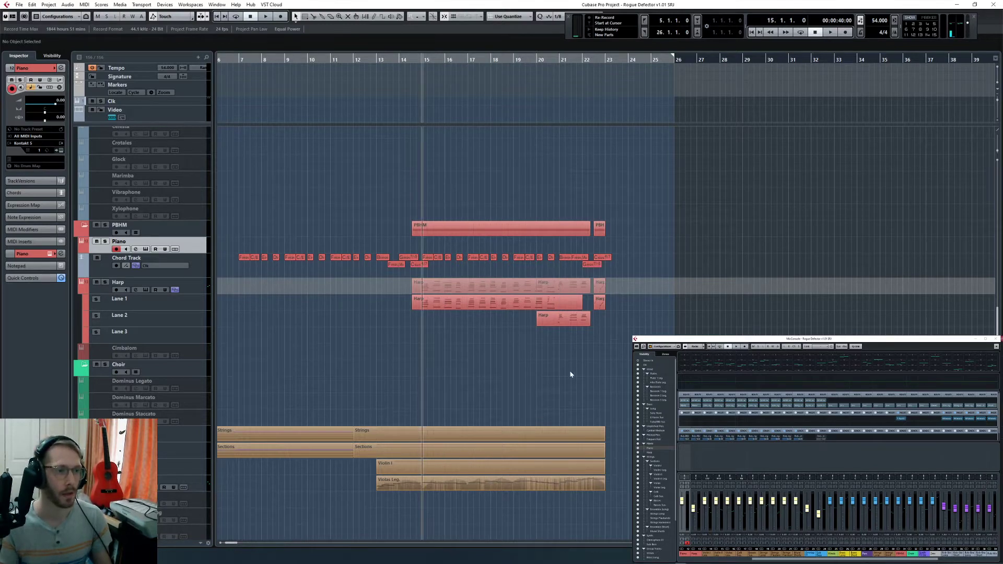
Step: Return to the start of the arrangement and play it from bar 6
scroll(571, 374, "left", 3)
key("KP_1")
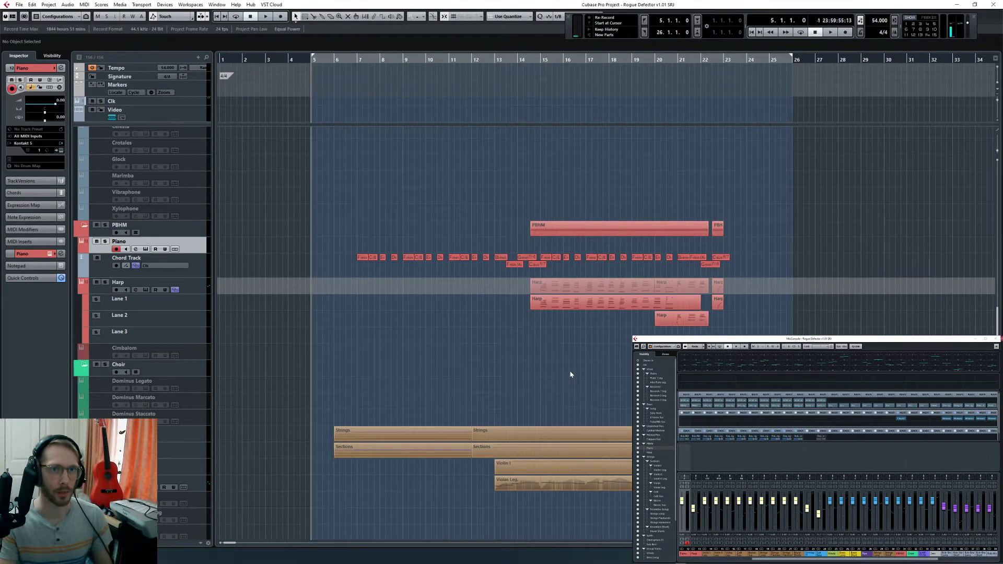
scroll(494, 376, "down", 15)
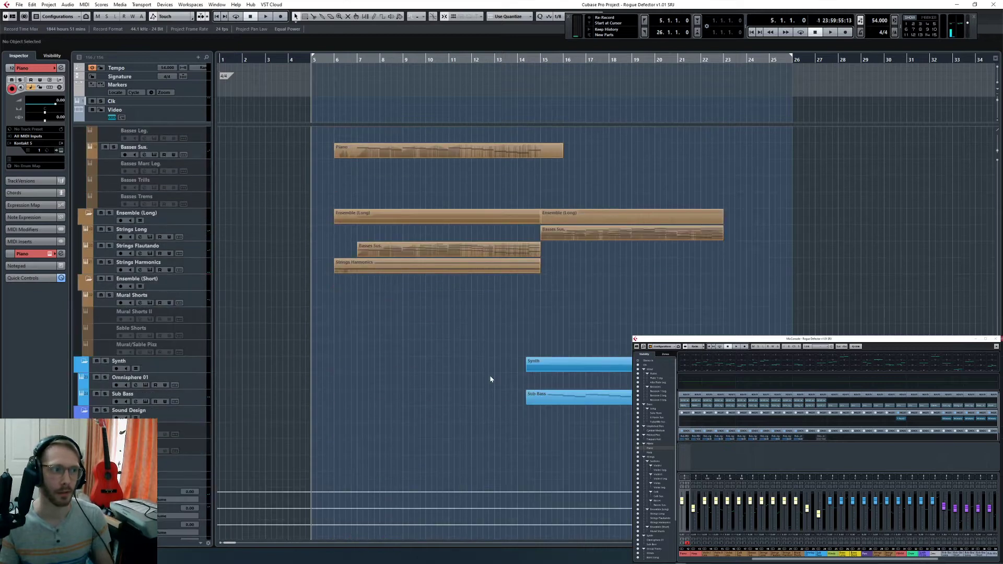
key("KP_Add")
scroll(443, 387, "up", 7)
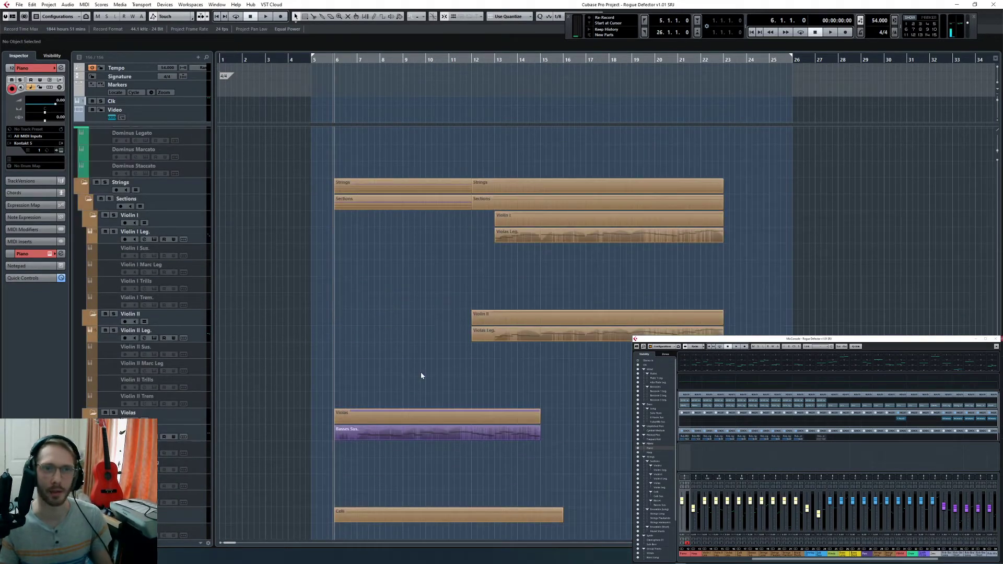
key("space")
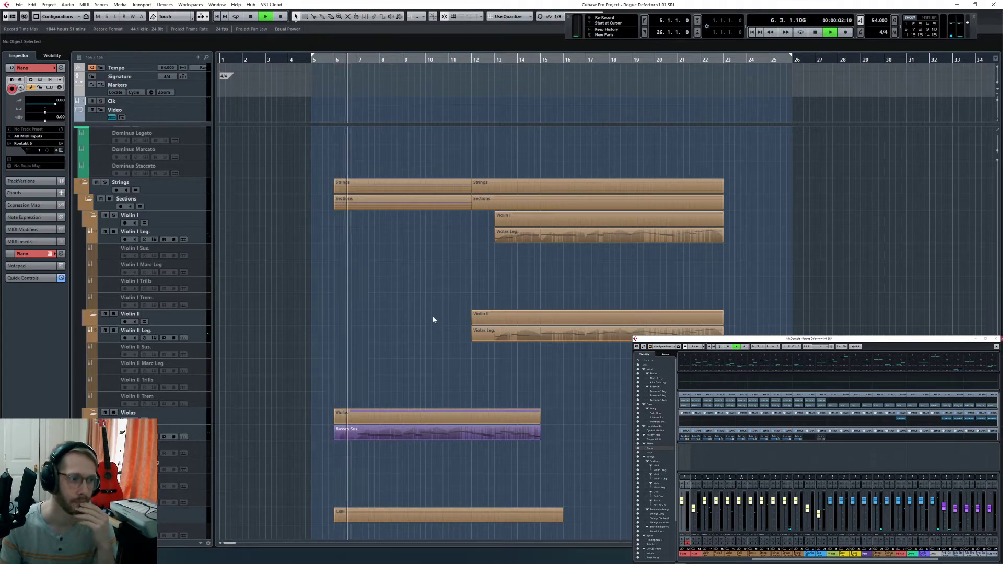
scroll(433, 315, "down", 5)
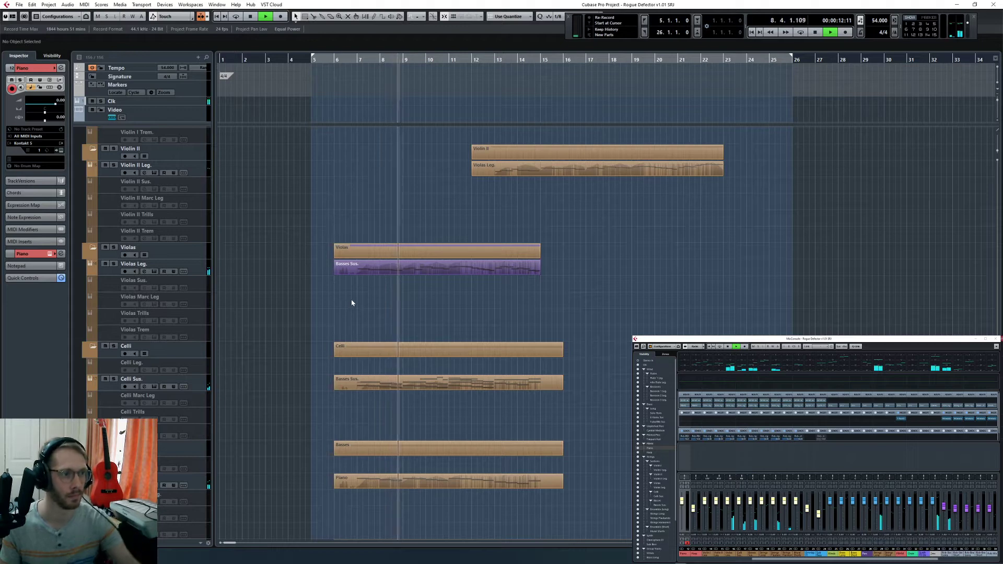
Step: Open all MIDI events together in the key editor and examine the notes of the opening and following bars, zoomed out, during playback
key("ctrl+a")
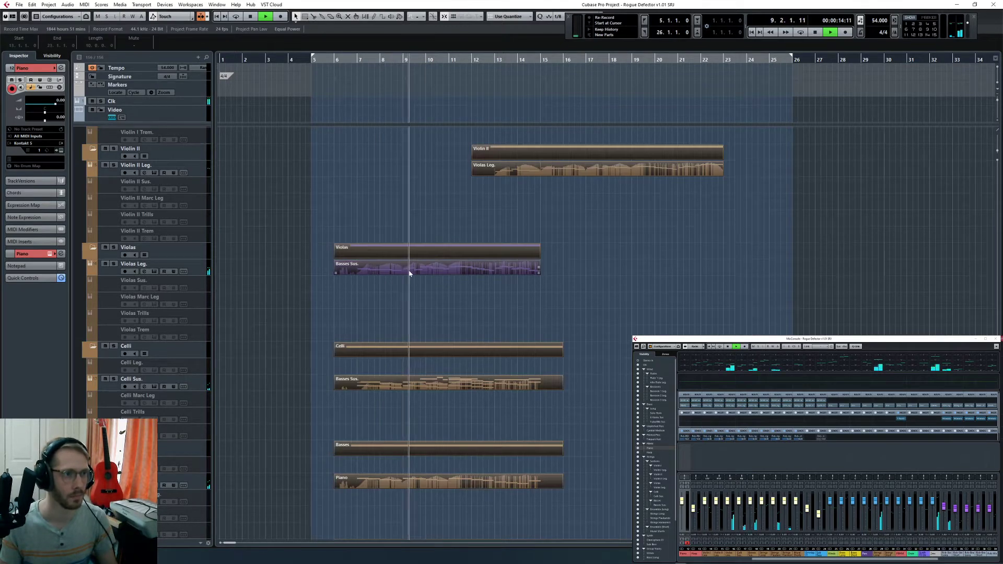
double_click(409, 272)
left_click(591, 292)
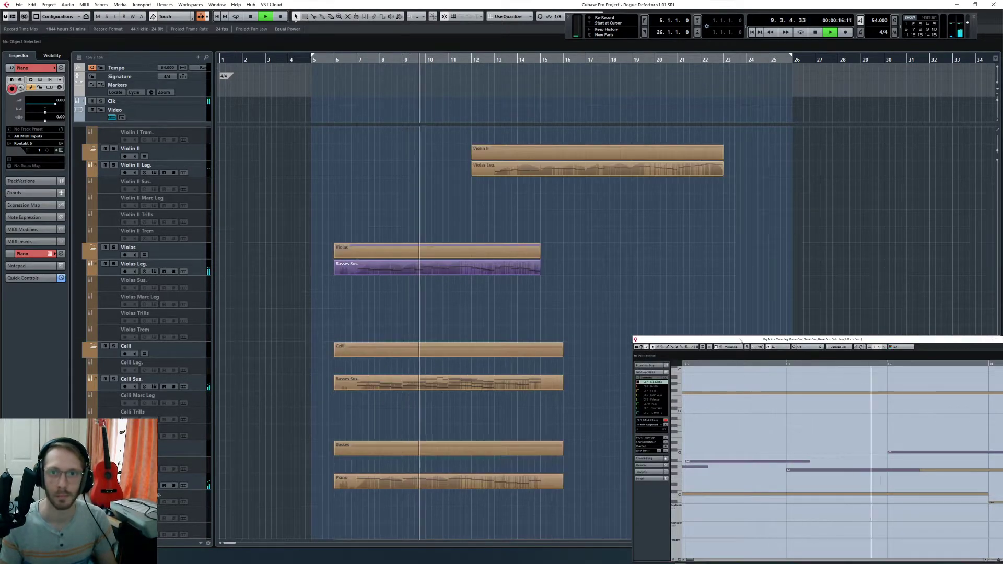
key("g")
key("g")
key("g")
key("g")
key("g")
key("g")
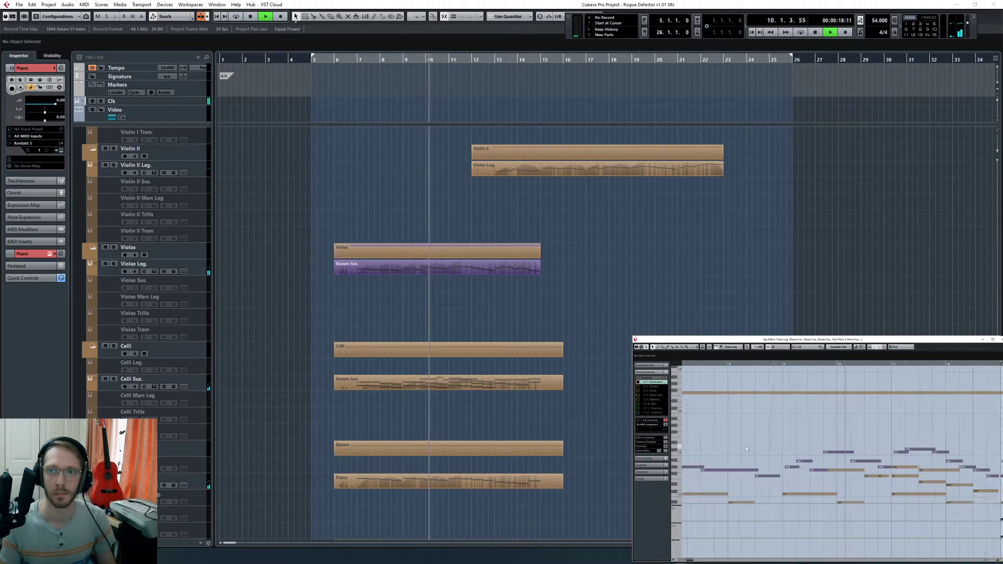
scroll(746, 448, "down", 2)
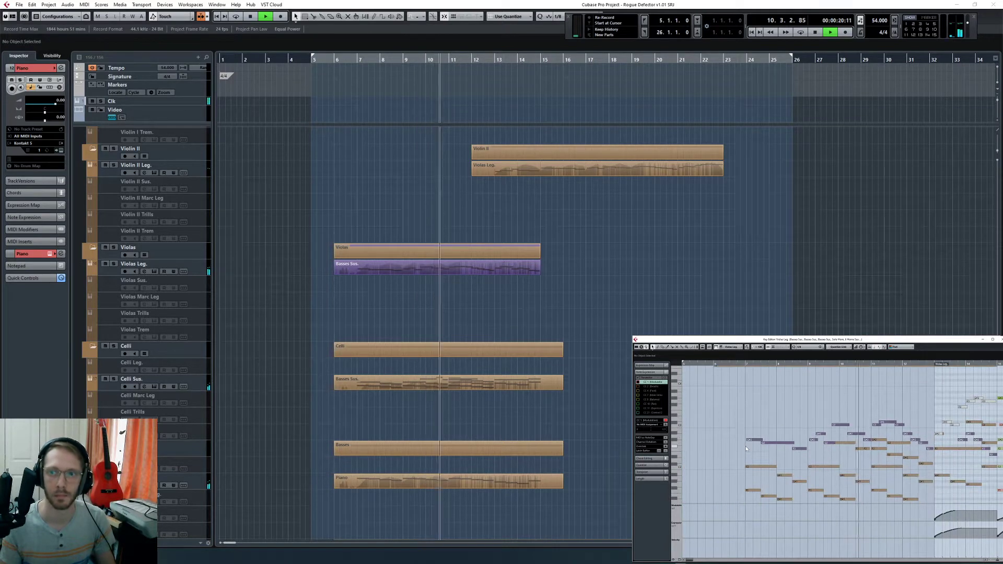
scroll(747, 450, "right", 3)
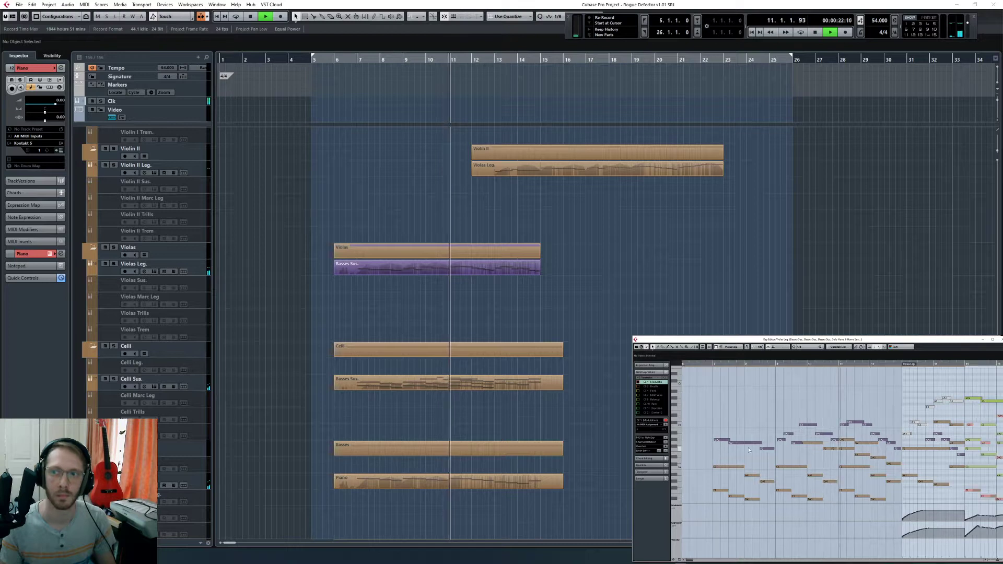
scroll(747, 448, "right", 1)
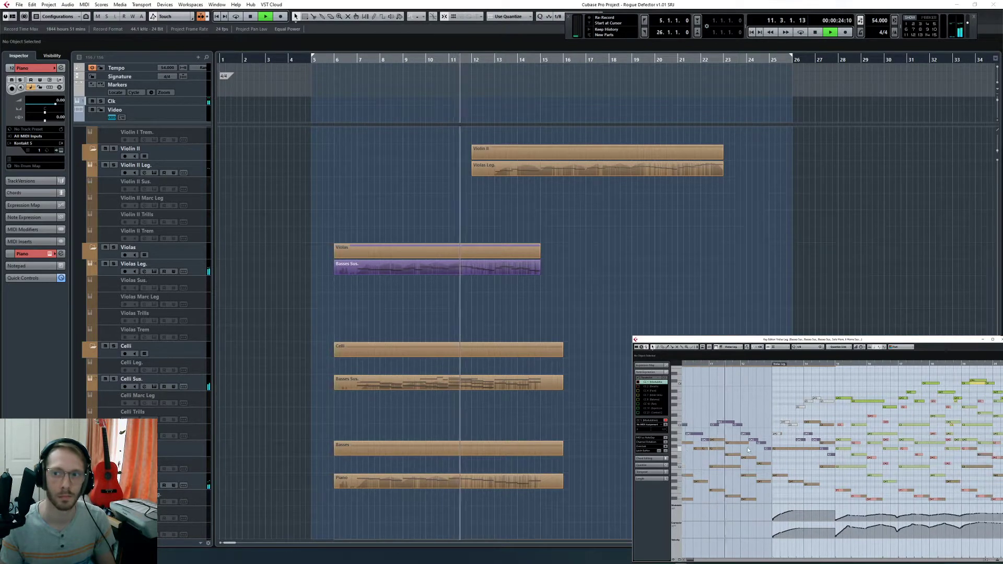
scroll(747, 447, "down", 2)
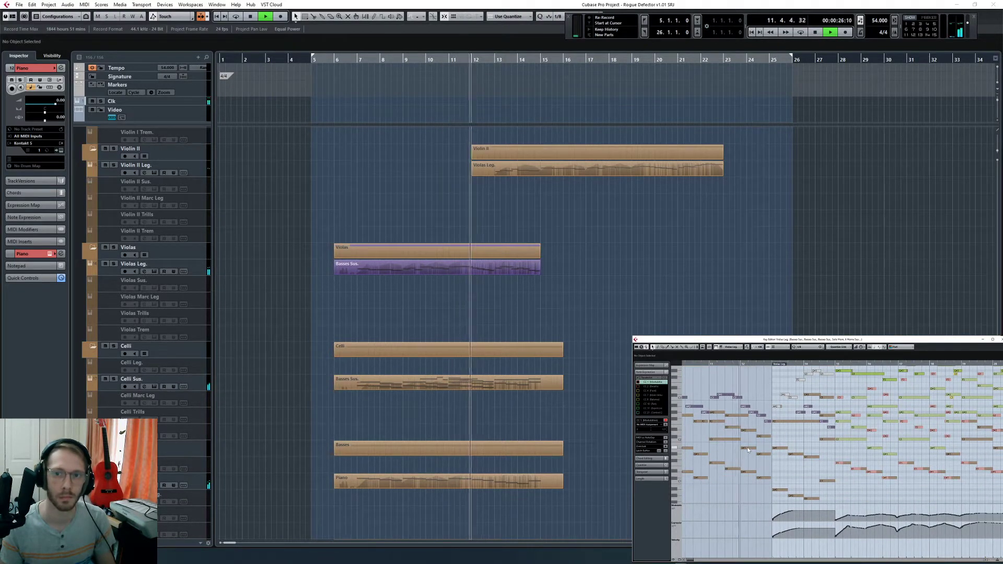
Step: Examine the wind, percussion, harp and string tracks of the arrangement while it plays
scroll(690, 285, "down", 10)
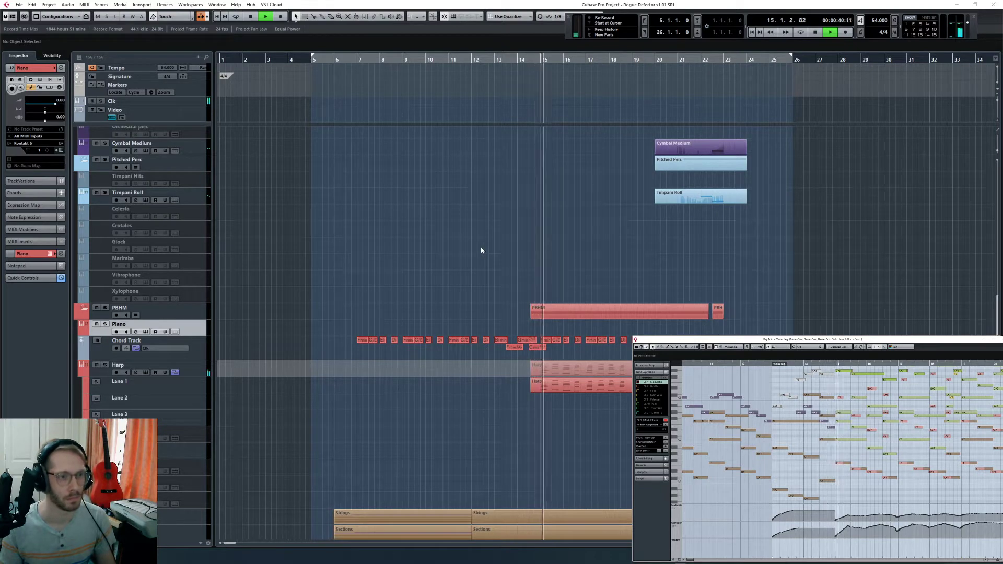
scroll(489, 247, "up", 10)
scroll(492, 245, "up", 8)
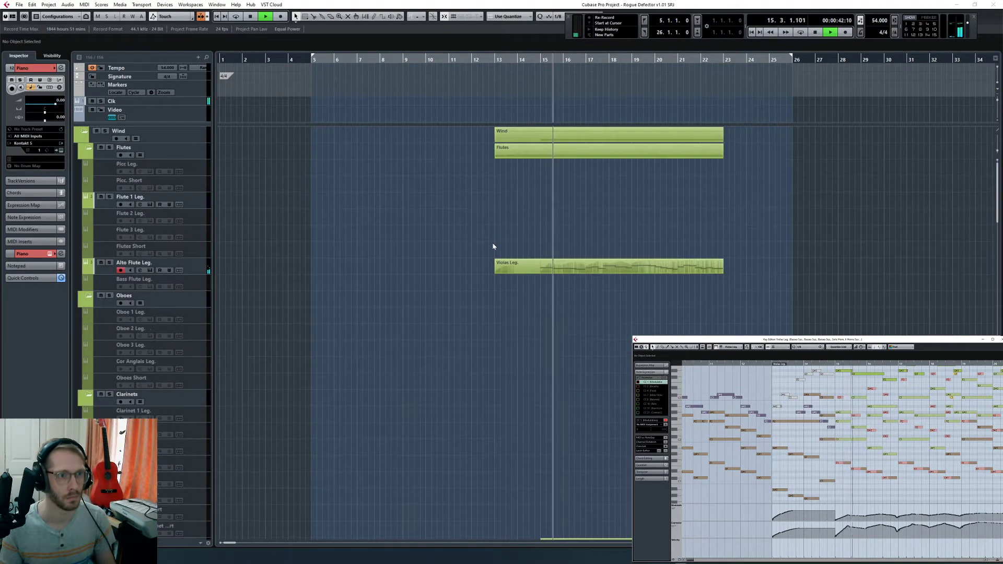
scroll(497, 249, "down", 3)
scroll(497, 249, "down", 12)
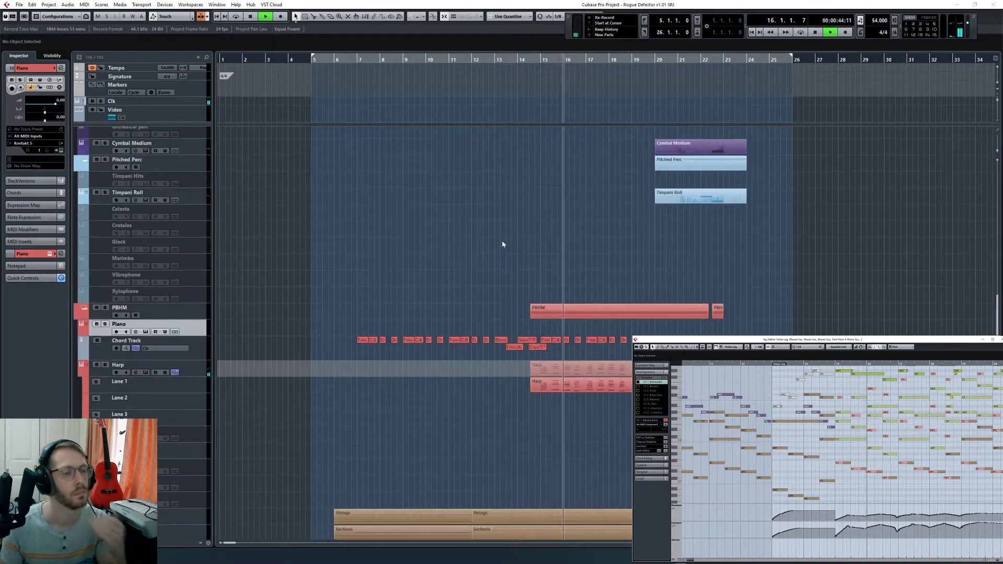
scroll(503, 249, "down", 5)
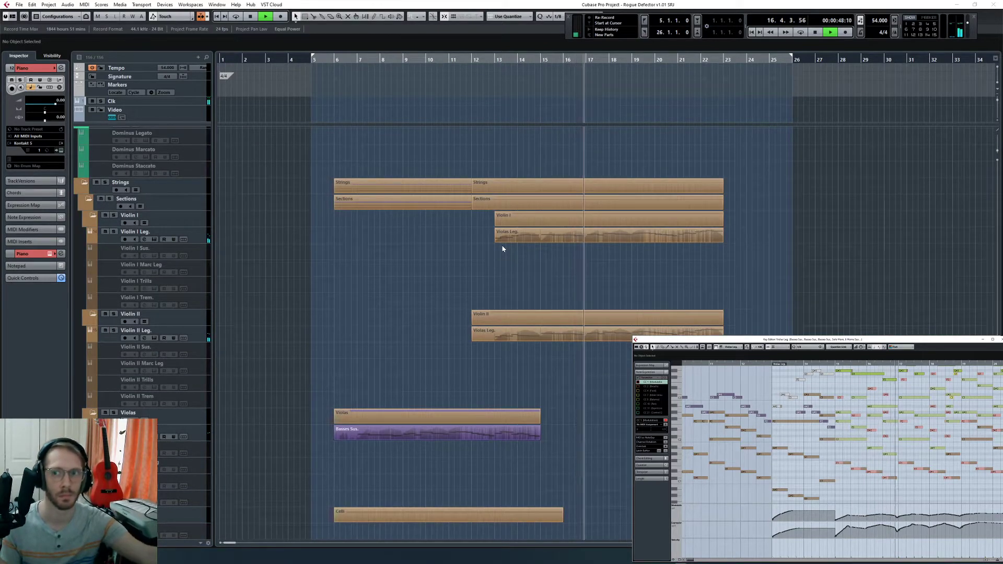
scroll(593, 275, "up", 10)
scroll(593, 276, "up", 15)
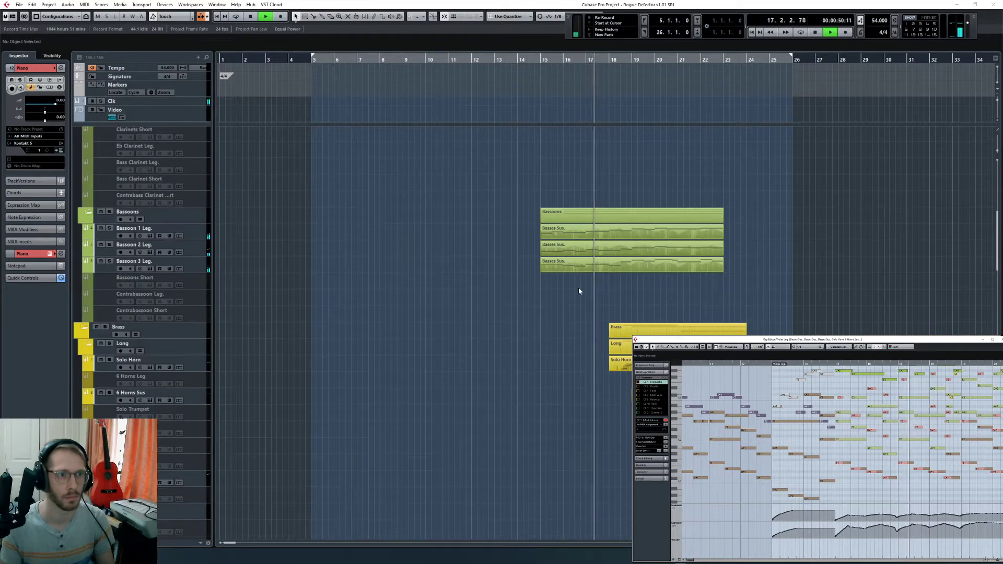
Step: Inspect the Alto Flute Leg. event's notes in the key editor and review the bassoon and brass tracks through the ending
left_click(694, 187)
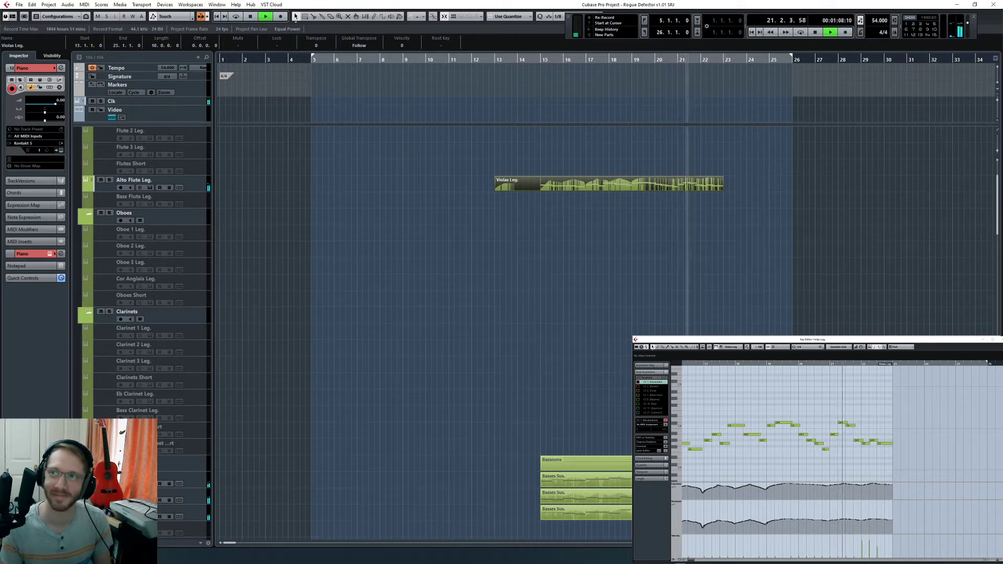
key("F2")
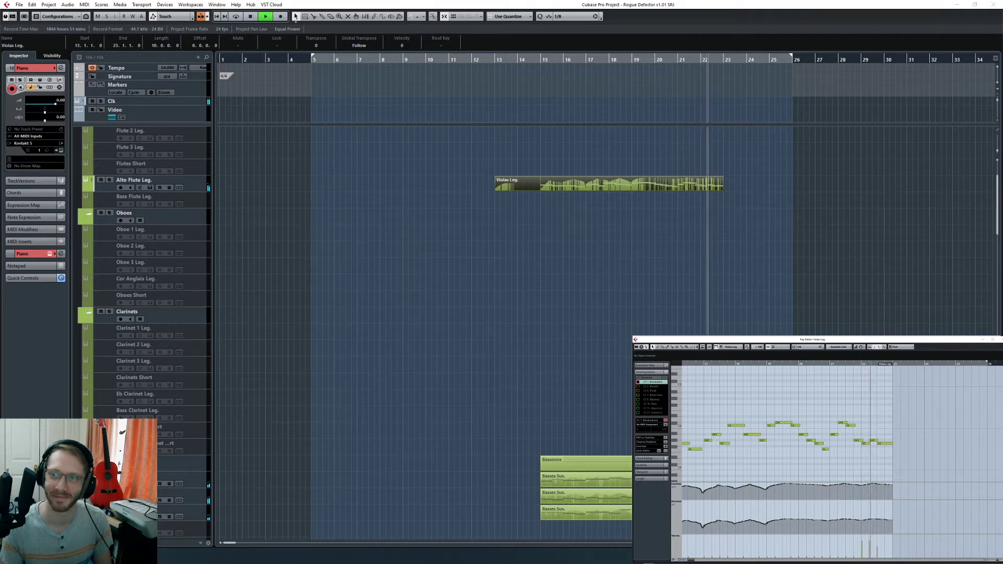
left_click(758, 295)
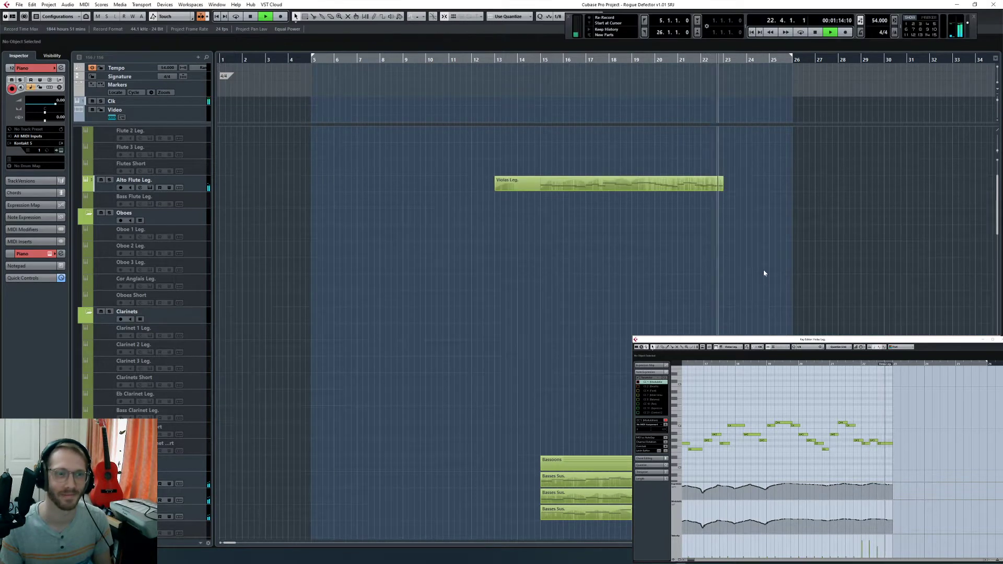
scroll(764, 273, "down", 3)
scroll(763, 264, "down", 3)
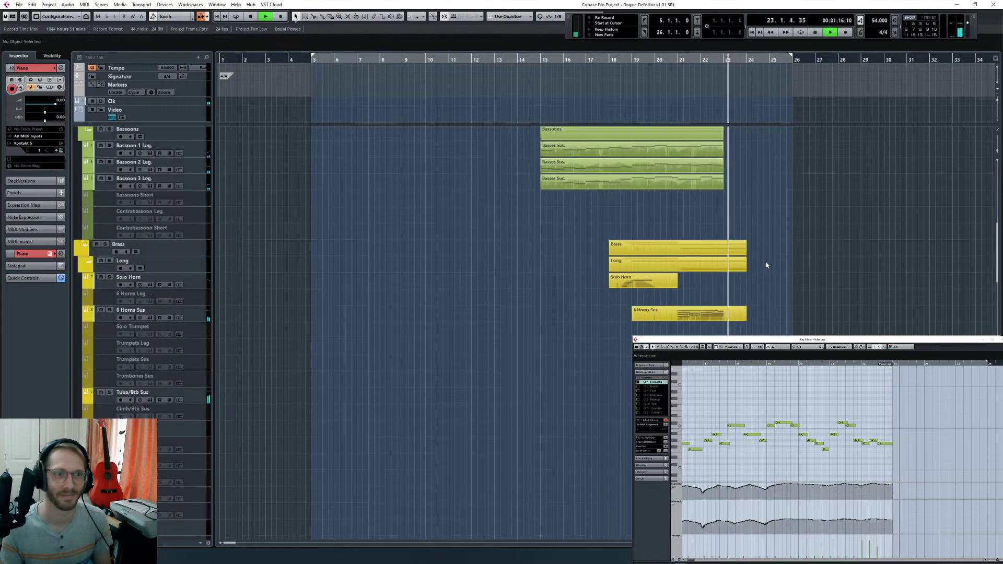
scroll(767, 265, "down", 6)
scroll(767, 265, "up", 4)
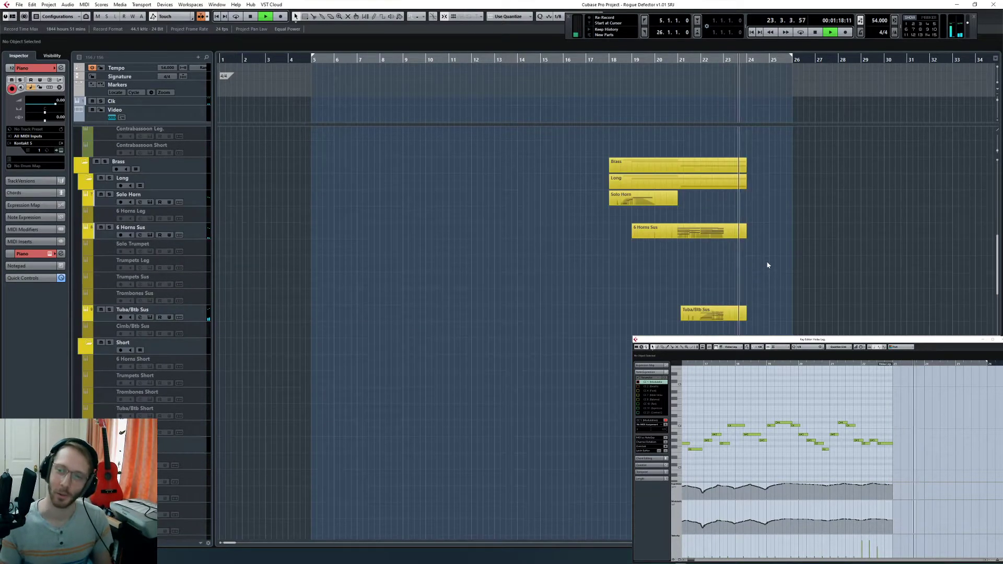
scroll(765, 265, "up", 6)
Step: Stop playback, select the Alto Flute Leg. event and place the playback cursor at bar 21
key("space")
left_click_drag(773, 235, 665, 321)
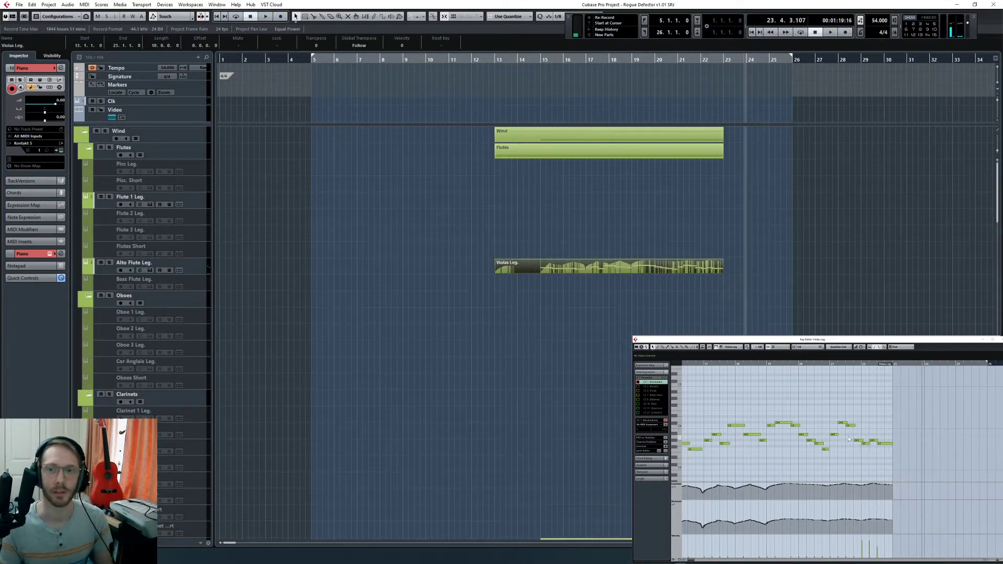
left_click(843, 393)
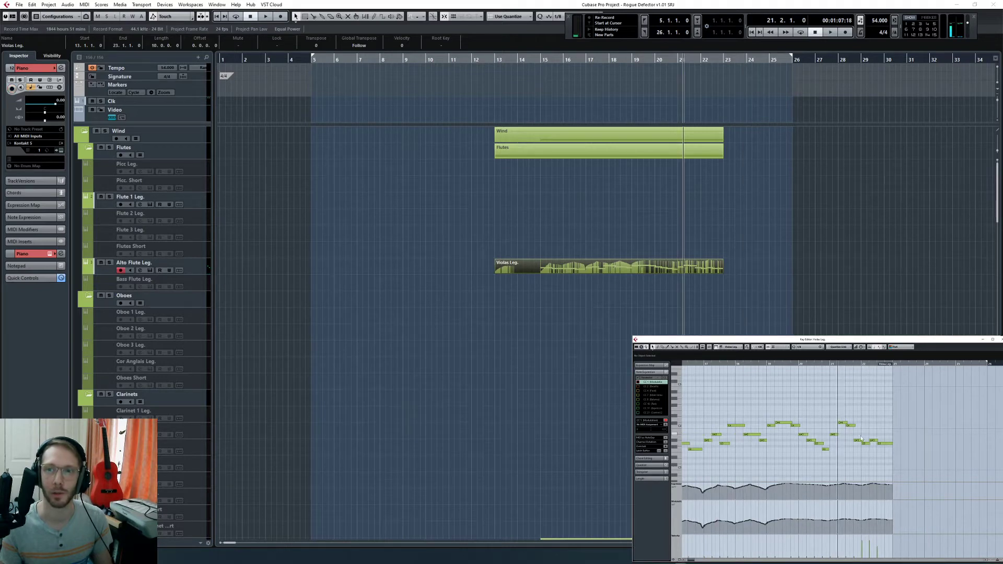
left_click(844, 430)
left_click(824, 365)
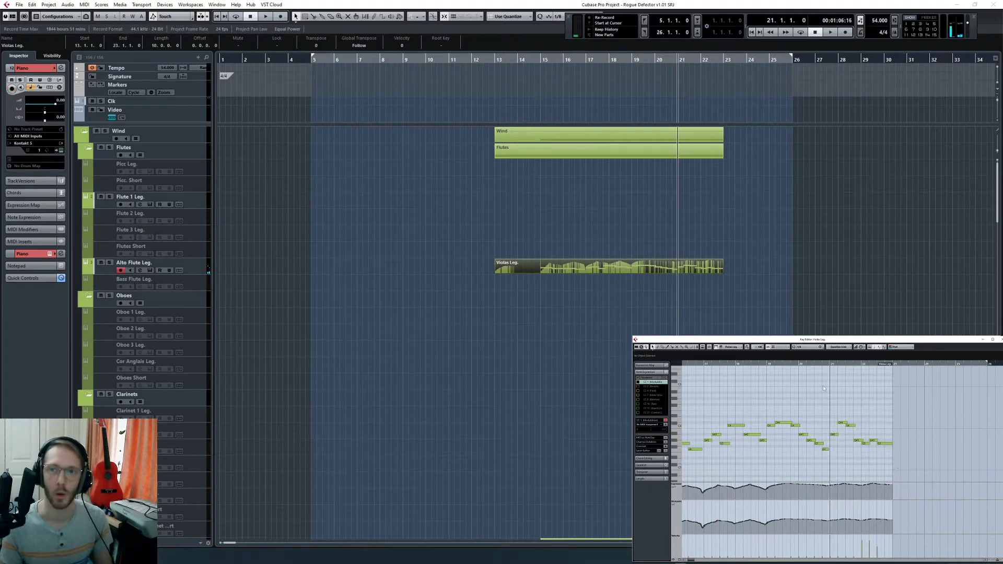
Step: Replace the Alto Flute Leg. part's low closing notes around bar 22 with a higher line, working with the Violin I Leg. event in view
scroll(730, 316, "down", 20)
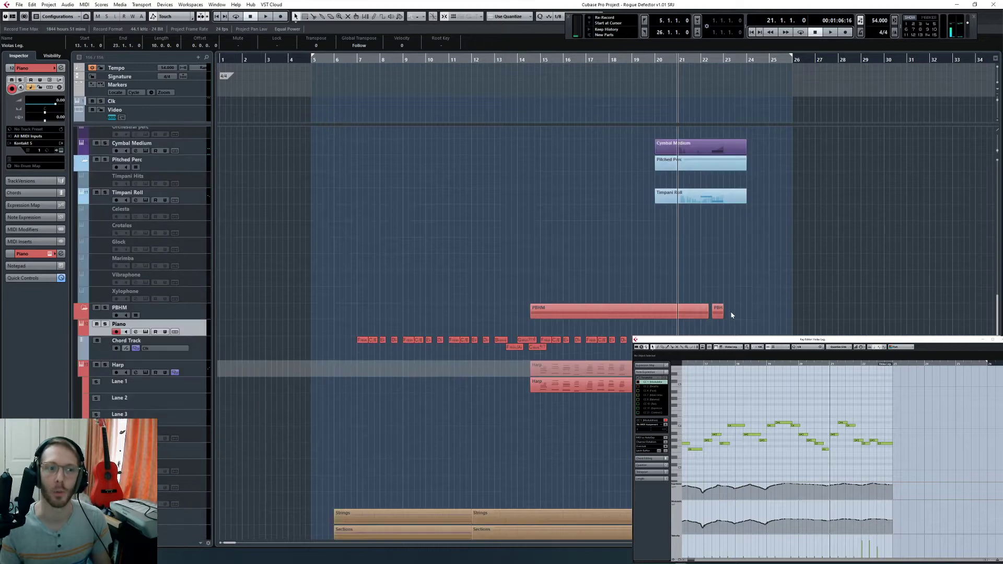
scroll(730, 316, "down", 5)
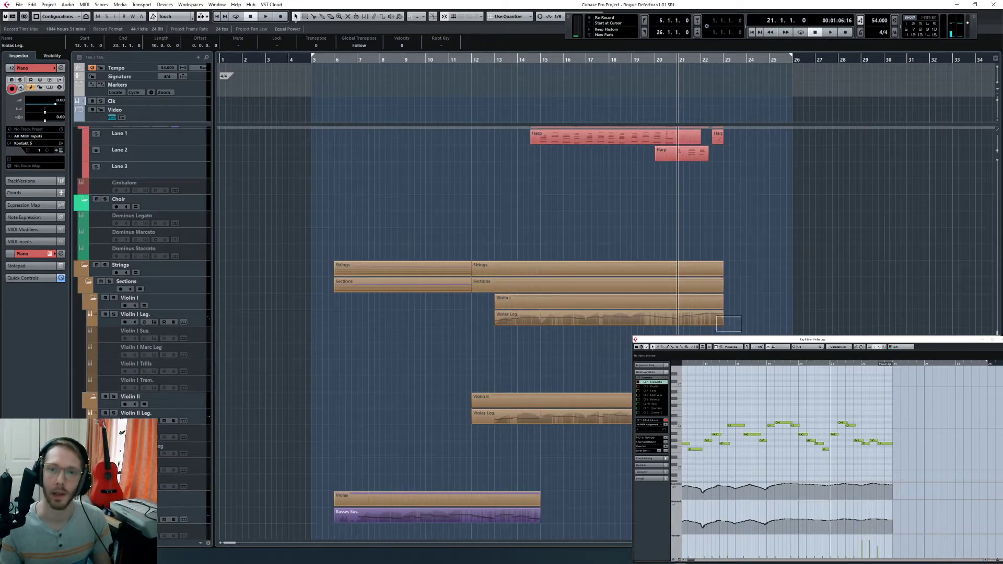
left_click_drag(716, 316, 741, 331)
left_click(857, 442)
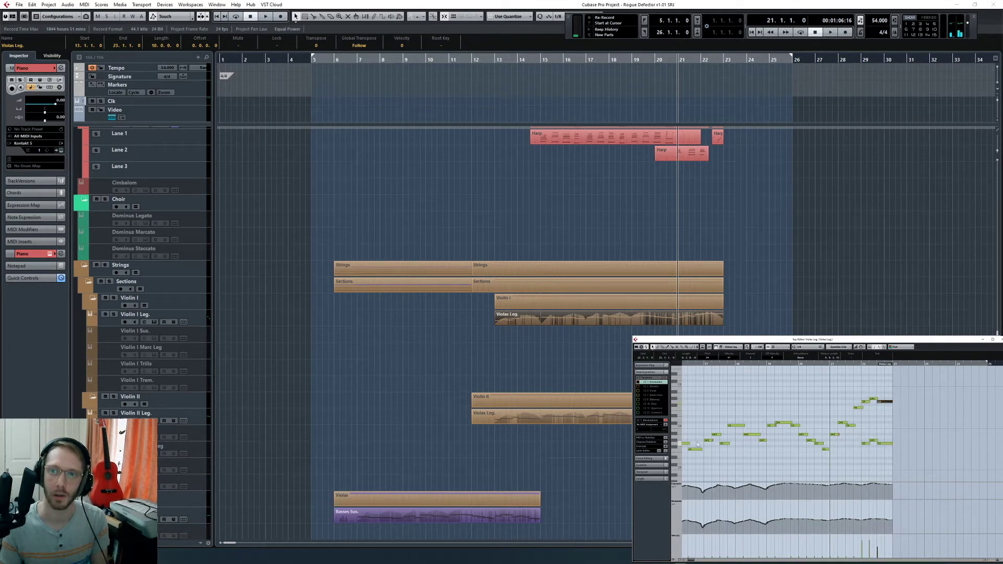
left_click(750, 250)
scroll(751, 258, "down", 20)
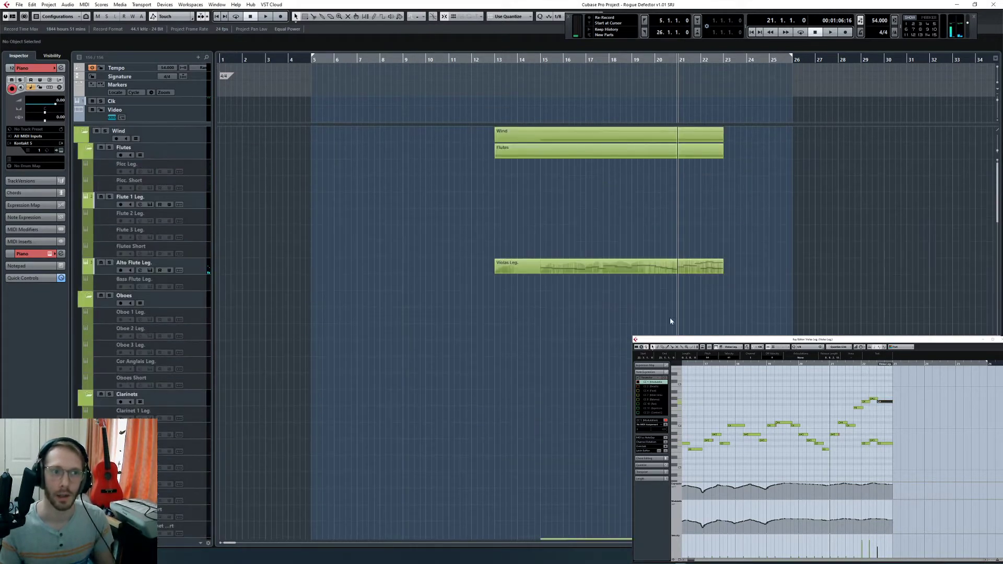
left_click(894, 419)
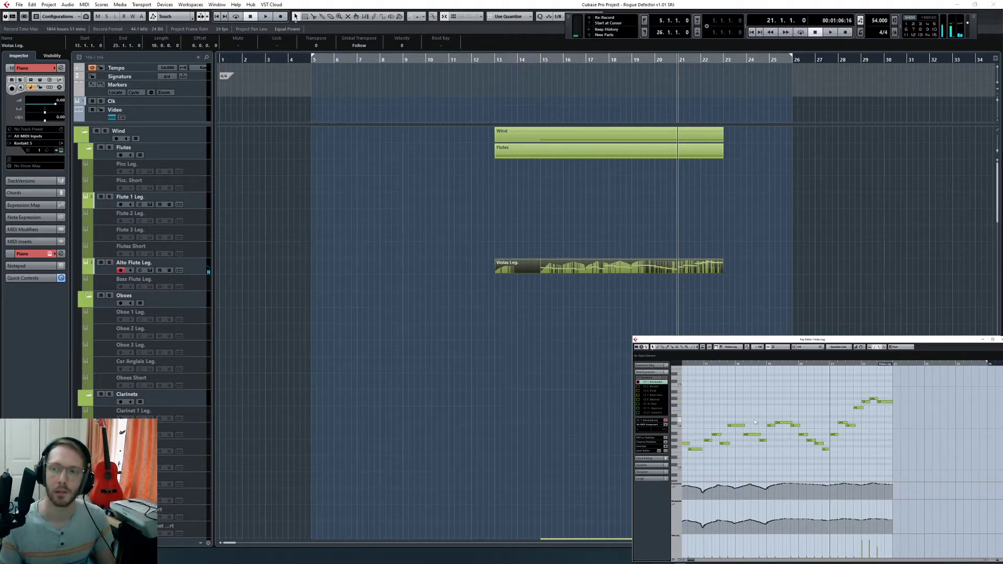
Step: Play the revised ending from bar 21 and taper the Alto Flute Leg. event's two controller curves down at its end
left_click(280, 309)
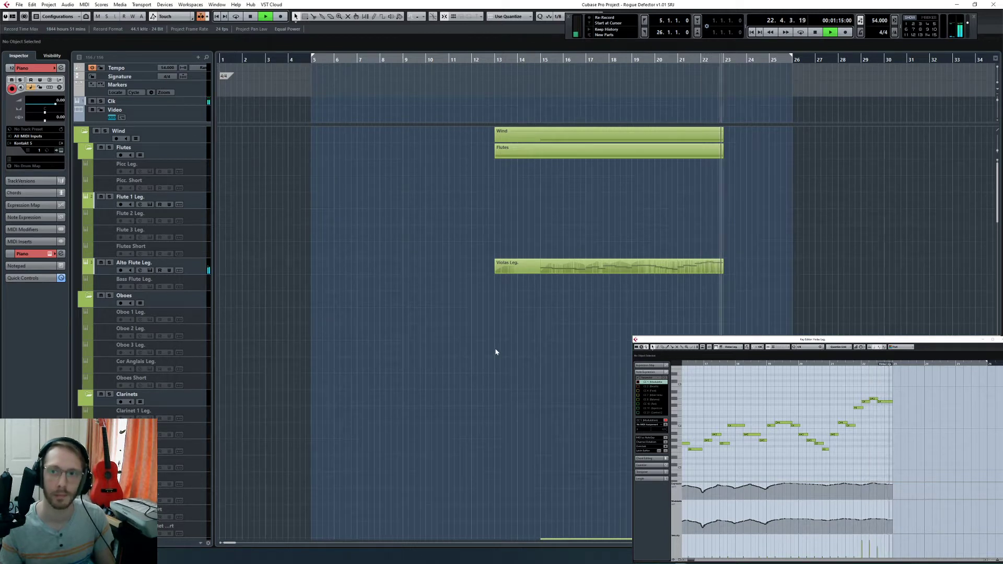
key("space")
left_click(679, 266)
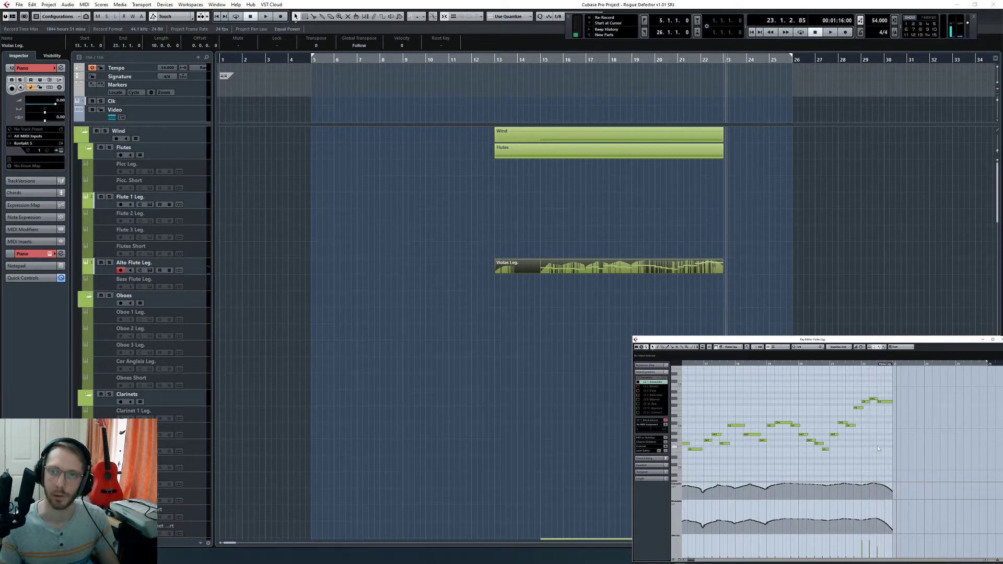
Step: Show the Violin I Leg., Violin II Leg. and Strings Long events together with the Alto Flute Leg. event in the key editor
scroll(725, 289, "down", 6)
scroll(767, 318, "down", 12)
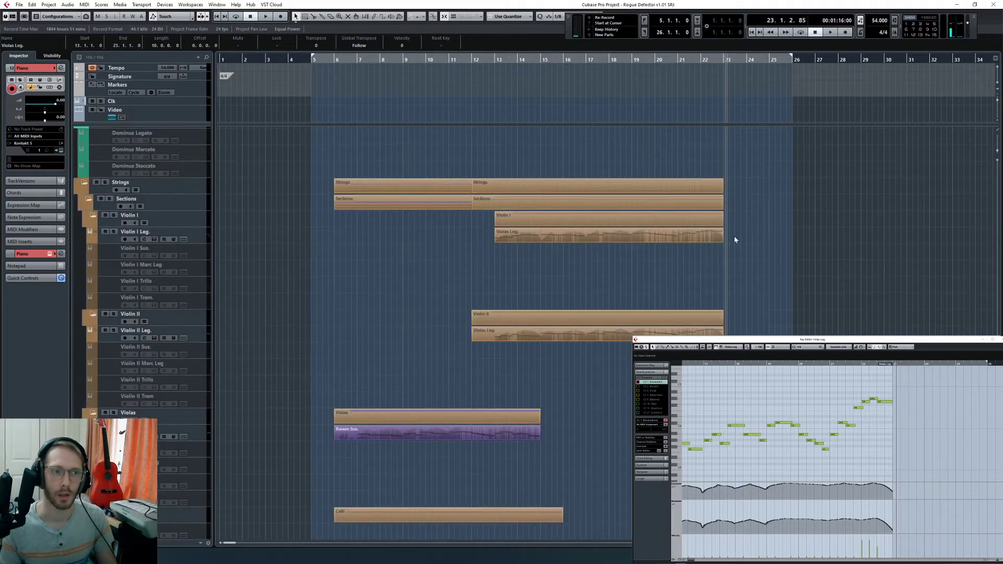
scroll(735, 236, "down", 10)
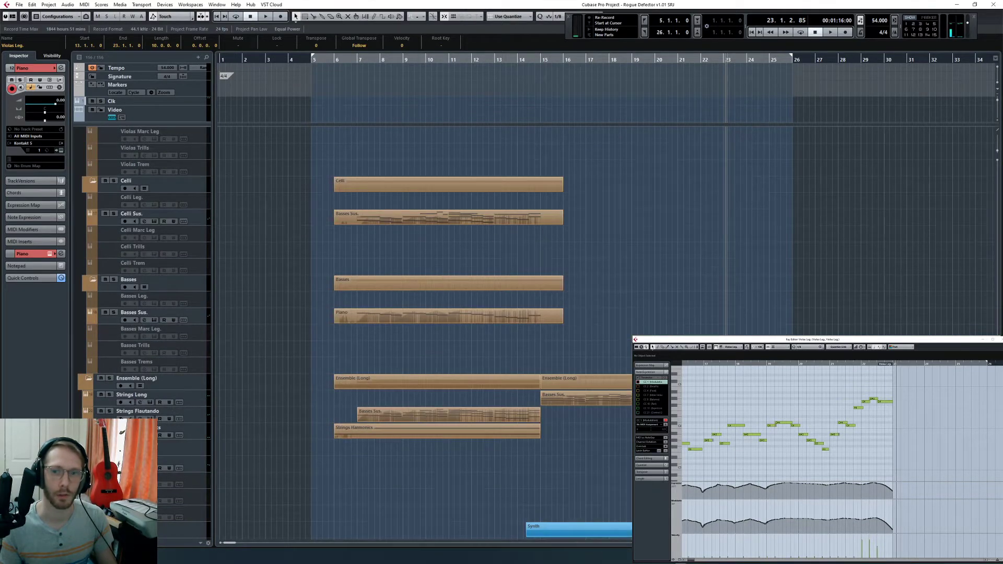
left_click(586, 399, "shift")
scroll(876, 425, "down", 4)
scroll(876, 424, "up", 5)
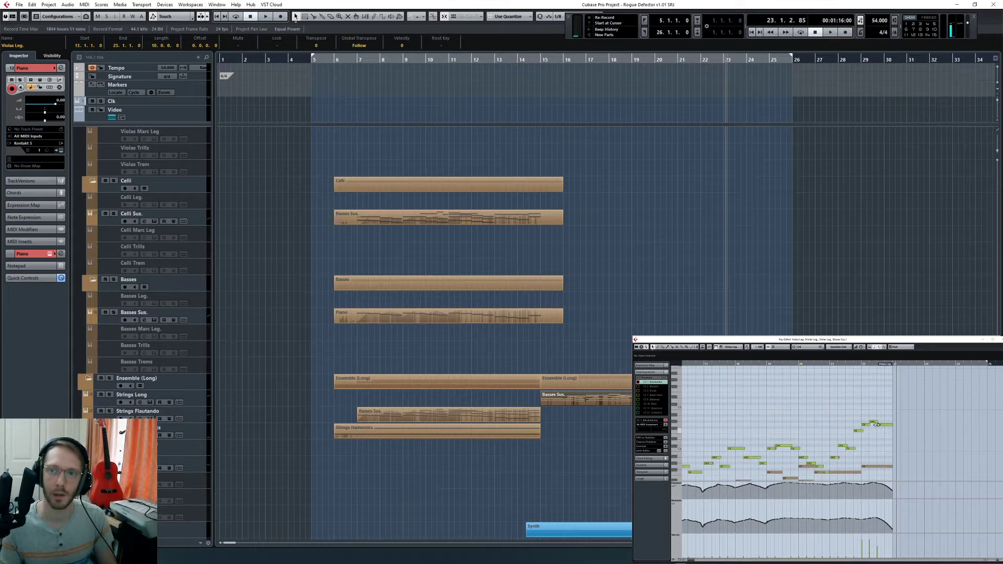
Step: Add two higher closing notes to the Strings Long part in bar 22, beneath the flute and violin melody
scroll(873, 444, "down", 3)
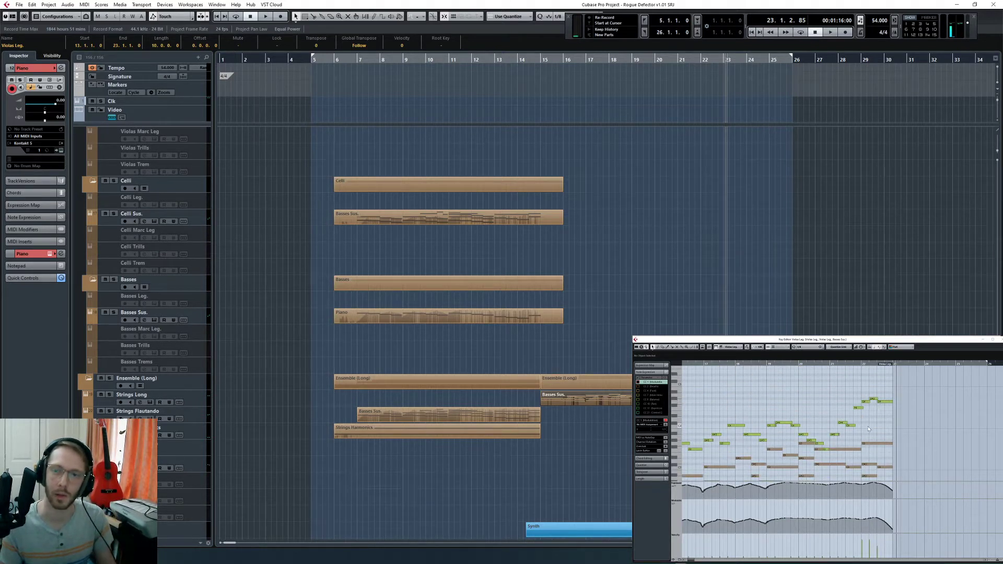
scroll(869, 443, "down", 3)
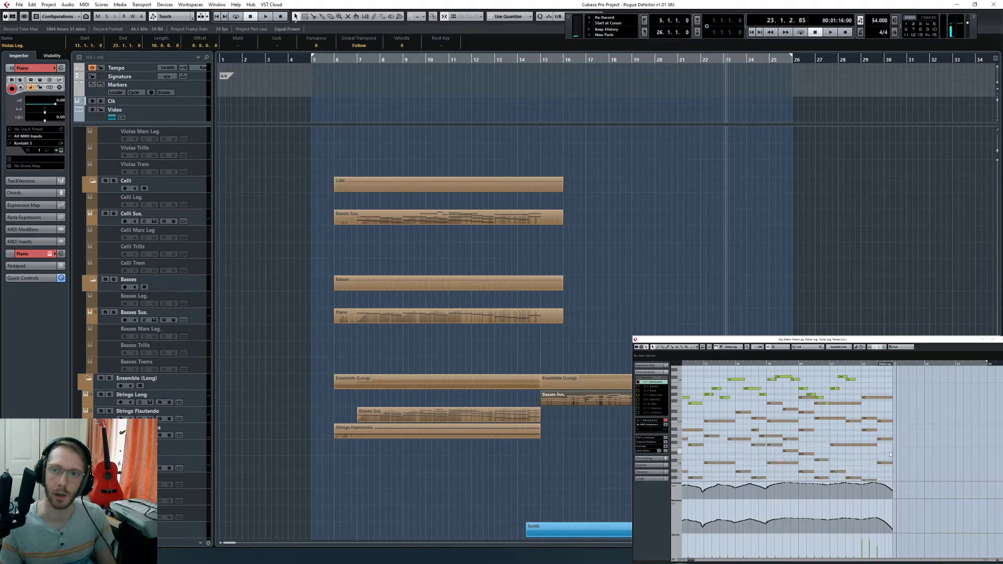
left_click(871, 441)
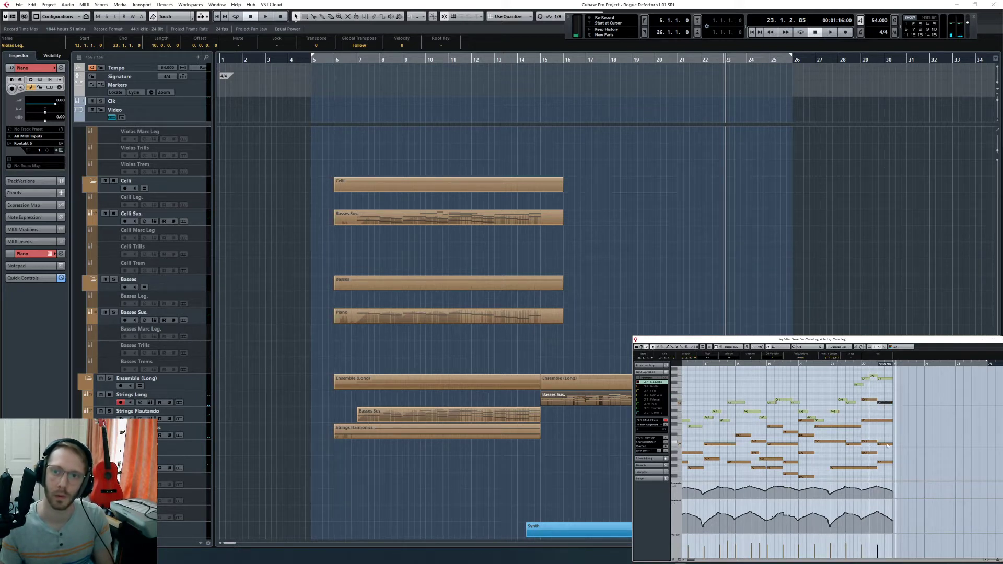
scroll(877, 402, "up", 2)
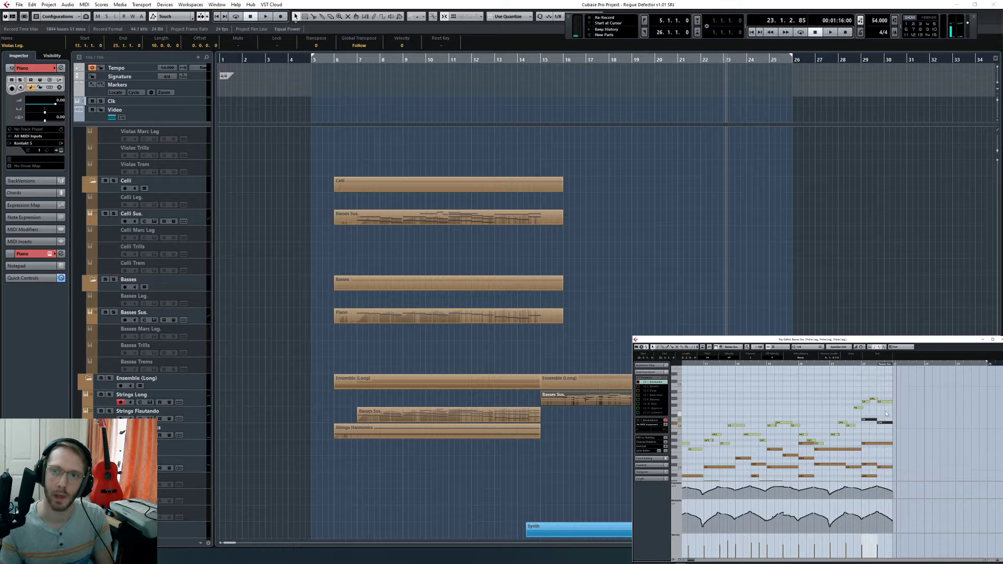
Step: Play the ending through bar 22 to hear the new upper strings notes with the full arrangement
left_click(847, 369)
key("space")
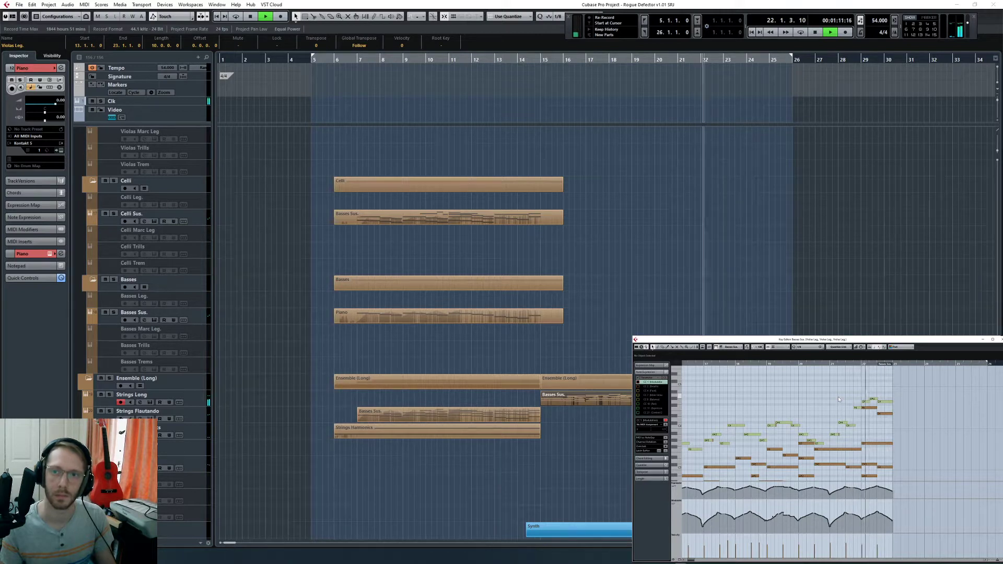
left_click(755, 287)
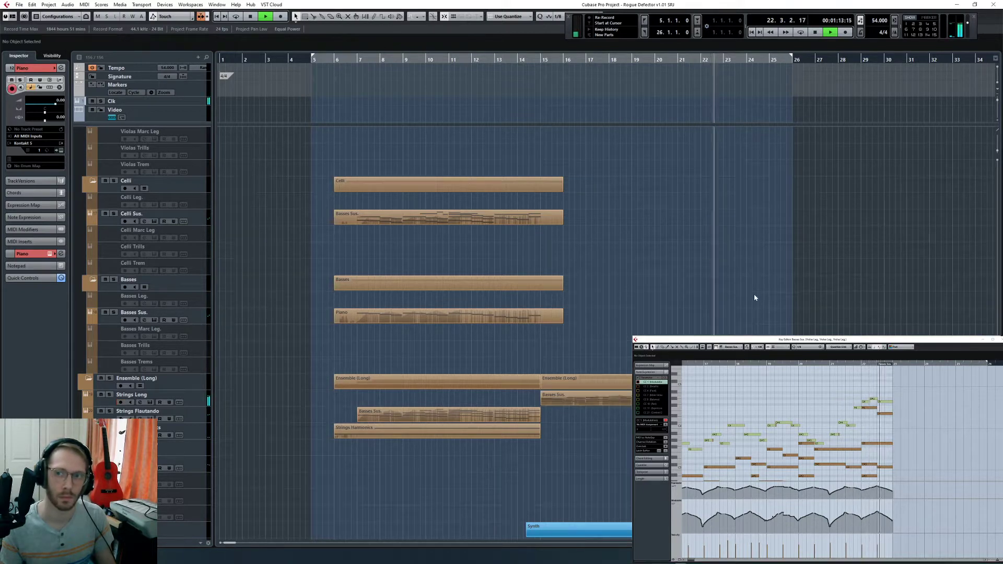
key("space")
Step: Hold the upper Strings Long note in bar 22 until beat 4 and add a lower two-note line beneath it
scroll(881, 417, "up", 4)
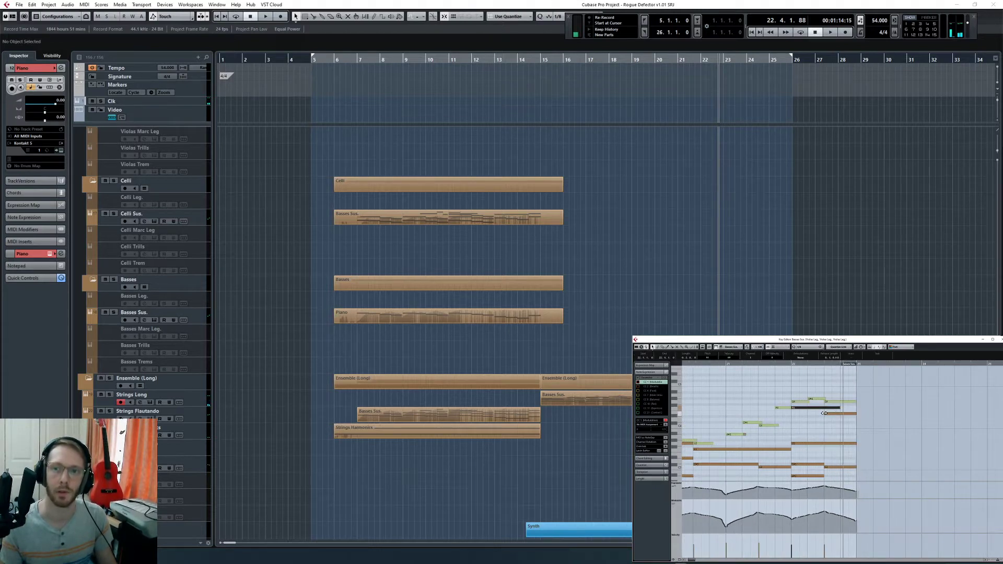
left_click(823, 365)
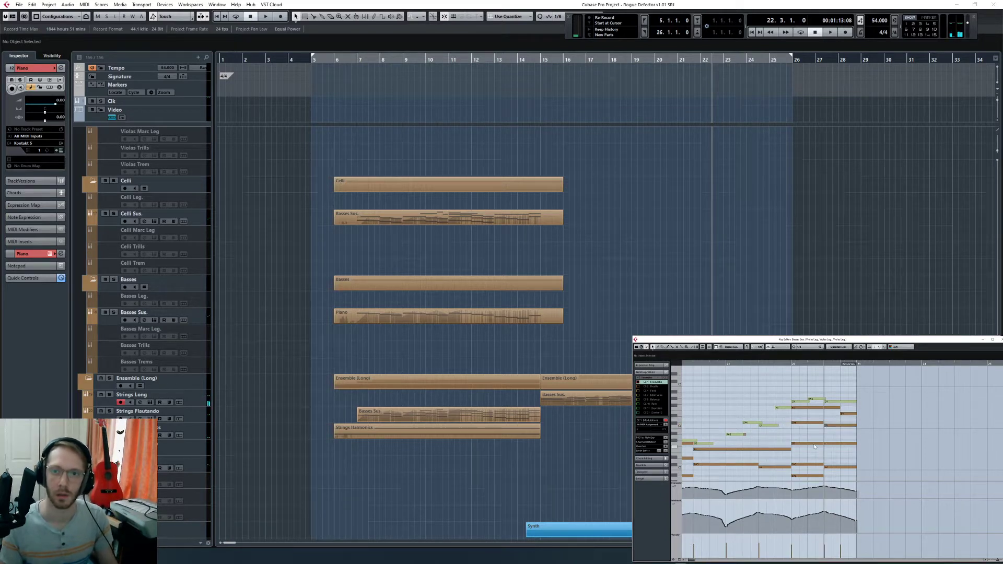
scroll(776, 367, "up", 1)
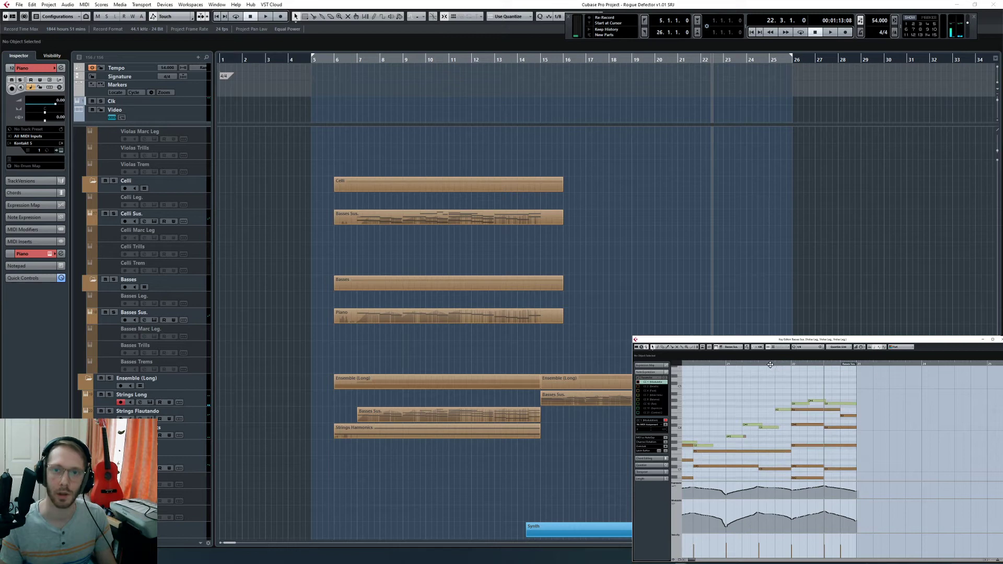
Step: Open the Strings Long event on its own in the key editor and place the playback cursor at bar 21
left_click(767, 364)
scroll(615, 343, "down", 5)
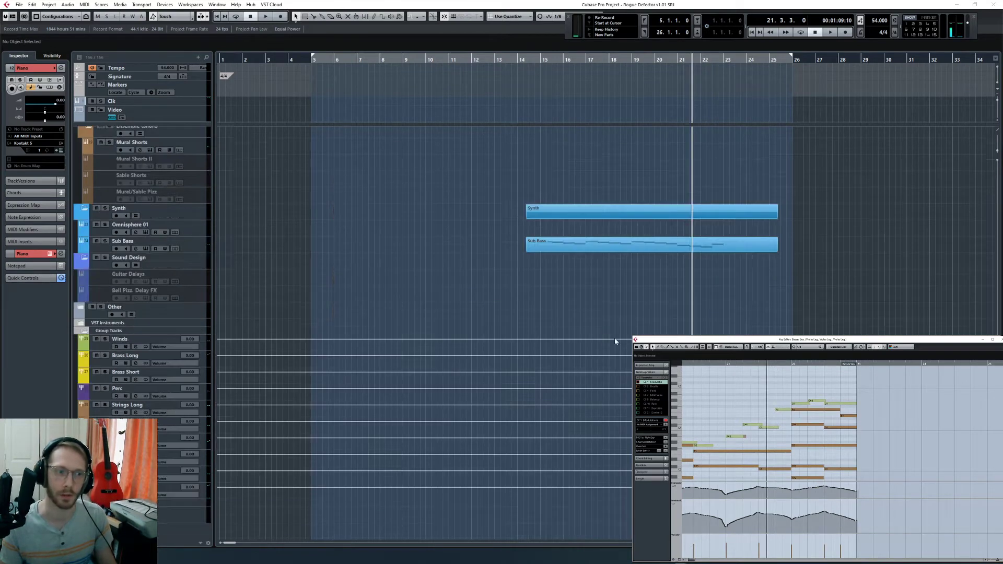
scroll(679, 331, "up", 5)
double_click(585, 410)
scroll(815, 434, "left", 1)
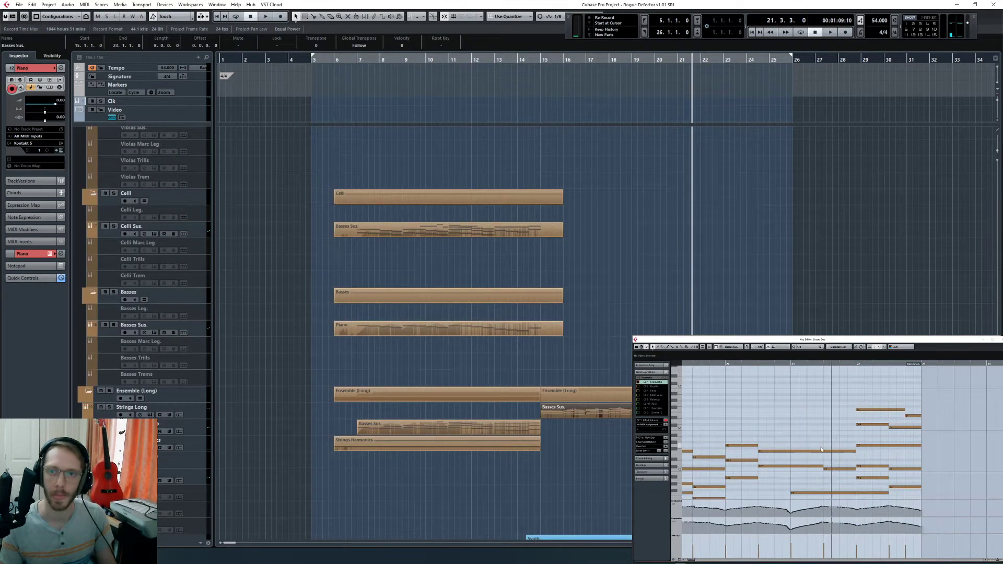
scroll(825, 452, "down", 3)
left_click(794, 376)
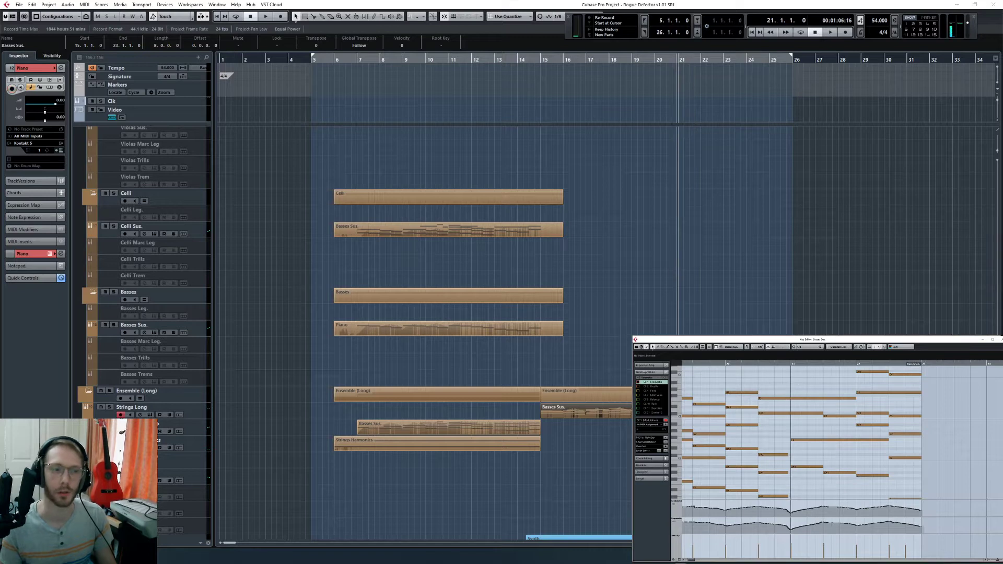
Step: Solo the Strings Long track and play its chords from bar 21 to the end of bar 22
left_click(109, 408)
left_click(588, 334)
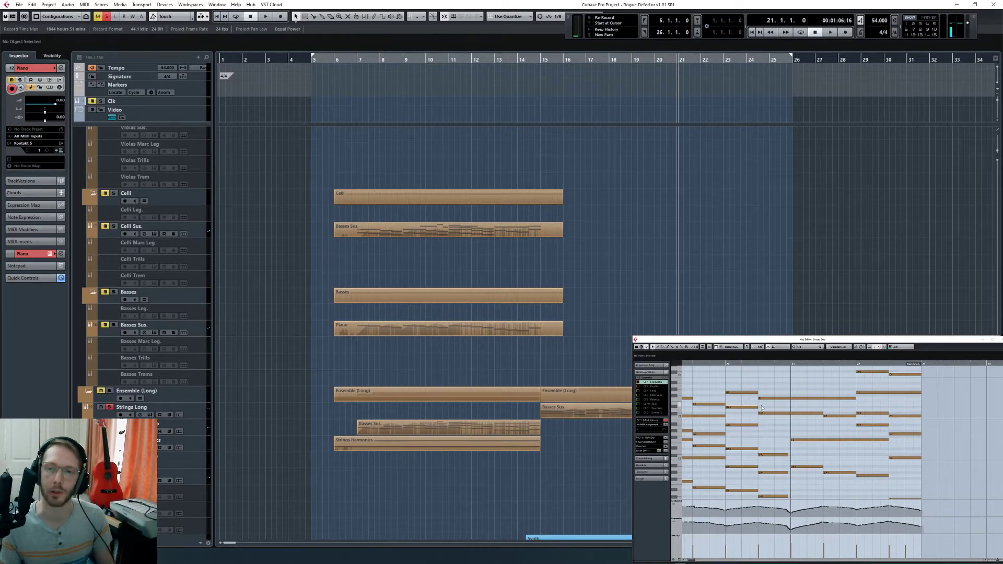
left_click(800, 428)
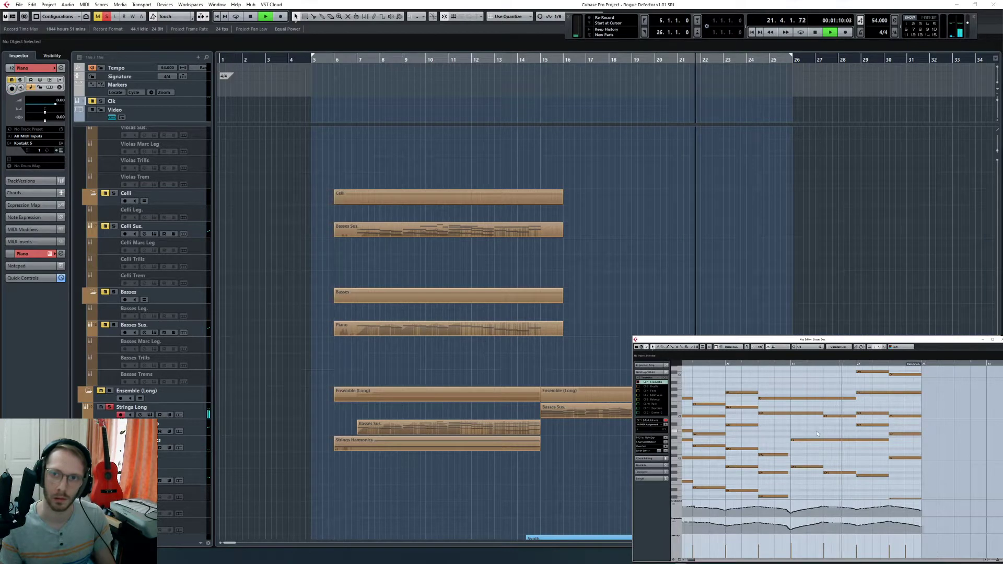
scroll(817, 434, "up", 3)
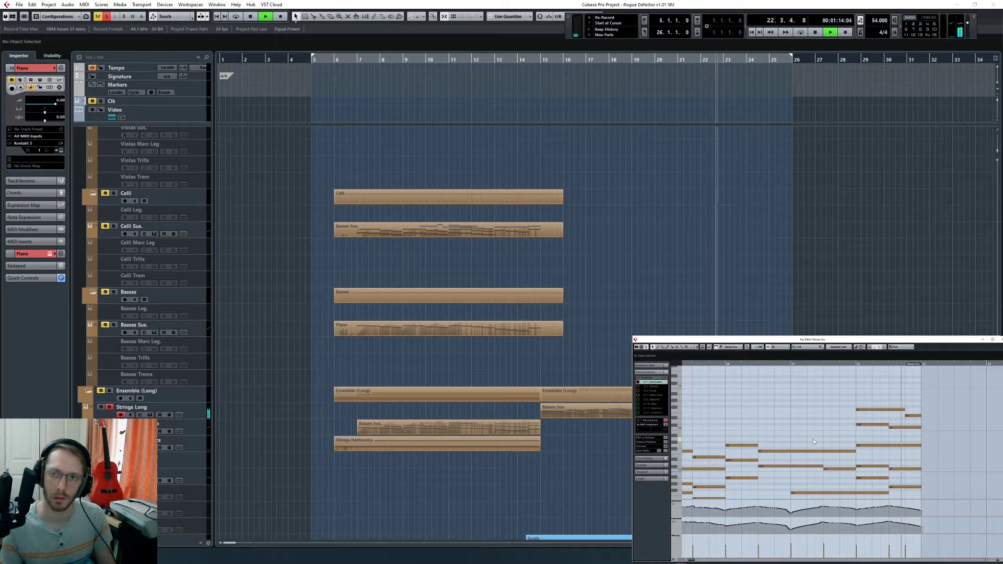
key("space")
Step: Examine the Strings Long voicing and replay the soloed part from bar 21 up to beat 3
scroll(804, 446, "down", 2)
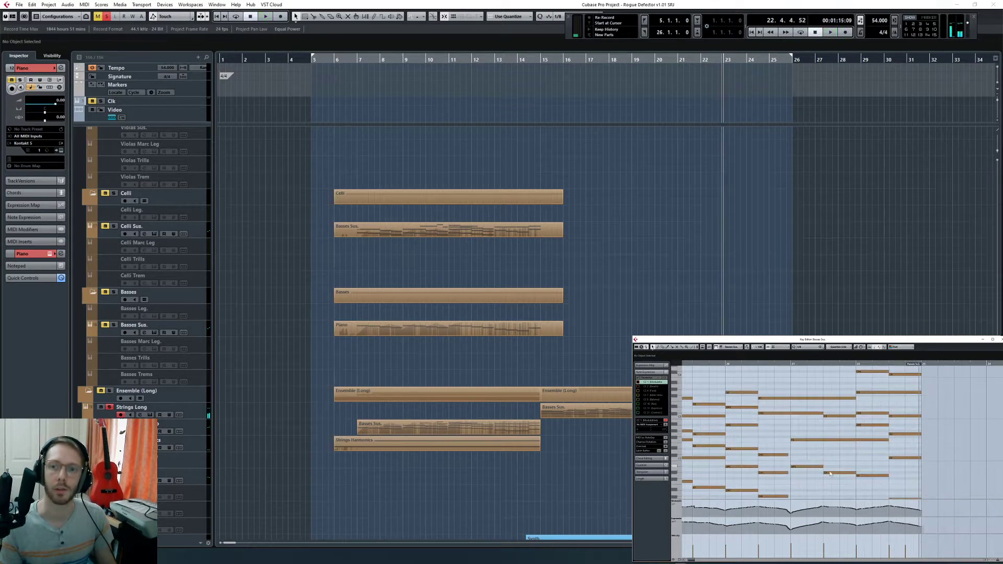
scroll(830, 475, "down", 2)
scroll(833, 468, "up", 5)
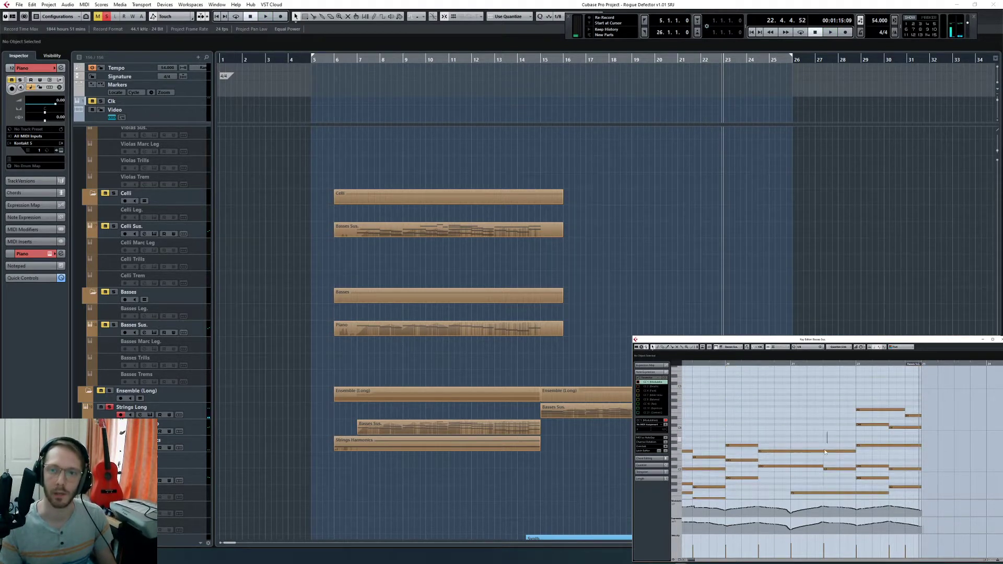
left_click(791, 364)
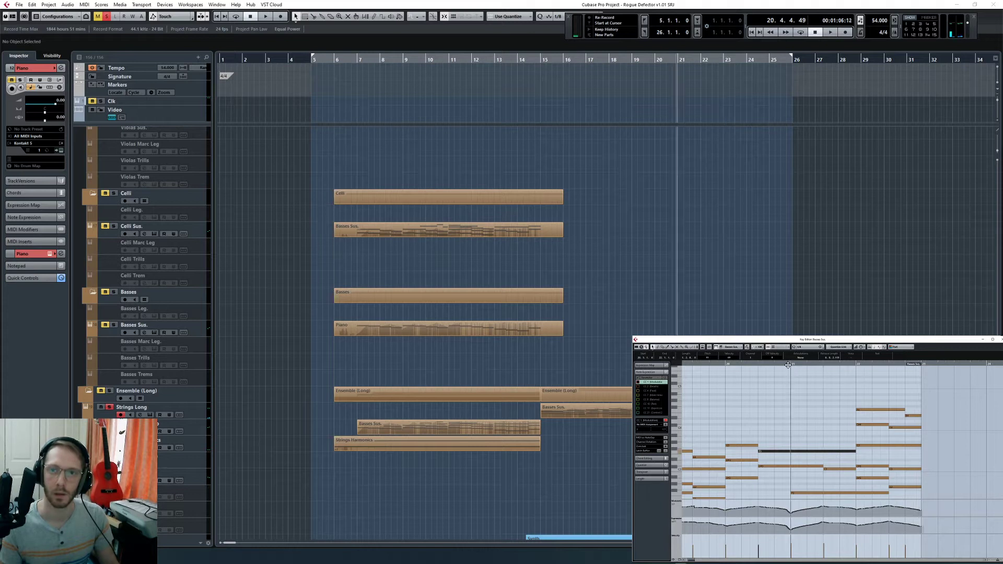
key("space")
left_click(797, 456)
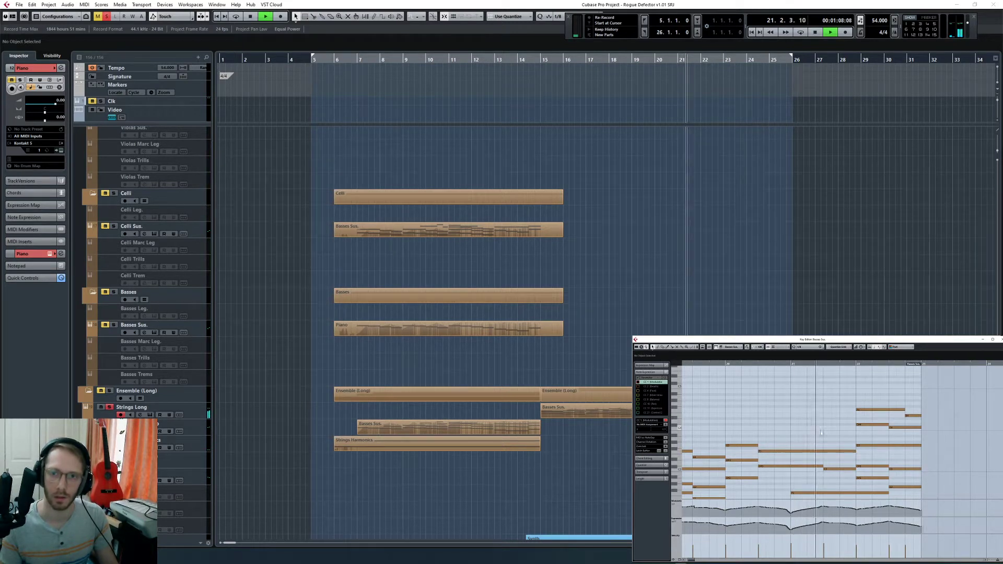
key("space")
Step: Split the long inner Strings Long note at beat 4 of bar 21 and copy the split part to a higher pitch
left_click(841, 452)
left_click(841, 453)
key("1")
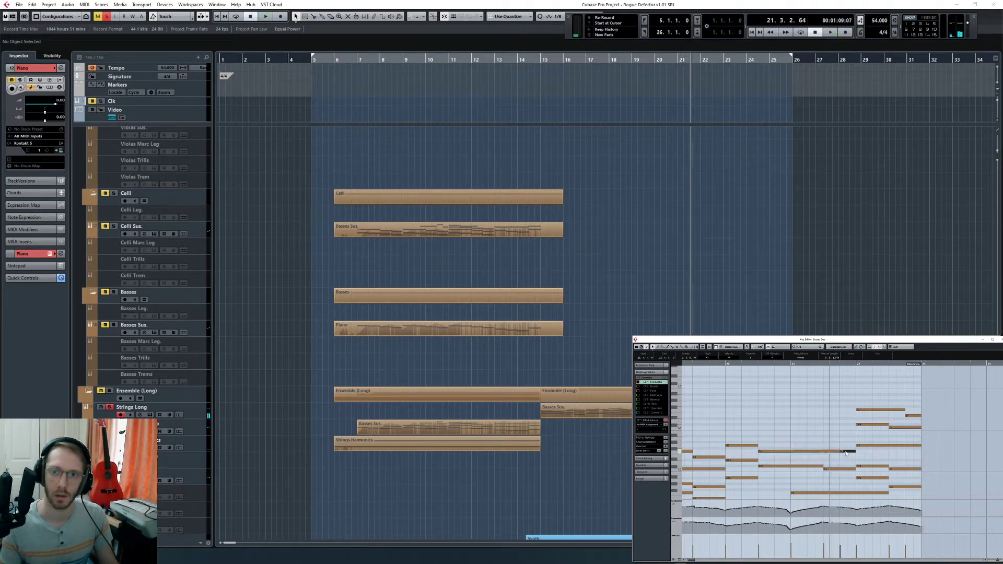
left_click_drag(847, 453, 847, 429)
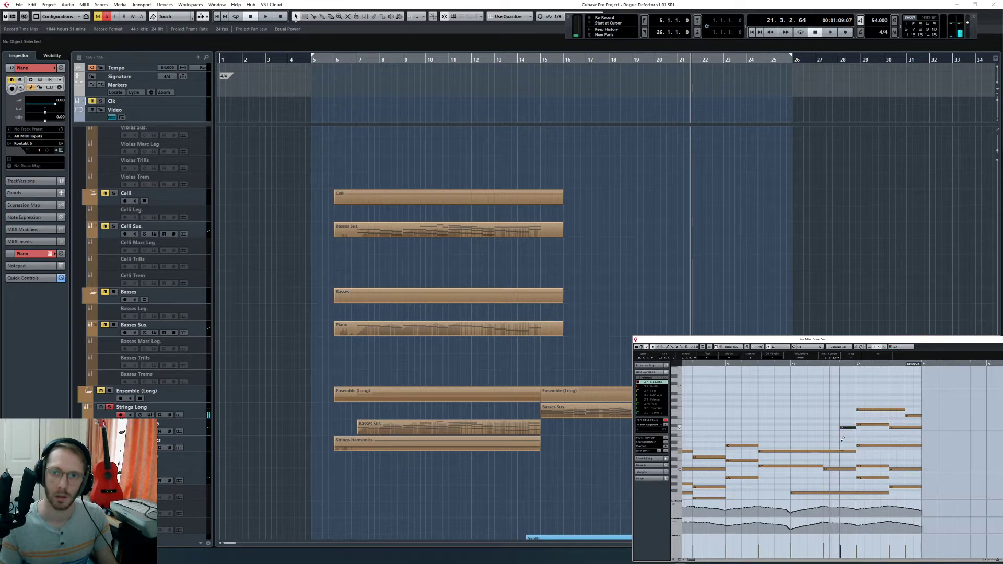
Step: Return the playback cursor to bar 21 and show the Violin I Leg. event together with Strings Long in the key editor
left_click(791, 363)
scroll(568, 281, "up", 7)
scroll(701, 270, "down", 7)
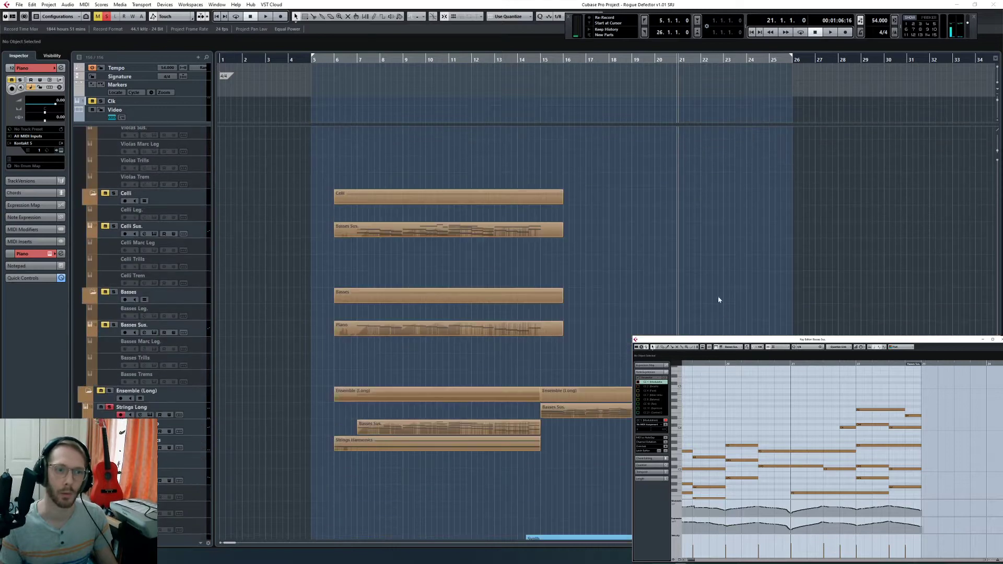
left_click(586, 395)
scroll(585, 395, "up", 3)
scroll(754, 319, "up", 10)
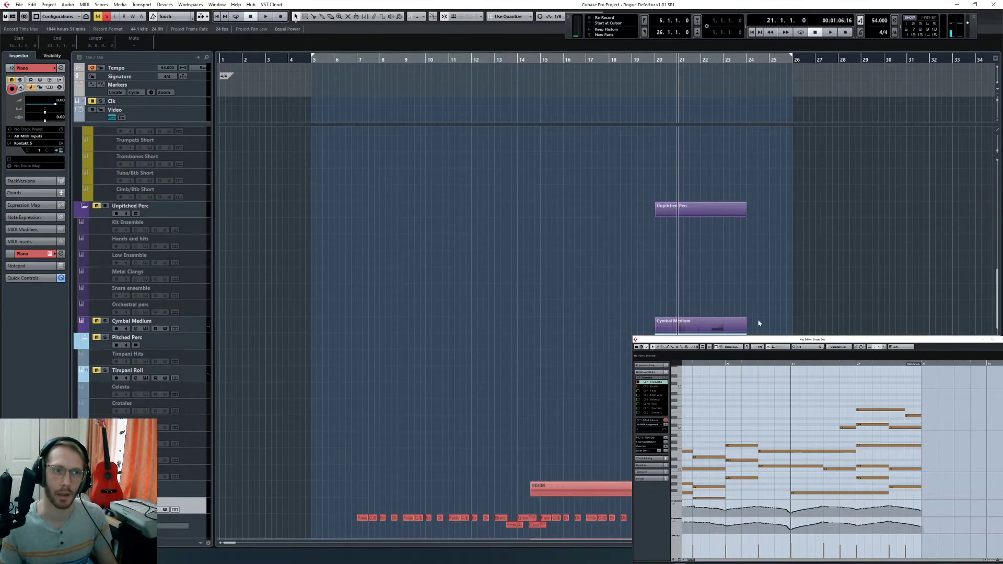
scroll(755, 319, "down", 6)
left_click(720, 250, "shift")
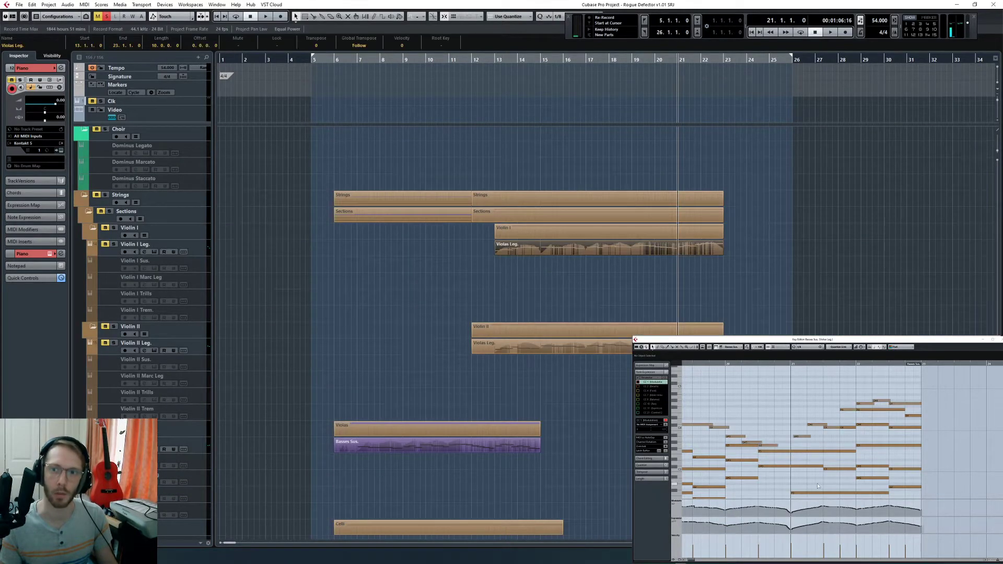
Step: Play the soloed strings from bar 21 to bar 23, then turn off all solos
key("space")
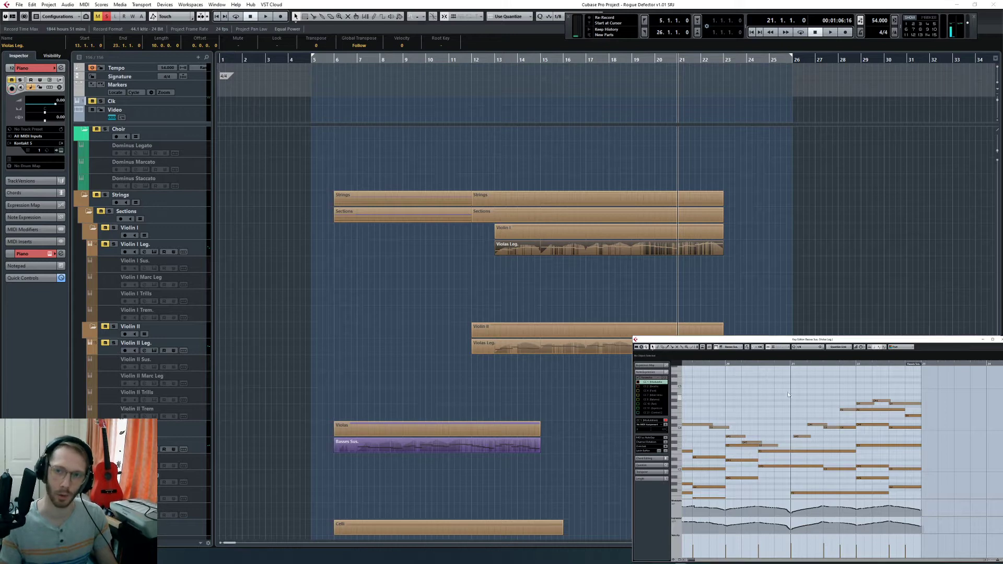
left_click(679, 287)
scroll(679, 288, "down", 5)
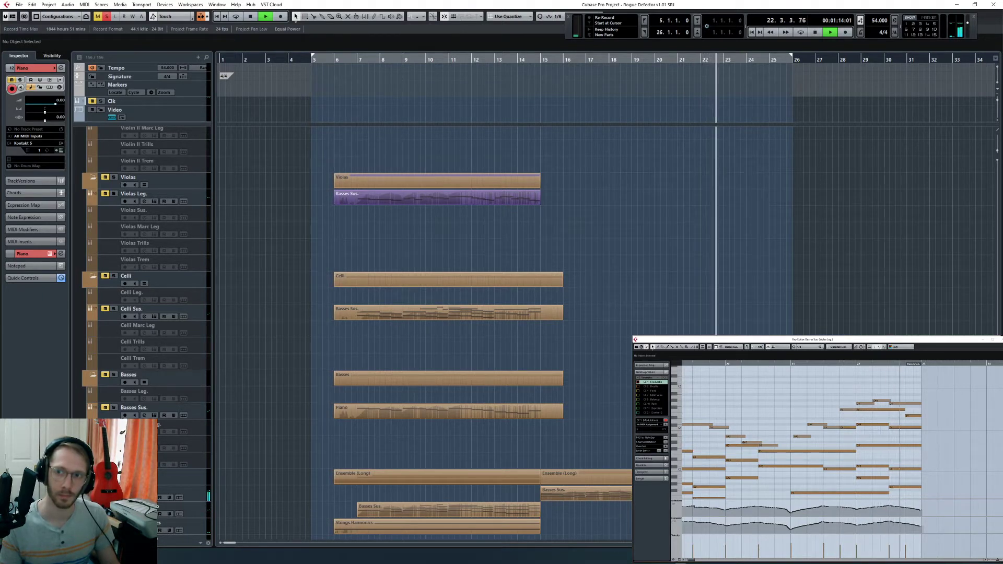
key("space")
left_click(107, 16)
Step: Open the Strings Long event alone in the key editor and place the playback cursor at bar 17
scroll(501, 247, "down", 6)
scroll(630, 325, "up", 3)
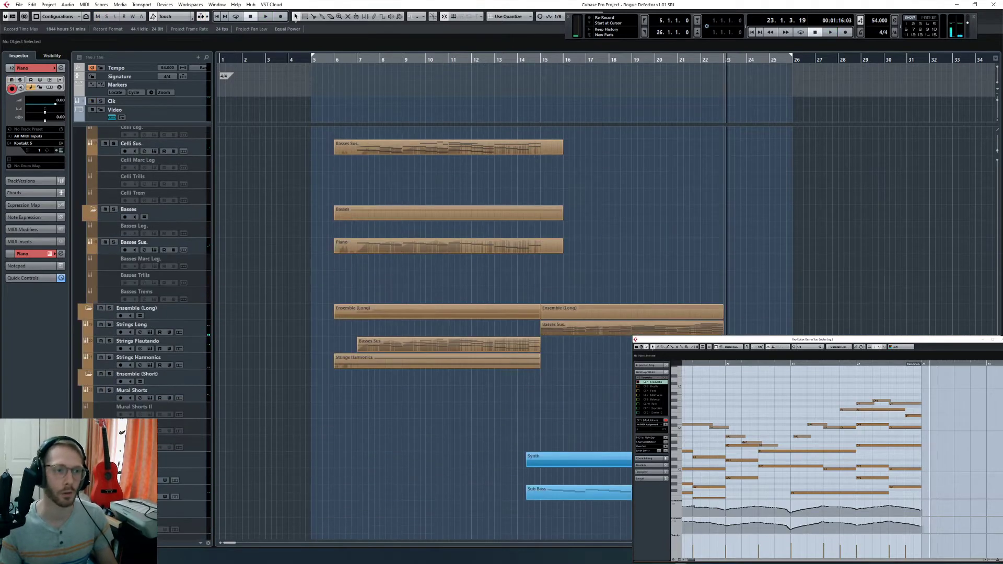
left_click(575, 328)
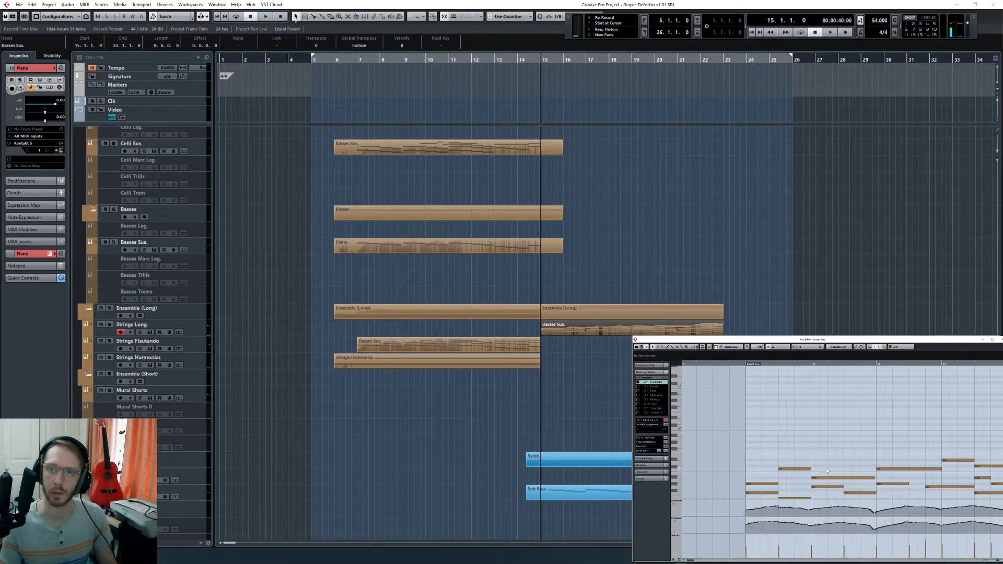
scroll(827, 470, "down", 4)
scroll(814, 470, "right", 3)
left_click(781, 364)
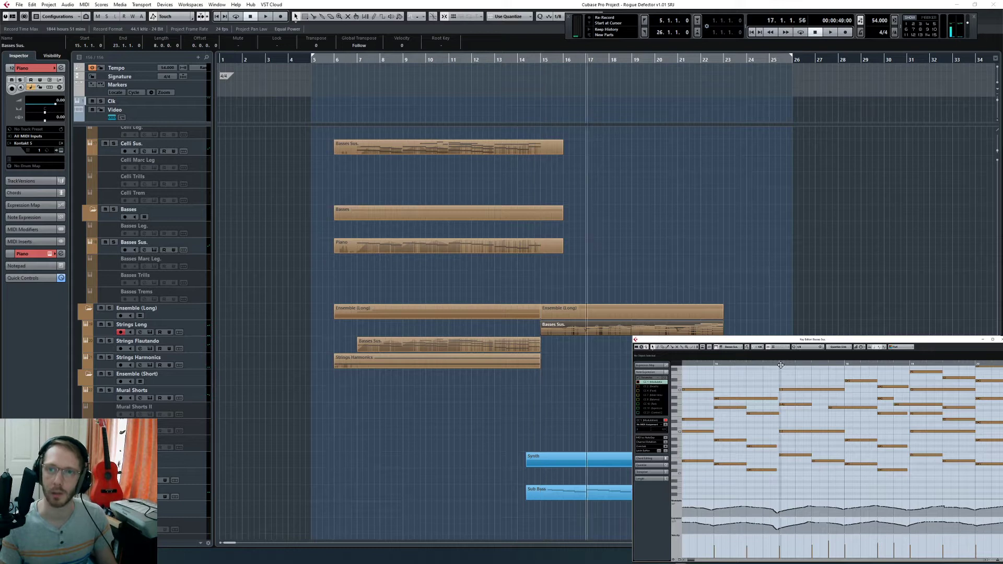
Step: Connect the inner Strings Long line in bar 17 by starting its second note at beat 3
left_click(808, 405)
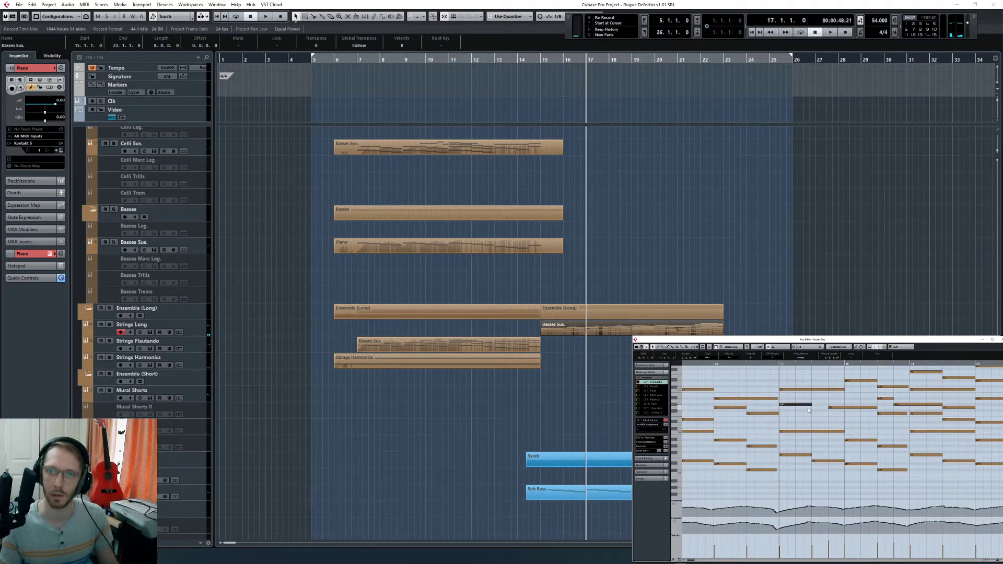
left_click_drag(799, 404, 816, 416)
left_click(818, 411)
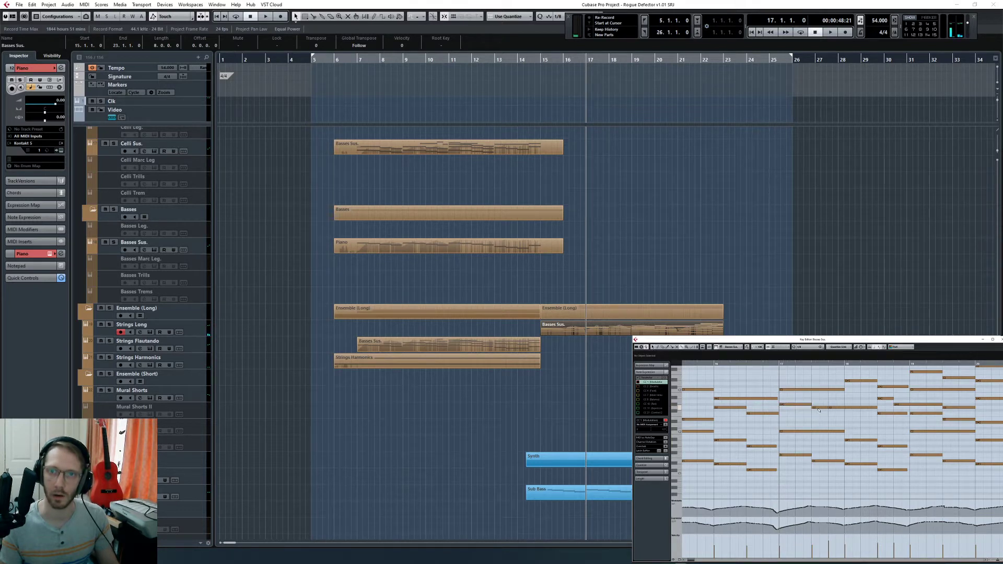
Step: Solo Strings Long and play it from bar 17 into bar 18, then turn off the solo and deselect the event
left_click(110, 325)
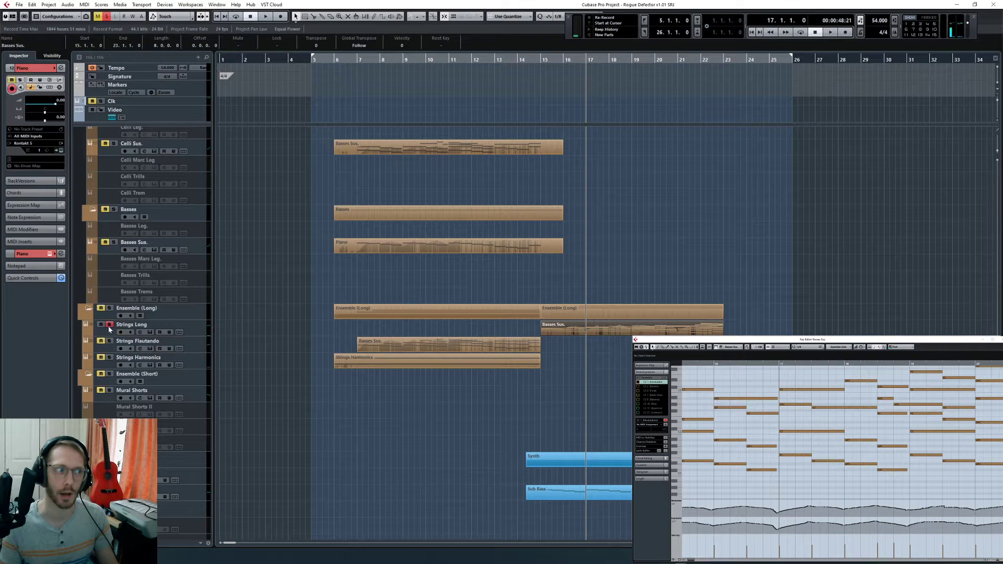
key("space")
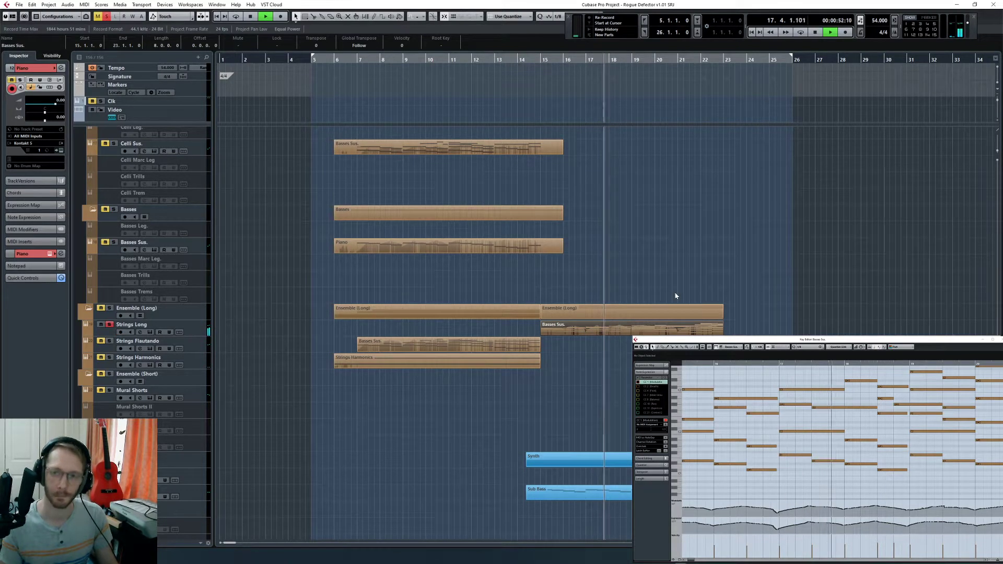
key("space")
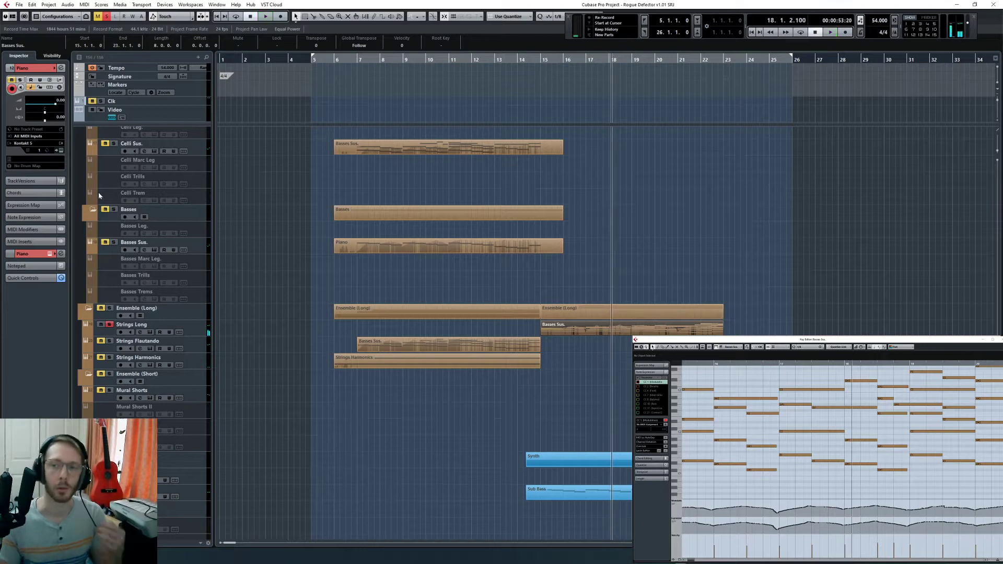
left_click(107, 16)
left_click(590, 282)
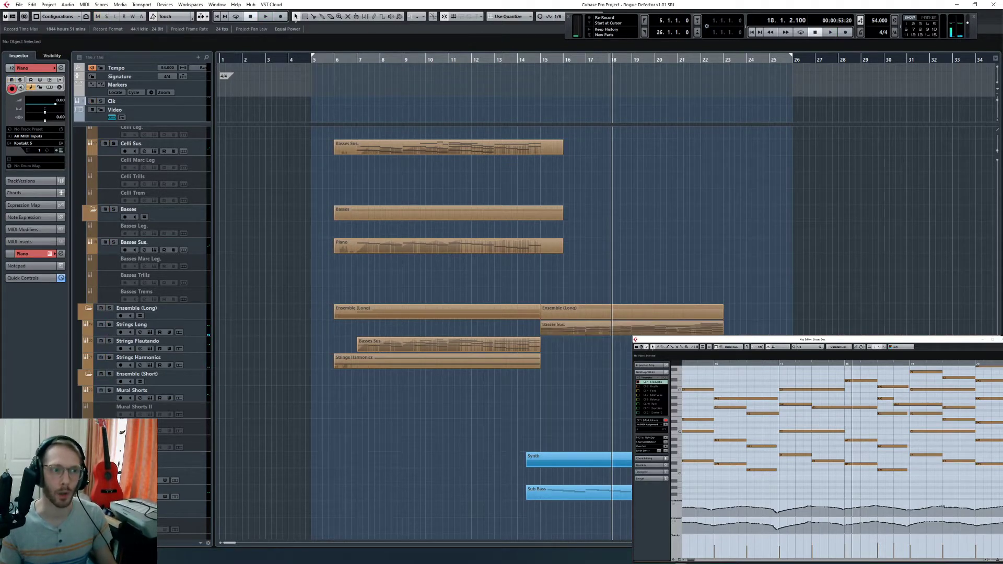
Step: Place the playback cursor at the start of the Strings Long event and look over the tracks from the synths up to the piano
left_click(638, 325)
key("l")
left_click(632, 383)
scroll(624, 362, "down", 5)
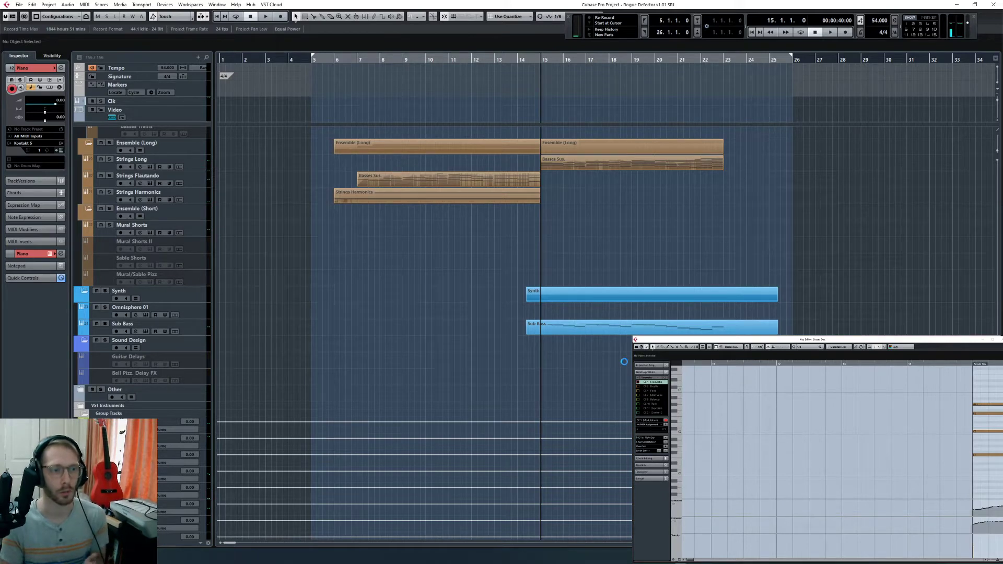
scroll(624, 361, "up", 7)
scroll(644, 322, "up", 14)
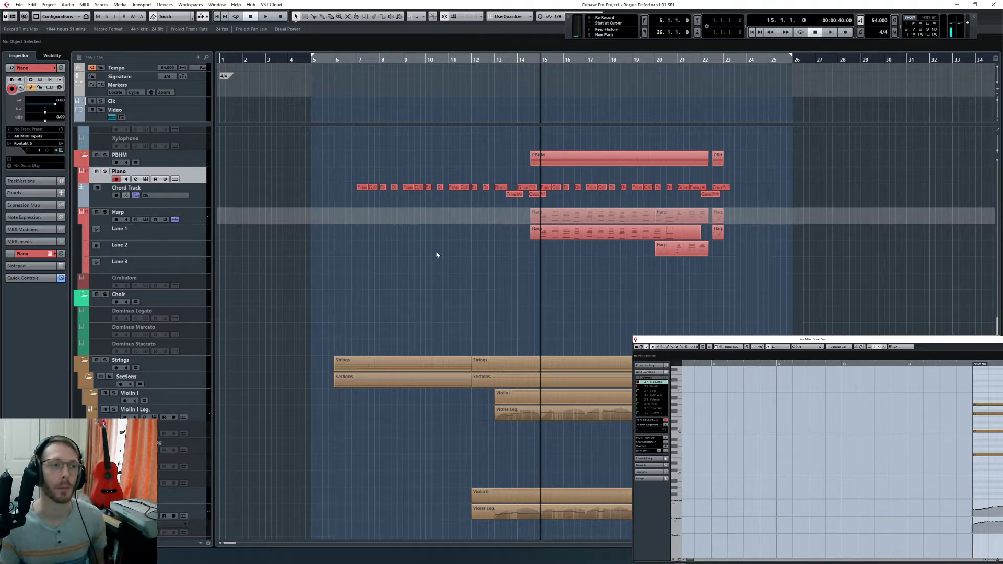
scroll(444, 251, "down", 3)
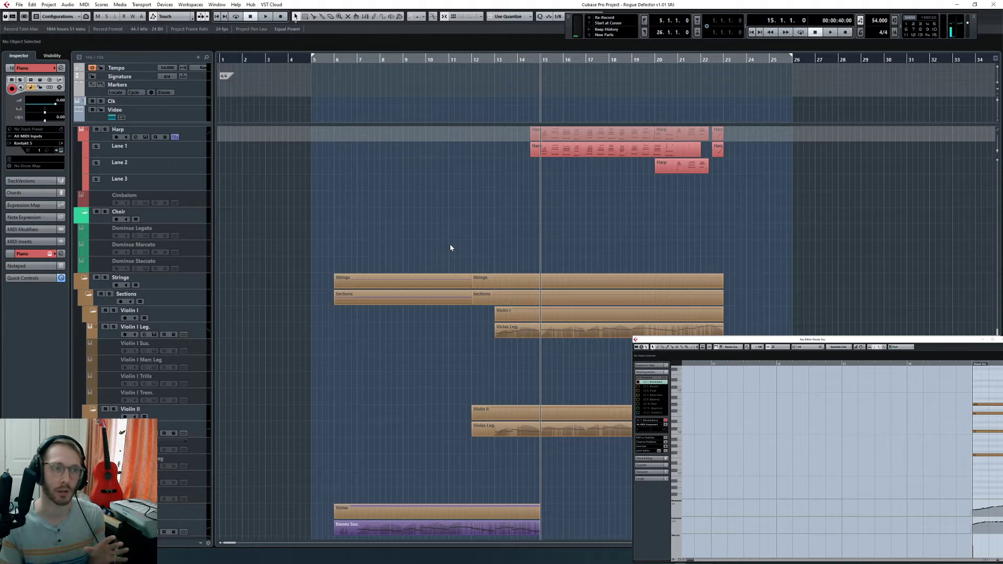
scroll(446, 252, "down", 3)
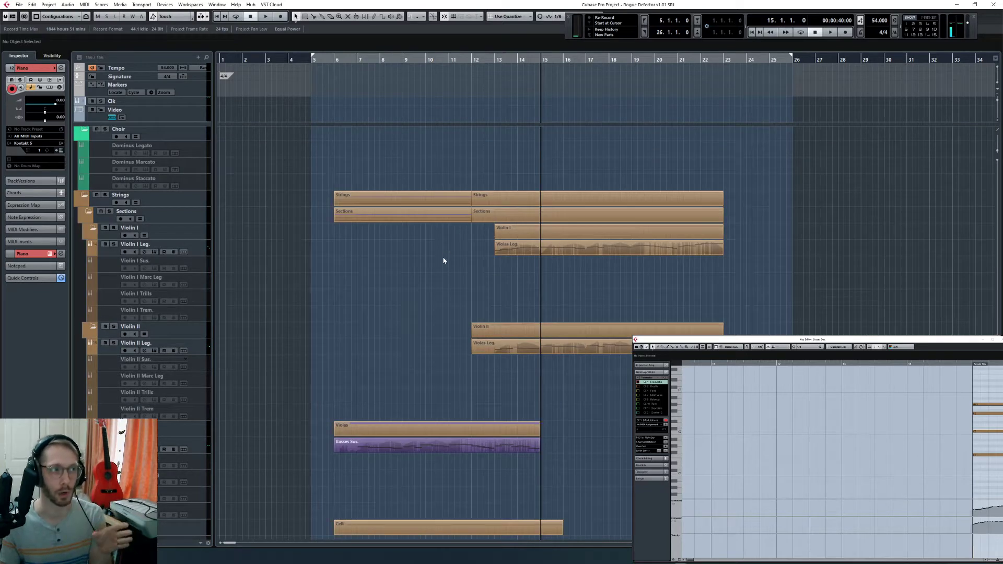
left_click(48, 5)
left_click(491, 202)
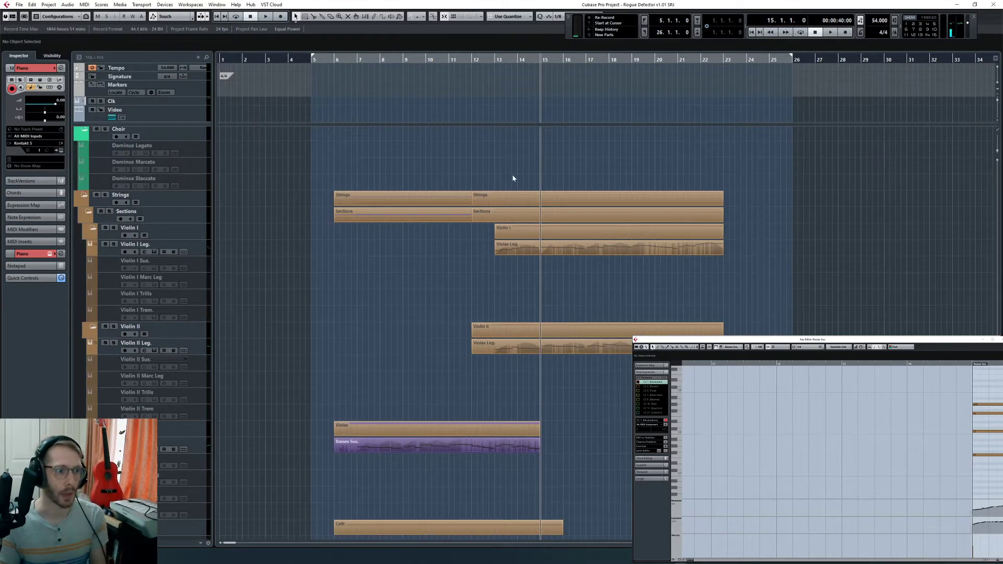
Step: Check the time positions at bars 6 and 26, leaving the playback cursor at the end of the string events at bar 23
left_click(344, 60)
key("KP_1")
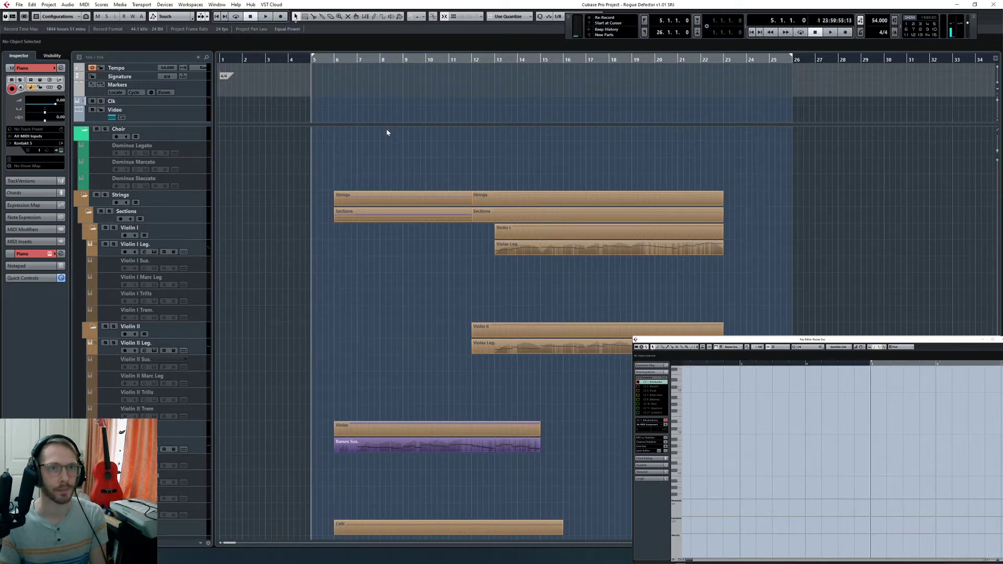
key("KP_Decimal")
key("KP_2")
key("KP_Subtract")
key("KP_1")
key("KP_Add")
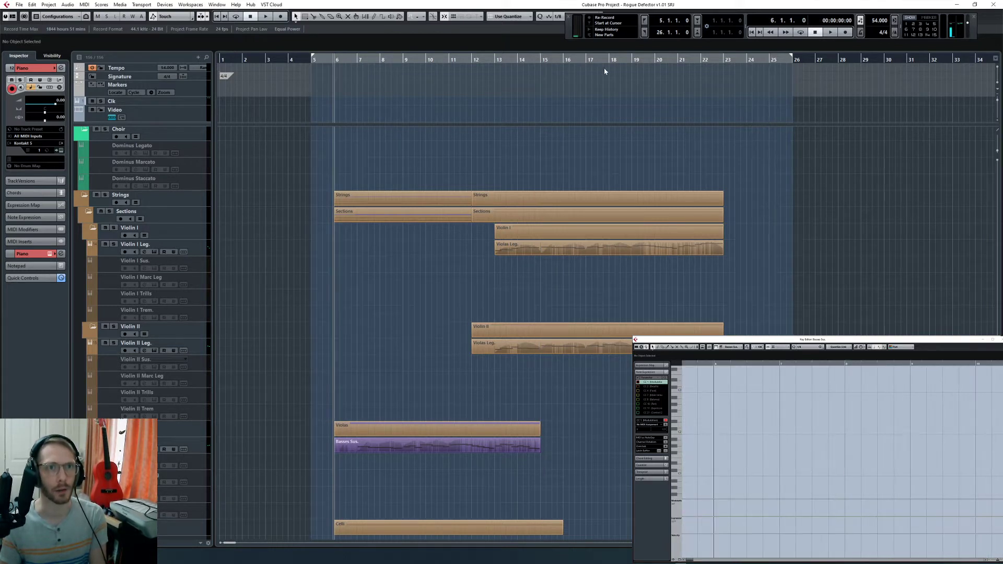
key("KP_2")
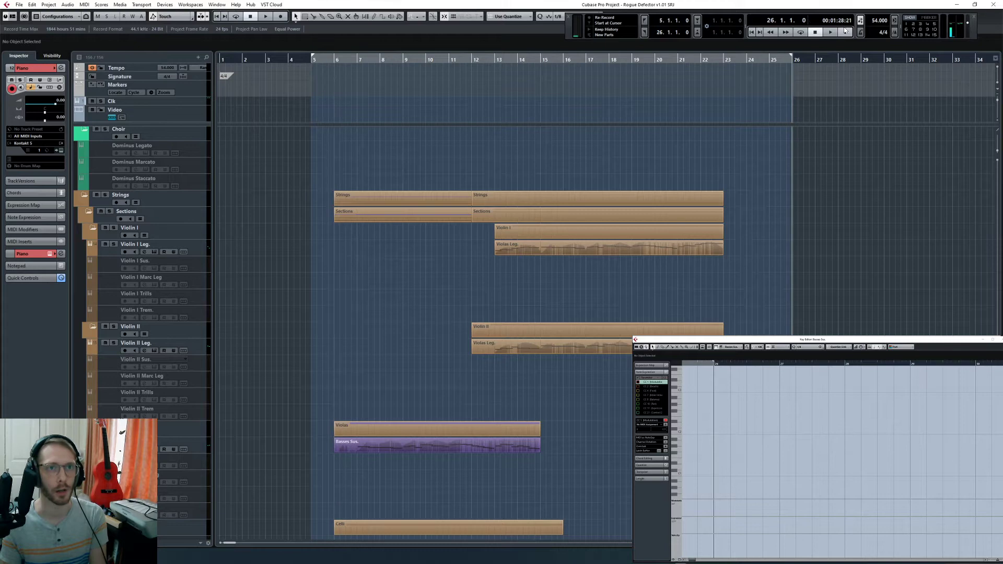
key("b")
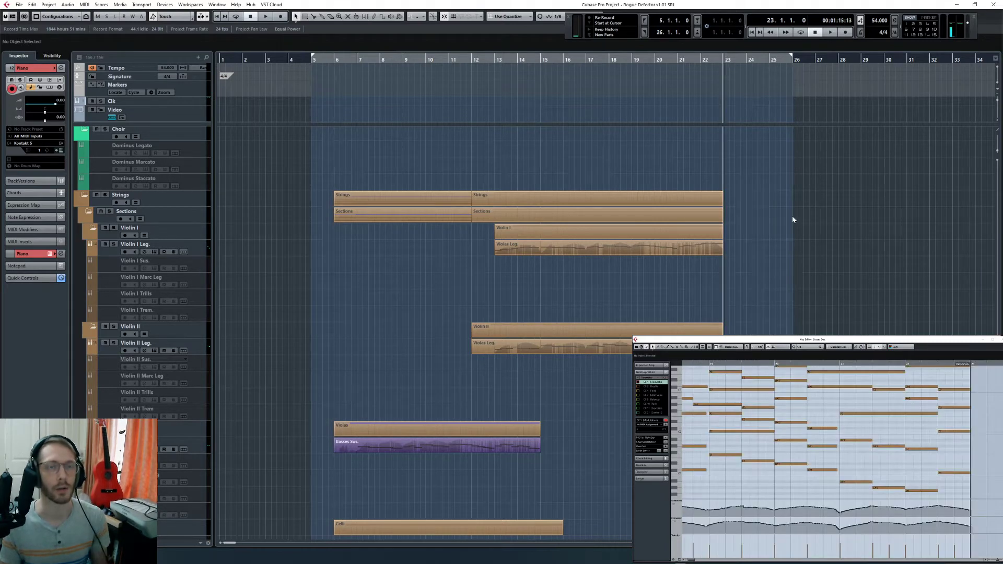
Step: Look through the string, choir, harp and piano tracks and place the playback cursor just before bar 23
scroll(764, 287, "down", 10)
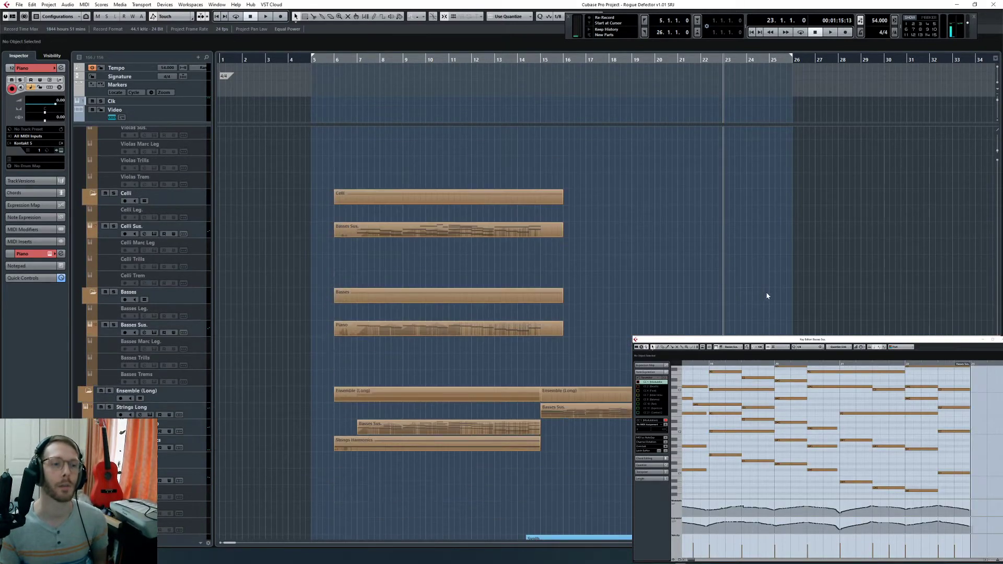
scroll(767, 296, "down", 14)
scroll(754, 289, "up", 19)
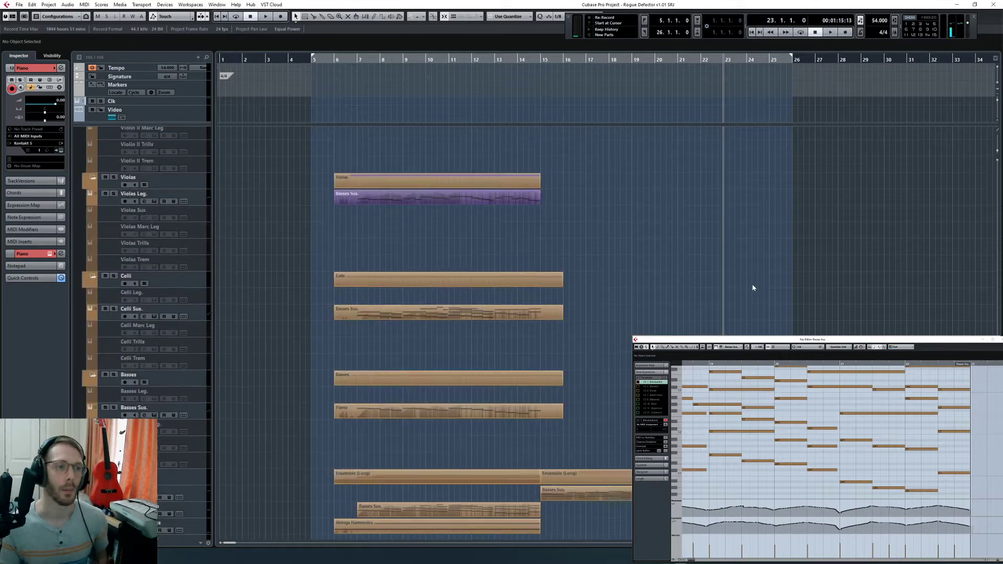
scroll(568, 334, "up", 10)
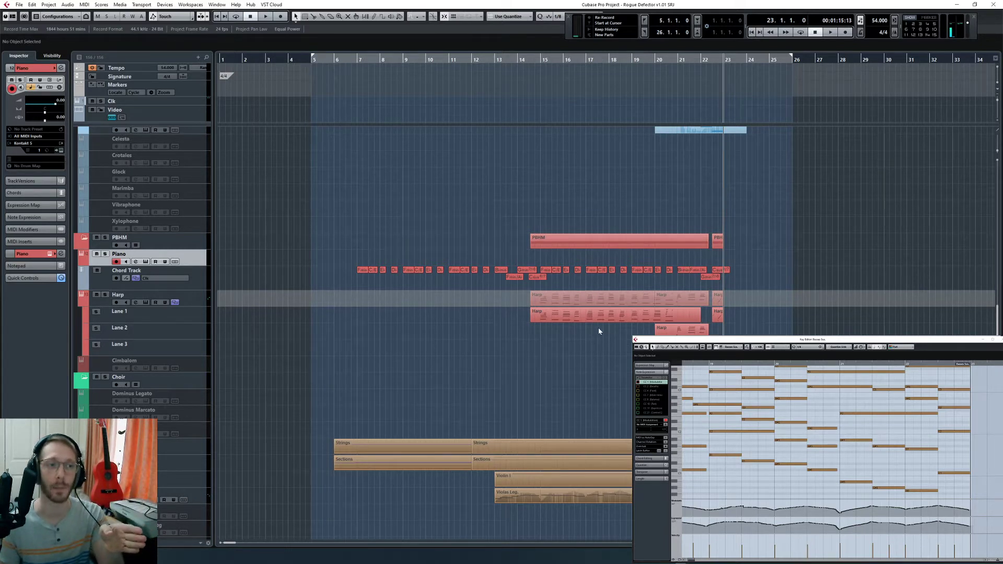
left_click_drag(324, 60, 720, 67)
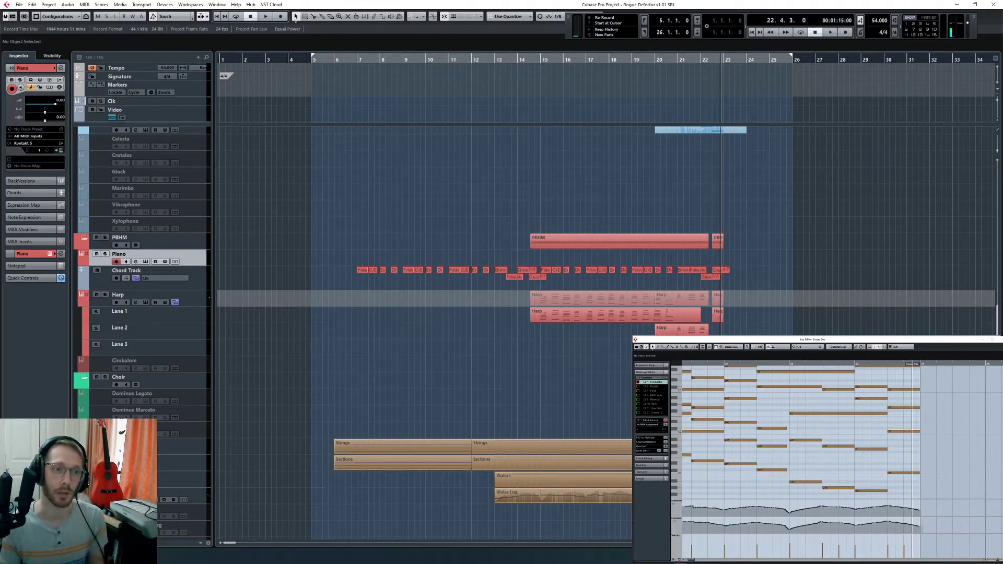
scroll(470, 314, "down", 5)
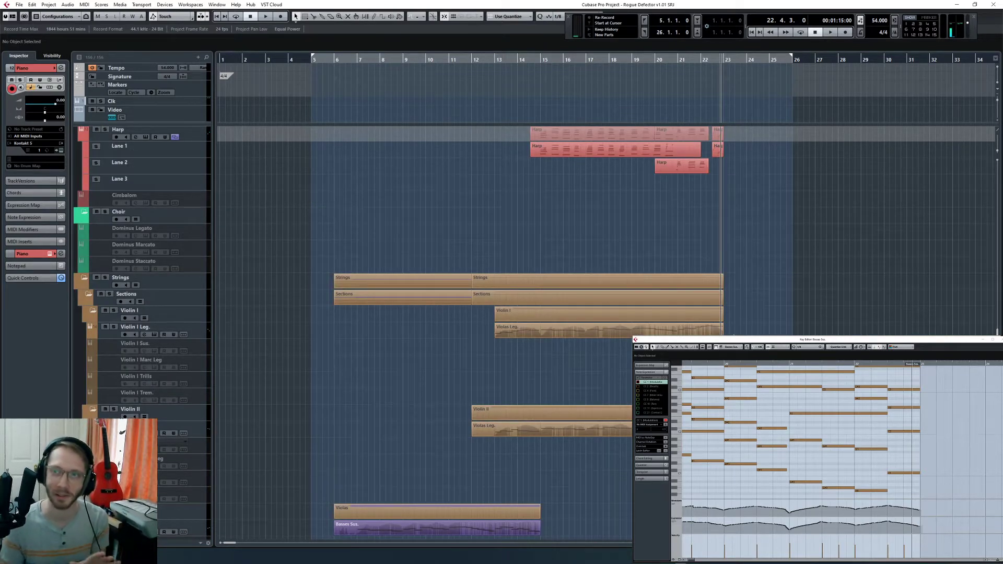
scroll(714, 248, "up", 5)
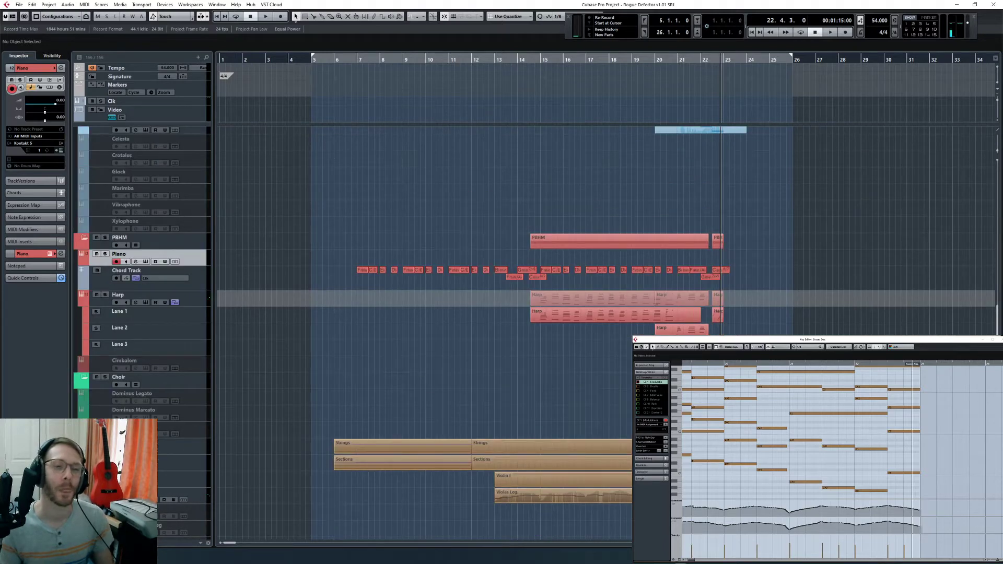
Step: Extend the right locator to bar 33, place the playback cursor at bar 23 and examine the chord progression leading up to it
left_click_drag(790, 56, 952, 113)
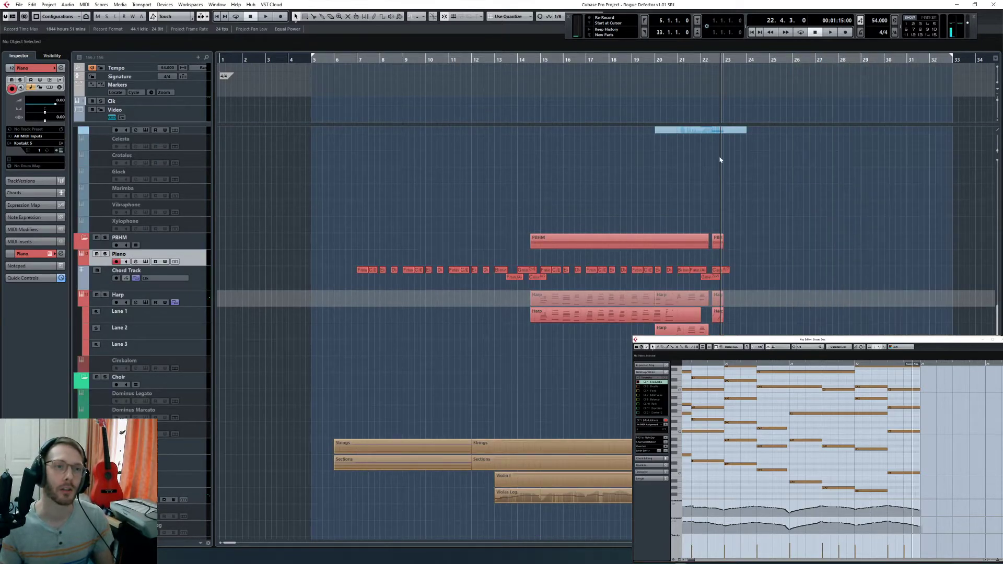
key("h")
key("h")
key("KP_Add")
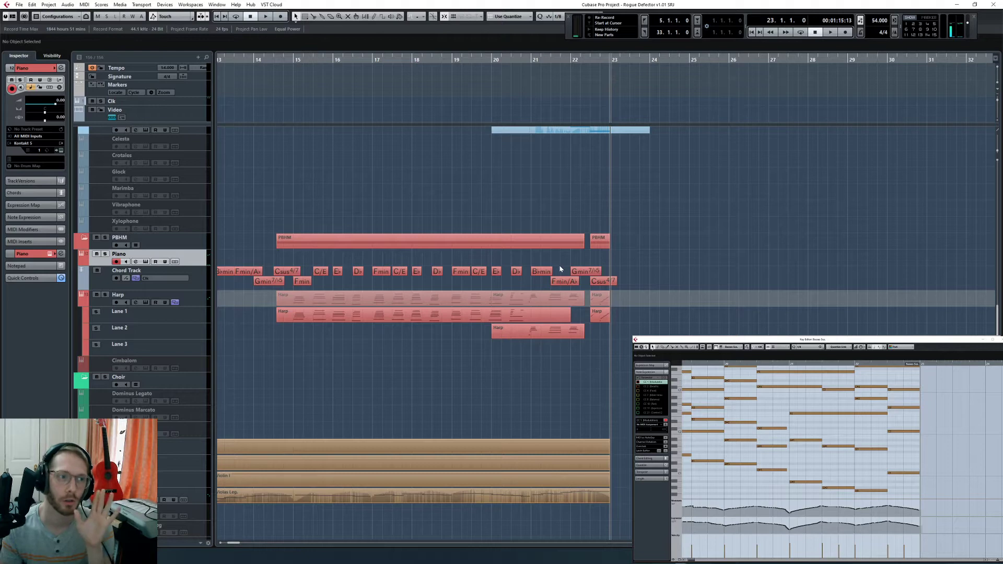
scroll(539, 327, "left", 6)
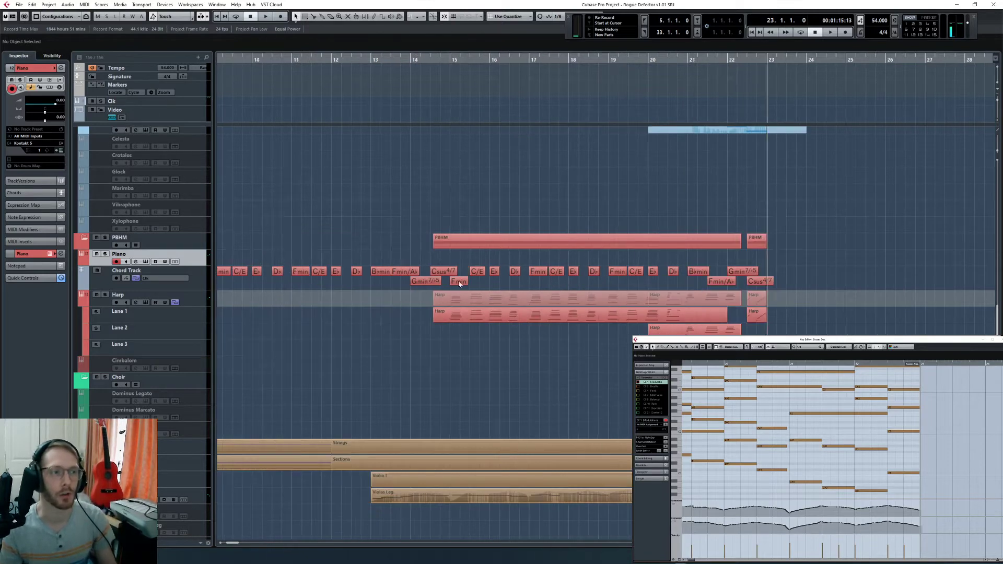
scroll(476, 323, "right", 3)
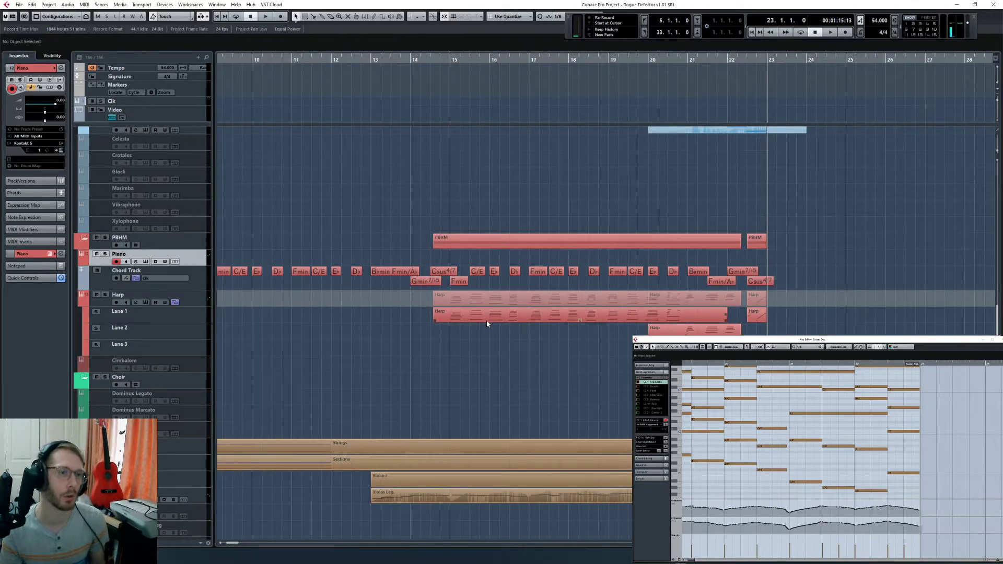
Step: Play the arrangement from bar 21 until just past the end of the string events at bar 23
left_click(684, 60)
key("space")
key("h")
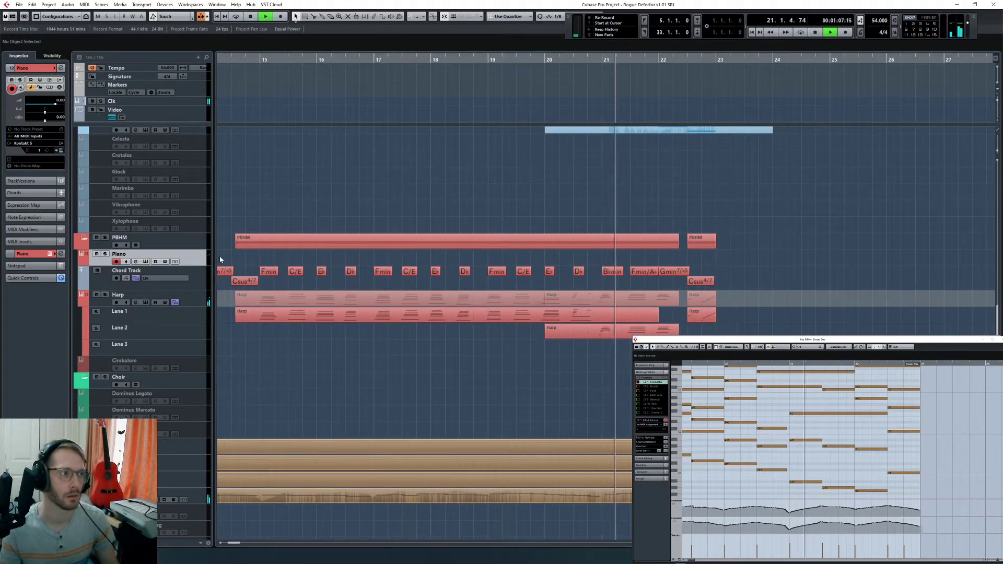
scroll(496, 281, "right", 1)
scroll(496, 285, "right", 3)
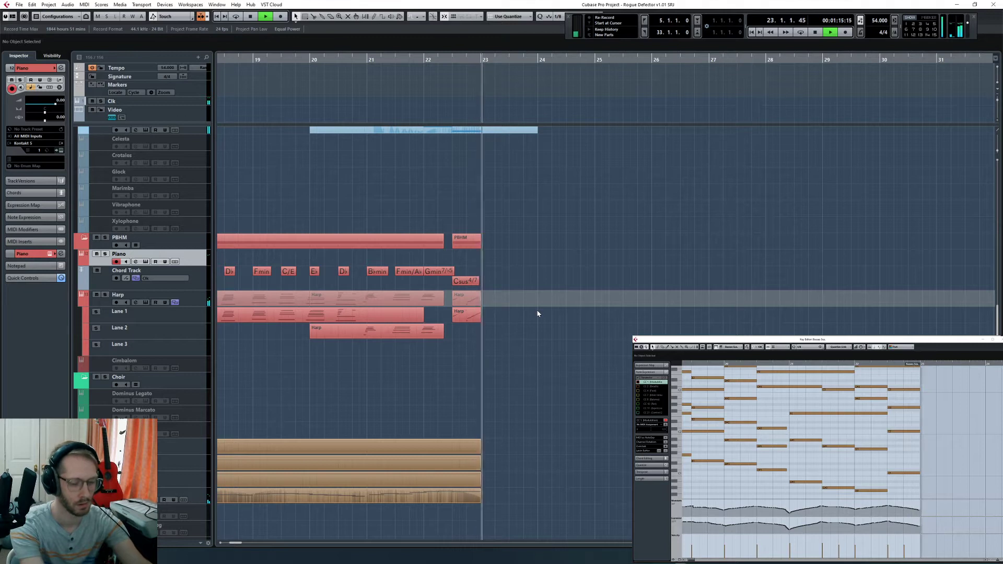
key("space")
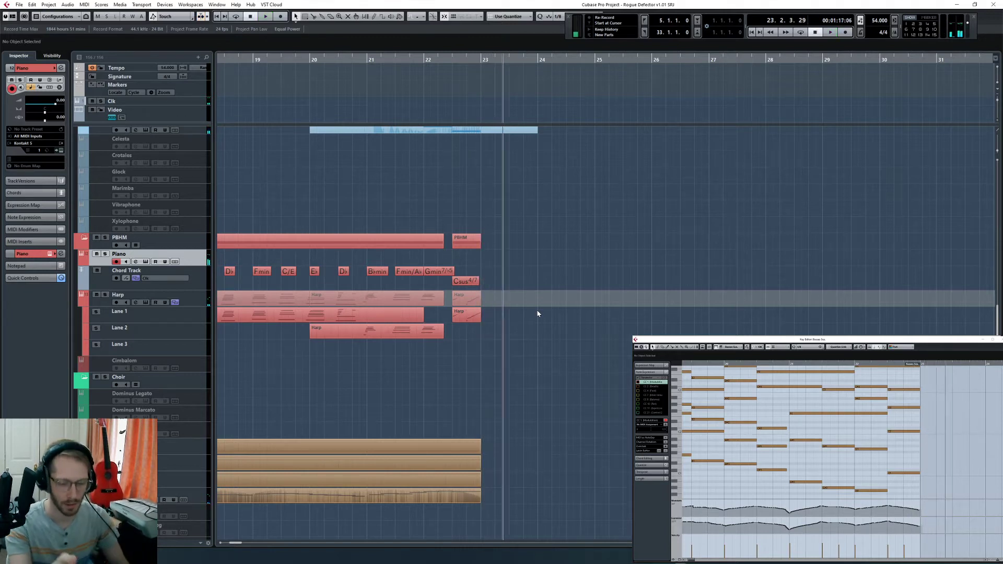
Step: Insert the just-played piano chord at bar 23 of the Piano track with retrospective recording
key("shift+KP_Multiply")
scroll(538, 314, "up", 3)
key("h")
key("h")
Step: Quantize all notes of the new piano event and extend its start back to bar 22, beat 2
key("ctrl+a")
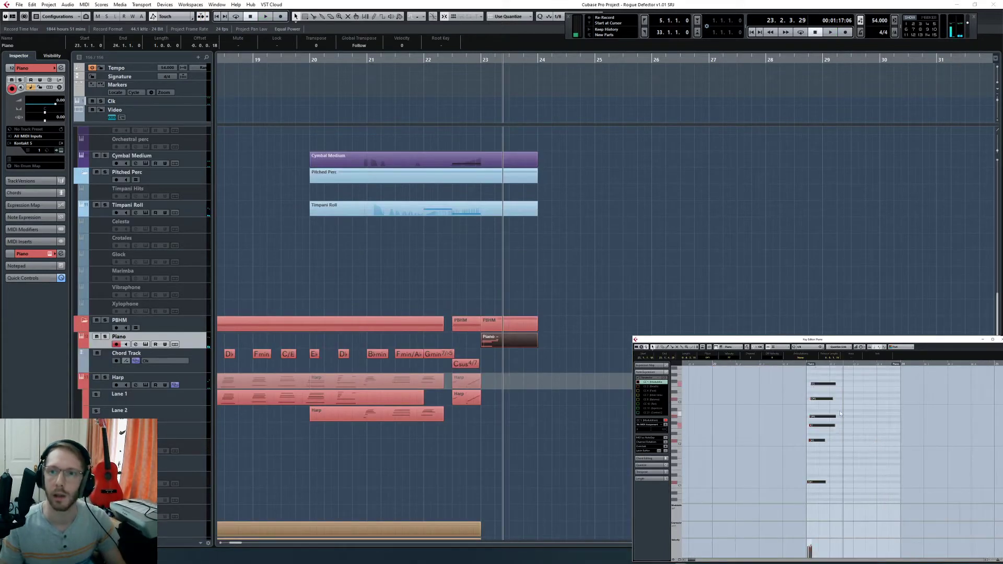
key("q")
left_click_drag(810, 364, 747, 363)
scroll(747, 397, "up", 1)
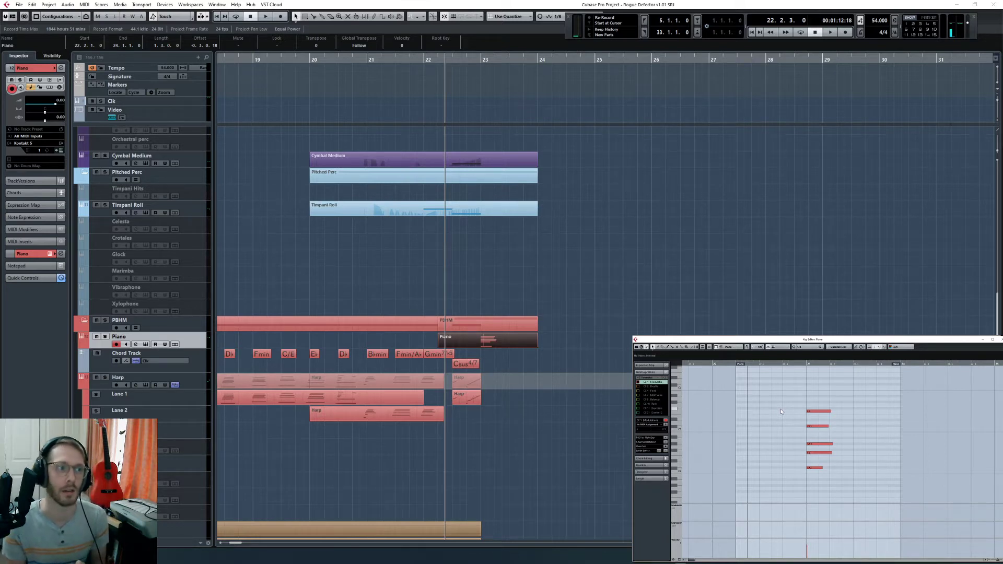
Step: Open the project notepad, read the theme and the rogue defector story brief, then close it
left_click(48, 4)
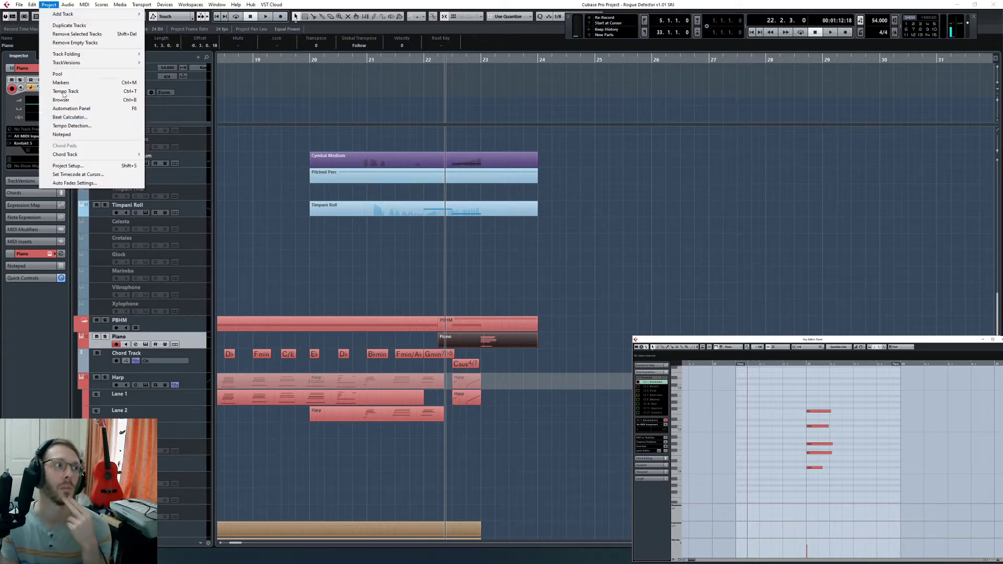
left_click(73, 135)
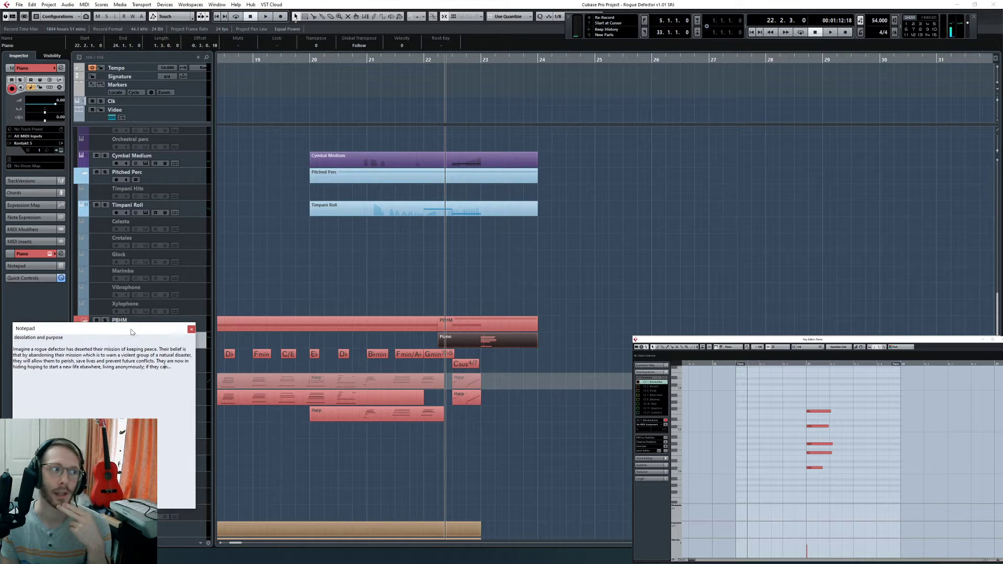
left_click_drag(127, 334, 686, 174)
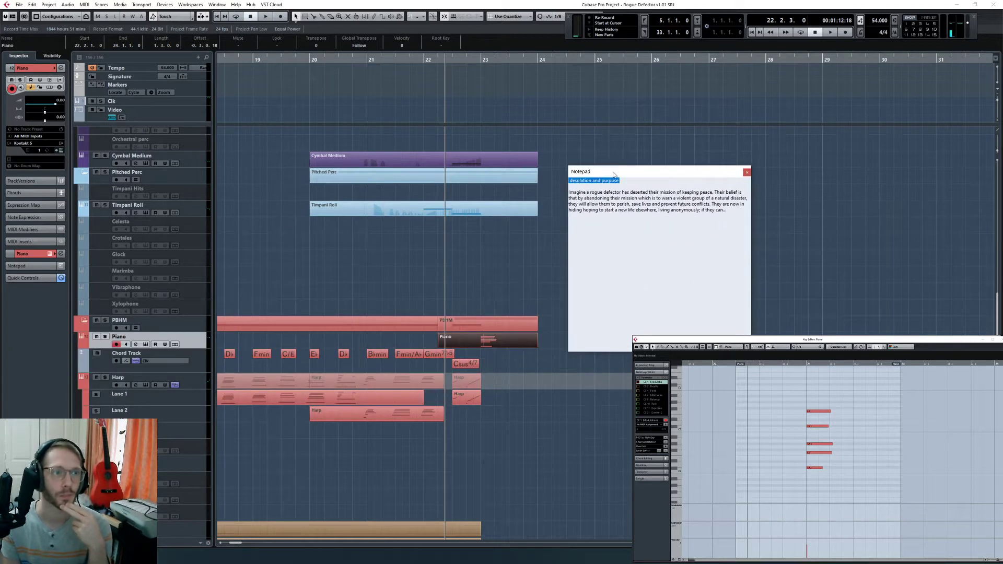
left_click_drag(588, 185, 544, 128)
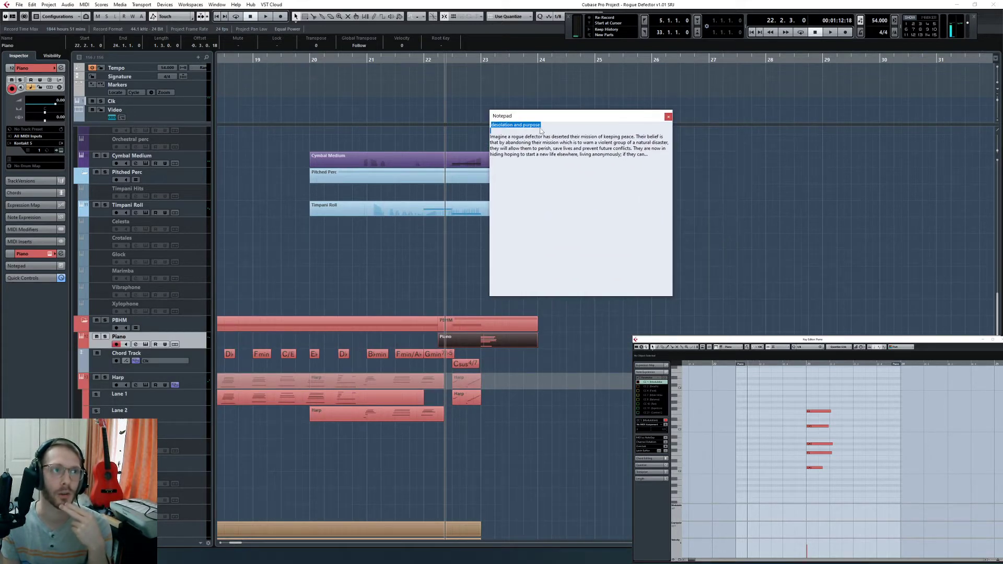
left_click(534, 130)
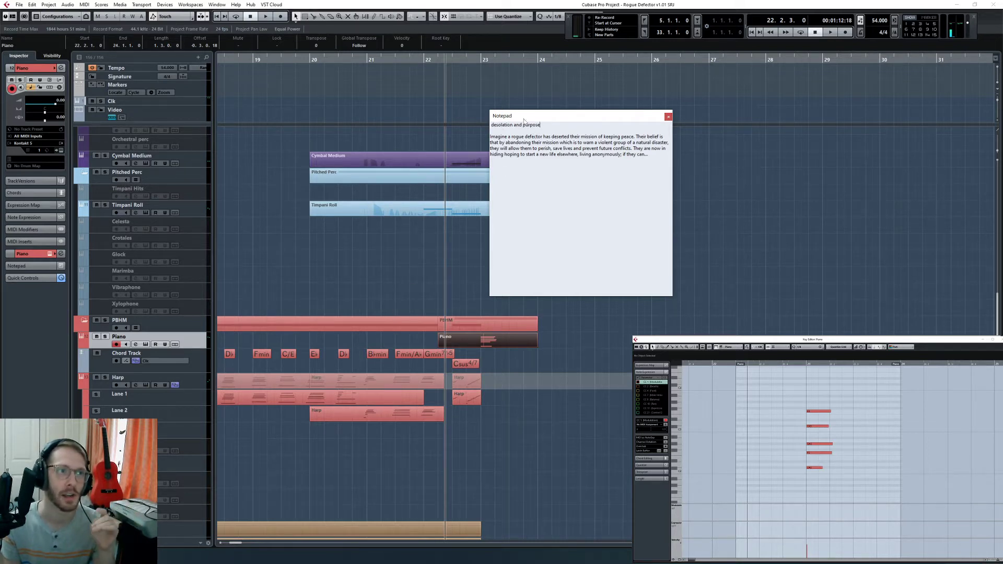
left_click_drag(523, 126, 546, 128)
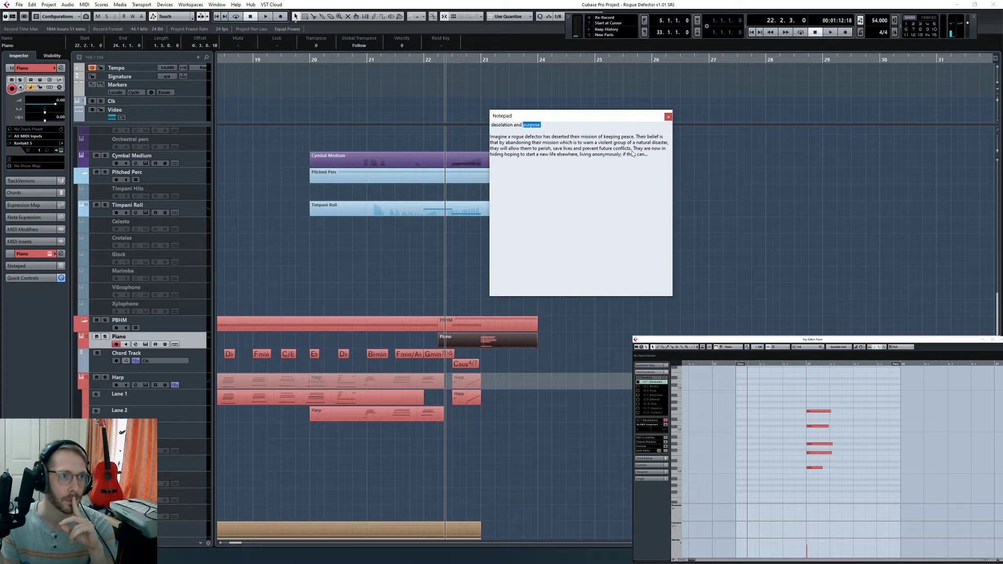
left_click_drag(564, 115, 524, 98)
left_click_drag(600, 131, 609, 139)
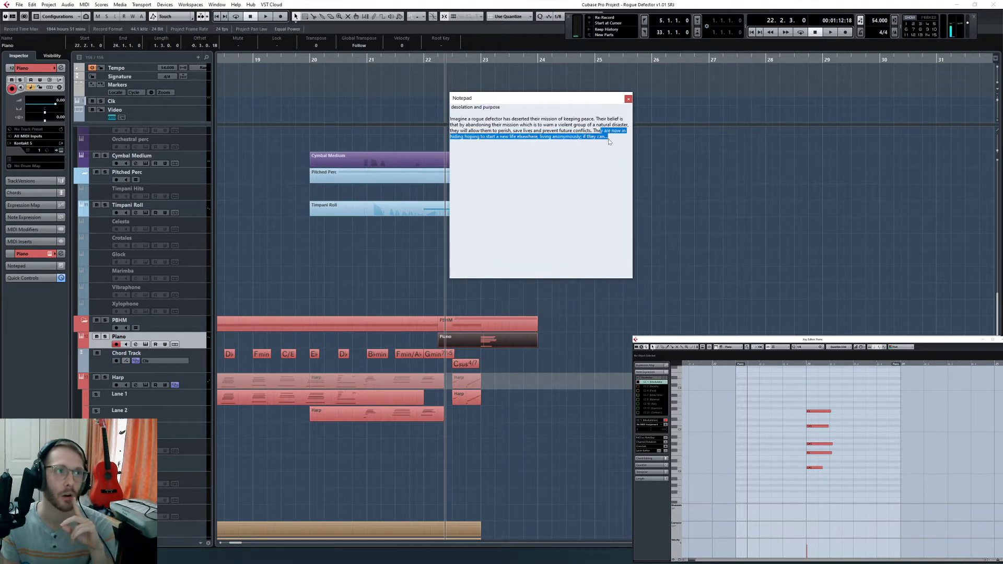
left_click(481, 143)
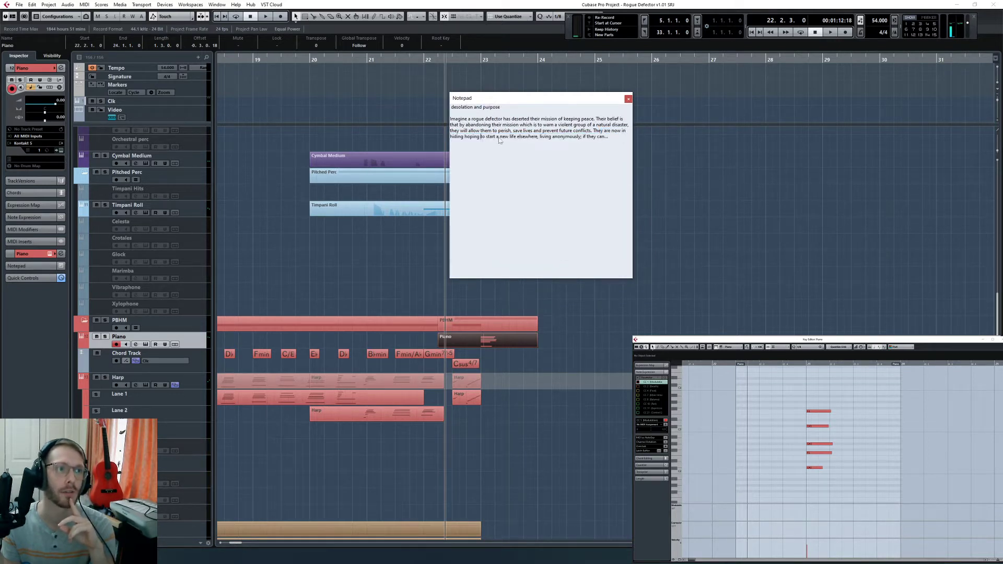
left_click(628, 100)
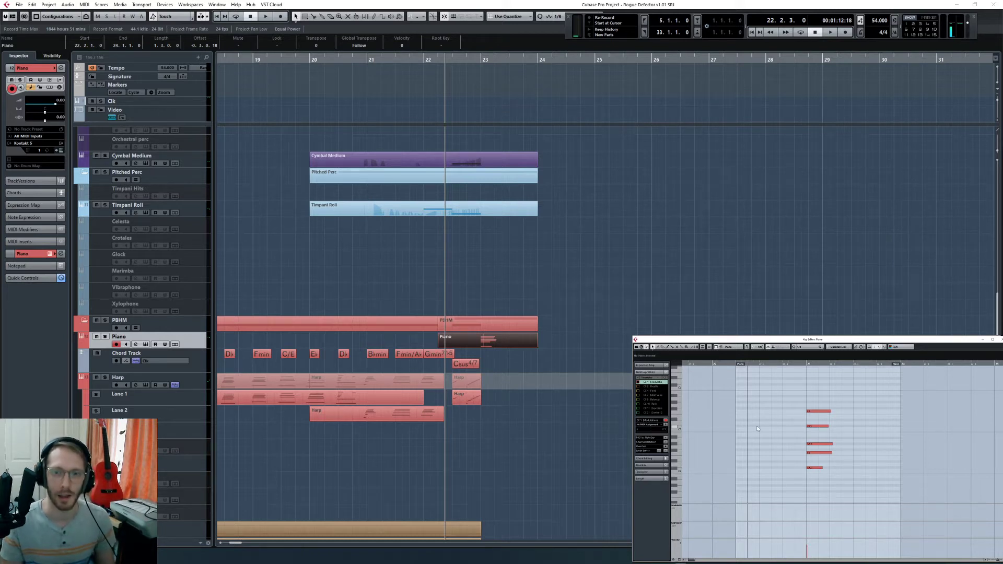
Step: Play the ending from bar 22 through beat 3 with the new piano chord in place
key("KP_Subtract")
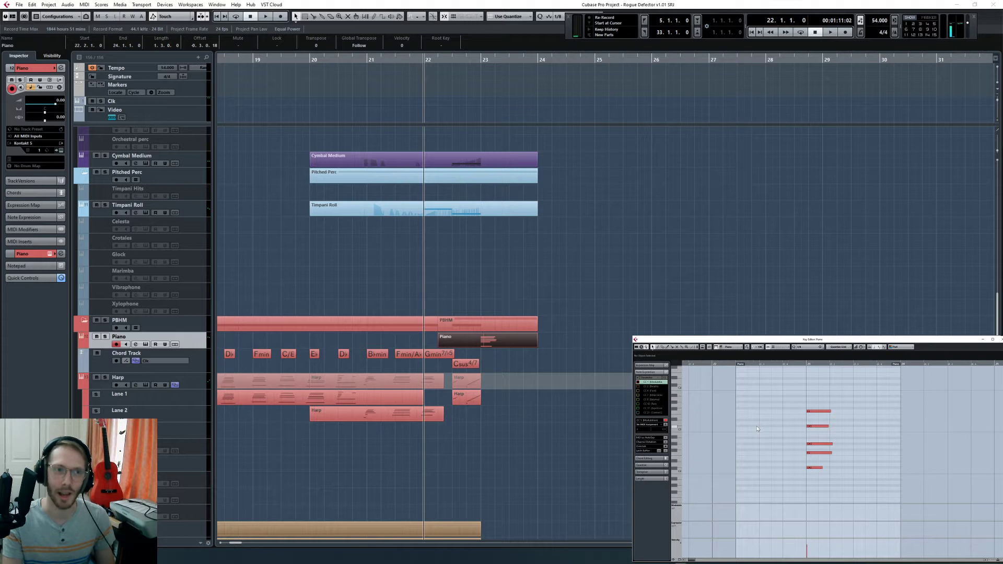
left_click(705, 240)
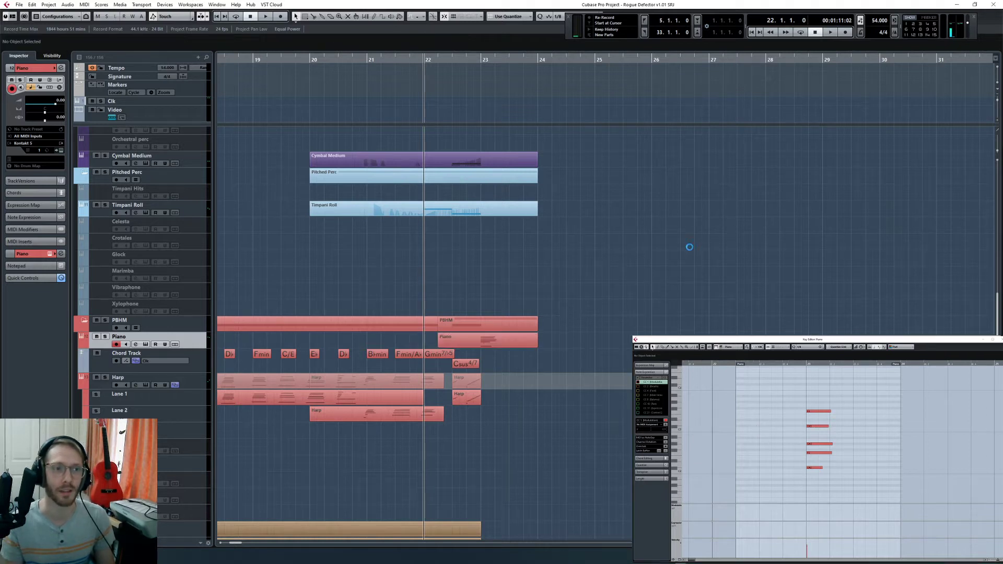
left_click(753, 449)
key("space")
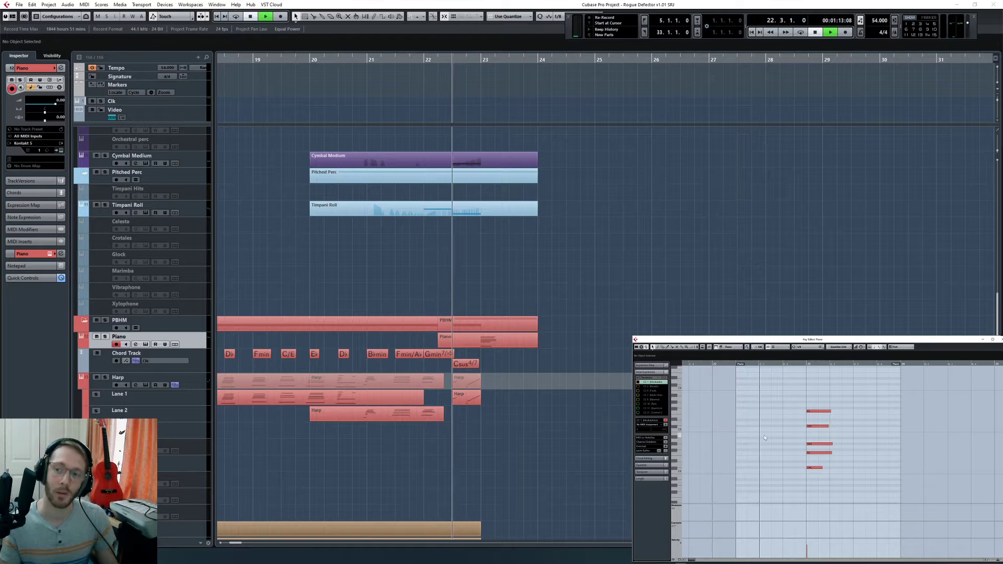
key("space")
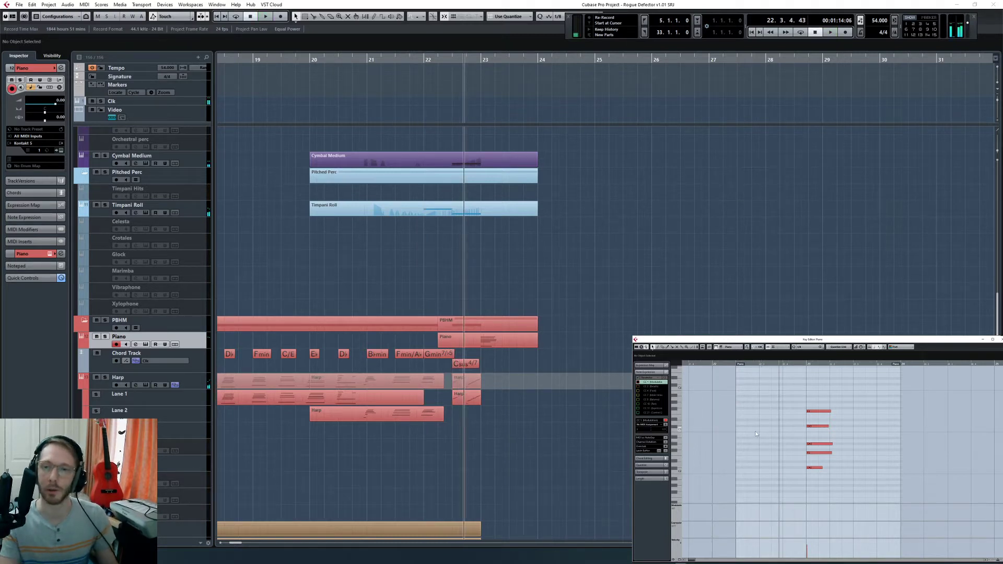
Step: Return the playhead to bar 21 and examine the notes of the Tuba/Btb Sus and 6 Horns Sus events
key("KP_Subtract")
scroll(501, 363, "up", 5)
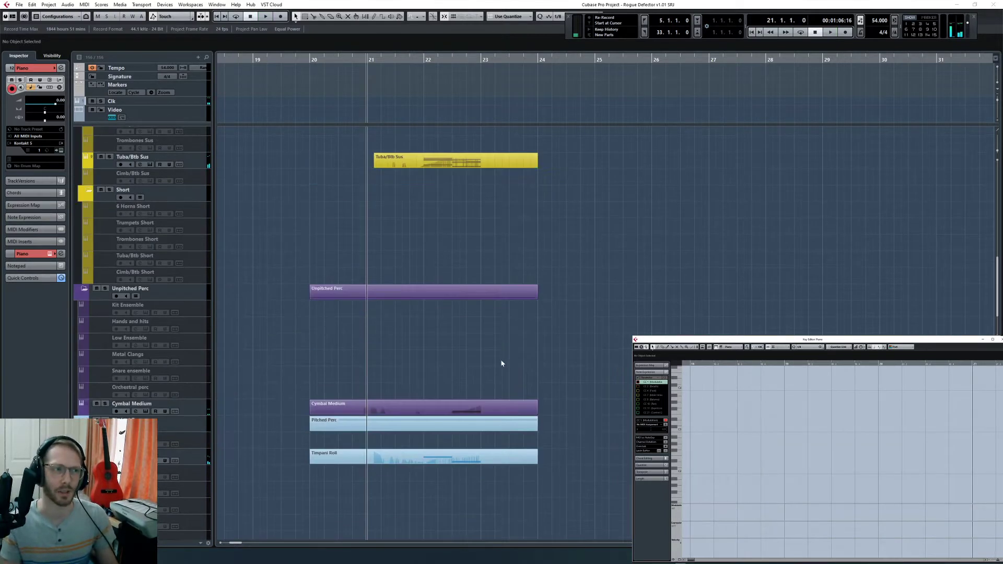
scroll(475, 374, "up", 5)
left_click(530, 410)
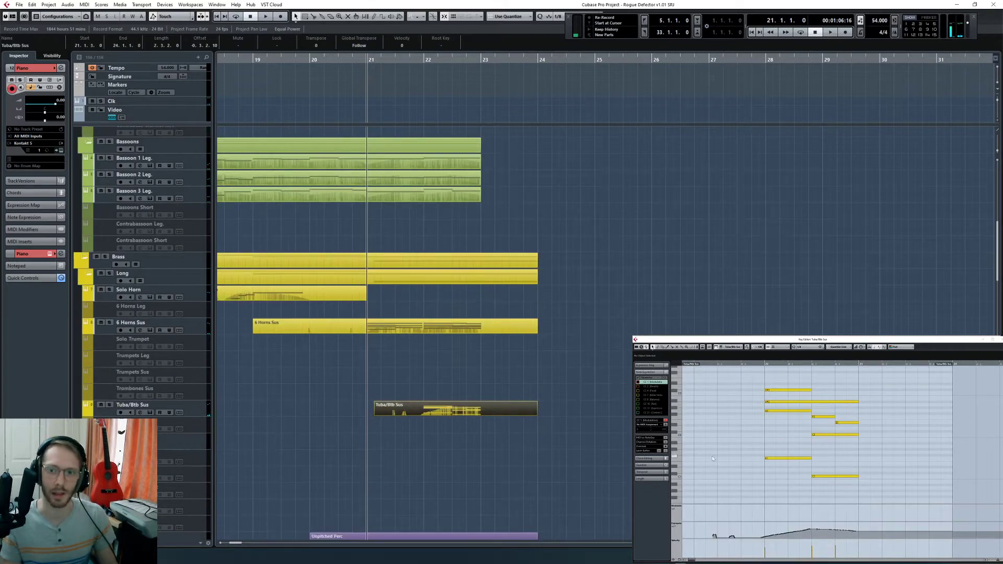
left_click(517, 327)
left_click(319, 369)
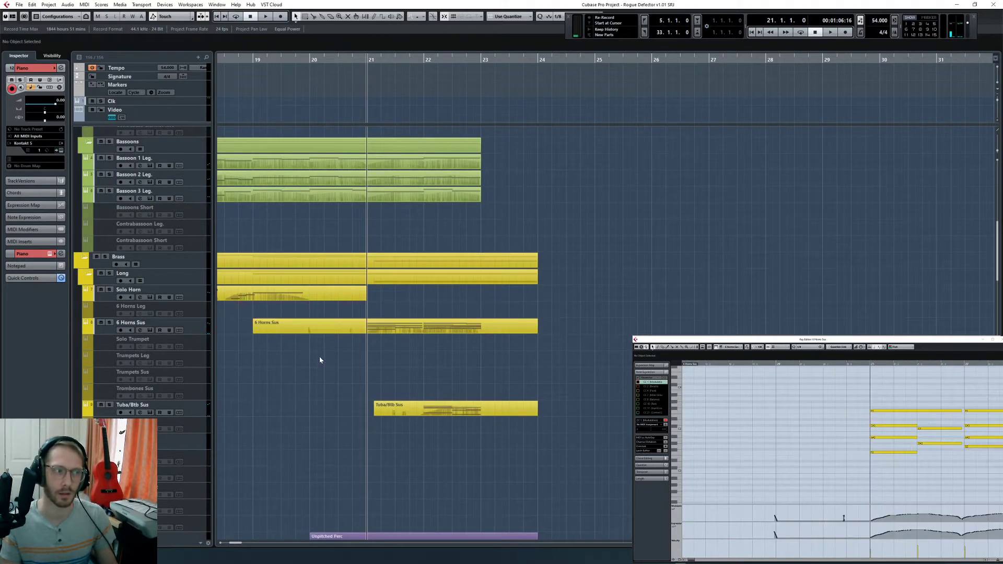
Step: Open the mixer and play the arrangement from bar 21 to bar 23 while watching the channel levels
key("F3")
key("space")
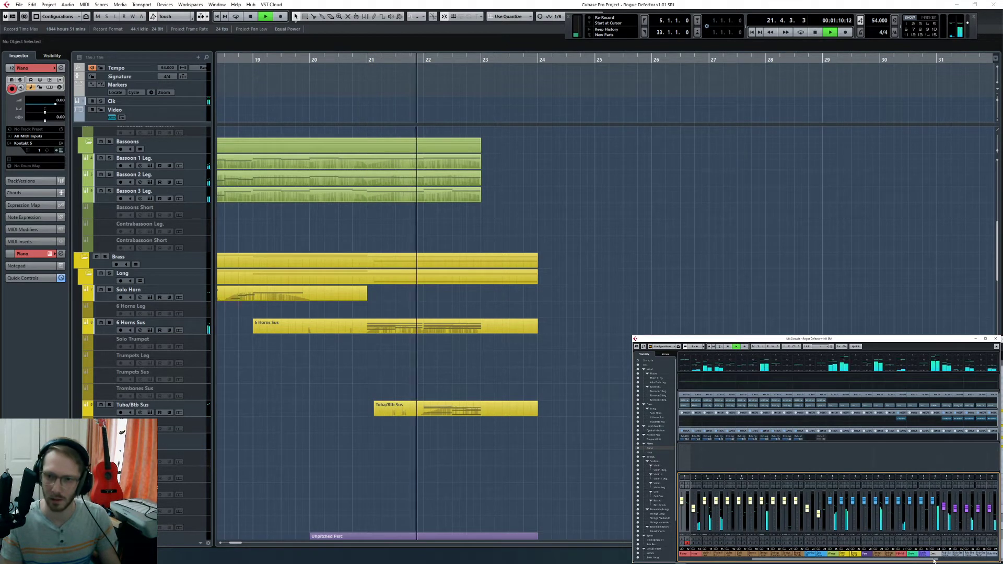
left_click_drag(934, 560, 994, 560)
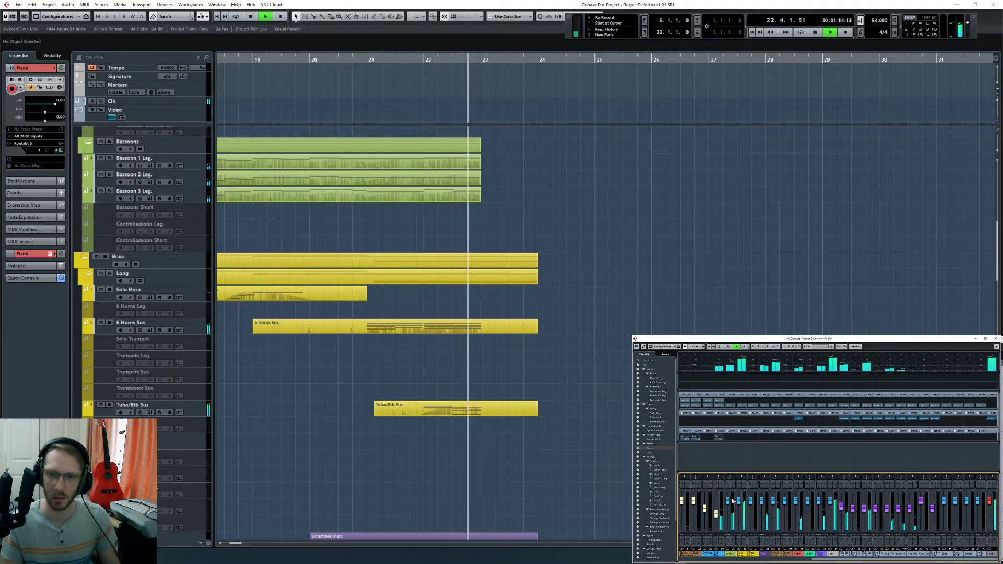
key("space")
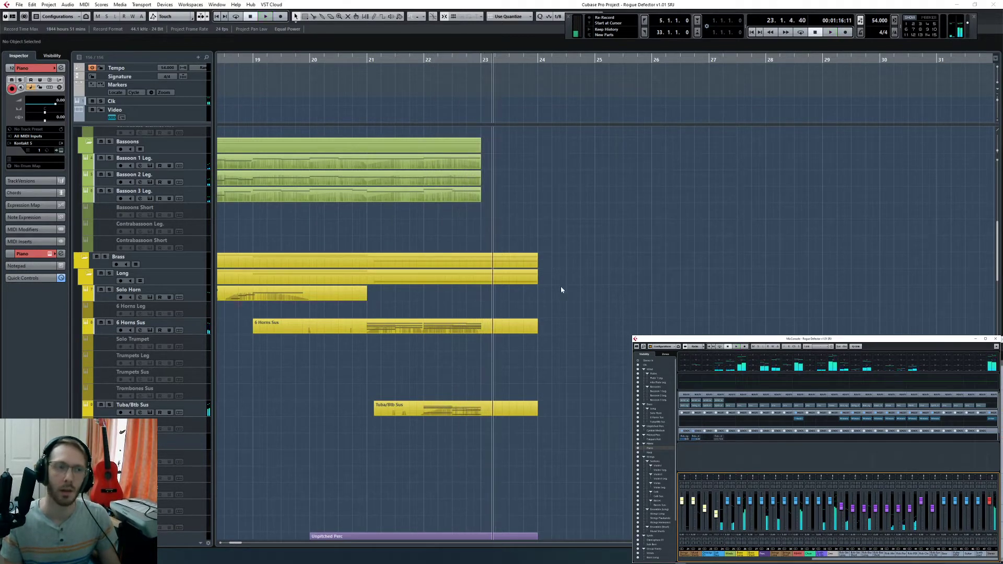
Step: Move the playhead to bar 21 and compare the notes and controller curves of the 6 Horns Sus and Tuba/Btb Sus events
left_click(495, 326)
left_click(366, 59)
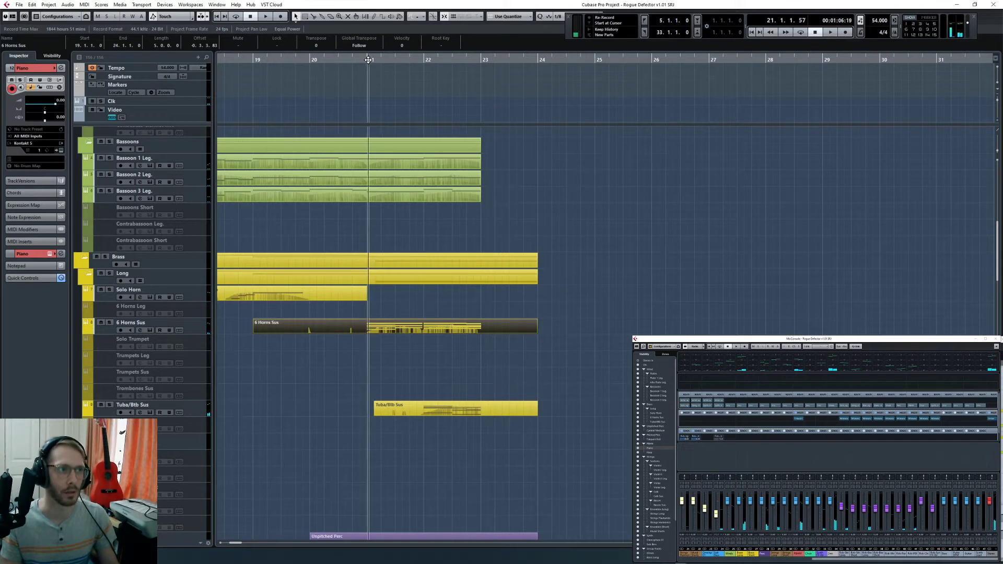
double_click(395, 329)
scroll(868, 448, "right", 2)
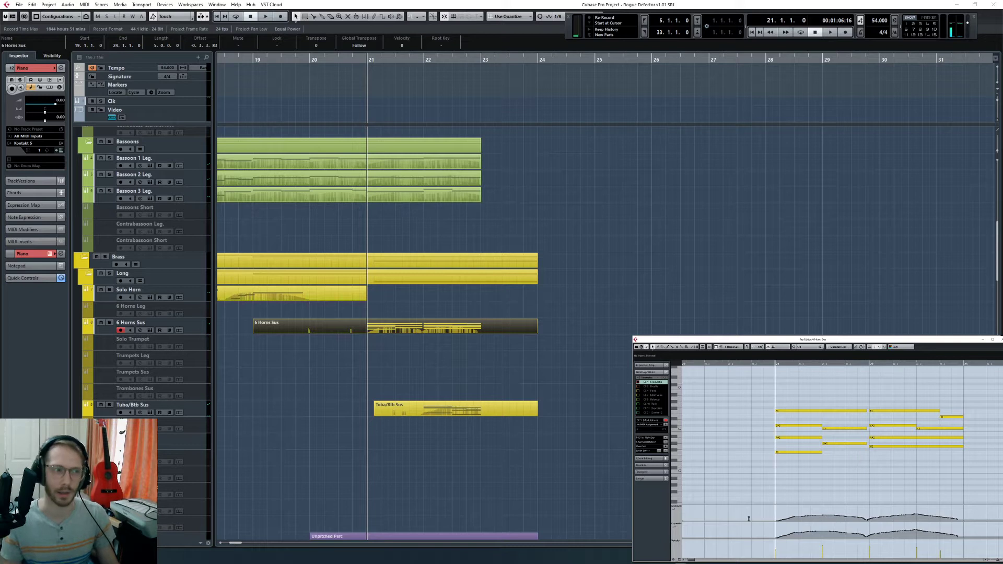
left_click(460, 410)
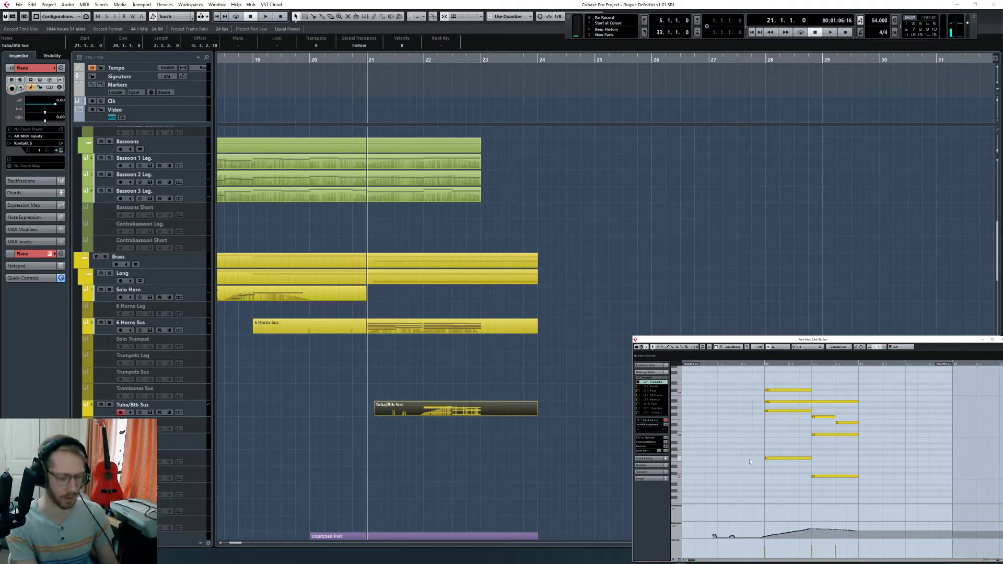
left_click(679, 560)
left_click(676, 557)
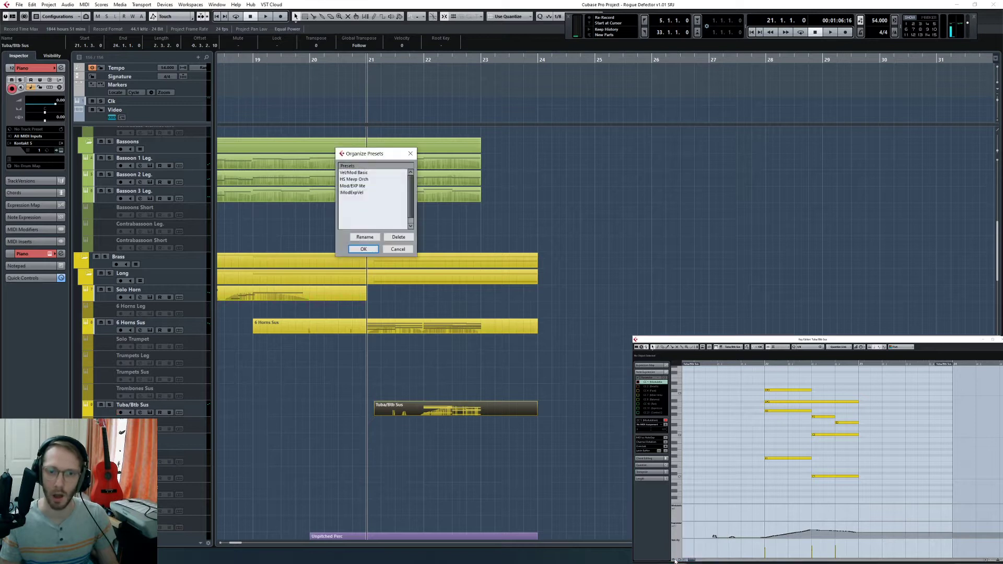
left_click(410, 153)
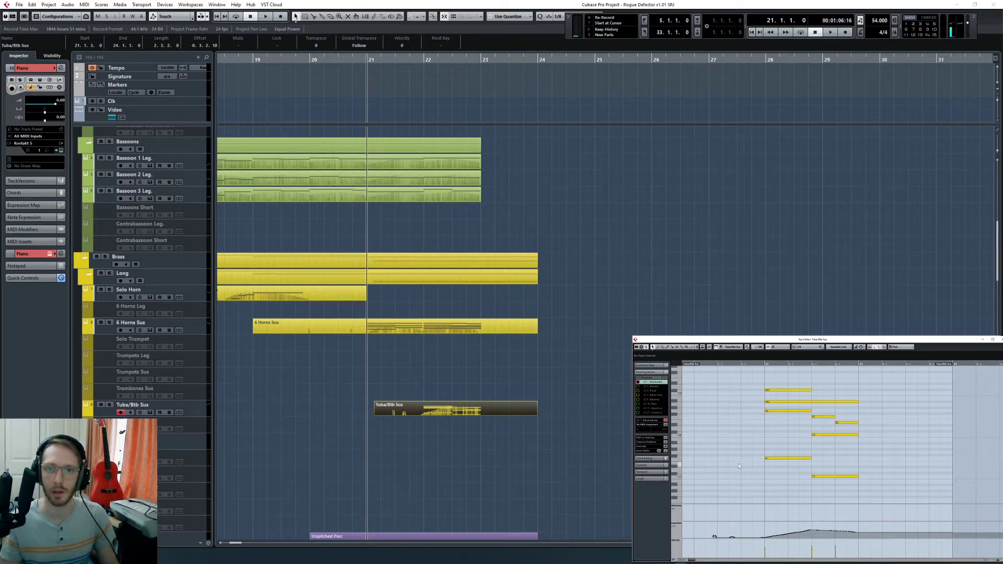
Step: Solo the Tuba/Btb Sus track and play it from bar 21, beat 4 through bar 22, beat 3
scroll(738, 466, "left", 1)
left_click(109, 405)
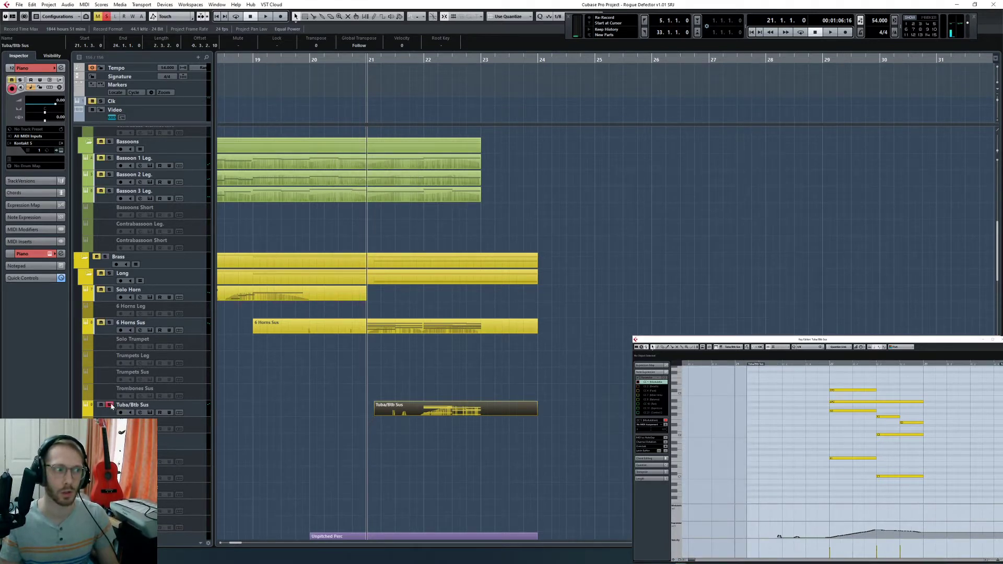
left_click(414, 61)
left_click(695, 313)
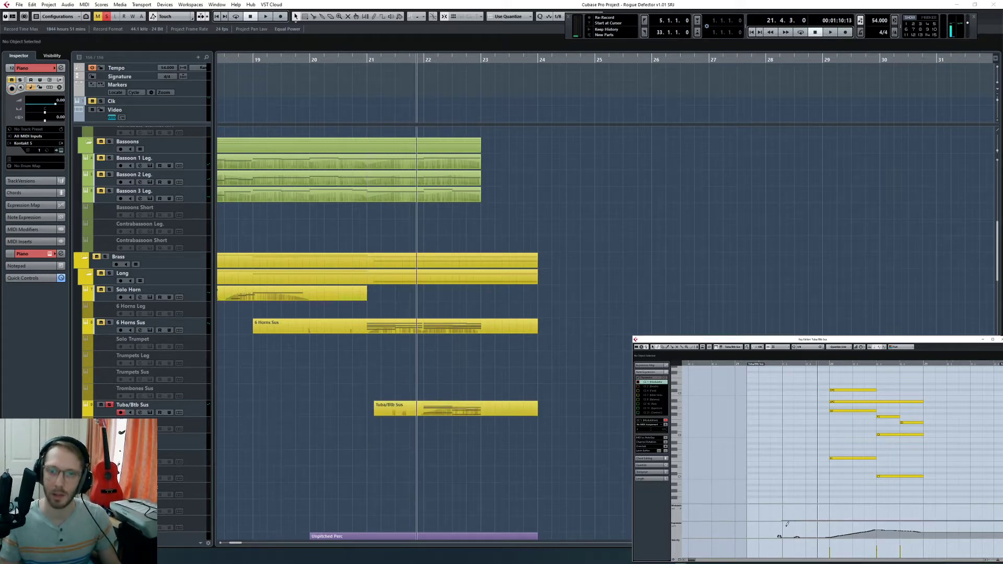
key("space")
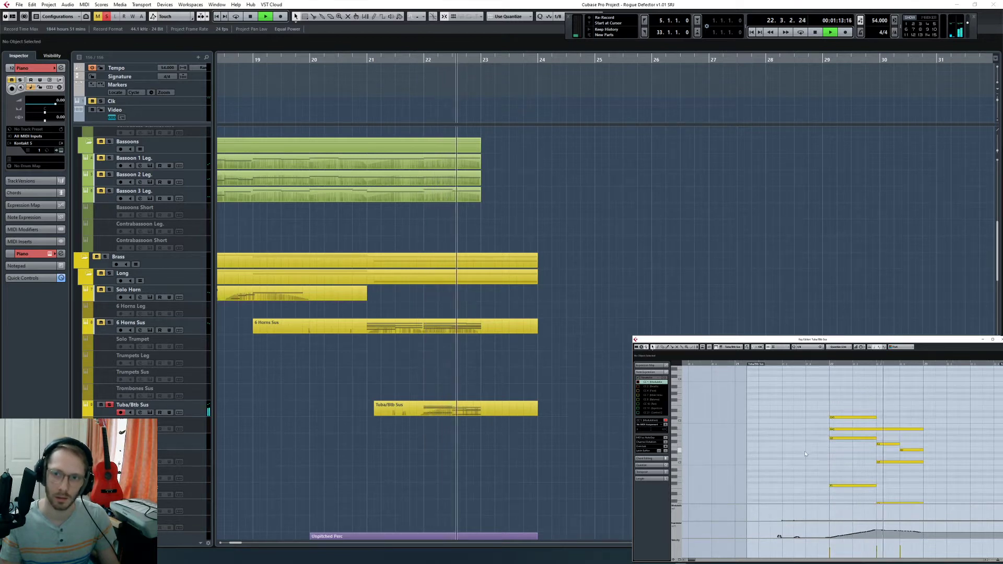
key("space")
Step: Raise the lowest Tuba/Btb Sus note at the start of bar 22 by two semitones and audition it
left_click(836, 458)
key("Up")
key("Up")
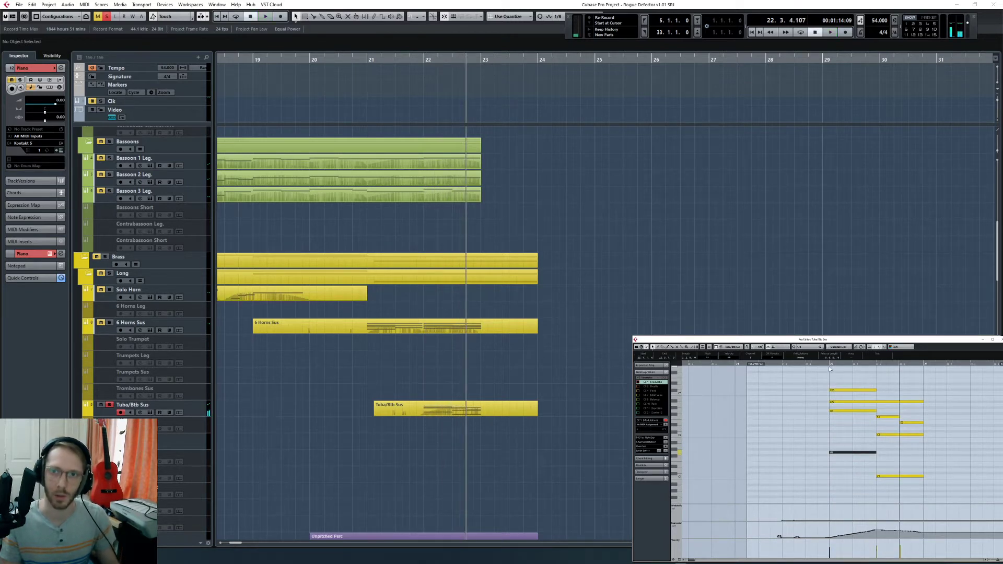
key("space")
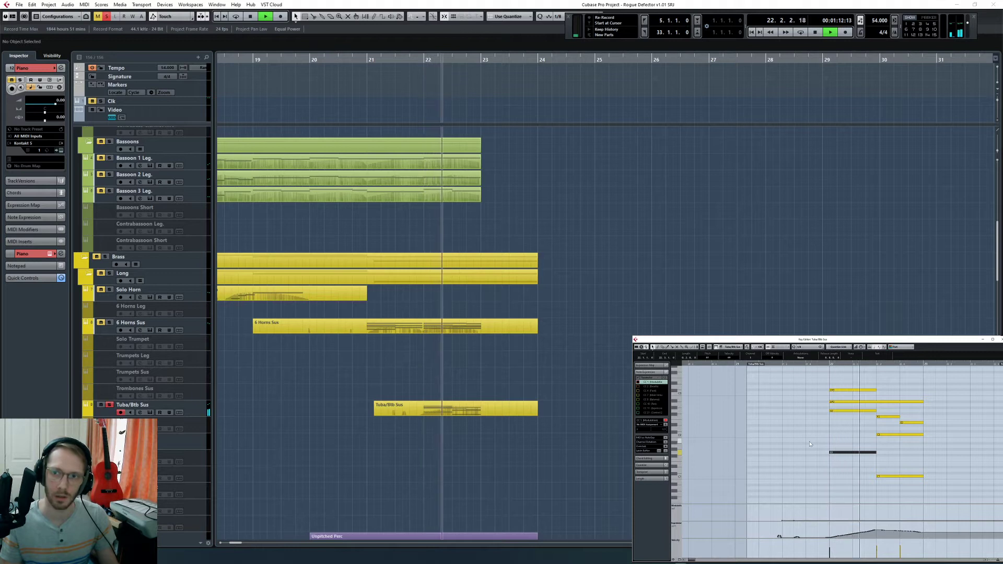
key("space")
Step: Split that low note at bar 22, beat 2, lower its second half to a semitone above the following low note, and audition the line
left_click(852, 453, "alt")
left_click(862, 453)
key("Down")
key("Down")
key("Down")
key("Down")
key("Down")
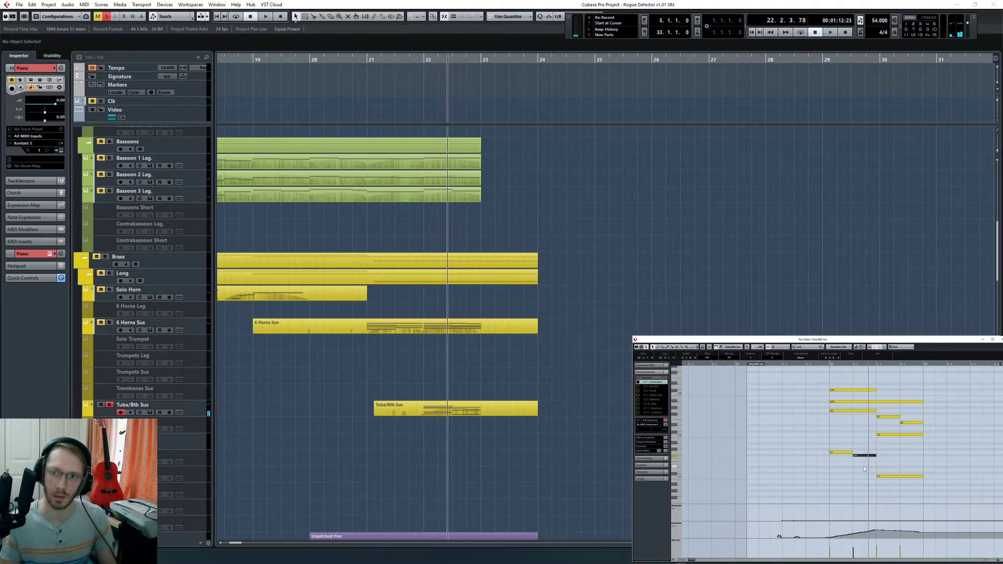
key("Down")
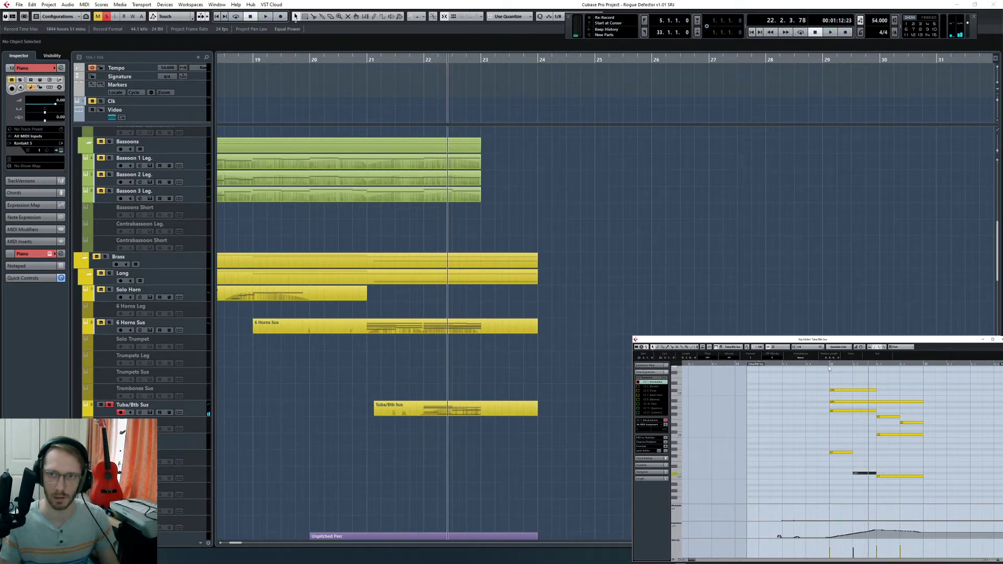
key("space")
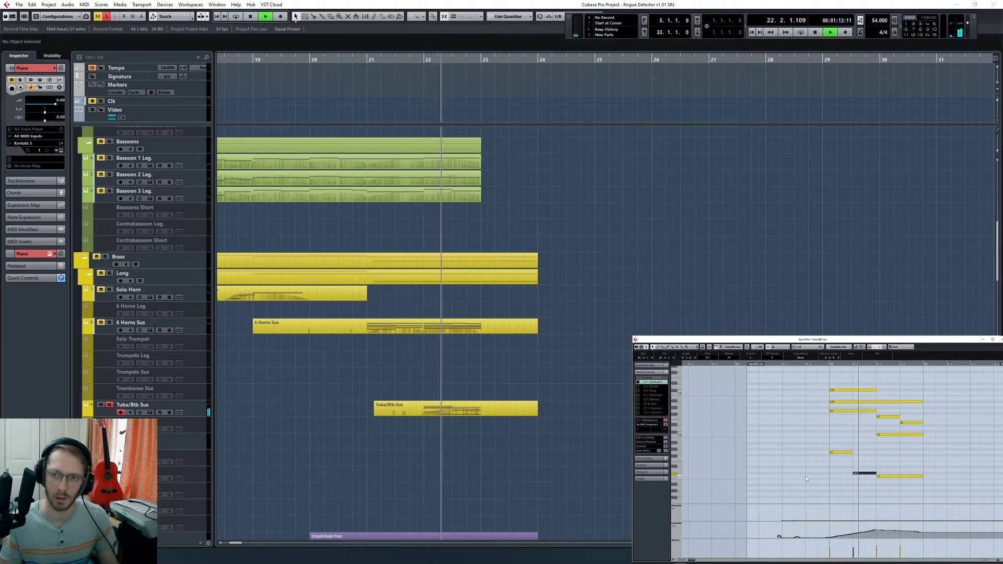
left_click(805, 476)
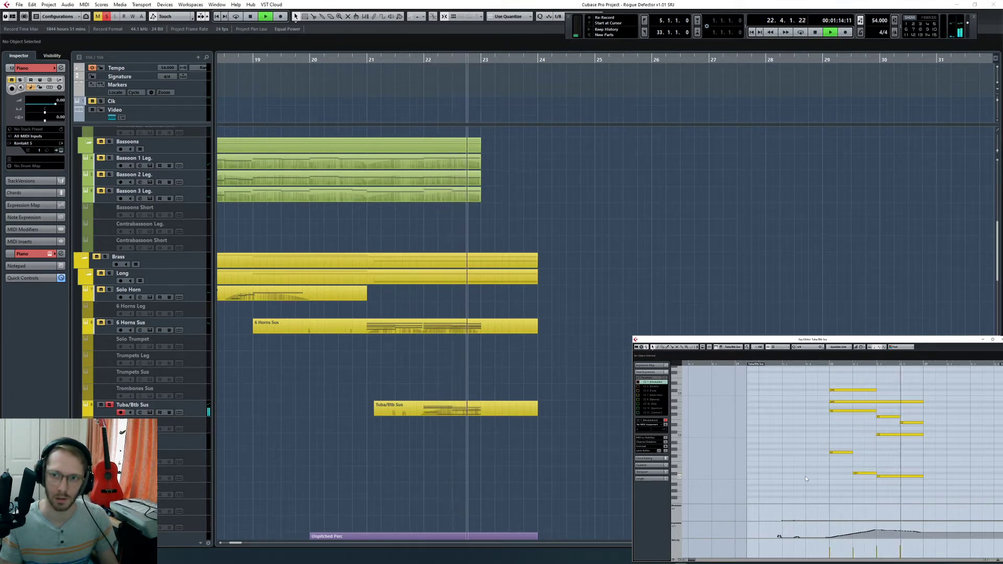
key("space")
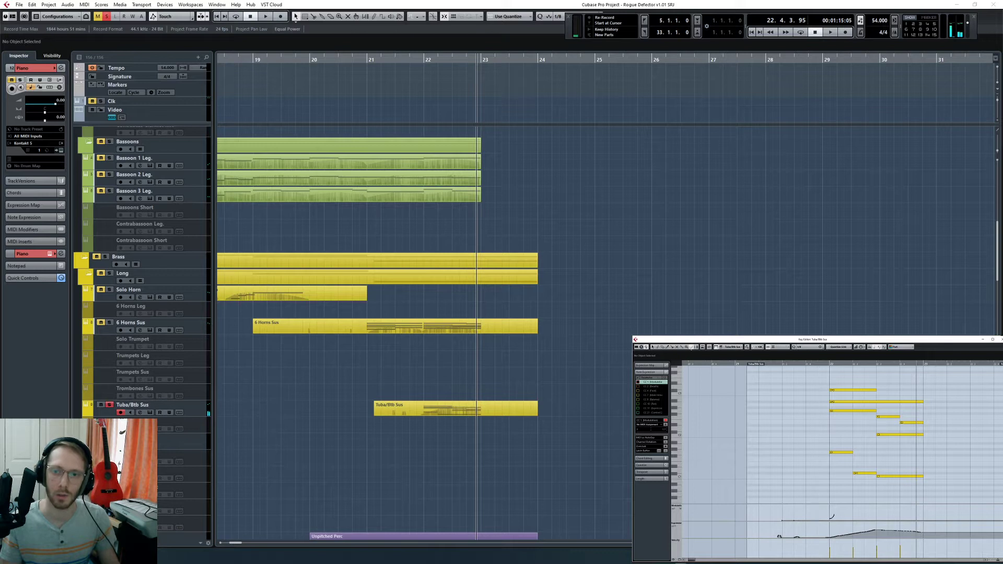
Step: Draw a modulation swell across bar 22 of the Tuba/Btb Sus part, peaking before beat 3 and falling towards bar 23, and play it back
mouse_move(821, 520)
left_mouse_down()
mouse_move(876, 513)
mouse_move(921, 524)
left_mouse_up()
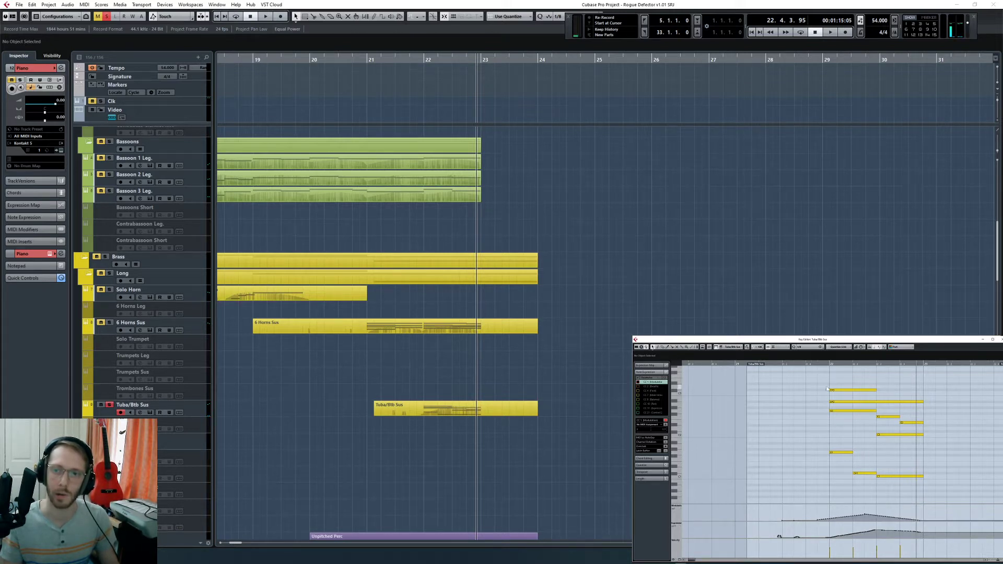
key("space")
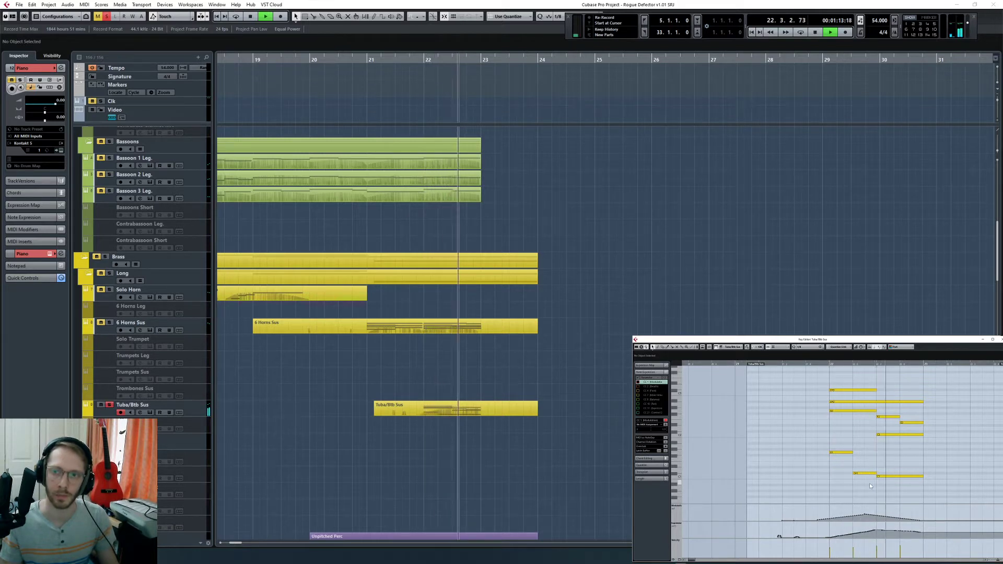
key("space")
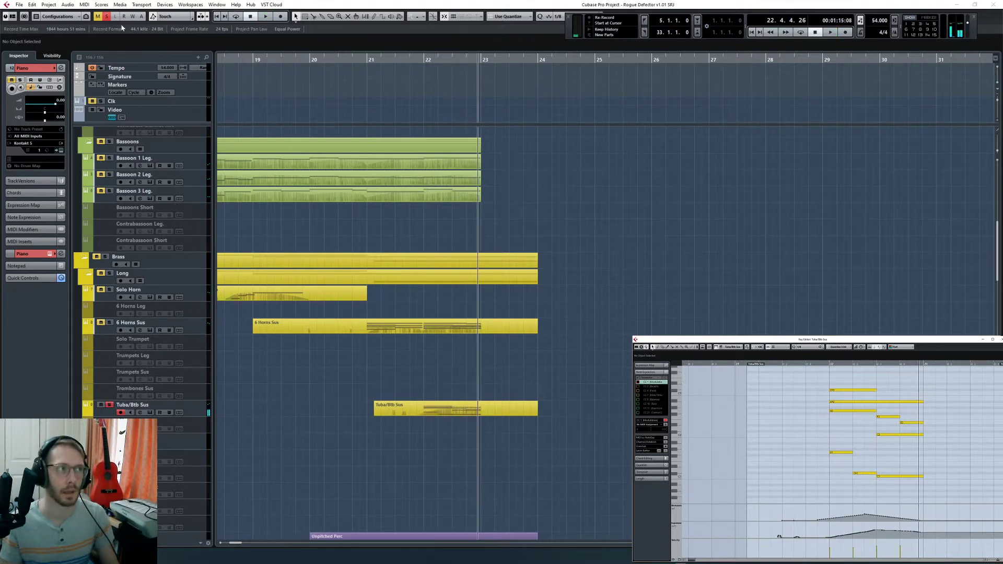
Step: Turn off the solo and play the full arrangement from bar 21 to bar 23, beat 2, following the percussion, piano and string tracks
left_click(651, 251)
key("KP_Subtract")
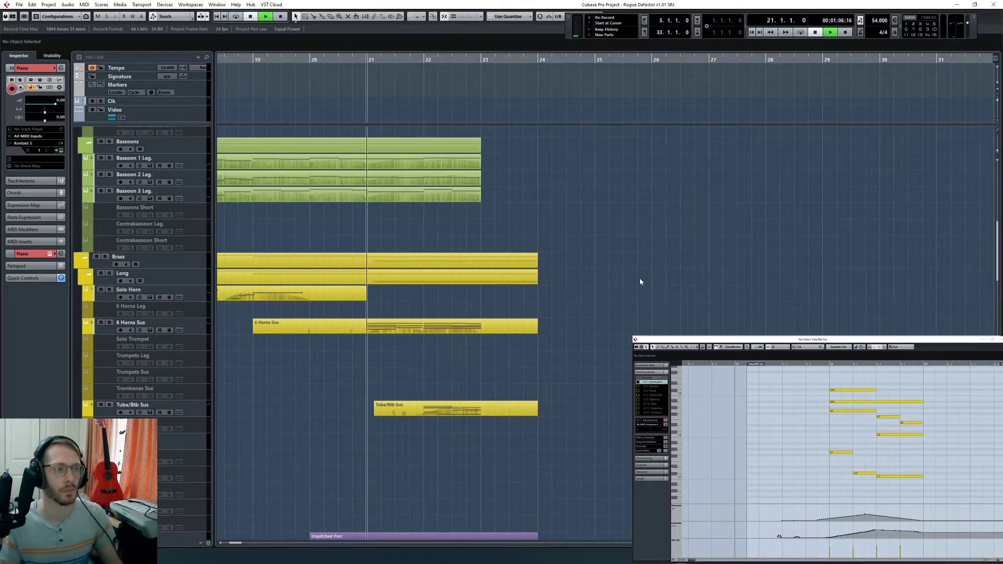
key("space")
scroll(587, 318, "down", 10)
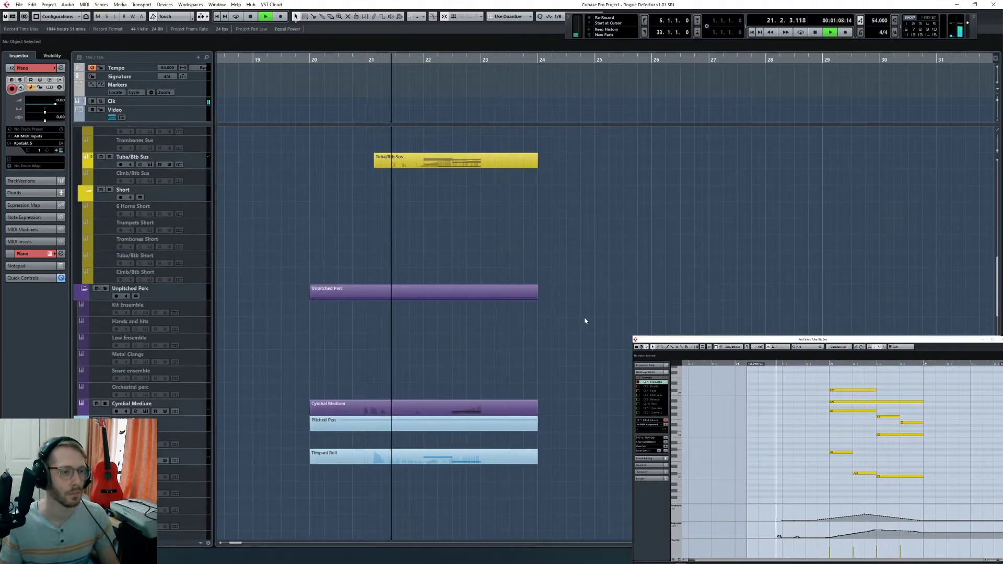
scroll(587, 317, "down", 3)
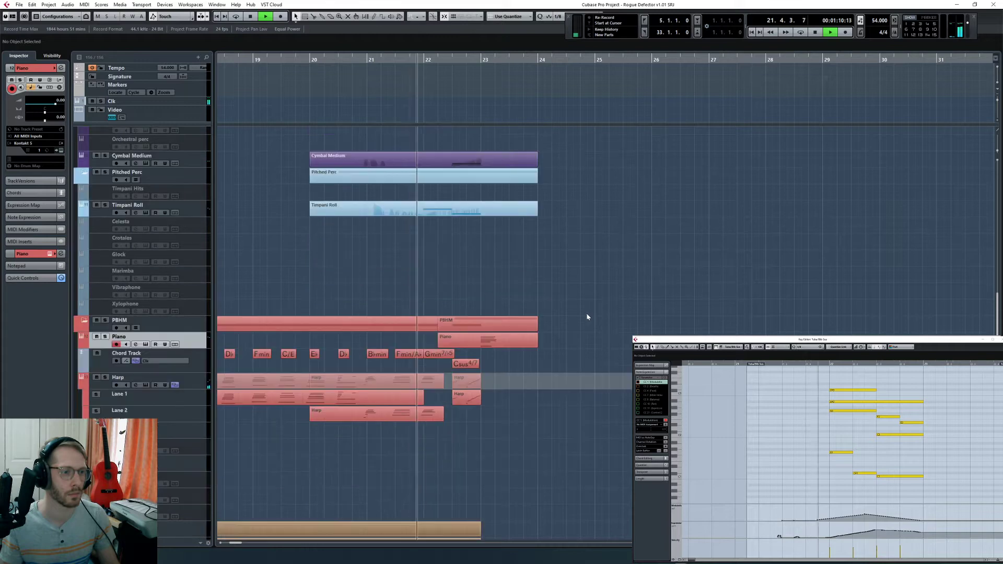
scroll(587, 315, "down", 7)
scroll(587, 315, "down", 5)
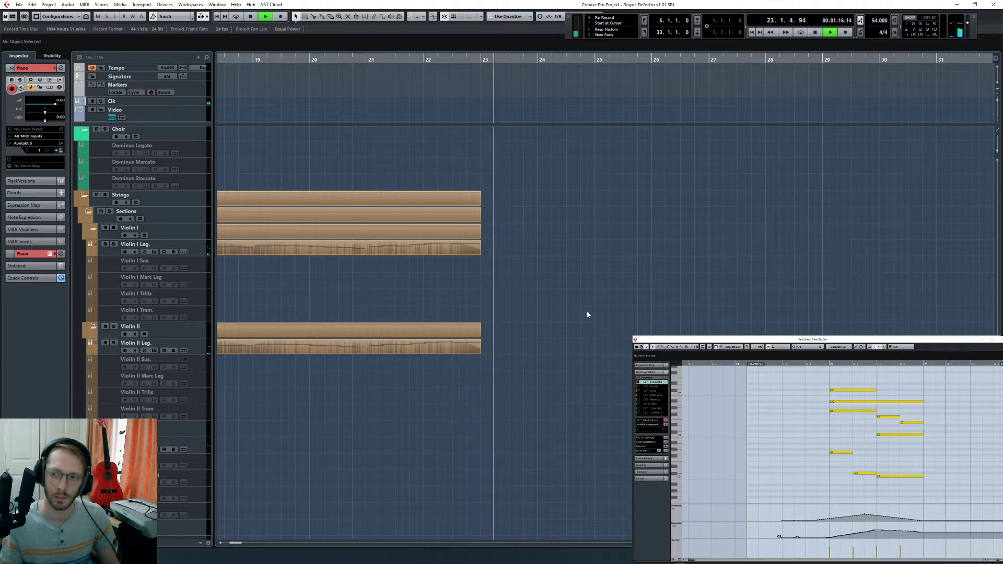
key("space")
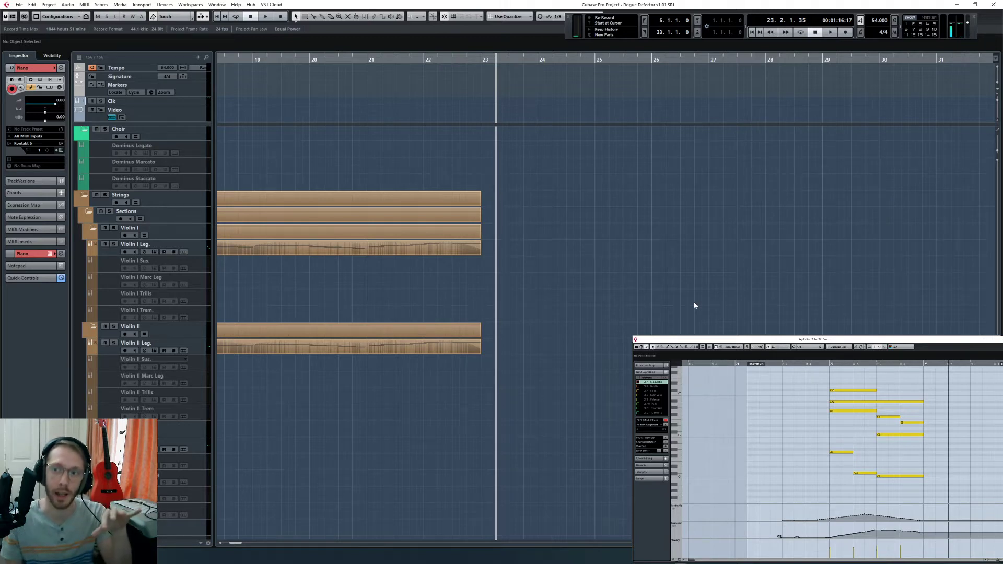
Step: Select the three bassoon Leg. parts, solo the Bassoons folder and play them back from bar 14, beat 4
scroll(535, 347, "left", 6)
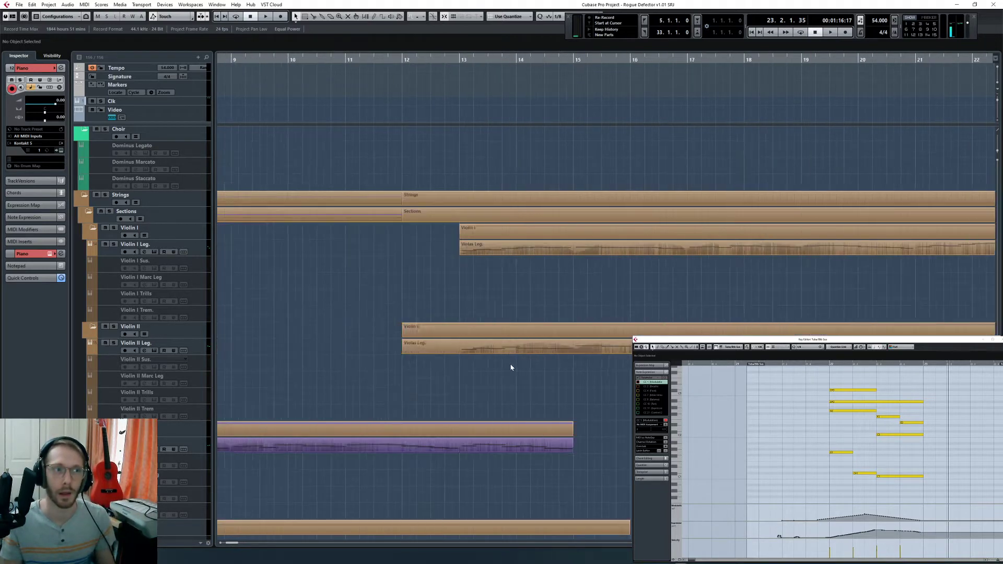
scroll(522, 360, "down", 10)
scroll(517, 350, "up", 10)
left_click_drag(286, 238, 331, 285)
left_click(108, 227)
left_click(109, 225)
left_click(252, 58)
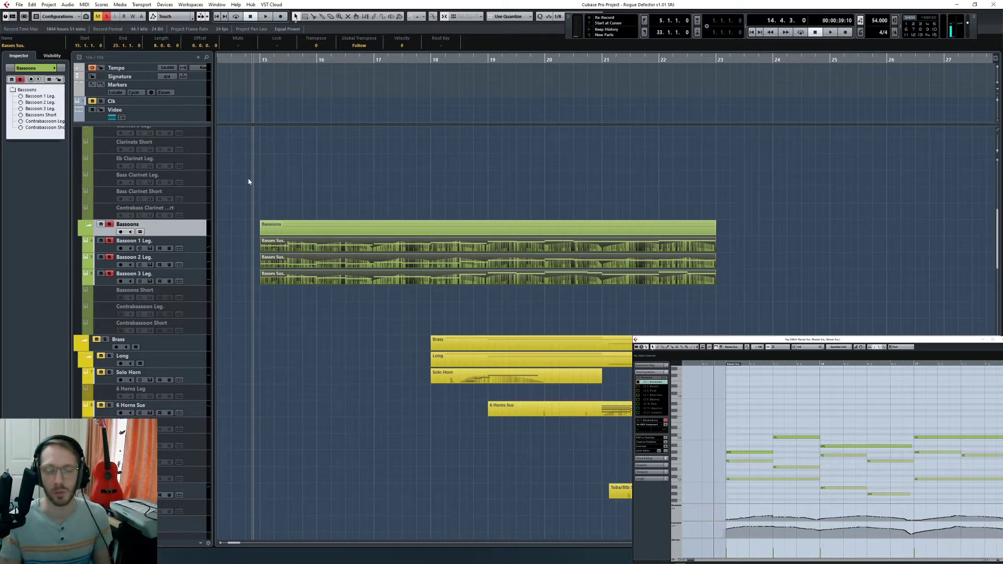
key("space")
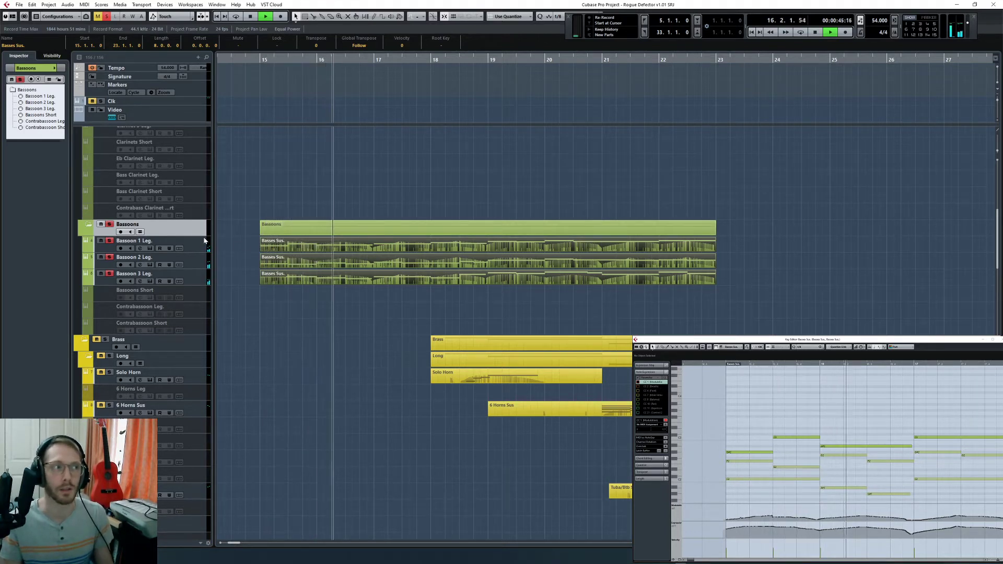
Step: Solo the Alto Flute Leg. track alongside the playing bassoons, stop in bar 18 and turn the solos off
scroll(249, 252, "up", 3)
scroll(246, 257, "up", 5)
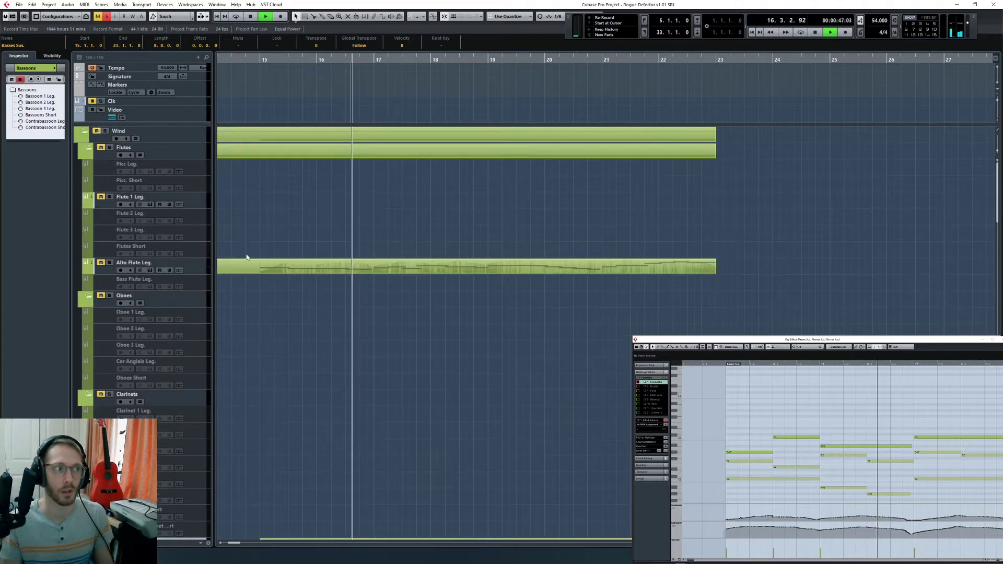
left_click(195, 261)
scroll(348, 324, "down", 8)
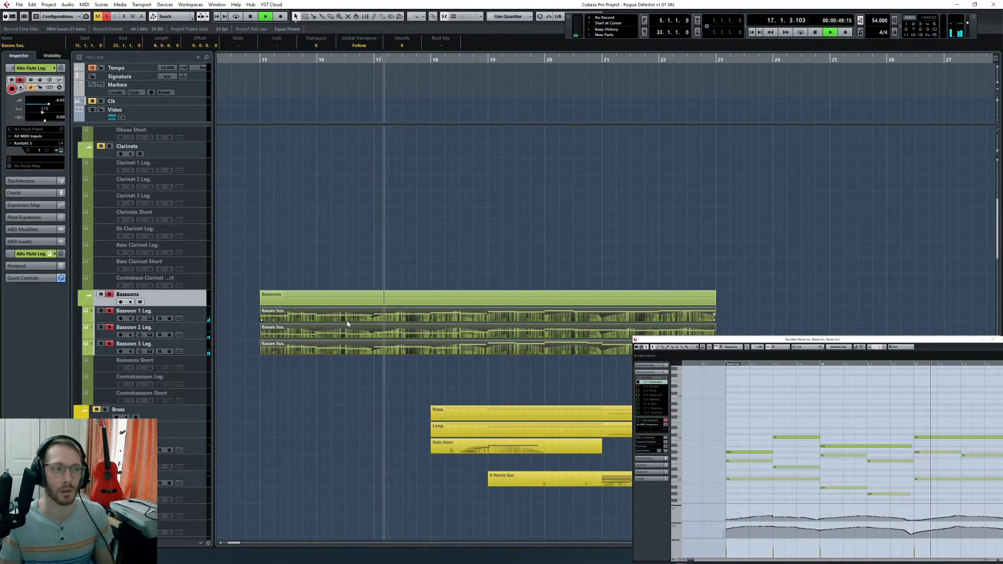
scroll(347, 324, "up", 8)
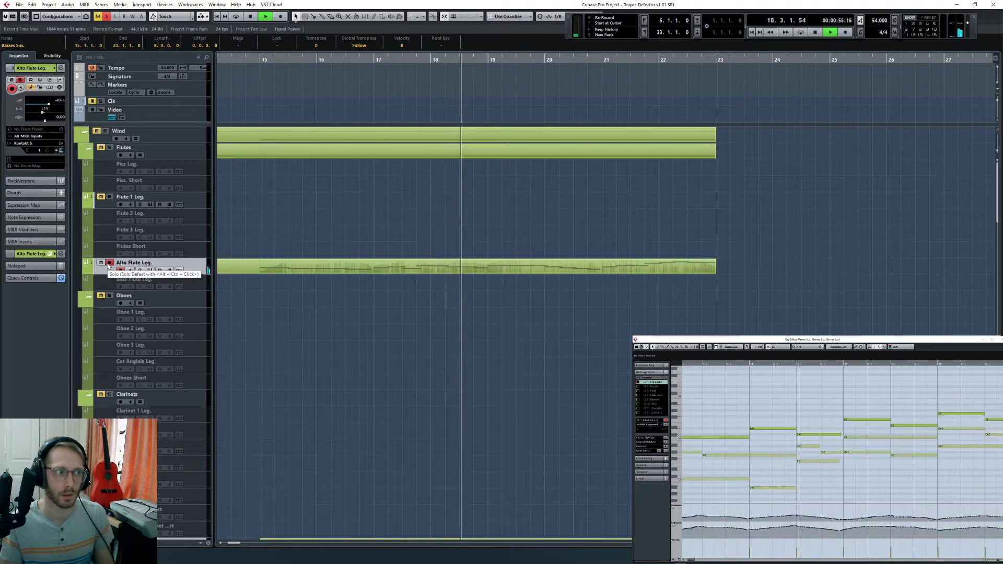
key("space")
left_click(108, 263)
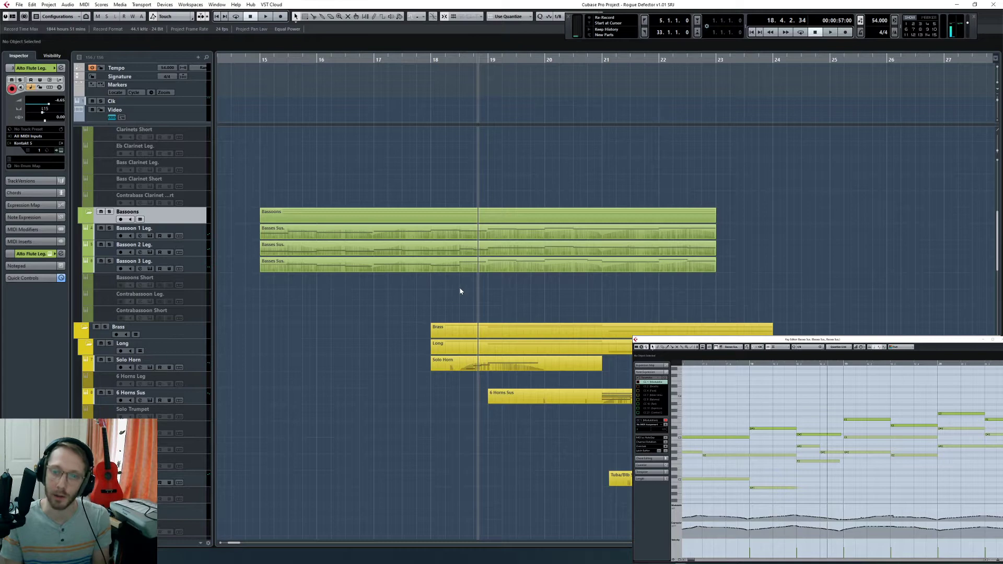
Step: Set the playhead to bar 21, beat 2, review the brass, percussion and piano tracks, and select the Mural Shorts track to try its sound
scroll(473, 335, "down", 3)
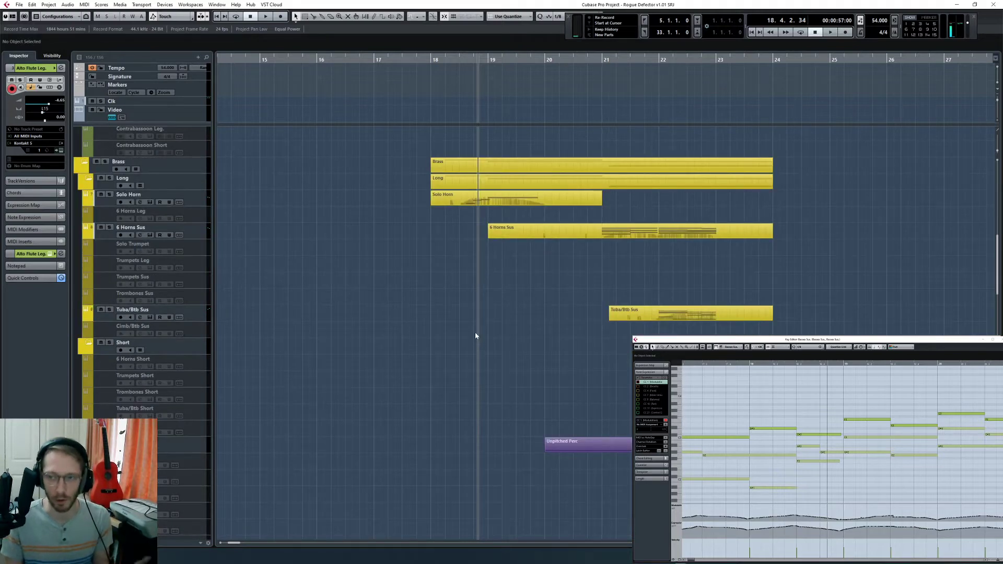
scroll(528, 342, "right", 3)
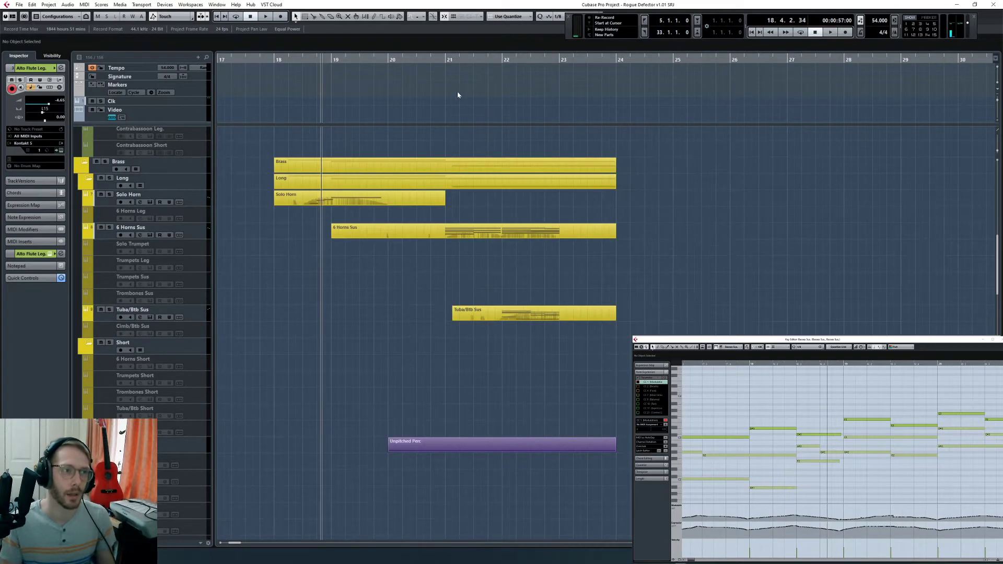
left_click(459, 58)
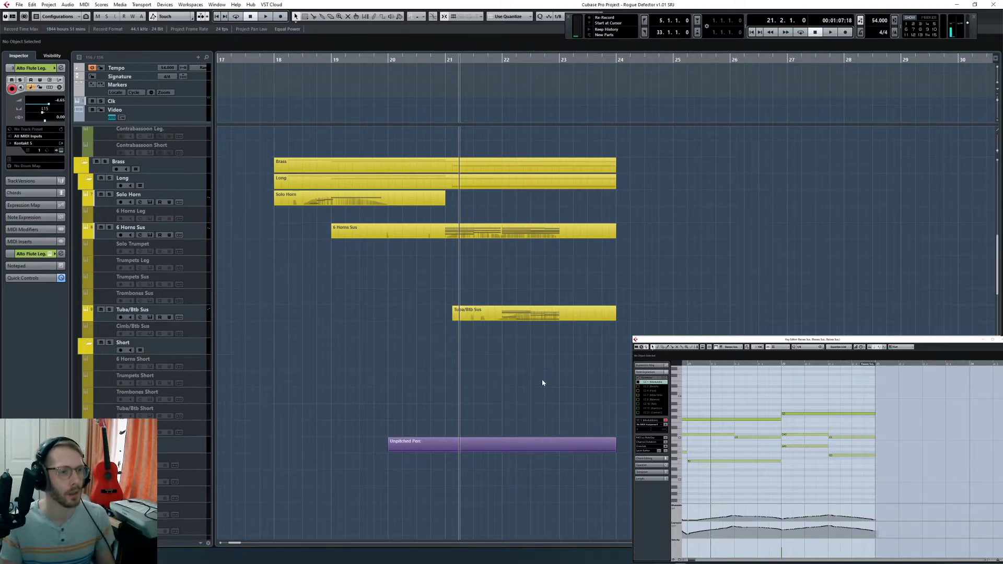
scroll(552, 389, "down", 5)
scroll(310, 325, "up", 10)
scroll(310, 325, "down", 5)
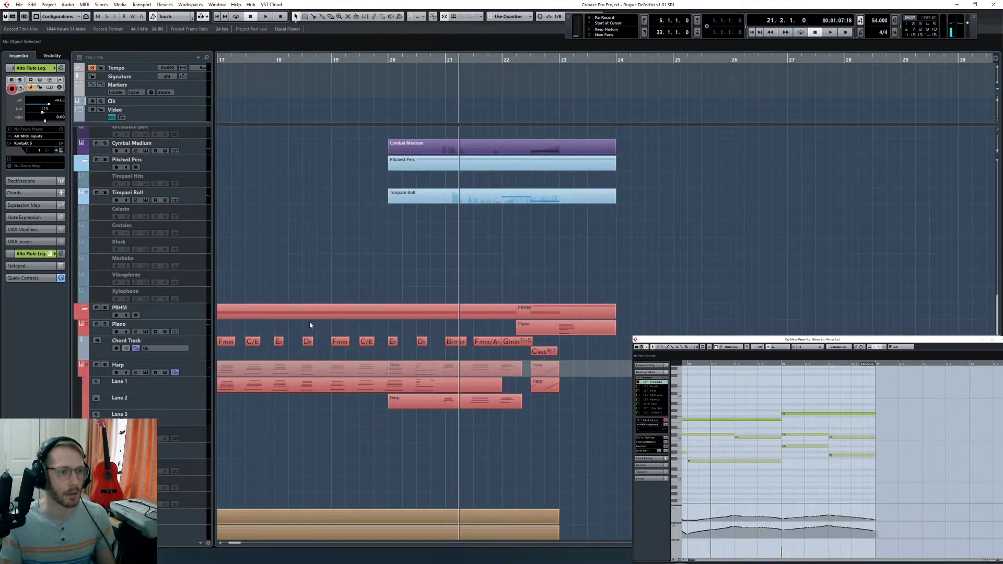
left_click(199, 329)
scroll(293, 387, "down", 12)
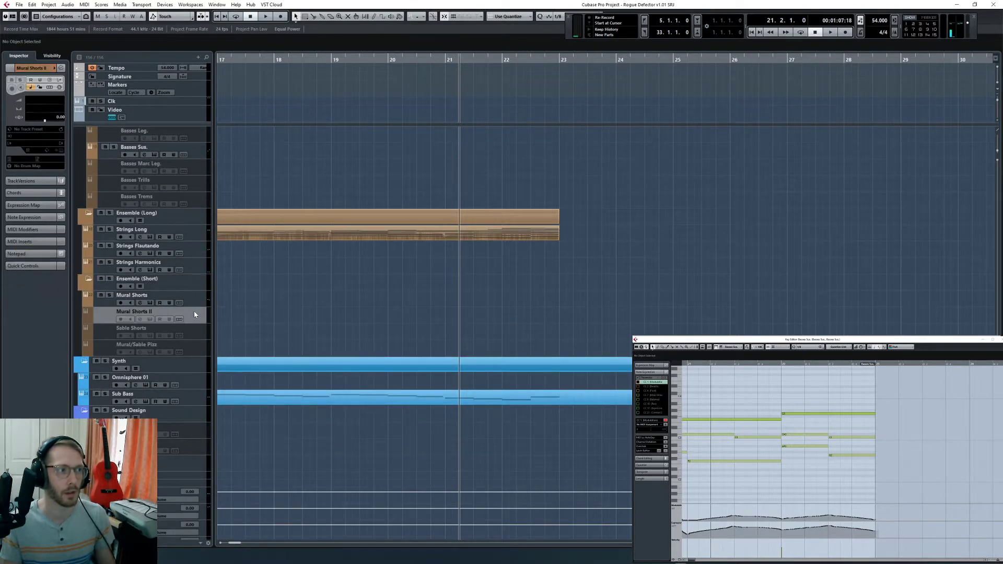
left_click(196, 303)
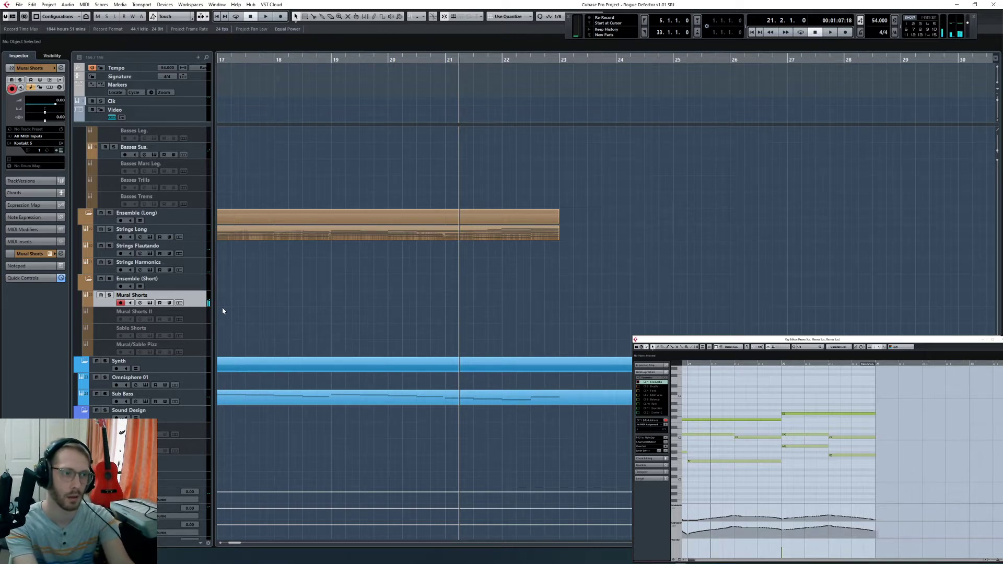
Step: Move the playhead to bar 10, beat 2, and open the Violas Leg. part together with the cello part in the Key Editor
scroll(405, 347, "right", 3)
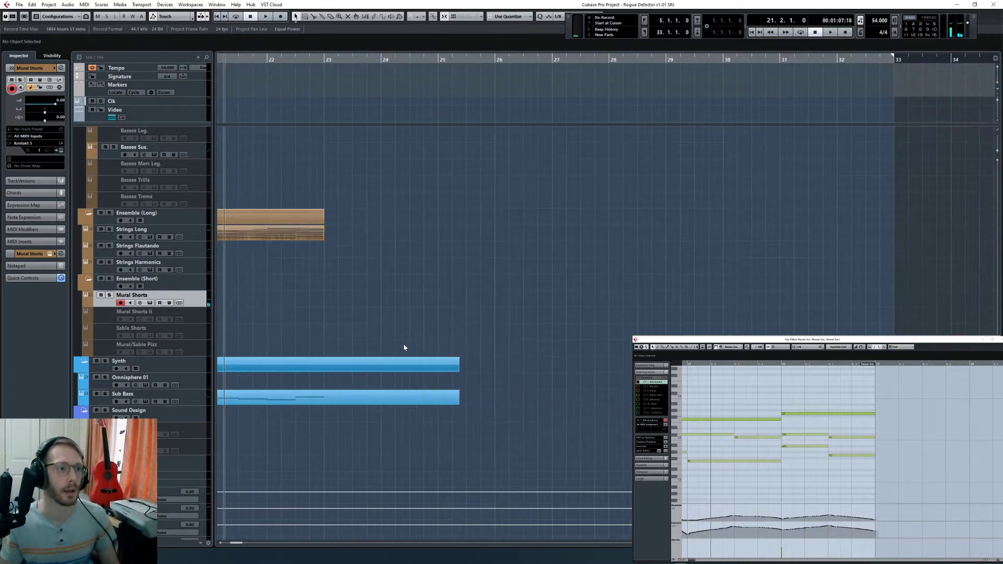
scroll(405, 347, "left", 6)
scroll(434, 349, "up", 6)
scroll(434, 350, "left", 3)
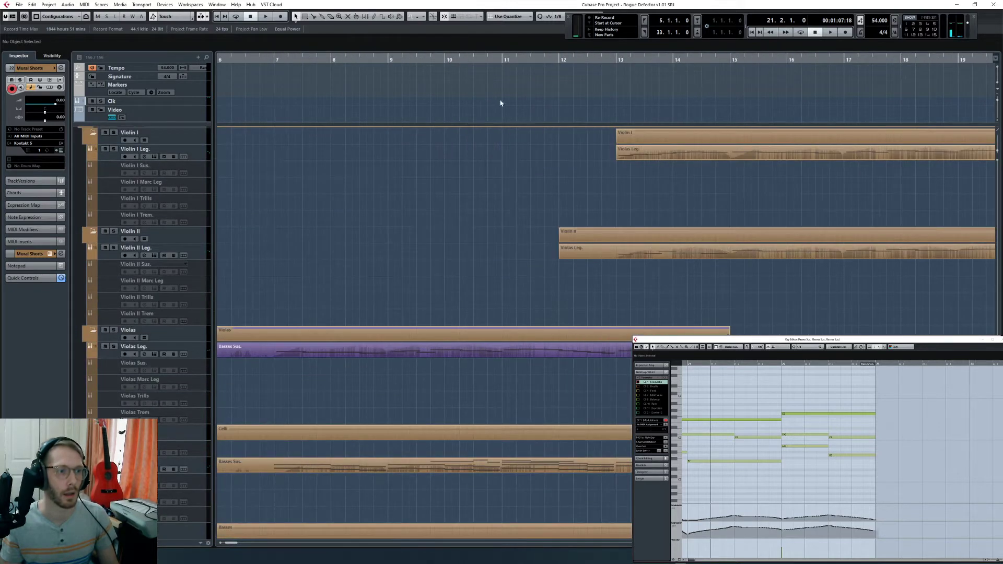
left_click(459, 59)
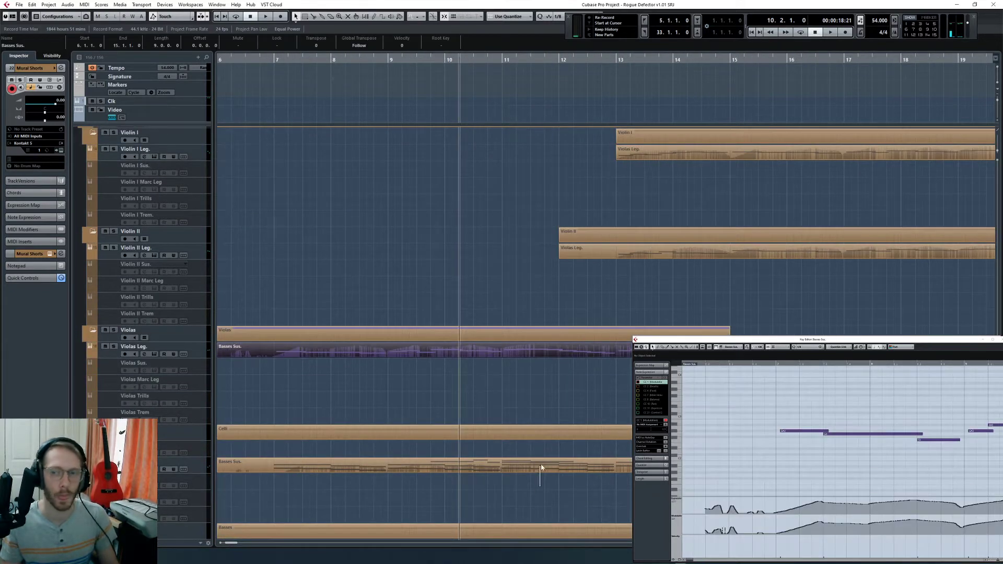
left_click(542, 467)
Step: Examine how the viola and cello notes combine from bar 9 to bar 13, placing the playhead at bar 12, beat 3
scroll(888, 415, "right", 3)
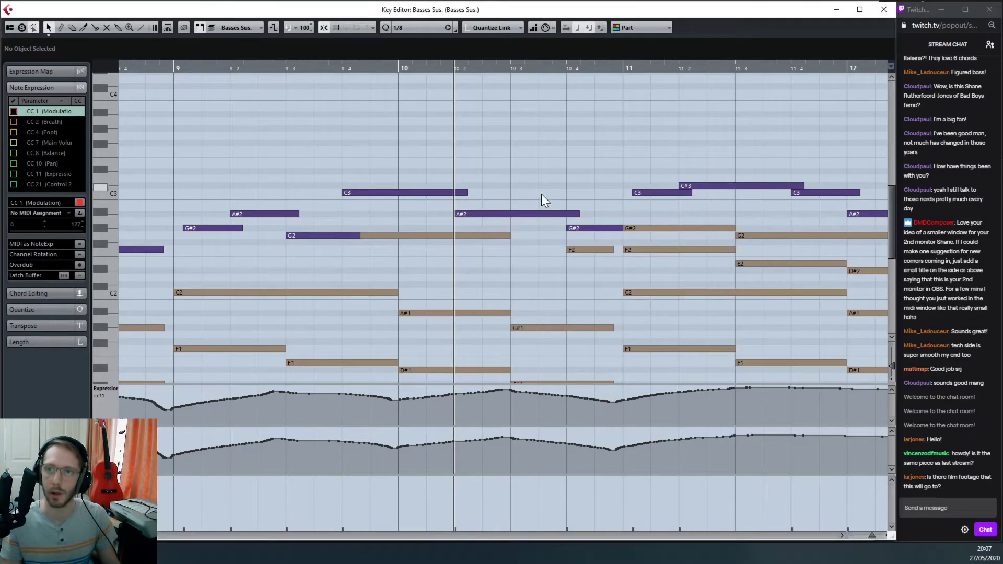
scroll(543, 219, "right", 2)
scroll(513, 242, "right", 2)
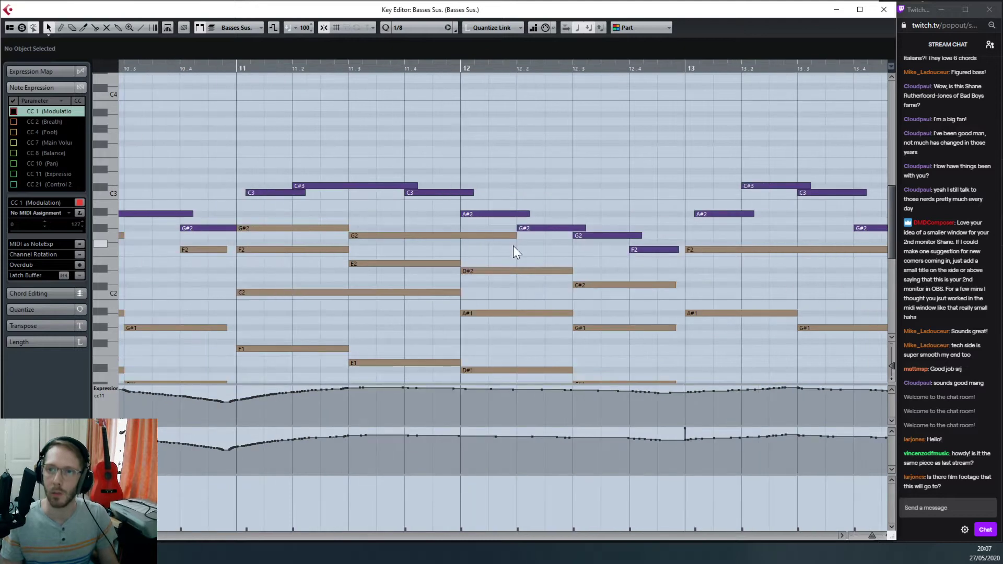
left_click(568, 64)
scroll(610, 302, "down", 3)
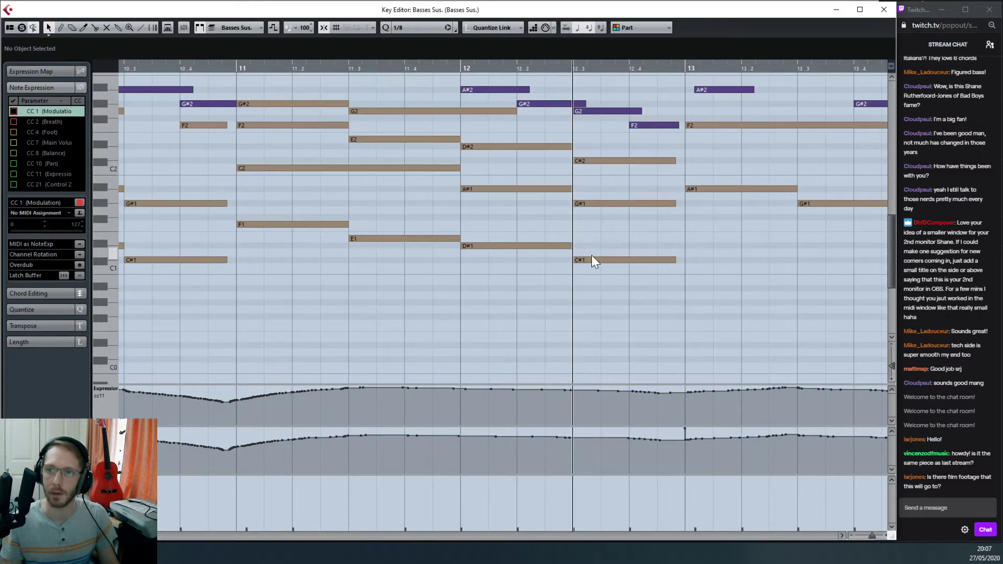
scroll(600, 236, "up", 3)
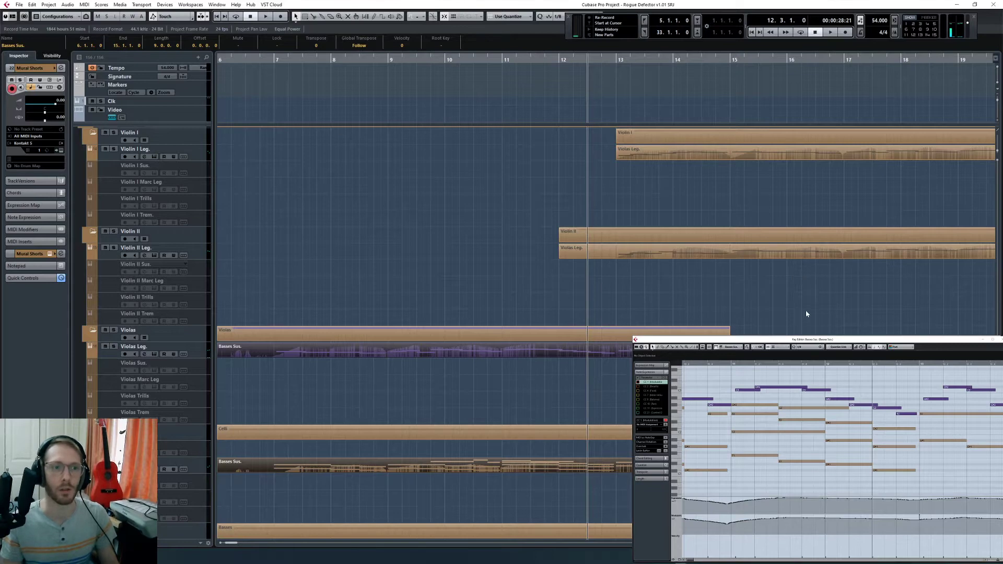
Step: Set the playhead to bar 22, select the Piano track and open its final part for note editing
scroll(738, 284, "down", 5)
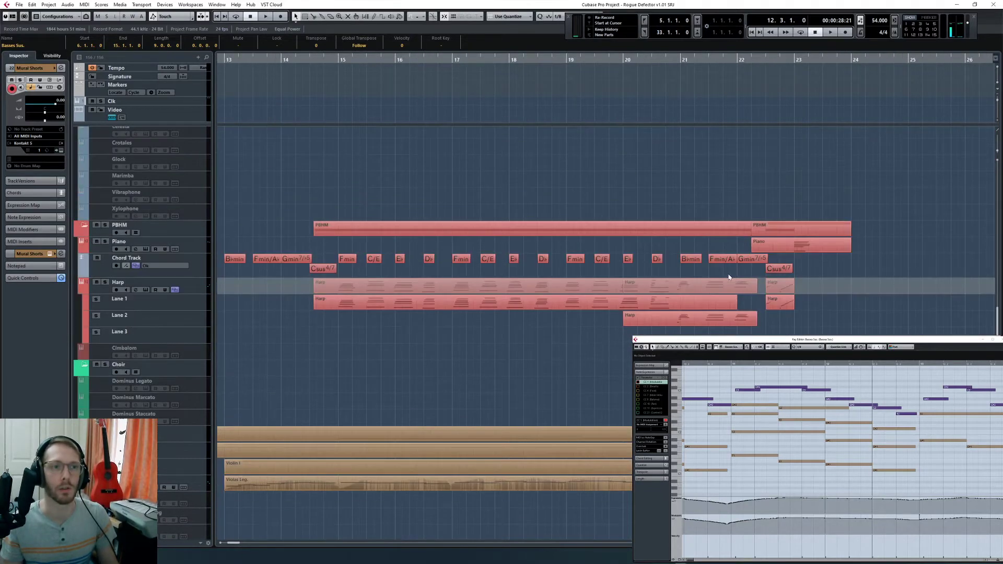
left_click(738, 58)
left_click(215, 312)
left_click(208, 242)
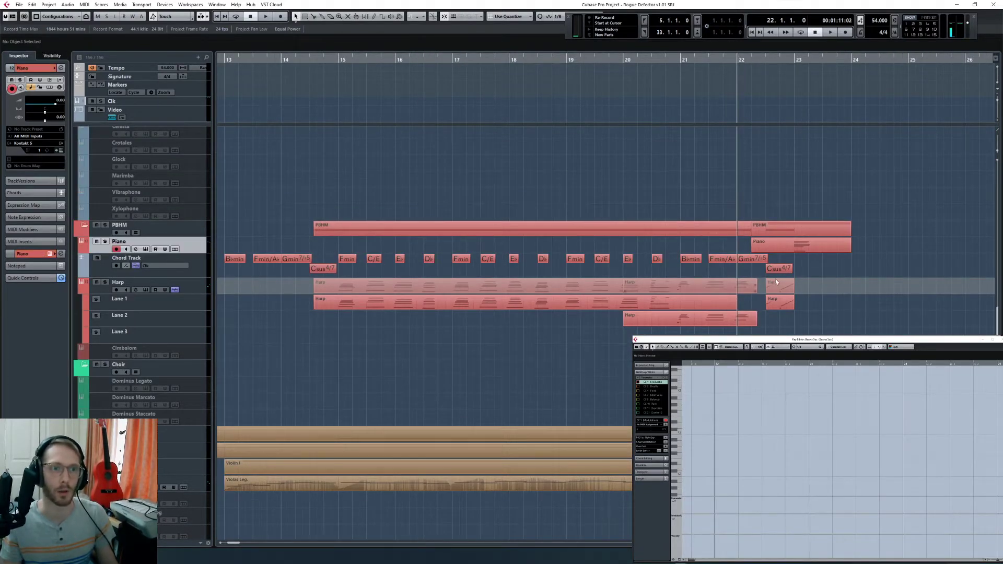
left_click(801, 249)
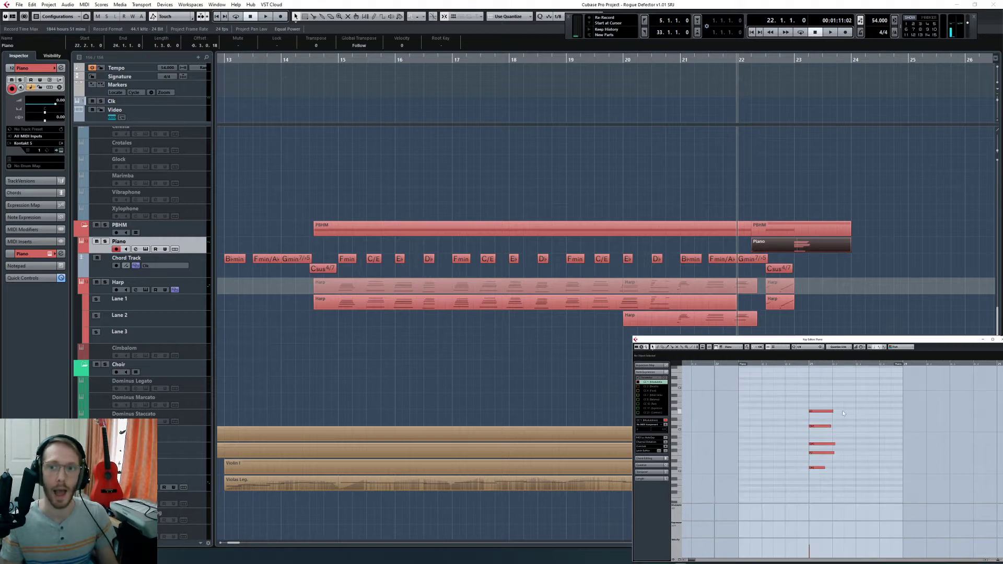
Step: Try raising the top note of the bar 23 piano chord by two semitones, audition it, and move the note back down
key("Up")
key("Up")
left_click(819, 419)
left_click(789, 363)
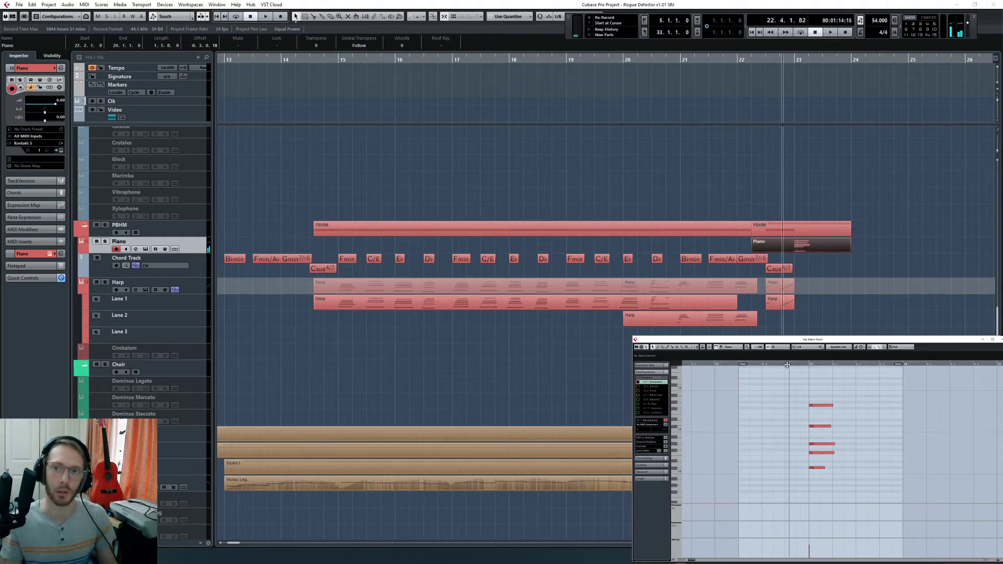
key("space")
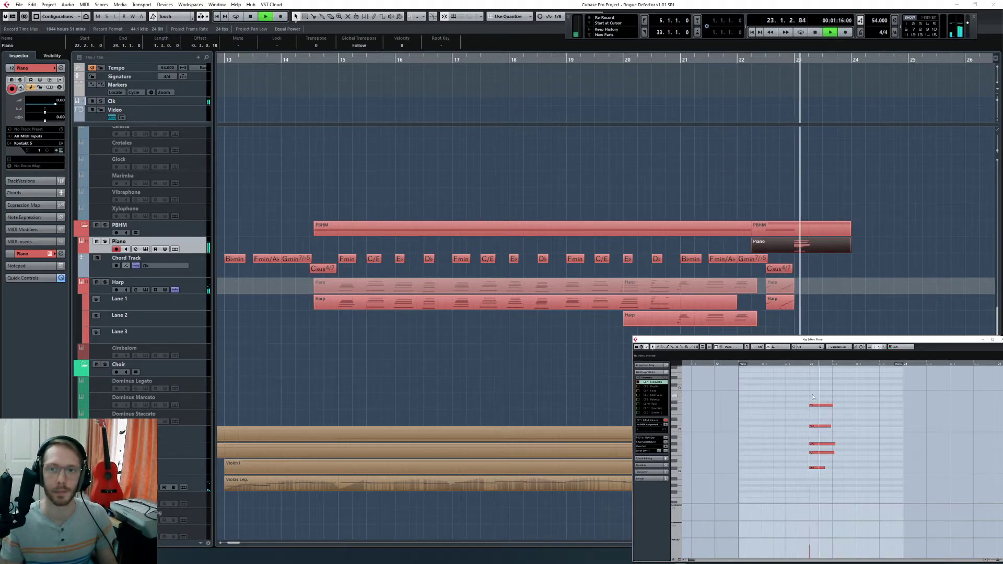
key("space")
key("Left")
left_click(849, 407)
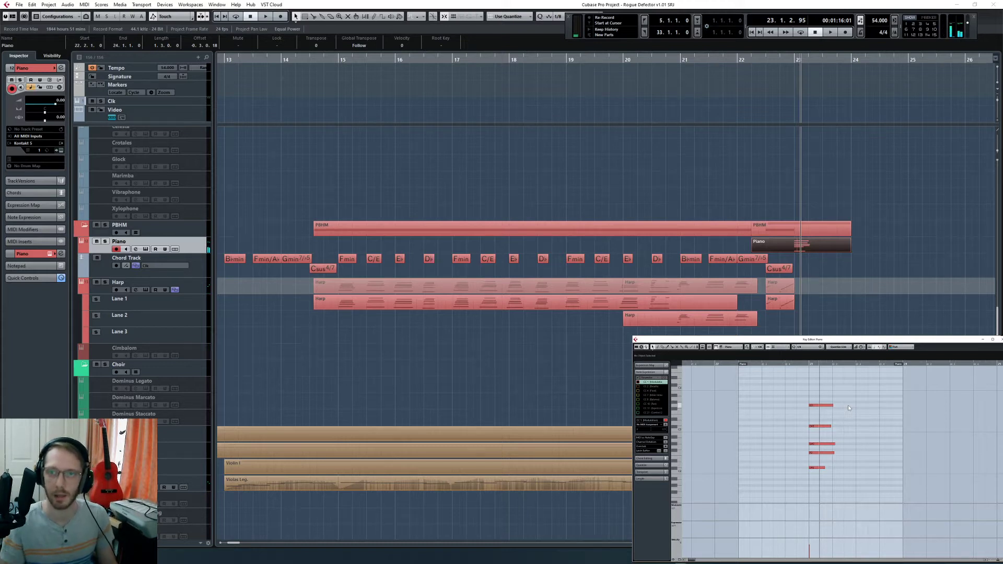
left_click_drag(826, 406, 826, 411)
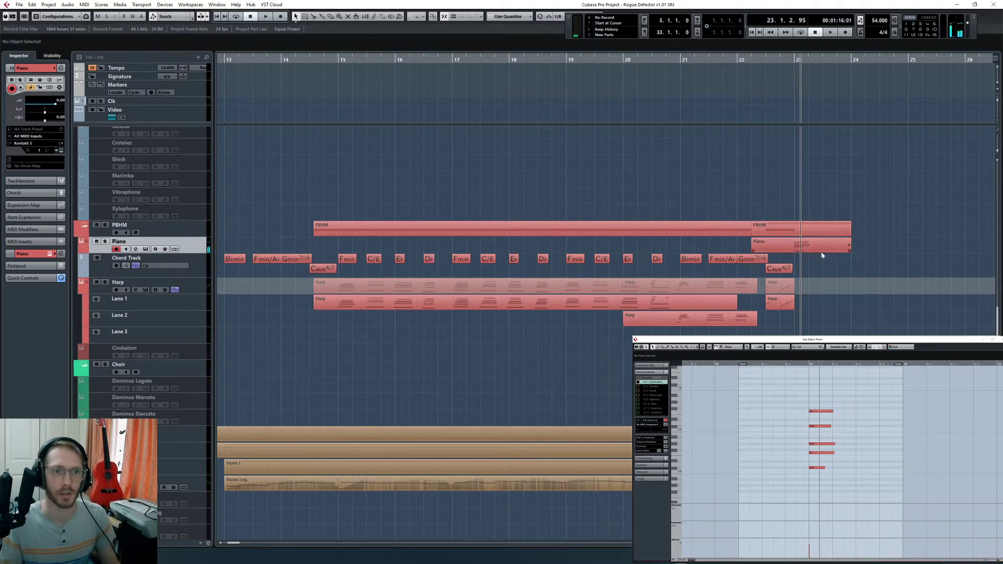
Step: Delete the top note of the bar 23 piano chord, return the playhead to bar 22 and show the Piano track's lanes
left_click(737, 59)
key("Delete")
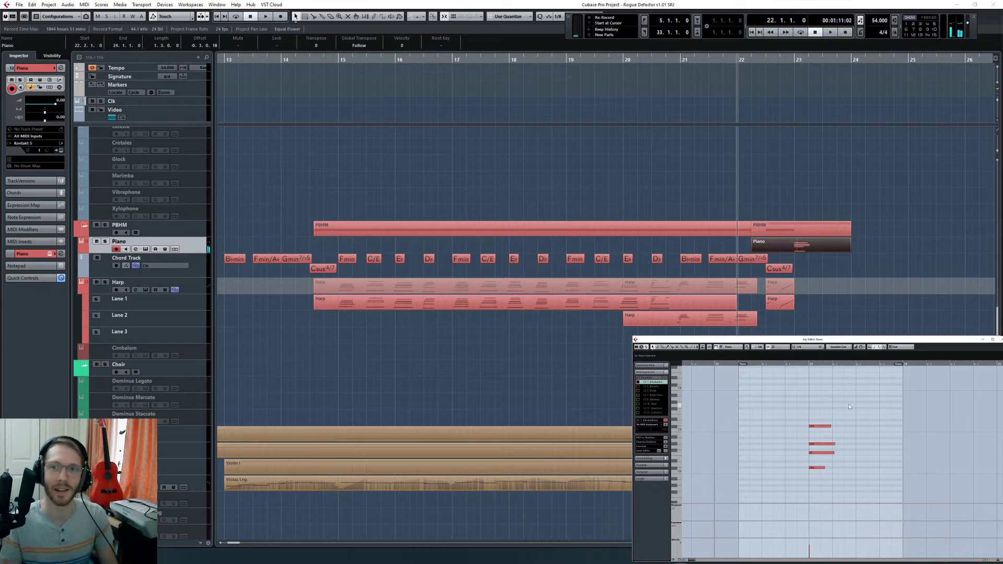
left_click(176, 249)
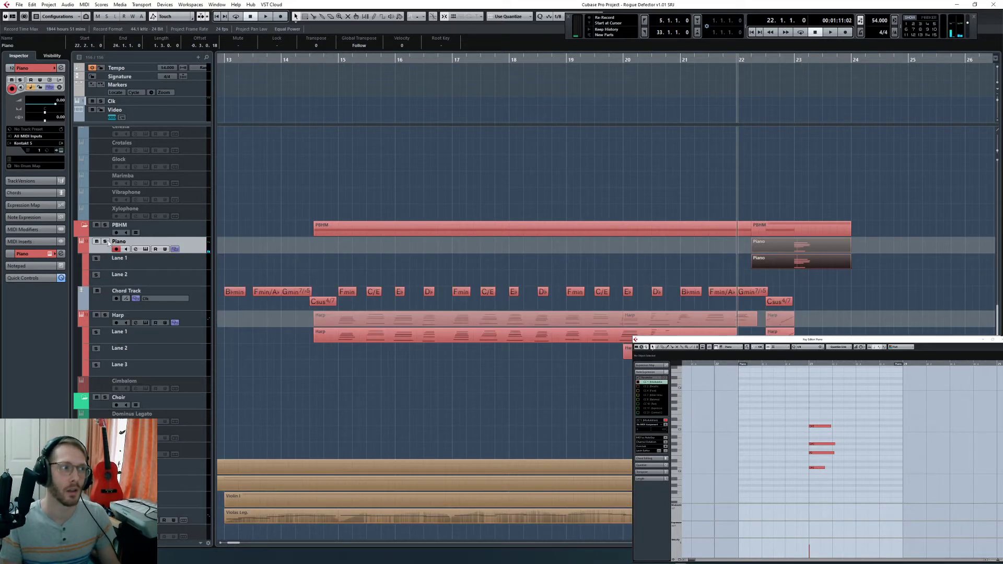
Step: Play the arrangement from bar 22 into bar 23, soloing the Piano track to hear the thinned chord alone
key("space")
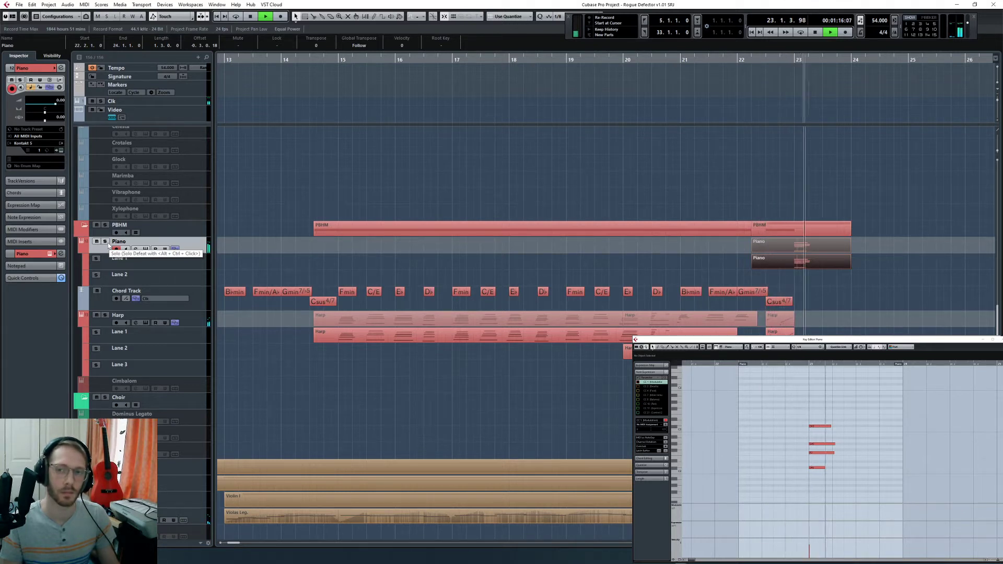
left_click(105, 241)
left_click(837, 410)
key("space")
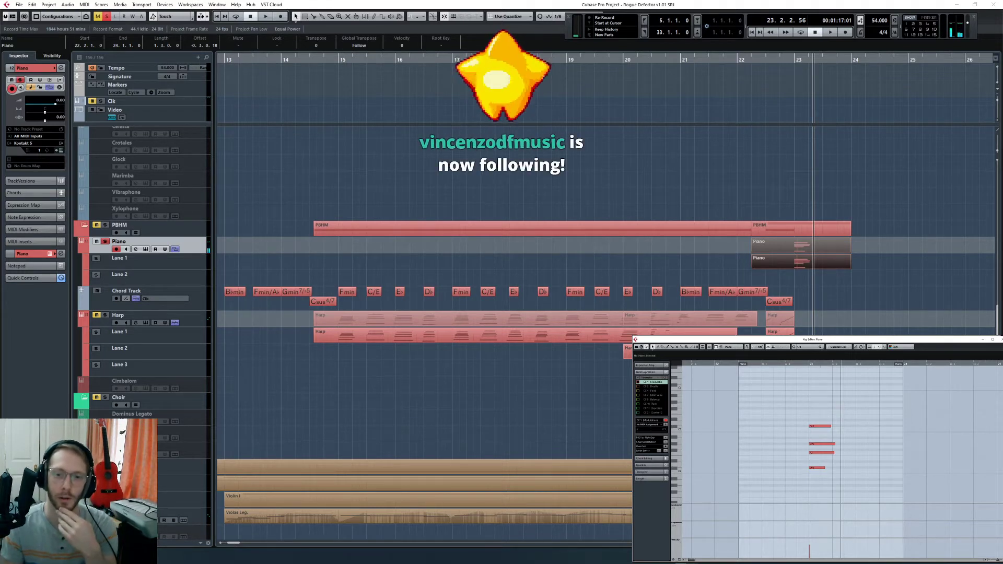
left_click(689, 555)
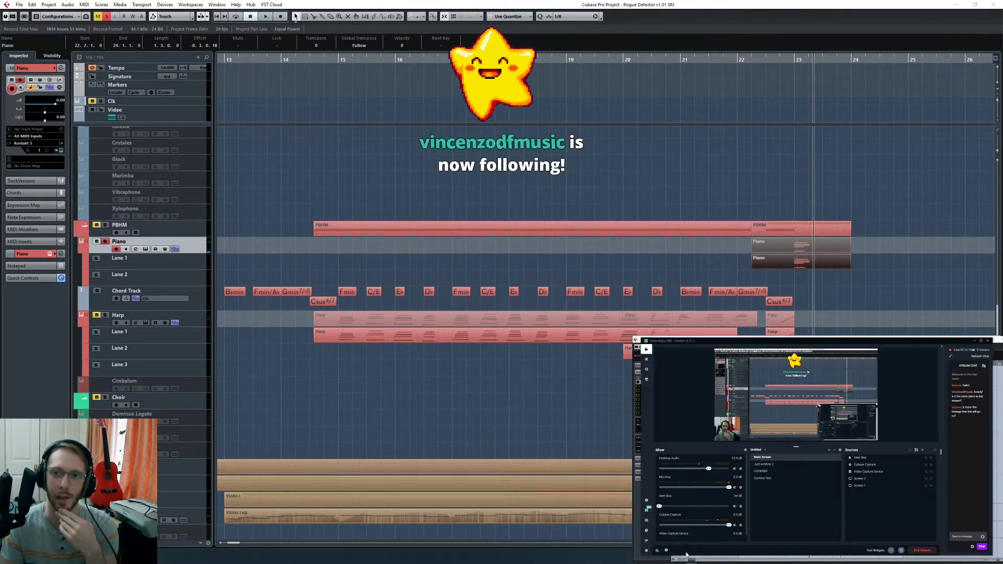
left_click(689, 558)
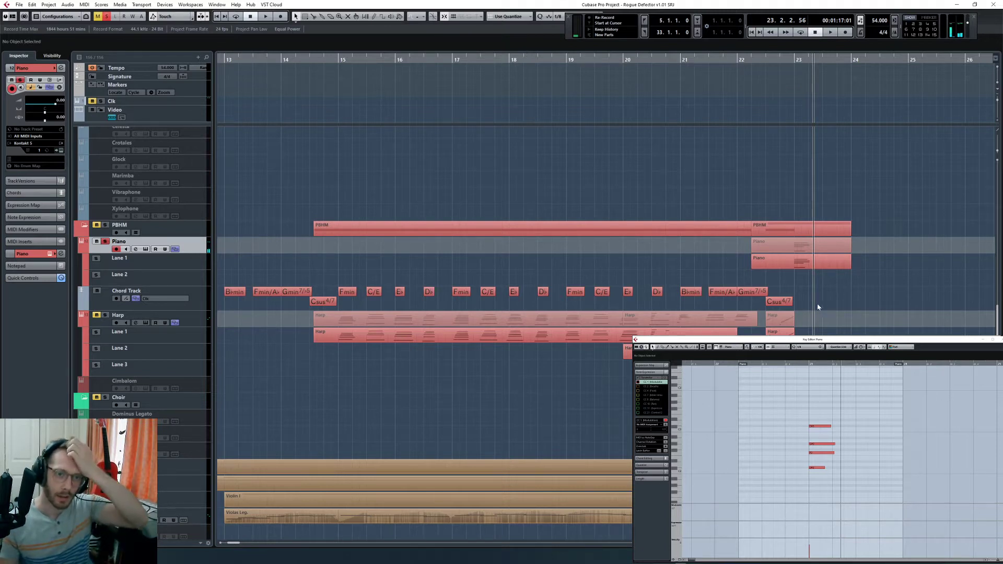
Step: Place the playhead on beat 4 of bar 22 and record a piano melody in octaves from bar 23 into bar 25
left_click(781, 364)
scroll(791, 426, "right", 2)
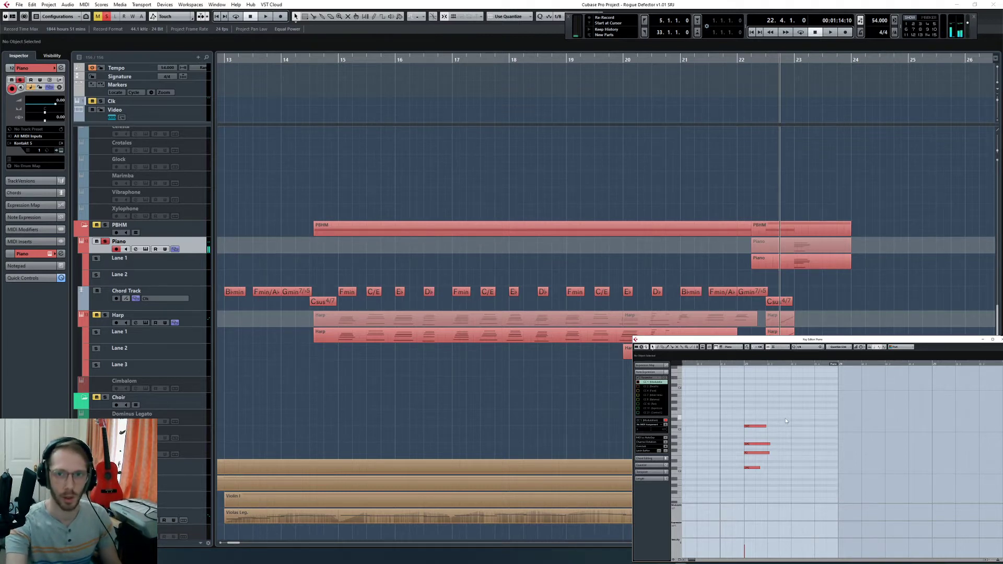
key("space")
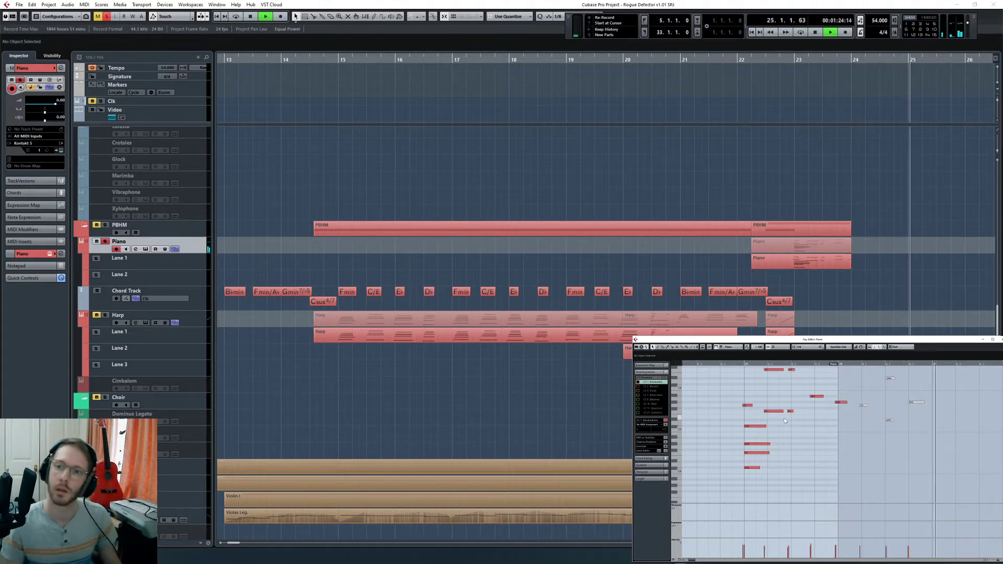
key("space")
scroll(829, 403, "up", 2)
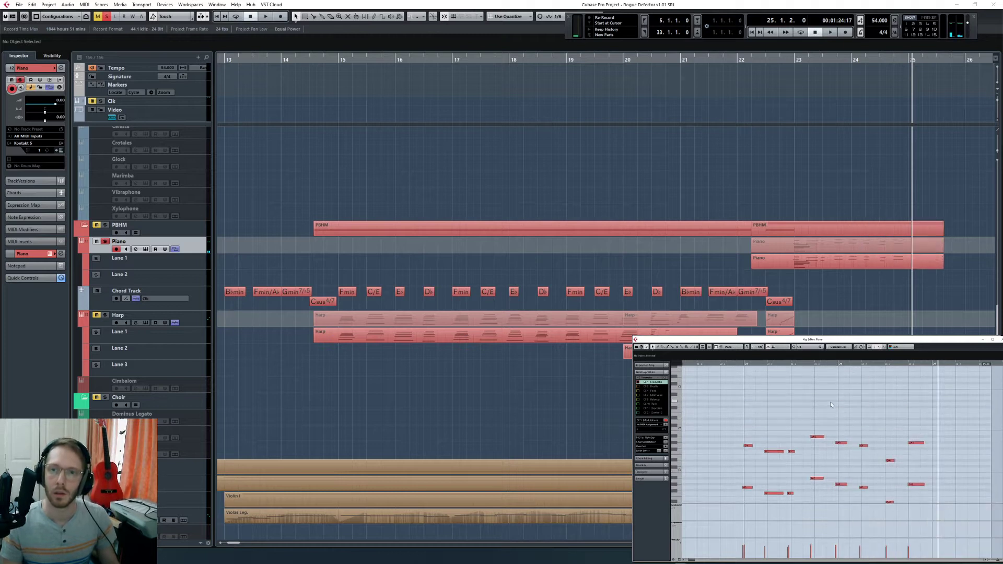
Step: Quantize all the notes in the Piano part and return the playhead to bar 23
key("ctrl+a")
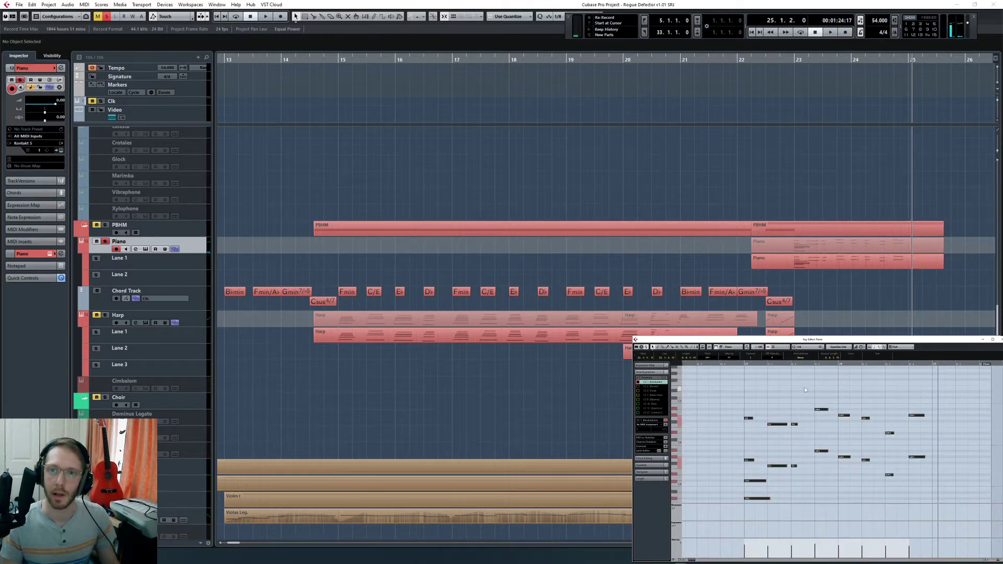
left_click(750, 363)
left_click(803, 428)
scroll(805, 429, "right", 2)
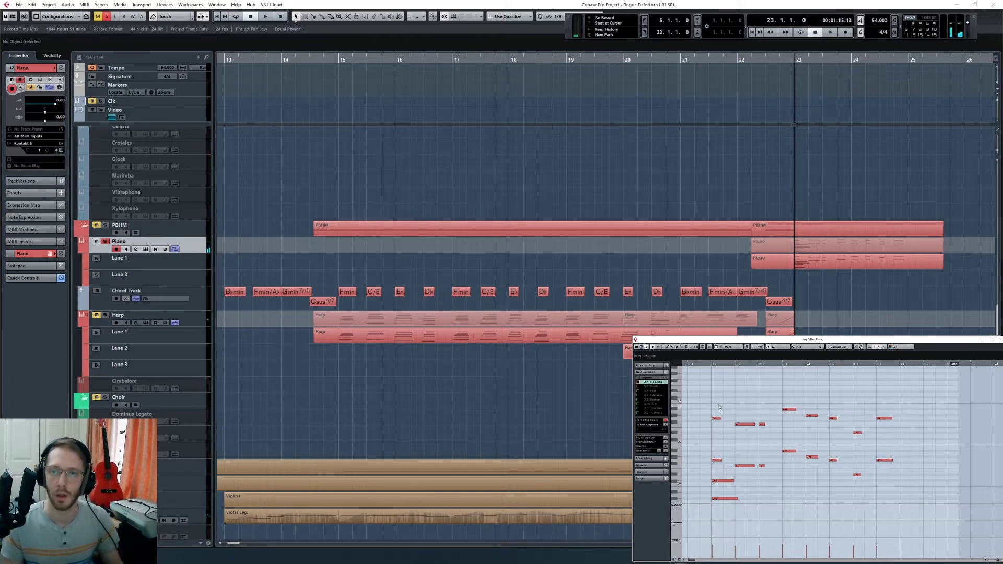
Step: Quantize the lengths of the octave melody notes and shorten the second melody pair so it ends before the third
left_click_drag(692, 393, 898, 476)
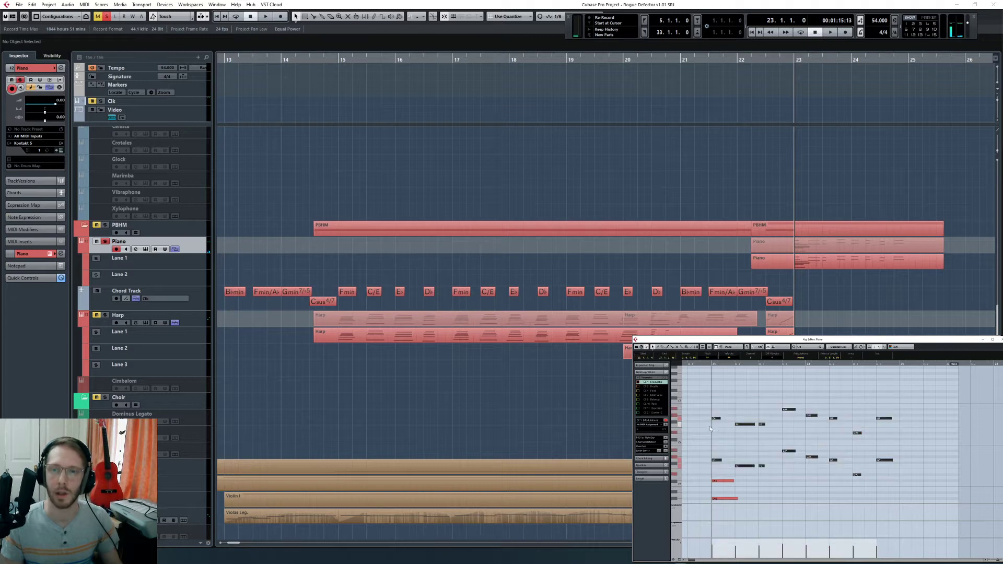
key("q")
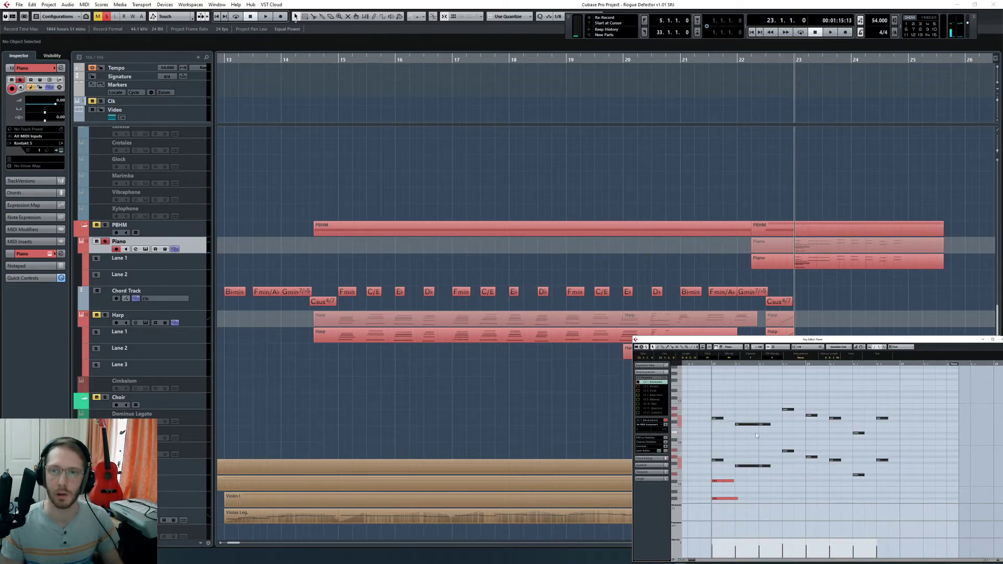
left_click_drag(744, 417, 752, 466)
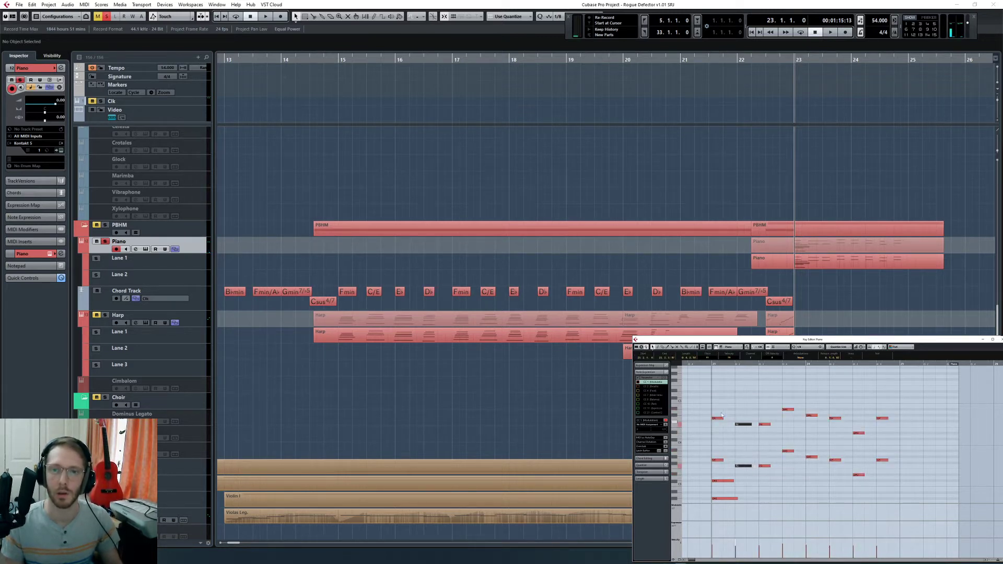
left_click_drag(699, 386, 898, 474)
left_click(773, 397)
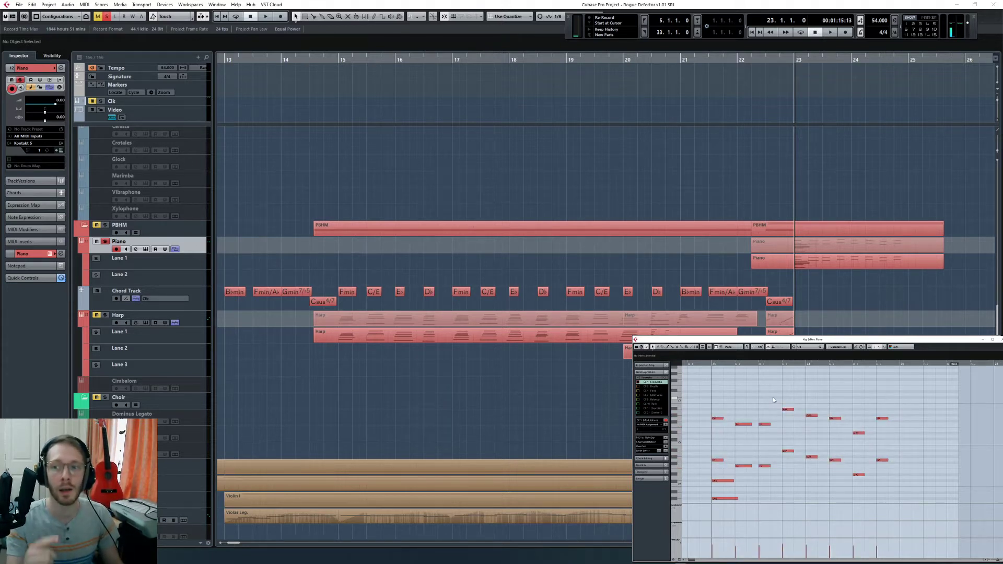
Step: Copy the first two octave pairs of the bar 23 melody to the start of bar 25
left_click_drag(697, 401, 751, 475)
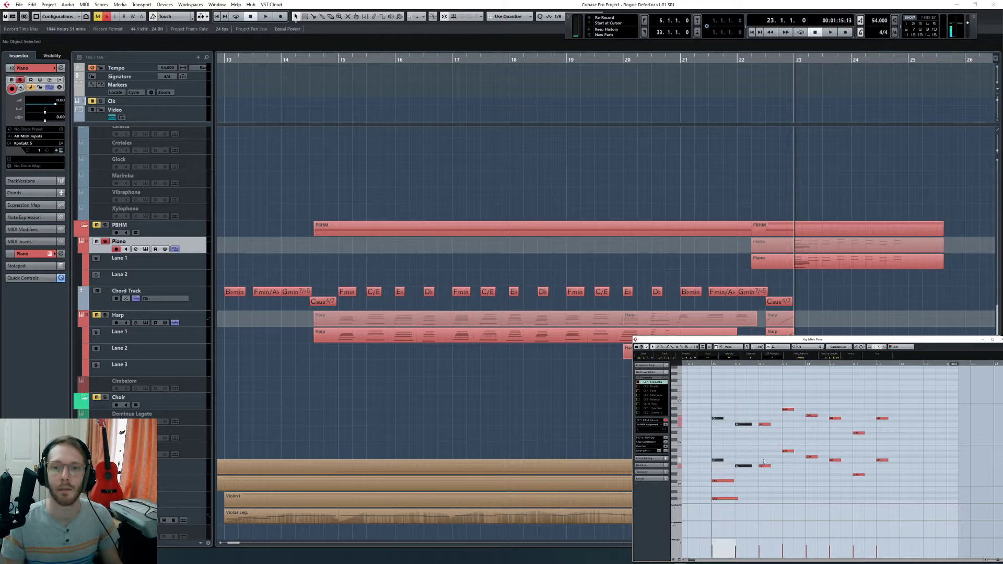
left_click(900, 365)
key("ctrl+v")
scroll(876, 460, "down", 2)
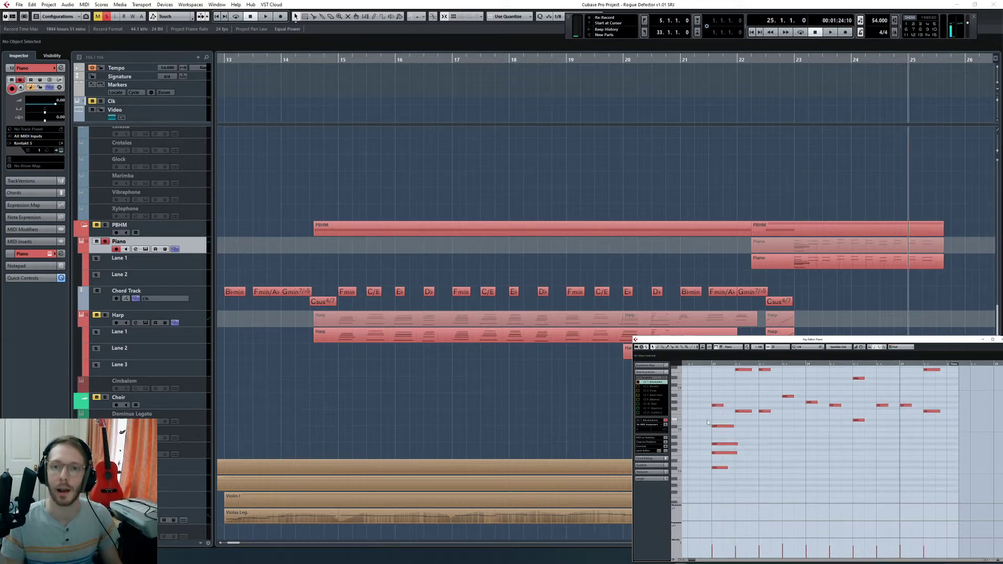
Step: Copy the bar 23 piano chord to the start of bar 25 and audition it there
left_click_drag(700, 419, 742, 498)
key("ctrl+c")
key("ctrl+v")
key("space")
left_click(911, 425)
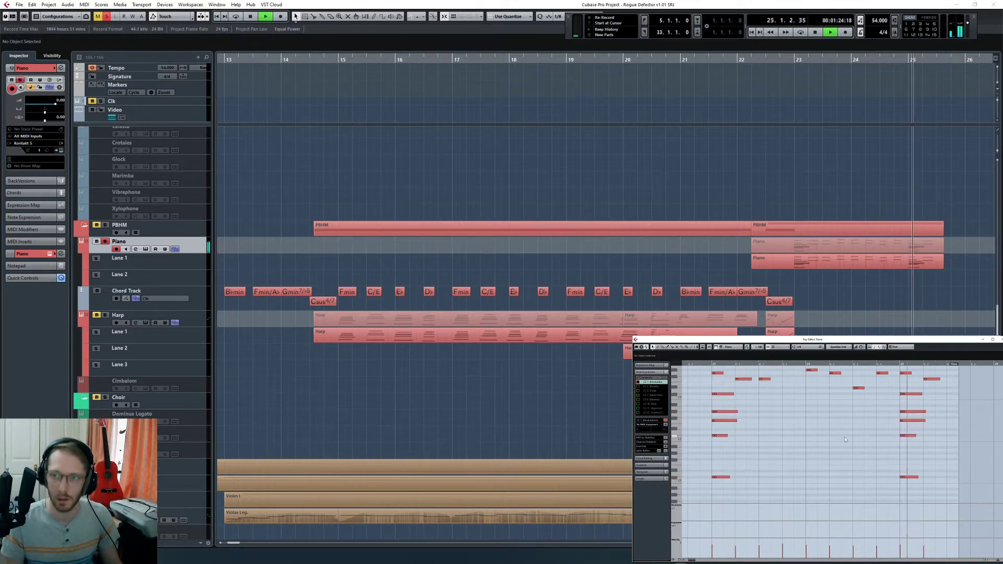
scroll(913, 423, "up", 2)
key("space")
Step: Extend the end of the Piano part to about beat 4 of bar 26 and start playback near bar 23
scroll(914, 424, "right", 3)
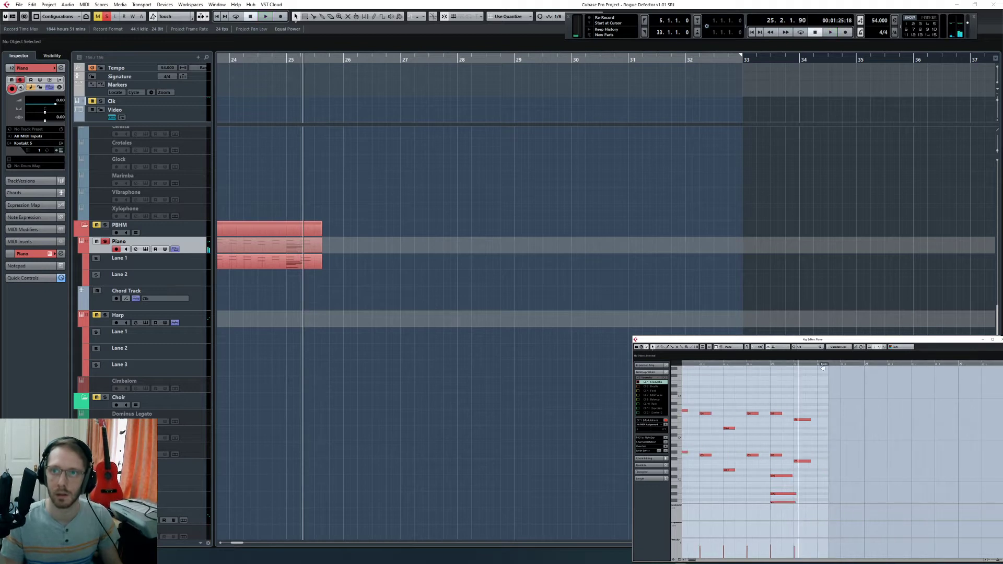
left_click_drag(826, 364, 933, 364)
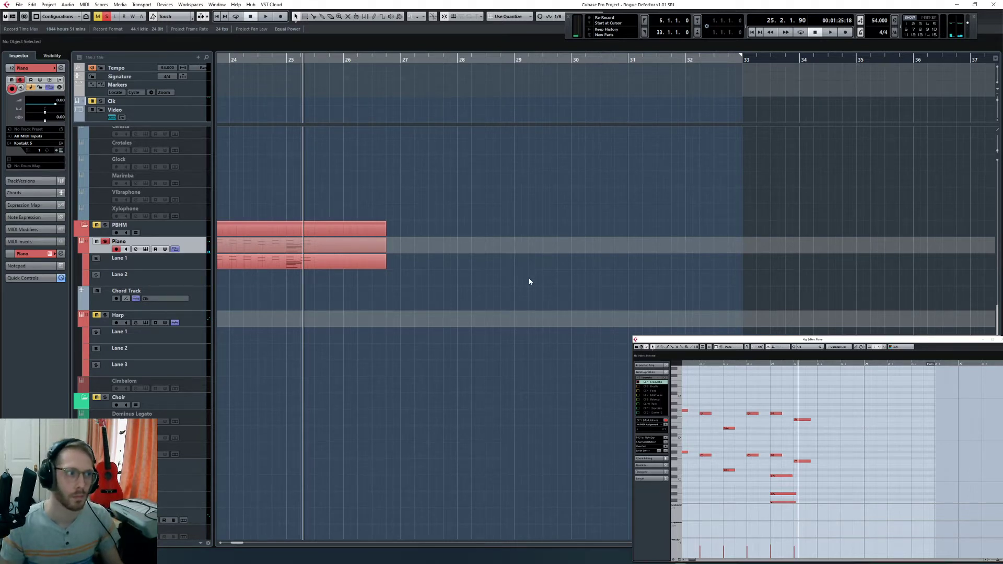
scroll(529, 281, "left", 4)
left_click(409, 68)
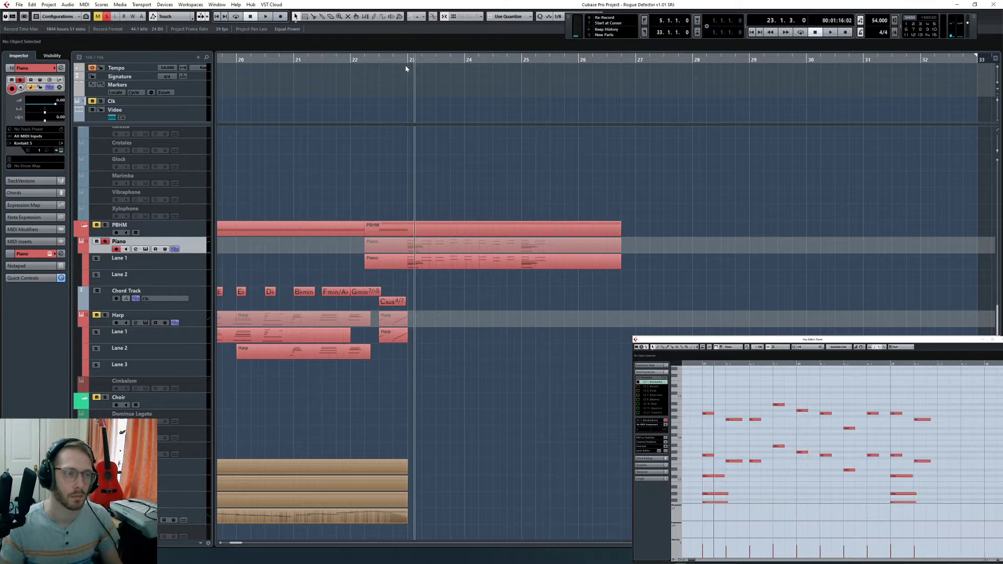
key("space")
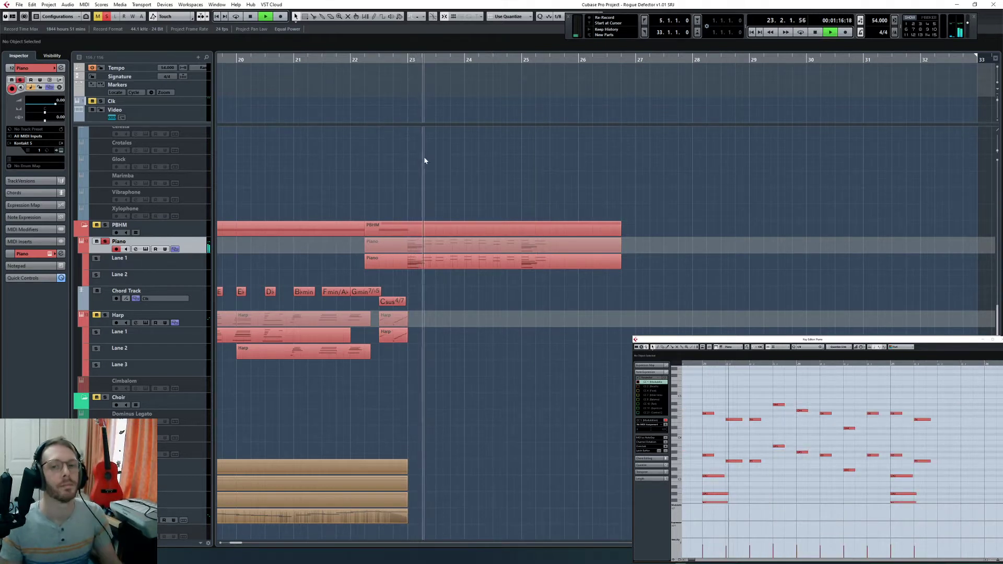
Step: Record a four-note accompaniment chord under the melody on beat 3 of bar 23
left_click(760, 406)
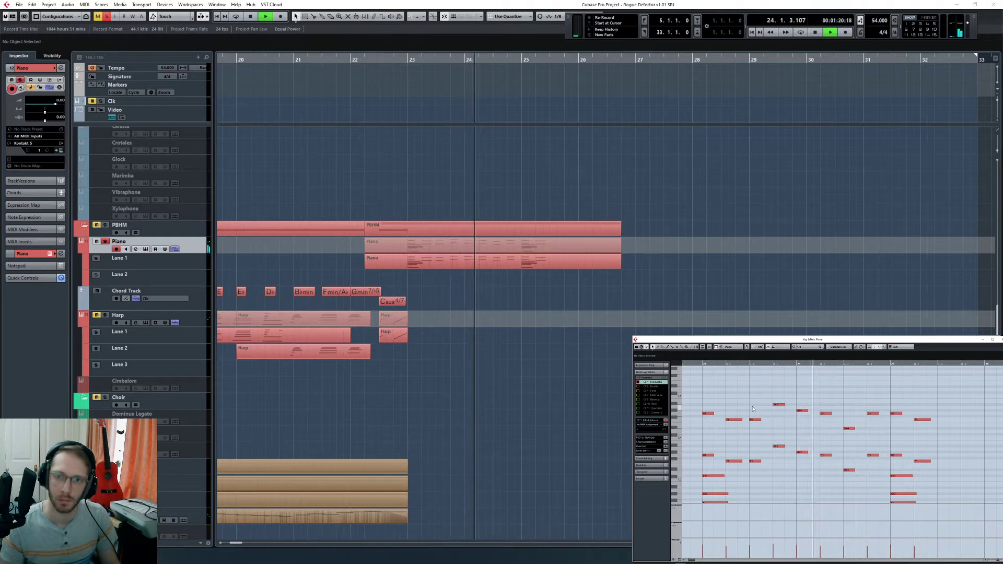
scroll(759, 429, "down", 2)
key("space")
key("space")
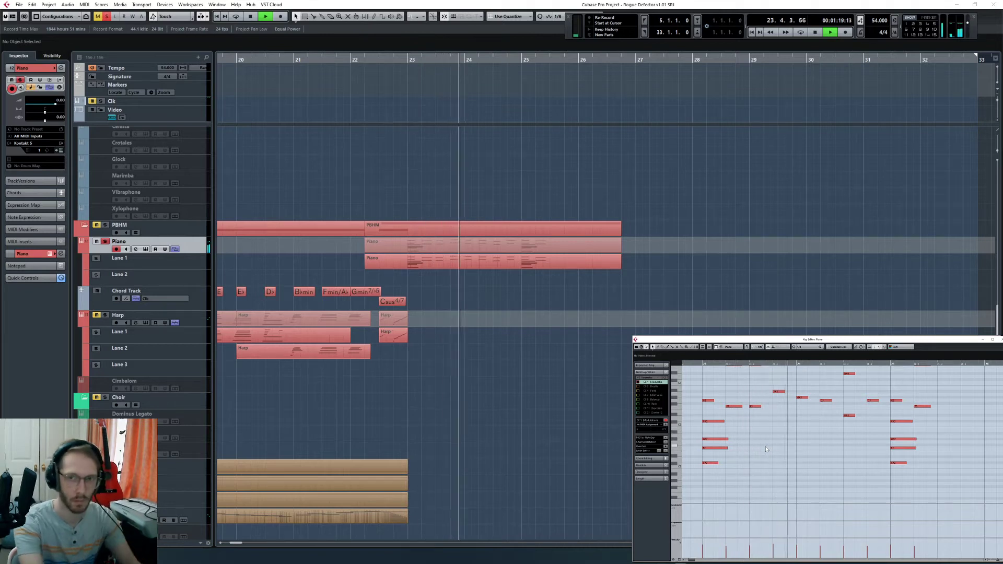
key("shift+KP_Multiply")
key("space")
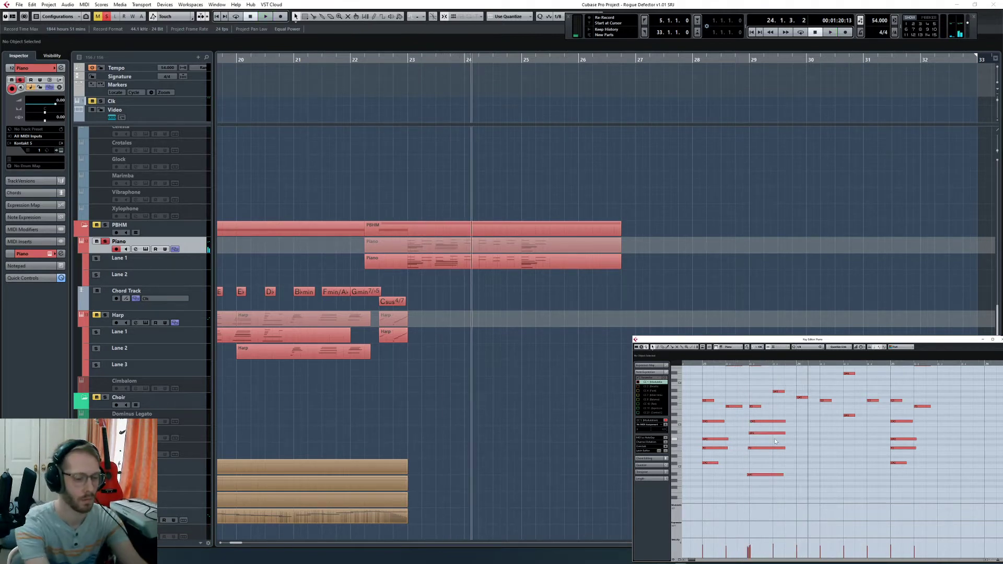
scroll(774, 438, "down", 2)
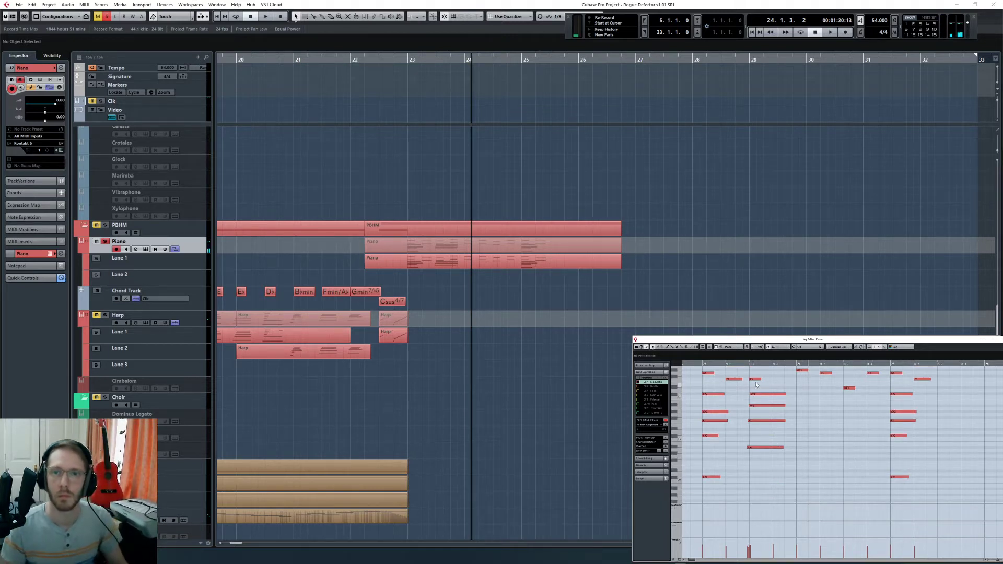
Step: Try recording low accompaniment chords on beats 1 and 3 of bar 24
key("space")
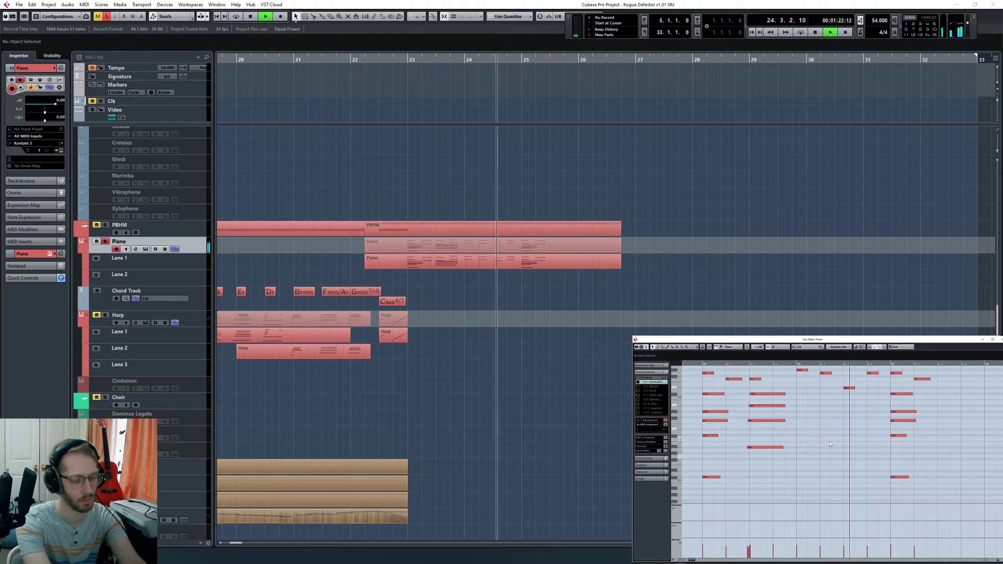
key("ctrl+z")
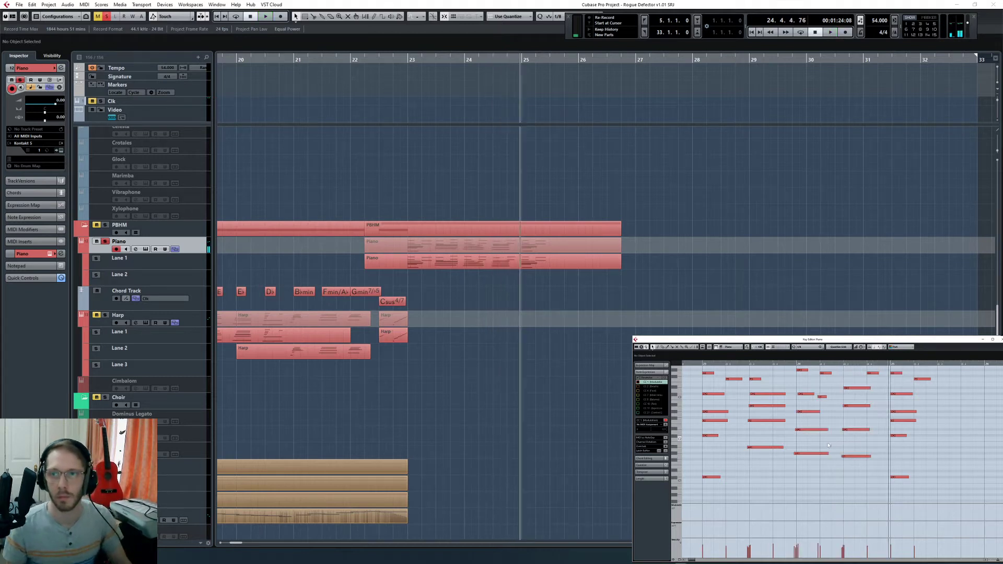
scroll(829, 420, "up", 2)
scroll(829, 420, "down", 1)
key("space")
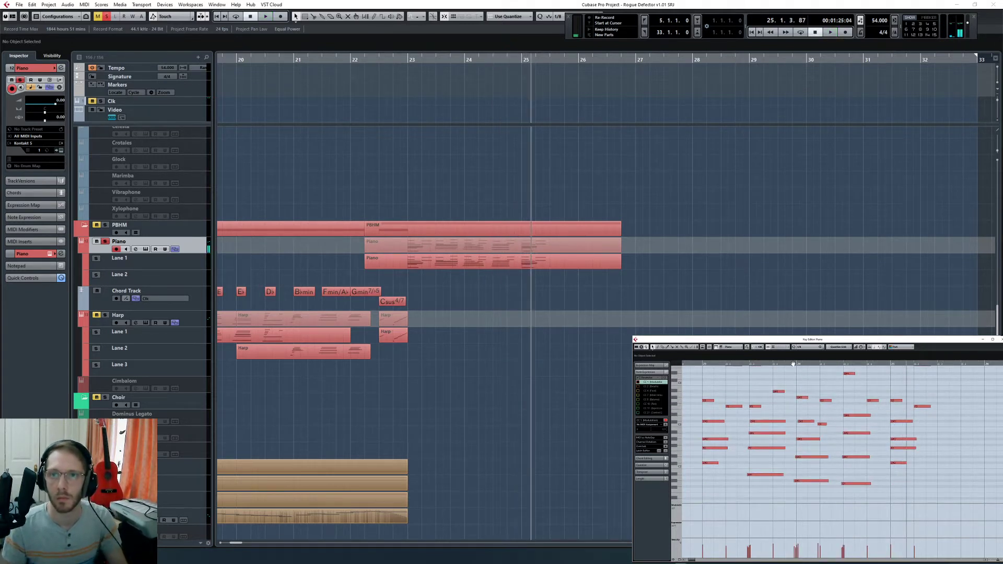
Step: Return the playhead to bar 23 with cycle mode off and play the opening of the piano passage
key("KP_Divide")
left_click(825, 400)
left_click(702, 363)
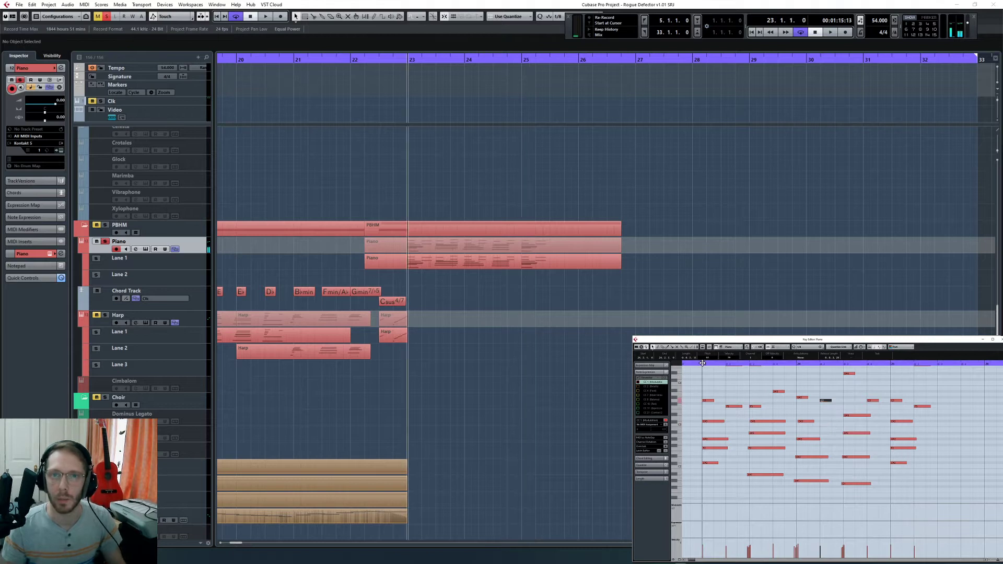
key("KP_Divide")
key("space")
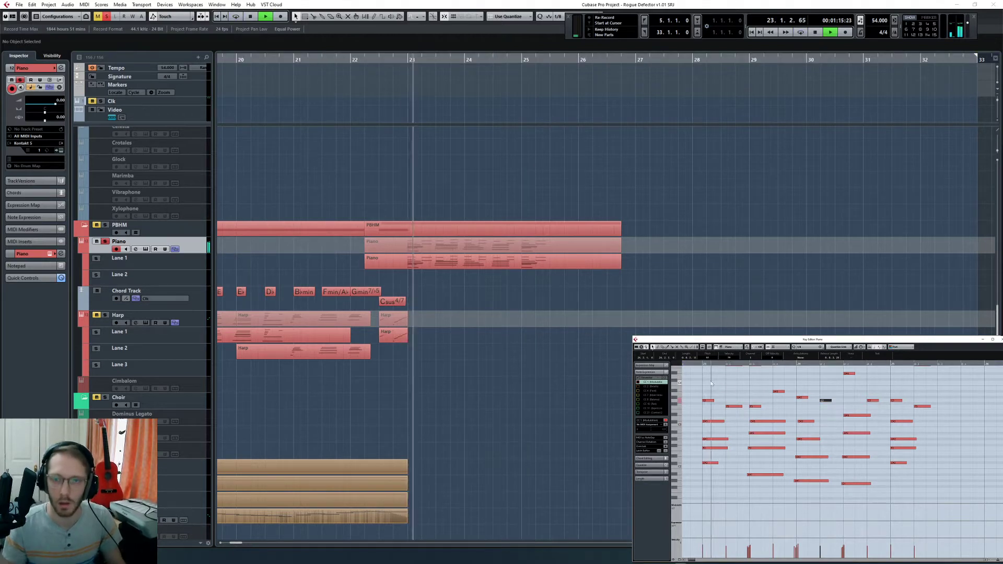
scroll(732, 397, "up", 2)
key("space")
Step: Select all the octave melody notes from bar 23 to bar 25 and quantize their lengths to one full beat
left_click_drag(696, 383, 762, 463)
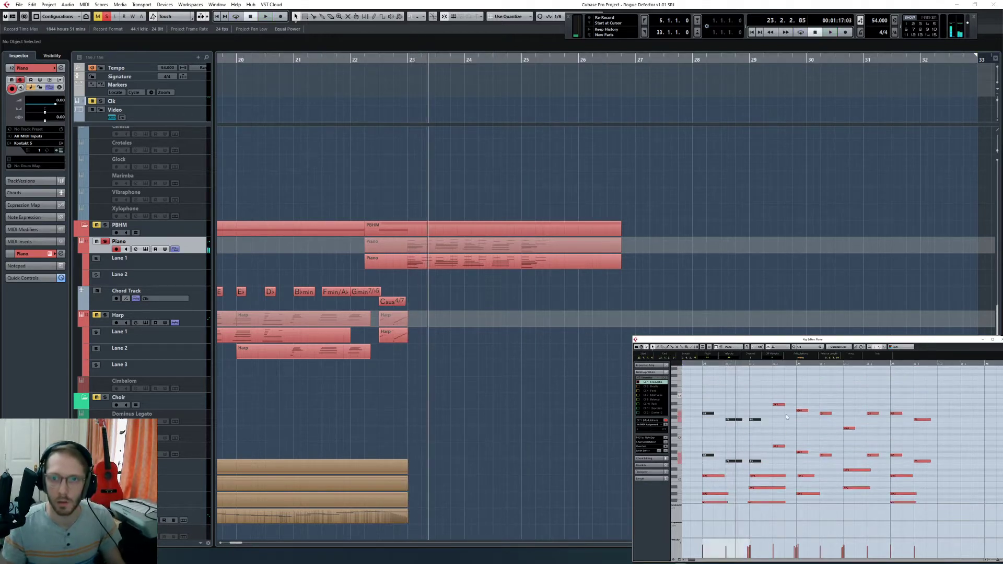
left_click_drag(765, 395, 926, 463)
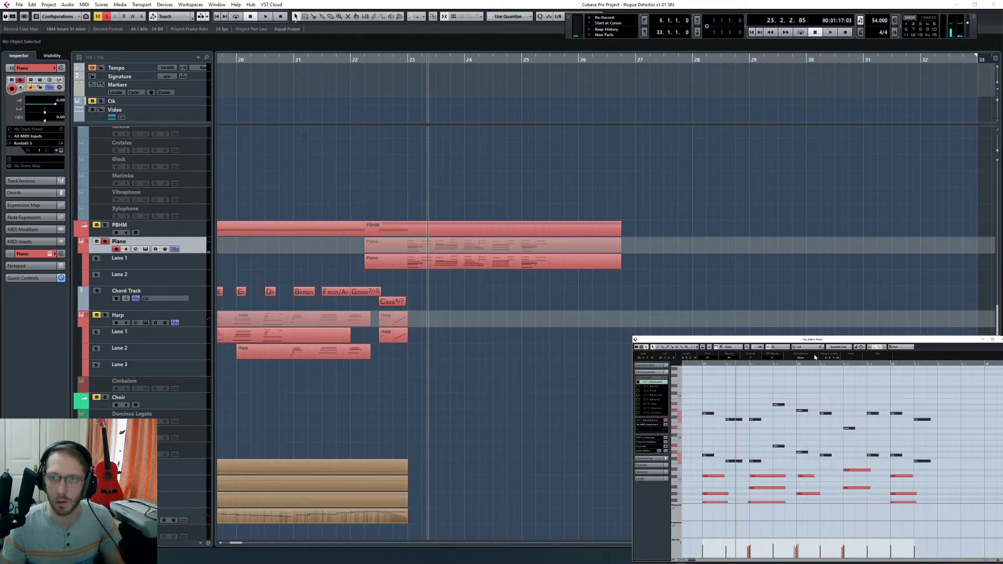
left_click(809, 347)
left_click(810, 362)
key("alt+q")
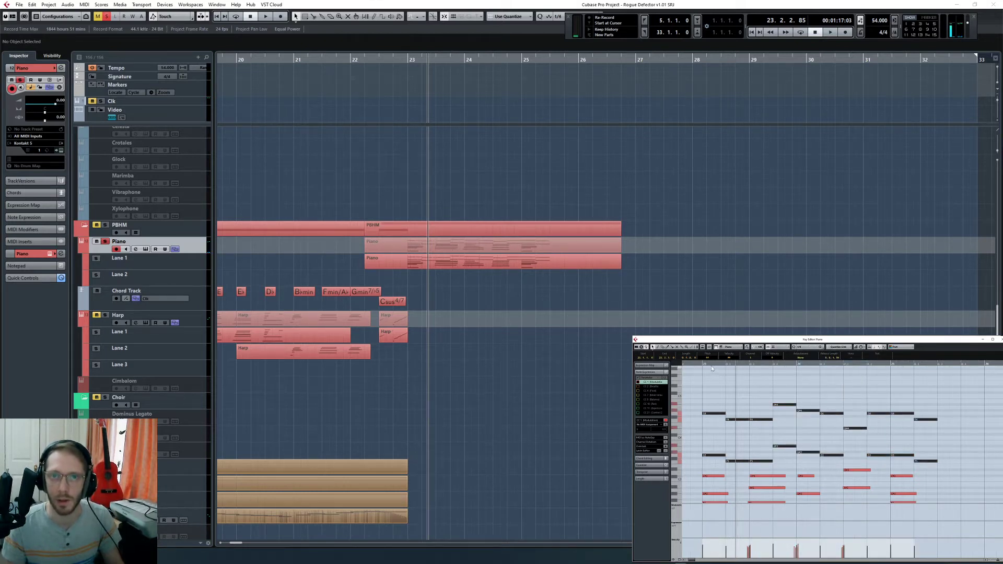
Step: Play the piano passage from bar 23 into bar 24 to hear the lengthened melody with its chords
left_click(711, 365)
left_click(728, 397)
key("space")
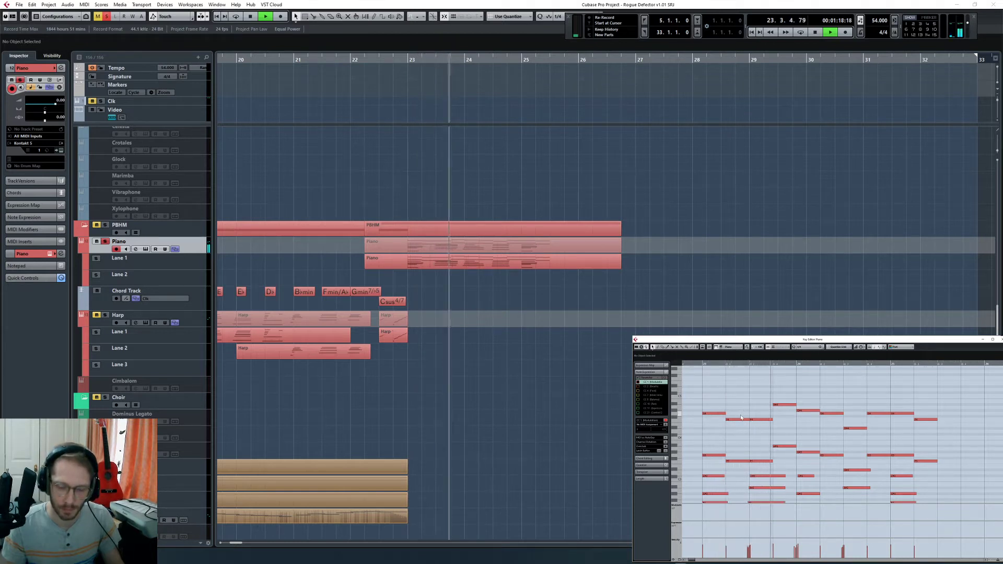
scroll(742, 418, "down", 3)
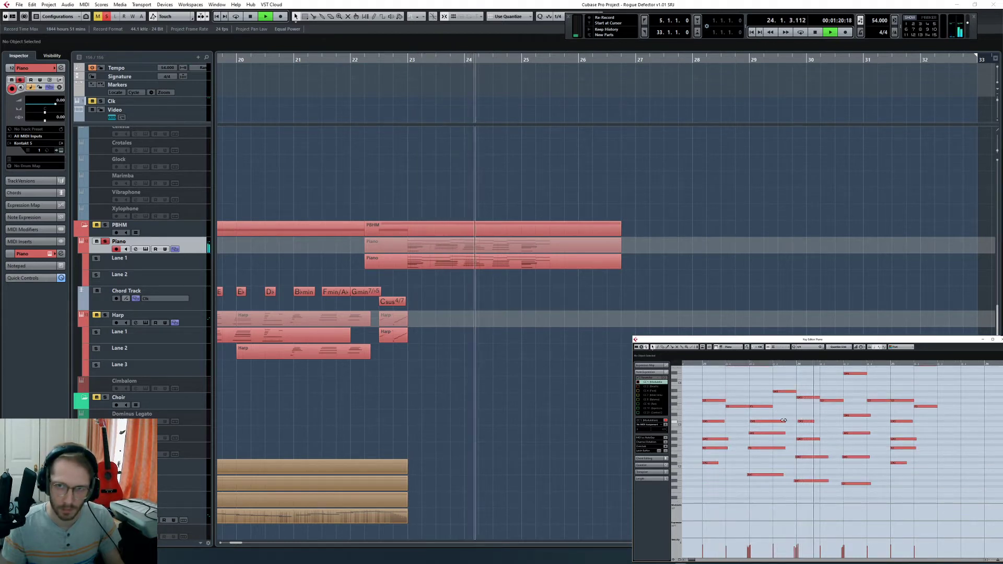
key("space")
Step: Delete the two accompaniment chords in bar 24 and record replacement chords on beats 1 and 3
scroll(826, 418, "up", 2)
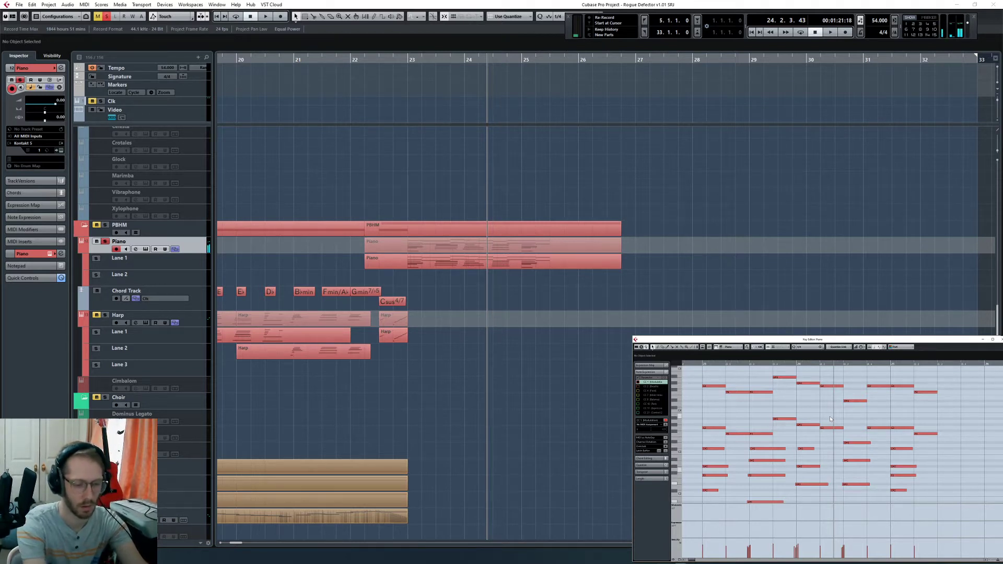
scroll(826, 456, "down", 3)
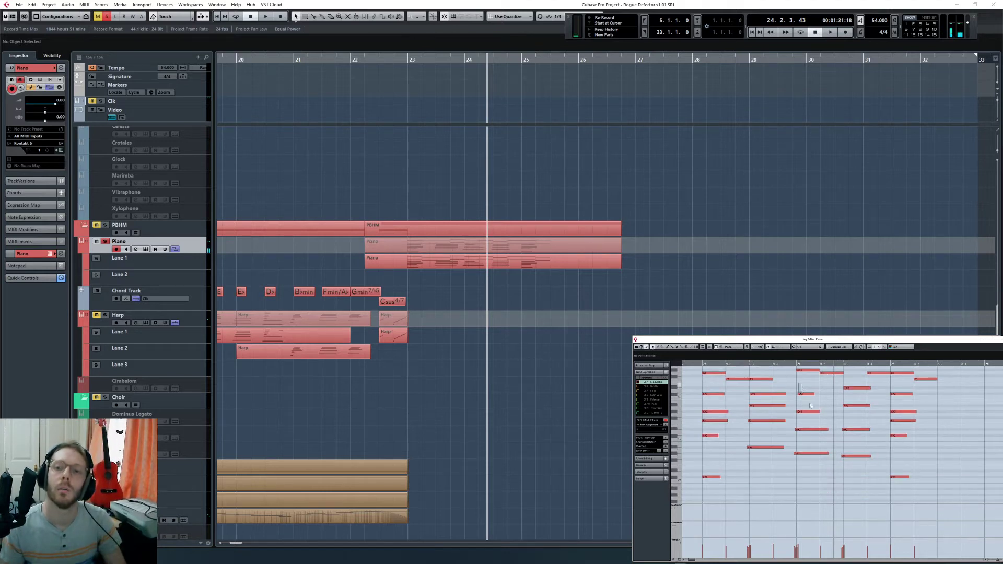
left_click_drag(799, 384, 862, 475)
key("Delete")
key("space")
scroll(811, 437, "down", 2)
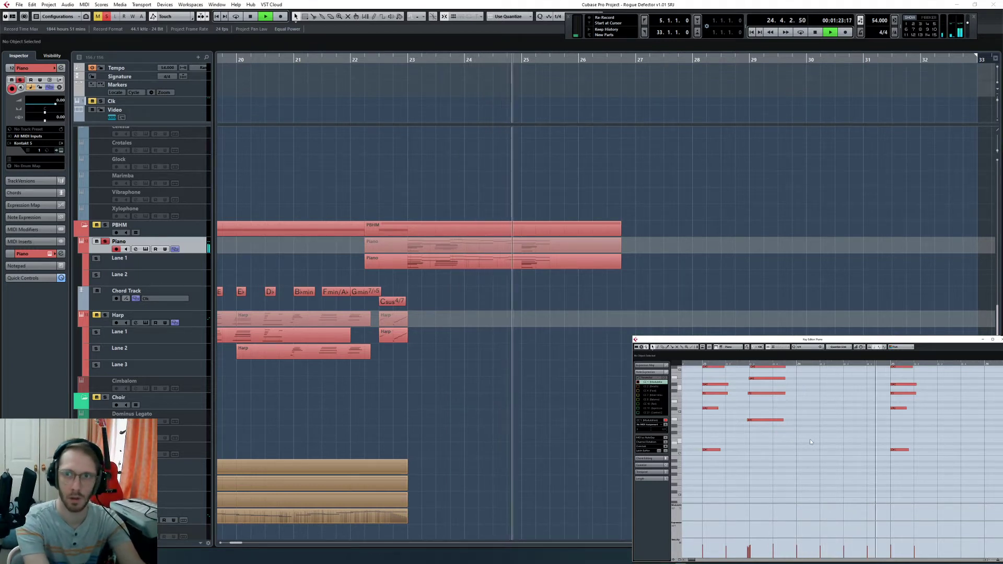
key("space")
scroll(809, 441, "up", 2)
scroll(810, 441, "down", 2)
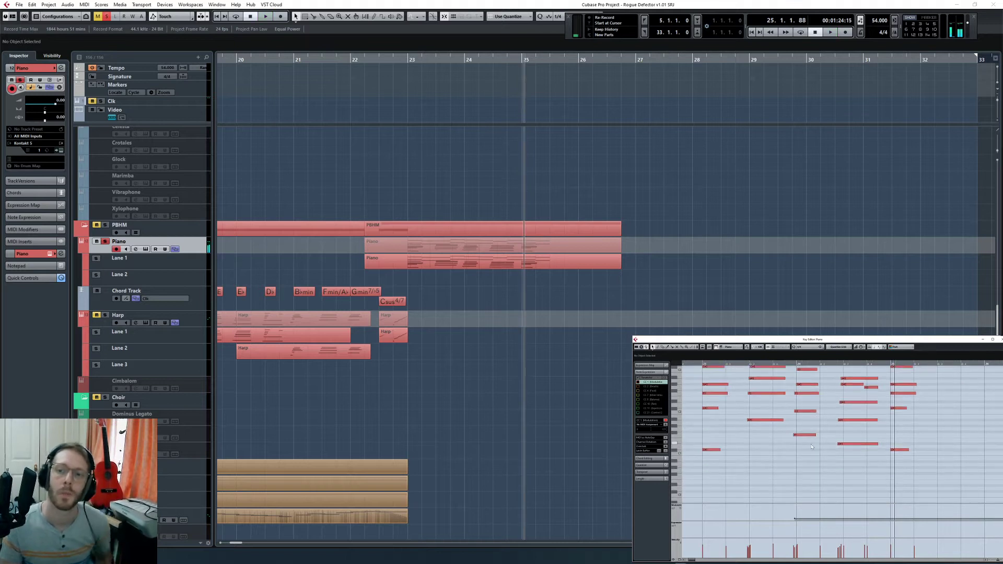
Step: Quantize the newly recorded bar 24 accompaniment chords to the grid
scroll(806, 441, "up", 2)
left_click_drag(798, 412, 883, 505)
left_click(833, 419)
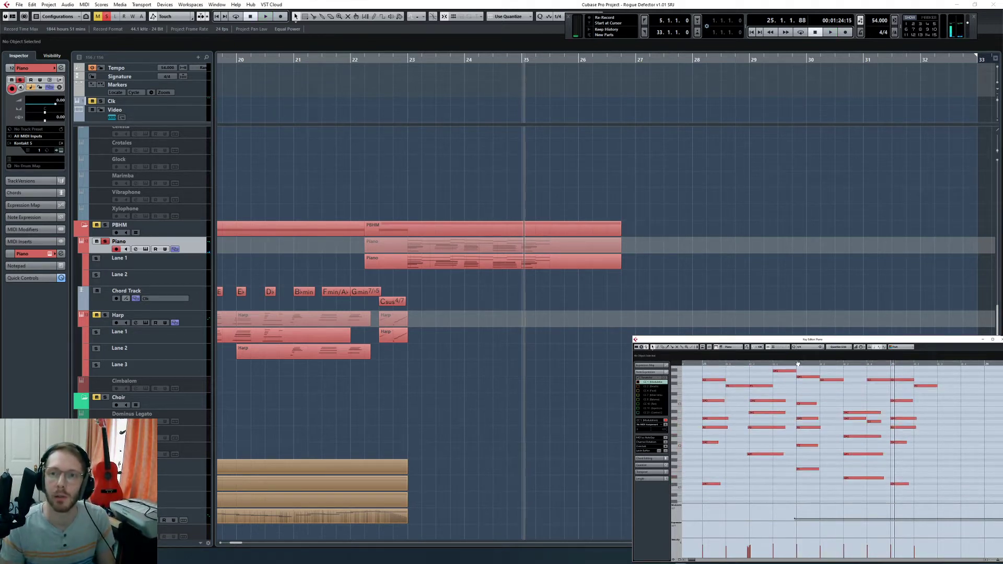
Step: Play the piano passage from bar 24 into bar 25 to hear the replaced accompaniment chords
left_click(795, 363)
key("KP_Divide")
key("space")
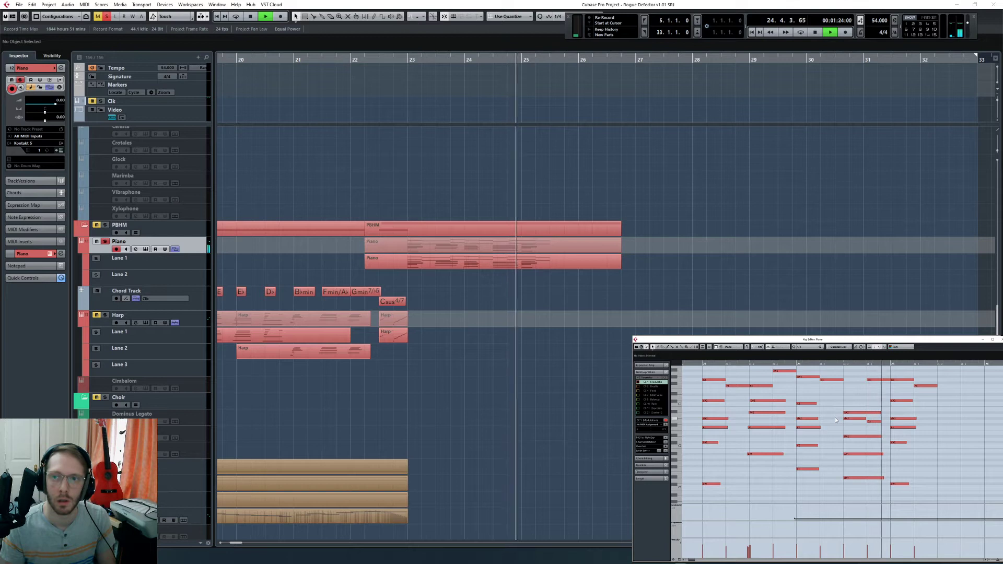
key("space")
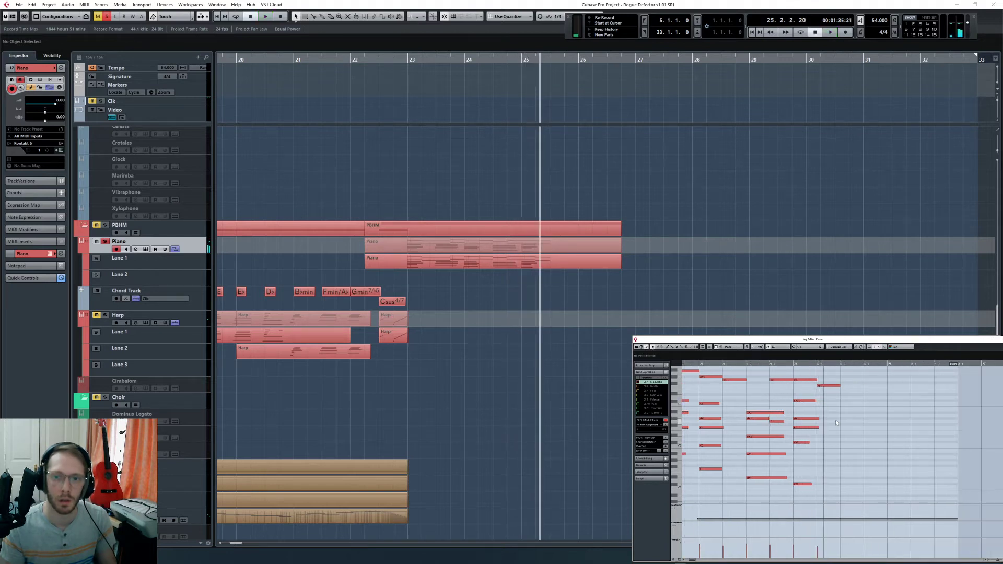
Step: Quantize the accompaniment chord on beat 3 of bar 23 to the grid
scroll(817, 429, "left", 2)
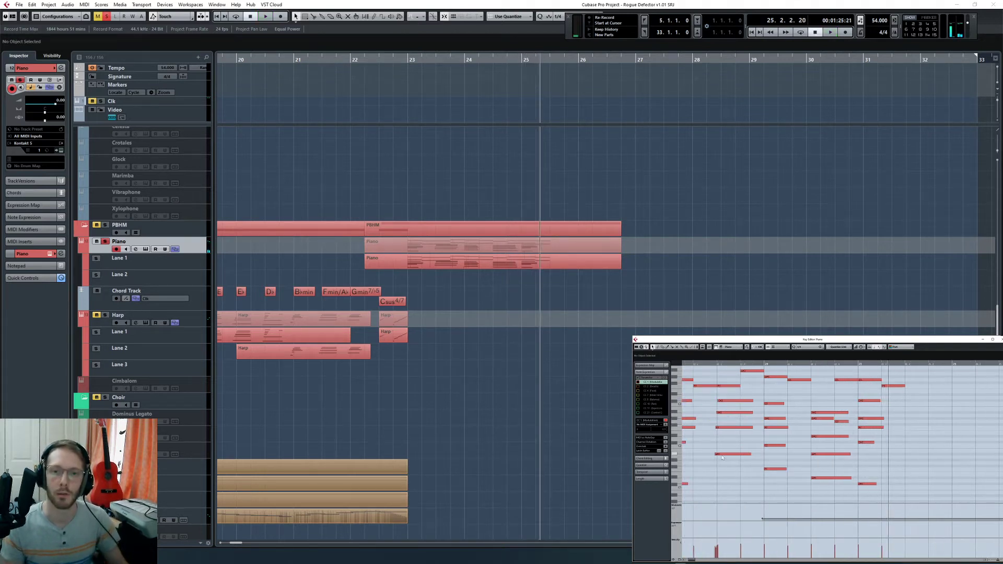
left_click_drag(713, 396, 761, 482)
key("q")
left_click(773, 469)
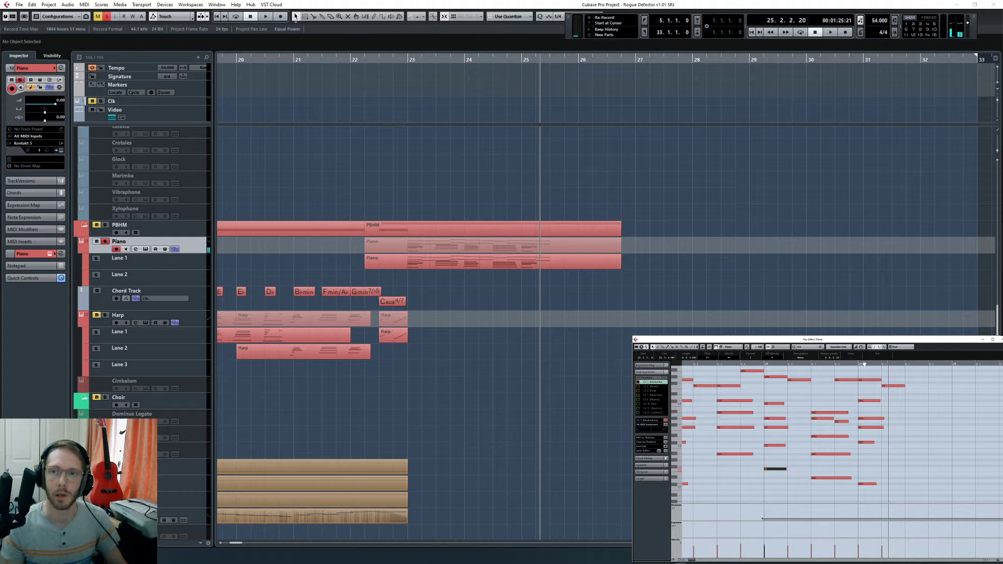
Step: Play the opening of bar 25 to hear its first chord under the octave melody
key("space")
left_click(896, 403)
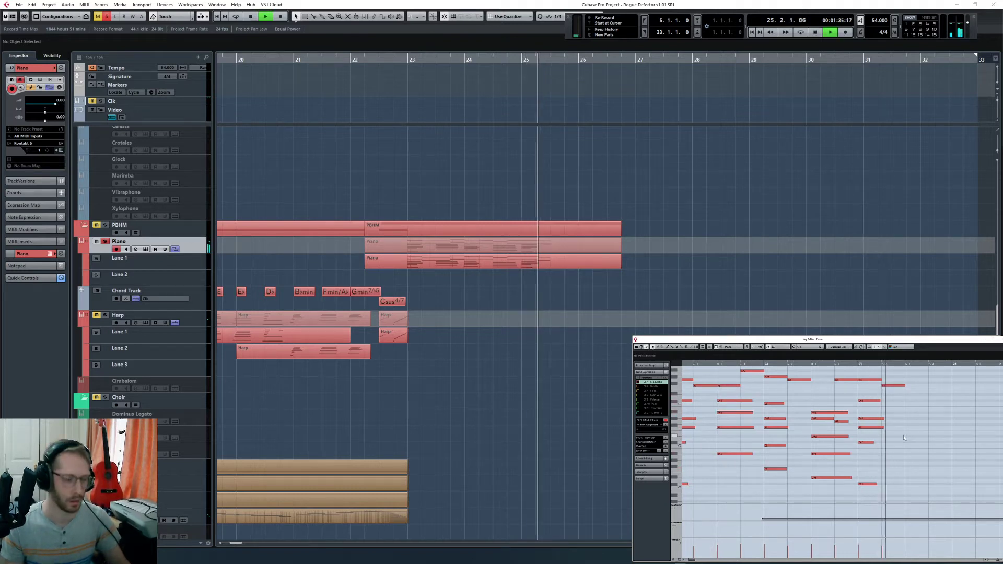
key("space")
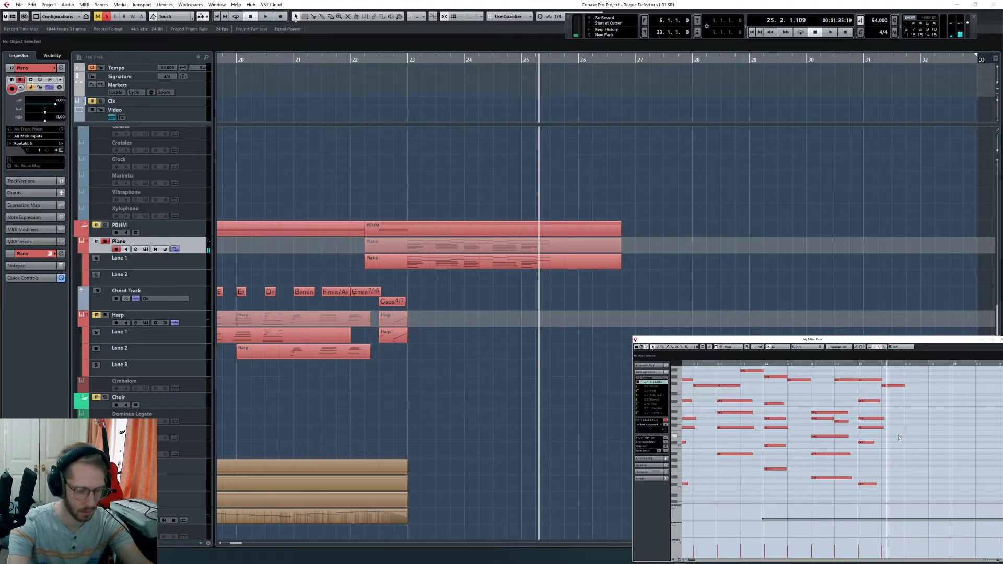
Step: Examine the octave melody and accompaniment chord notes from bar 23 to bar 25 across the full pitch range
scroll(899, 438, "down", 2)
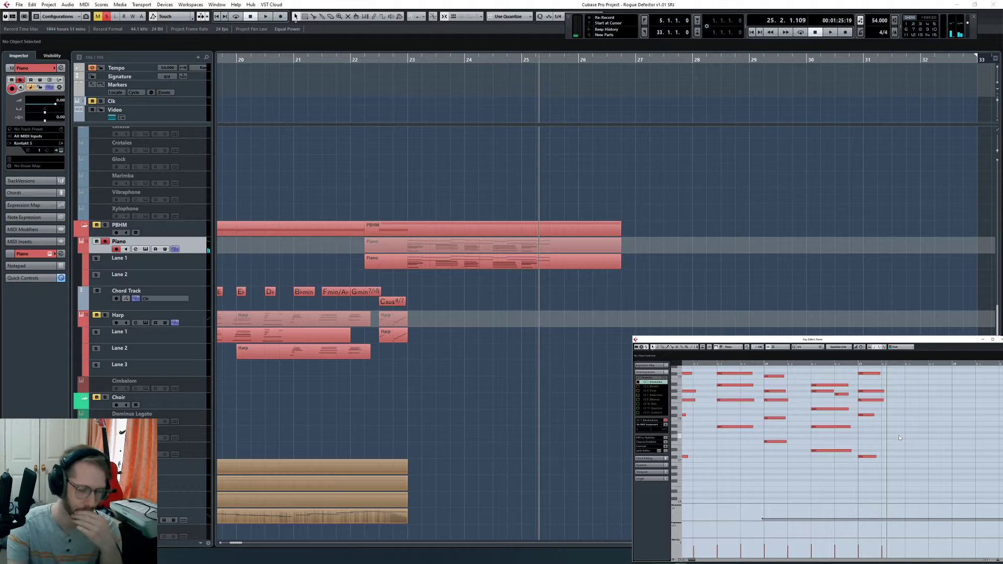
scroll(895, 425, "up", 4)
scroll(894, 426, "left", 1)
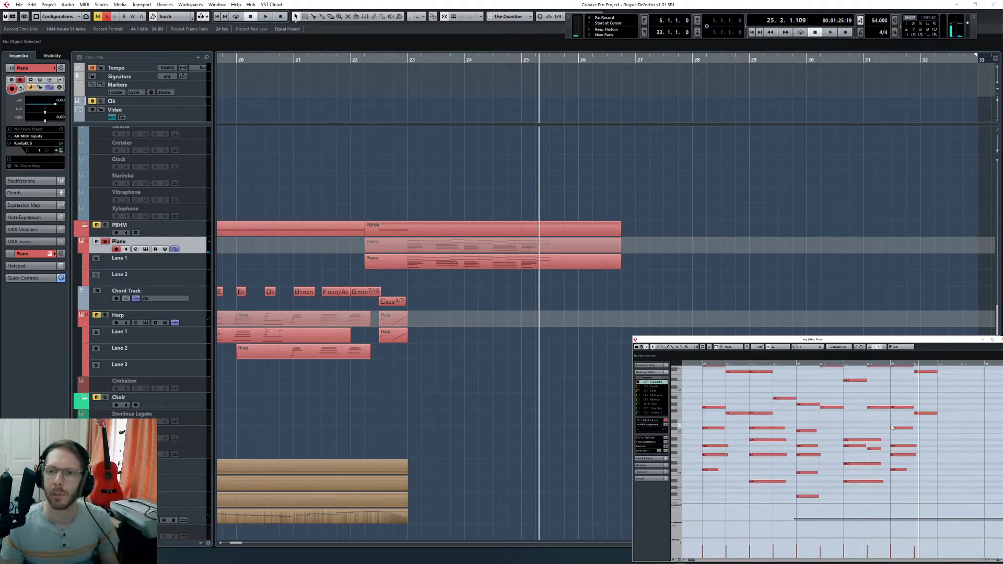
scroll(890, 428, "up", 4)
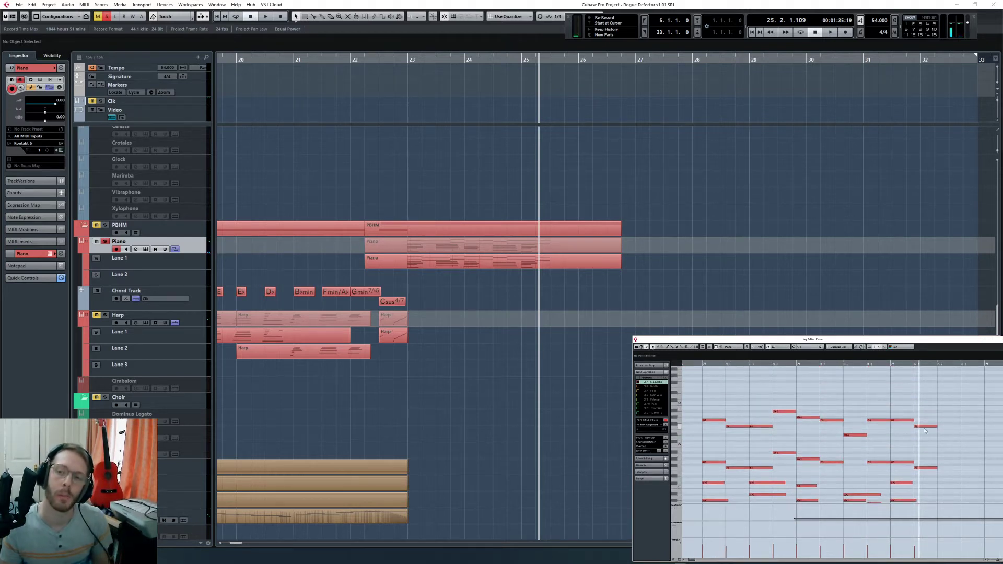
scroll(925, 430, "down", 2)
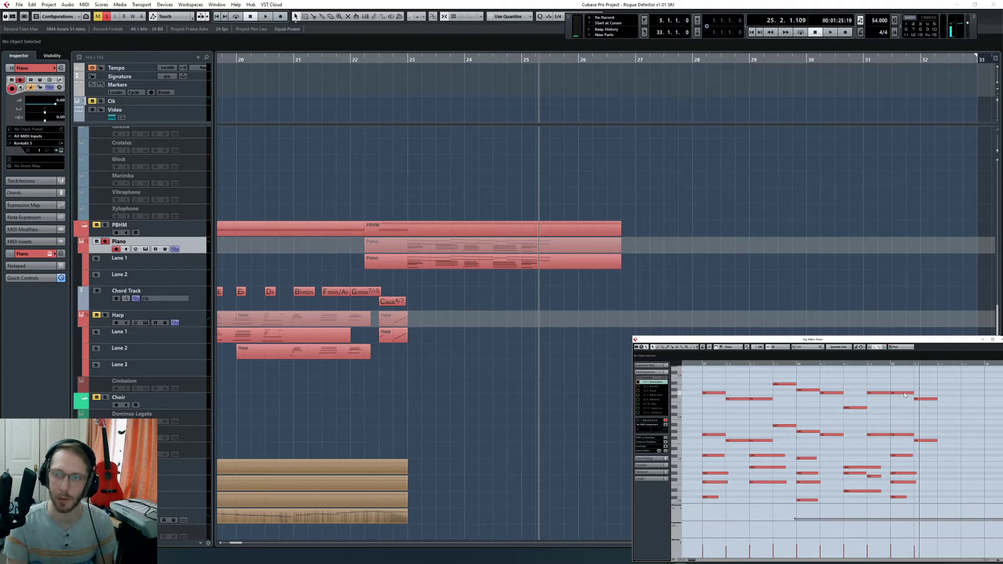
scroll(905, 395, "down", 3)
scroll(910, 432, "up", 3)
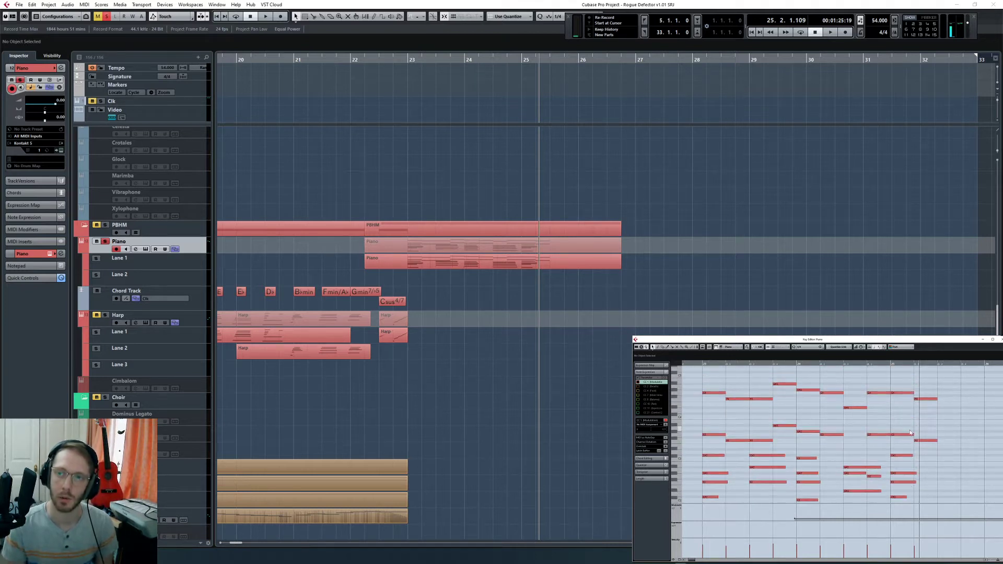
scroll(910, 432, "down", 3)
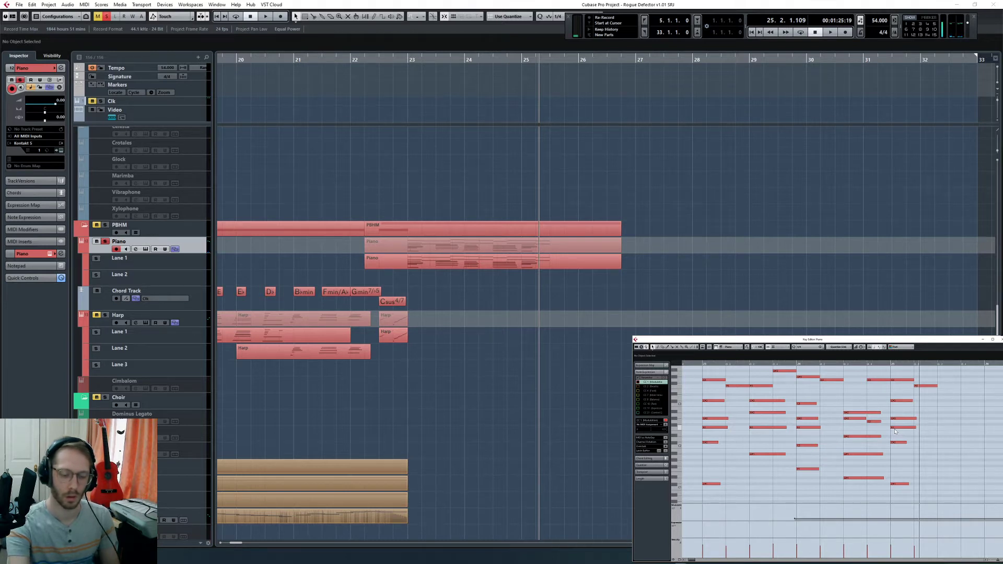
scroll(894, 431, "down", 3)
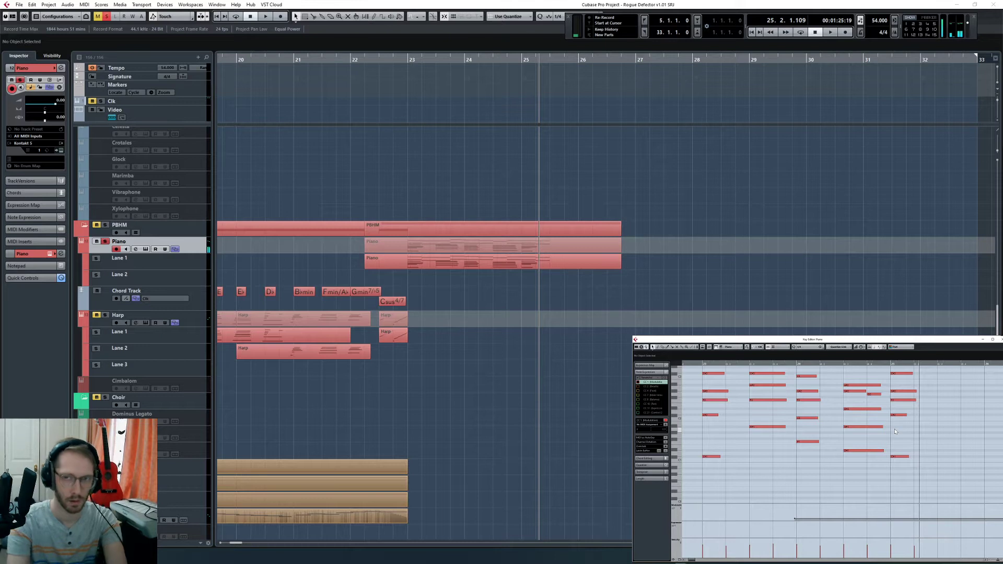
scroll(904, 433, "up", 2)
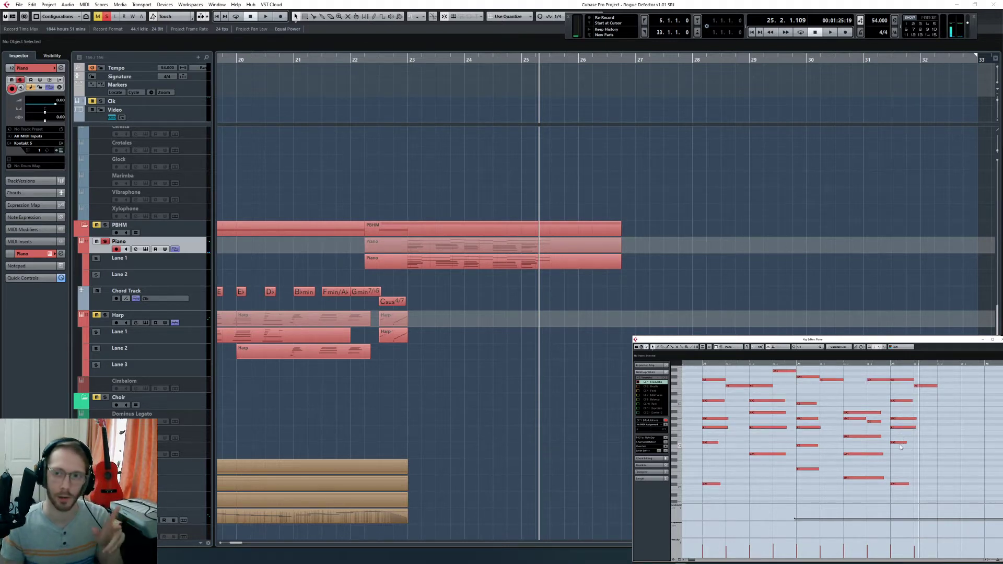
Step: Record a new piano accompaniment chord on beat 3 of bar 25
key("space")
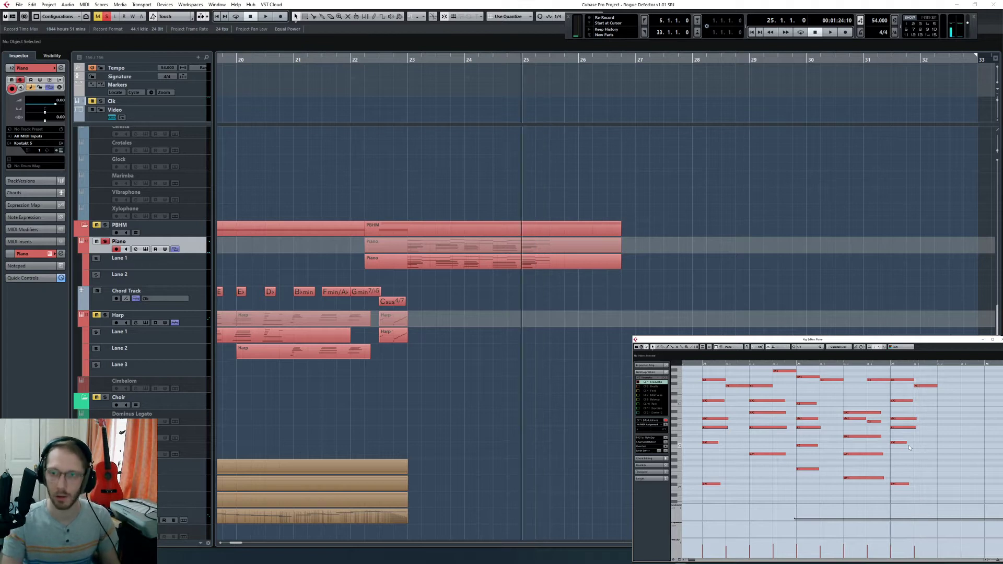
key("space")
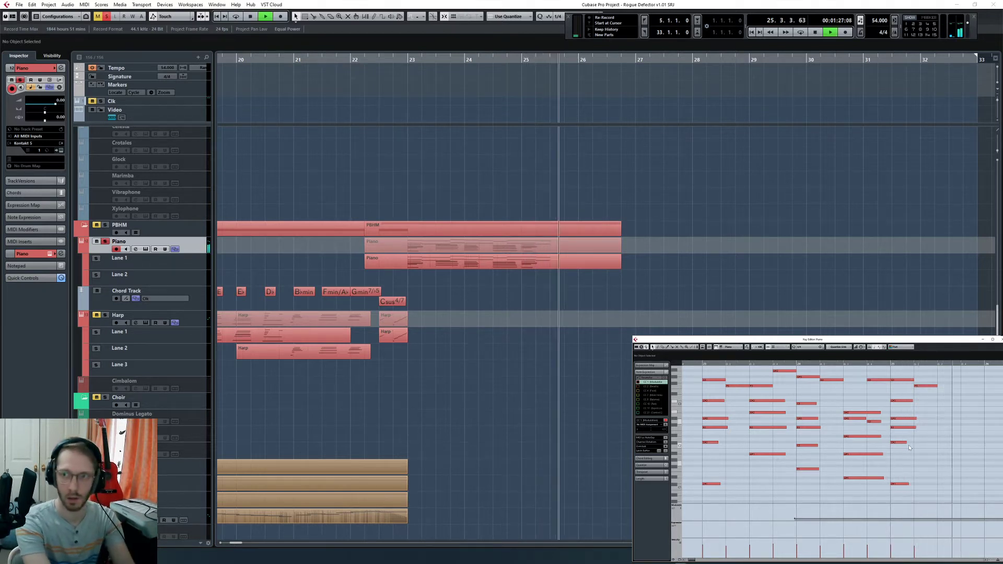
key("space")
scroll(740, 371, "left", 2)
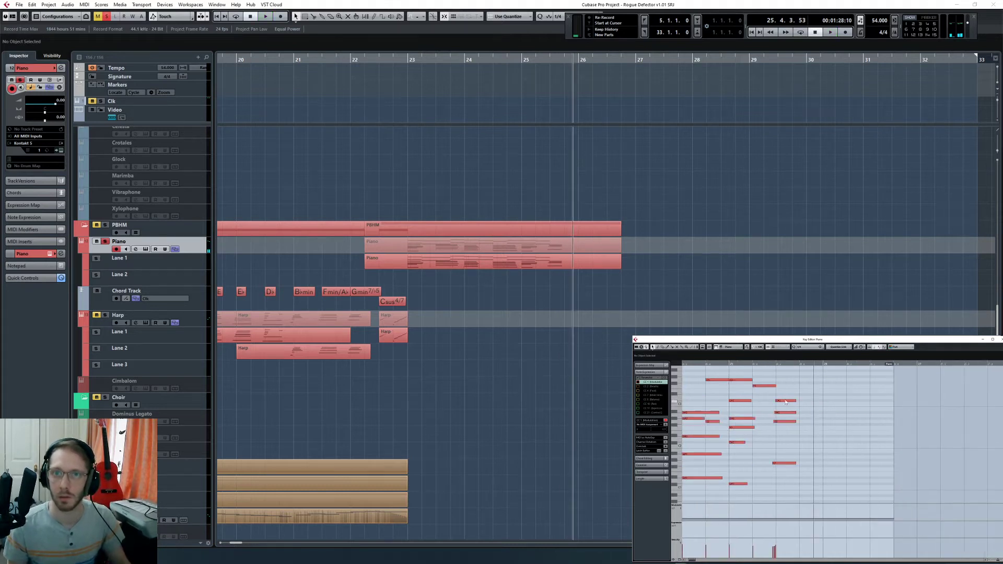
Step: Duplicate the octave melody notes from beat 2 of bar 25 onto beat 3 and play the bar
scroll(740, 370, "up", 2)
left_click(729, 364)
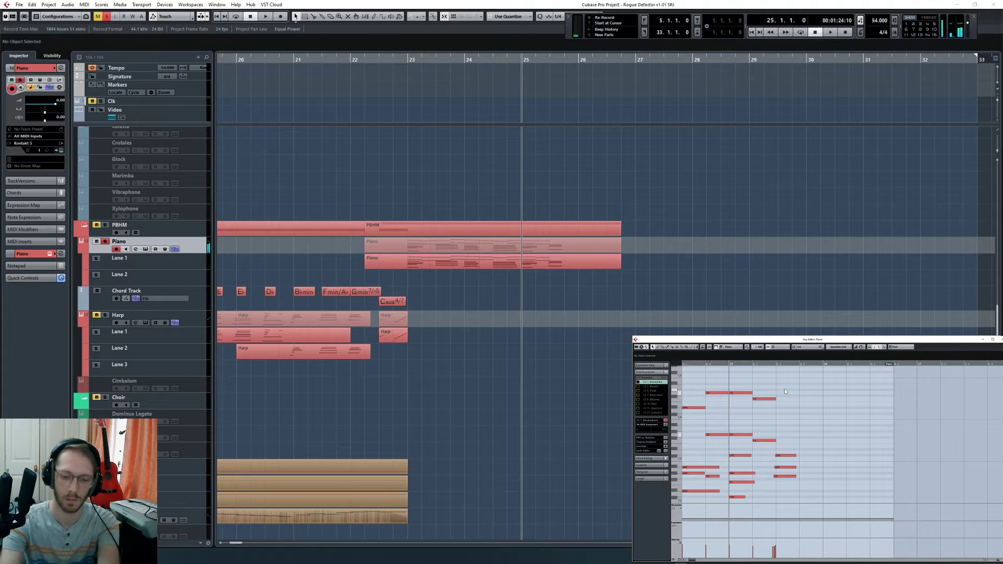
left_click_drag(783, 384, 759, 444)
key("space")
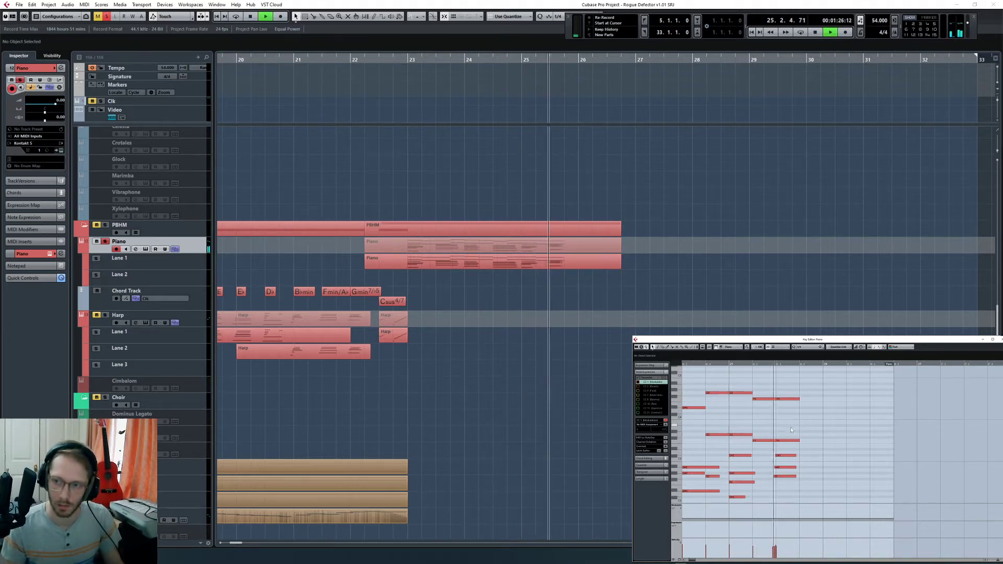
key("space")
Step: Duplicate the beat 3 octave melody notes onto beat 4 of bar 25 and transpose them up two semitones
left_click_drag(813, 389, 777, 446)
scroll(752, 418, "left", 3)
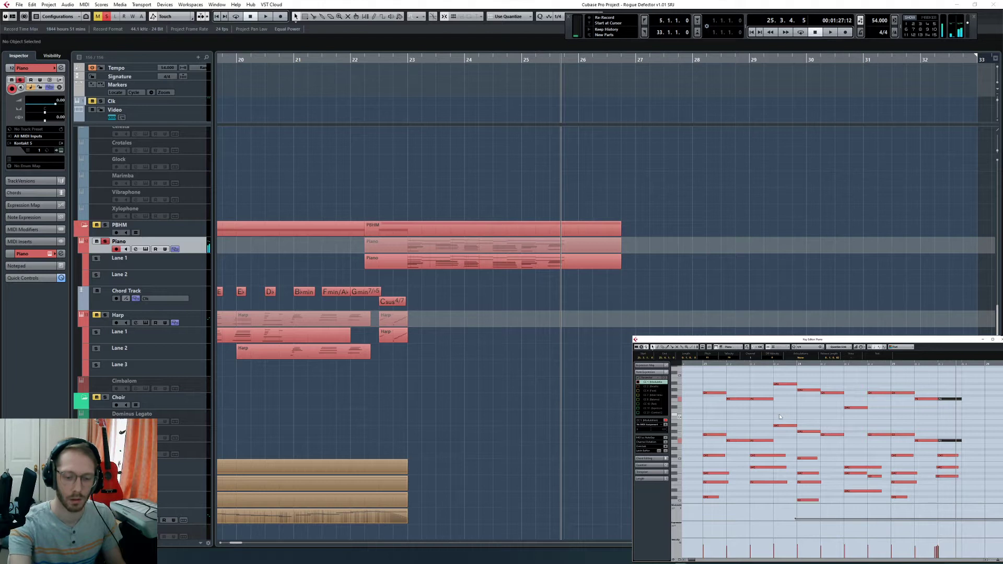
scroll(794, 434, "right", 3)
left_click_drag(850, 374, 856, 440)
key("ctrl+d")
key("Up")
key("Up")
left_click(885, 379)
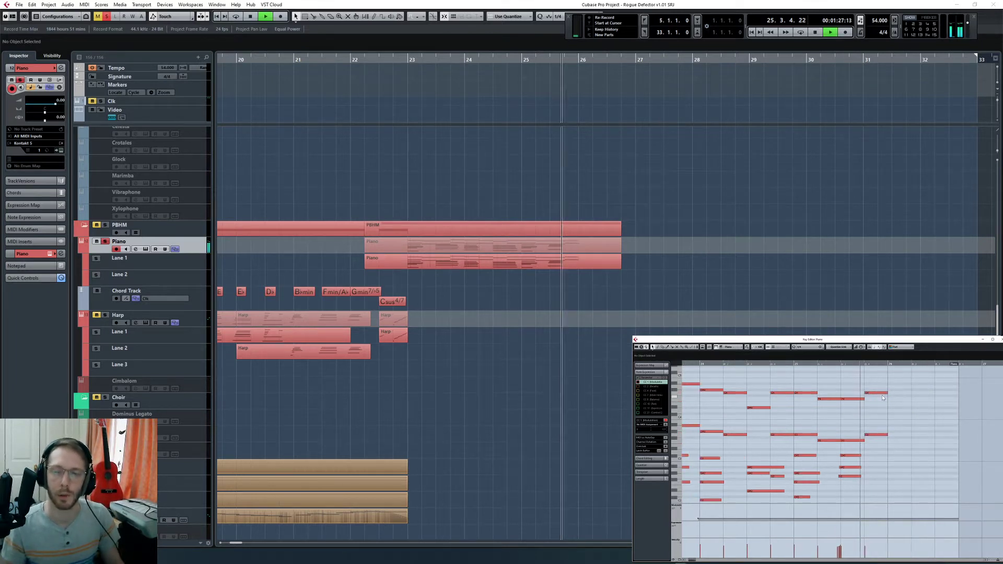
Step: Duplicate the bar 25 beat 4 octave notes onto beat 1 of bar 26 and transpose the copy down
left_click_drag(890, 378, 883, 465)
key("ctrl+d")
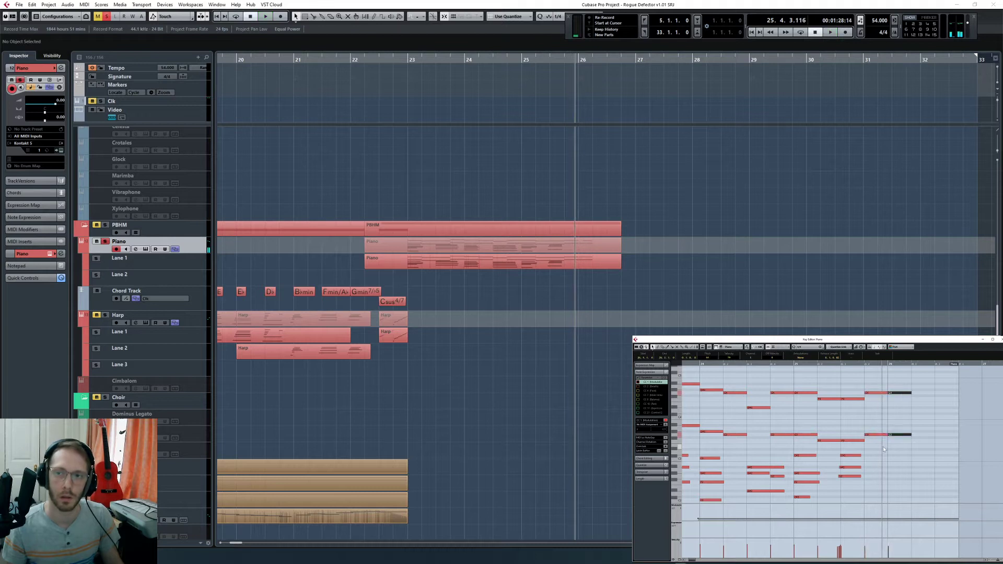
key("Down")
key("Down")
key("Down")
Step: Extend the octave melody onto beats 2 and 3 of bar 26, raising the beat 3 octave above beat 2
left_click_drag(925, 405, 946, 376)
key("ctrl+d")
left_click(943, 381)
Step: Play the piano passage from bar 23 into bar 25 to hear the extended octave melody
scroll(852, 401, "left", 2)
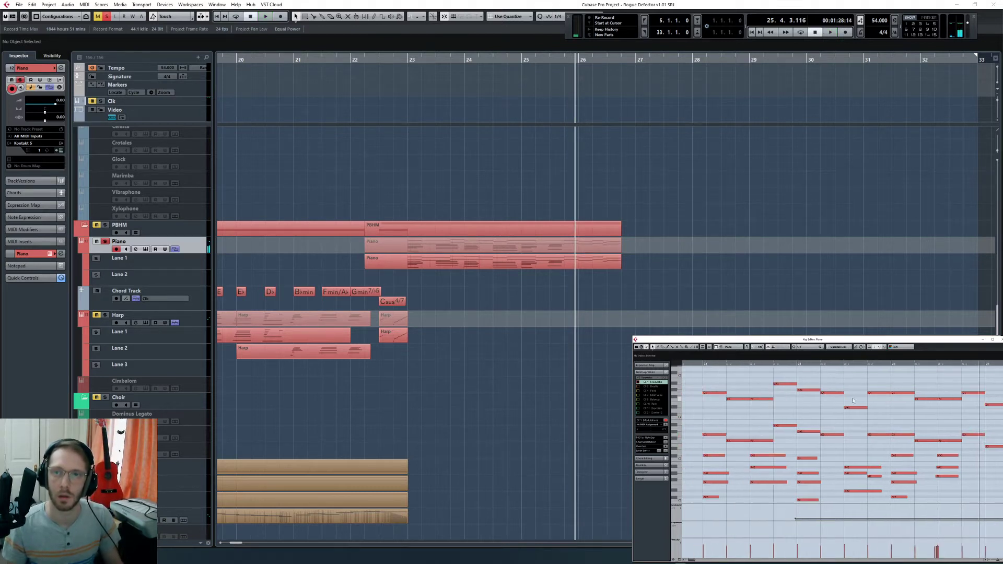
left_click(710, 365)
key("space")
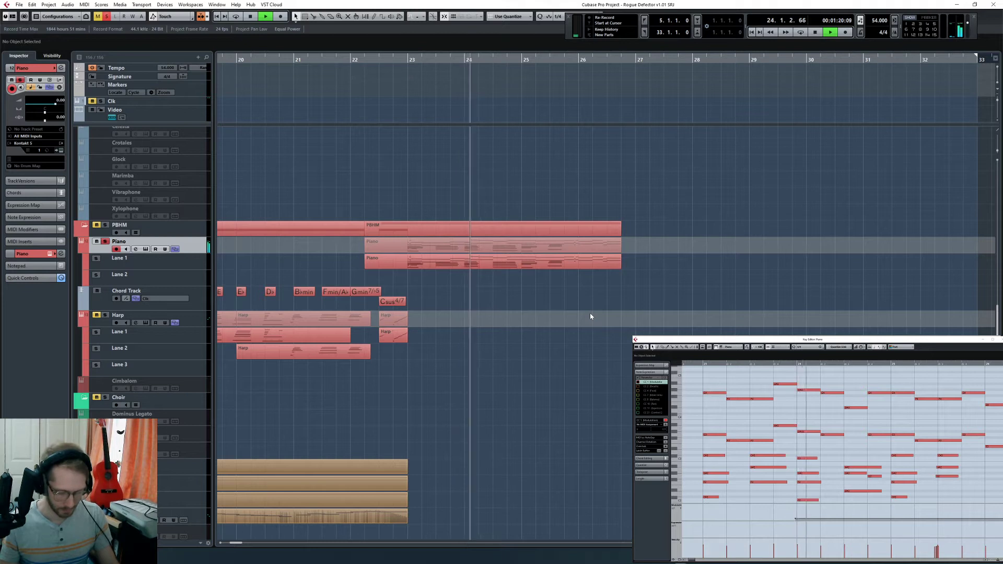
scroll(866, 453, "down", 1)
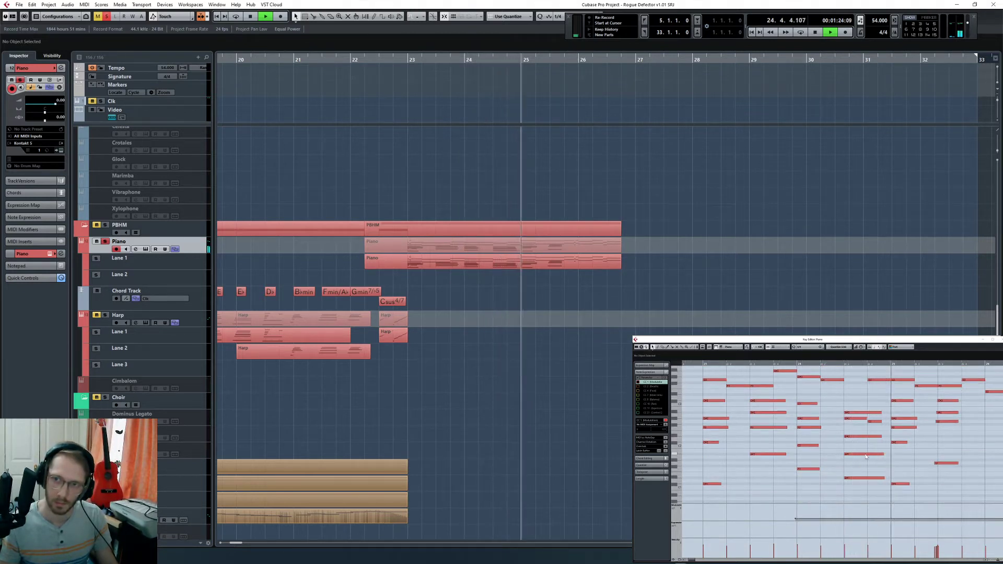
scroll(861, 455, "right", 1)
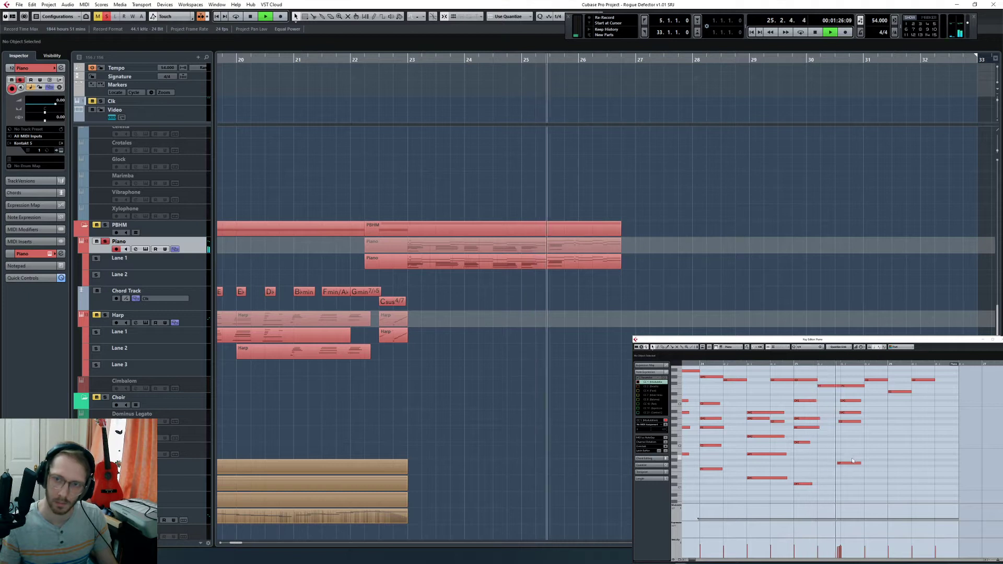
Step: Quantize the accompaniment chord on beat 3 of bar 25 to the grid and stop playback
left_click_drag(831, 485, 849, 395)
key("q")
left_click(883, 435)
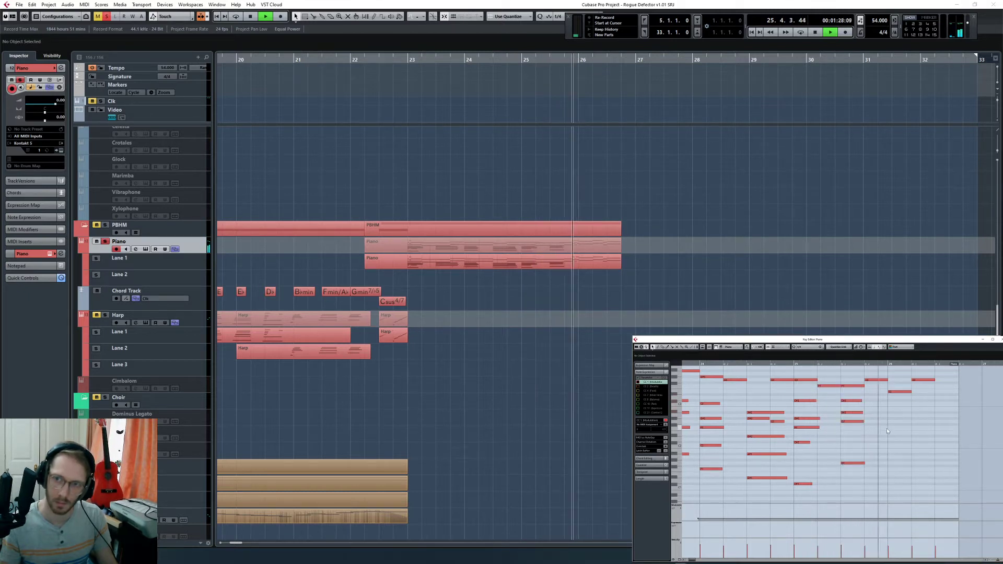
key("space")
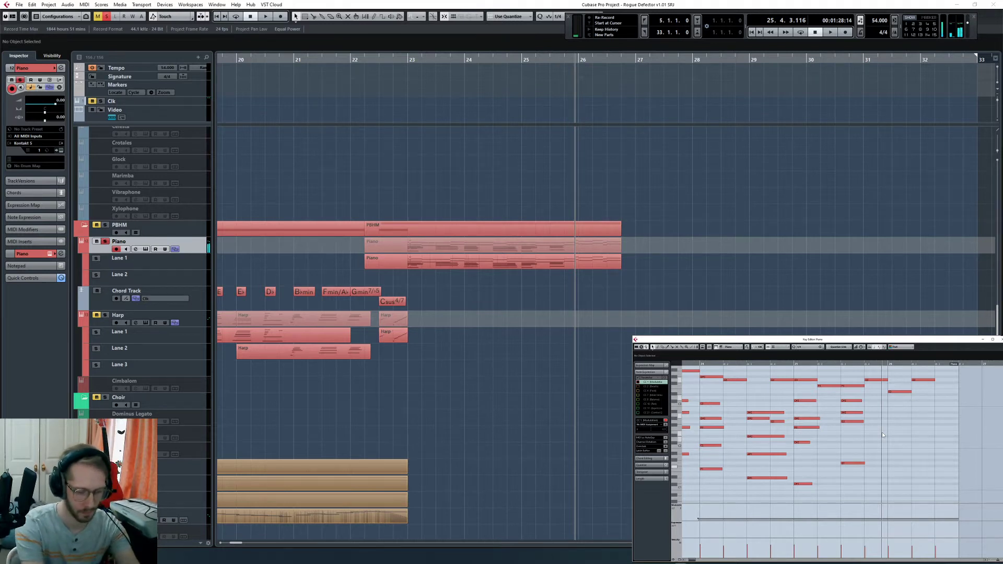
Step: Move the project cursor to bars 19, 23, 27 and 31 to check the four-bar section lengths
scroll(877, 424, "up", 2)
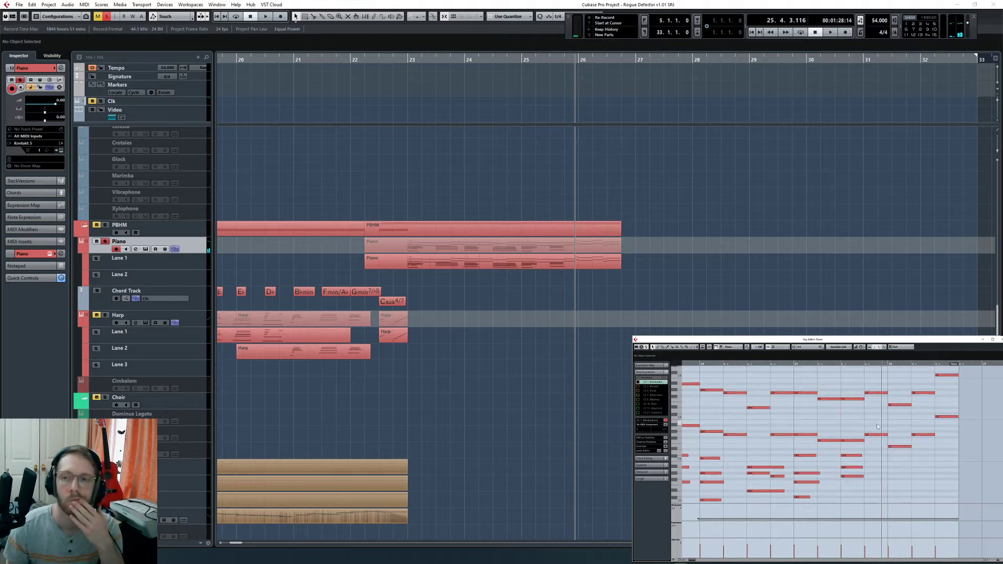
left_click(856, 197)
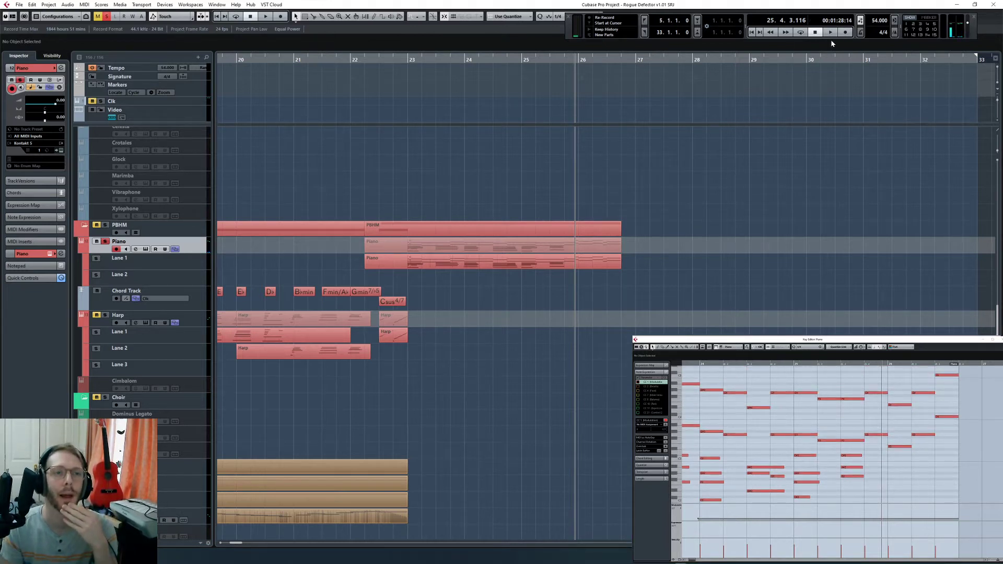
scroll(510, 293, "left", 2)
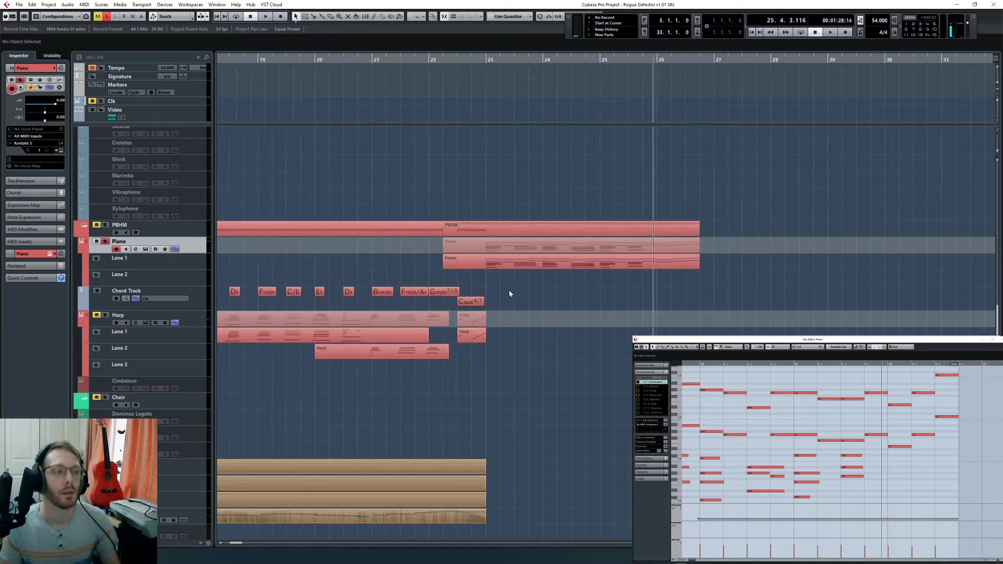
scroll(510, 294, "left", 3)
left_click(417, 87)
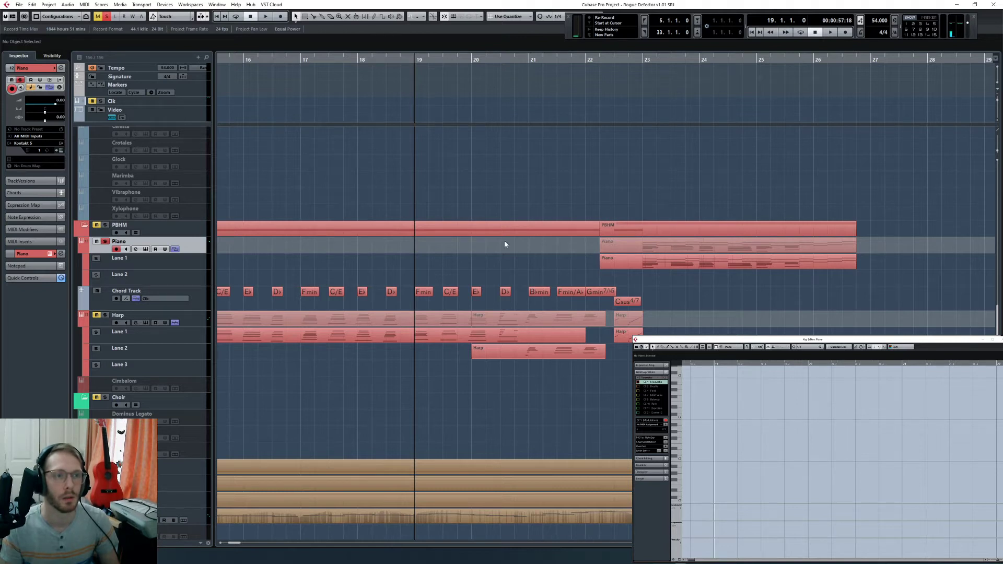
left_click(642, 59)
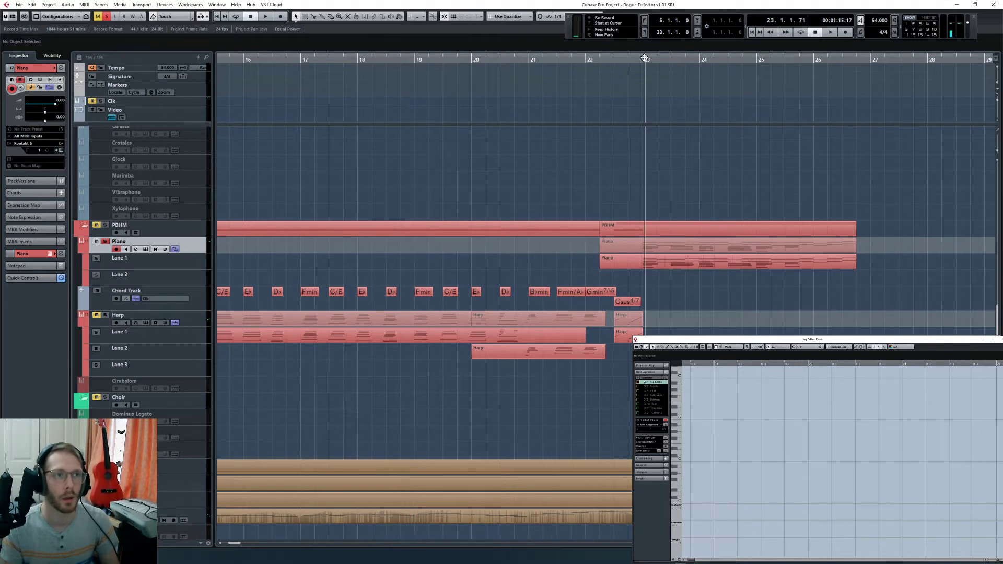
left_click_drag(642, 58, 863, 125)
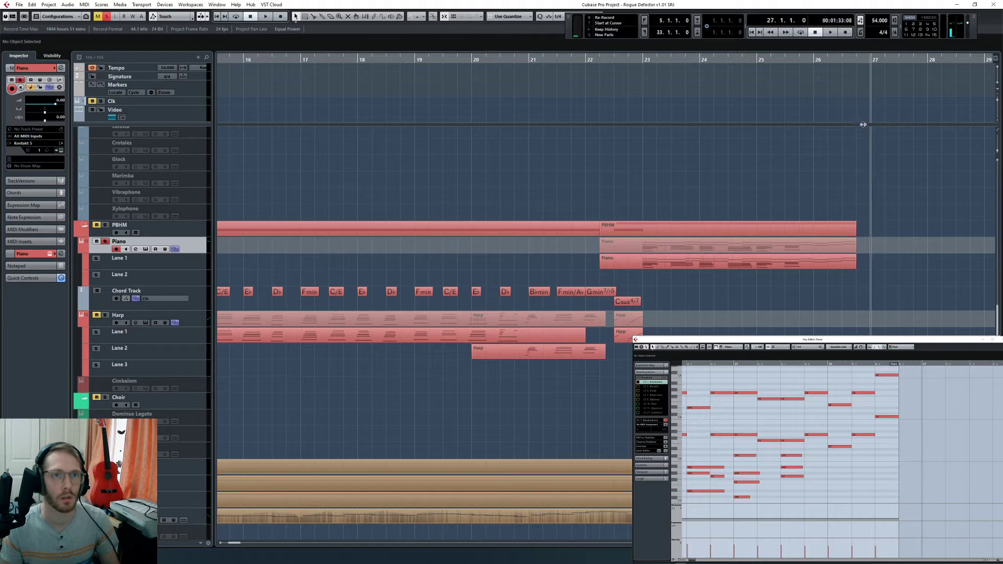
scroll(841, 109, "right", 4)
left_click_drag(806, 60, 863, 61)
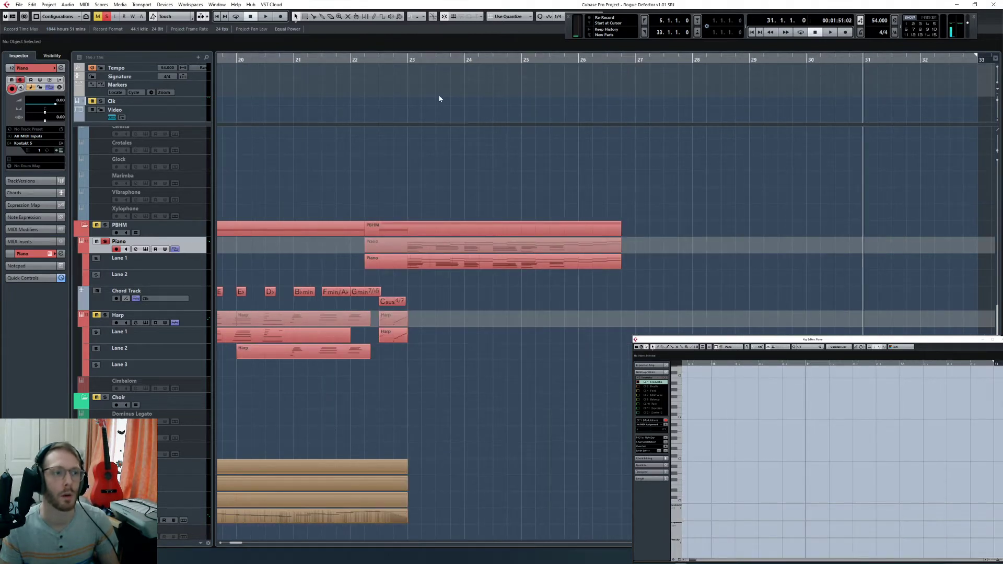
Step: Set the project cursor to bar 23 and open the Piano part to view its notes
left_click(413, 60)
left_click(583, 268)
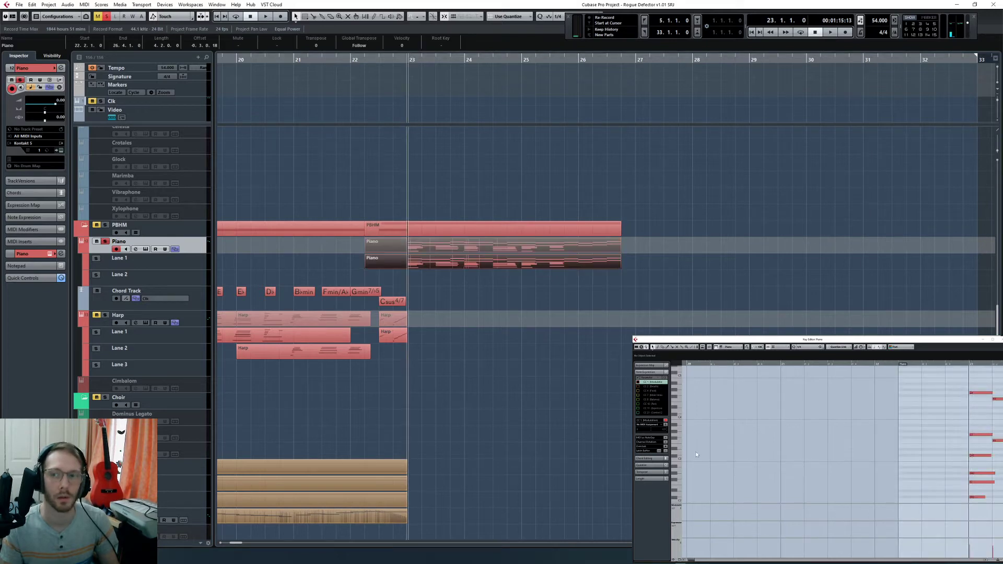
scroll(886, 458, "right", 5)
left_click(517, 395)
key("g")
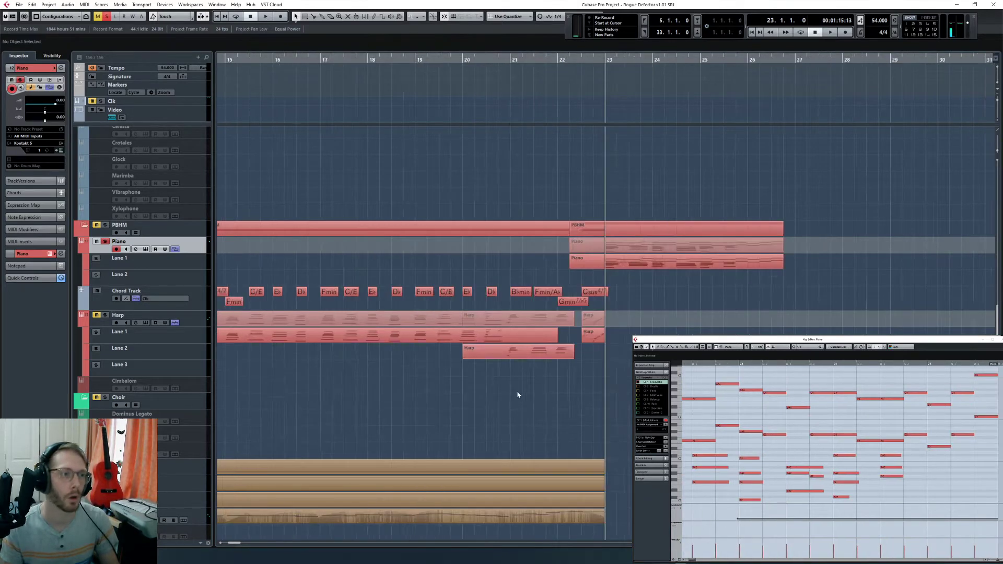
Step: Open the Violas Leg. part on the Alto Flute Leg. track, select its melody notes from bars 19 to 22, and locate the cursor to the selection
key("g")
scroll(455, 353, "down", 5)
scroll(459, 348, "up", 8)
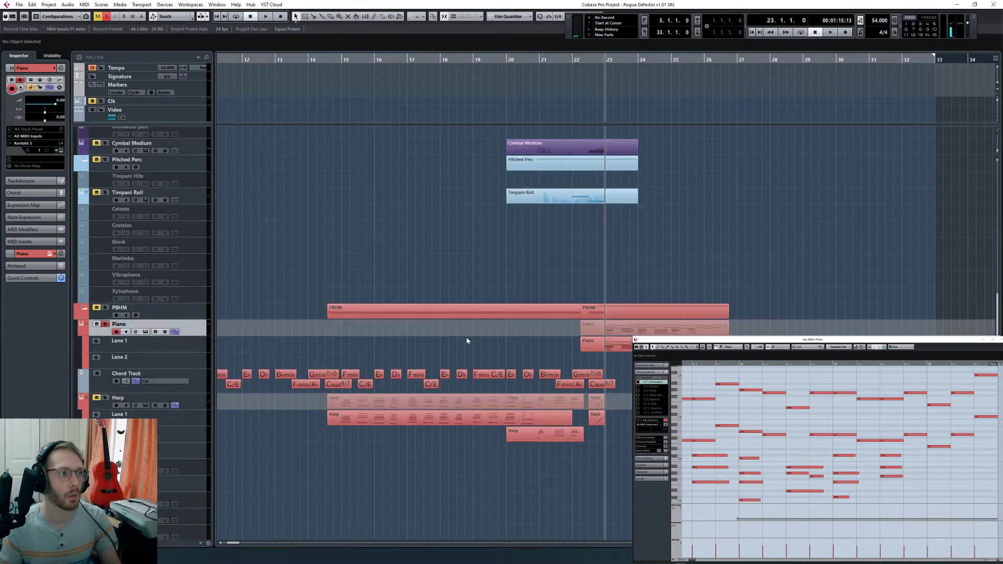
scroll(459, 323, "up", 15)
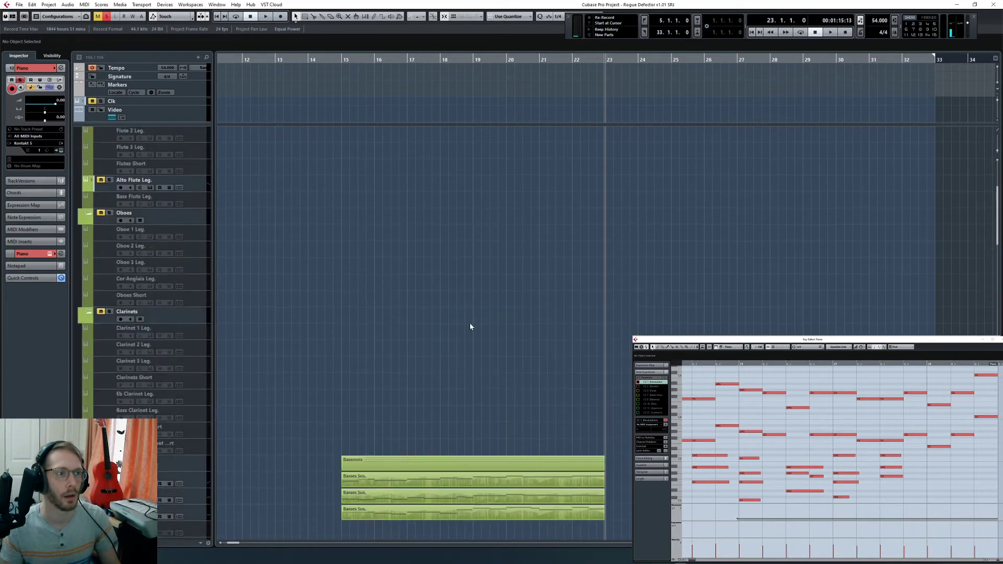
double_click(593, 180)
key("g")
key("g")
key("g")
key("g")
key("g")
key("g")
key("g")
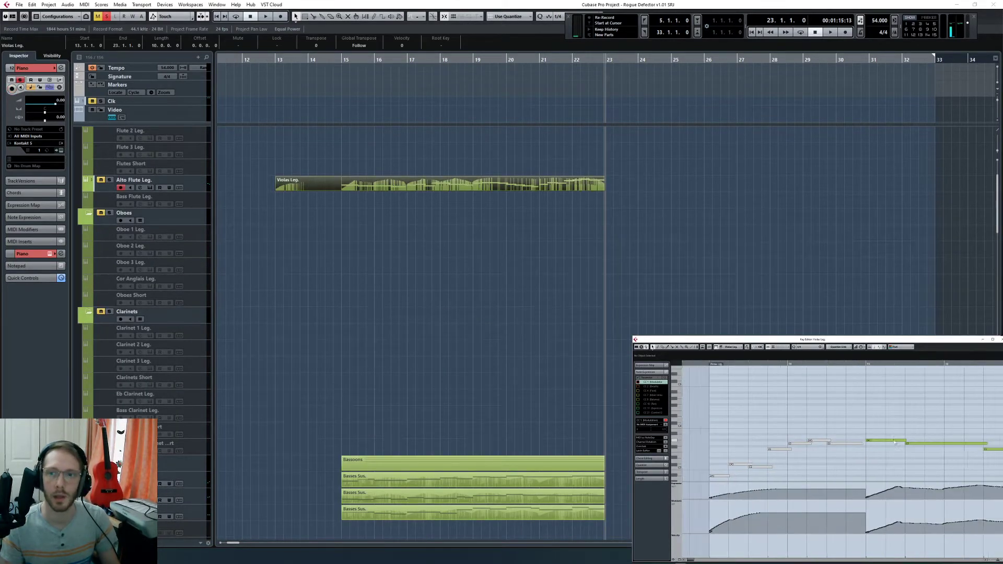
scroll(883, 444, "right", 4)
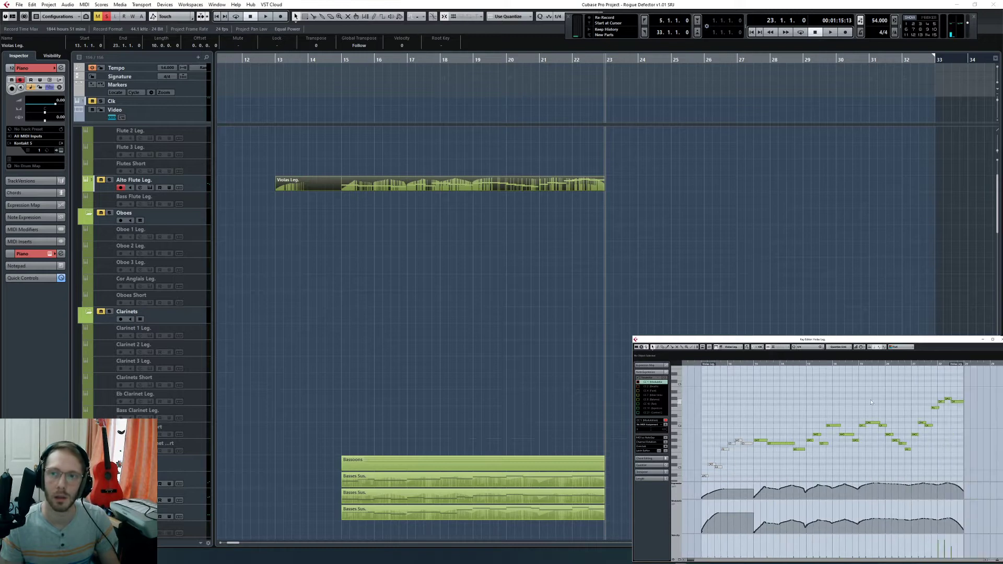
left_click_drag(862, 387, 964, 461)
key("l")
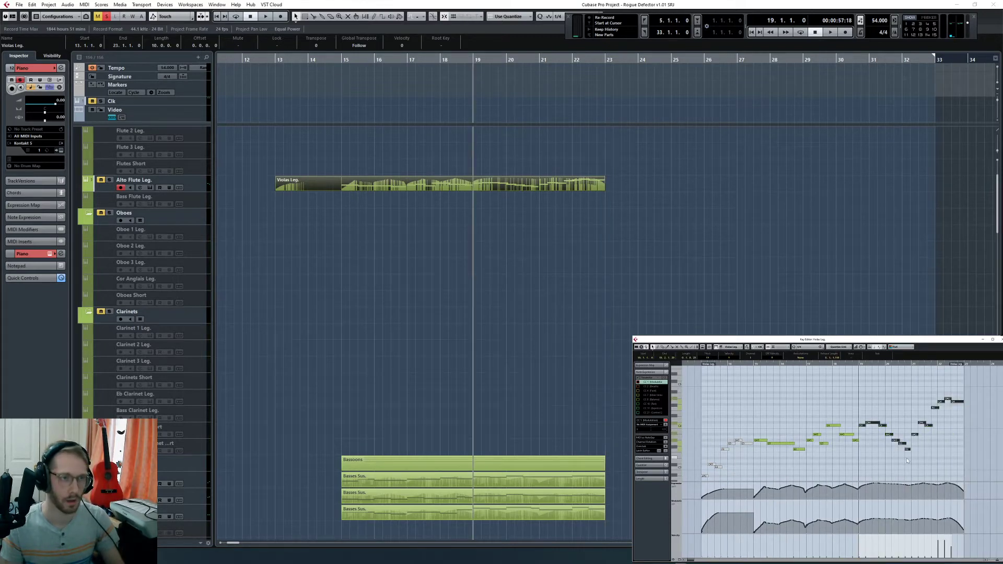
Step: Create a Piano part from bar 26 to bar 32 beat 3, paste the copied viola melody at its start, and play it
left_click(763, 306)
scroll(732, 183, "down", 15)
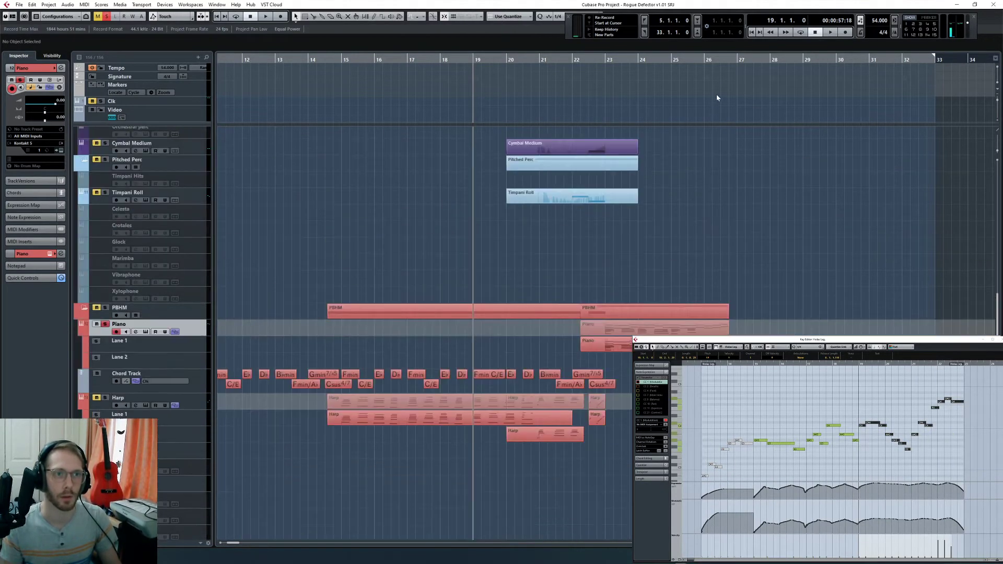
left_click(721, 60)
left_click(736, 59)
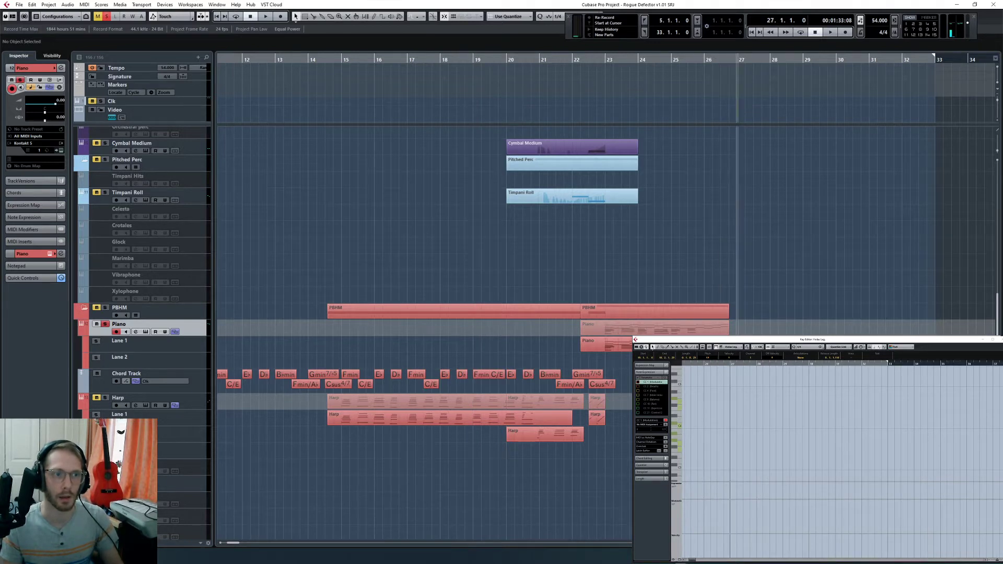
left_click_drag(705, 327, 918, 328, "alt")
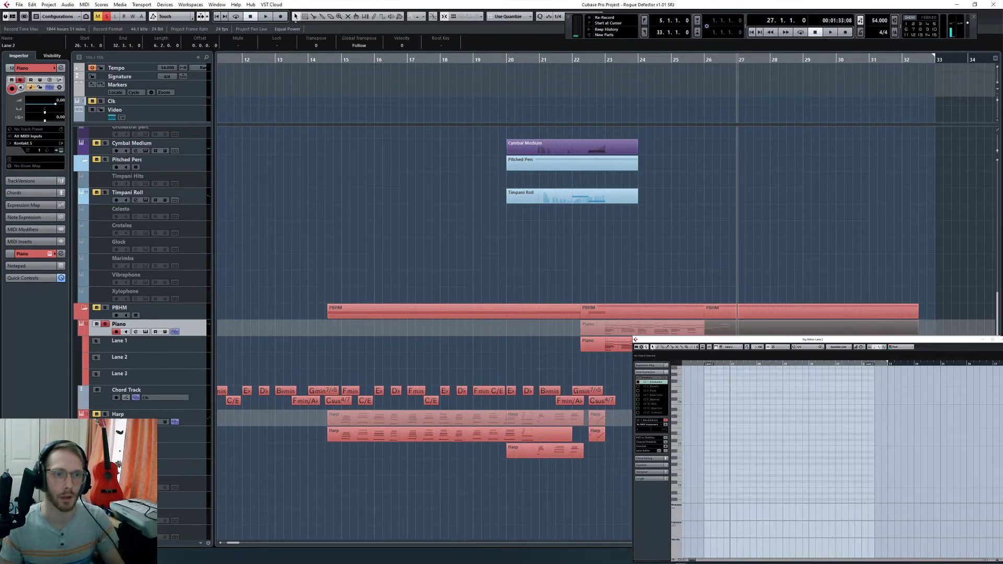
left_click(797, 458)
left_click(704, 364)
key("ctrl+v")
key("space")
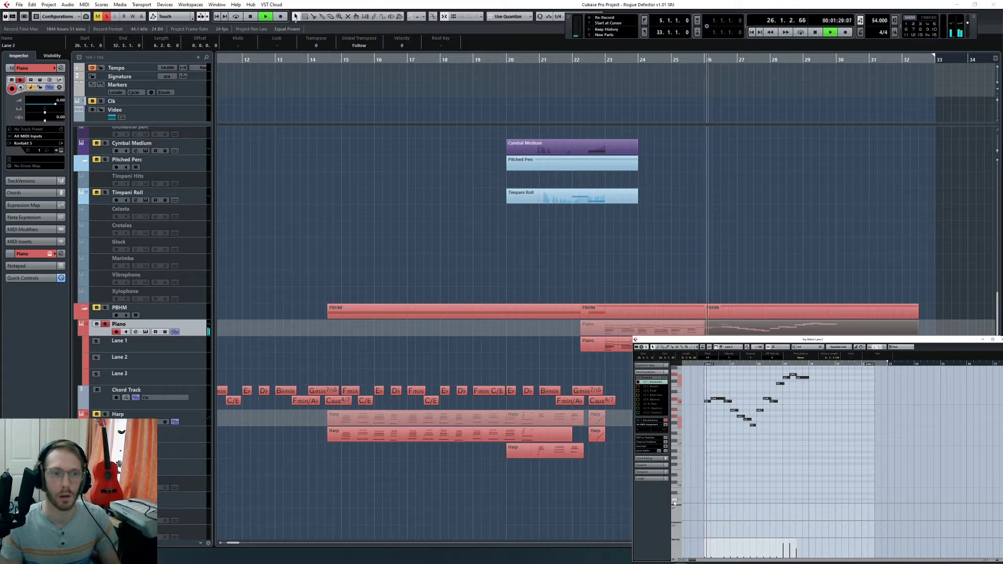
Step: Move the Piano part containing the pasted melody to start at bar 27 and stop playback
left_click_drag(721, 328, 754, 328)
left_click(625, 359)
key("h")
key("h")
key("h")
key("h")
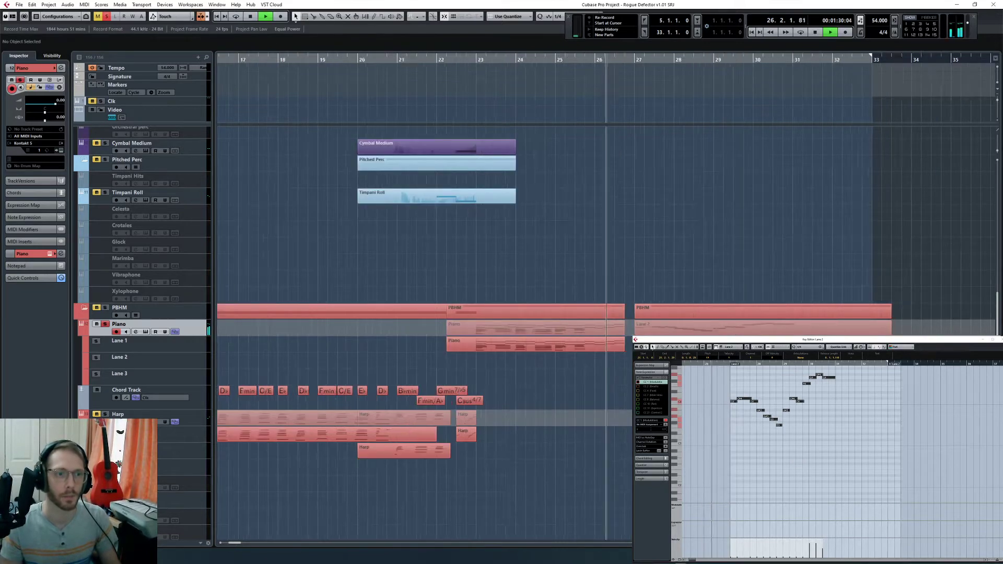
key("space")
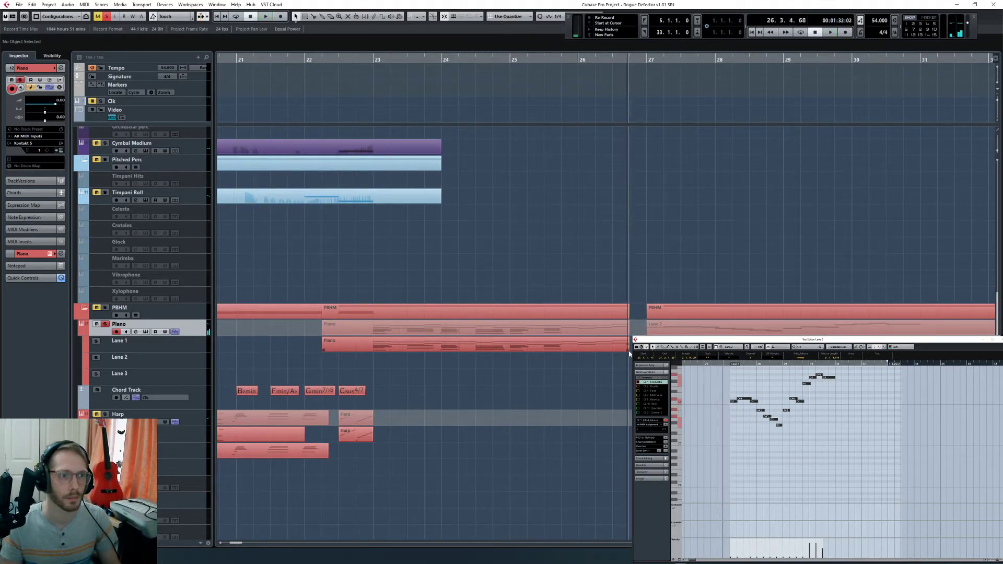
Step: Extend the end of the first Piano part to bar 27 and play from bar 23
left_click(624, 345)
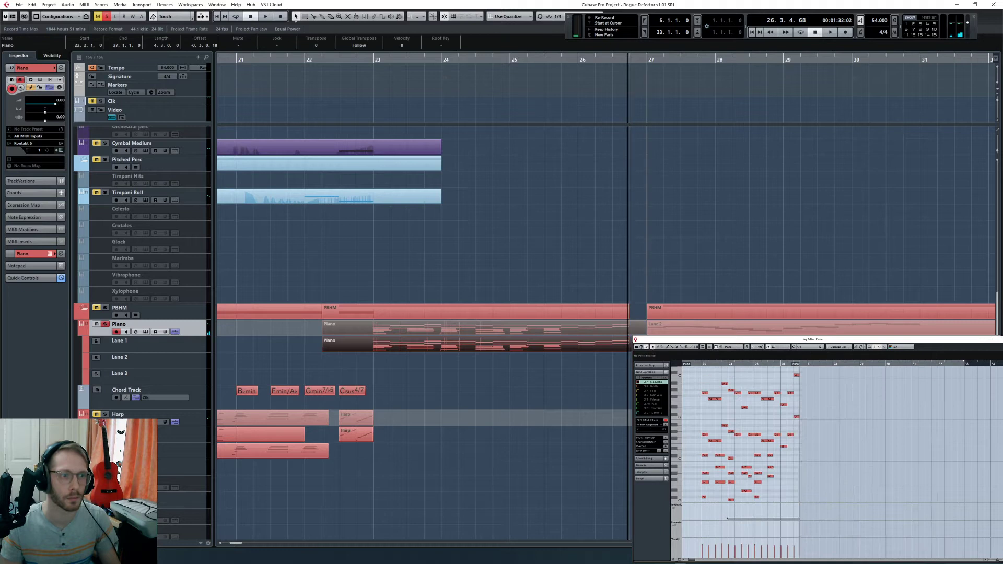
left_click(375, 59)
key("space")
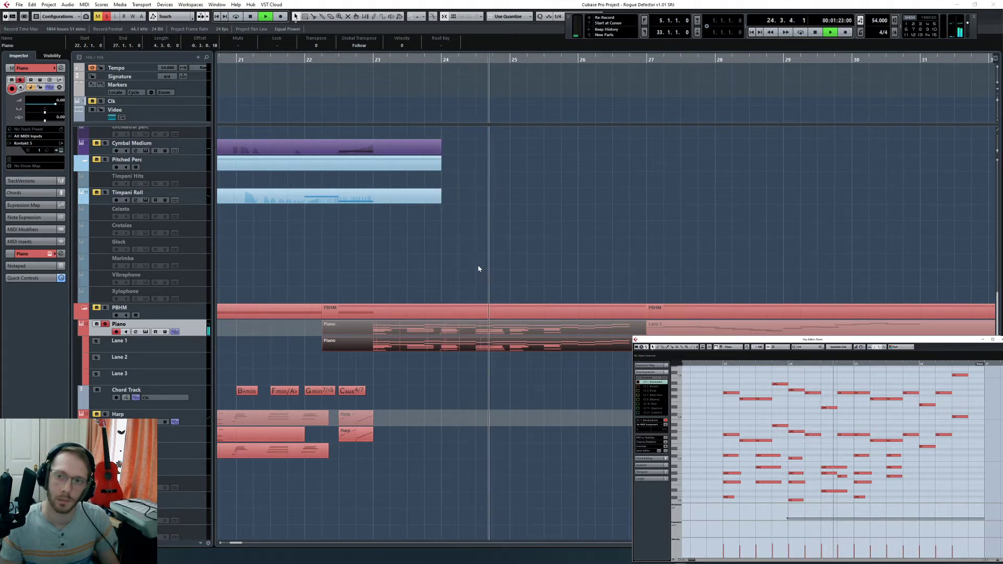
Step: Lengthen the accompaniment chords at the start of bar 24 and in bar 25, and stop playback
scroll(805, 419, "down", 3)
left_click_drag(786, 397, 807, 473)
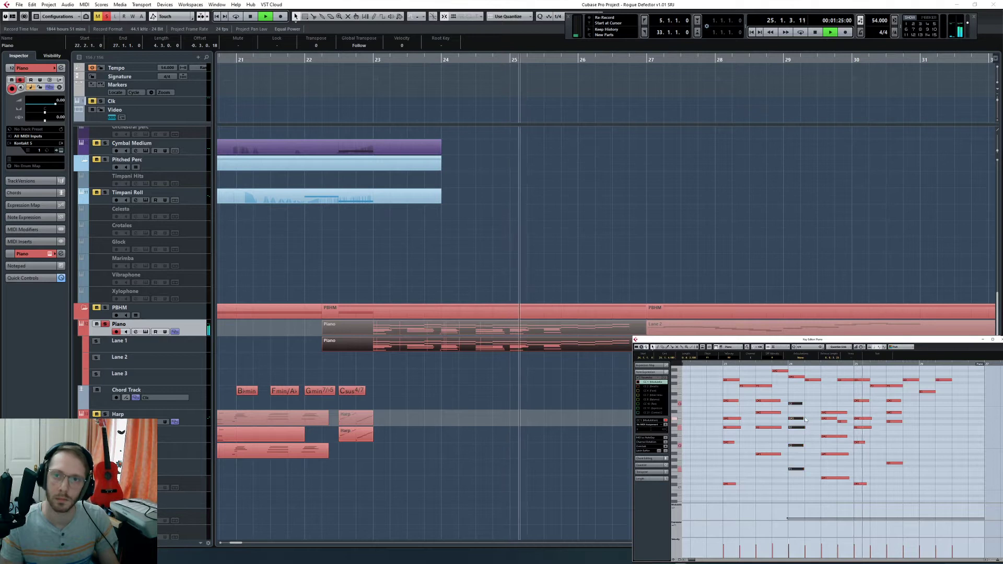
left_click_drag(804, 419, 815, 419)
left_click_drag(863, 394, 913, 466)
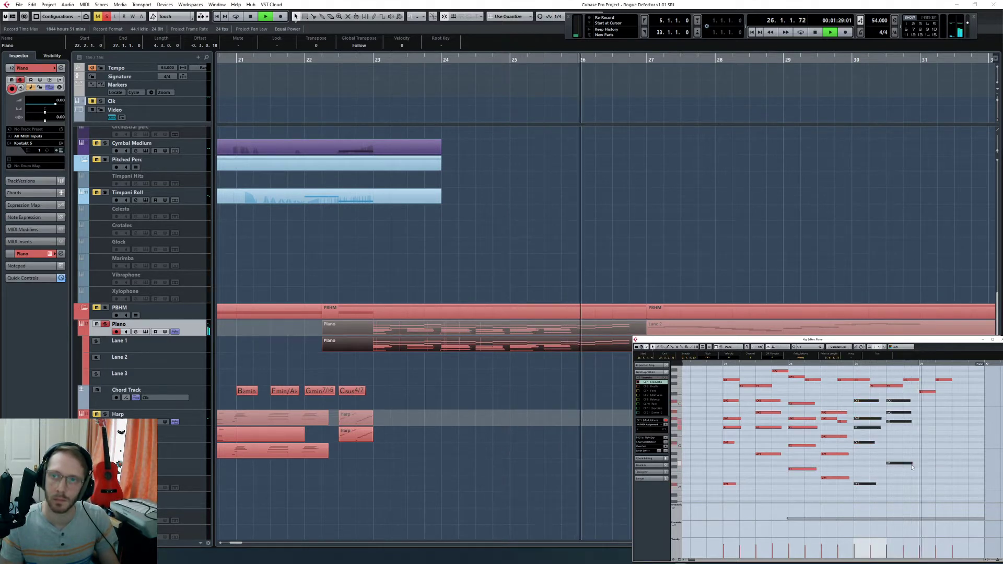
left_click(912, 467)
left_click(882, 364)
key("space")
Step: Delete the octave melody notes in bar 26 and return the cursor to bar 25
scroll(931, 399, "up", 3)
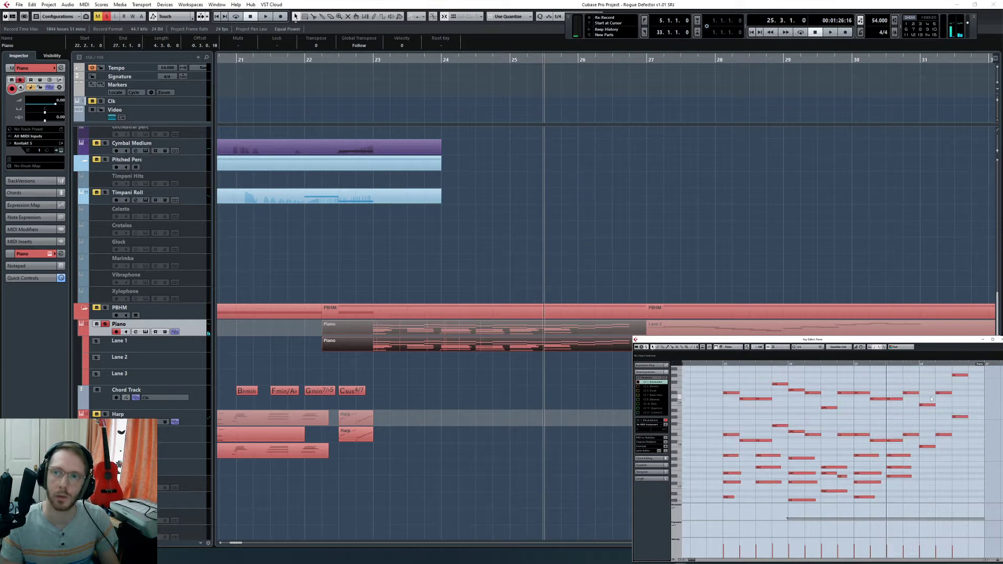
scroll(931, 399, "up", 1)
scroll(867, 372, "up", 1)
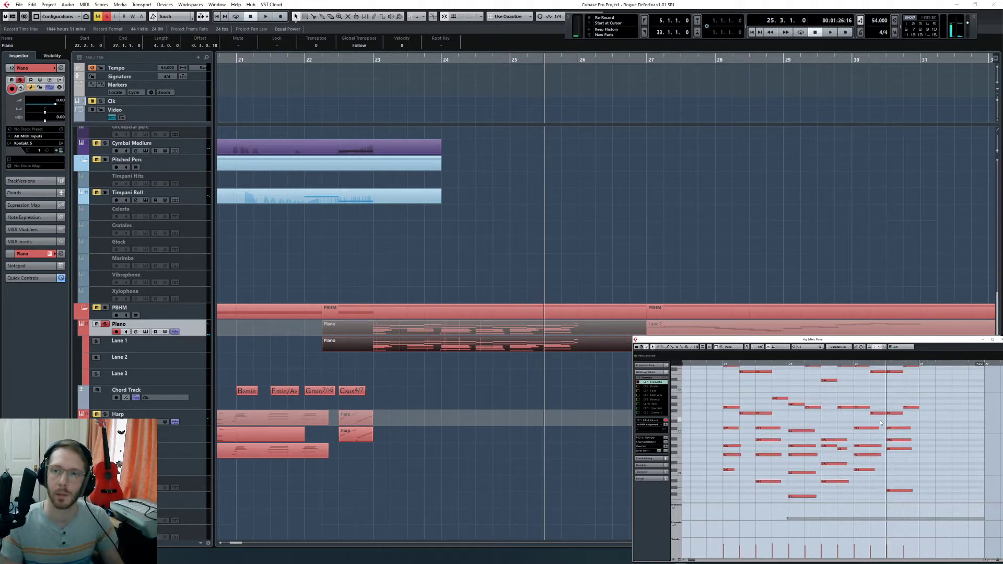
left_click(856, 364)
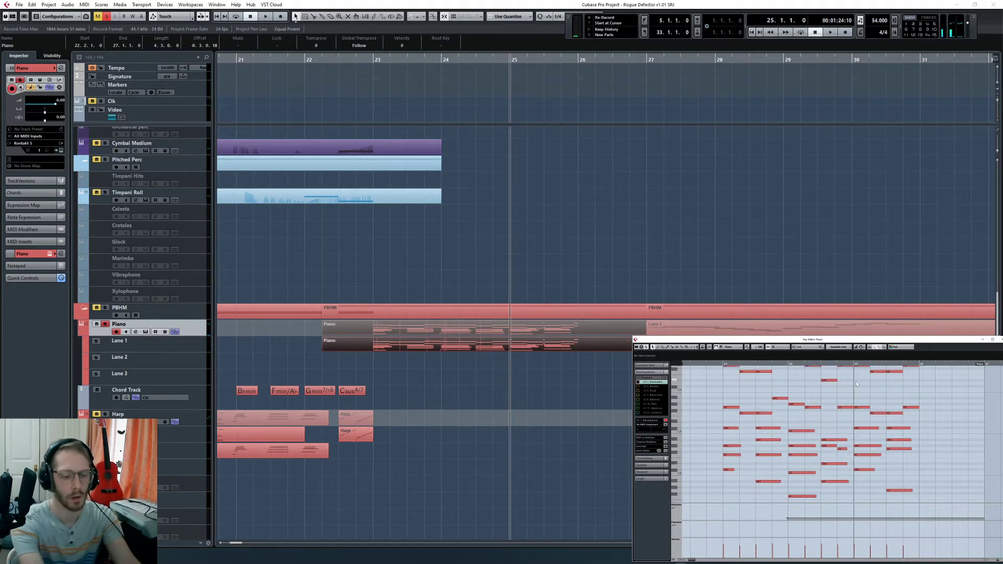
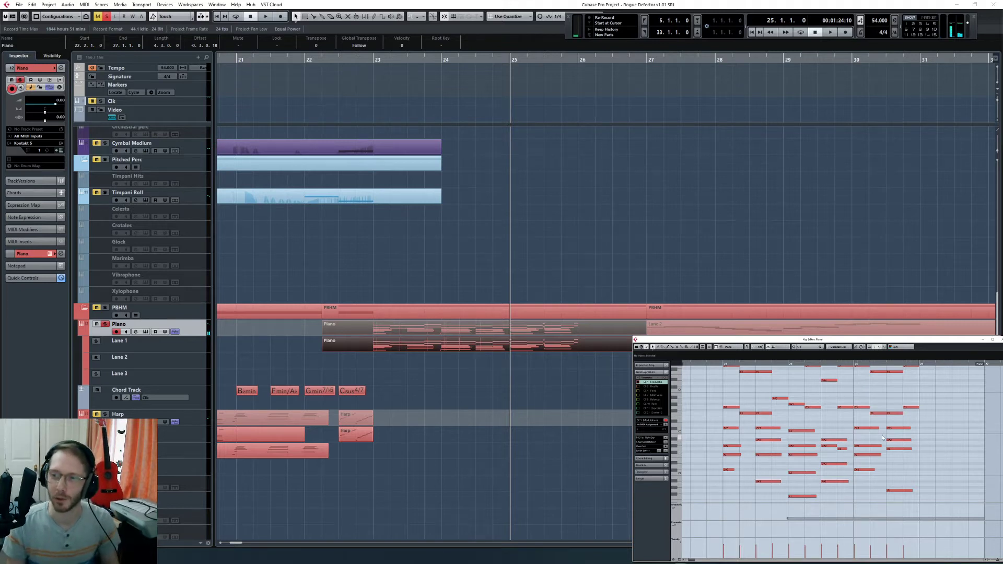
Step: Play bar 25 of the piano passage up to bar 26 to hear the lead-in
scroll(867, 433, "right", 3)
scroll(818, 420, "up", 2)
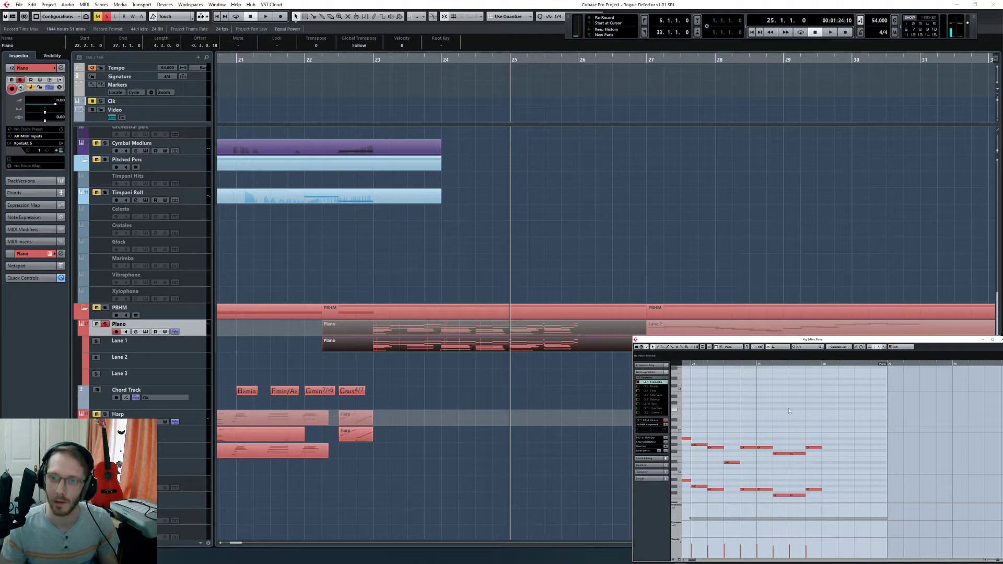
scroll(805, 419, "down", 2)
key("space")
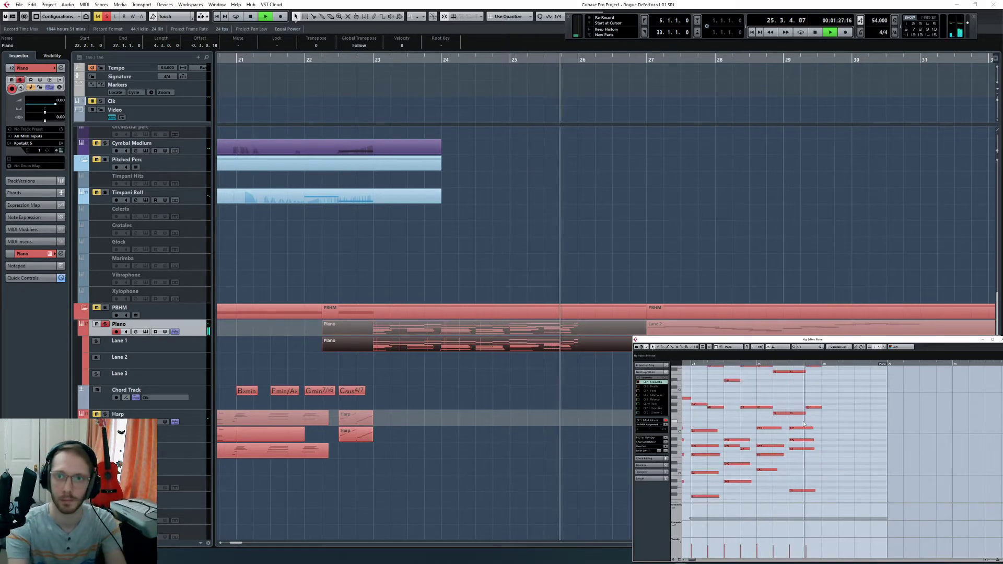
key("space")
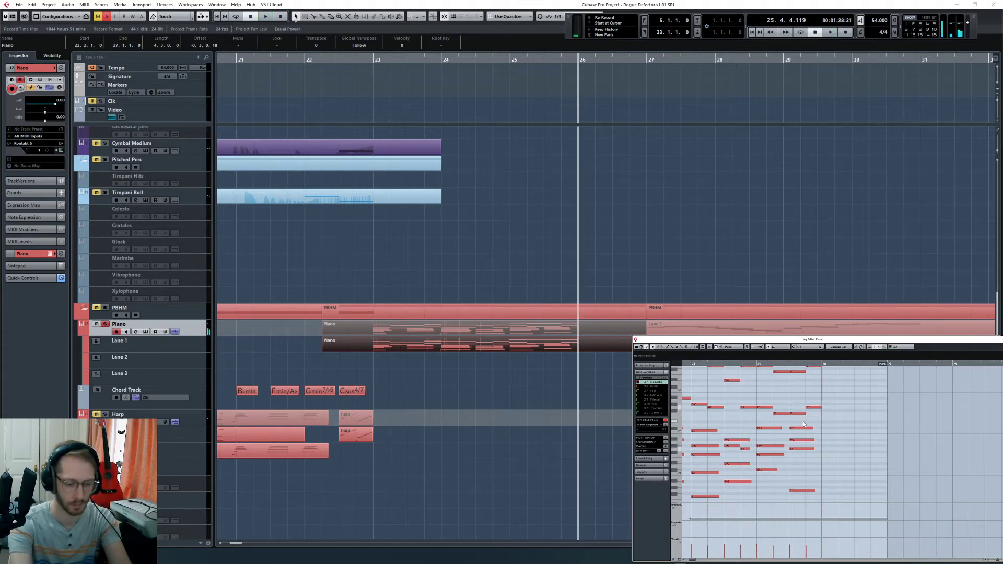
Step: Play from bar 26, insert the performed octave melody into the Piano part with Retrospective Record, and stop playback
key("space")
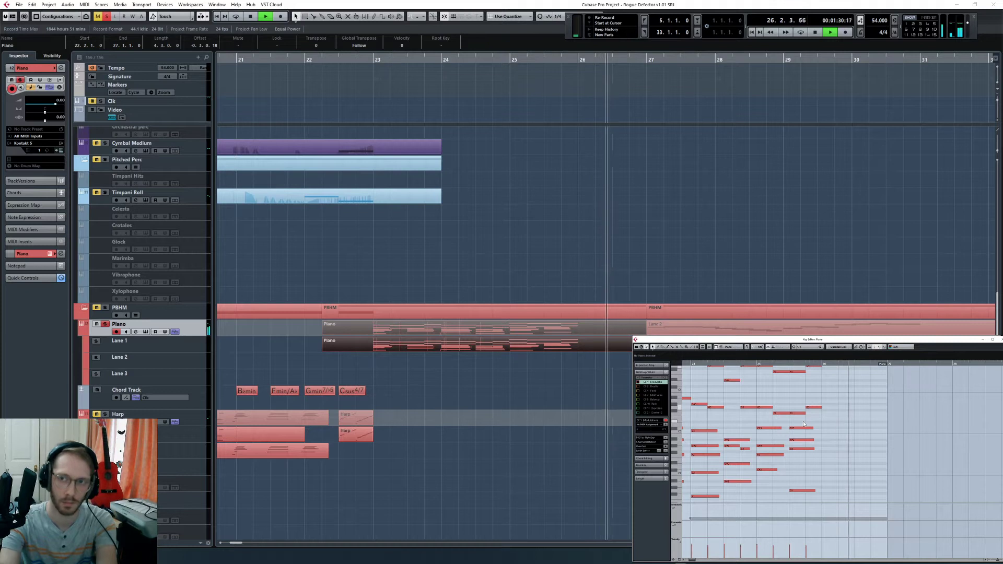
scroll(804, 424, "up", 3)
key("shift+KP_Multiply")
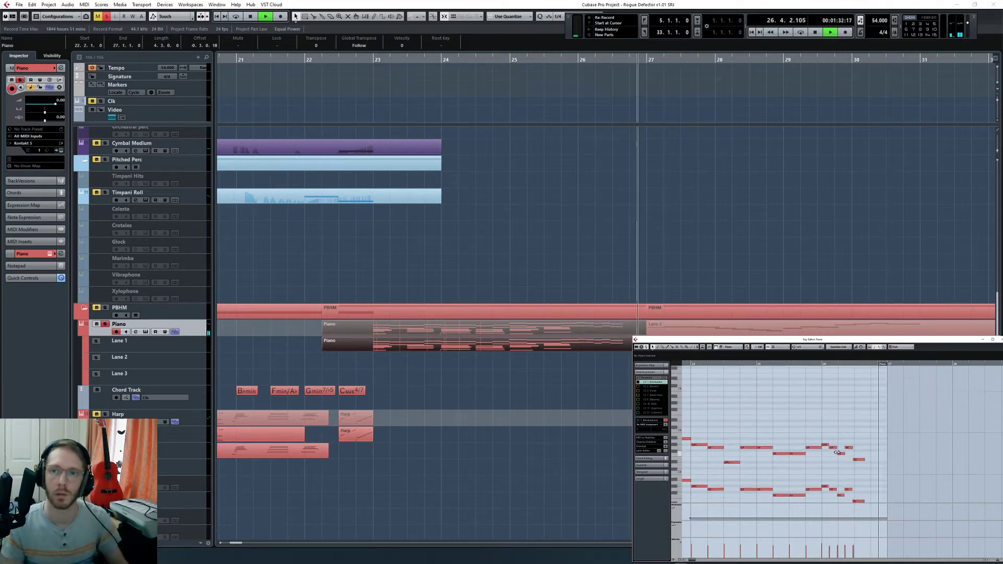
key("space")
Step: Choose the quantize value, quantize the new octave notes in bar 26, and return the cursor to bar 26
scroll(804, 424, "down", 1)
left_click_drag(869, 470, 822, 360)
left_click(807, 347)
left_click(805, 364)
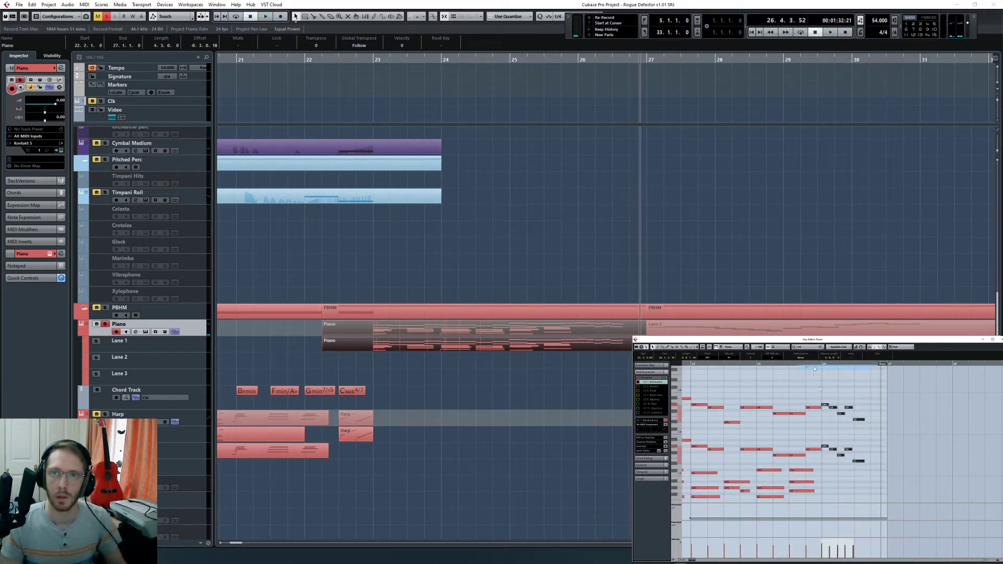
key("q")
left_click(822, 365)
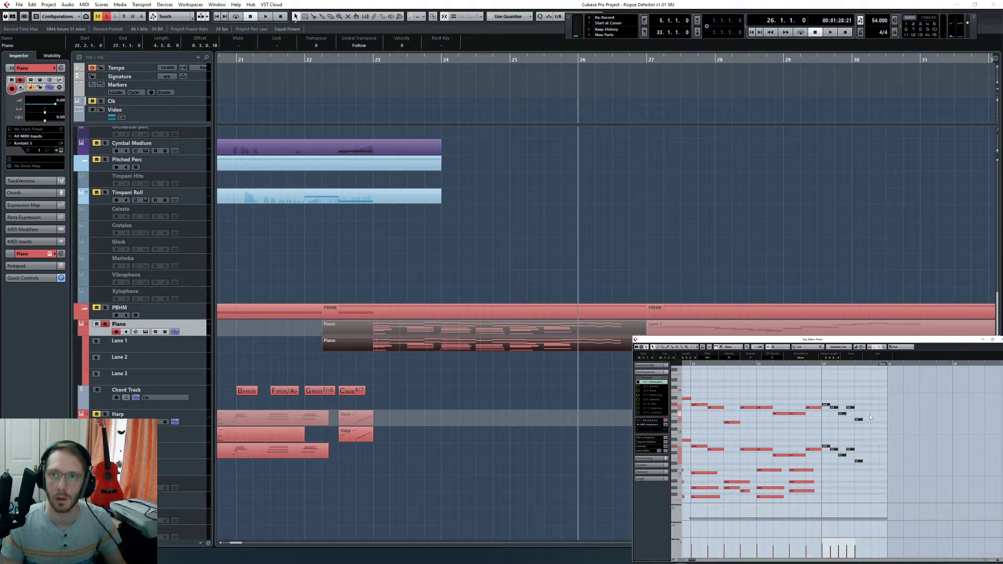
left_click(875, 476)
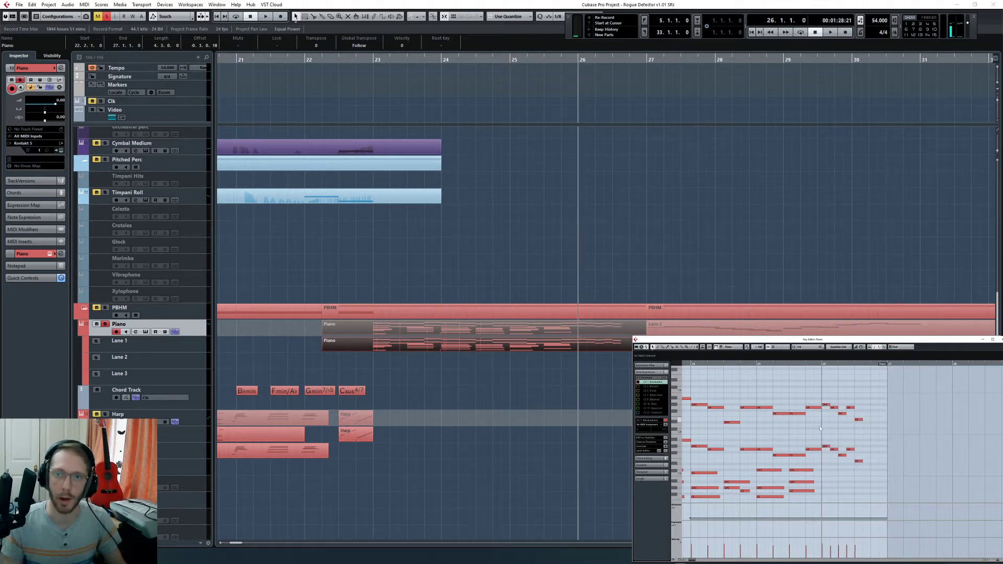
Step: Join the pasted melody part at bar 27 to the preceding Piano part and audition from bar 26
left_click(679, 328)
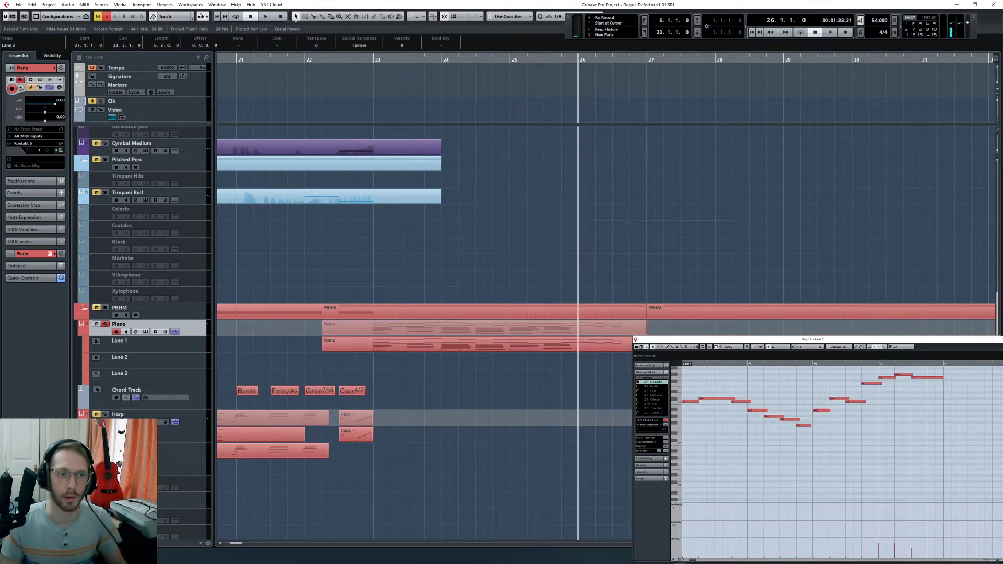
key("space")
left_click(324, 346)
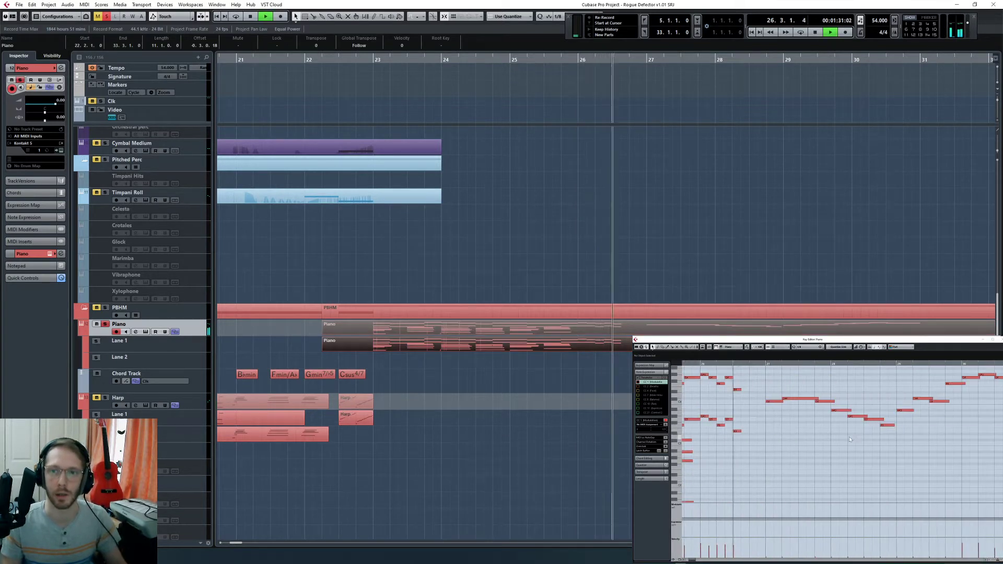
key("space")
Step: Duplicate the pasted melody notes from bar 27 onward one octave higher and play from bar 27
left_click_drag(762, 382, 998, 491)
key("g")
key("g")
scroll(822, 445, "right", 2)
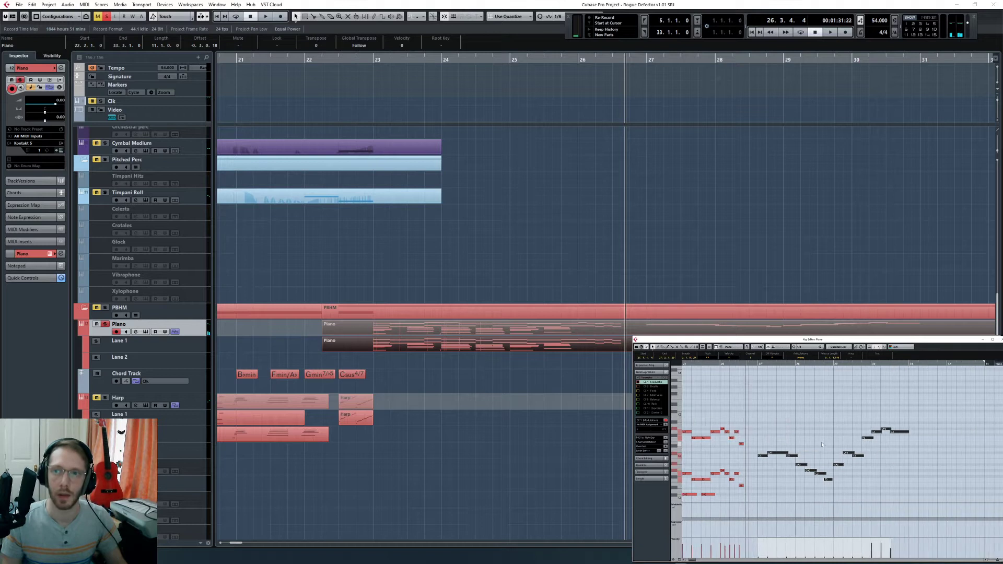
key("ctrl+c")
key("l")
key("ctrl+v")
key("shift+Up")
key("space")
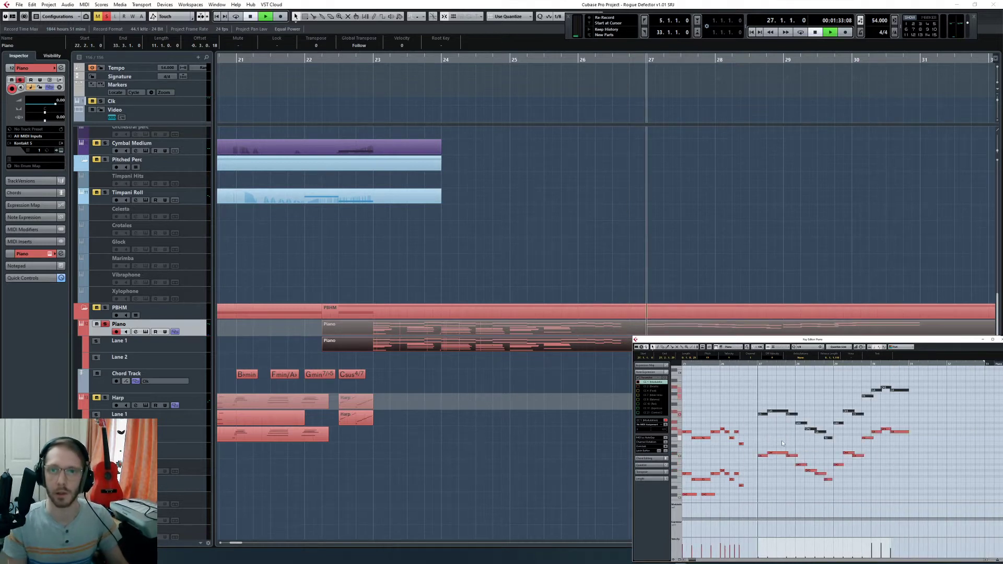
Step: Stop playback and even out the velocities of the octave melody notes from bar 27 onward
left_click(767, 436)
key("space")
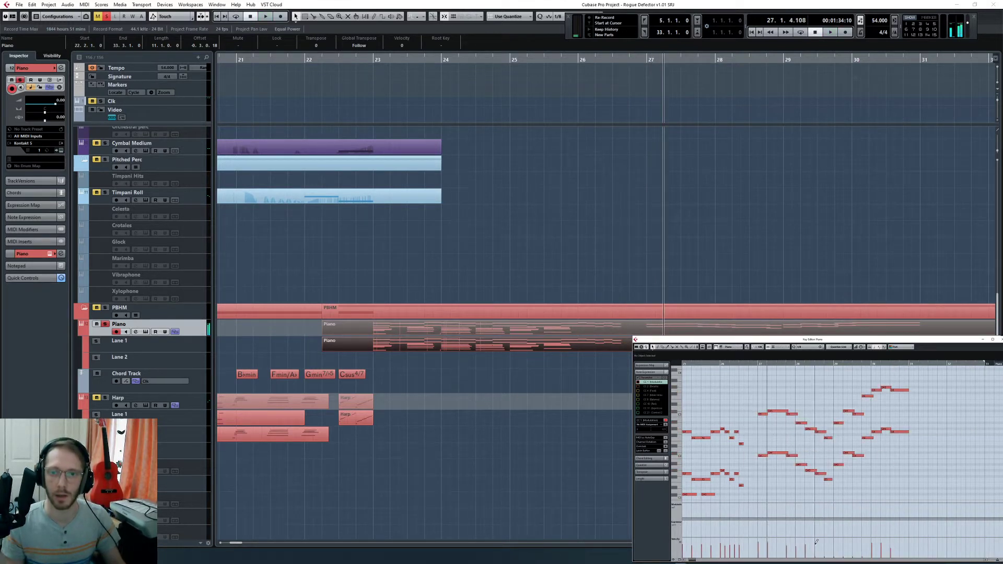
left_click(759, 545)
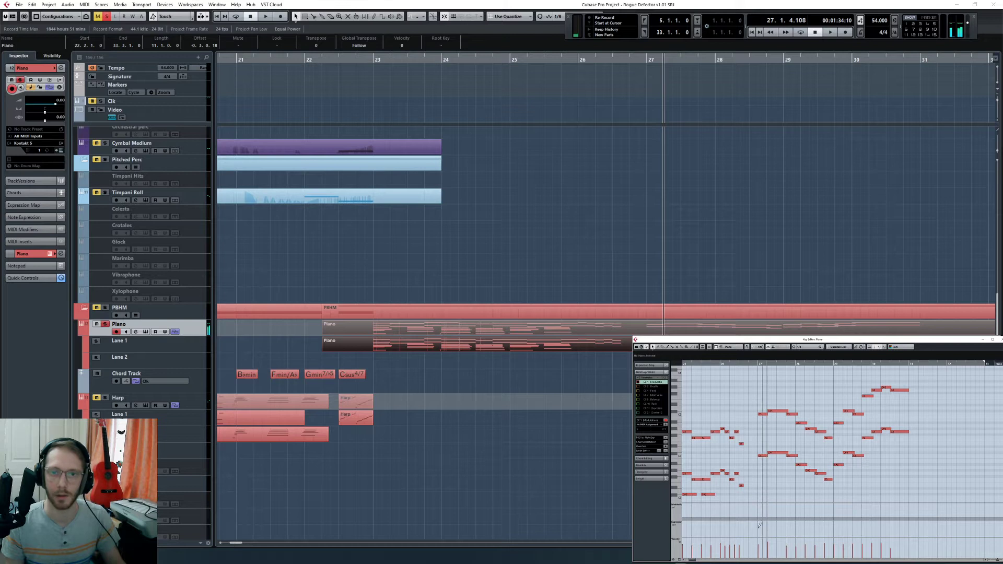
Step: Audition the octave melody from bar 26 and return the cursor to the start of bar 26
left_click(721, 363)
key("space")
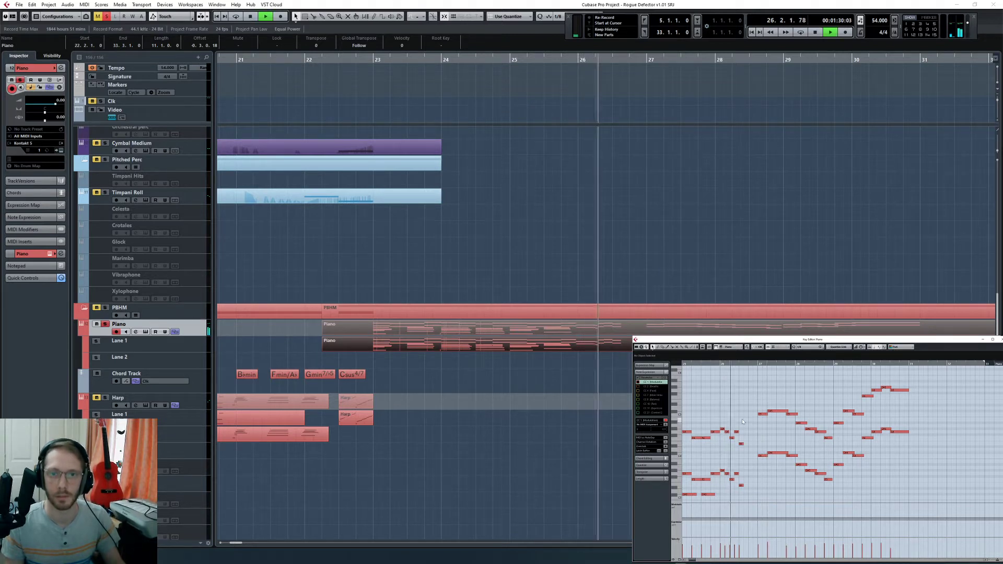
key("space")
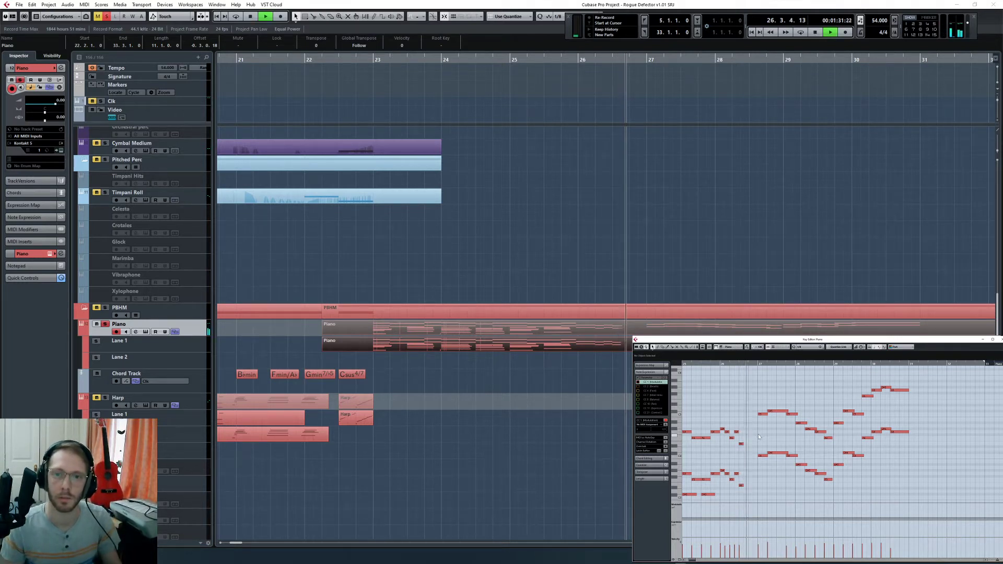
left_click(718, 366)
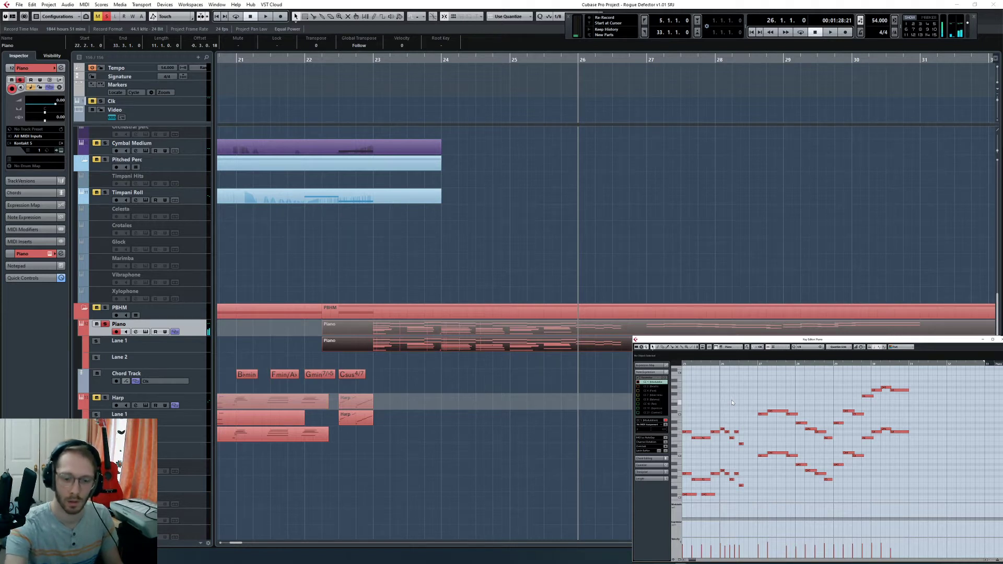
Step: Duplicate the last octave note pair in bar 26 and shape the copies into a short run leading up to bar 27
key("h")
key("h")
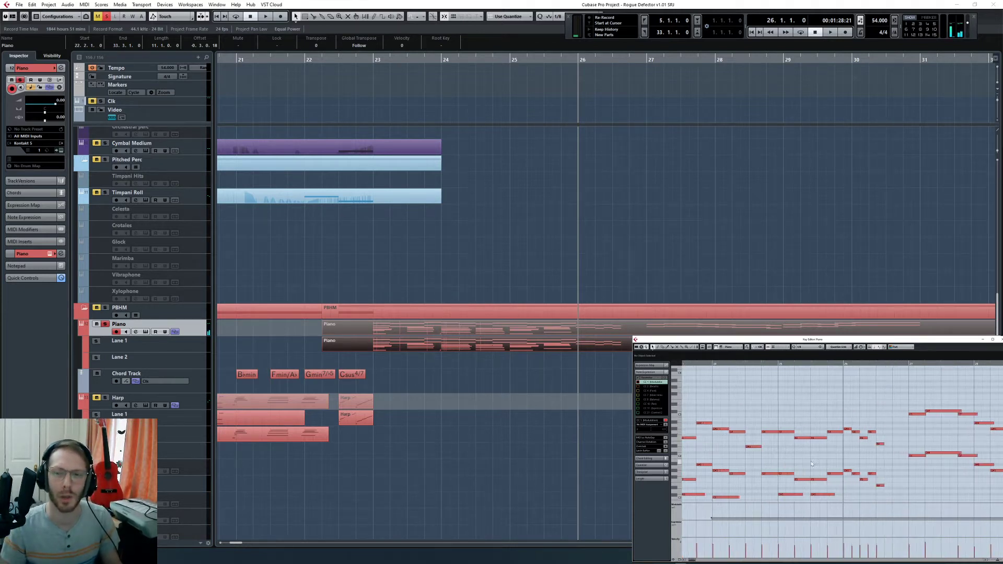
scroll(750, 425, "right", 2)
left_click_drag(784, 429, 782, 497)
key("ctrl+d")
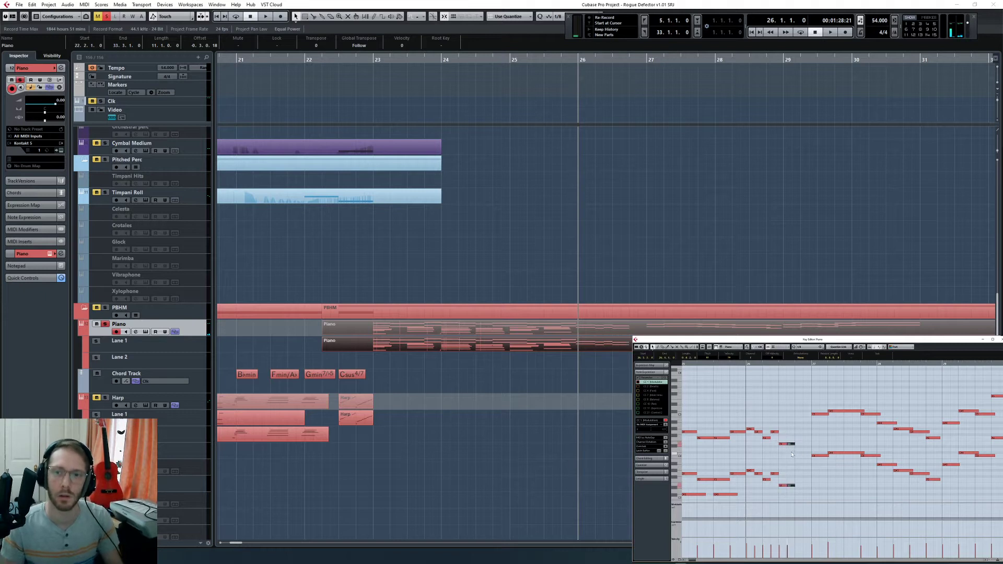
left_click_drag(791, 444, 806, 427)
left_click(806, 426)
Step: Play the extended Piano run and melody from bar 26 and stop playback in bar 29
key("space")
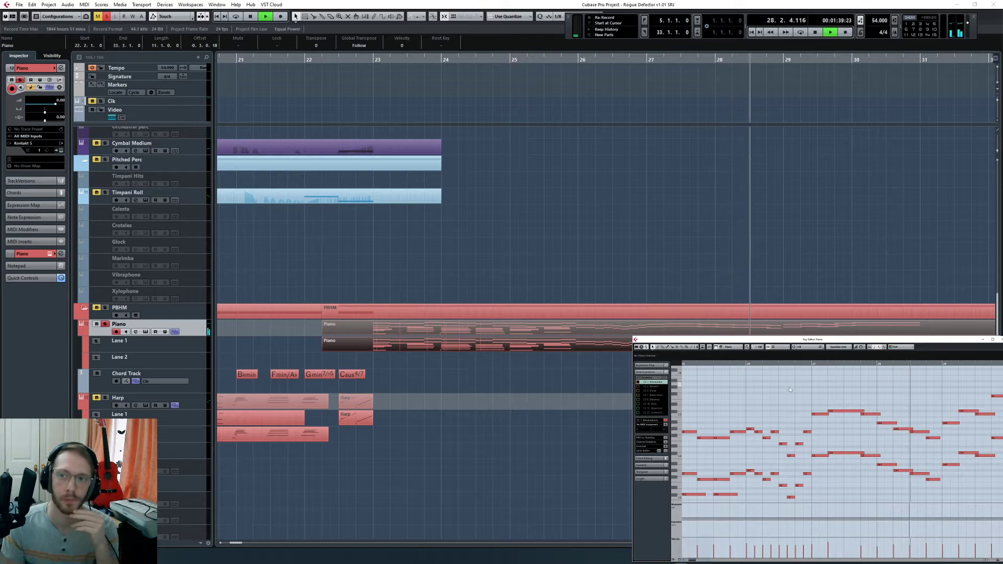
left_click(844, 261)
key("g")
key("g")
key("g")
key("g")
key("g")
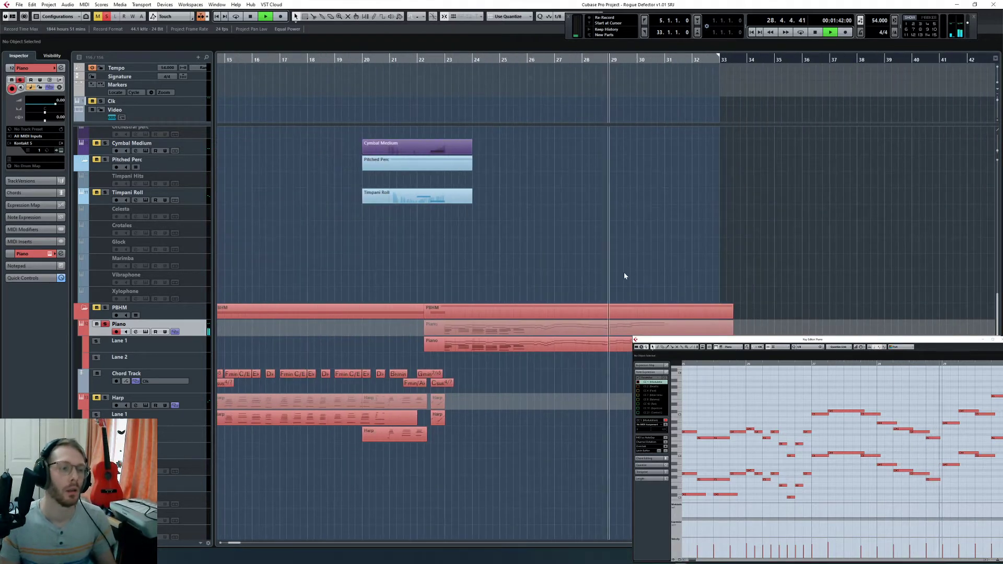
scroll(496, 380, "up", 4)
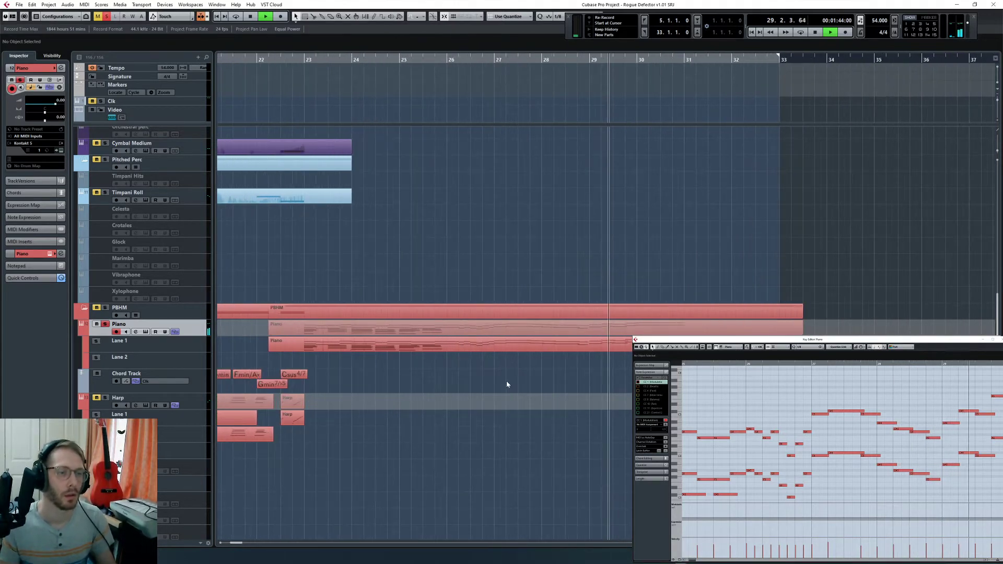
key("space")
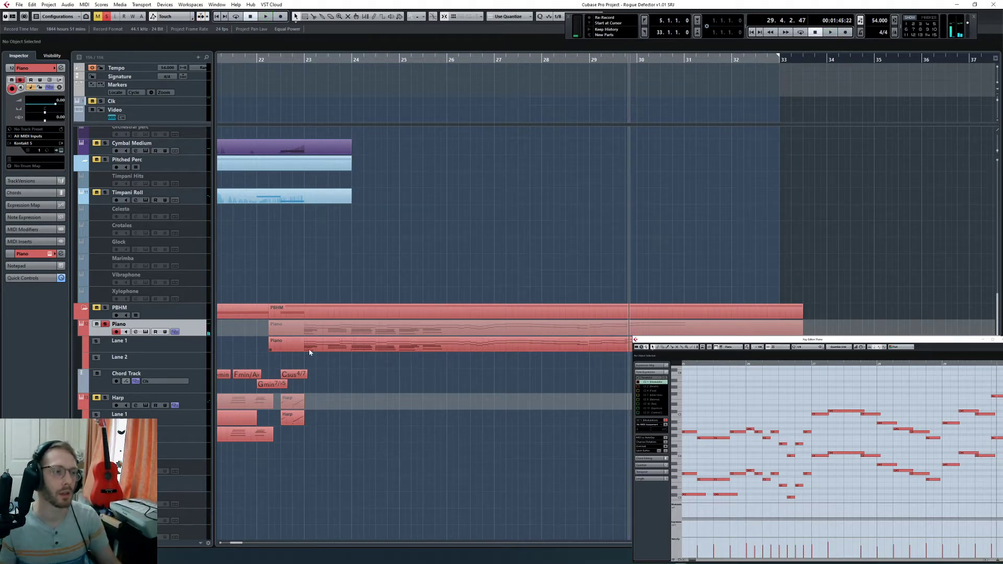
Step: Examine the Piano notes from bar 23 onward and the chord progression on the Chord Track
left_click(305, 59)
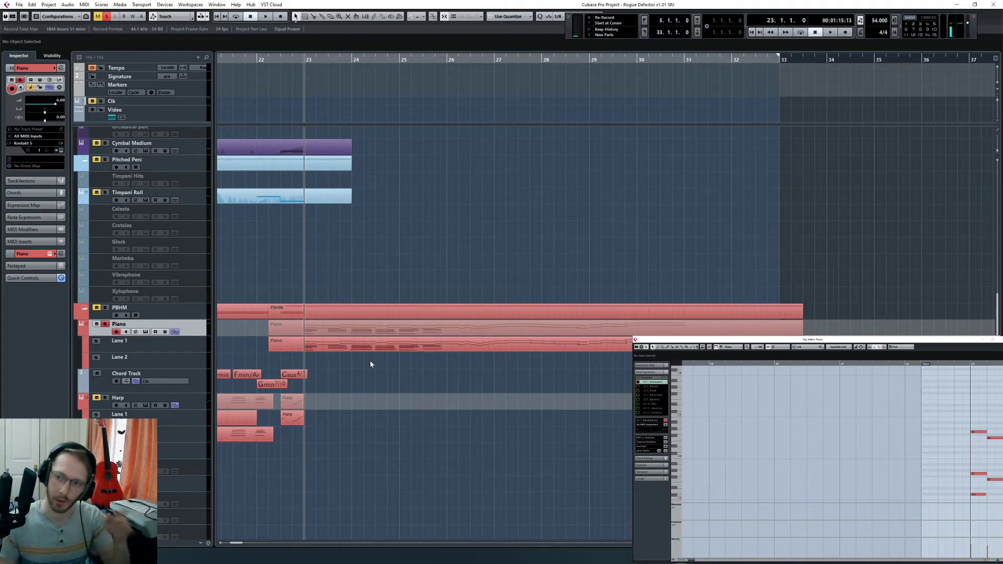
scroll(874, 457, "right", 5)
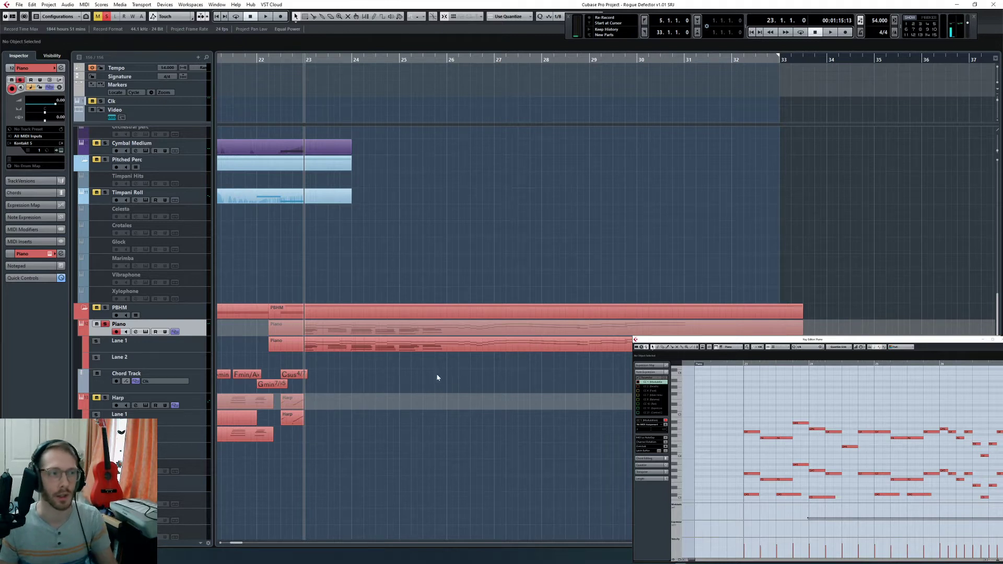
left_click(449, 62)
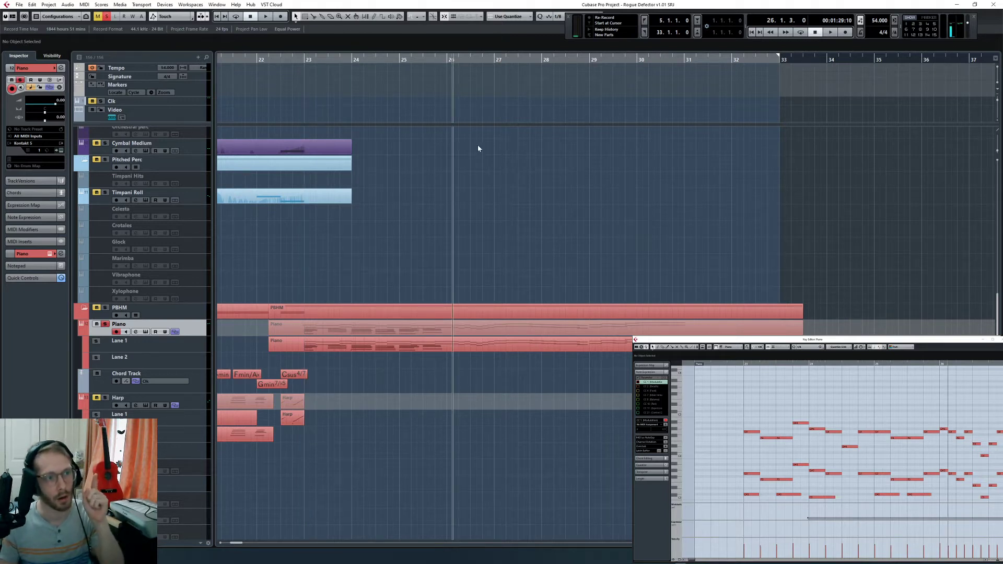
key("KP_Subtract")
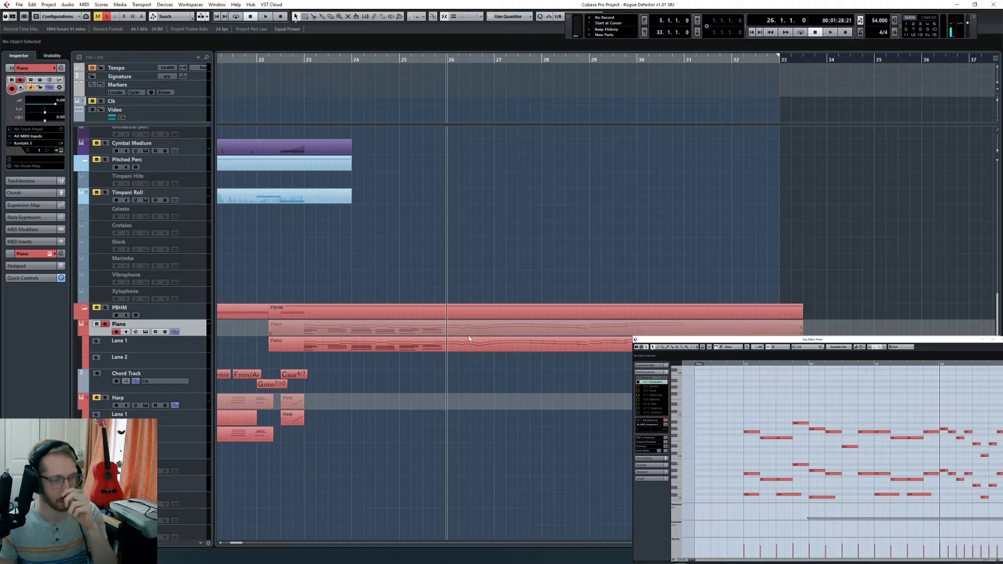
scroll(447, 383, "left", 5)
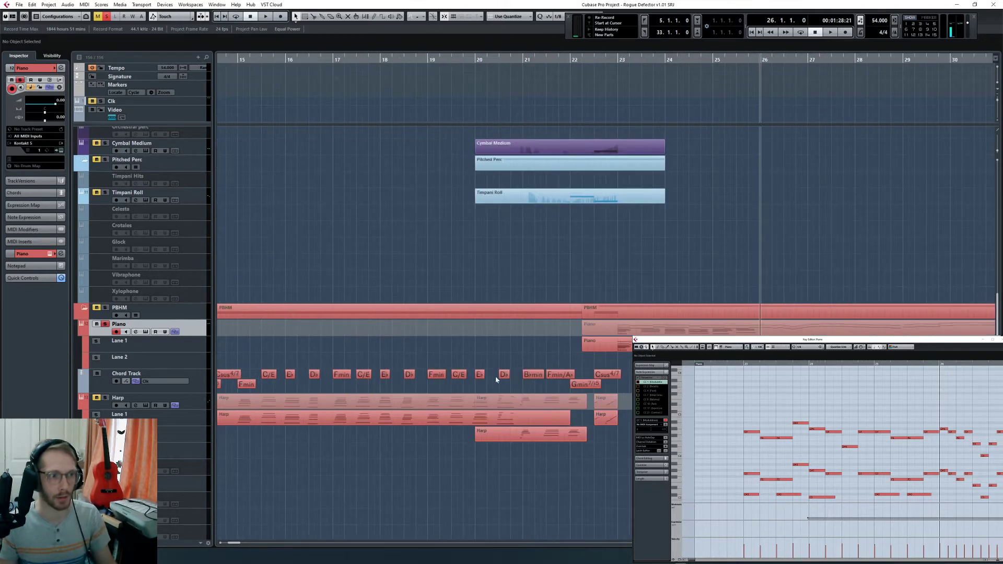
scroll(618, 384, "right", 5)
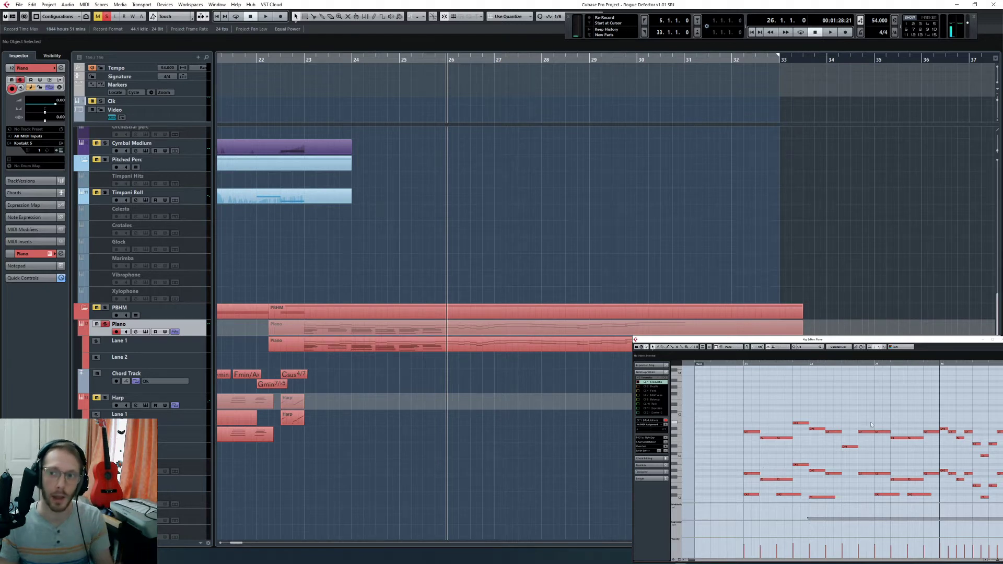
scroll(871, 425, "right", 9)
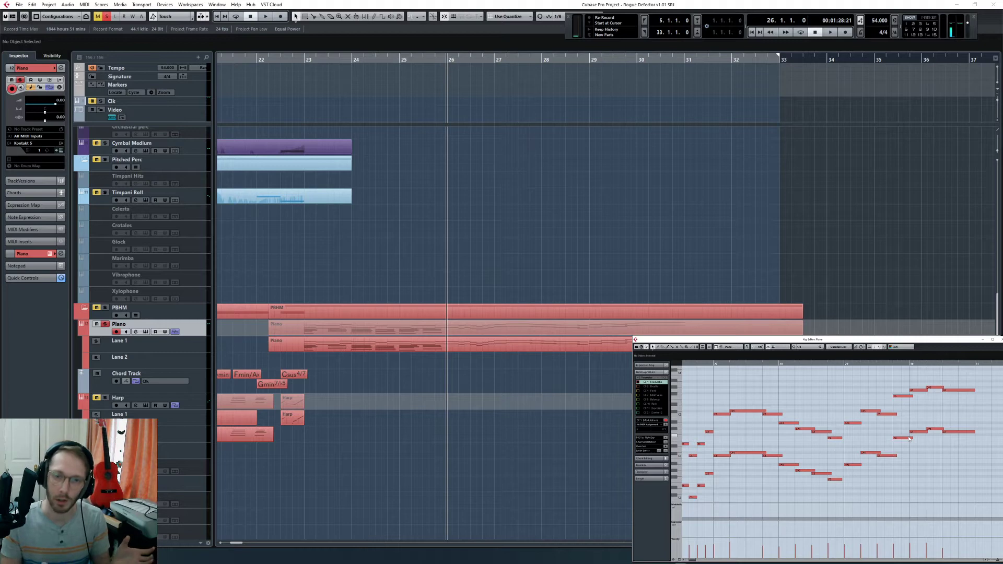
left_click(723, 283)
key("g")
key("g")
key("g")
key("g")
key("g")
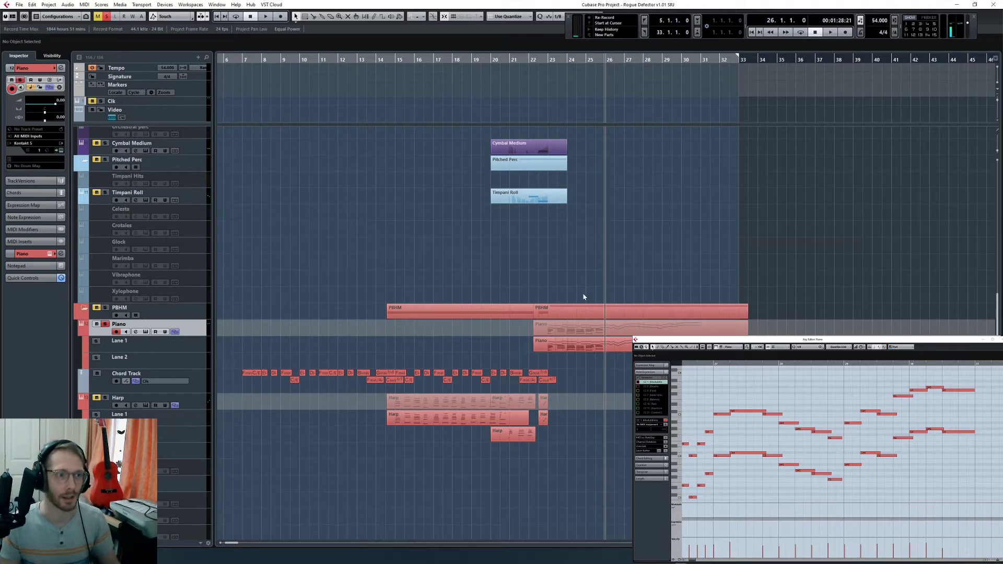
key("h")
key("h")
key("h")
key("h")
key("h")
key("g")
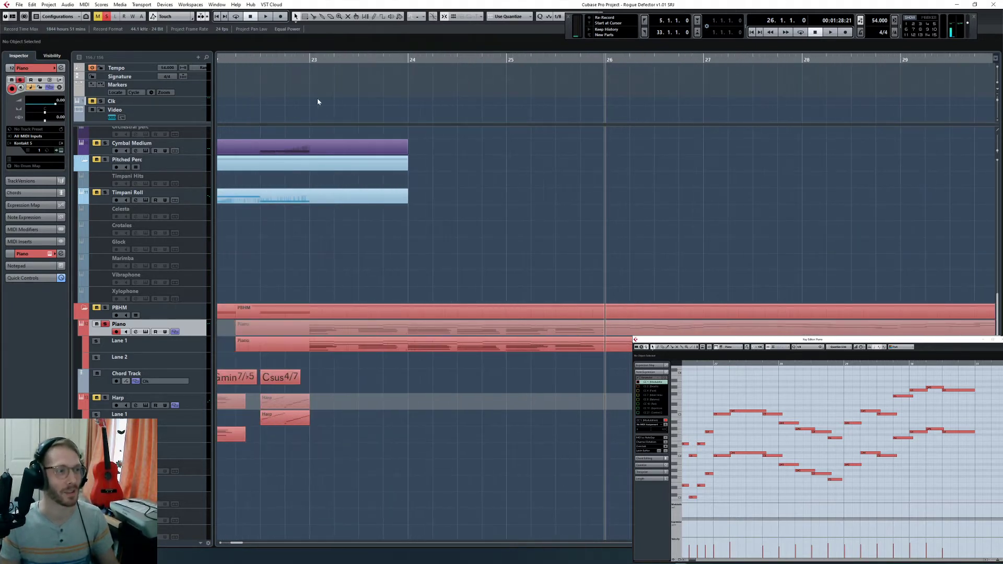
Step: Set the cursor to bar 23 and add a D♭ major chord there on the Chord Track
left_click(308, 60)
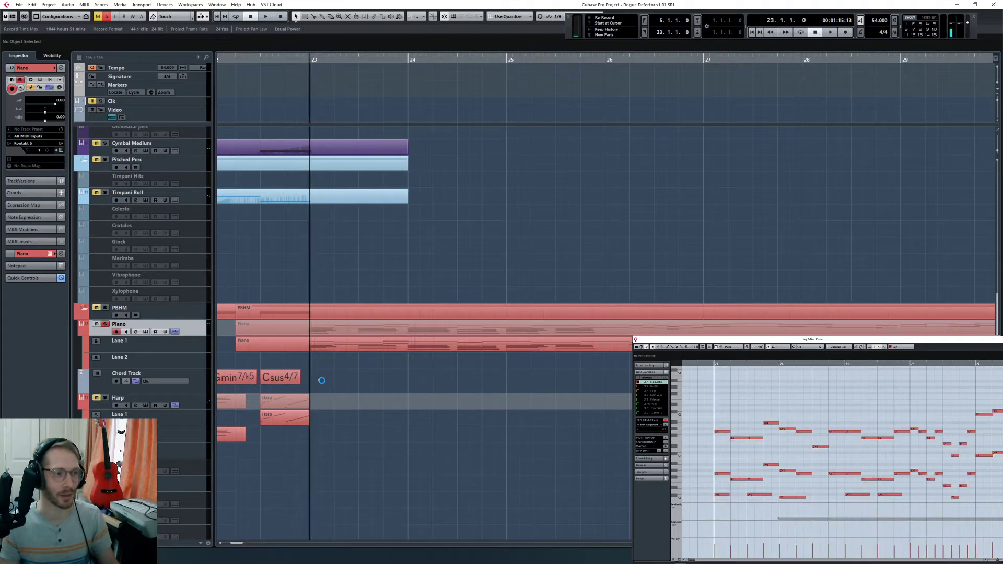
scroll(740, 462, "down", 5)
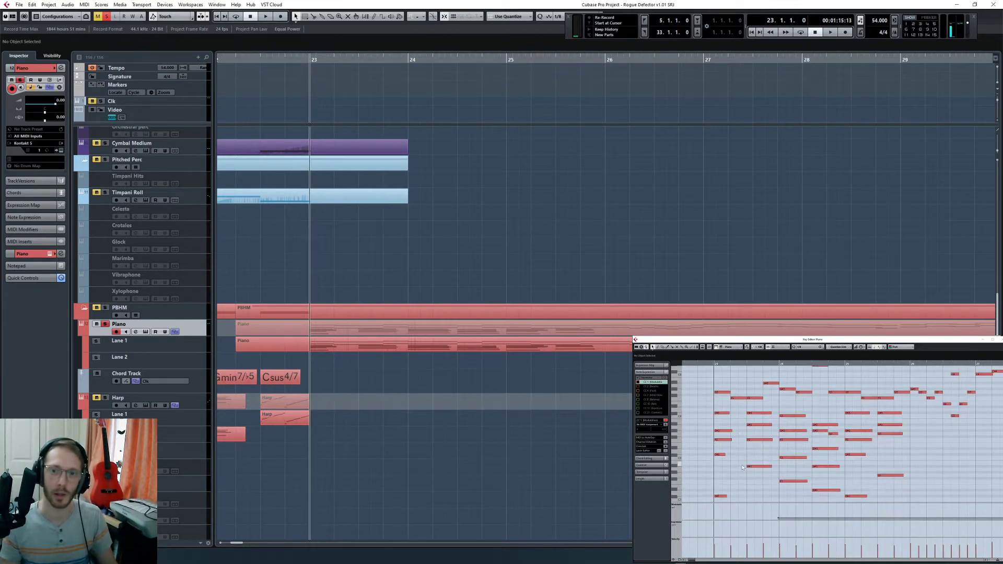
scroll(564, 383, "down", 6)
scroll(452, 266, "up", 2)
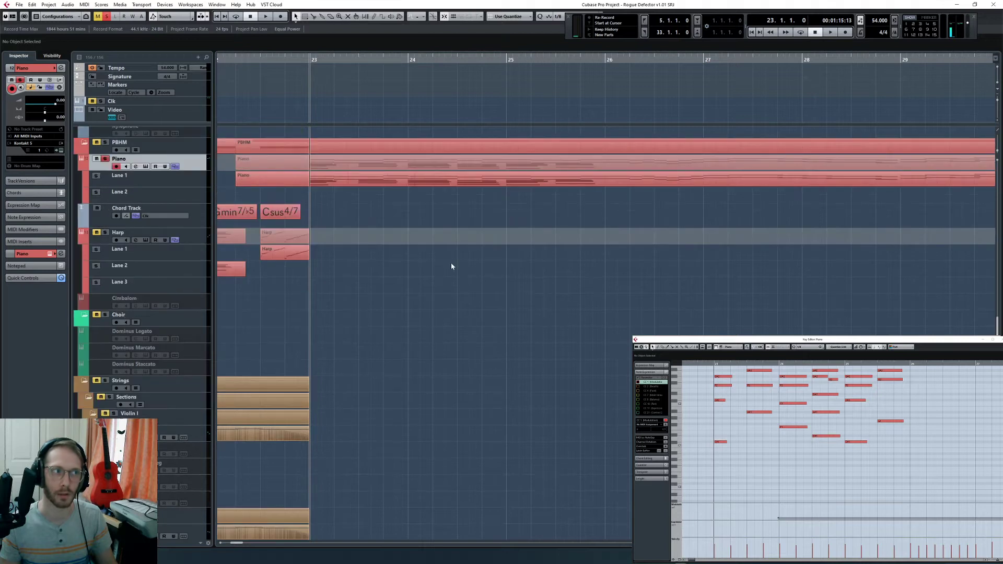
scroll(764, 435, "up", 2)
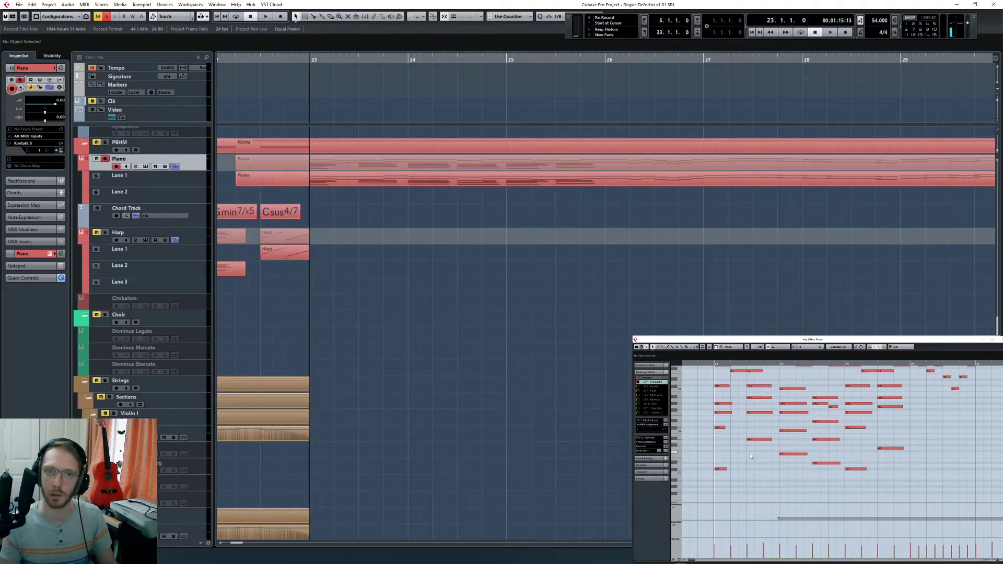
left_click(314, 211)
double_click(314, 212)
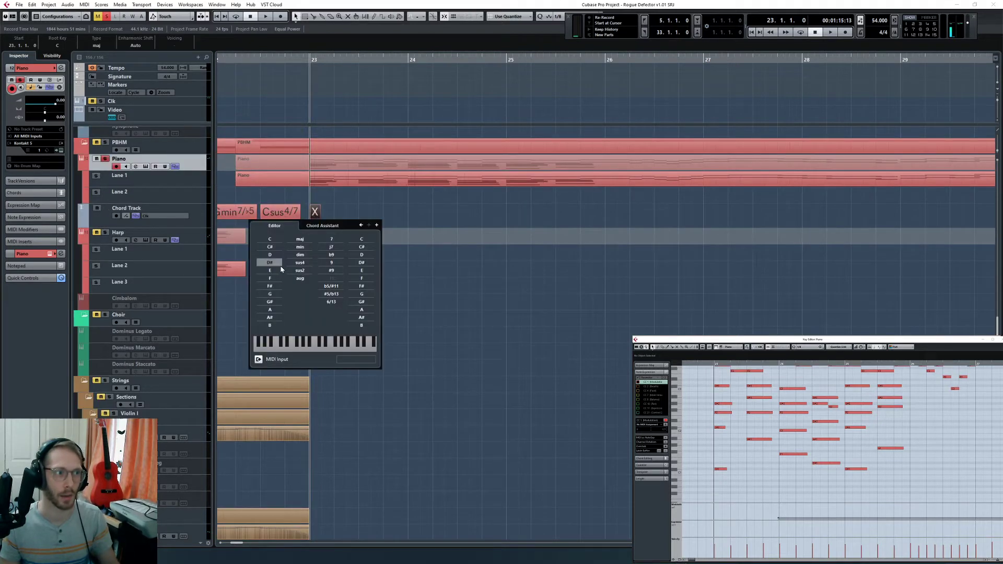
left_click(270, 247)
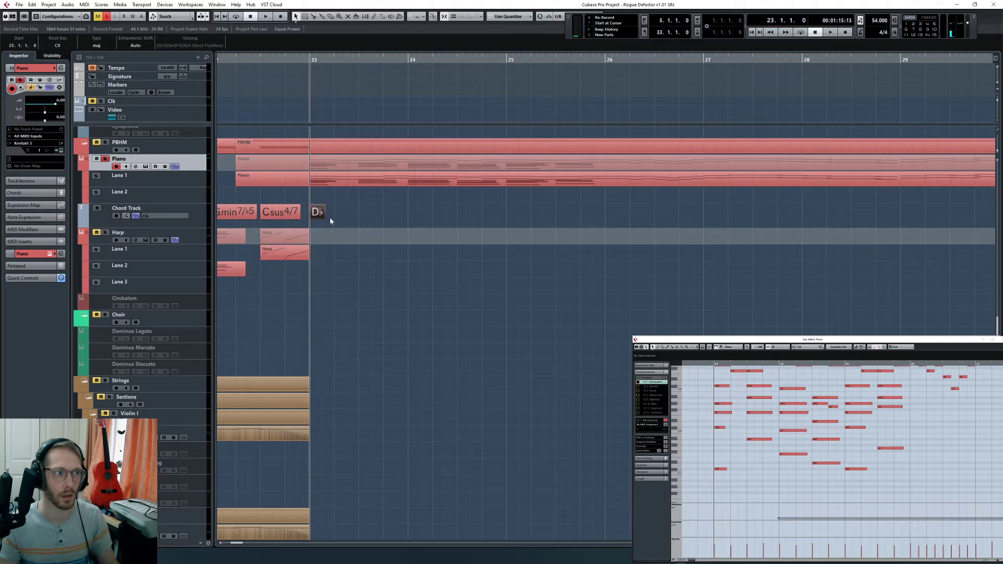
Step: Add a B♭ minor chord on beat 3 of bar 23 on the Chord Track
left_click(365, 212)
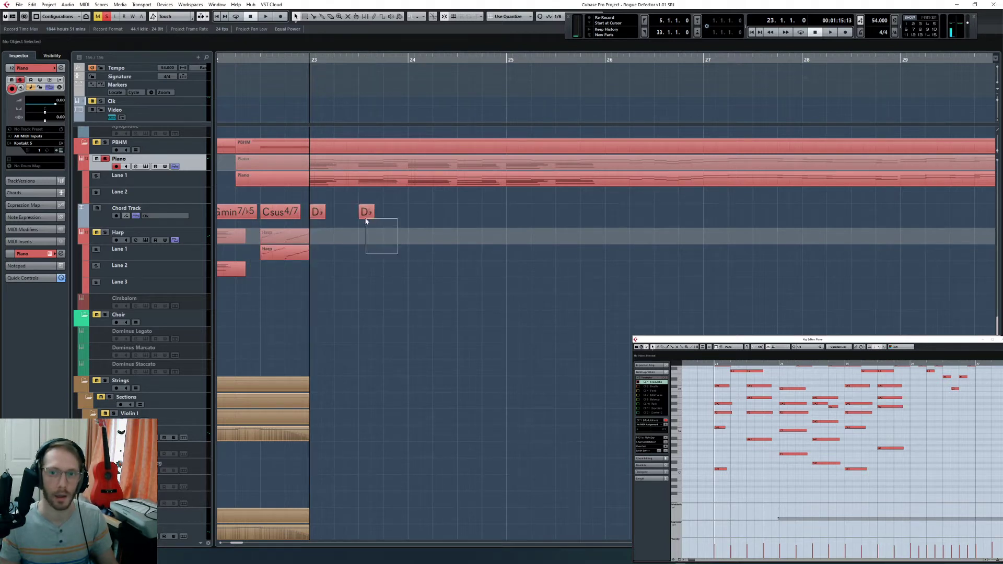
double_click(365, 214)
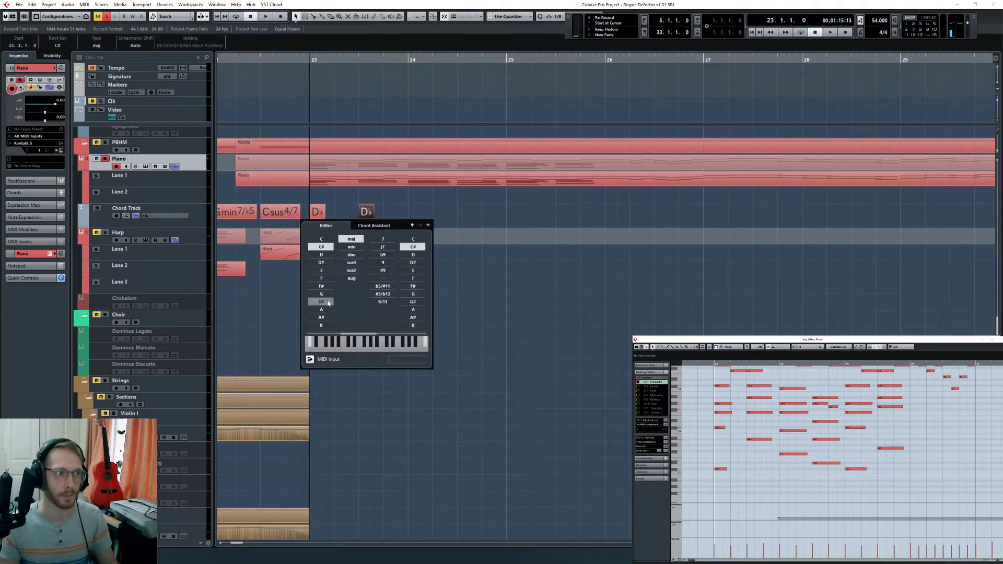
left_click(321, 317)
left_click(352, 246)
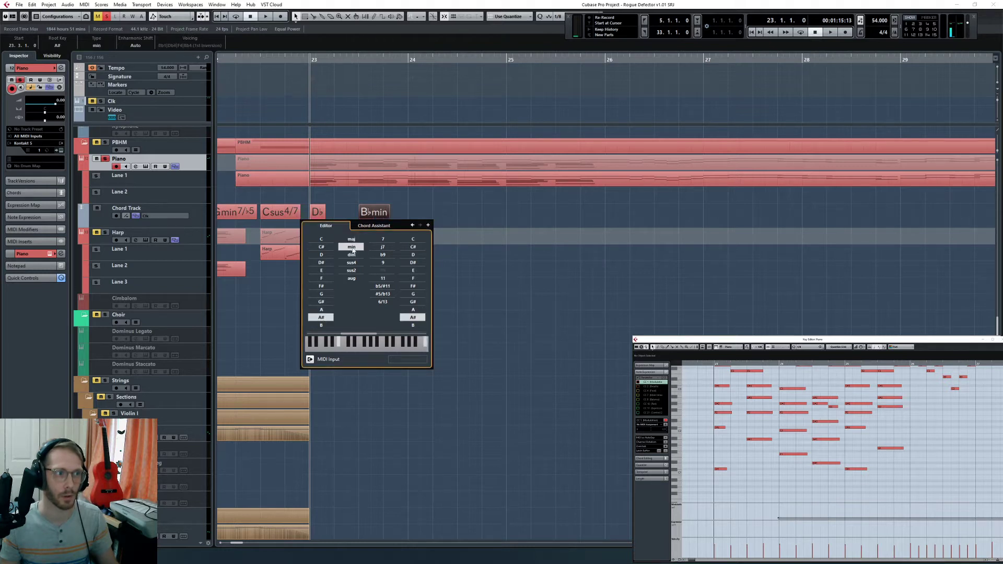
left_click(400, 212)
Step: Copy the B♭ minor chord to bar 24 and change the copy to F minor
left_click(425, 211)
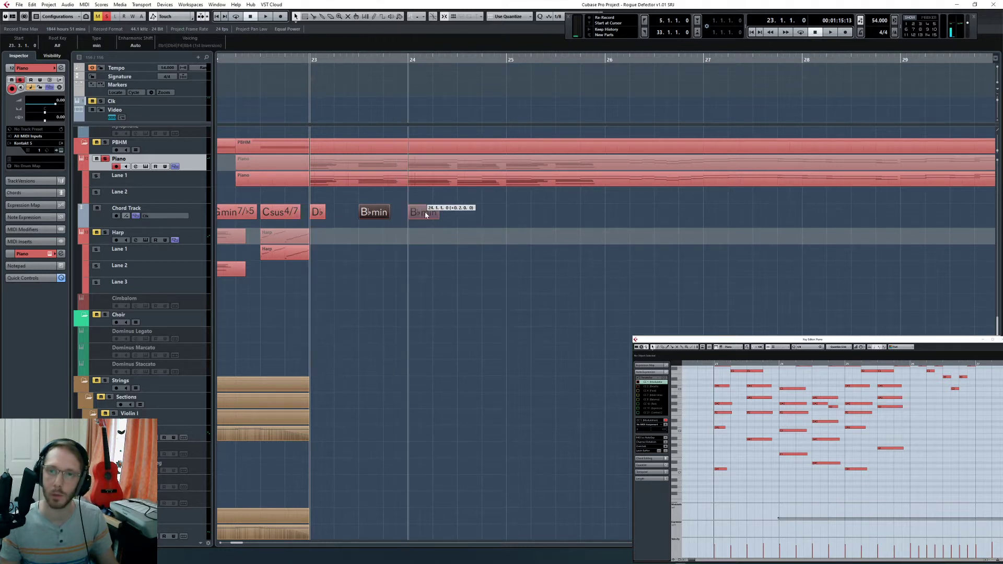
scroll(796, 429, "up", 2)
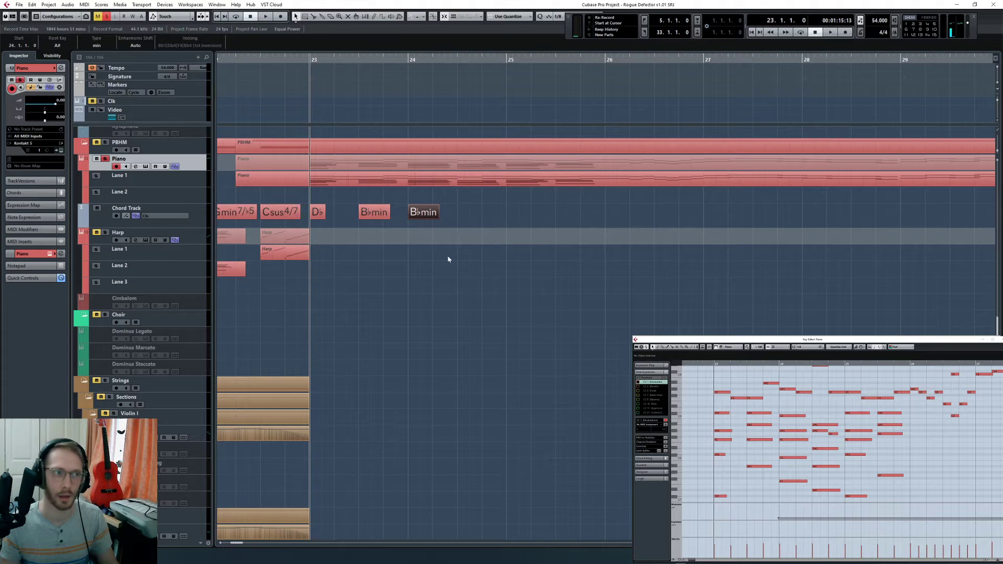
double_click(423, 211)
left_click(378, 283)
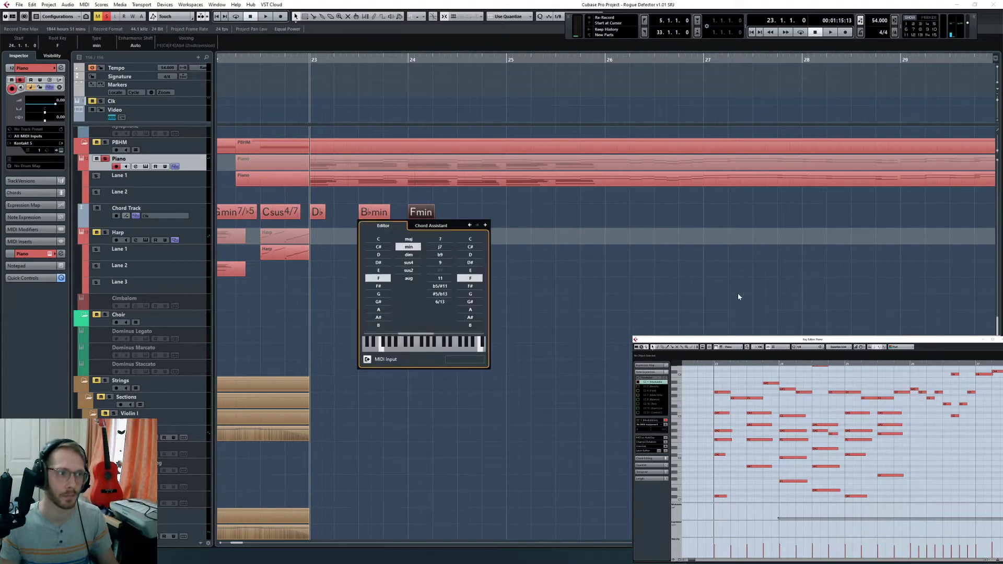
Step: Add an E♭sus4 chord on beat 3 of bar 24 on the Chord Track
scroll(826, 495, "down", 2)
scroll(825, 491, "up", 4)
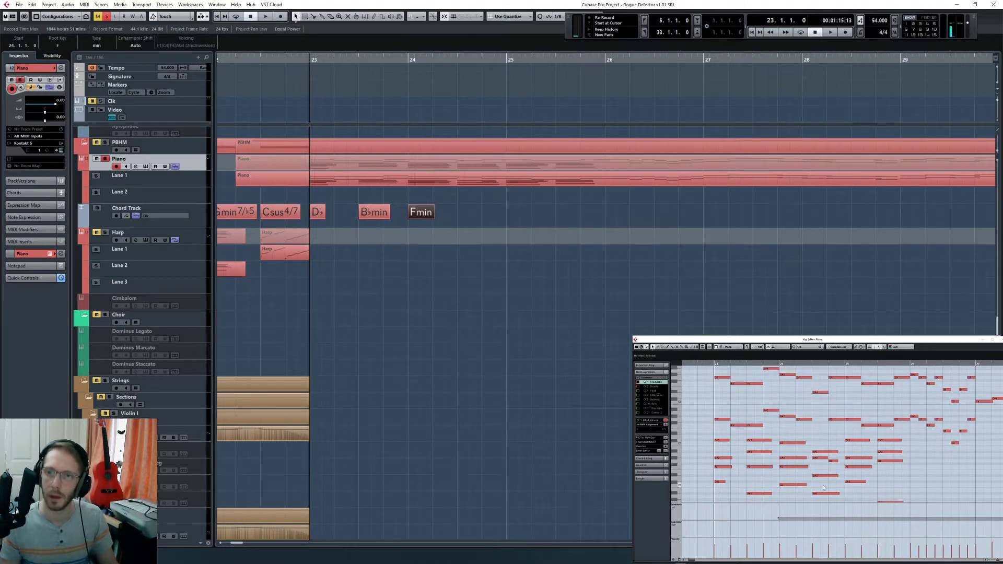
double_click(465, 212)
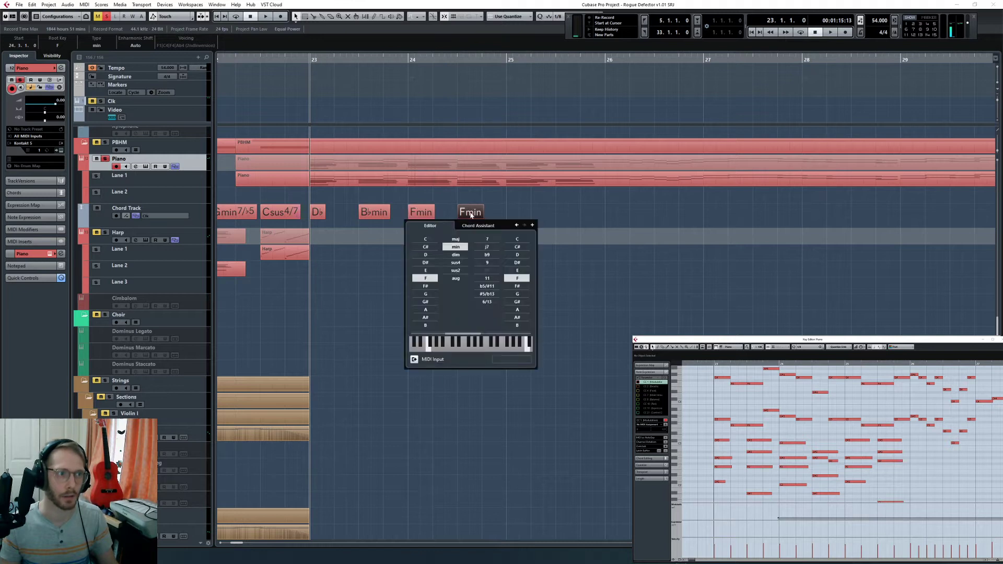
left_click(425, 262)
left_click(457, 262)
left_click(665, 251)
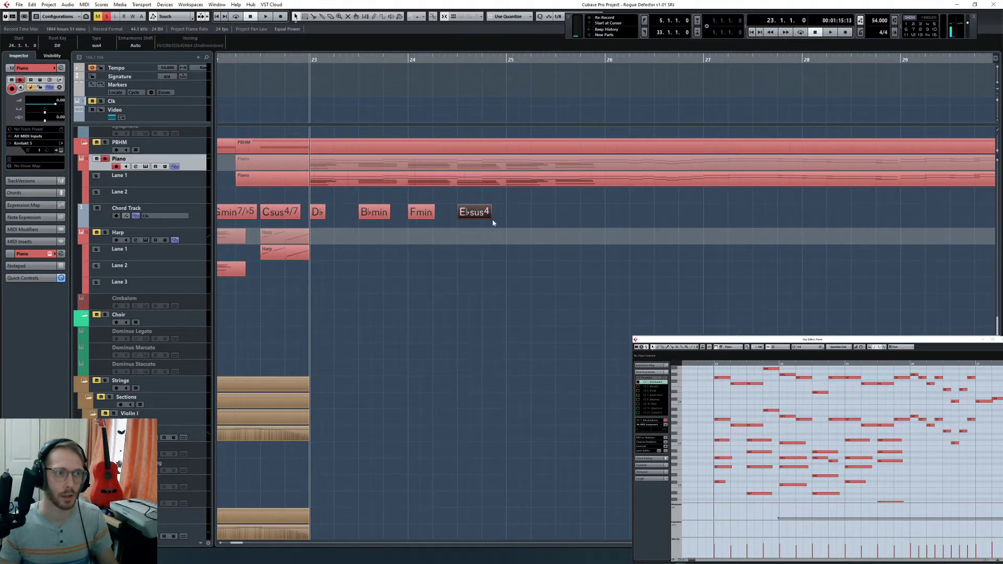
left_click_drag(477, 214, 533, 214)
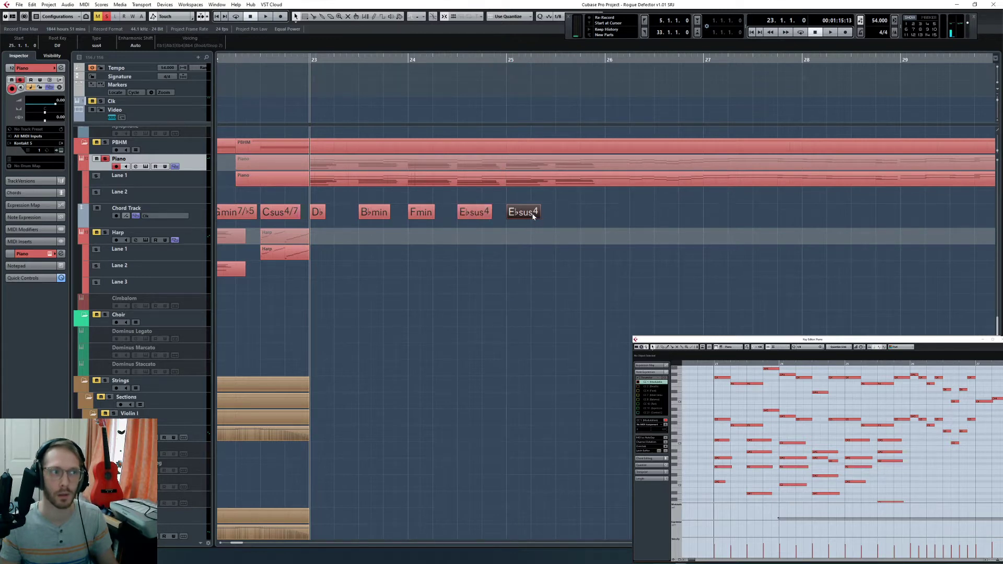
key("h")
key("h")
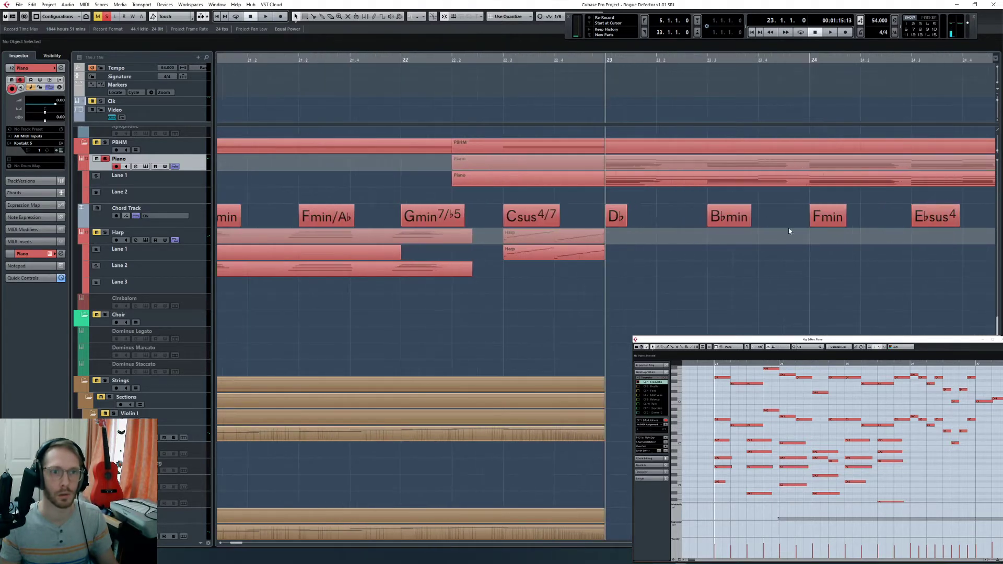
scroll(801, 271, "right", 5)
key("g")
key("g")
key("g")
key("g")
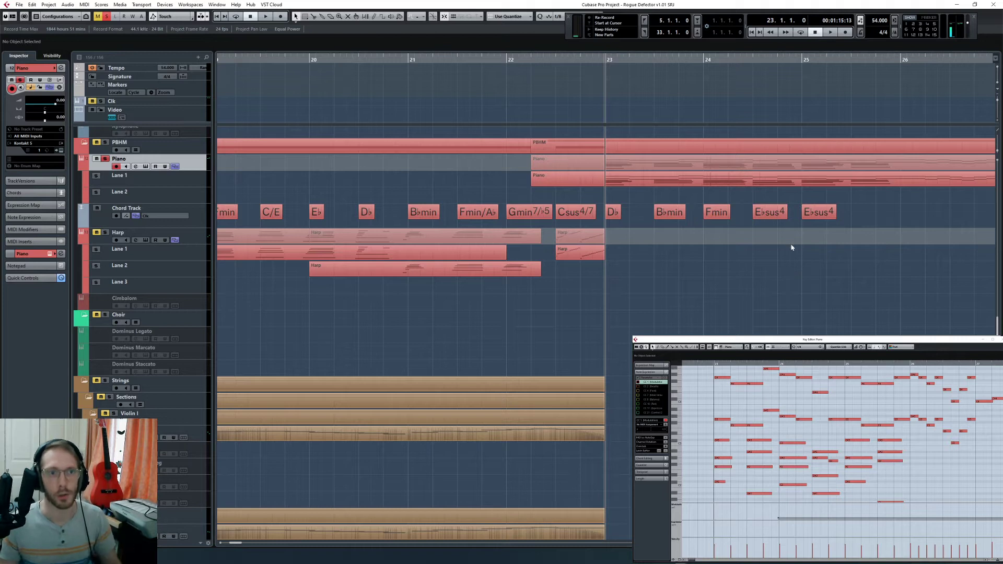
scroll(790, 246, "right", 3)
left_click(666, 212)
key("Delete")
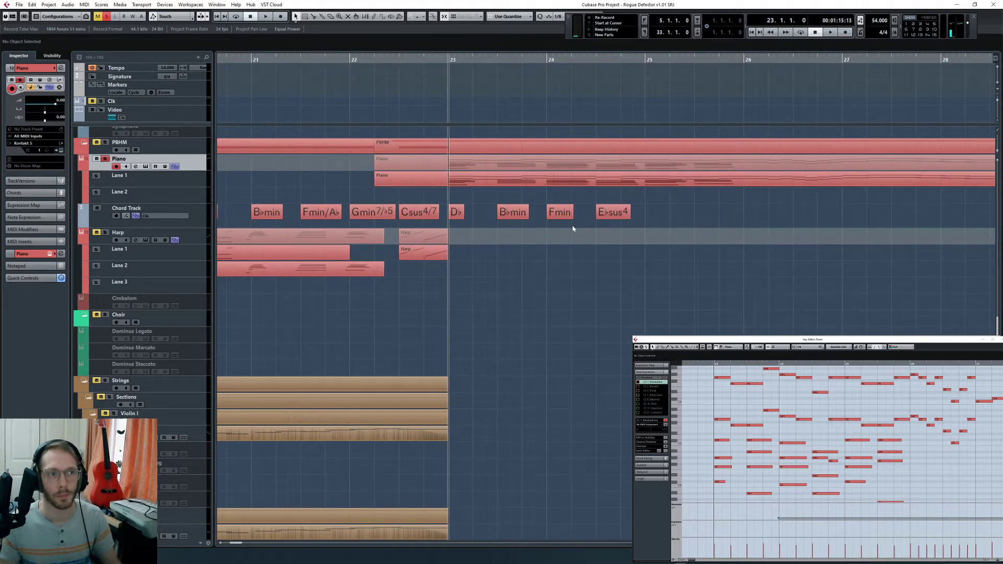
Step: Set the cursor to bar 25 and copy the D♭ chord from bar 23 to that position on the Chord Track
key("KP_Divide")
left_click(851, 362)
left_click(851, 362)
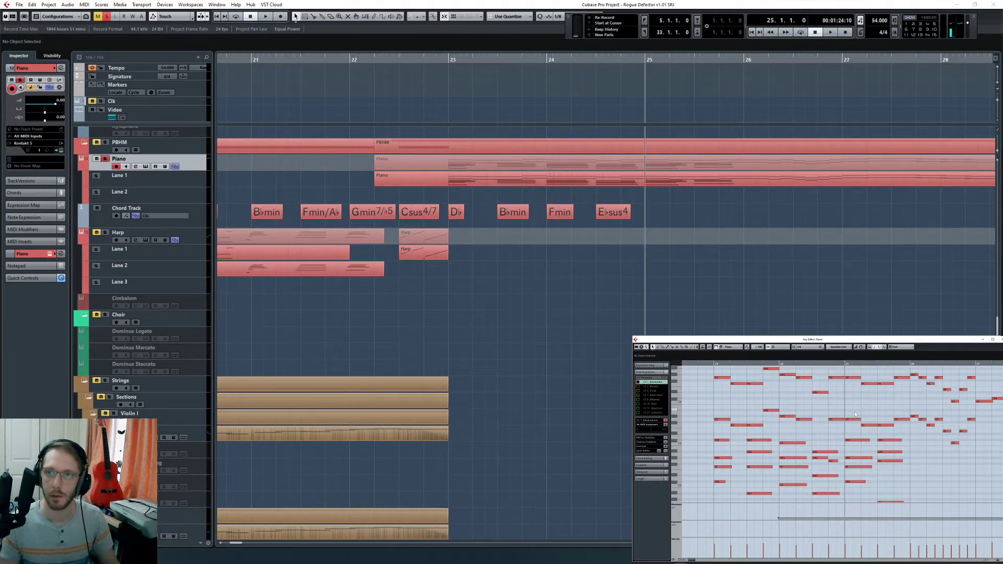
scroll(857, 465, "down", 3)
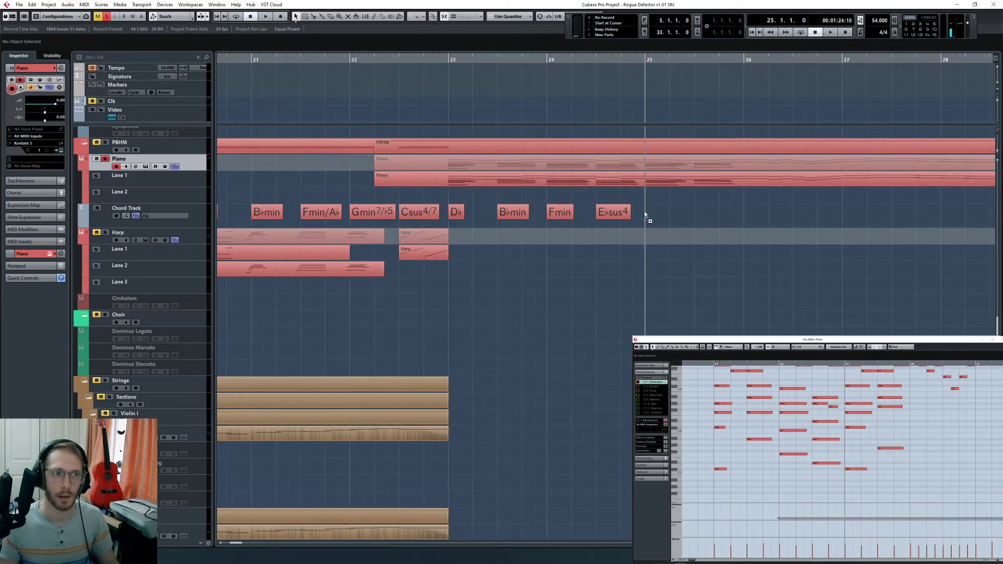
left_click_drag(456, 211, 654, 211)
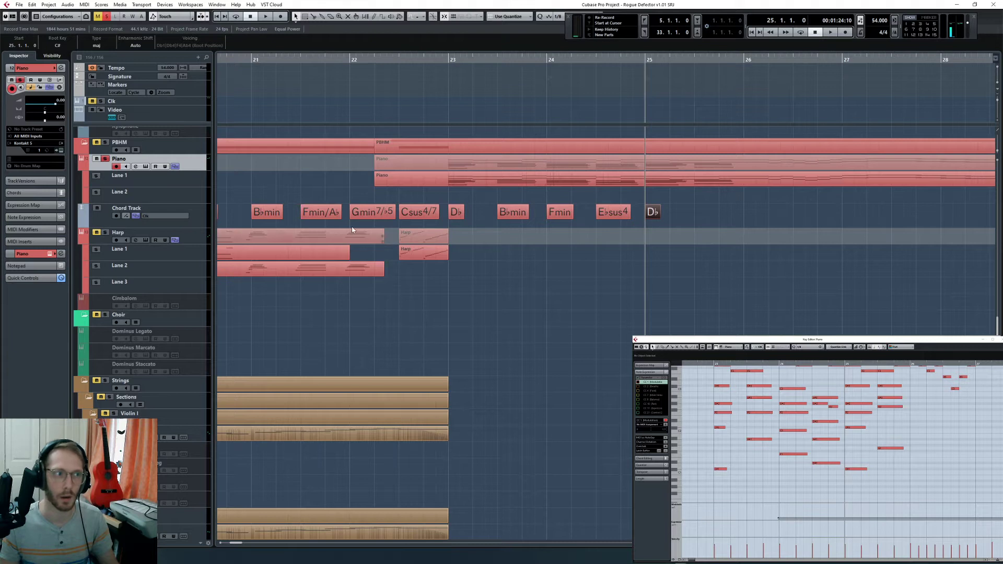
Step: Copy the Gmin7/♭5 chord from bar 22 to beat 3 of bar 25 on the Chord Track and place the cursor there
left_click_drag(370, 211, 716, 211)
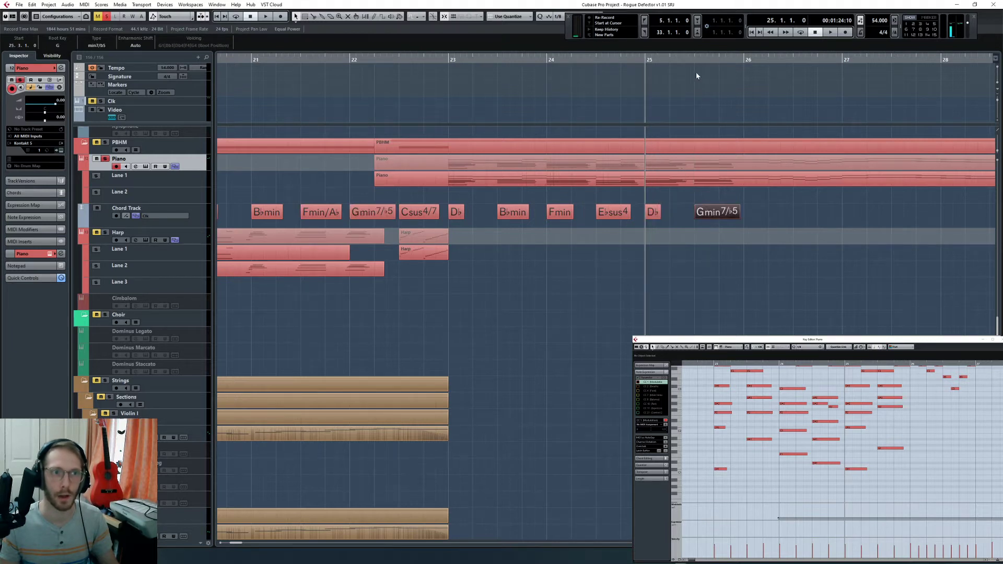
left_click(697, 67)
scroll(888, 437, "up", 2)
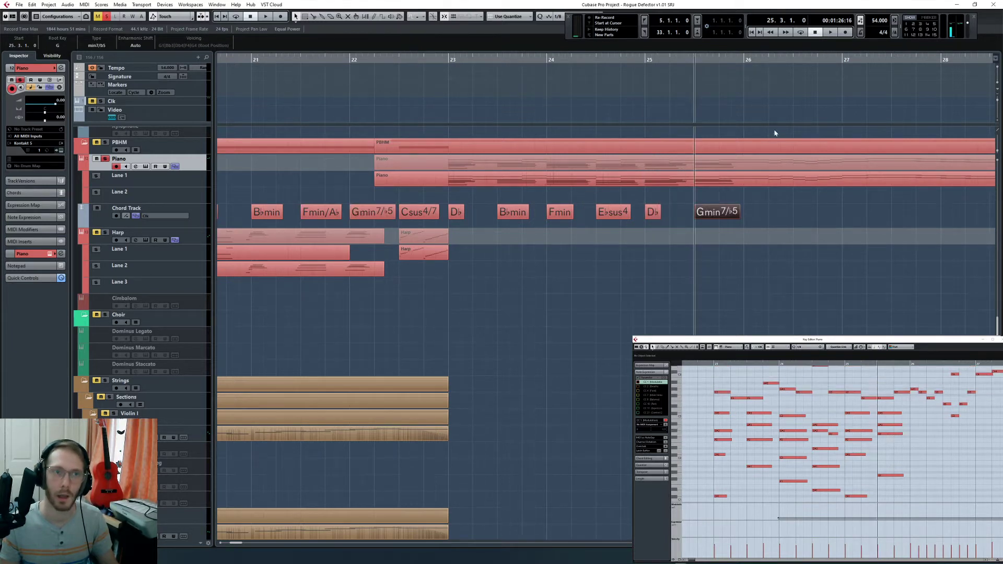
Step: Set the cursor to bar 26 and copy the Fmin/A♭ chord from bar 21 to that position on the Chord Track
left_click(744, 62)
left_click(700, 256)
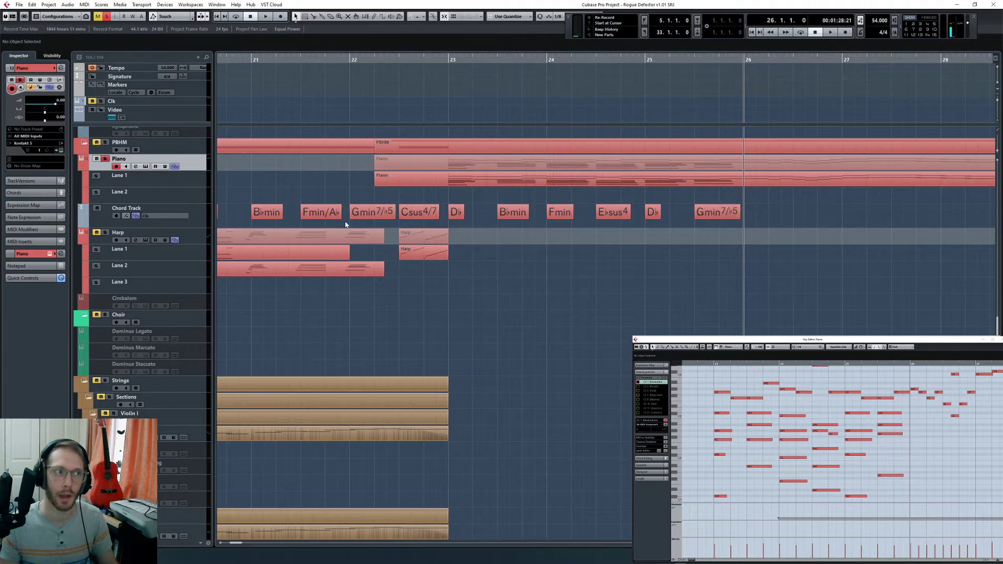
scroll(319, 208, "left", 2)
scroll(460, 223, "right", 1)
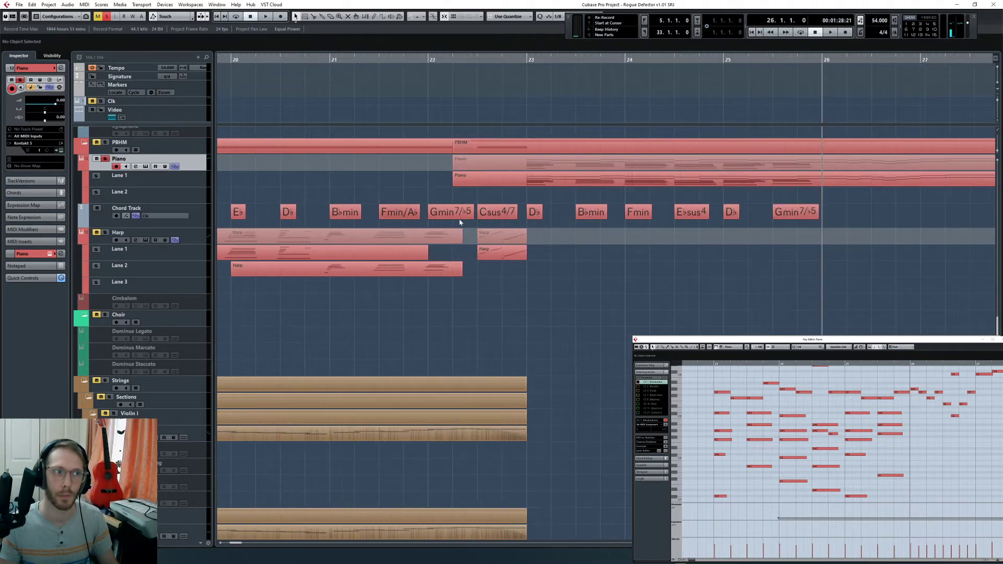
left_click_drag(407, 213, 850, 214)
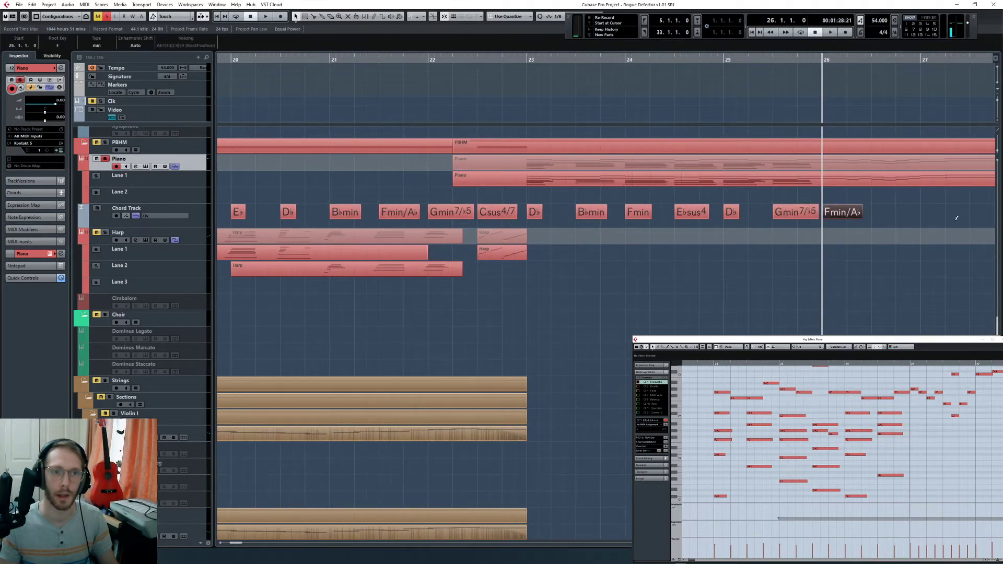
Step: Play the piano passage from beat 3 of bar 25 through bar 26 to check its harmony
left_click(882, 369)
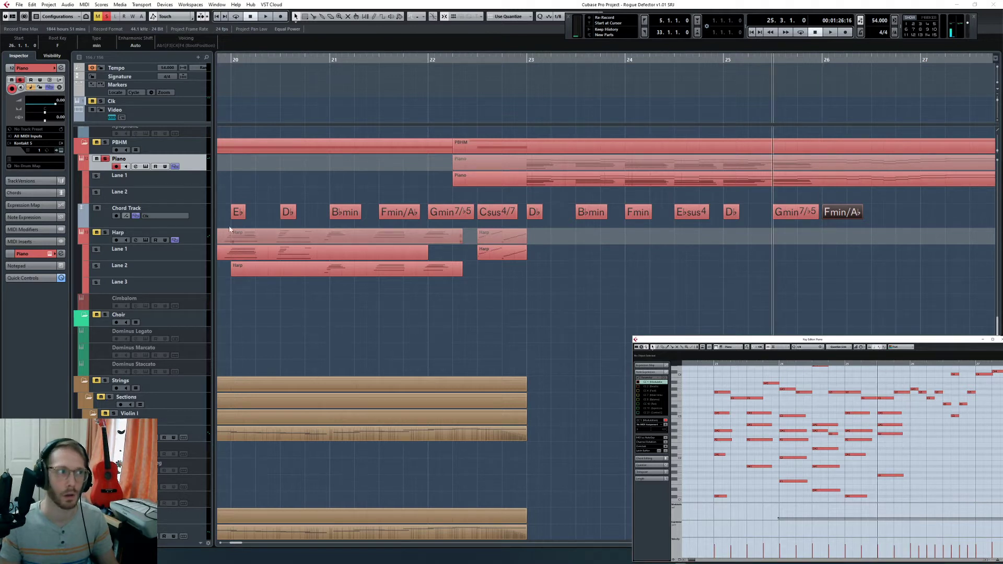
key("space")
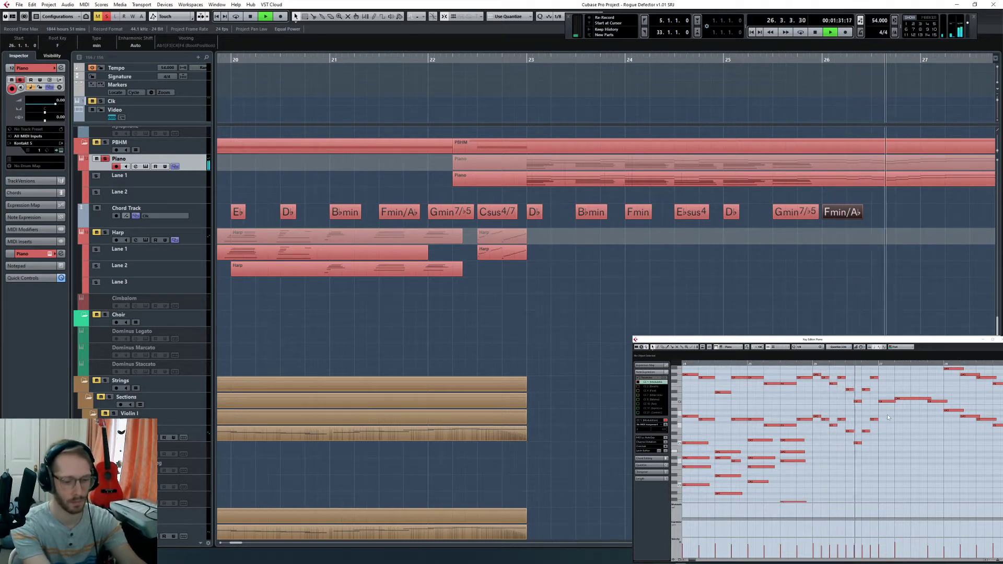
key("space")
Step: Copy the Csus4/7 chord from bar 22 to beat 3 of bar 26 and change the copy to C7
left_click(580, 321)
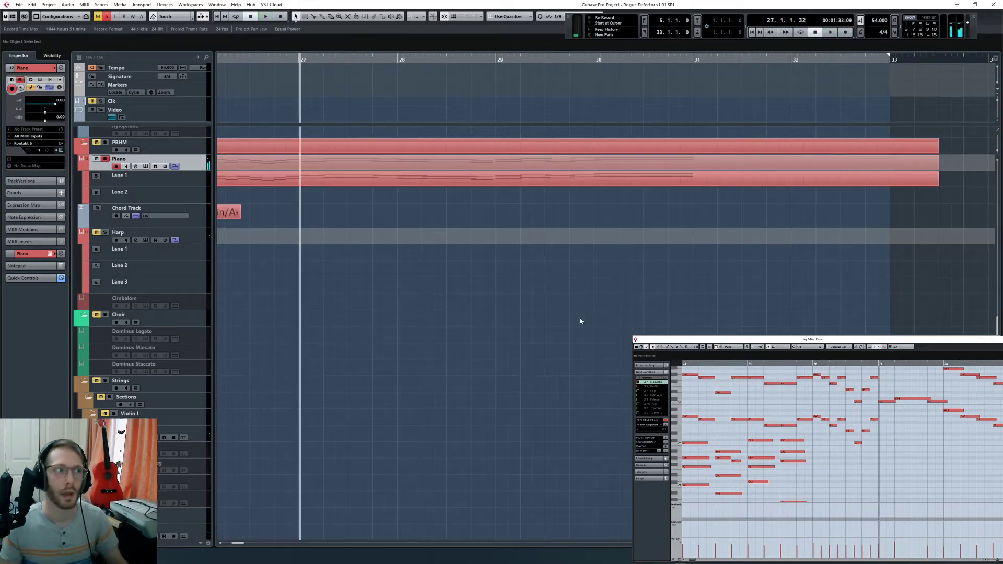
key("g")
scroll(560, 282, "left", 1)
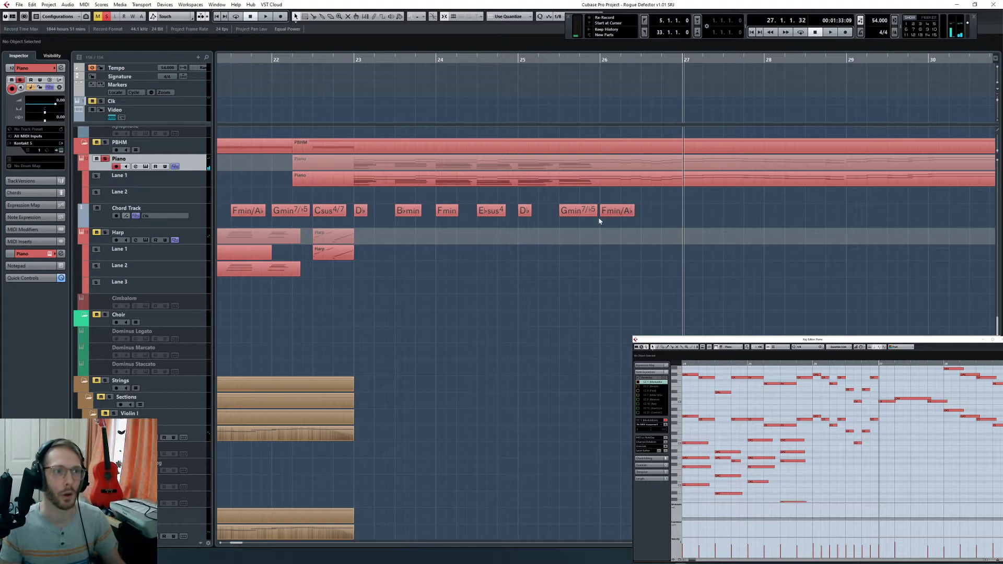
left_click_drag(333, 215, 657, 219)
double_click(657, 214)
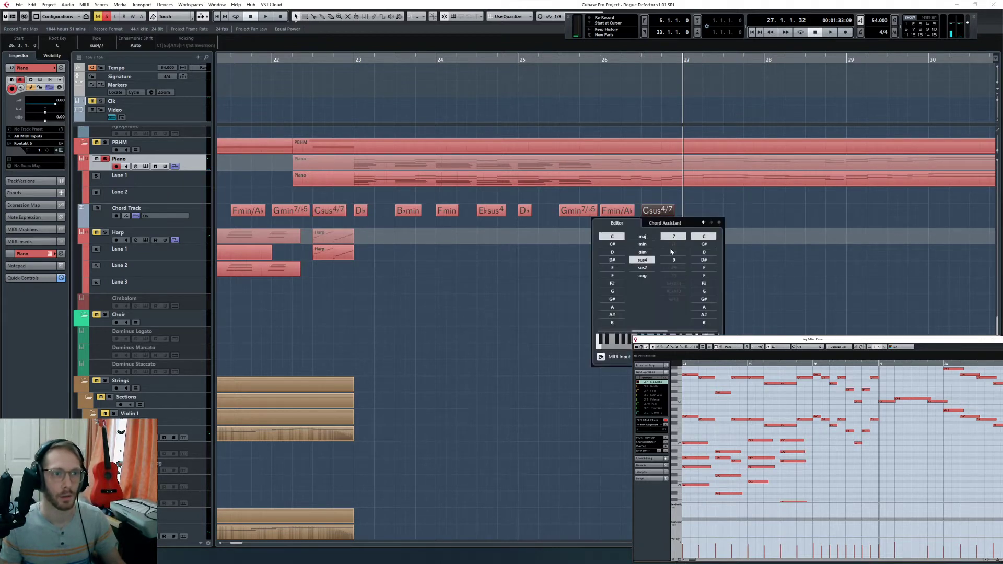
left_click(642, 236)
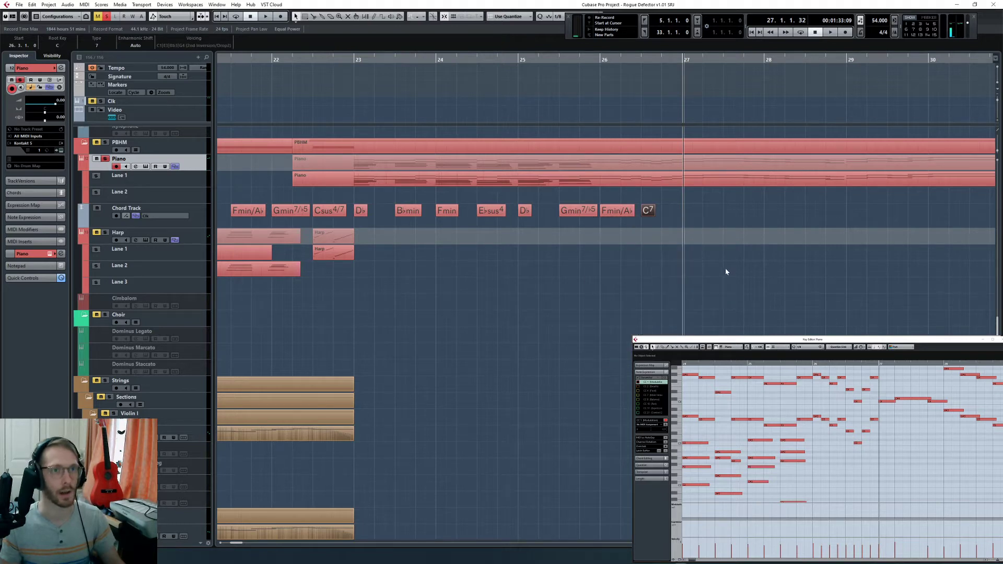
Step: Copy the chord sequence of bars 19 to 22, from Fmin to Csus4/7, and paste it at bar 27 on the Chord Track
key("g")
key("g")
key("g")
key("g")
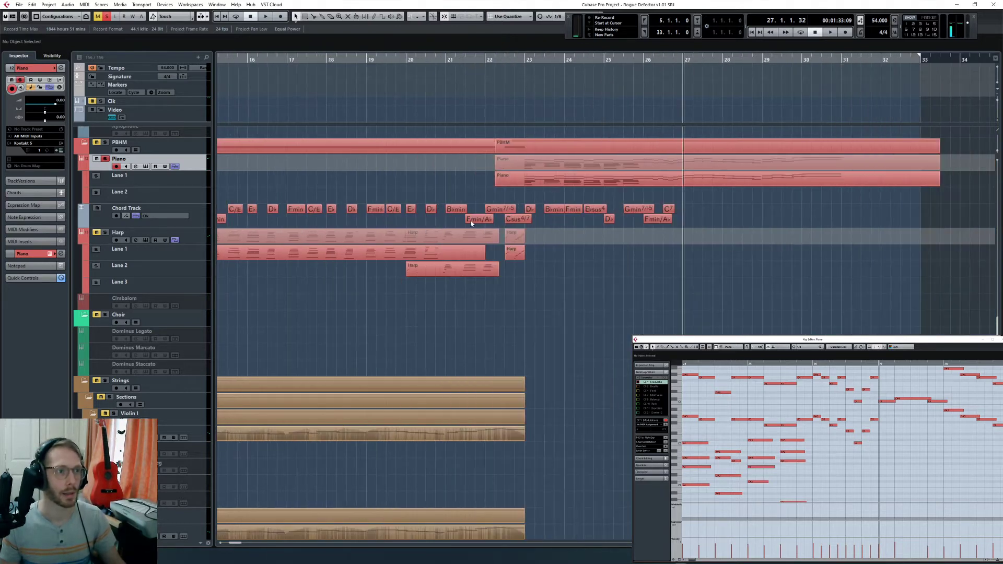
left_click_drag(373, 199, 484, 224)
key("h")
key("h")
scroll(459, 226, "left", 2)
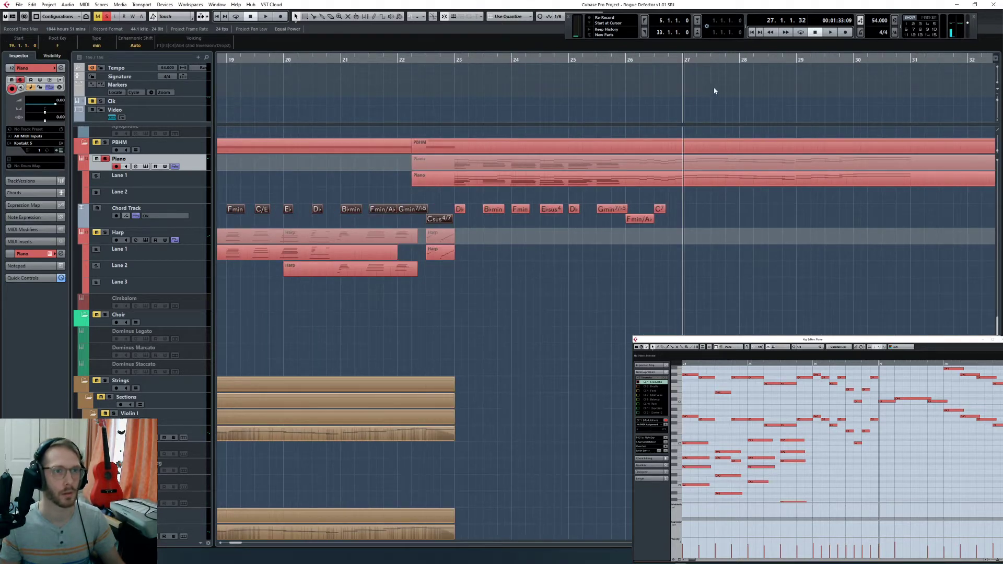
key("ctrl+v")
left_click(777, 277)
key("h")
key("h")
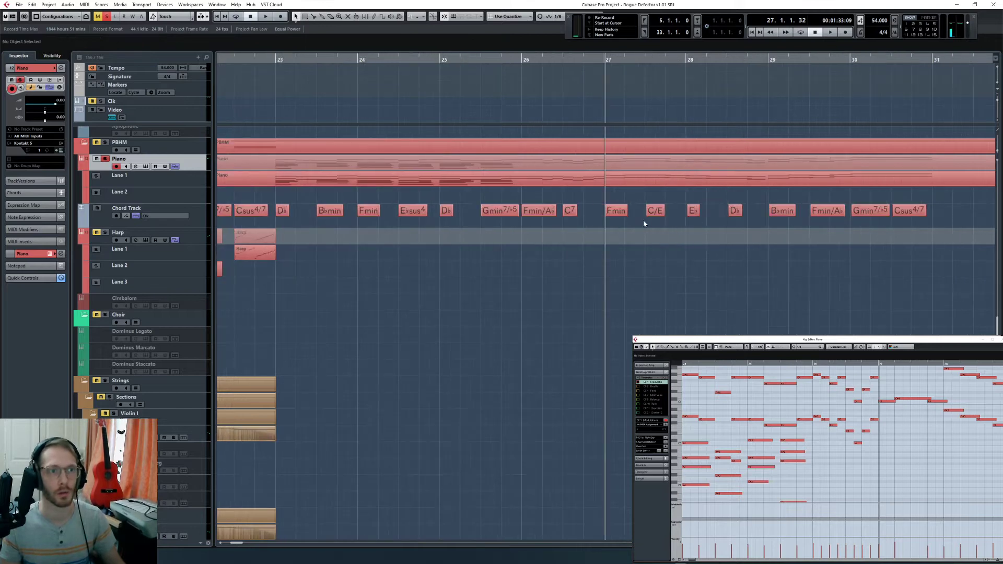
Step: Play the piano melody from beat 3 of bar 30 to check it against the last pasted chord
scroll(644, 220, "right", 2)
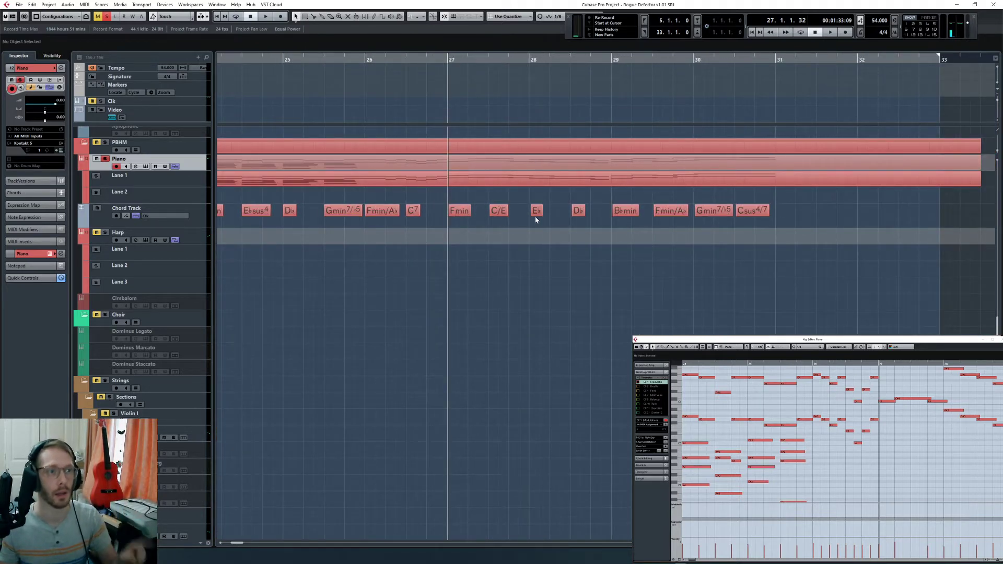
scroll(626, 215, "right", 2)
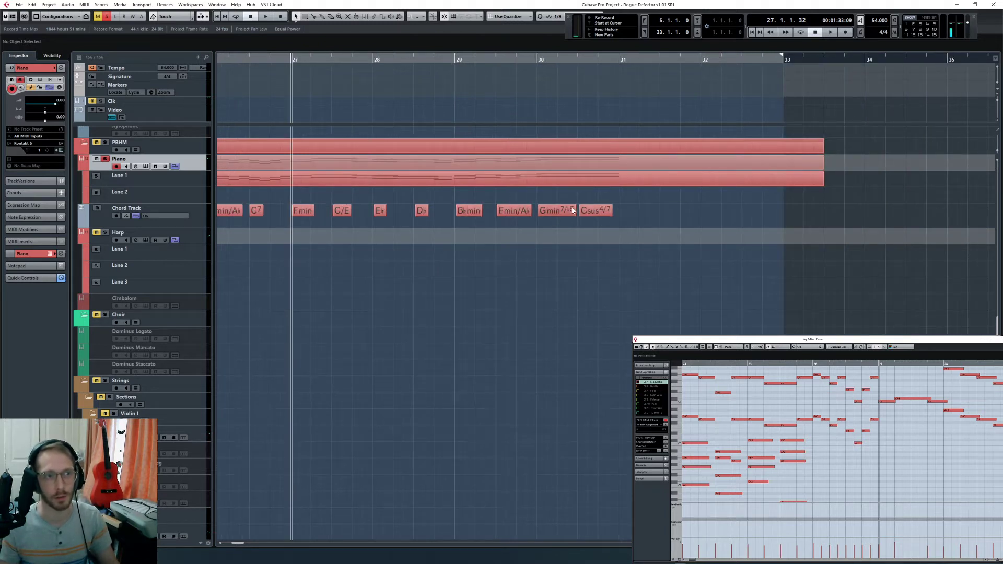
left_click(578, 59)
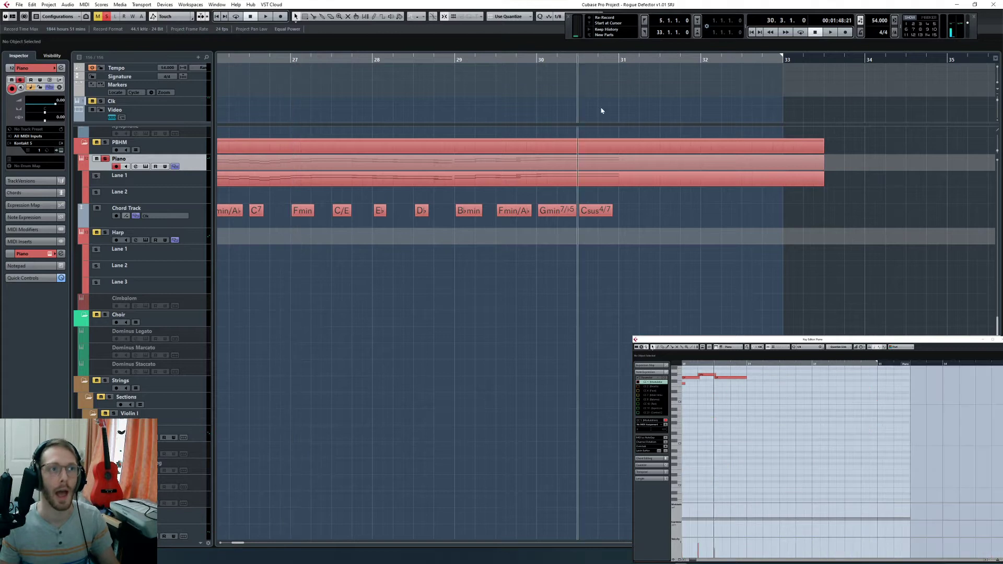
key("space")
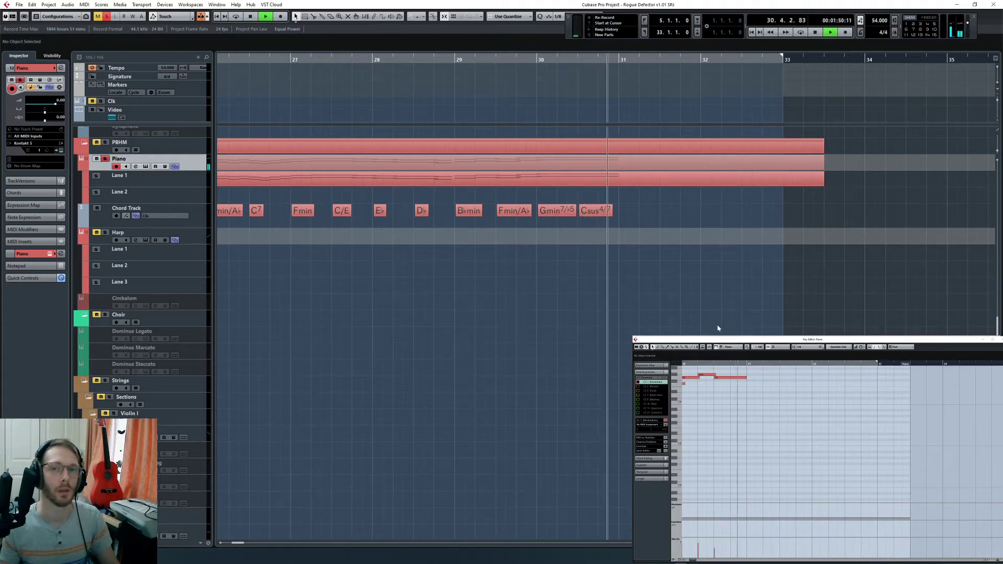
key("space")
left_click(716, 364)
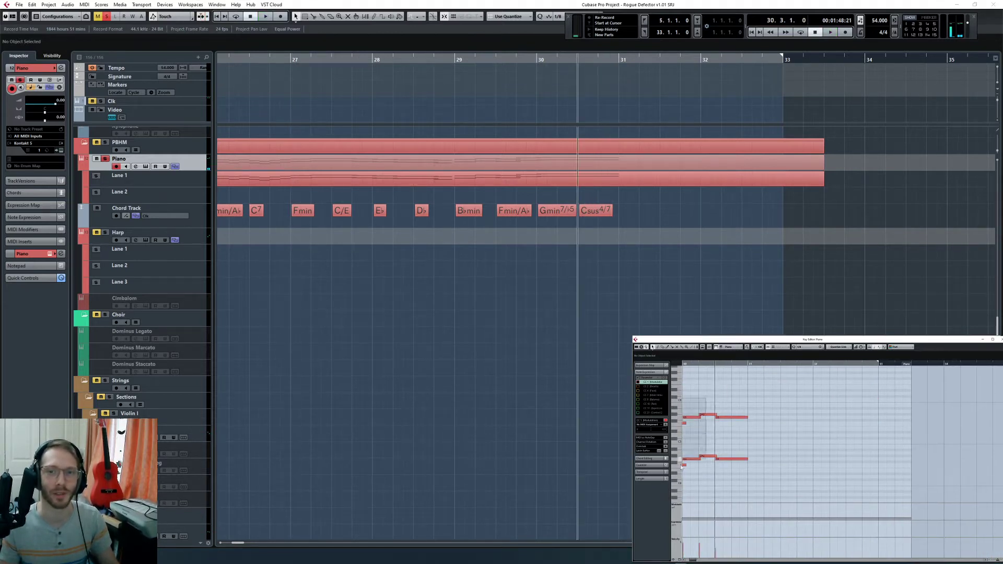
key("space")
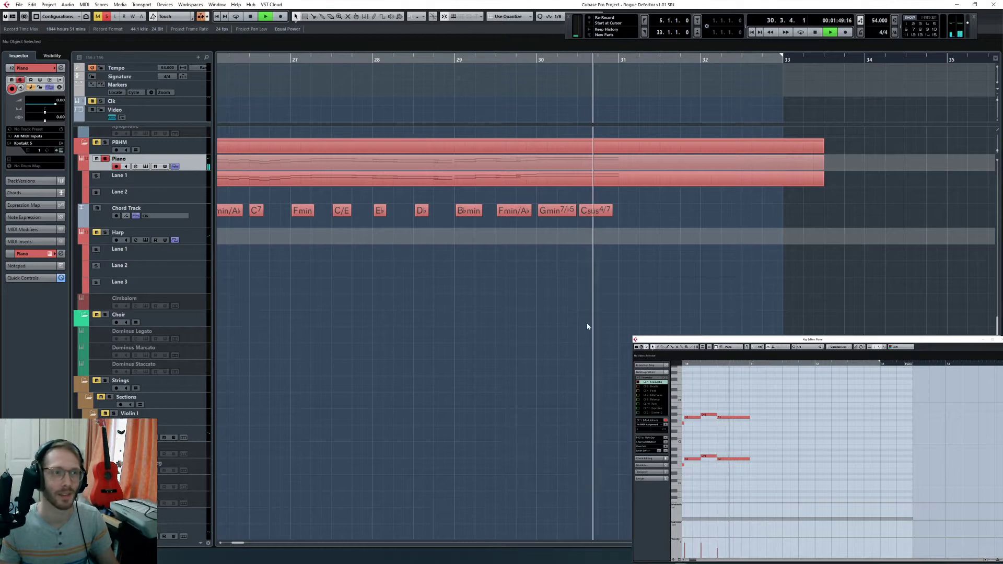
key("space")
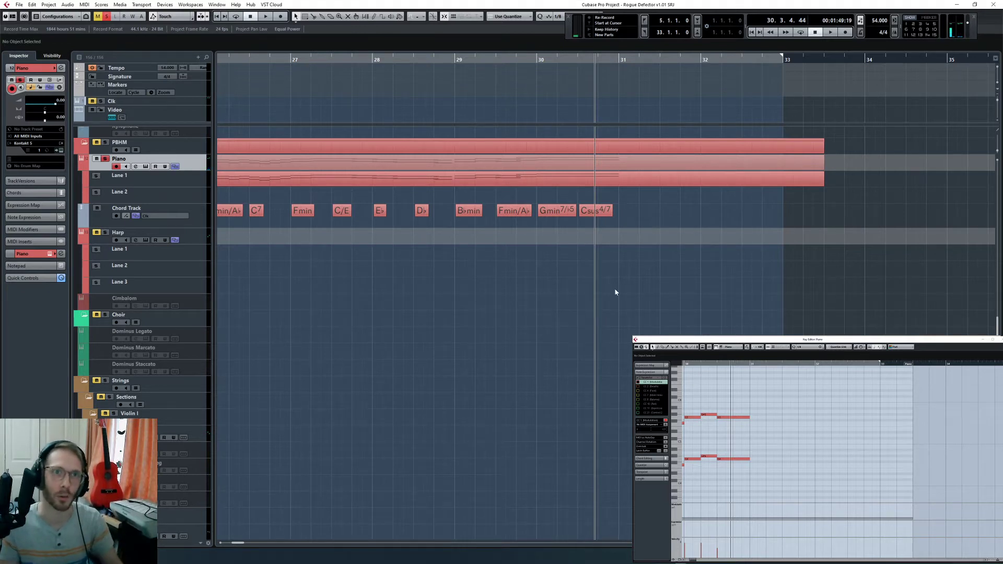
Step: Set the cursor to bar 33 and clear all track solo and mute states
left_click(782, 59)
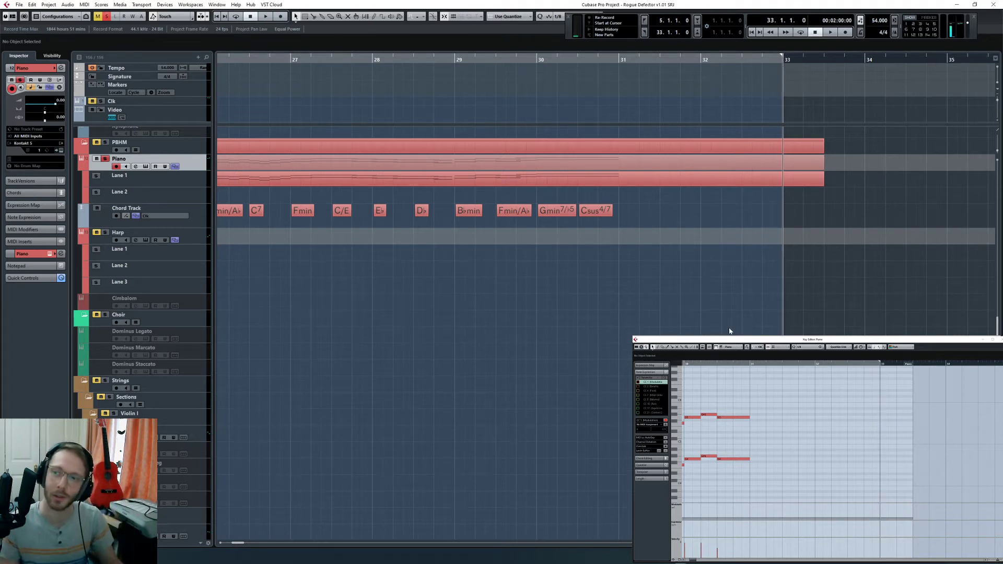
key("g")
key("g")
key("g")
key("g")
key("g")
key("g")
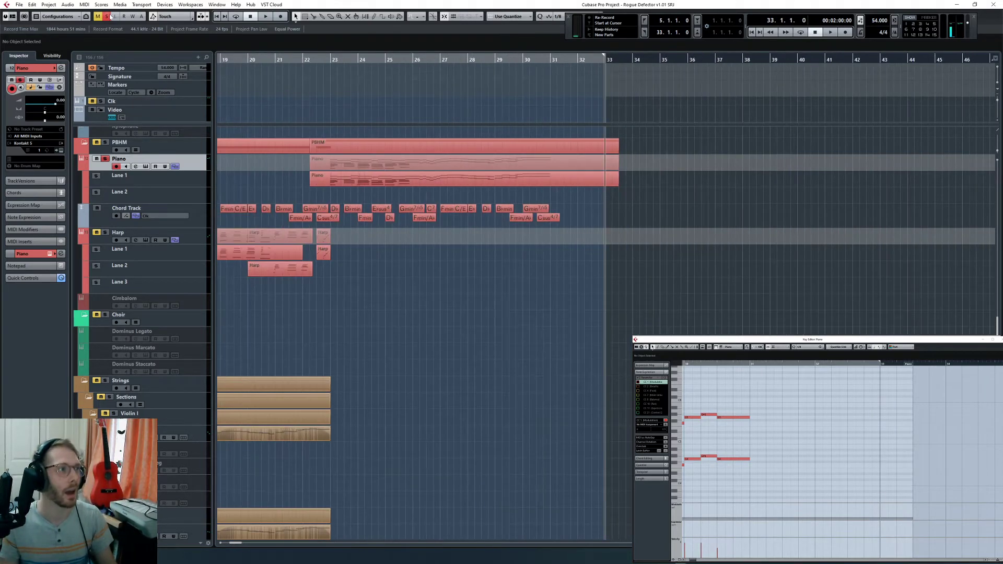
key("g")
key("g")
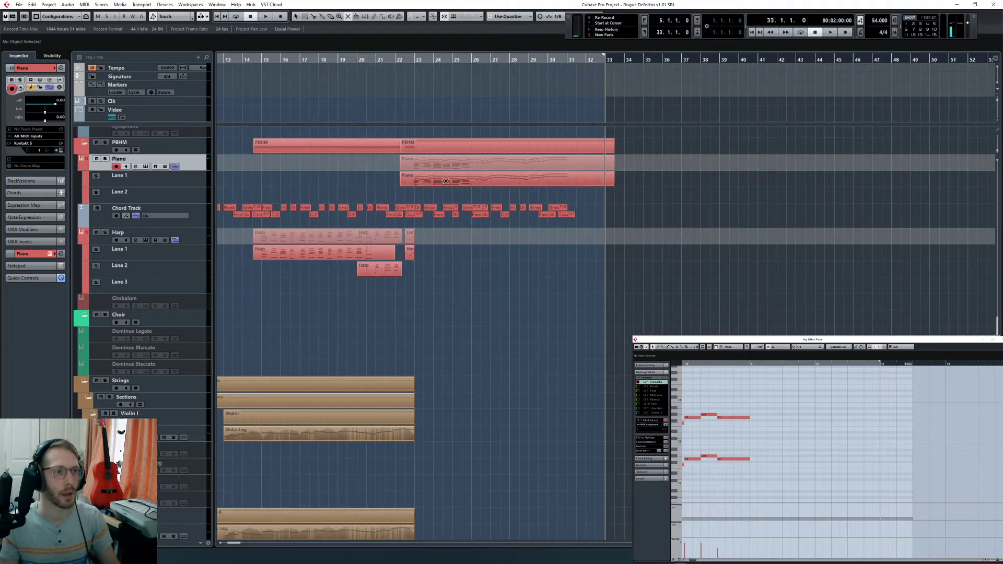
Step: Mute the solo piano passage's MIDI part and return the cursor to the left locator at bar 5
left_click(445, 181)
key("1")
left_click(496, 306)
key("KP_1")
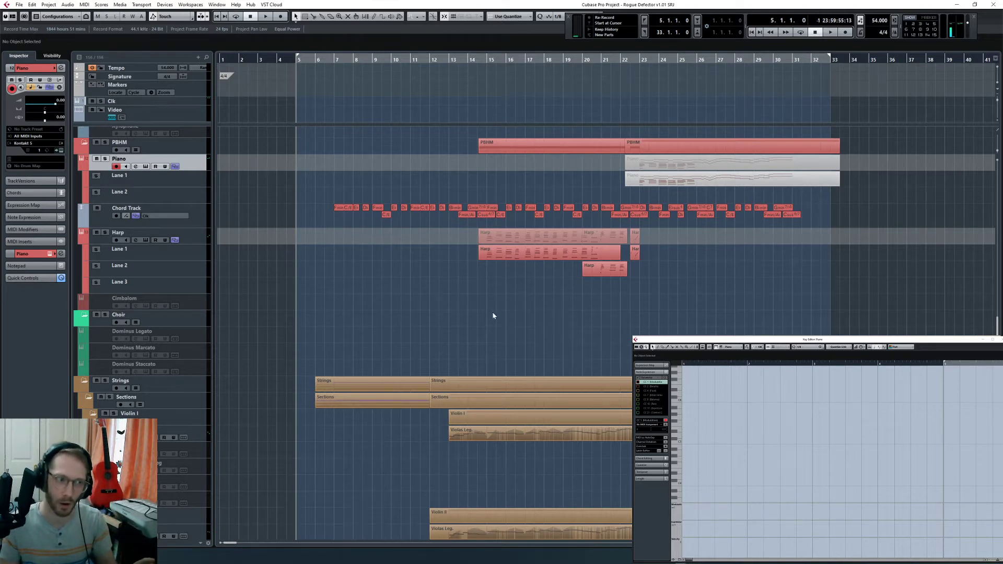
scroll(505, 330, "down", 15)
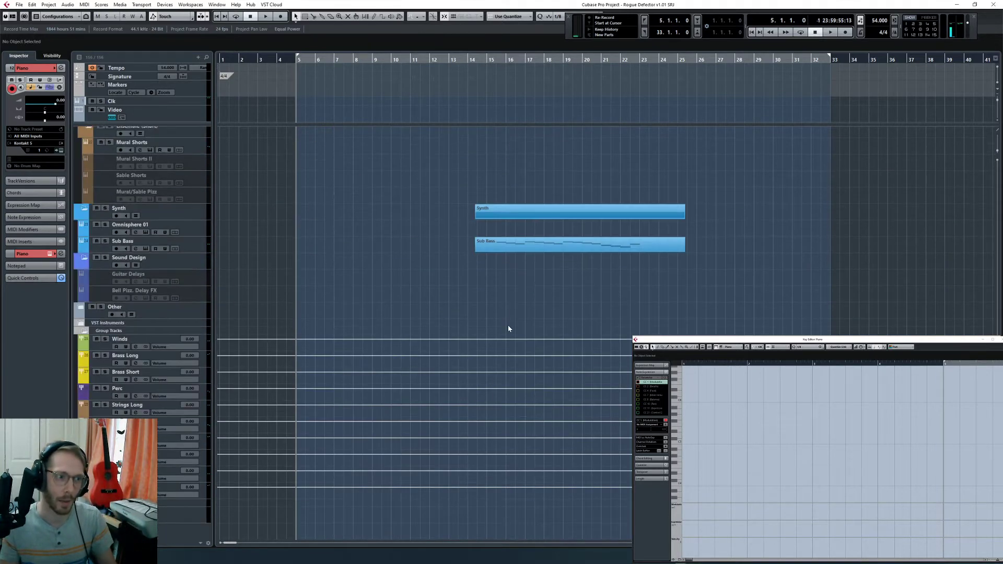
Step: Play the arrangement from the start of the string parts at bar 6 and move the left locator to 5.4.1
scroll(508, 326, "up", 8)
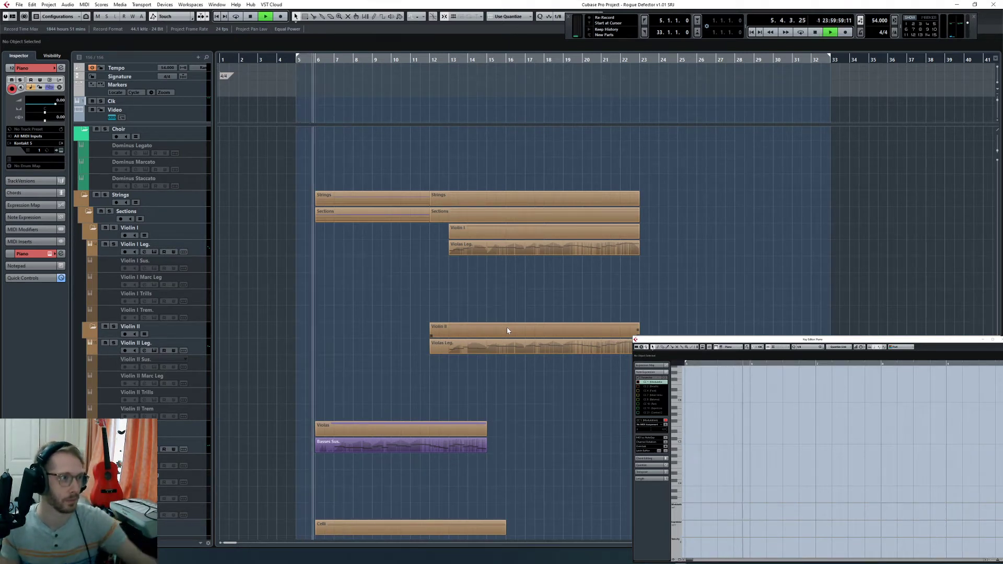
scroll(506, 324, "down", 8)
key("space")
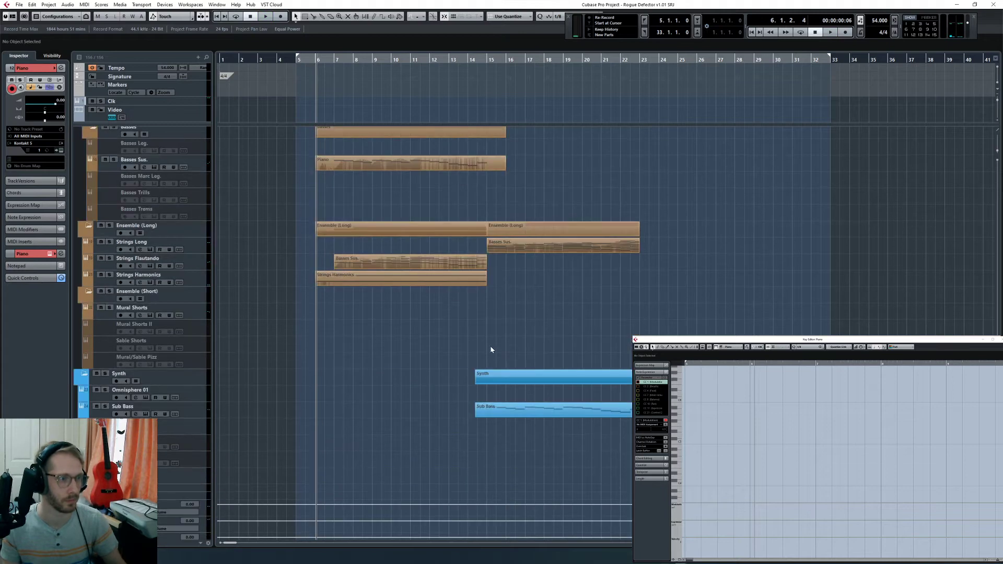
scroll(485, 354, "up", 2)
key("h")
key("h")
key("KP_Add")
key("KP_Subtract")
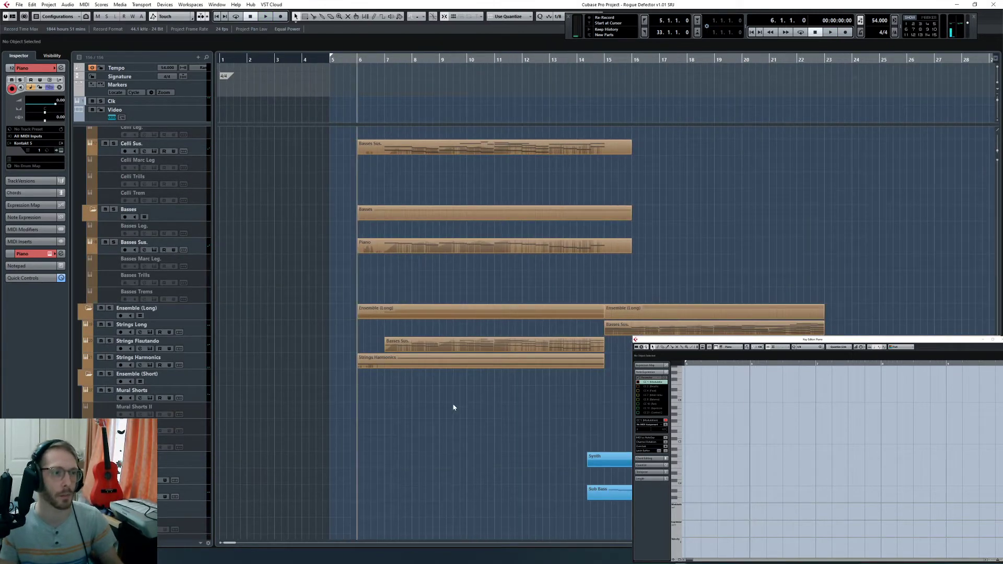
key("space")
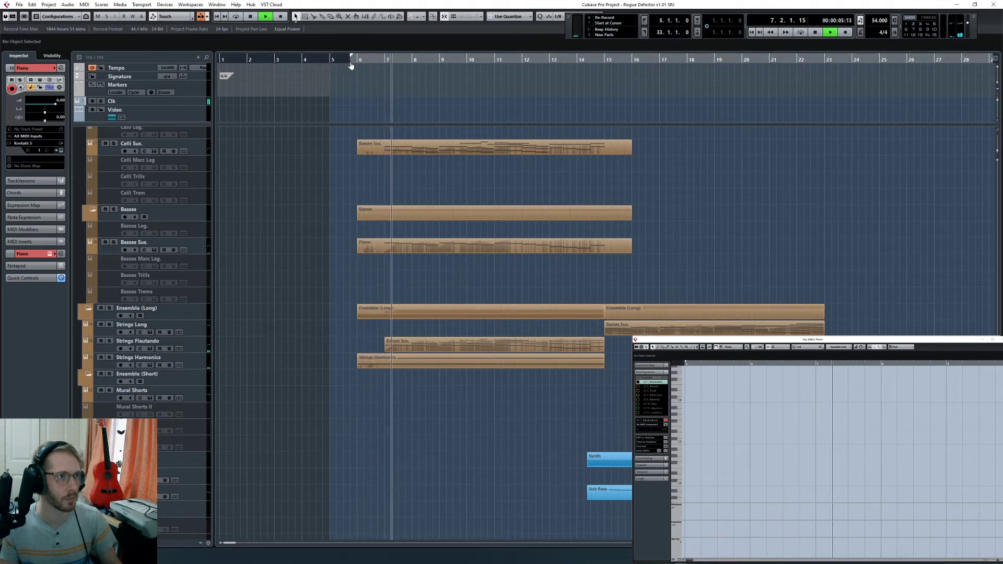
left_click_drag(351, 64, 351, 66)
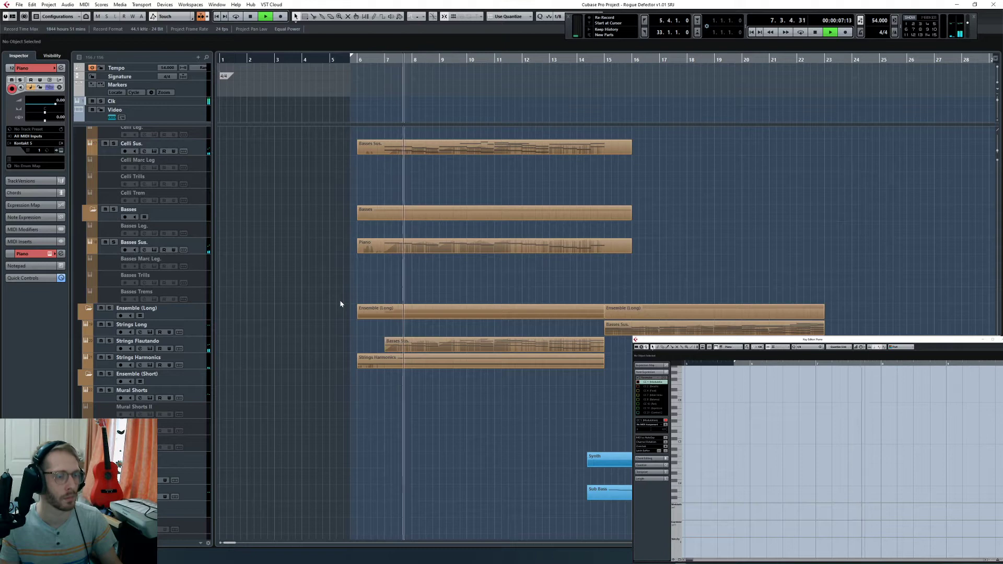
Step: Show the notes of all parts together in the Key Editor and follow them during playback
scroll(621, 284, "up", 5)
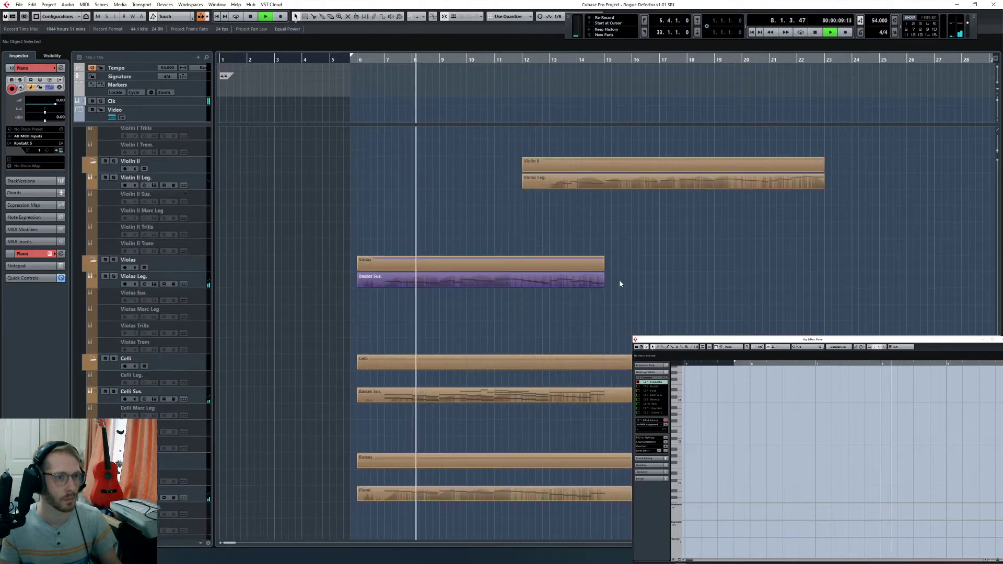
scroll(620, 282, "down", 10)
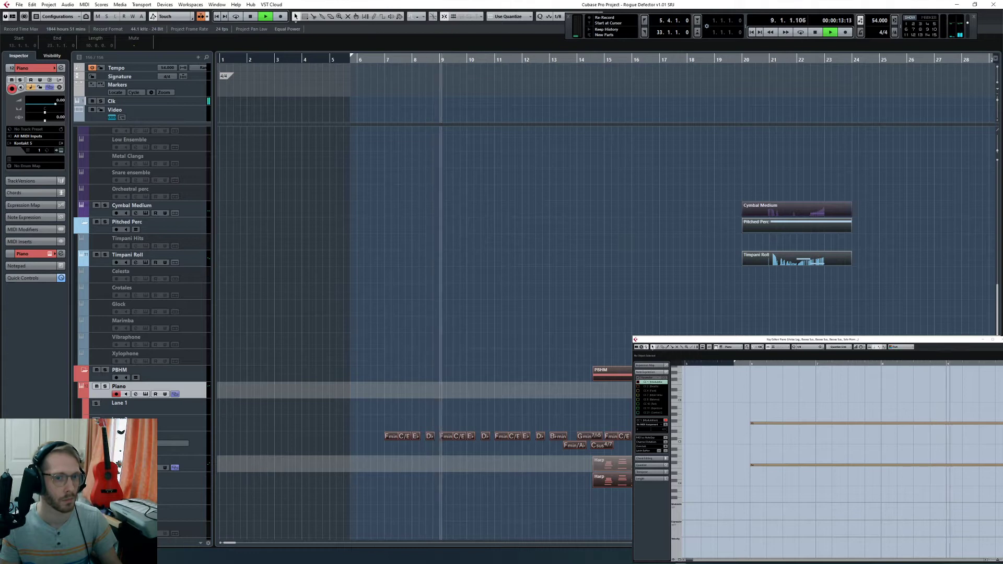
scroll(697, 322, "up", 5)
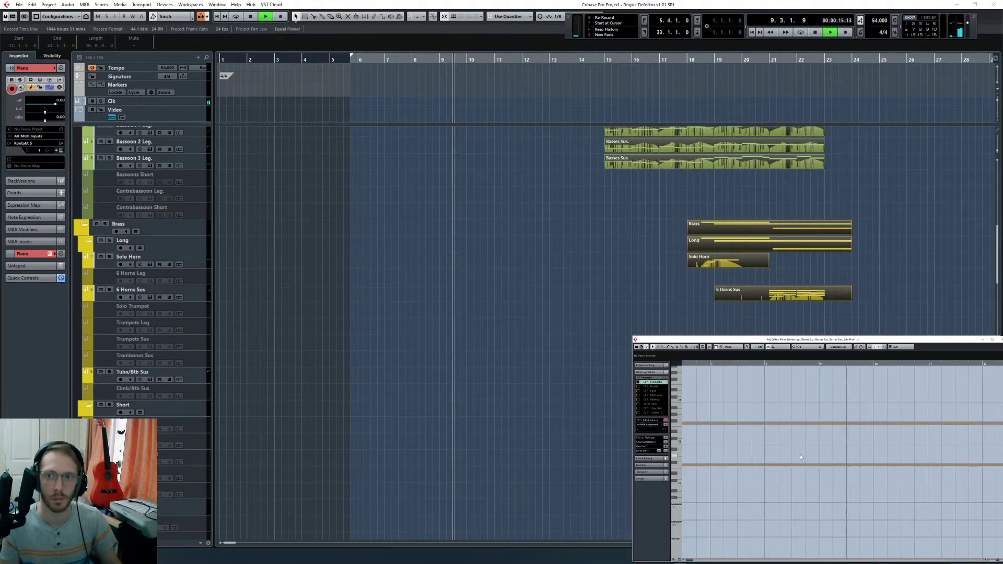
scroll(799, 462, "down", 5)
key("g")
key("g")
key("g")
scroll(799, 469, "right", 1)
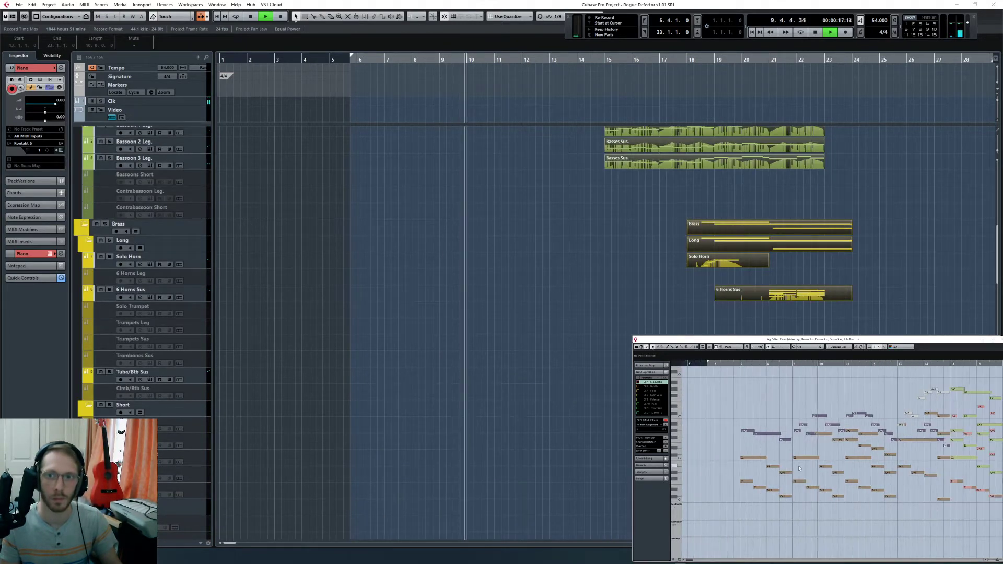
scroll(799, 466, "down", 2)
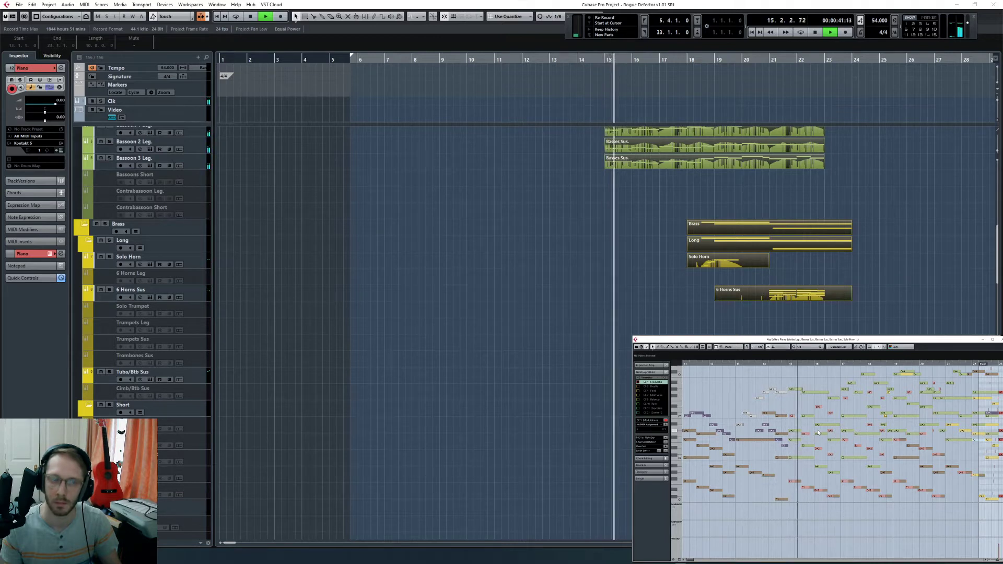
Step: Deselect the parts and lower the Harp channel's fader slightly in the MixConsole during playback
left_click(632, 324)
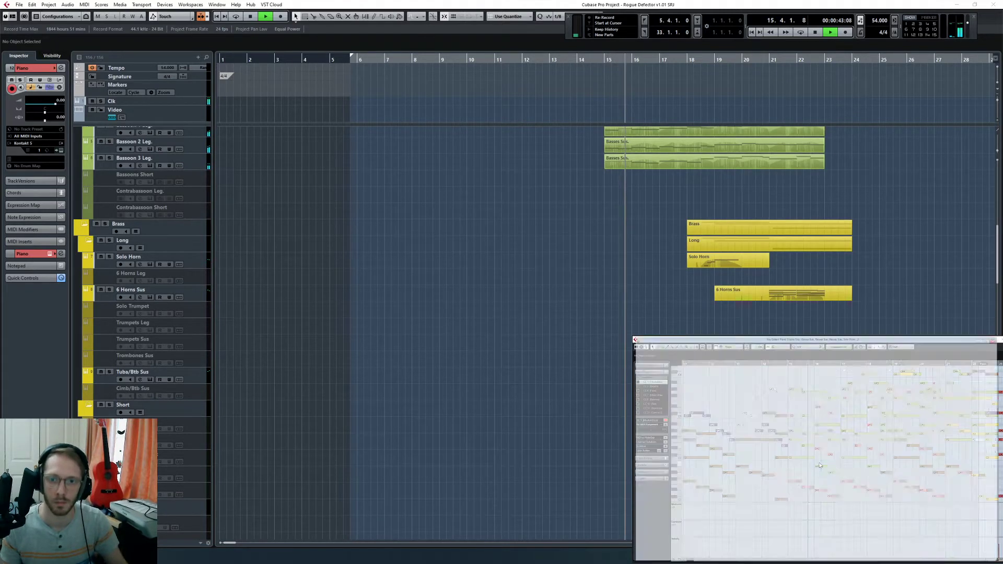
left_click_drag(798, 512, 799, 516)
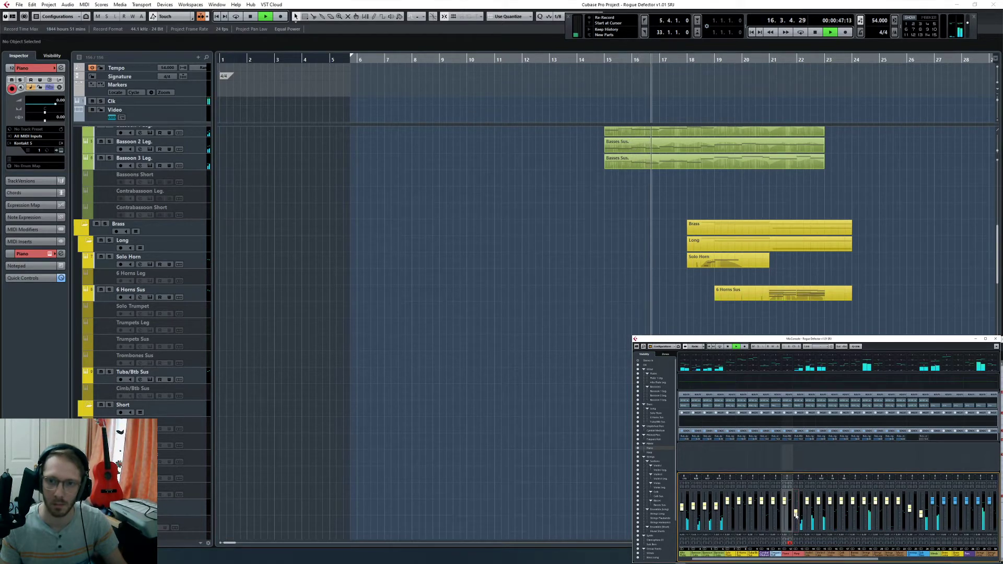
key("Return")
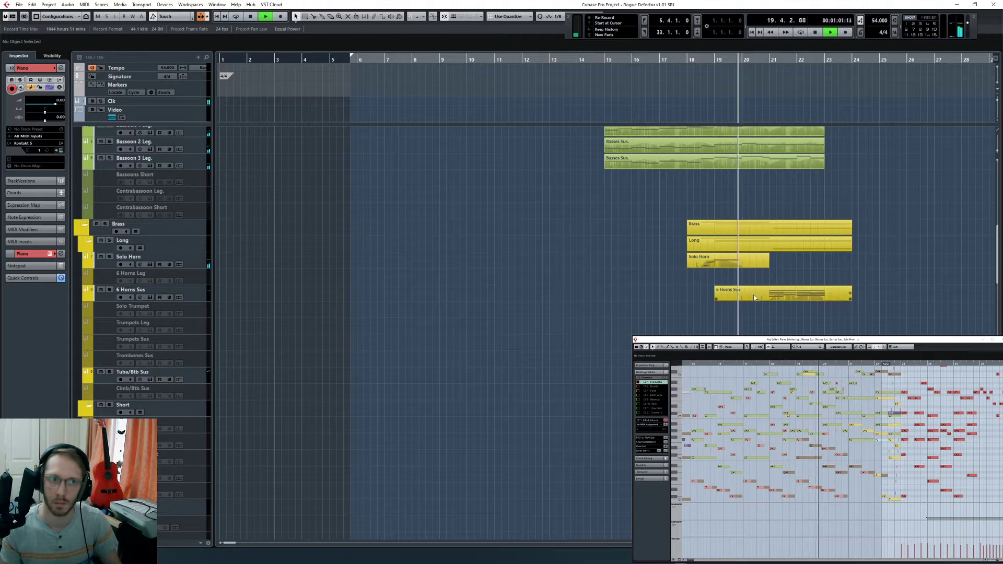
Step: Review the wind parts near bar 20 and the mixer channels while the playback continues
scroll(787, 308, "up", 5)
scroll(787, 309, "right", 6)
scroll(788, 309, "up", 5)
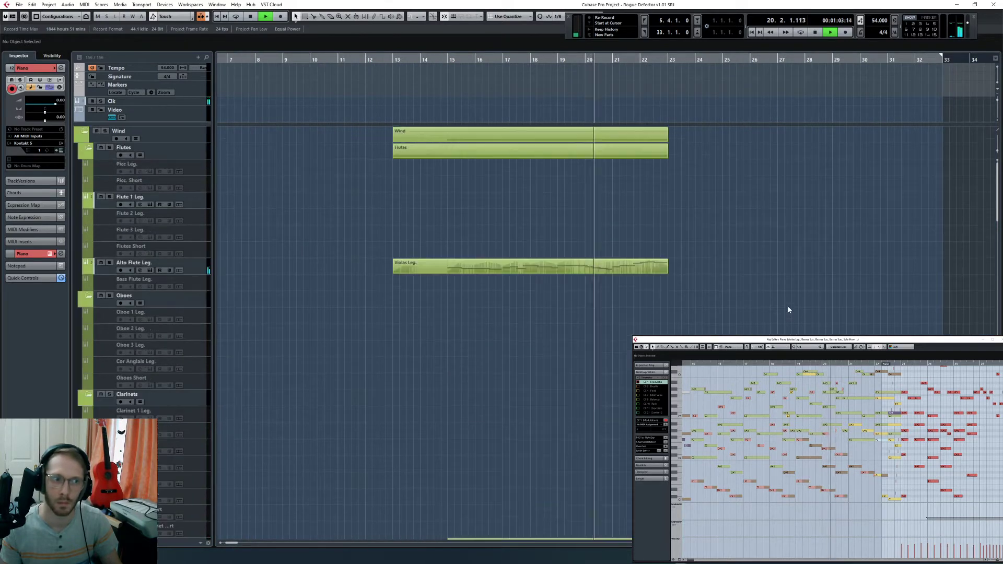
key("F3")
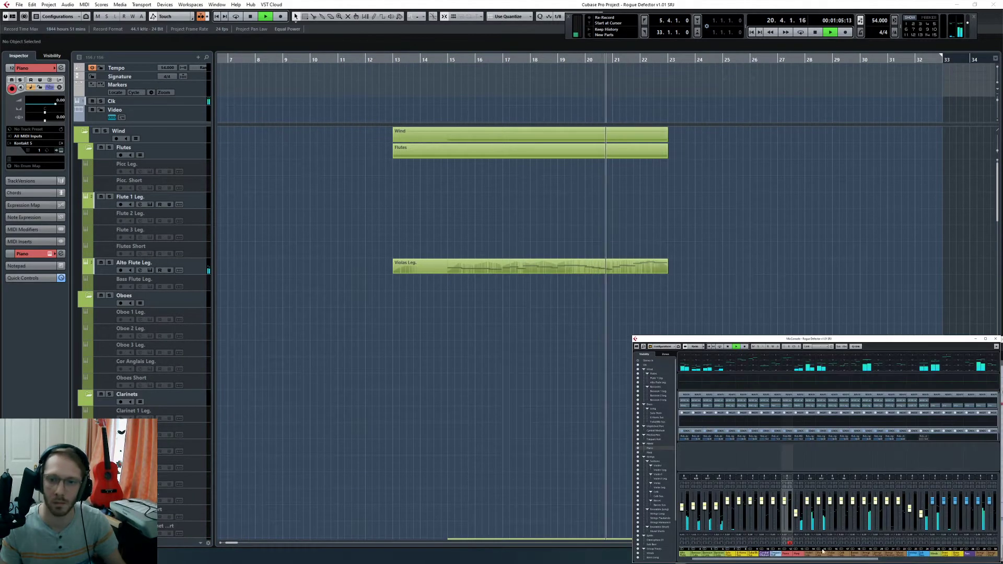
left_click_drag(753, 560, 737, 562)
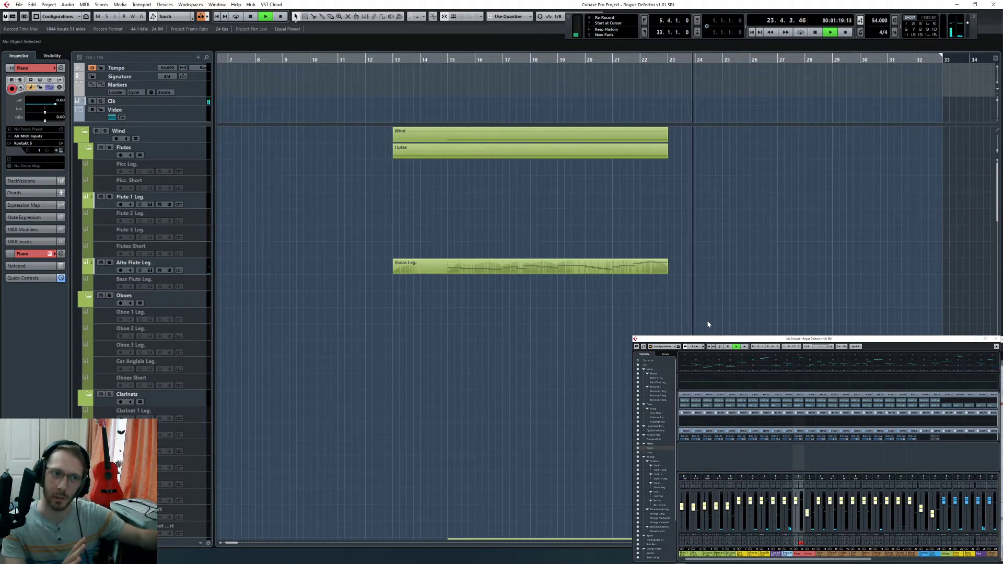
Step: Stop playback, place the cursor at bar 23 and select the Mural Shorts track for playing in
key("space")
scroll(606, 235, "down", 15)
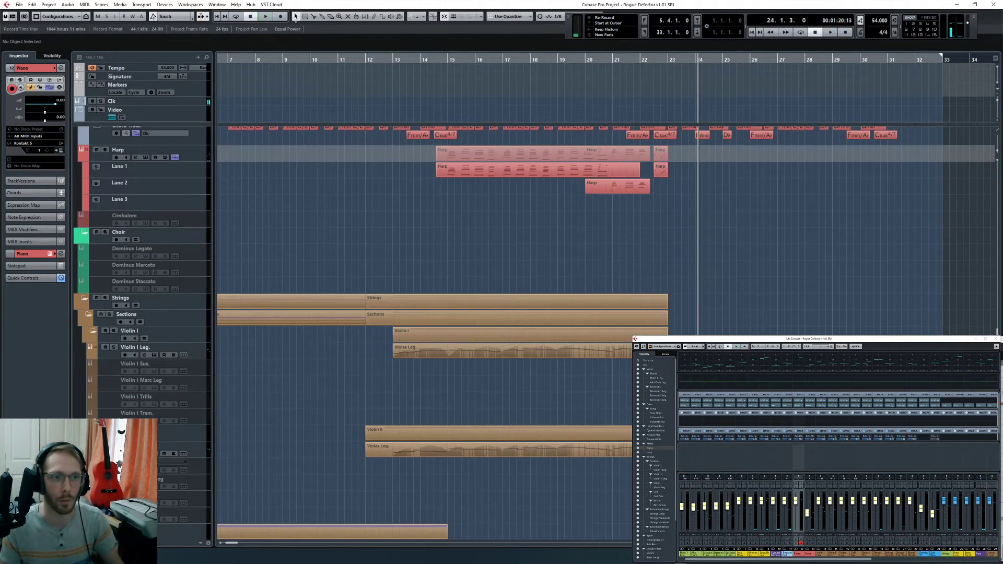
scroll(606, 235, "up", 3)
key("h")
key("h")
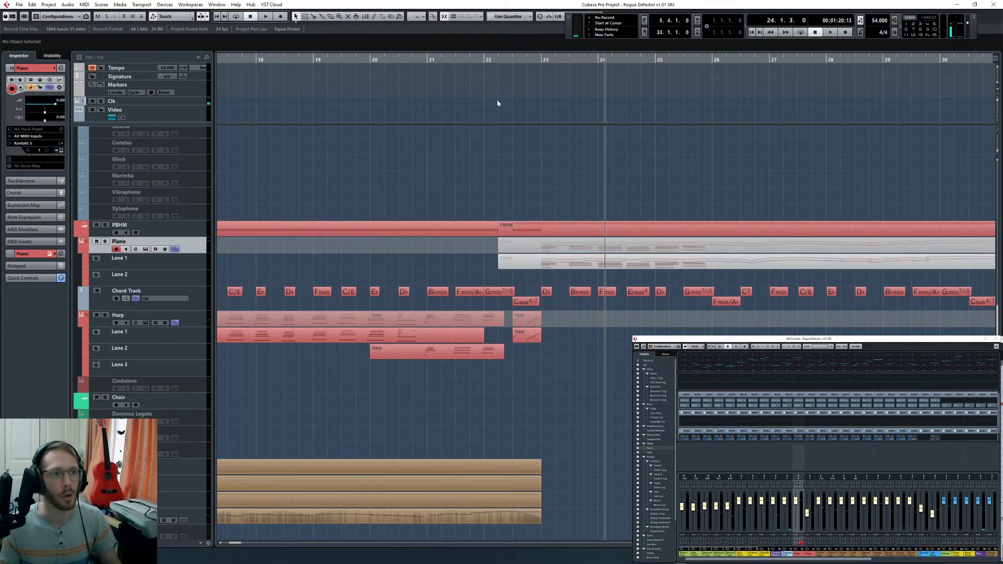
left_click(541, 63)
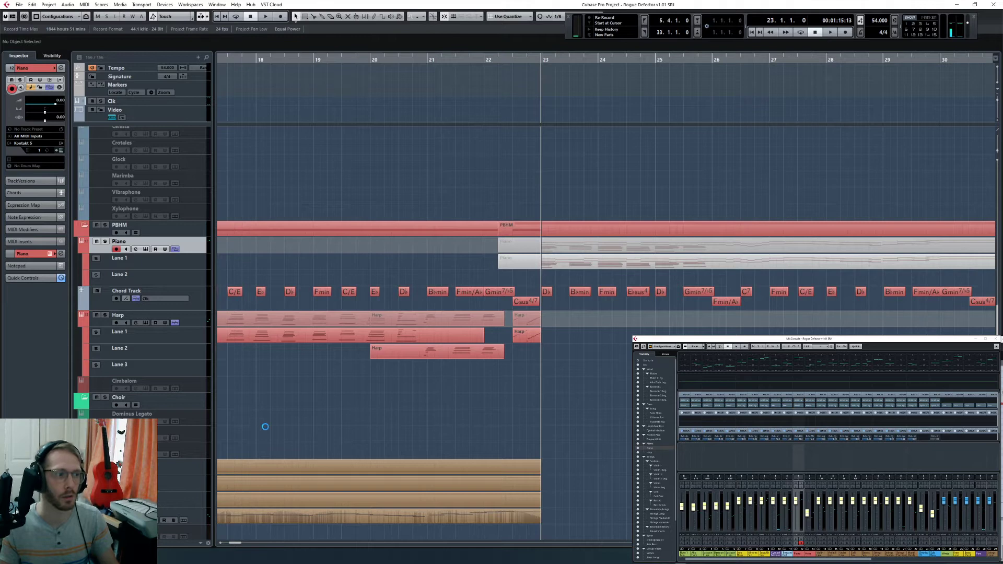
scroll(265, 427, "down", 15)
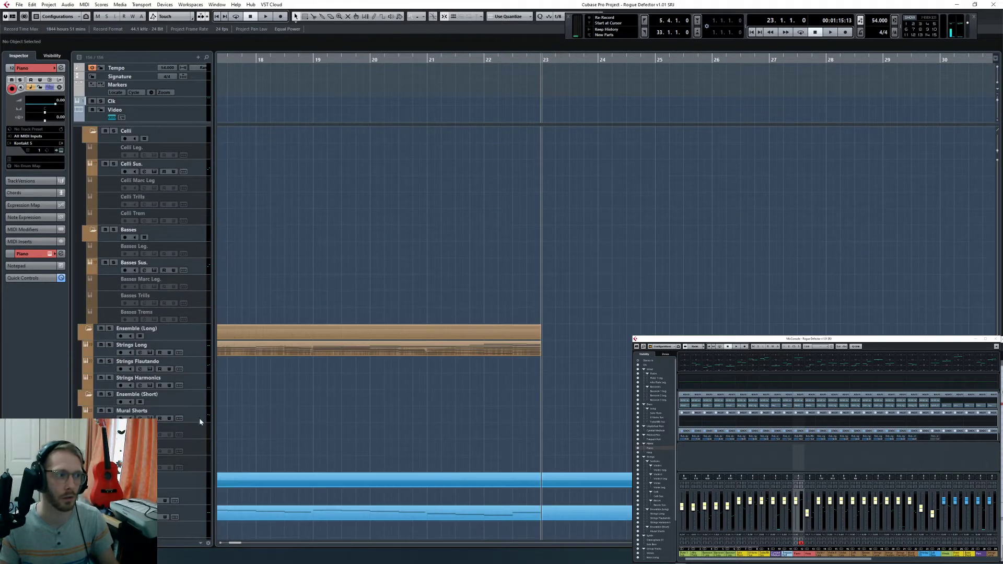
left_click(205, 418)
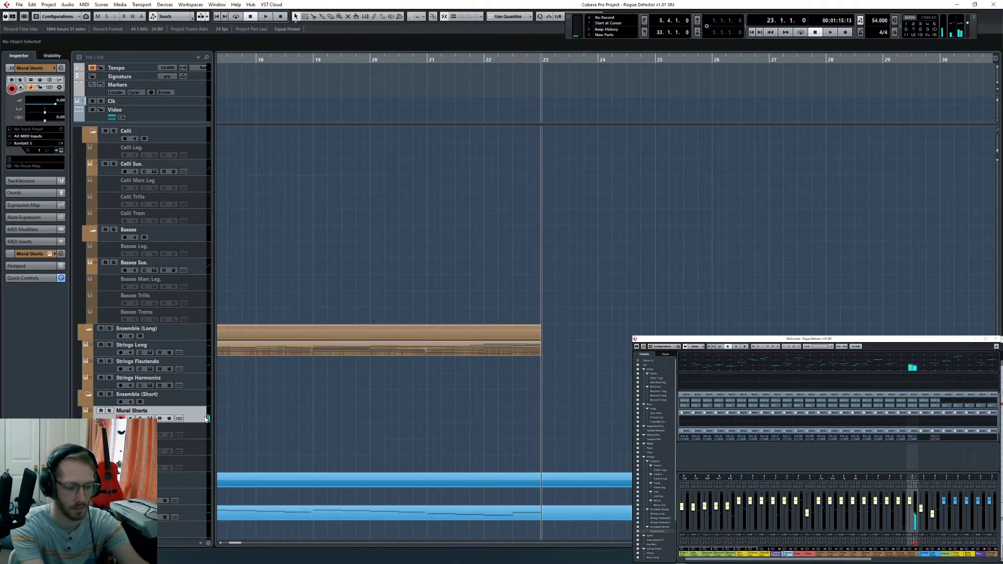
Step: Capture a short-strings phrase played from bar 23 on Mural Shorts with Retrospective Record and open its part in the Key Editor
scroll(206, 418, "down", 3)
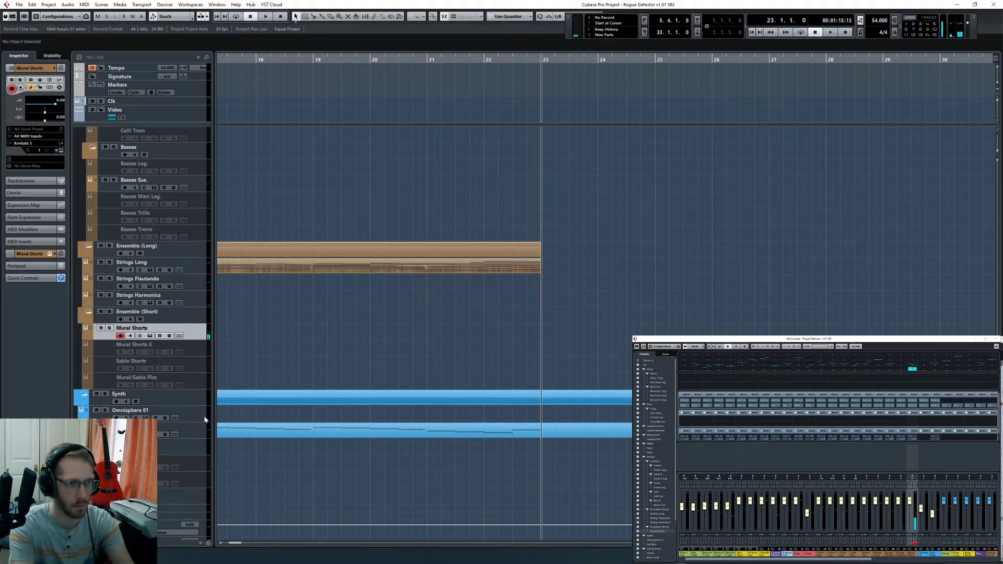
key("space")
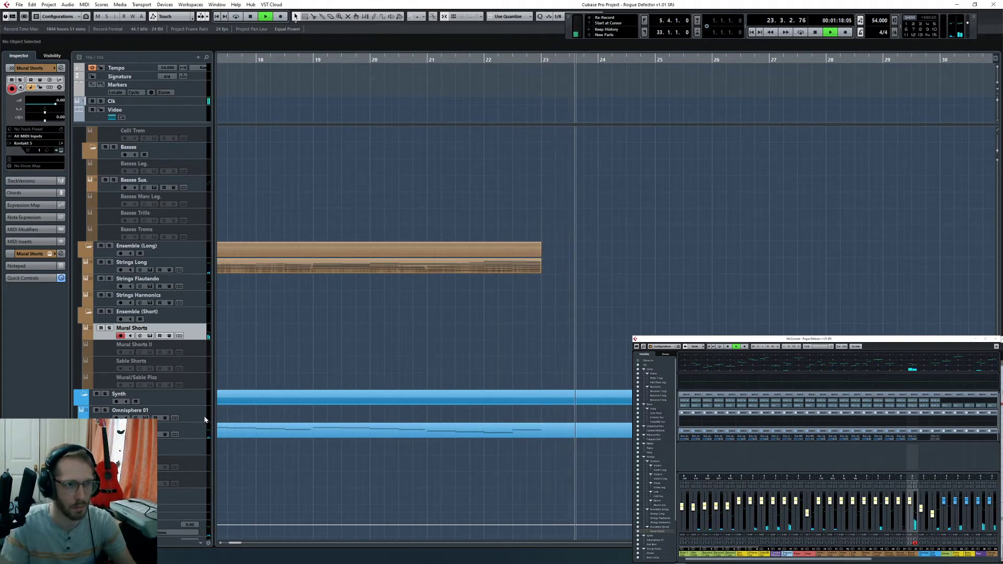
key("shift+KP_Multiply")
key("space")
double_click(549, 331)
key("h")
key("h")
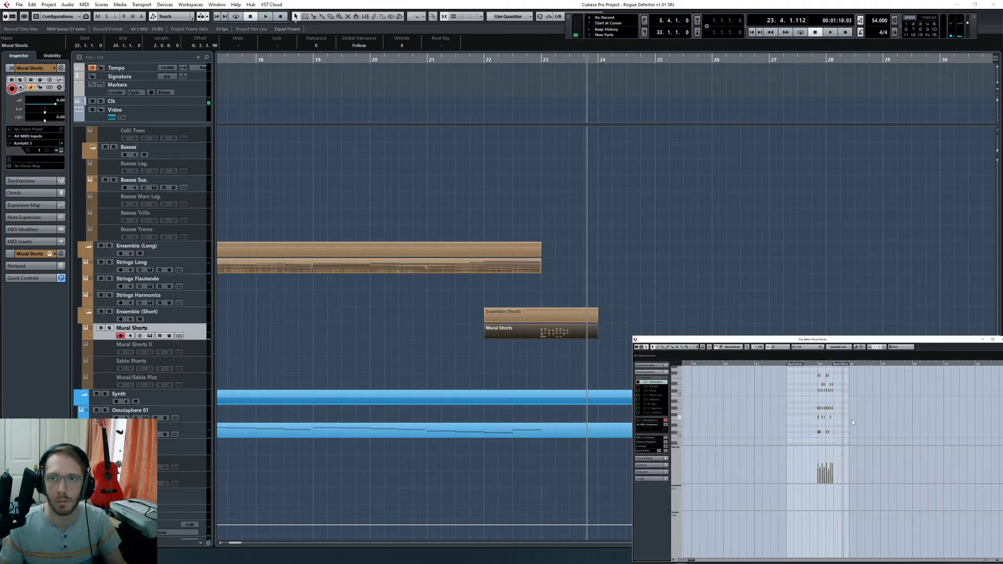
Step: Quantize all notes of the captured Mural Shorts phrase to 1/16
key("h")
key("h")
key("ctrl+a")
left_click(807, 347)
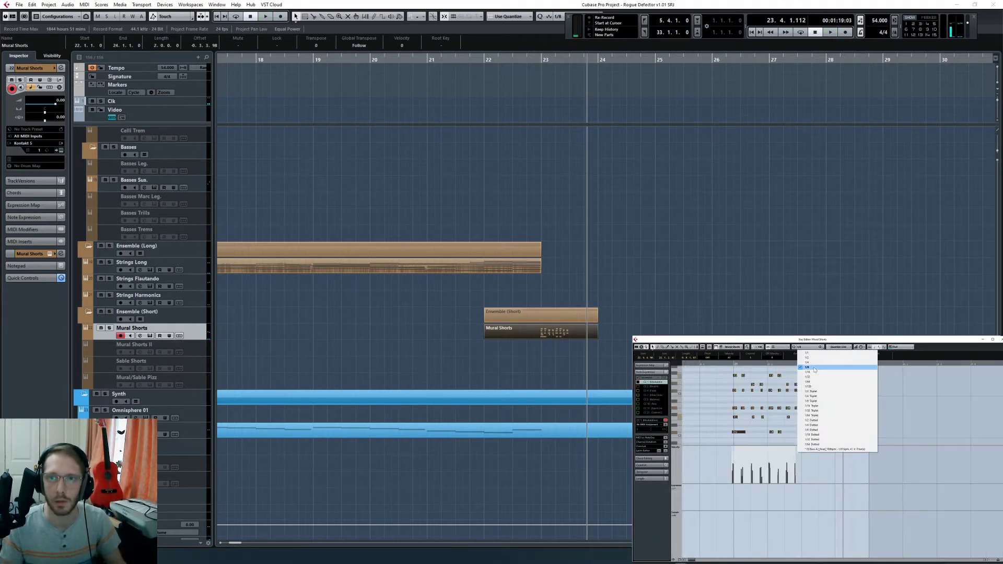
left_click(815, 372)
Step: Play the quantized Mural Shorts phrase from bar 23 to check its timing
left_click(736, 364)
key("space")
left_click(828, 418)
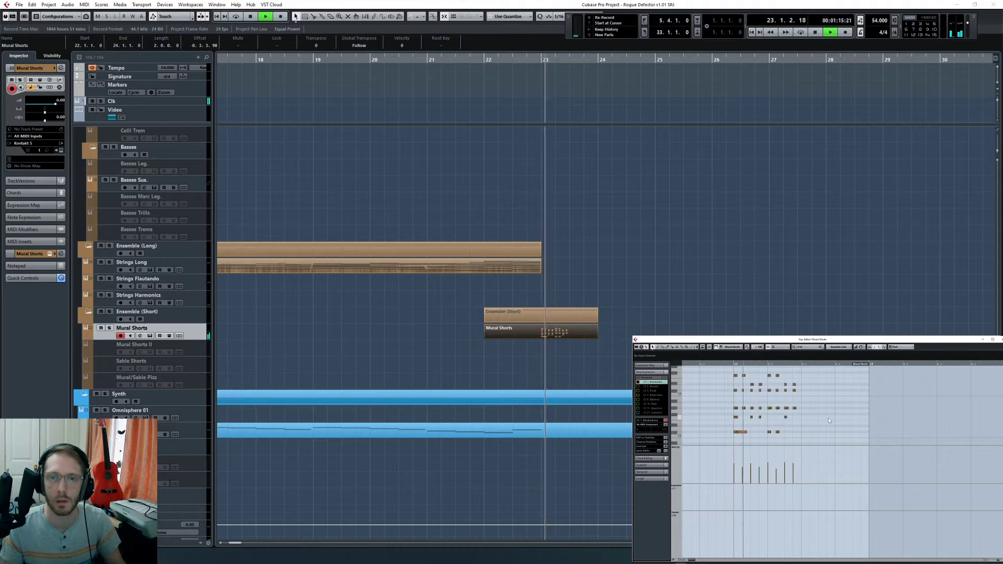
key("space")
key("ctrl+a")
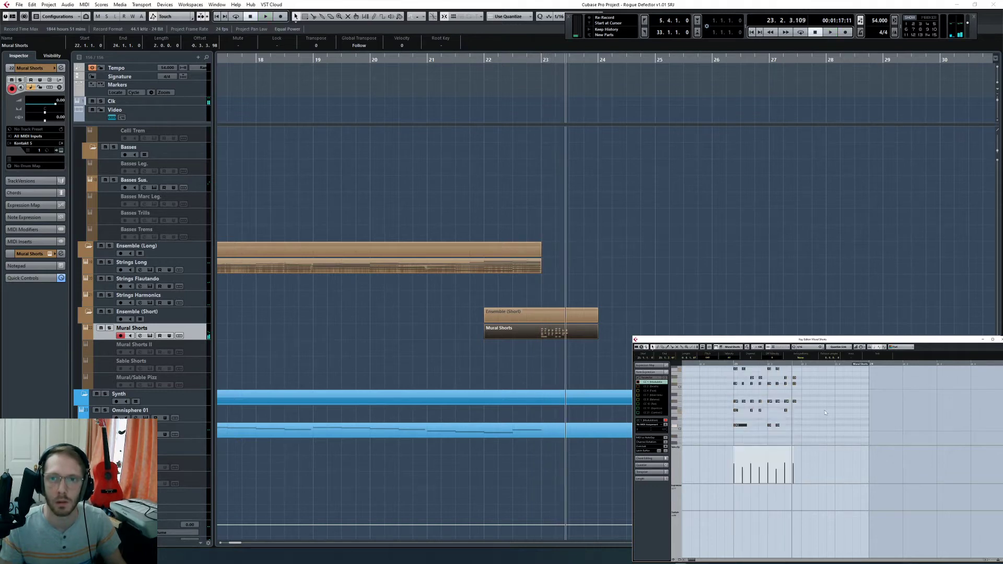
Step: Capture the continuation of the Mural Shorts phrase from 23.3 with Retrospective Record, playing along from bar 23
left_click(800, 365)
scroll(641, 282, "up", 10)
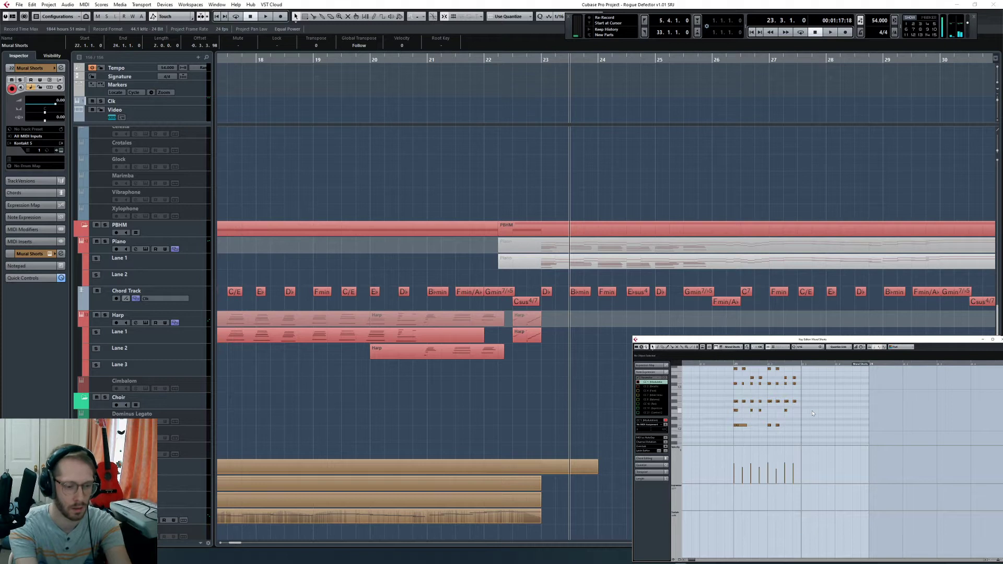
key("KP_Subtract")
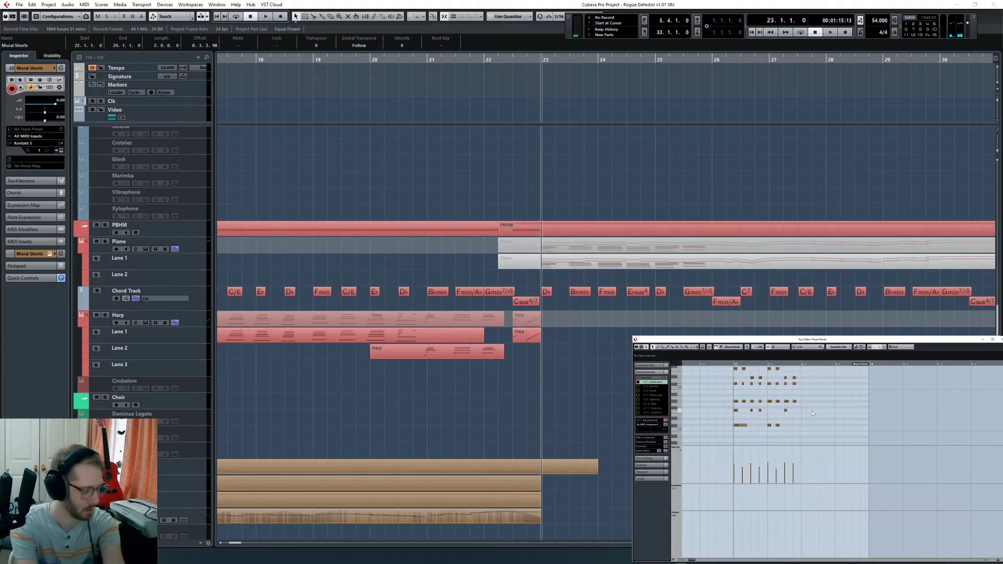
key("space")
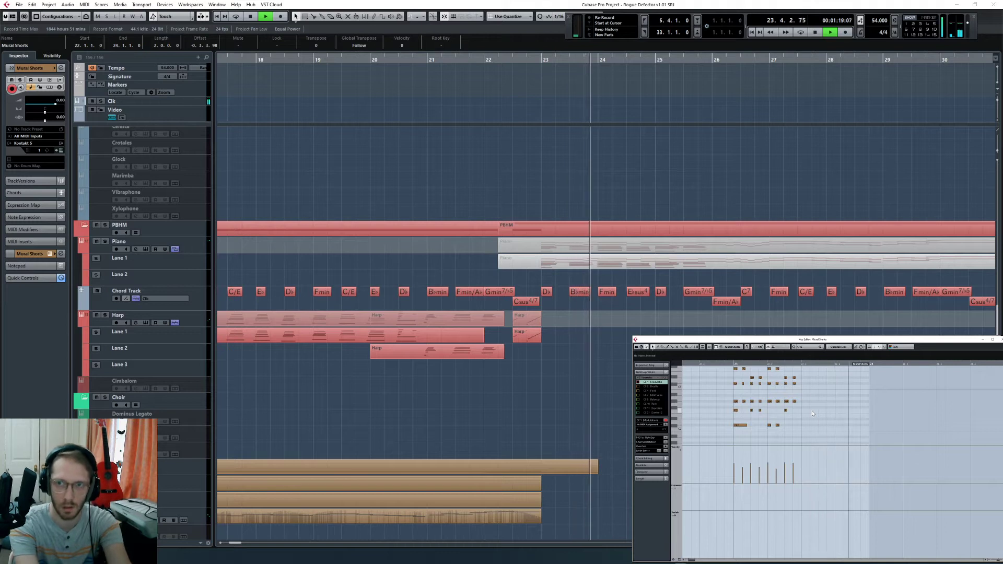
key("shift+KP_Multiply")
key("space")
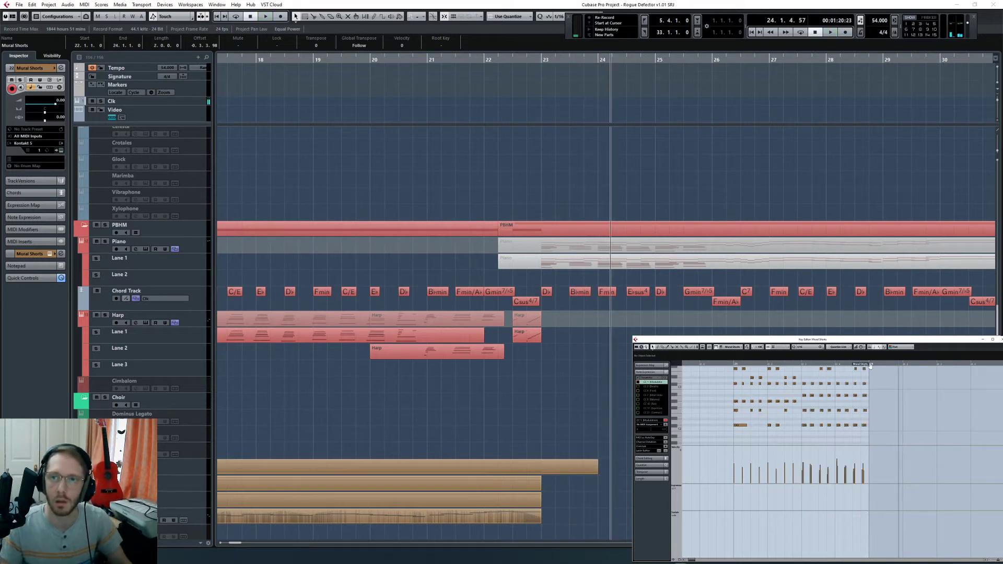
Step: Extend the Mural Shorts part about three beats past bar 24 and quantize the newly captured notes to 1/16
left_click_drag(871, 366, 971, 366)
scroll(822, 396, "up", 2)
left_click_drag(792, 376, 865, 450)
scroll(836, 407, "up", 4)
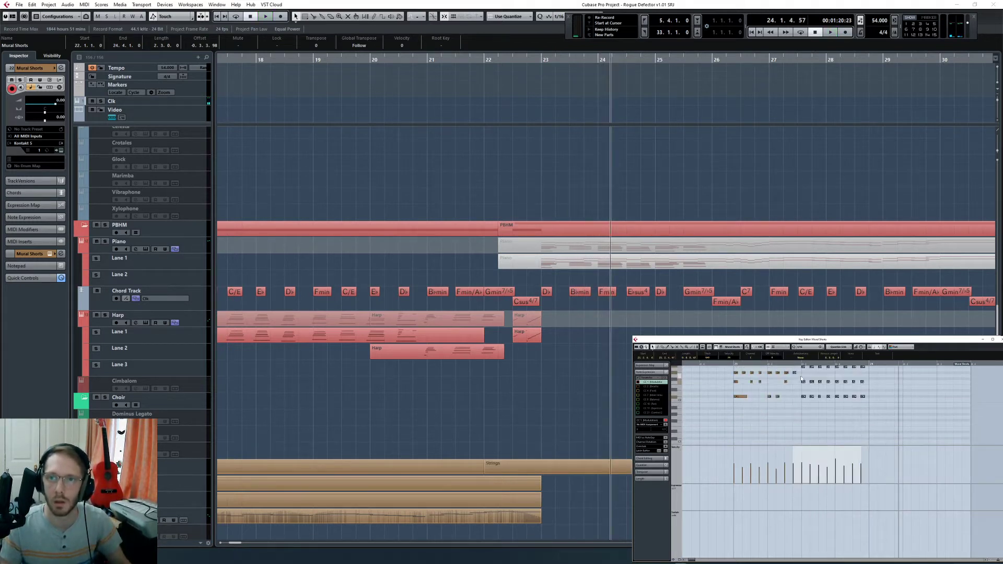
Step: Play the combined Mural Shorts phrase from bar 23 and check its notes in the Key Editor
left_click_drag(736, 364, 724, 372)
left_click(756, 456)
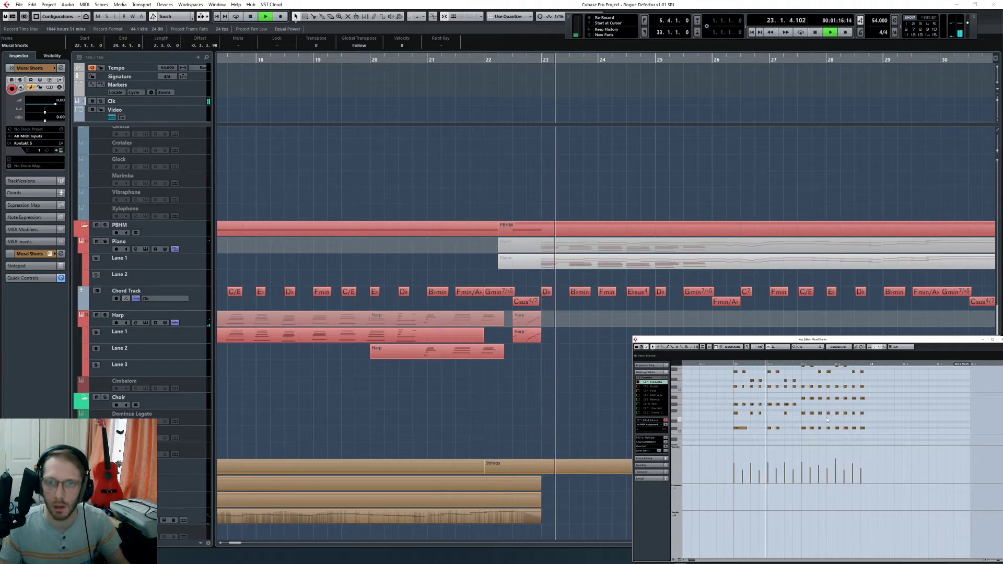
scroll(823, 415, "up", 1)
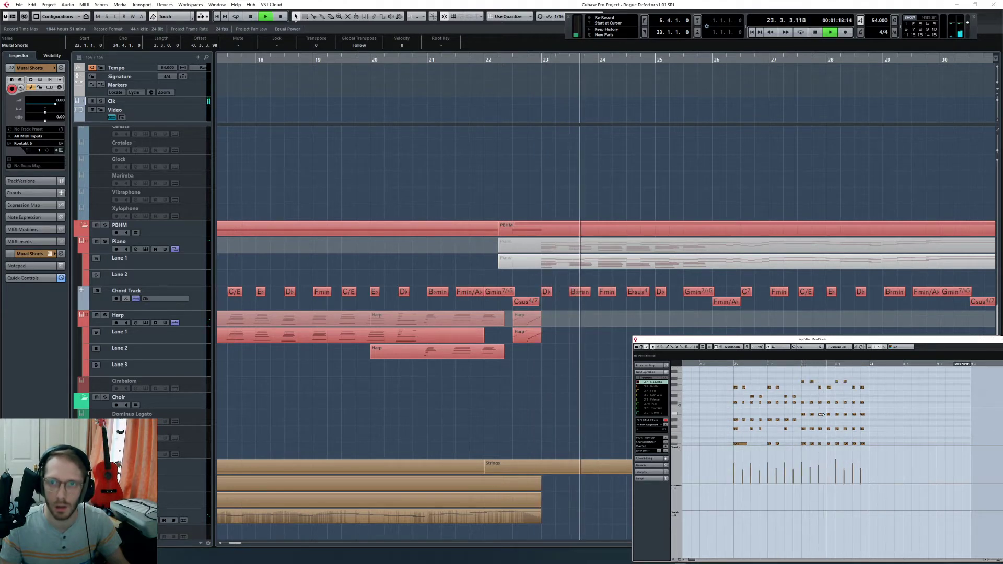
scroll(822, 416, "down", 1)
key("space")
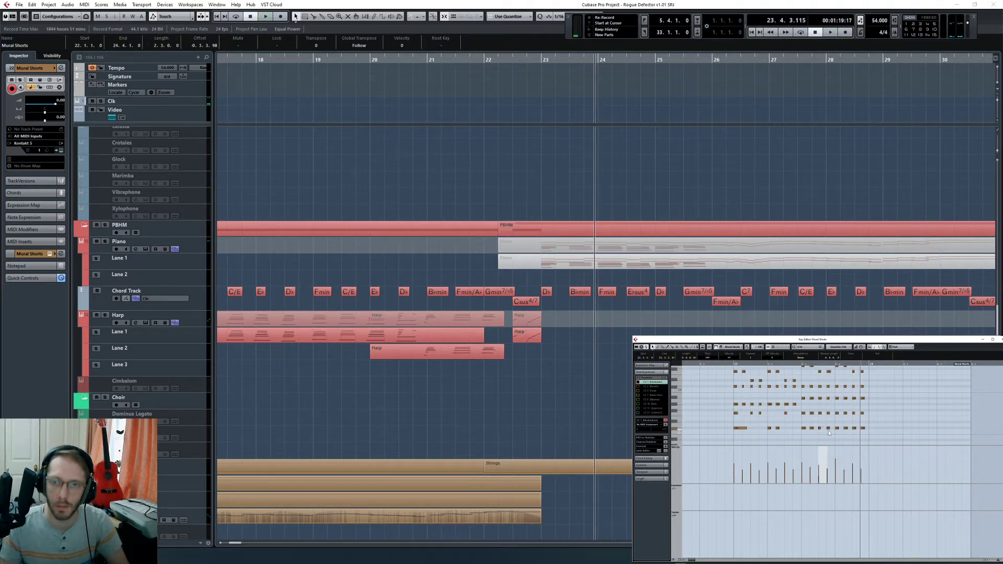
Step: Lower the lowest note pairs in the second halves of beats 3 and 4 of bar 23 in Mural Shorts
scroll(826, 429, "down", 2)
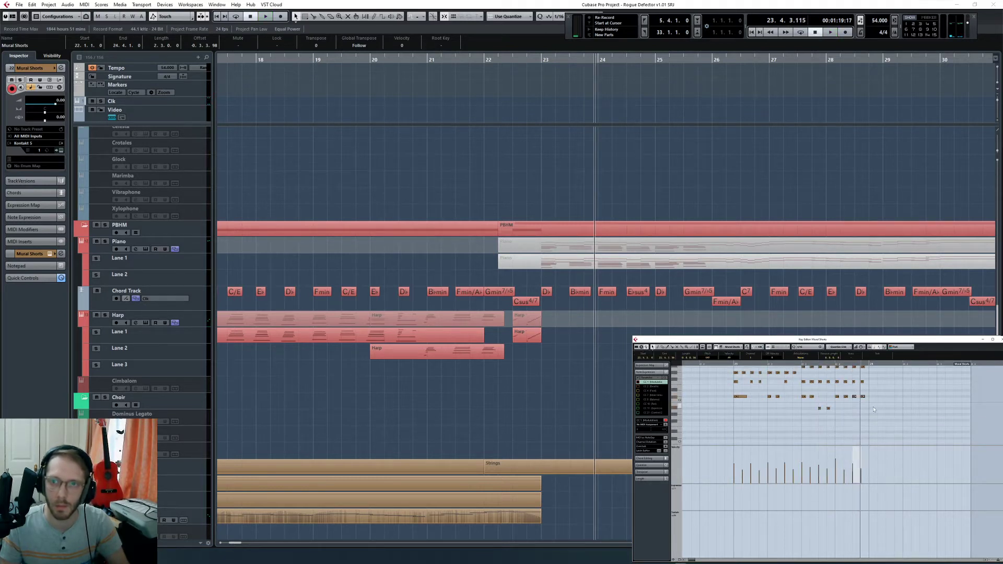
left_click(802, 418)
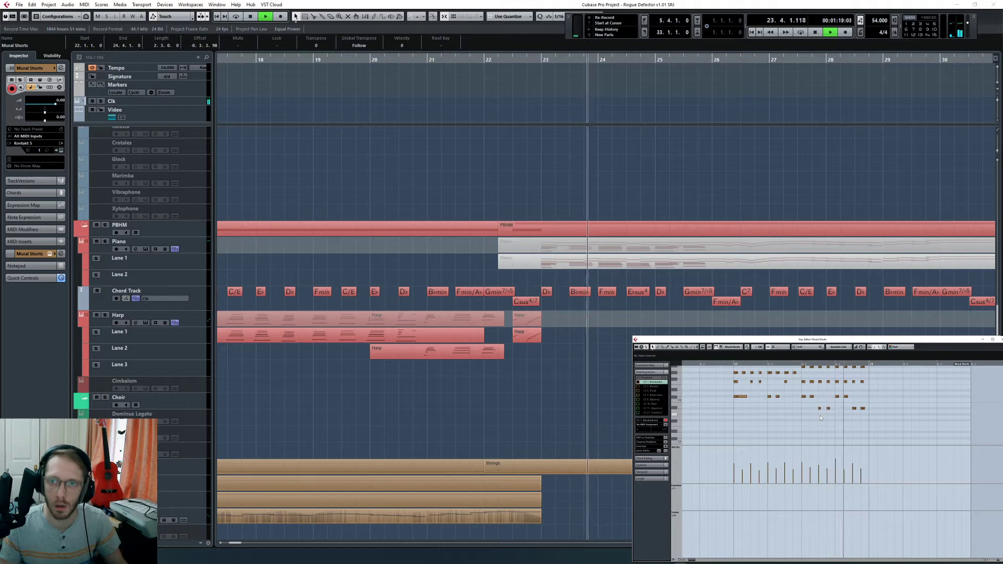
key("space")
scroll(763, 397, "up", 3)
Step: Play the edited Mural Shorts phrase from bar 23 and again from 23.3 to check the bass movement
key("space")
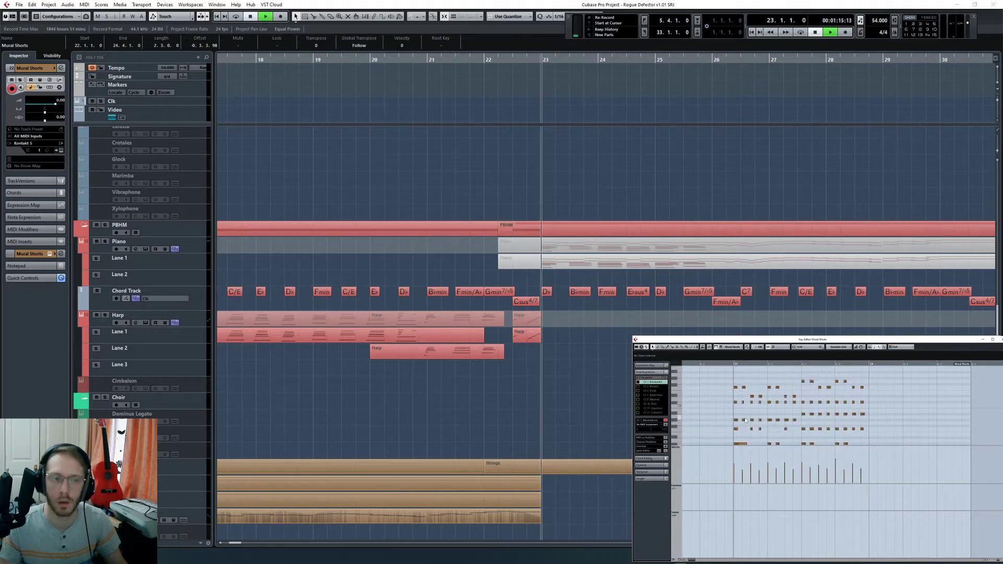
left_click(594, 396)
scroll(597, 385, "down", 5)
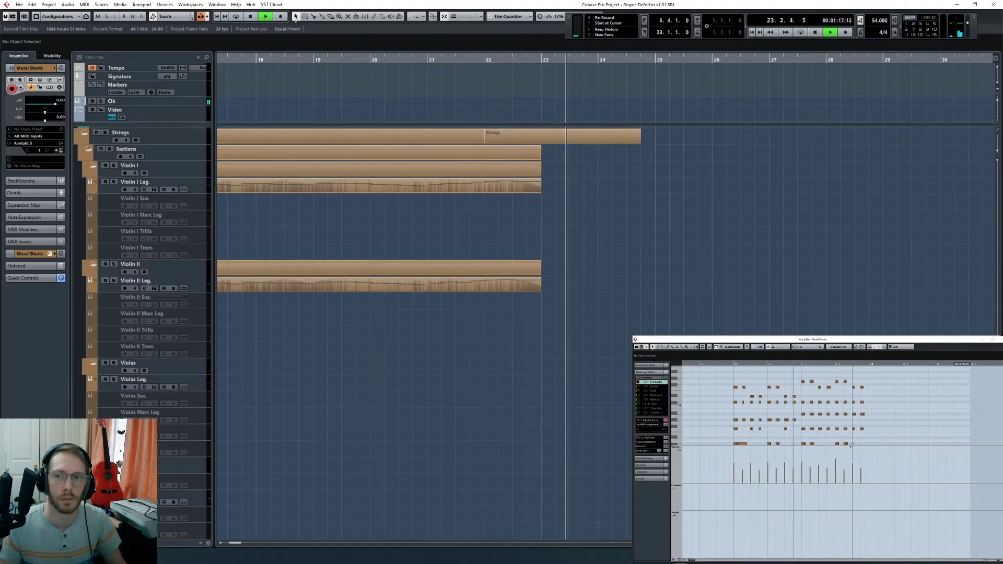
scroll(841, 418, "down", 1)
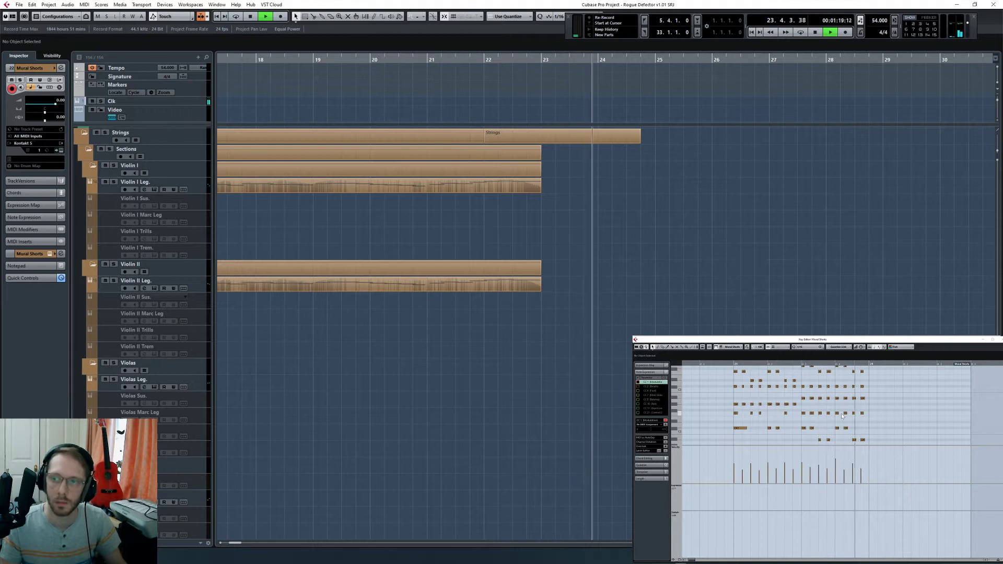
key("space")
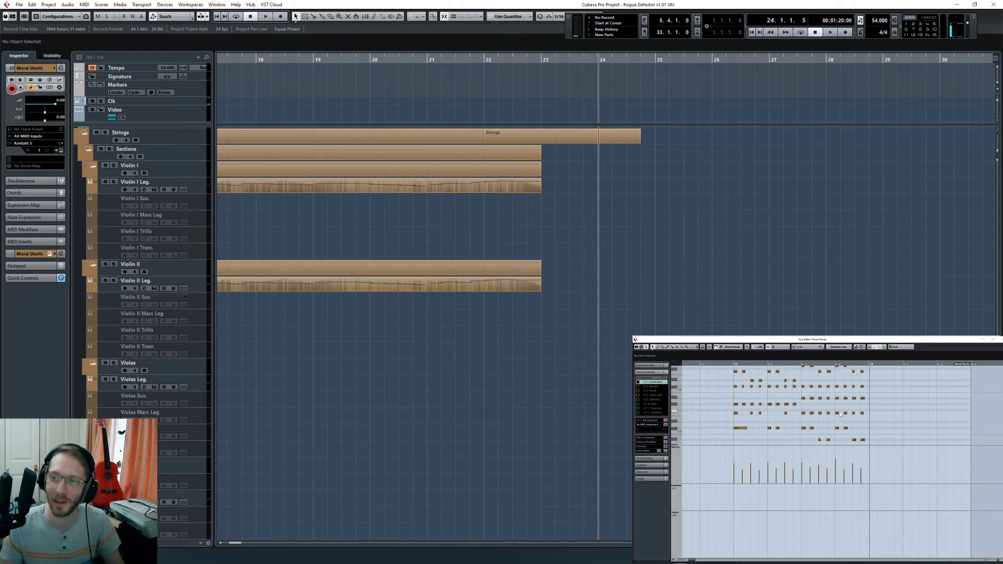
scroll(841, 415, "down", 1)
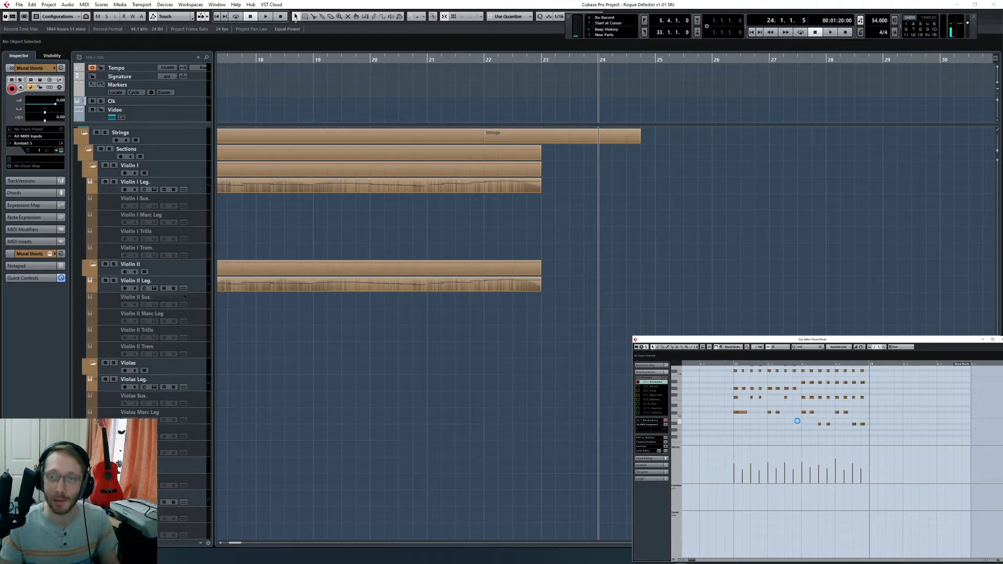
left_click(801, 364)
key("space")
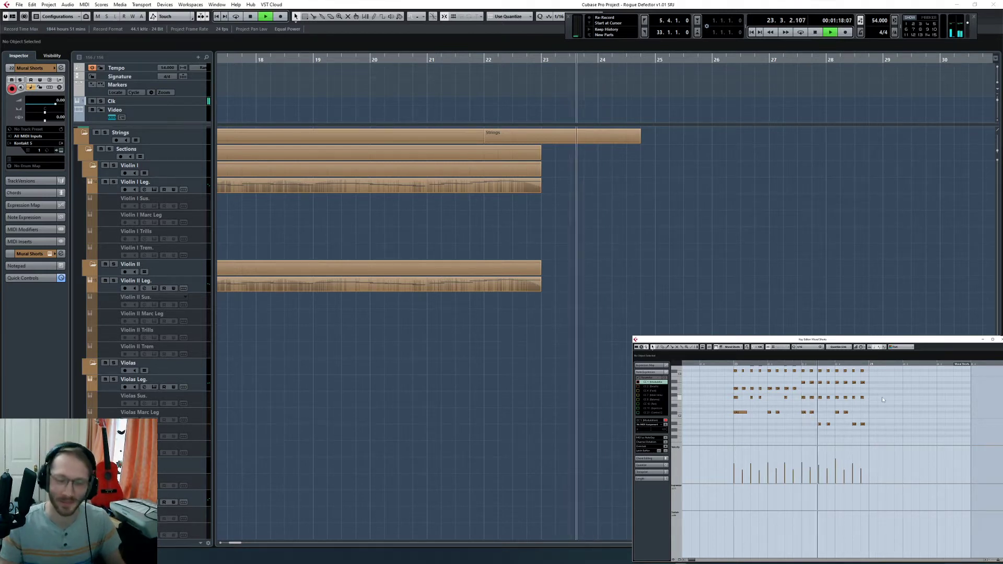
key("space")
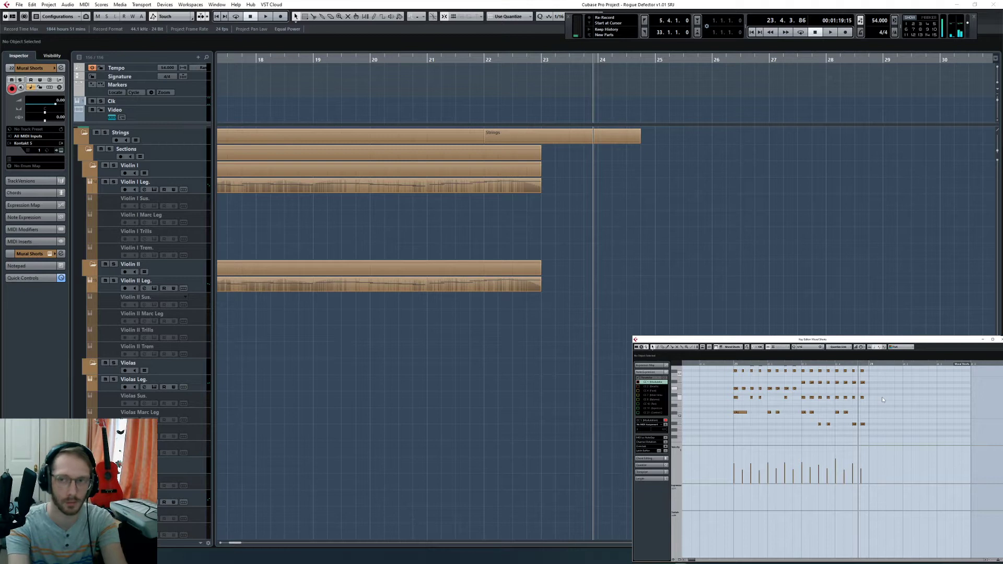
Step: Copy all the Mural Shorts notes of bar 23 and paste them at bar 24
key("KP_Subtract")
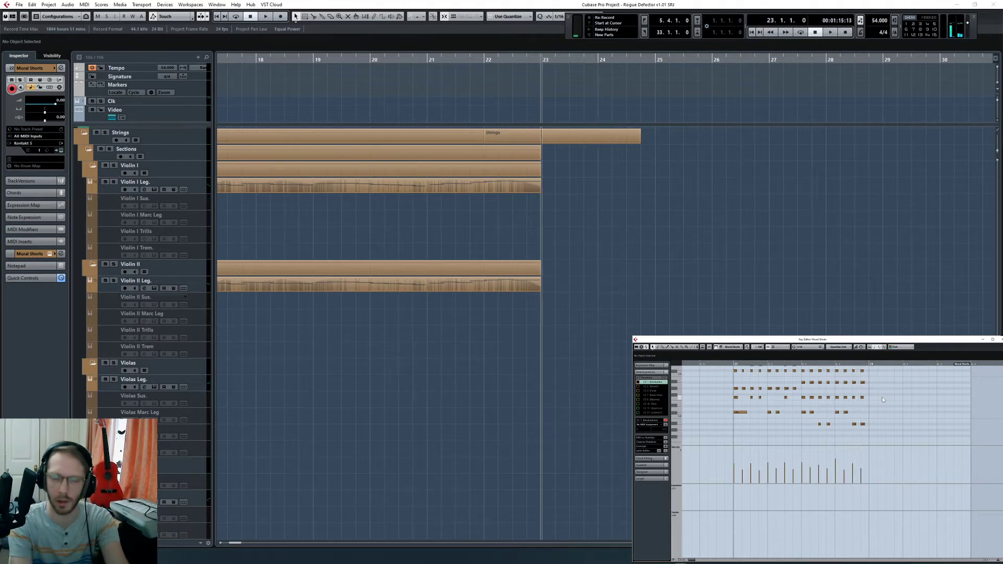
scroll(874, 408, "up", 2)
key("ctrl+a")
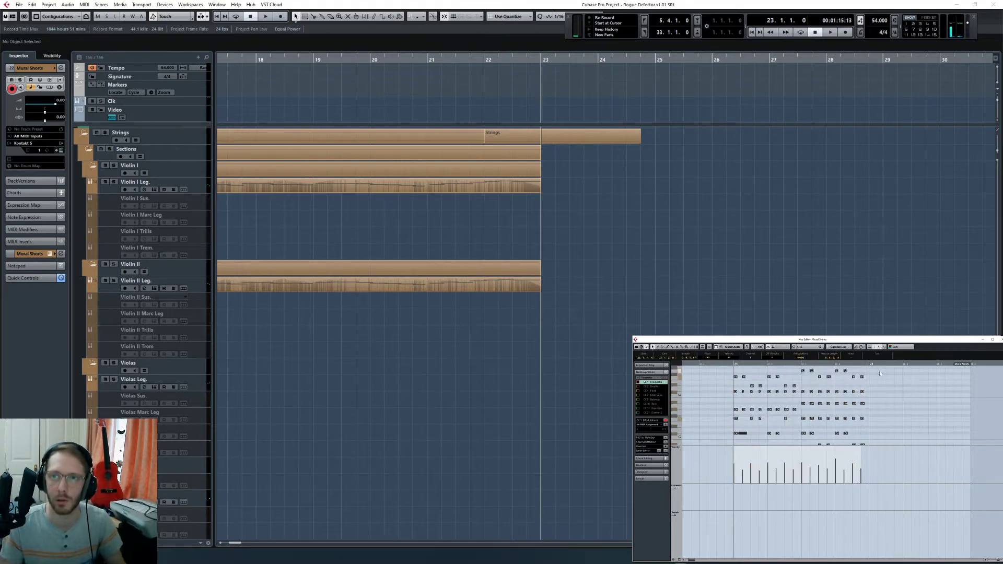
left_click(873, 365)
key("ctrl+v")
scroll(874, 397, "right", 1)
Step: On beat 1 of bar 24, lower the long bass note and the repeated inner notes, raise the upper pair, and play the result
left_click(811, 433)
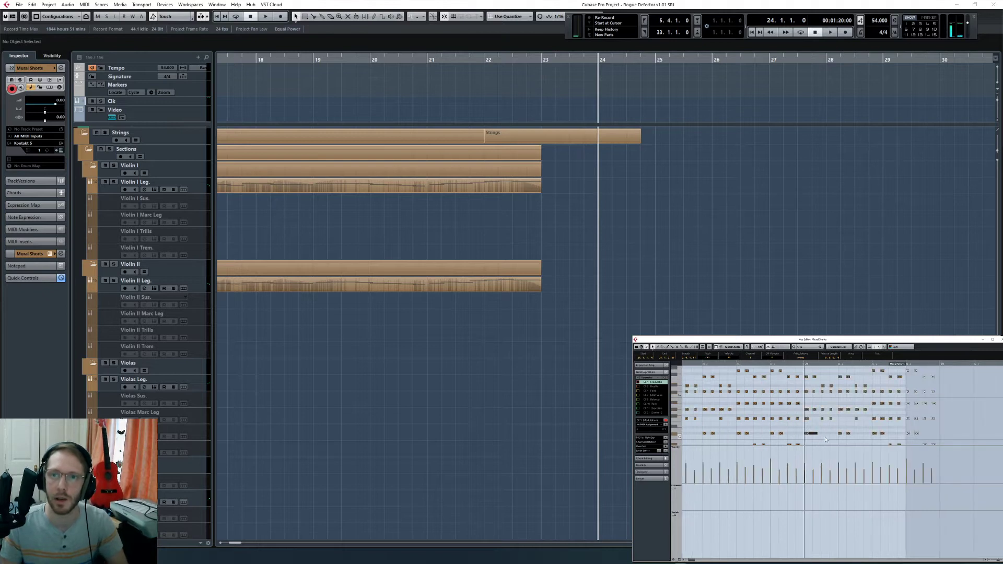
key("Down")
left_click_drag(804, 405, 834, 390)
key("Down")
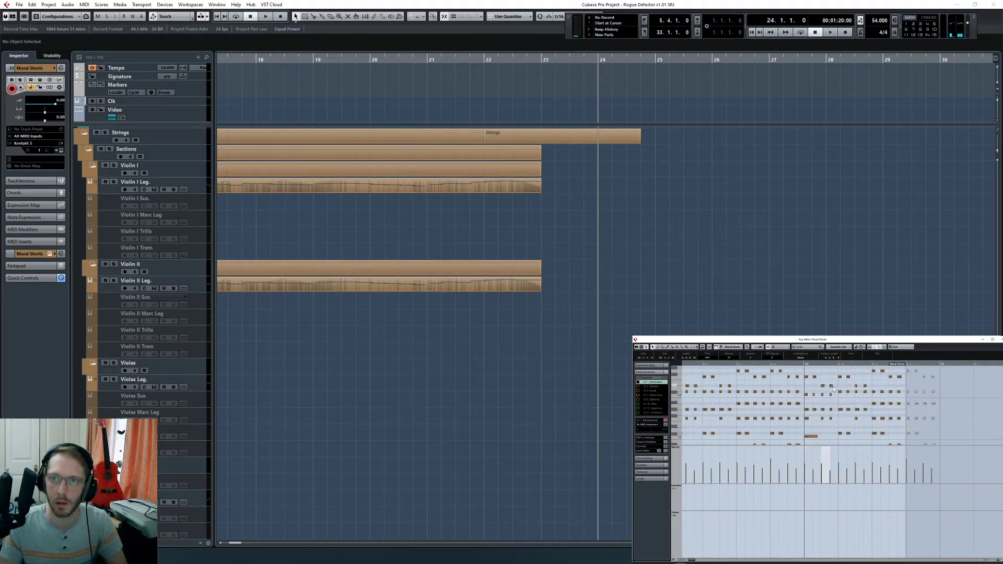
left_click(831, 389)
key("space")
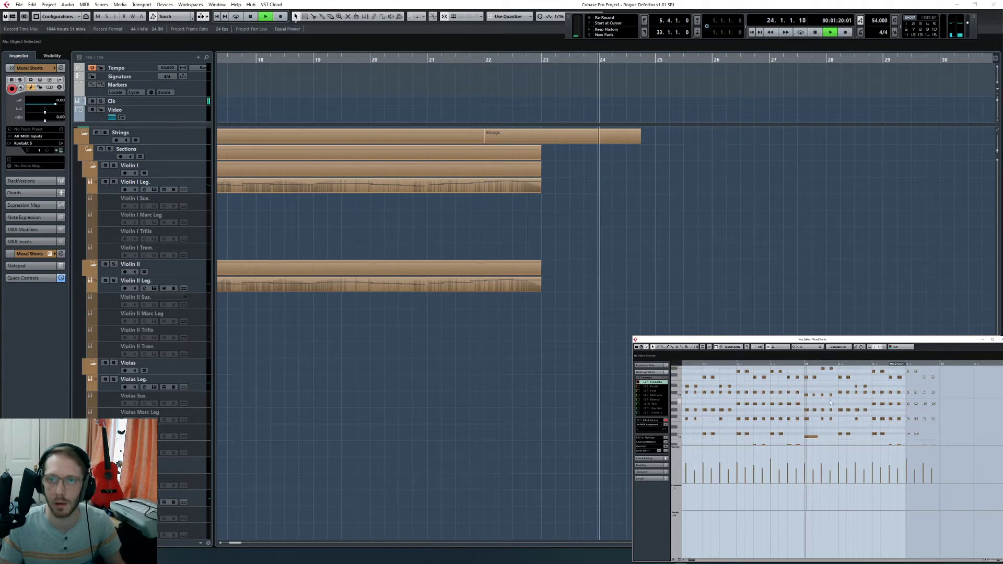
key("space")
Step: On beat 2 of bar 24, raise the upper pair, lower the repeated inner notes and bass pair, and play on
scroll(836, 401, "up", 3)
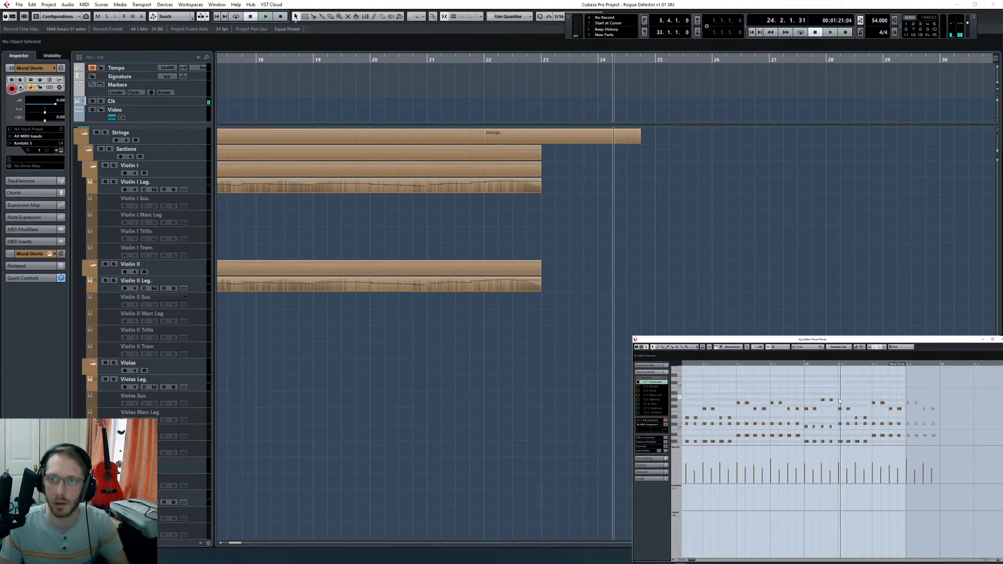
left_click_drag(863, 418, 866, 421)
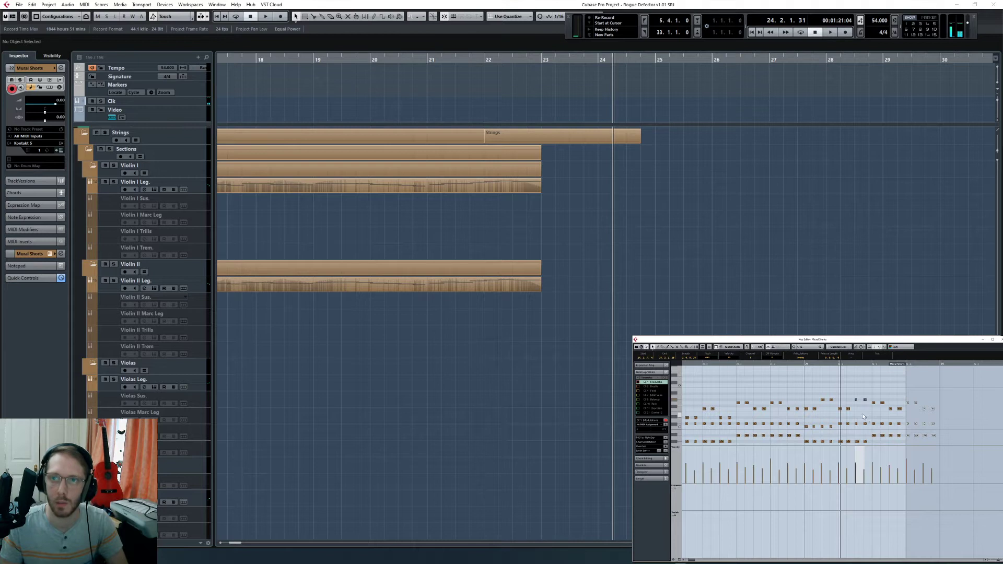
scroll(861, 414, "down", 3)
left_click_drag(836, 390, 851, 424)
left_click(849, 417)
scroll(846, 415, "down", 1)
key("Down")
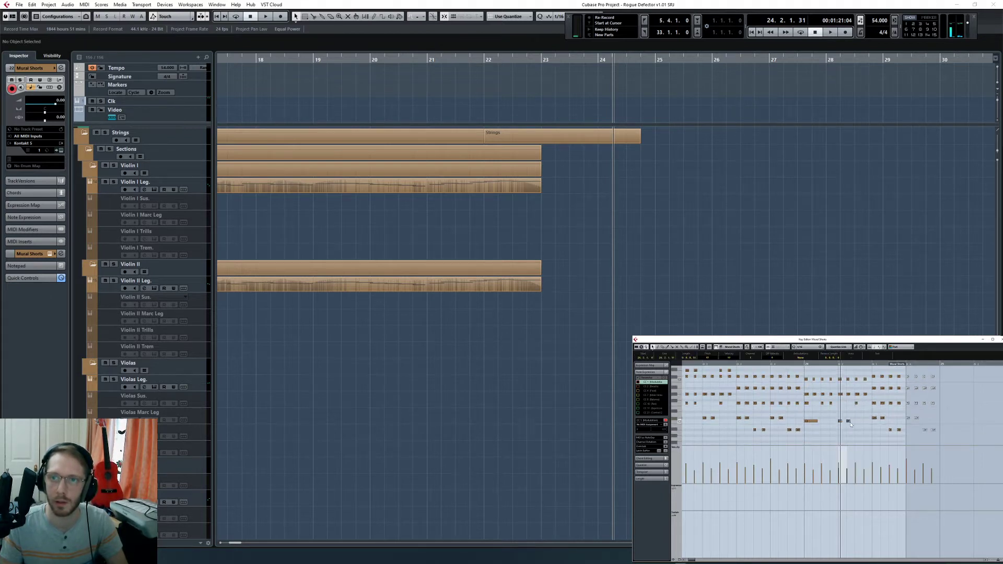
key("space")
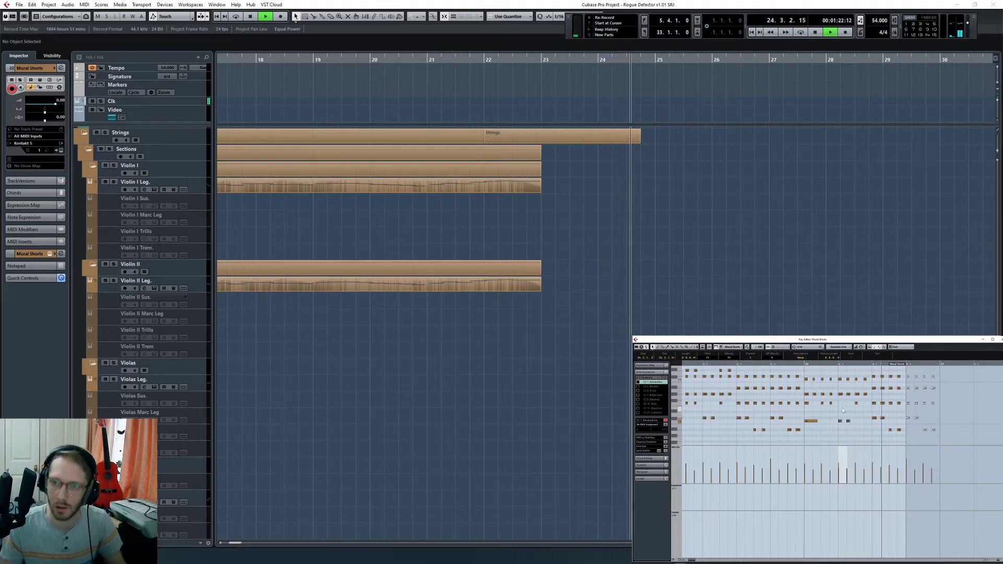
key("space")
Step: Extend the Mural Shorts part to 25.1.4, place the cursor at 24.3, and check the Chord Track there
scroll(885, 411, "up", 2)
left_click_drag(903, 364, 963, 364)
left_click(872, 365)
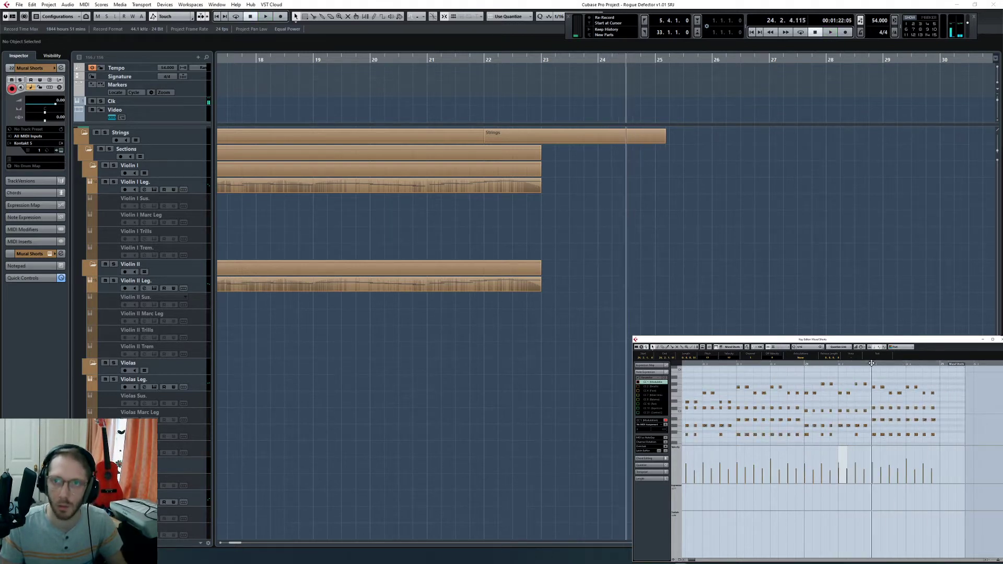
scroll(644, 238, "up", 3)
scroll(643, 241, "up", 5)
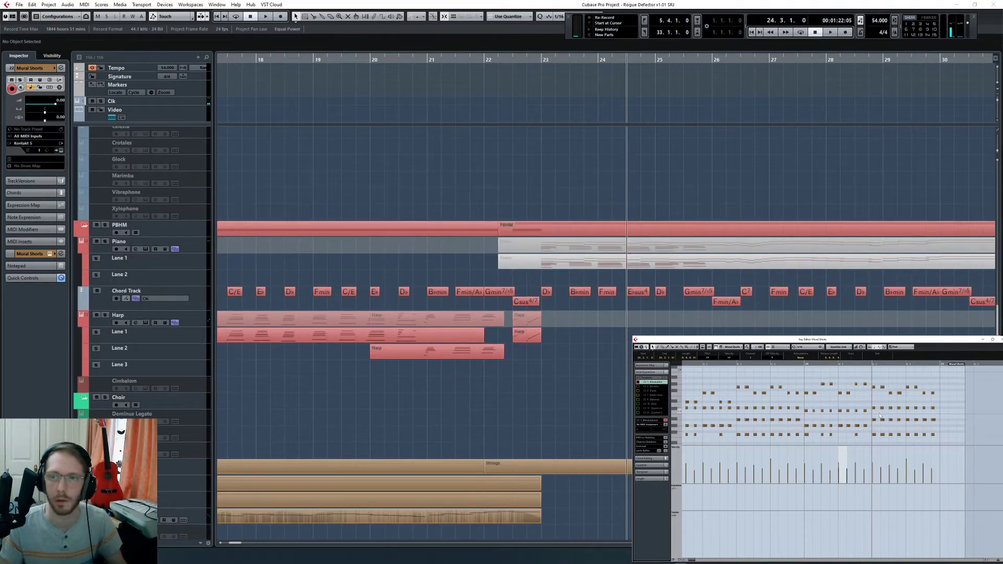
scroll(888, 416, "down", 2)
scroll(897, 421, "down", 4)
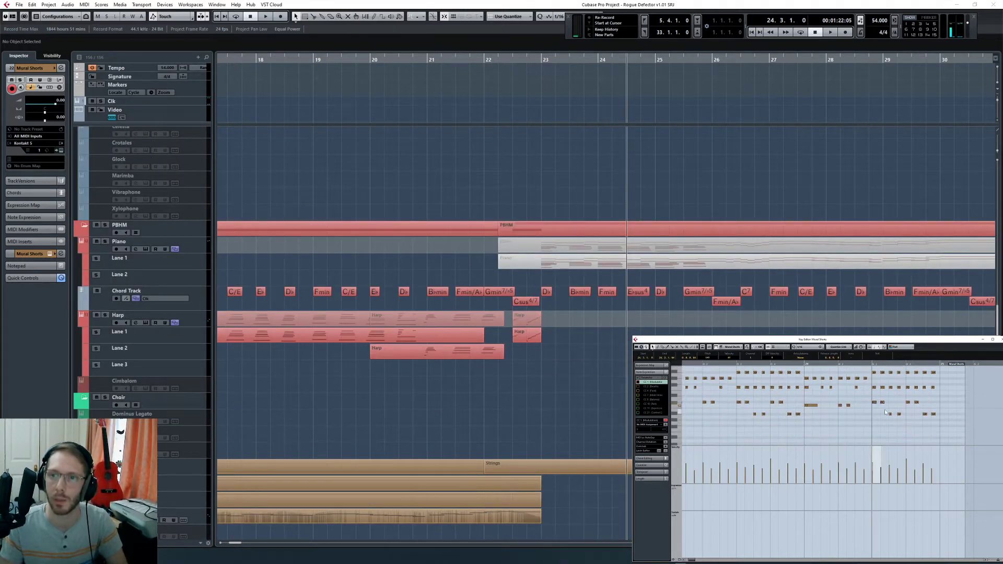
Step: Raise the bass pairs and the lowest repeated inner line on beats 3 and 4 of bar 24 to fit the chord
left_click_drag(904, 399, 919, 405)
key("Up")
key("Up")
left_click_drag(871, 382, 935, 395)
key("Up")
key("Up")
key("Up")
key("Up")
key("Up")
scroll(934, 397, "up", 4)
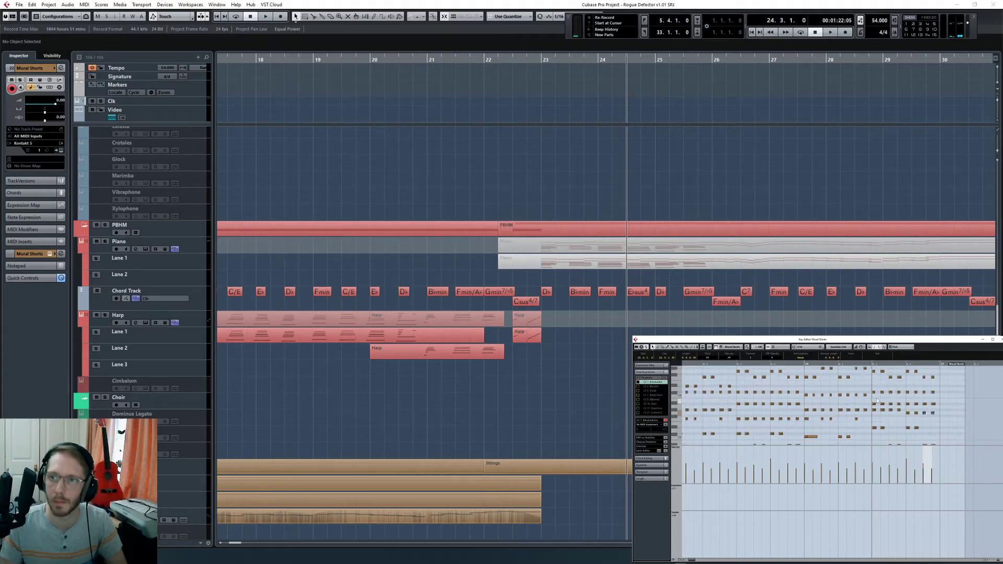
Step: Raise the repeated middle and upper notes across beats 3 and 4 of bar 24, voice by voice
left_click_drag(872, 387, 901, 401)
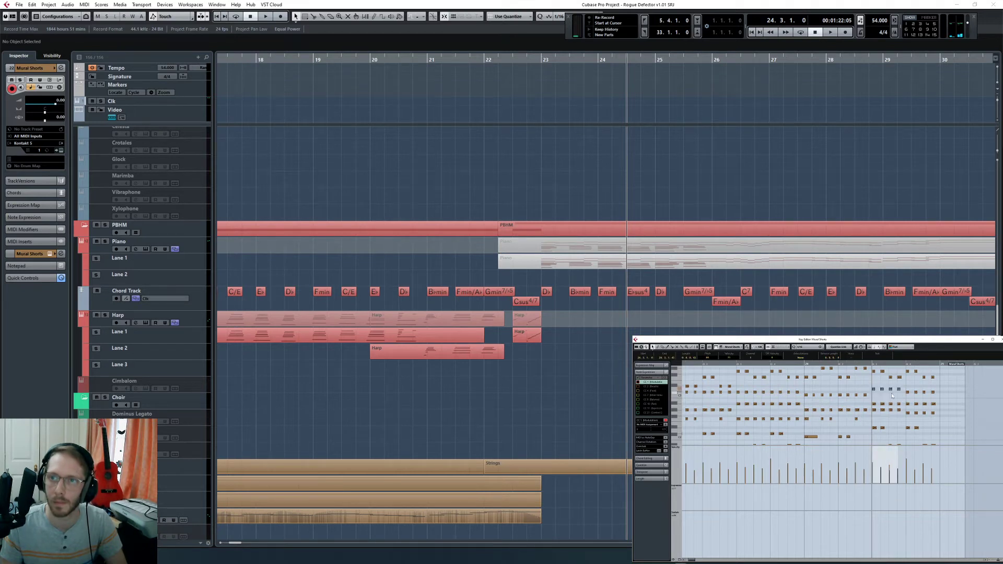
scroll(885, 386, "up", 2)
left_click_drag(874, 383, 941, 413)
key("Up")
key("Up")
key("Down")
left_click(927, 399)
key("Up")
key("Up")
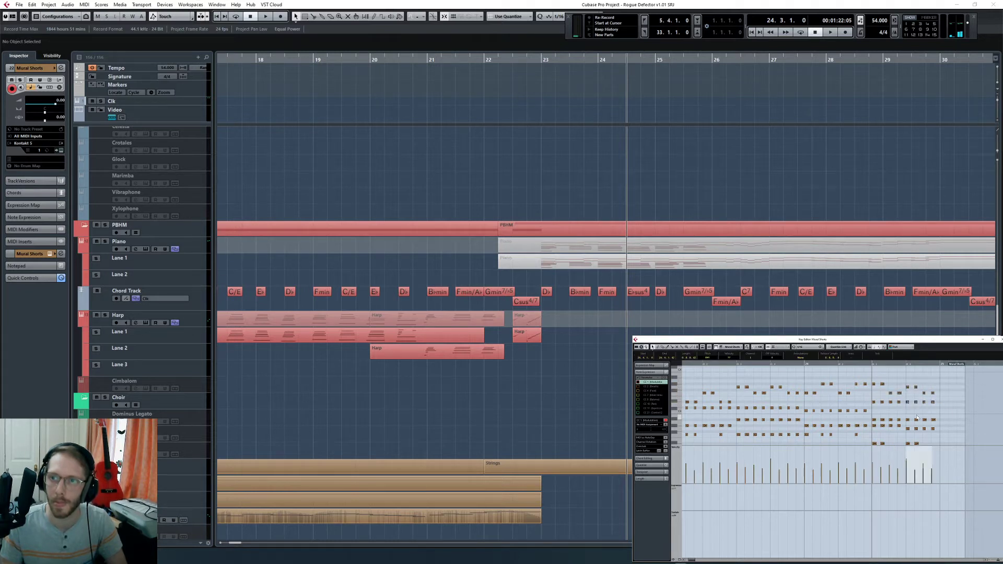
Step: Increase the velocities of the whole Mural Shorts part with an Add/Subtract velocity change
scroll(941, 434, "down", 2)
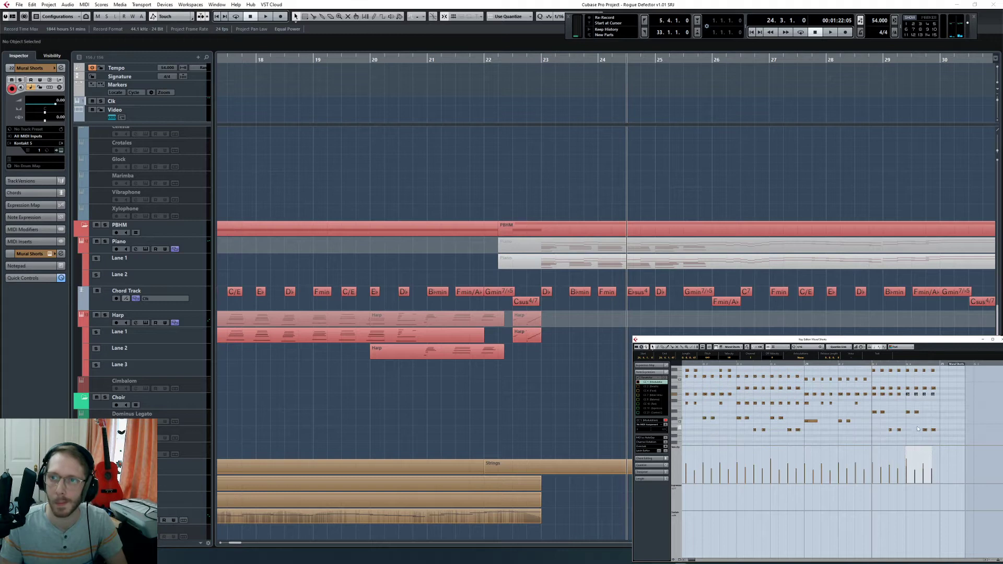
left_click(917, 427)
key("g")
key("g")
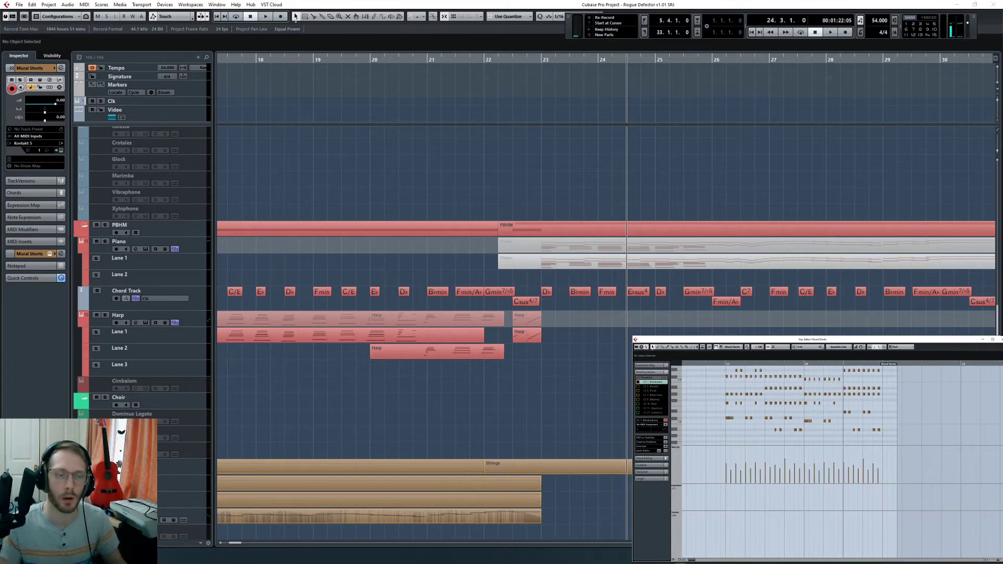
scroll(746, 318, "down", 8)
left_click(631, 170)
key("v")
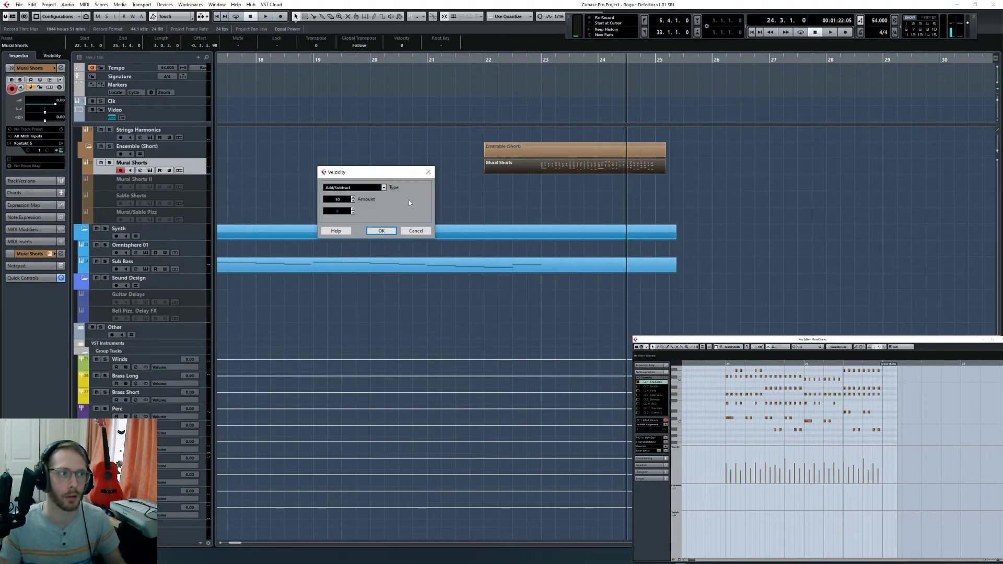
left_click(381, 231)
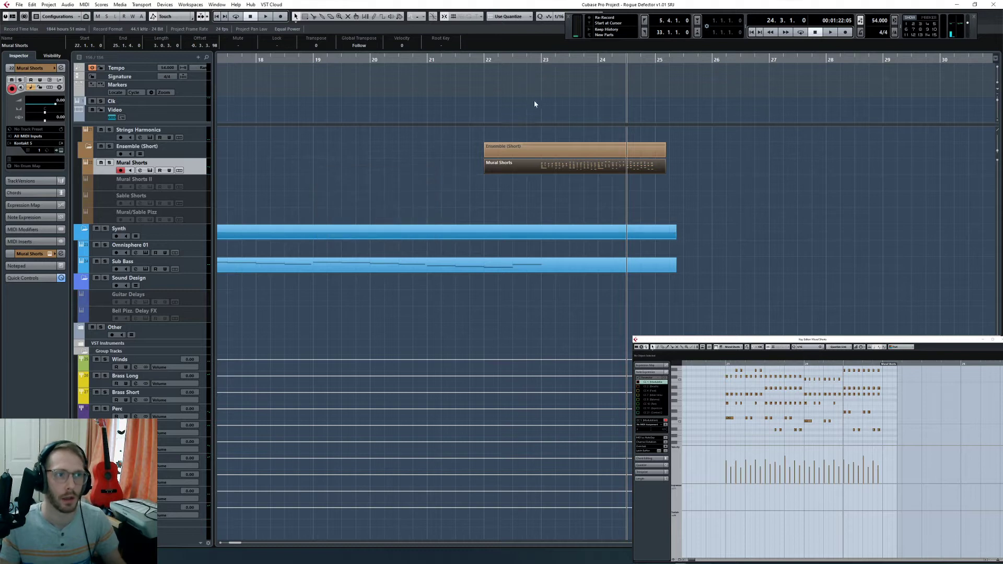
Step: Play the louder Mural Shorts part from bar 23 to bar 25 while following its notes in the Key Editor
left_click(539, 59)
key("space")
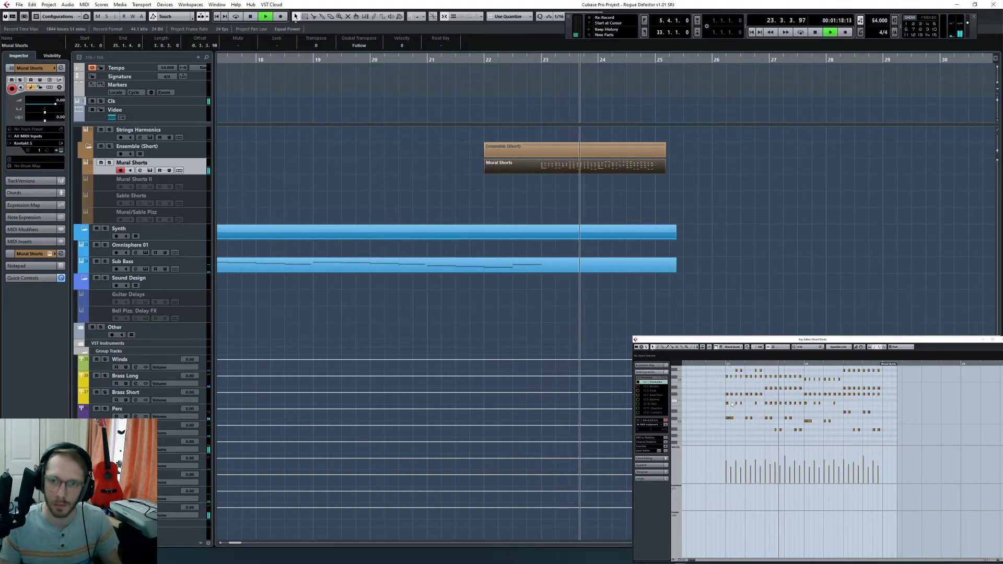
scroll(758, 408, "down", 1)
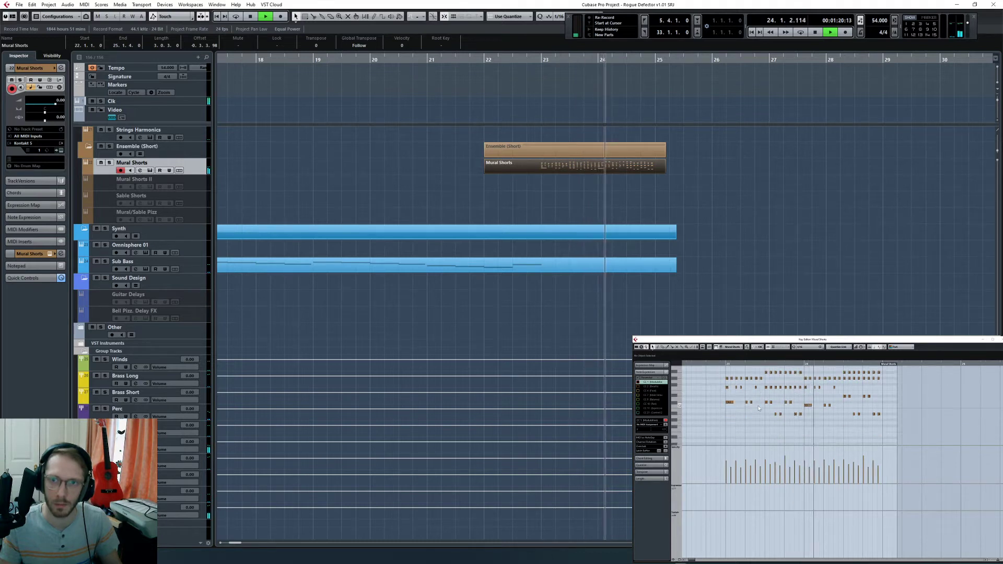
scroll(789, 408, "up", 2)
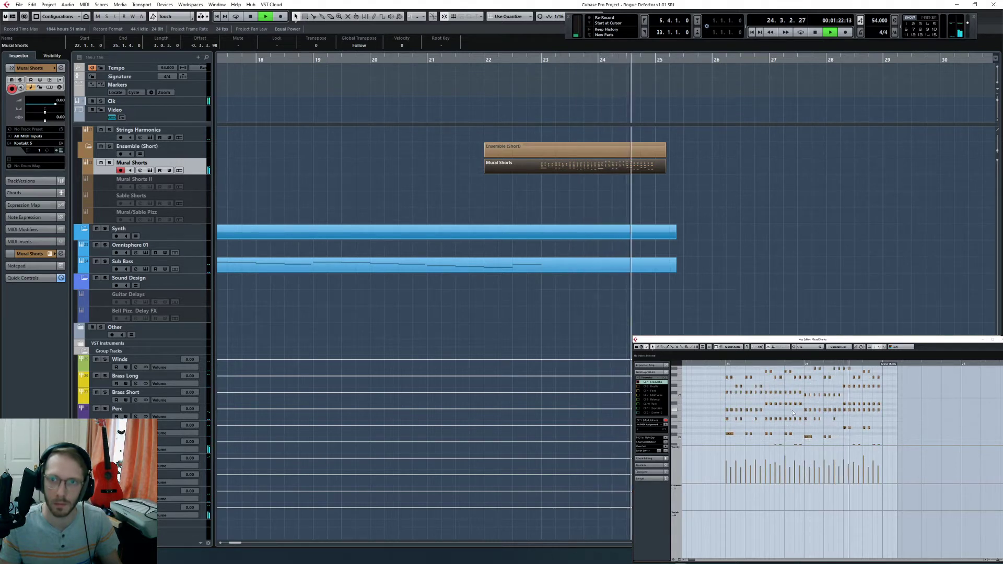
key("space")
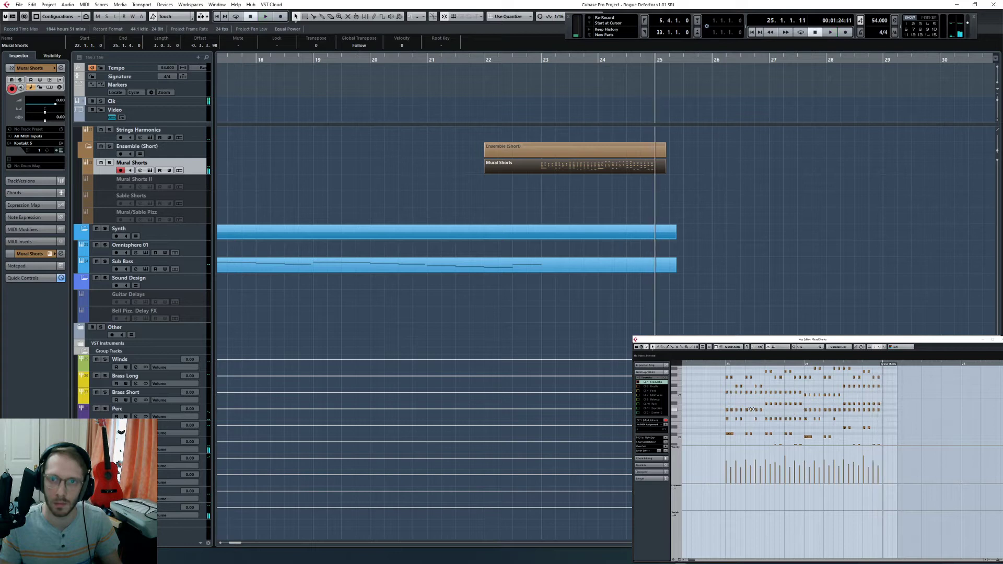
Step: Split the Mural Shorts part at bar 23 and at bar 25
left_click(680, 204)
left_click(546, 161)
key("3")
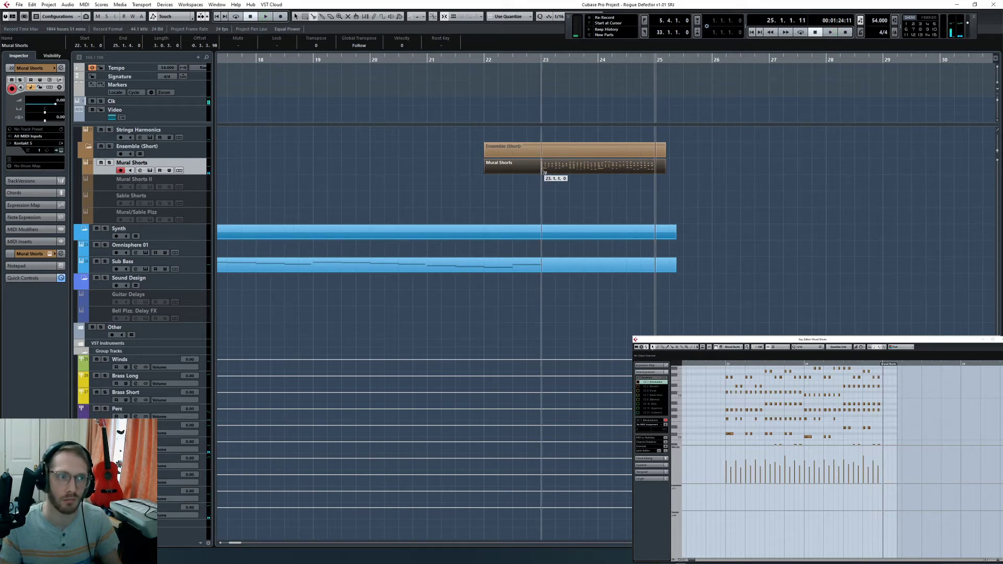
left_click(544, 171)
key("ctrl+z")
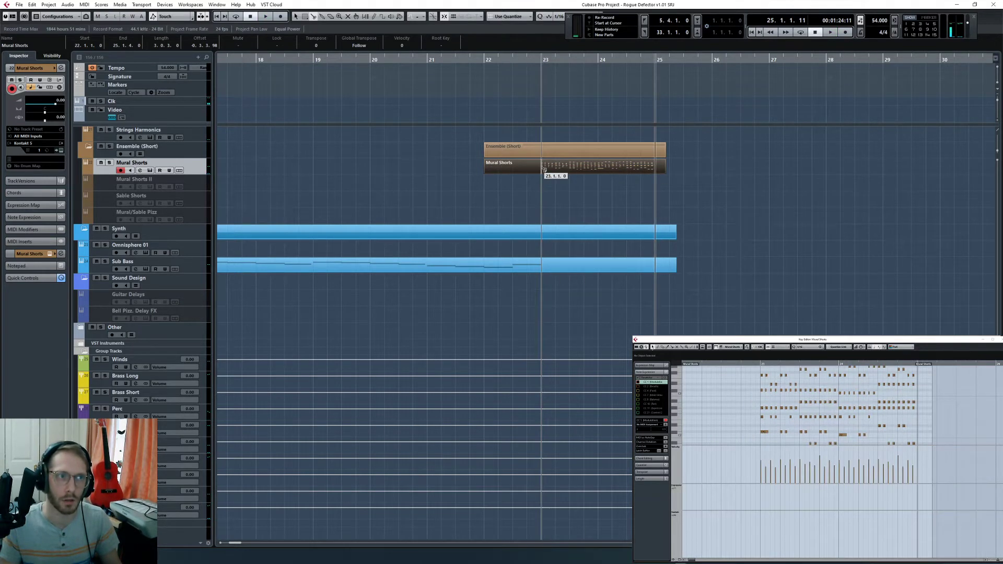
left_click(544, 170, "alt")
left_click(657, 168, "alt")
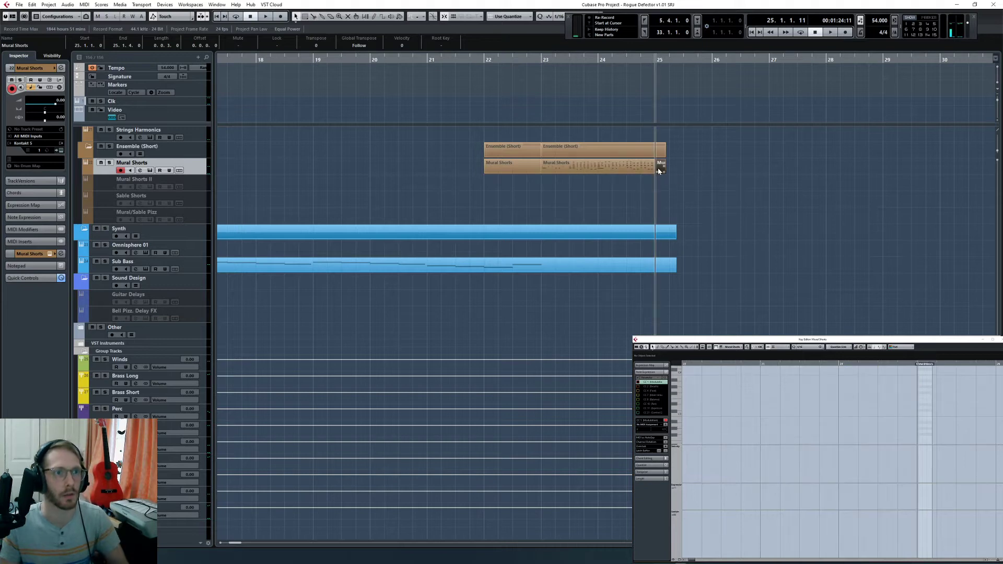
Step: Delete the leftover Mural Shorts parts before bar 23 and after bar 25, and duplicate the remaining part to bar 25
key("Delete")
left_click(514, 169)
key("Delete")
key("ctrl+d")
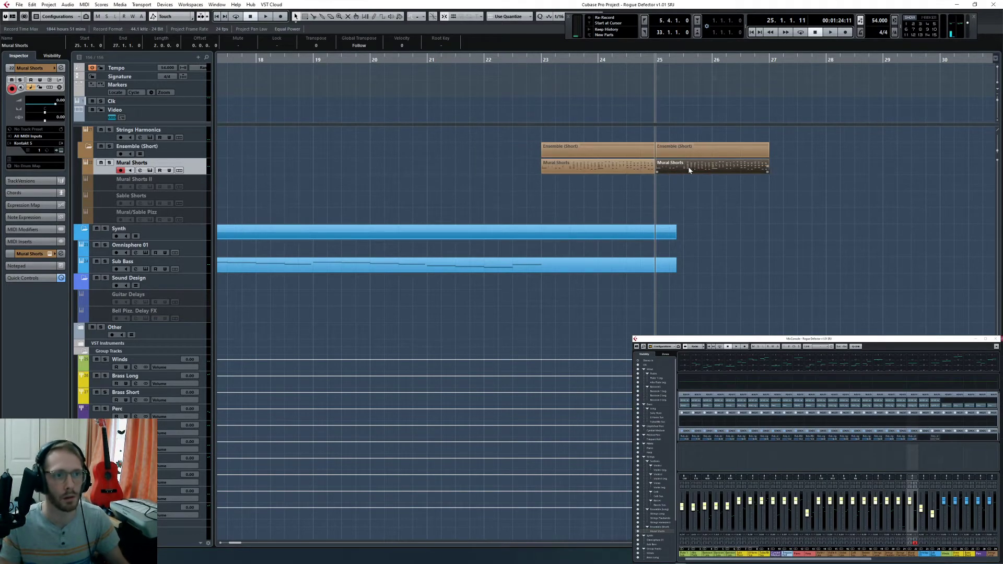
Step: Play the duplicated Mural Shorts part from bar 25 and open it in the Key Editor
scroll(713, 216, "up", 10)
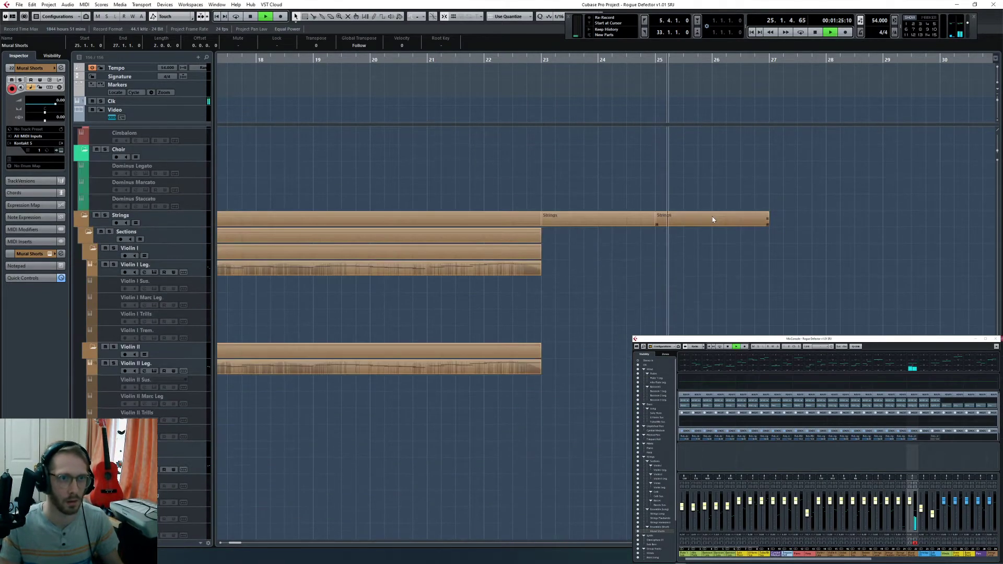
key("space")
scroll(714, 240, "down", 10)
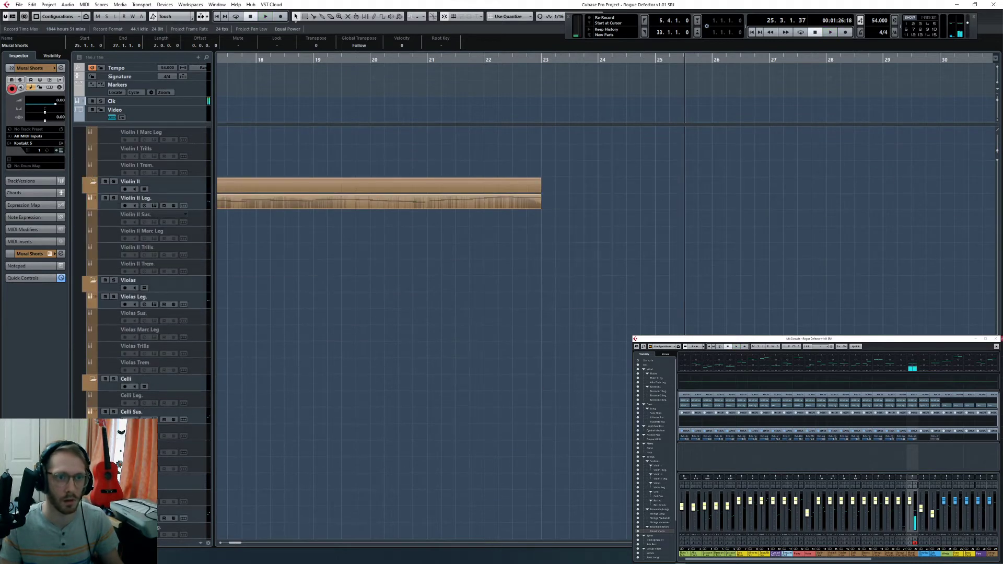
double_click(714, 331)
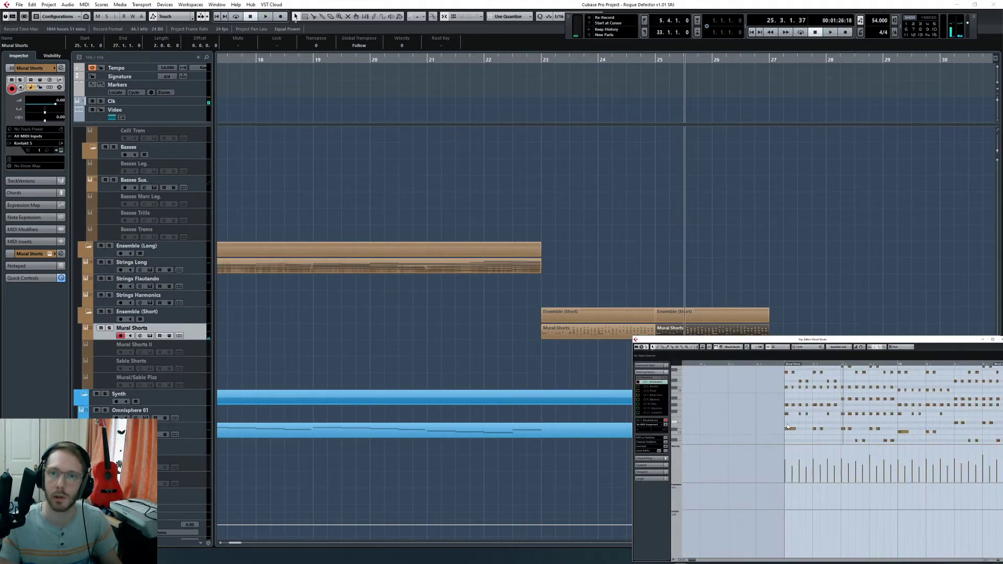
Step: Adjust the pitches of the short middle and upper note pairs across beats 3 and 4 of bar 25
mouse_move(855, 406)
left_mouse_down()
mouse_move(869, 417)
mouse_move(857, 394)
mouse_move(873, 400)
left_mouse_up()
scroll(865, 410, "up", 1)
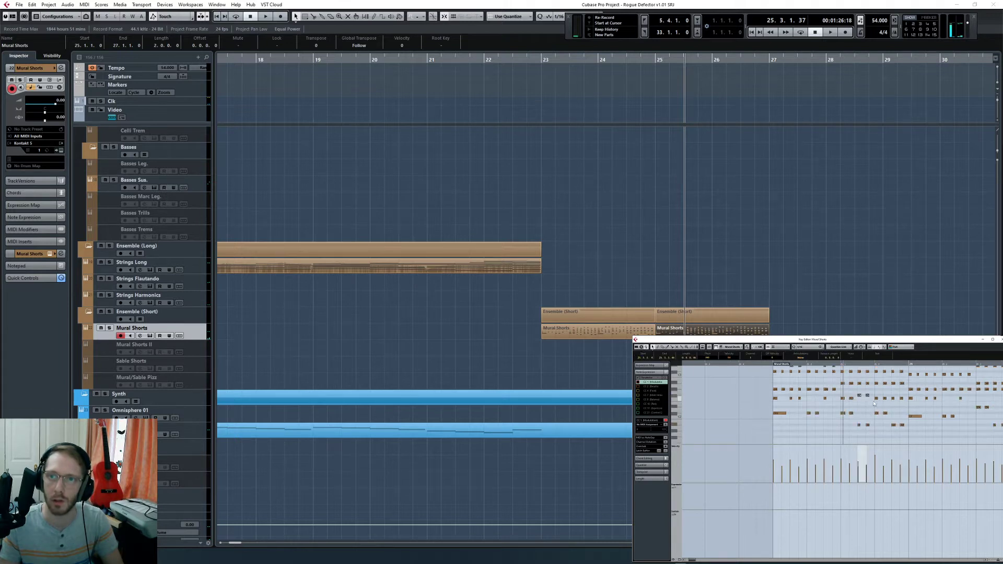
left_click(895, 398)
scroll(851, 389, "up", 1)
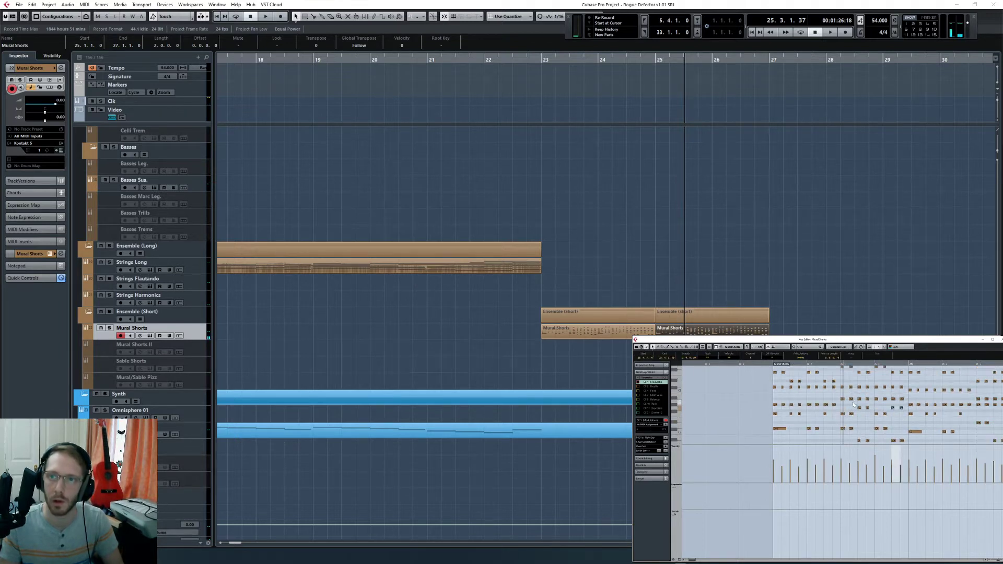
left_click(859, 387)
scroll(859, 393, "up", 1)
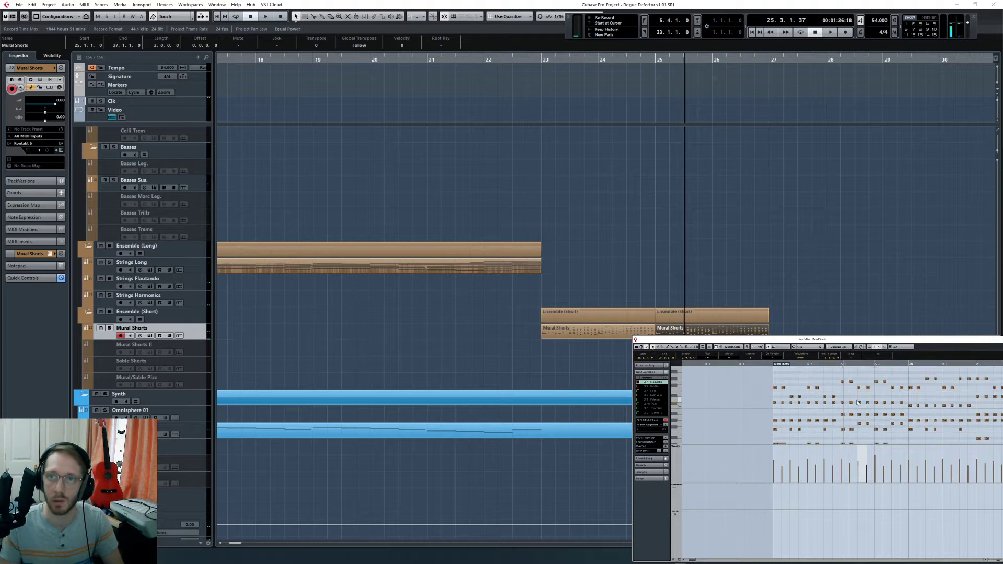
Step: Play the revised Mural Shorts notes from beat 3 of bar 25 to the end of the bar
left_click(840, 364)
left_click(853, 393)
scroll(857, 397, "down", 1)
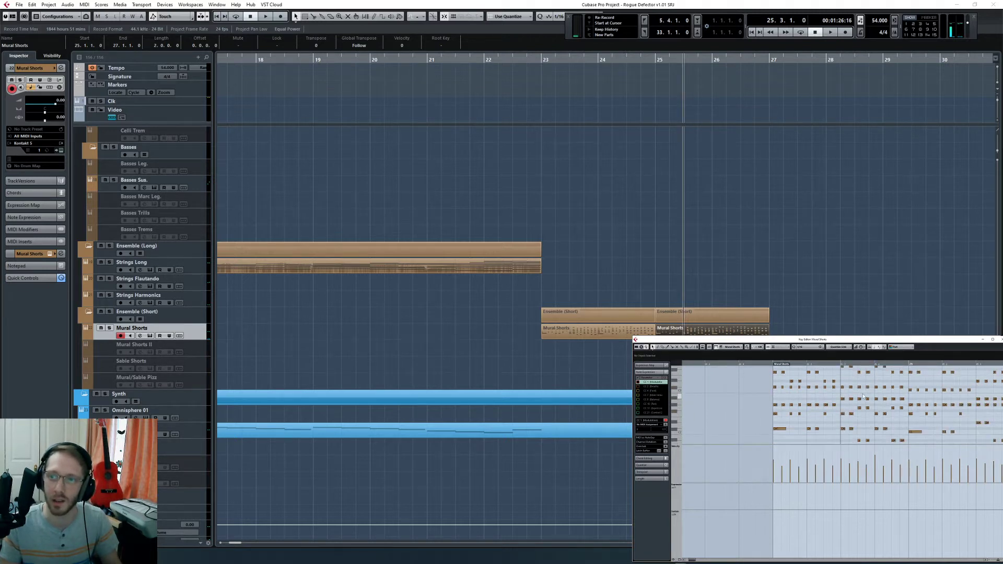
scroll(859, 398, "right", 1)
key("space")
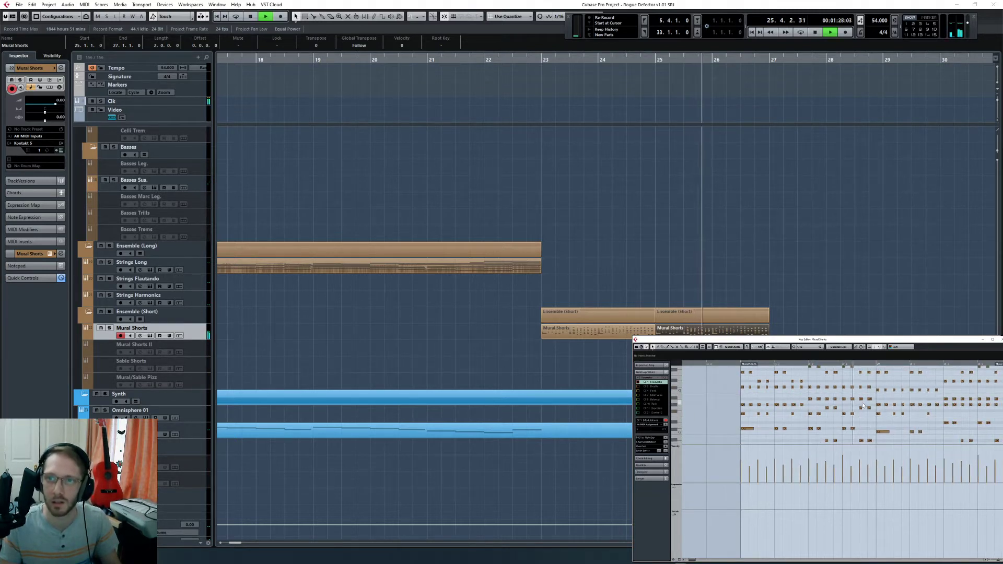
key("space")
Step: Lower the bass notes across beats 1 and 2 of bar 26 to follow the Fmin/A♭ chord on the Chord Track
scroll(764, 265, "up", 5)
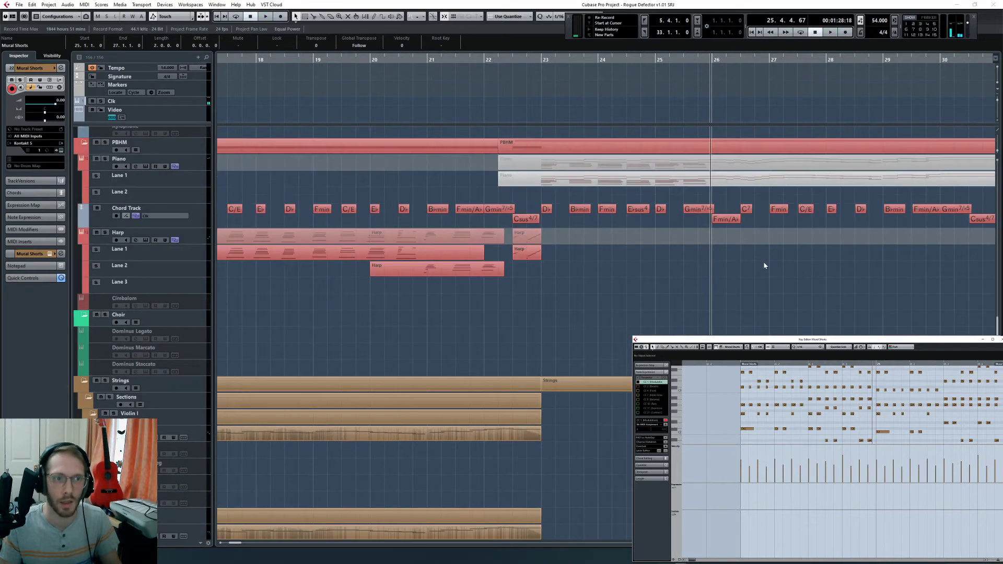
scroll(882, 408, "down", 2)
left_click_drag(882, 401, 928, 415)
key("Down")
key("Down")
left_click(927, 415)
Step: Adjust the middle-voice notes in the first half of bar 26 and play the start of that bar
scroll(898, 404, "up", 2)
left_click(885, 402)
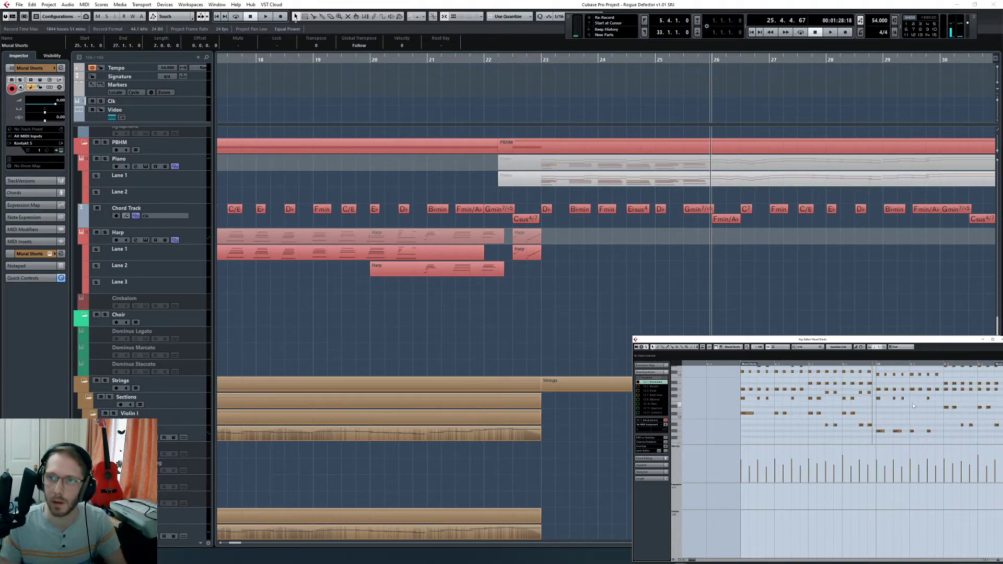
left_click(927, 399)
mouse_move(878, 386)
left_mouse_down()
mouse_move(936, 391)
mouse_move(912, 366)
mouse_move(906, 387)
mouse_move(936, 383)
mouse_move(886, 393)
left_mouse_up()
scroll(921, 405, "up", 2)
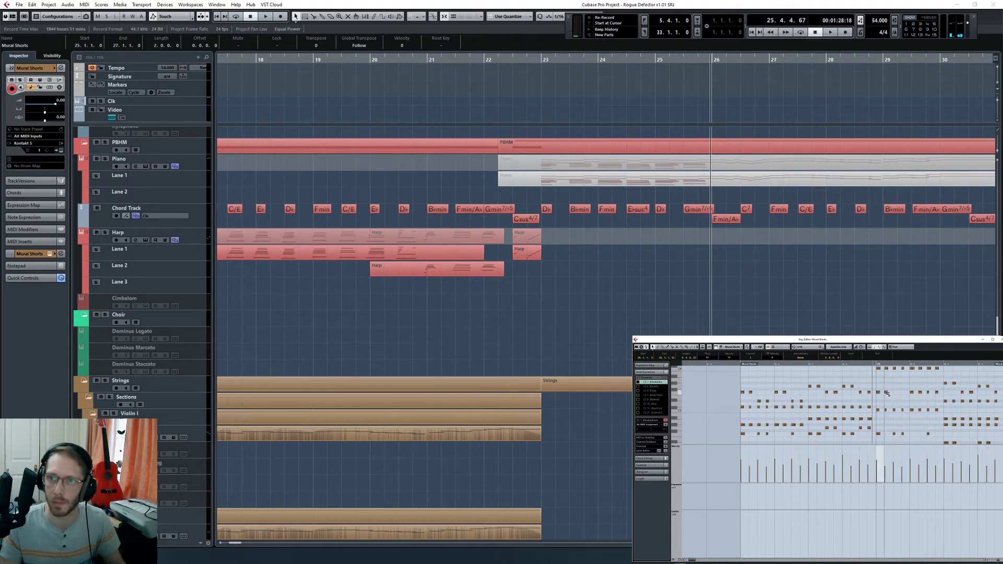
left_click(907, 393)
key("space")
key("space")
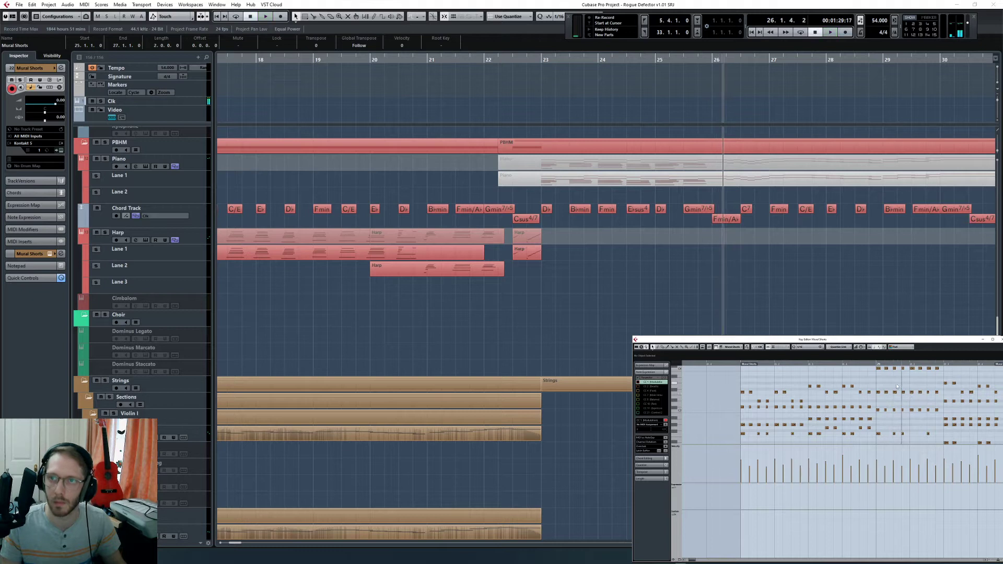
Step: Lower the off-beat upper note pairs across beats 1 and 2 of bar 26
scroll(896, 383, "up", 2)
left_click_drag(893, 386, 905, 402)
left_click_drag(903, 399, 924, 406)
key("Down")
key("Down")
key("Down")
key("Down")
left_click(899, 408)
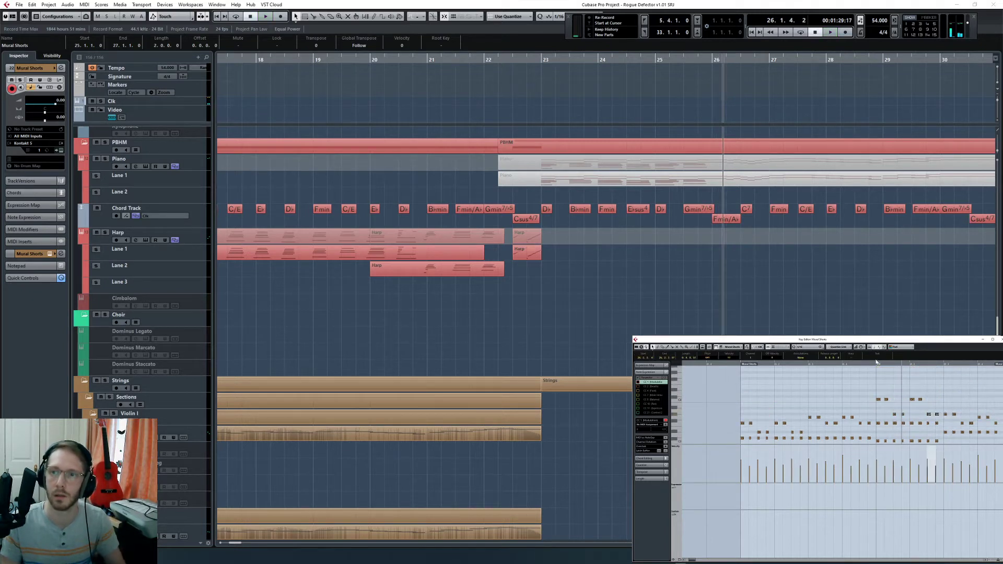
Step: Play the first half of bar 26 and check its bass notes in the Key Editor
key("space")
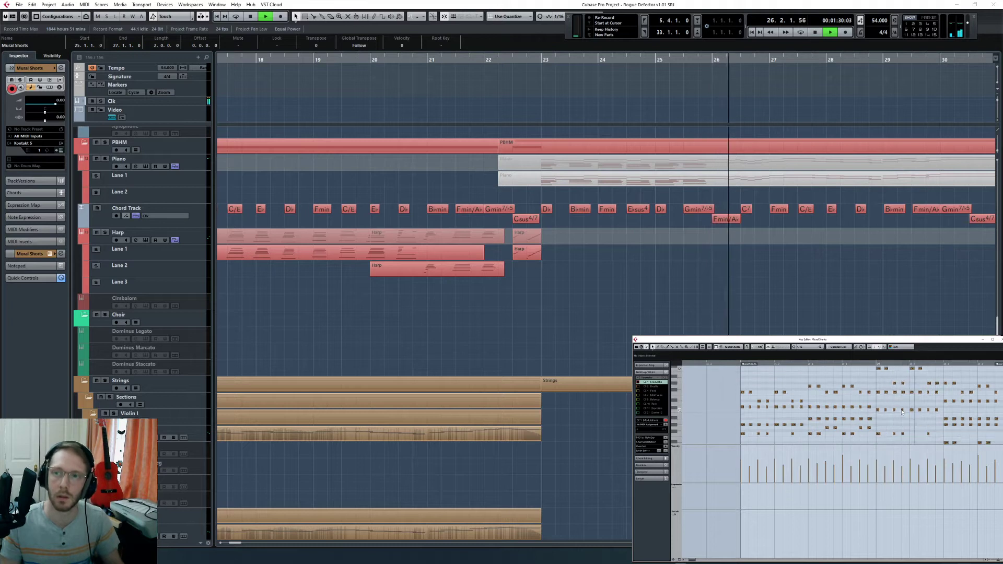
scroll(899, 405, "right", 3)
key("space")
scroll(897, 416, "down", 3)
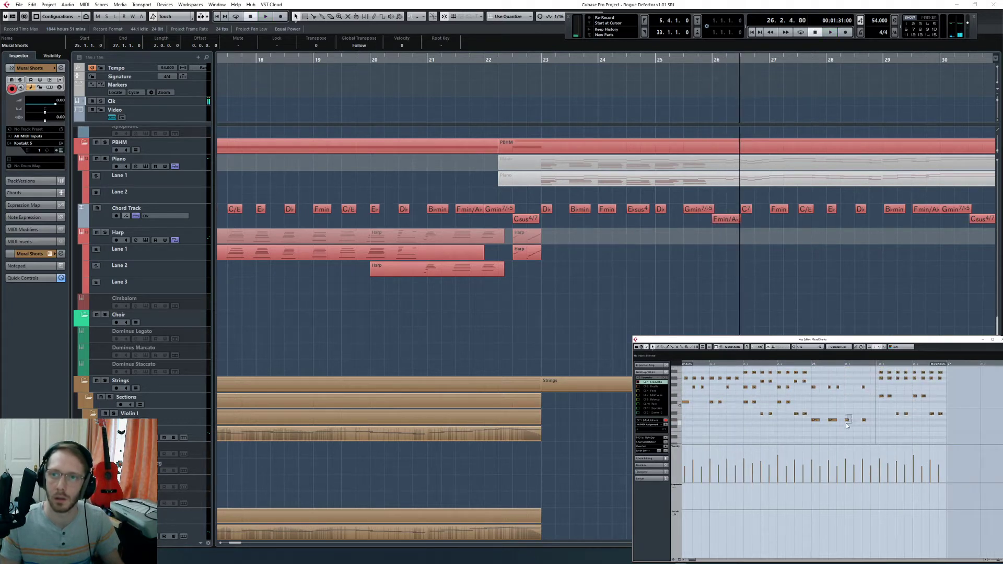
left_click(847, 420)
left_click(837, 409)
key("space")
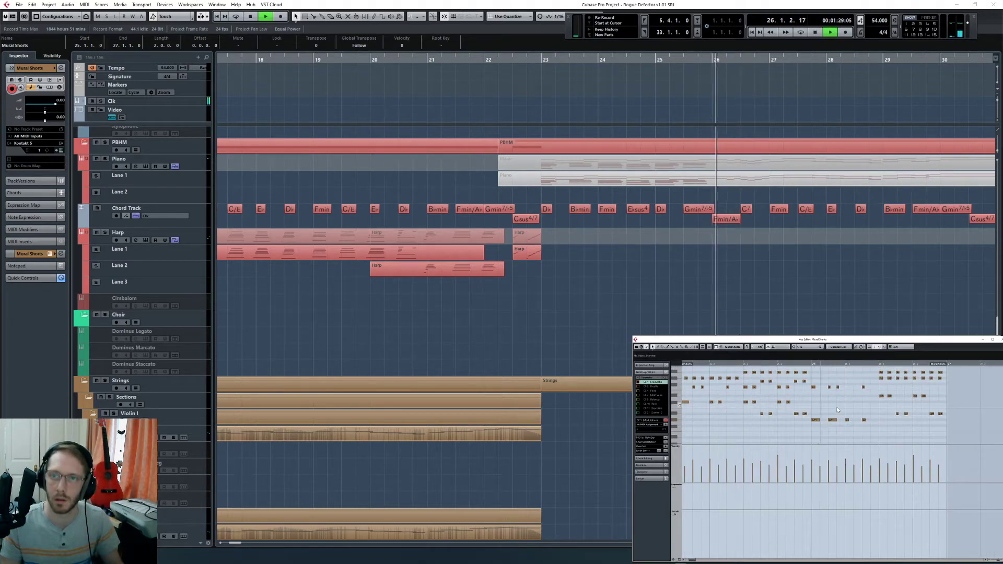
scroll(838, 409, "up", 2)
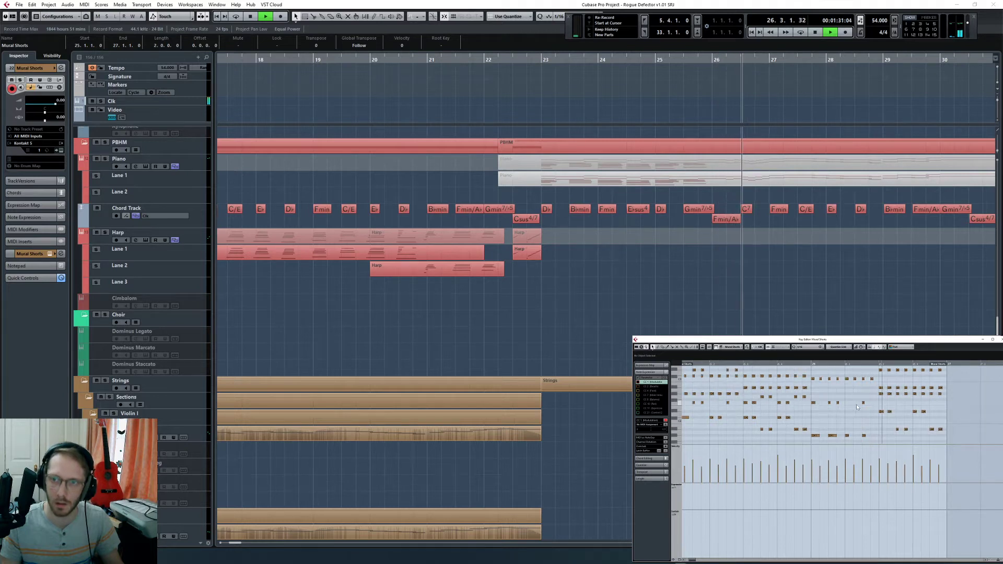
key("space")
Step: Raise the two lower note pairs on beat 3 of bar 26 to follow the C7 chord
left_click(879, 364)
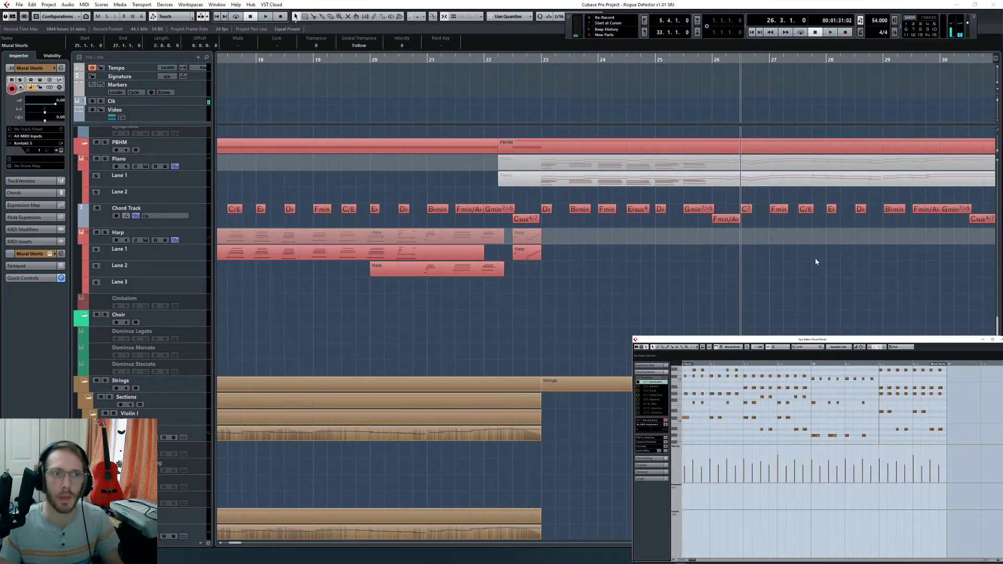
scroll(905, 412, "down", 2)
left_click(881, 396)
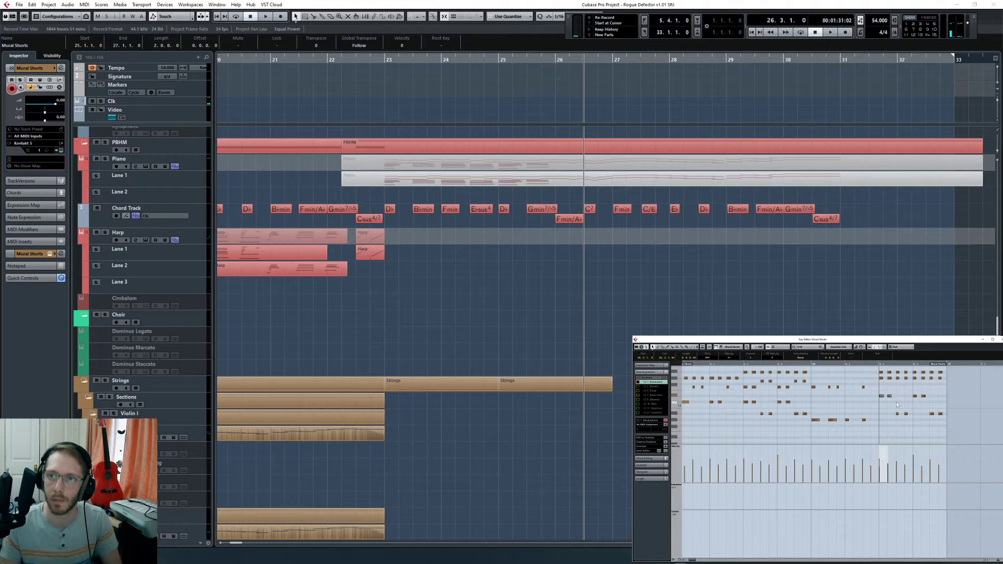
key("Up")
left_click(897, 413)
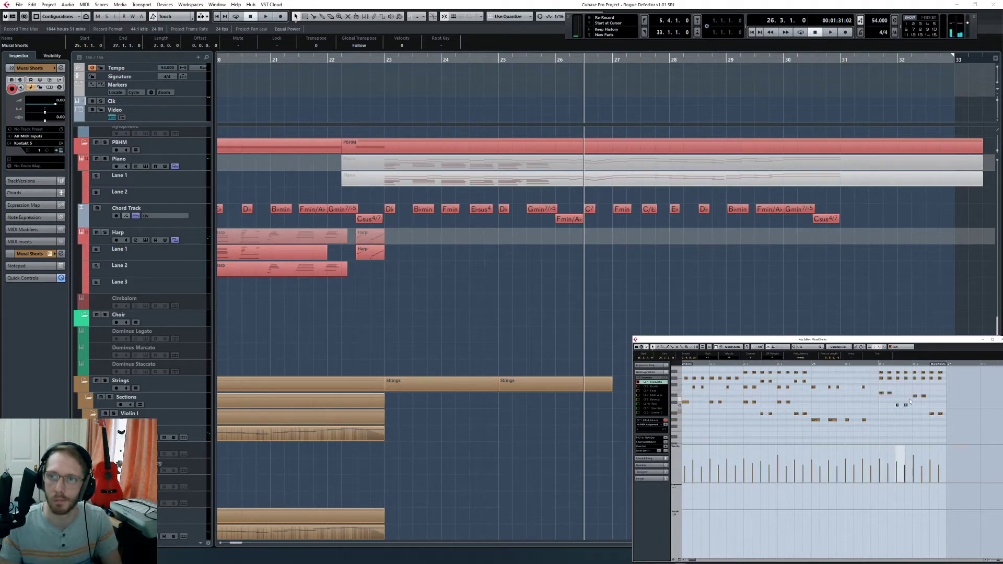
Step: Copy the bass notes from bar 26's first half to beat 3, transpose them an octave down and four semitones up, and double them higher
left_click_drag(871, 406, 816, 435)
key("ctrl+c")
key("ctrl+v")
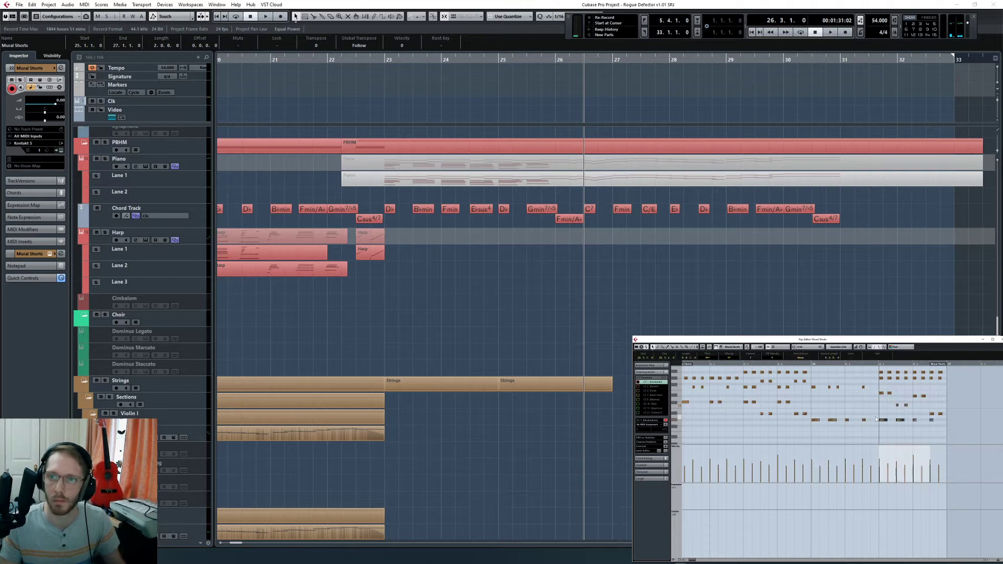
key("shift+Down")
key("Up")
key("Up")
key("Up")
key("Up")
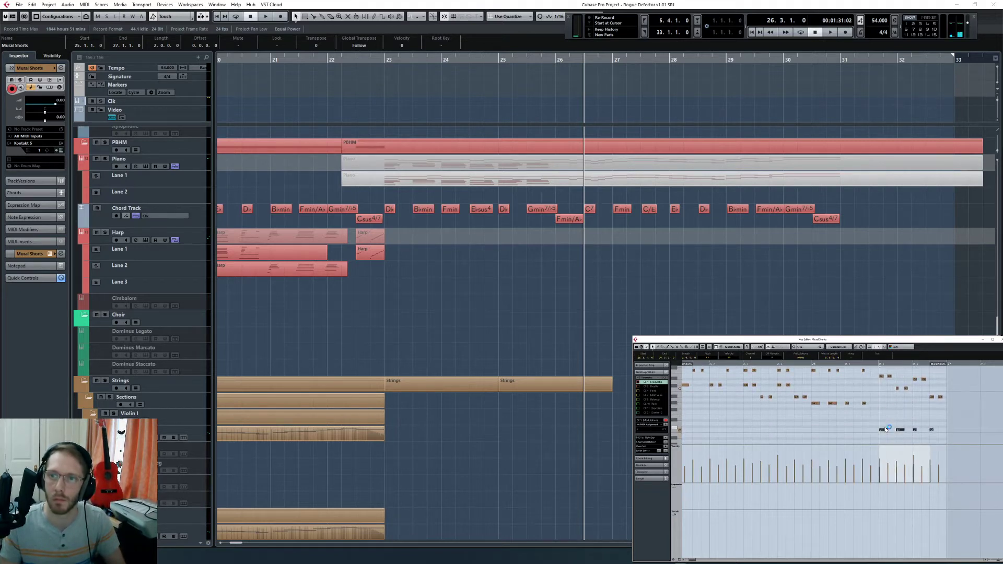
left_click_drag(886, 431, 908, 407)
Step: Raise the lower note pairs on beat 4 of bar 26 to the same pitches as the pairs on beat 3
left_click(898, 400)
scroll(899, 404, "up", 1)
left_click_drag(910, 399, 926, 392)
left_click_drag(916, 395, 912, 385)
left_click(923, 398)
left_click_drag(914, 386, 915, 392)
mouse_move(927, 404)
left_mouse_down()
mouse_move(942, 412)
mouse_move(939, 403)
left_mouse_up()
Step: Lower the repeated middle voice across beats 3 and 4 of bar 26 to fit the C7 chord
scroll(918, 408, "up", 2)
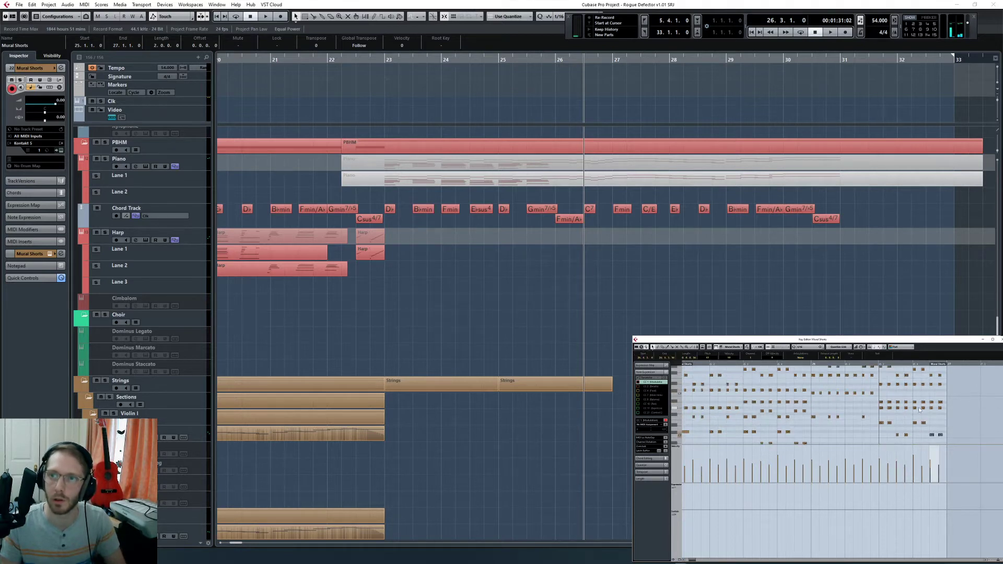
left_click_drag(879, 405, 891, 411)
left_click_drag(882, 408, 882, 411)
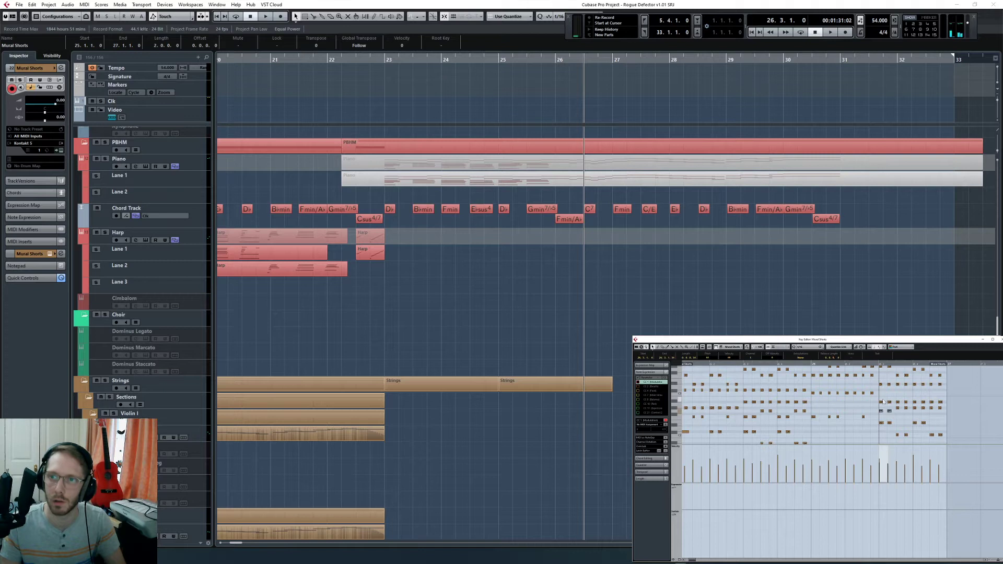
scroll(894, 413, "down", 2)
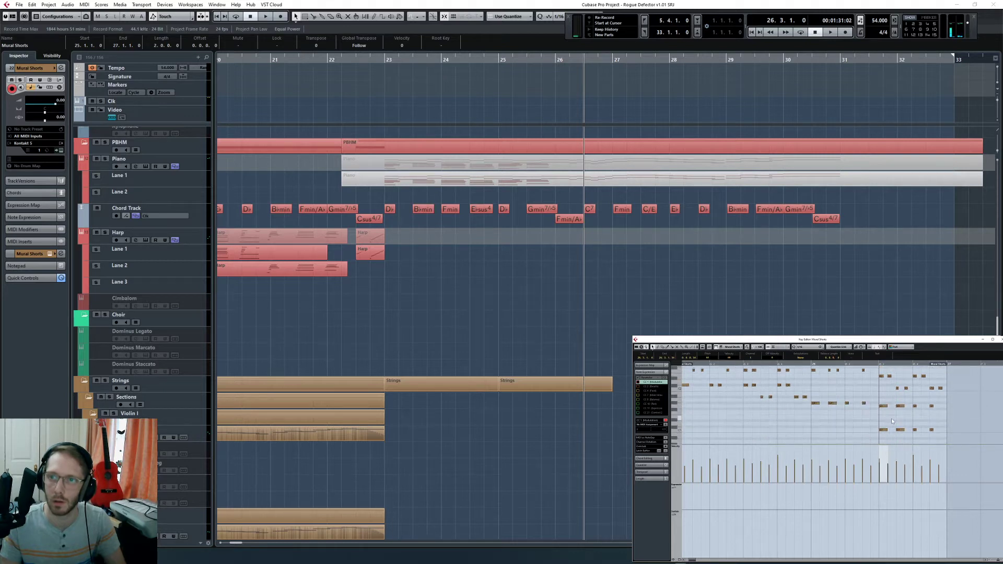
scroll(894, 419, "up", 2)
left_click_drag(893, 404, 908, 411)
left_click_drag(905, 408, 946, 410)
Step: Raise the top-voice note pairs across beats 3 and 4 of bar 26, repeating the beat 3 pattern on beat 4
scroll(904, 410, "up", 2)
key("Up")
key("Up")
left_click(900, 392)
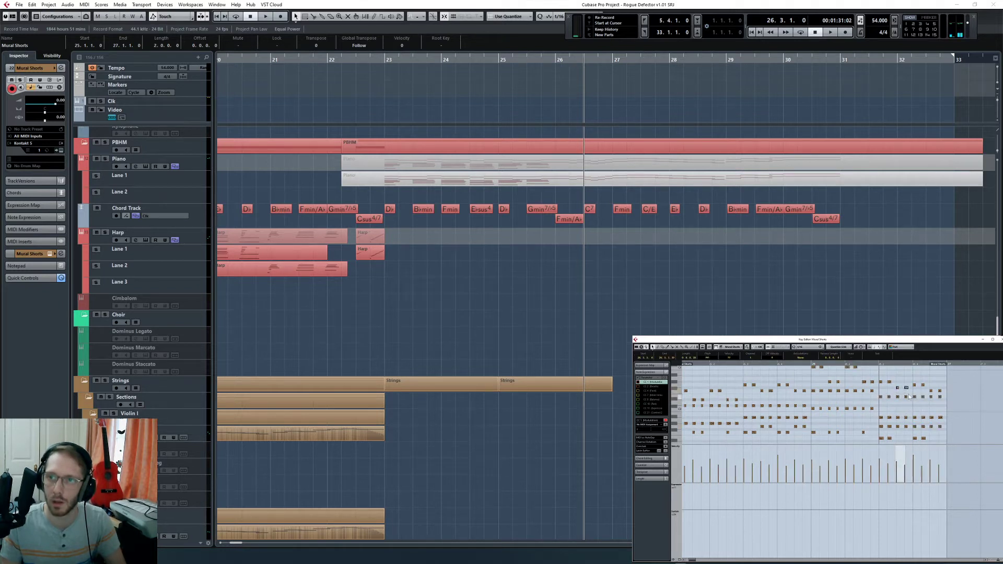
left_click(882, 389)
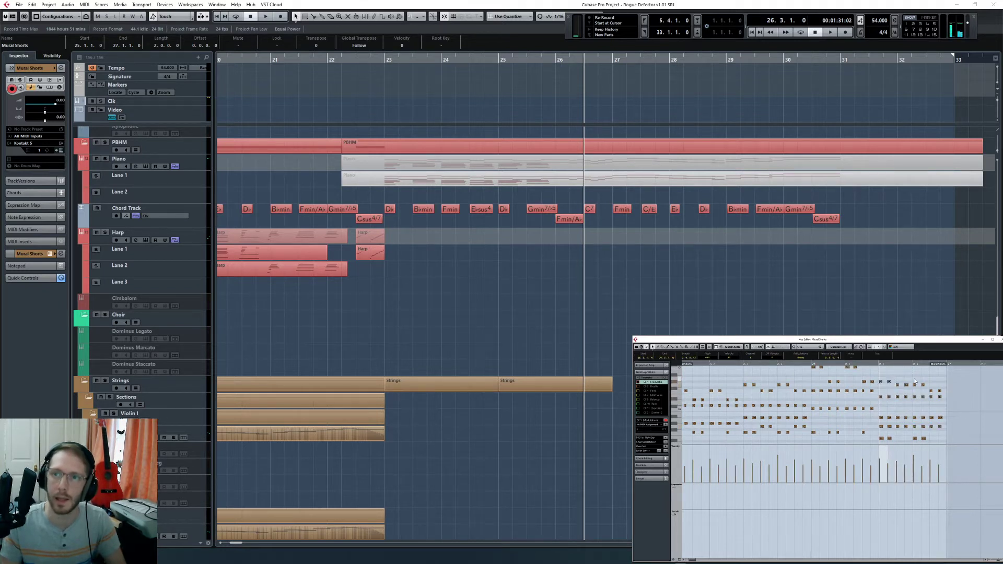
key("Up")
key("Up")
key("Up")
left_click_drag(911, 381, 942, 394)
key("Up")
key("Up")
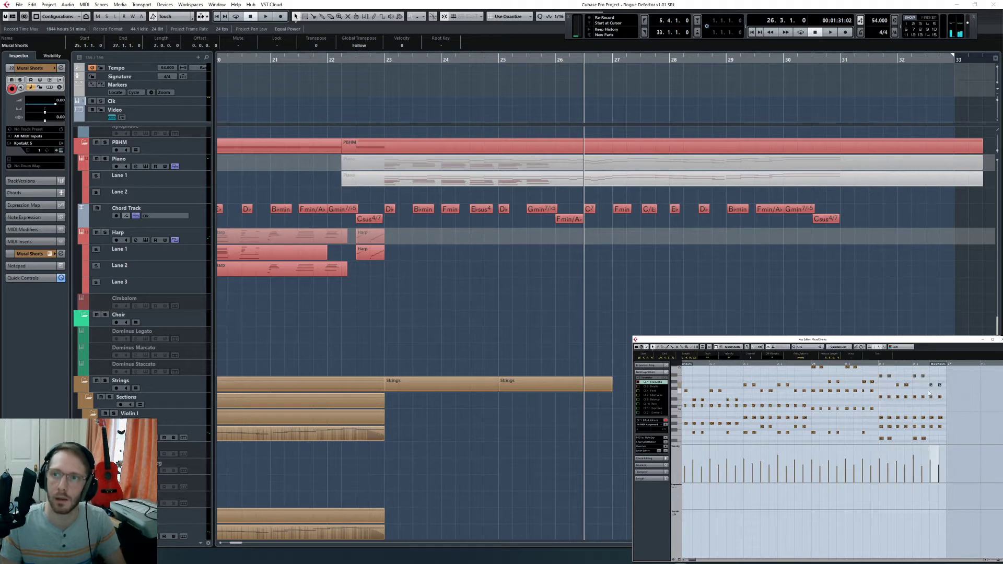
left_click(913, 393)
Step: Play the whole of bar 26 from its start while following the revised notes in the Key Editor
left_click(812, 364)
key("space")
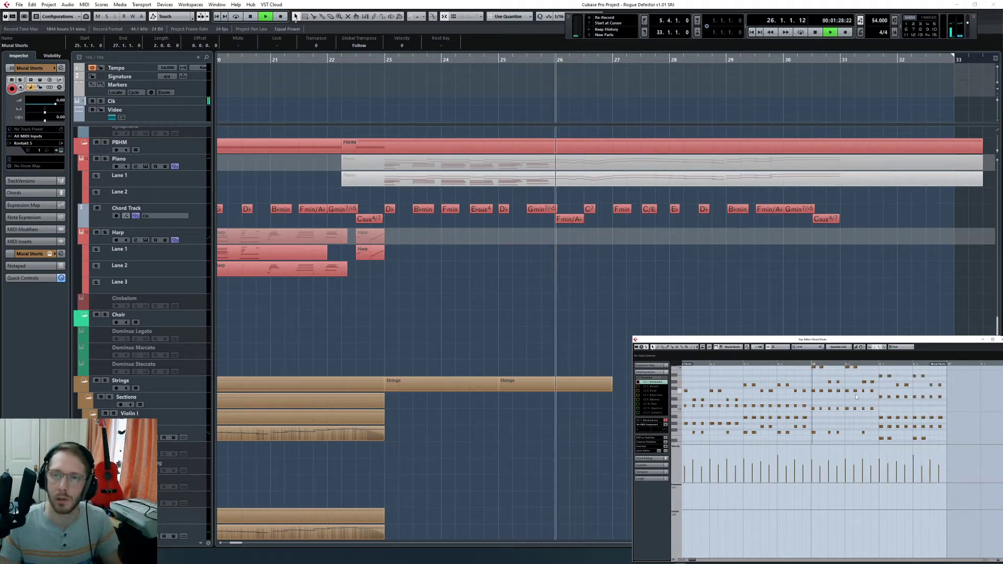
scroll(855, 395, "up", 1)
scroll(856, 397, "down", 1)
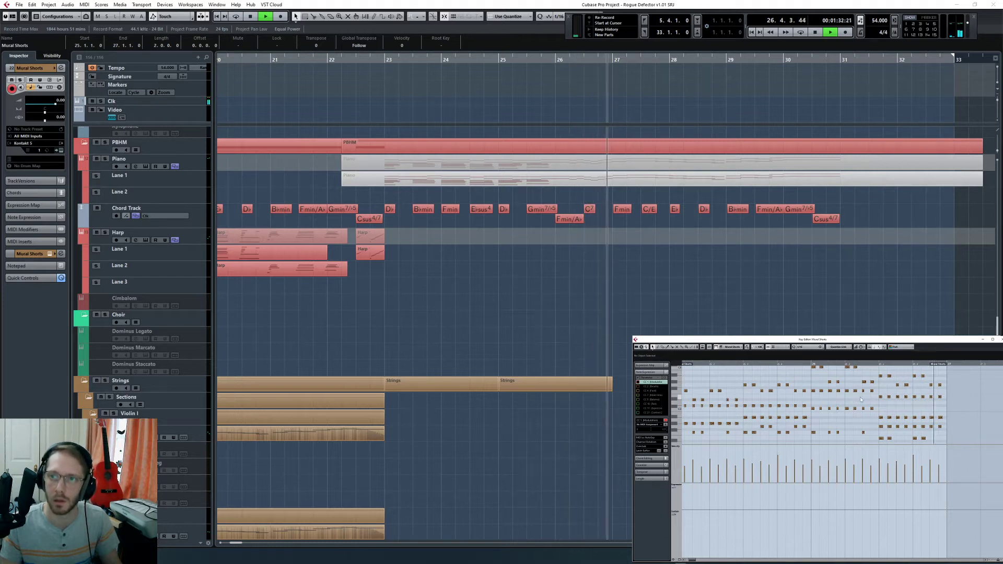
key("space")
Step: Review the notes on beats 3 and 4 of bar 26, and start playback of both Mural Shorts parts from bar 23
left_click_drag(879, 369, 977, 456)
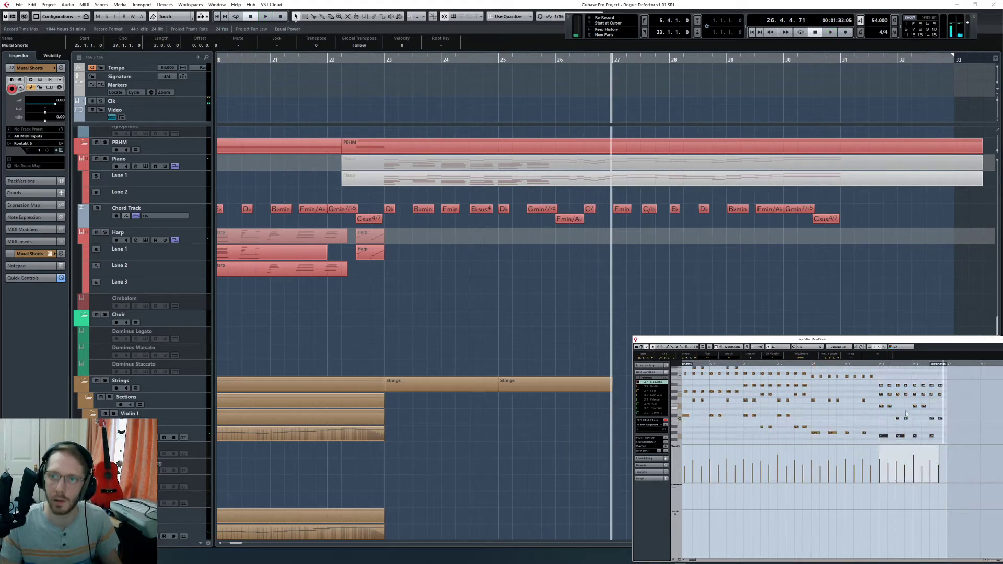
scroll(901, 421, "down", 1)
left_click(757, 282)
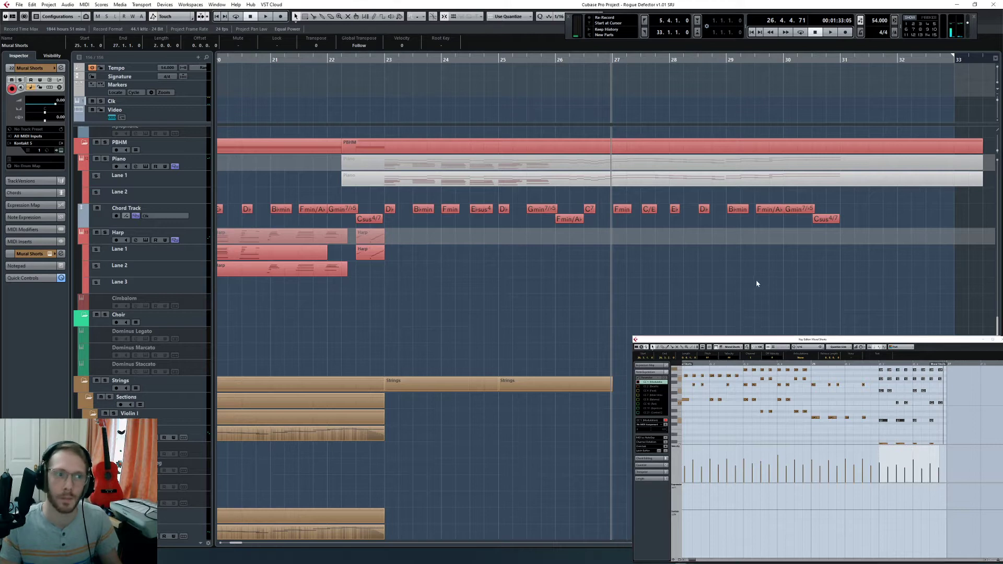
scroll(578, 283, "down", 10)
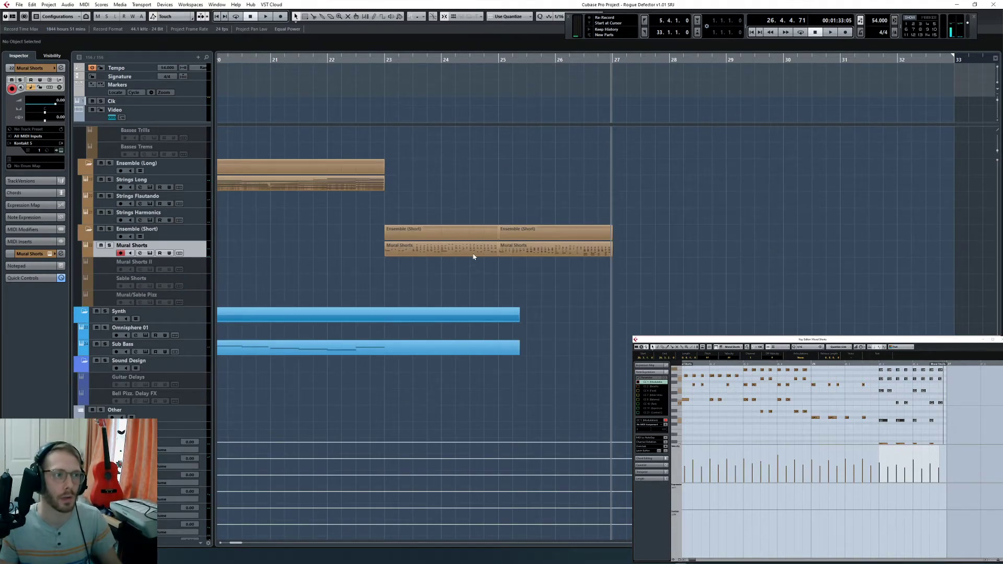
key("space")
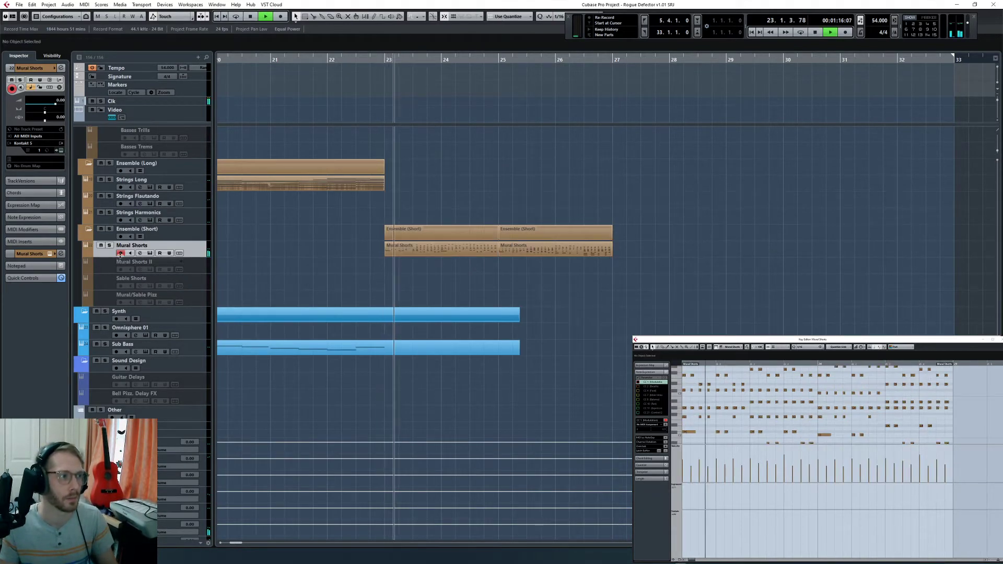
Step: Disarm recording on Mural Shorts, show the Piano part's notes from bar 23 in the Key Editor, and stop playback
left_click(121, 253)
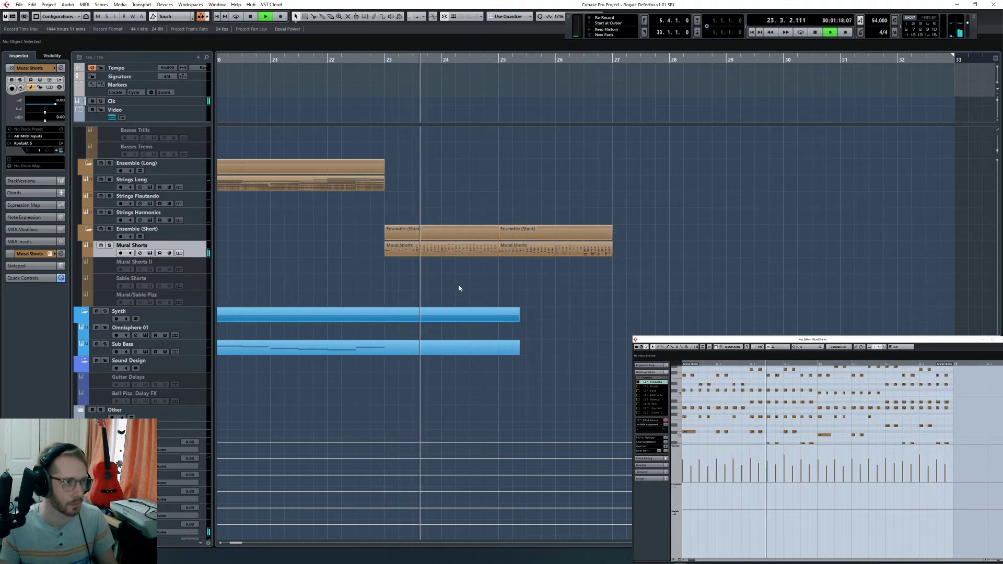
scroll(460, 288, "up", 10)
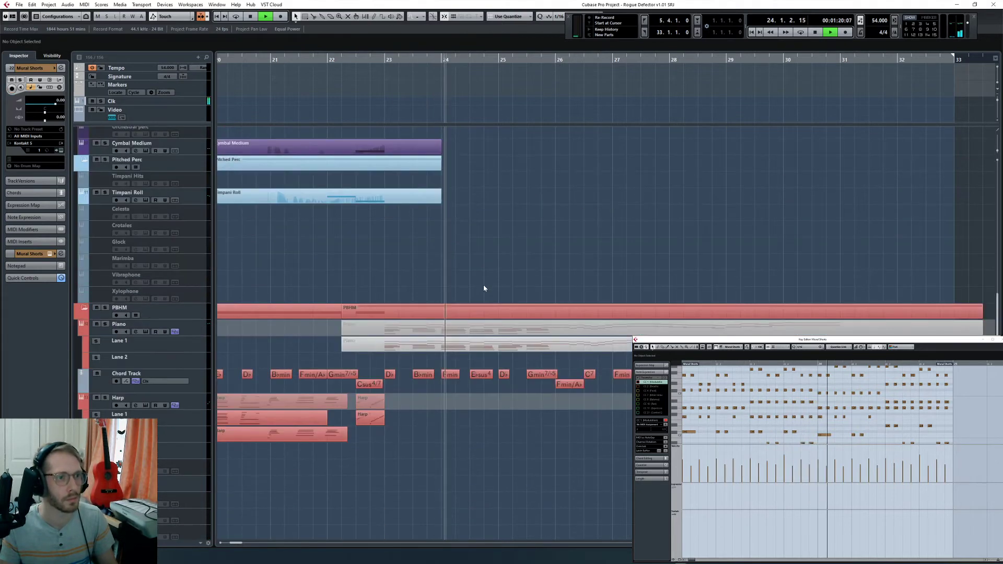
left_click(517, 342)
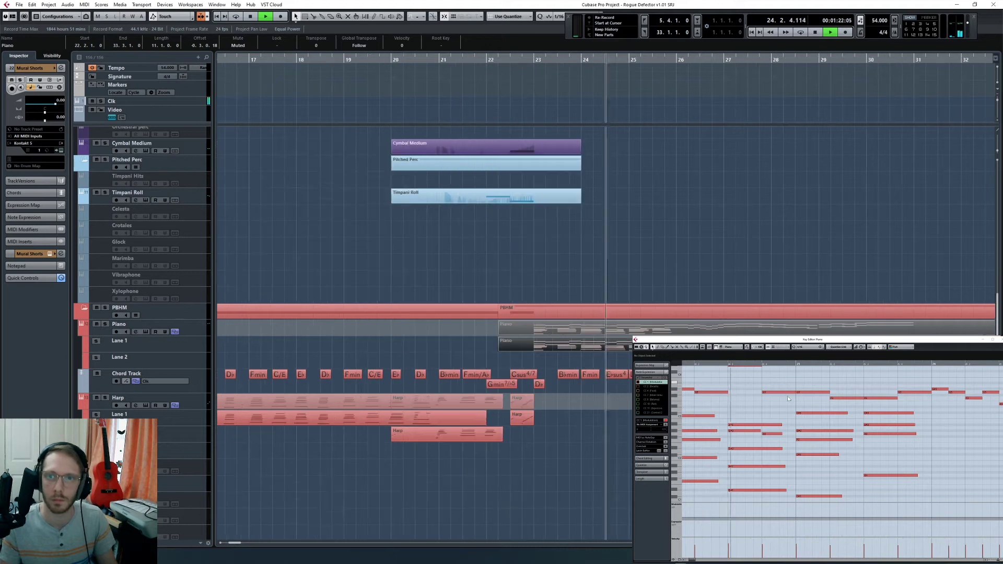
key("g")
key("g")
key("g")
scroll(838, 402, "up", 3)
scroll(838, 402, "down", 1)
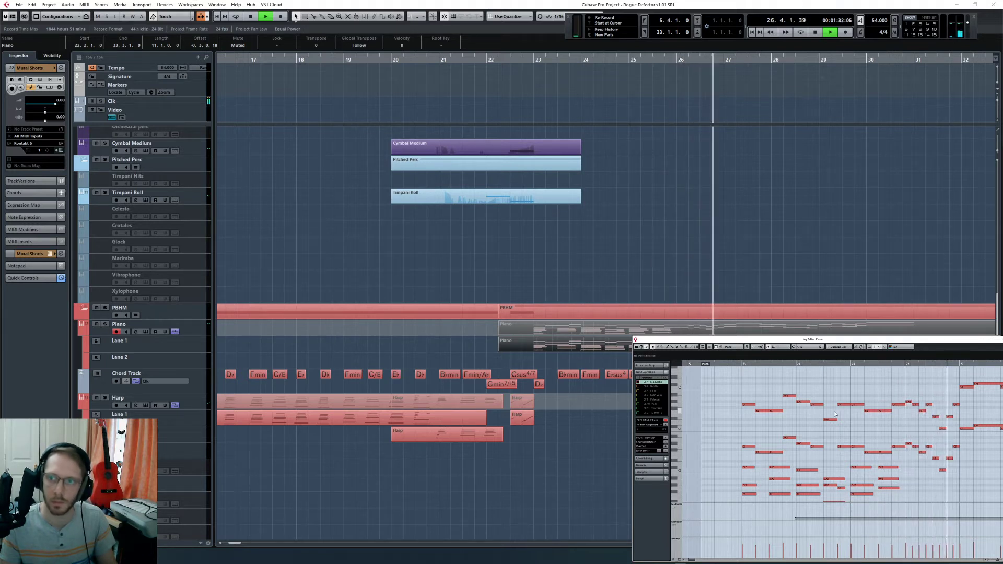
key("space")
Step: Extend the Violin I Leg. part to about beat 4 of bar 31 and copy the piano's octave melody from bars 23 to 26 into it
left_click_drag(725, 385, 956, 431)
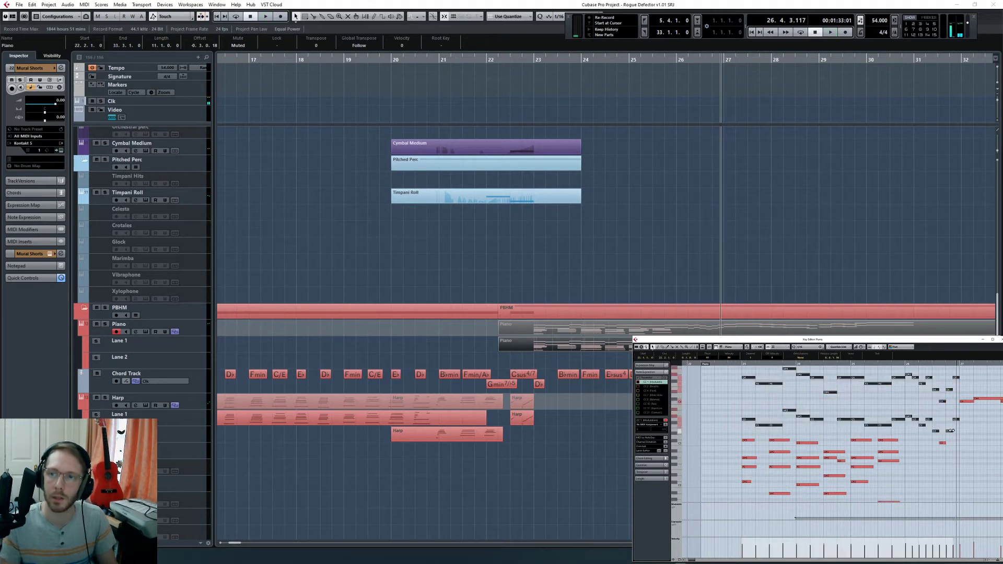
key("l")
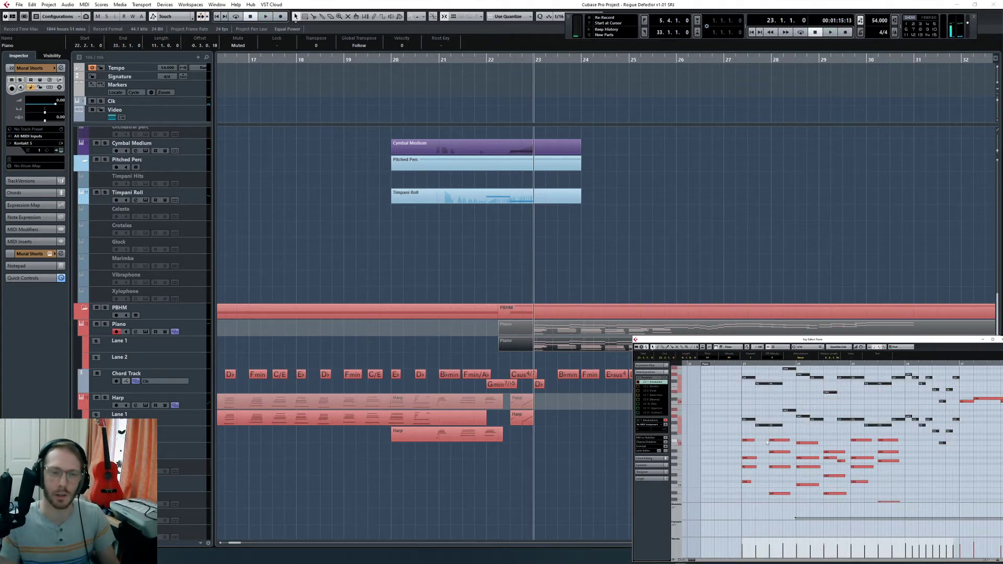
left_click(668, 241)
scroll(665, 253, "up", 10)
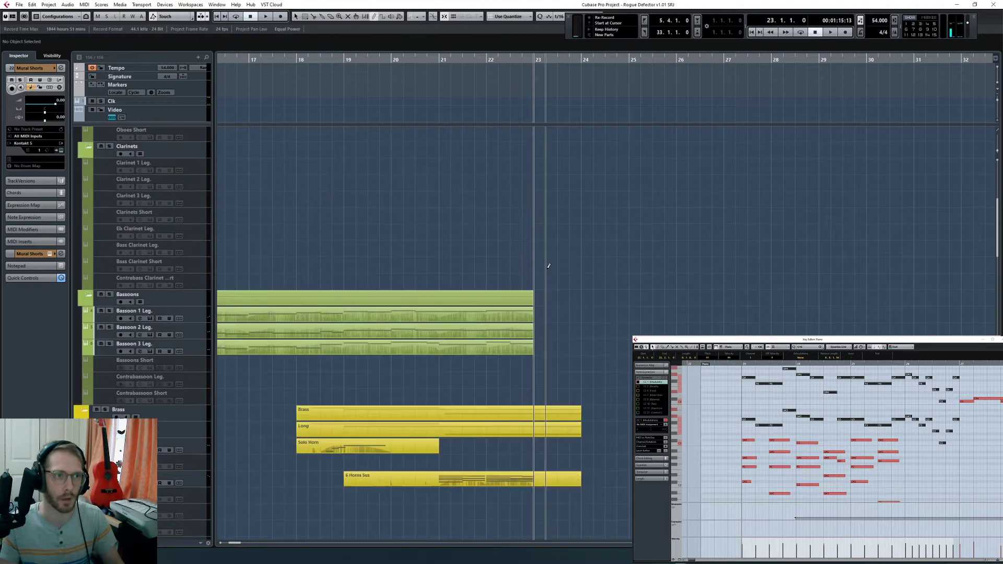
scroll(559, 246, "up", 5)
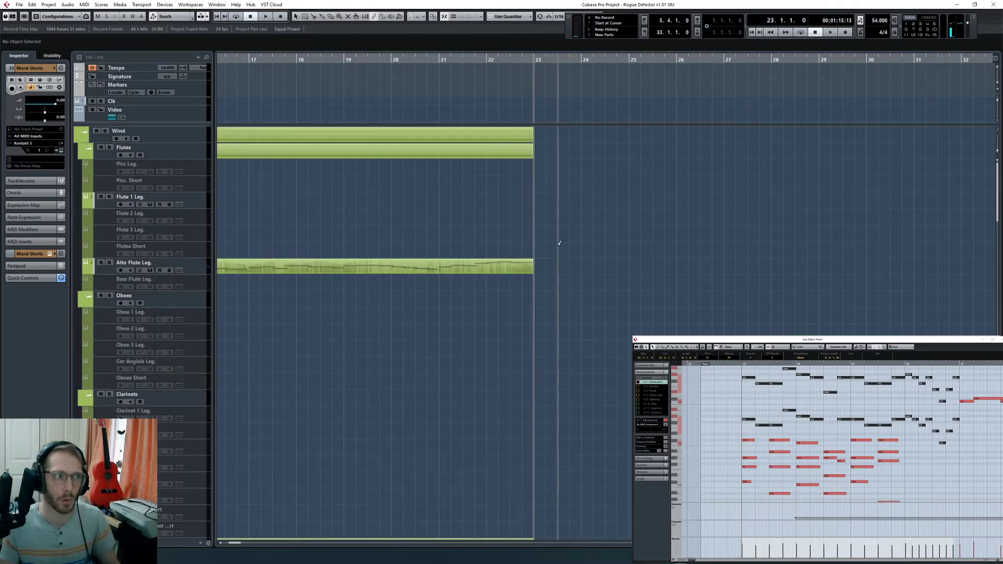
scroll(560, 246, "down", 20)
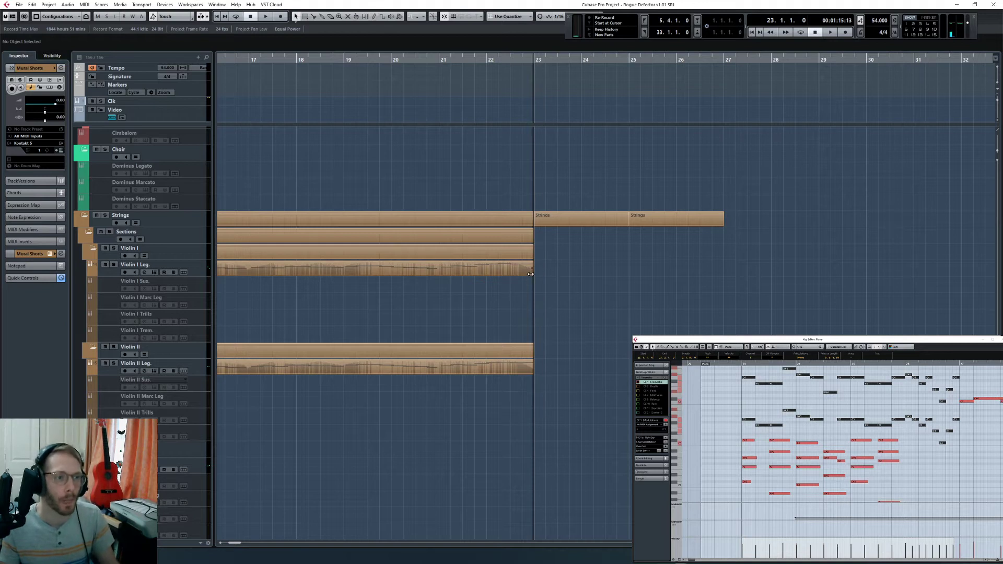
left_click_drag(530, 274, 953, 274)
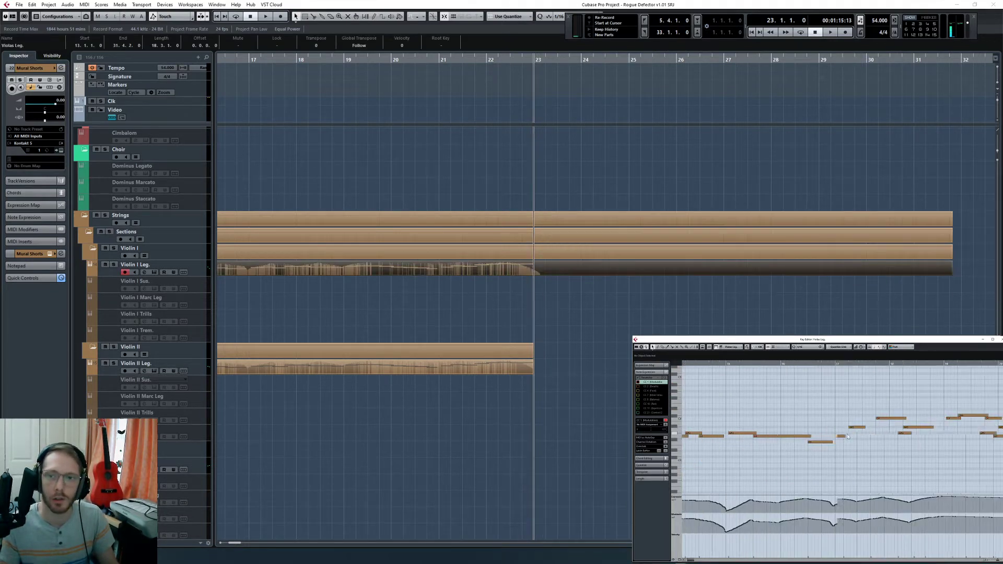
key("ctrl+v")
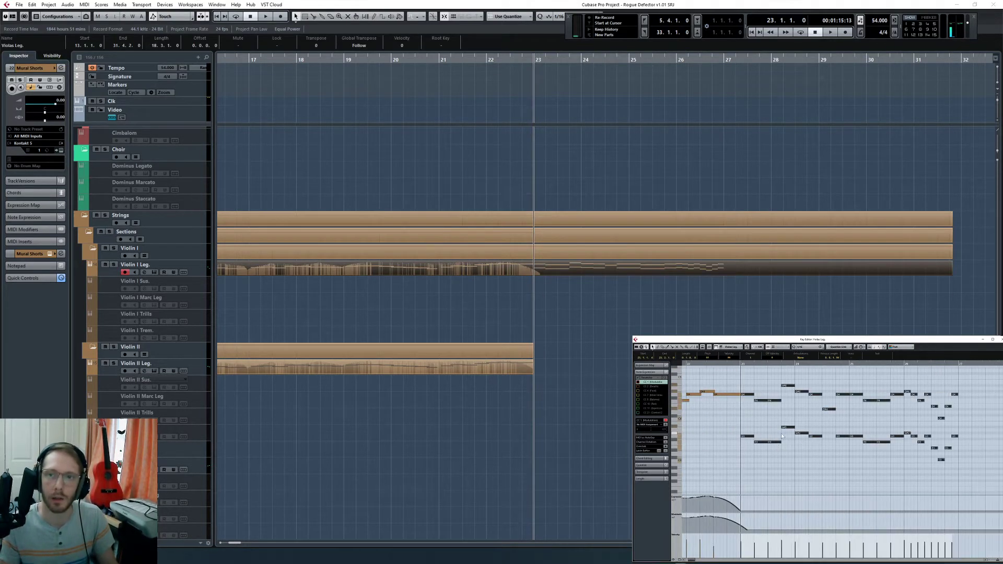
Step: Duplicate the melody note on beat 3 of bar 24 an octave down to complete Violin I's lower-octave line
left_click_drag(728, 424, 810, 457)
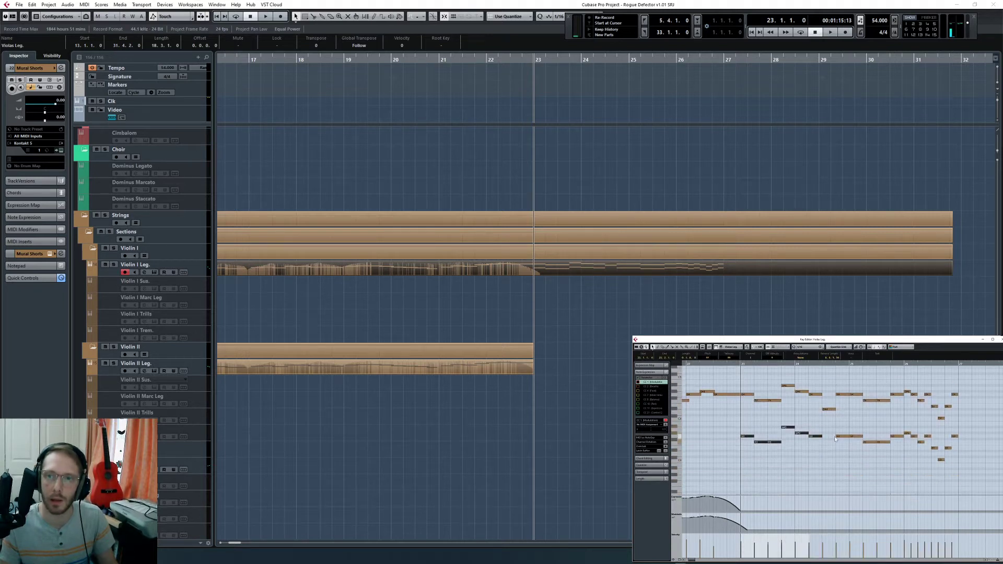
left_click(829, 409)
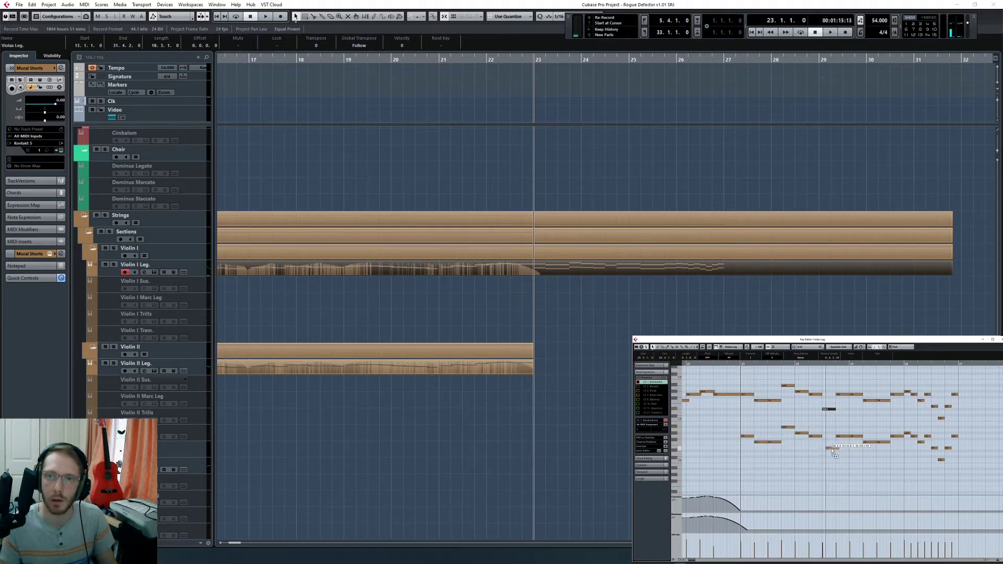
left_click_drag(833, 453, 832, 452)
left_click(863, 425)
left_click(675, 293)
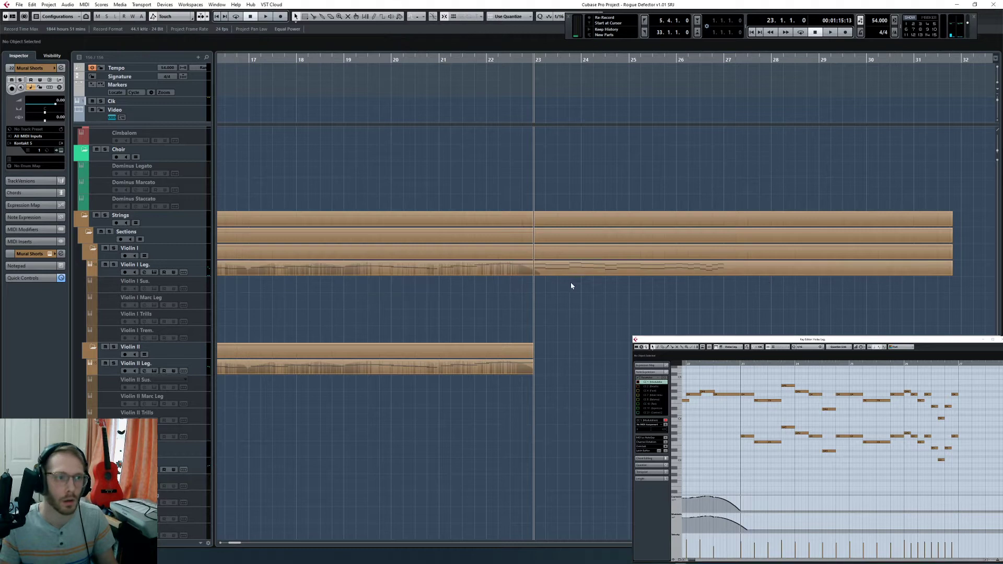
Step: Move the lower-octave melody out of Violin I Leg. into Violin II Leg. at bar 23, extending the Violin II part to about the end of bar 30
left_click_drag(735, 424, 969, 481)
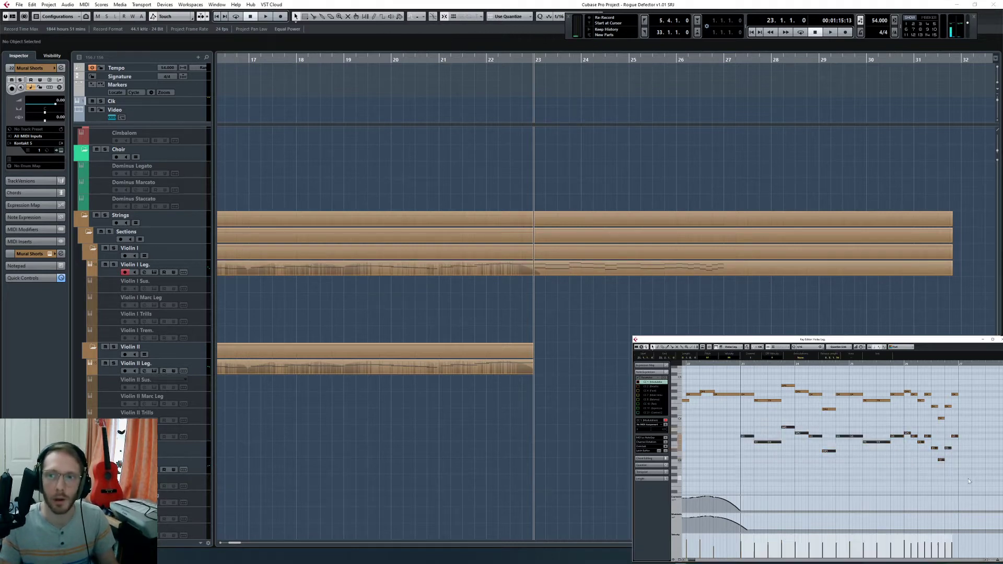
key("Delete")
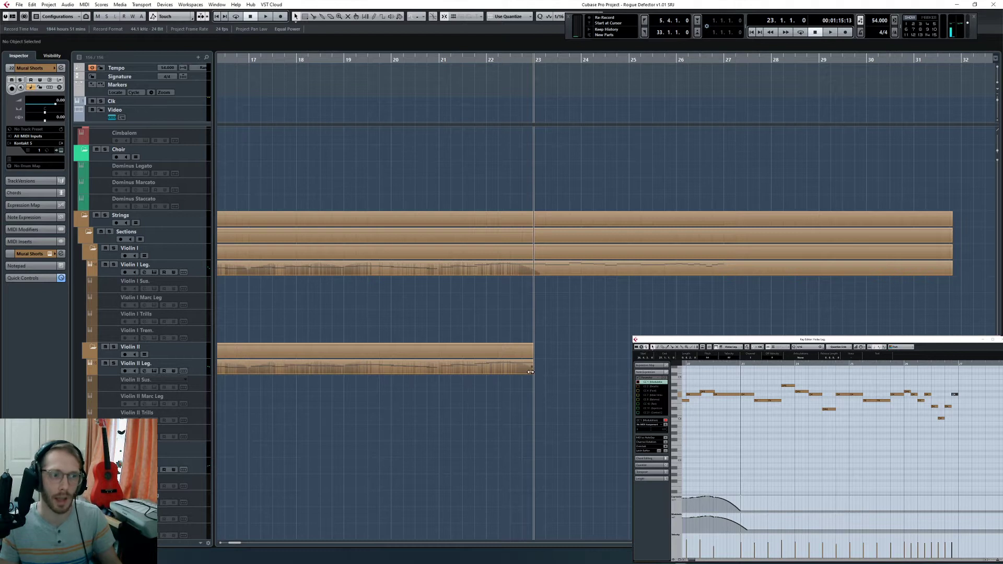
left_click_drag(530, 372, 912, 372)
scroll(838, 451, "left", 5)
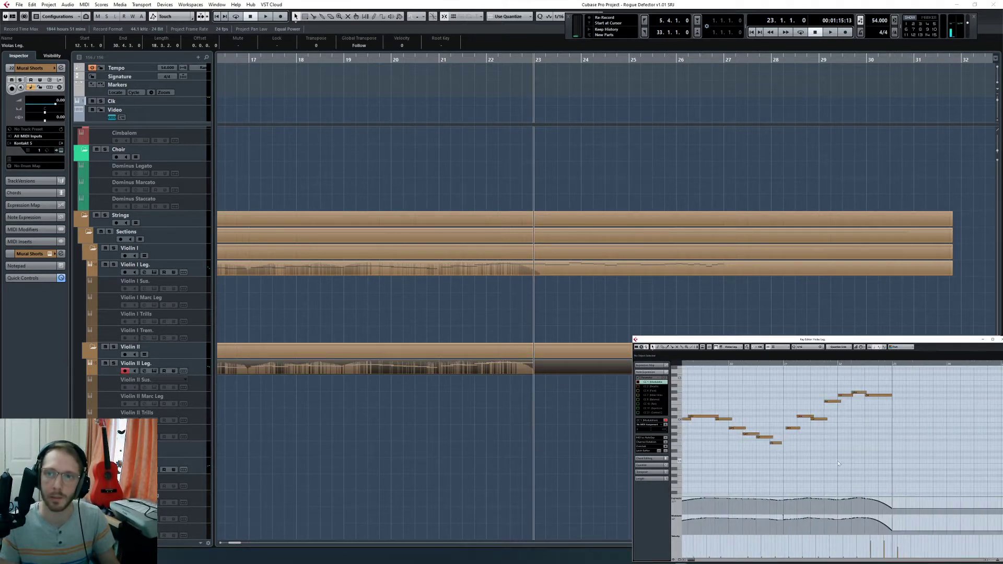
scroll(838, 463, "right", 3)
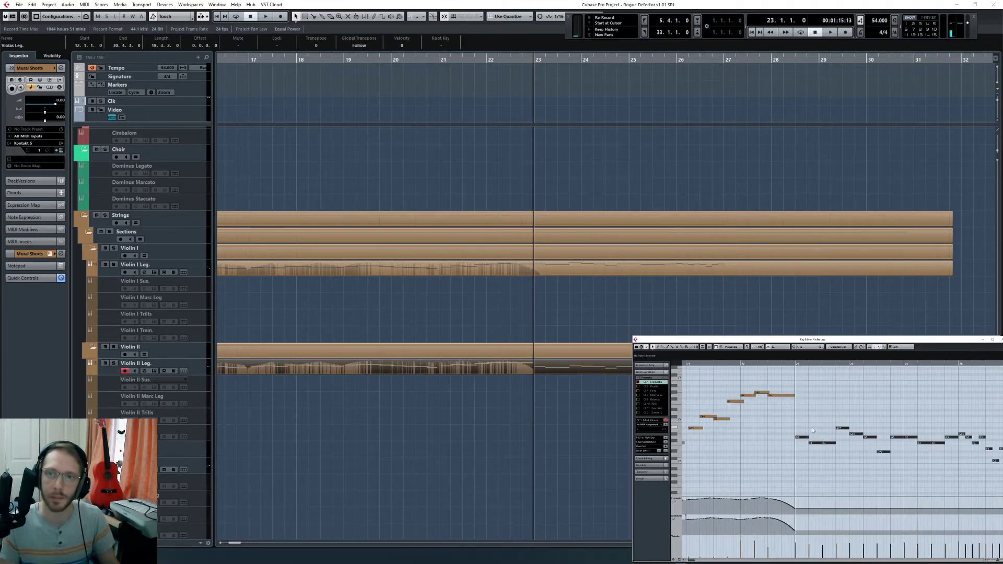
Step: Show the Violin I and Violin II parts together in the Key Editor and switch the quantize preset to a triplet value
left_click(593, 274, "shift")
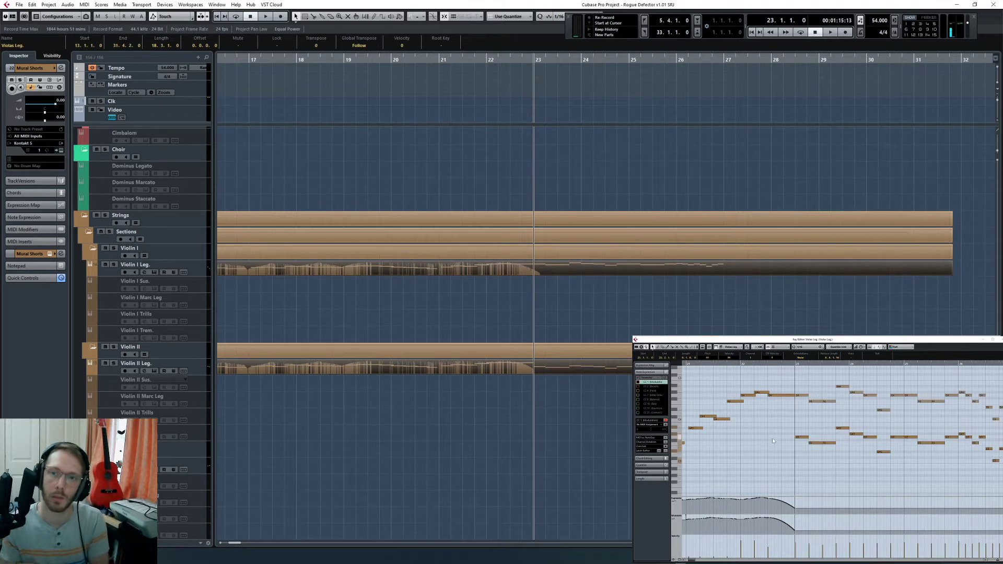
left_click(780, 432)
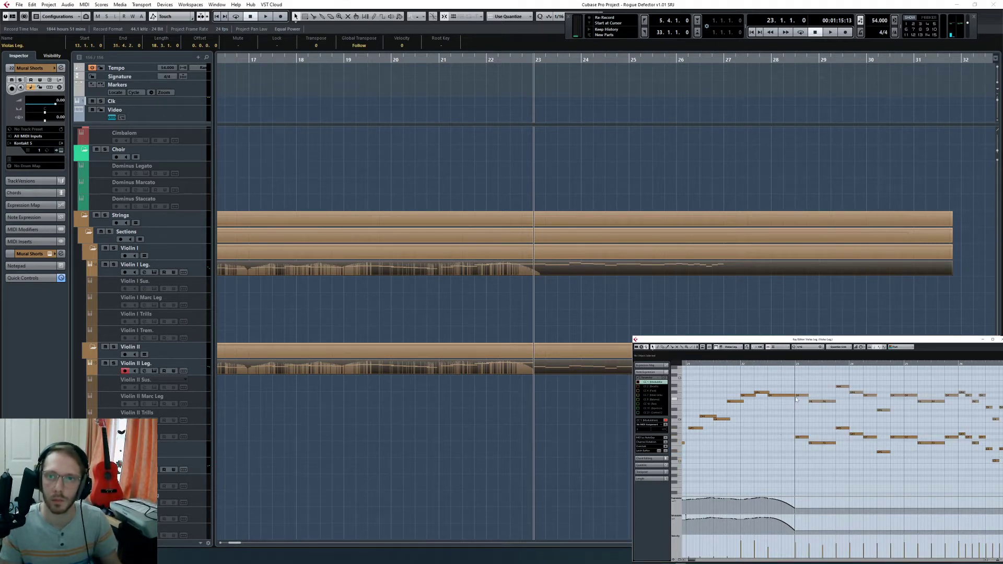
left_click(807, 346)
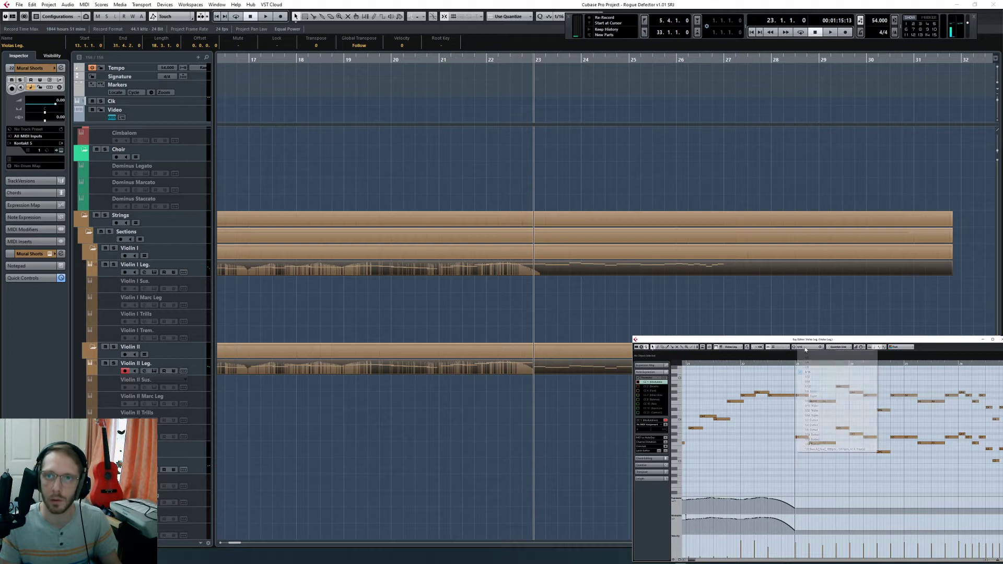
left_click(814, 406)
left_click(548, 413)
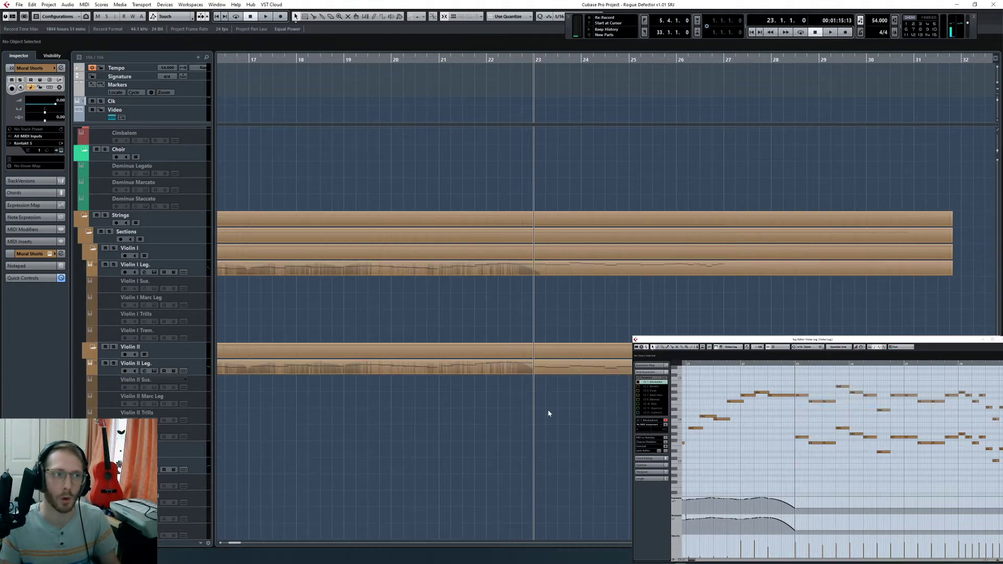
Step: Solo the Violin I Leg. track, open its part, and briefly play the melody from bar 23 before returning to that position
left_click(113, 265)
left_click(930, 267)
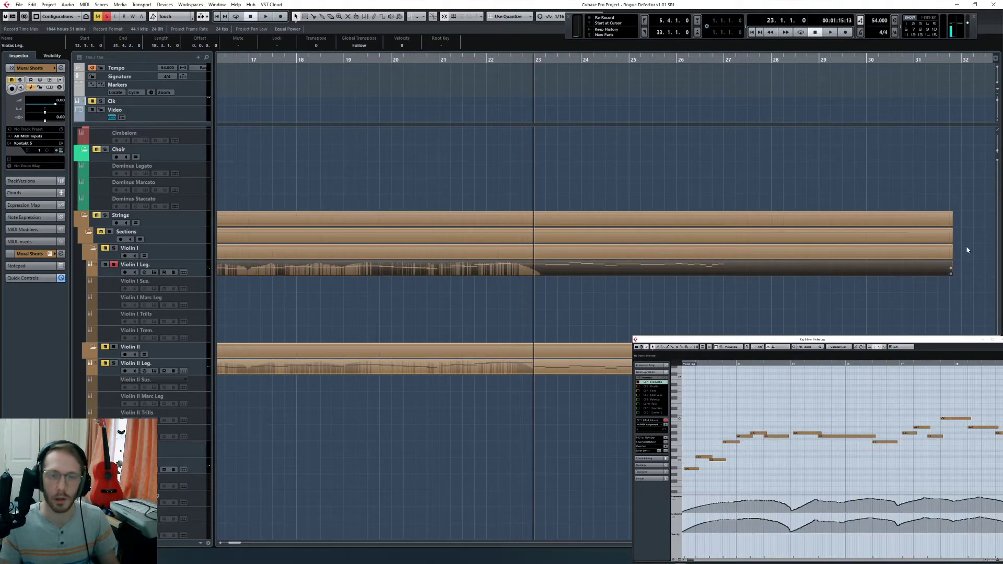
left_click(791, 408)
scroll(815, 418, "up", 1)
key("space")
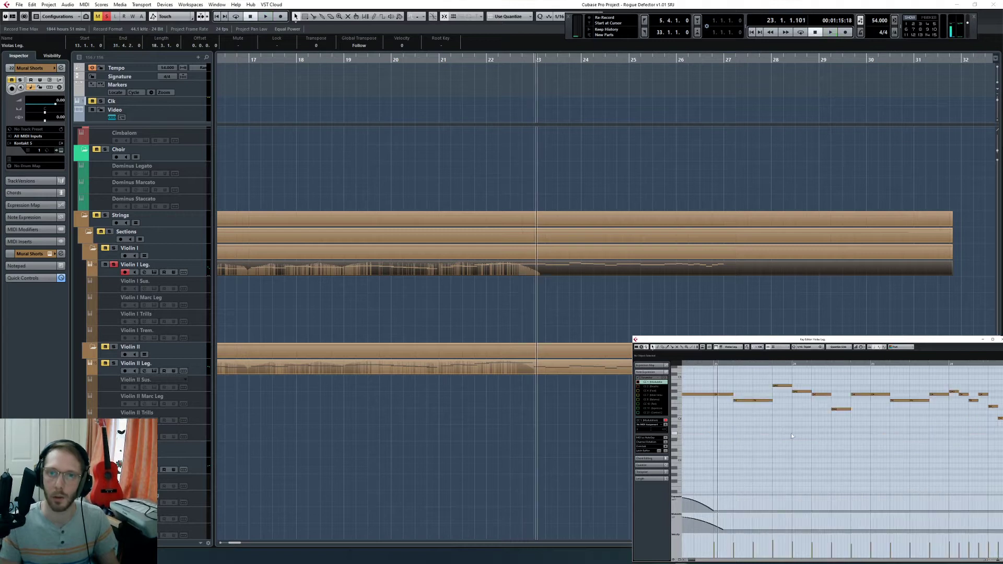
left_click(715, 363)
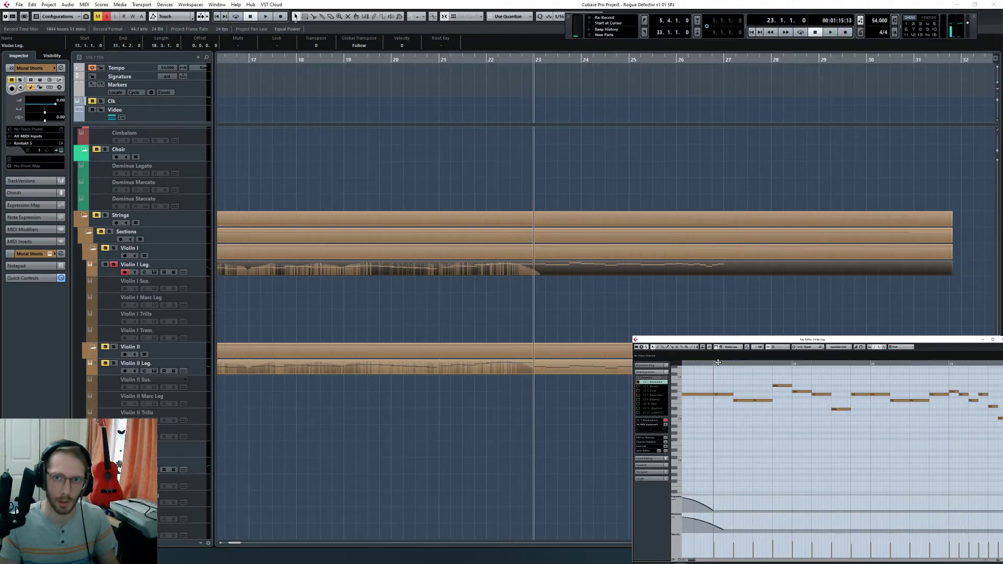
Step: Lengthen all the Violin I melody notes in bars 23 to 26 slightly so that consecutive notes overlap for legato
left_click_drag(718, 362, 1002, 433)
scroll(835, 428, "right", 1)
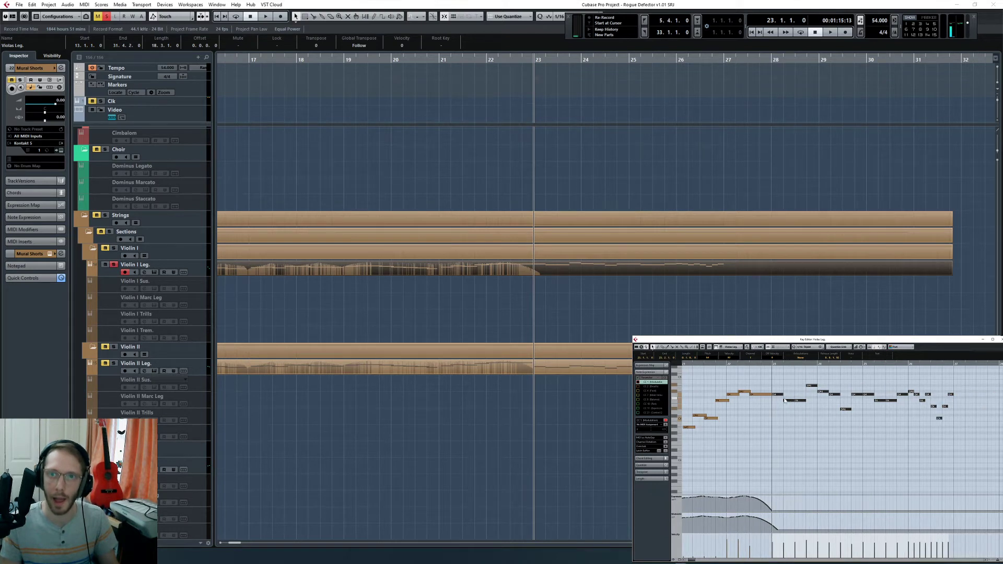
key("h")
key("h")
key("h")
left_click_drag(866, 395, 869, 395)
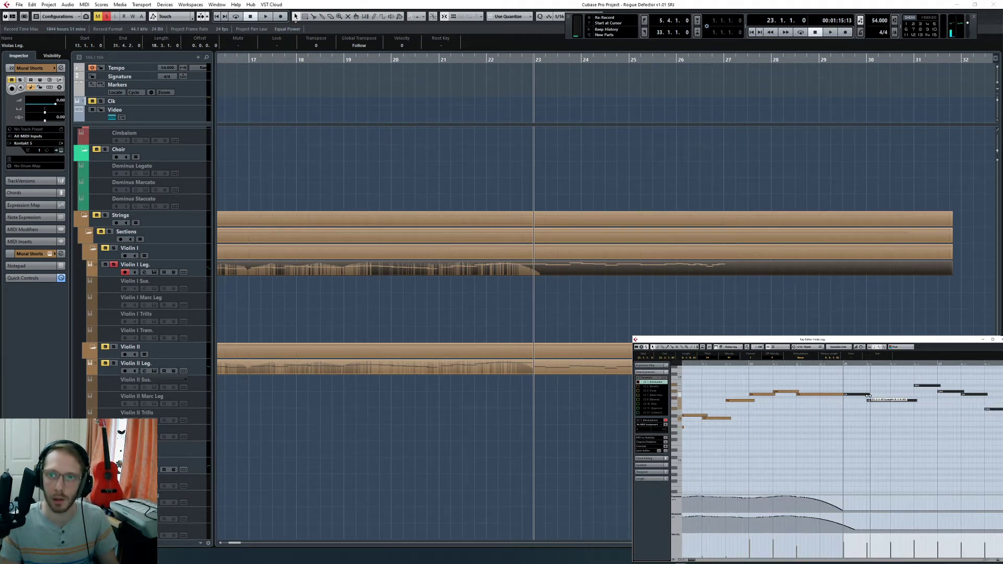
left_click(886, 390)
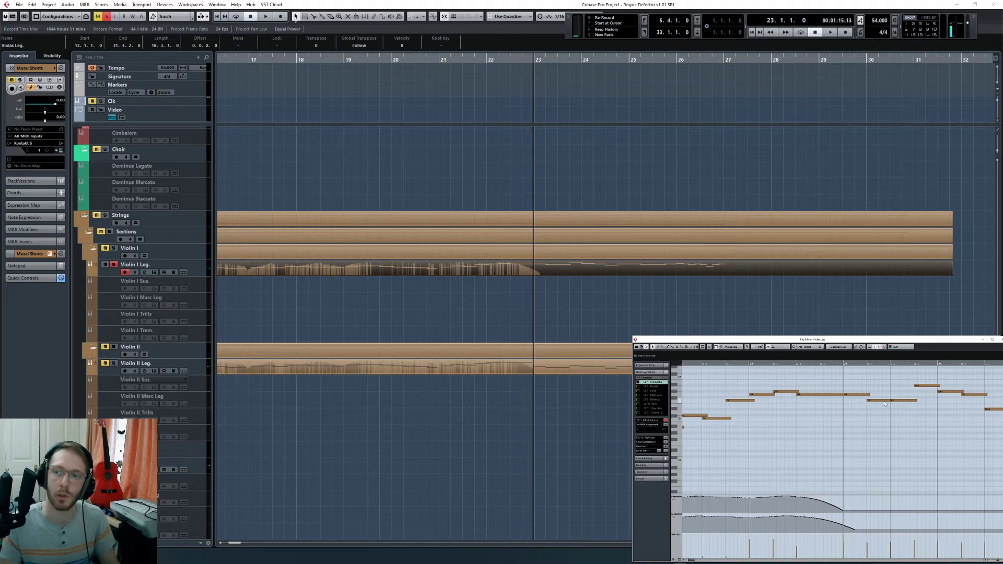
scroll(891, 428, "right", 4)
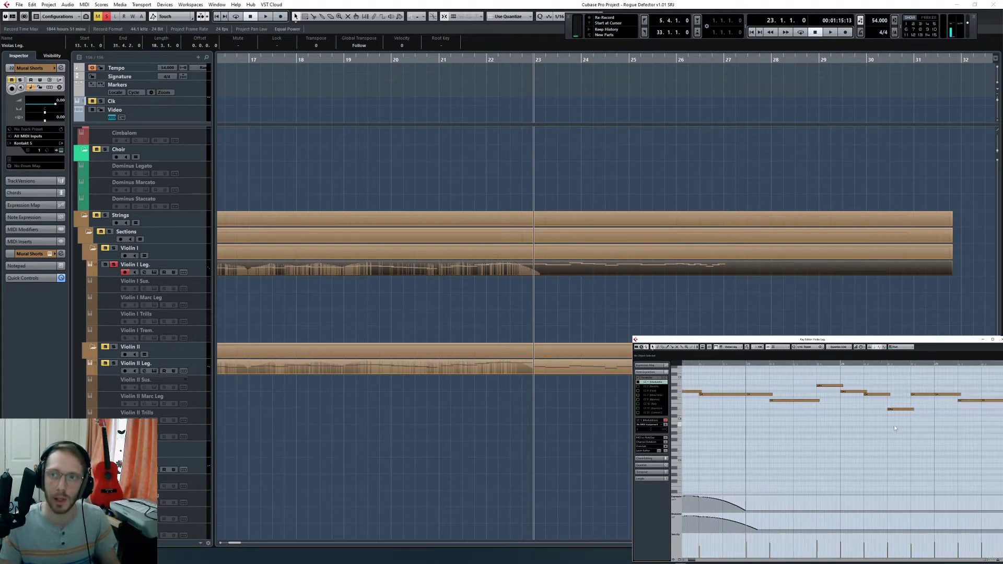
scroll(882, 428, "right", 4)
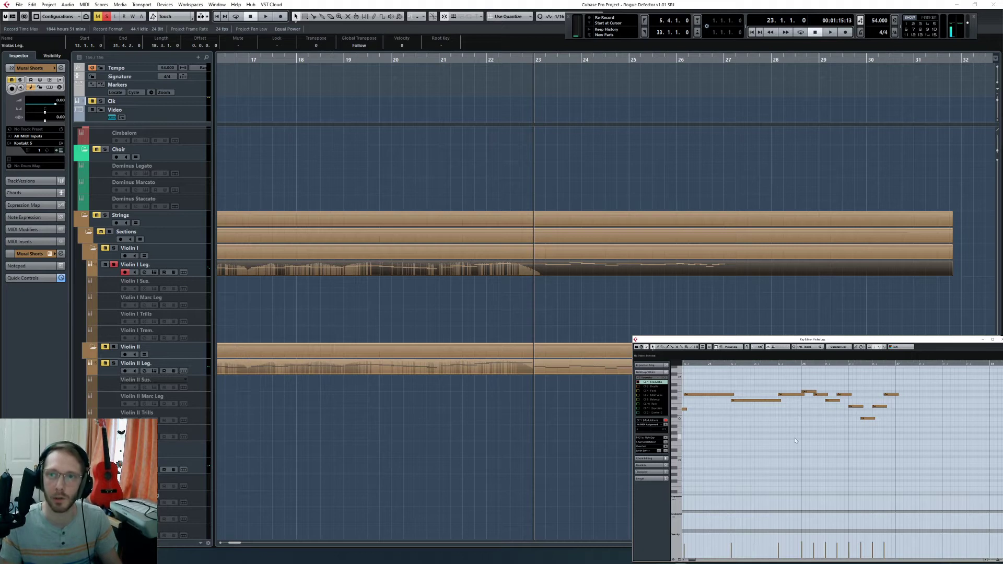
Step: Split the Violin II Leg. part at bar 23 and delete the section from bar 23 onward
left_click(583, 367)
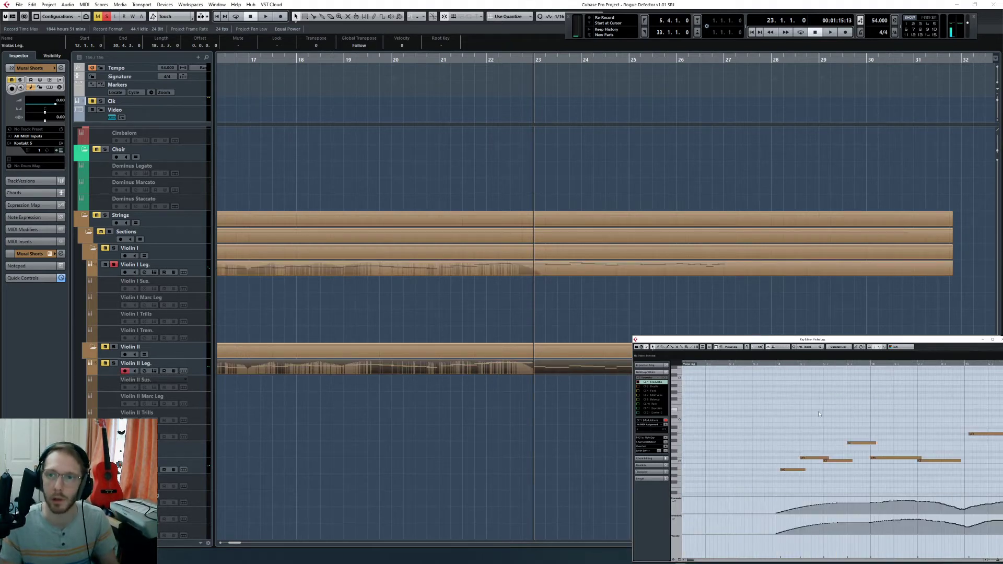
scroll(819, 412, "left", 3)
left_click(738, 273)
scroll(876, 411, "left", 2)
key("g")
key("g")
key("g")
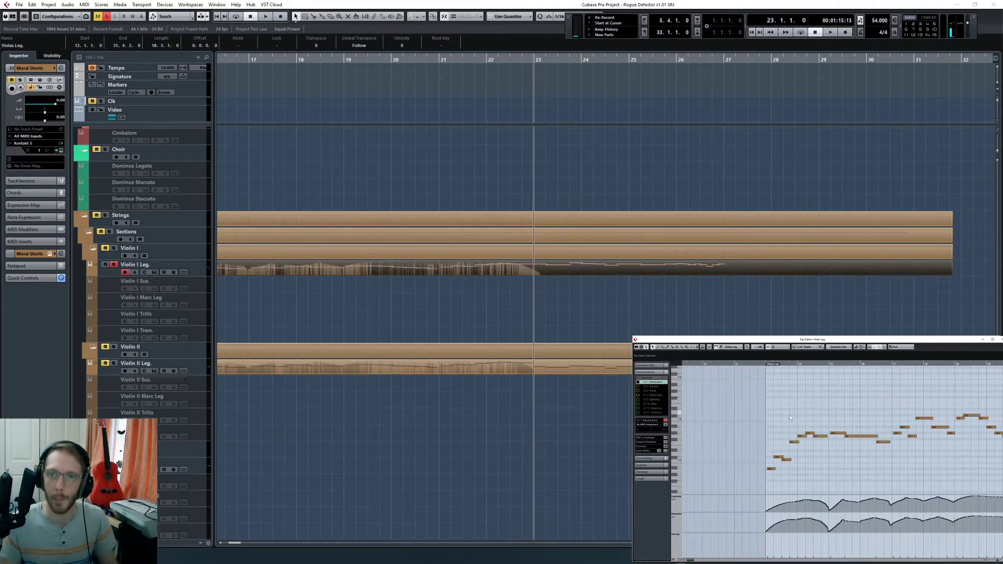
left_click(538, 392)
key("3")
left_click(556, 365)
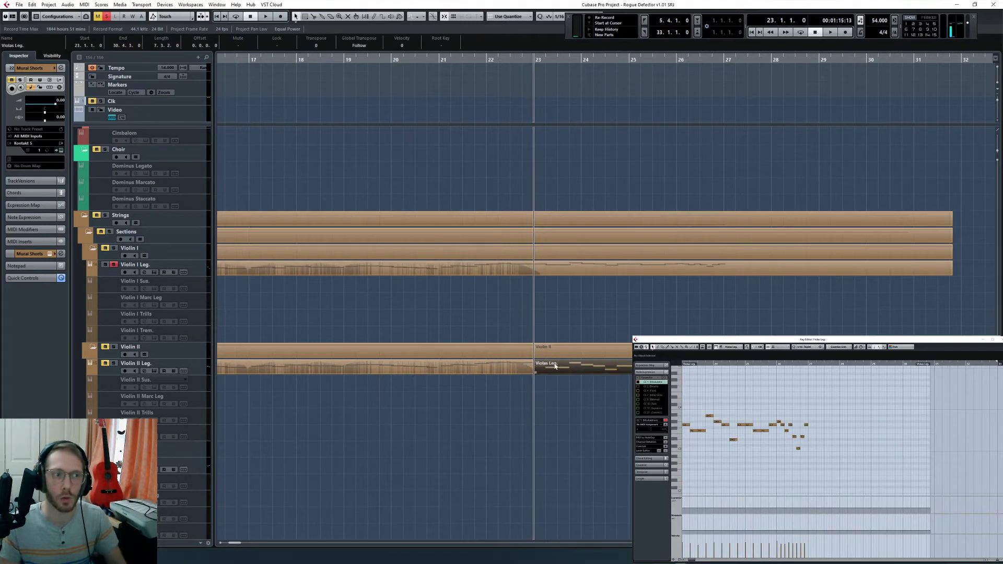
key("Delete")
Step: Open the Violin I Leg. part and trim the start of the first melody note at bar 23 to leave a small gap before it
double_click(613, 269)
key("h")
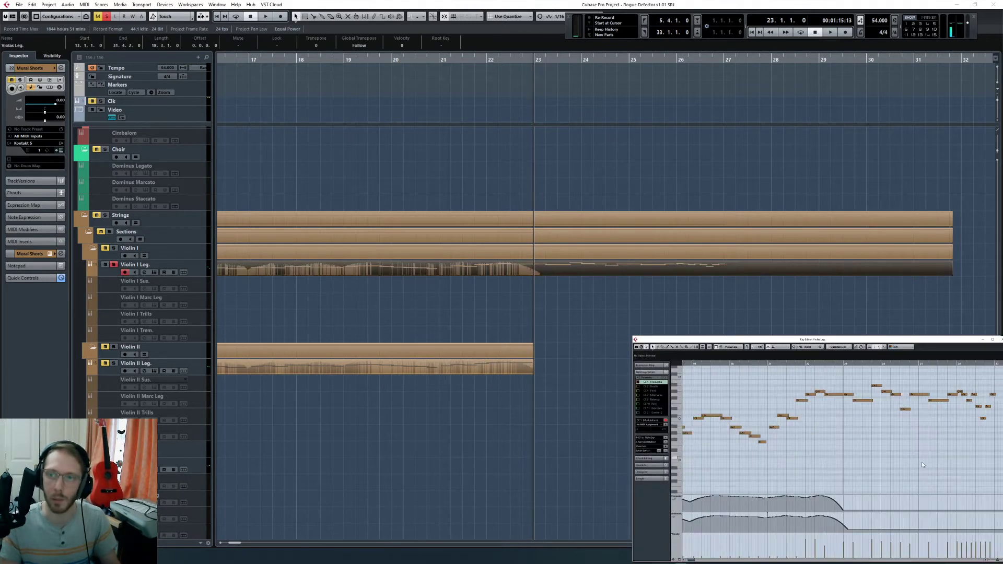
key("h")
key("h")
key("h")
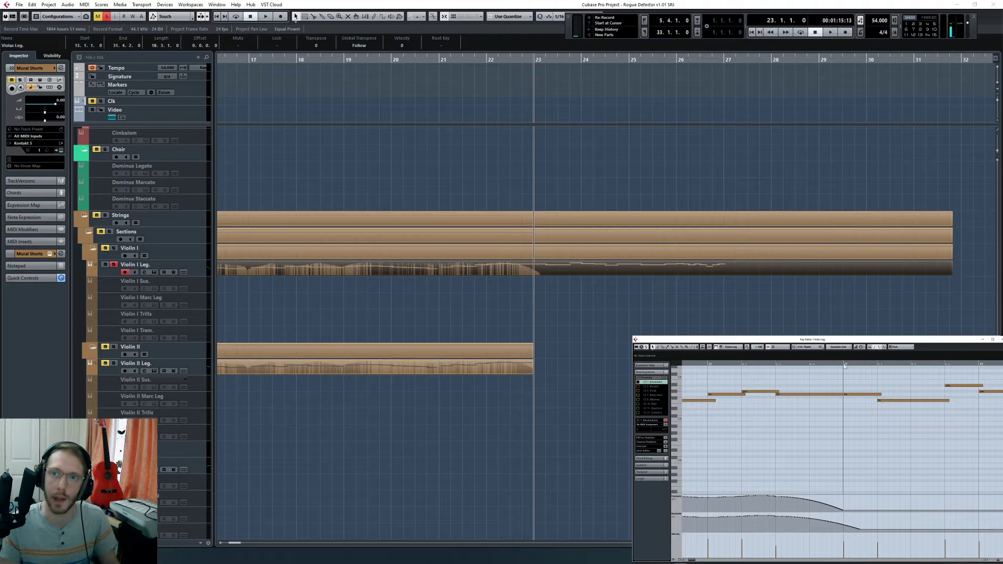
left_click_drag(844, 394, 850, 395)
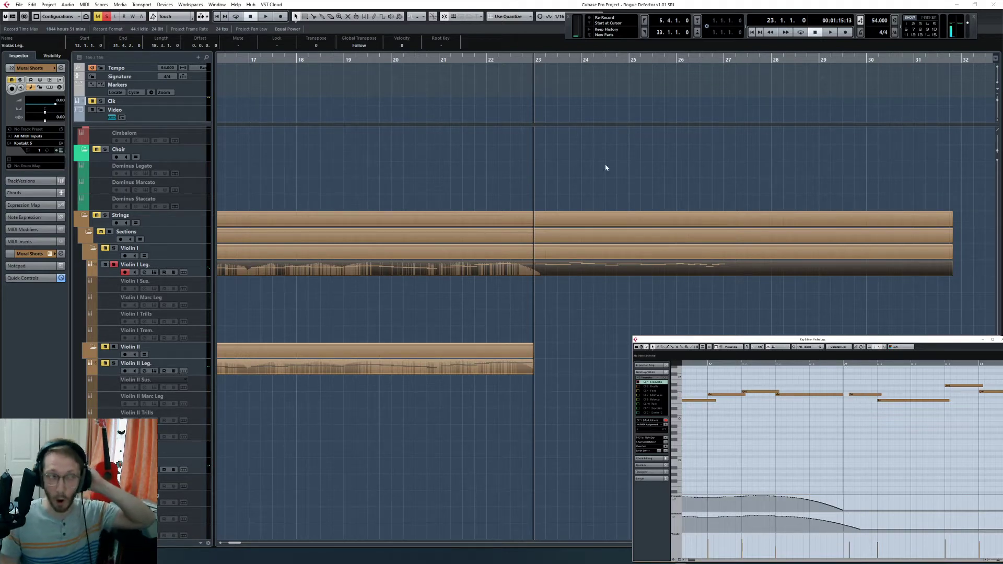
Step: Check the track delay of the Violin I Leg. track and return the project cursor to bar 23
left_click(199, 267)
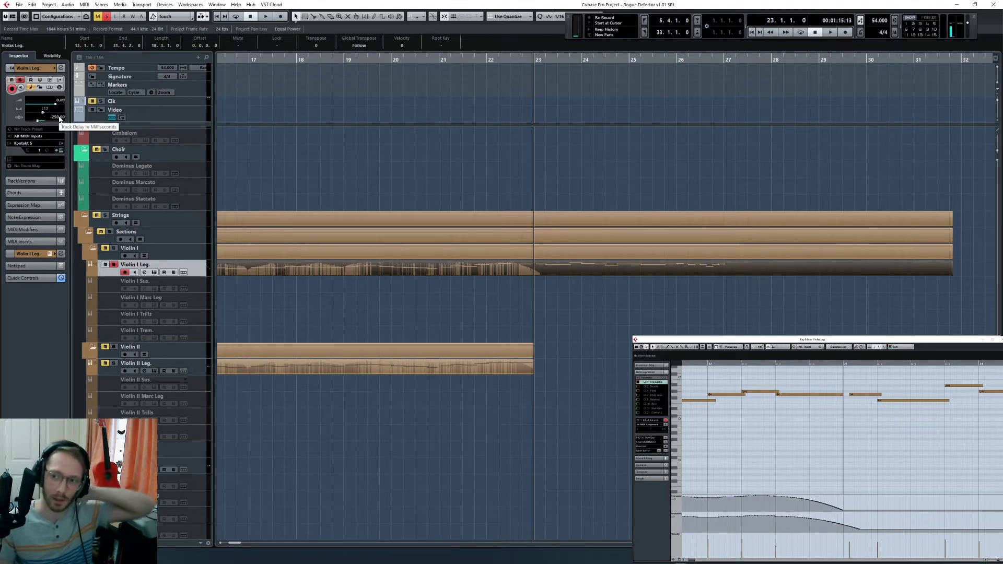
left_click(847, 366)
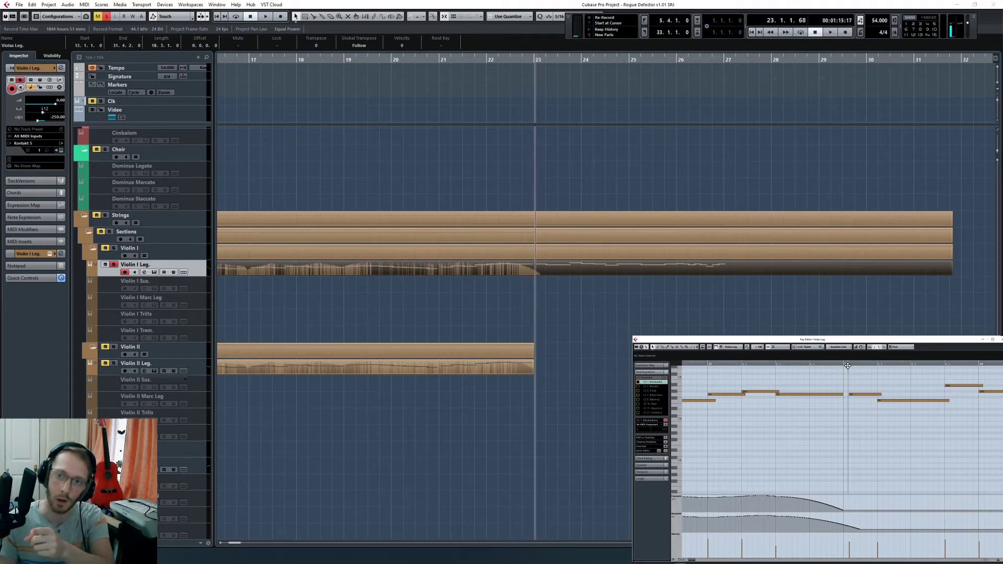
left_click_drag(847, 365, 843, 368)
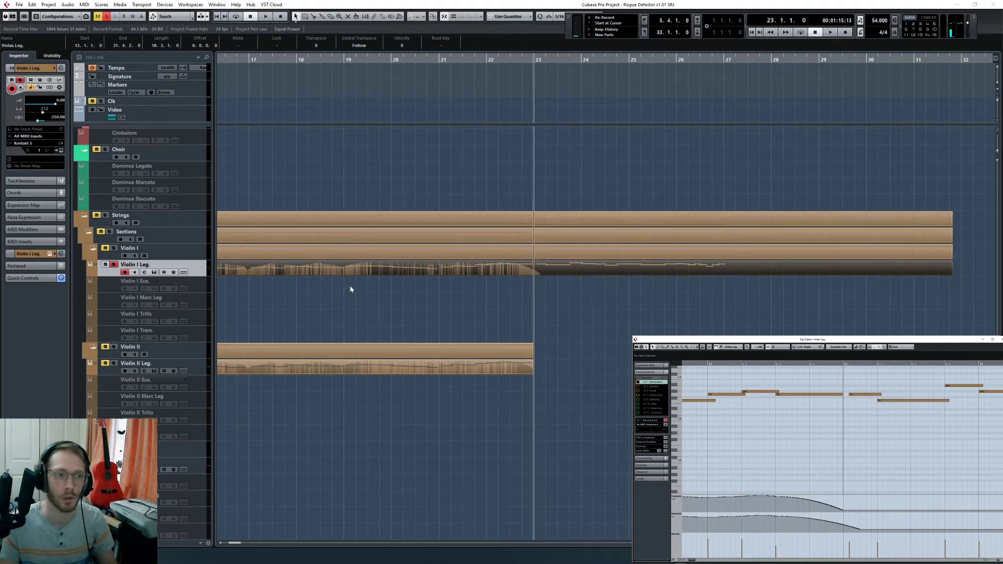
Step: Briefly play from bar 23 and raise both controller curves of the Violin I part to a constant level from bar 23 onward
key("space")
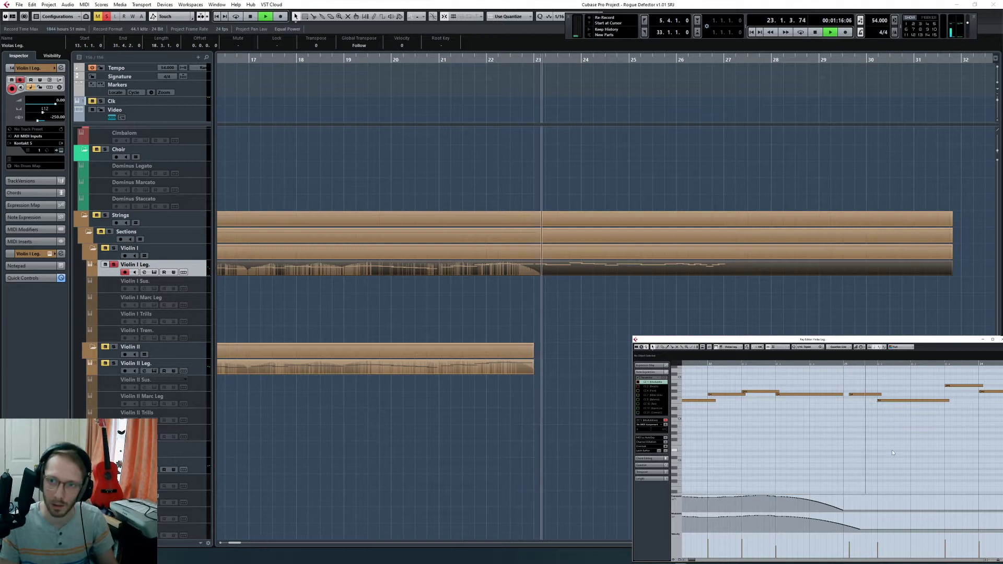
left_click_drag(840, 500, 844, 486)
left_click(845, 494)
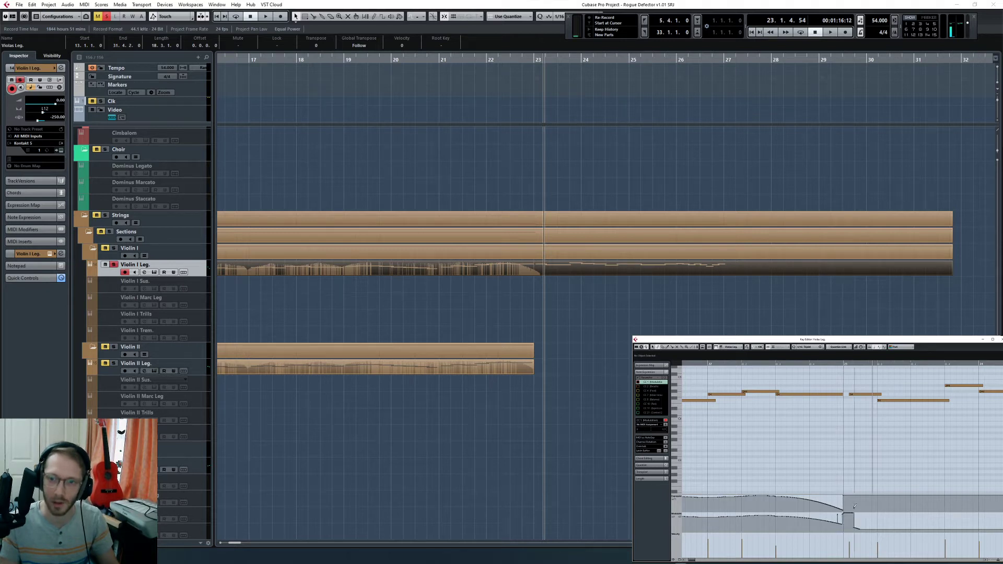
key("ctrl+z")
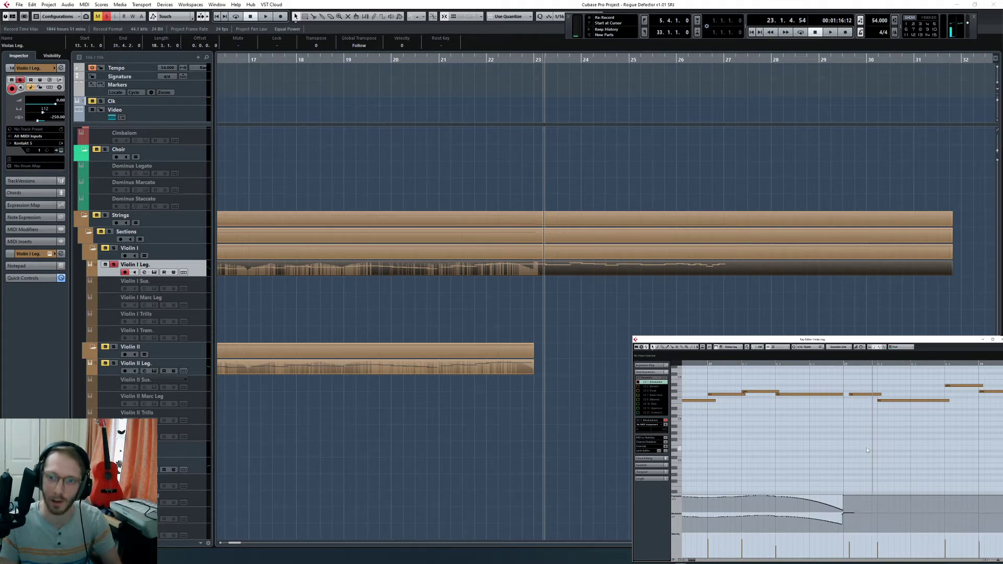
Step: Play the soloed Violin I melody from bar 23 to bar 27
left_click(843, 365)
key("space")
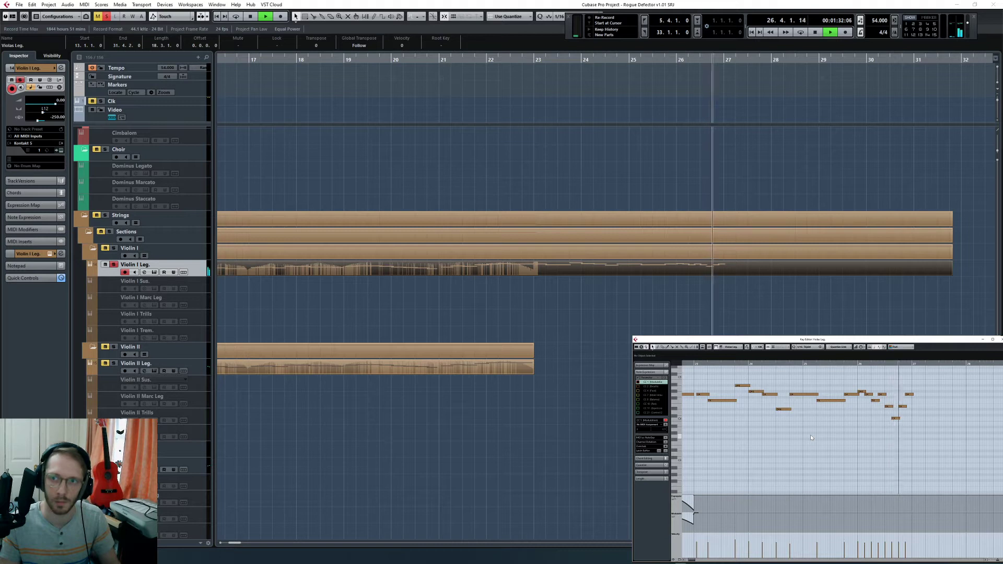
key("space")
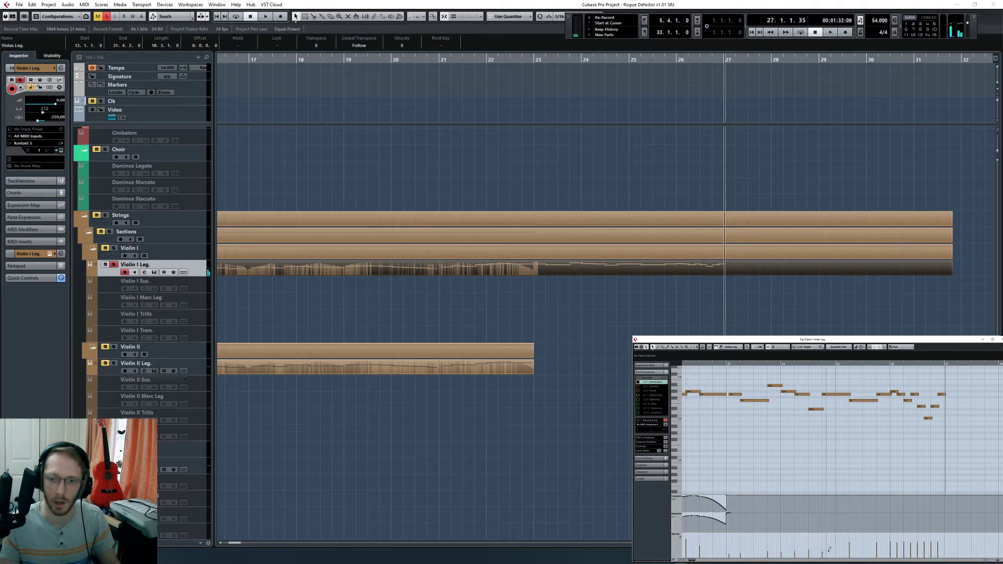
Step: Lower the velocities of the Violin I melody notes in bars 23 to 26 and audition the result from bar 23
left_click_drag(892, 550, 943, 551)
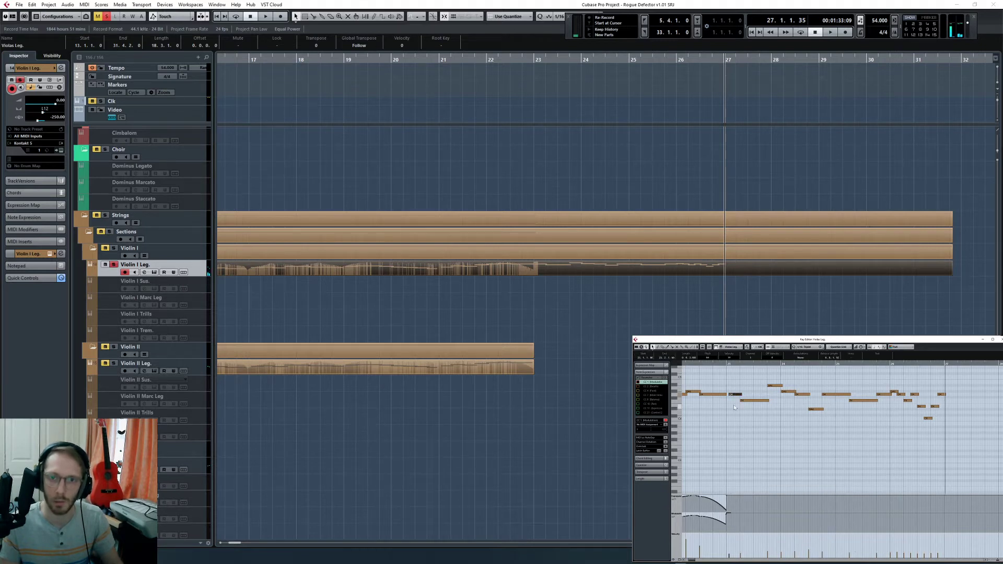
key("space")
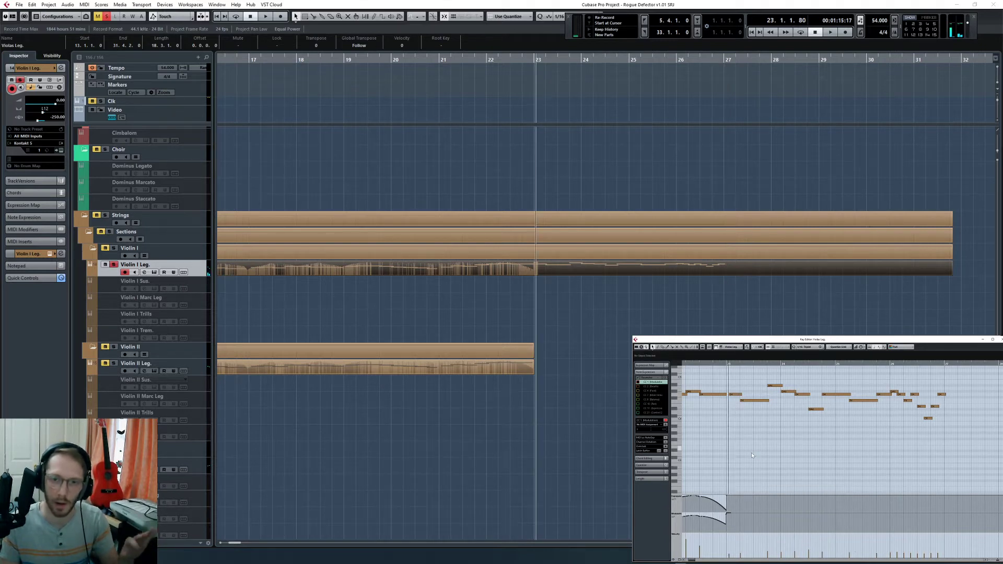
left_click(726, 364)
scroll(740, 443, "down", 2)
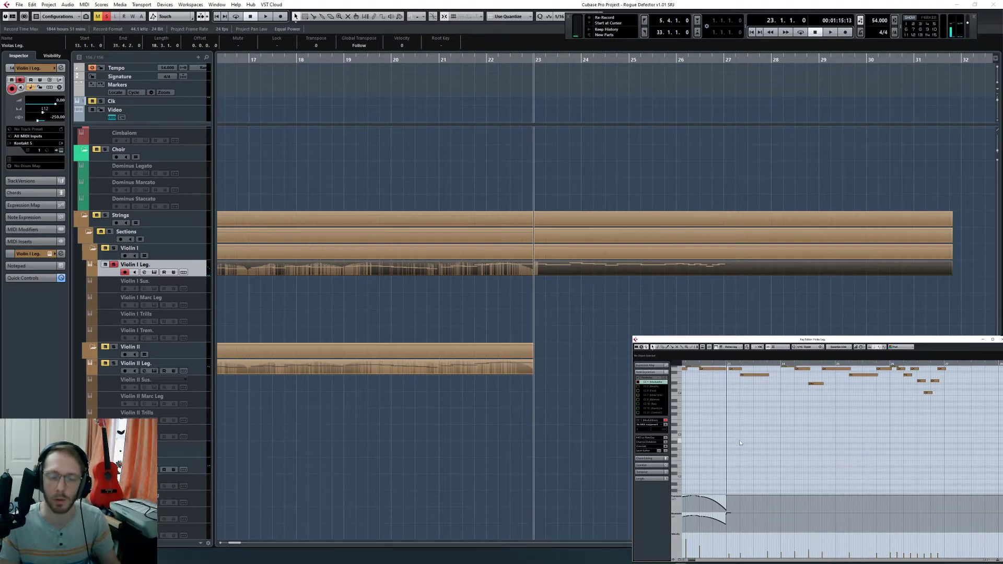
key("space")
scroll(739, 434, "up", 4)
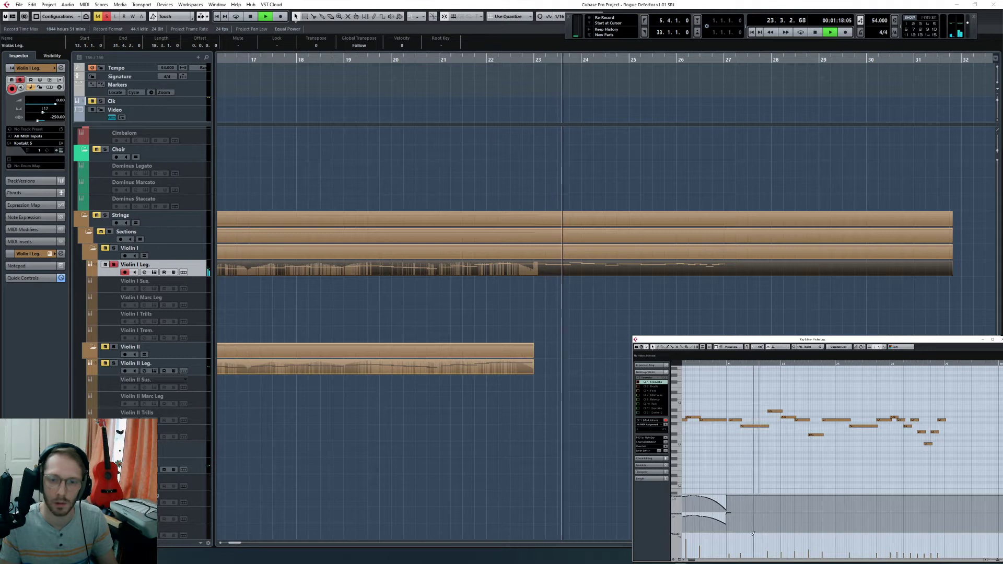
key("space")
Step: Select all Violin I melody notes in bars 23 to 26, reduce their velocities to the minimum, and play from bar 23
left_click_drag(732, 396, 949, 452)
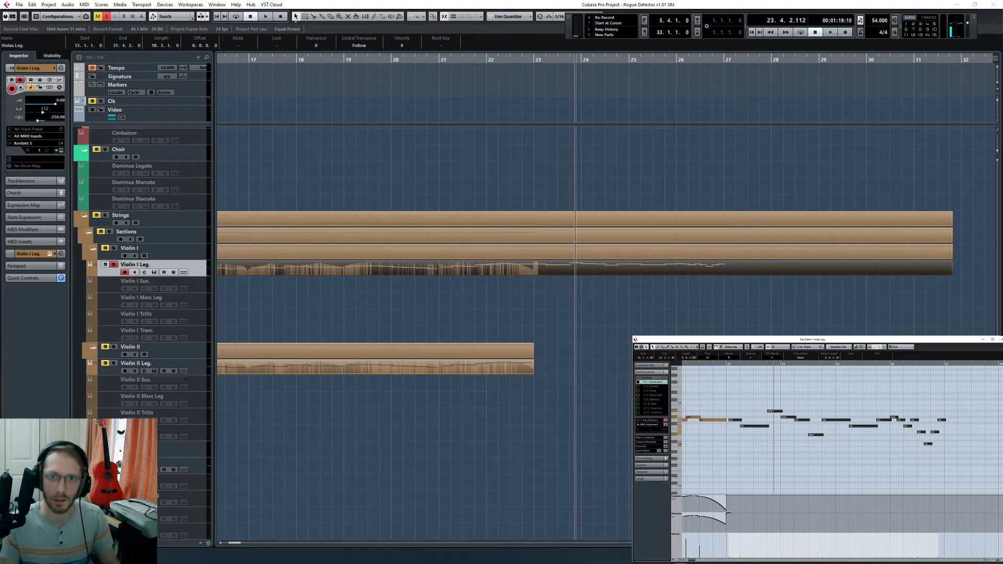
left_click(732, 361)
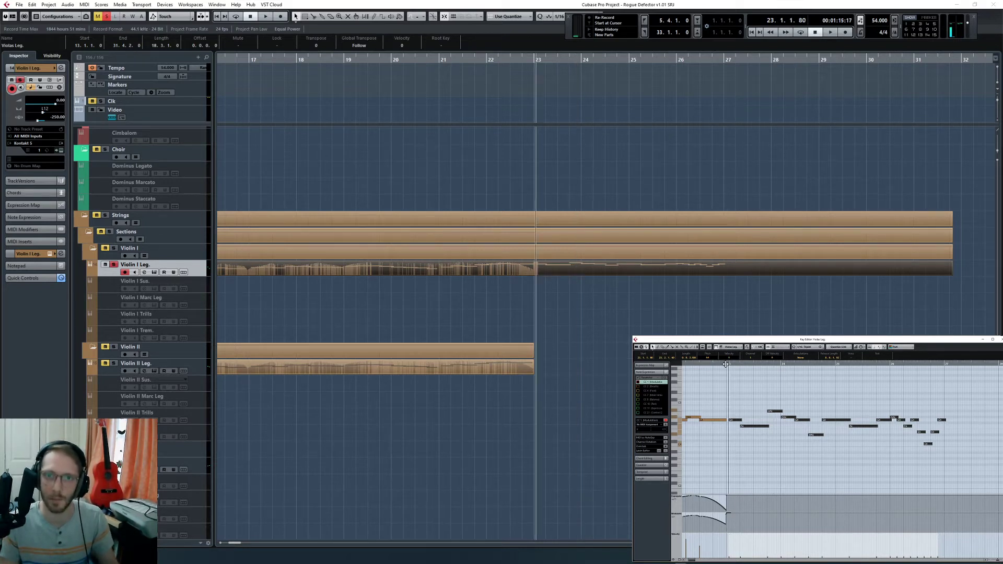
left_click(725, 364)
left_click(736, 389)
key("space")
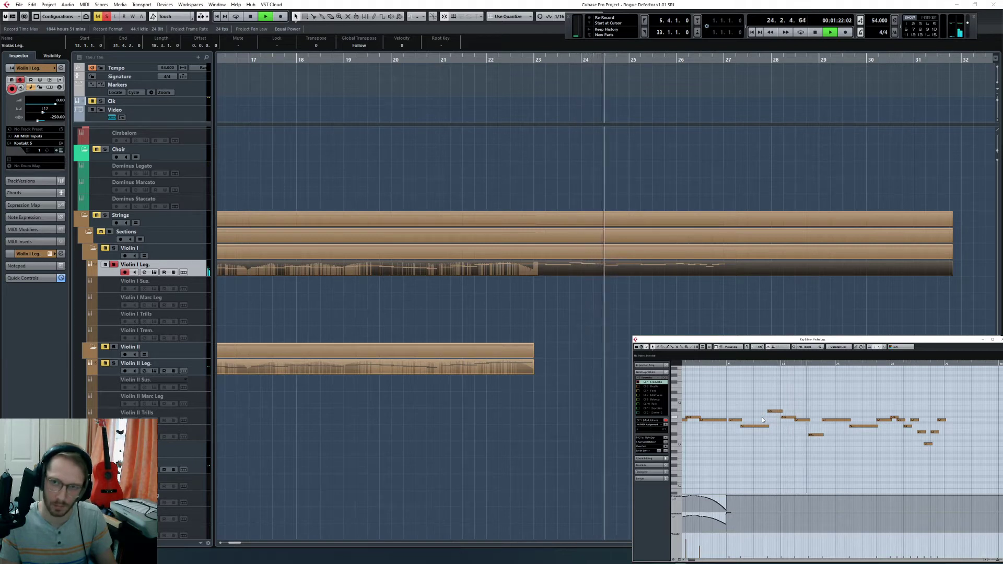
key("space")
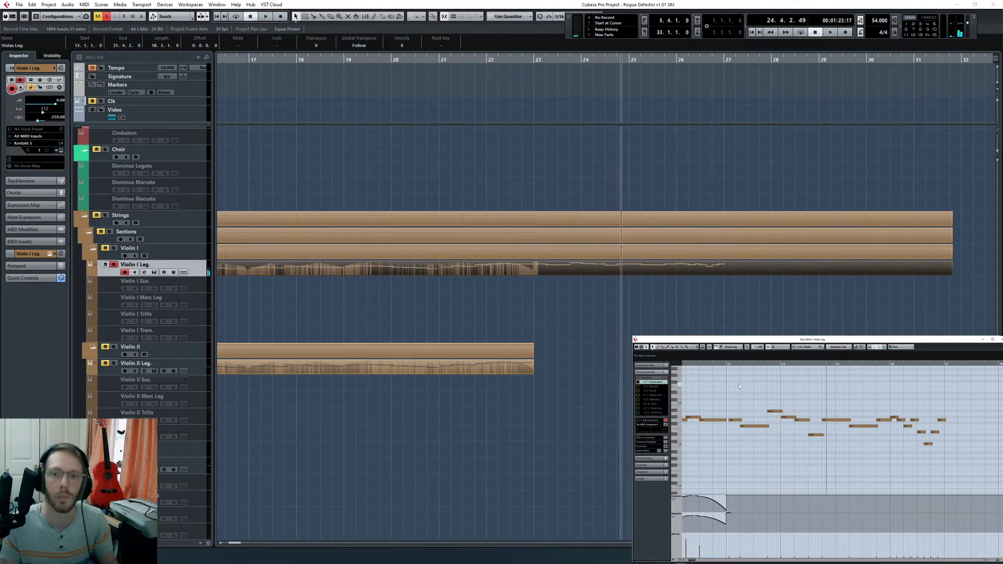
Step: Raise the velocities of the high note just before bar 24 and the note that follows it, auditioning the transitions from bars 23 and 24
left_click(730, 367)
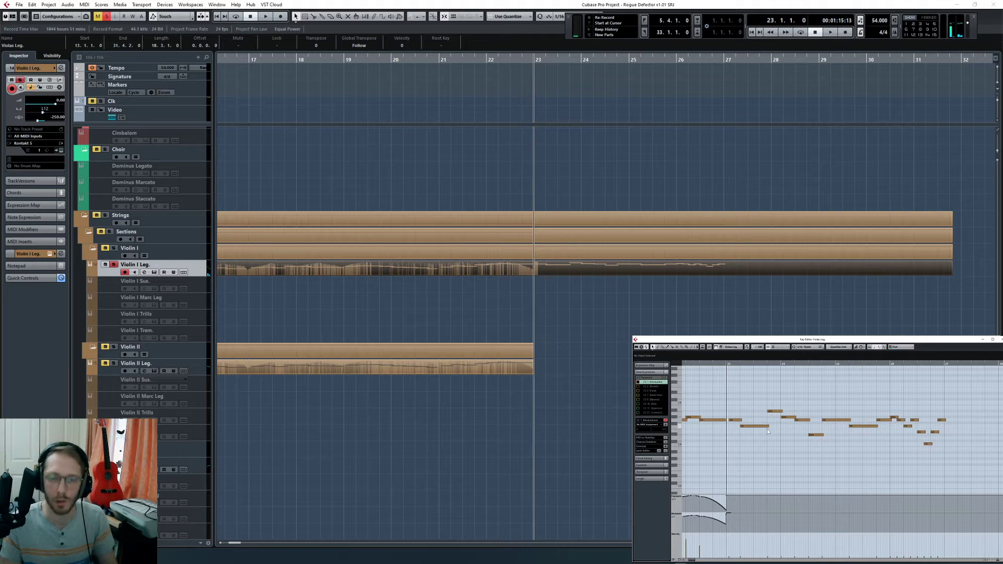
key("space")
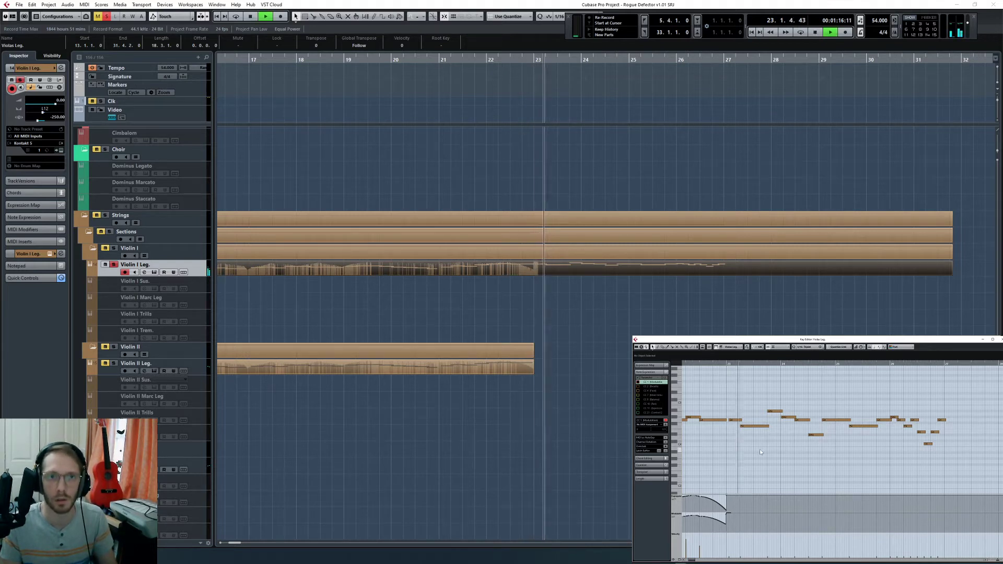
key("space")
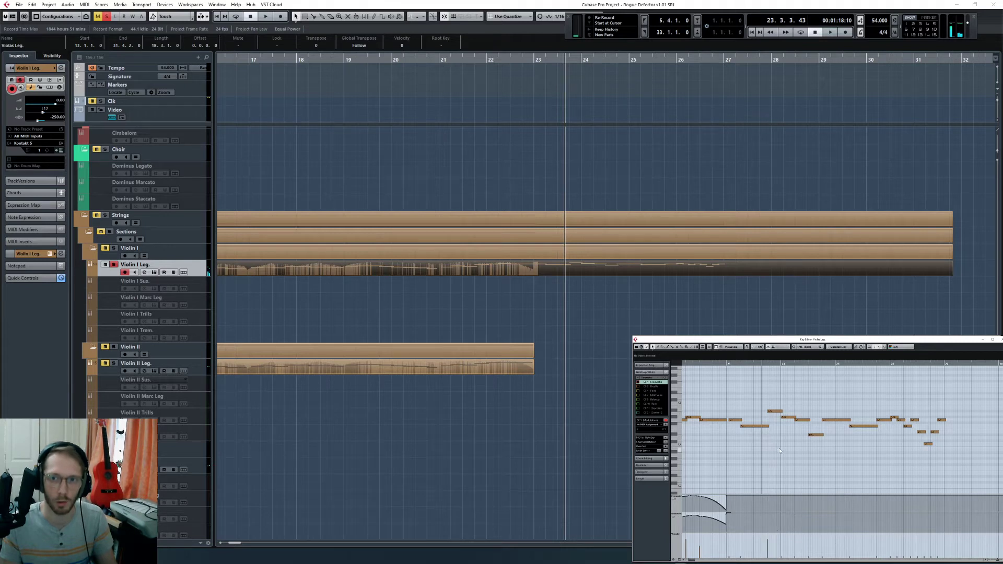
key("space")
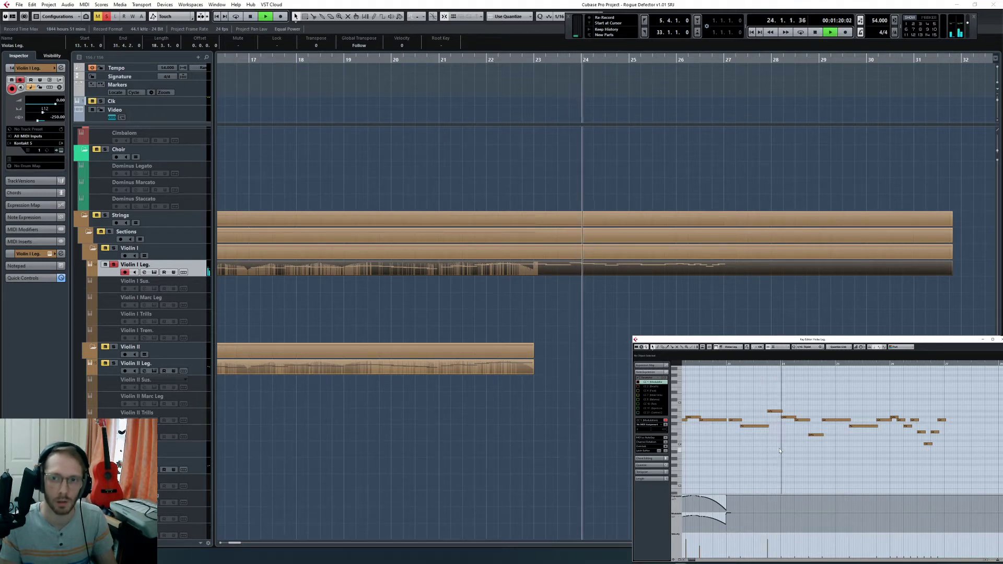
key("space")
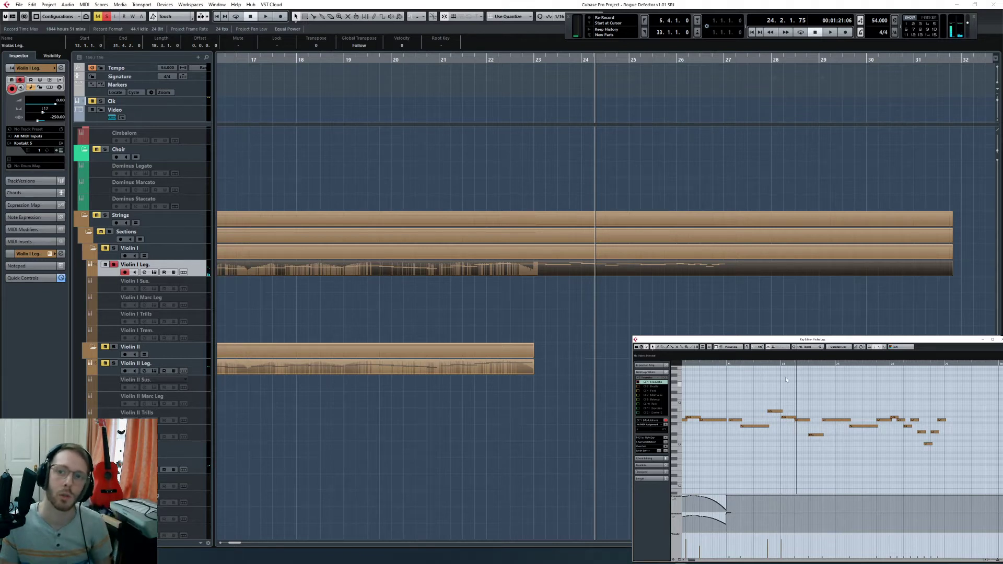
left_click(780, 363)
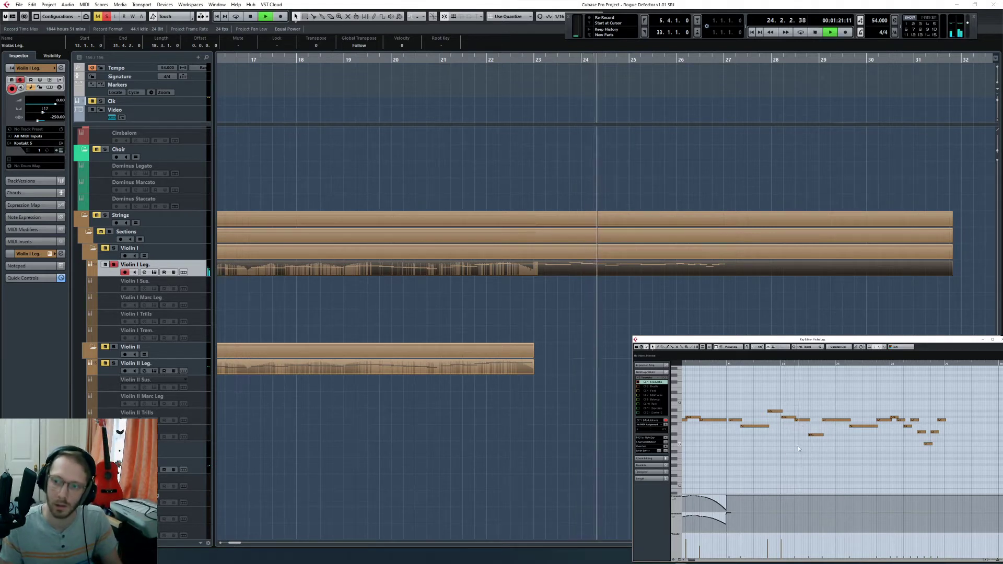
key("space")
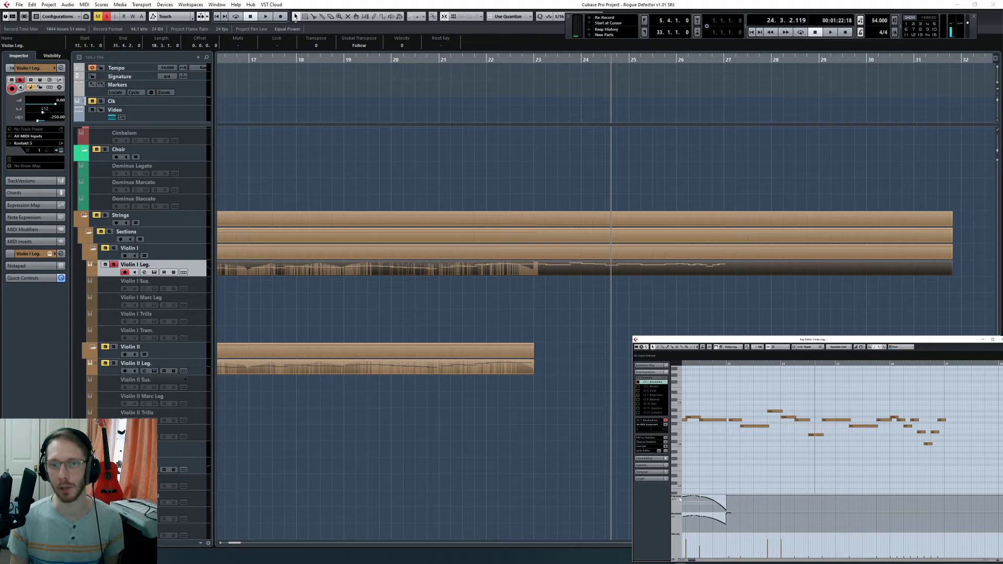
Step: Review the controller types available for the Expression lane and return the project cursor to bar 23
left_click(679, 500)
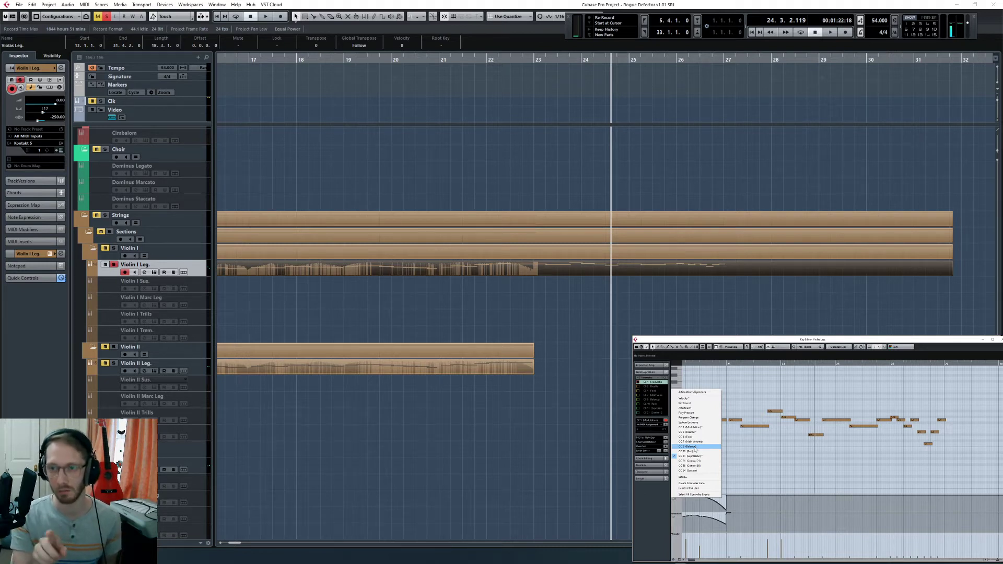
left_click(766, 462)
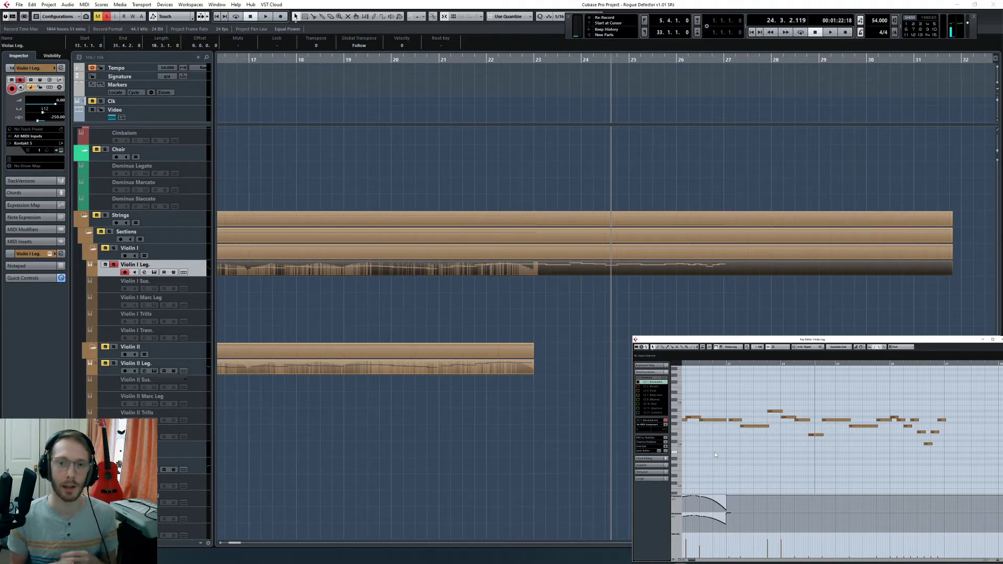
left_click(726, 364)
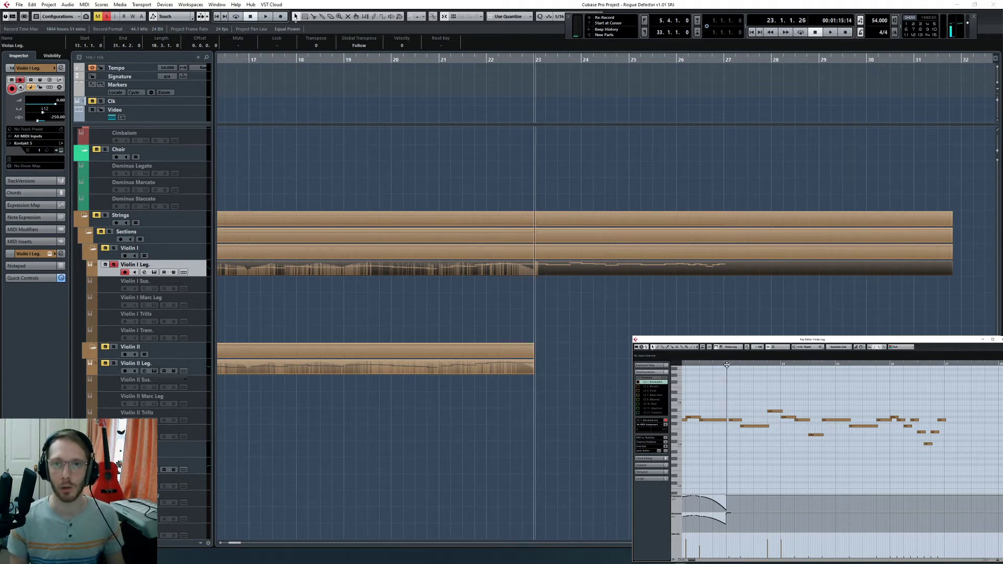
Step: View the MixConsole and the Violin I Leg. volume automation, then hide the automation lane and return to the melody in the Key Editor
key("F3")
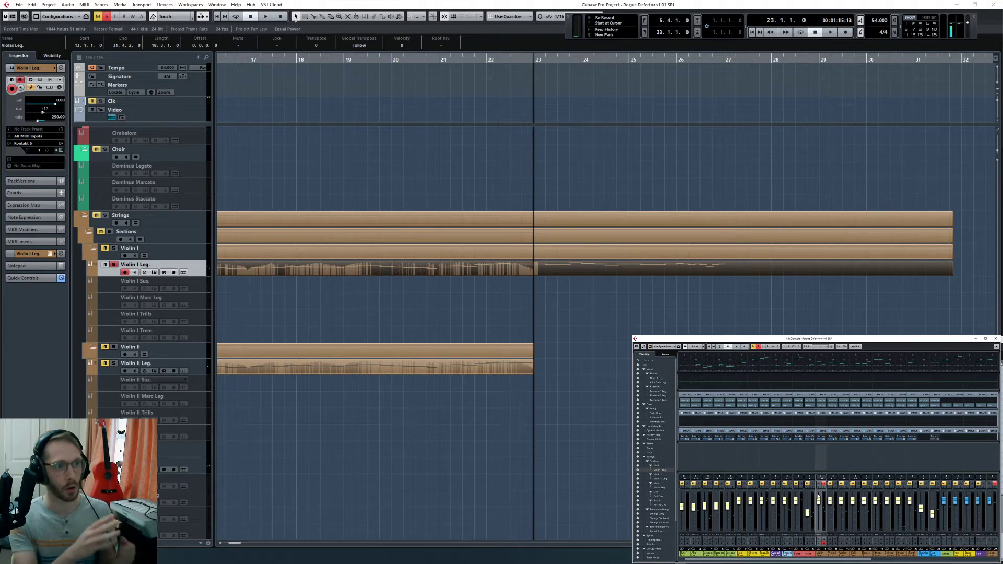
left_click(91, 273)
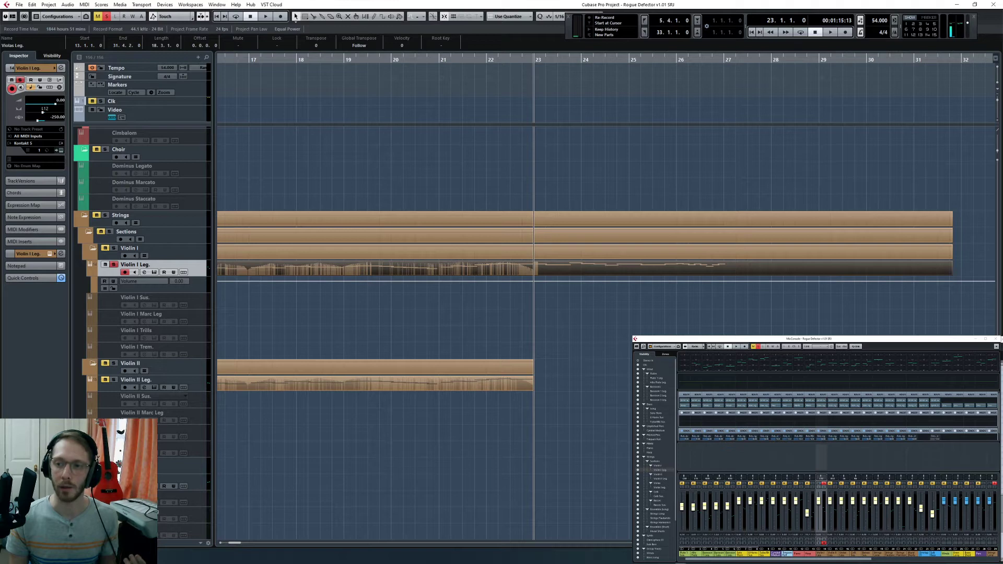
double_click(656, 272)
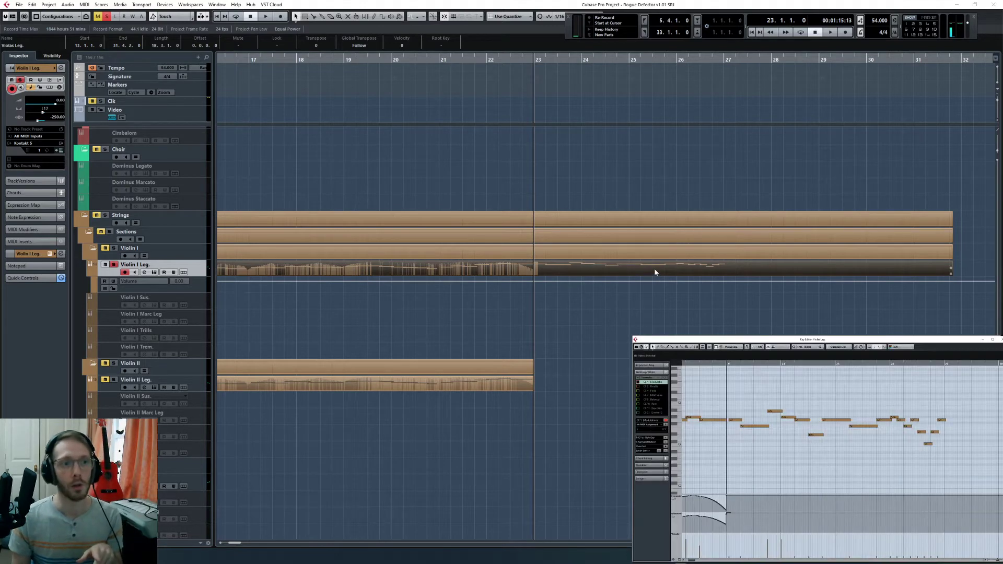
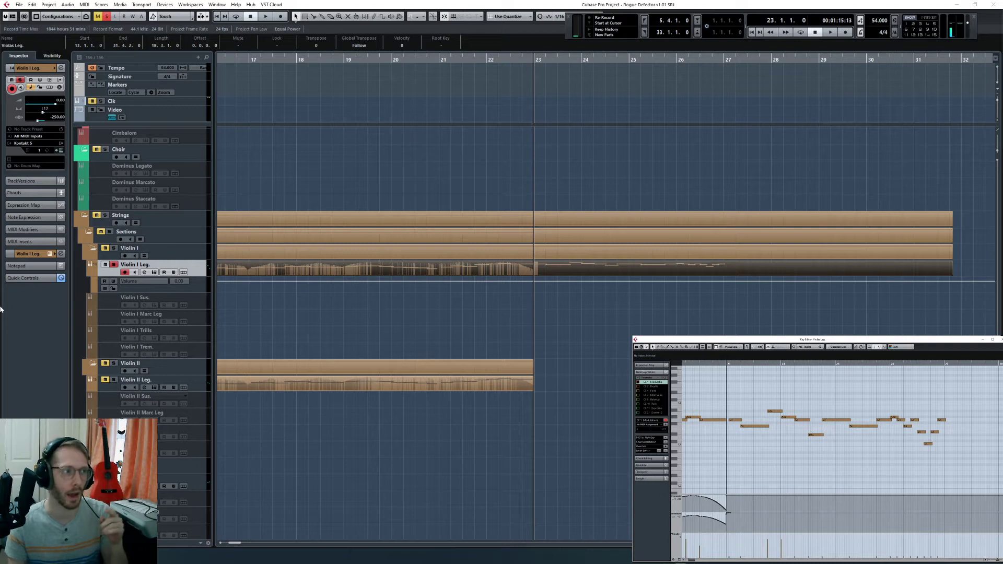
left_click(89, 274)
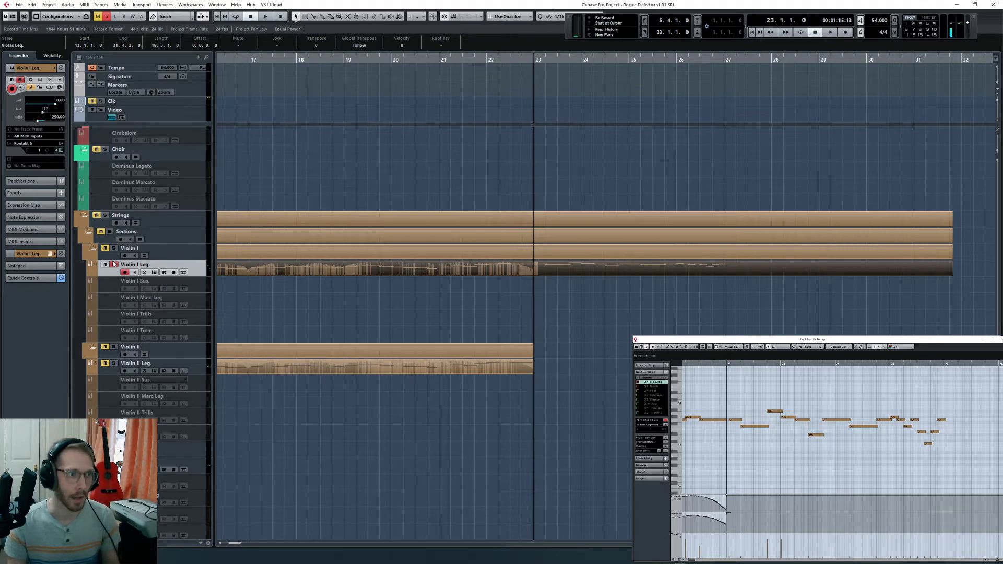
left_click(473, 308)
left_click(791, 459)
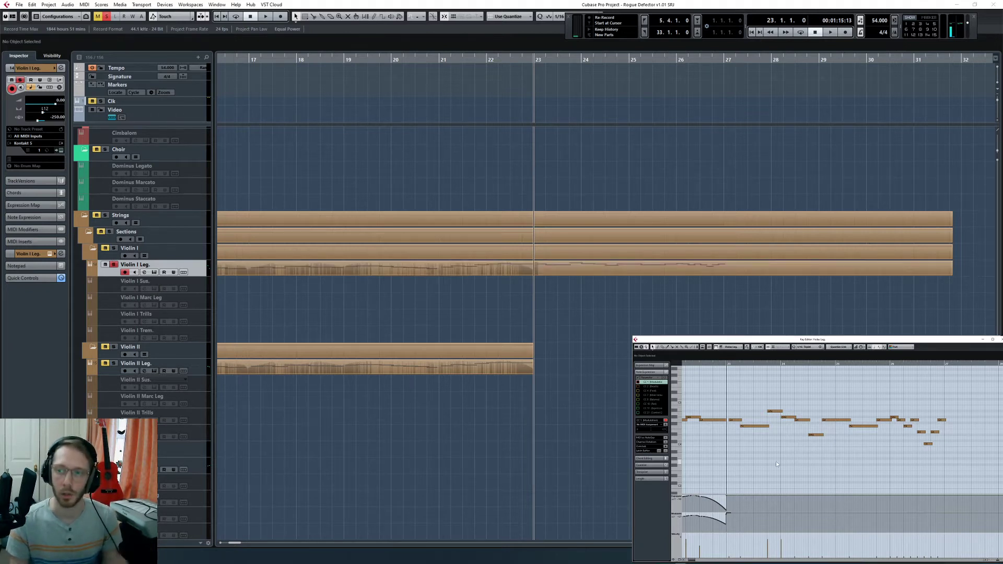
Step: Raise the velocity of the low Violin I note midway through bar 24, auditioning from bar 23 and from just before bar 24
left_click(665, 322)
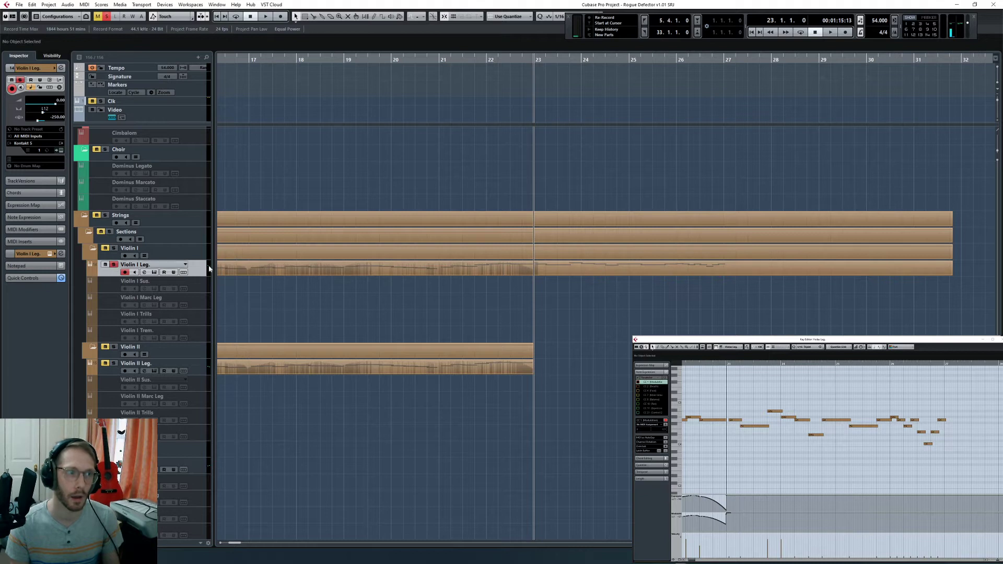
left_click(756, 447)
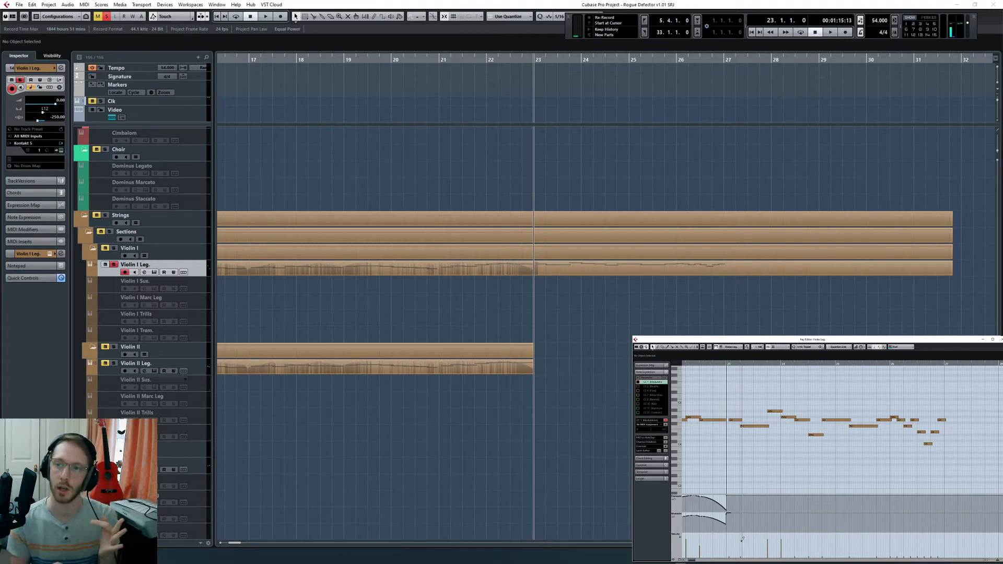
key("space")
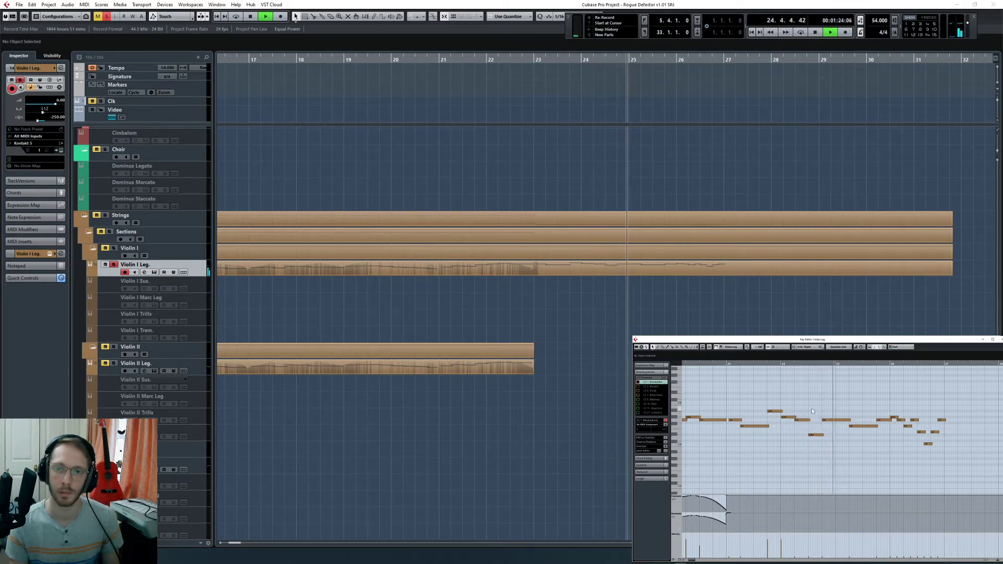
key("space")
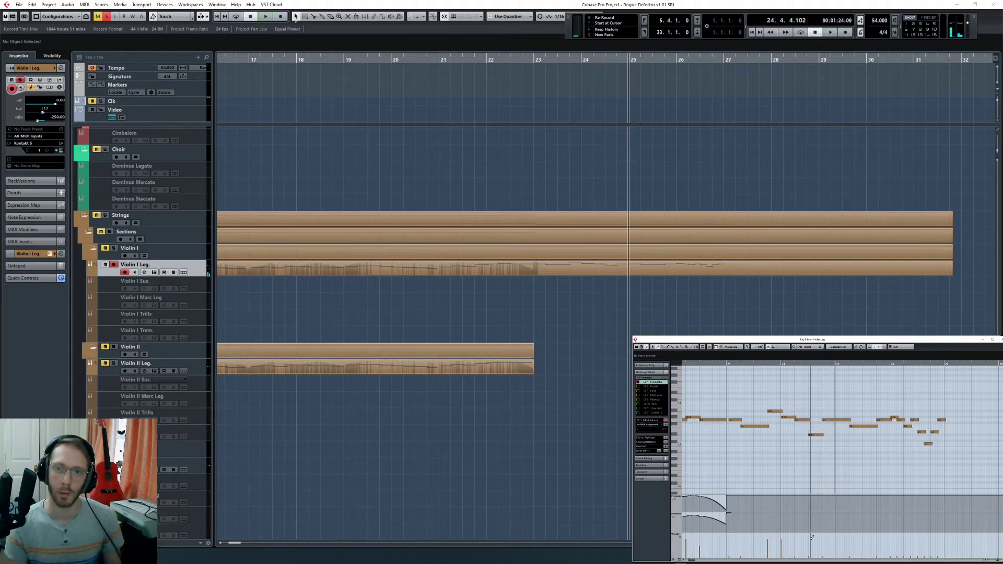
left_click(774, 365)
key("space")
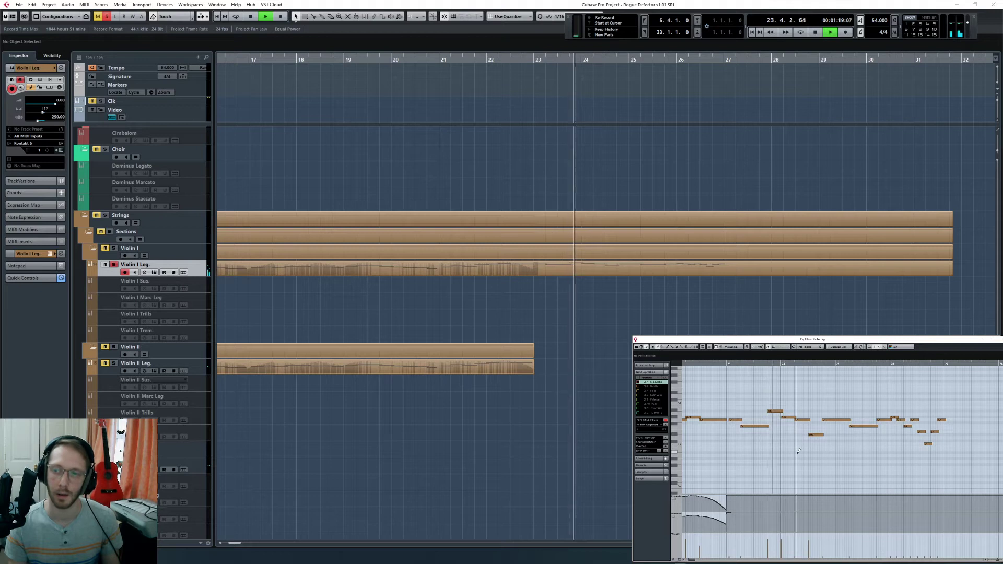
Step: Play from bar 23 and raise the velocities of the note leading into bar 26 and the last four notes before bar 27
left_click(726, 363)
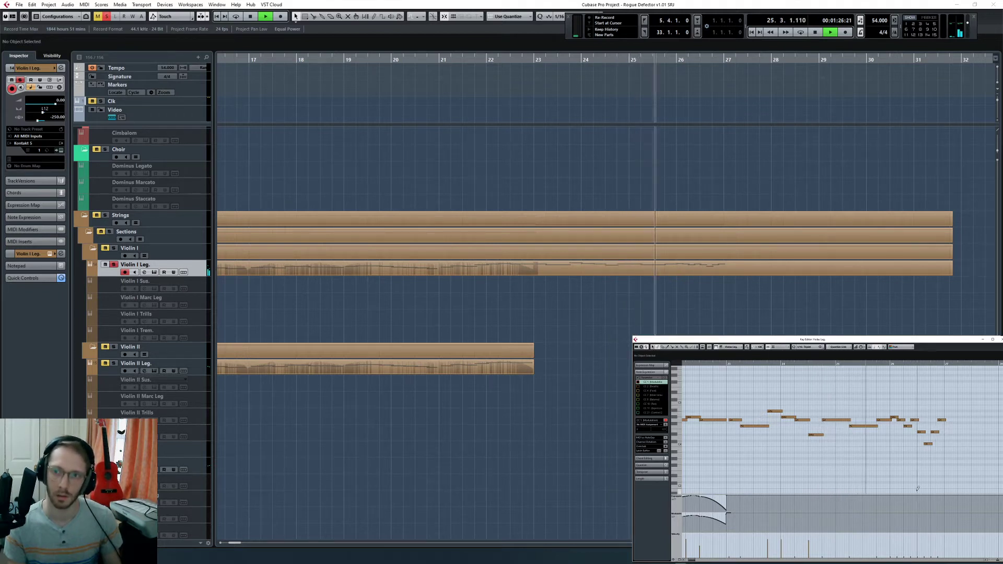
key("space")
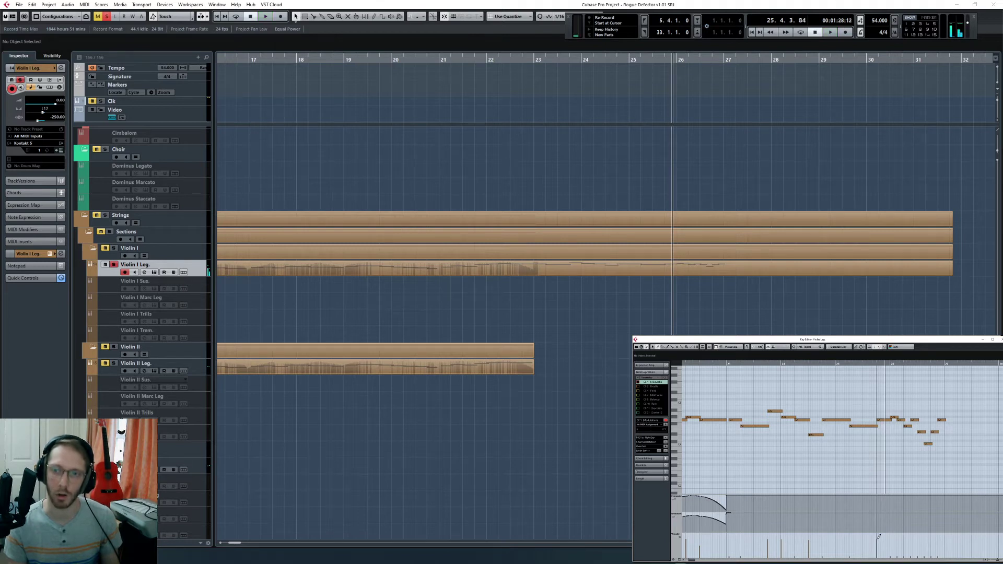
left_click(863, 364)
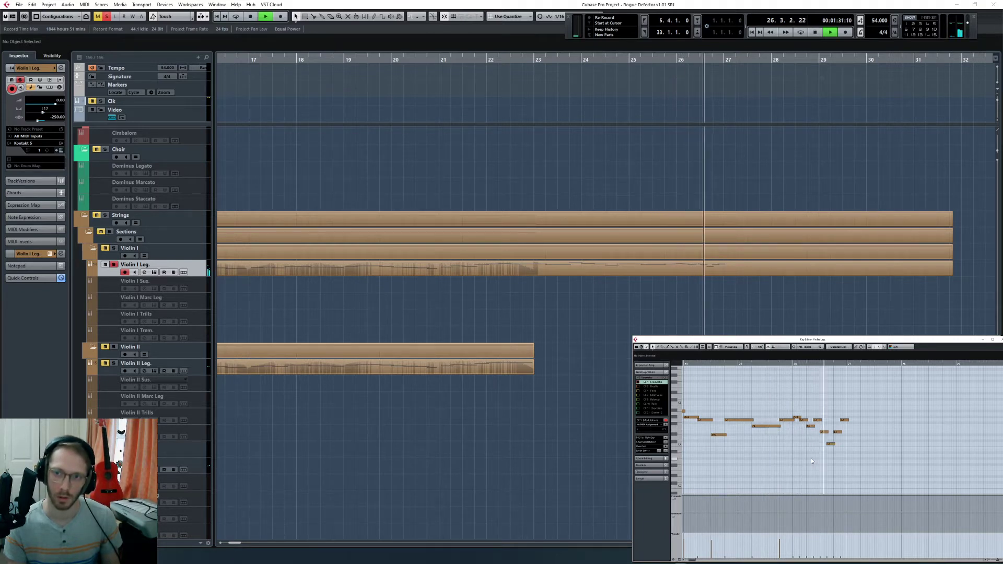
key("space")
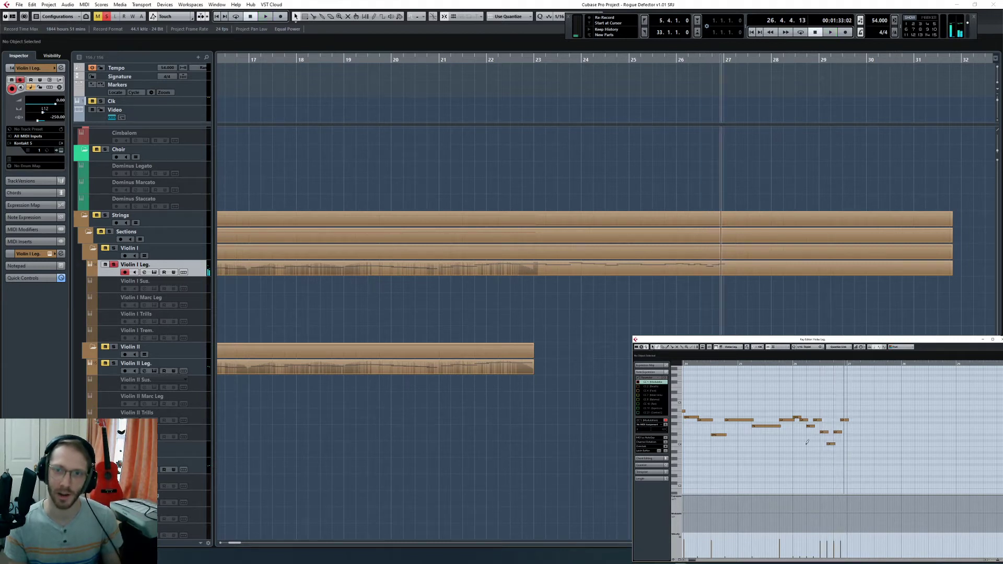
Step: Raise the velocity of the note just before the phrase's final four notes, auditioning the ending from beat 4 of bar 25
left_click(783, 364)
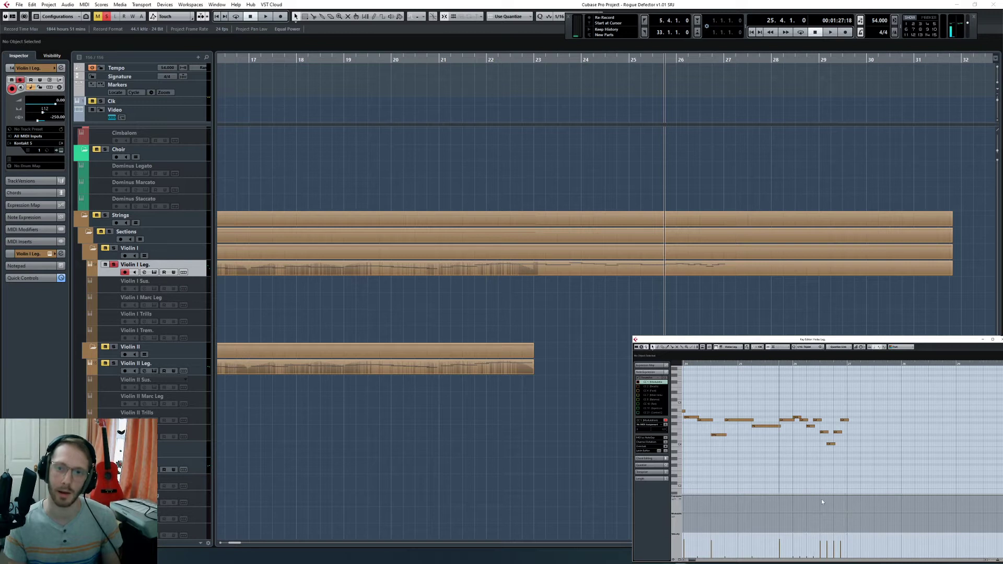
key("space")
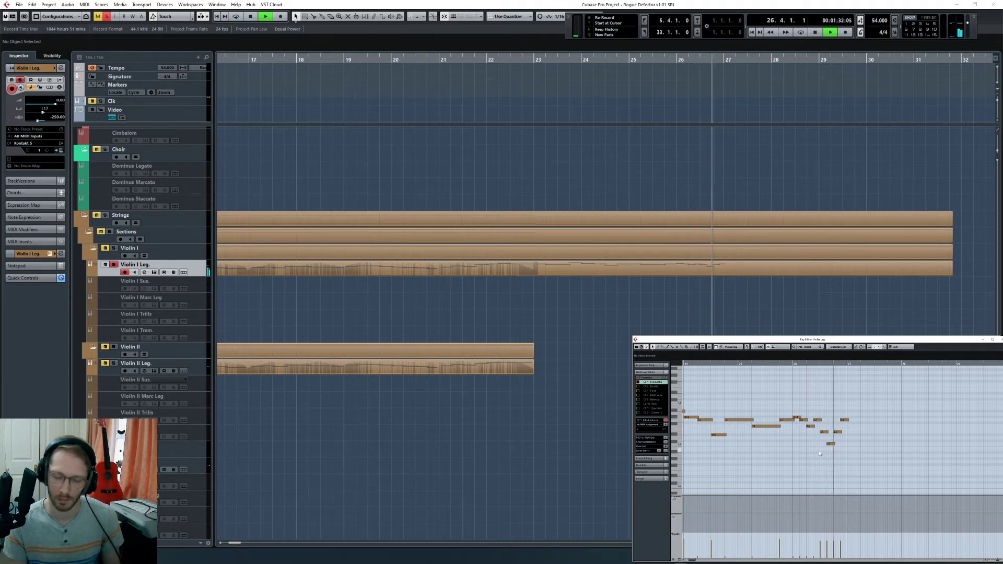
key("space")
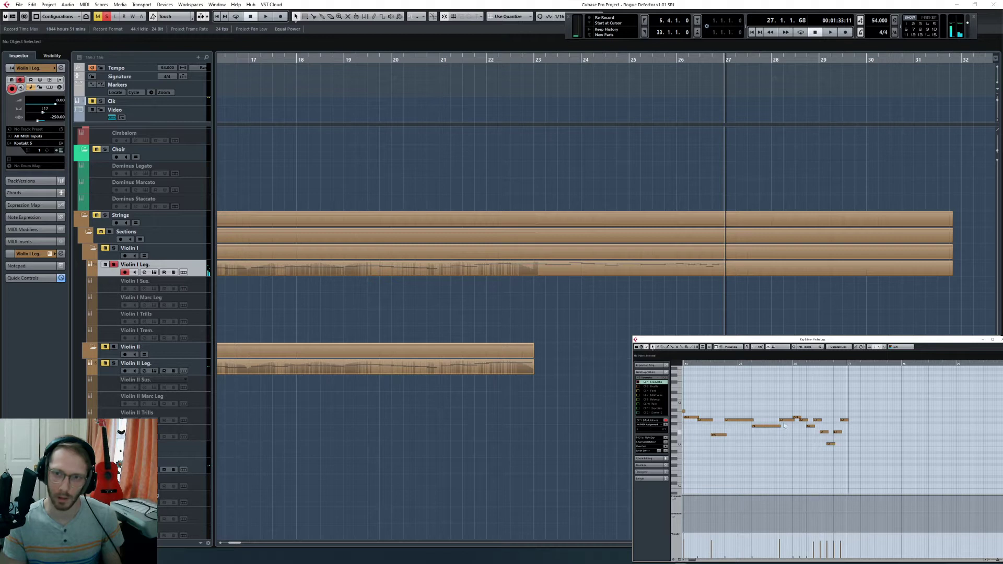
left_click(779, 367)
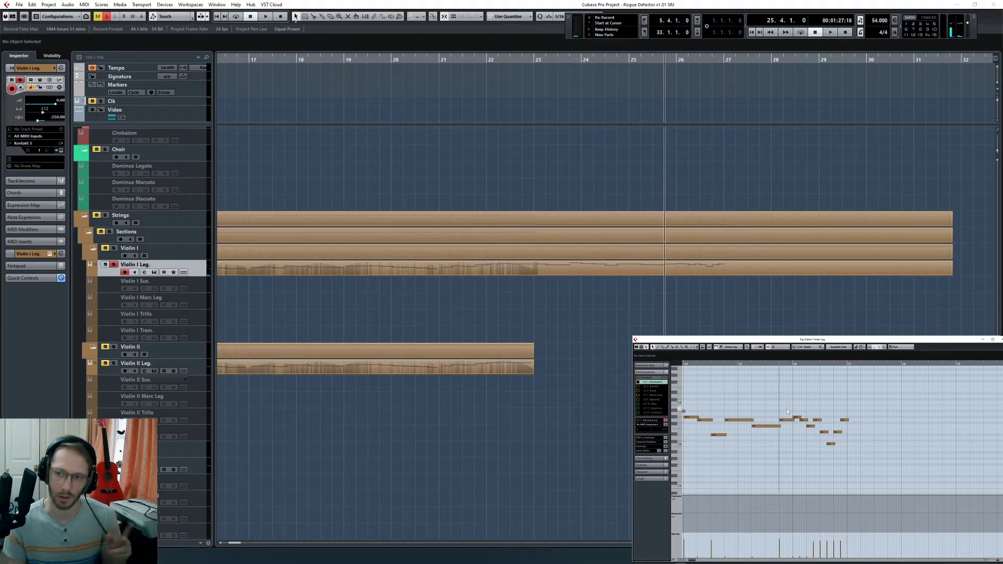
key("space")
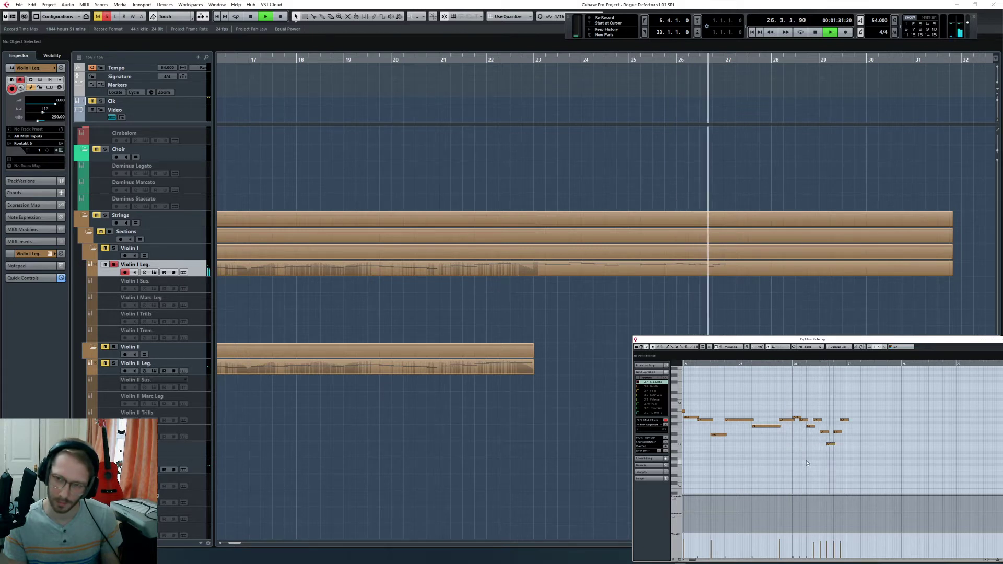
key("space")
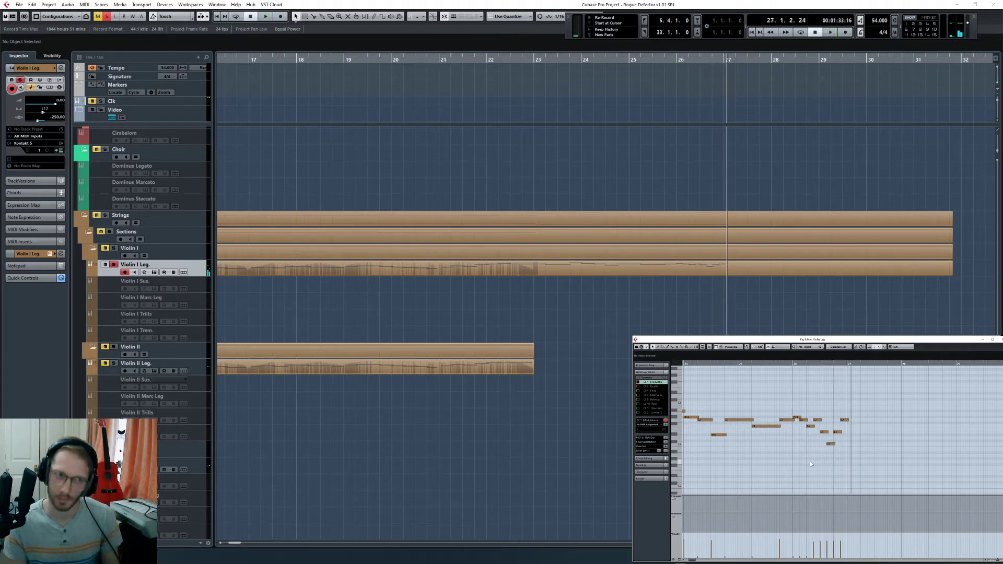
Step: Deactivate all solos and copy the Violin I Leg. melody notes of bars 23 to 26, placing the project cursor at their start
left_click(106, 16)
left_click(579, 269)
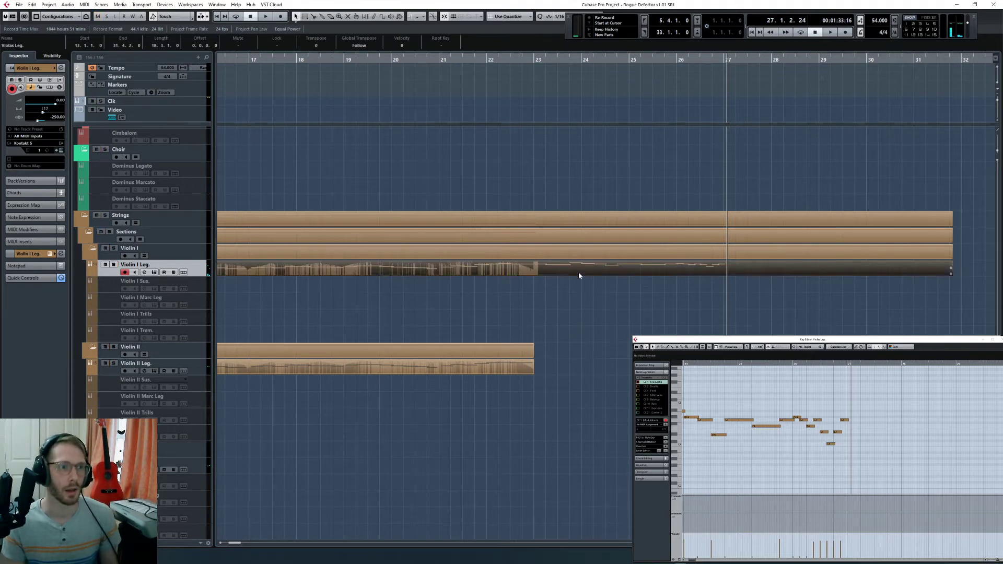
left_click(842, 411)
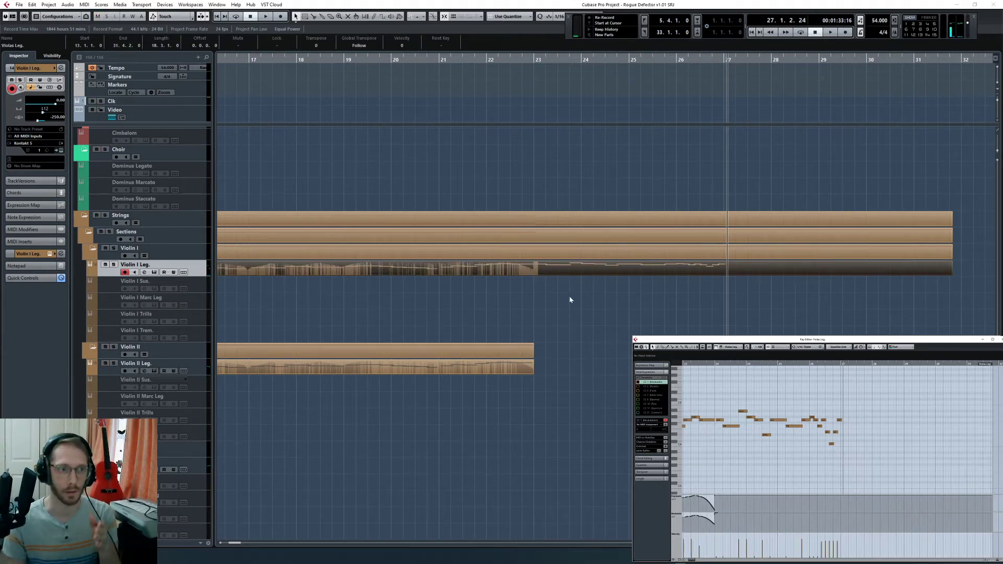
left_click_drag(716, 402, 834, 457)
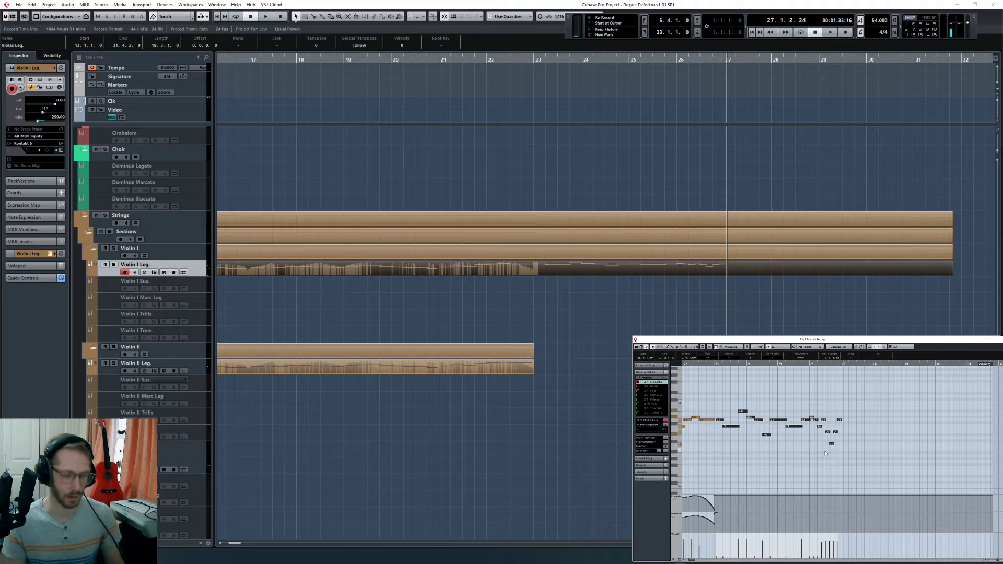
key("l")
left_click(545, 386)
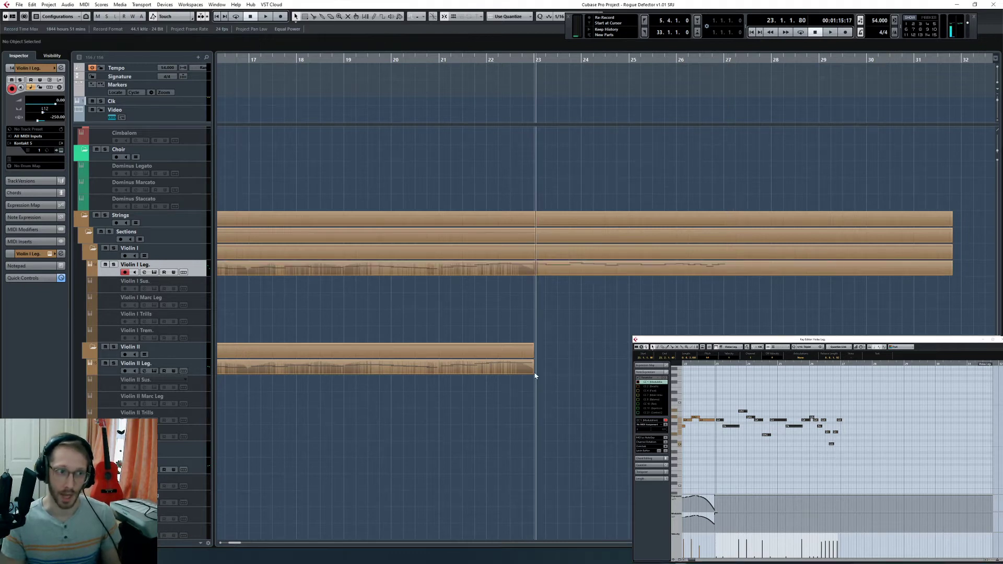
Step: Extend the Violin II Leg. part to about bar 29 and paste the copied melody at bar 23, transposed down an octave
left_click_drag(532, 372, 818, 372)
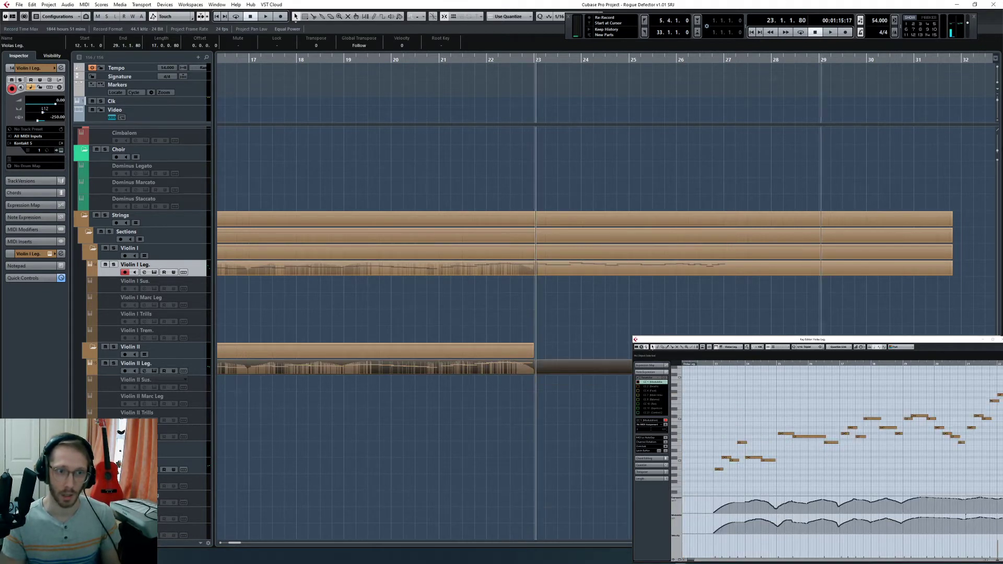
scroll(812, 428, "right", 3)
key("ctrl+v")
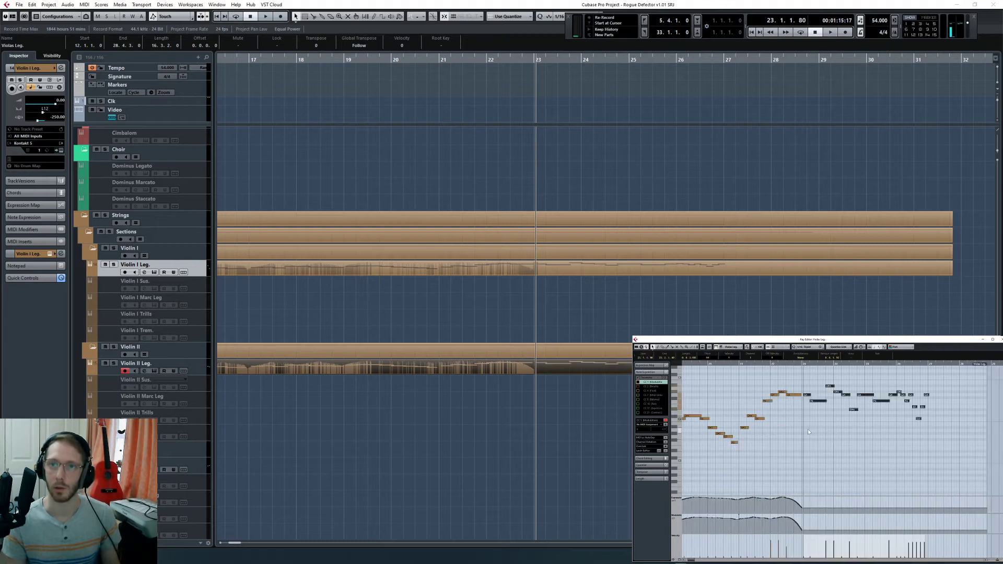
key("shift+Down")
left_click(802, 452)
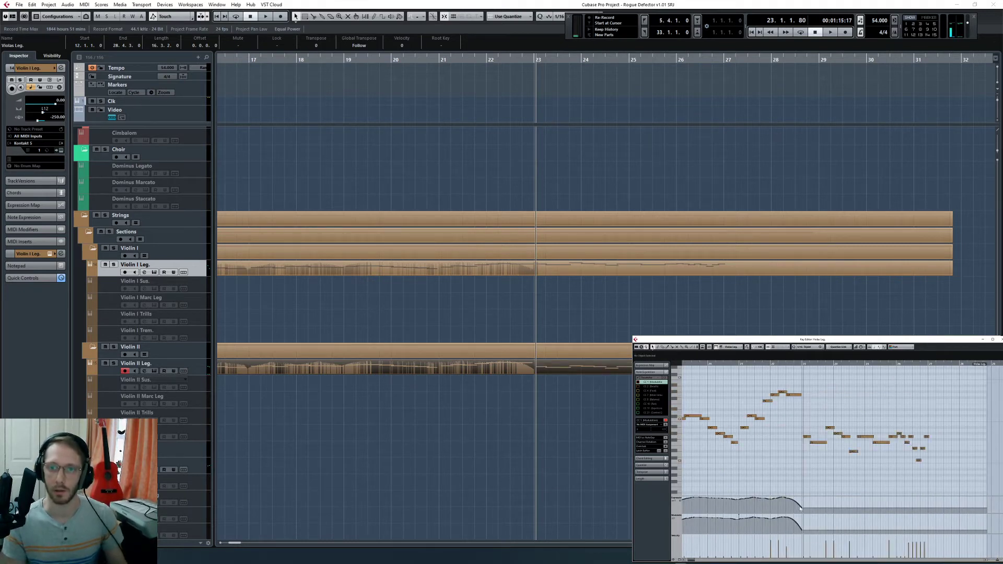
Step: Edit the two controller curves at the start of bar 23 in the Violin II Leg. part
left_click(802, 497)
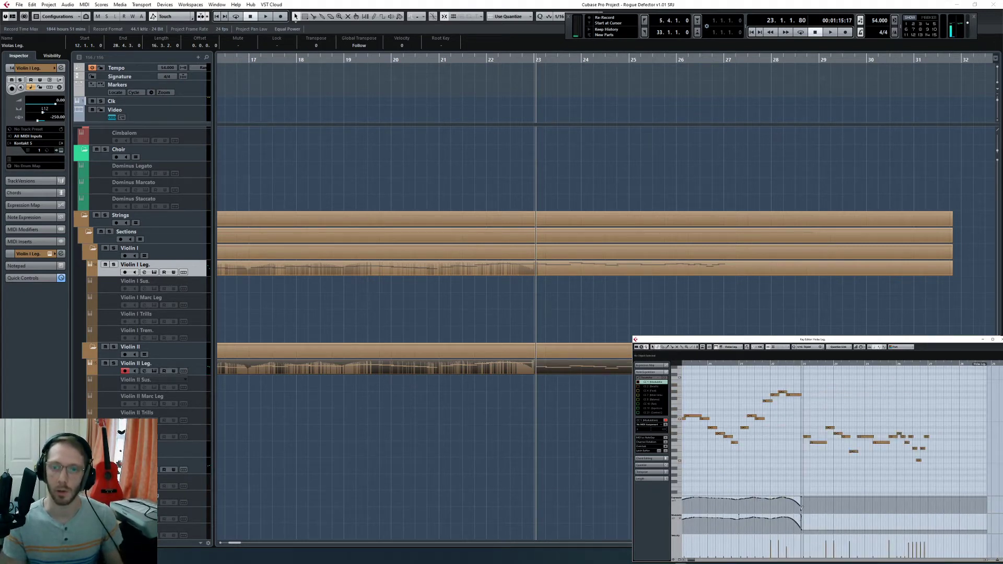
left_click_drag(801, 515, 808, 514)
key("h")
key("h")
key("h")
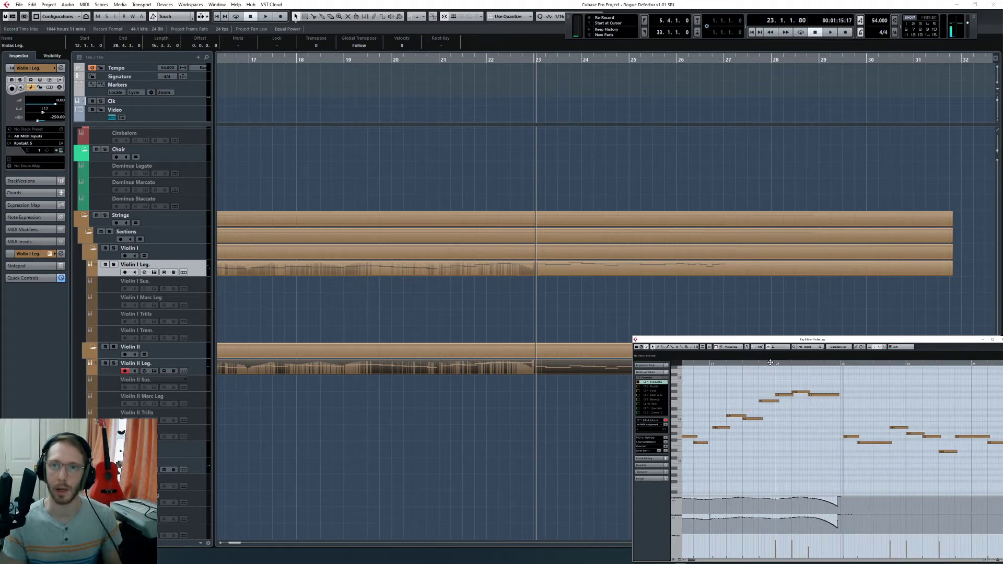
Step: Play from bar 22 past bar 27 to hear both violin melodies together, looking over the other tracks in the project
left_click(774, 364)
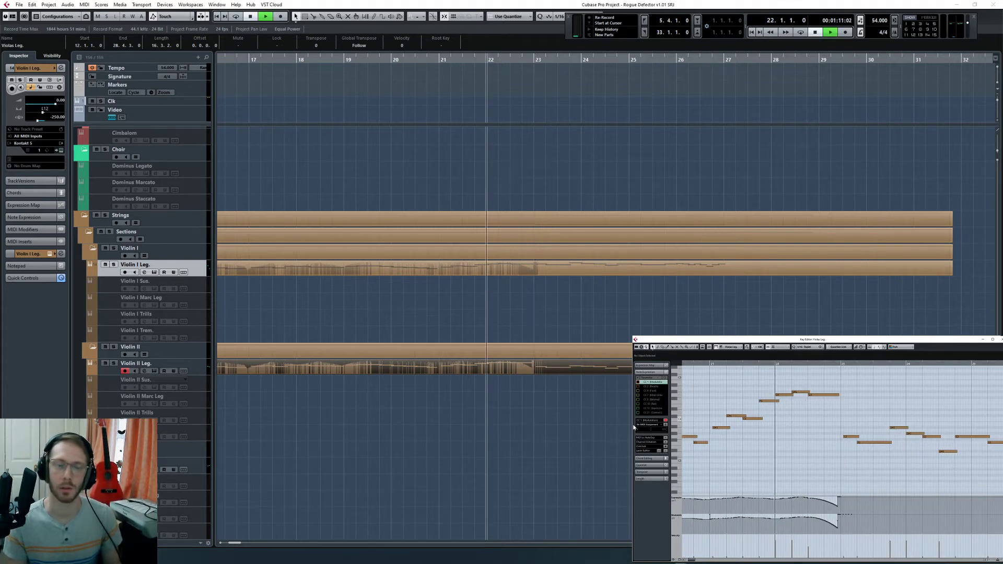
left_click(564, 318)
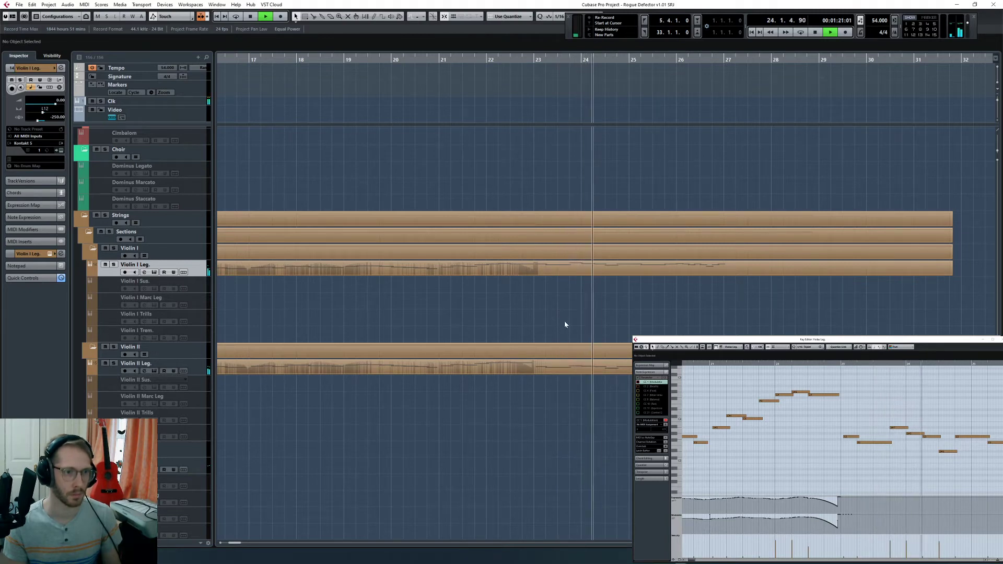
scroll(557, 327, "right", 5)
scroll(520, 312, "down", 5)
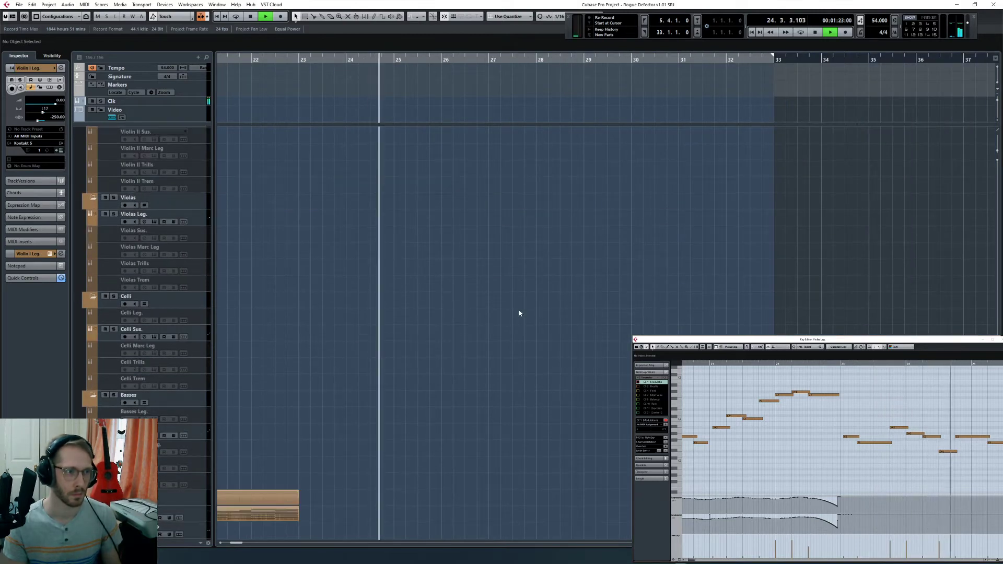
scroll(519, 312, "up", 5)
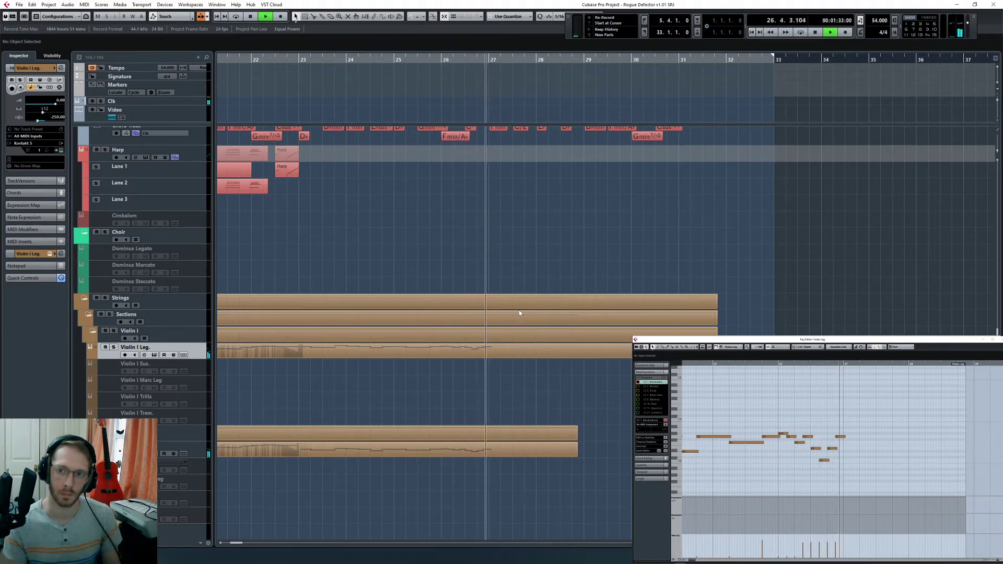
key("space")
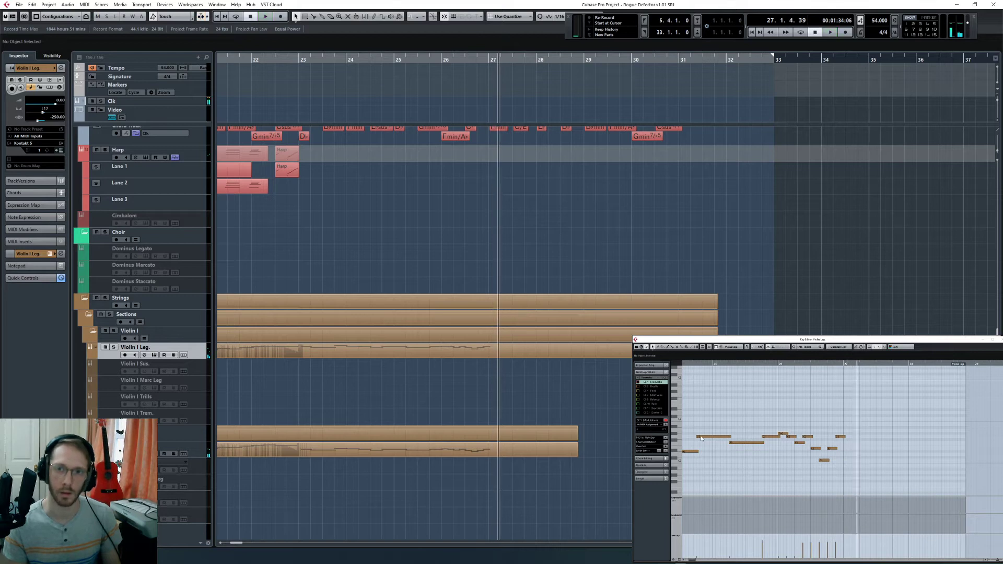
Step: Draw a quick rise after the dip at bar 23 in the Violin I Leg. controller curves and place the cursor at bar 23
scroll(748, 379, "left", 3)
left_click(764, 364)
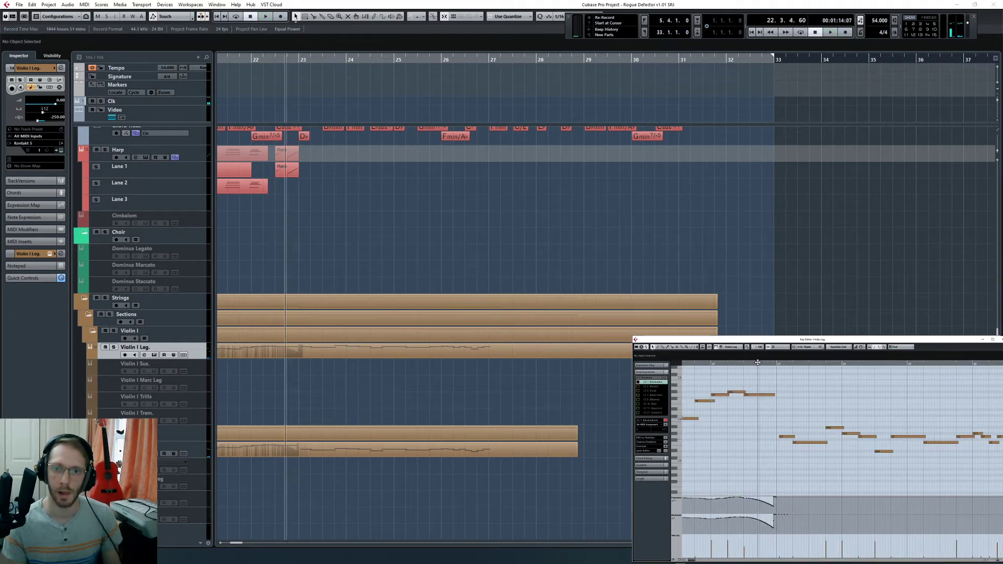
left_click(466, 358)
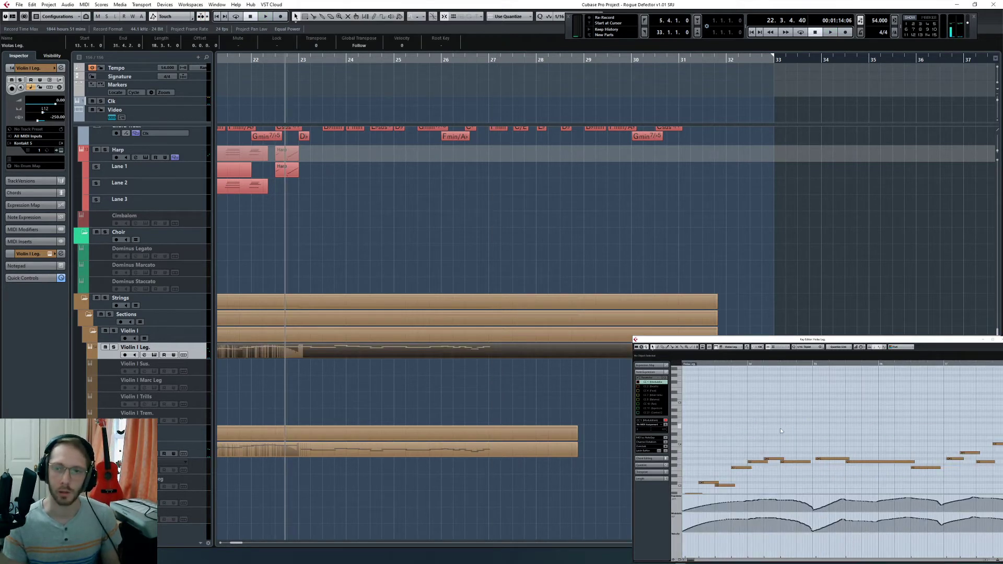
scroll(781, 431, "right", 9)
left_click(788, 502)
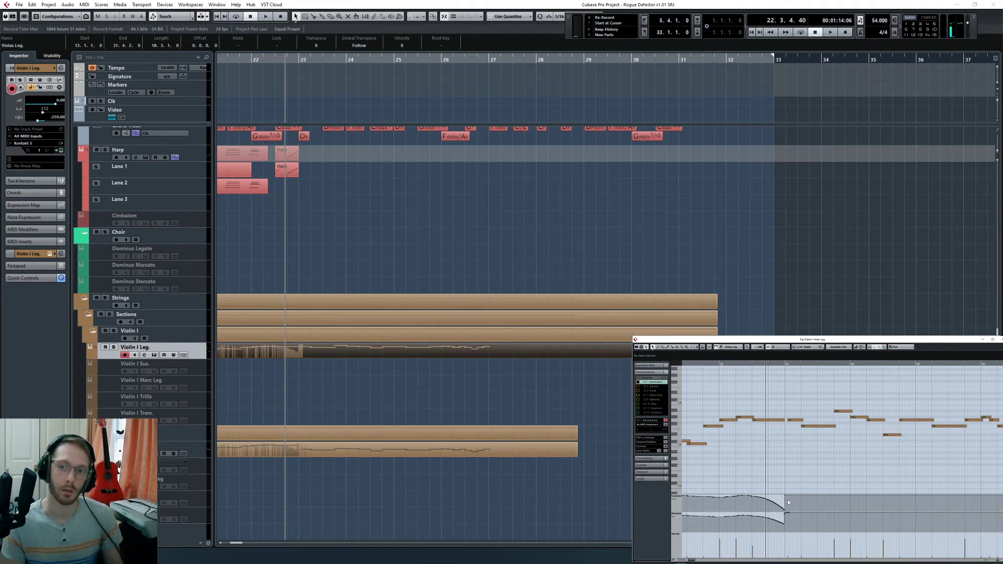
left_click_drag(785, 506, 793, 497)
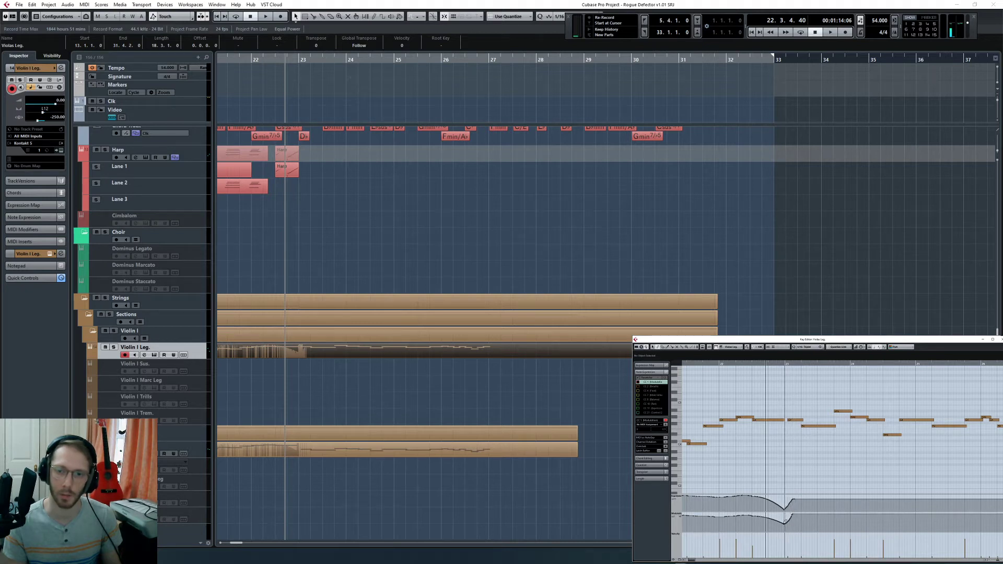
left_click(788, 366)
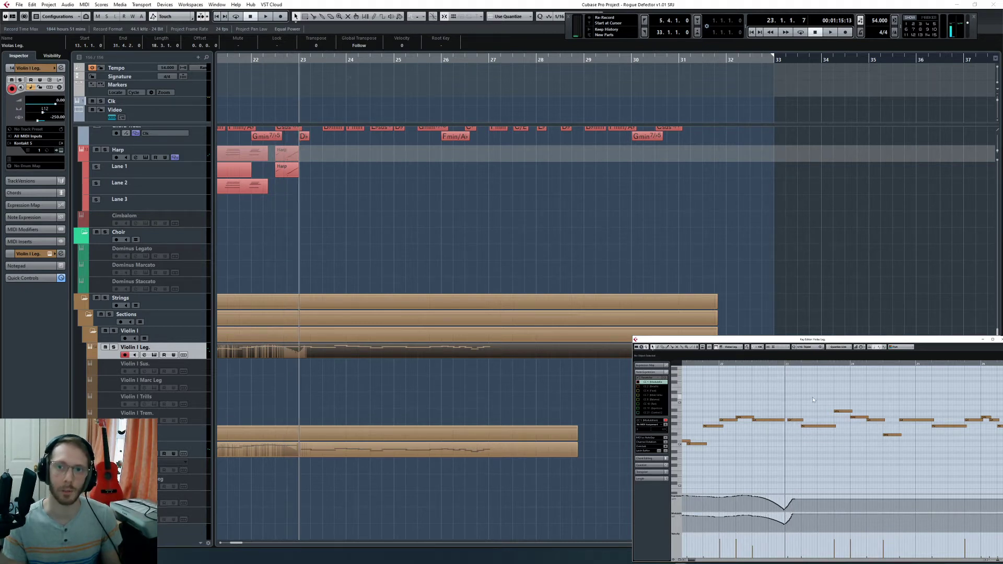
scroll(818, 490, "right", 1)
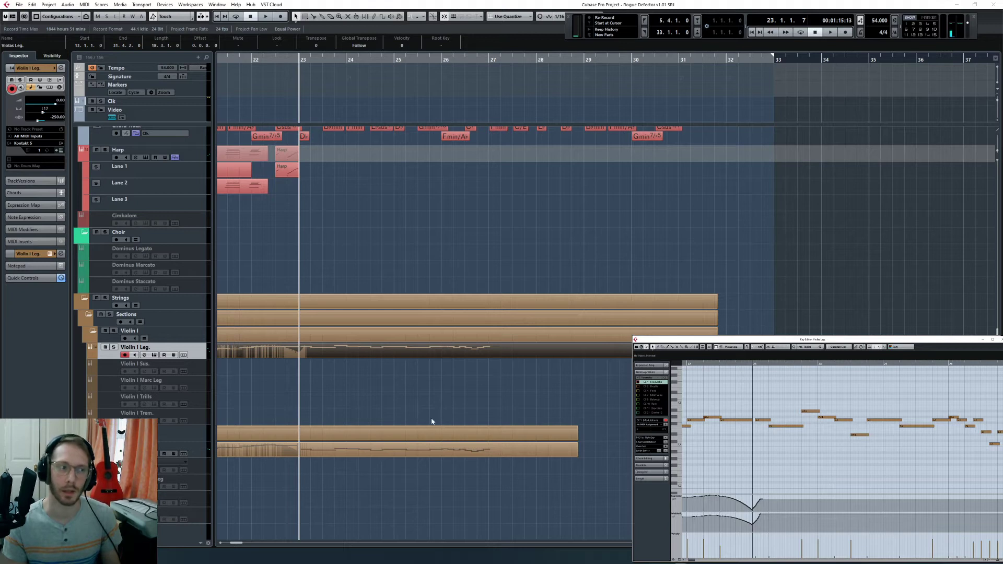
Step: Draw a quick rise after the dip at bar 23 in both Violin II Leg. controller curves
scroll(804, 433, "left", 6)
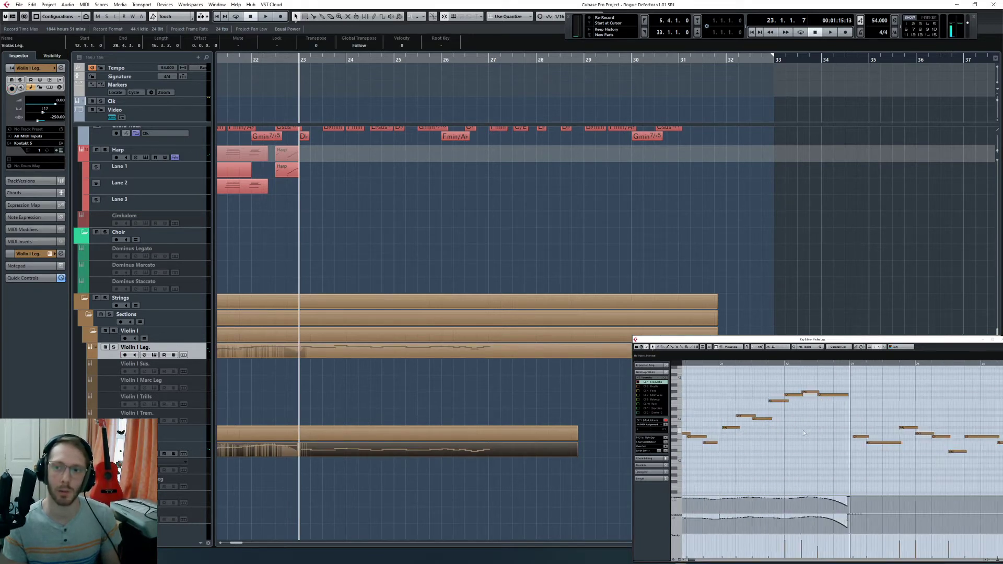
scroll(804, 433, "right", 4)
right_click(806, 473)
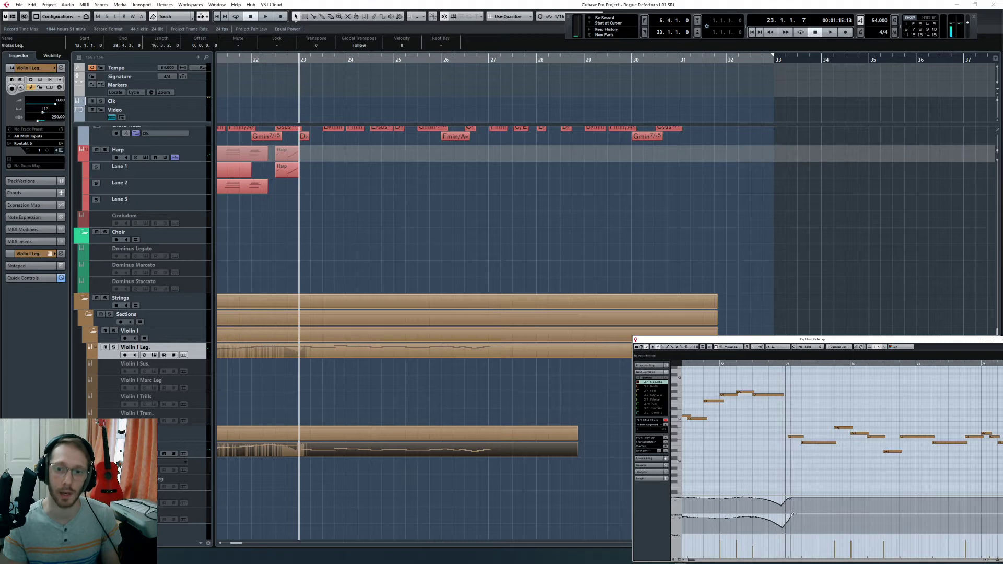
Step: Play from bar 23 and display the Violin I Leg. and Violin II Leg. parts together in the Key Editor
key("space")
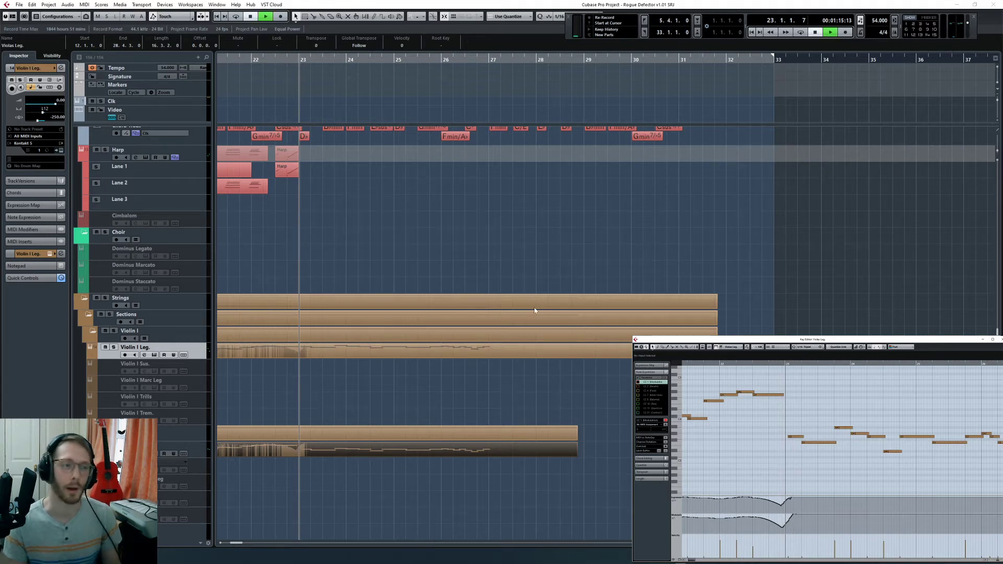
left_click(535, 308)
left_click(515, 251)
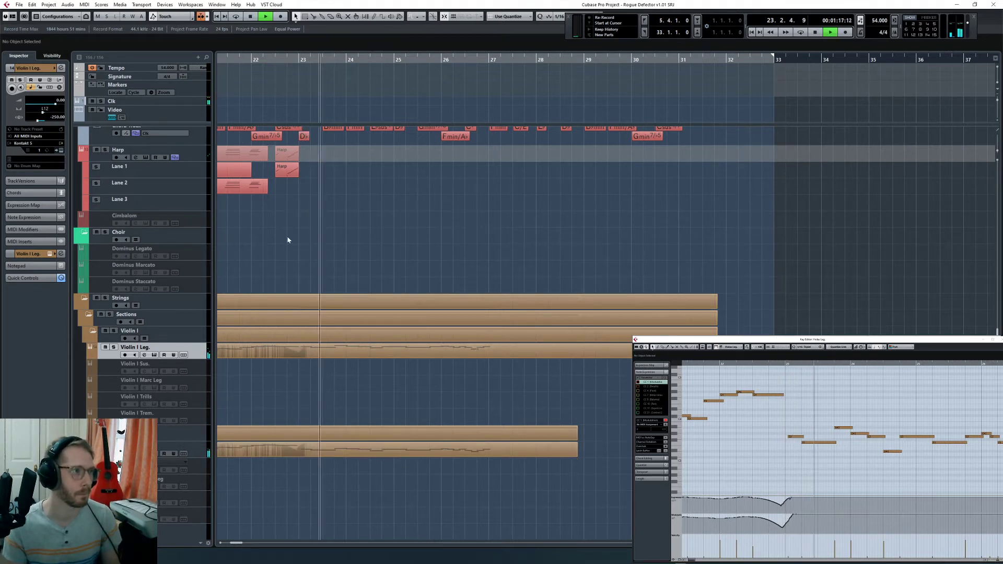
left_click(496, 351)
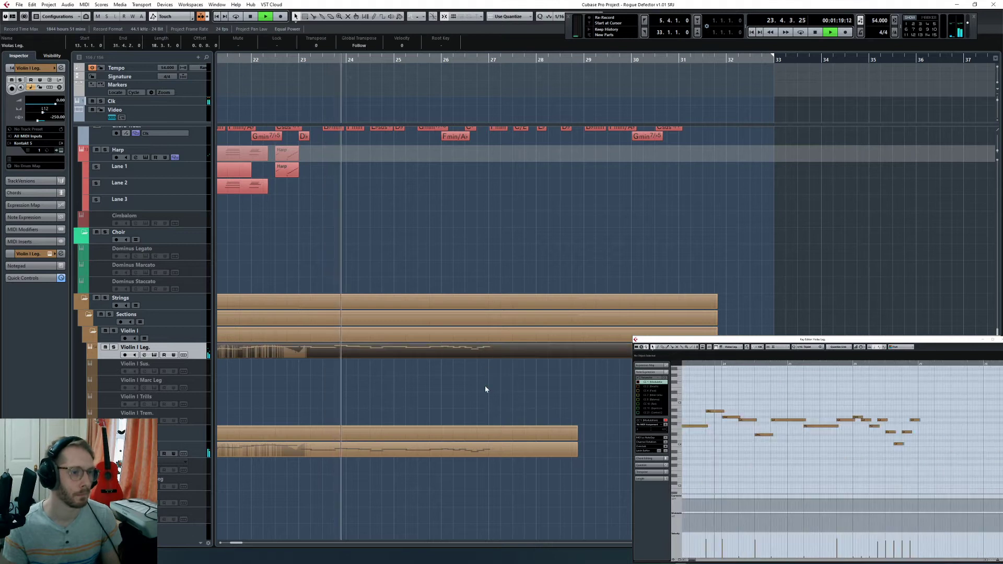
left_click(346, 452, "shift")
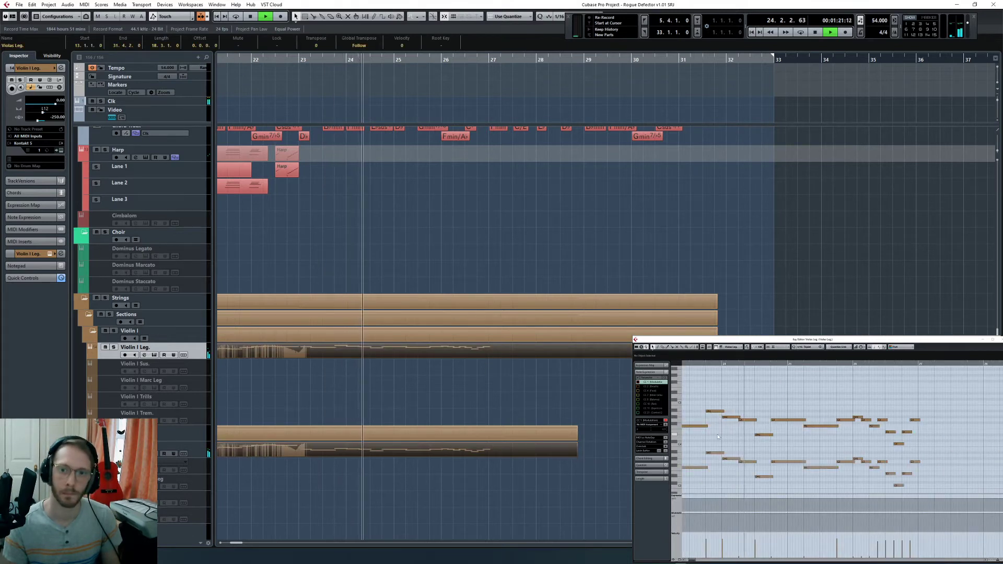
scroll(736, 382, "left", 1)
key("space")
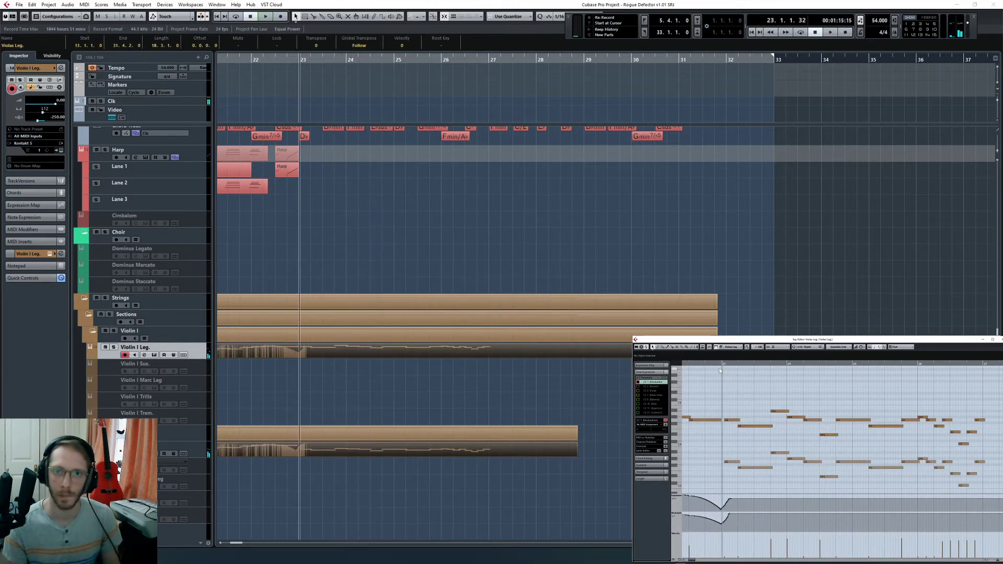
left_click(343, 418)
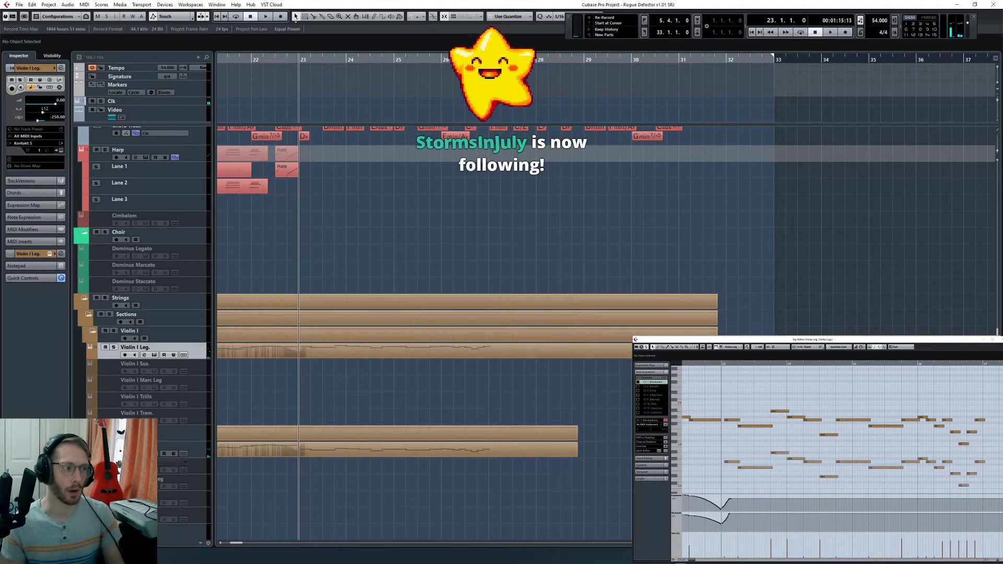
key("alt+Tab")
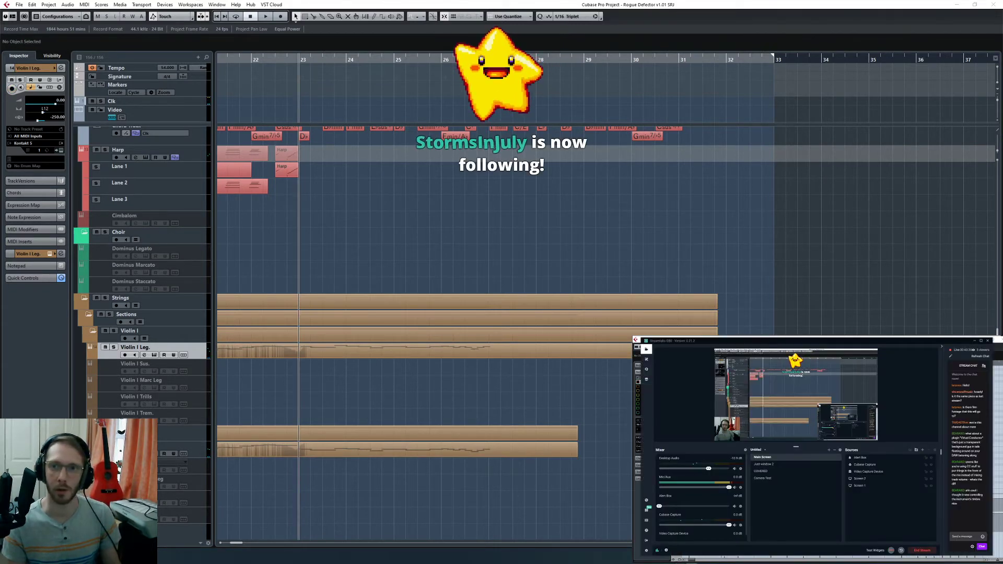
left_click(402, 399)
Step: Split the Violin I Leg. and Violin II Leg. parts at bar 23 and select both new parts for editing
key("h")
key("h")
left_click(622, 351)
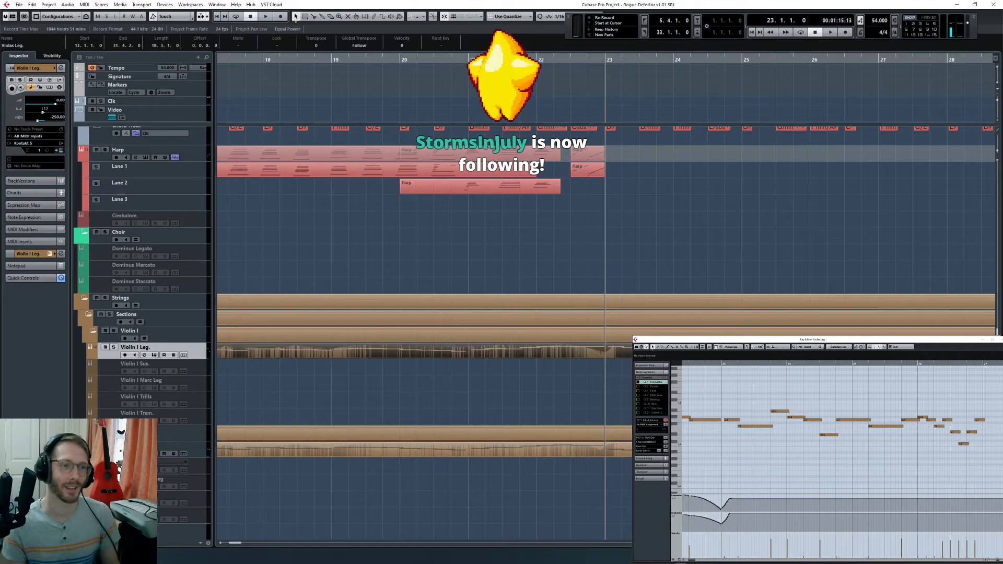
scroll(620, 451, "down", 3)
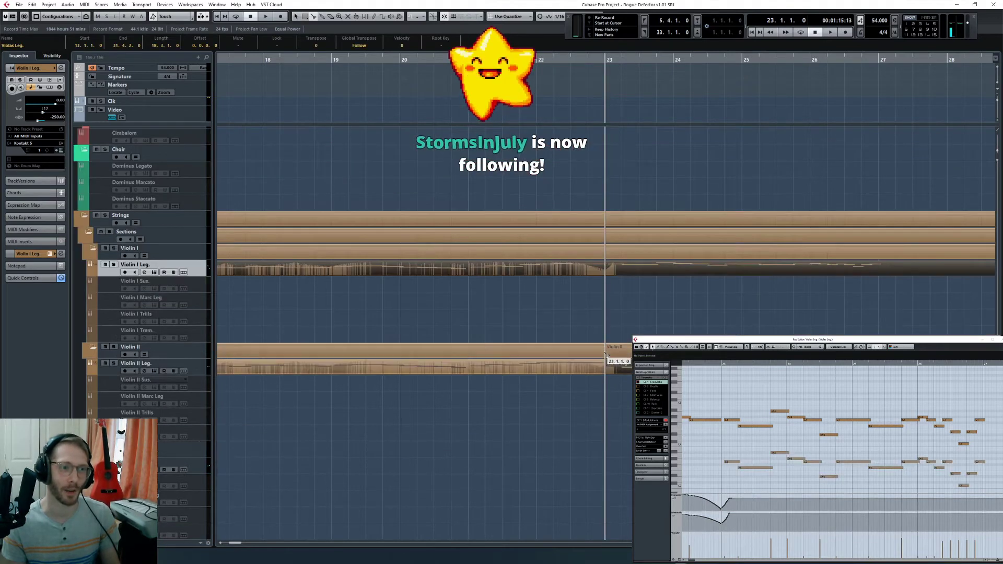
key("1")
left_click(619, 366)
left_click(717, 269, "shift")
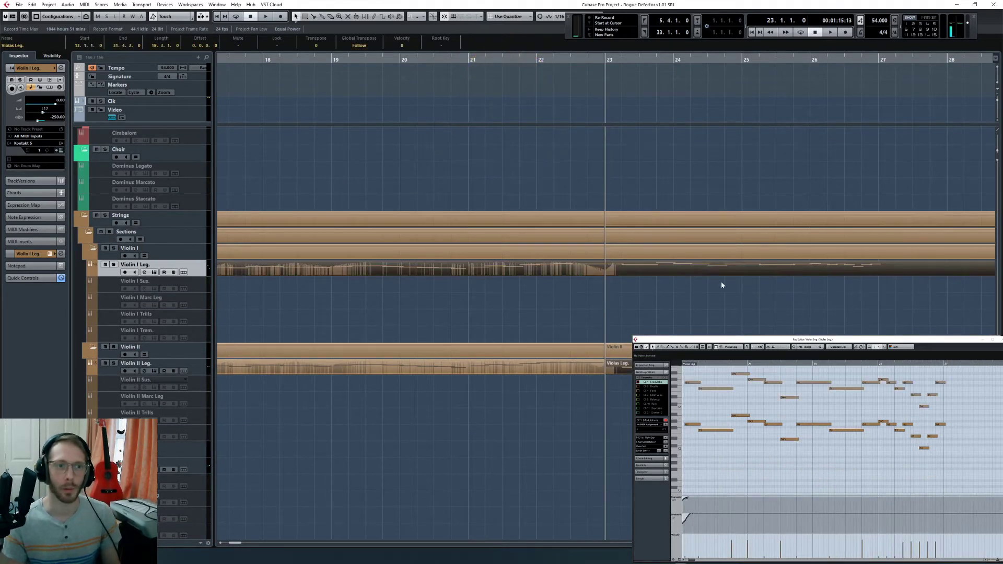
left_click(646, 308)
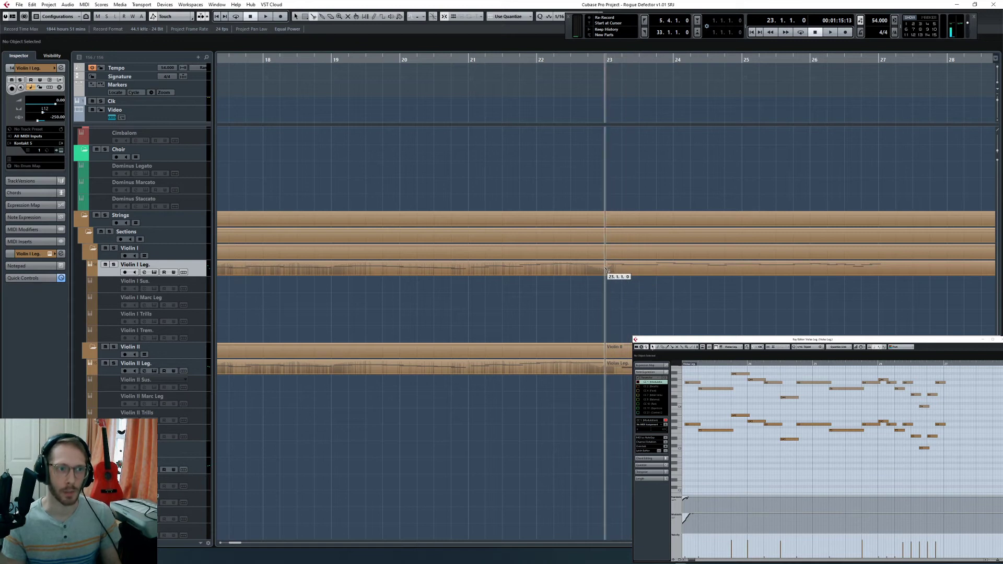
left_click(750, 268)
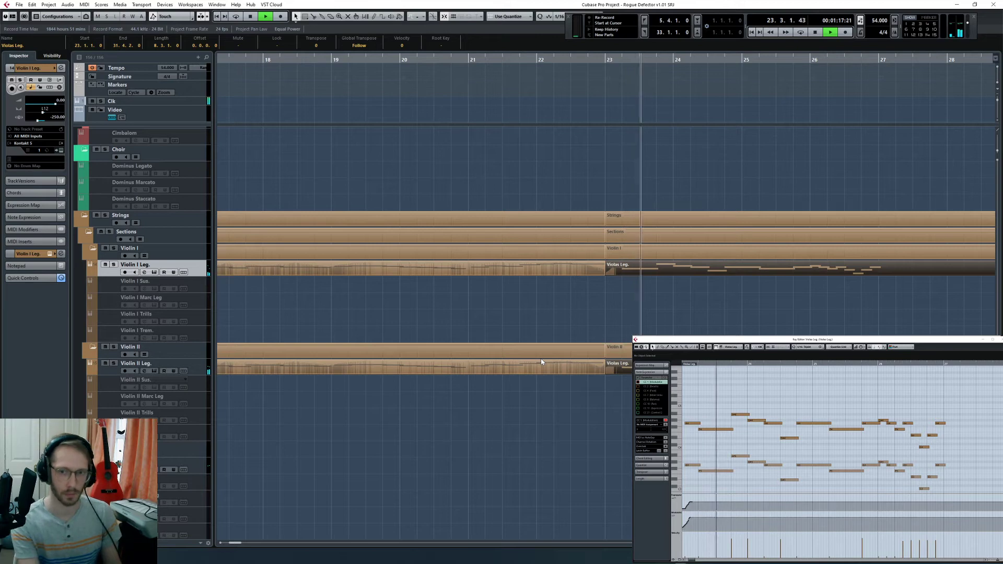
Step: Glue the two Mural Shorts parts from bar 23 to bar 27 into one part
left_click(649, 329)
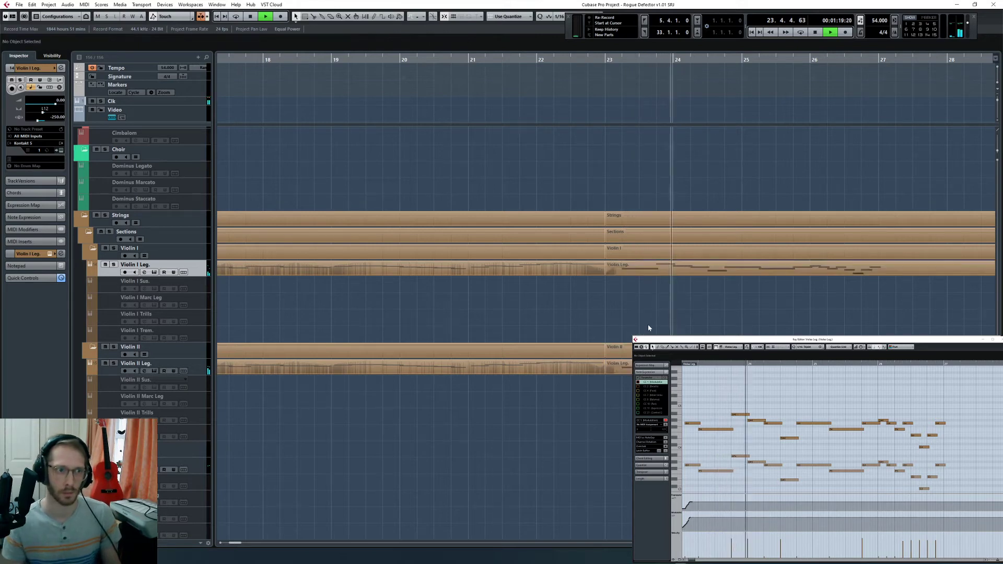
scroll(653, 309, "left", 3)
scroll(738, 334, "right", 3)
scroll(649, 333, "right", 1)
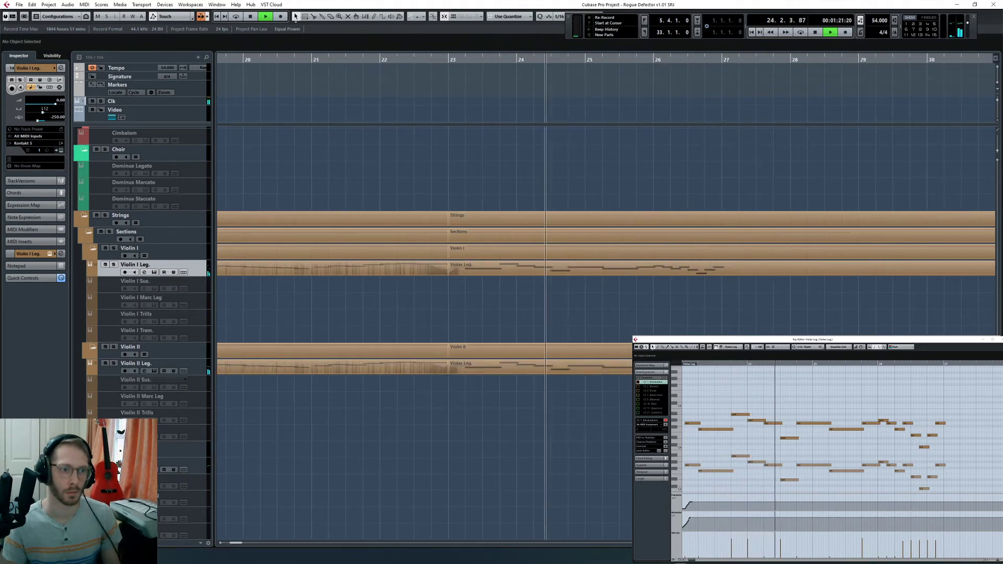
scroll(650, 333, "down", 4)
scroll(649, 333, "up", 1)
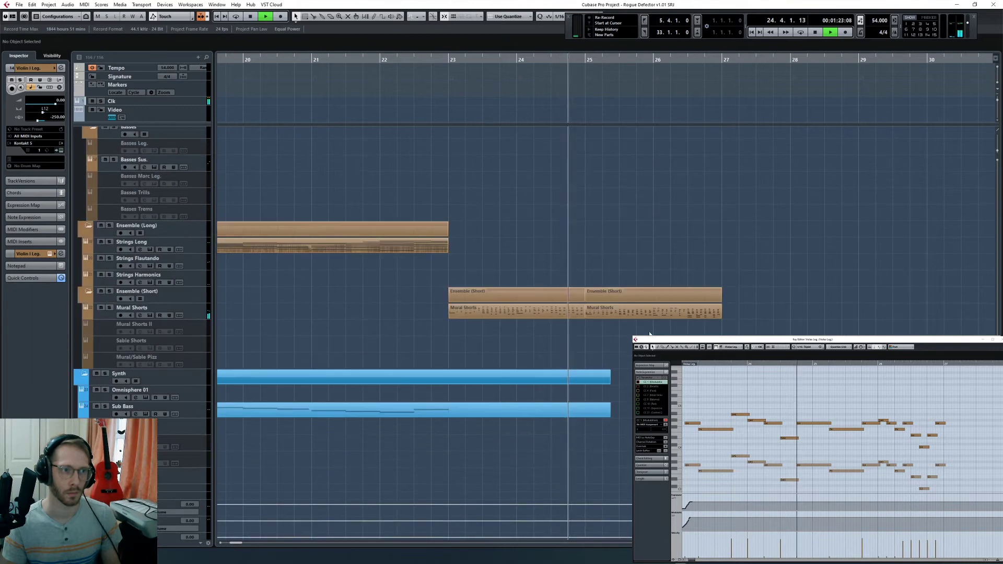
left_click(565, 308)
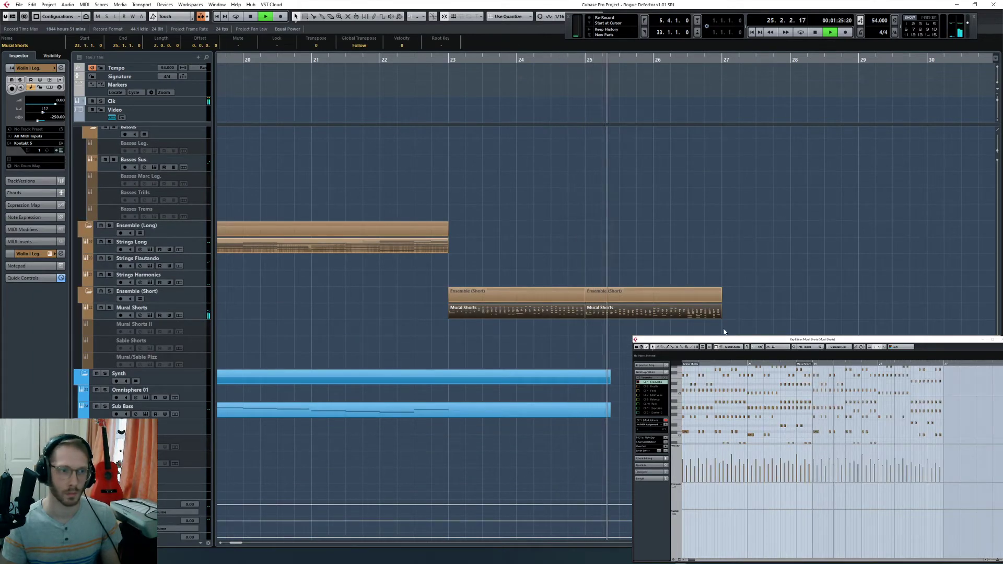
key("space")
left_click(570, 323)
key("ctrl+z")
left_click(600, 314)
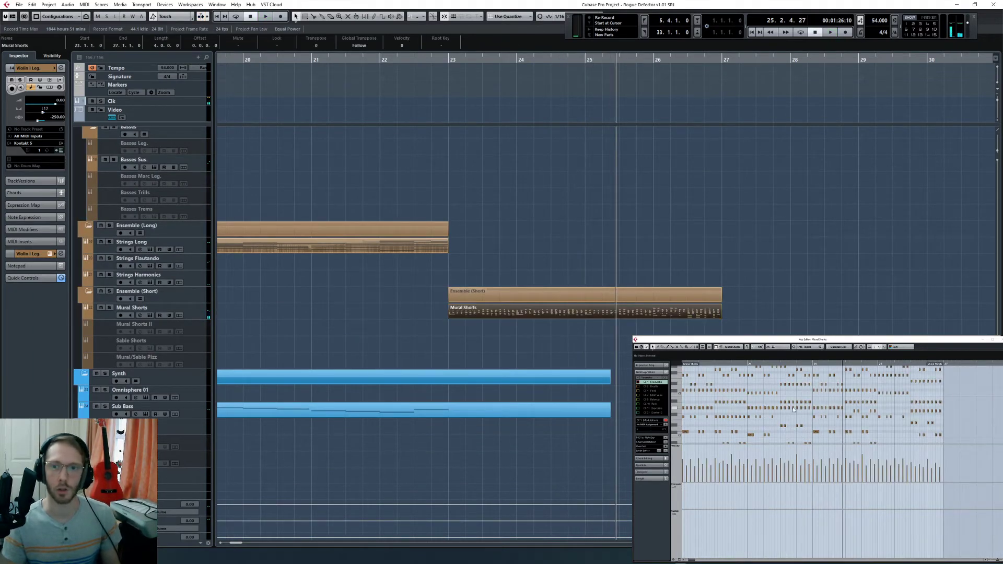
Step: Even out the velocities of all notes in the Mural Shorts part and play it from bar 23
key("ctrl+a")
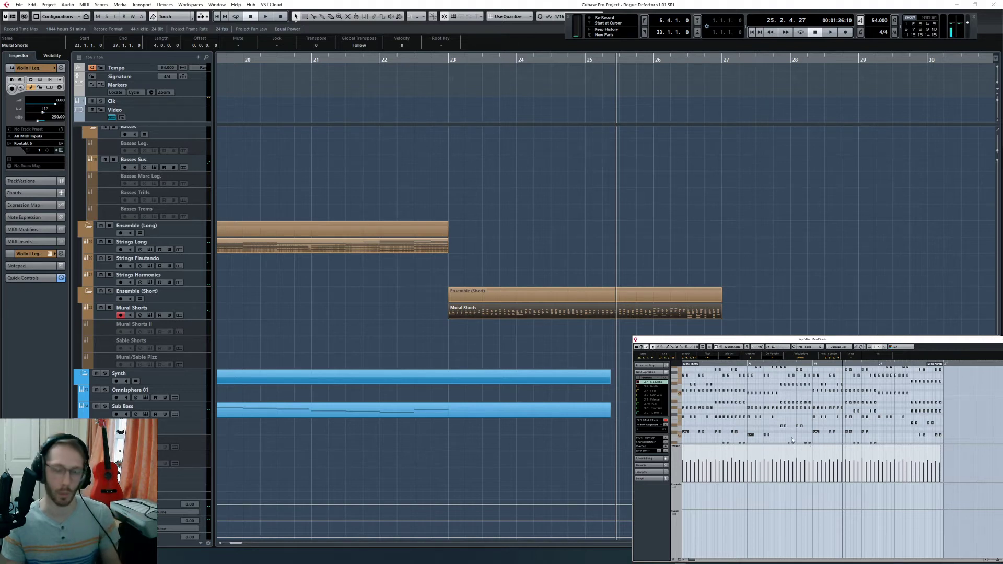
key("space")
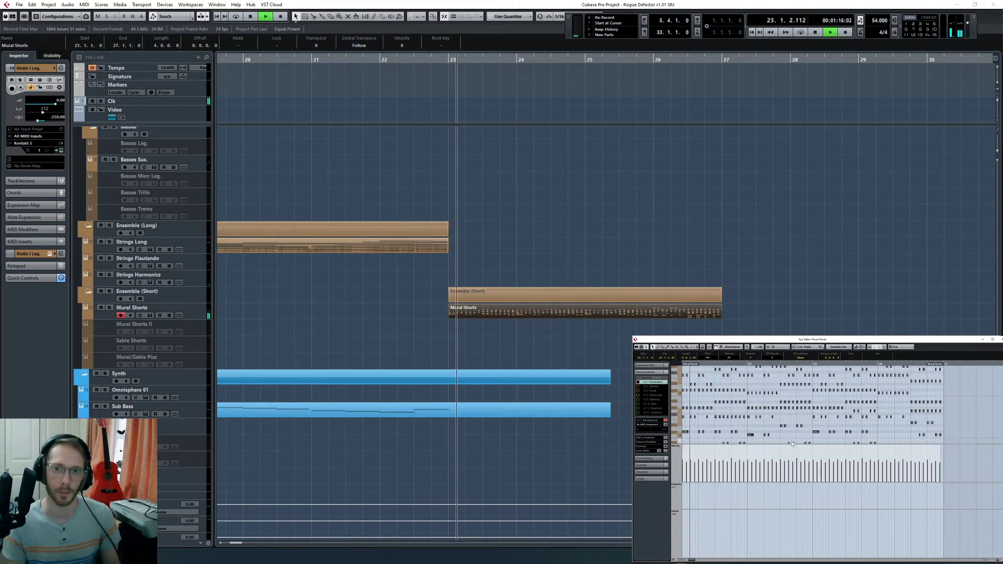
left_click(611, 425)
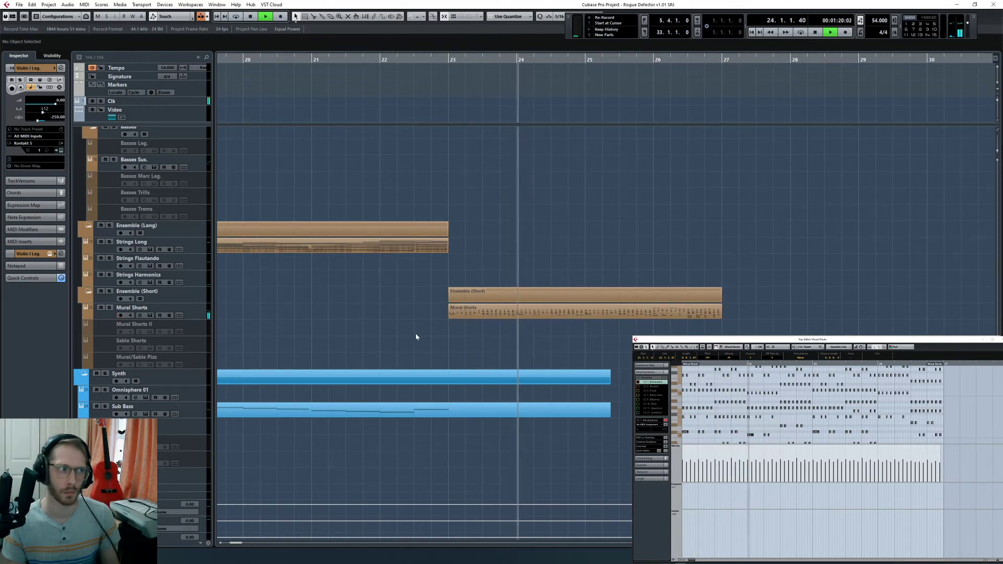
Step: Copy the Mural Shorts part to the enabled Sable Shorts track at bar 23 and audition it in solo and with the other tracks
left_click(469, 314)
key("space")
left_click(101, 343)
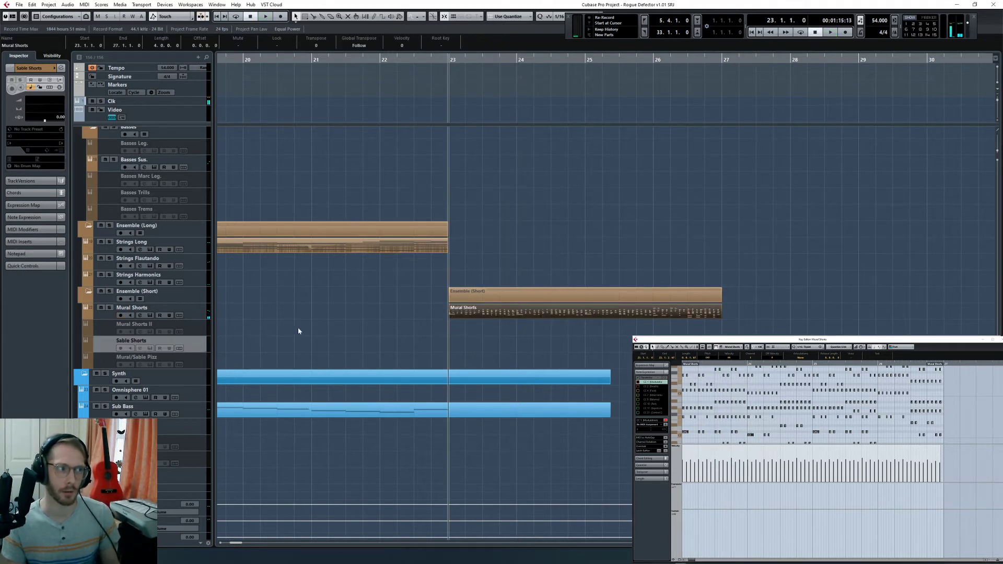
key("ctrl+v")
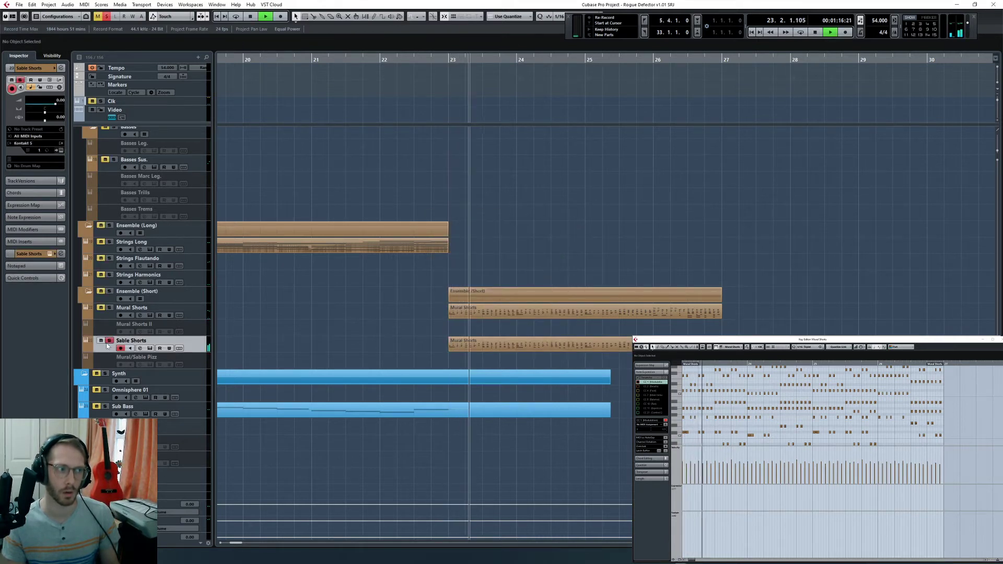
left_click(109, 341)
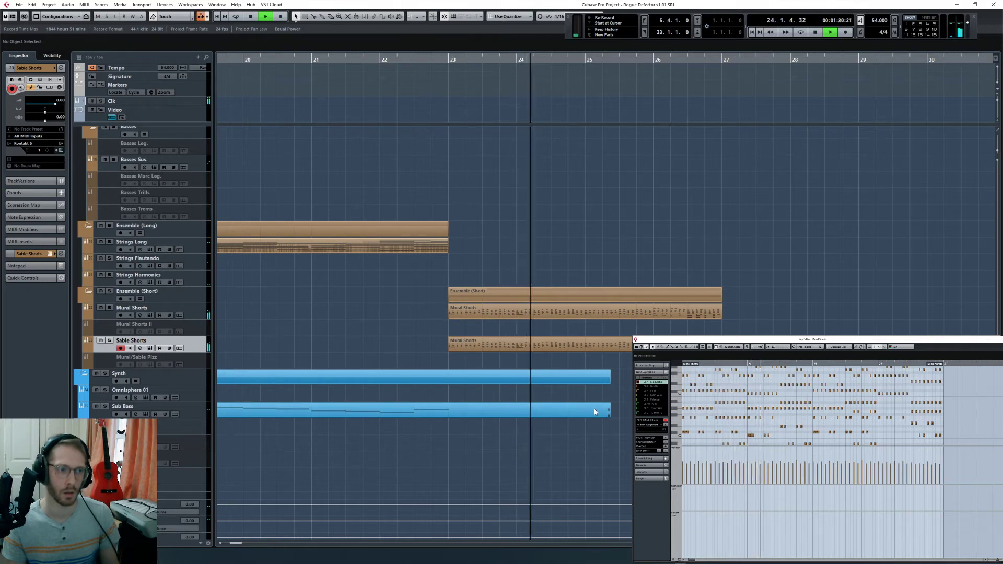
key("space")
Step: Extend the Sub Bass part to about bar 27 and place the cursor at bar 23
left_click(606, 416)
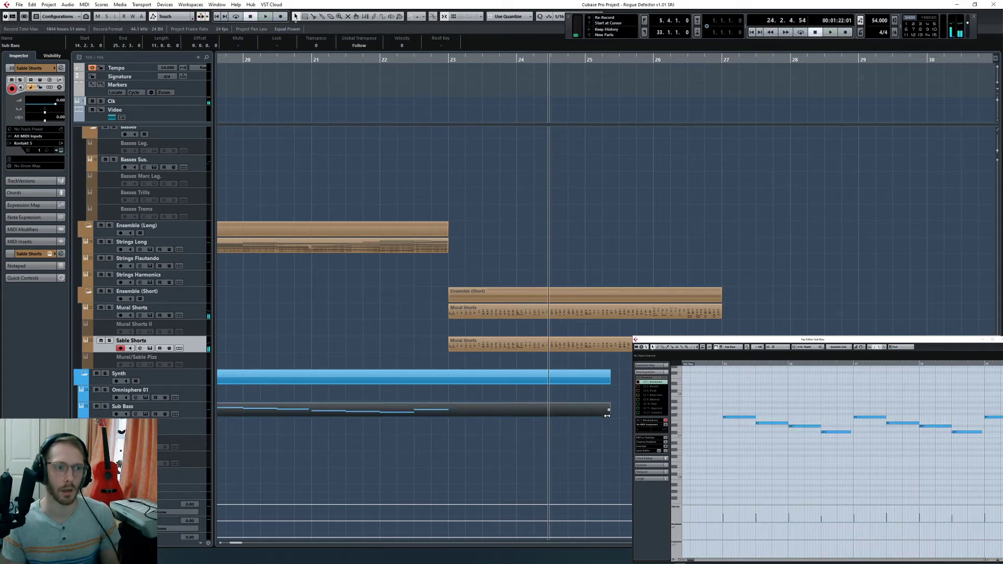
scroll(788, 460, "right", 6)
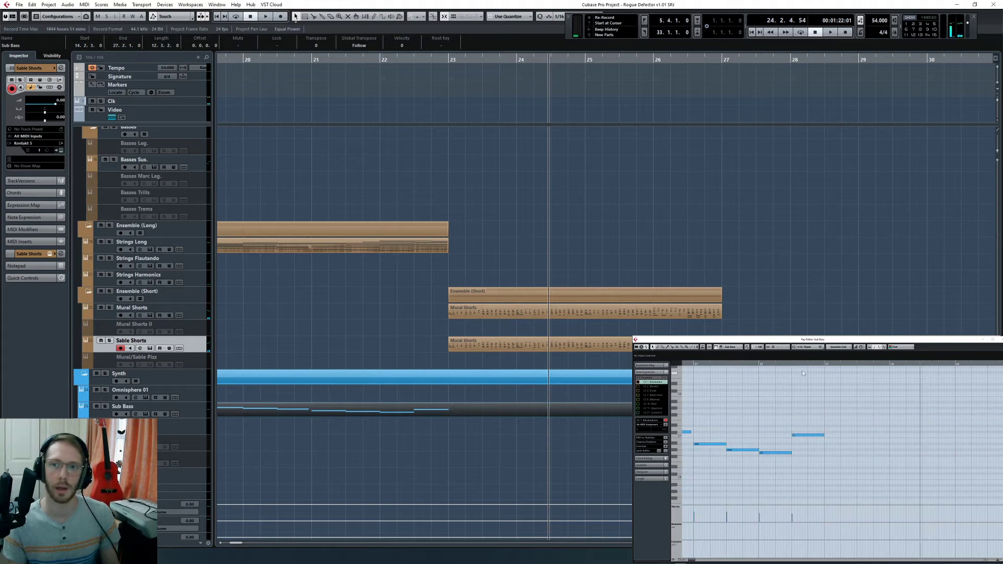
left_click(825, 362)
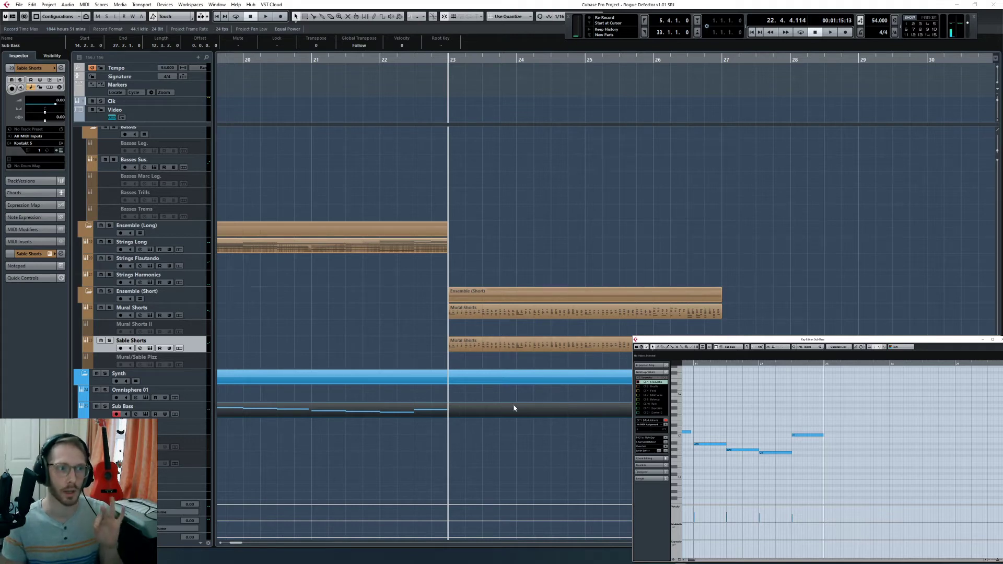
Step: Look over the piano and chord tracks around bar 23 and select the Sub Bass track for input
left_click(443, 352)
left_click(469, 406)
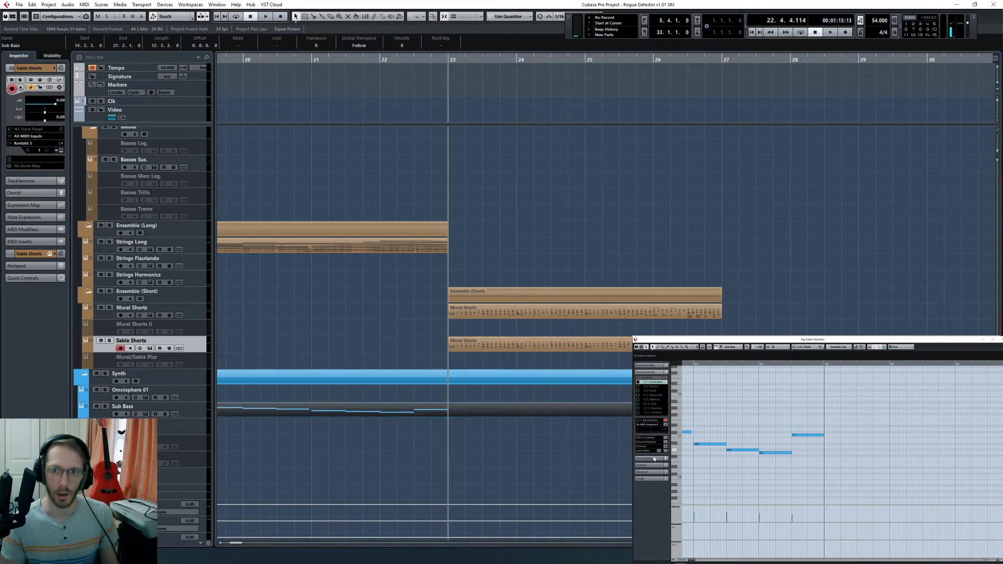
scroll(583, 322, "up", 10)
scroll(583, 322, "down", 1)
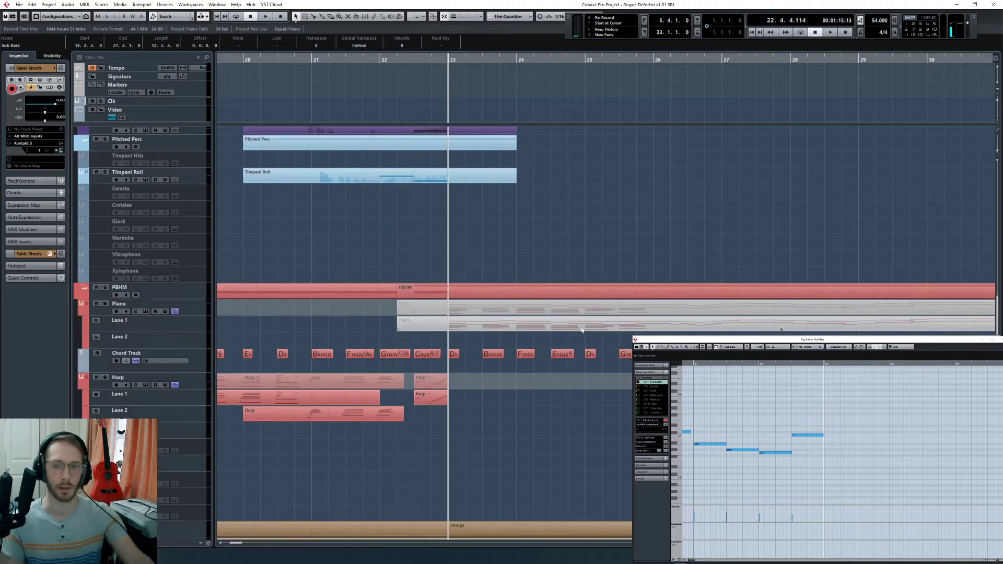
left_click(707, 411)
scroll(391, 325, "down", 9)
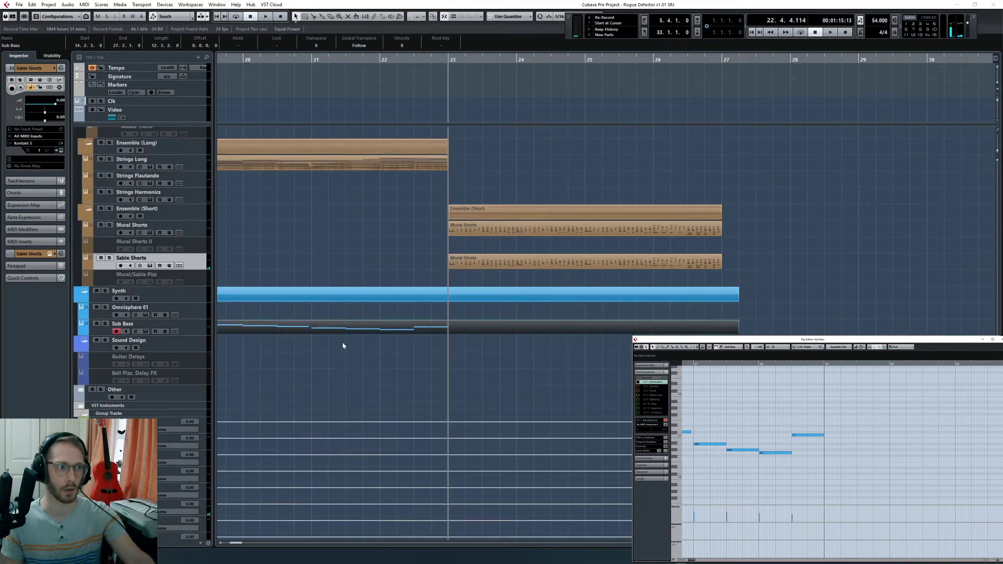
left_click(230, 330)
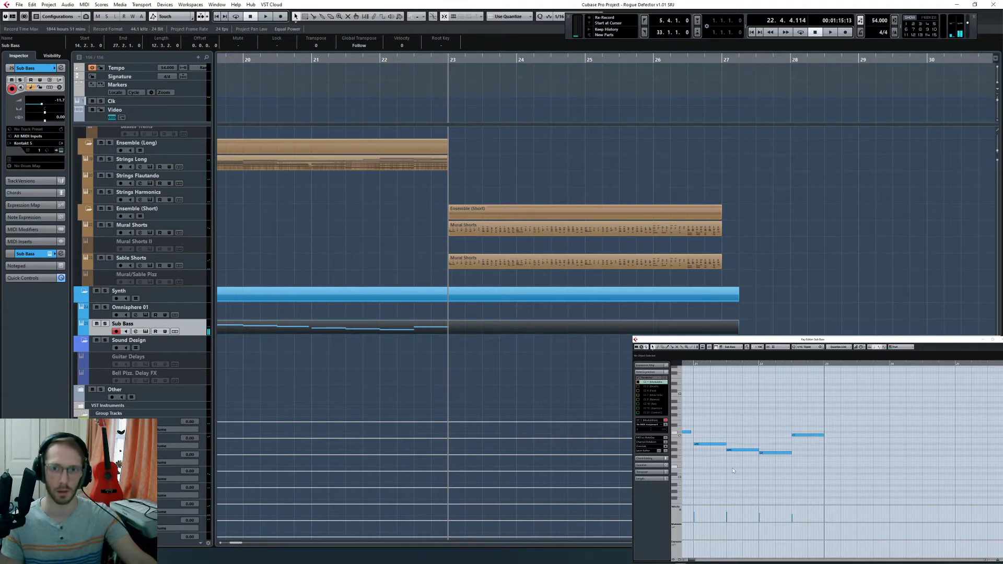
Step: Play from bar 22 past bar 26 with the Sub Bass track armed and the chord track in view
key("KP_0")
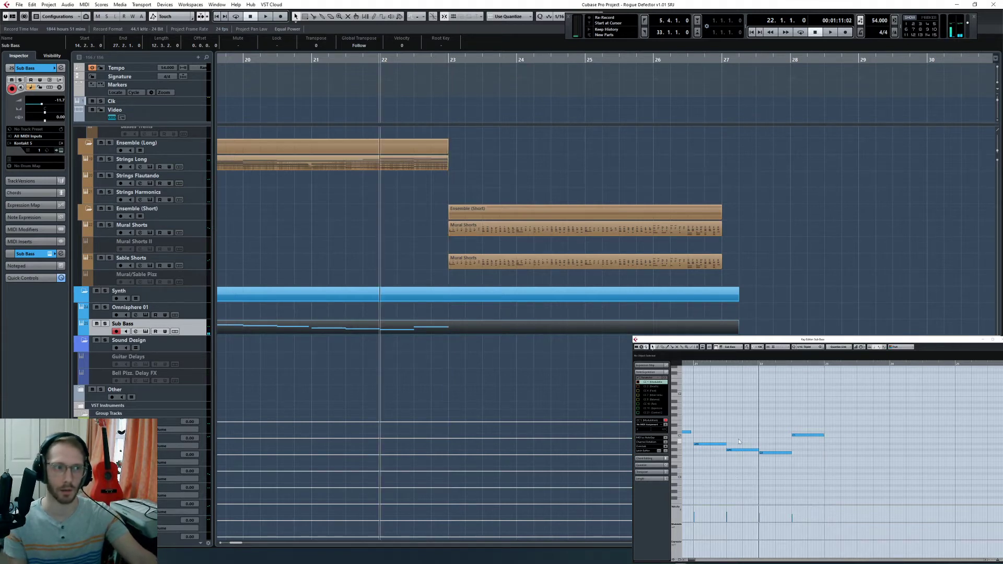
scroll(692, 325, "up", 5)
scroll(692, 325, "up", 10)
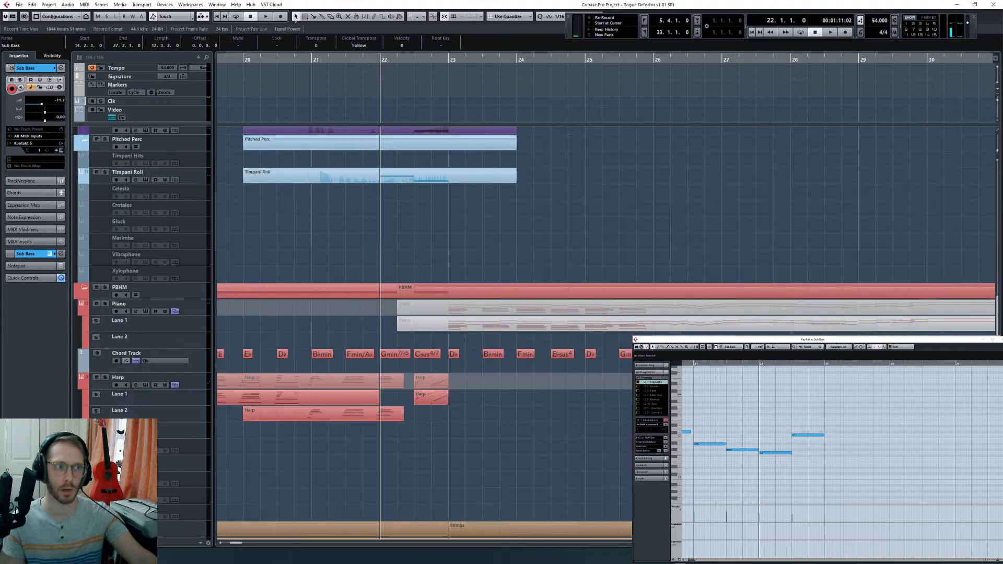
key("space")
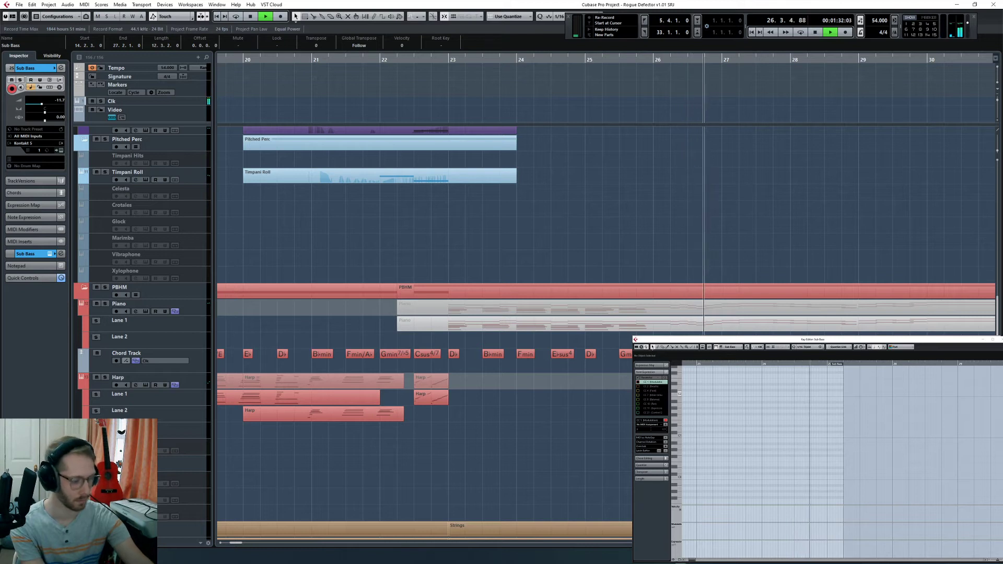
Step: Quantize all Sub Bass notes to 1/8, delete the short high note and lengthen the low note before it to fill the gap
key("space")
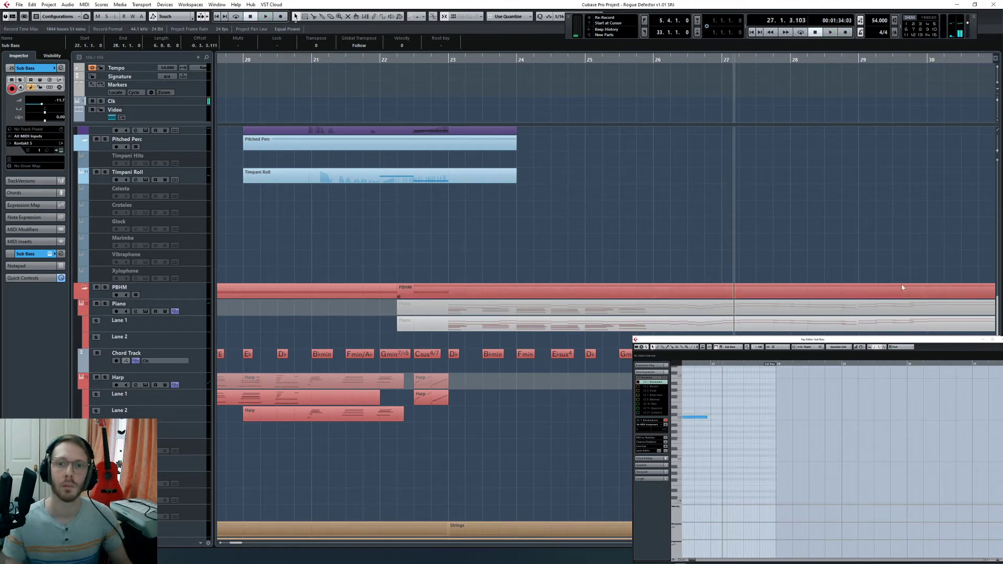
scroll(753, 428, "left", 4)
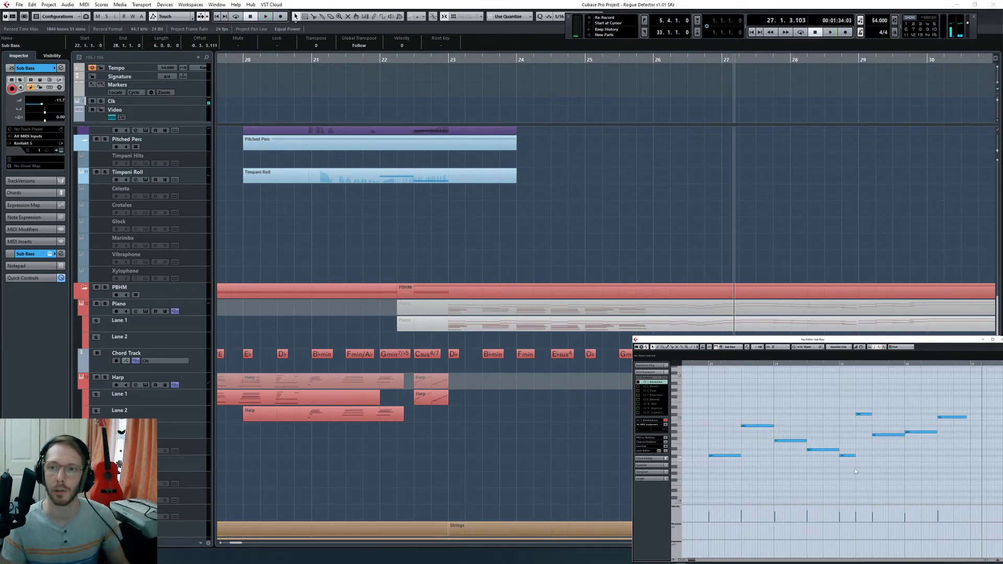
key("ctrl+a")
left_click(805, 346)
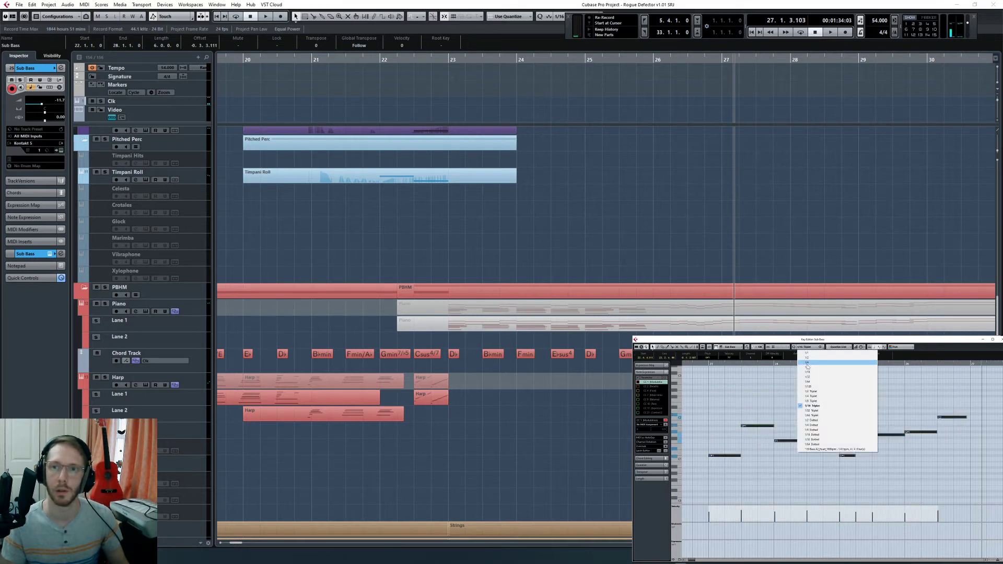
left_click(807, 367)
left_click(849, 455)
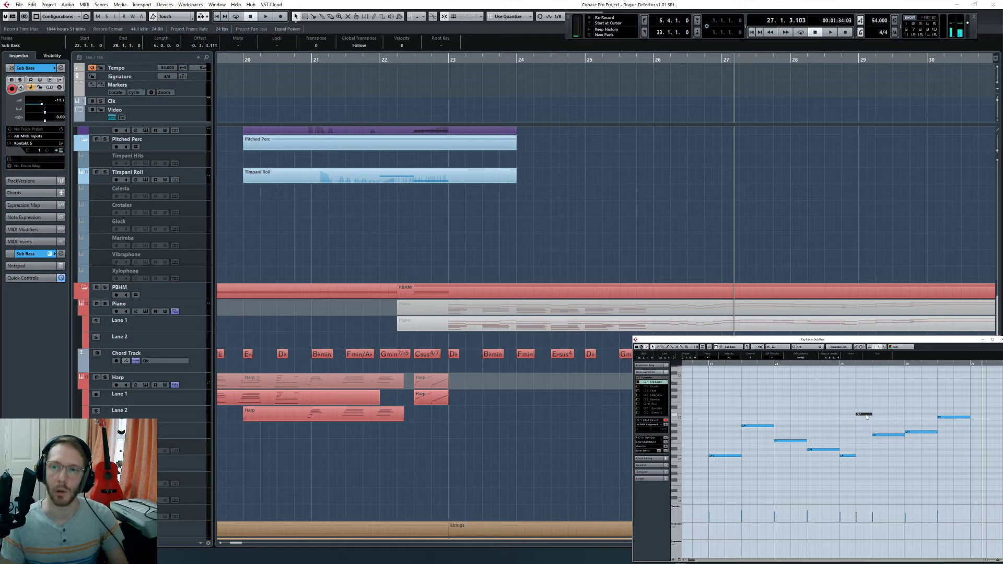
Step: Play from bar 23 and solo the Mural Shorts and Sable Shorts tracks in turn to compare them
left_click(707, 364)
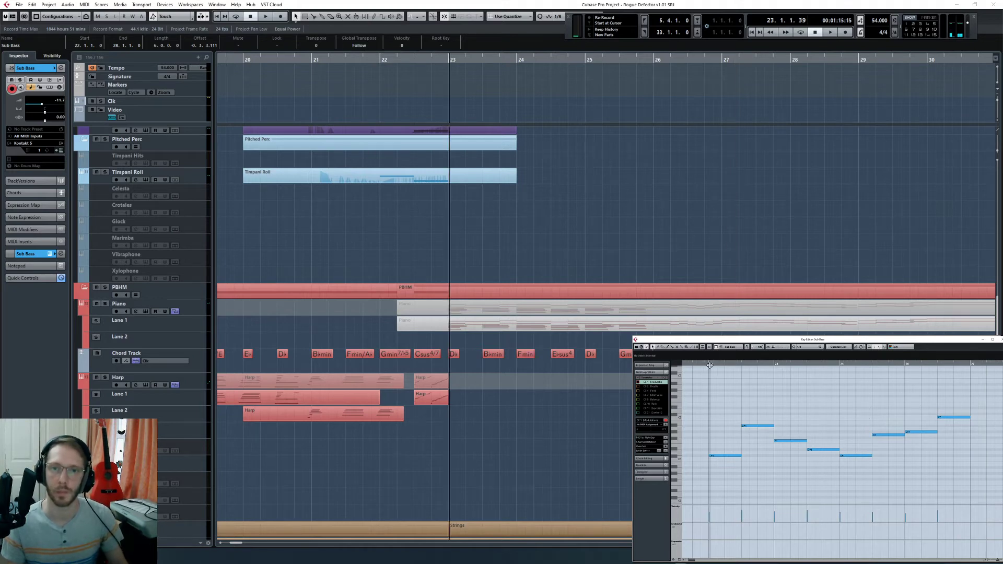
scroll(604, 365, "down", 10)
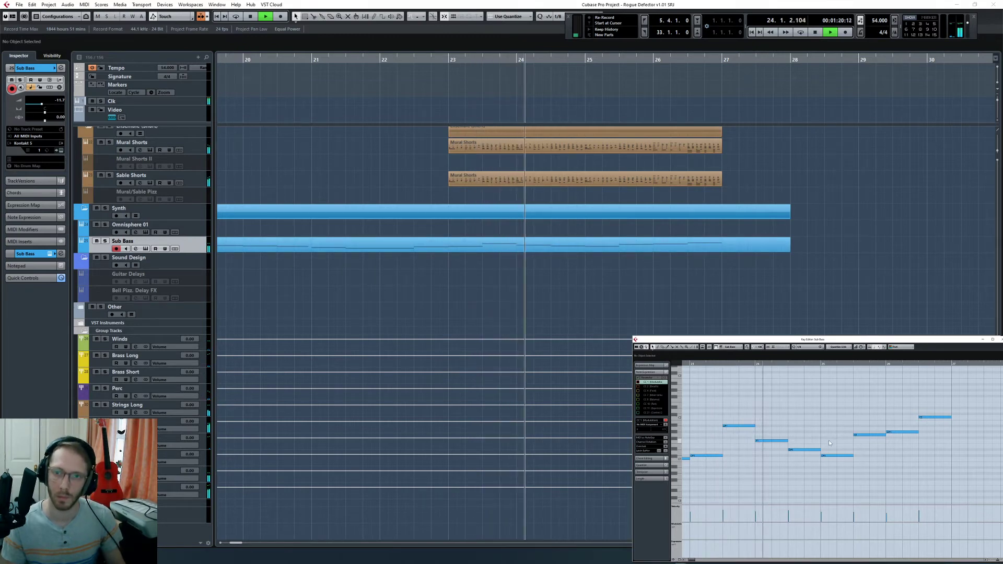
scroll(645, 254, "up", 5)
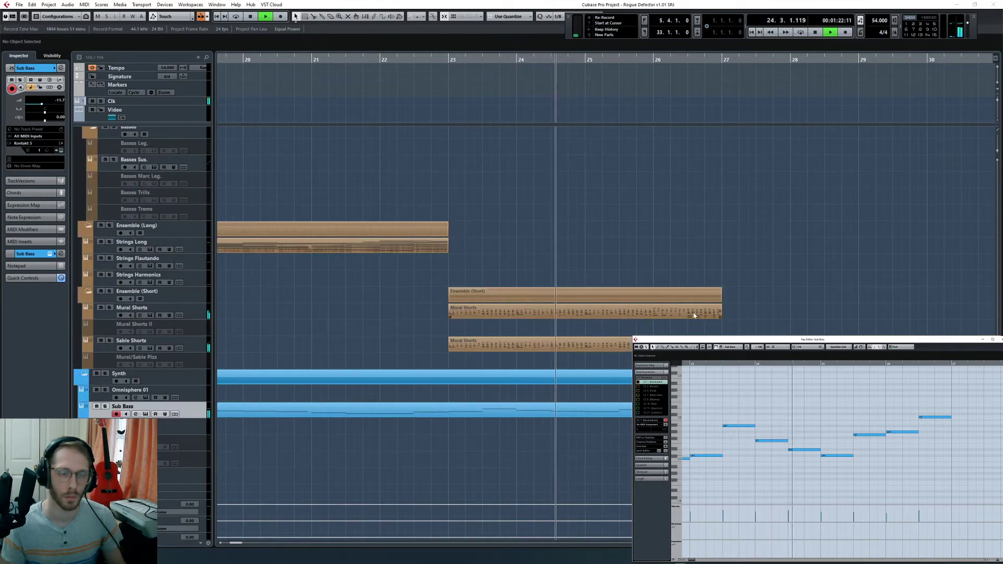
left_click(110, 307)
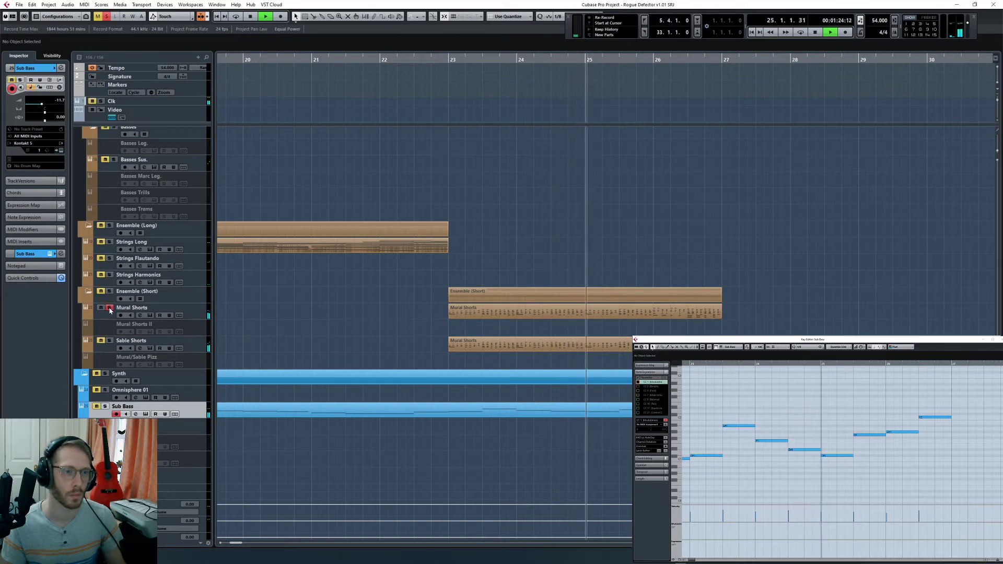
left_click(108, 341)
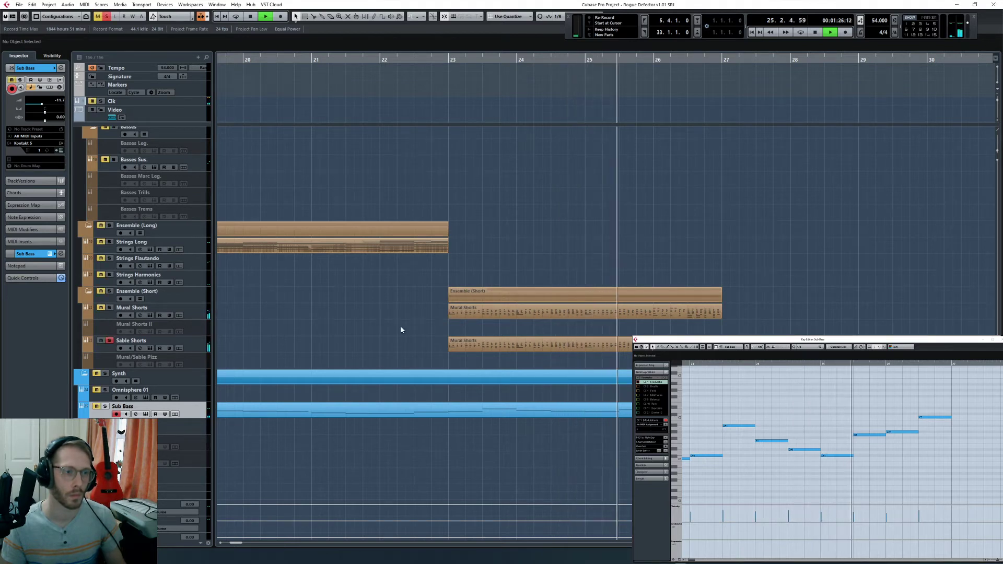
Step: Open the Sable Shorts track's Kontakt instrument and audition its Short Spiccato patch in solo up to bar 26
left_click(190, 339)
key("space")
left_click(61, 151)
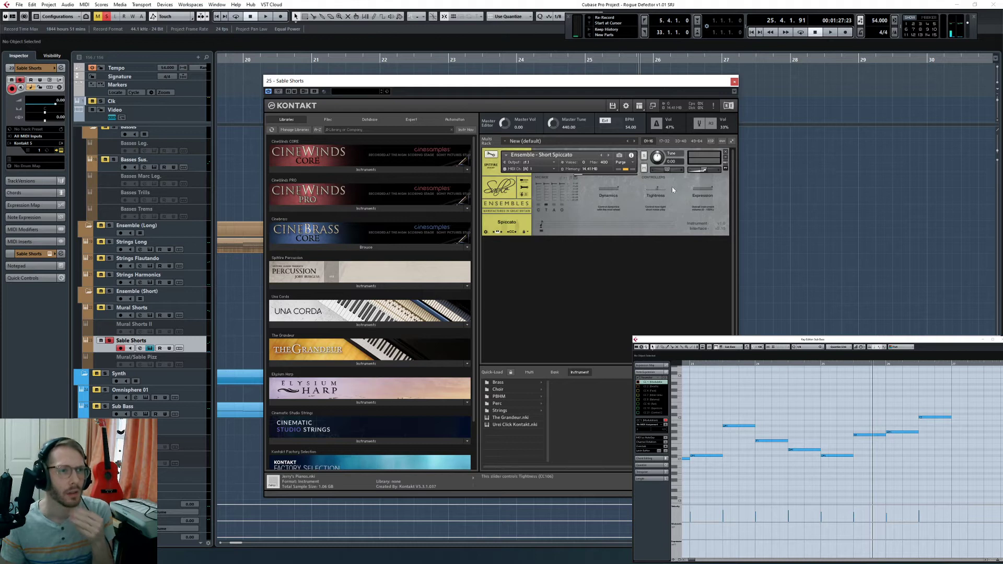
key("space")
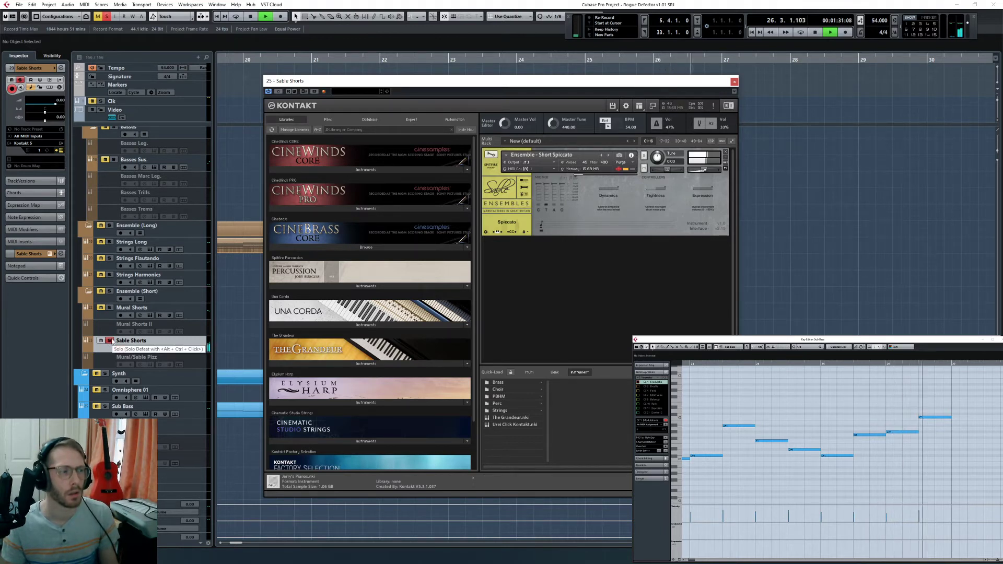
key("space")
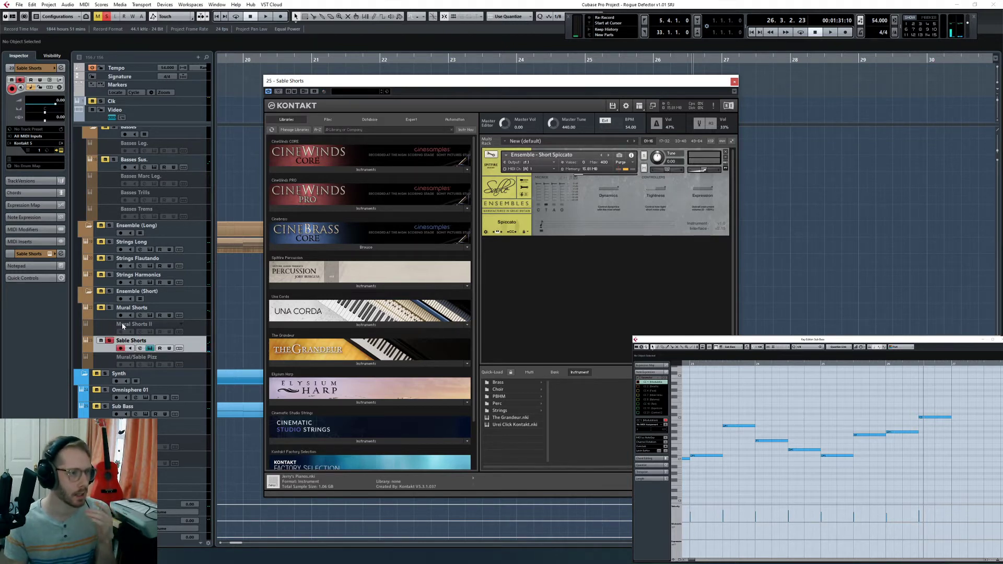
left_click(734, 82)
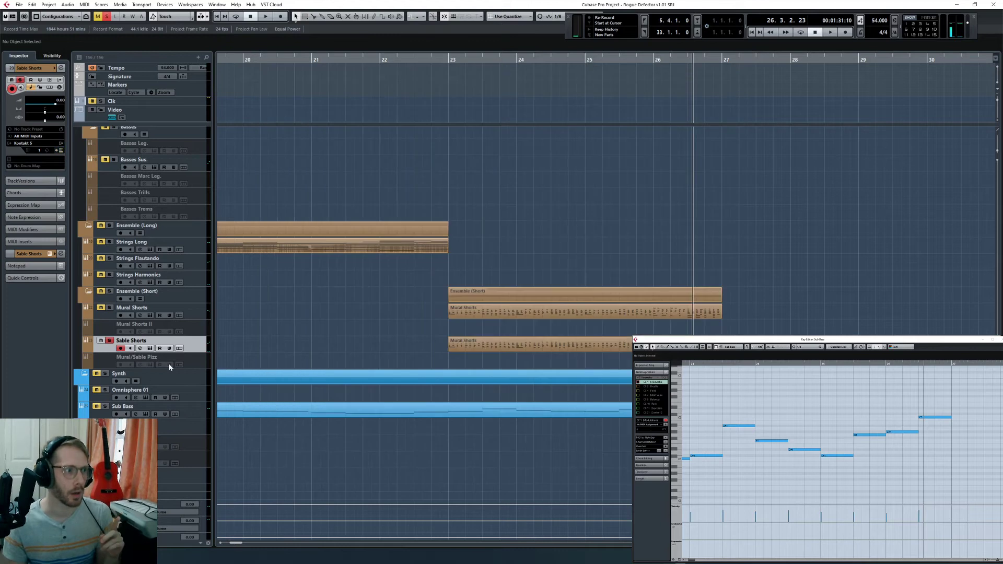
Step: Duplicate the Sable Shorts track and list the Cinematic Studio Strings instruments in the duplicate's Kontakt
right_click(202, 346)
left_click(203, 367)
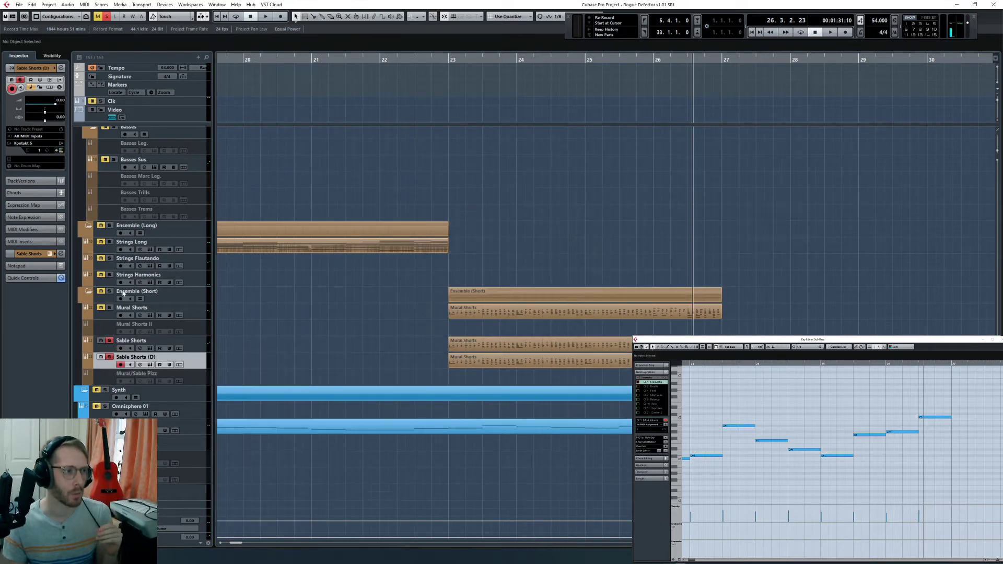
left_click(61, 151)
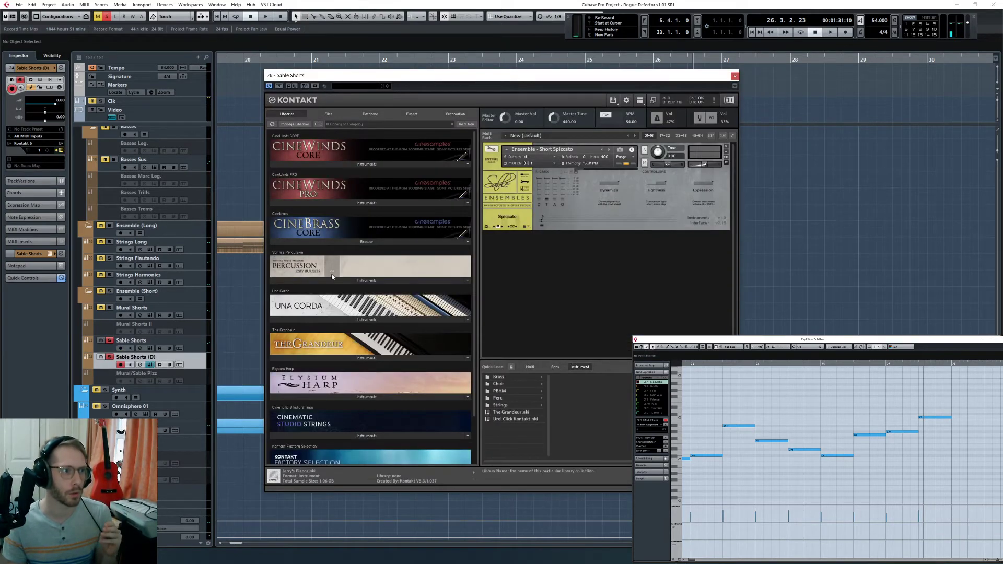
scroll(330, 332, "down", 1)
scroll(329, 331, "down", 1)
left_click(319, 410)
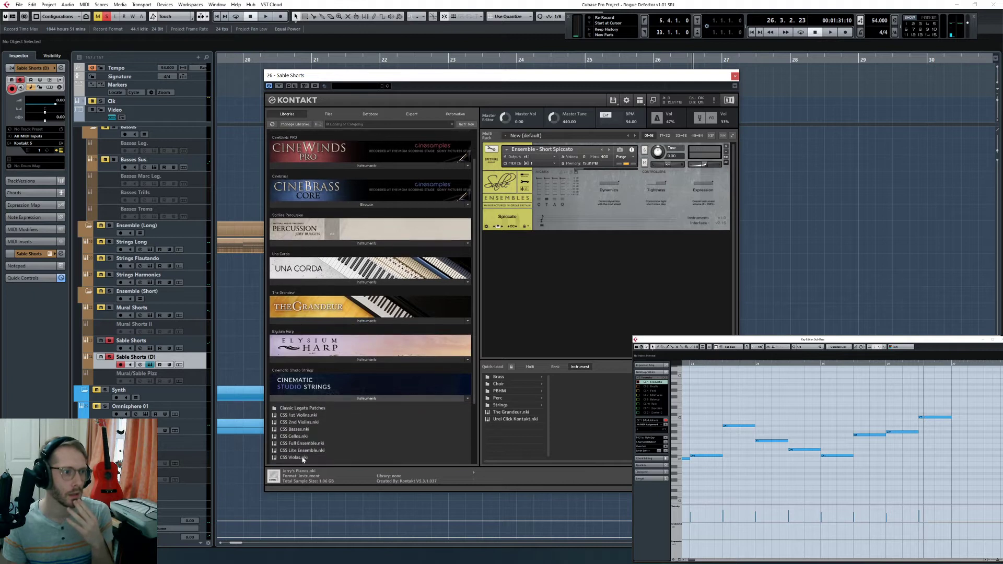
Step: Load CSS Lite Ensemble in place of the spiccato patch and select its Staccato articulation
left_click_drag(304, 451, 568, 207)
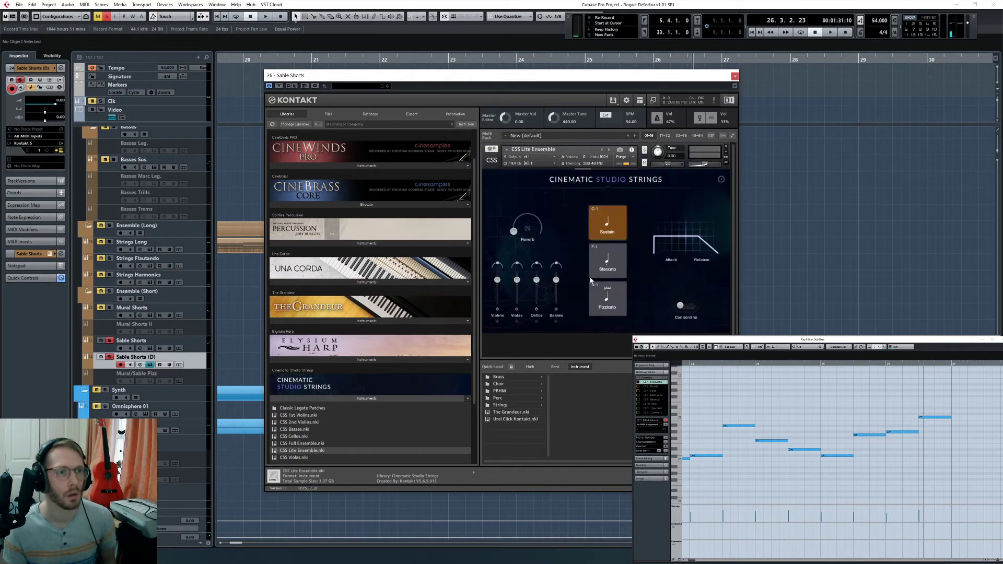
left_click(614, 266)
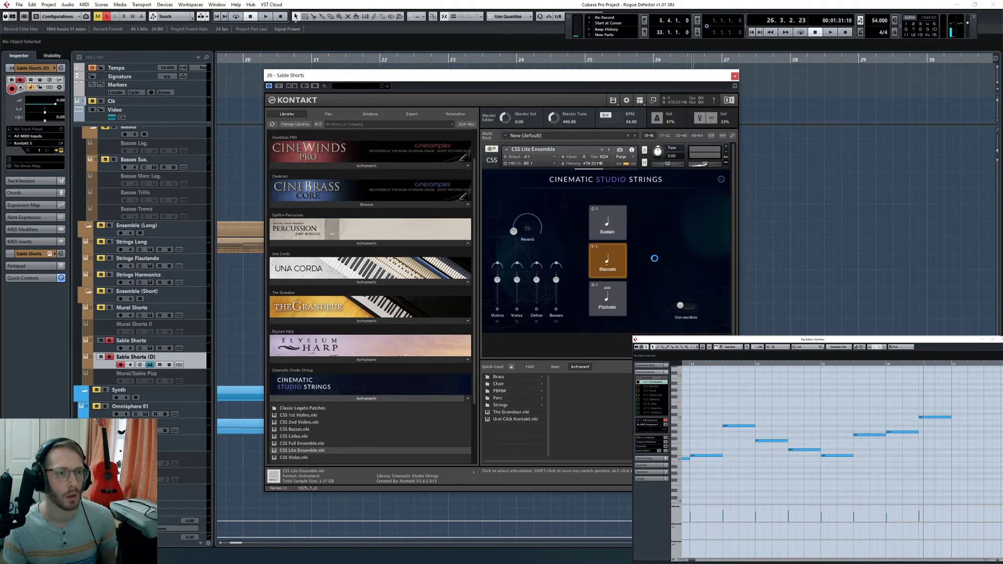
left_click_drag(302, 444, 568, 256)
left_click(538, 307)
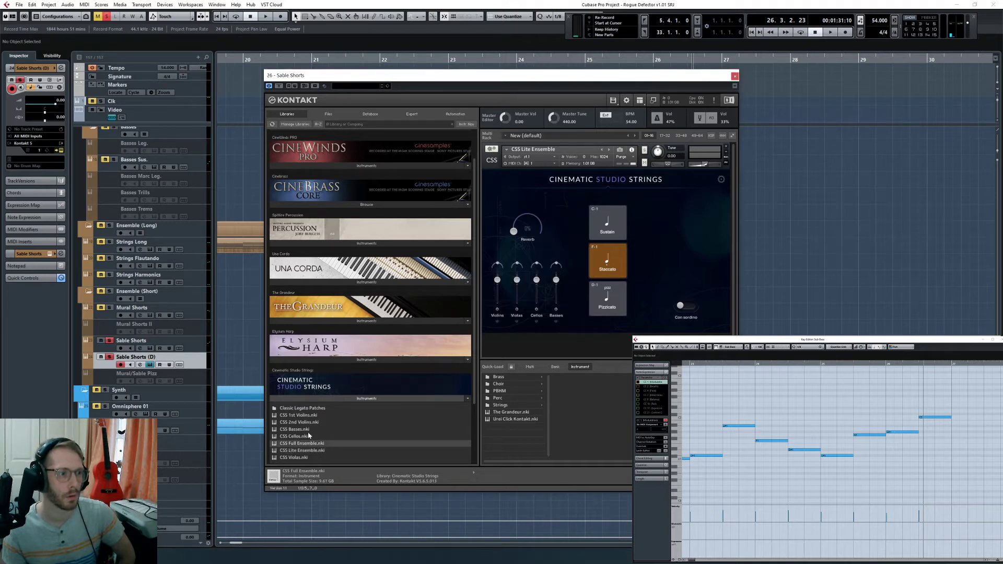
Step: Load CSS Full Ensemble into the duplicate's Kontakt and select its Staccato articulation
left_click_drag(548, 275, 549, 277)
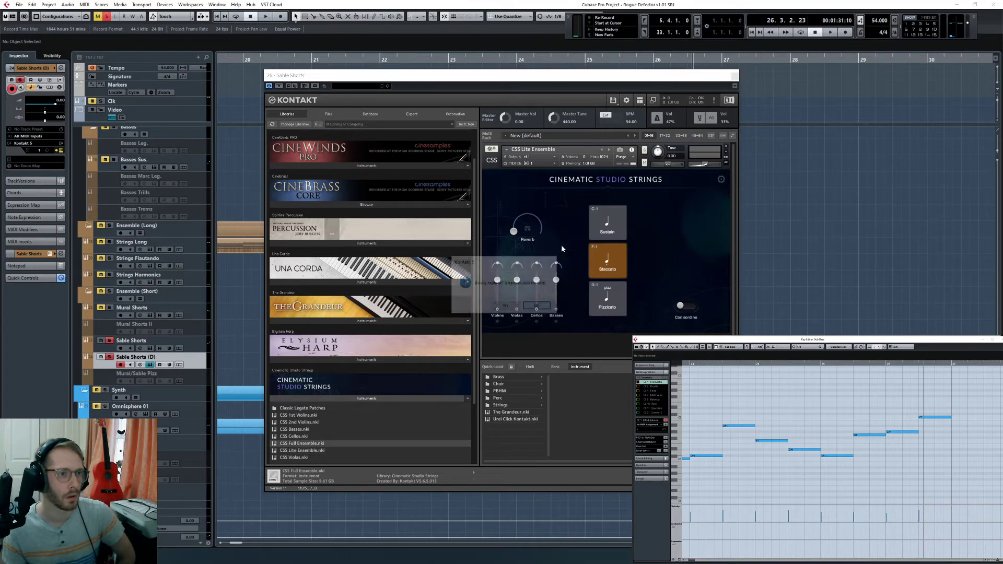
left_click(505, 309)
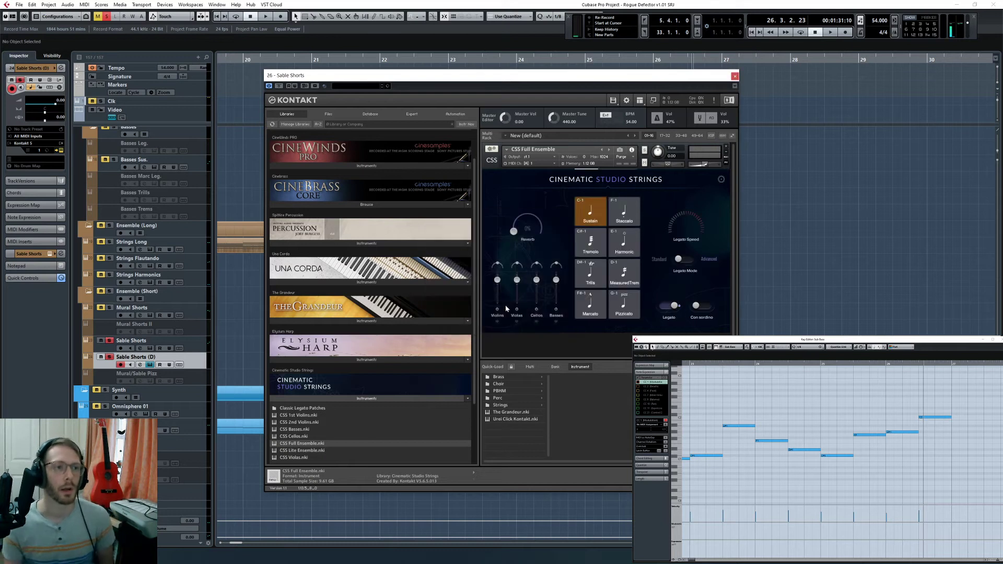
left_click(624, 213)
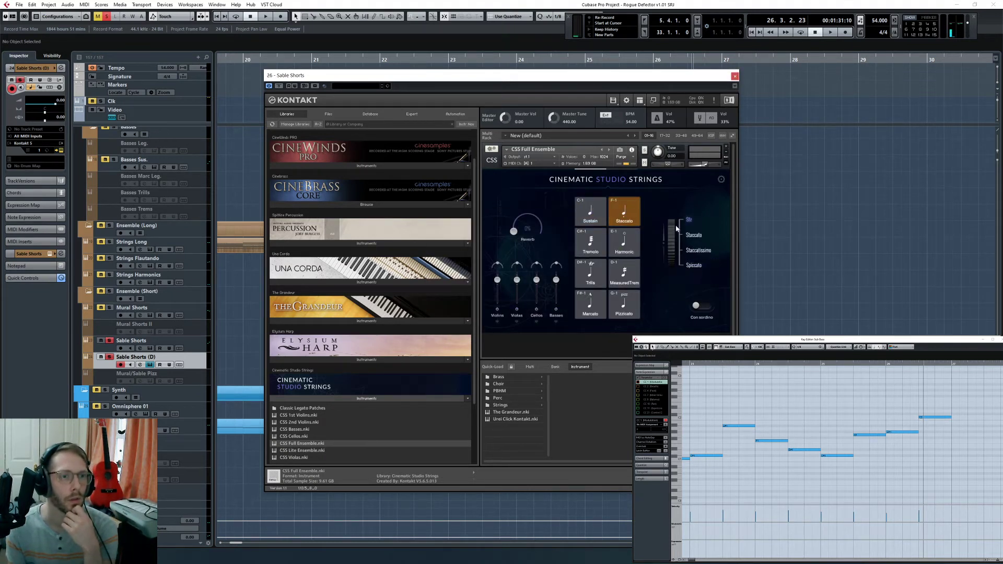
left_click(735, 77)
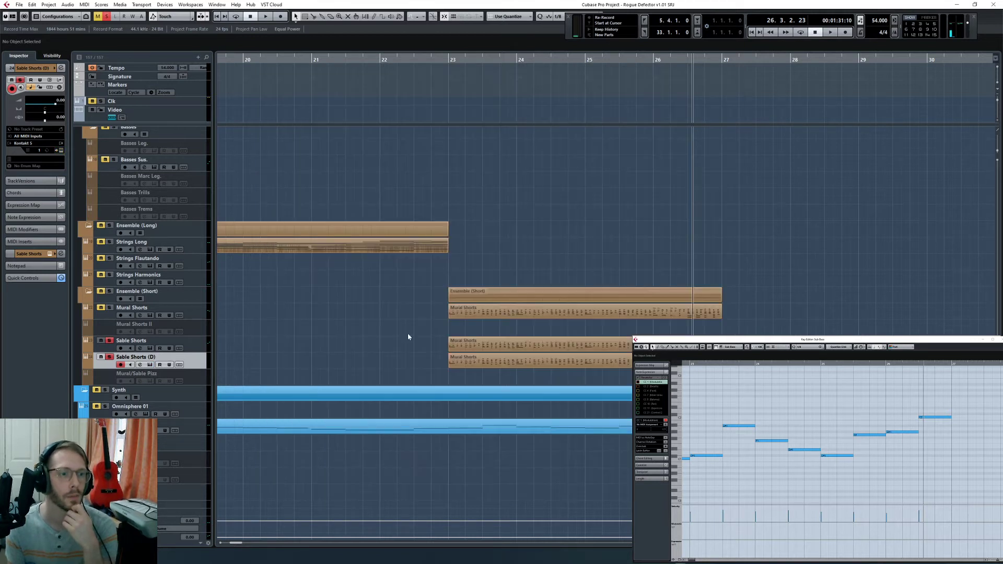
Step: Play the duplicated shorts track from bar 23 in solo and compare it with Sable Shorts added
left_click(457, 59)
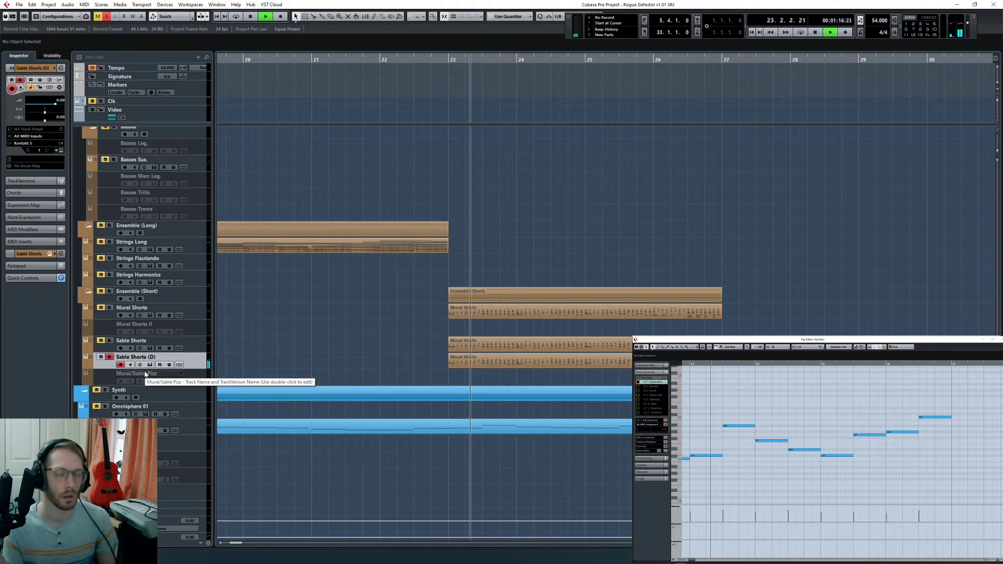
left_click(109, 341)
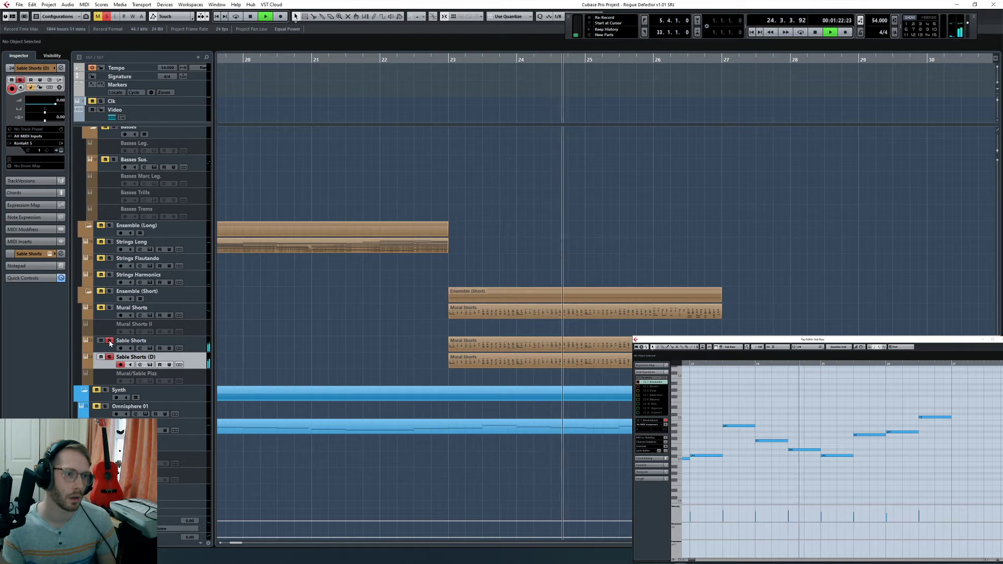
left_click(109, 341)
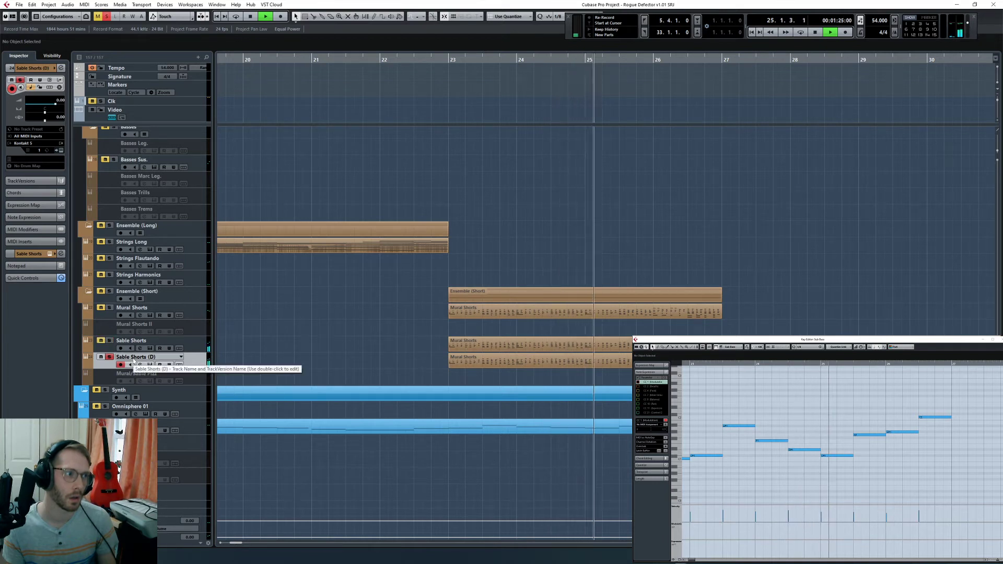
key("space")
Step: Rename the duplicated track CSS Shorts and check its channel settings
double_click(133, 359)
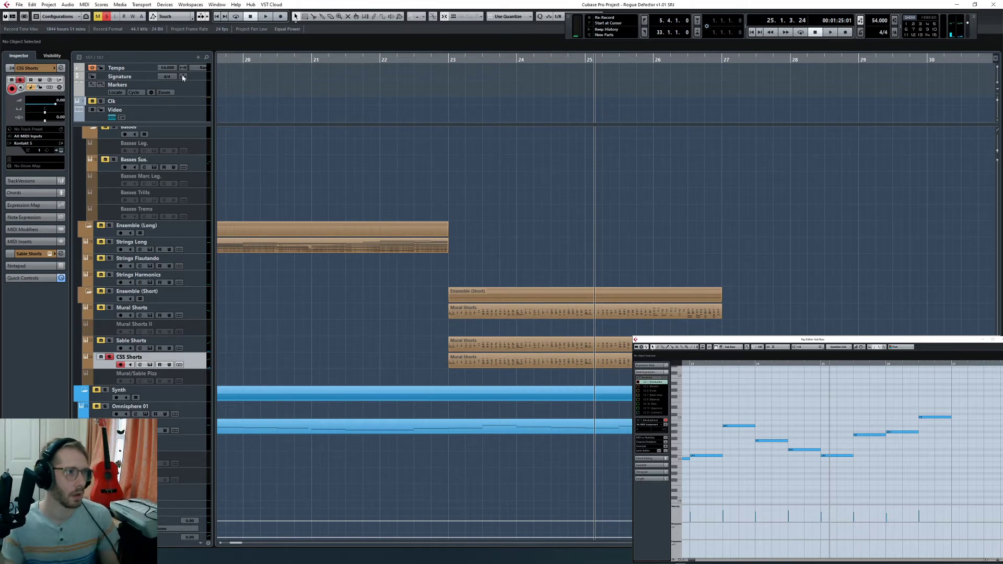
left_click(61, 68)
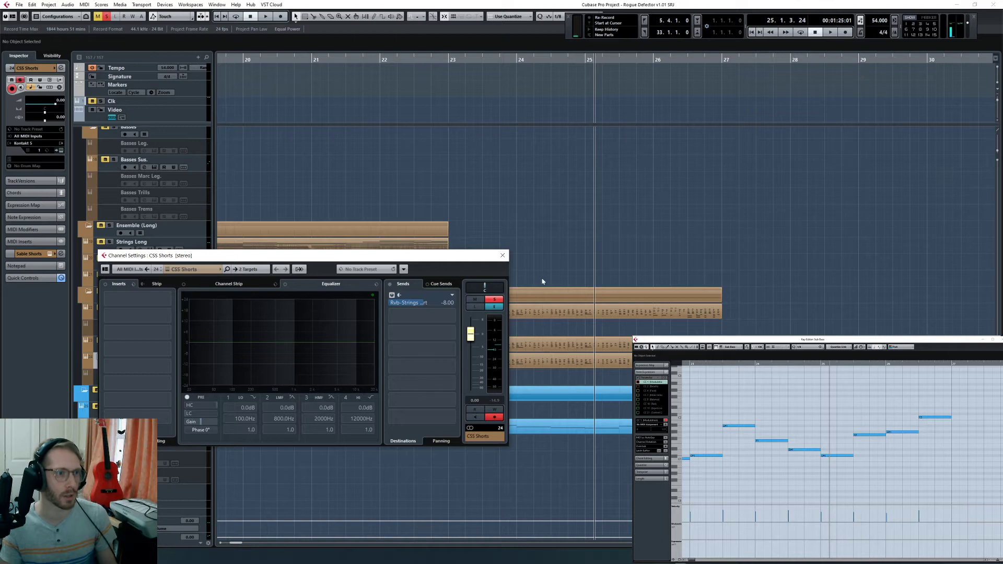
left_click(502, 255)
Step: Play the soloed short string tracks from bar 23 with the mixer open, comparing them without Sable Shorts
left_click(452, 61)
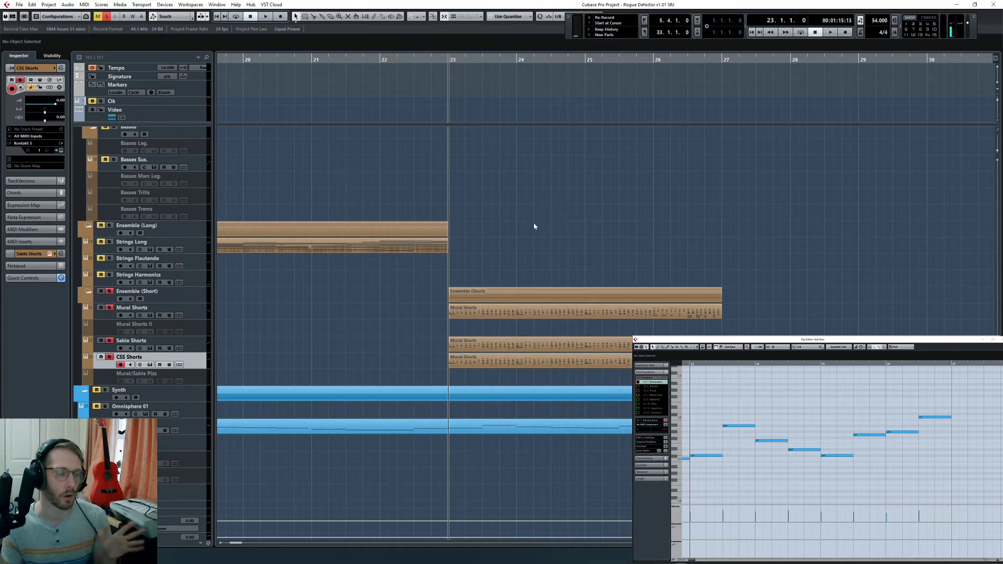
key("F3")
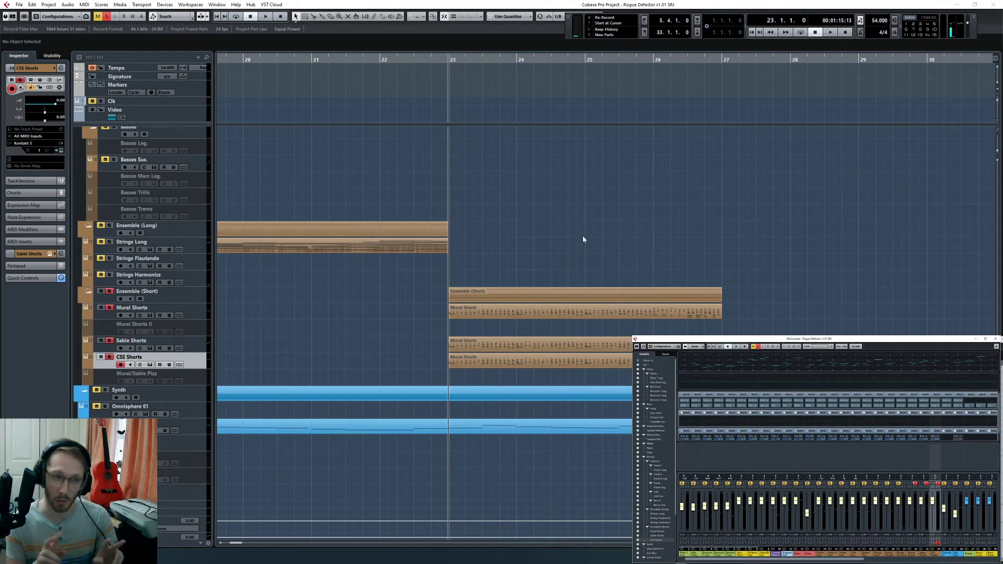
key("space")
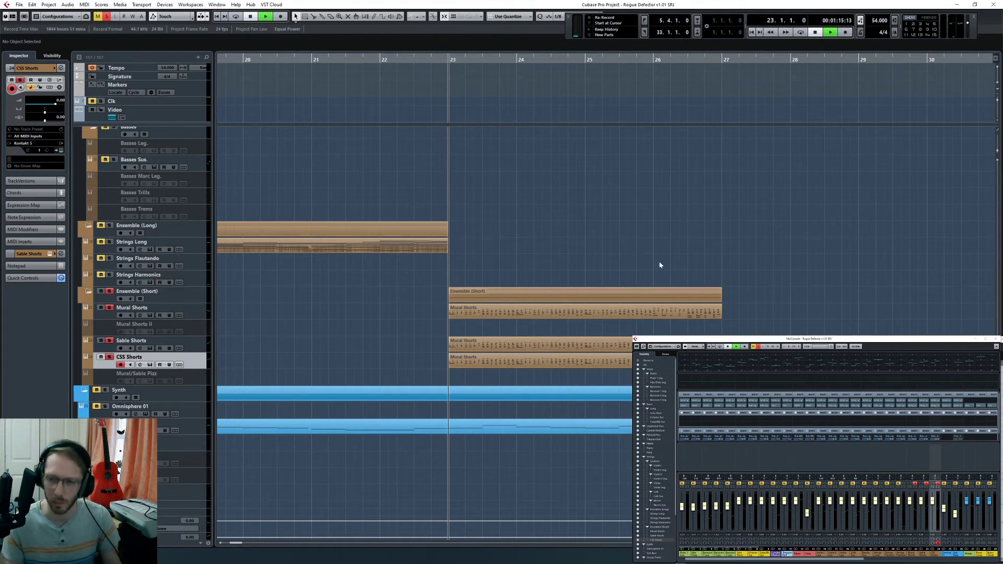
scroll(851, 561, "right", 3)
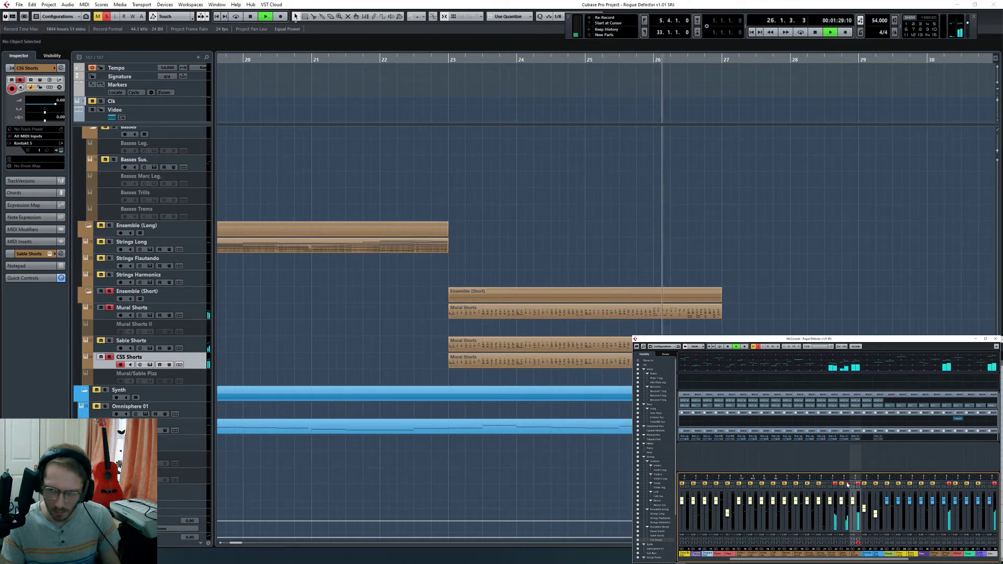
key("space")
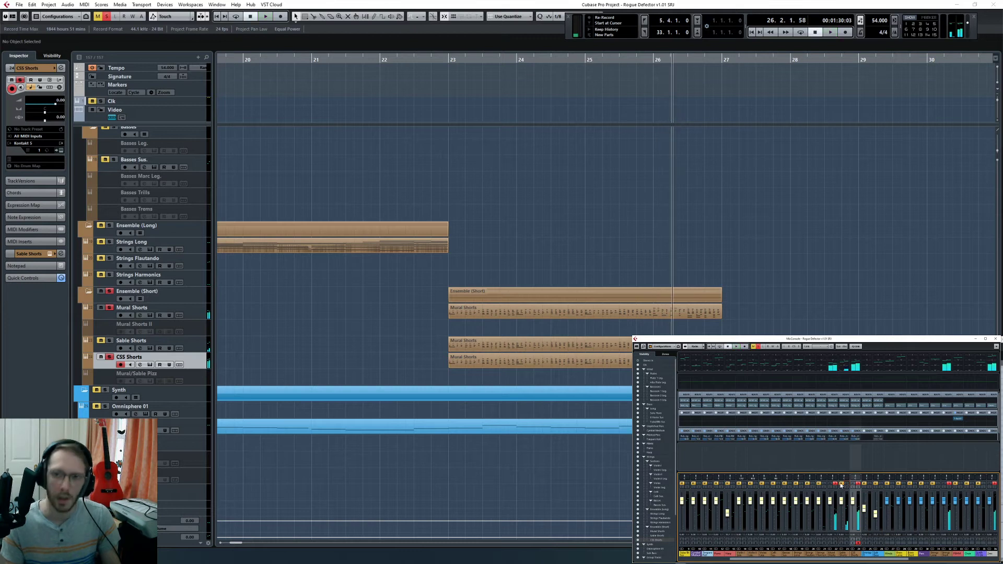
Step: Clear the solos, mute the part on the Sable Shorts track and return the cursor to bar 23
left_click(107, 17)
key("7")
left_click(500, 346)
key("1")
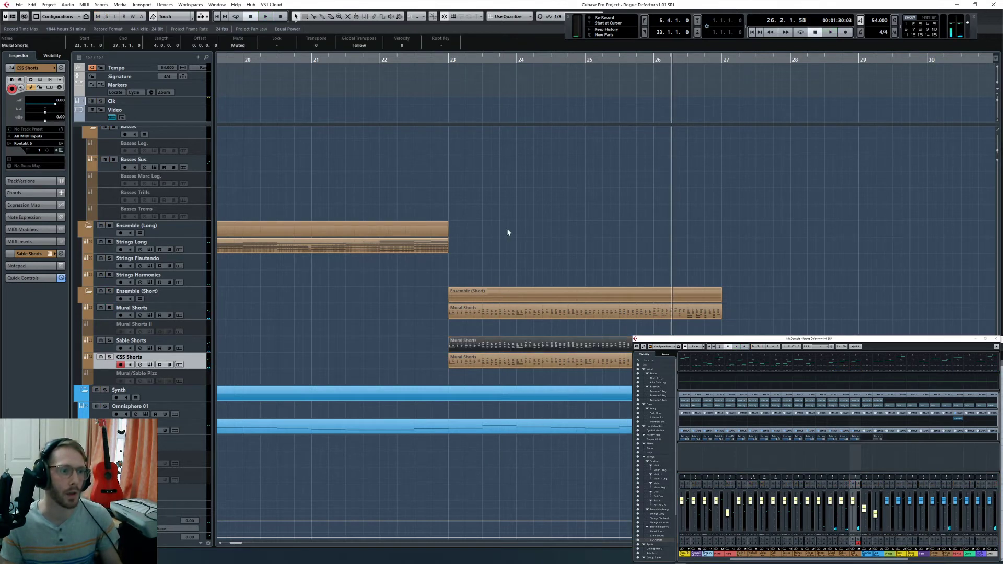
left_click(506, 228)
left_click(447, 59)
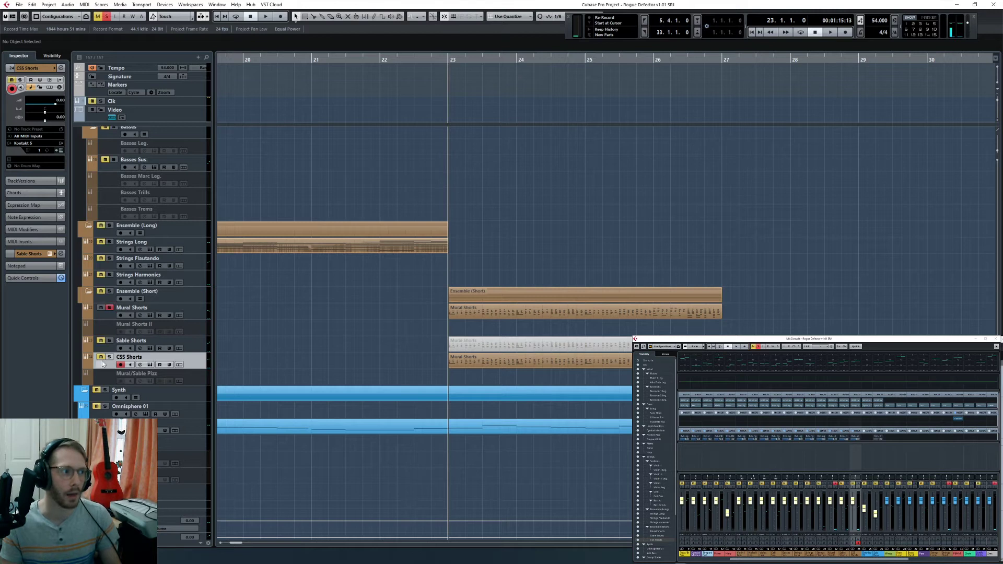
Step: Play Mural Shorts and CSS Shorts soloed from bar 23, lower the CSS Shorts fader slightly and clear the solos
left_click(109, 340)
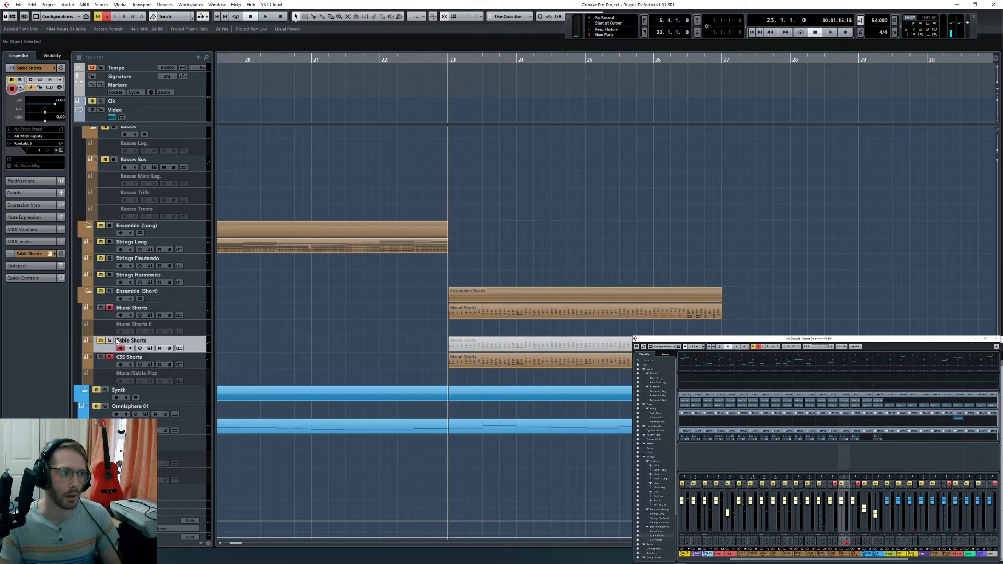
key("space")
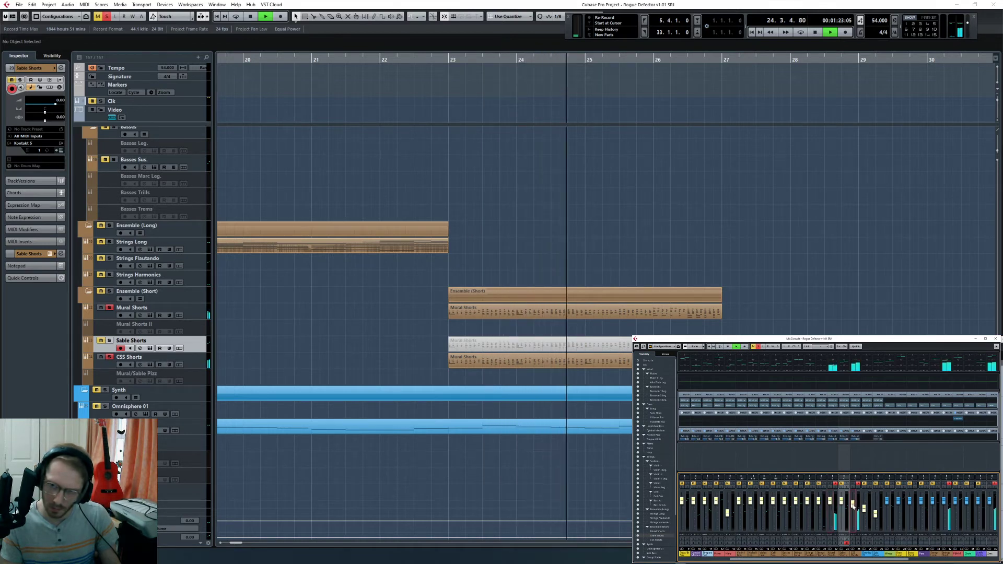
left_click(106, 18)
Step: Open the CSS Shorts part together with the Sub Bass part and copy the sub bass notes from bar 23, leaving out the last one
key("Down")
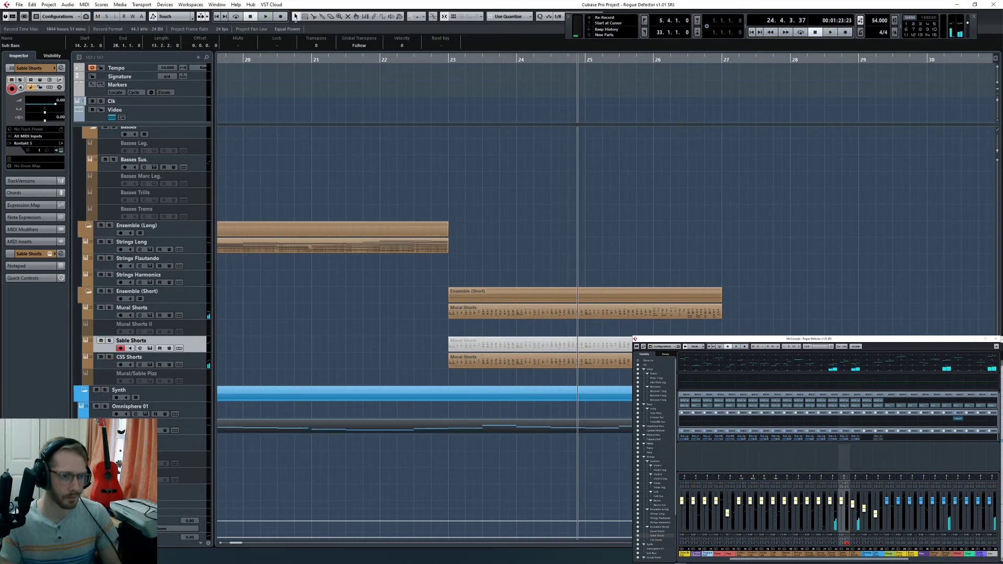
key("Up")
key("l")
key("Return")
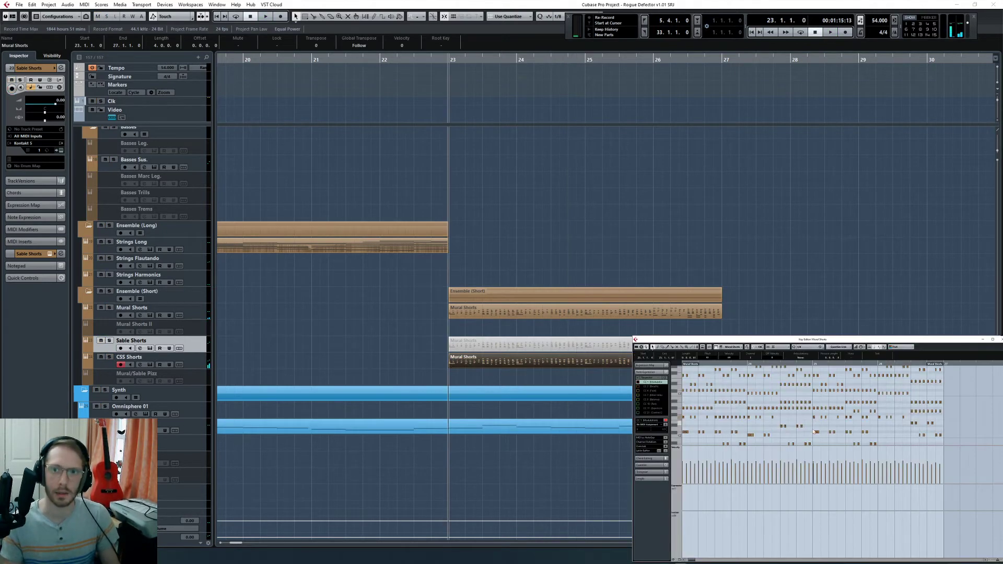
scroll(799, 432, "down", 2)
left_click(775, 434)
scroll(804, 421, "down", 2)
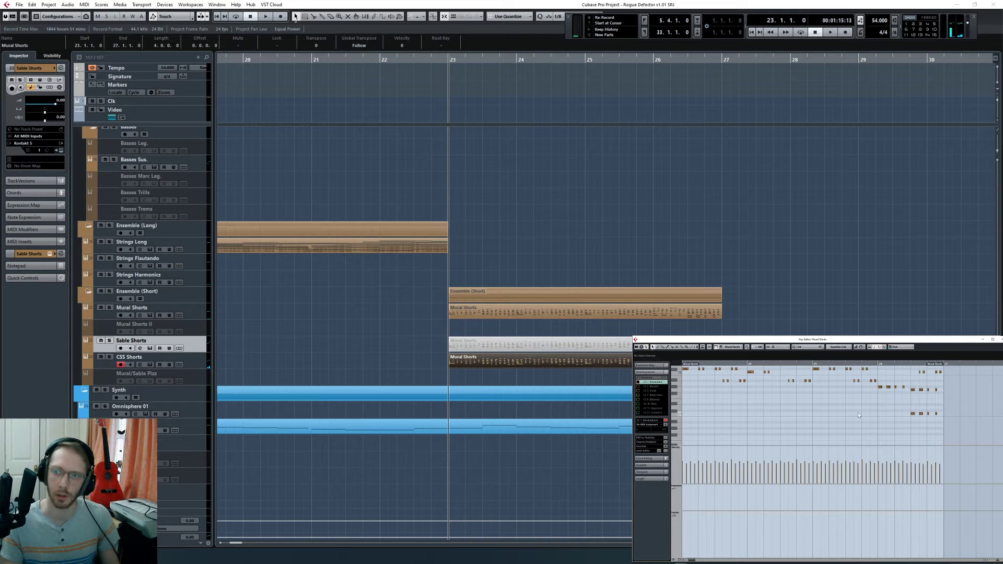
left_click(571, 428, "shift")
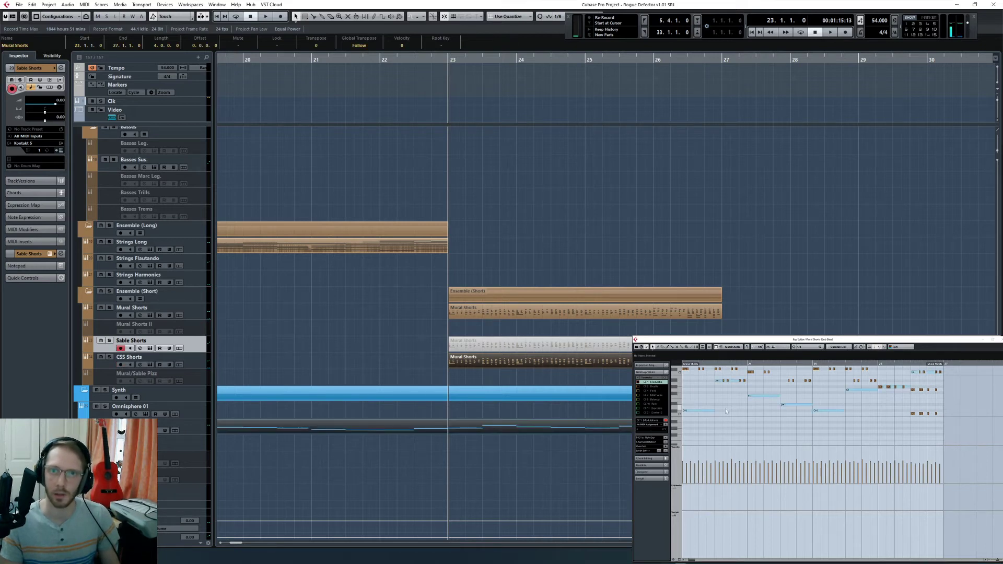
left_click(703, 409)
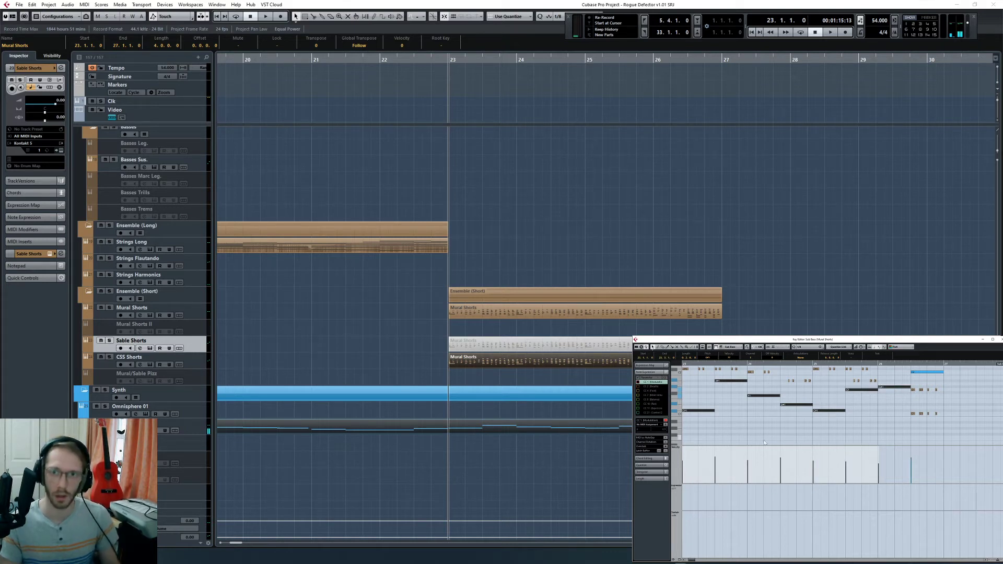
Step: Paste the bass notes into the CSS Shorts part at bar 23 and lower the second and last notes by an octave
left_click(622, 368)
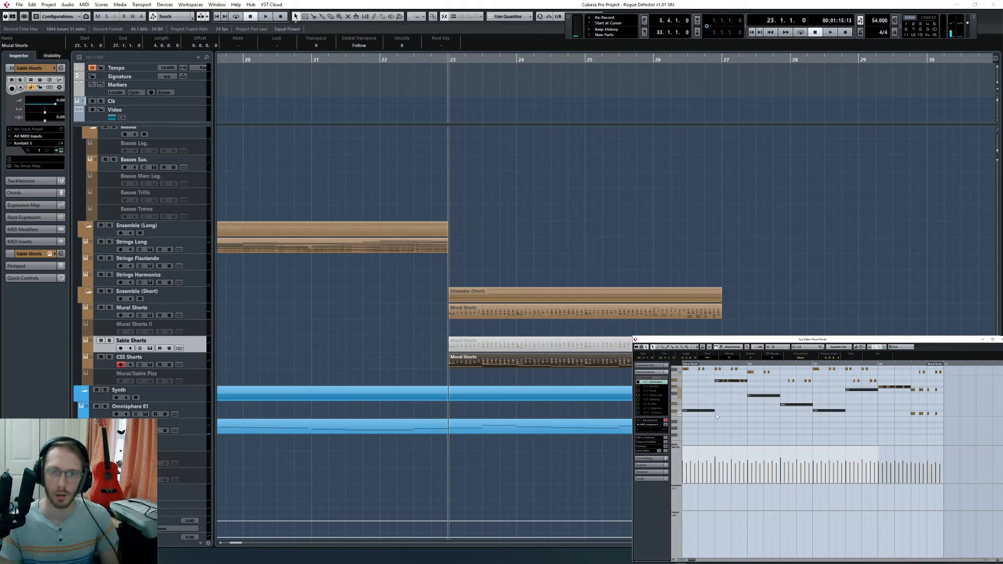
key("shift+Down")
left_click(734, 413)
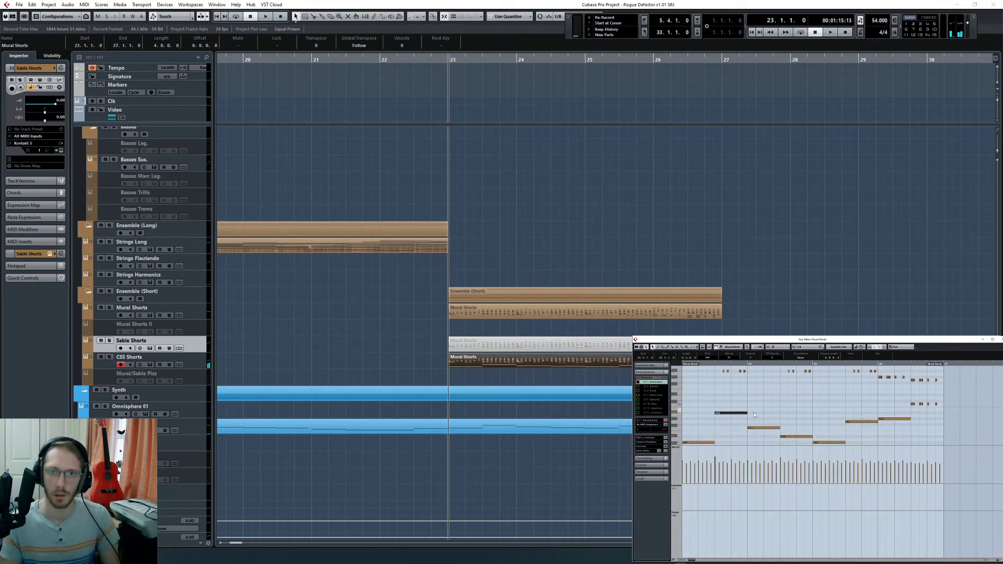
key("shift+Down")
left_click(891, 406)
key("shift+Down")
left_click_drag(684, 401, 916, 444)
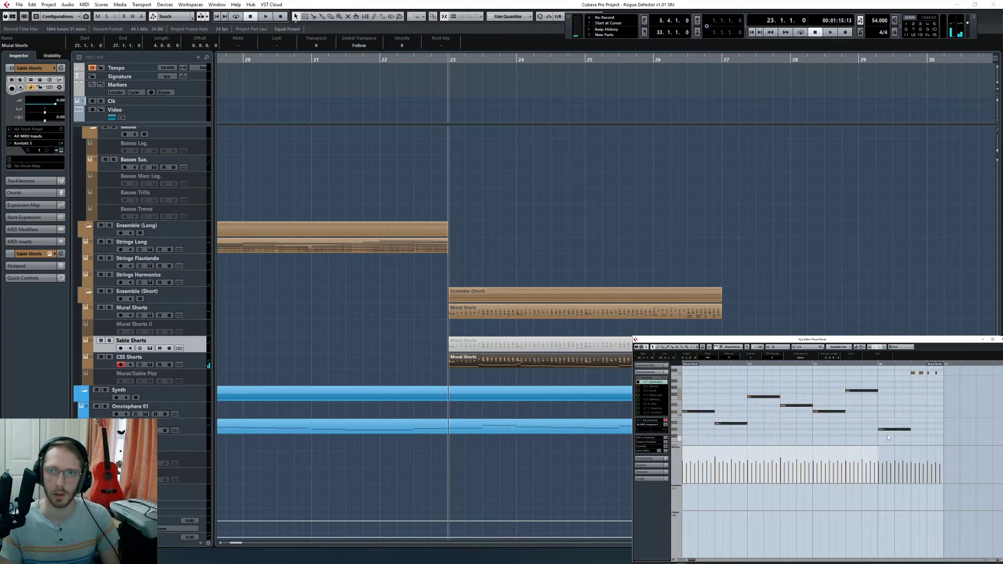
key("shift+Up")
Step: Shorten the pasted low notes to eighths and paste copies on the following three eighths to fill each half bar
scroll(813, 411, "up", 2)
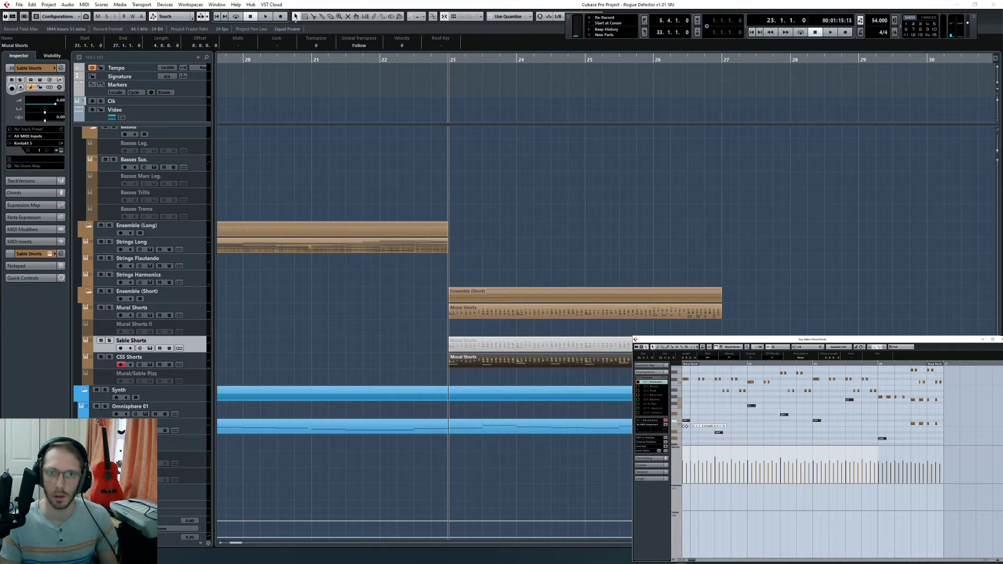
key("alt+d")
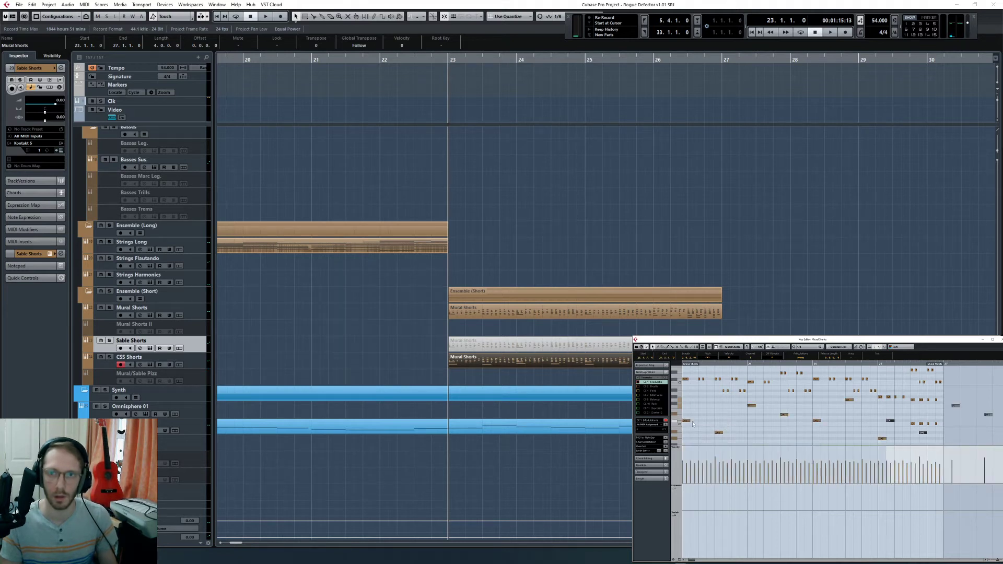
key("ctrl+z")
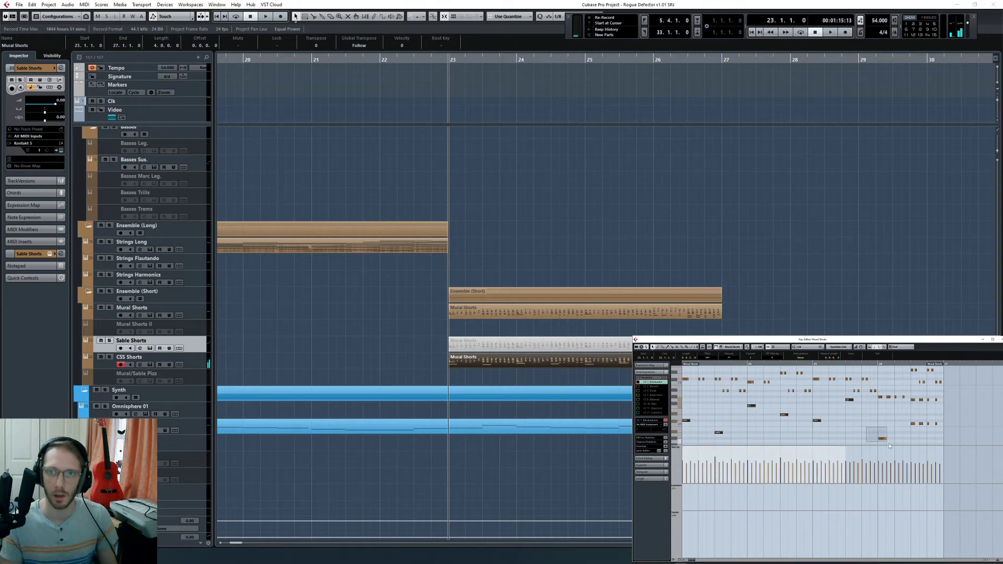
left_click(702, 364)
key("ctrl+v")
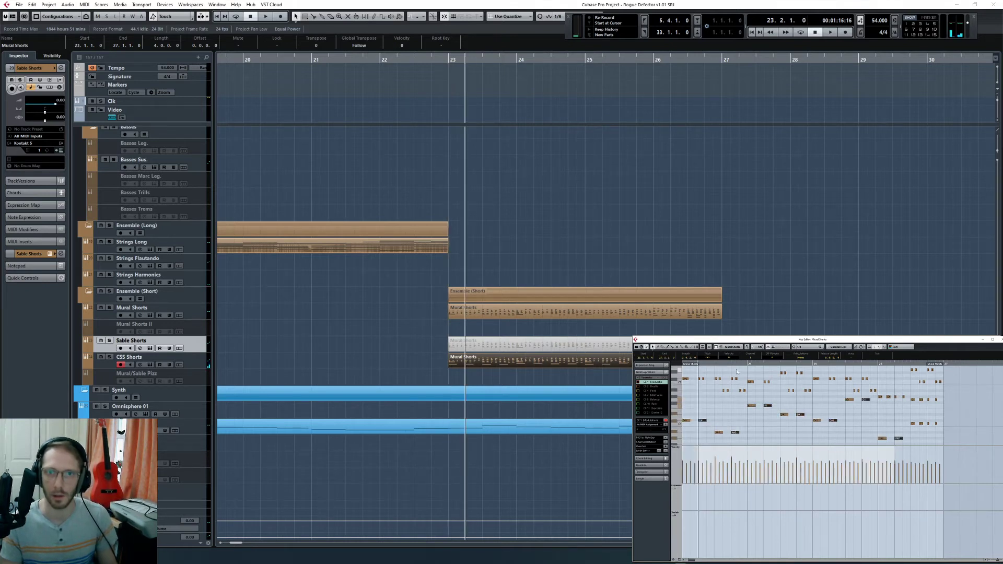
left_click_drag(707, 365, 691, 365)
key("ctrl+v")
left_click(706, 365)
key("ctrl+v")
Step: Select all the repeated low notes in the CSS Shorts part and play the passage with the full arrangement
left_click_drag(714, 408, 678, 431)
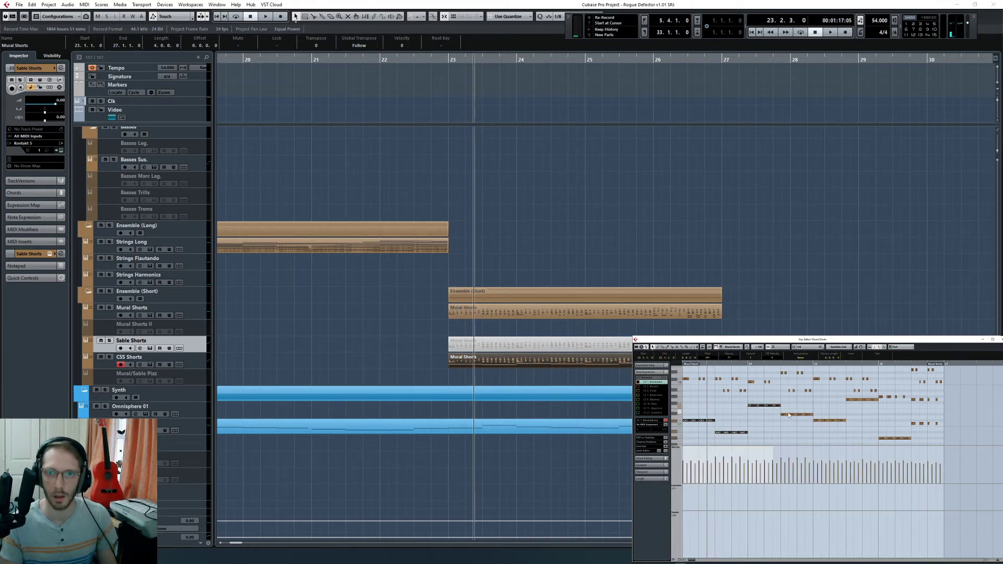
left_click_drag(788, 415, 828, 424)
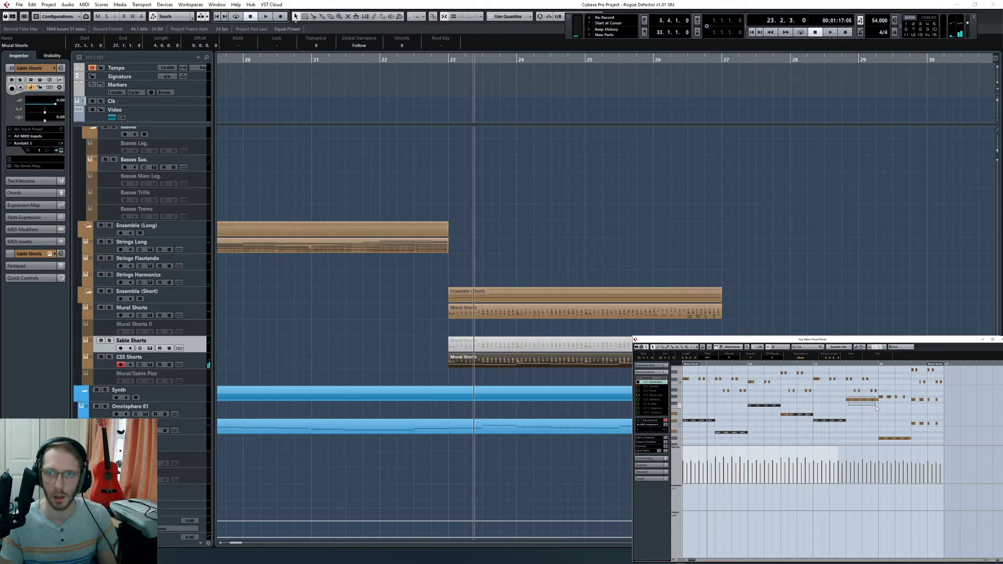
left_click_drag(883, 433, 908, 443)
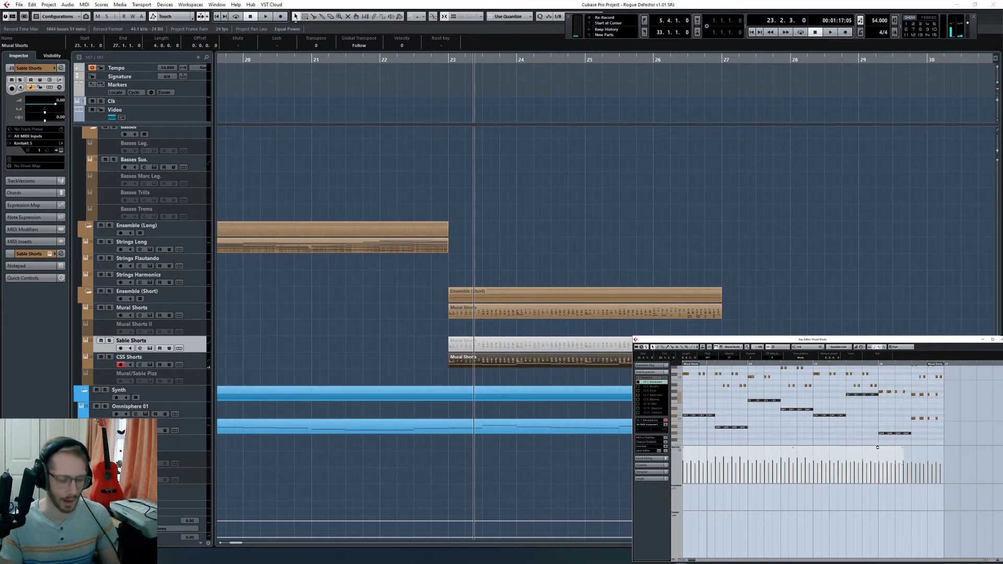
key("space")
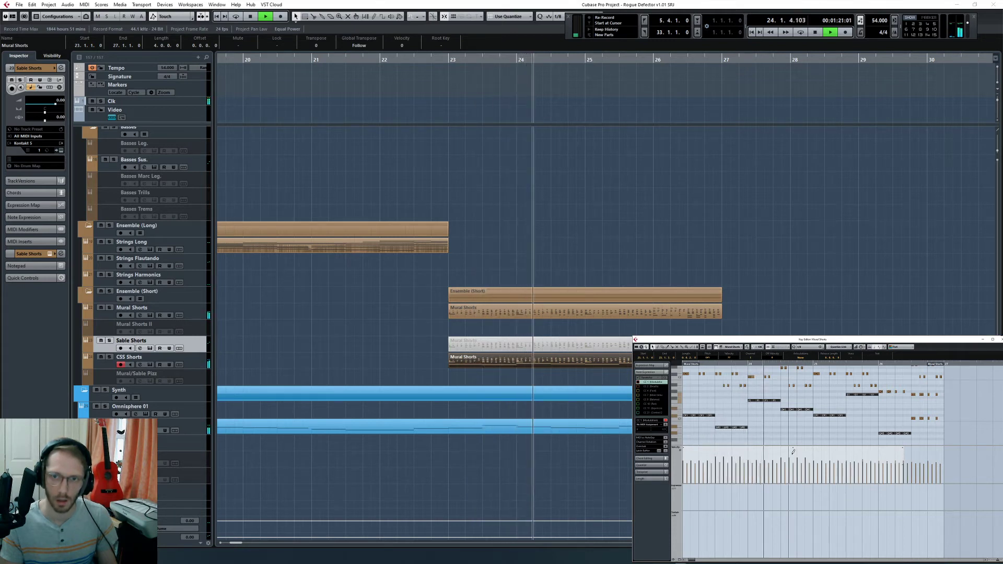
key("space")
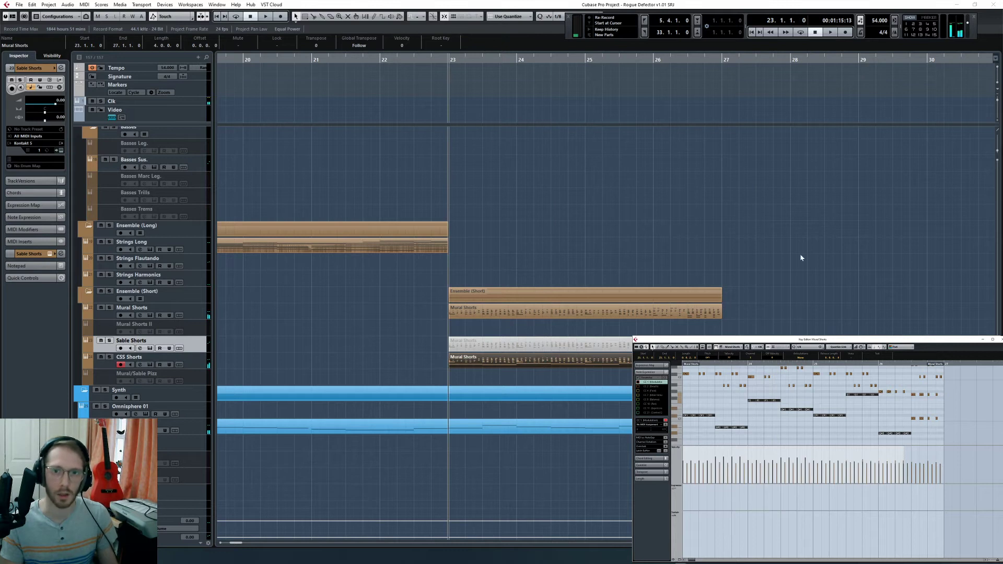
Step: Paste the repeated low notes into the Mural Shorts part at bar 23
left_click(632, 313)
left_click(737, 431)
scroll(738, 430, "down", 2)
key("ctrl+v")
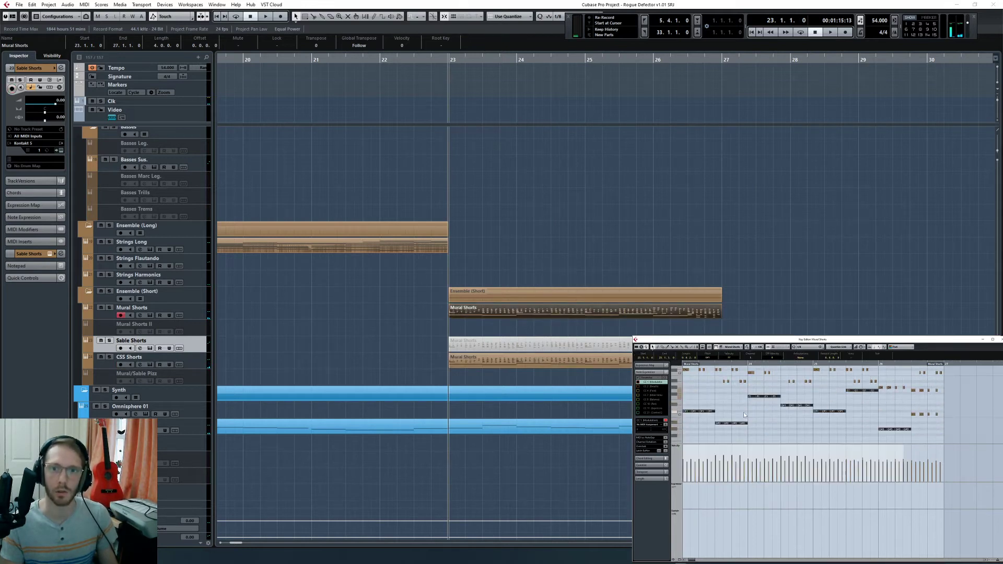
left_click(756, 420)
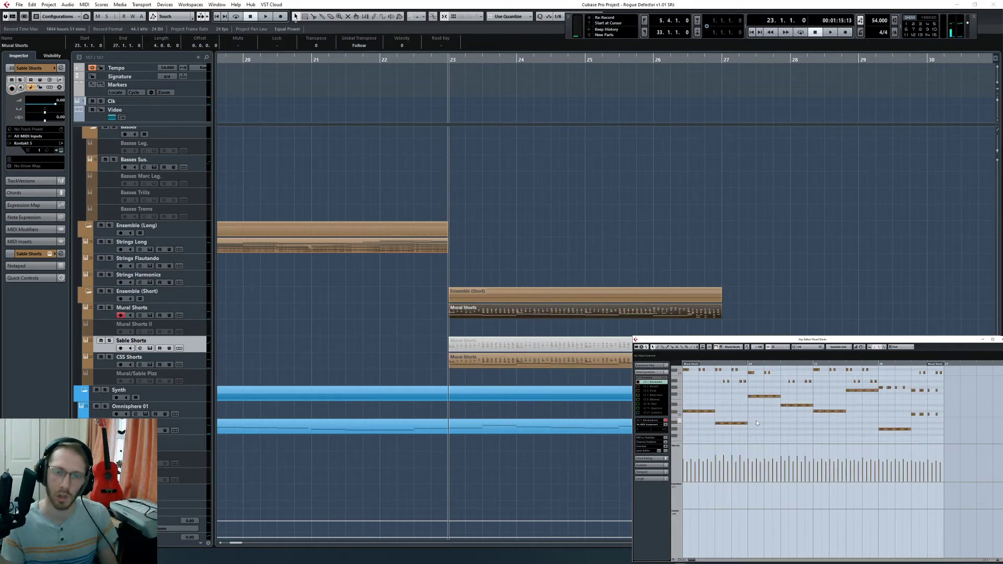
Step: Solo Mural Shorts and CSS Shorts, open the CSS Shorts part and play from bar 23
left_click(109, 308)
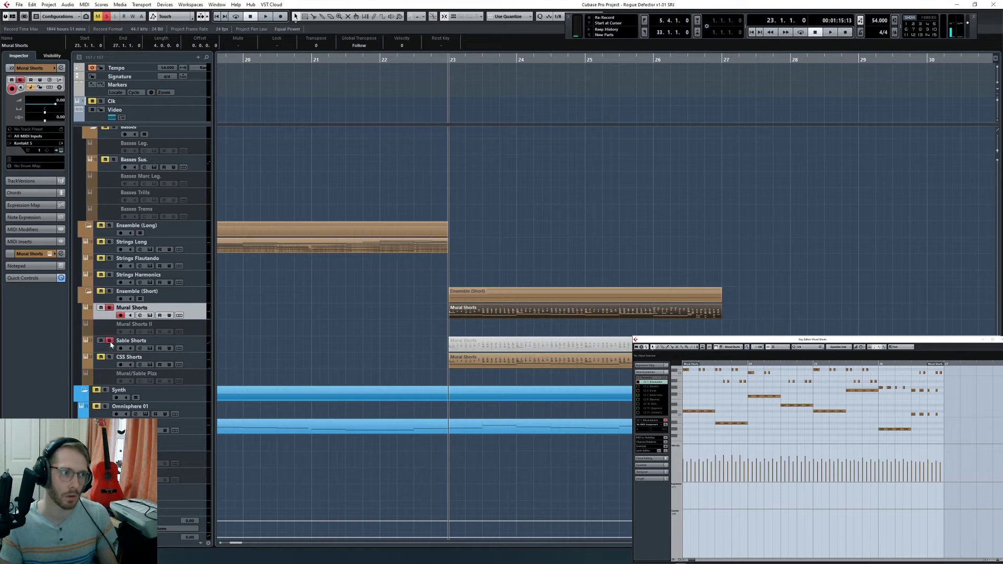
left_click(558, 359)
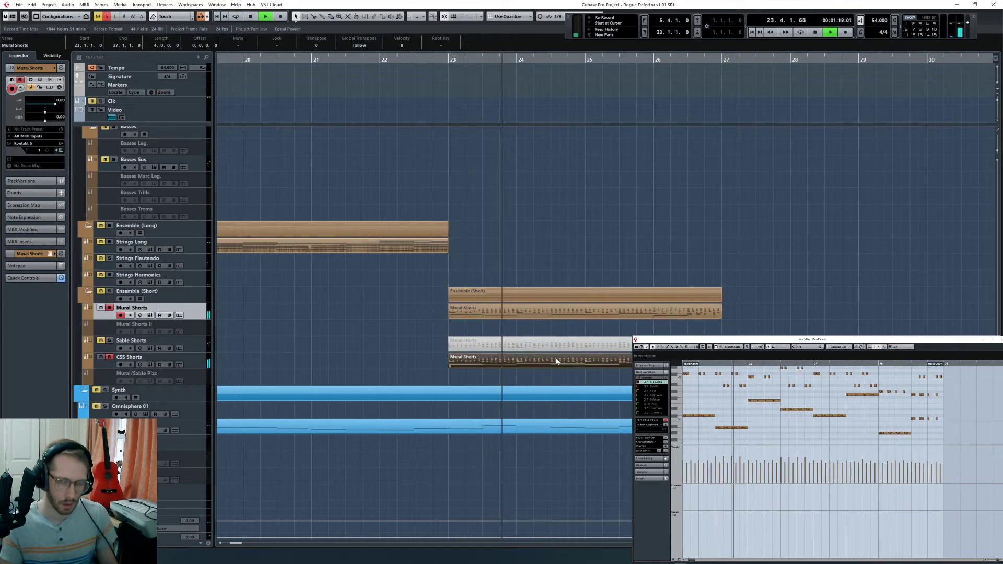
key("space")
Step: Lower the velocities of the repeated low notes in the CSS Shorts part and replay from bar 23
left_click(751, 401)
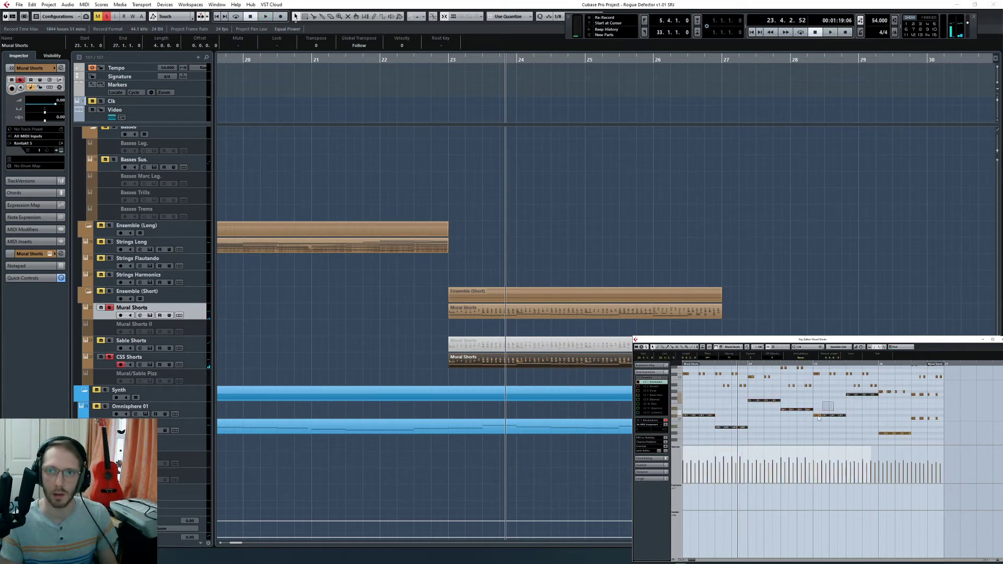
left_click(881, 433, "shift")
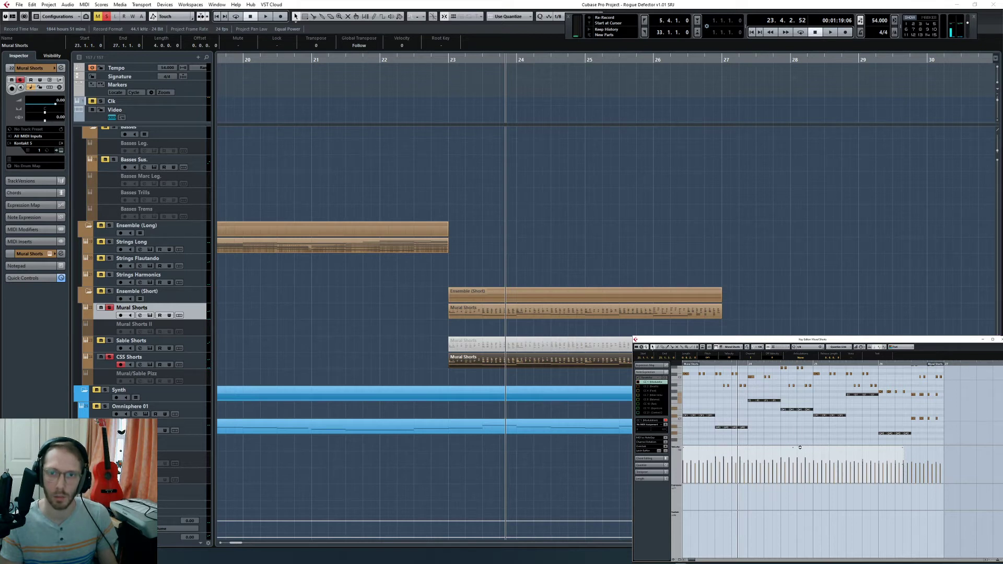
key("KP_0")
key("space")
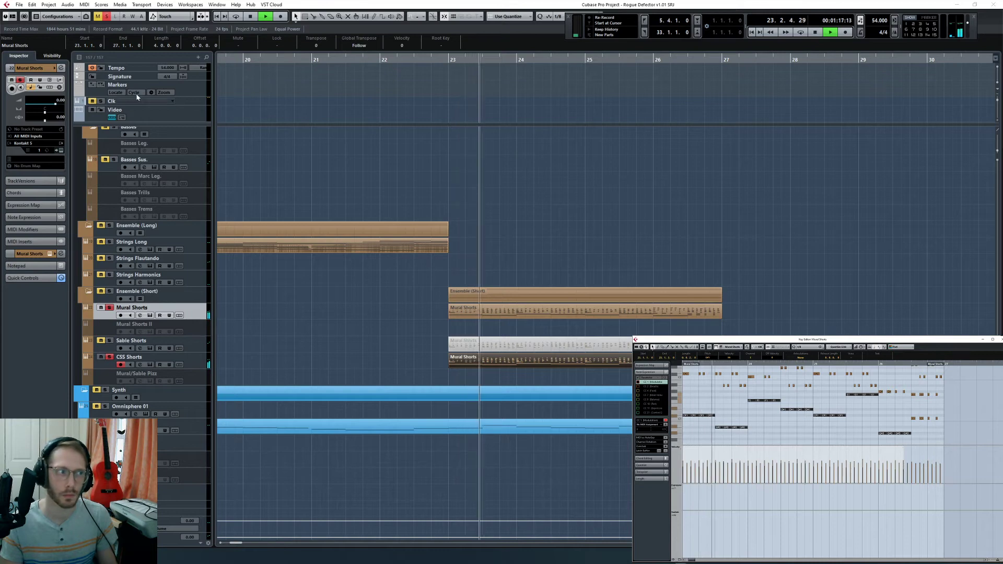
Step: Clear the solos and listen to the full arrangement through bar 26 while checking the string parts
left_click(108, 17)
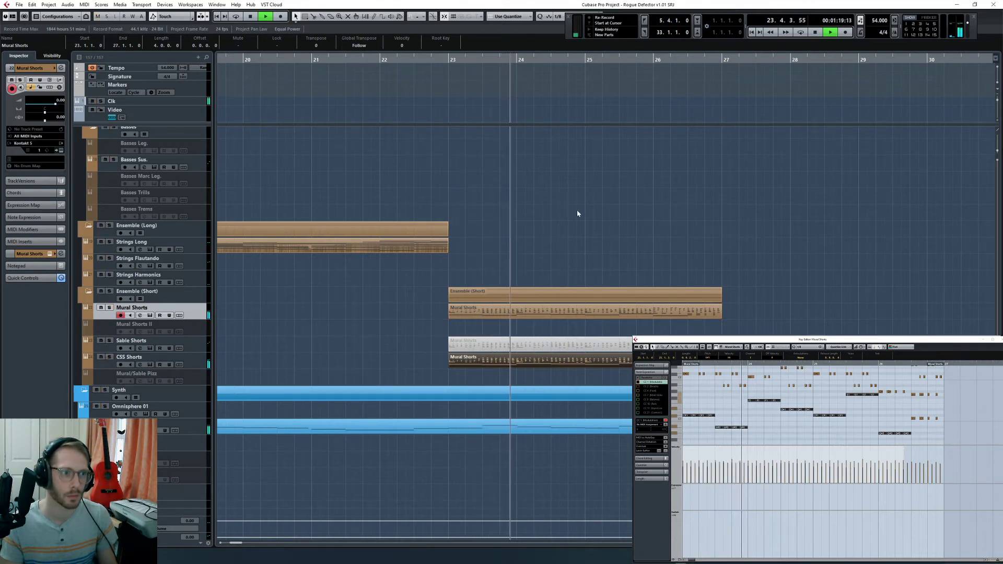
scroll(587, 253, "up", 10)
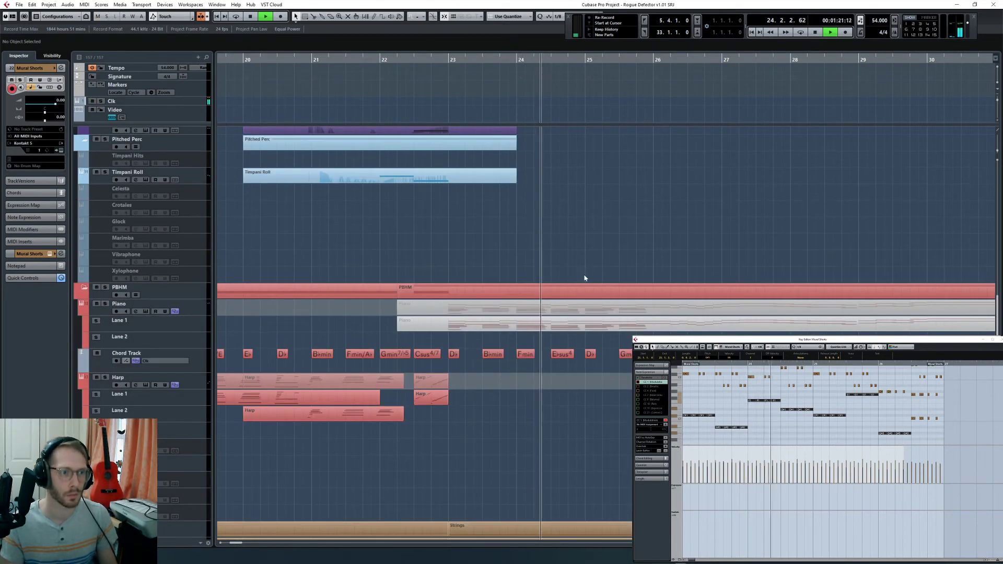
key("g")
key("g")
scroll(584, 278, "down", 3)
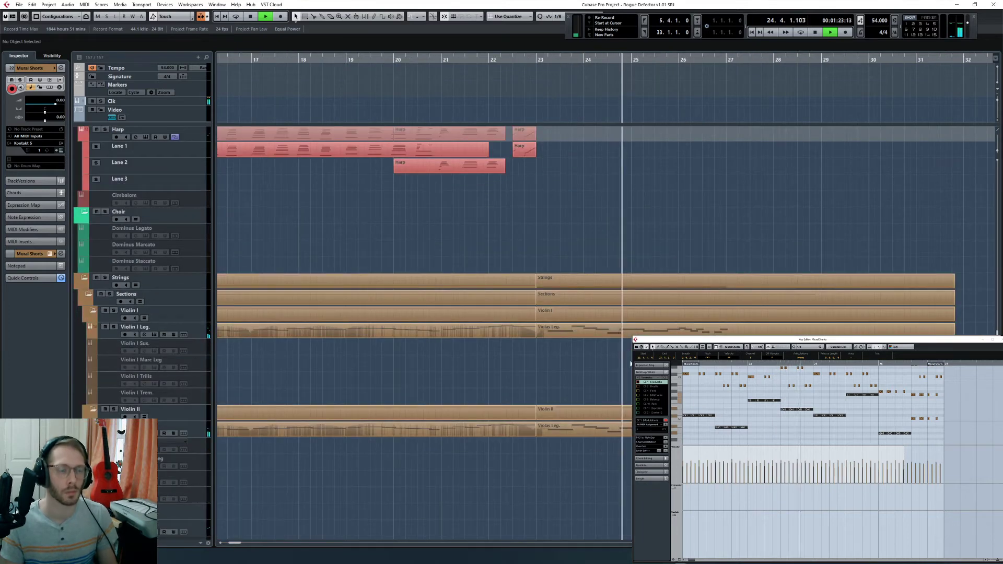
scroll(622, 366, "right", 3)
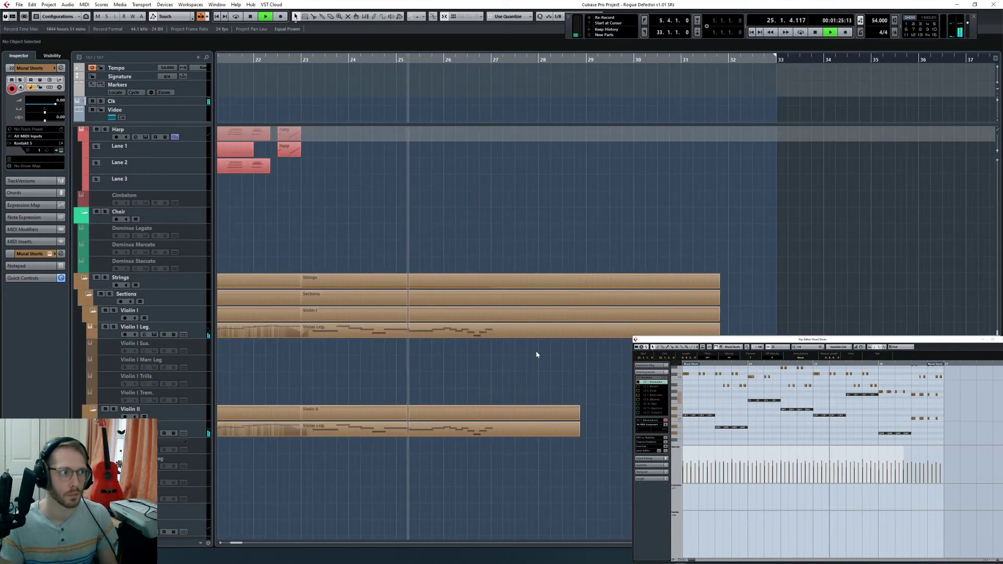
scroll(511, 338, "down", 10)
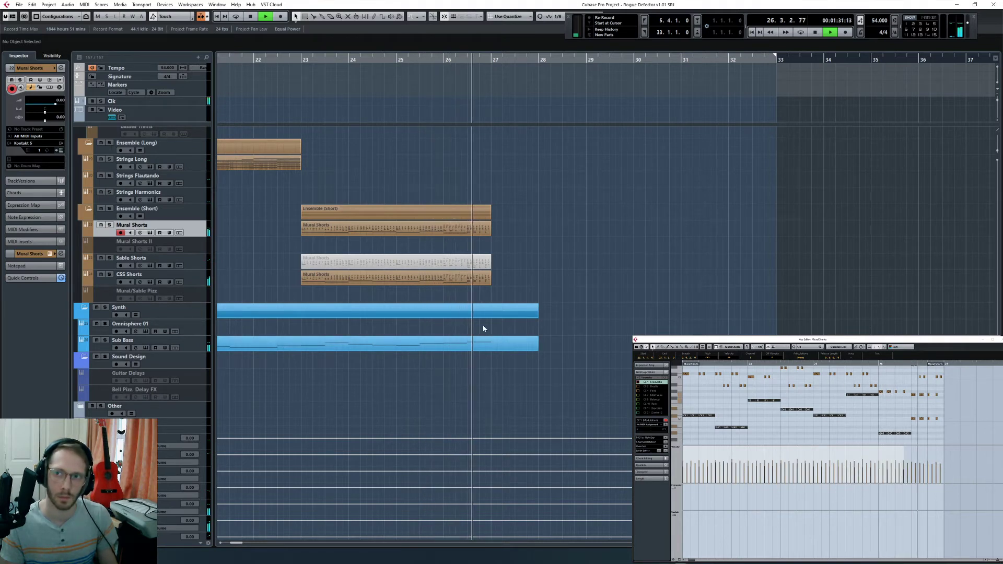
scroll(482, 325, "up", 10)
key("space")
Step: Open the Violin I Leg. and Violin II Leg. parts from bar 23 together and check the notes in bar 26
left_click_drag(529, 306, 494, 250)
left_click(518, 347, "shift")
scroll(814, 452, "right", 2)
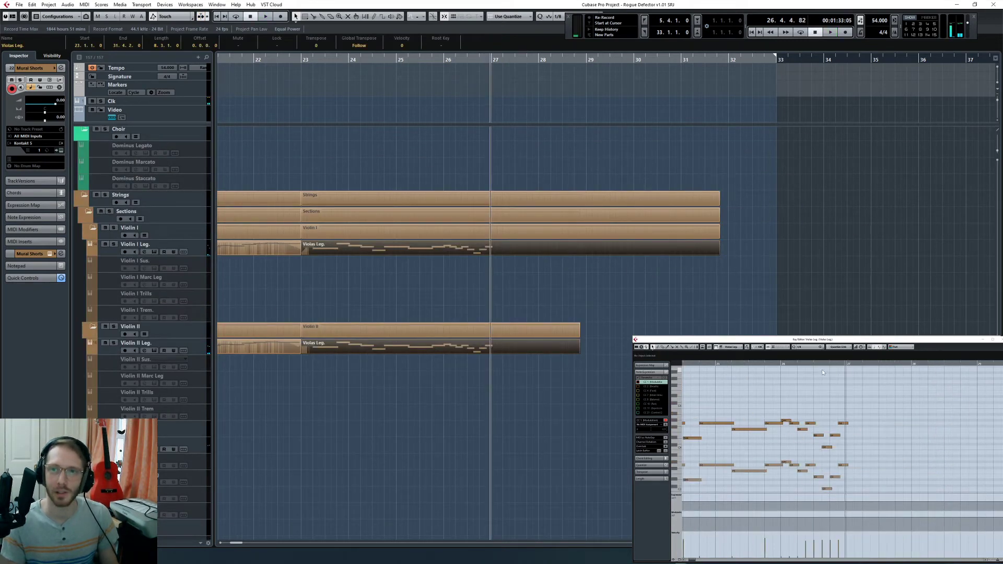
key("space")
scroll(842, 472, "down", 2)
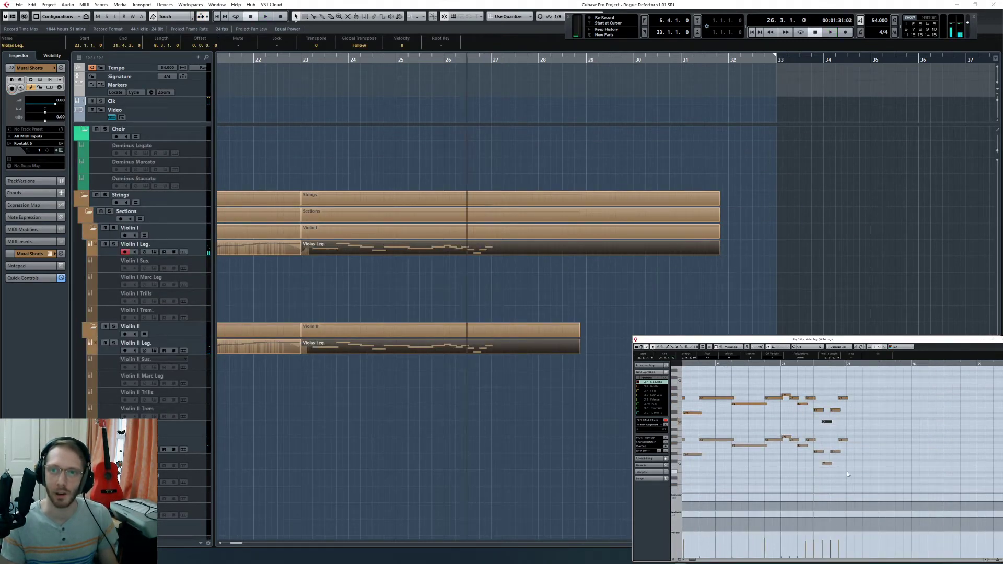
Step: Select the lowest note of the bar 26 run in both violin lines and set the quantize to 1/16 Triplet
key("h")
key("h")
key("h")
left_click(806, 347)
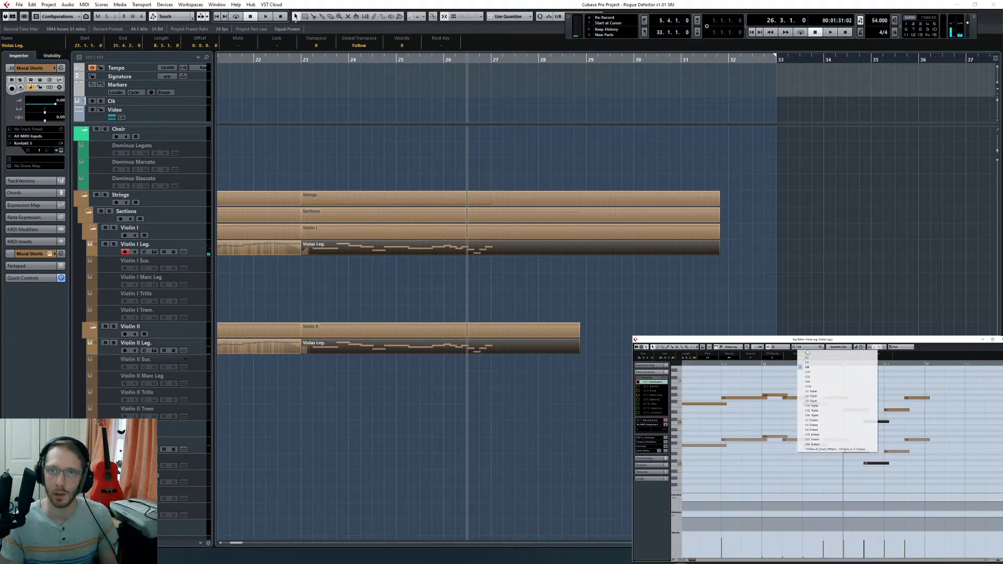
left_click(823, 405)
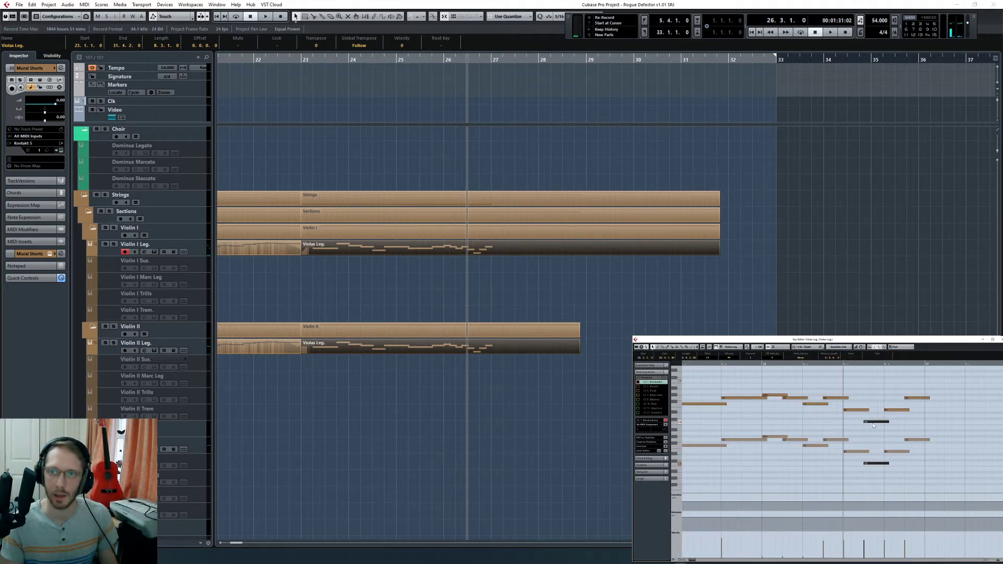
Step: Move the lowest note of the bar 26 run slightly earlier in both violin lines and replay the bar
left_click(802, 363)
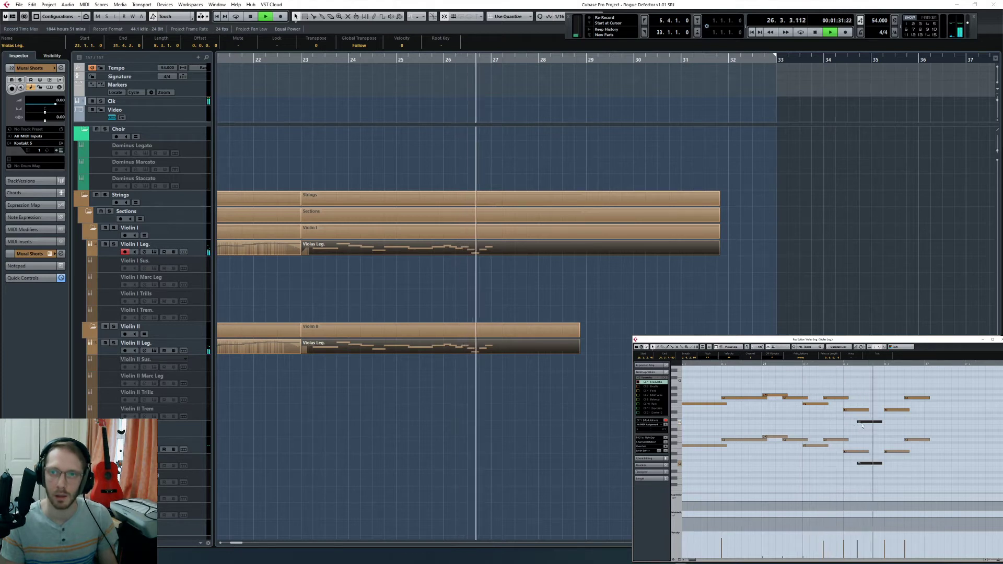
key("space")
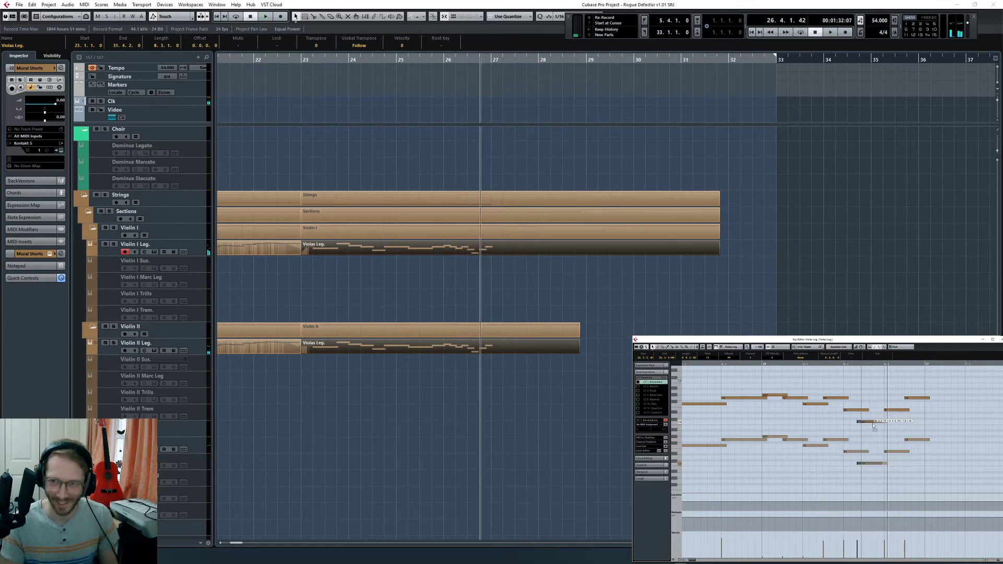
left_click(804, 364)
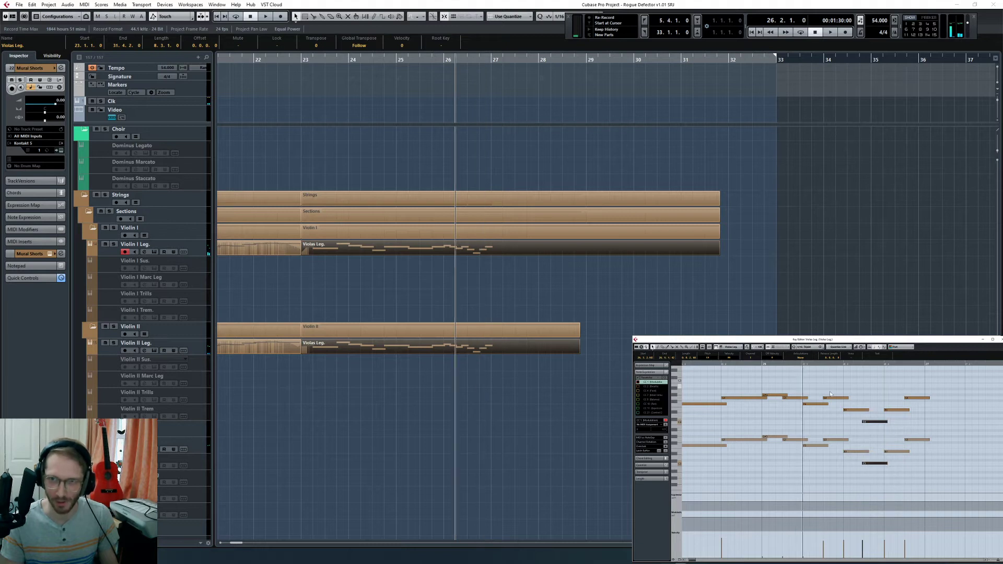
key("space")
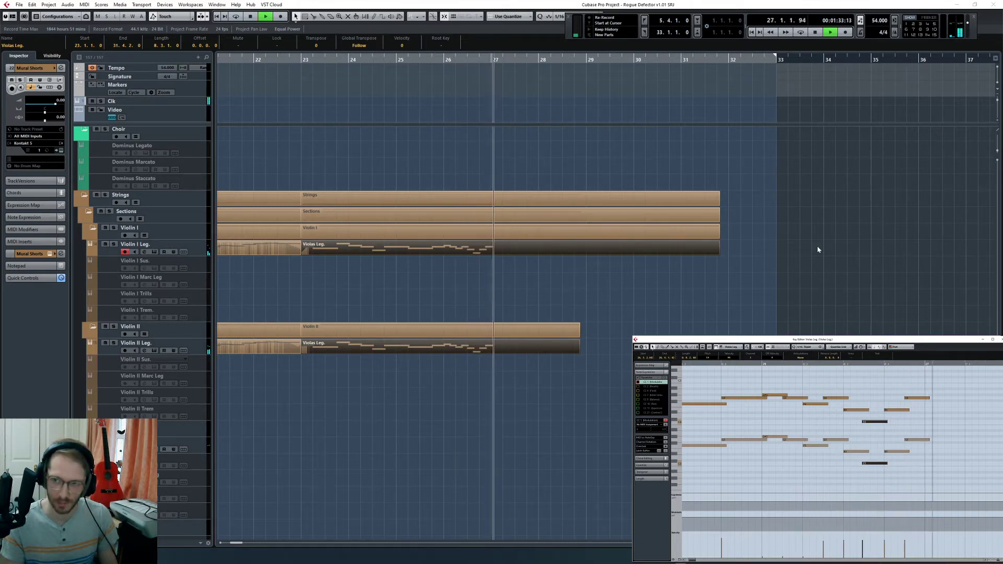
key("space")
Step: Reopen the Violin I Leg. and Violin II Leg. parts together and listen from bar 23 through the bar 26 run
left_click(763, 298)
scroll(560, 309, "up", 3)
scroll(564, 313, "down", 5)
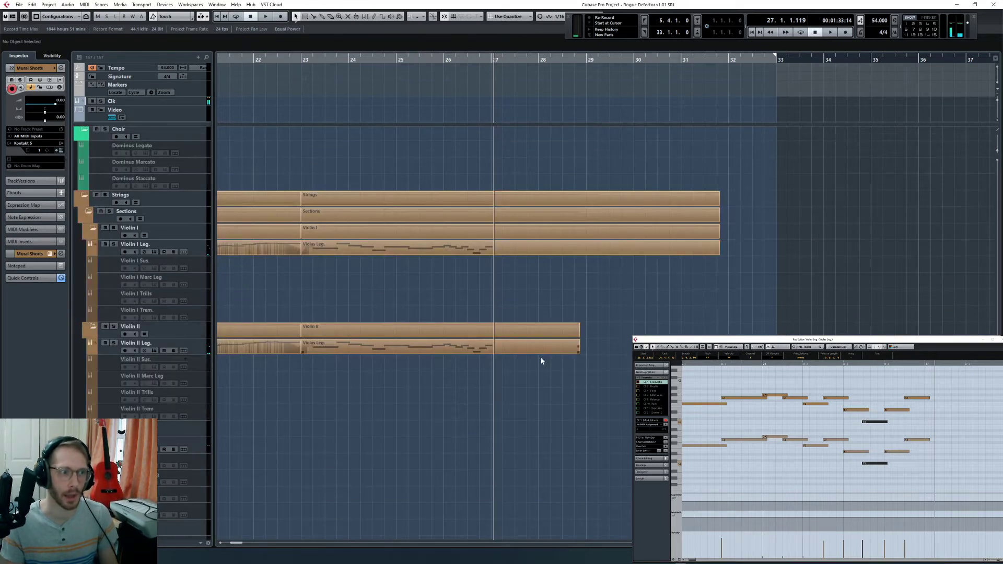
left_click_drag(487, 352, 487, 350)
left_click(473, 253, "shift")
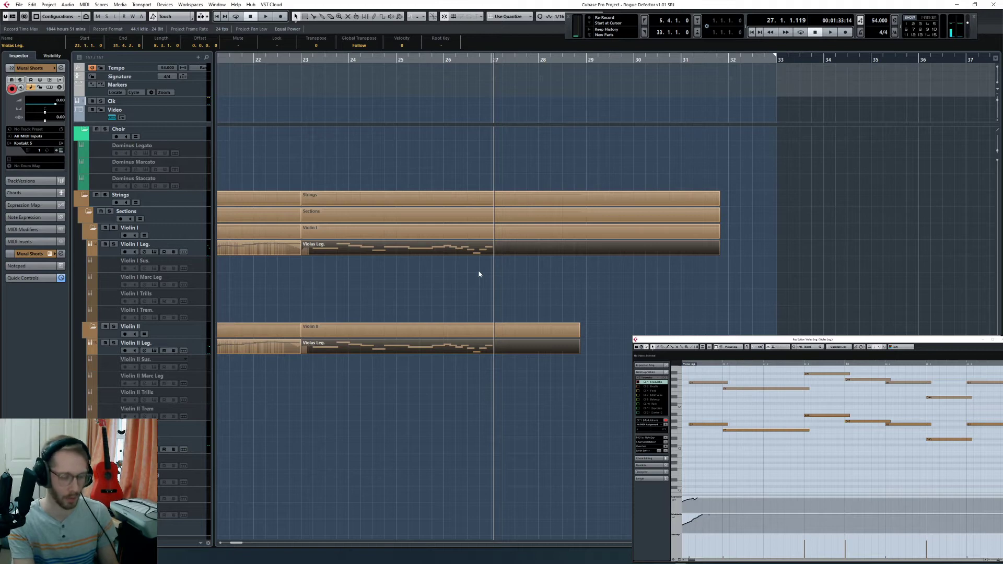
key("alt+space")
left_click(371, 279)
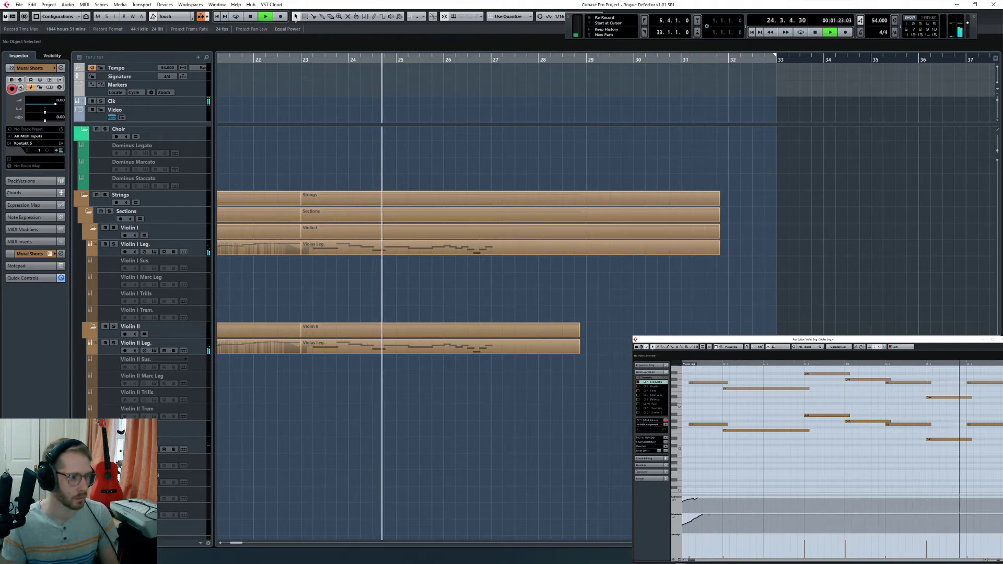
key("F2")
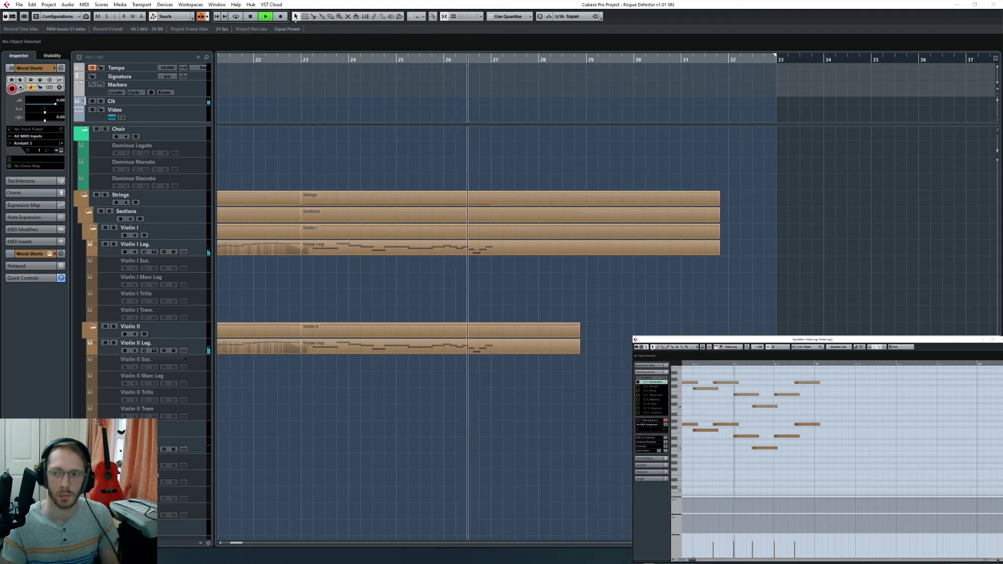
key("F2")
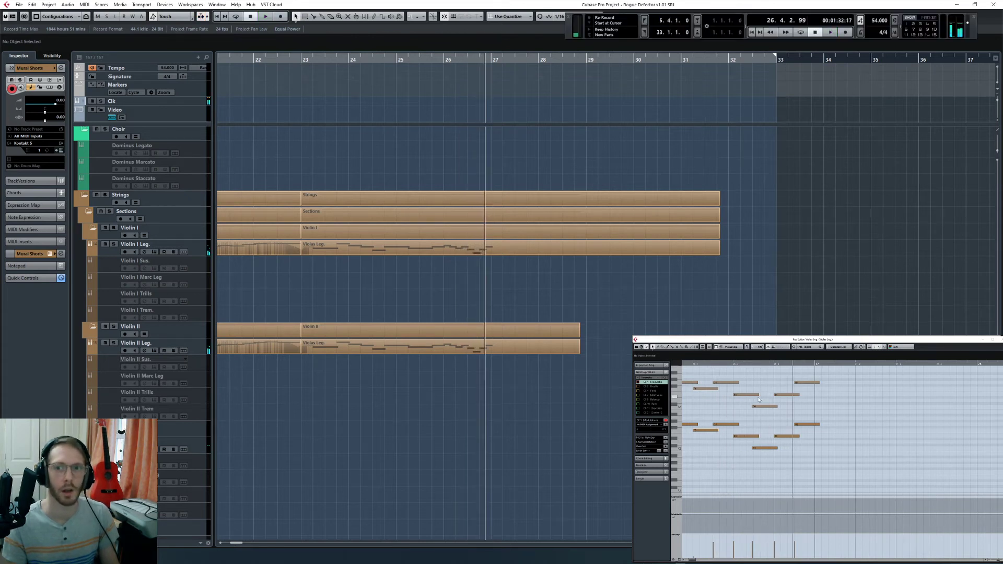
Step: Replay bar 26 and nudge the start of the run's lowest note slightly later in both violin lines
left_click_drag(731, 365, 699, 365)
key("space")
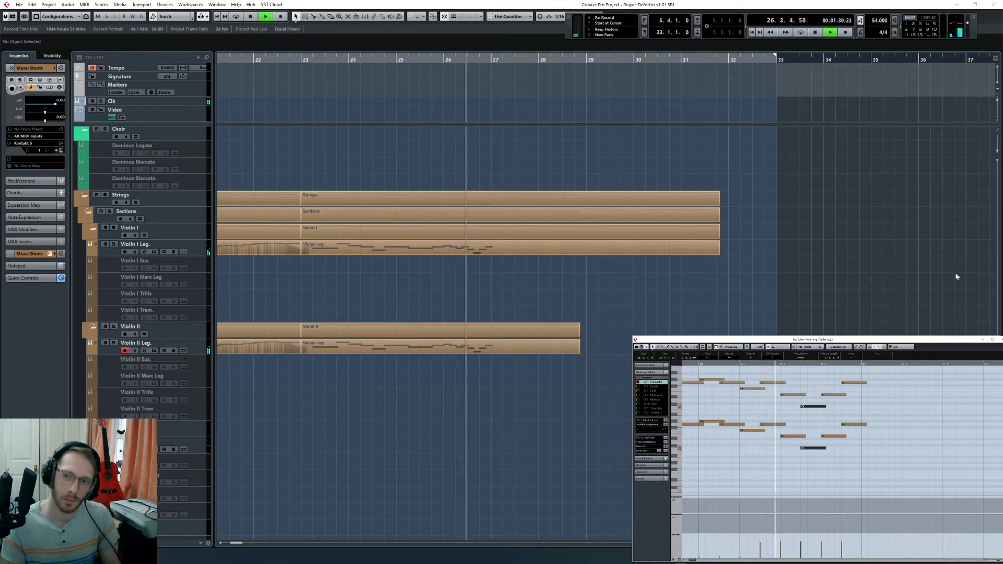
key("space")
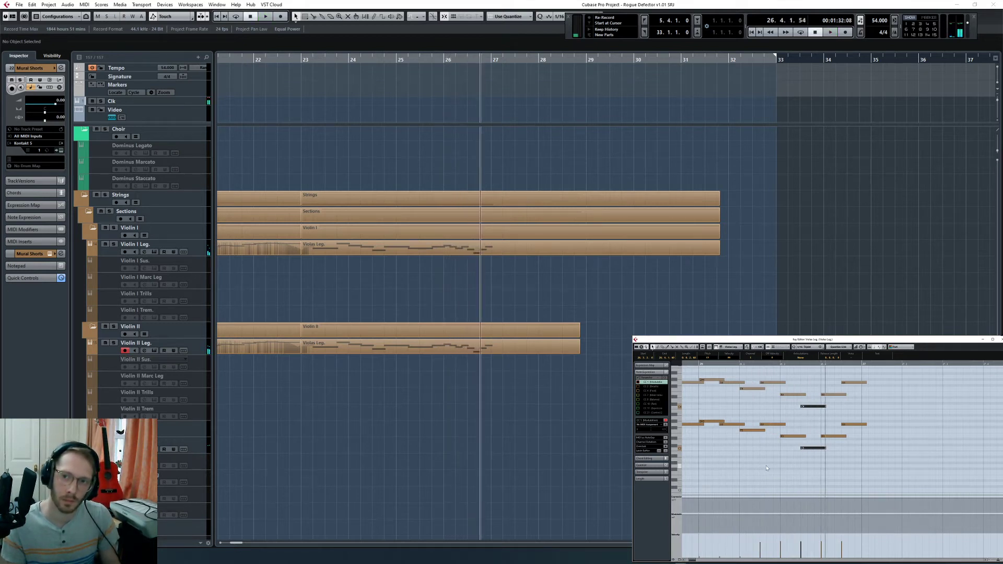
left_click(699, 364)
key("space")
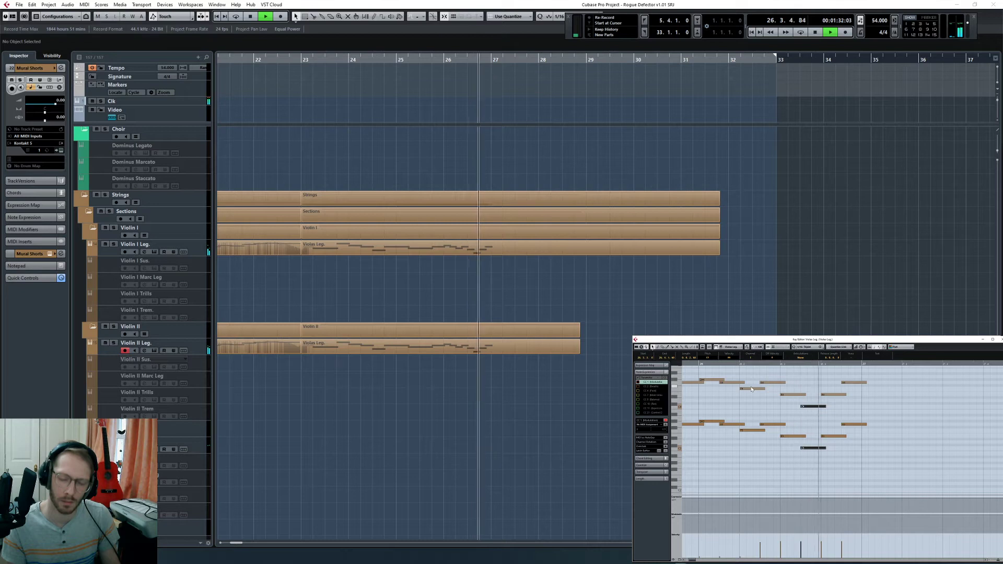
key("space")
left_click_drag(800, 406, 801, 406)
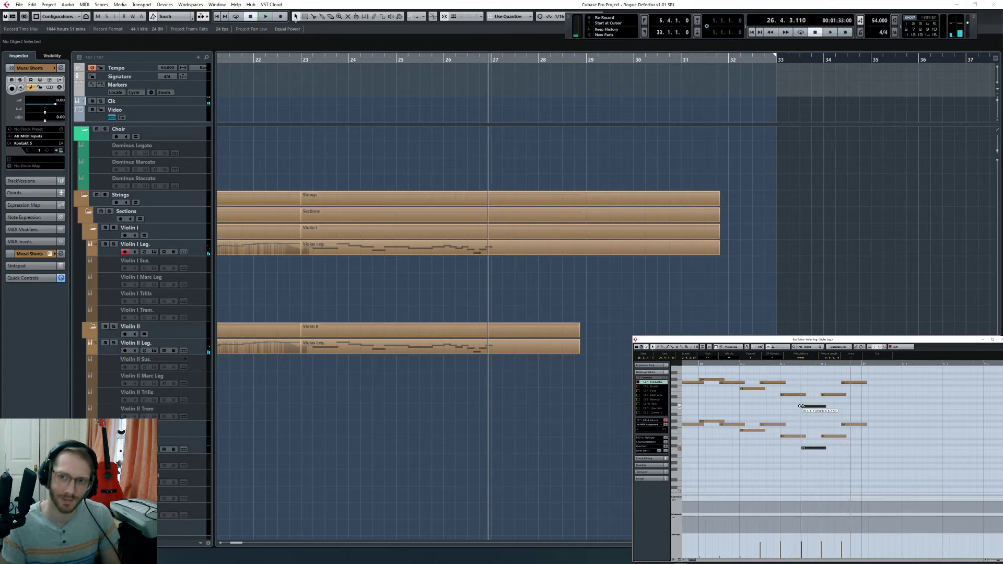
left_click(700, 364)
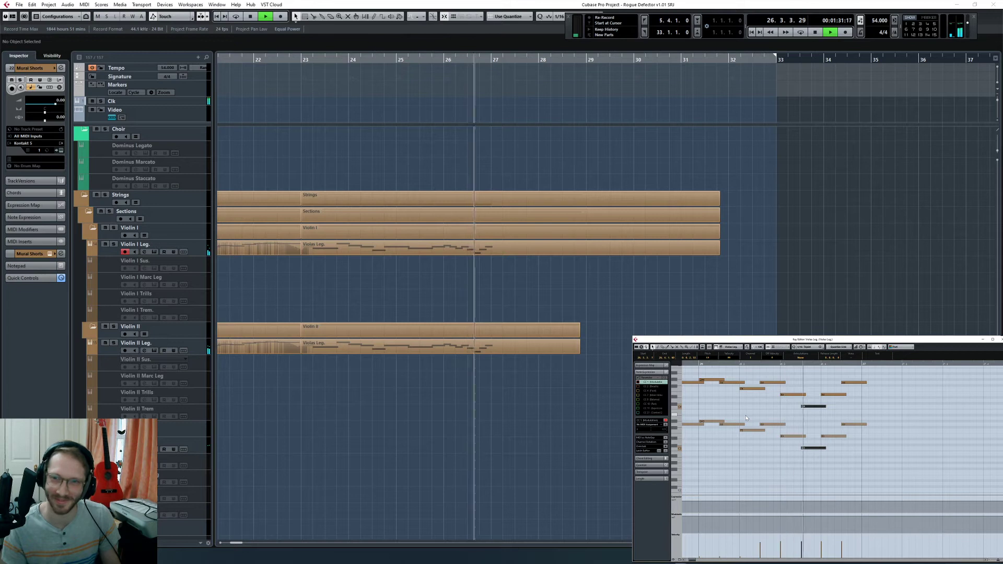
key("space")
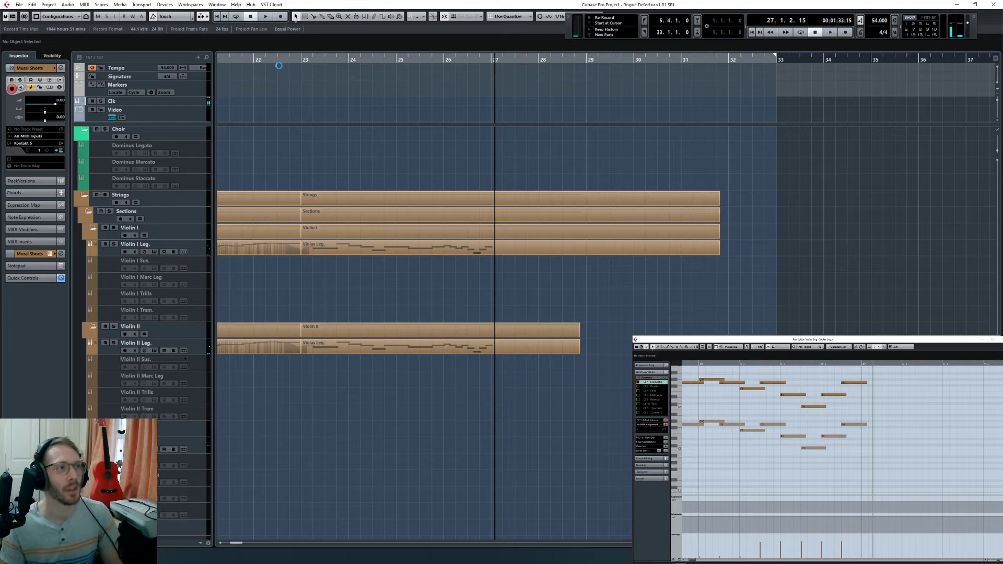
Step: Return to the start of the cue and play the full arrangement from there with the short strings and synth parts in view
scroll(668, 280, "up", 1)
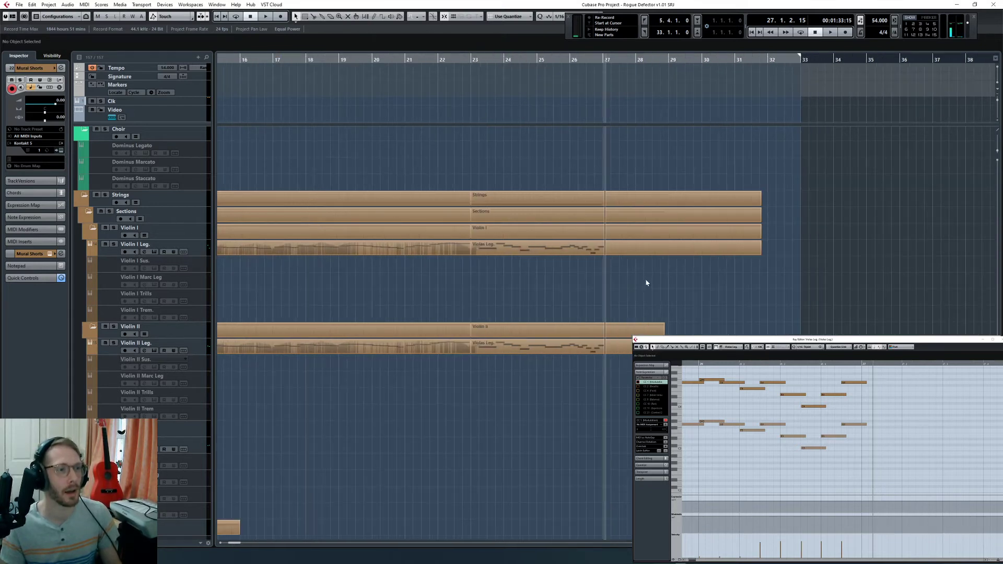
scroll(646, 281, "down", 5)
key("KP_1")
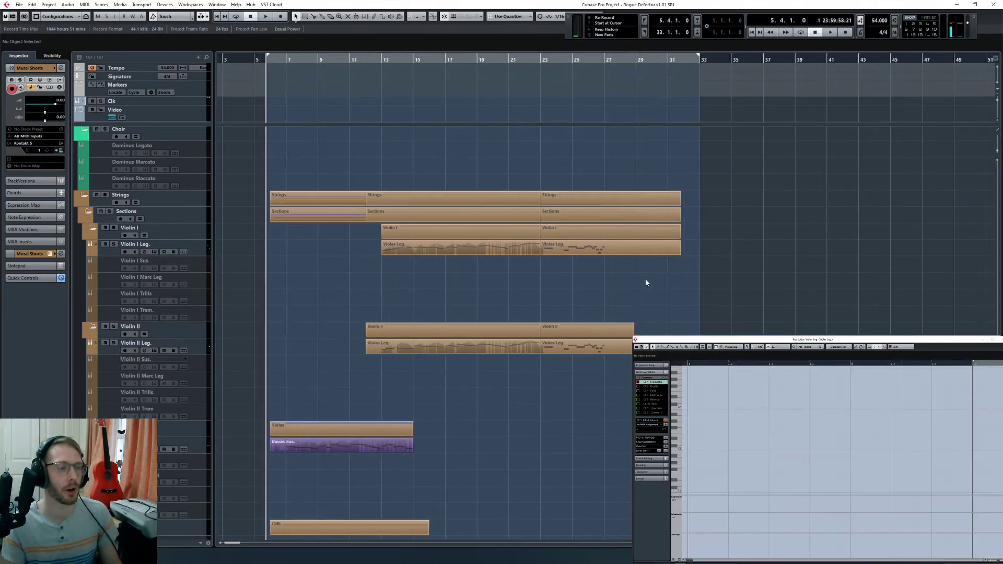
scroll(550, 314, "down", 10)
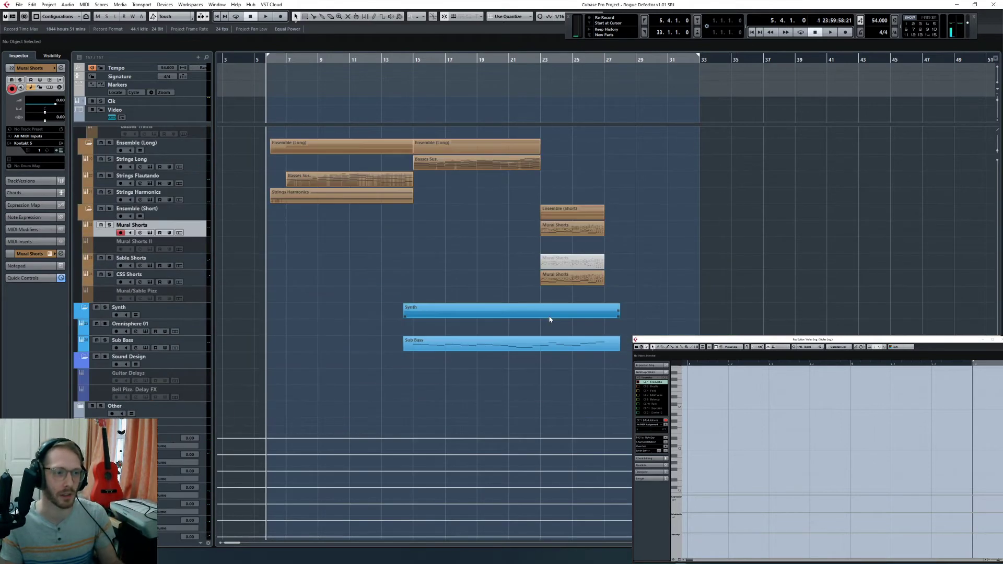
scroll(550, 303, "up", 3)
scroll(574, 290, "down", 3)
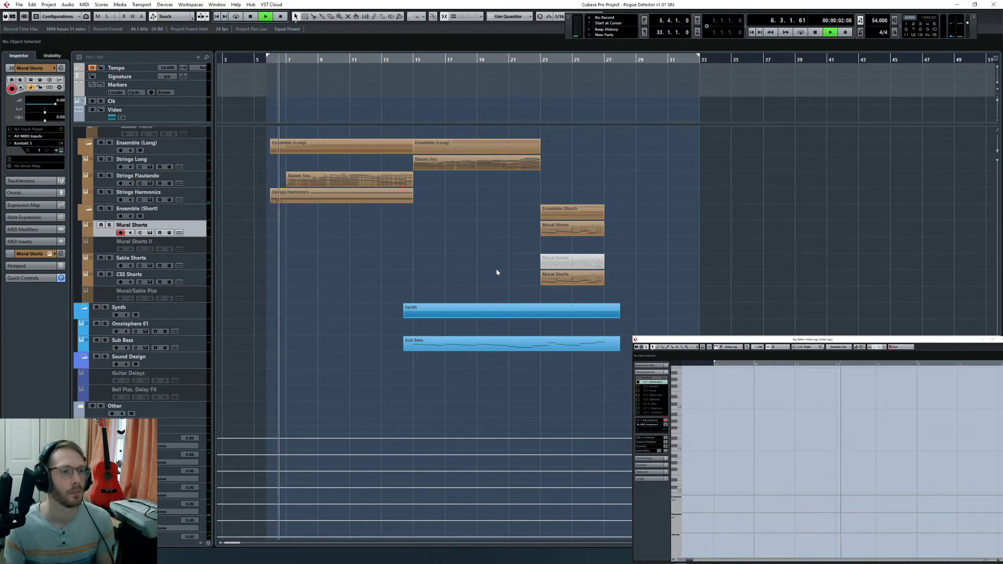
Step: Select all parts of the arrangement to examine their notes together in the Key Editor
key("ctrl+a")
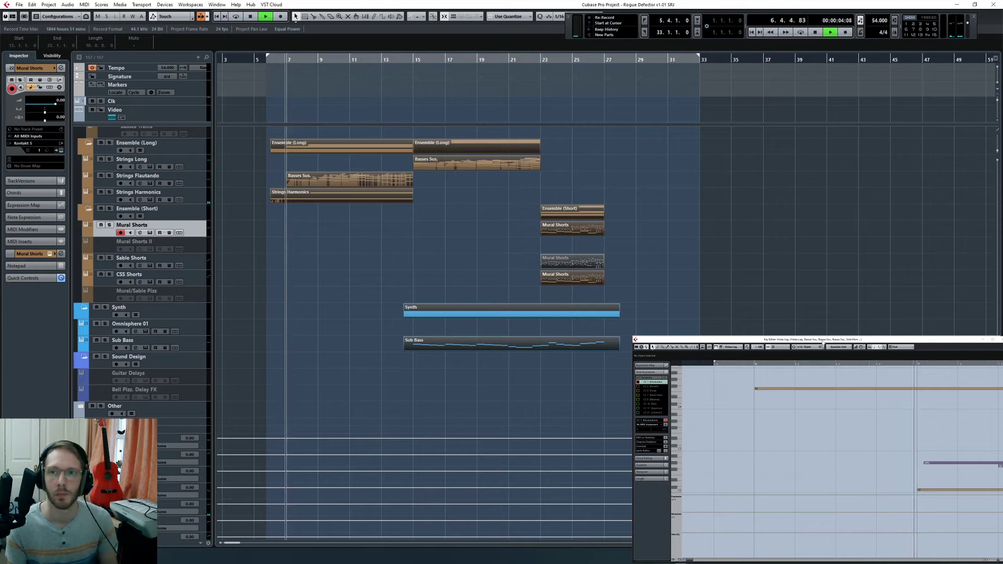
left_click(829, 395)
key("g")
key("g")
key("g")
key("g")
key("g")
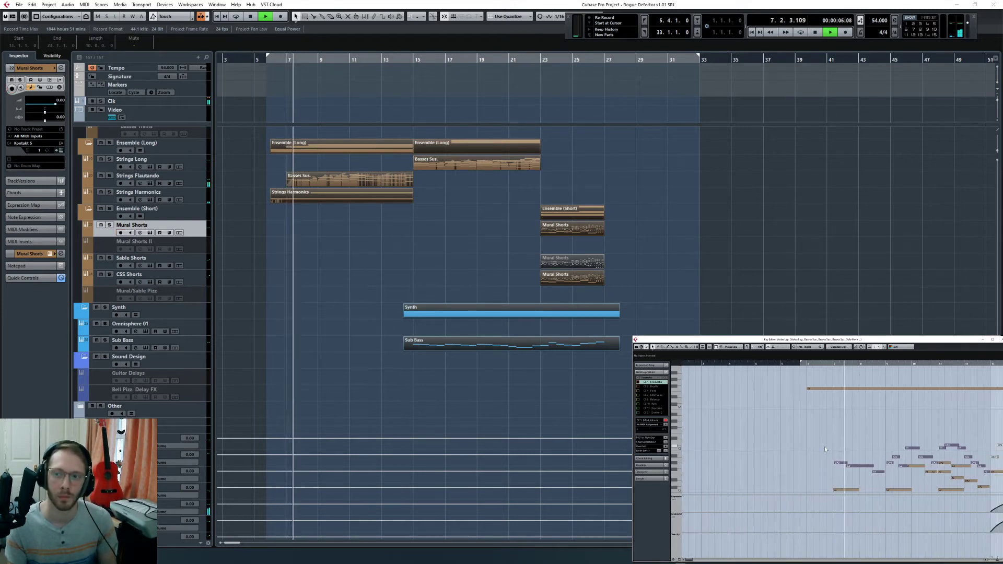
Step: Listen to the whole cue through bar 27 while following the combined notes, and stop playback there
scroll(823, 450, "right", 6)
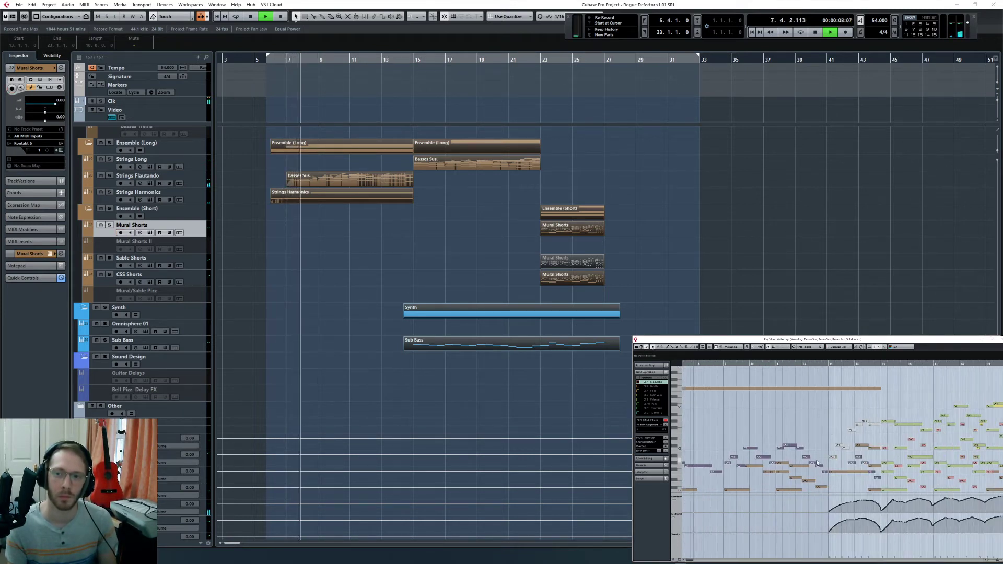
scroll(816, 460, "left", 1)
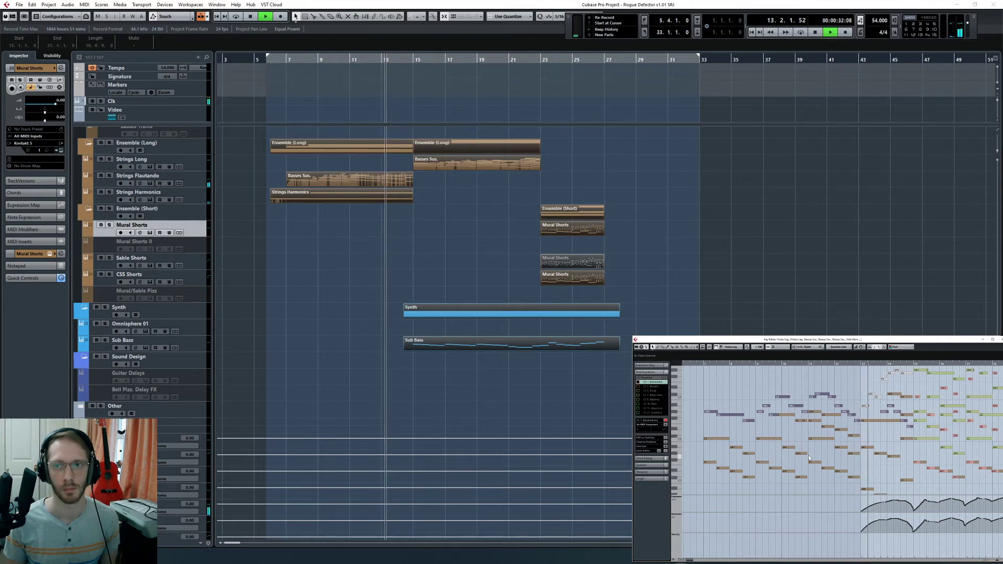
left_click(884, 415)
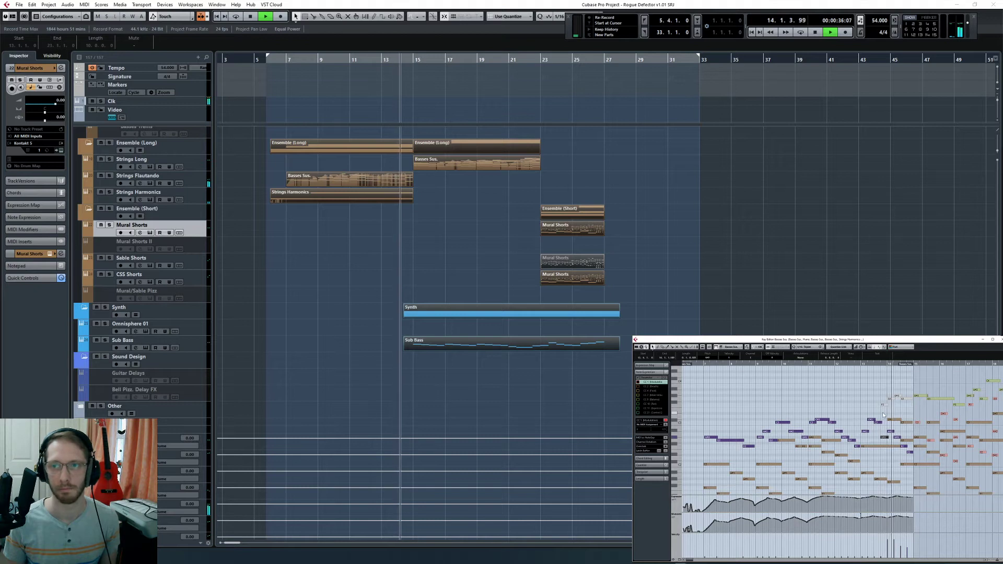
left_click(882, 414)
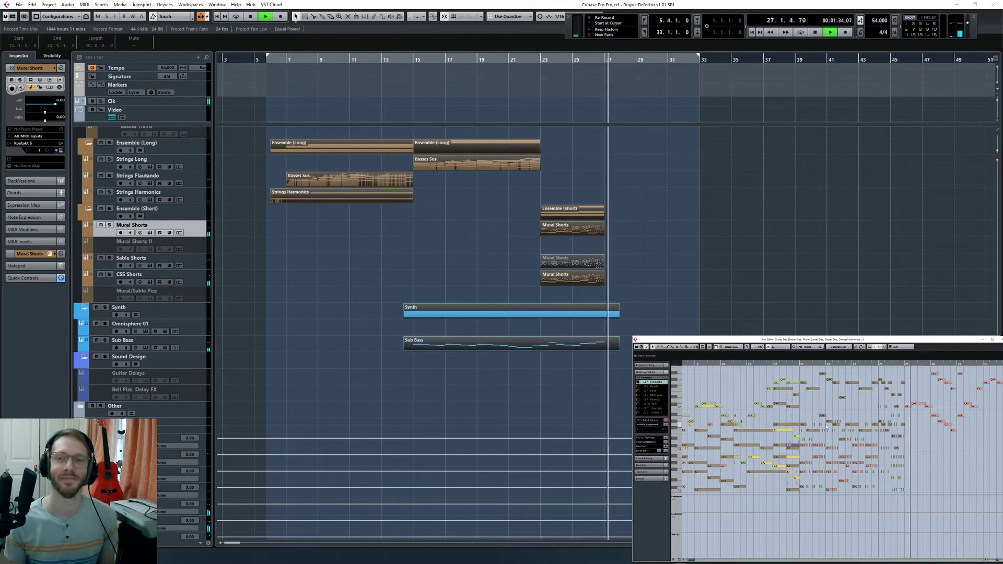
key("space")
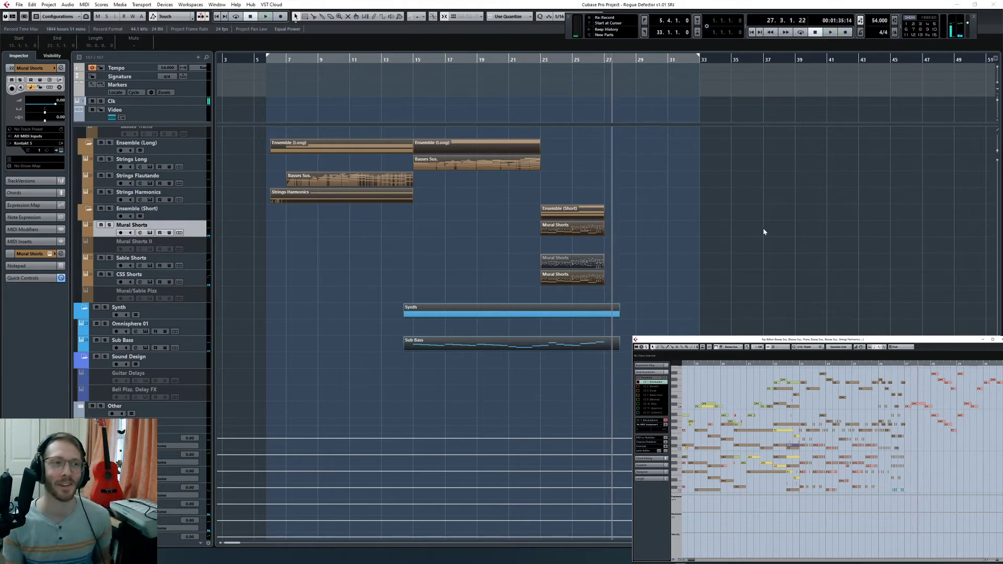
scroll(536, 423, "up", 5)
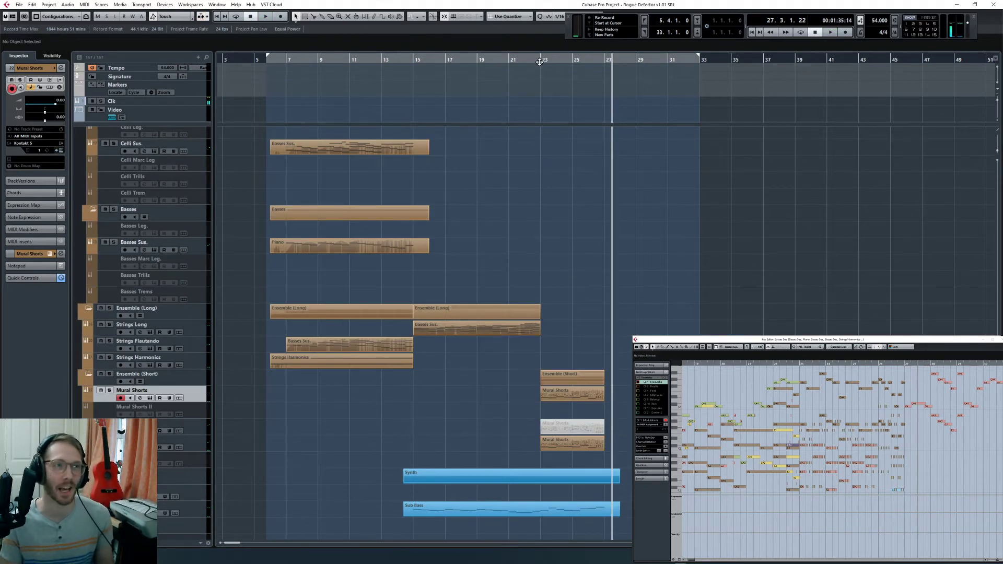
Step: Open the Violin I and Violin II legato parts ending at bar 23 together in the Key Editor
left_click_drag(539, 59, 528, 59)
key("h")
key("h")
key("h")
key("h")
key("h")
key("h")
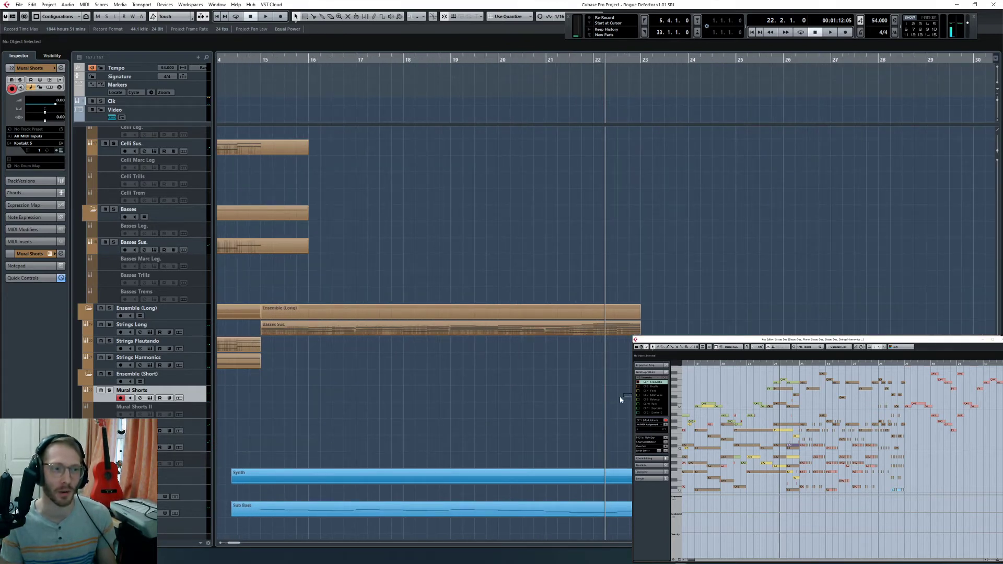
left_click_drag(514, 410, 407, 401)
scroll(646, 311, "up", 7)
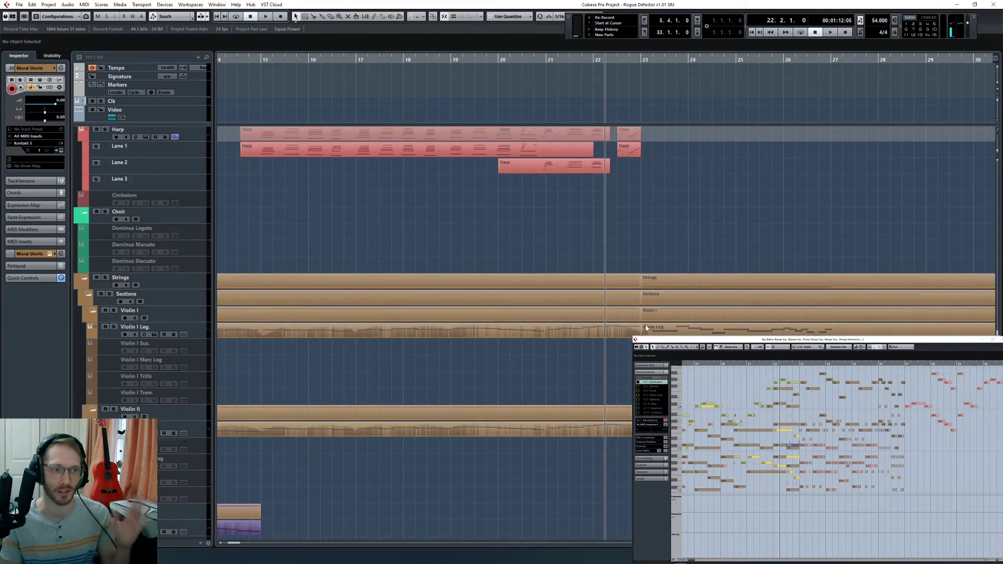
left_click(619, 337)
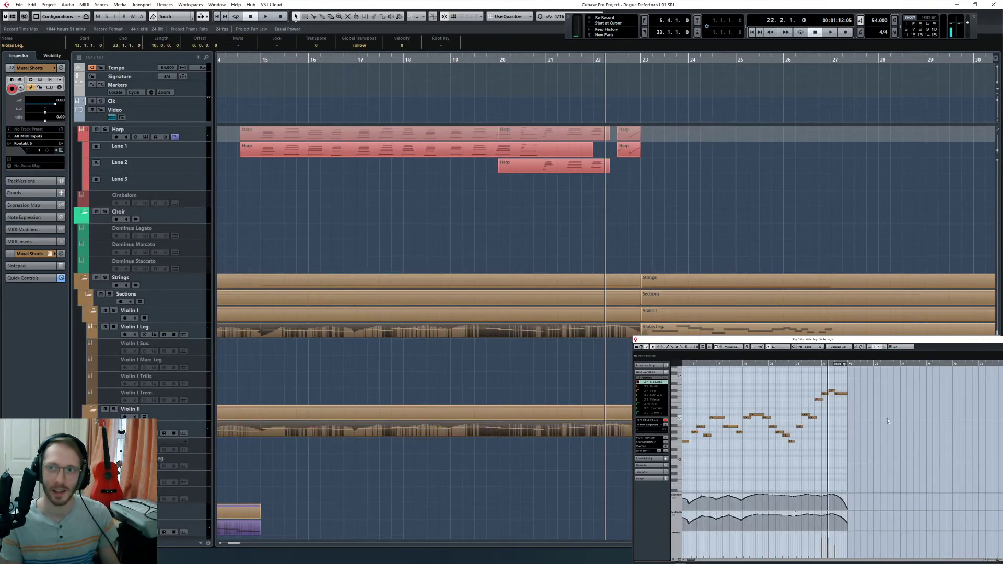
Step: Shorten the end of the final note slightly in the violin legato parts just before bar 23
left_click(844, 394)
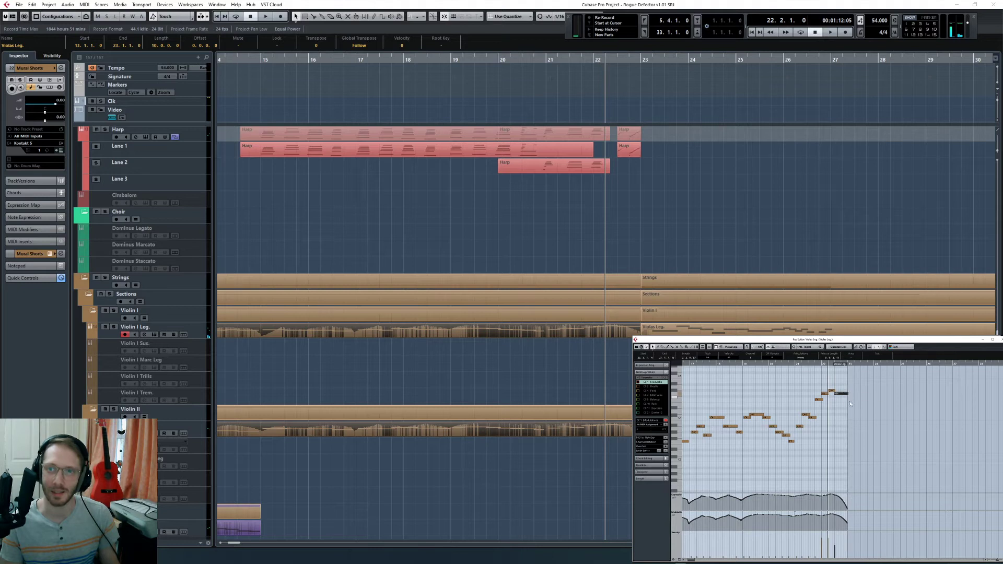
key("h")
key("h")
key("h")
key("h")
key("h")
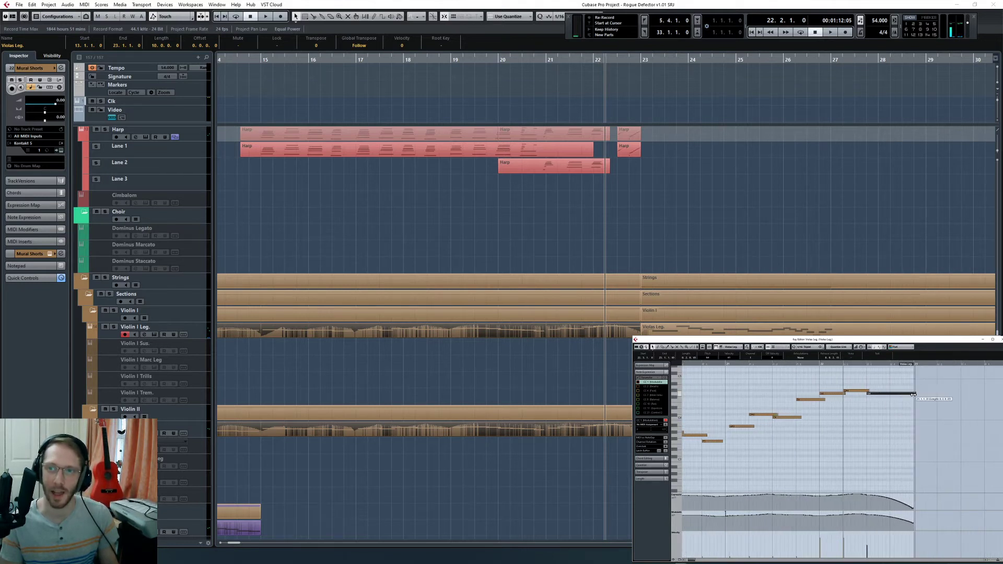
left_click_drag(913, 395, 909, 398)
left_click(871, 438)
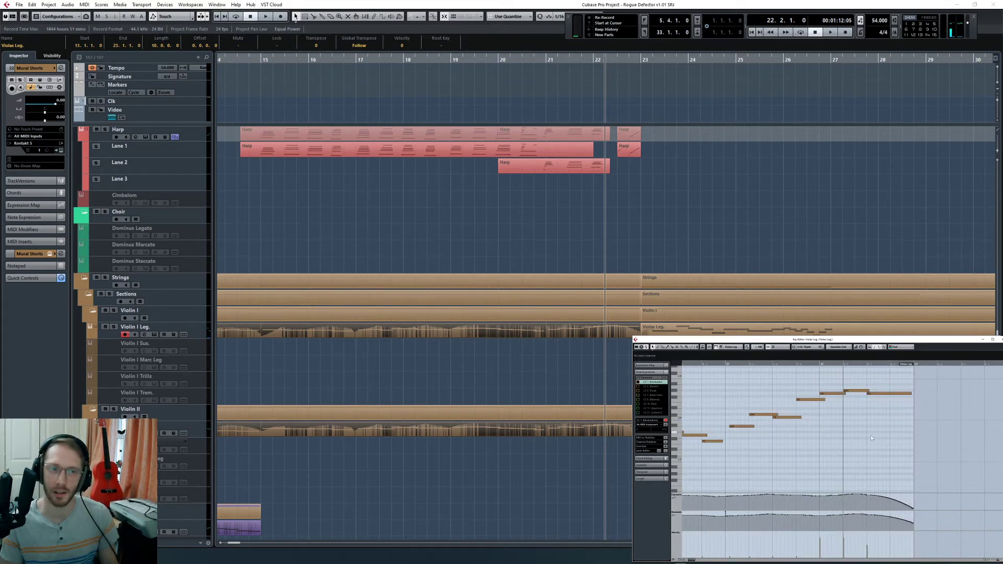
Step: Open the Violin I and II legato parts beginning at bar 23 and extend their first notes back to the bar line
left_click(622, 434)
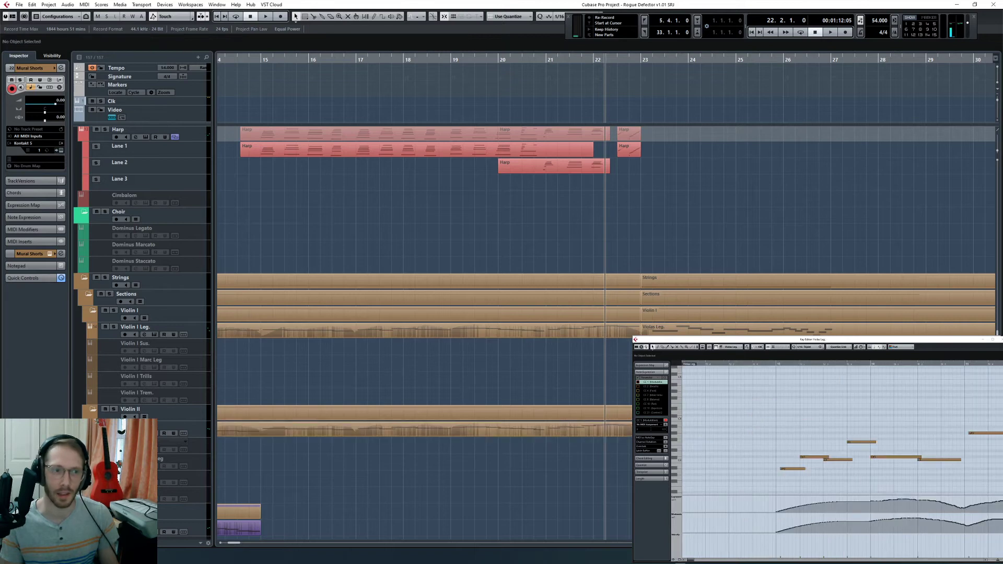
scroll(606, 329, "up", 2)
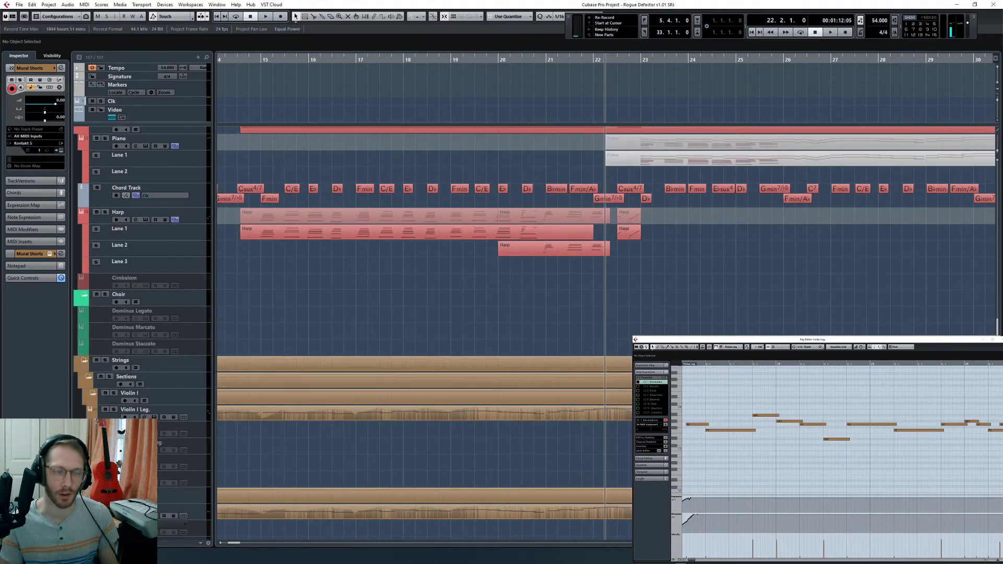
scroll(686, 260, "down", 5)
key("space")
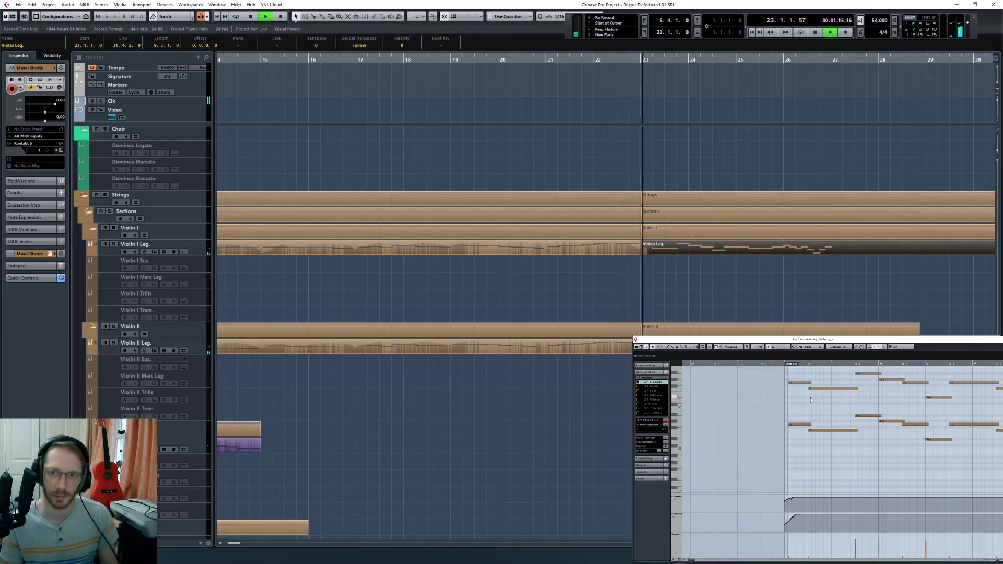
key("space")
left_click(790, 383)
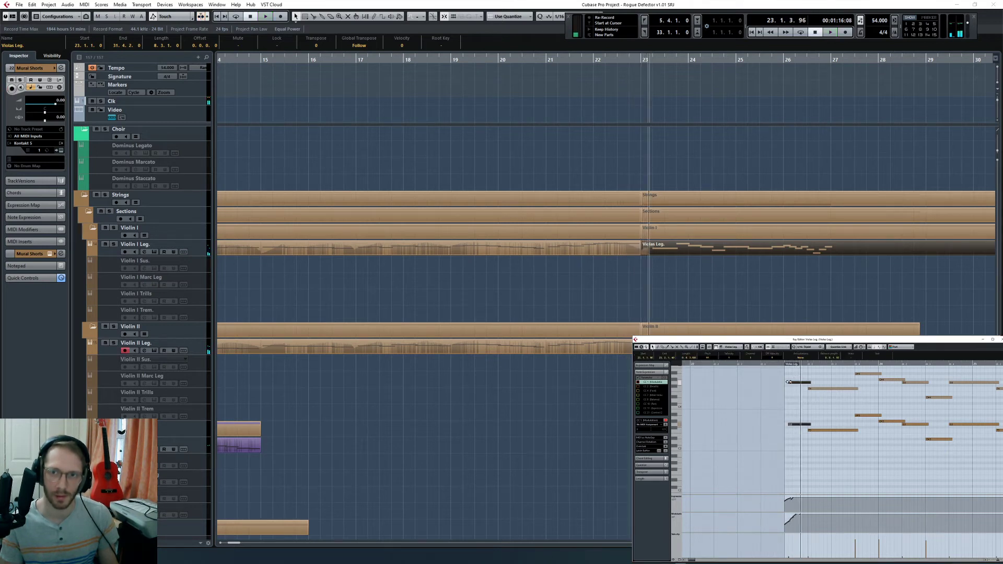
Step: Play back the transition into bar 23 from partway through bar 22
left_click(734, 364)
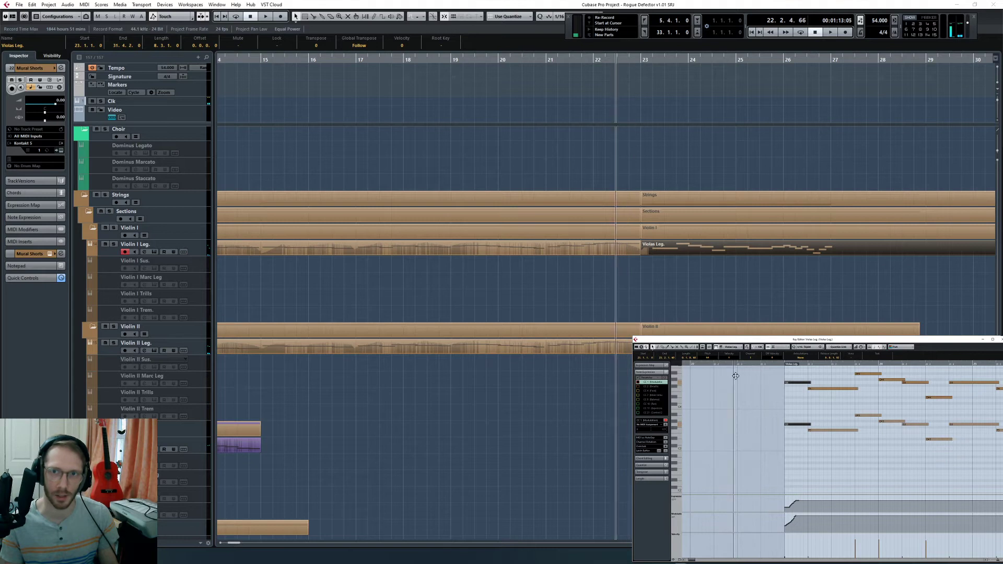
key("space")
left_click(725, 282)
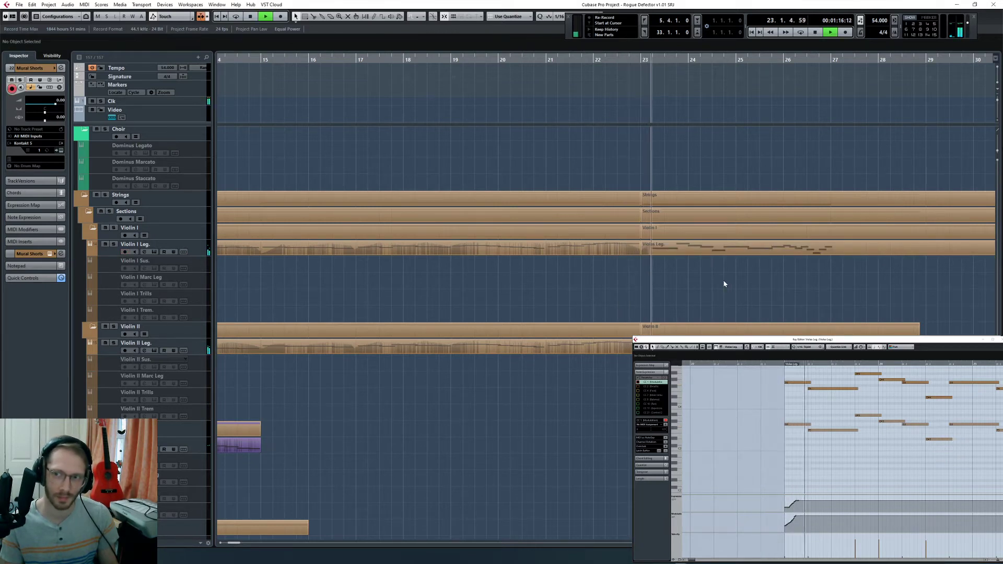
key("space")
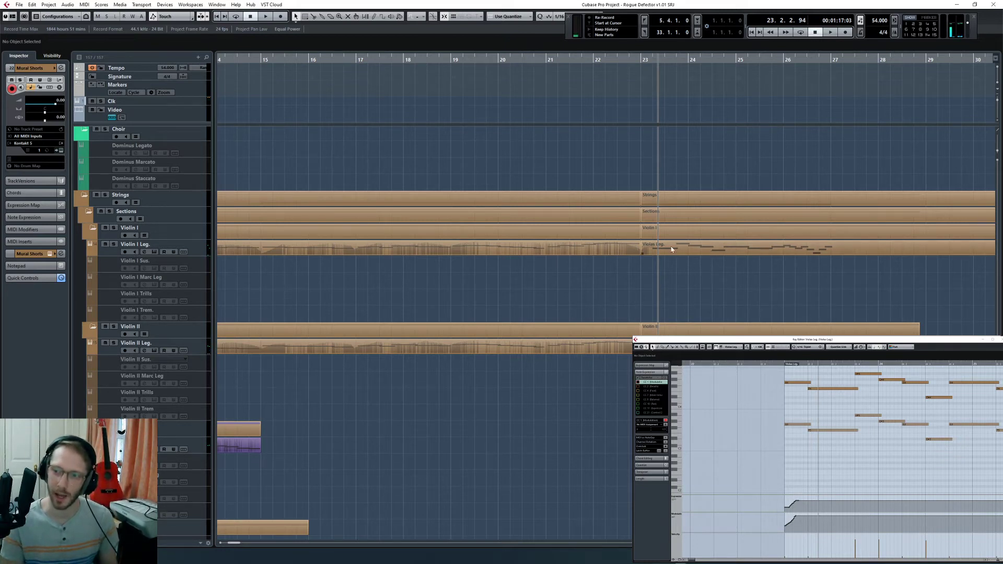
Step: View the Violin I Leg. instrument, and enable the Violin I Sus. track to view its Kontakt instrument
left_click(205, 248)
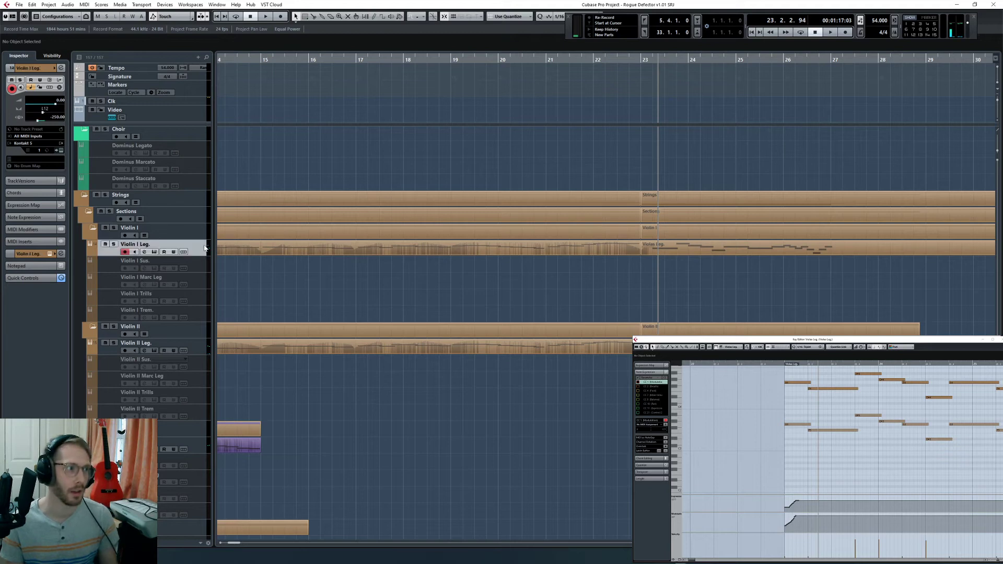
left_click(61, 151)
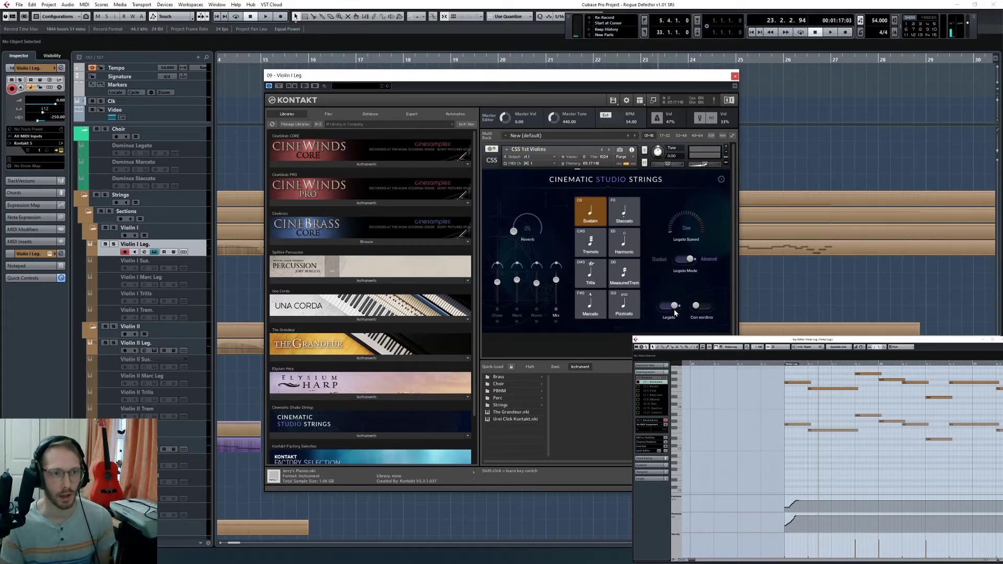
left_click(194, 264)
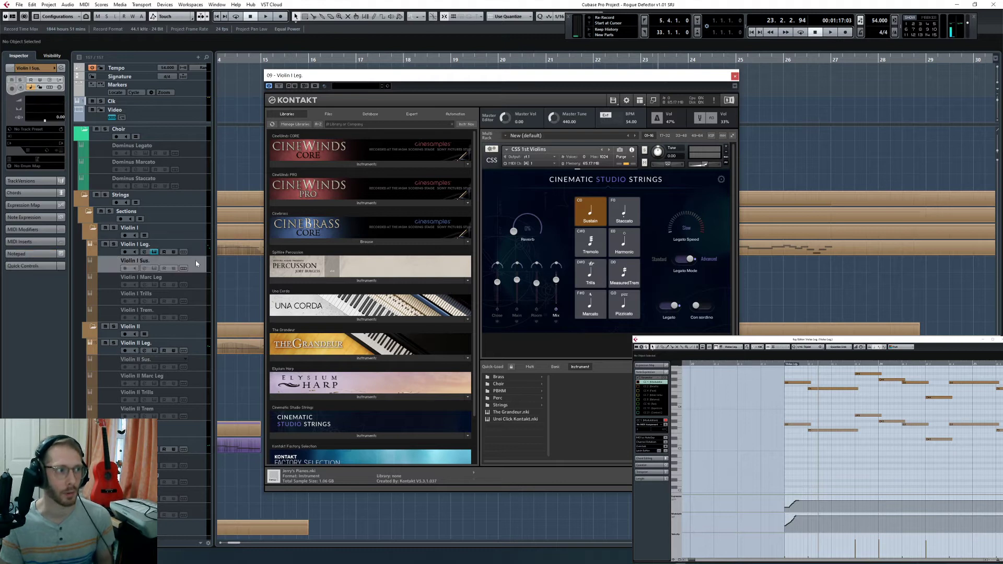
key("shift+d")
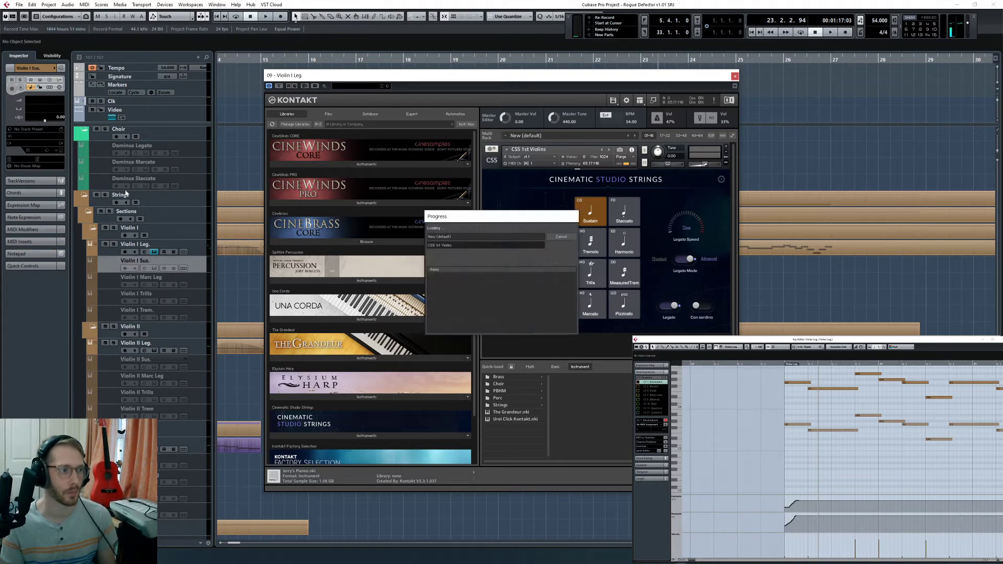
left_click(61, 150)
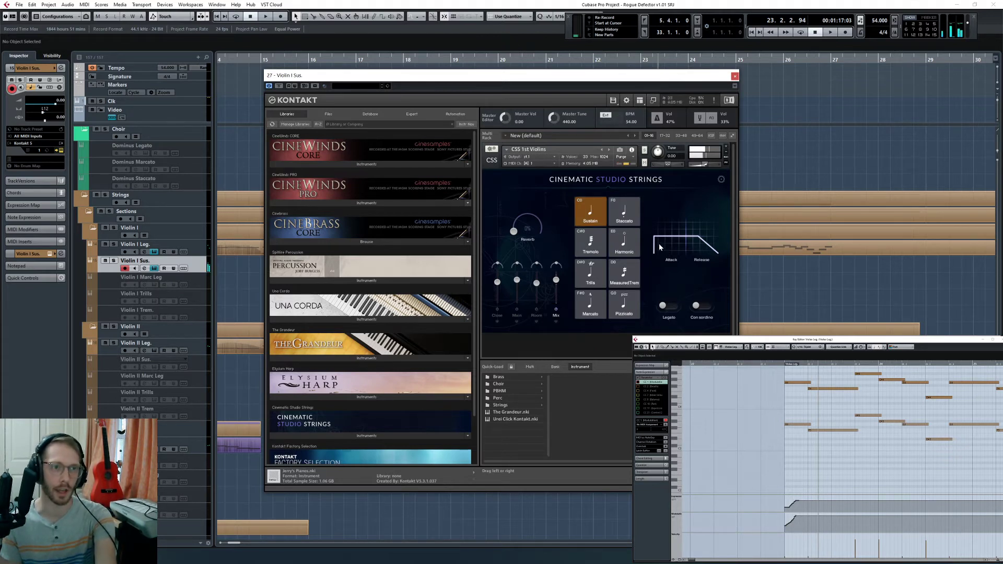
Step: Lengthen the attack of the Violin I Sus. sustain patch and toggle its legato mode for comparison
left_click_drag(655, 237, 670, 255)
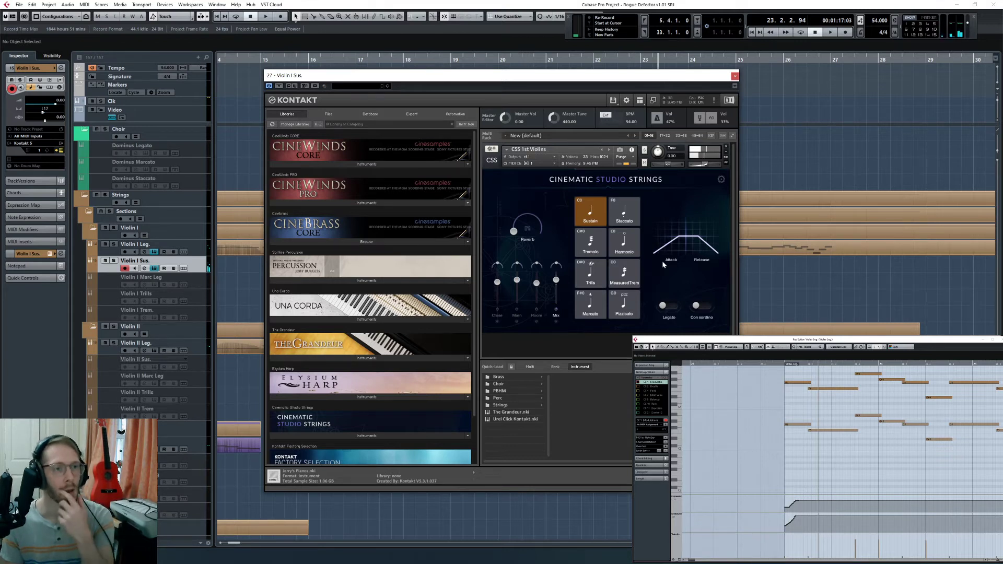
left_click(670, 305)
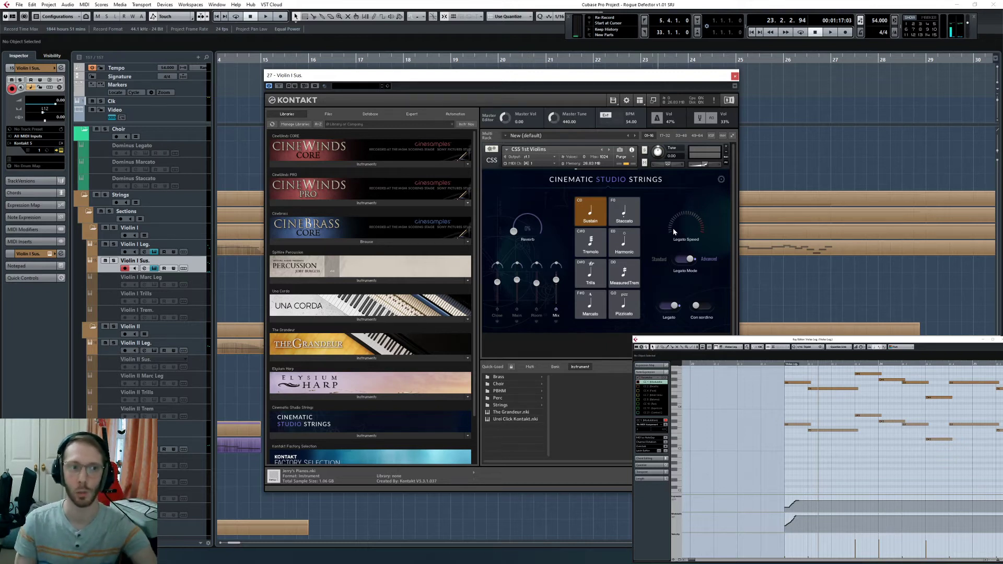
left_click(672, 305)
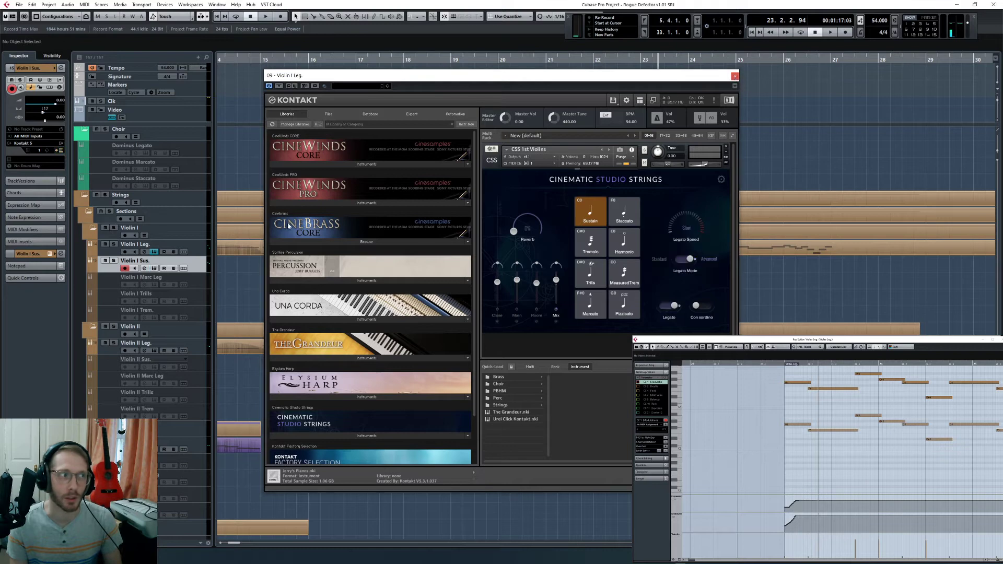
Step: Close the Kontakt window, disable the Violin I Sus. track and select the Violin I Leg. track
left_click(735, 77)
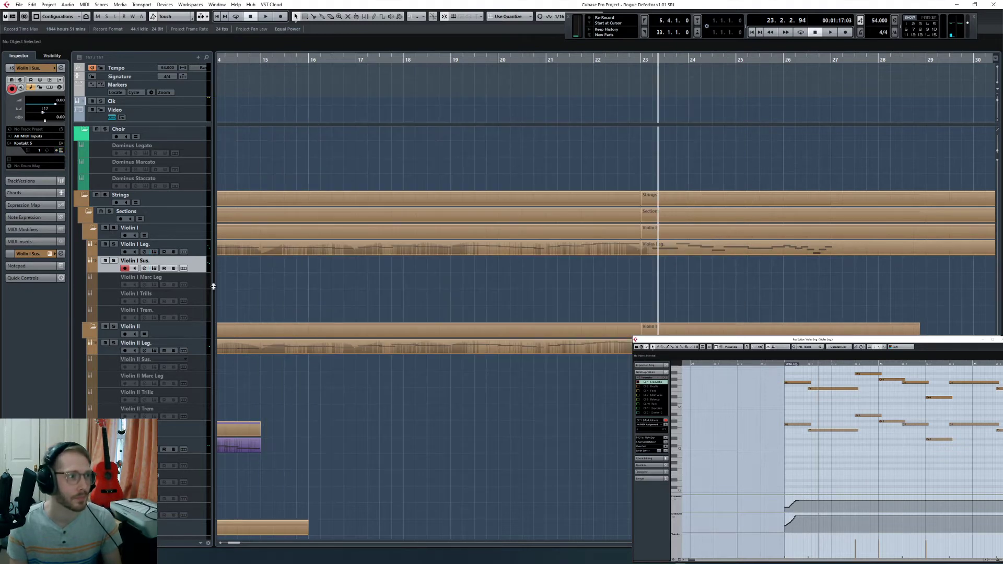
key("shift+d")
left_click(203, 251)
Step: Play the arrangement from bar 23 and look over the short strings and synth tracks
scroll(601, 275, "right", 5)
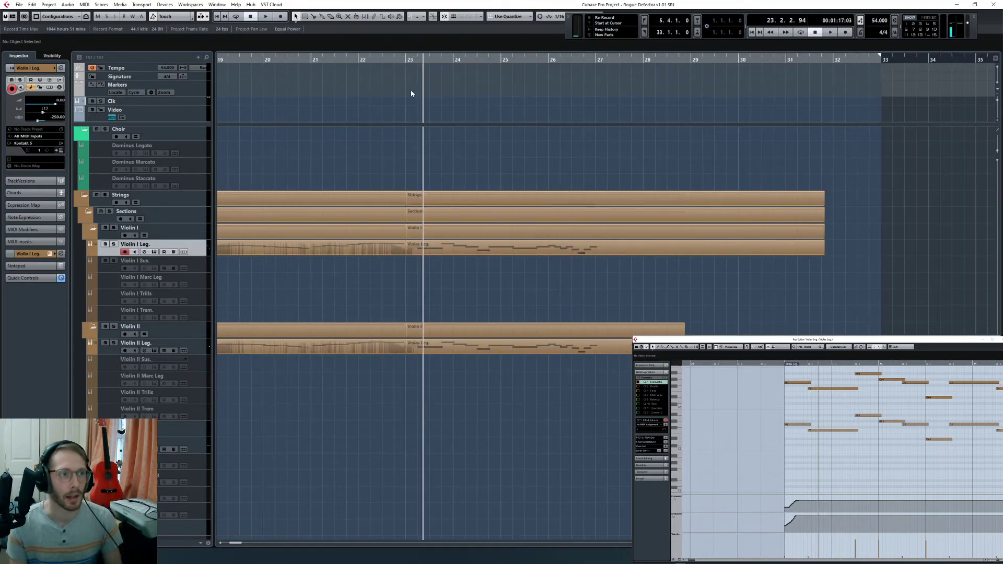
left_click(405, 62)
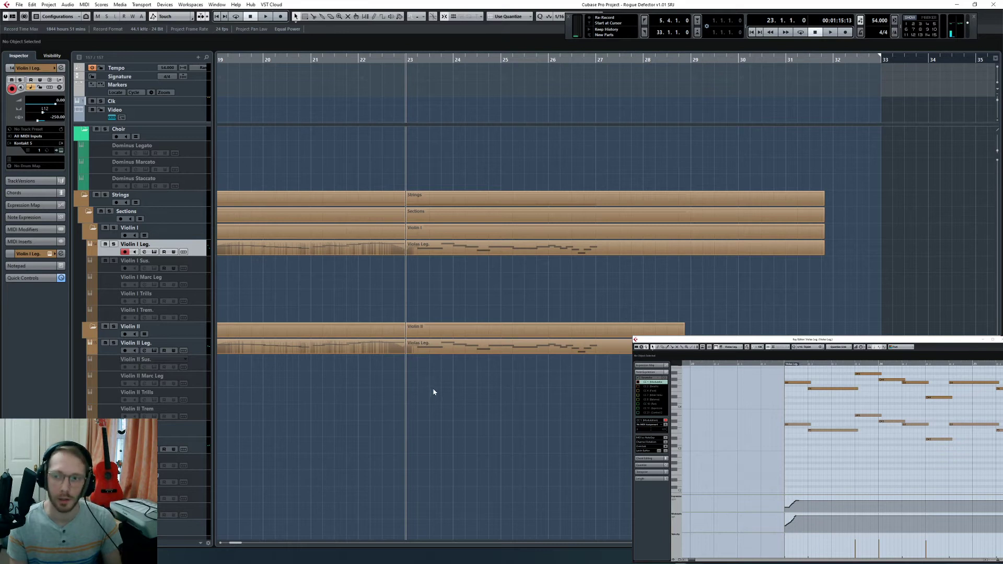
key("space")
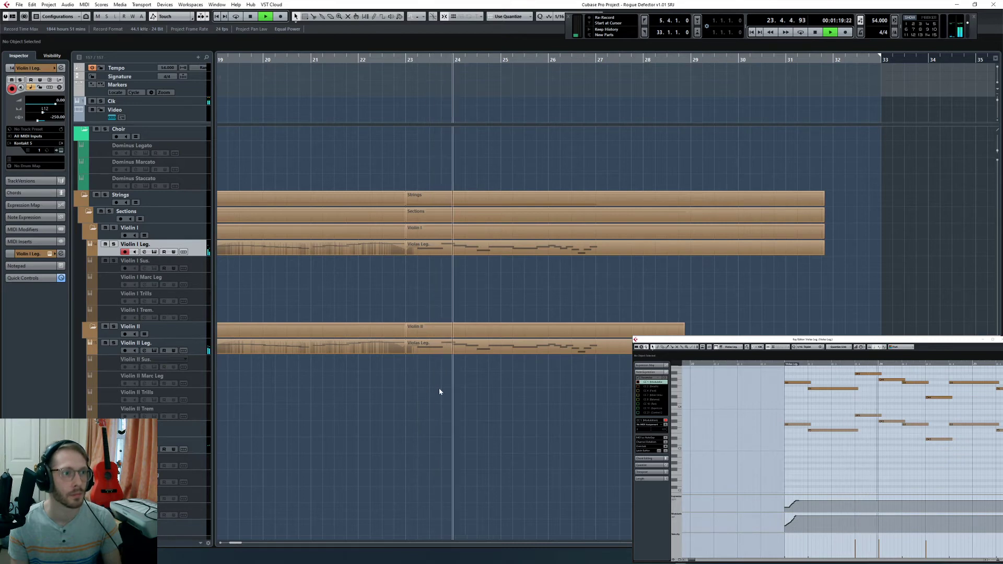
scroll(439, 388, "up", 3)
scroll(471, 327, "down", 10)
scroll(471, 327, "down", 6)
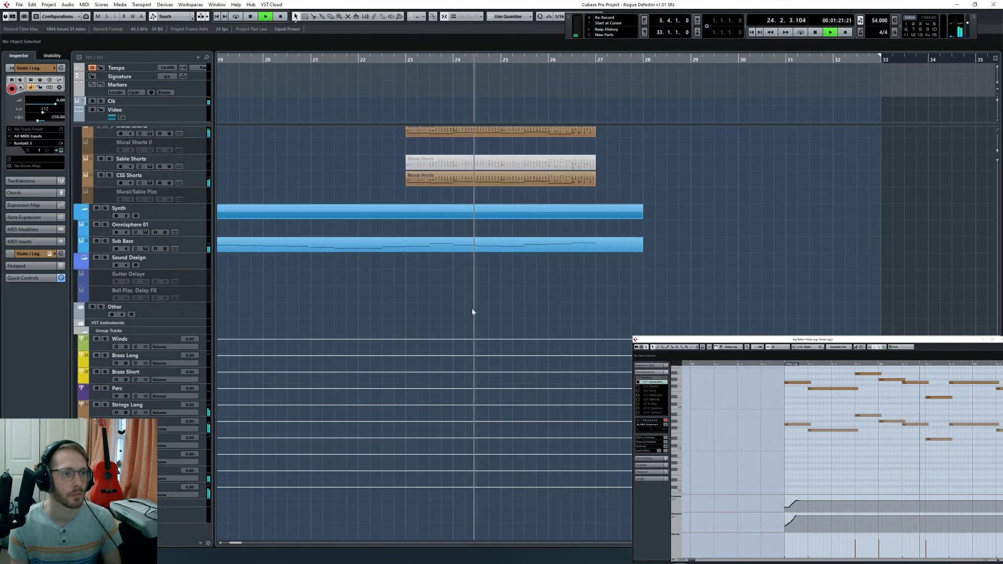
scroll(473, 310, "up", 3)
left_click(516, 294)
key("v")
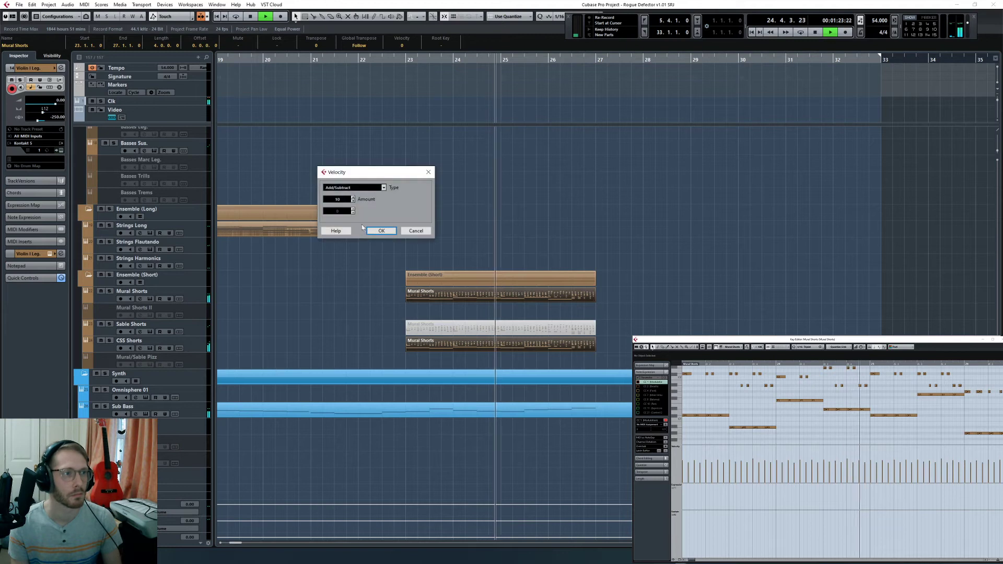
left_click(415, 231)
left_click(370, 313)
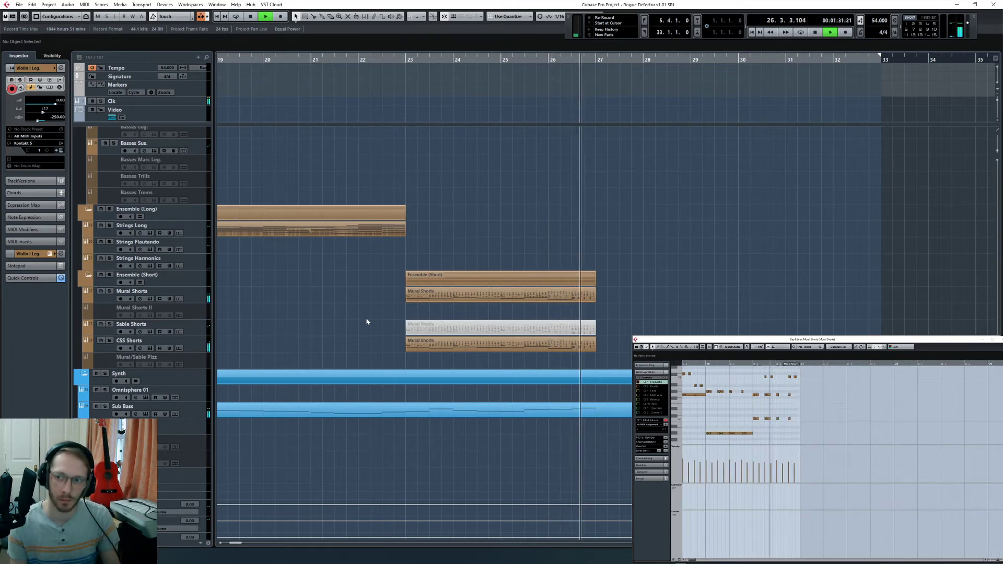
Step: Reopen the Violin I and II legato parts from bar 23 in the Key Editor and audition the phrase from bar 26, beat 3
key("space")
scroll(534, 285, "up", 10)
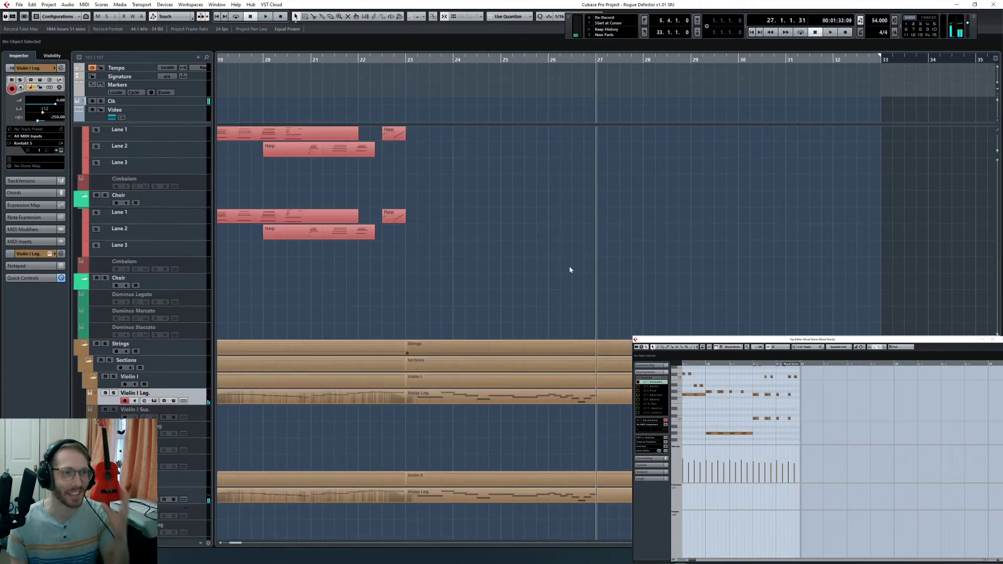
left_click(599, 320)
left_click(598, 415, "shift")
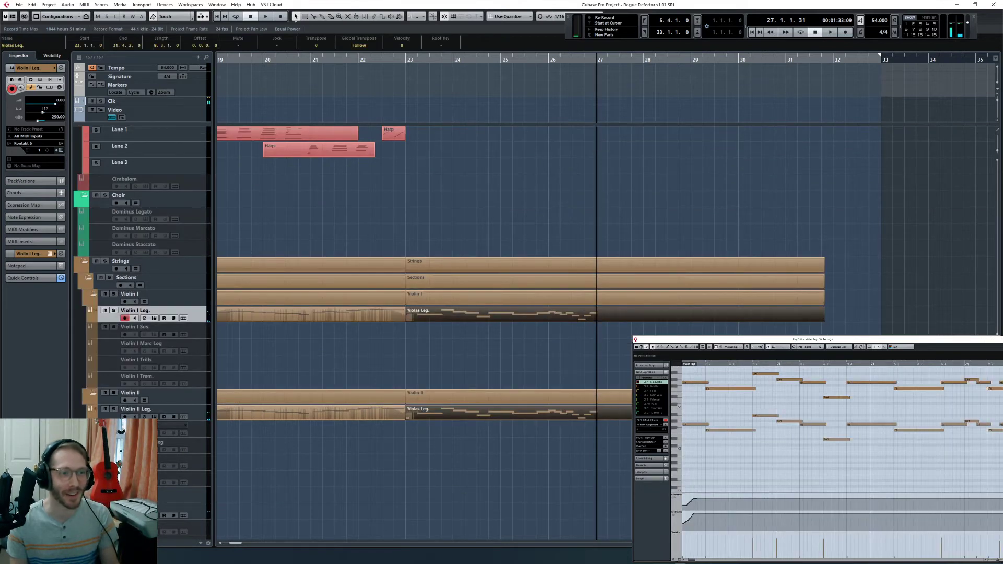
left_click(784, 362)
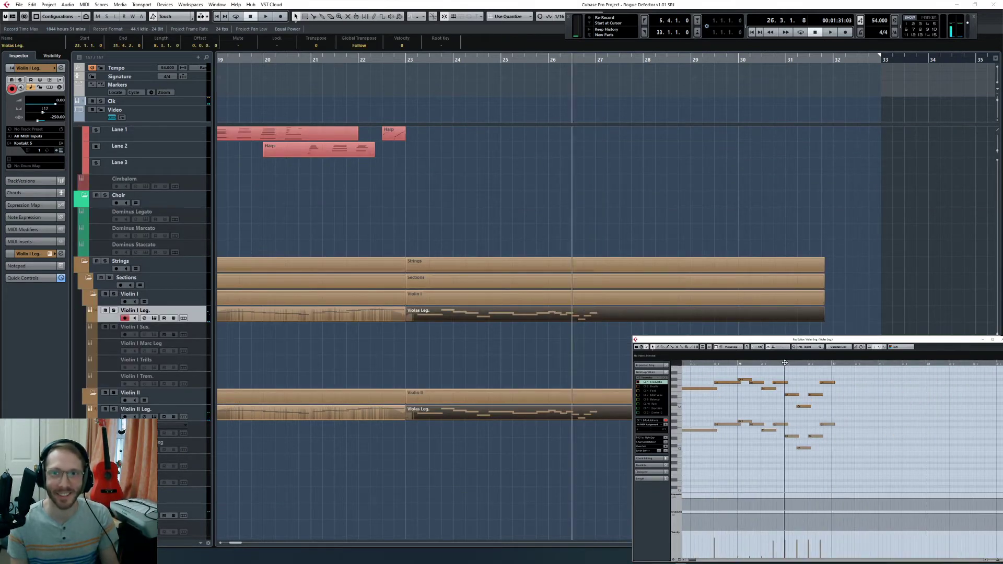
key("space")
key("space")
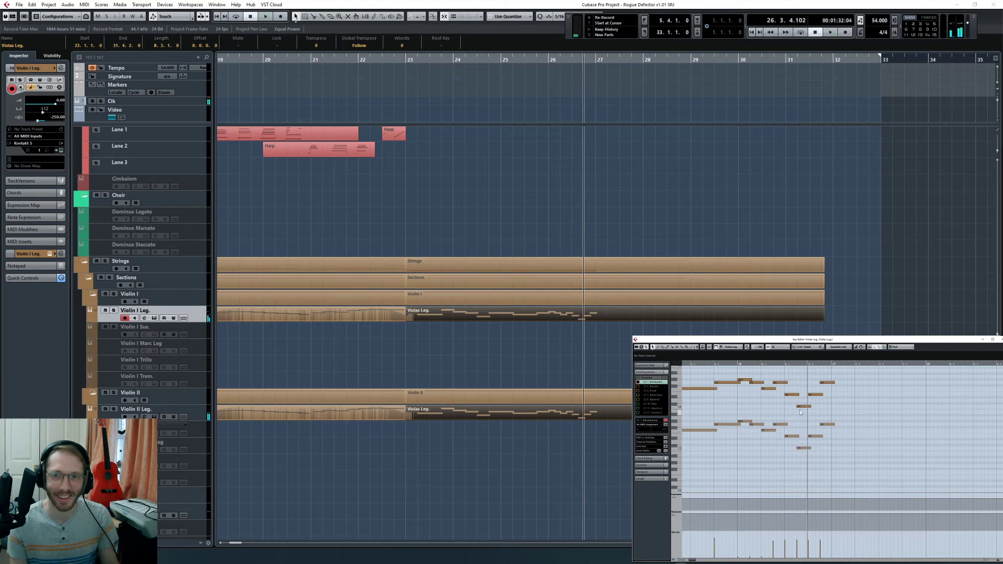
Step: Select the lowest note near the end of bar 26 in both violin parts and trim its start slightly later
left_click(800, 406)
key("h")
key("h")
key("h")
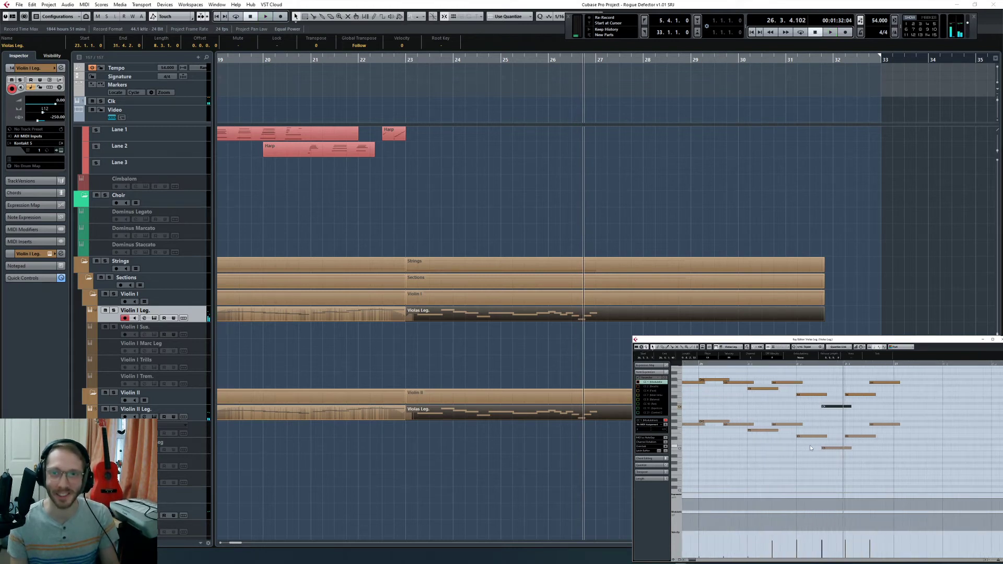
left_click(826, 448, "shift")
left_click_drag(823, 448, 824, 448)
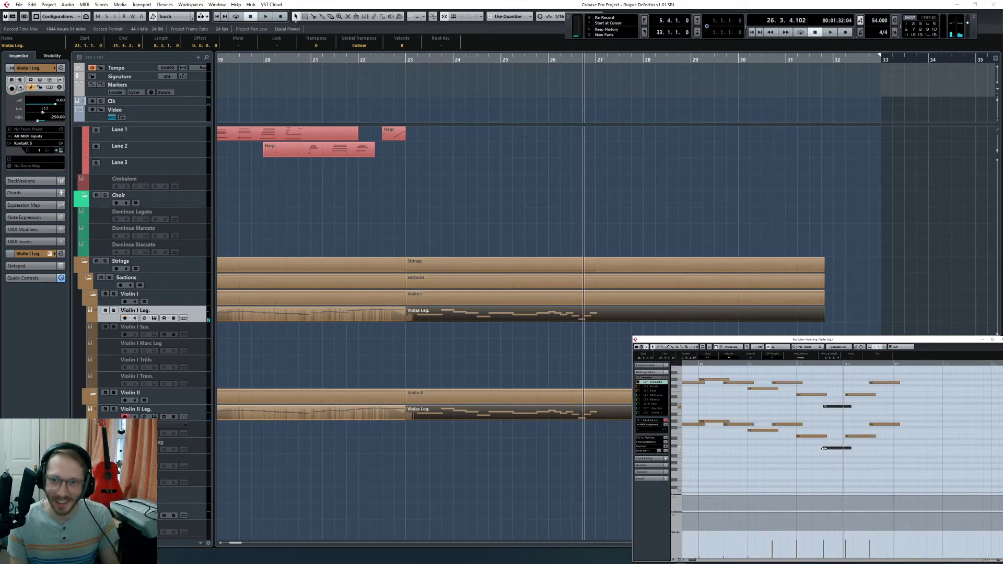
Step: Play back the end of bar 26 to check the trimmed violin notes
left_click(752, 364)
key("space")
scroll(799, 419, "up", 2)
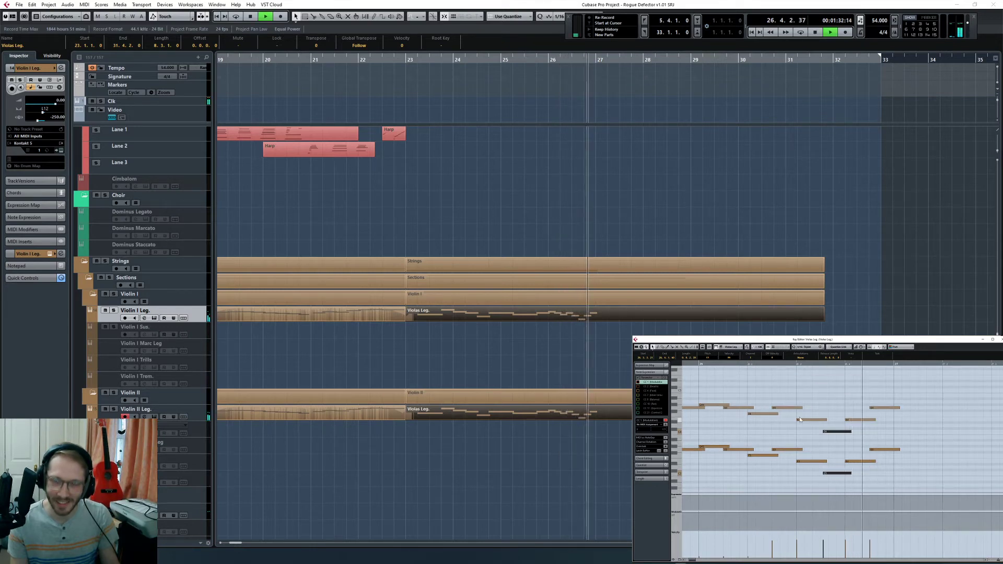
Step: Stop playback, set the play position to bar 21, and inspect the CSS Shorts and Mural Shorts parts
key("space")
left_click(469, 352)
scroll(468, 355, "down", 5)
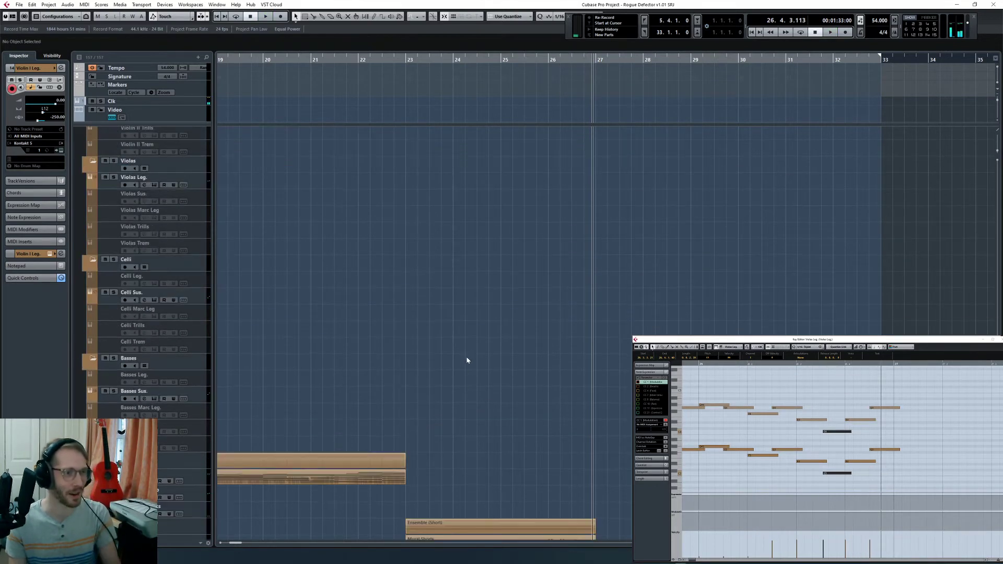
left_click(425, 263)
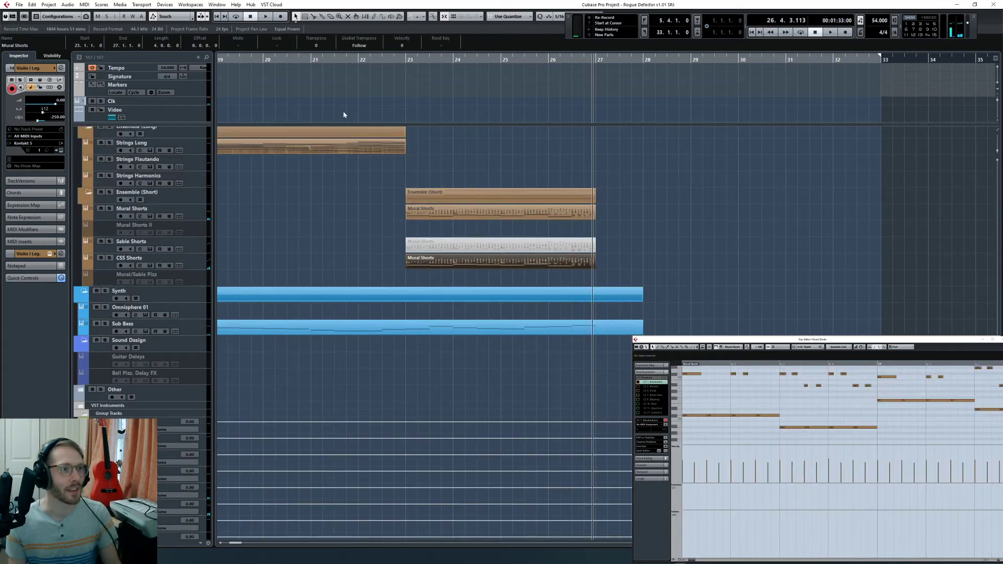
left_click(314, 59)
left_click(367, 242)
left_click(423, 218)
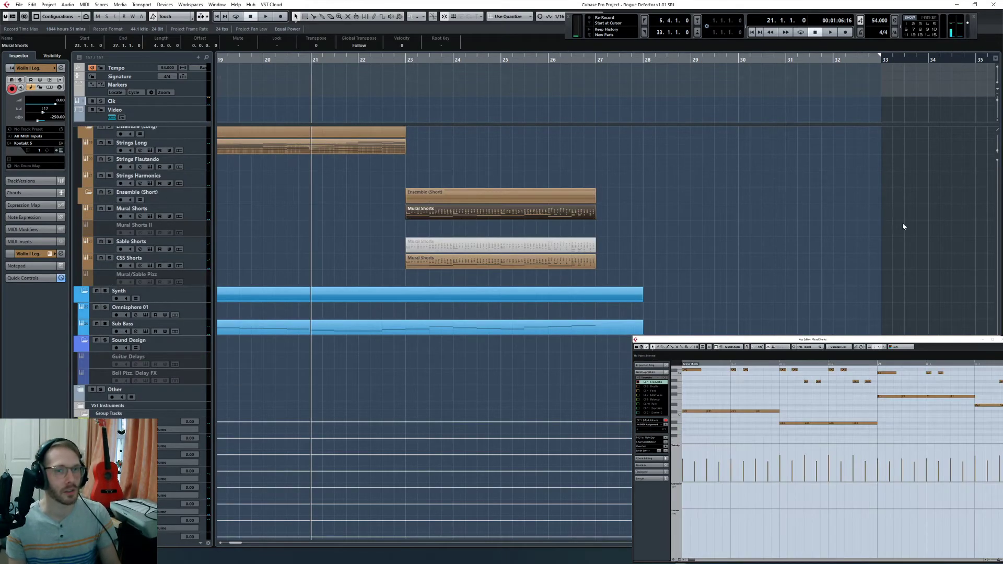
Step: Highlight notes near the start of the Mural Shorts part and review the chord track and harp around bars 21 to 23
left_click_drag(770, 378, 713, 422)
left_click(792, 258)
scroll(636, 259, "up", 8)
scroll(647, 260, "up", 10)
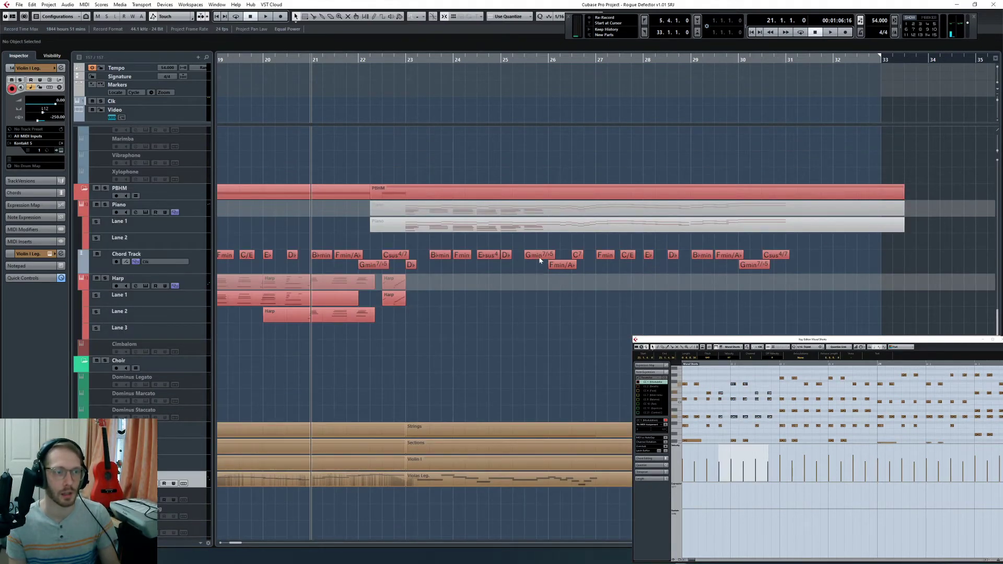
scroll(536, 261, "up", 5)
scroll(543, 293, "down", 5)
scroll(522, 235, "down", 15)
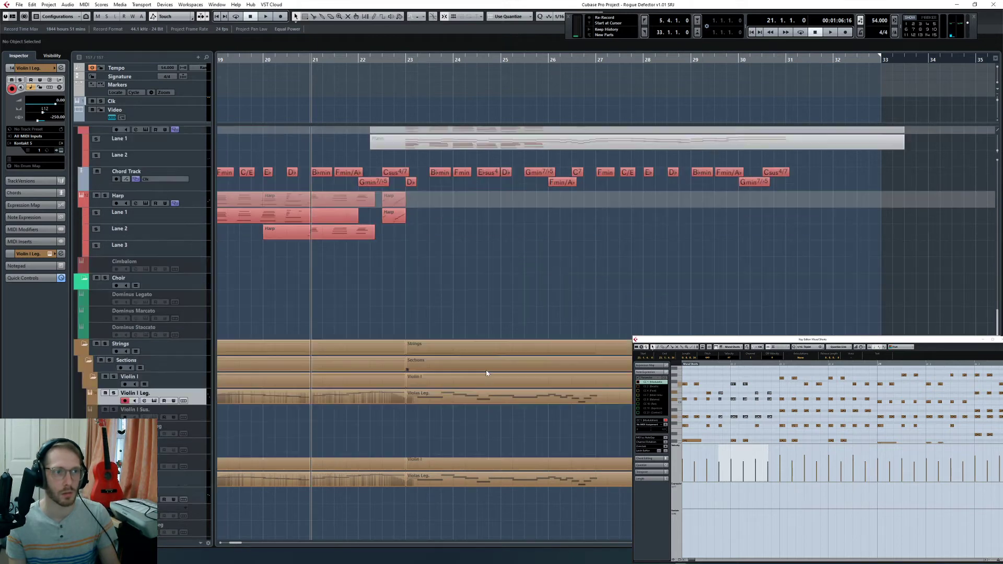
Step: Copy the Mural Shorts part that starts at bar 23 to bar 19 on the same track
left_click_drag(619, 288, 586, 282)
left_click_drag(630, 314, 588, 280)
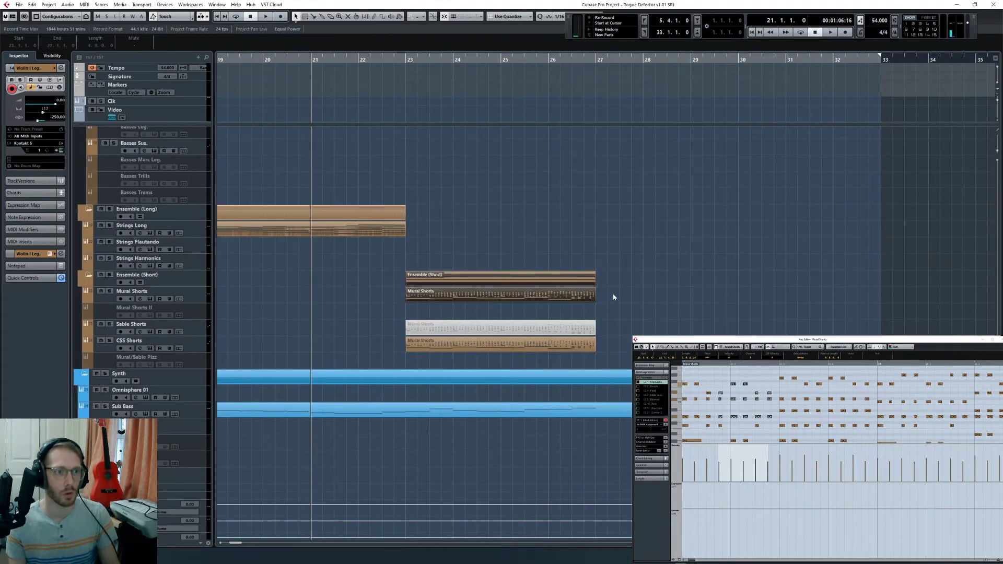
left_click(614, 297)
left_click(537, 297)
left_click_drag(522, 300, 331, 300)
left_click(382, 318)
scroll(386, 308, "left", 2)
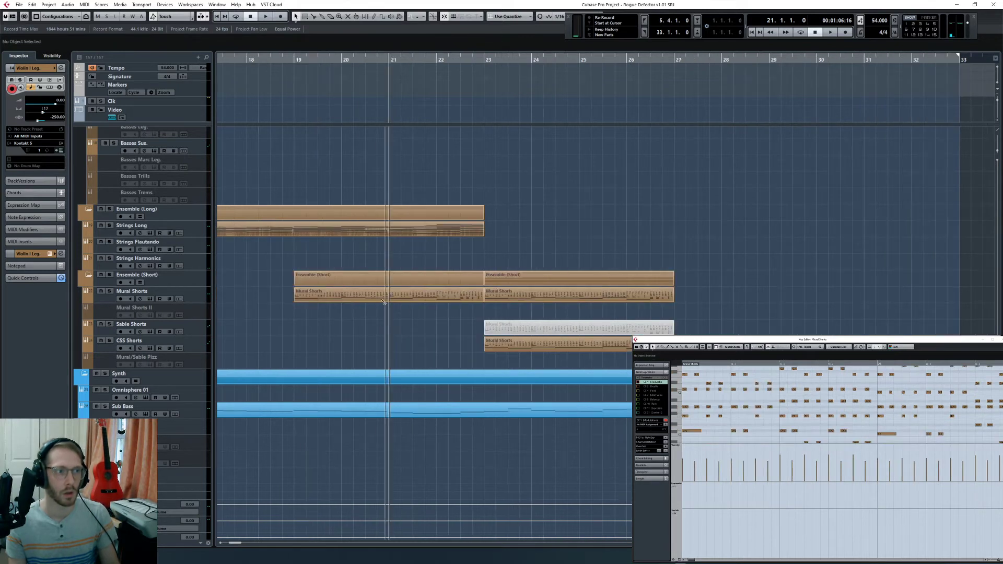
Step: Split the copied Mural Shorts part at bar 21 and delete the piece before the split
left_click(389, 298)
key("1")
left_click(365, 301)
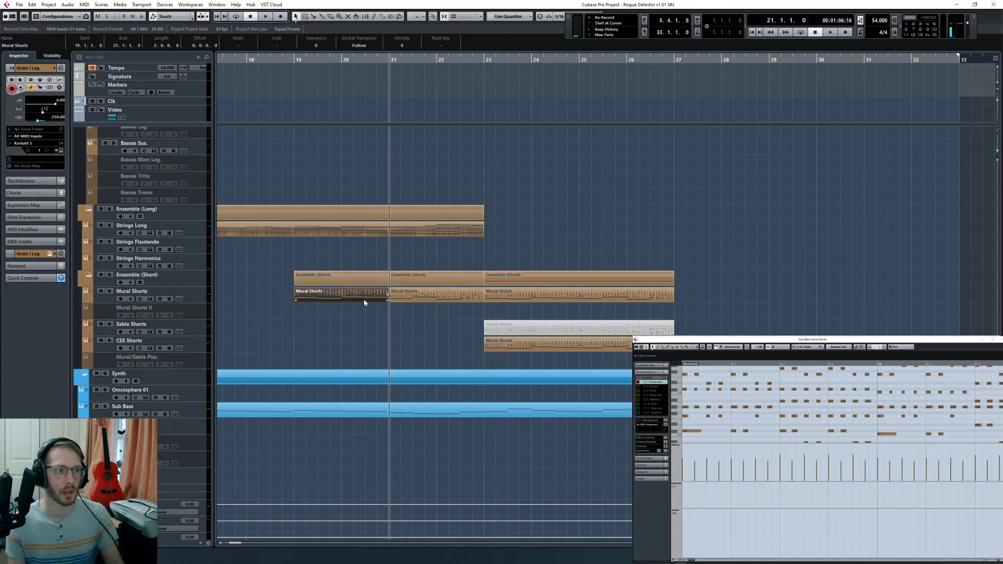
key("Delete")
Step: Open the remaining Mural Shorts copy in the Key Editor and delete the sustained low notes in bar 21
left_click(440, 296)
double_click(440, 299)
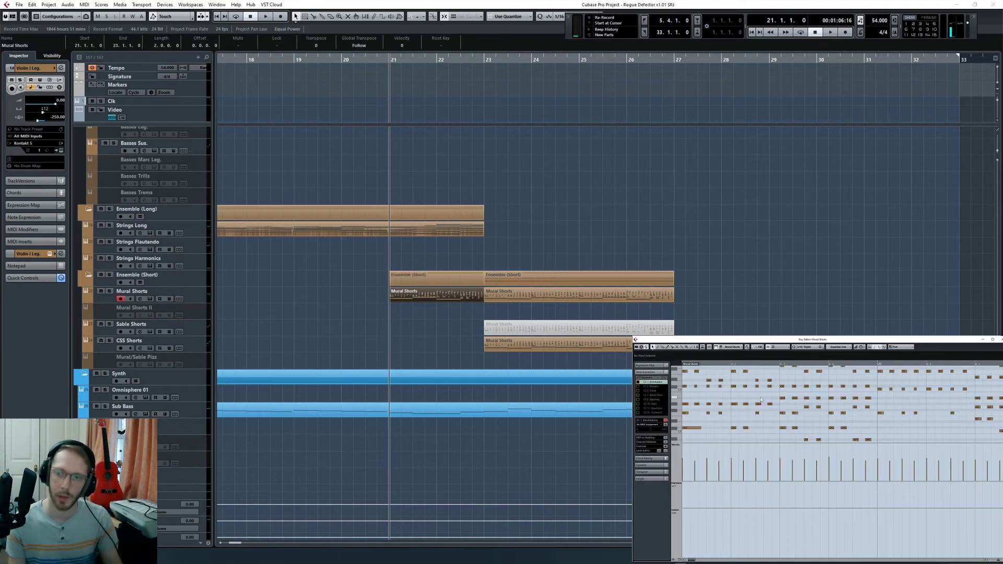
left_click(679, 560)
left_click(696, 532)
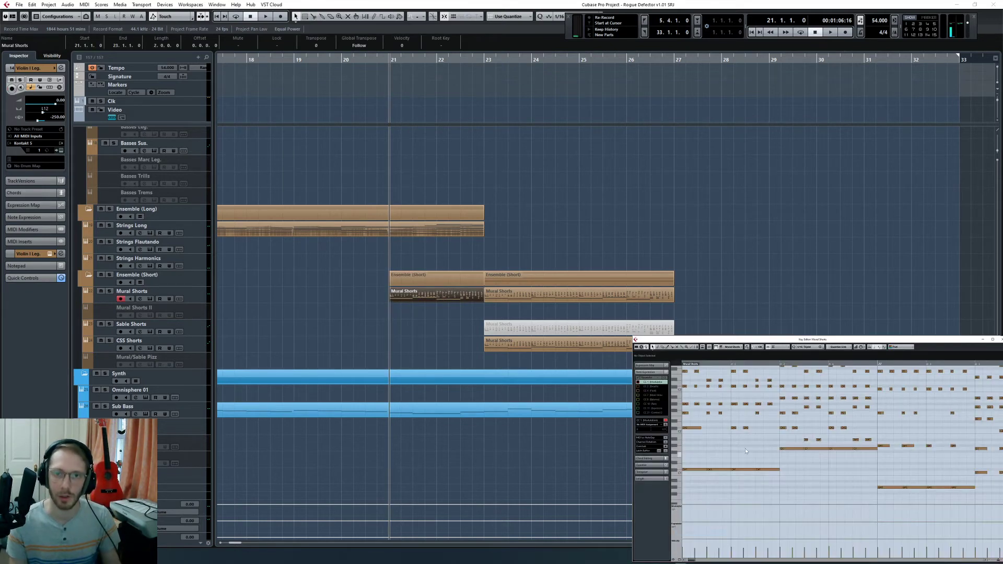
scroll(750, 457, "right", 2)
scroll(753, 461, "left", 3)
left_click_drag(703, 452, 835, 483)
key("Delete")
left_click_drag(895, 467, 830, 448)
key("Delete")
scroll(792, 442, "up", 3)
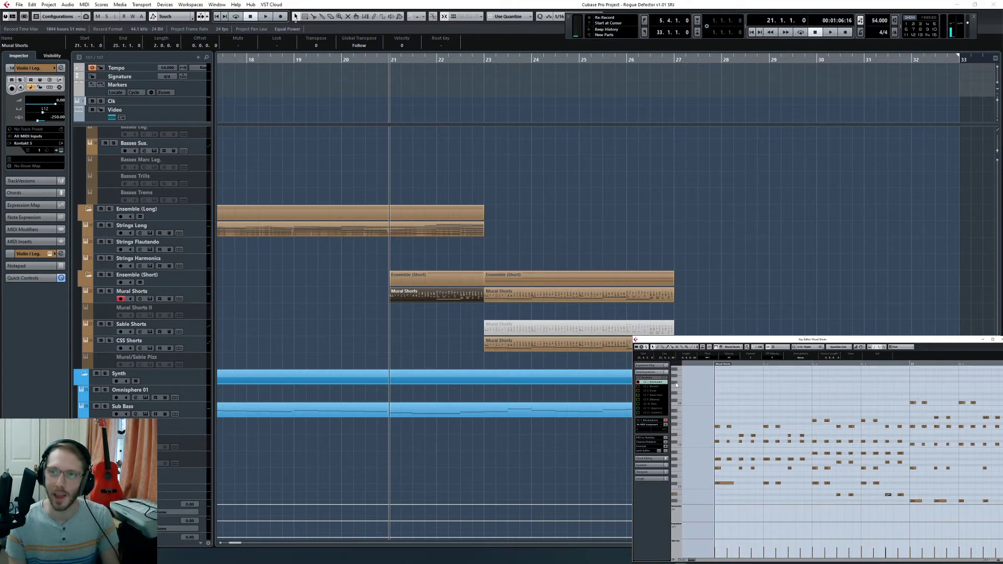
left_click_drag(683, 404, 899, 494)
key("Delete")
scroll(855, 461, "right", 2)
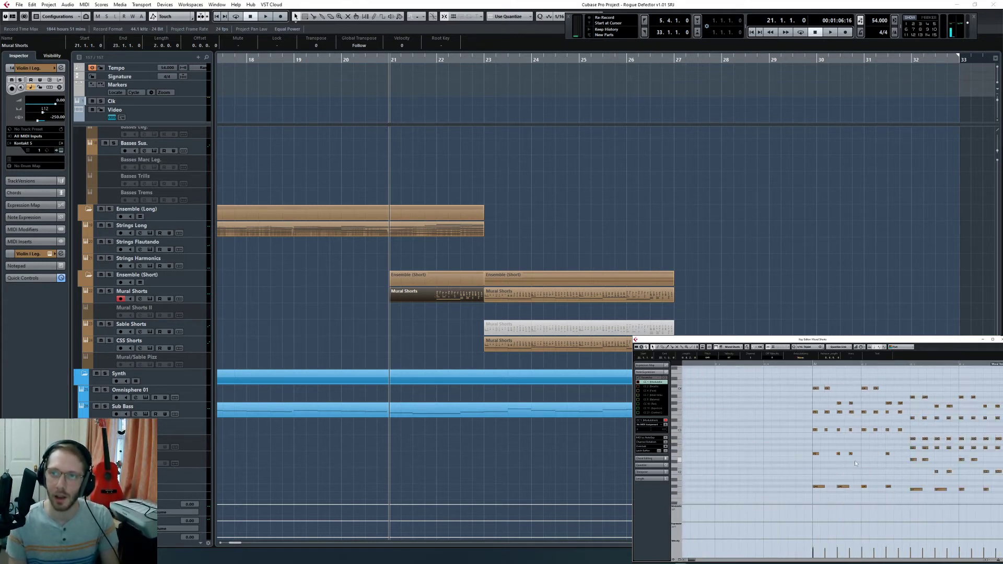
key("ctrl+z")
Step: Delete the sustained low note in the first half of bar 22 of the copied Mural Shorts part
scroll(786, 449, "down", 3)
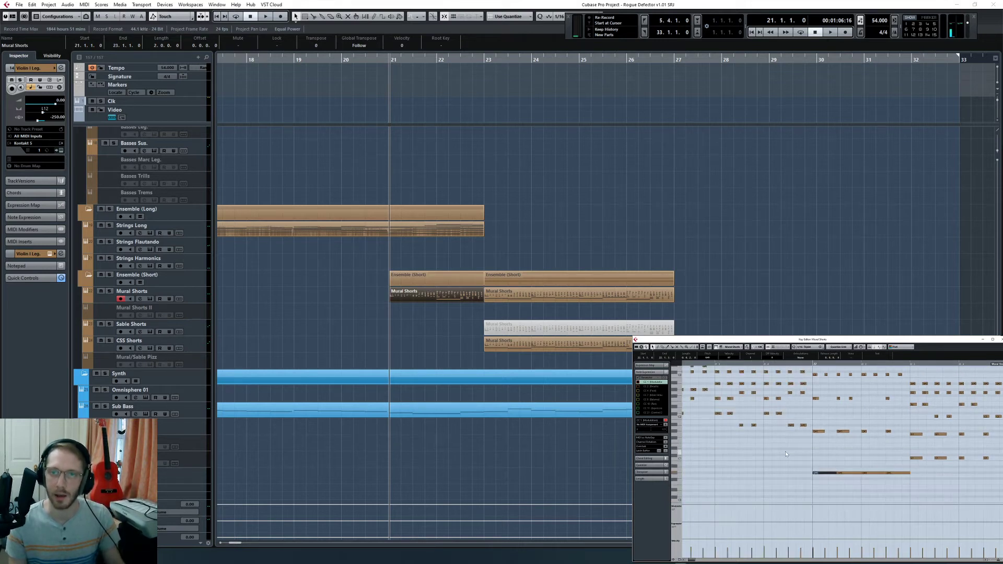
scroll(798, 433, "down", 2)
left_click_drag(798, 433, 894, 410)
scroll(870, 469, "up", 3)
key("Delete")
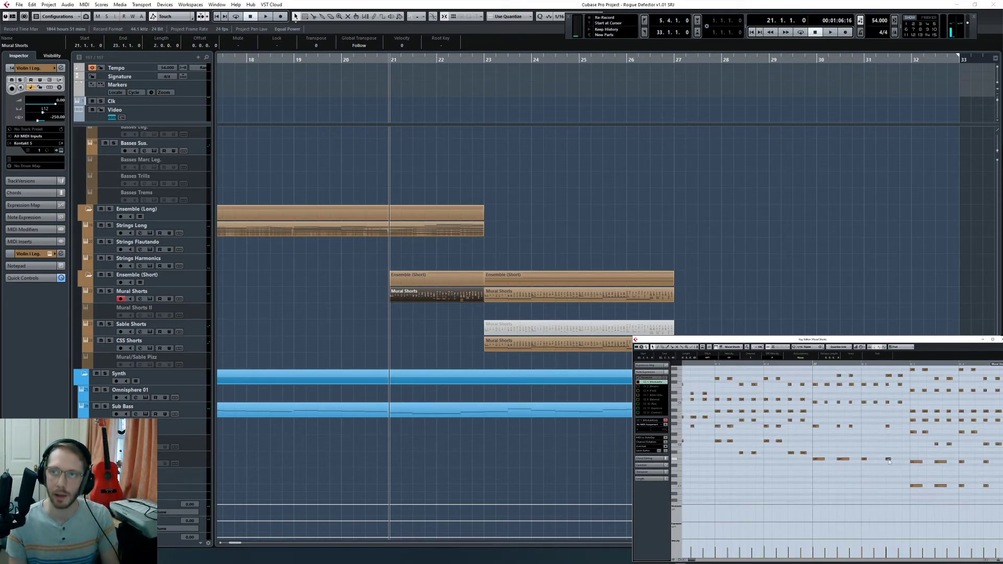
Step: Select the lowest notes in the second half of bar 22 and review the harp, chord and violin tracks above
scroll(870, 469, "right", 2)
scroll(869, 467, "down", 2)
left_click_drag(791, 453, 914, 475)
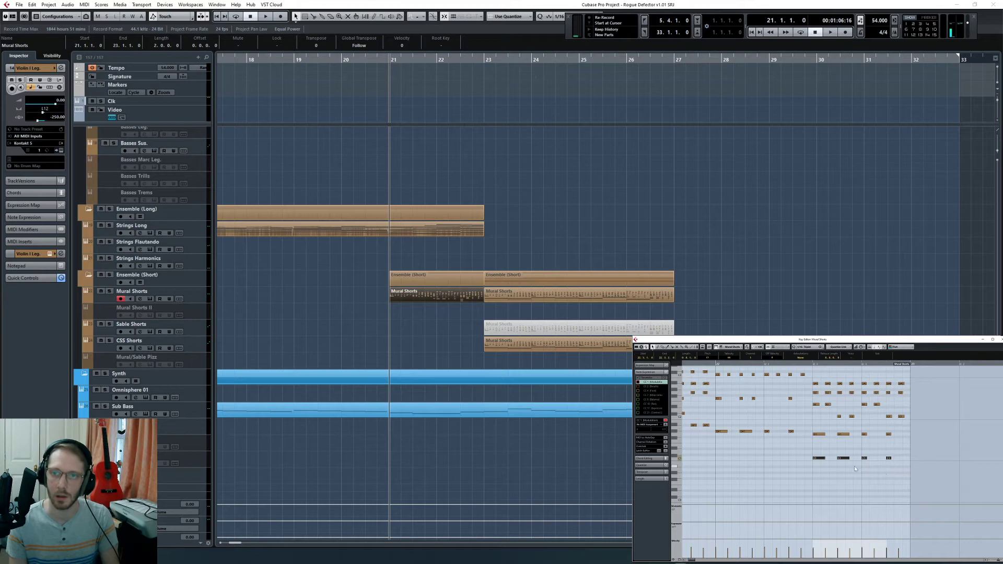
scroll(806, 456, "up", 2)
scroll(807, 459, "down", 2)
scroll(625, 205, "up", 10)
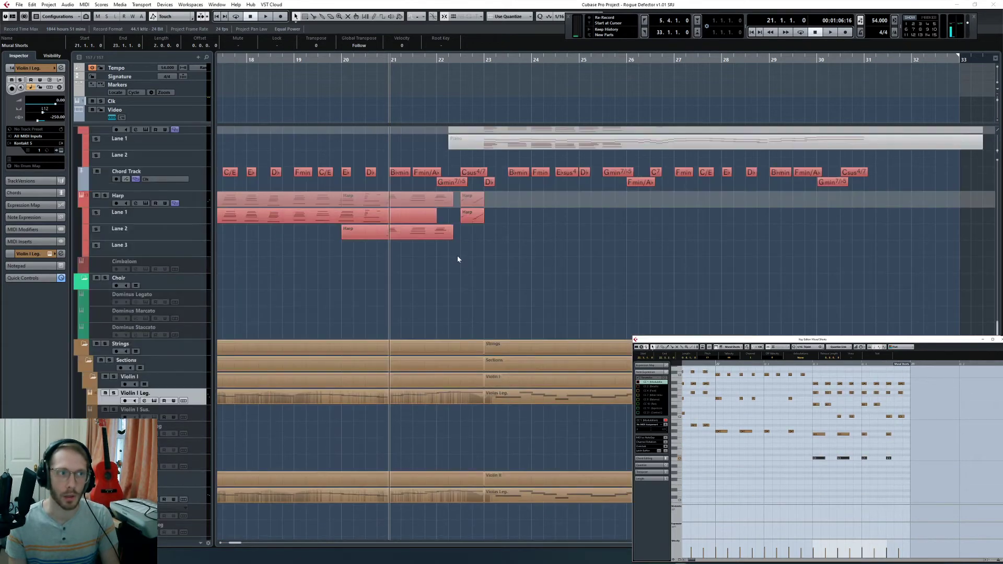
scroll(456, 199, "down", 5)
scroll(717, 406, "up", 2)
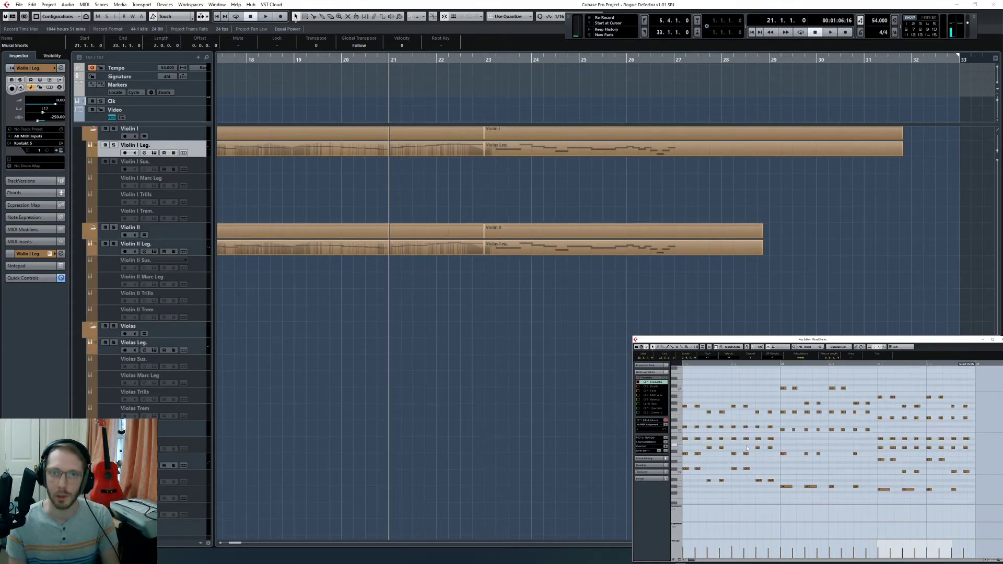
Step: Replace the first half of bar 22 with a copy of the notes from bar 21's second half, and clear bar 21
left_click_drag(717, 406, 808, 505)
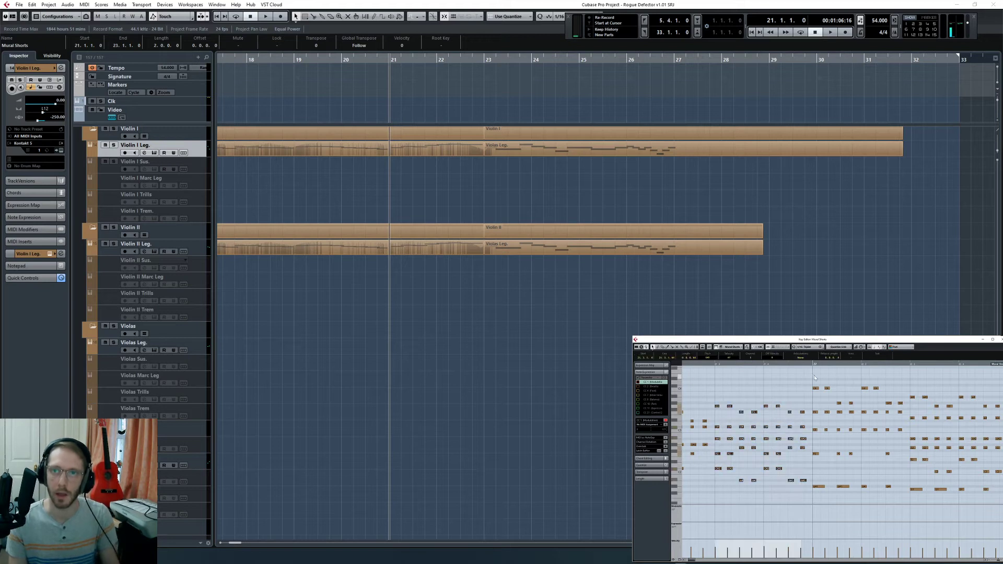
left_click_drag(815, 377, 906, 508)
key("Delete")
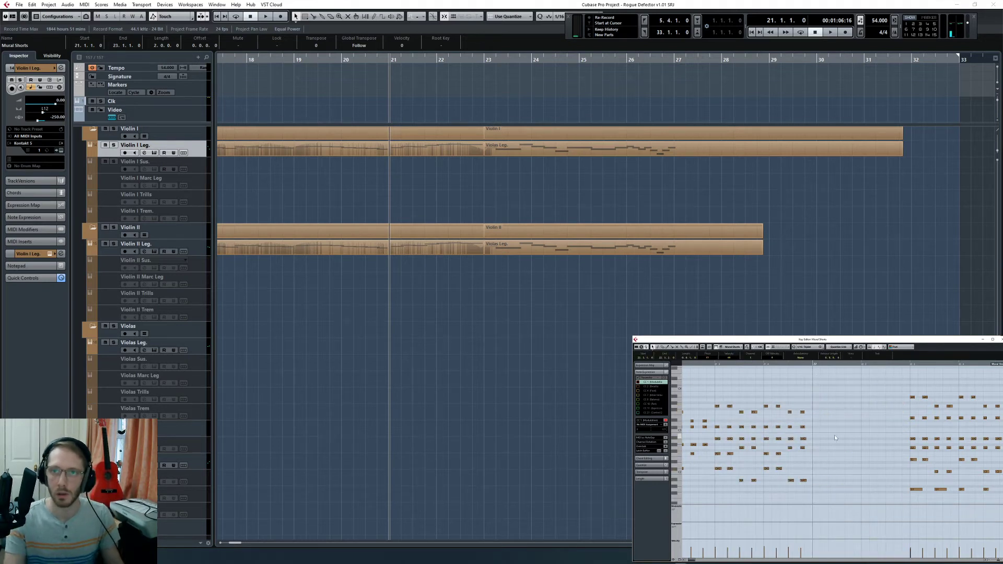
left_click(814, 365)
key("ctrl+v")
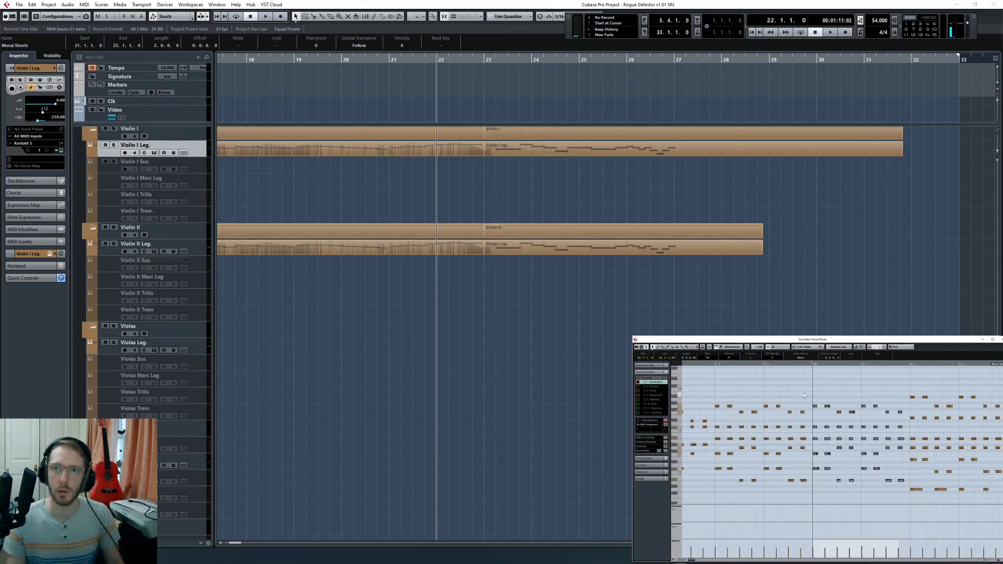
left_click_drag(807, 393, 680, 506)
key("Delete")
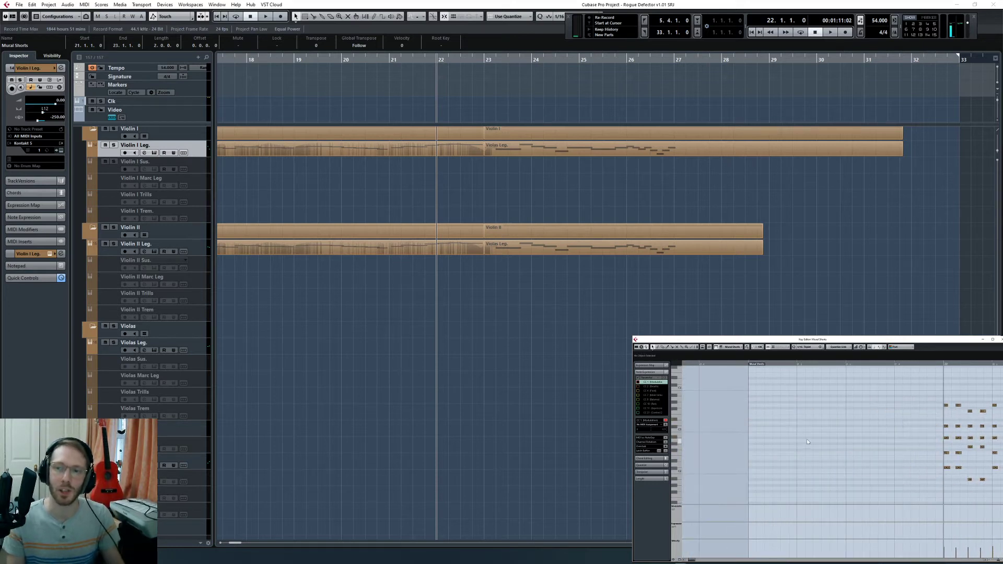
Step: Select all notes in bar 22, reshape their velocities into a rise, and draw a rising controller ramp beneath them
scroll(800, 453, "right", 3)
key("g")
key("g")
key("g")
left_click_drag(783, 393, 982, 508)
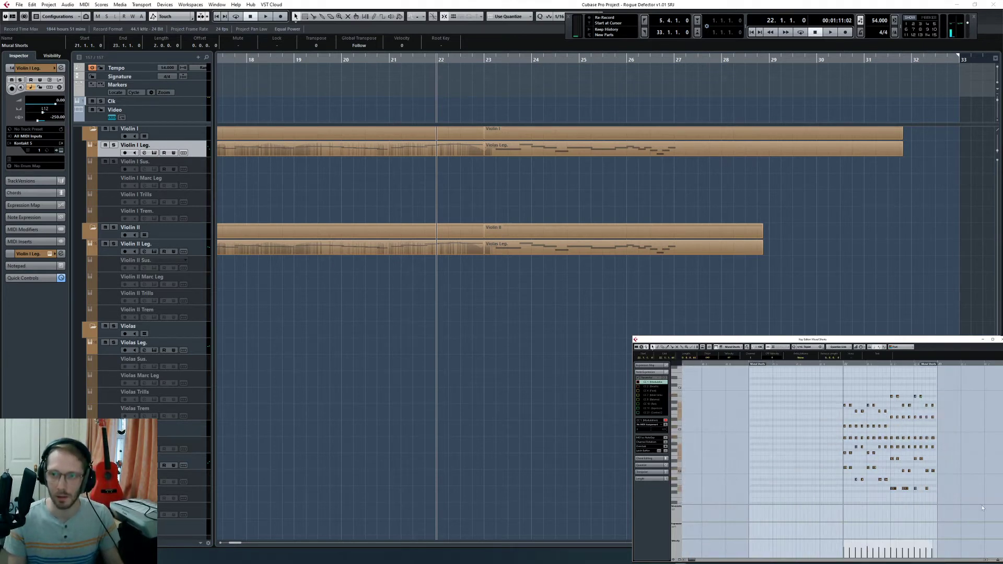
left_click(844, 552)
left_click_drag(835, 533, 932, 519)
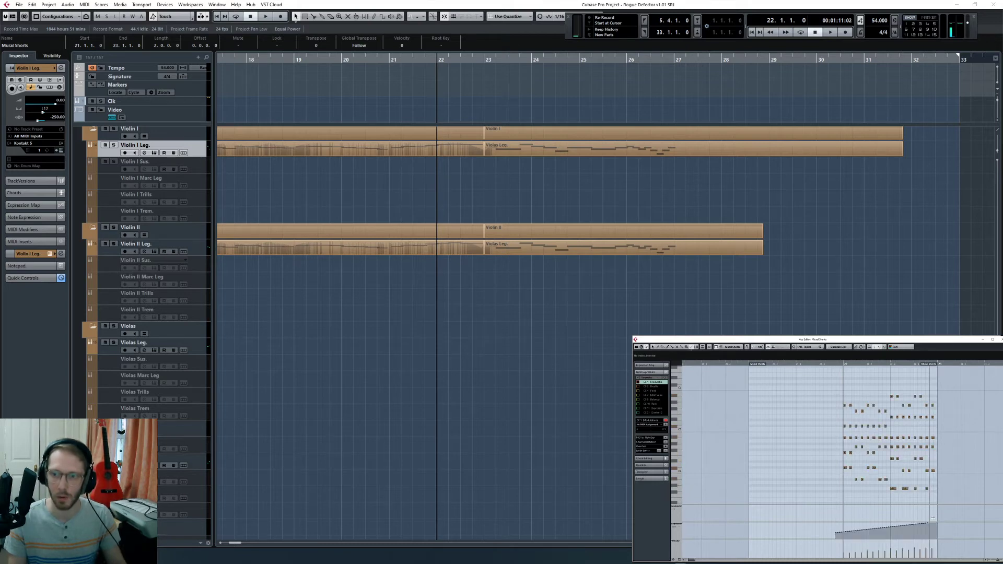
Step: Glue and re-split the Mural Shorts parts at bar 23, and copy the lead-in from bar 21 onto the CSS Shorts track
left_click(589, 282)
scroll(575, 332, "down", 8)
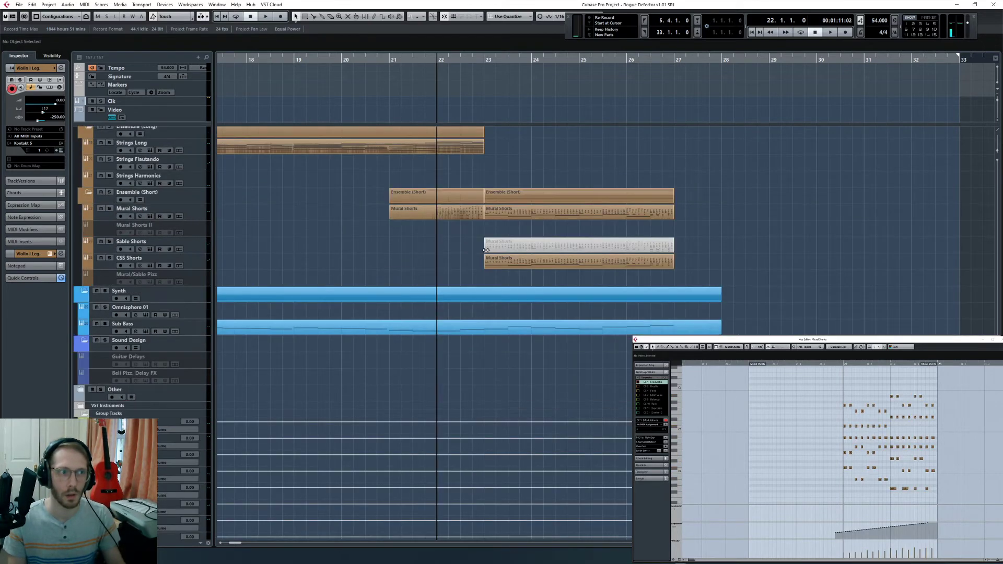
key("4")
left_click(459, 214)
key("1")
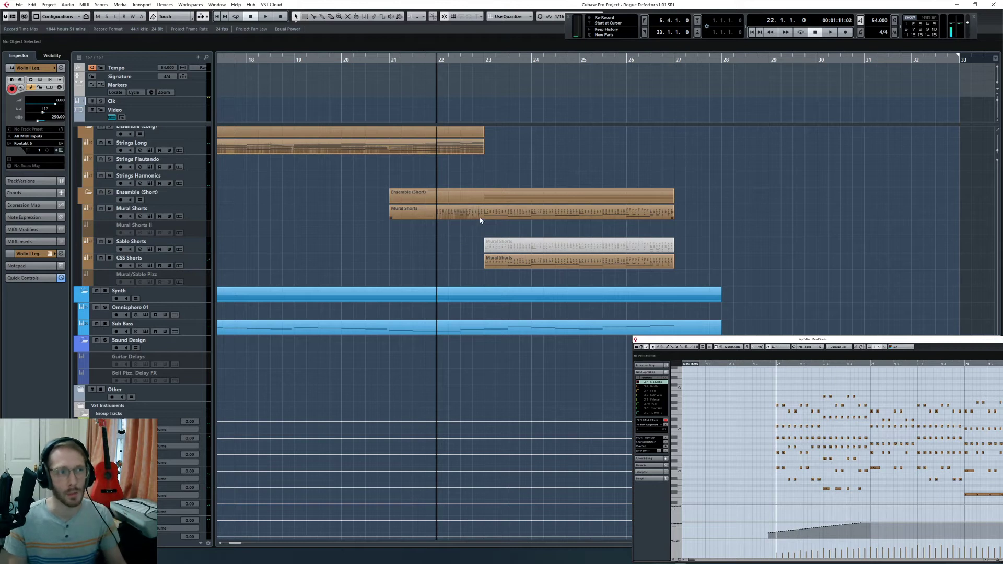
left_click(484, 214, "alt")
left_click_drag(461, 213, 461, 261)
left_click(456, 237)
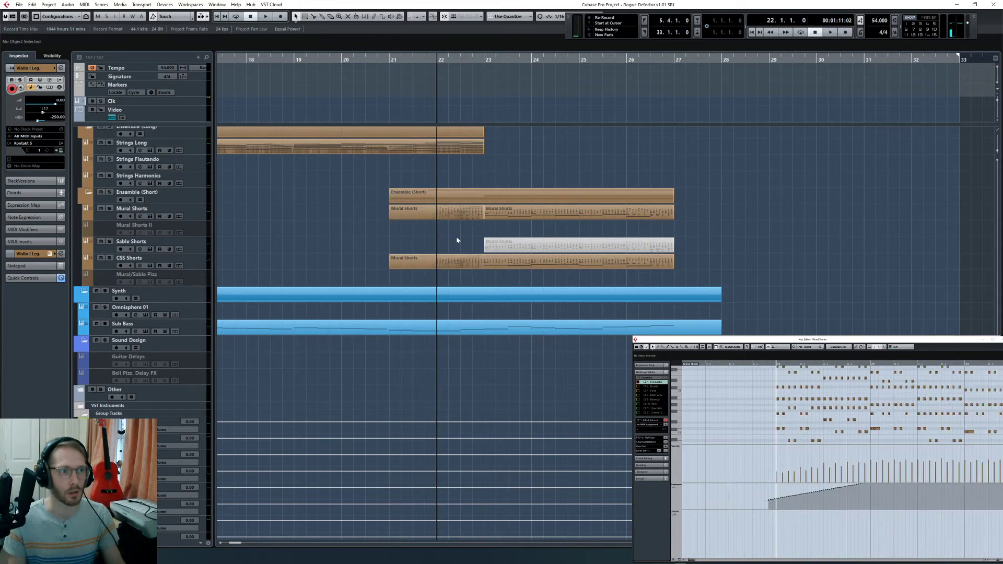
Step: Solo the Ensemble (Short) group and play the short strings from bar 22 into bar 23
left_click(110, 192)
key("space")
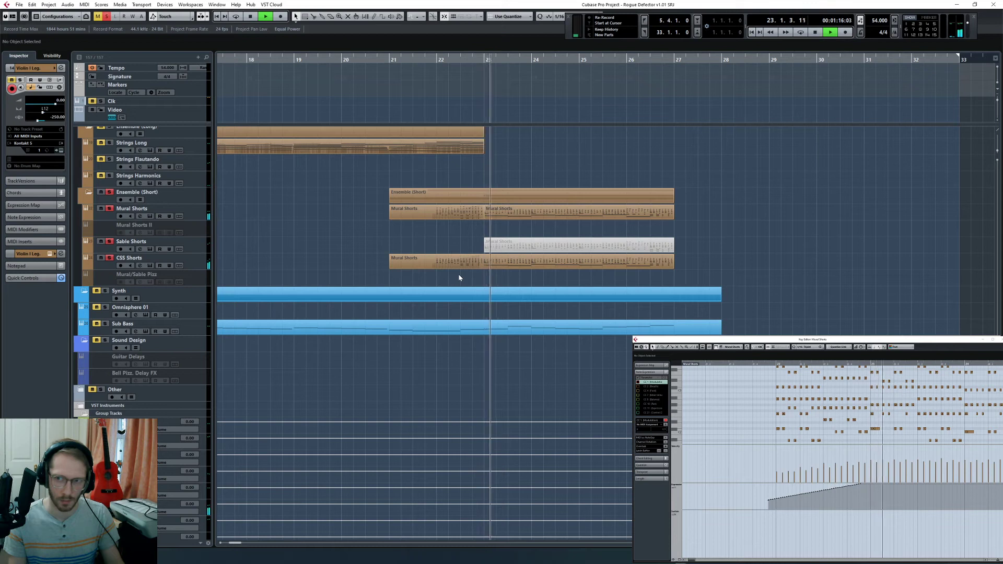
key("space")
Step: Reopen the Mural Shorts lead-in part and select its rising controller ramp for inspection
left_click(434, 212)
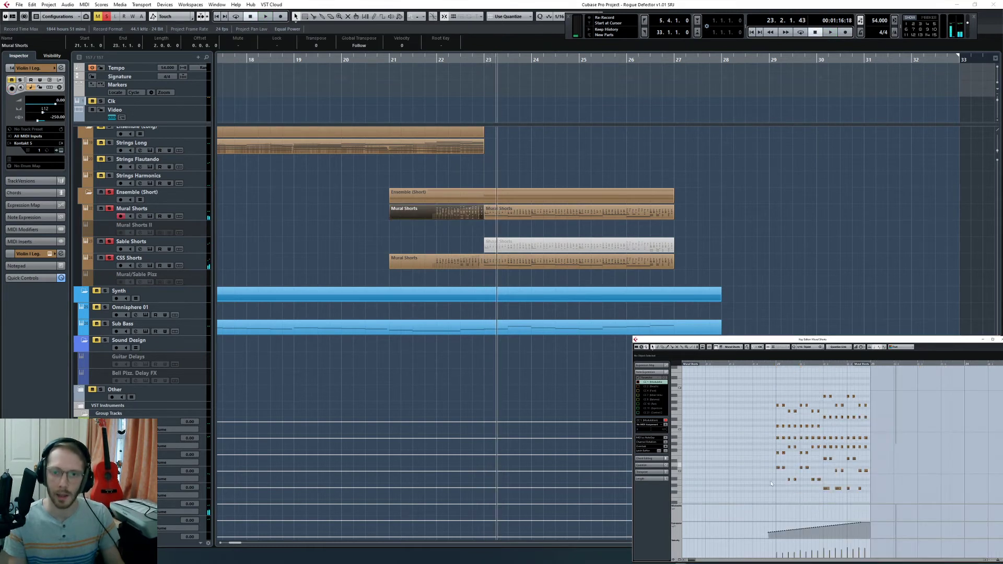
left_click_drag(765, 522, 890, 537)
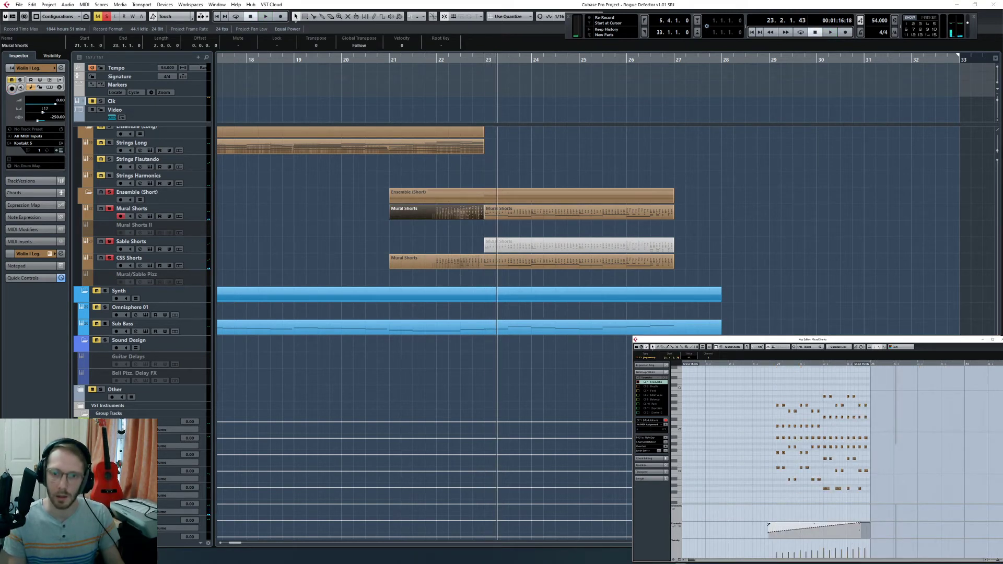
left_click(703, 449)
left_click(343, 236)
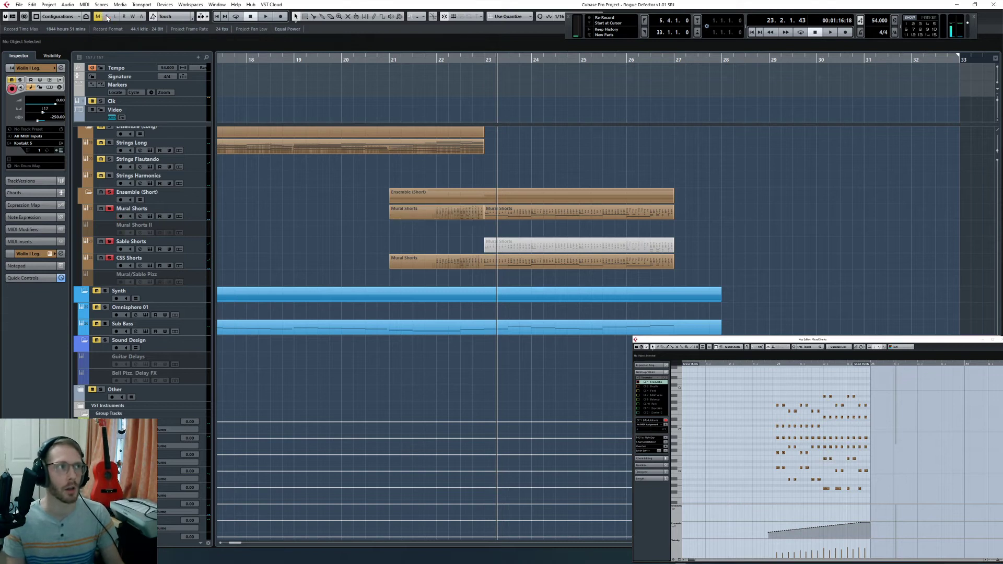
Step: Clear the solo, play the full arrangement from bar 19 to bar 24, and bring the violin legato tracks back into view
left_click(107, 17)
key("KP_Subtract")
key("KP_Subtract")
key("KP_Subtract")
key("KP_Subtract")
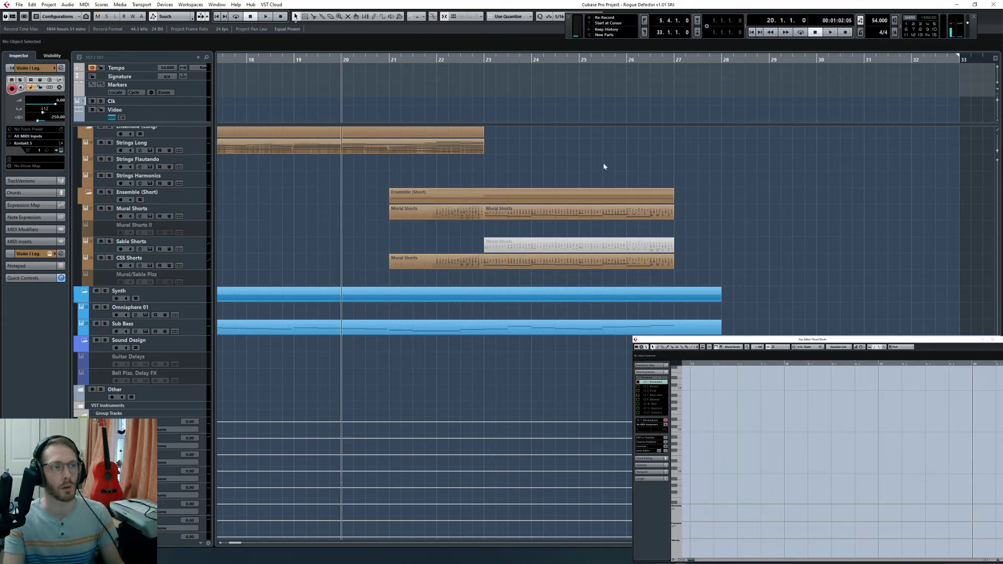
key("b")
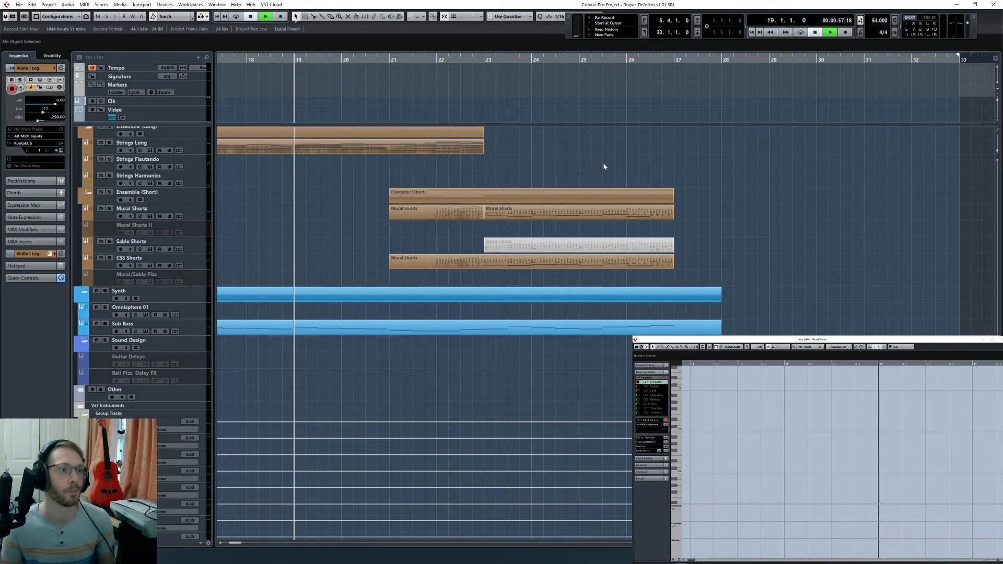
key("space")
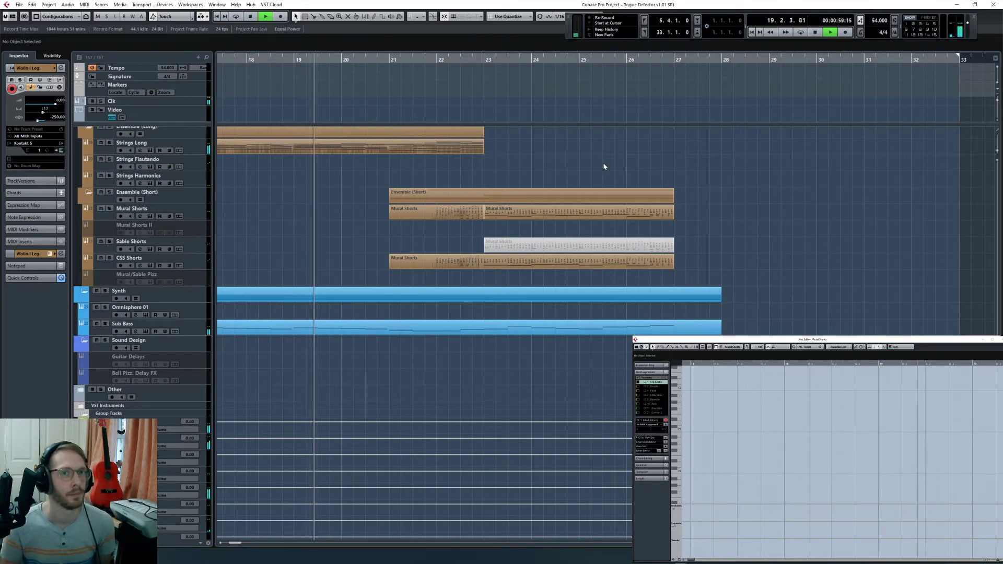
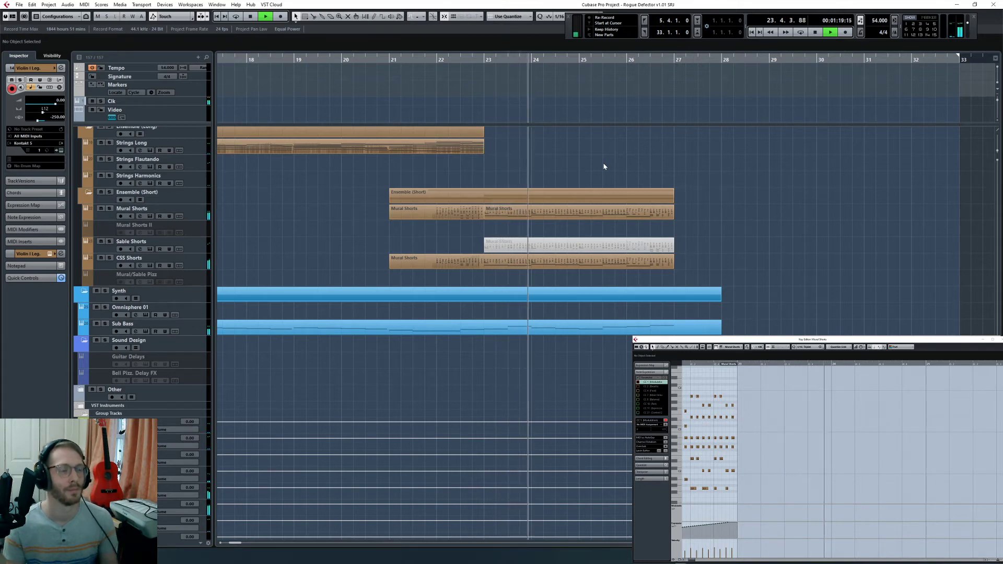
scroll(564, 220, "up", 10)
scroll(577, 236, "down", 8)
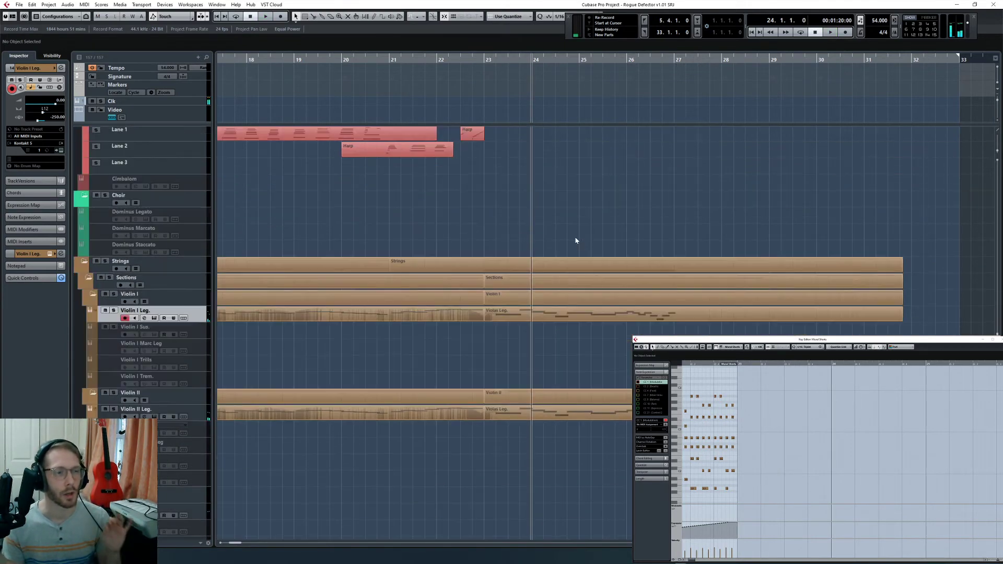
scroll(574, 242, "up", 3)
scroll(573, 251, "down", 3)
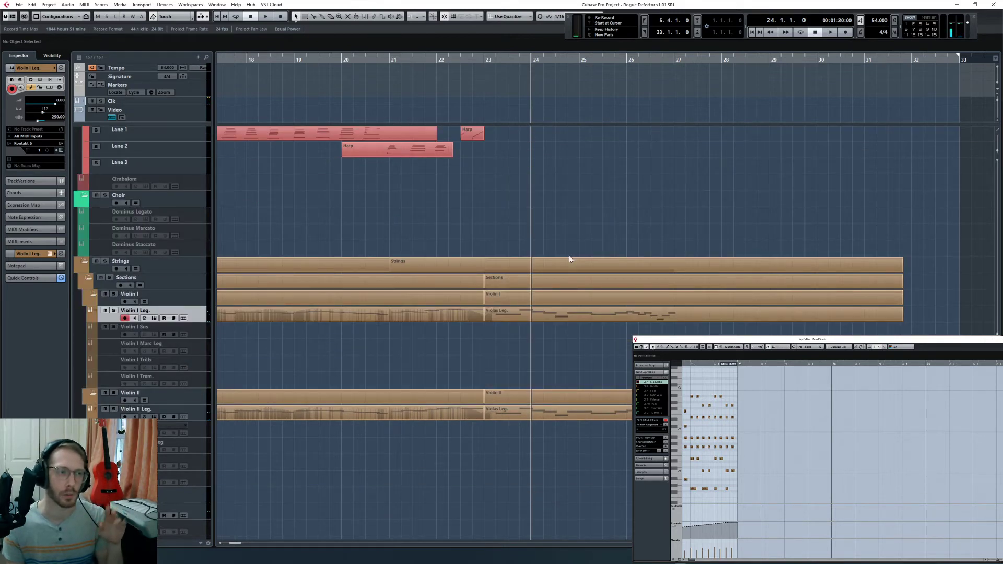
scroll(570, 259, "down", 3)
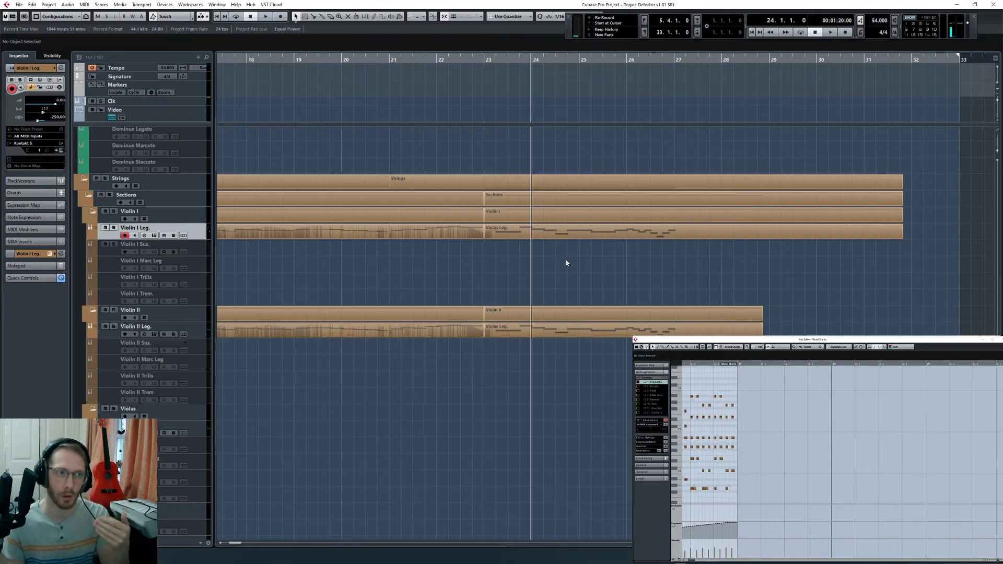
scroll(567, 262, "down", 6)
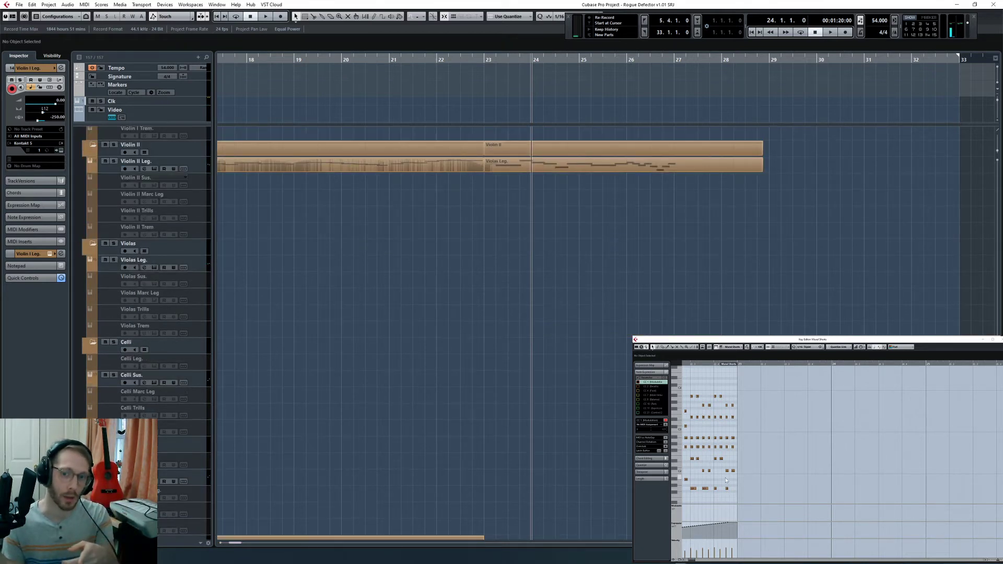
scroll(605, 299, "up", 6)
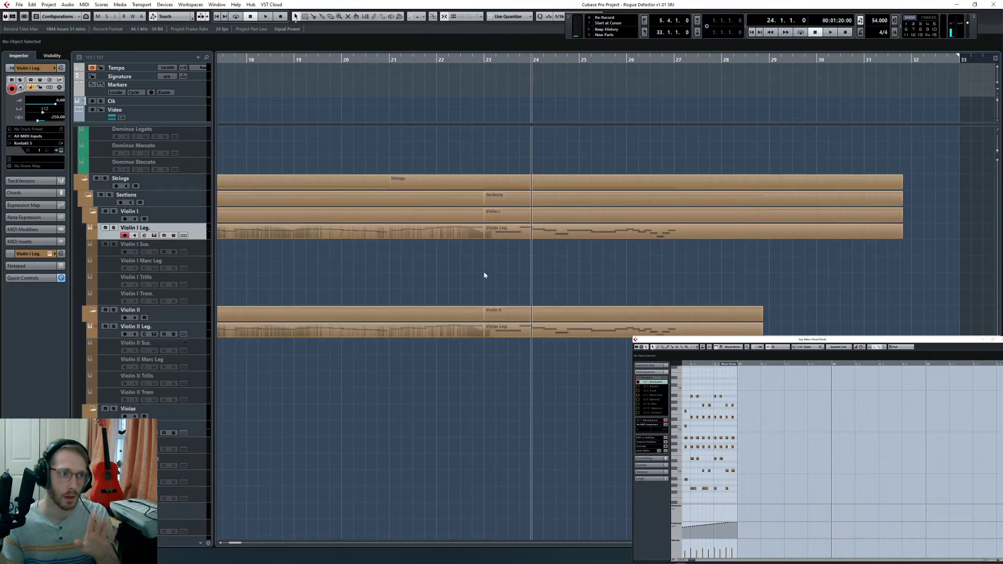
Step: Shorten the last legato note before bar 23 in the Violin I and Violin II legato parts
left_click(439, 60)
left_click_drag(451, 342, 450, 328)
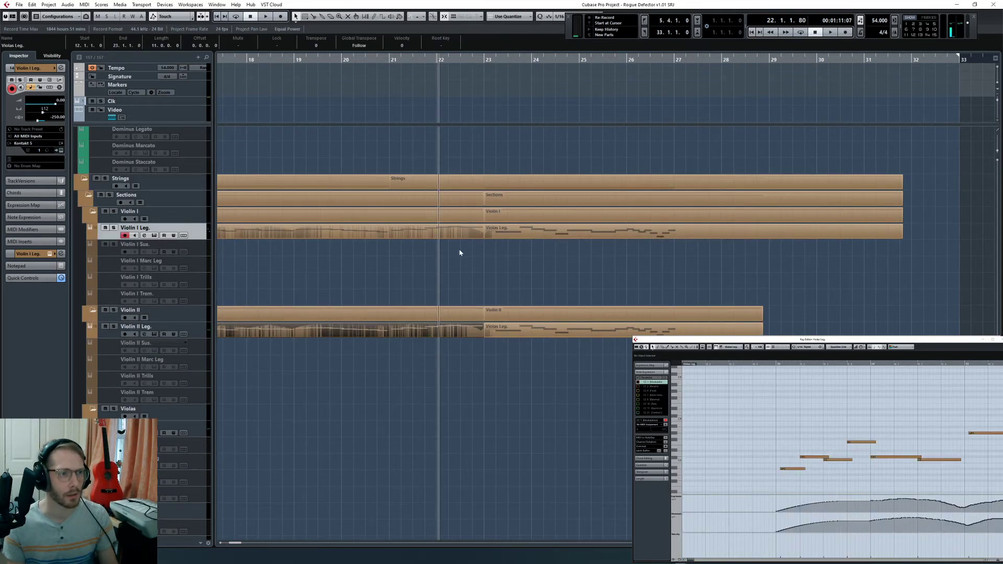
left_click(457, 233, "shift")
scroll(745, 443, "right", 5)
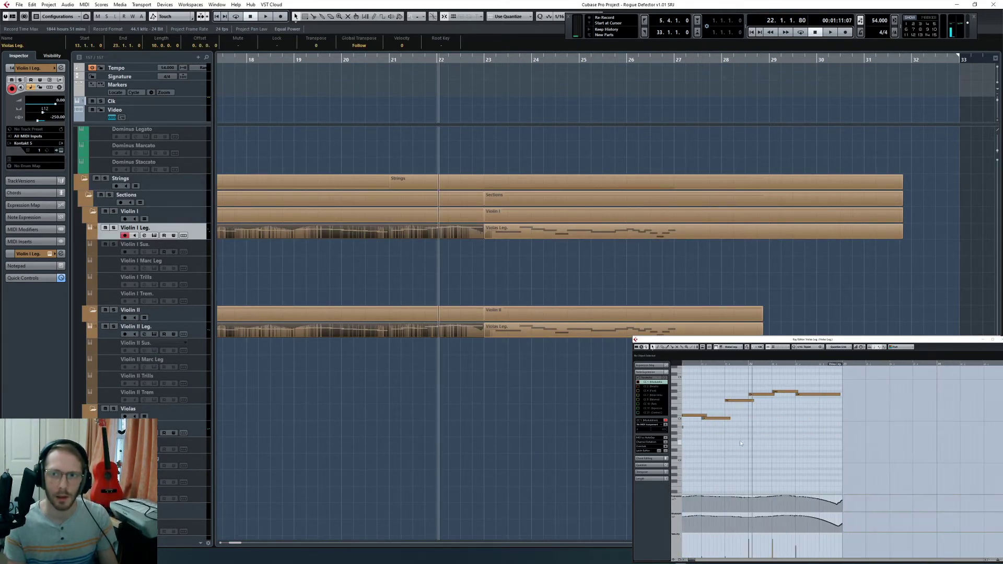
left_click(836, 395)
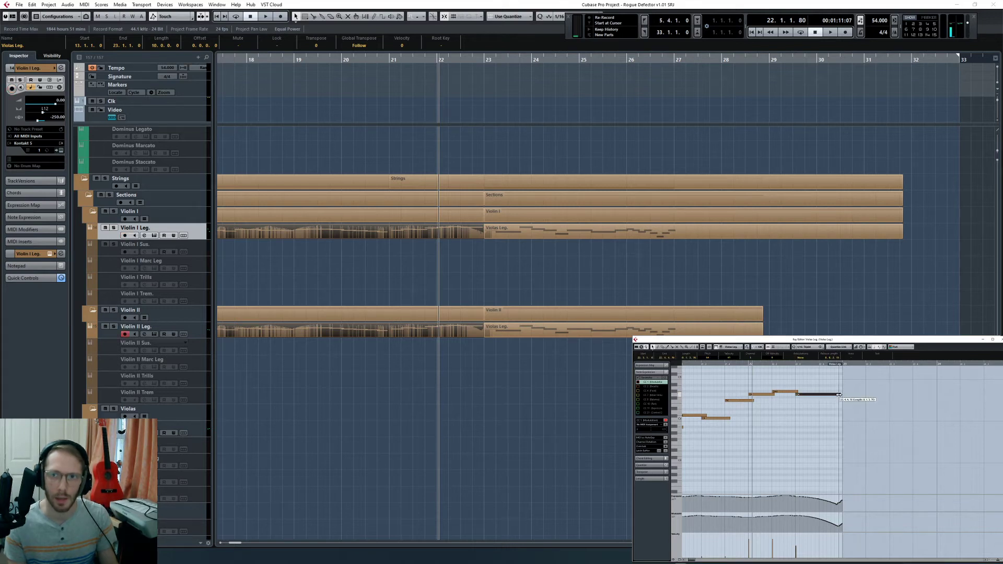
left_click(813, 438)
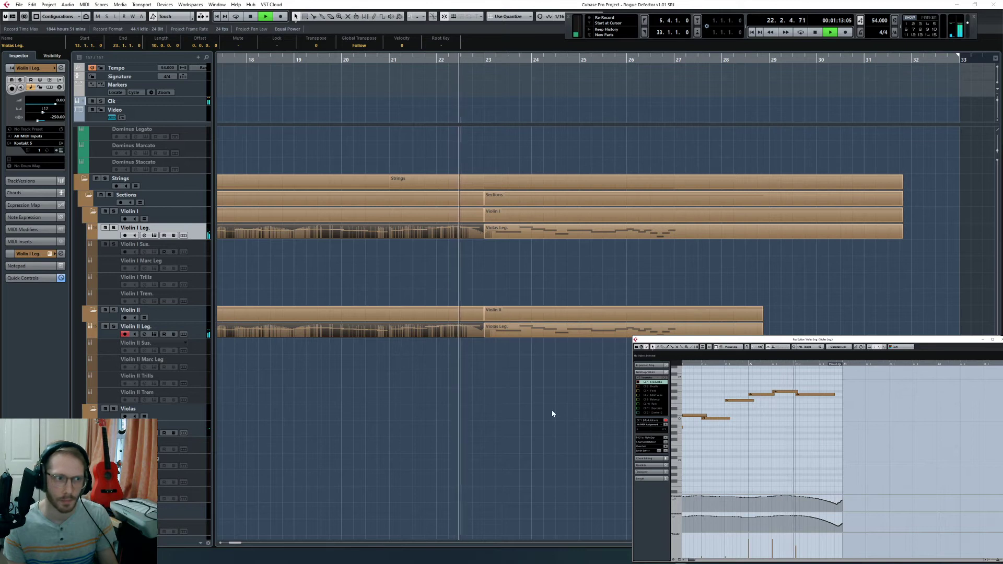
Step: Play into bar 23, and glue the adjoining Violin I and Violin II legato parts together at that bar line
left_click(519, 330)
left_click(514, 228, "shift")
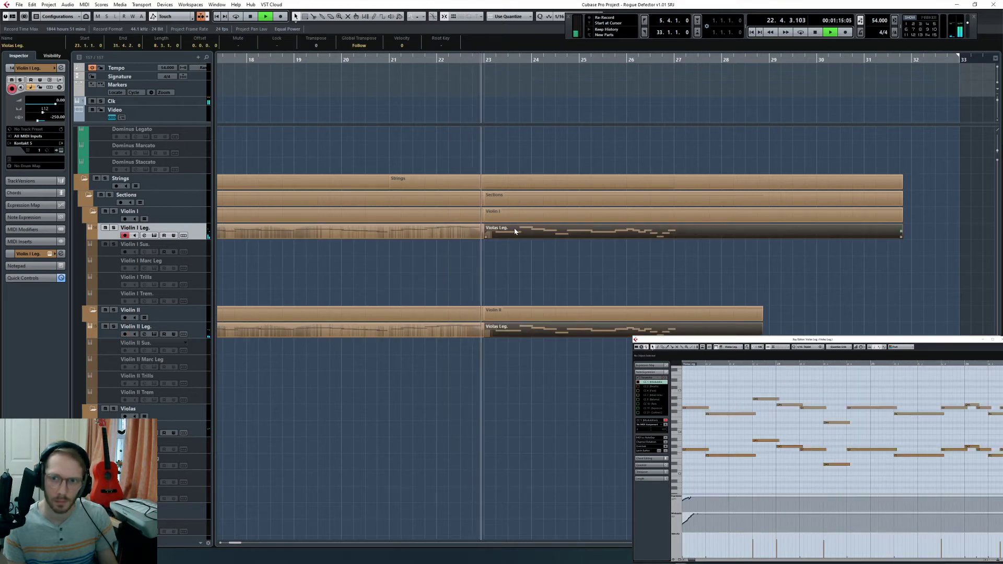
key("space")
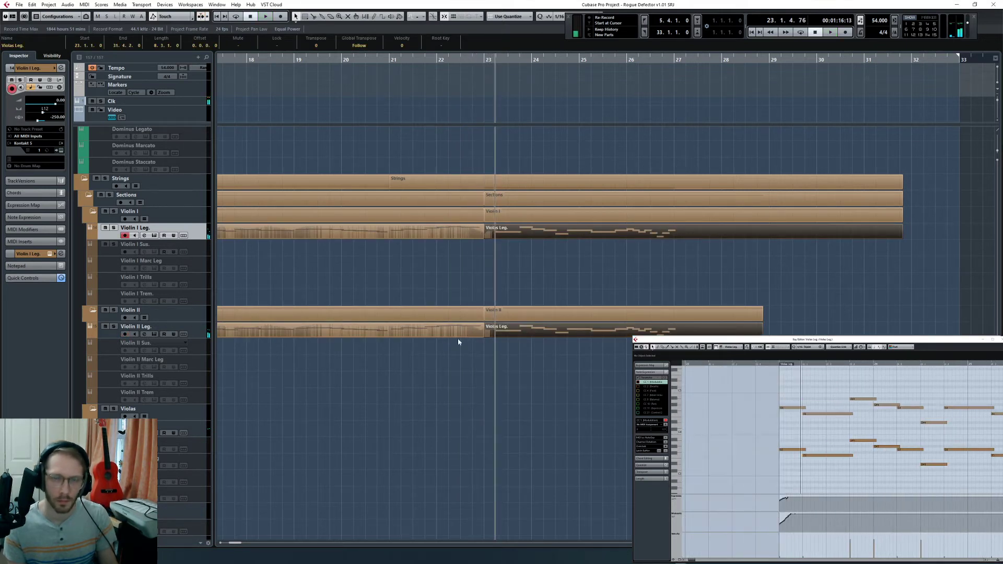
left_click(458, 342)
key("4")
left_click(465, 330)
left_click(467, 230)
key("1")
Step: Open both glued violin legato parts together and extend the start of their first bar 23 notes slightly earlier
left_click(527, 332)
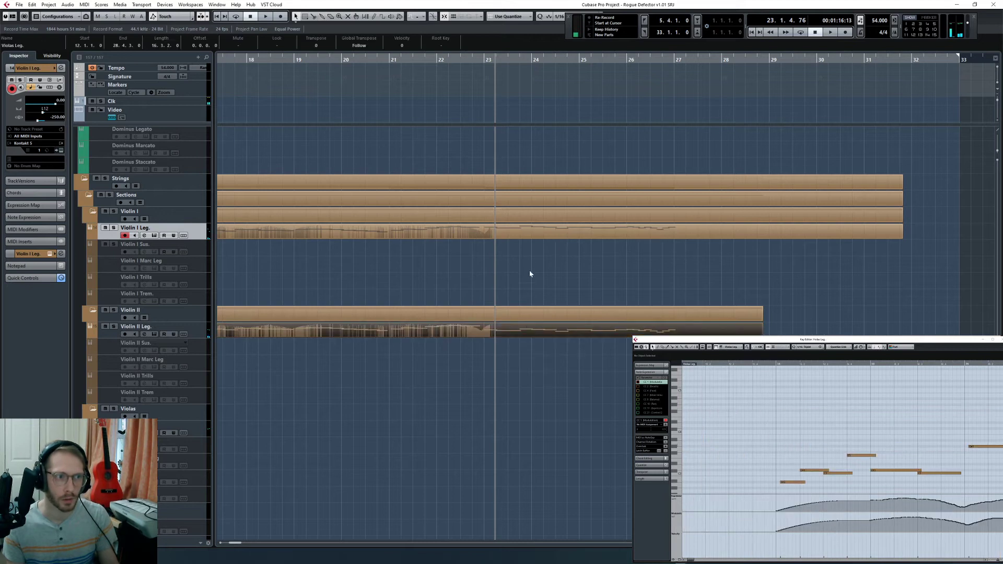
left_click(533, 231, "shift")
key("space")
key("space")
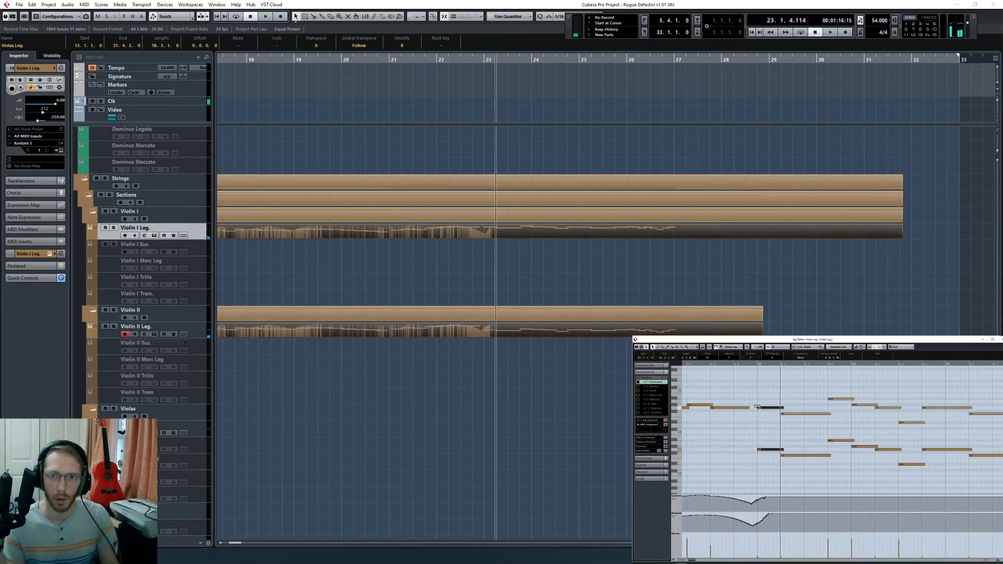
left_click_drag(758, 408, 755, 410)
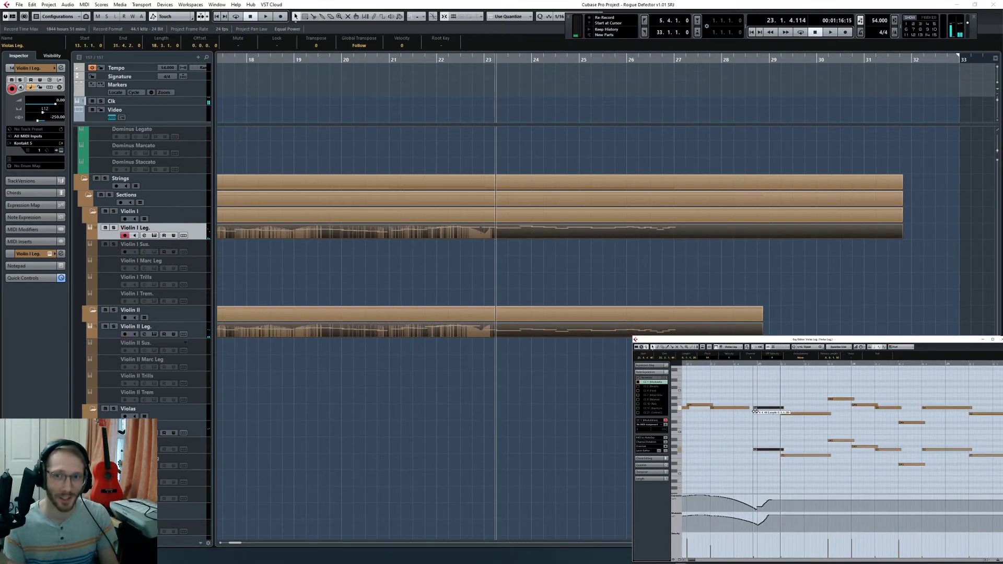
Step: Play both violin legato lines from bar 22 through the transition into bar 23
left_click(711, 366)
key("space")
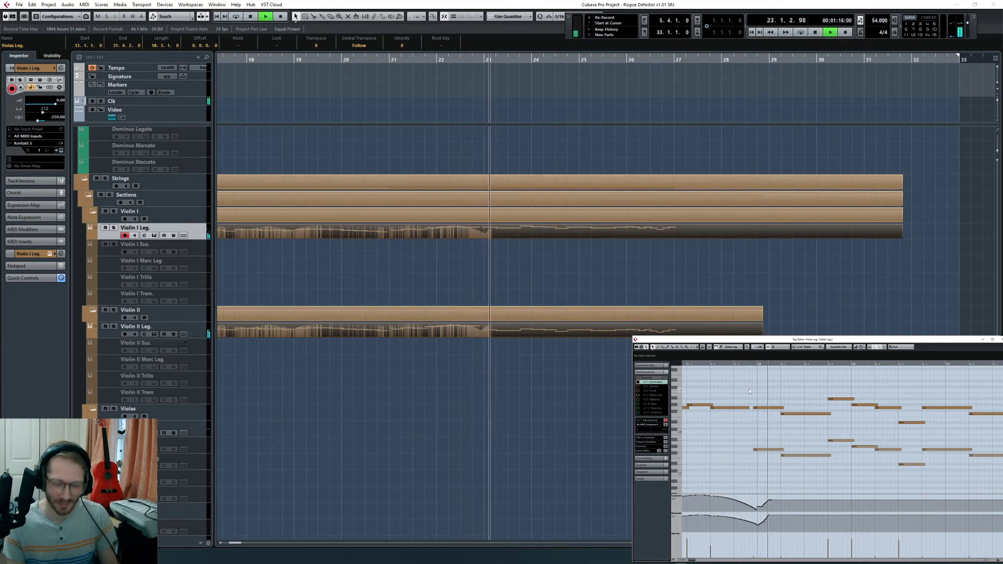
left_click(672, 273)
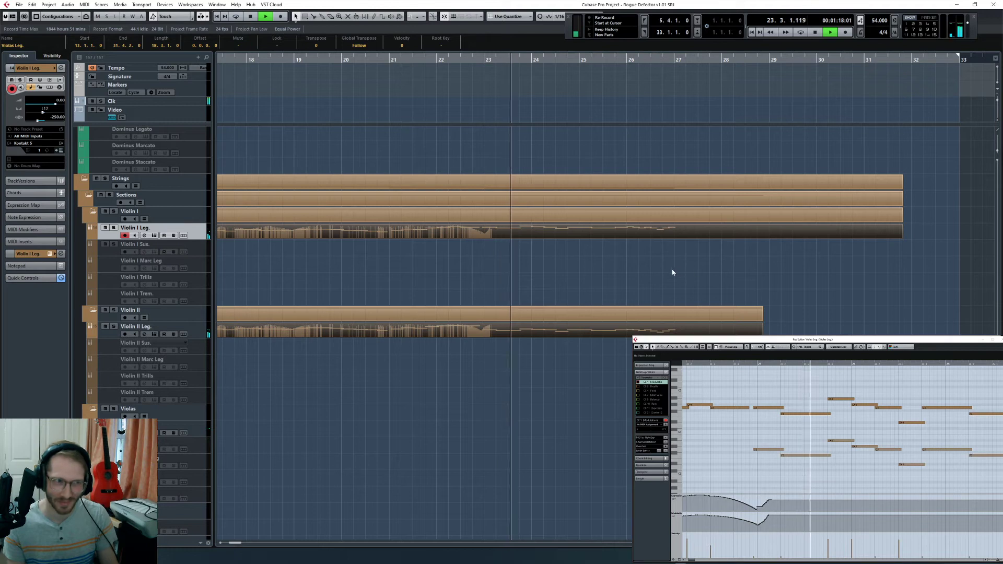
key("space")
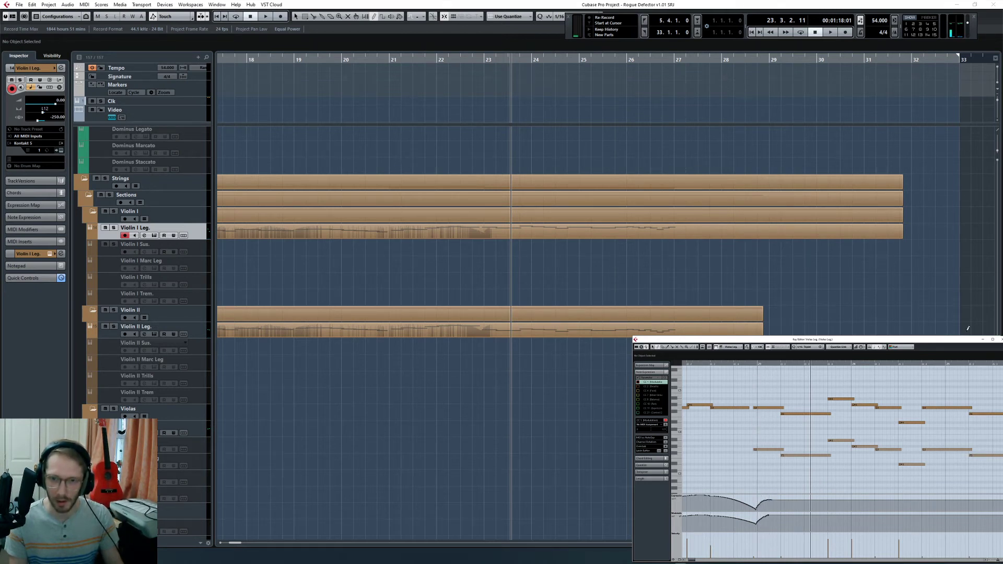
Step: Open the Violin II legato part and redraw its controller curves rising out of the dip at bar 23
right_click(683, 295)
left_click(688, 300)
left_click(585, 332)
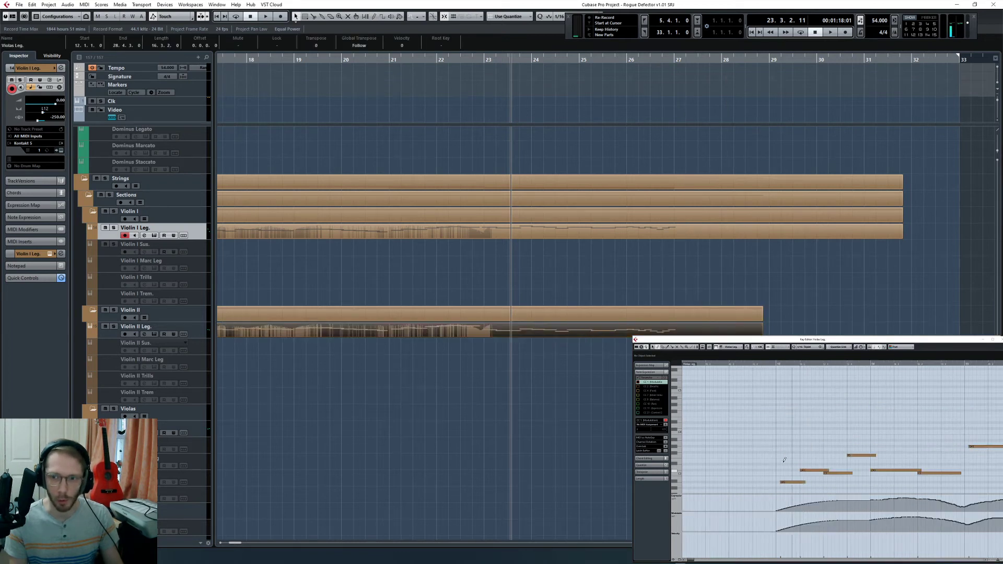
key("space")
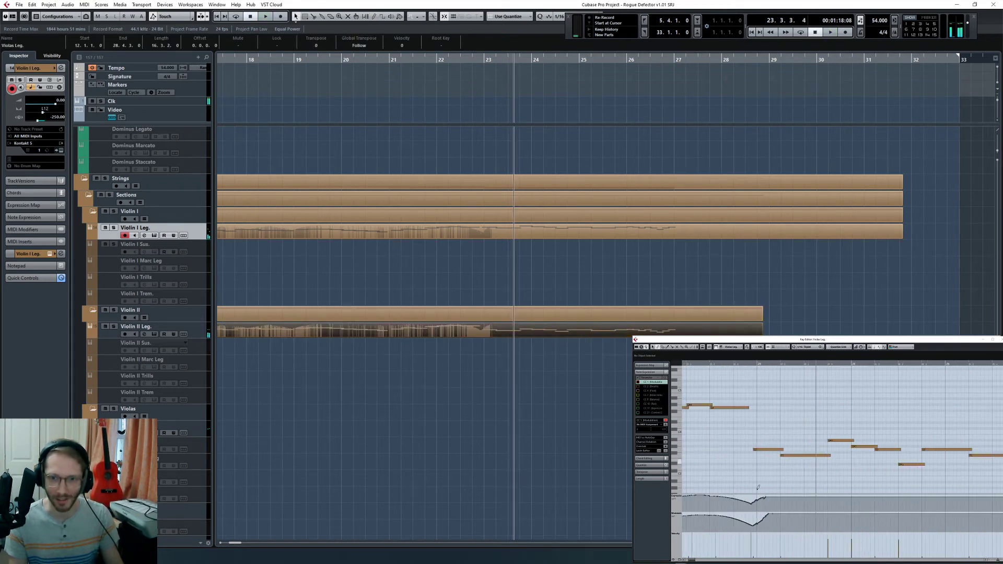
left_click(764, 498)
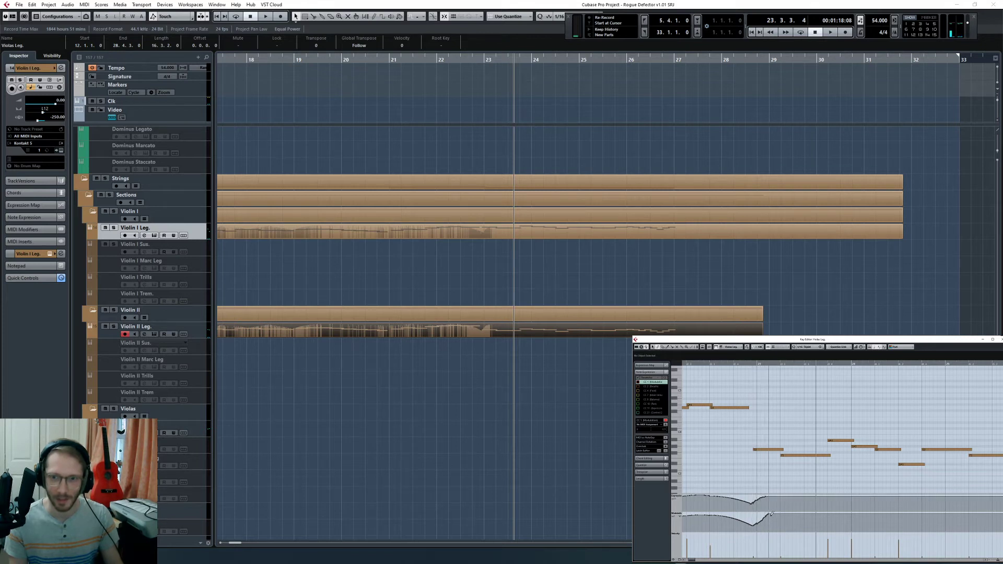
left_click(604, 390)
Step: Look over the Violin I legato melody through bar 27 and select the 6 Horns Leg track
left_click(515, 232)
scroll(822, 438, "down", 3)
scroll(822, 438, "right", 2)
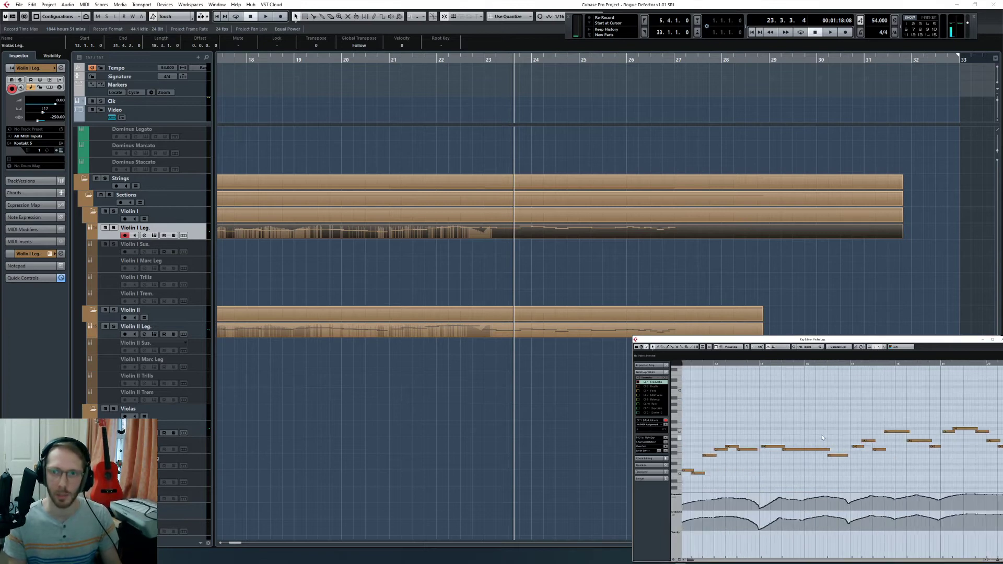
scroll(590, 261, "up", 15)
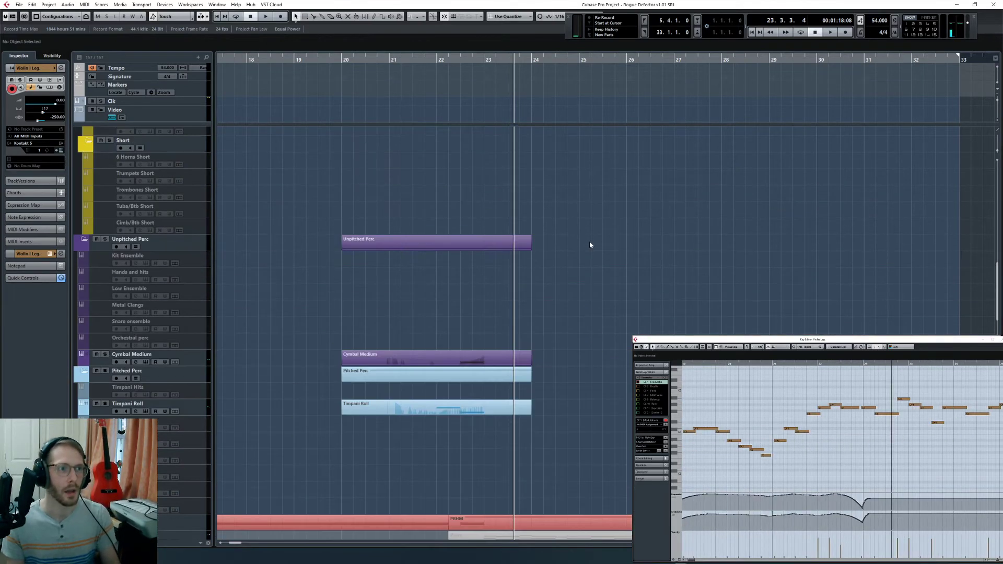
scroll(477, 256, "up", 5)
left_click(191, 261)
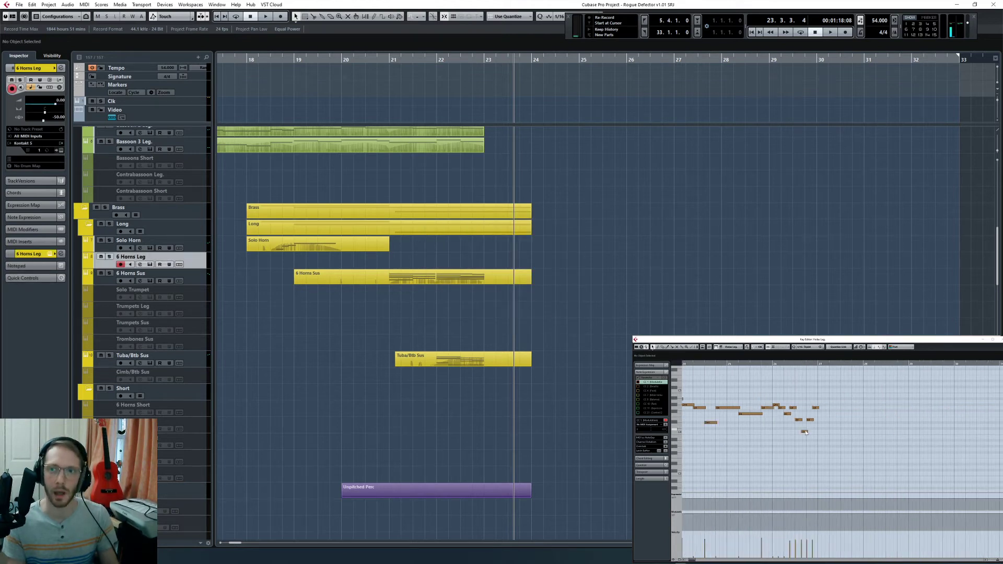
Step: Open the Violin II legato part and select all its melody notes from bar 23 onward for copying
scroll(564, 365, "down", 20)
left_click(566, 330)
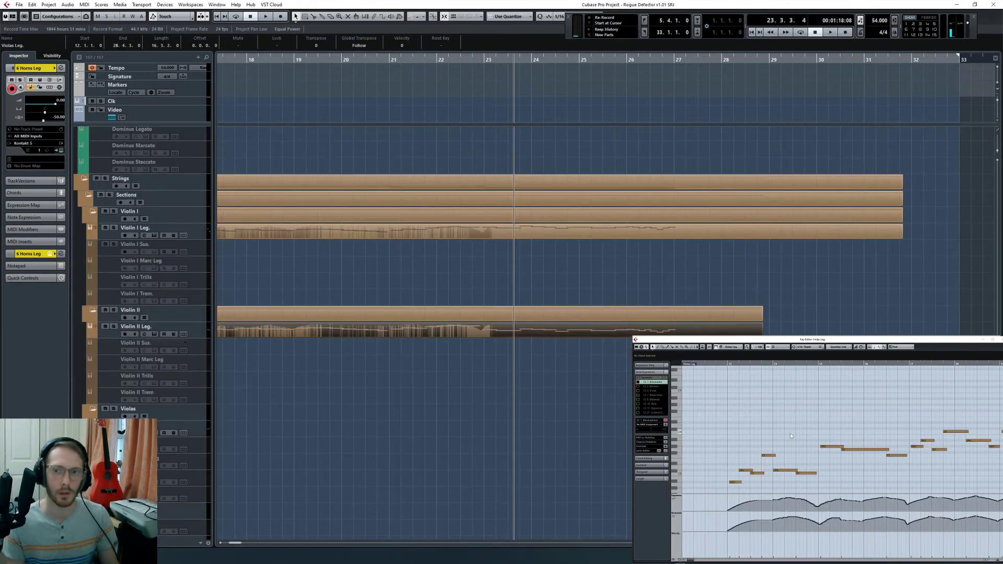
key("space")
key("space")
scroll(792, 431, "left", 3)
left_click_drag(792, 428, 979, 491)
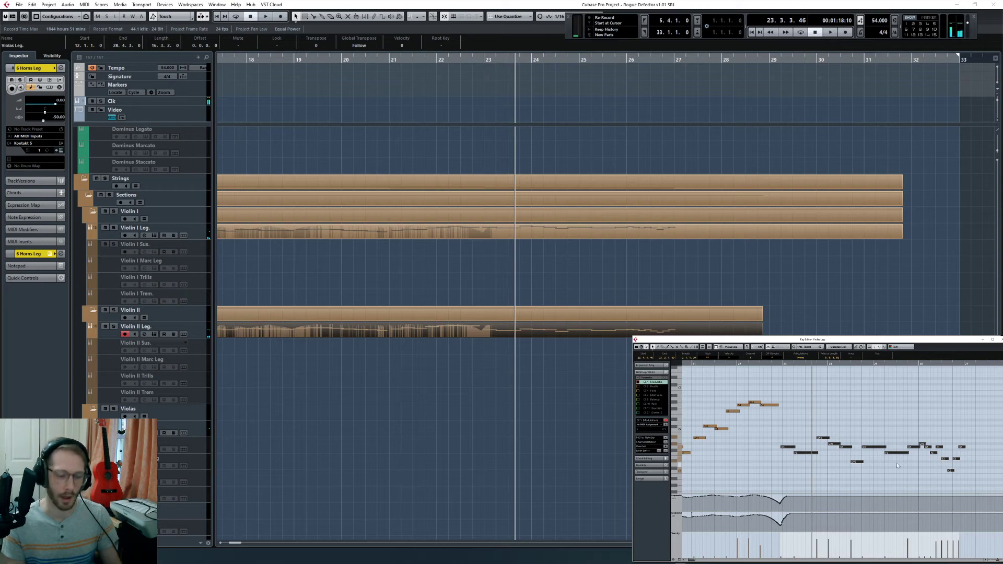
Step: Create a 6 Horns Leg part from mid-bar 22 to bar 28 and paste the violin melody into it at bar 23
scroll(522, 277, "up", 15)
left_click(444, 288)
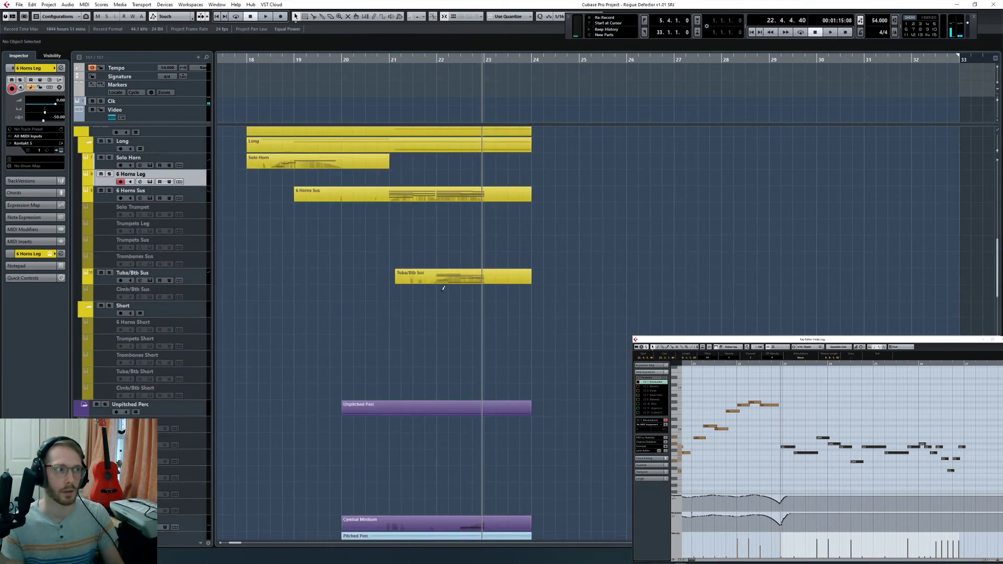
left_click_drag(472, 175, 722, 173)
left_click(702, 365)
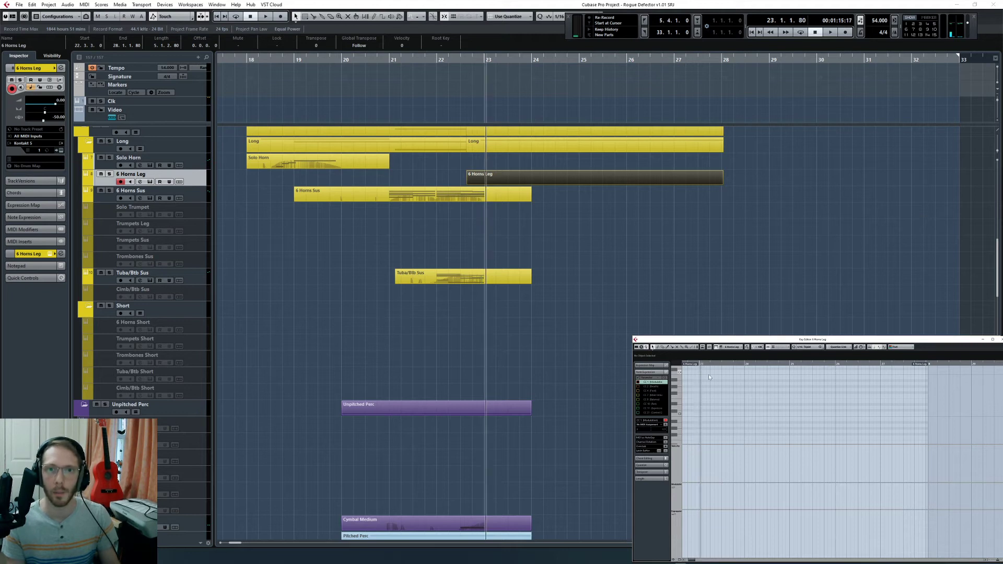
key("ctrl+v")
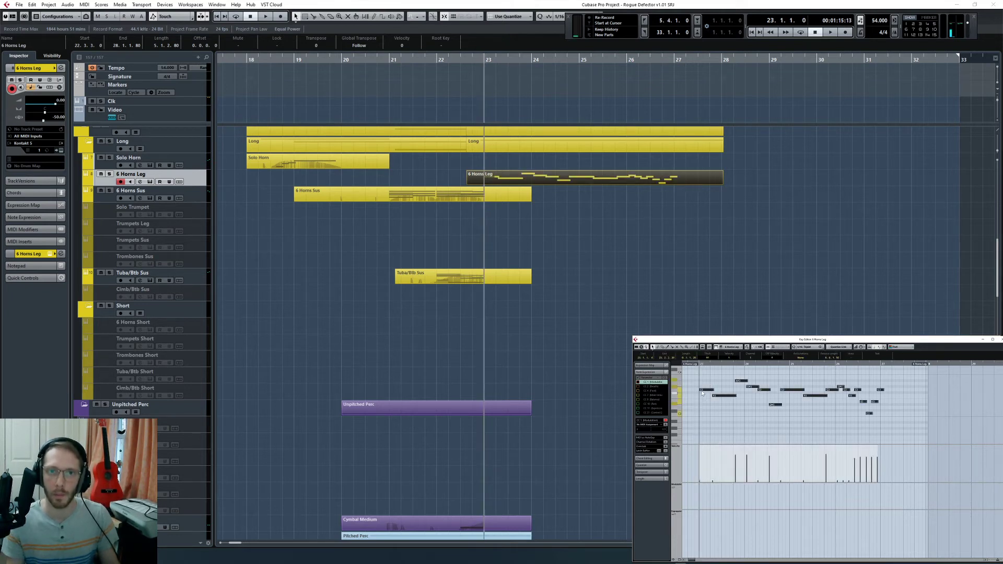
left_click_drag(706, 391, 706, 392)
Step: Quantize the pasted horn notes to 1/8 and adjust their lengths, including the final note's end
left_click(804, 347)
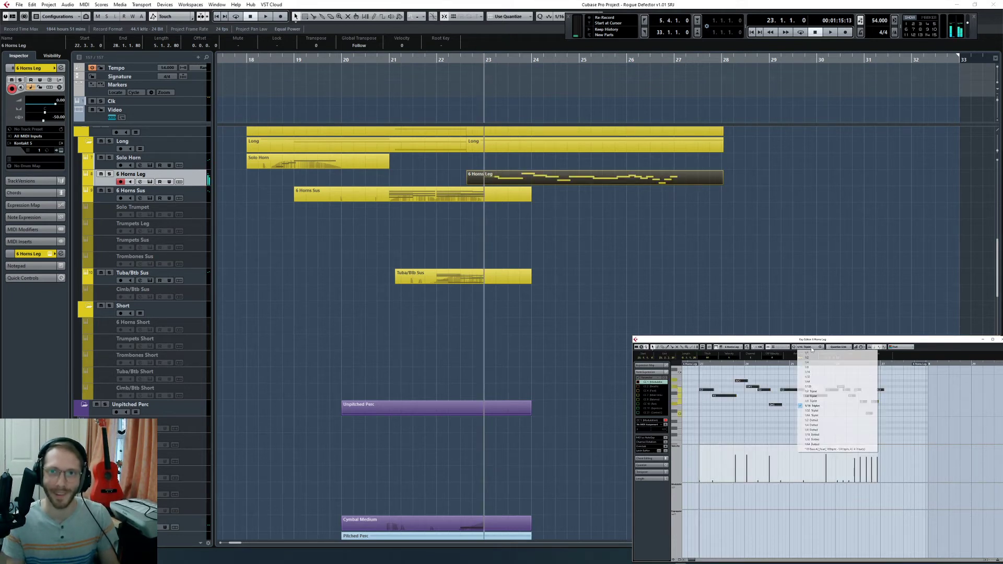
left_click(816, 370)
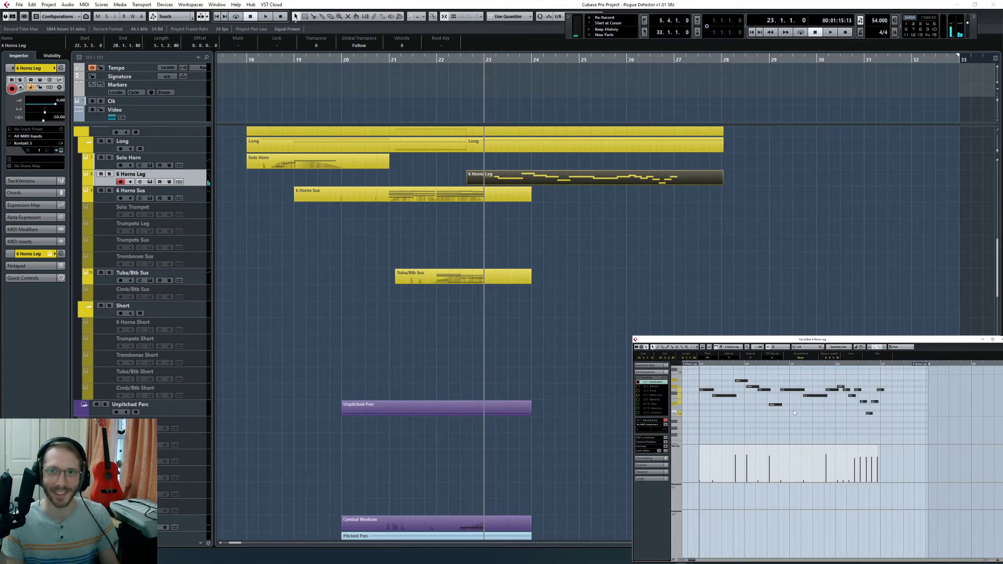
key("q")
left_click(793, 411)
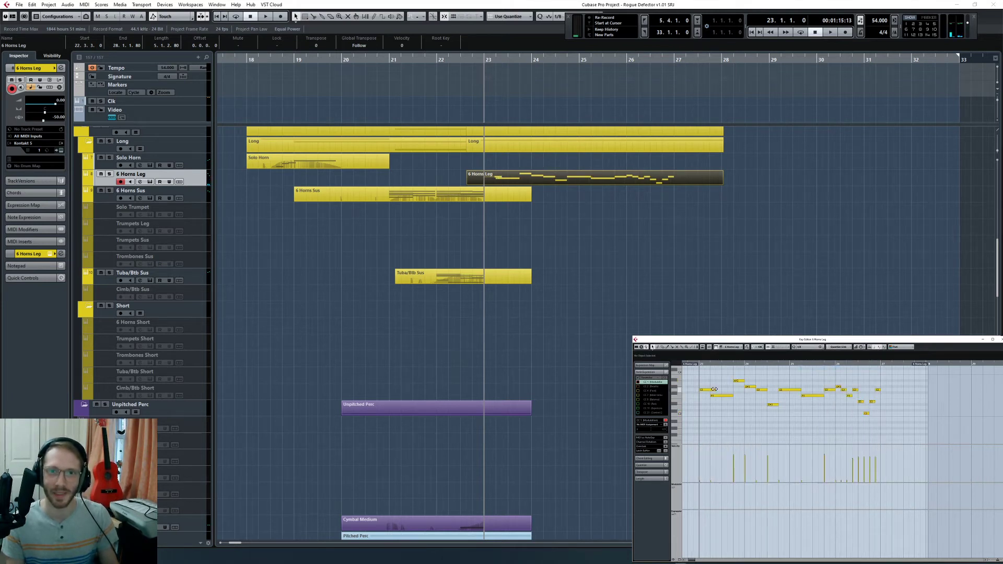
key("ctrl+a")
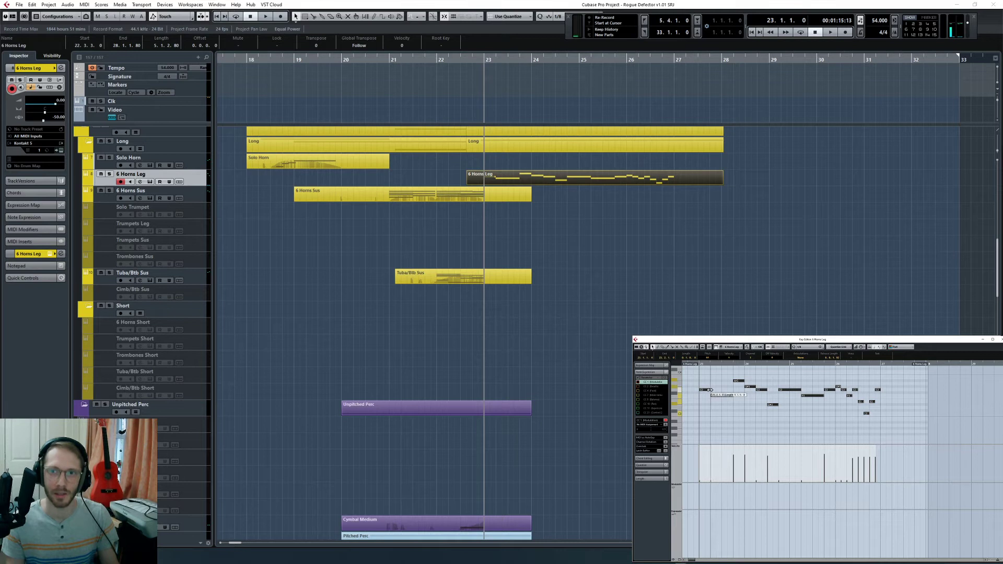
left_click(921, 391)
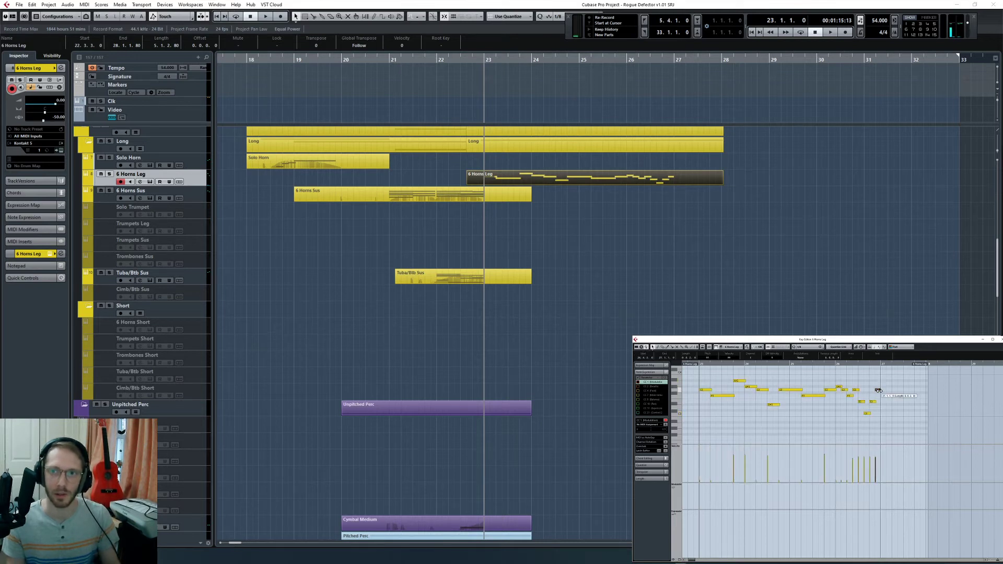
Step: Play bars 23 to 27 while performing the horn dynamics, and capture the controller curves in the 6 Horns Leg part
key("space")
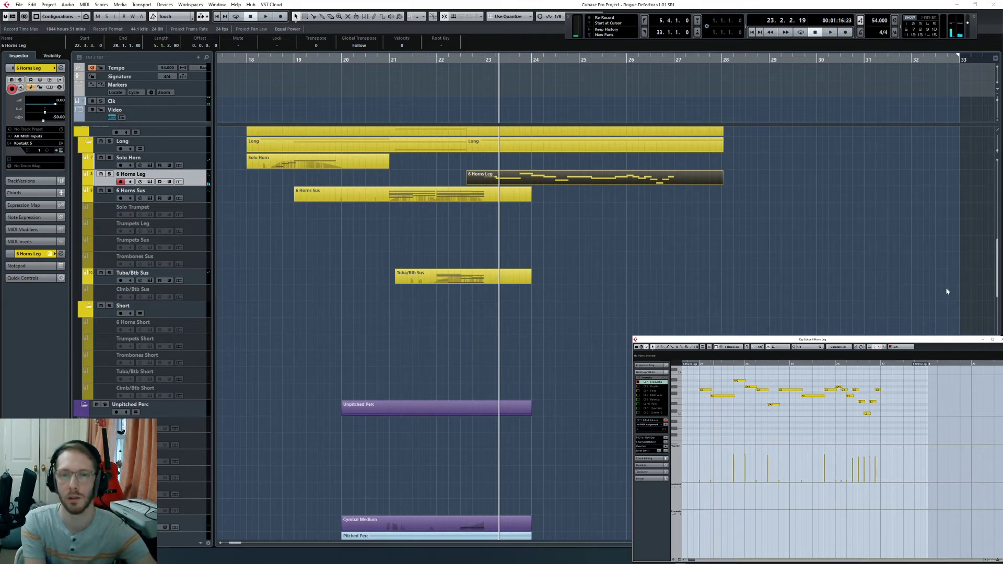
key("space")
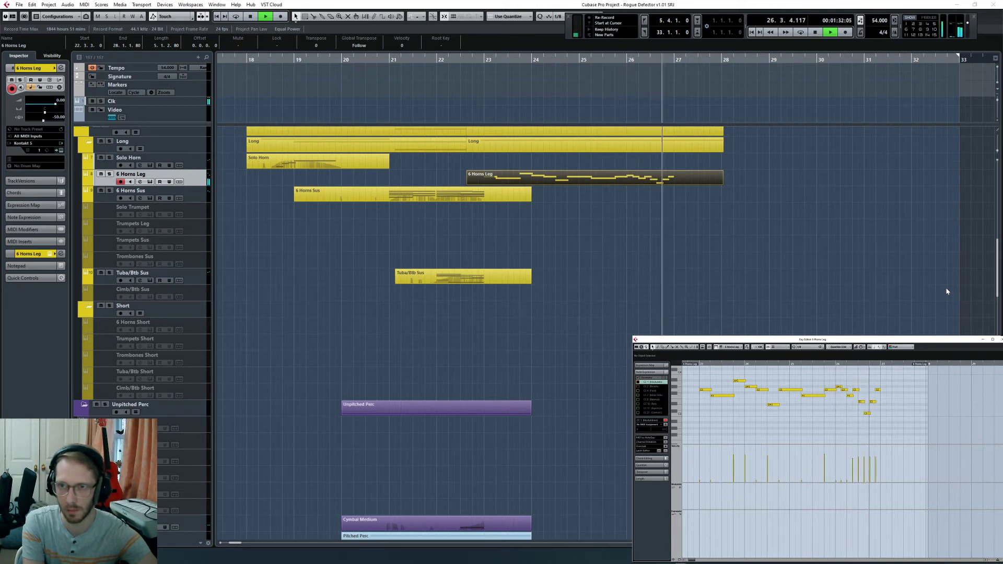
key("ctrl+z")
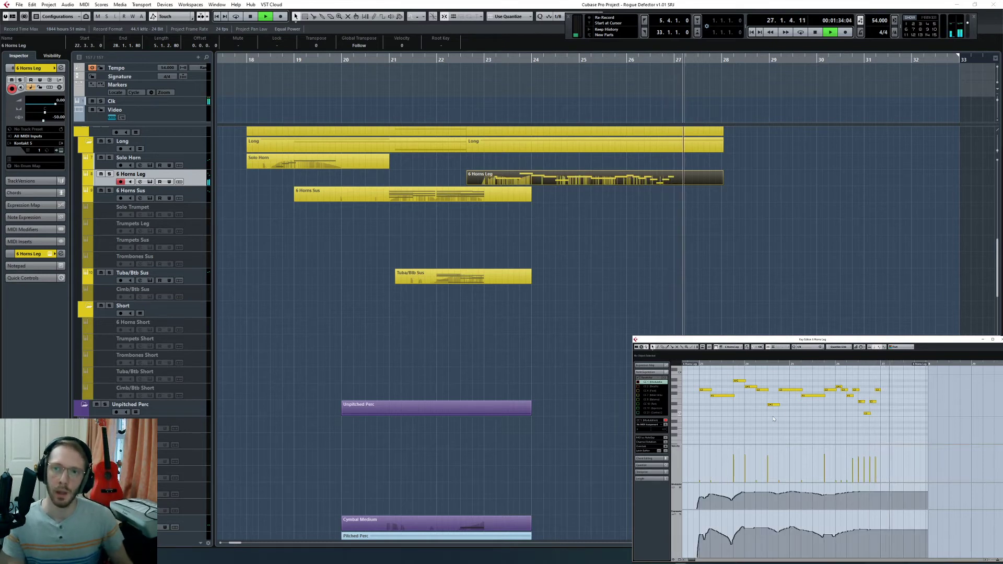
Step: Scale down both controller curves in the 6 Horns Leg part and play the passage from just before bar 23
left_click_drag(694, 490, 859, 507)
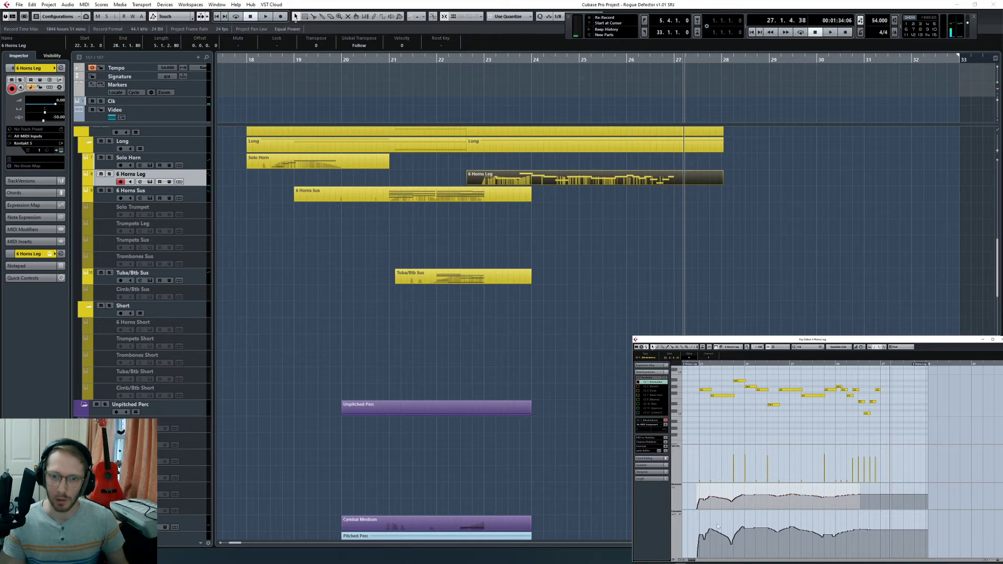
left_click_drag(691, 516, 916, 557)
left_click_drag(783, 512, 784, 518)
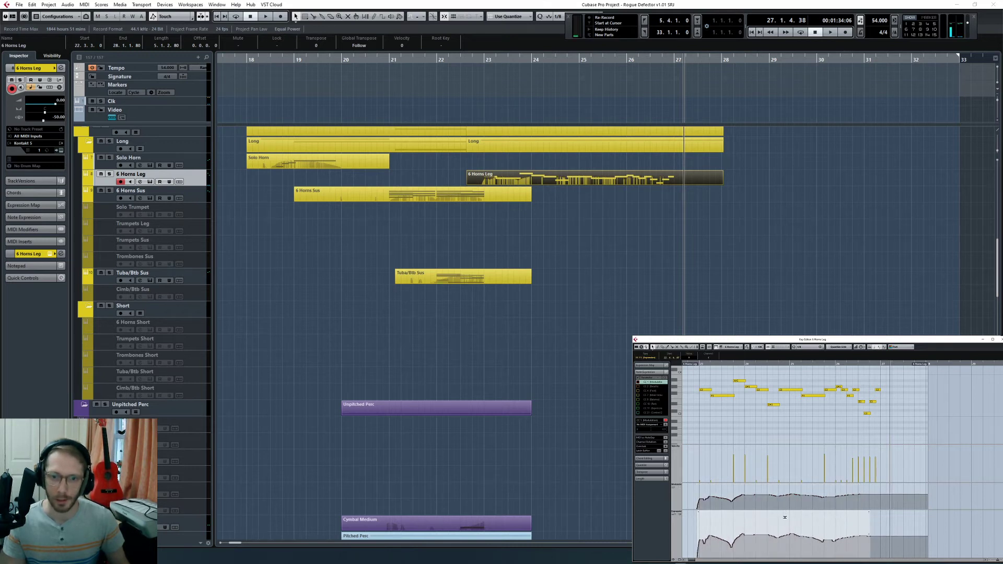
left_click(728, 425)
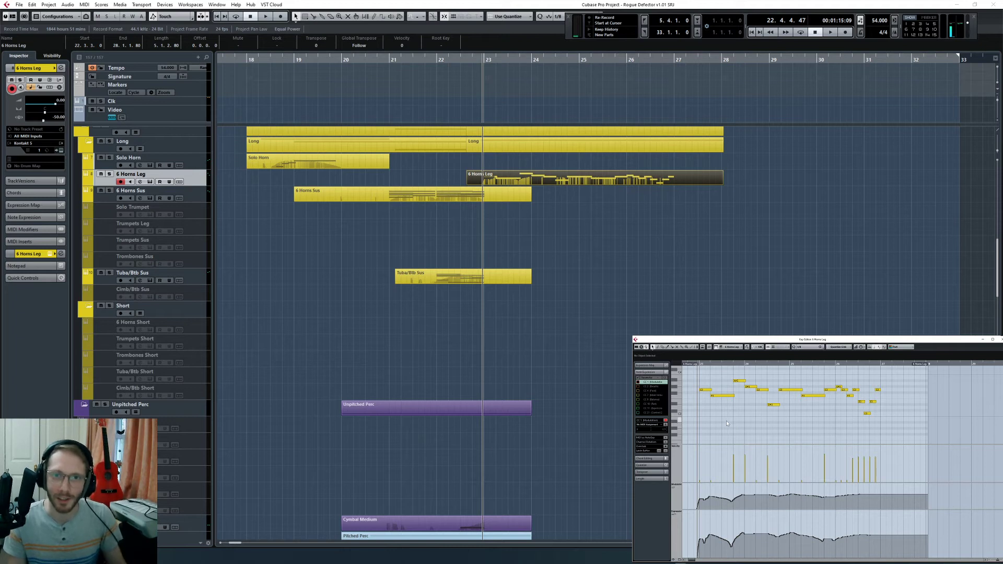
key("space")
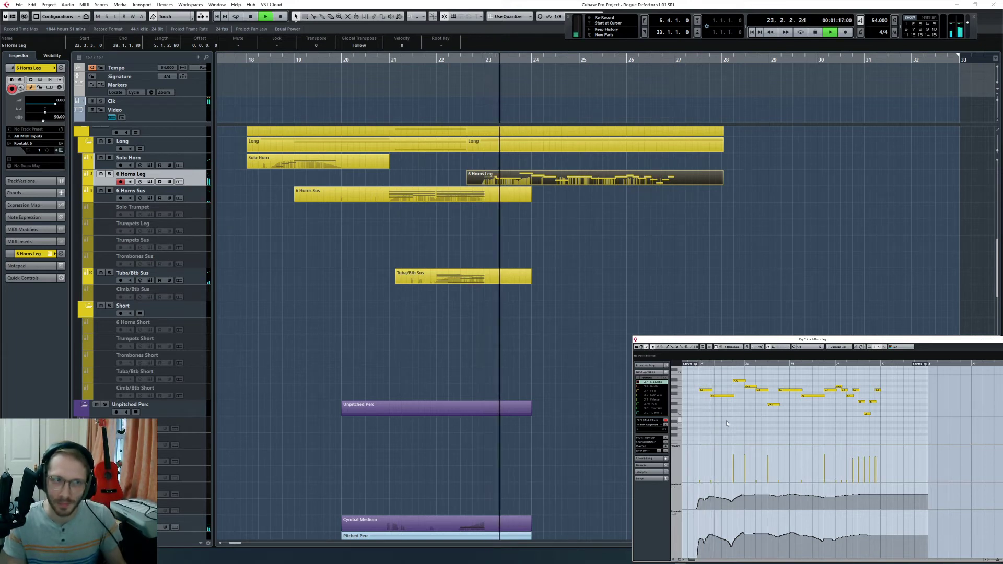
left_click(652, 263)
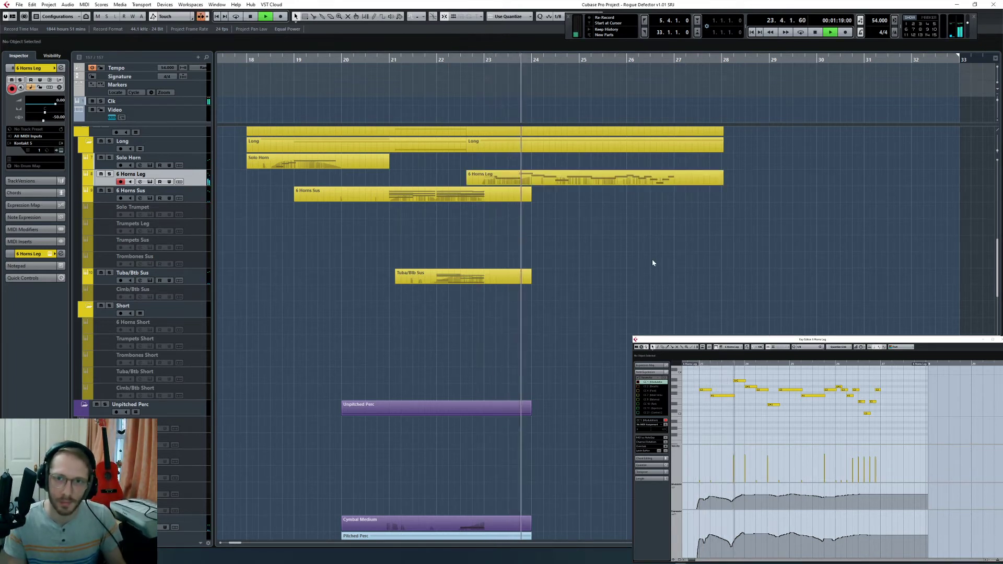
key("space")
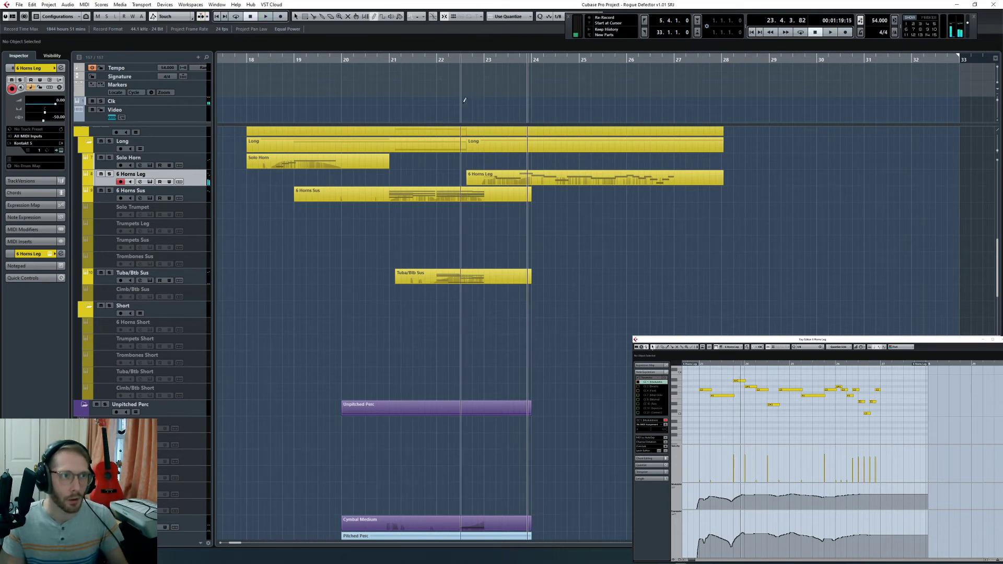
Step: Draw a Clk part from mid-bar 22 to just past bar 28 and add a short click note at bar 23
left_click_drag(463, 102, 739, 103)
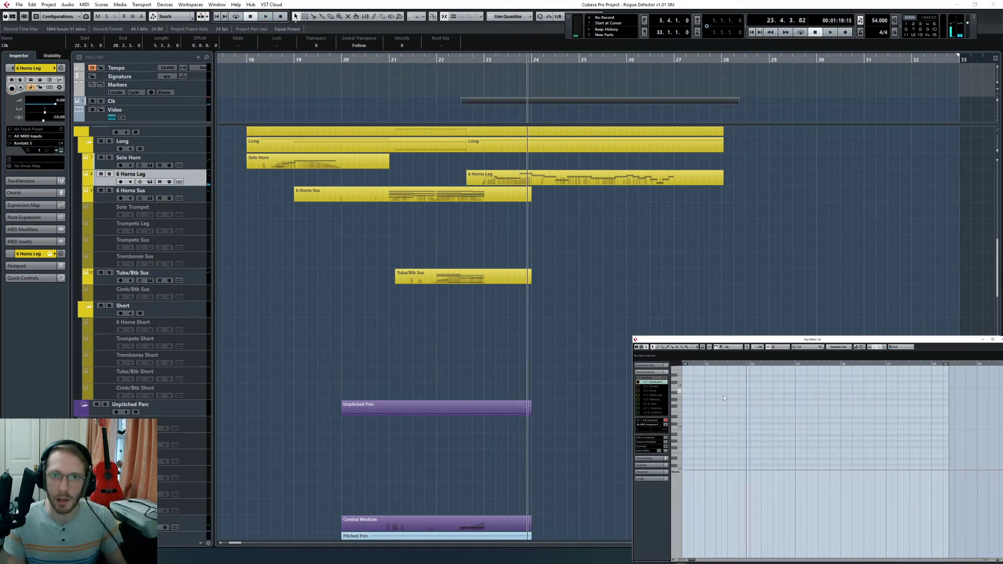
scroll(734, 398, "left", 2)
left_click_drag(769, 366, 802, 375)
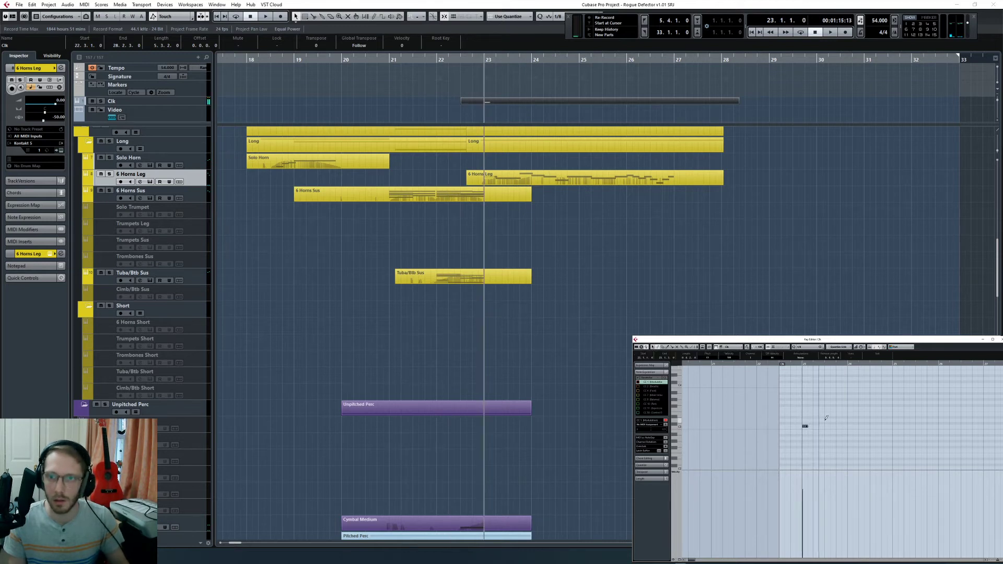
Step: Repeat the click note as an evenly spaced pulse from bar 23 through the Clk part
key("ctrl+d")
key("ctrl+d")
left_click_drag(804, 441, 847, 436)
left_click(808, 426)
key("Delete")
key("ctrl+d")
key("ctrl+d")
key("ctrl+d")
key("ctrl+d")
key("ctrl+d")
scroll(783, 423, "down", 1)
key("alt+d")
key("alt+d")
key("alt+d")
key("alt+d")
key("alt+d")
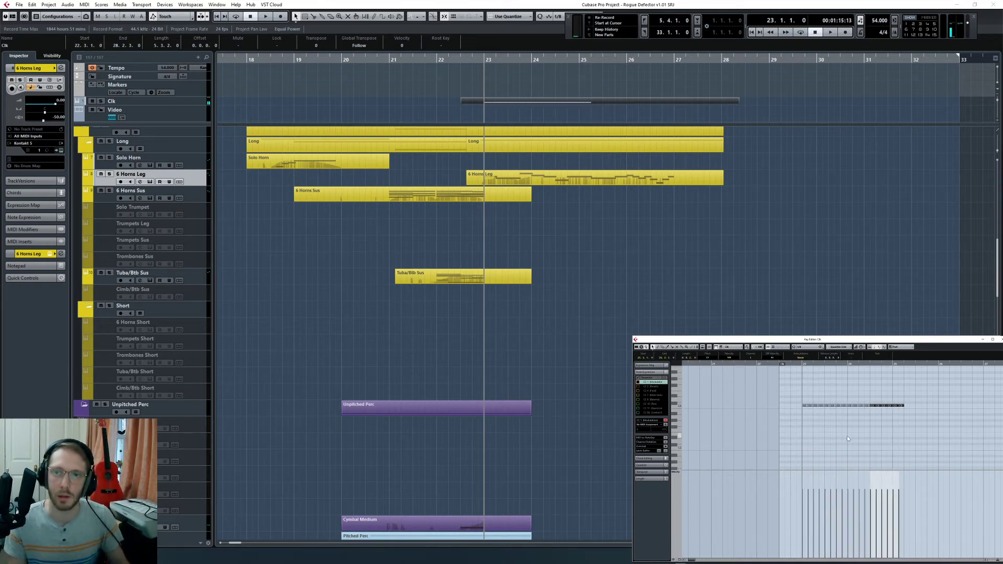
Step: Extend the Clk part to just past bar 33 and fill the added bars with the repeated click notes
left_click(688, 259)
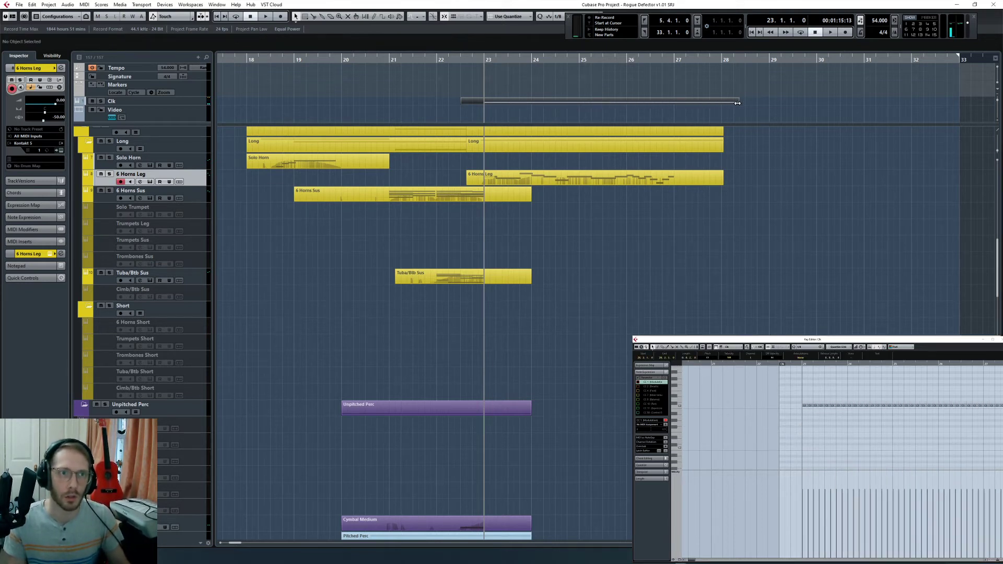
left_click_drag(737, 102, 975, 103)
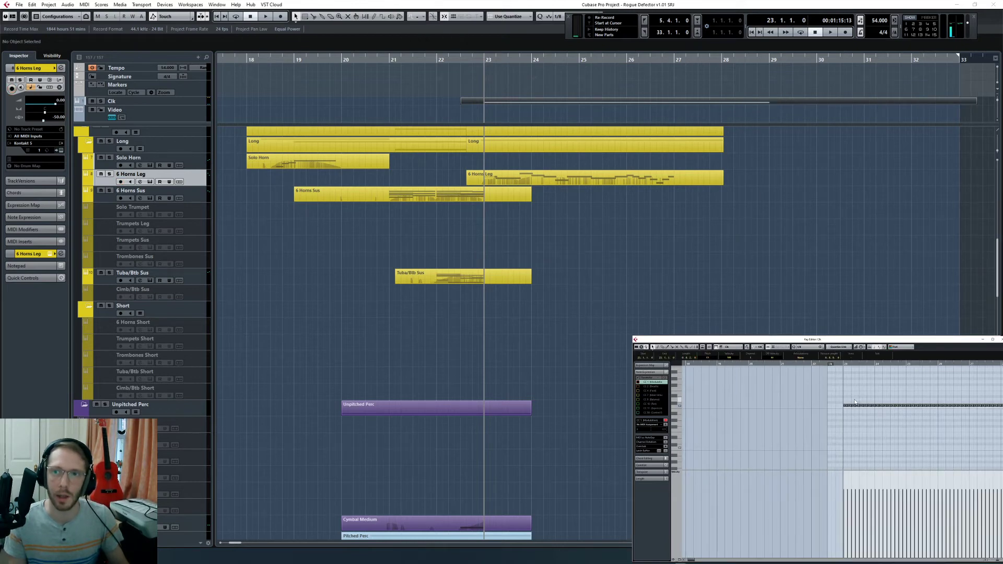
left_click(733, 410)
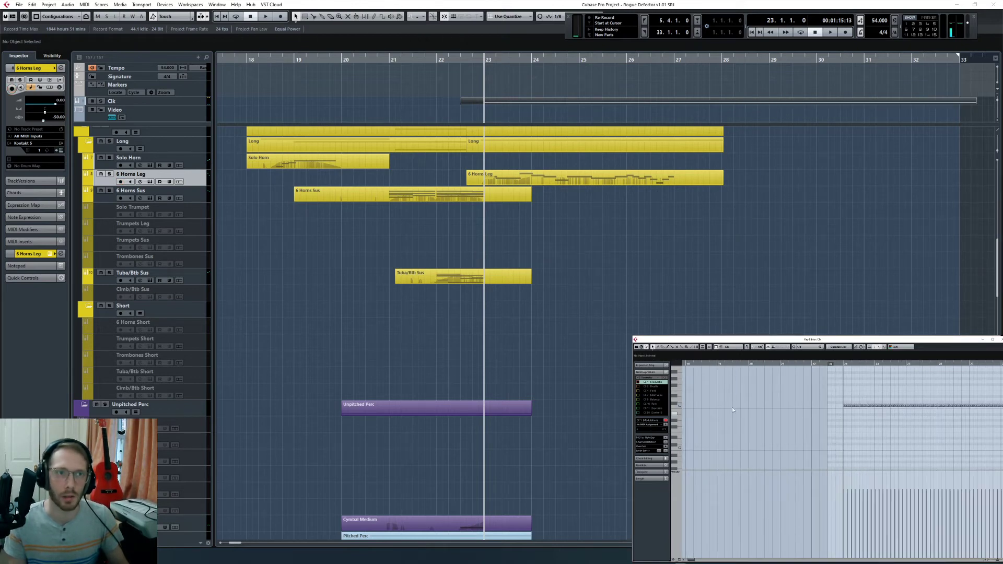
Step: Inspect the output routing choices in the Clk channel settings and start playback from bar 23
left_click(126, 100)
key("e")
left_click(257, 269)
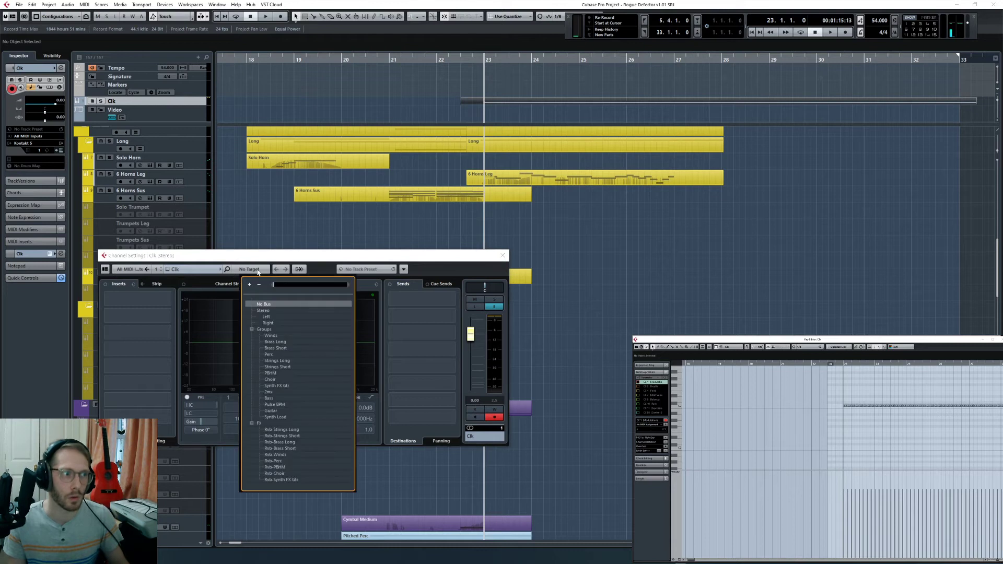
left_click(268, 392)
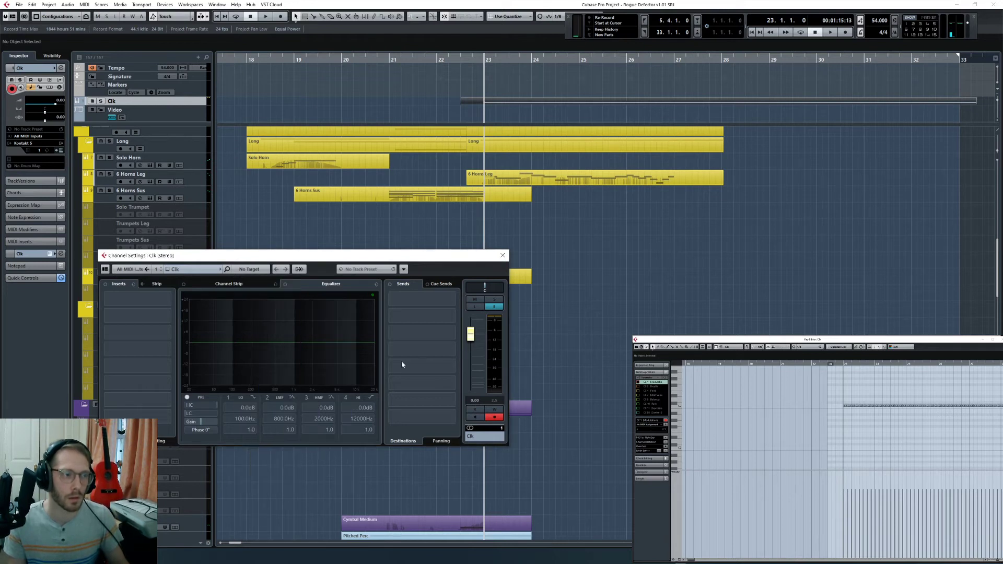
key("space")
left_click(503, 256)
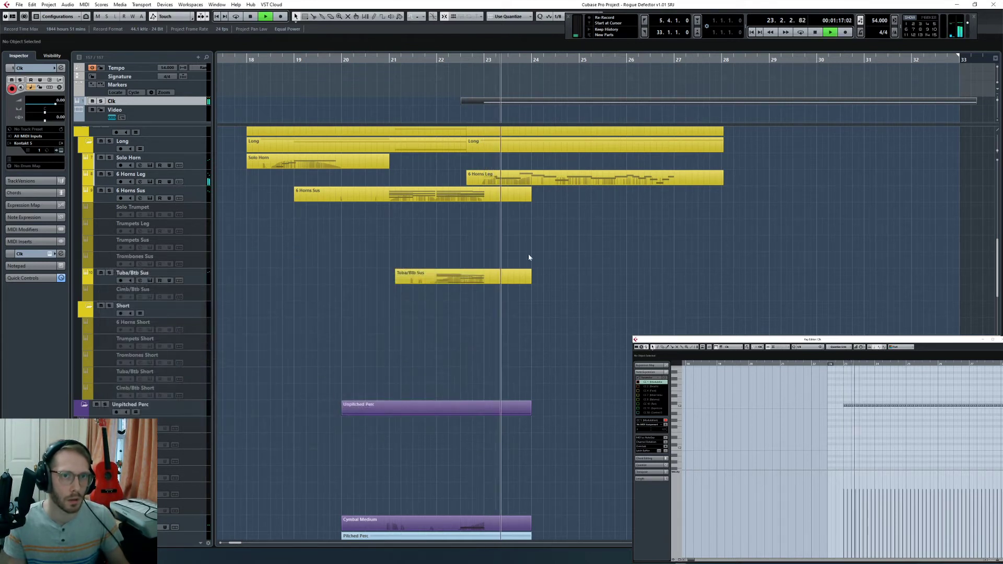
Step: Set the Clk track volume to -6.00 and replay the passage from bar 23
key("h")
key("h")
key("h")
key("h")
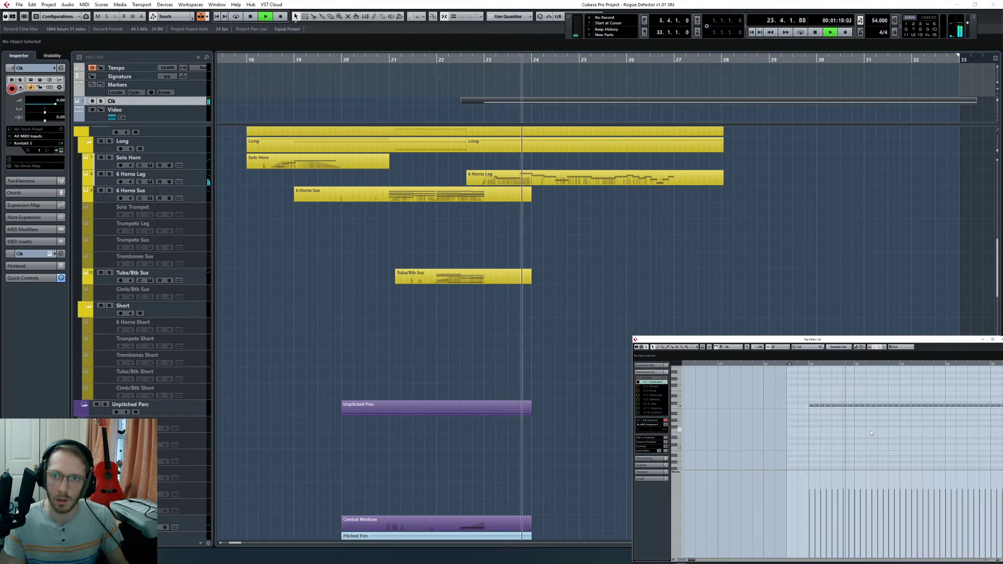
key("space")
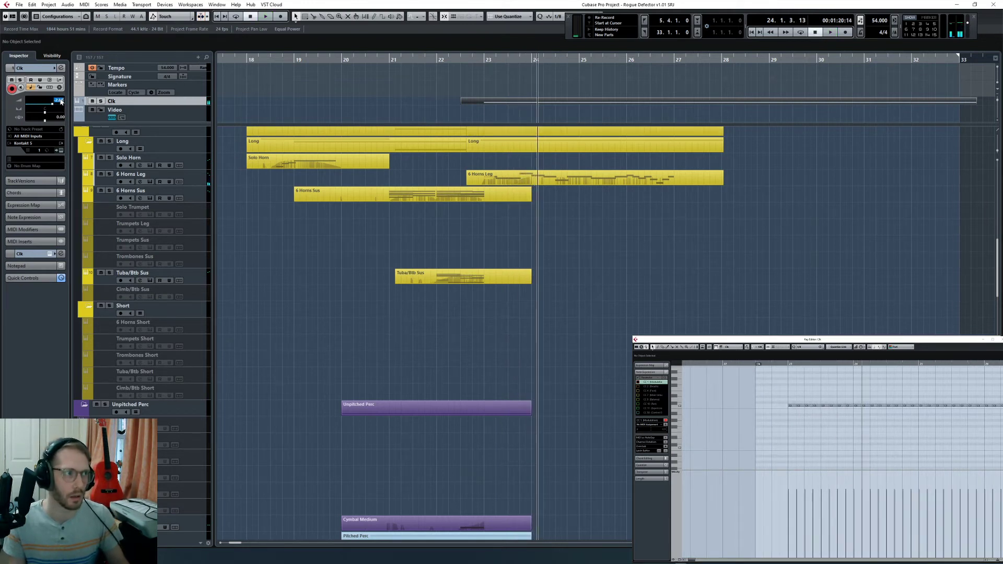
key("space")
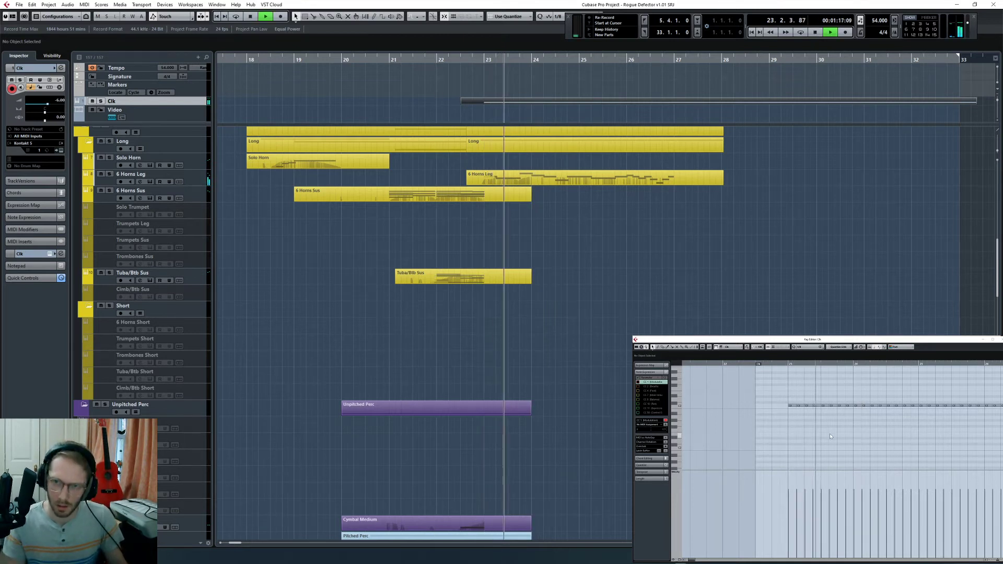
Step: Open the 6 Horns Leg part for editing and check its melody against the click up to bar 25
key("h")
key("h")
key("h")
key("h")
key("h")
key("h")
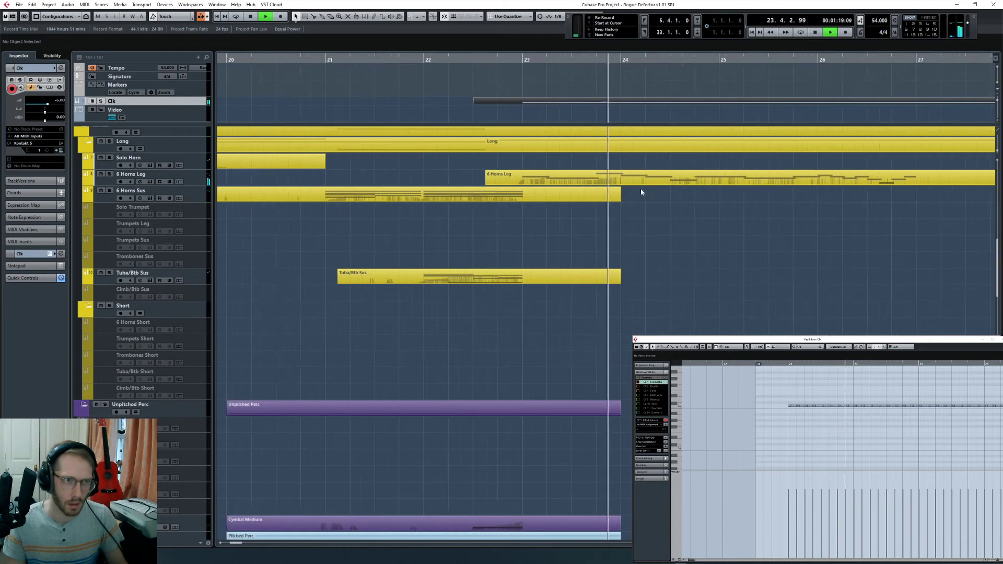
double_click(645, 182)
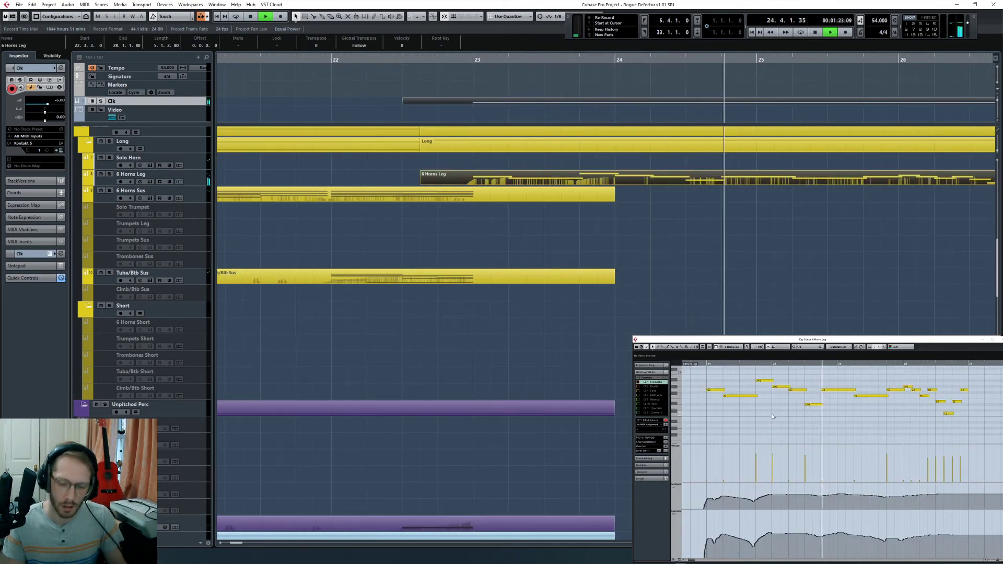
key("space")
left_click(681, 301)
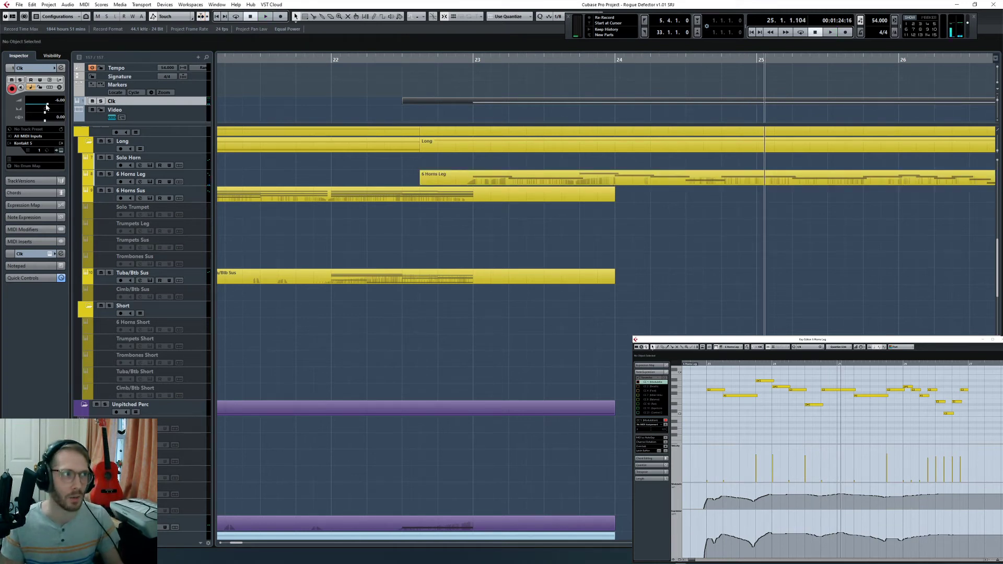
Step: Lower the Clk track volume to -9.00 and play bars 23 to 26 with the click
scroll(56, 100, "down", 3)
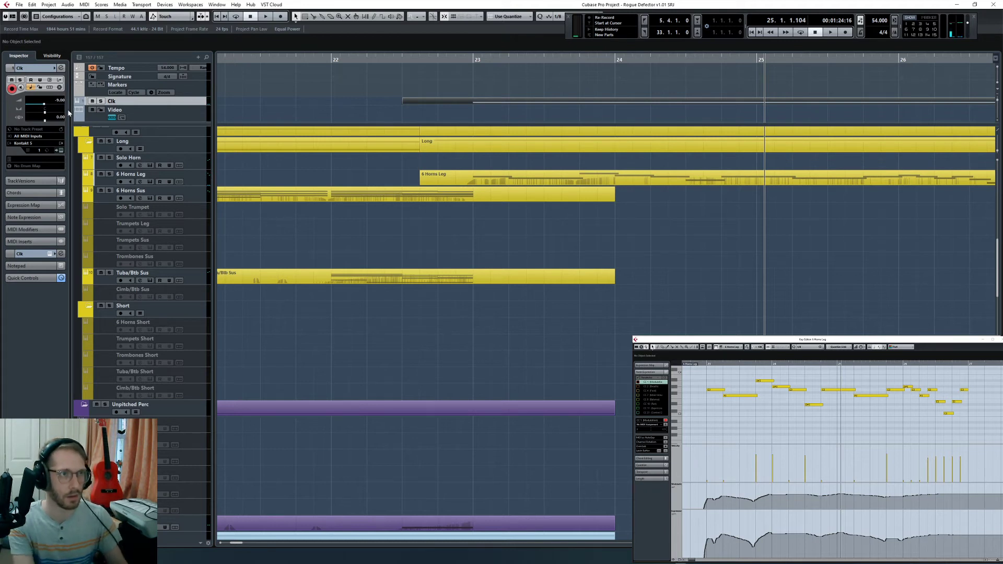
key("KP_0")
double_click(469, 64)
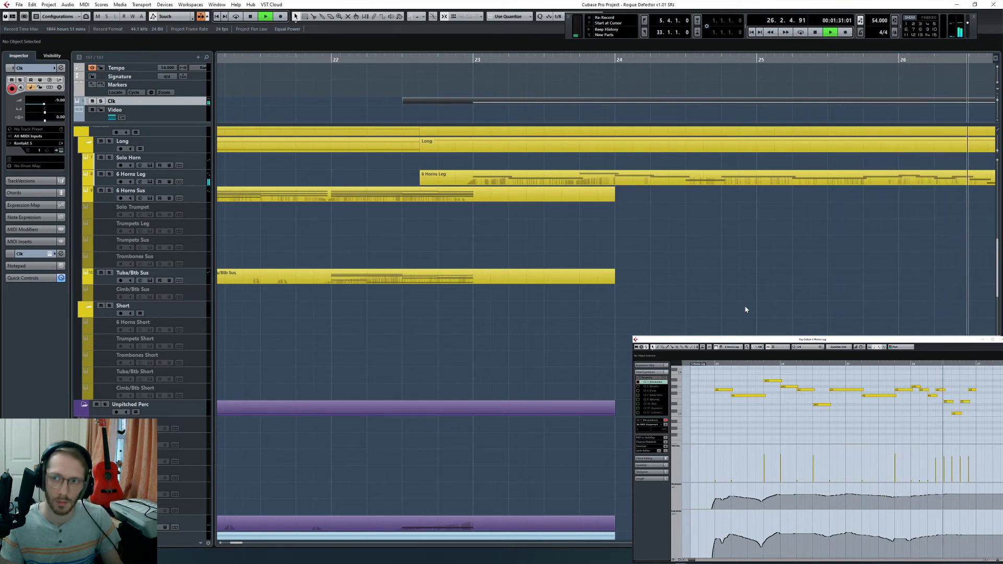
key("space")
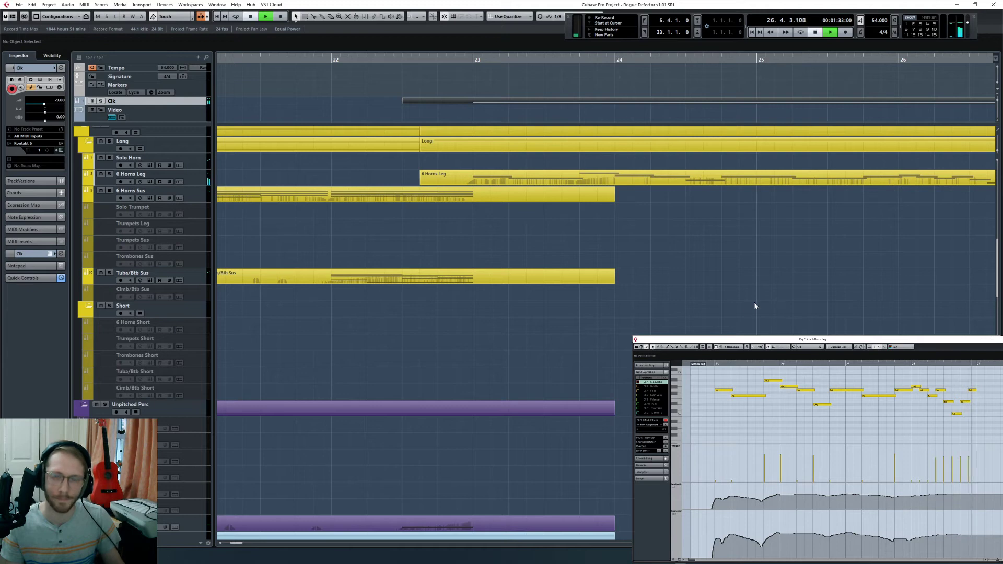
Step: Mute the Clk part and deselect it
left_click(680, 102)
key("1")
key("g")
key("g")
key("g")
key("g")
key("g")
key("g")
key("g")
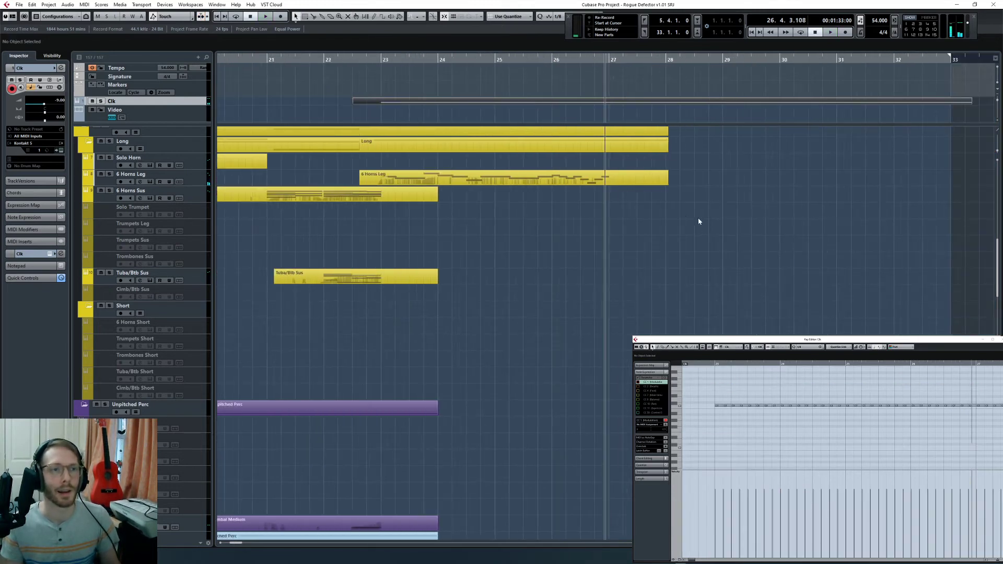
left_click(581, 290)
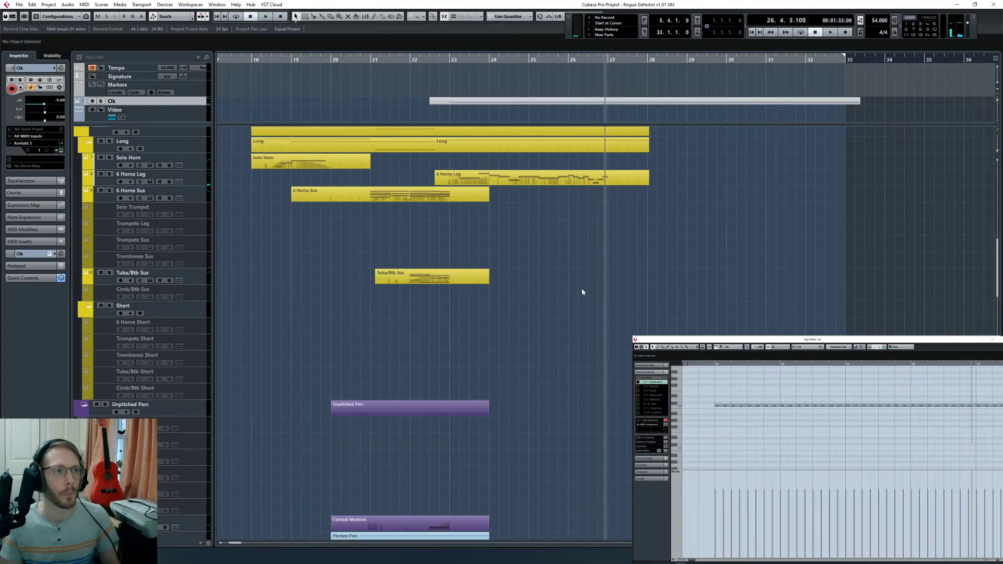
Step: Set the playhead to bar 23, open the Tuba/Btb Sus part, and select the Cimb/Btb Sus track
left_click(451, 57)
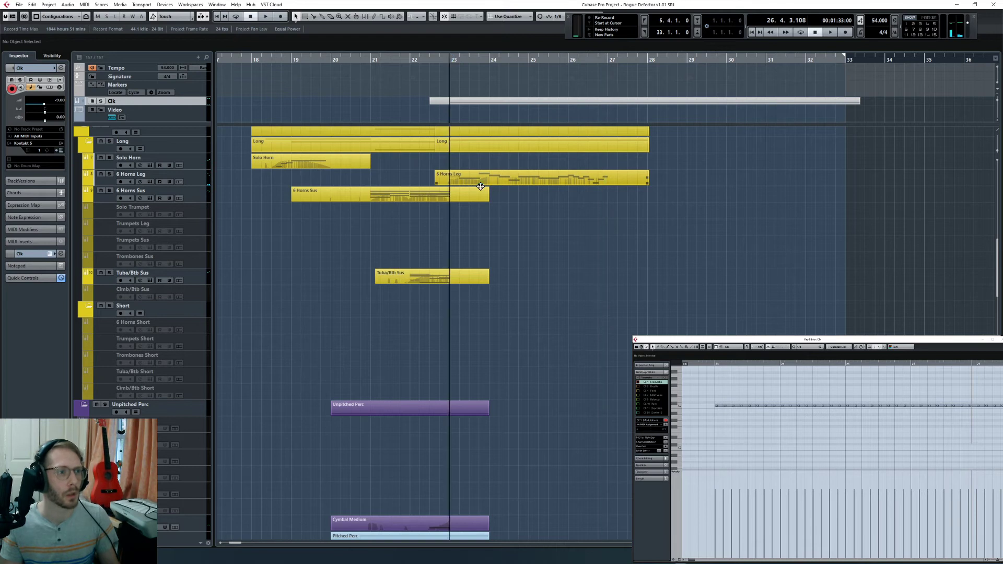
left_click(195, 273)
left_click(482, 281)
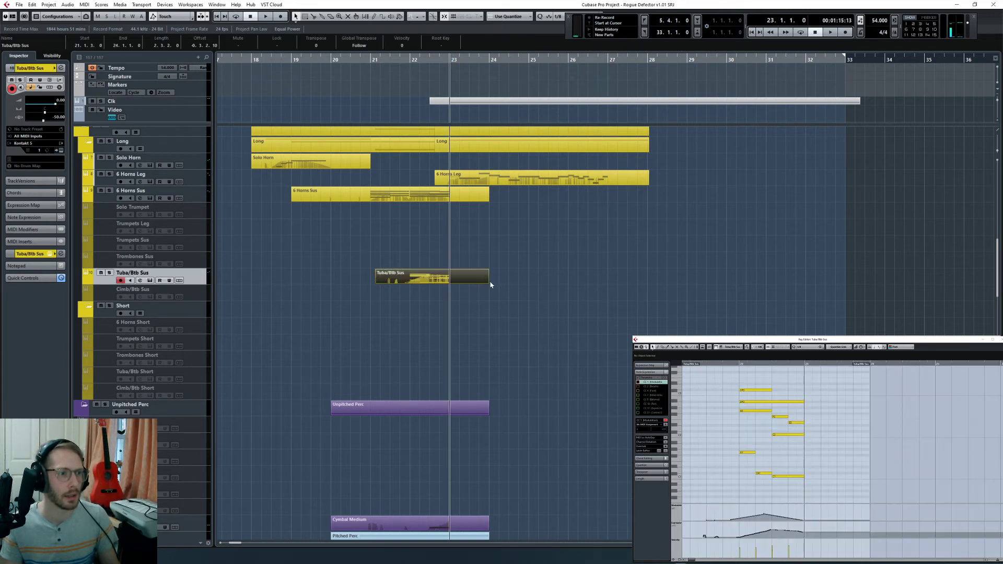
left_click(398, 292)
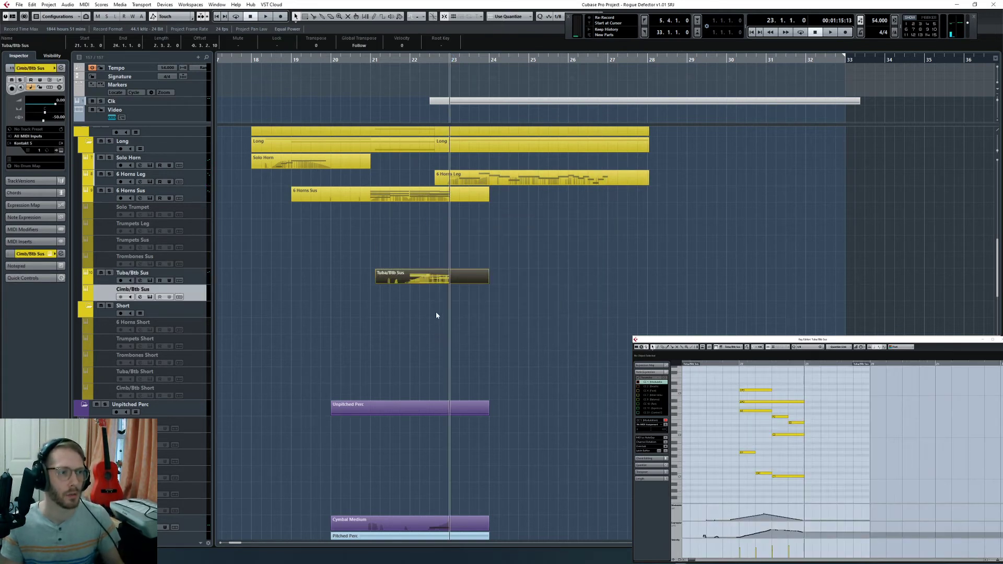
Step: Move the playhead back to bar 22 and look over the percussion, piano, chord and harp tracks
key("ctrl+KP_Subtract")
scroll(437, 315, "down", 6)
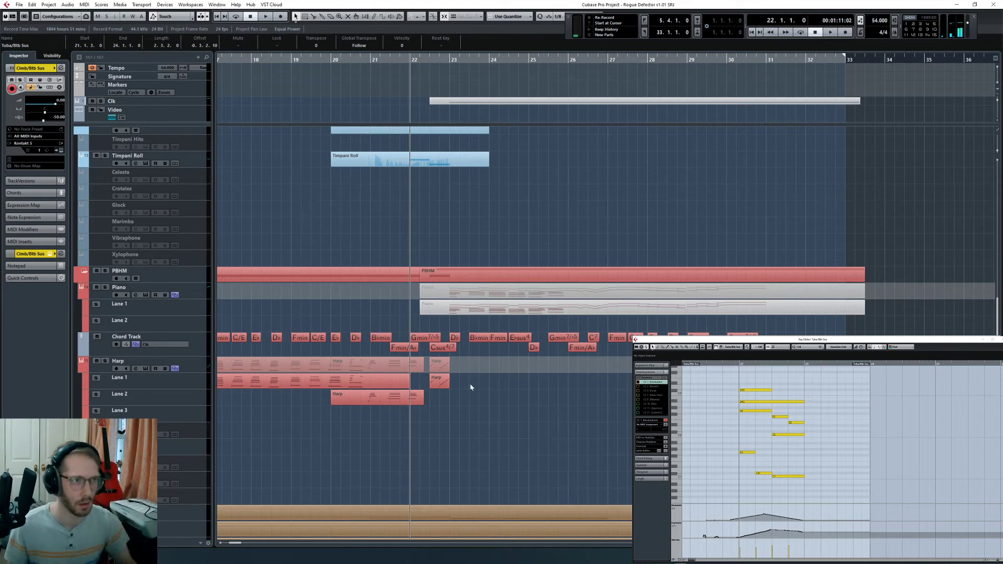
scroll(506, 385, "up", 10)
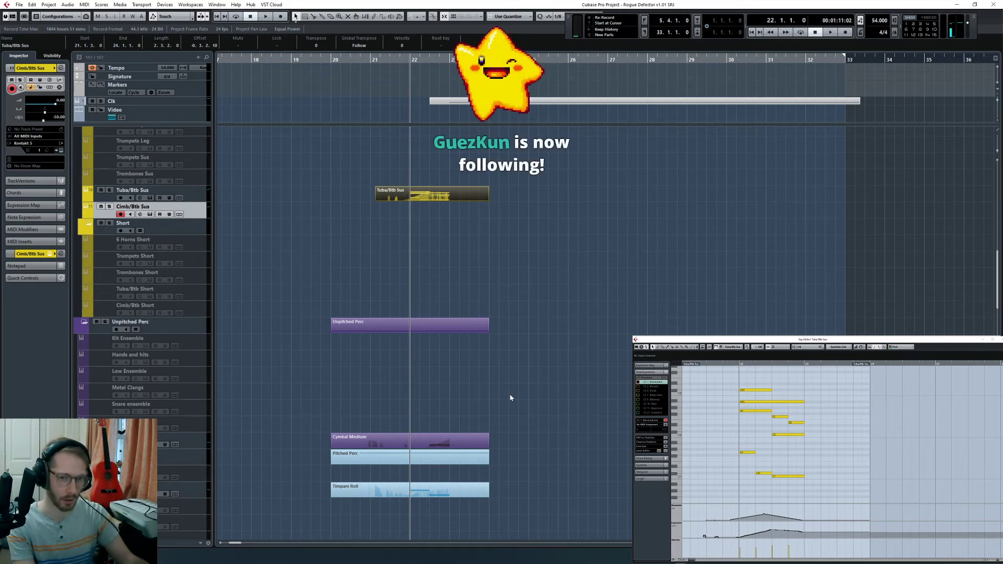
key("alt+Tab")
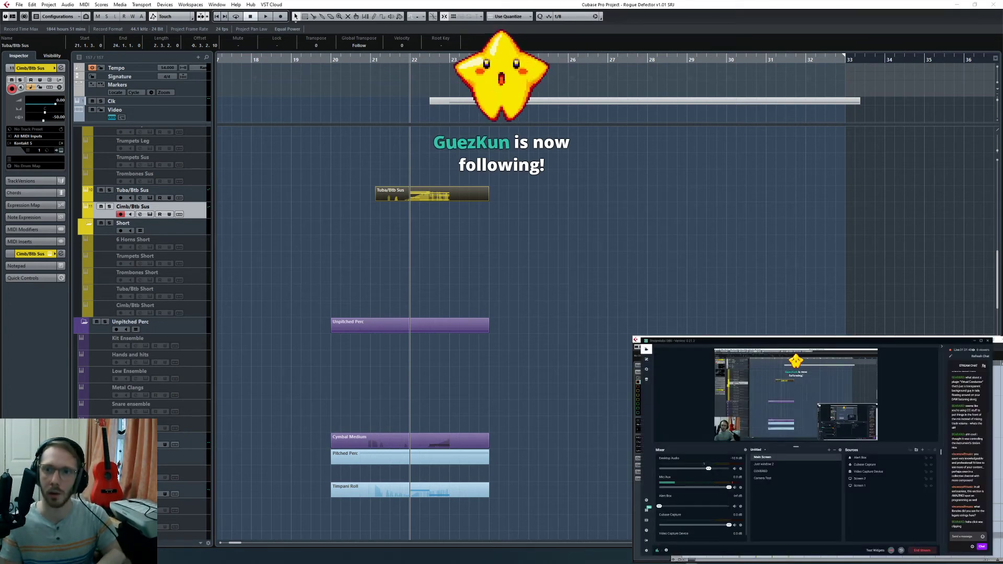
key("alt+Tab")
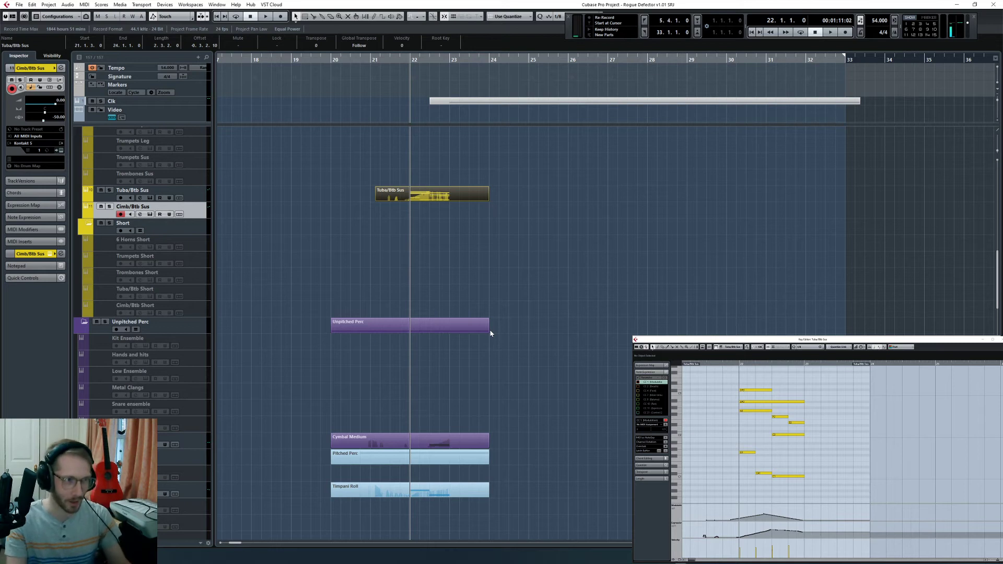
Step: Play from bar 21 into bar 22 to check the lead-in for the low brass
key("KP_Subtract")
key("KP_Add")
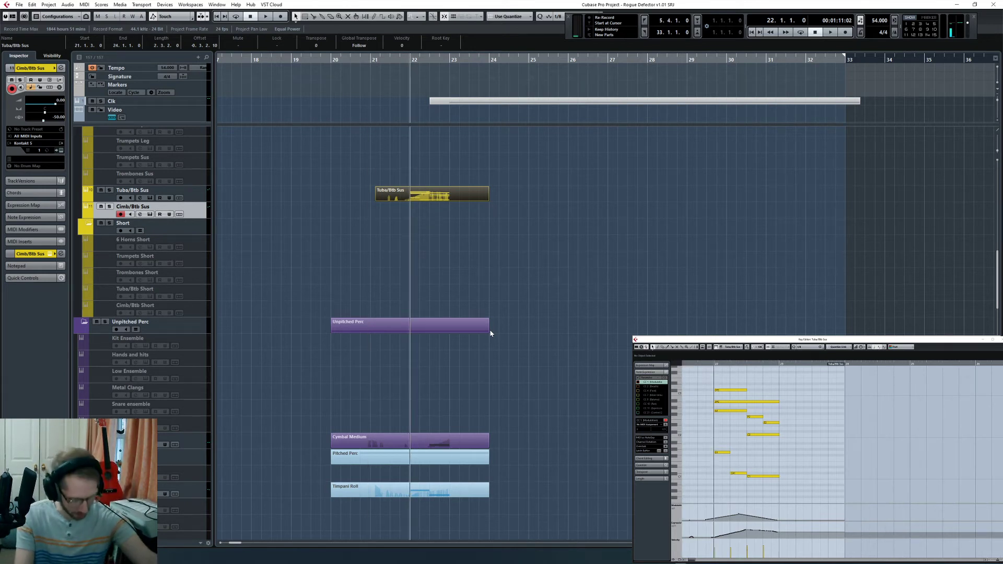
key("KP_Subtract")
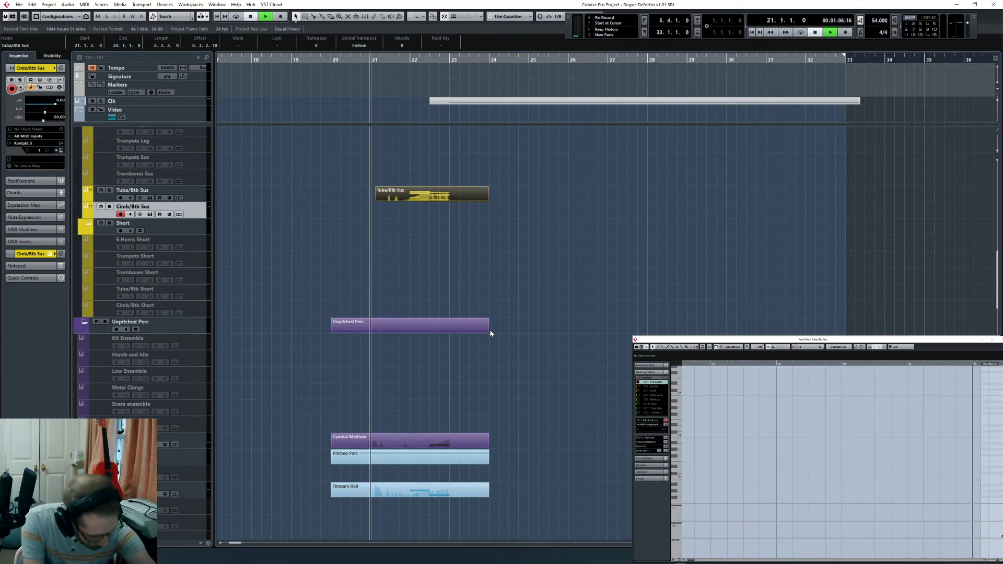
key("space")
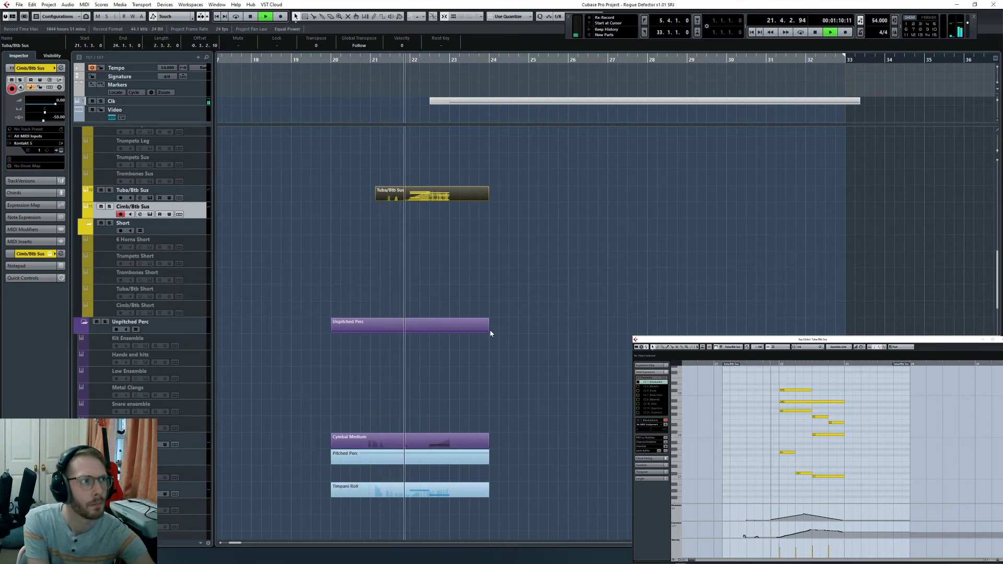
key("space")
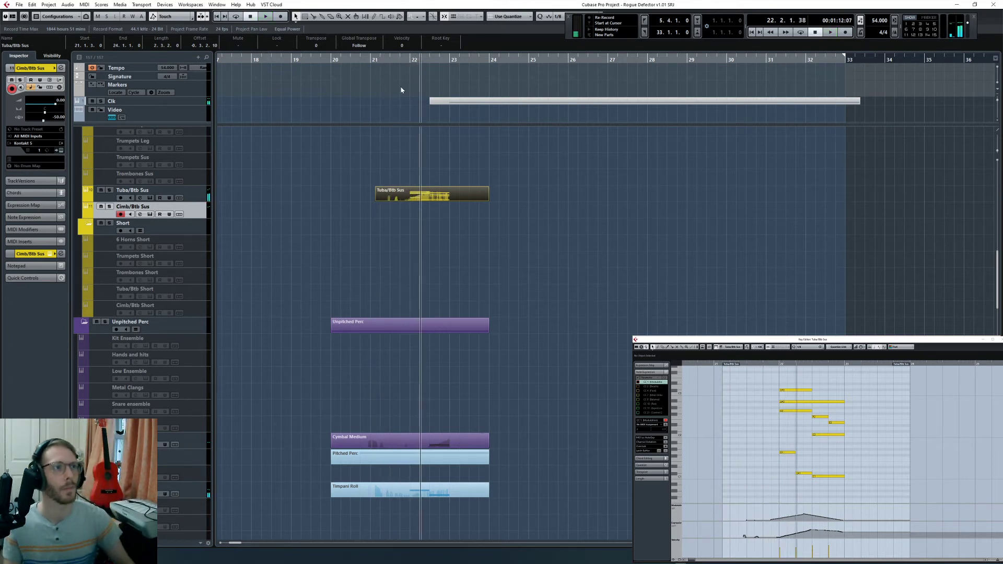
Step: Disable the Clk track and deselect everything in the arrangement
left_click(401, 90)
left_click(138, 102)
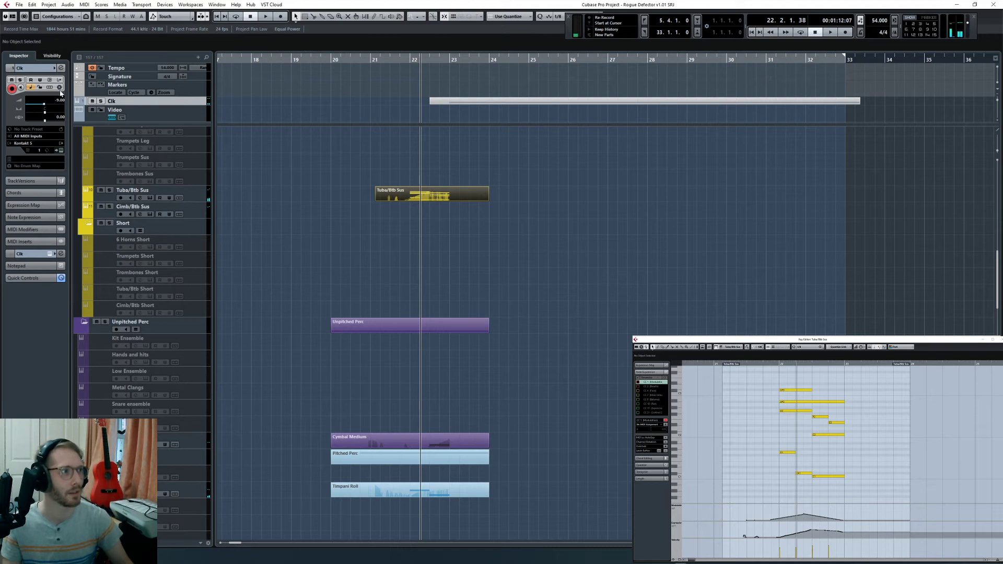
key("shift+d")
left_click(414, 260)
Step: Perform sustained chords on the Cimb/Btb Sus track during playback from bar 21 to 27 and capture them with Retrospective Record
left_click(187, 208)
key("KP_Subtract")
key("KP_Subtract")
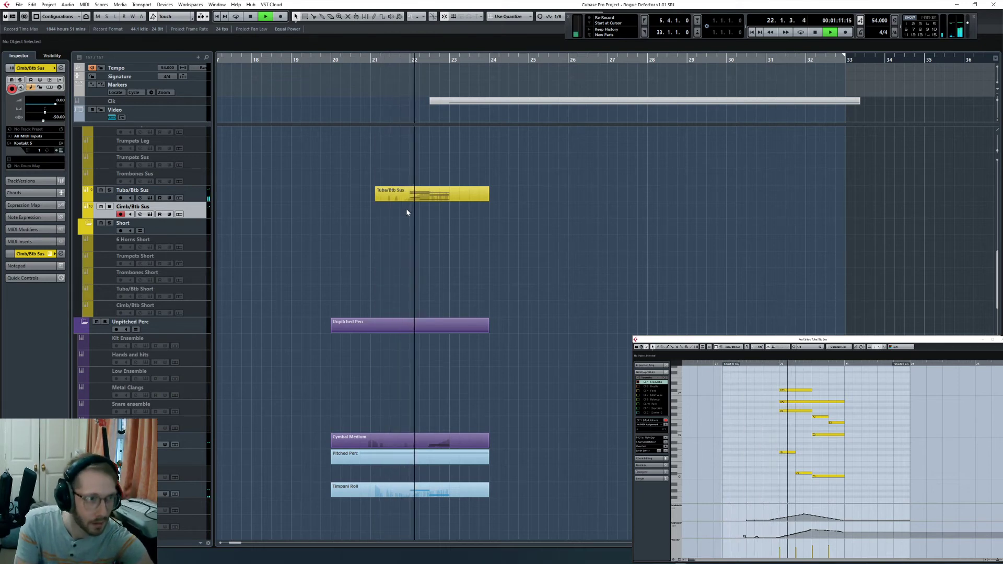
scroll(517, 264, "down", 5)
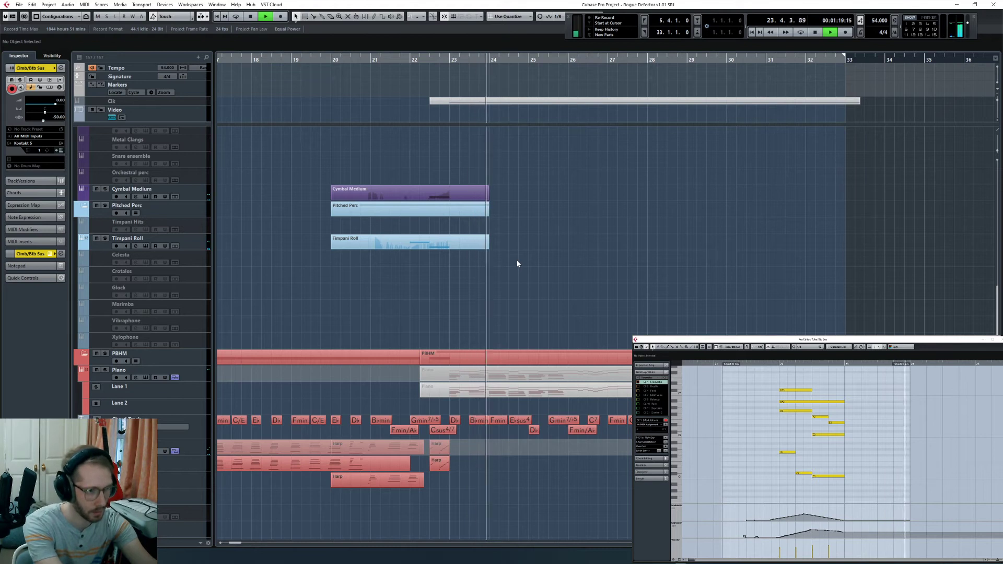
scroll(517, 264, "down", 3)
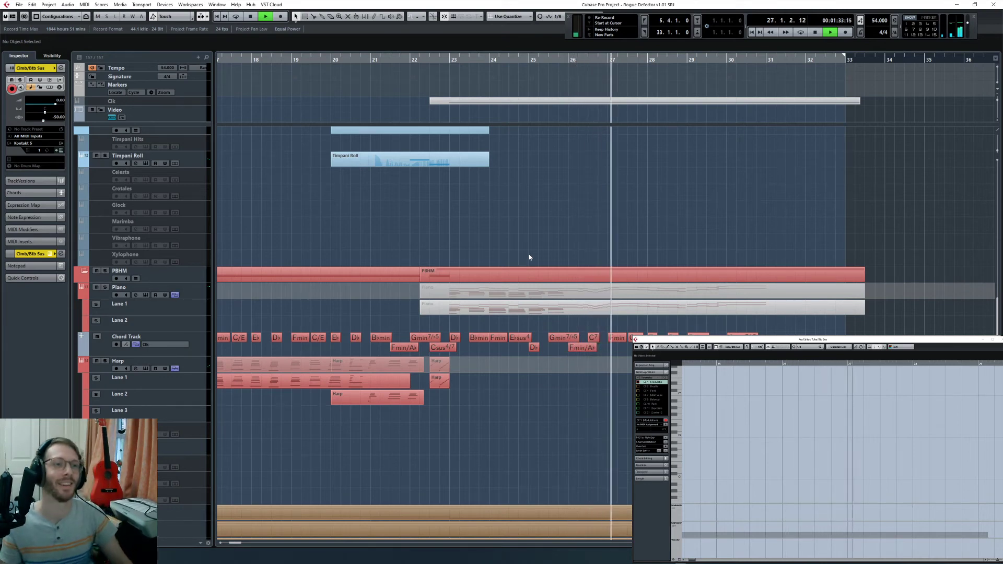
key("shift+KP_Multiply")
scroll(546, 232, "up", 5)
key("space")
scroll(730, 441, "left", 10)
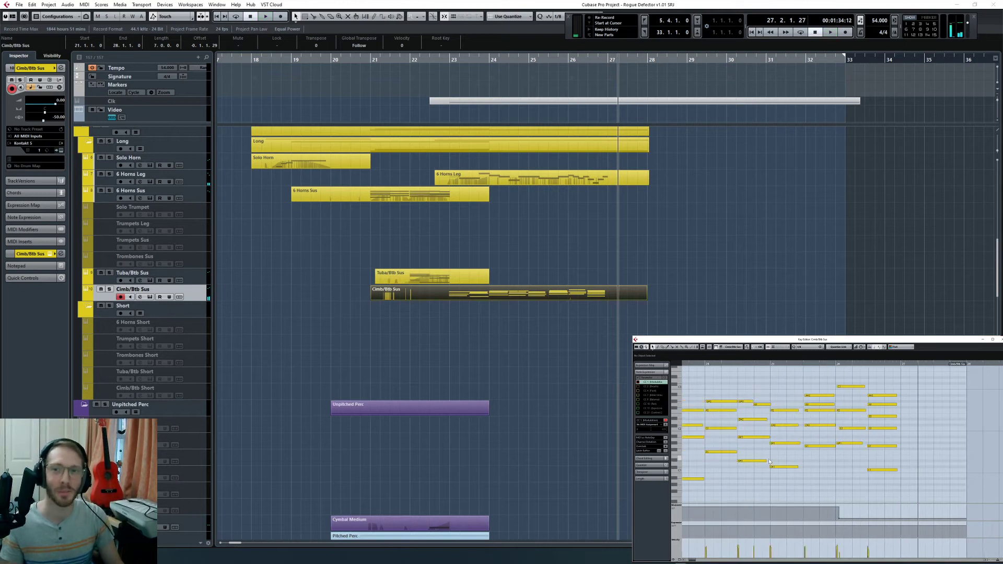
Step: Choose a quantize preset in the note editor and quantize all the recorded Cimb/Btb Sus notes
left_click(804, 346)
left_click(802, 364)
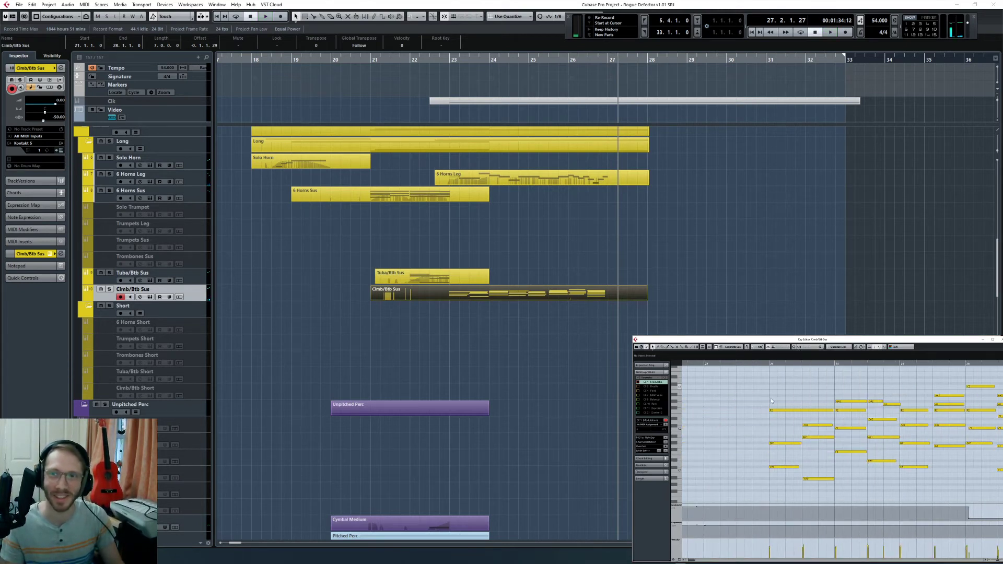
key("ctrl+a")
key("q")
Step: Try transposing all the Cimb/Btb Sus notes up two semitones and return them to their original pitch
scroll(804, 428, "right", 3)
key("Up")
key("Up")
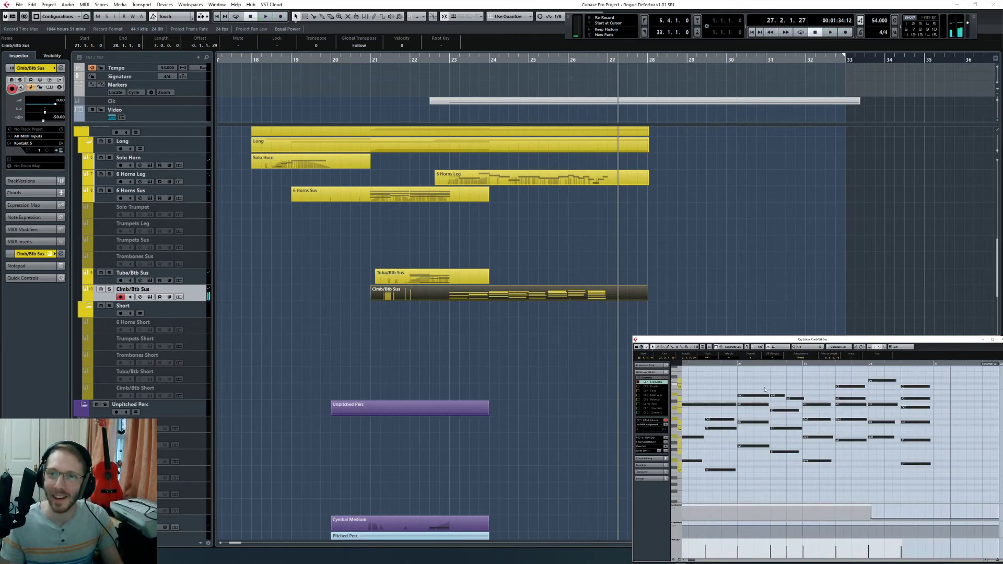
key("Down")
key("Down")
left_click(783, 389)
Step: Delete the controller data from the Cimb/Btb Sus part
scroll(773, 384, "left", 3)
left_click(762, 364)
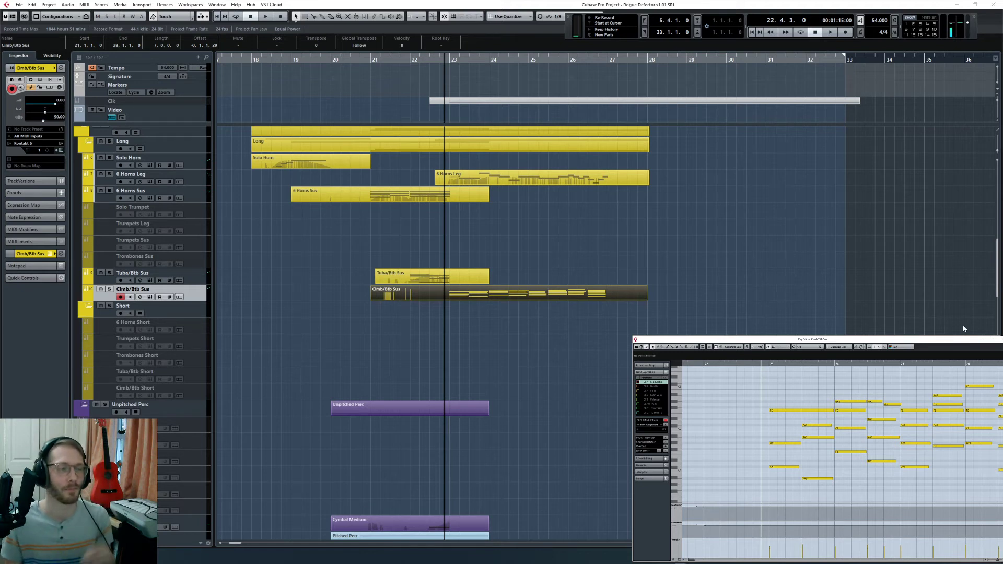
left_click(657, 213)
left_click(716, 443)
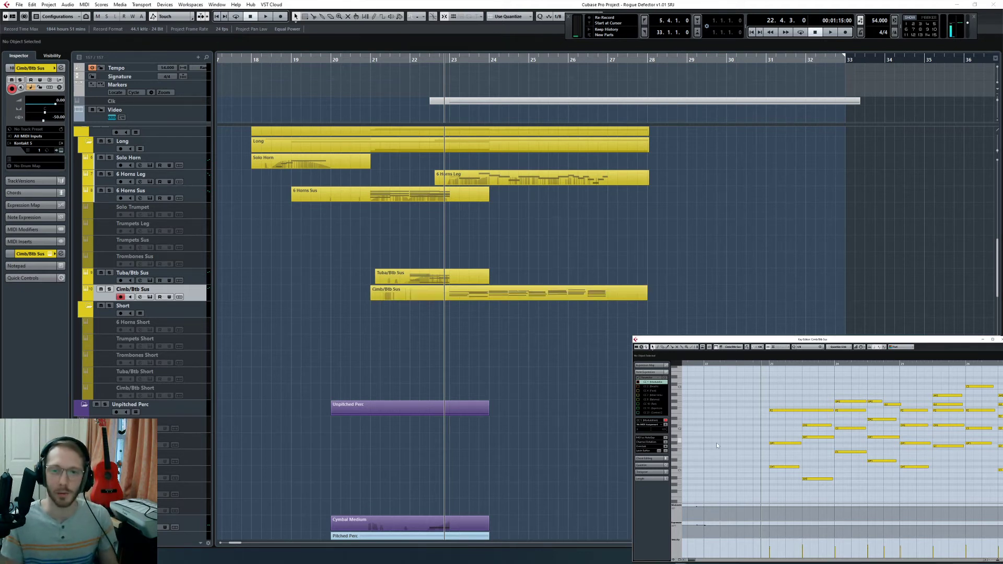
scroll(757, 455, "right", 1)
scroll(757, 454, "left", 1)
left_click_drag(611, 362, 561, 312)
right_click(553, 288)
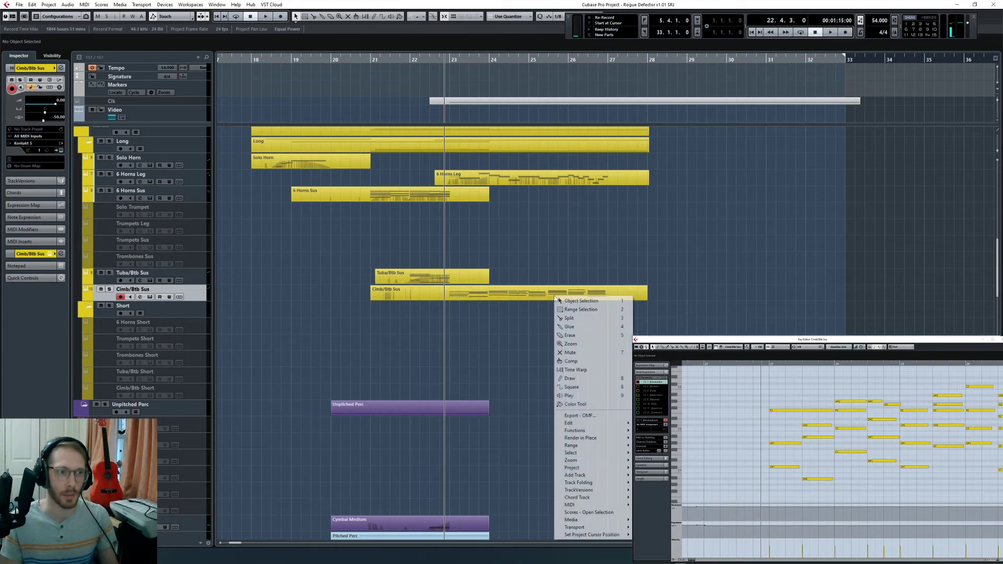
left_click(516, 295)
left_click(517, 296)
right_click(567, 293)
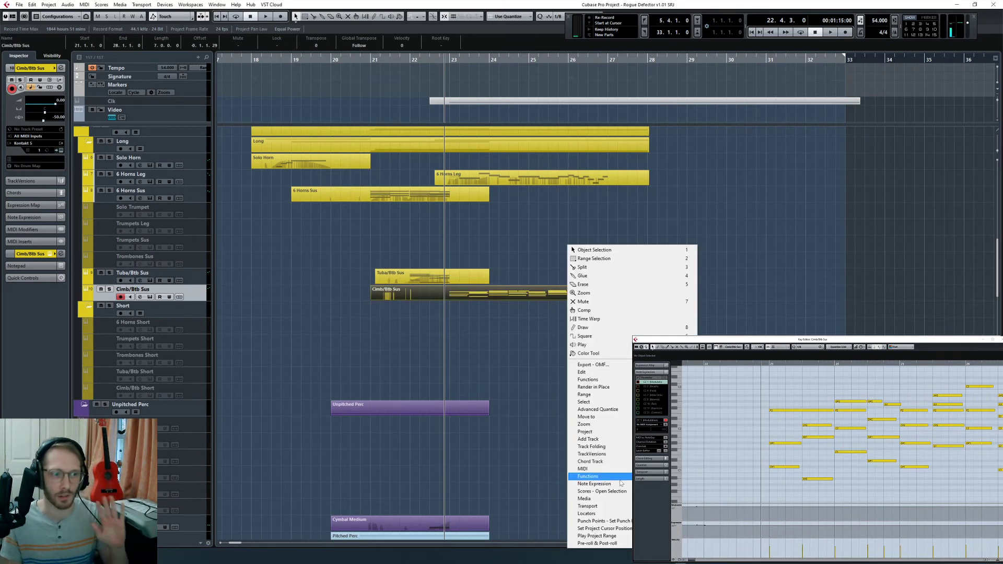
left_click(726, 445)
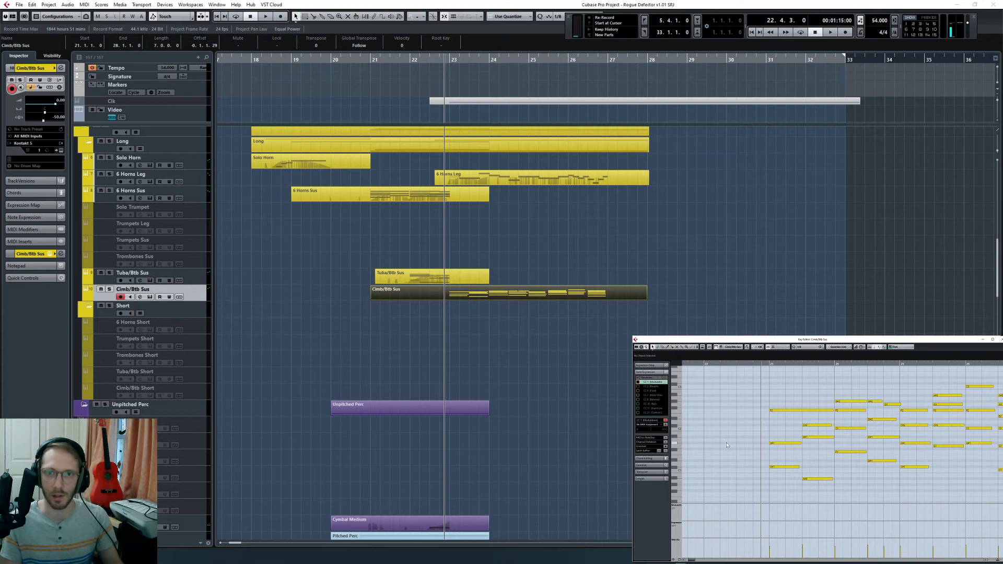
Step: Set the playhead to bar 22 and extend all the Cimb/Btb Sus notes so they connect to the following notes
left_click(703, 365)
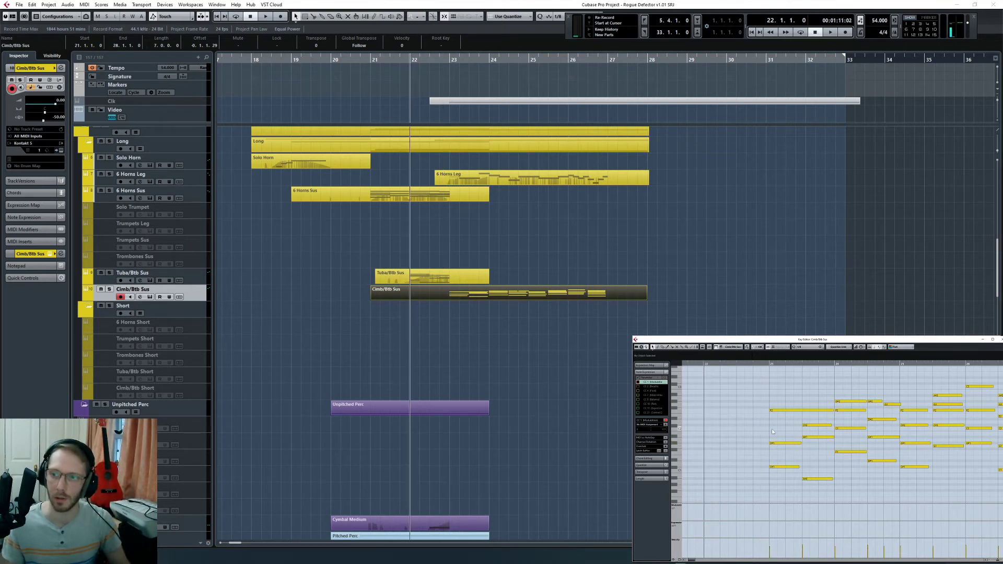
key("ctrl+a")
scroll(822, 451, "right", 1)
scroll(822, 450, "right", 1)
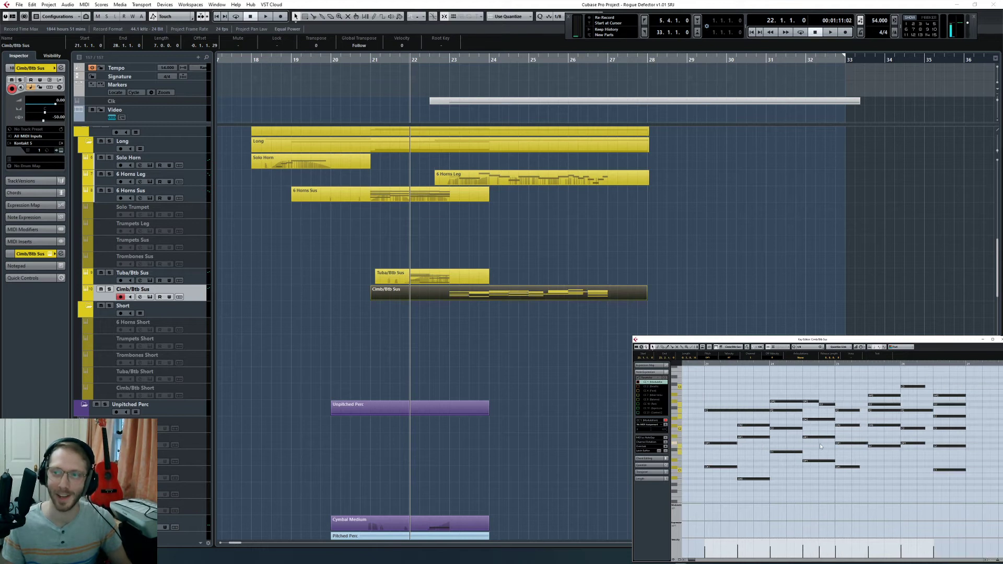
left_click(772, 393)
scroll(771, 391, "left", 1)
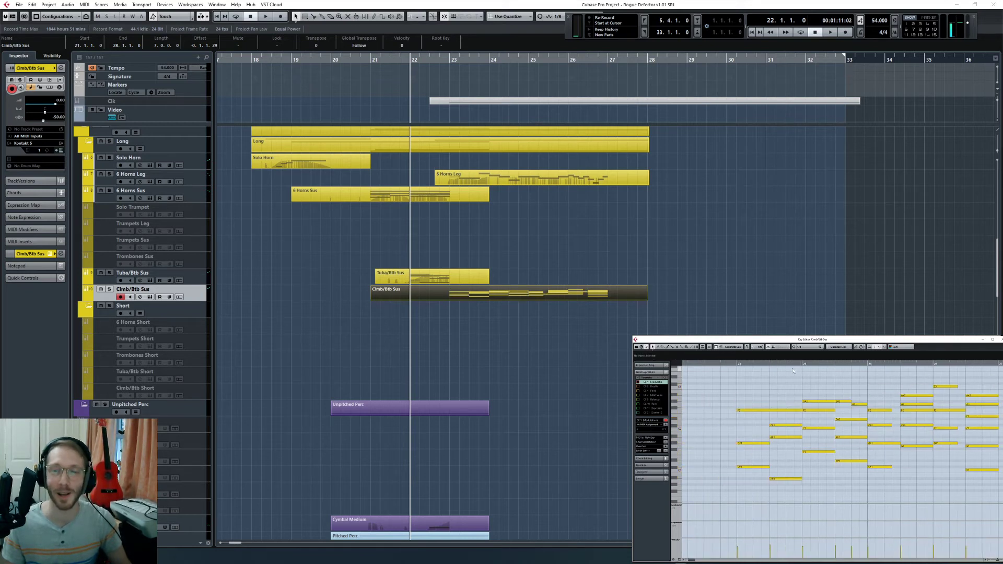
Step: Lengthen the remaining short Cimb/Btb Sus notes starting at bars 25 and 26 until they reach the next chord
left_click(869, 364)
left_click_drag(882, 434, 900, 467)
left_click(874, 460)
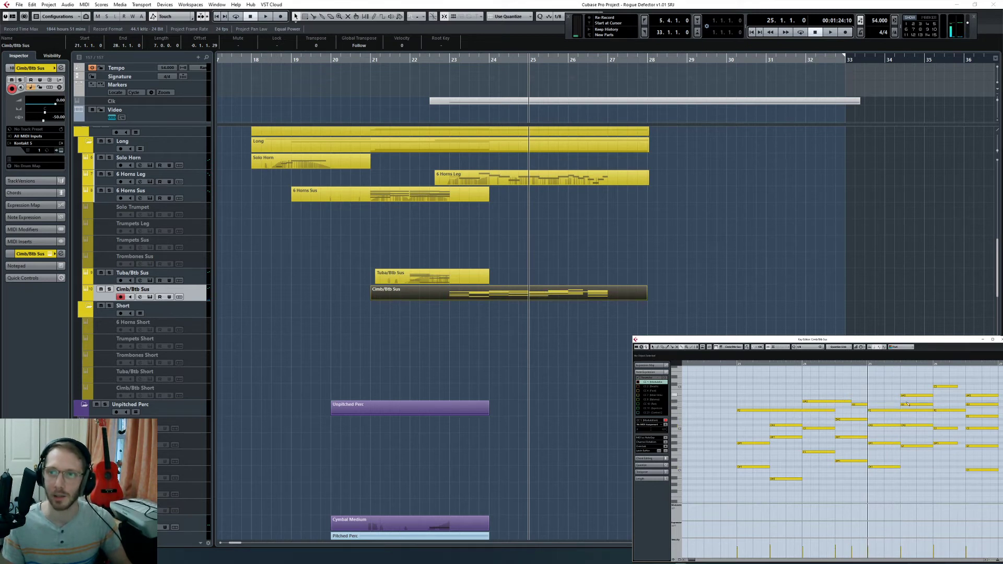
scroll(868, 436, "right", 1)
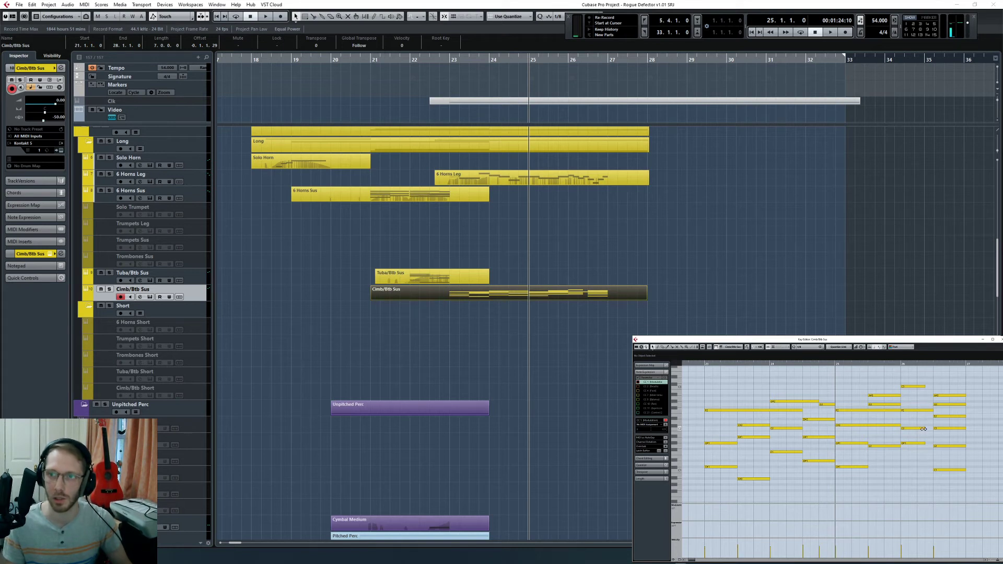
left_click_drag(923, 429, 933, 442)
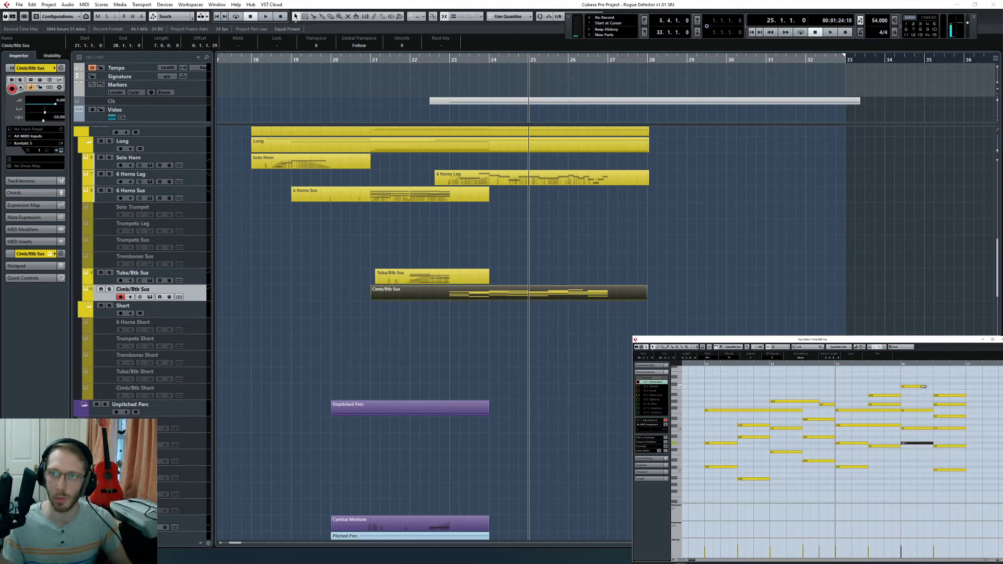
left_click_drag(923, 387, 933, 387)
left_click(883, 414)
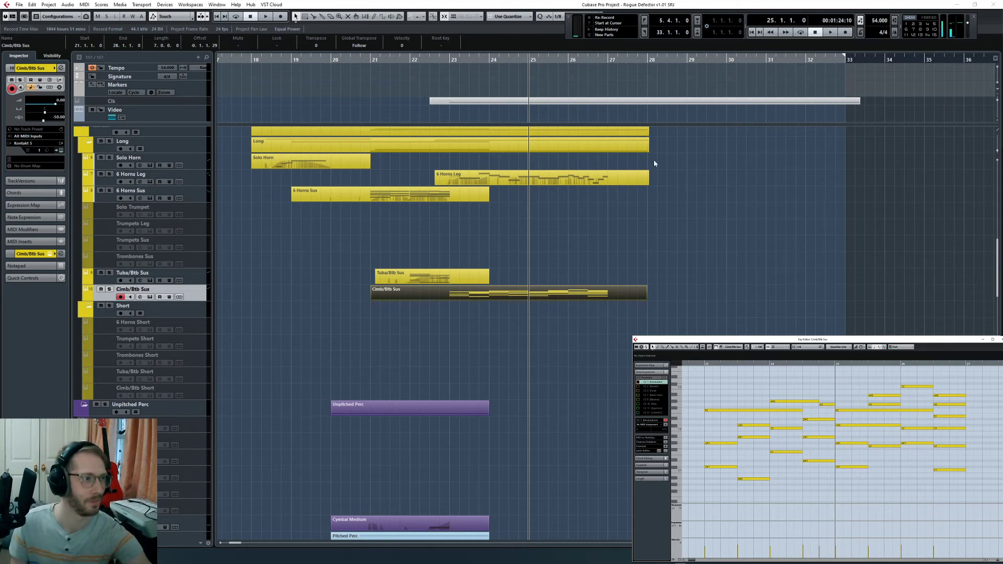
Step: Record dynamics controller curves into the Cimb/Btb Sus part while playing from bar 22 to bar 27
left_click(187, 294)
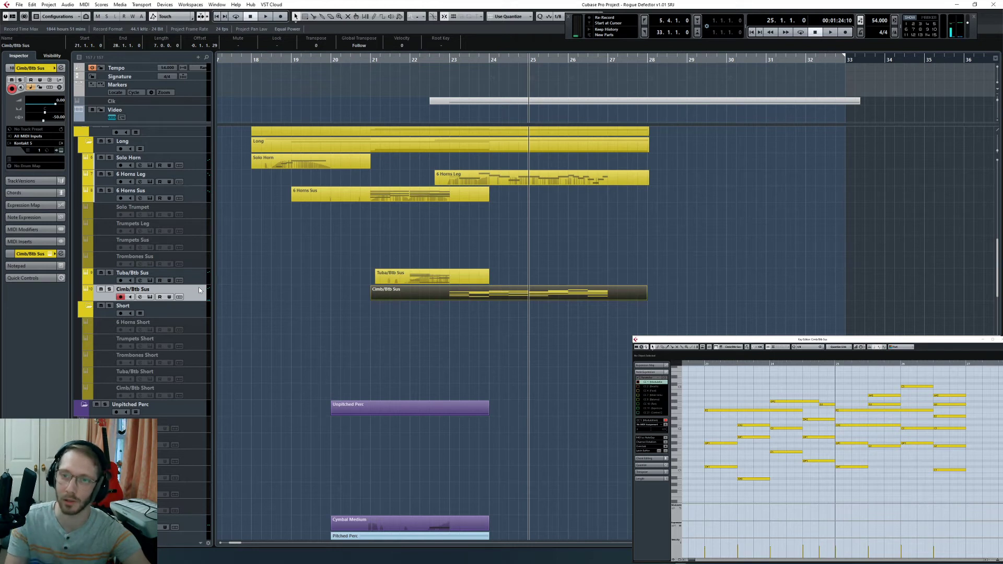
left_click(724, 392)
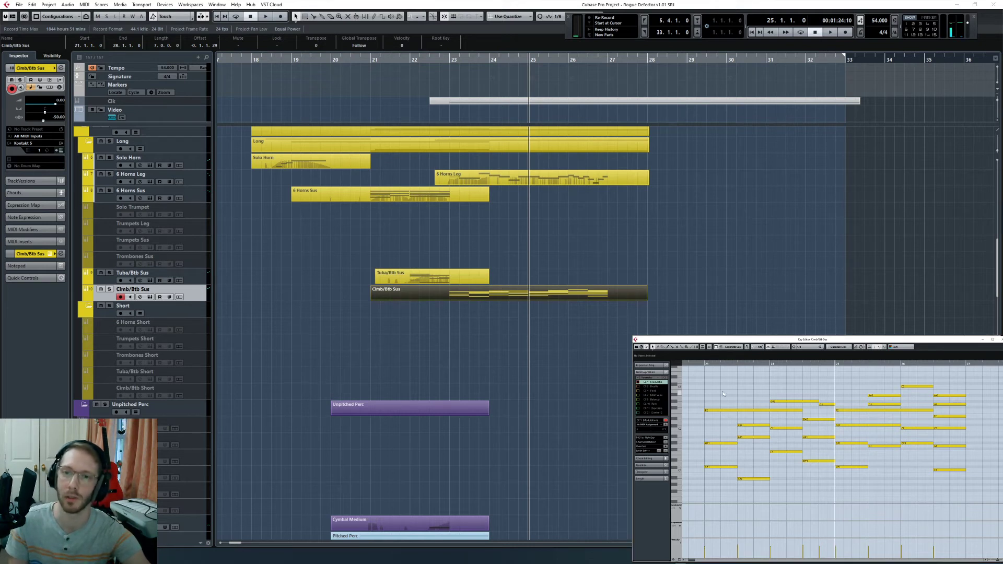
key("KP_Subtract")
key("KP_Subtract")
key("KP_Subtract")
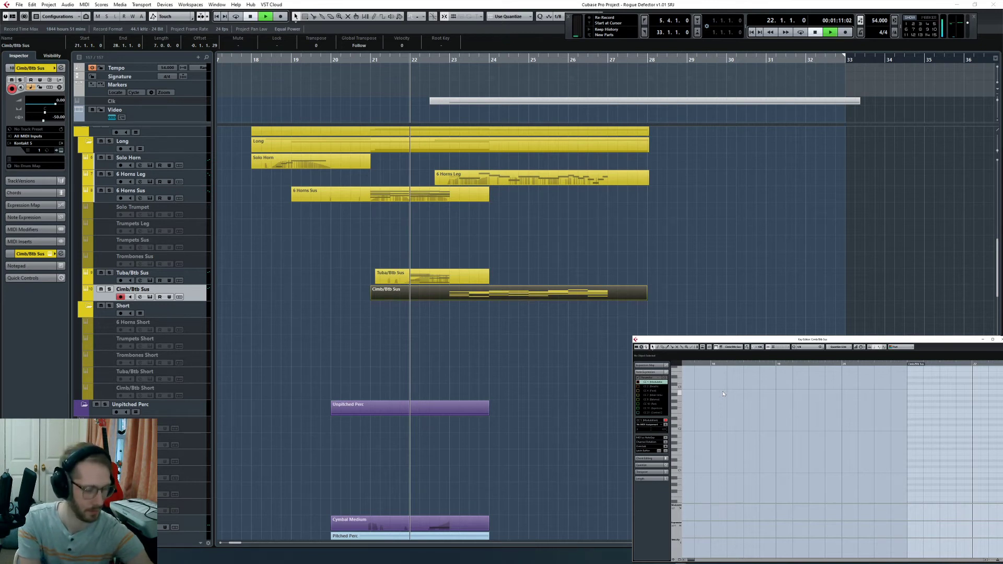
key("space")
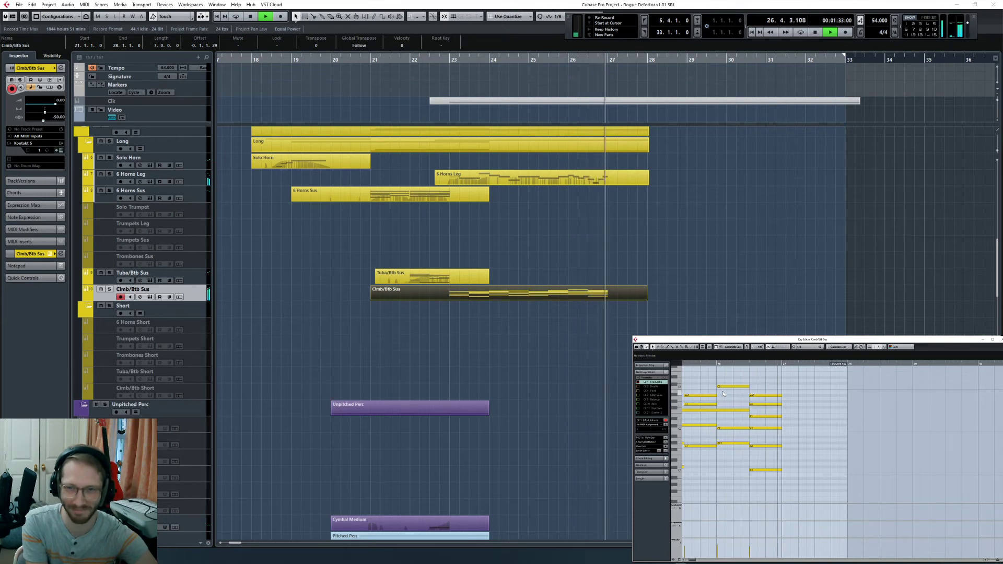
key("space")
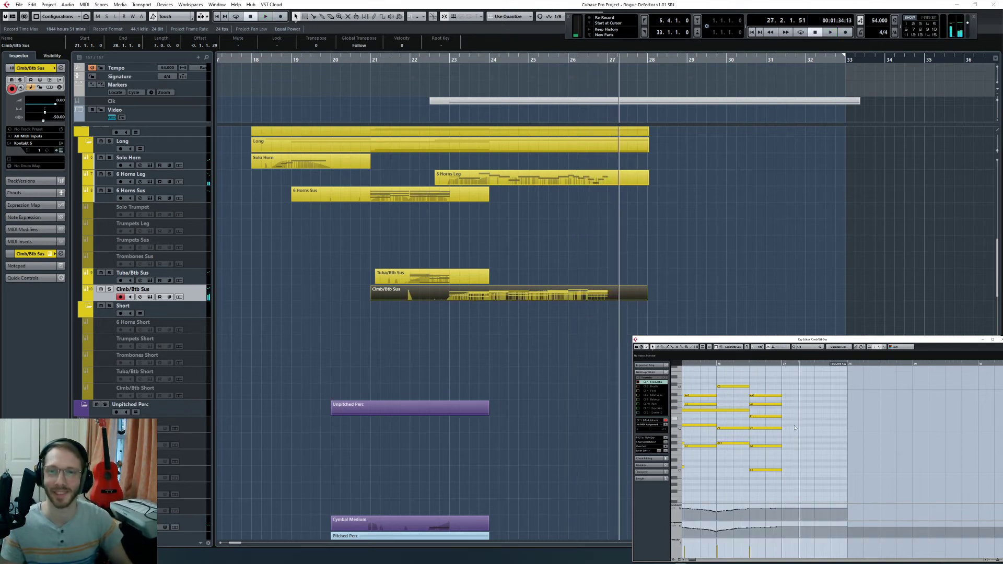
Step: Join the repeated inner note across the two bar 26 chords into one sustained note
left_click(792, 430)
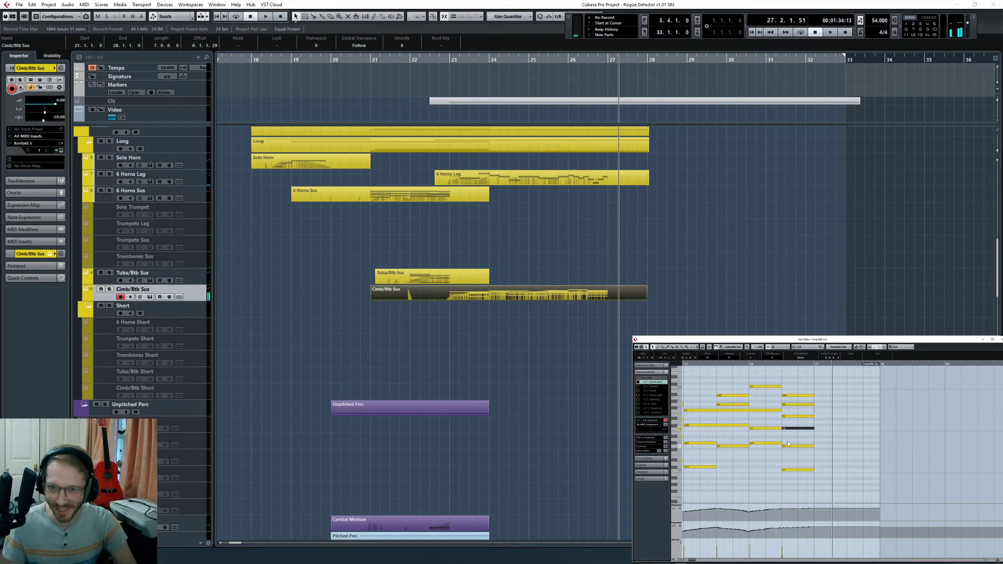
left_click(789, 442)
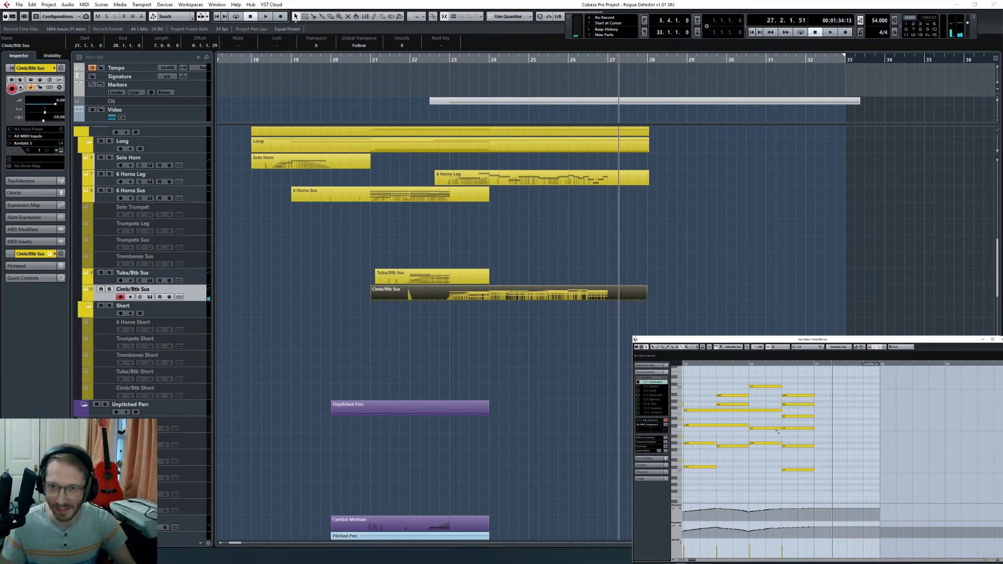
left_click(790, 418)
left_click(789, 422)
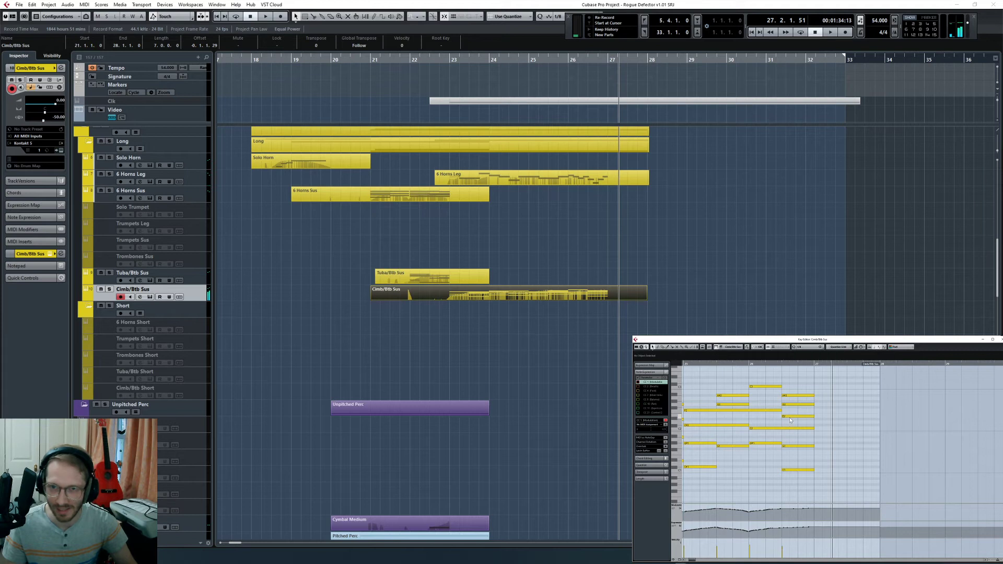
Step: Delete the third note from the top of the last chord in bar 26 and play back from bar 26
scroll(790, 421, "left", 5)
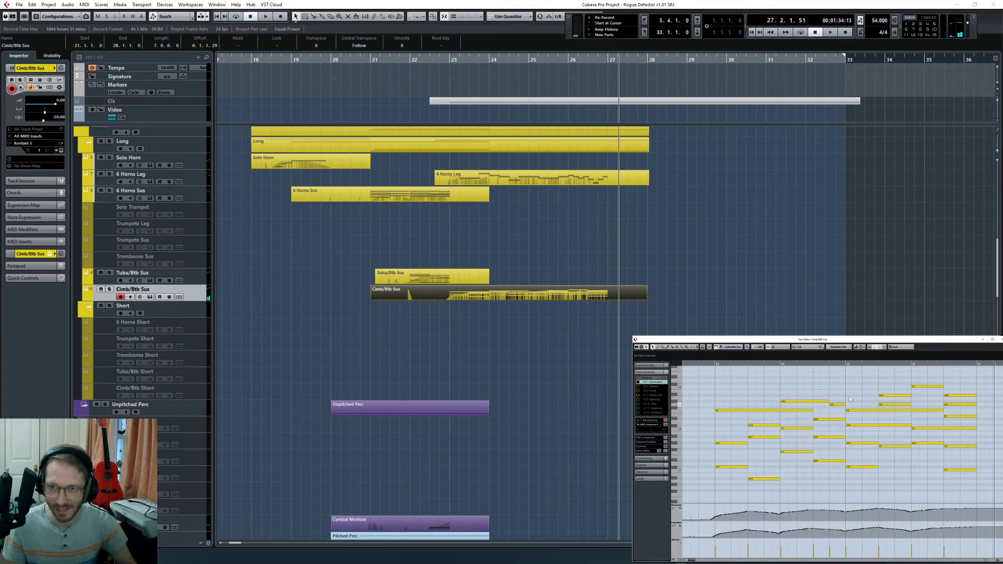
scroll(849, 399, "right", 2)
left_click(883, 416)
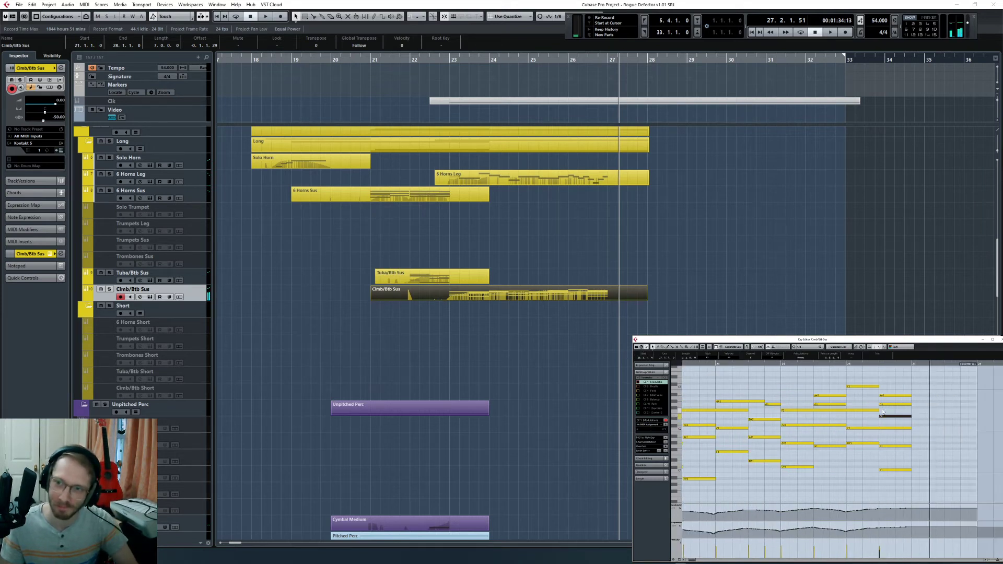
key("Delete")
double_click(847, 364)
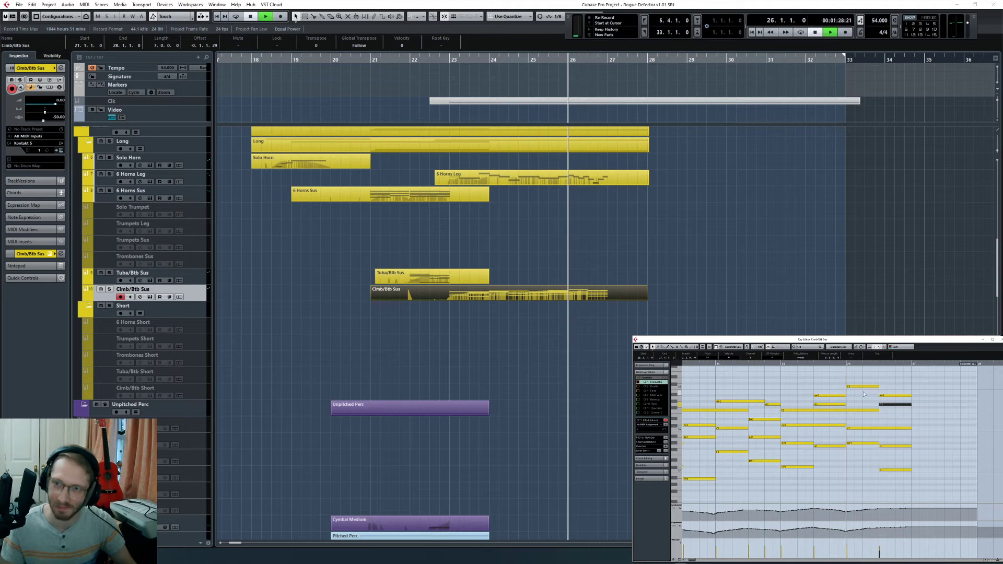
left_click(895, 387)
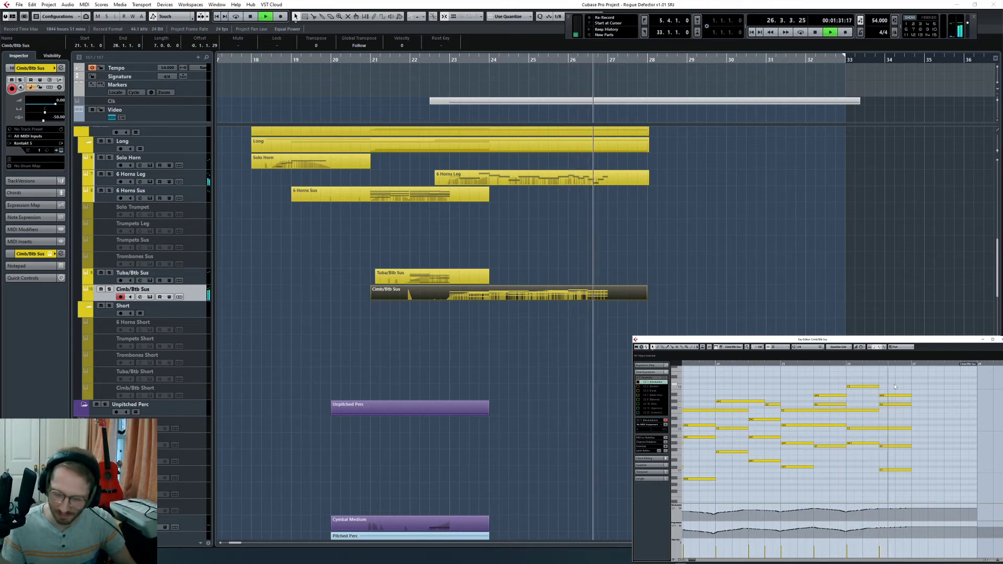
Step: Play back from bar 23 to bar 27, comparing the 6 Horns Leg melody with the Cimb/Btb Sus chords
key("space")
scroll(882, 404, "left", 3)
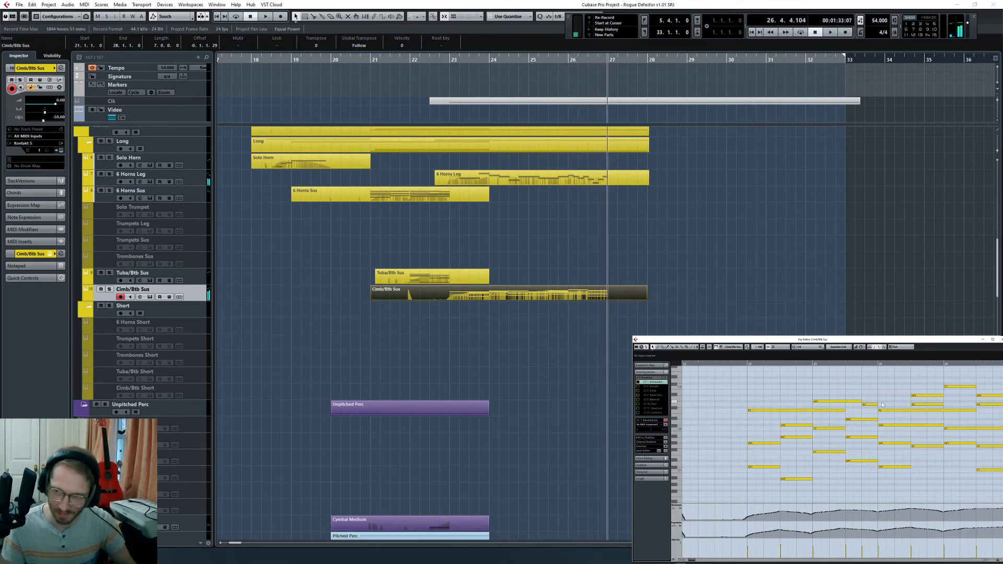
scroll(838, 419, "right", 1)
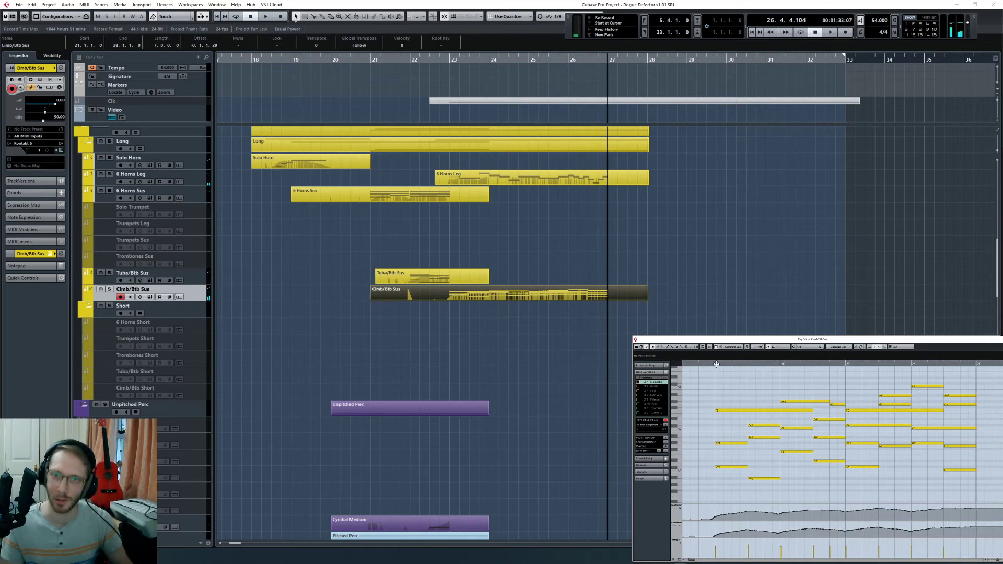
left_click(716, 364)
key("space")
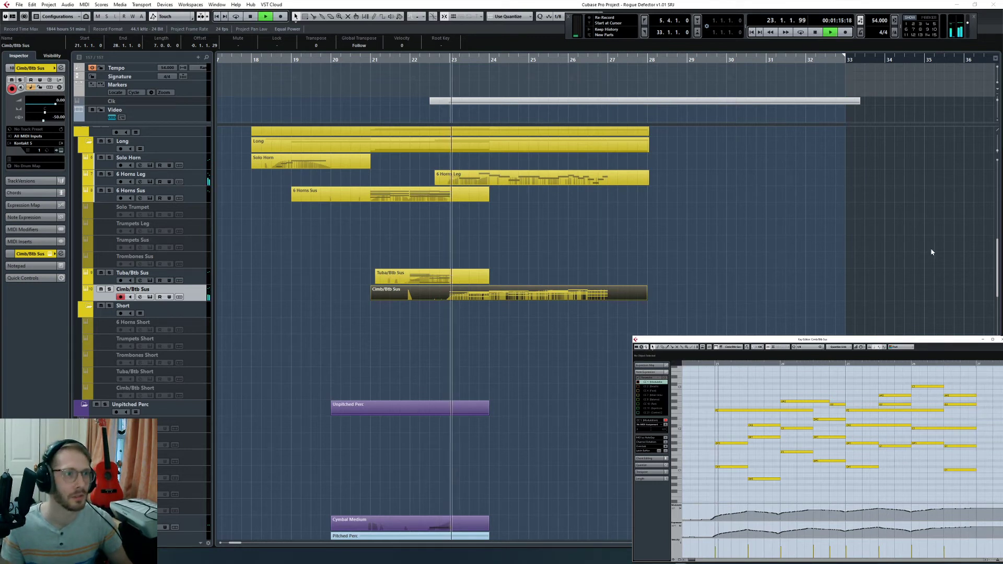
left_click(633, 240)
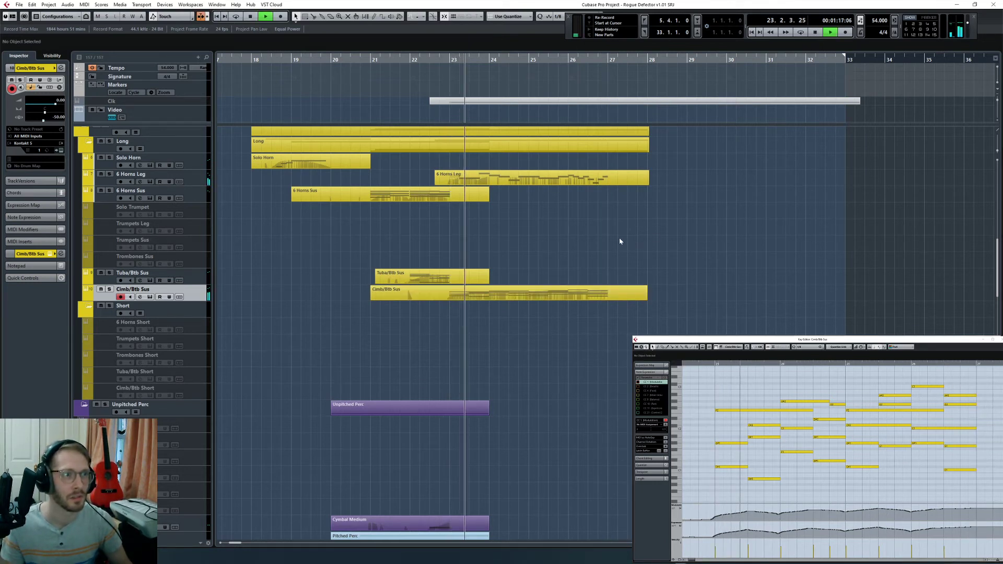
left_click(548, 186)
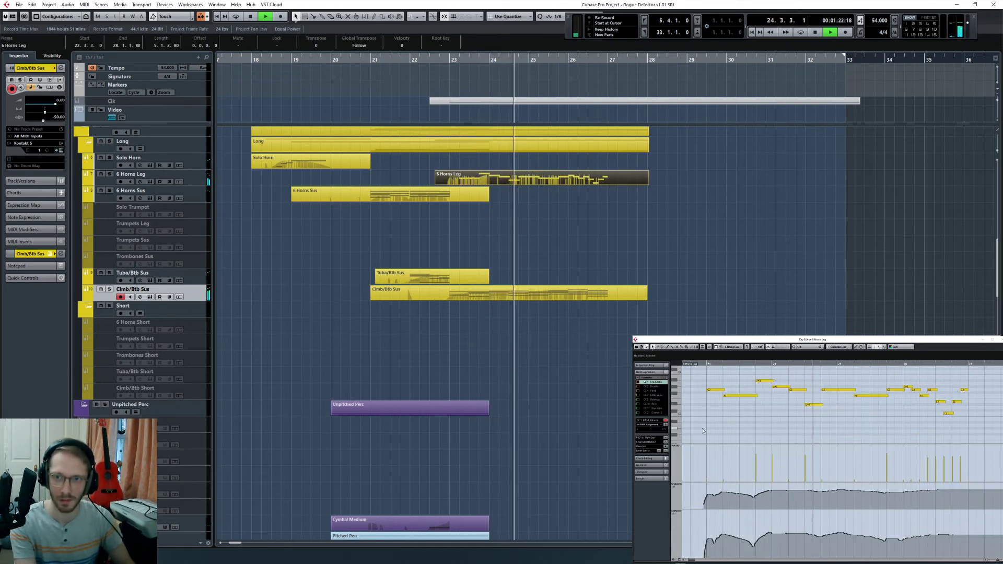
left_click(618, 294)
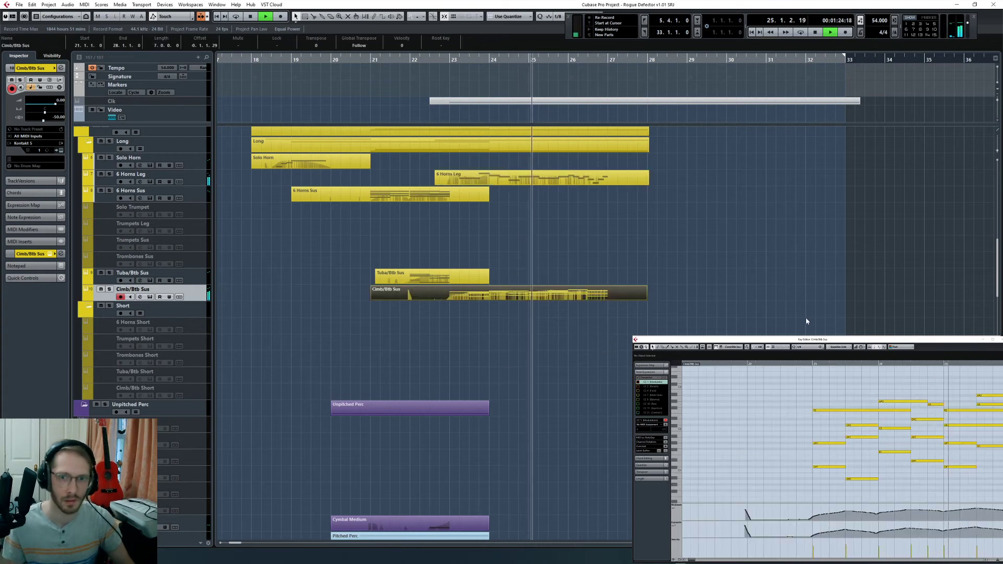
left_click(595, 182)
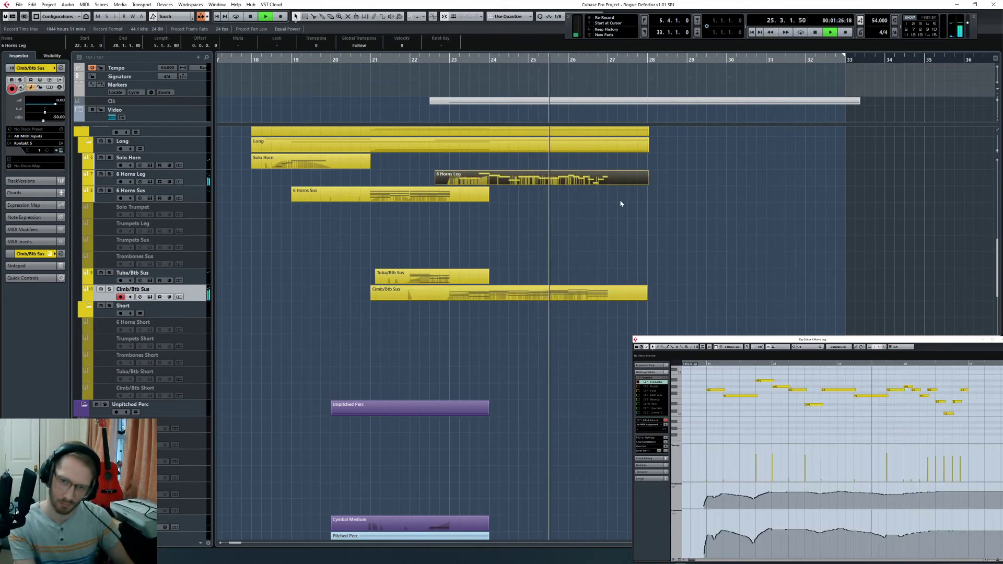
key("Right")
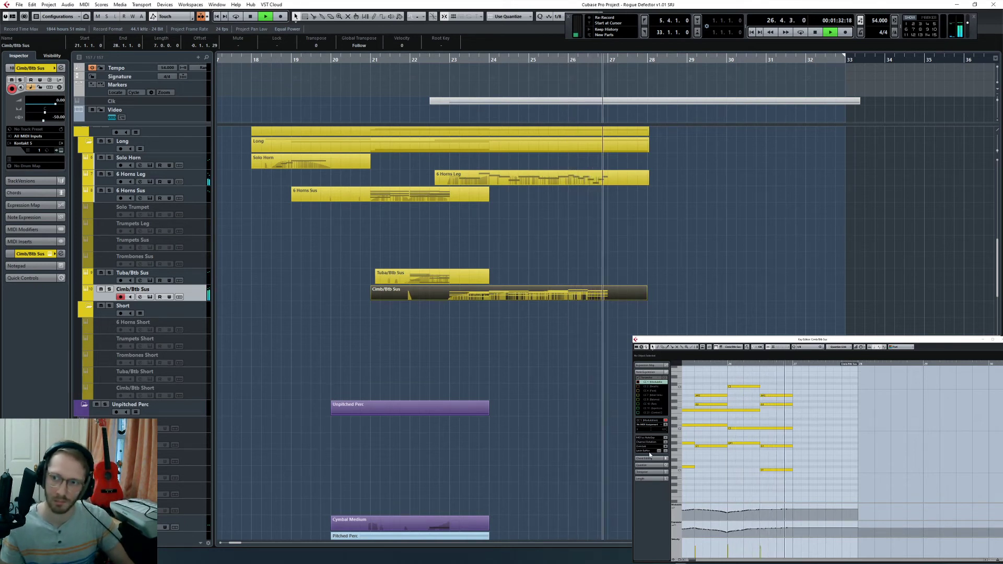
key("space")
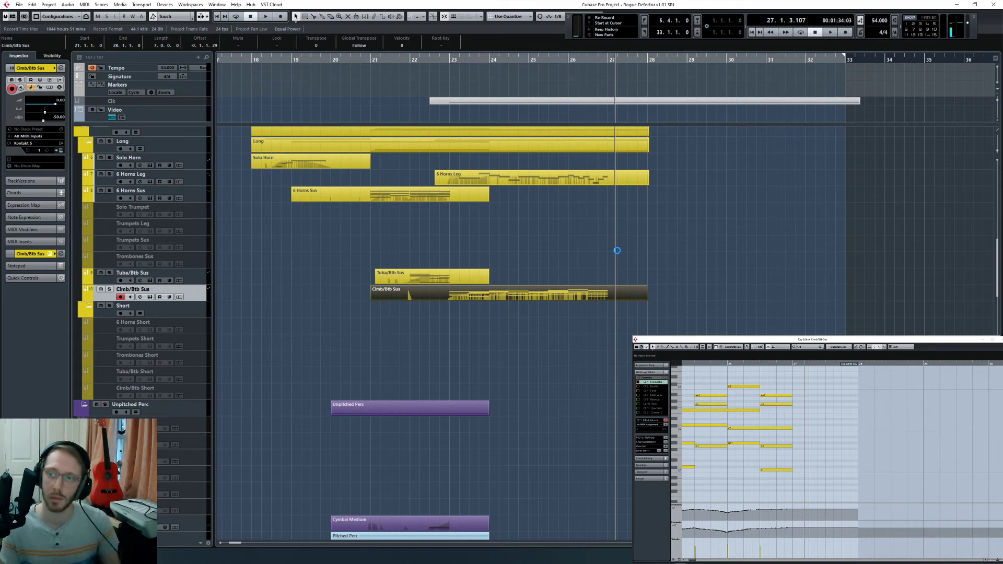
Step: Place the playback cursor at bar 22 and examine the notes of the Mural Shorts part starting at bar 23
left_click(648, 234)
scroll(554, 126, "left", 2)
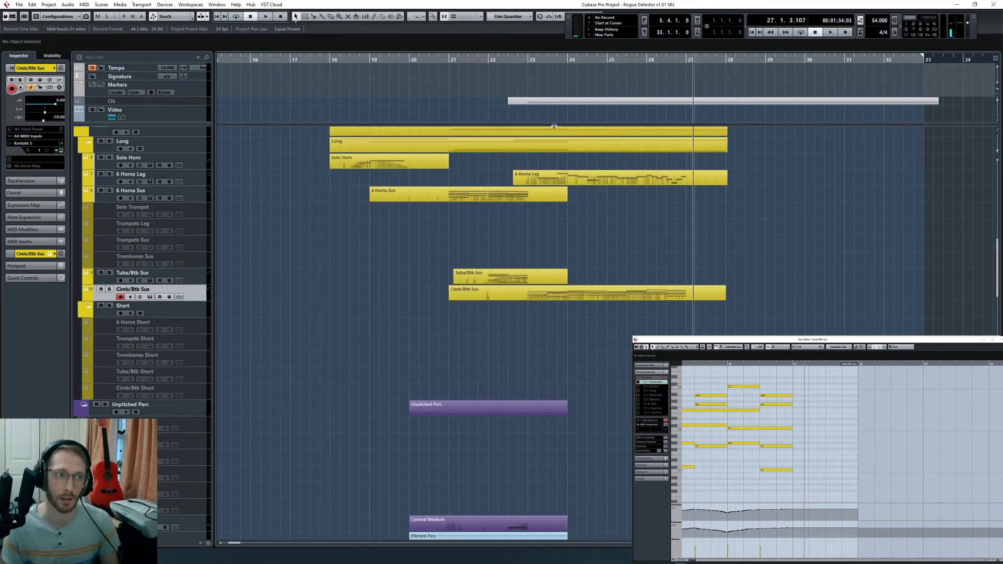
left_click(525, 68)
scroll(621, 292, "down", 10)
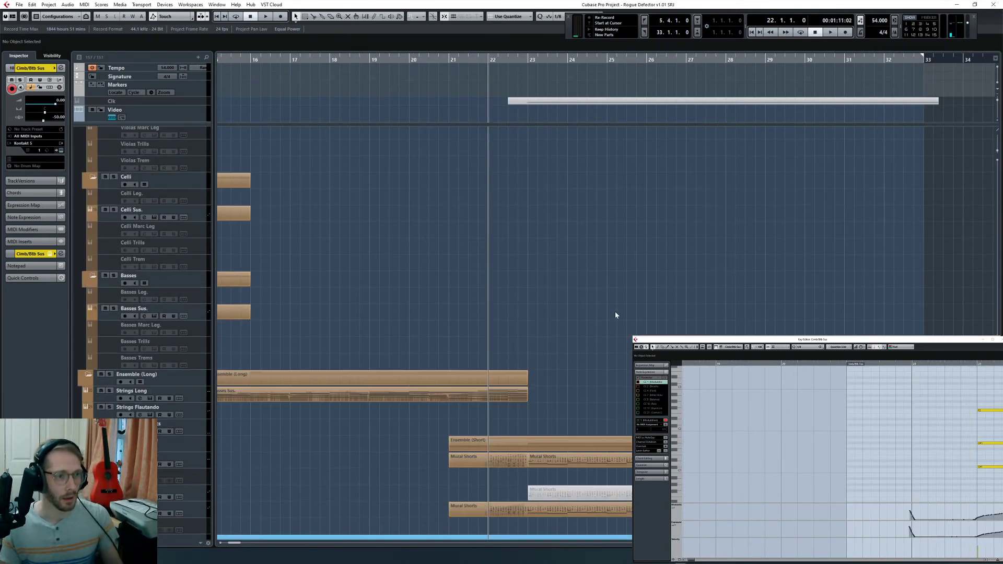
scroll(615, 313, "down", 6)
scroll(617, 309, "up", 3)
left_click(577, 293)
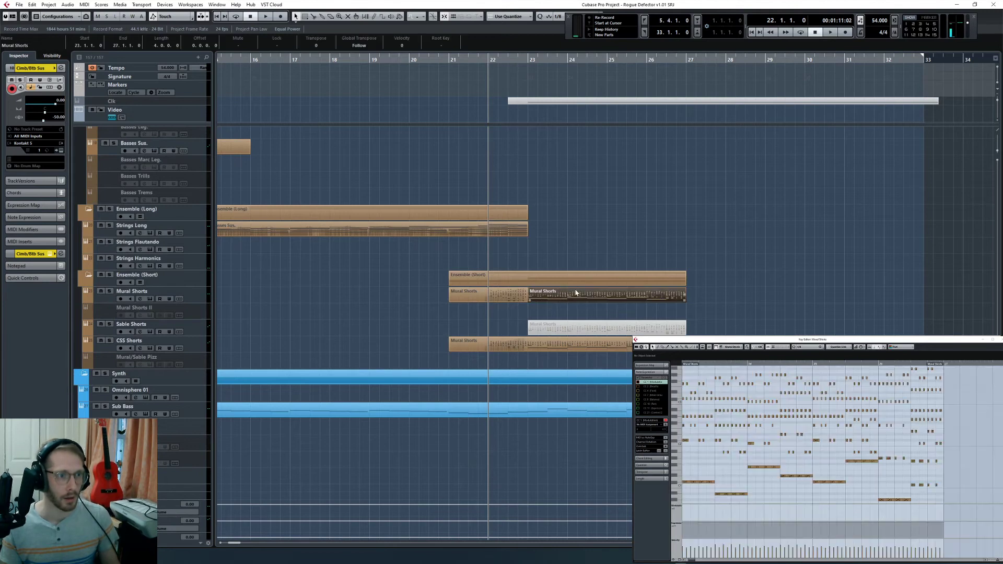
scroll(523, 312, "up", 15)
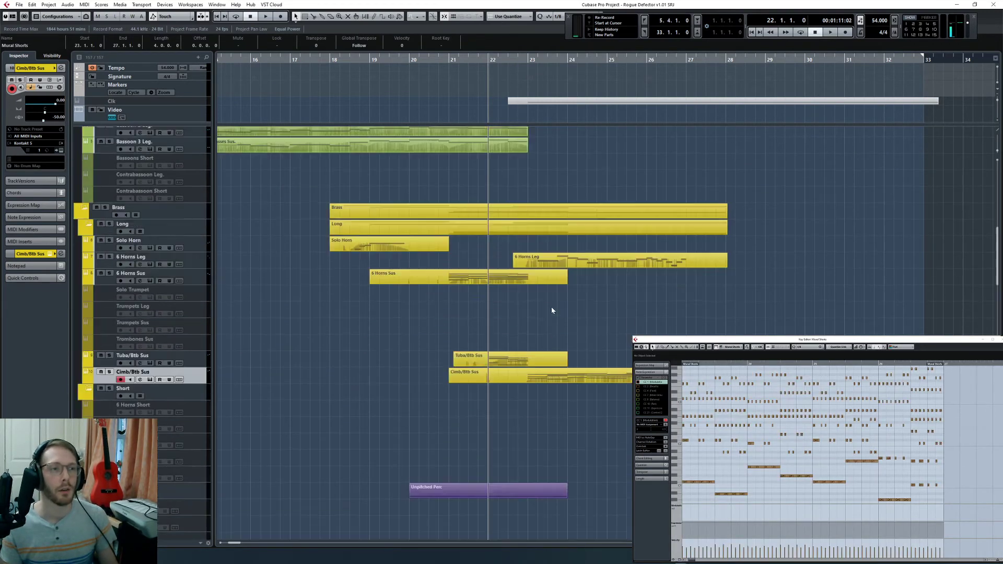
Step: Listen to the 6 Horns Leg melody soloed from the end of bar 22, and unsolo the track
left_click(582, 348)
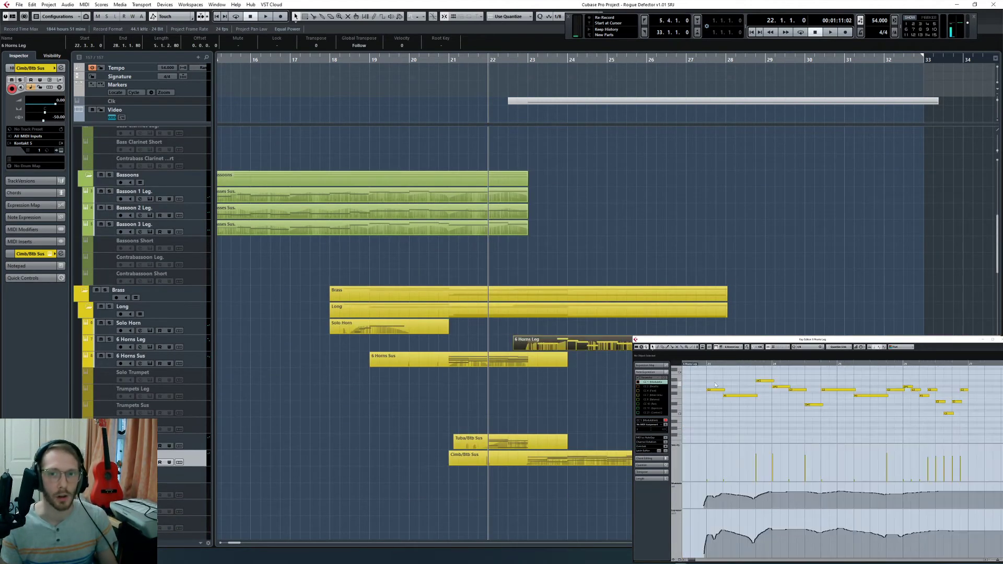
left_click(698, 365)
left_click(109, 340)
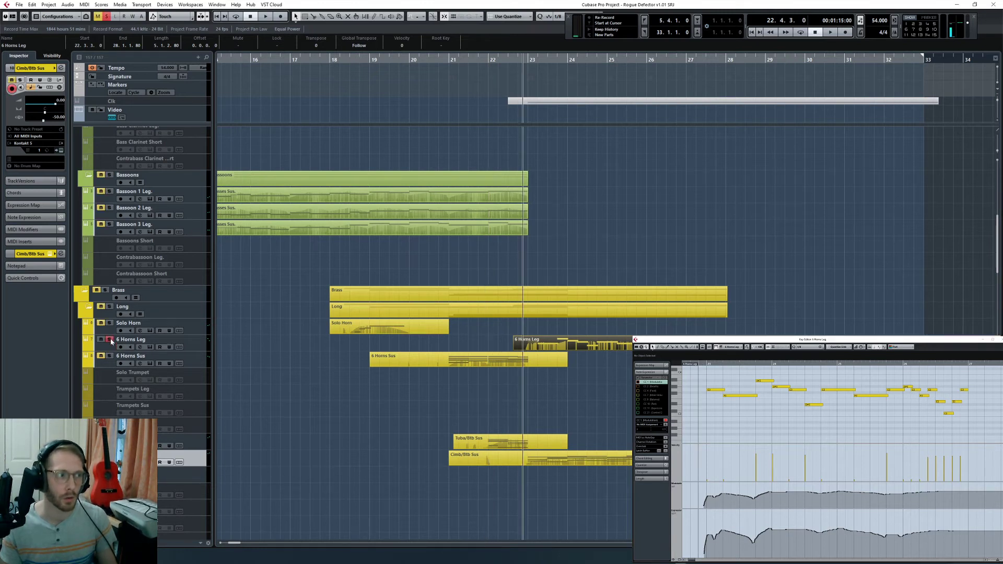
key("space")
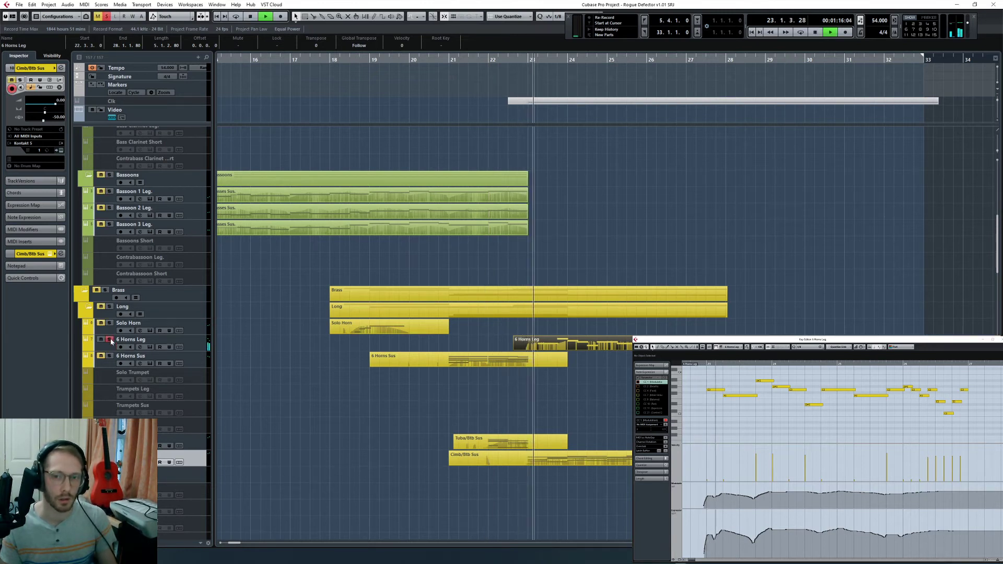
key("space")
left_click(110, 339)
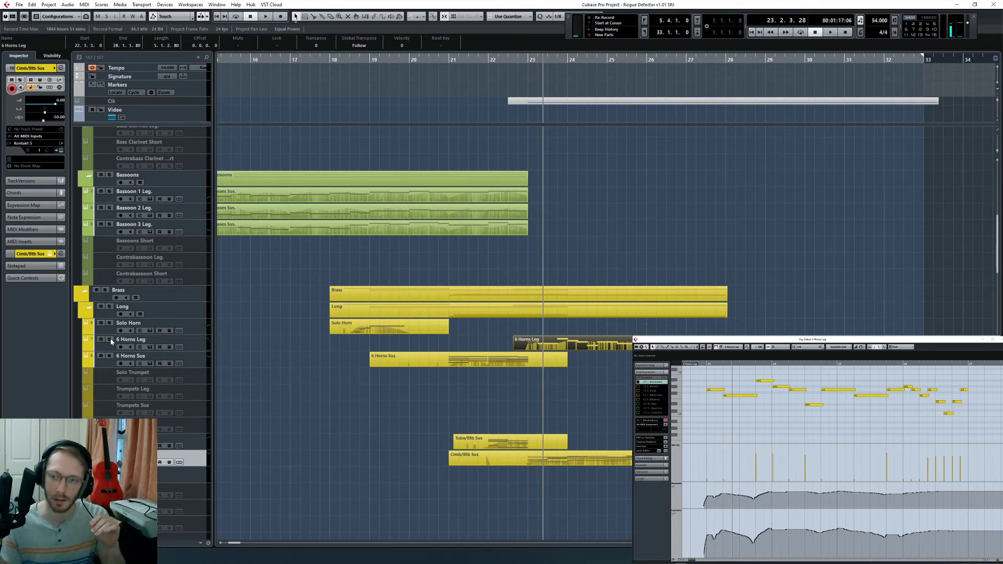
Step: Play back from bar 22 beat 3 to the end of bar 26 while following the Cimb/Btb Sus chords
scroll(110, 342, "down", 3)
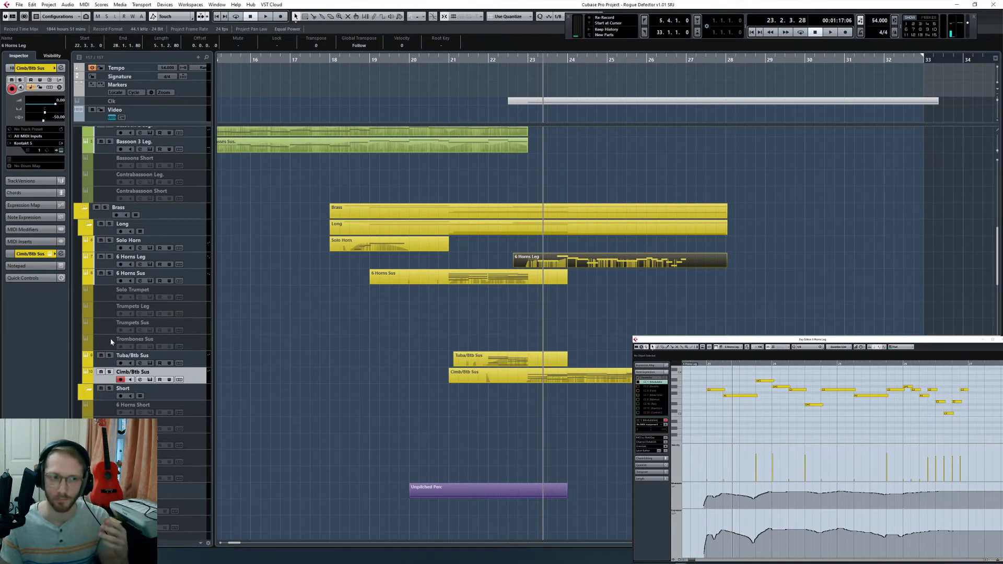
left_click(514, 64)
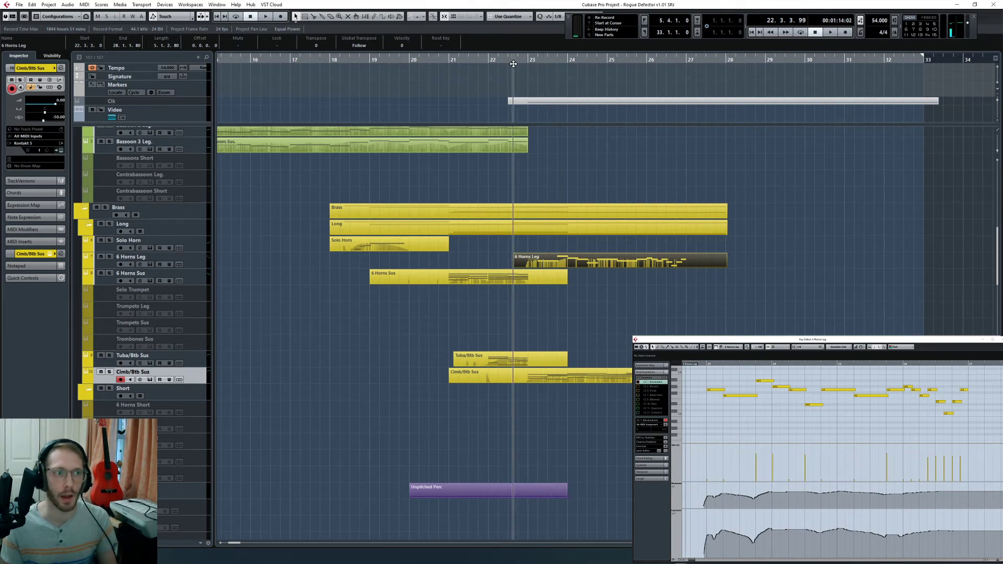
left_click(537, 377)
left_click(551, 419)
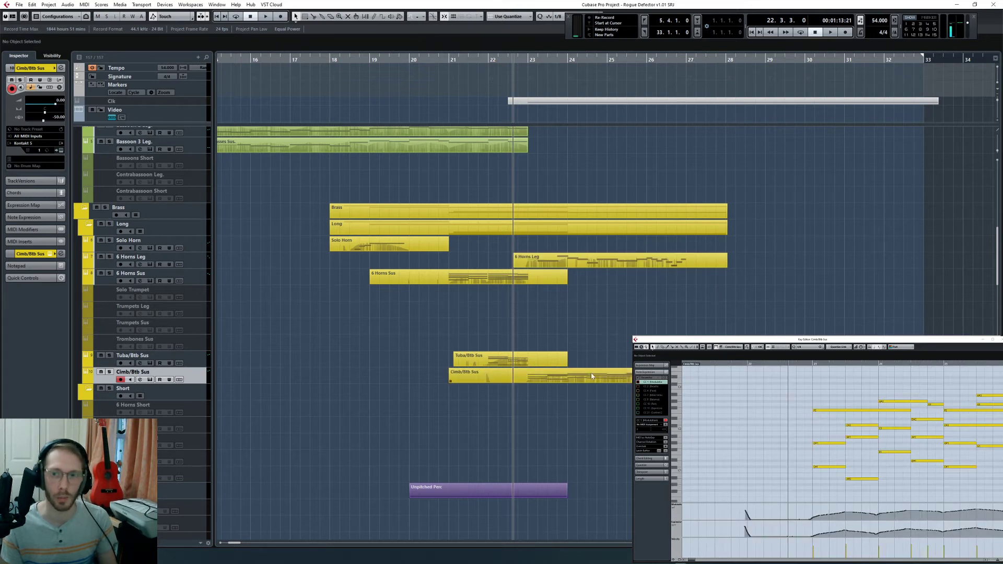
scroll(761, 479, "right", 4)
key("space")
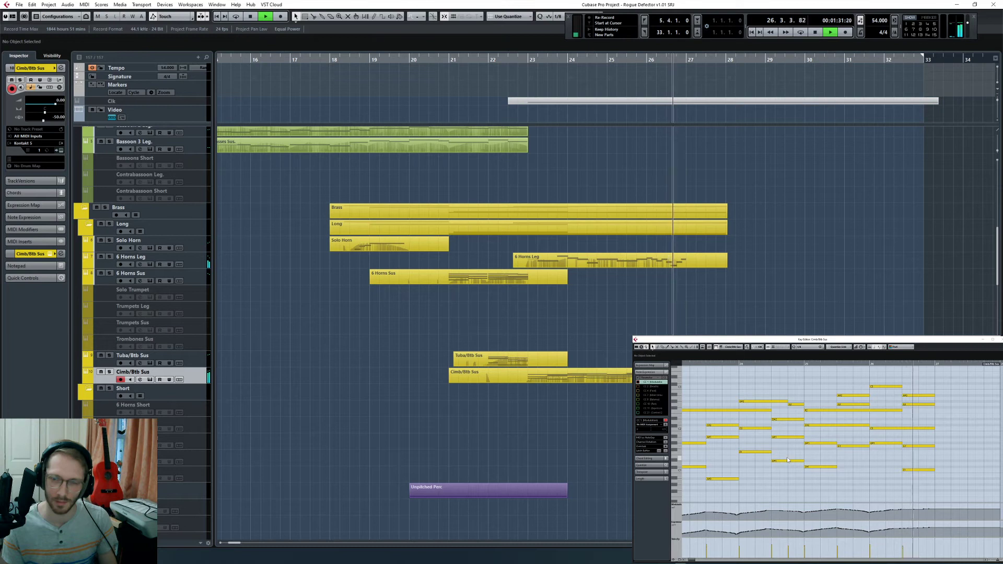
key("space")
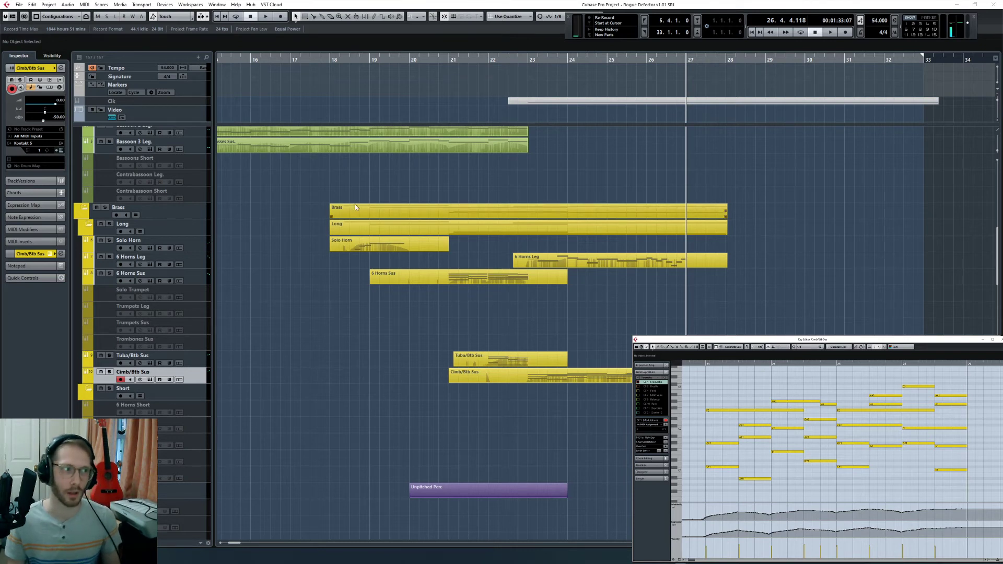
Step: Examine the Celli Sus part's sustained notes and dynamics curves from bar 7 as a voicing reference
left_click(207, 265)
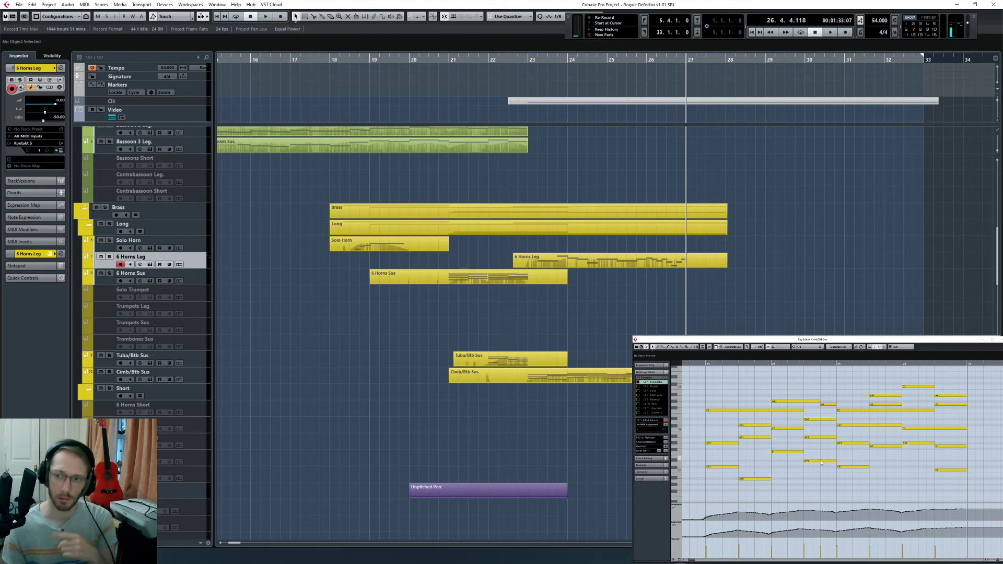
scroll(461, 345, "down", 8)
scroll(475, 346, "left", 5)
scroll(476, 346, "down", 5)
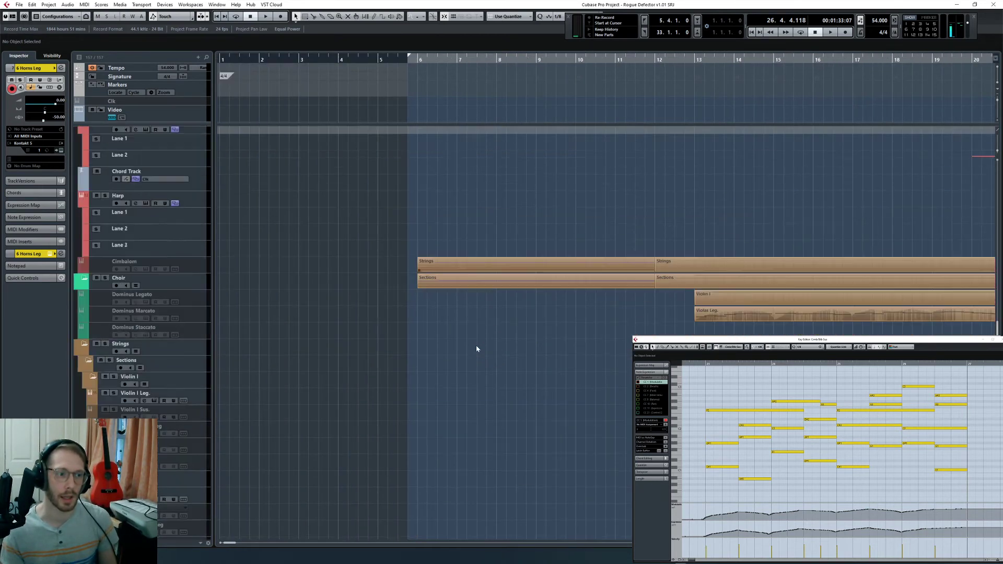
scroll(541, 377, "down", 7)
left_click(516, 291)
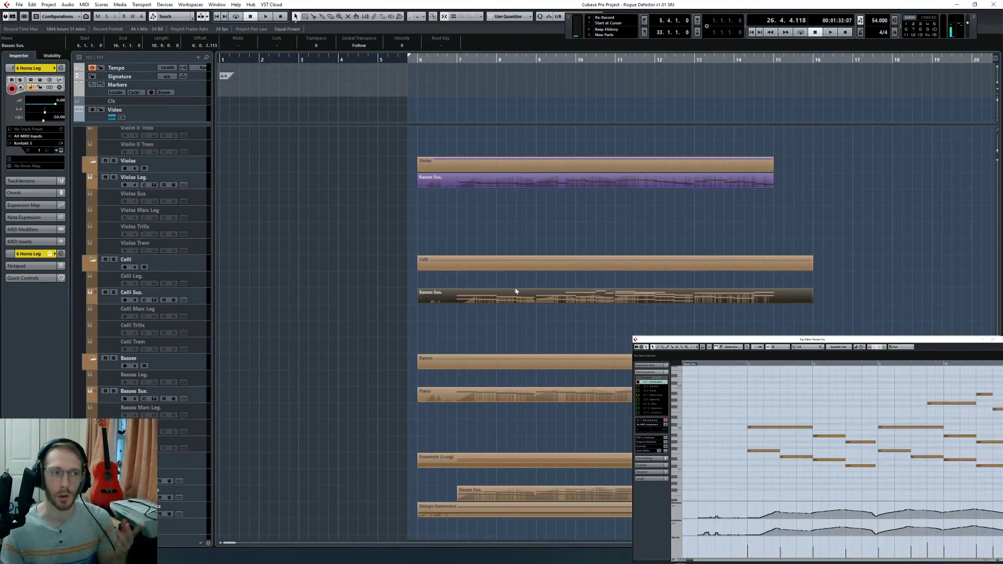
left_click(748, 367)
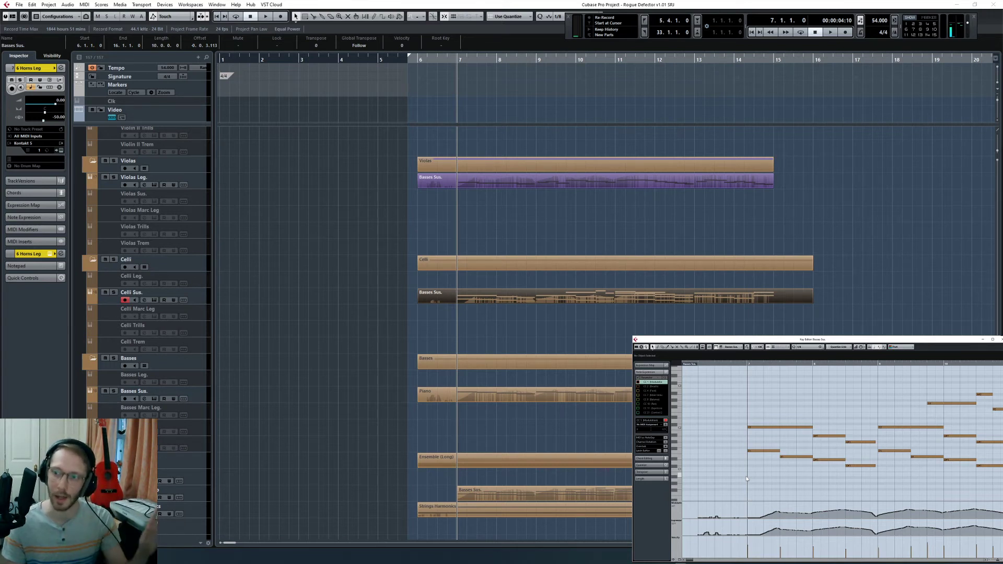
Step: Deselect the Celli Sus part and return the playback cursor to bar 22
left_click(652, 273)
scroll(735, 261, "right", 3)
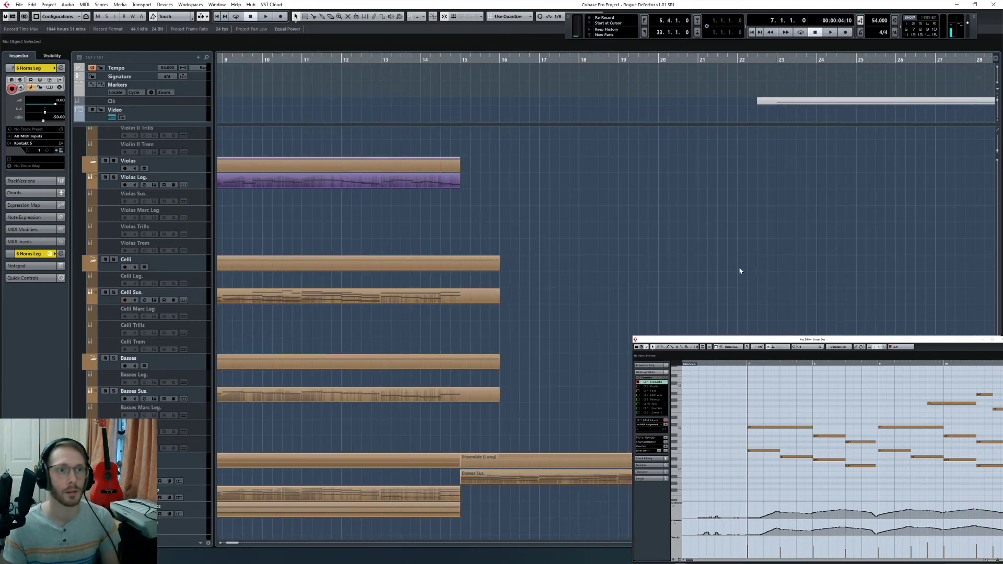
scroll(736, 272, "left", 3)
key("g")
scroll(736, 272, "right", 3)
scroll(529, 216, "down", 10)
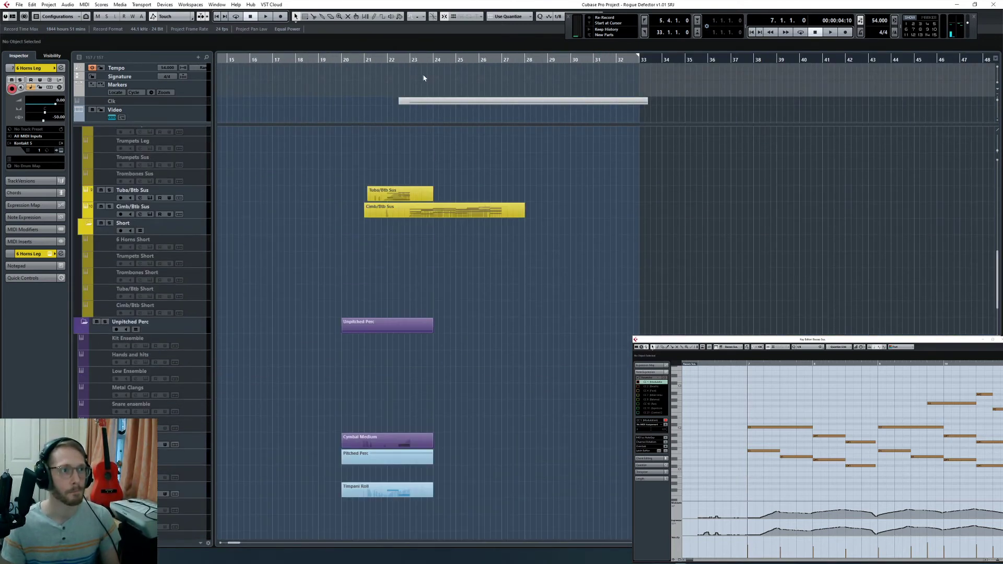
key("h")
key("h")
key("h")
key("h")
key("KP_Subtract")
key("KP_Subtract")
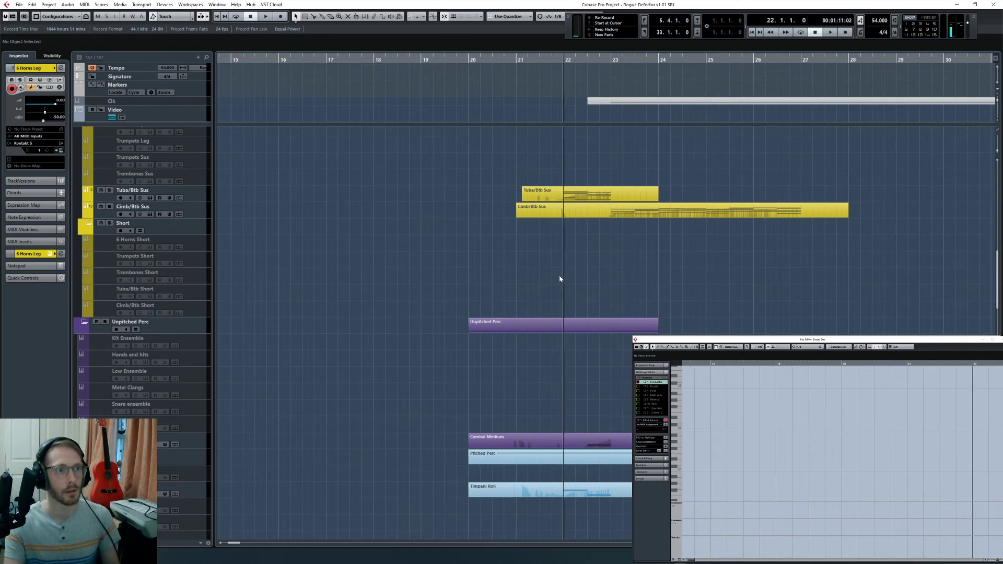
key("KP_Add")
Step: Play back from bar 22 while reviewing which brass, string and synth tracks have parts after bar 23
scroll(626, 296, "up", 5)
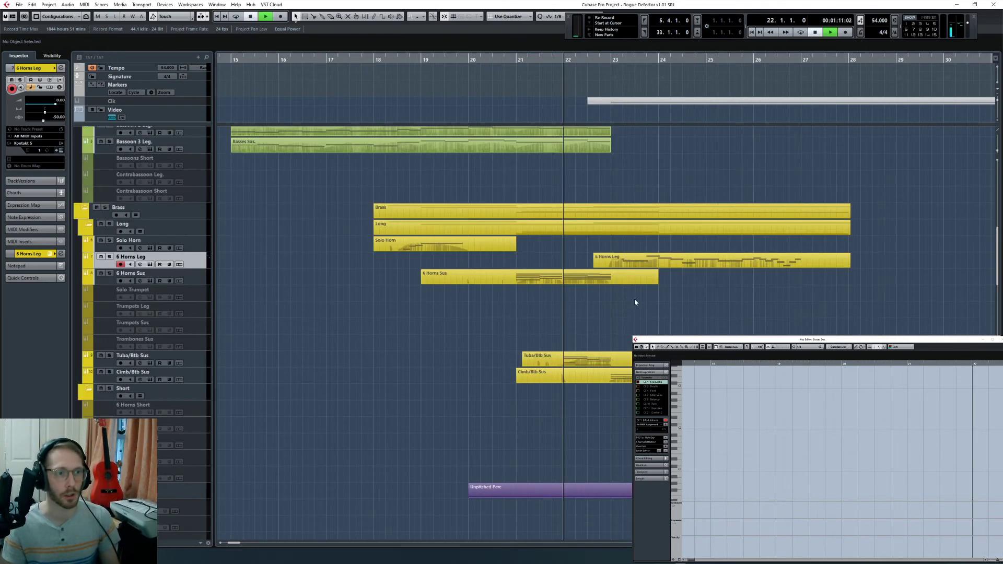
key("space")
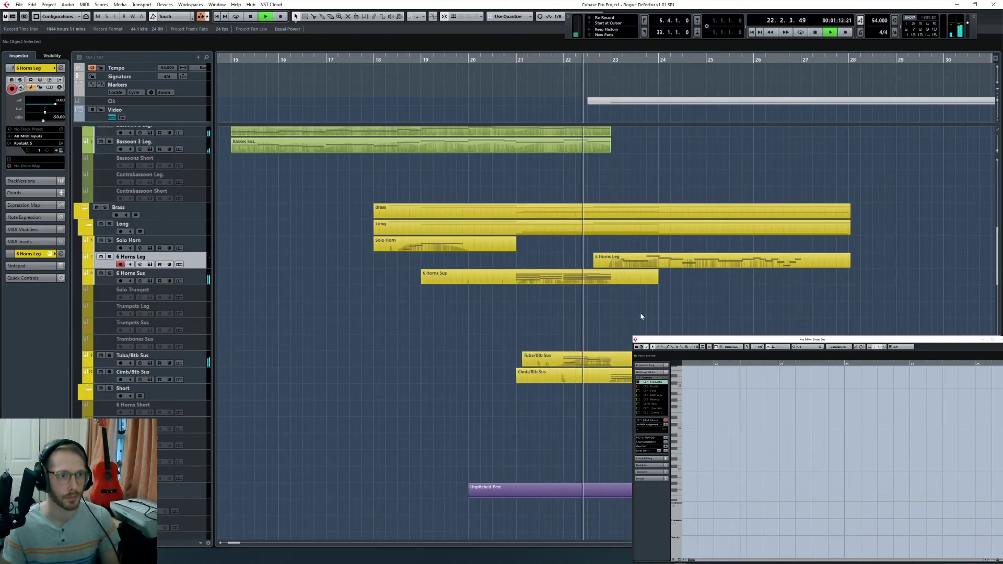
scroll(641, 312, "down", 5)
scroll(648, 305, "down", 10)
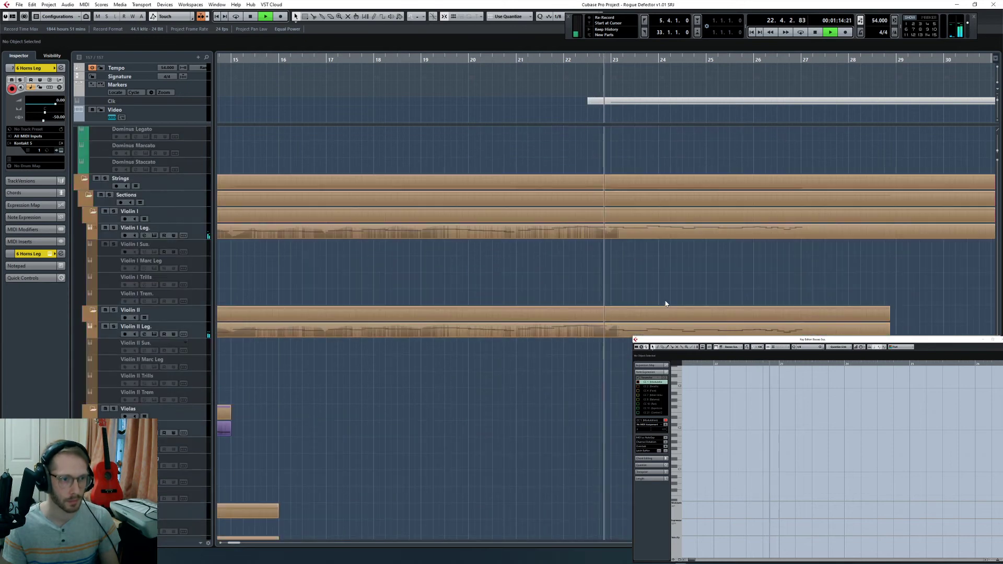
scroll(665, 301, "down", 3)
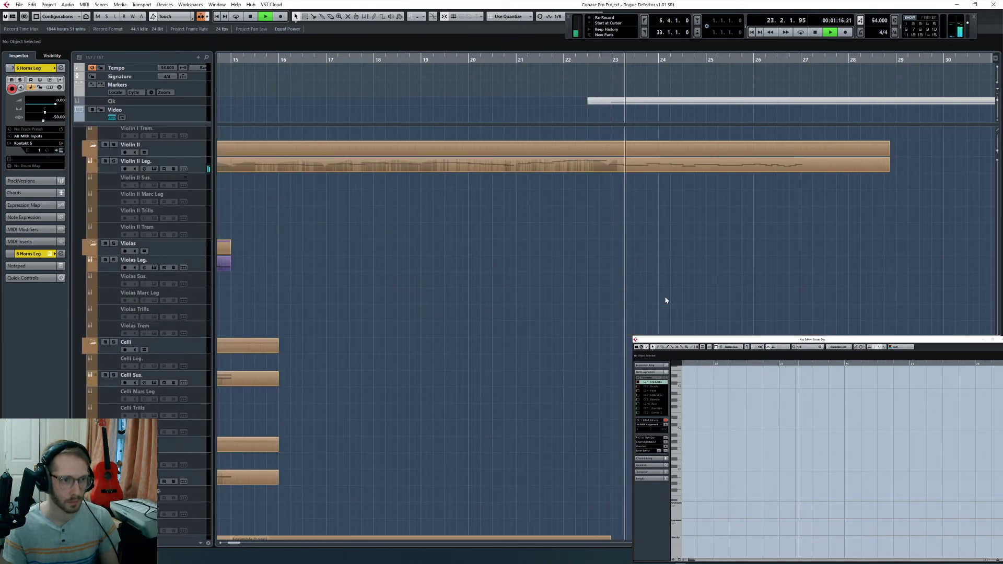
scroll(663, 301, "right", 5)
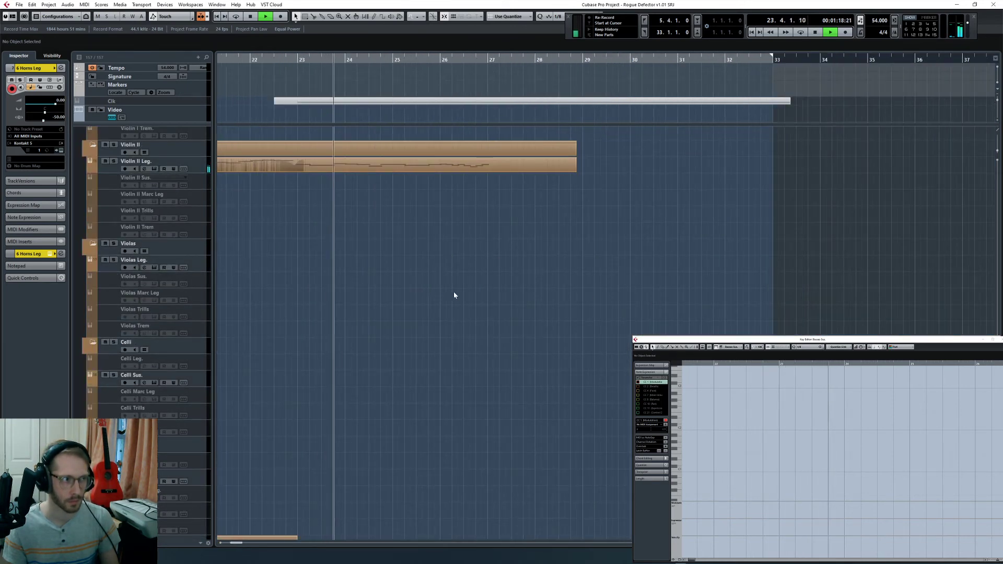
scroll(449, 279, "down", 6)
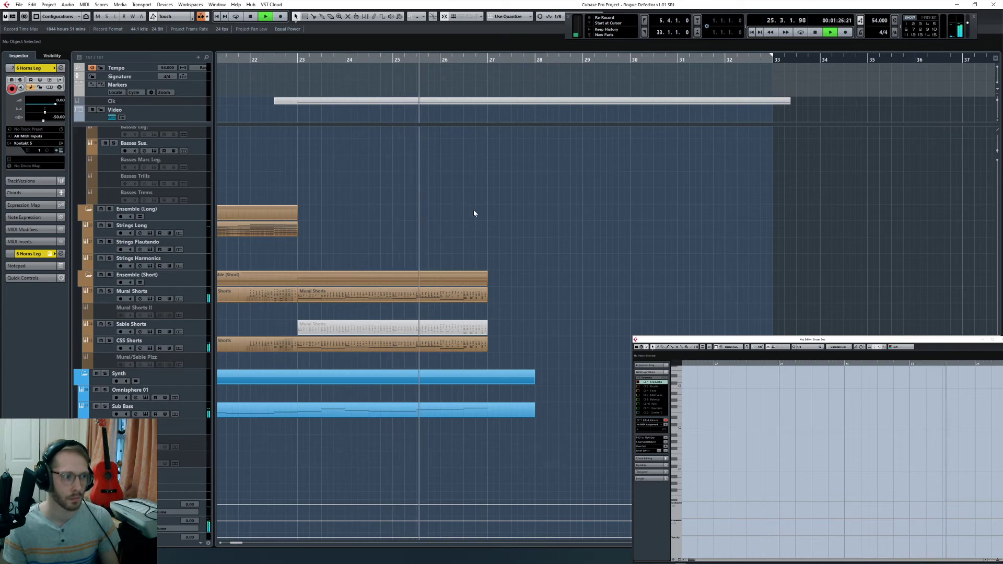
Step: Play on past bar 27 while checking the synth and sub bass tracks, and return the playback cursor to bar 23
scroll(474, 206, "down", 5)
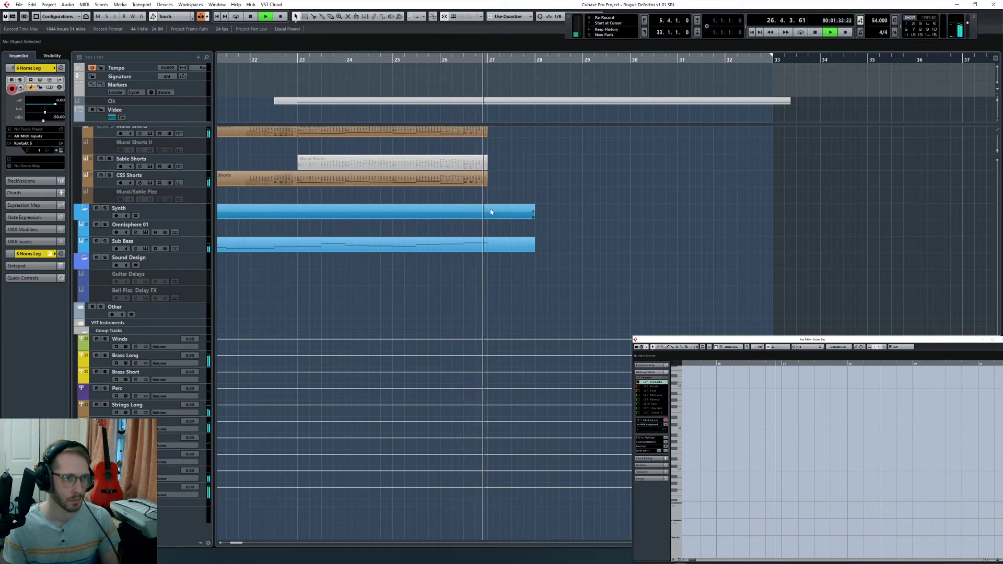
scroll(501, 216, "up", 10)
key("space")
scroll(501, 230, "down", 15)
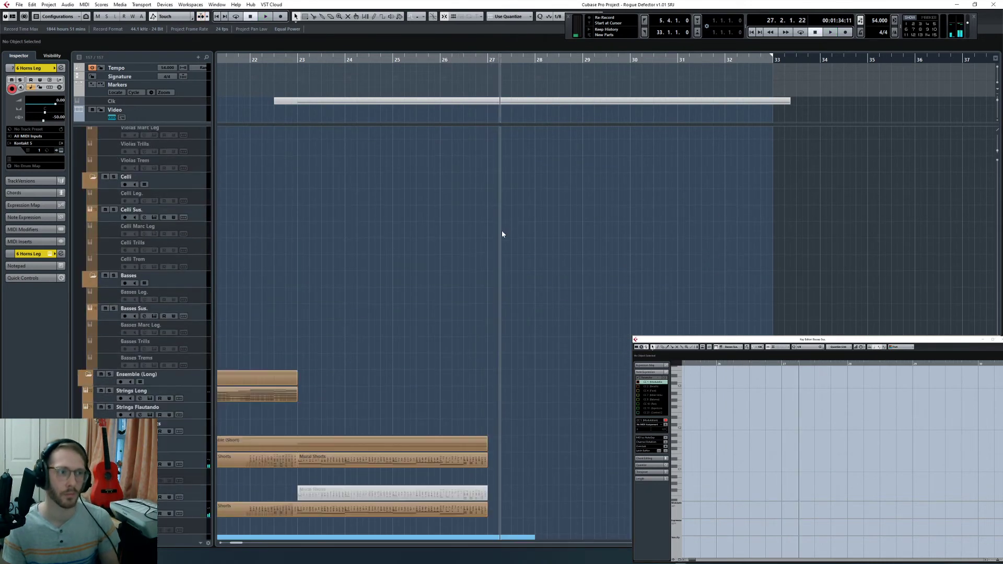
left_click(297, 59)
Step: Review the woodwind, brass, percussion, piano, harp, string and synth tracks for parts that sound from bar 23 onwards
scroll(439, 270, "up", 5)
scroll(441, 270, "up", 5)
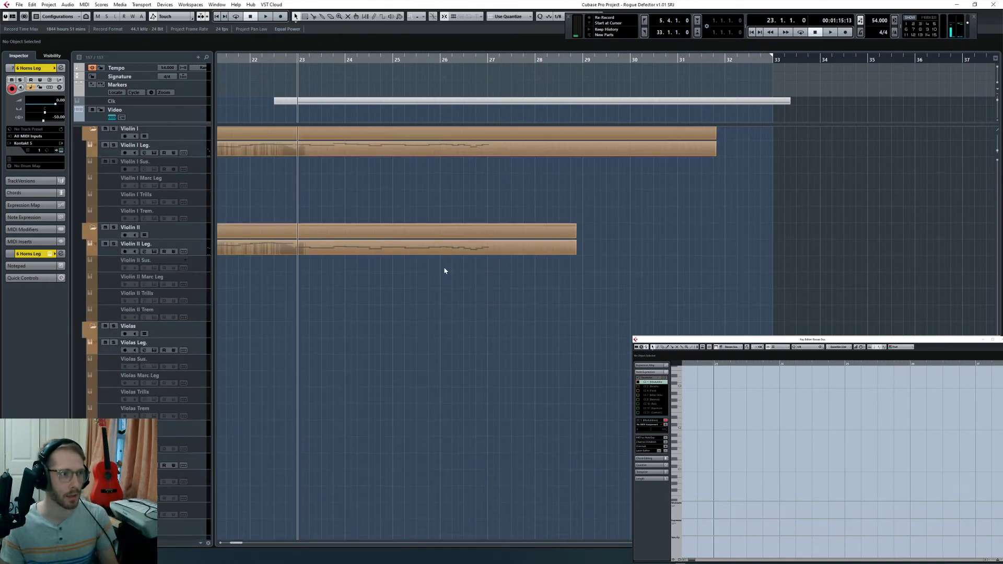
key("g")
key("g")
key("g")
key("g")
scroll(672, 331, "down", 10)
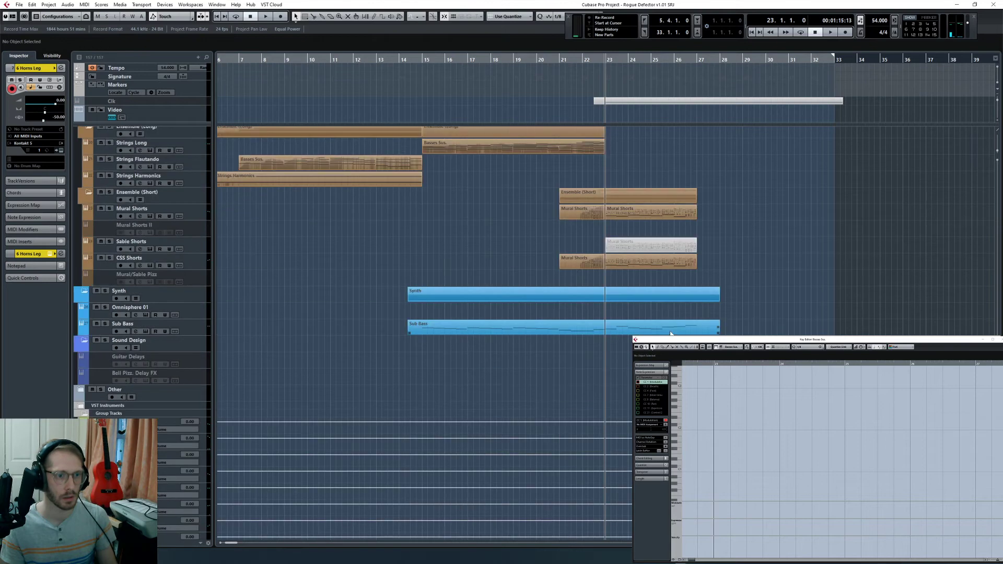
scroll(671, 333, "down", 10)
scroll(671, 335, "right", 3)
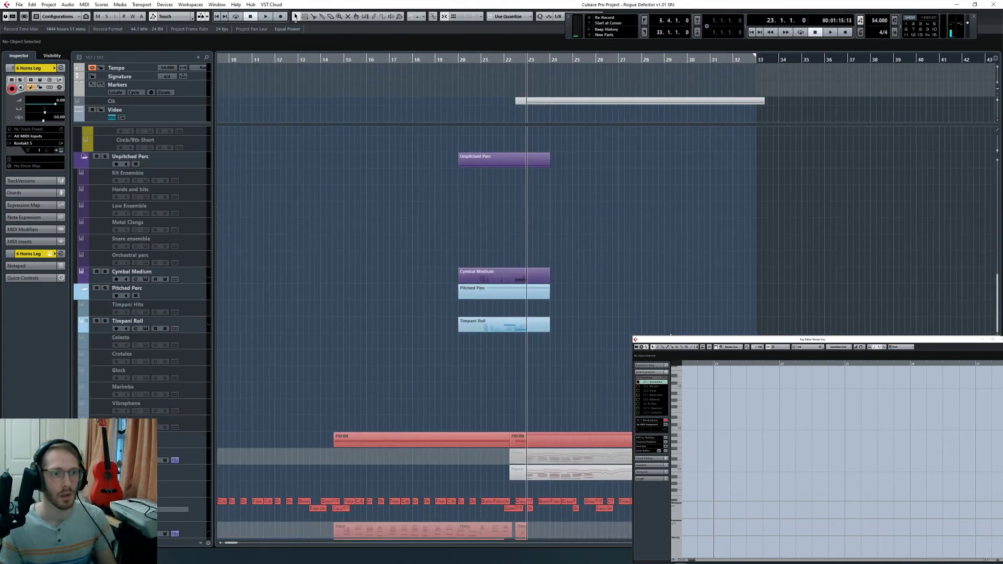
scroll(671, 335, "right", 3)
scroll(671, 334, "up", 10)
scroll(667, 335, "up", 5)
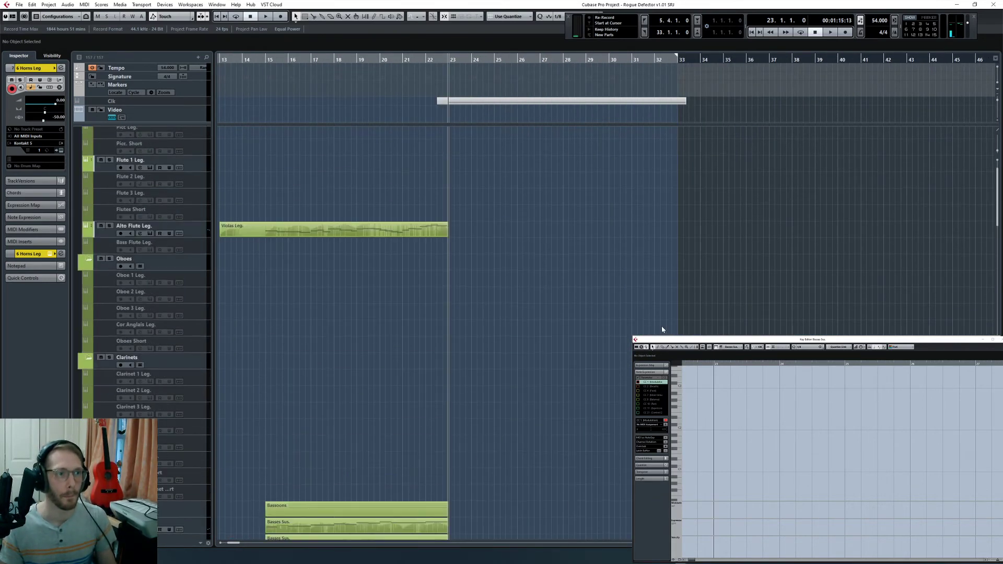
scroll(660, 321, "down", 10)
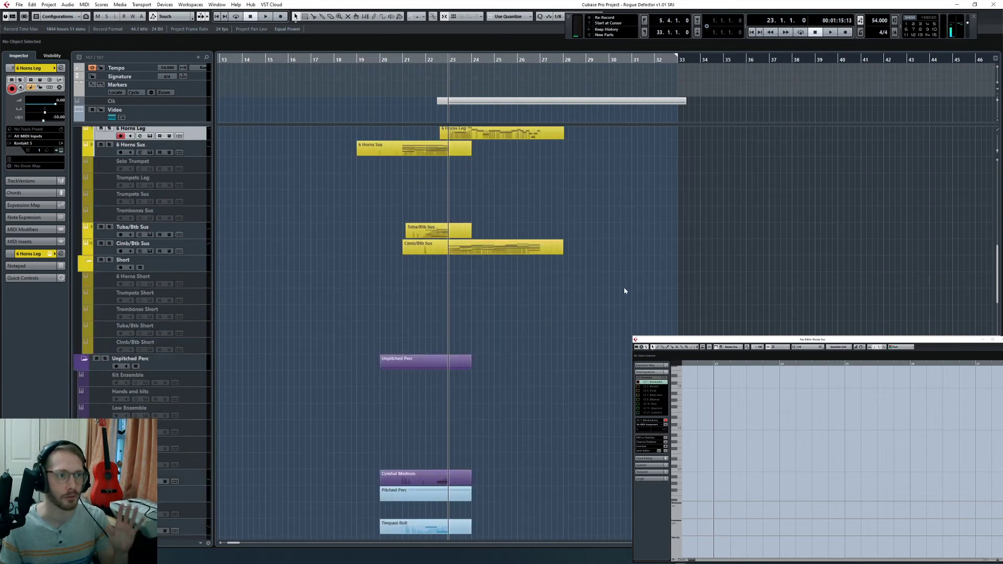
scroll(624, 291, "down", 5)
scroll(626, 287, "down", 5)
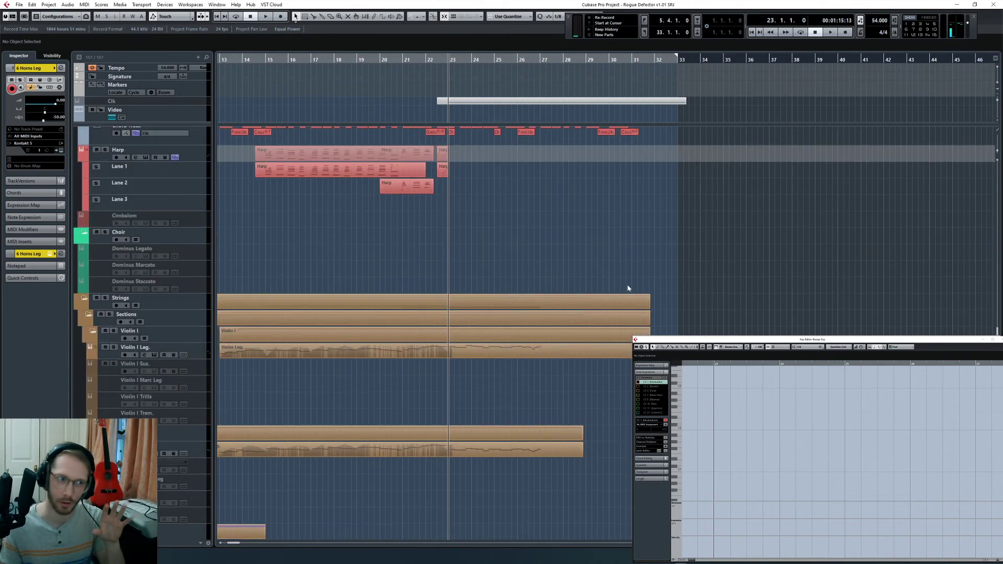
scroll(595, 298, "up", 3)
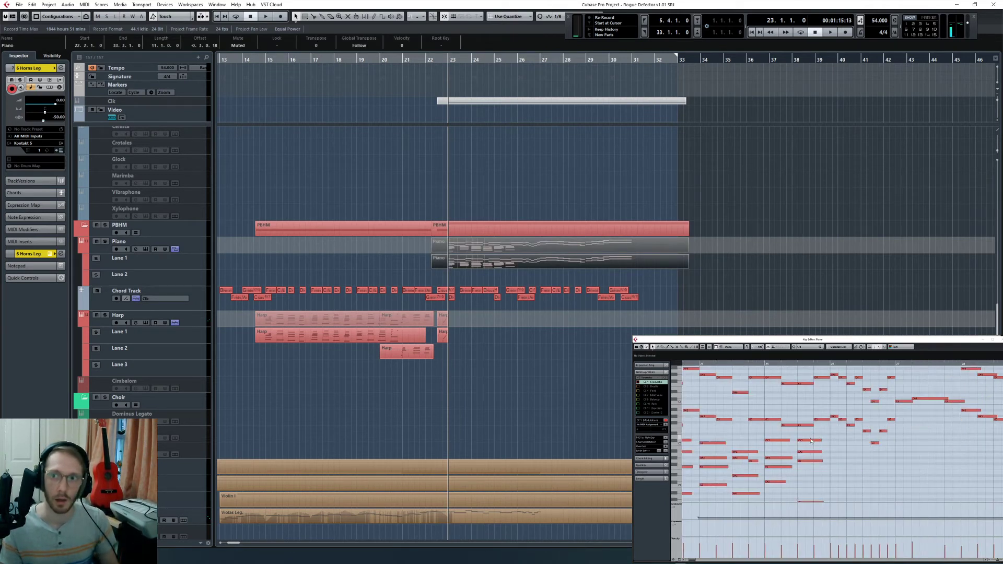
Step: Copy the octave-doubled melody notes from bar 27 onwards in the Piano part and locate the playback cursor to bar 27
scroll(811, 440, "right", 3)
scroll(786, 435, "up", 3)
left_click(705, 398)
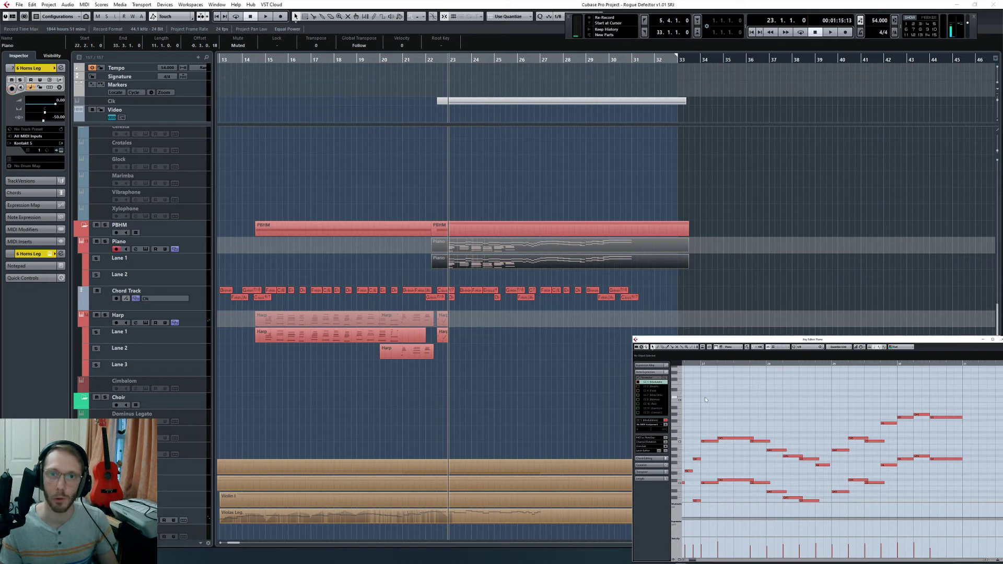
left_click_drag(704, 397, 974, 503)
key("l")
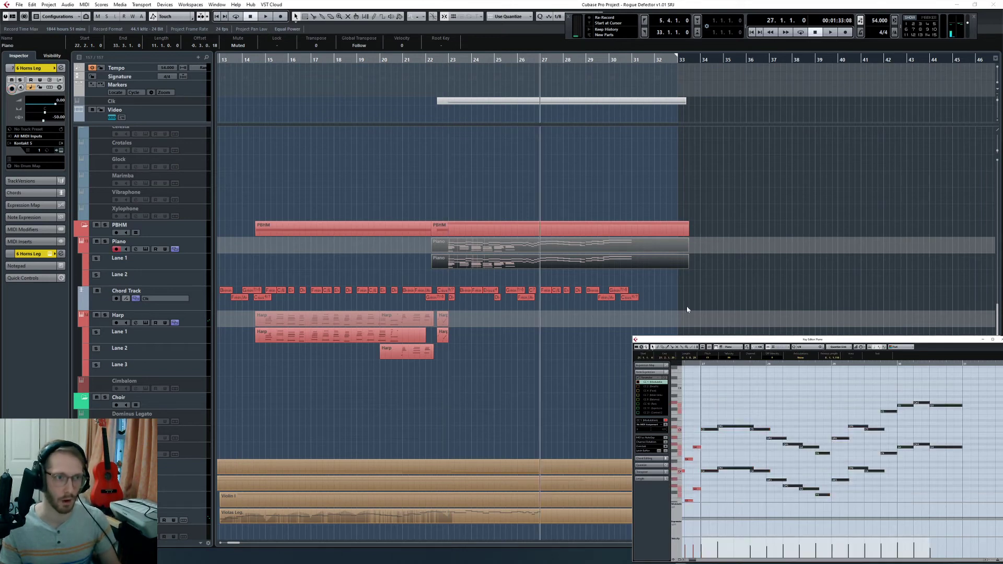
Step: Enable the disabled Trumpets Leg and Trombones Sus tracks in the long brass folder
scroll(813, 458, "down", 2)
scroll(606, 278, "up", 8)
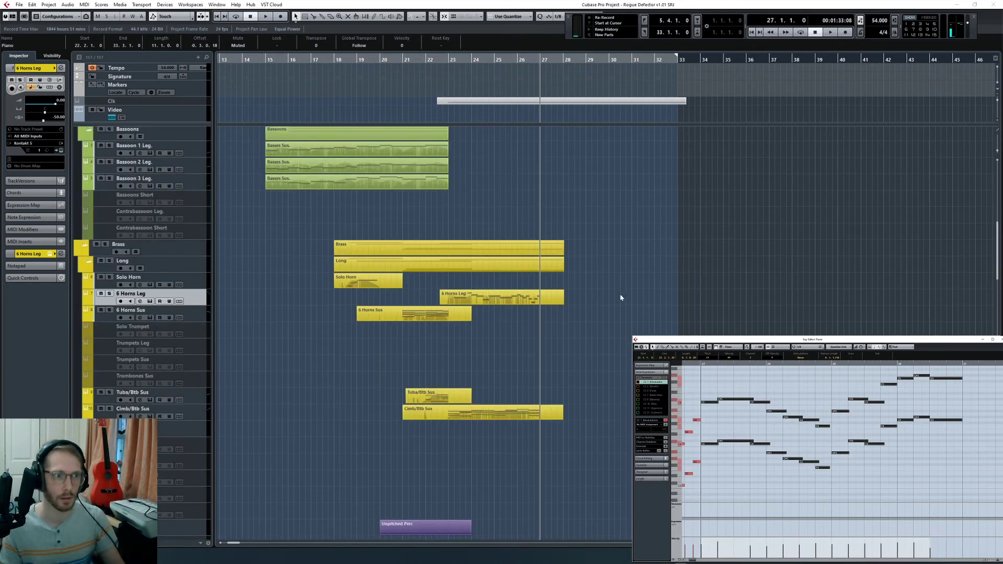
left_click(620, 296)
key("8")
left_click(172, 346)
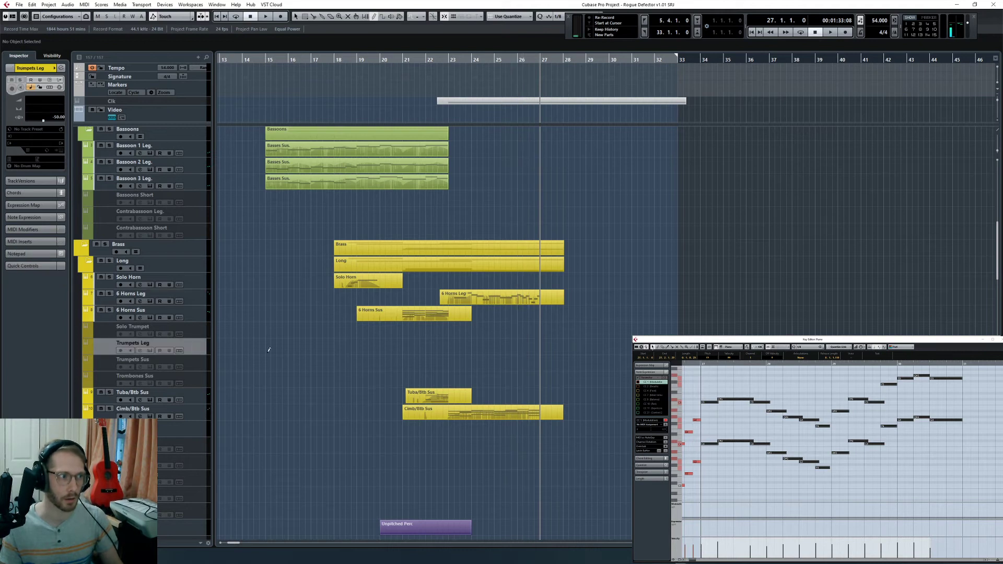
left_click(200, 374)
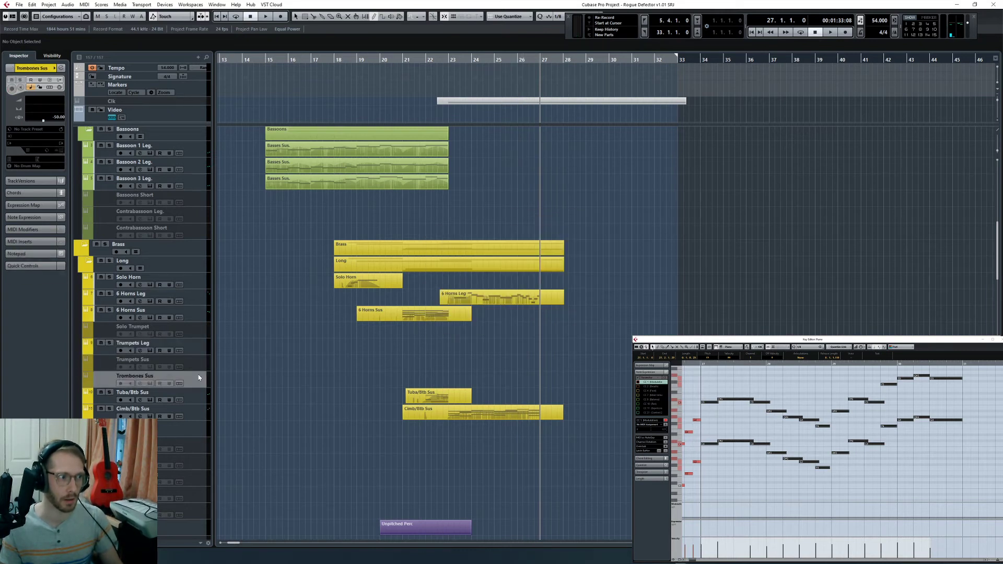
left_click(200, 345)
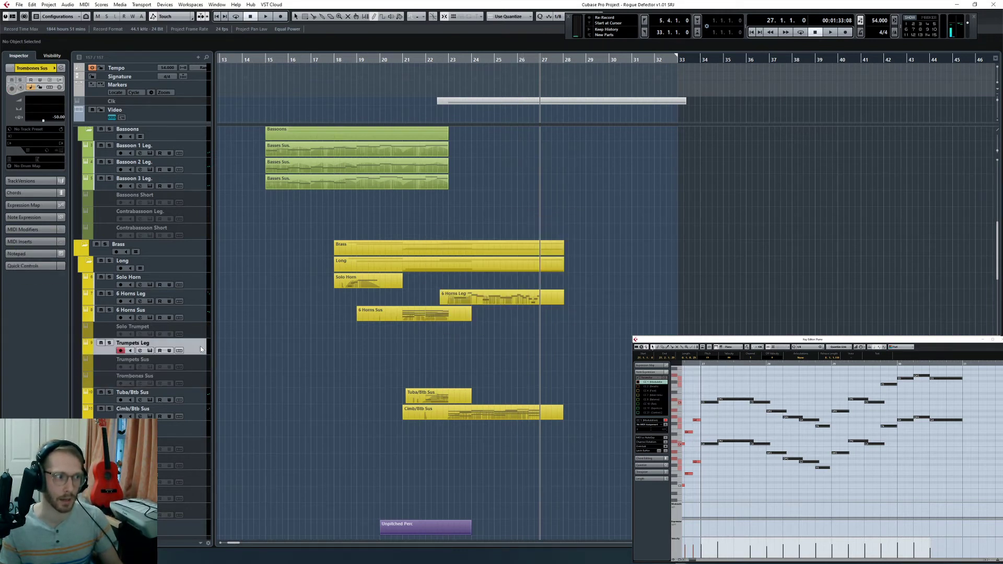
left_click(203, 380)
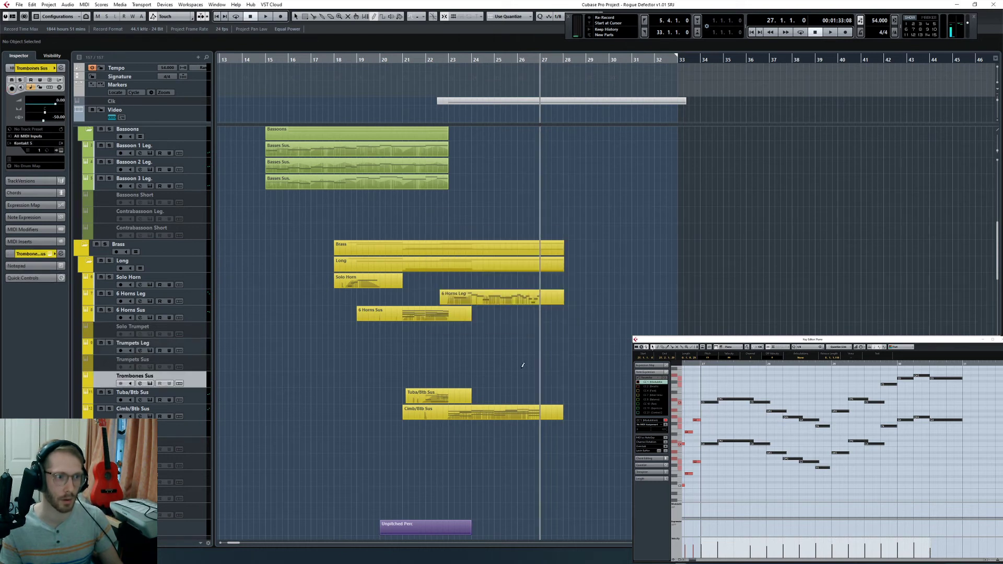
Step: Draw empty parts from bar 27 on Trombones Sus, ending at 31.4, and on Trumpets Leg, ending at 32.4
left_click_drag(542, 375, 649, 376)
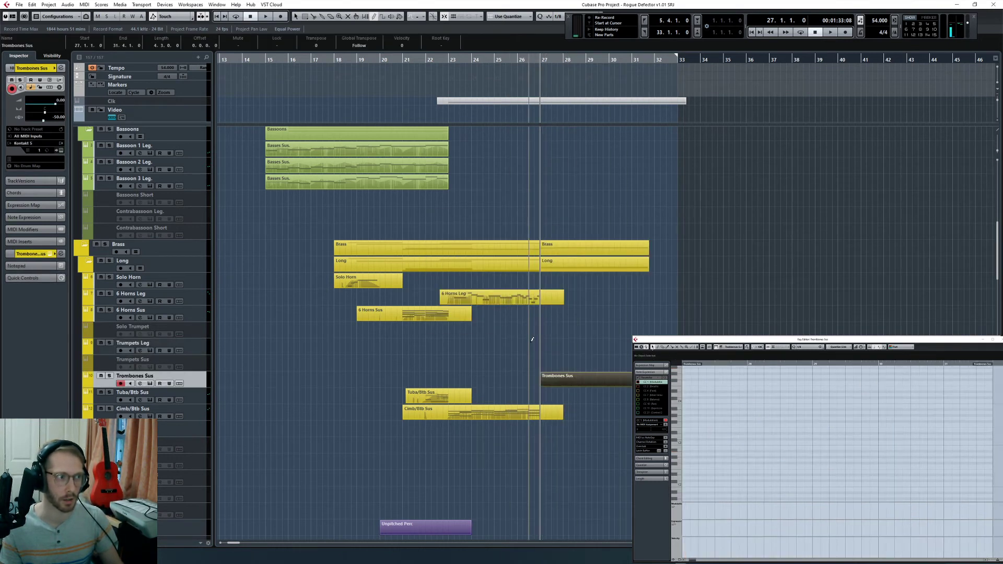
left_click_drag(542, 342, 671, 345)
key("1")
Step: Paste the copied piano melody into the Trumpets Leg part at bar 27 and transpose it down an octave
left_click(615, 365)
left_click(622, 349)
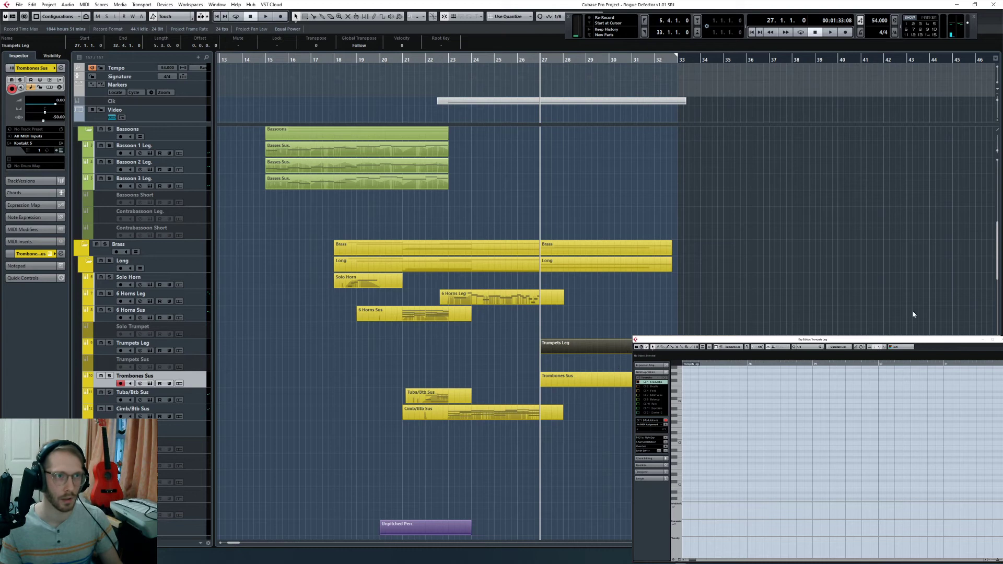
left_click(857, 425)
key("ctrl+v")
key("shift+Down")
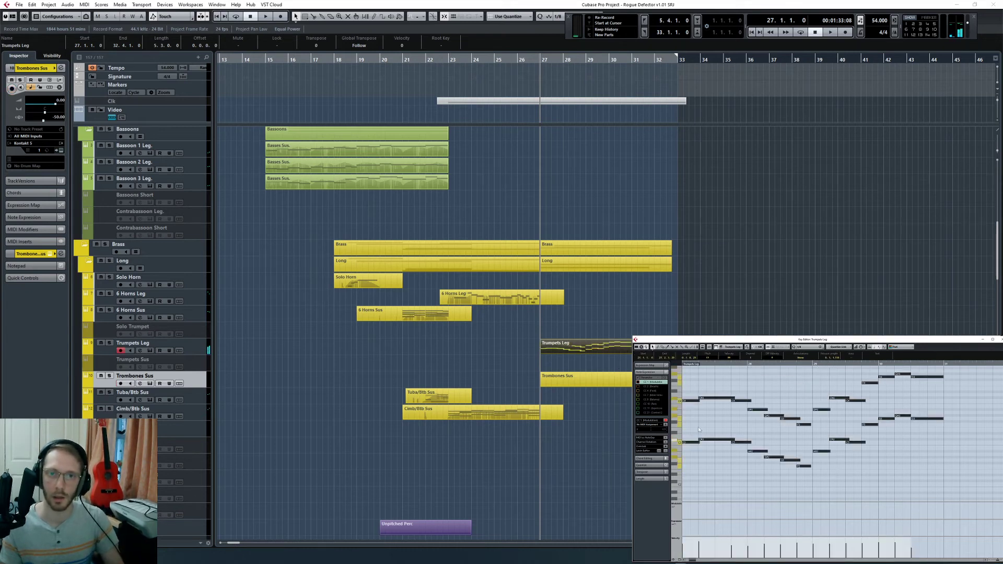
Step: Move the lower octave line out of the Trumpets Leg part and into the Trombones Sus part at bar 27
left_click(692, 400)
left_click(717, 398)
left_click(755, 393)
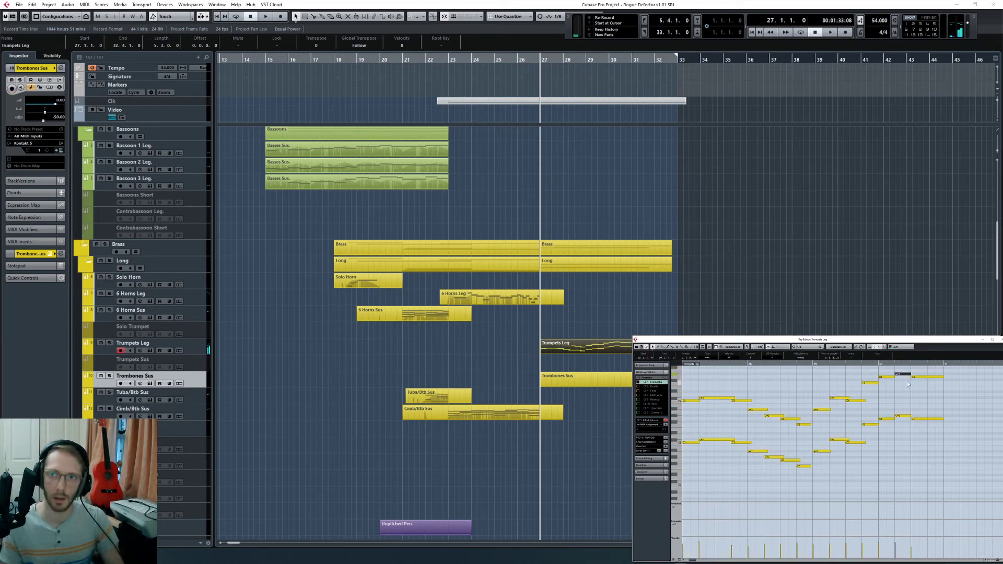
left_click_drag(680, 437, 826, 469)
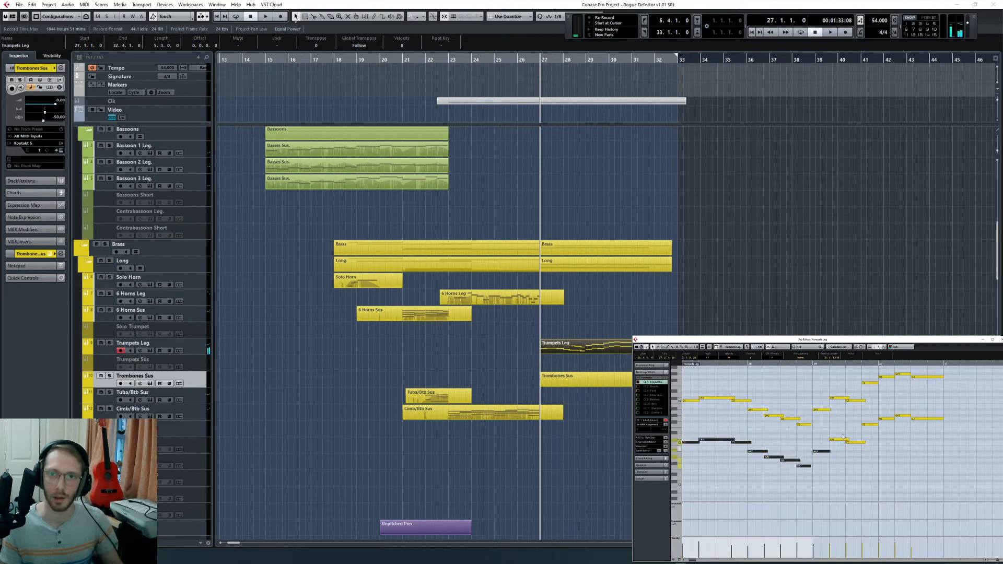
left_click_drag(837, 414, 914, 445, "shift")
key("ctrl+x")
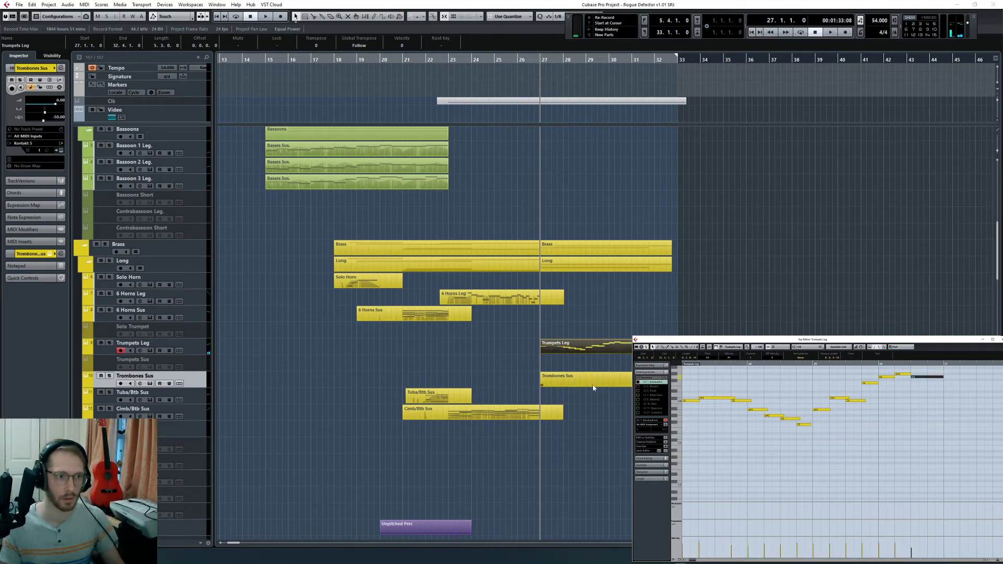
double_click(585, 379)
key("ctrl+v")
left_click(708, 428)
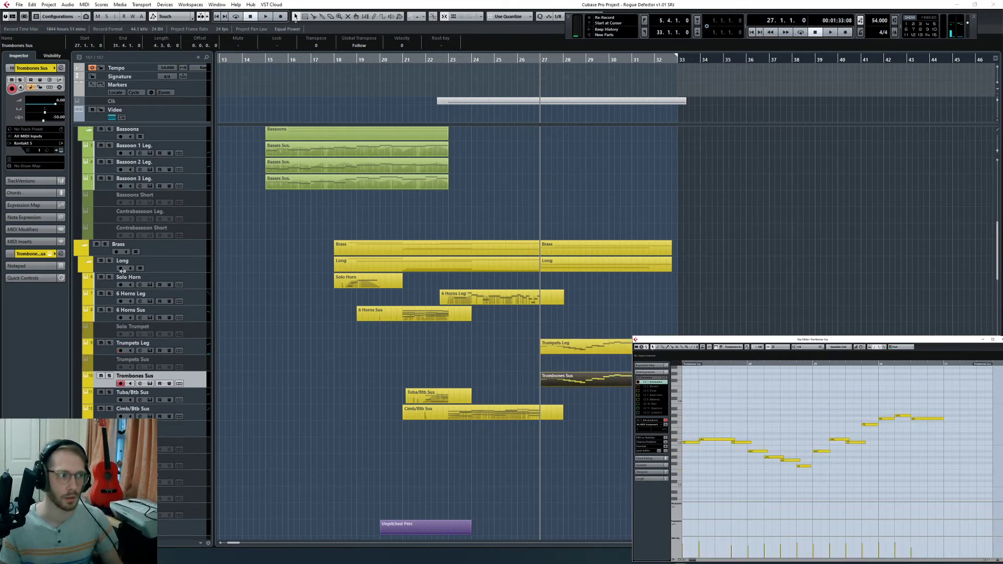
Step: Solo the Brass folder and play back the start of the trumpet and trombone melody at bar 27
left_click(105, 244)
key("space")
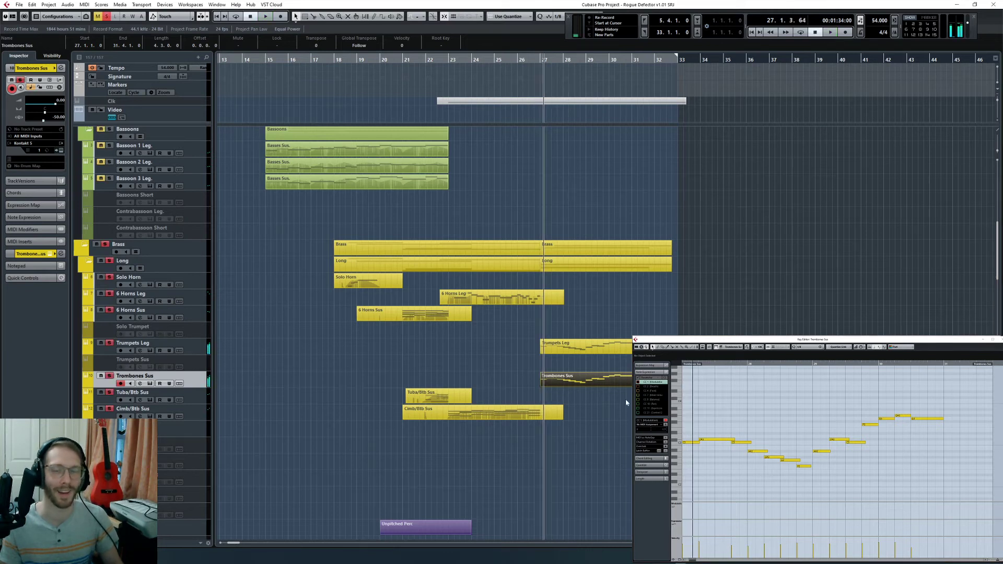
key("space")
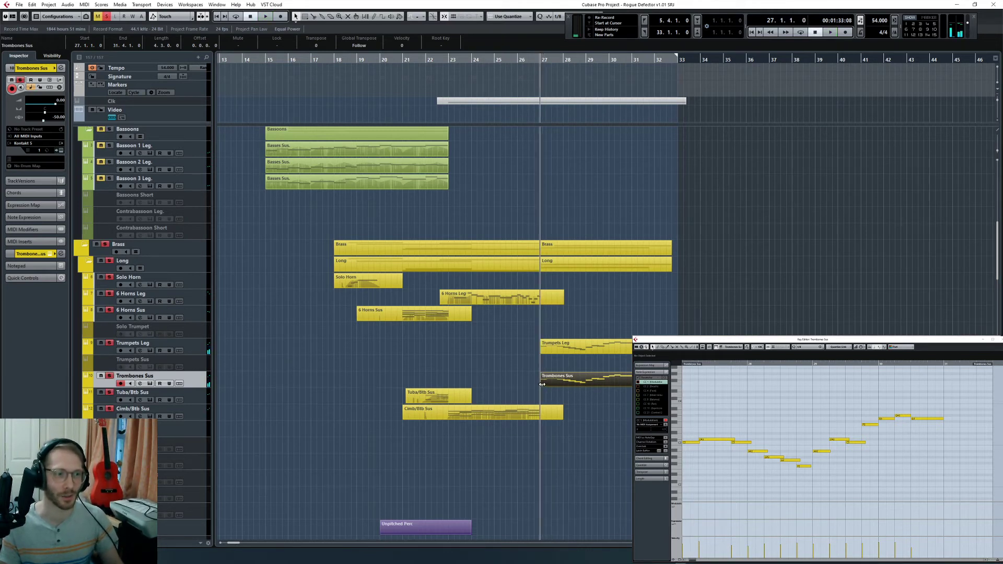
Step: Extend the Trombones Sus part's start back to 26.2.3 and add starting values at 26.4 in both controller lanes
left_click_drag(540, 389, 527, 388)
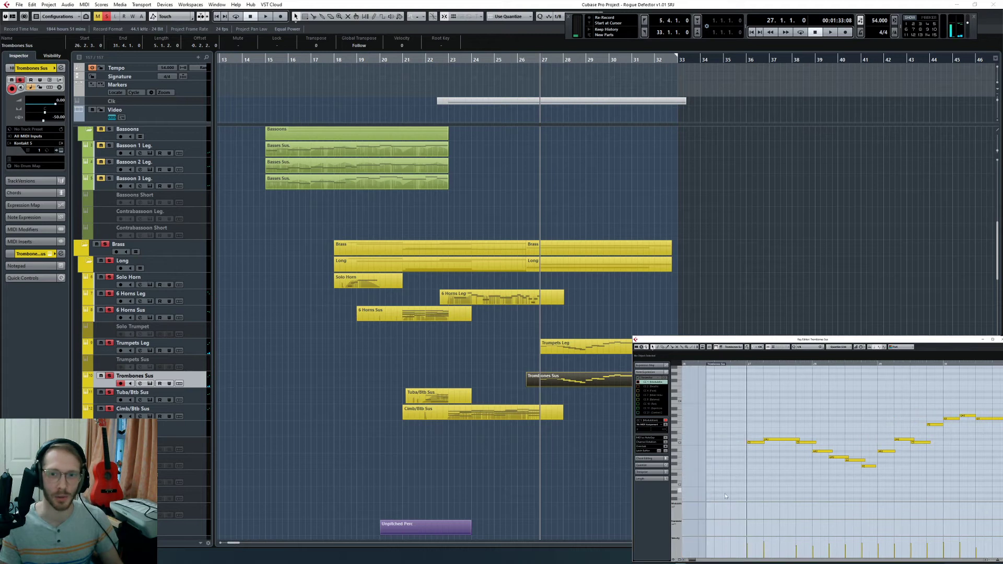
right_click(738, 512)
left_click(738, 512)
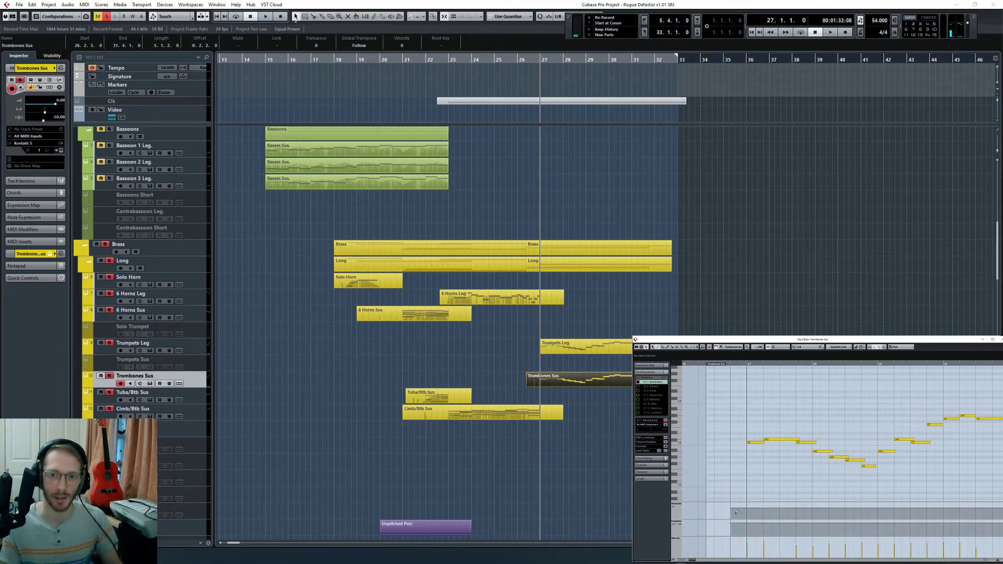
left_click(730, 508)
key("l")
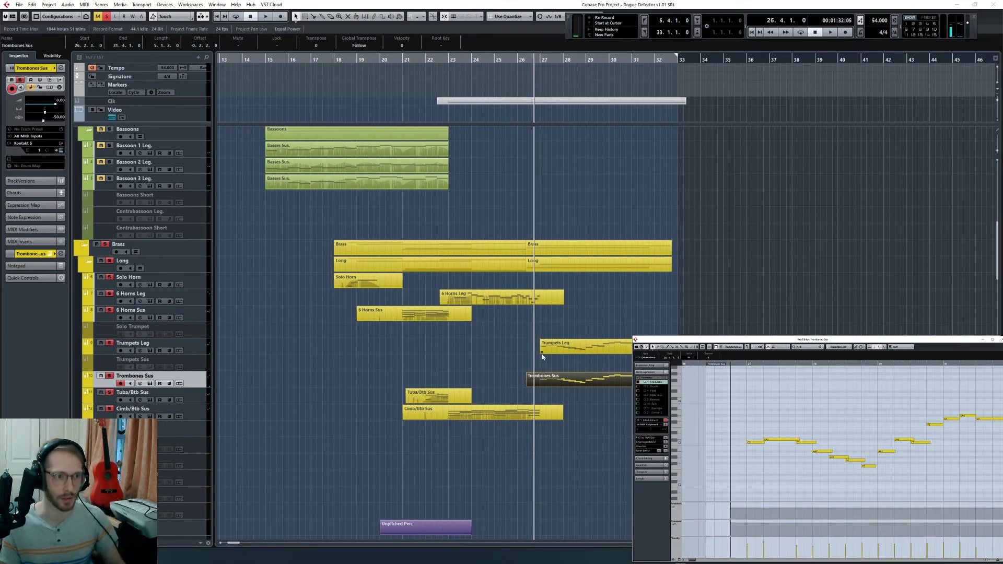
Step: Extend the Trumpets Leg part's start back to 26.2.3 and add starting values at 26.4 in both controller lanes
left_click_drag(541, 349, 527, 349)
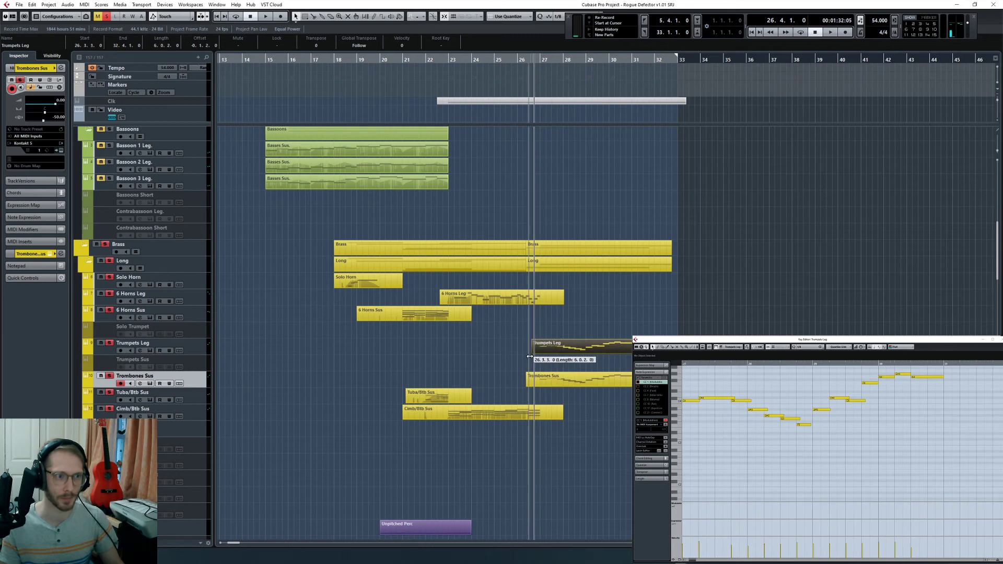
left_click(727, 524)
left_click(730, 524)
right_click(728, 486)
left_click(727, 486)
Step: Play back the soloed brass from bar 26 beat 4 and clear the solo during playback
key("space")
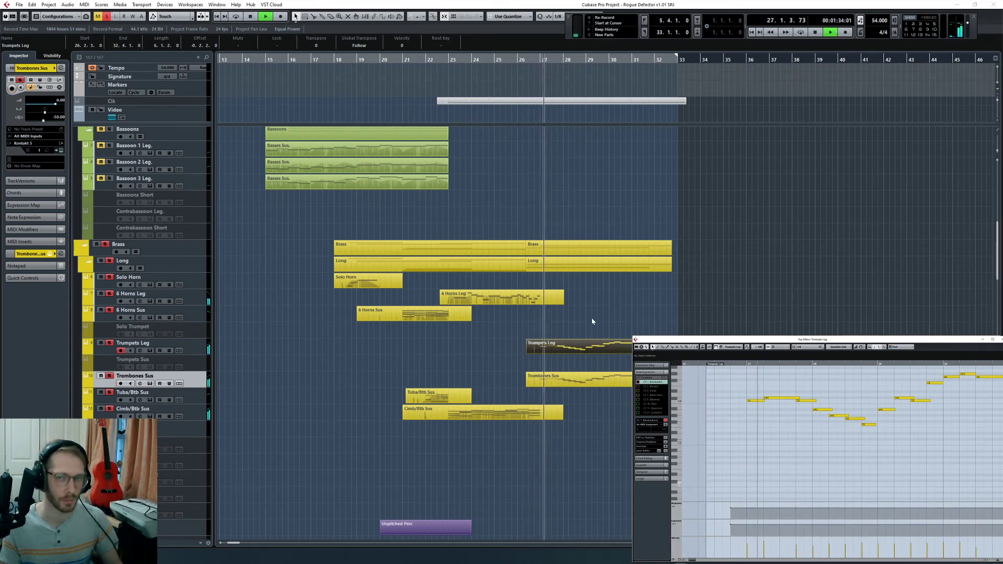
left_click(645, 318)
left_click(625, 324)
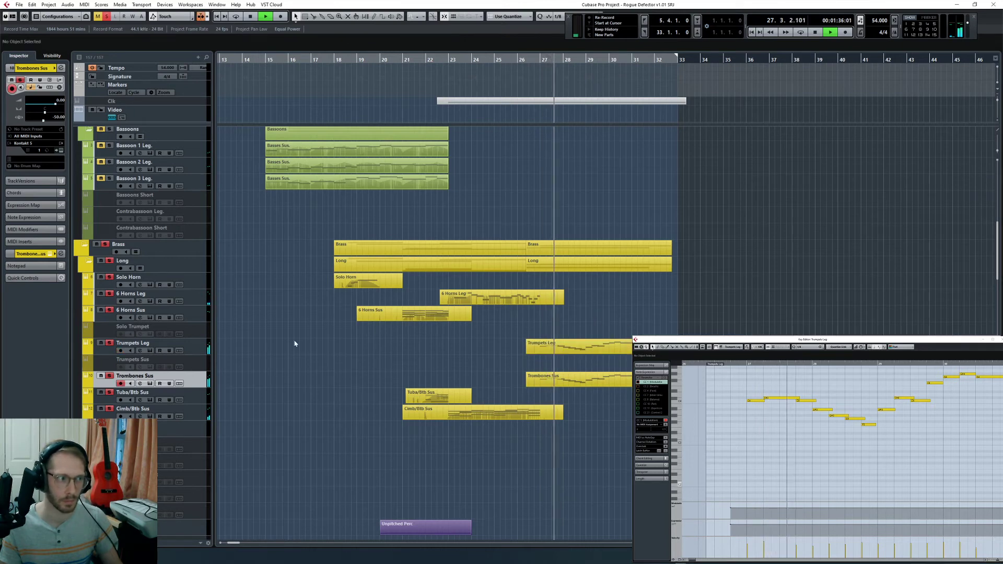
left_click(107, 17)
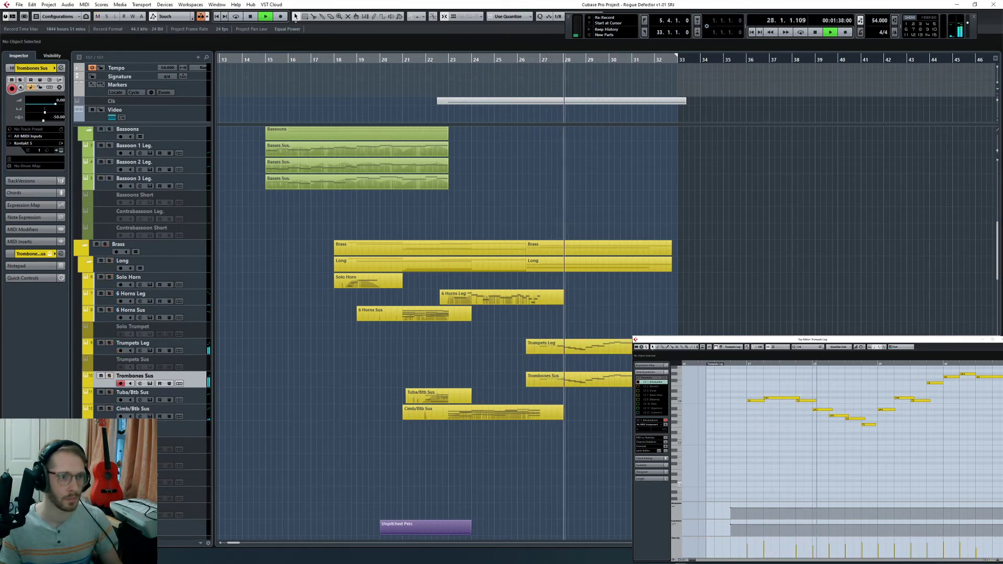
Step: Show the Trumpets Leg and Trombones Sus parts together in the key editor and listen through to the end of bar 30
left_click_drag(612, 397, 596, 341)
left_click(597, 329)
scroll(443, 333, "down", 2)
left_click(850, 434)
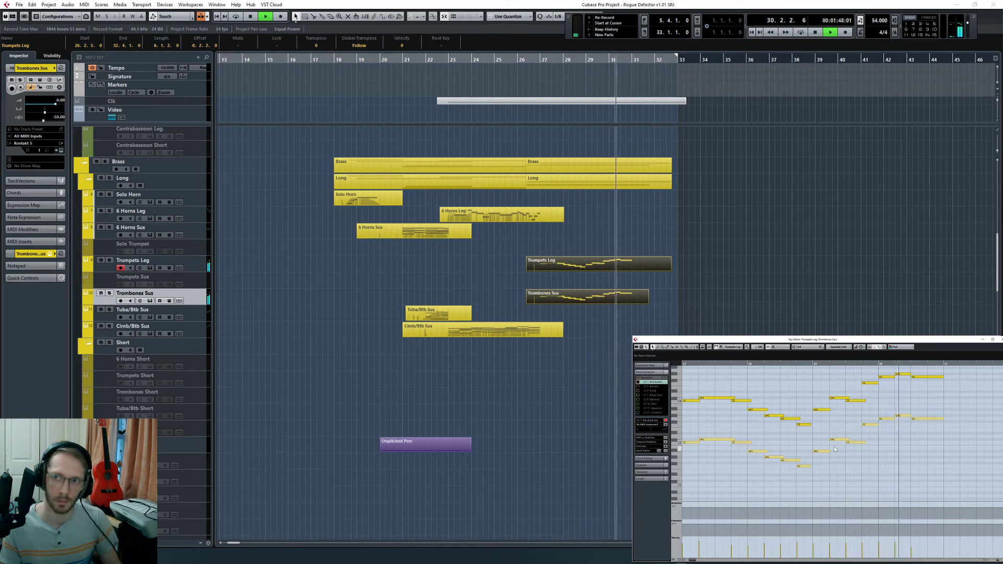
left_click(779, 325)
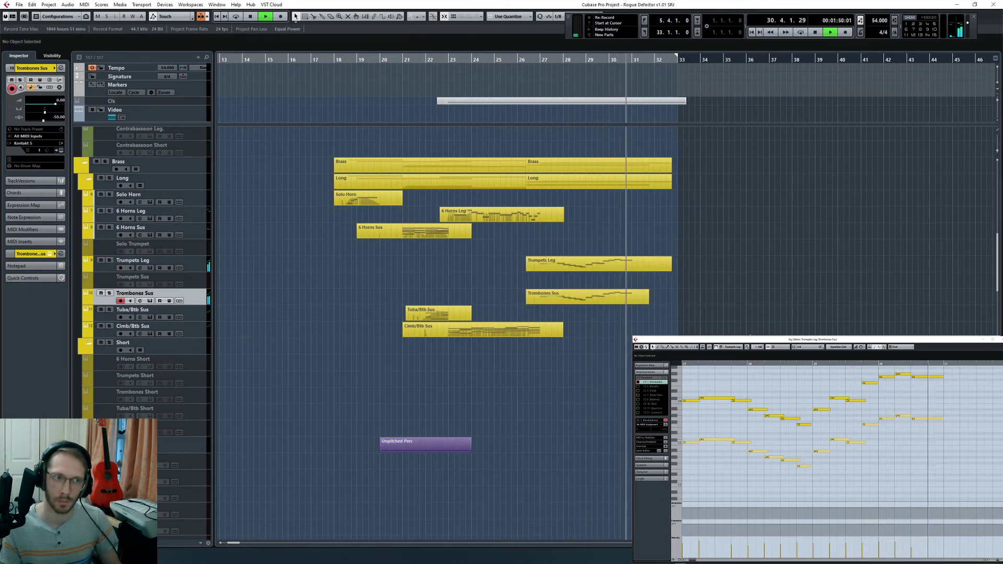
key("space")
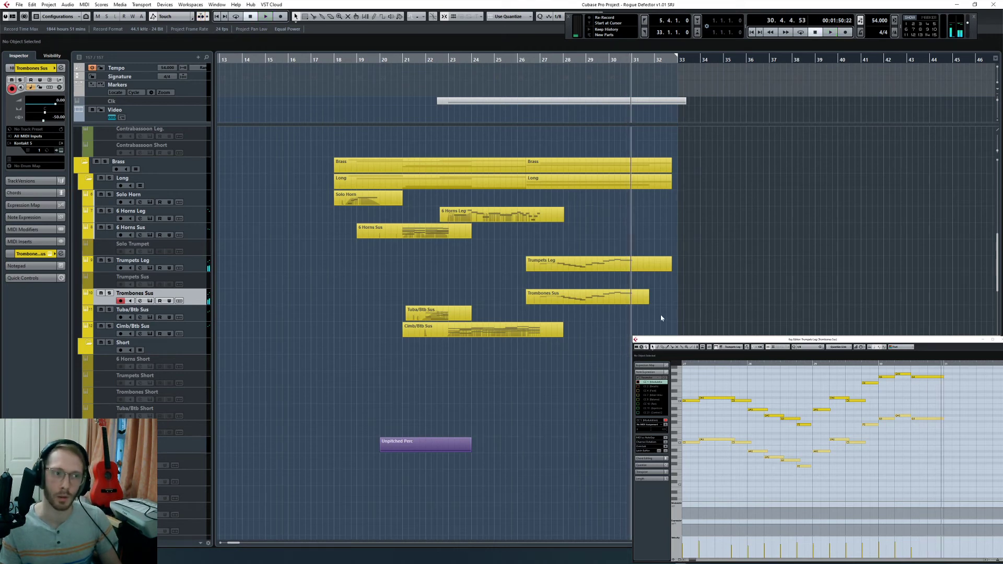
Step: Return the playhead to the start of the Trumpets Leg part at 26.2.3 and look over the wind tracks
left_click(640, 268)
key("l")
left_click(680, 309)
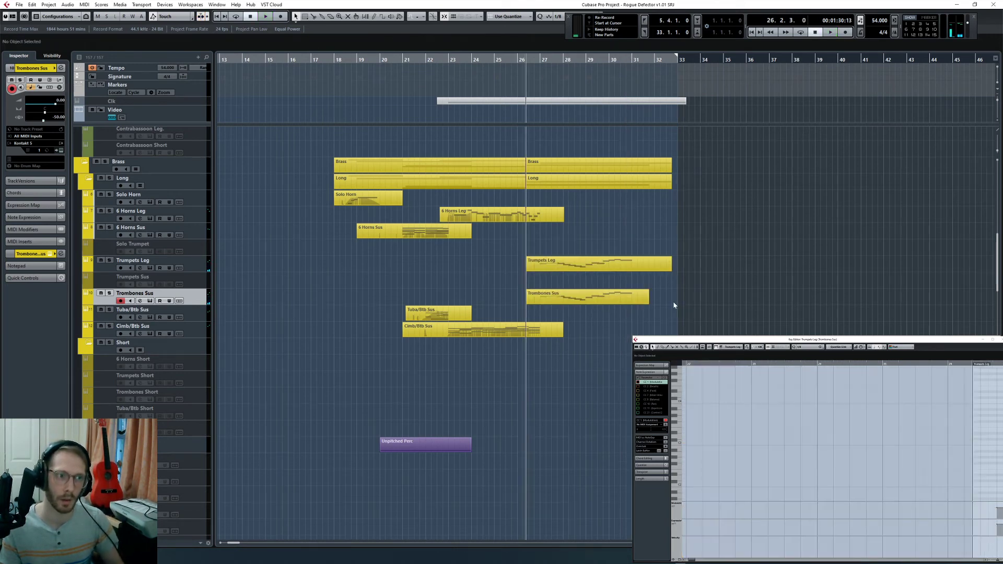
scroll(679, 329, "up", 5)
scroll(476, 225, "up", 5)
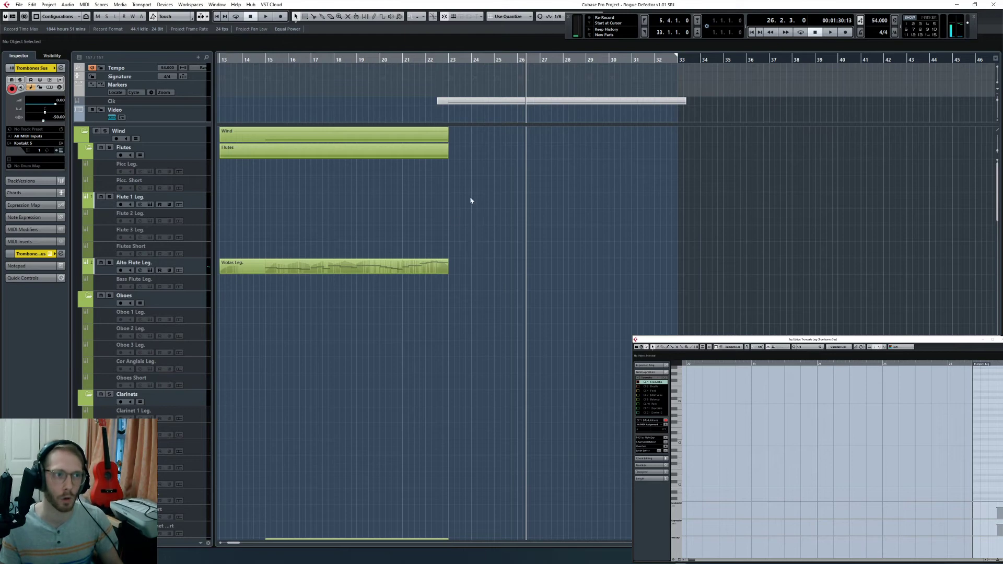
scroll(470, 200, "down", 5)
Step: Extend the start of the Trumpets Leg and Trombones Sus parts back to bar 26
left_click(617, 427)
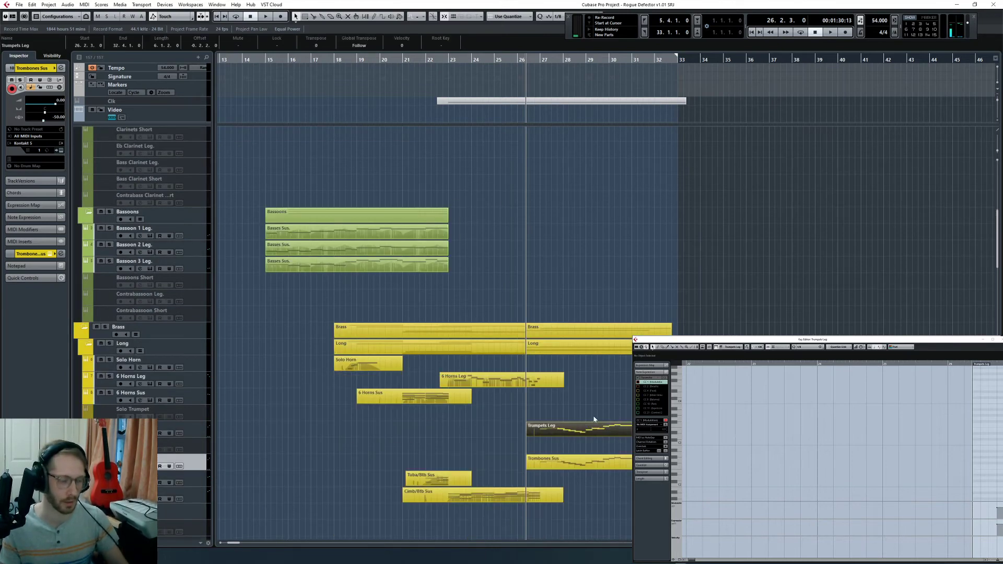
scroll(505, 311, "up", 5)
scroll(490, 280, "down", 5)
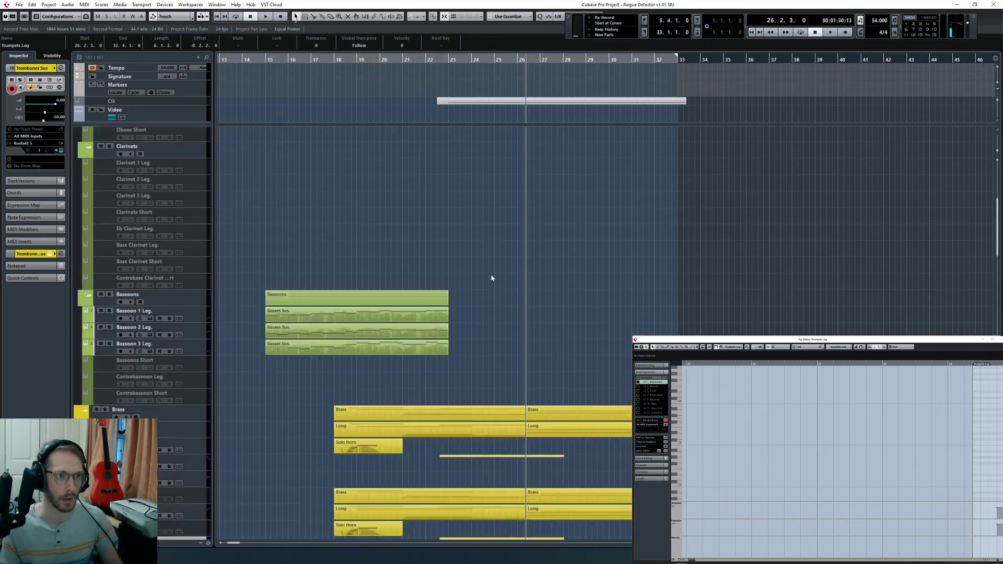
left_click_drag(503, 430, 535, 455)
key("h")
key("h")
key("h")
key("h")
key("h")
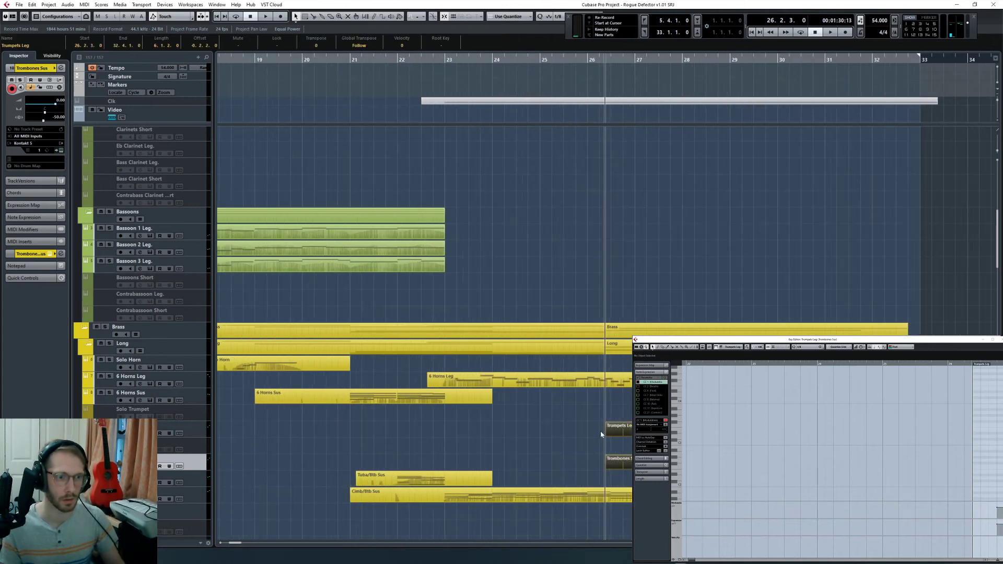
left_click_drag(607, 435, 602, 436)
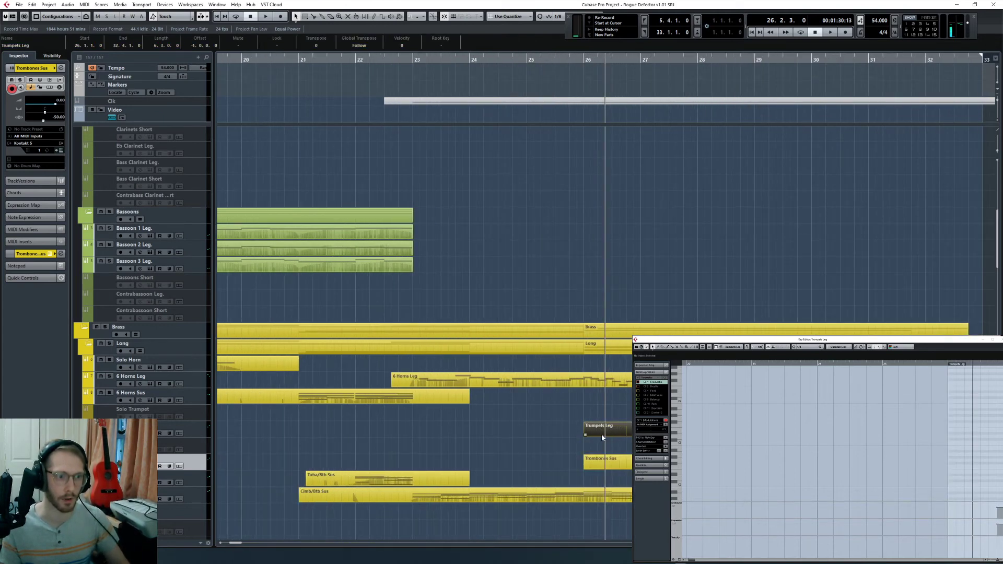
Step: Copy the Trumpets Leg part to the Flute 1 Leg. track at bar 26 and check its notes in the key editor
scroll(616, 418, "up", 5)
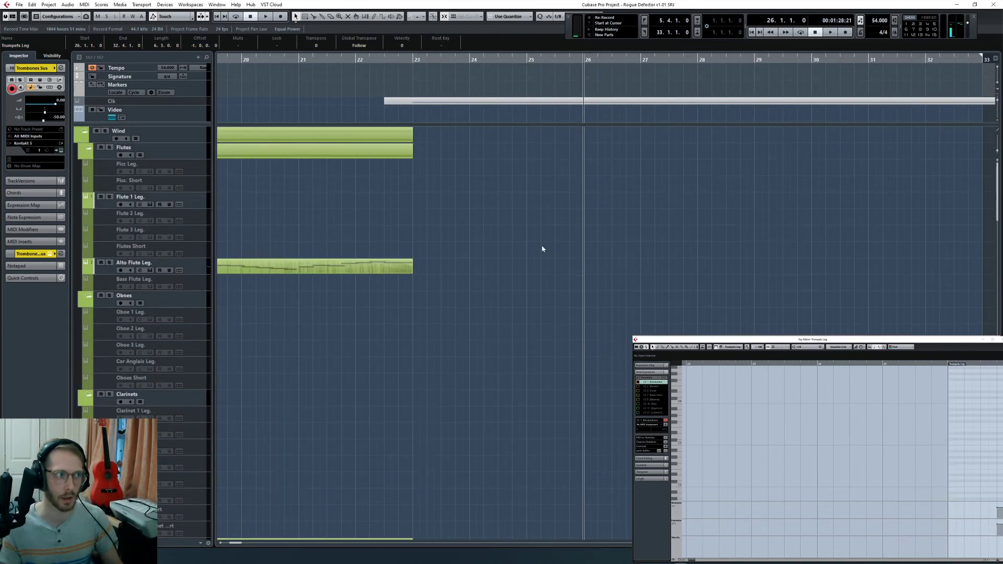
left_click(157, 200)
key("ctrl+v")
left_click(606, 339)
left_click(737, 204)
left_click_drag(747, 406, 756, 440)
left_click(778, 421)
left_click(783, 431)
left_click(966, 397)
left_click(958, 432)
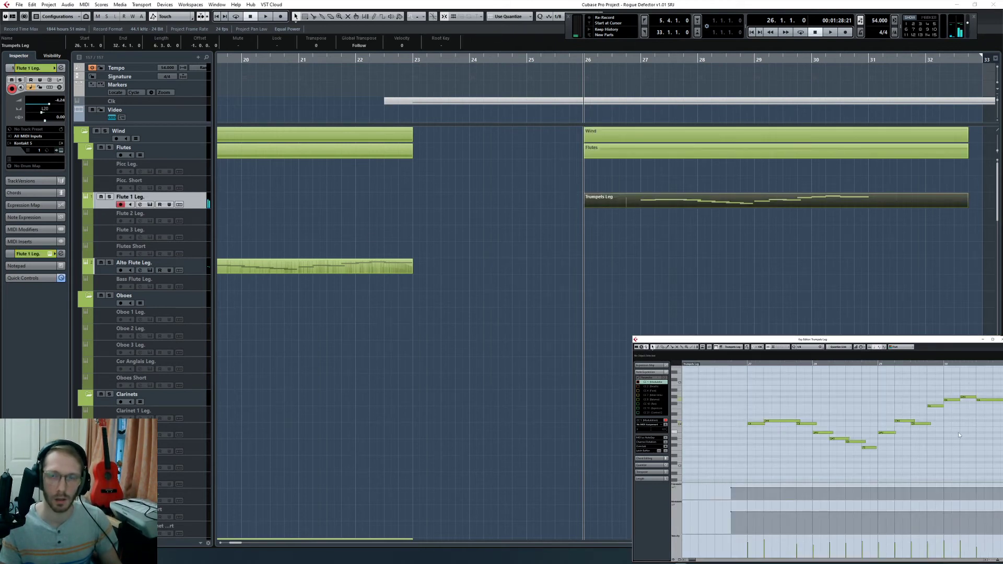
Step: Enable the Oboe 1 Leg. track and copy the Trumpets Leg part onto it at bar 26
left_click(638, 269)
scroll(697, 311, "down", 5)
left_click(606, 346)
scroll(707, 310, "up", 2)
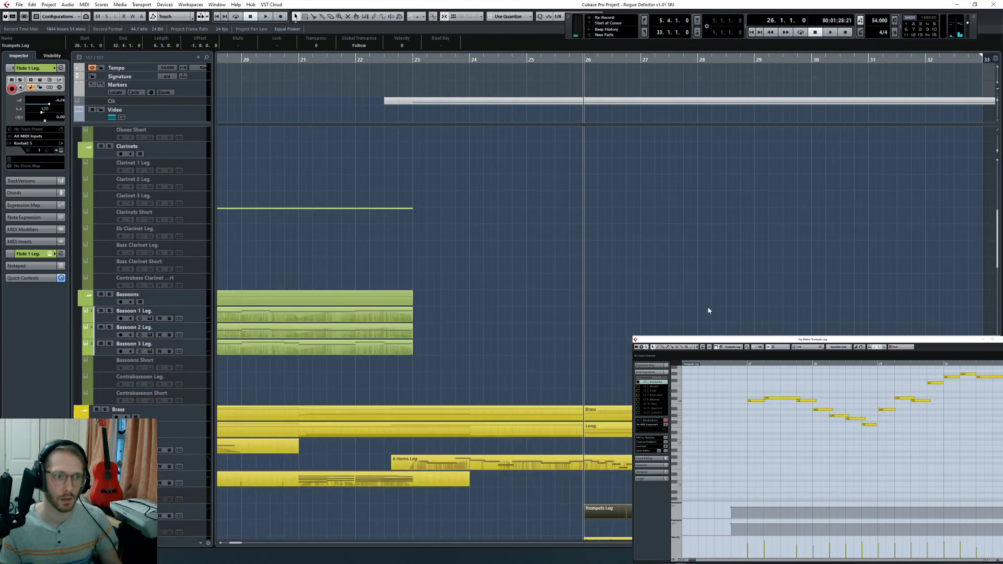
scroll(679, 308, "up", 5)
left_click(207, 320)
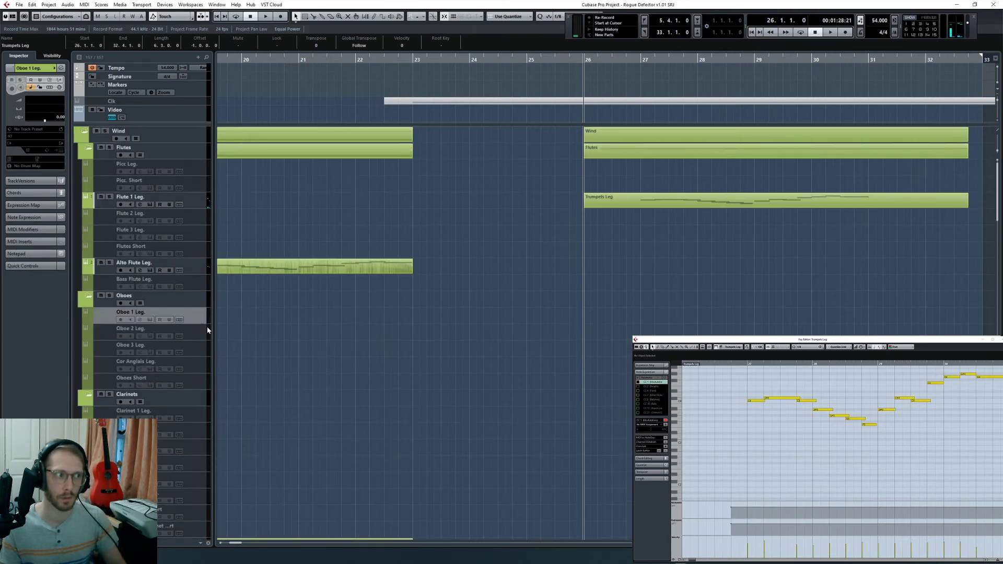
left_click(195, 321)
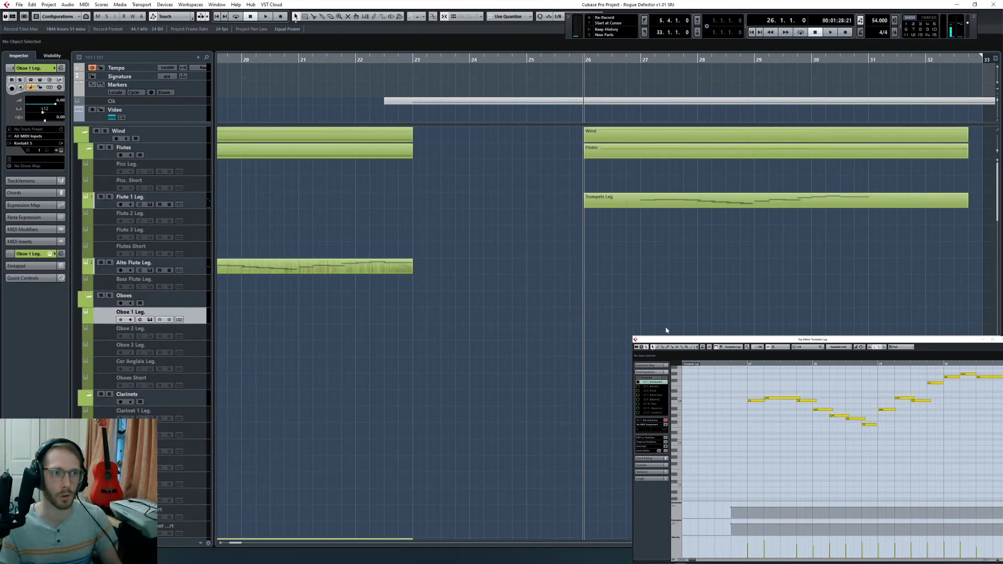
key("ctrl+v")
Step: Play back the flute and oboe doublings of the melody from bar 26 into bar 27
key("space")
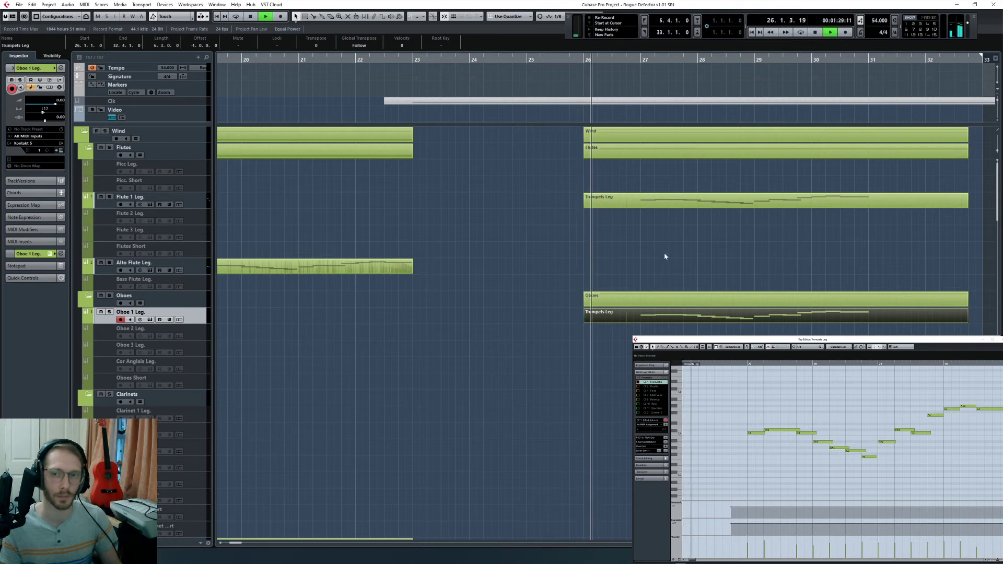
left_click(694, 262)
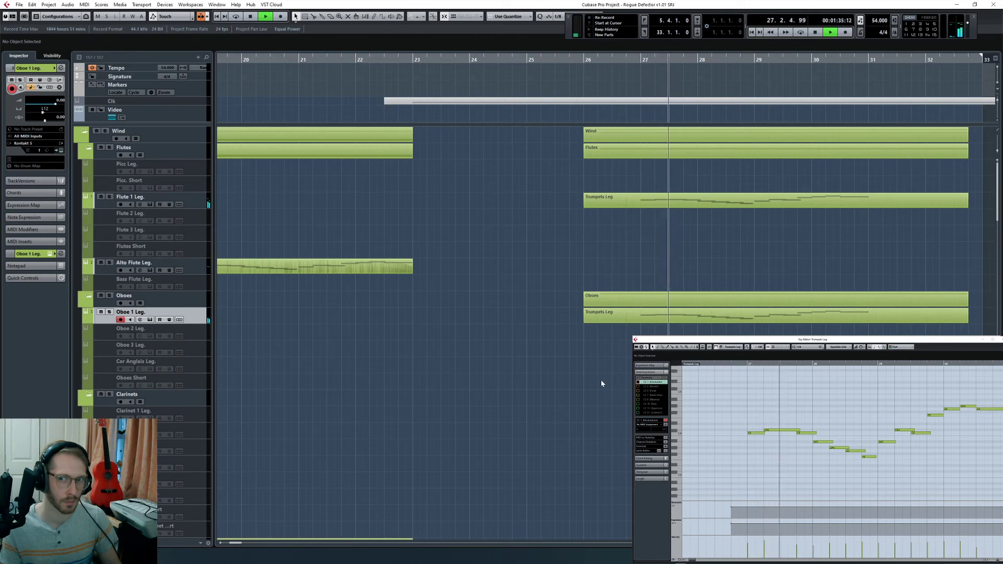
key("space")
Step: Look through the string tracks from bar 6 onward for existing sustained parts that could be reused
scroll(601, 380, "down", 5)
scroll(423, 235, "down", 10)
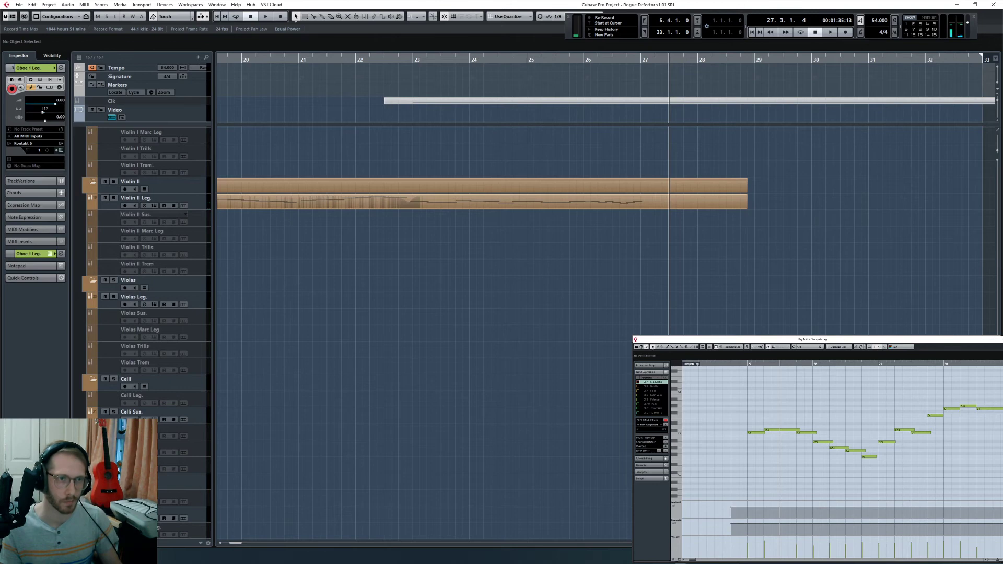
scroll(585, 388, "up", 3)
key("g")
key("g")
key("g")
key("g")
key("g")
scroll(547, 425, "down", 6)
scroll(541, 424, "left", 3)
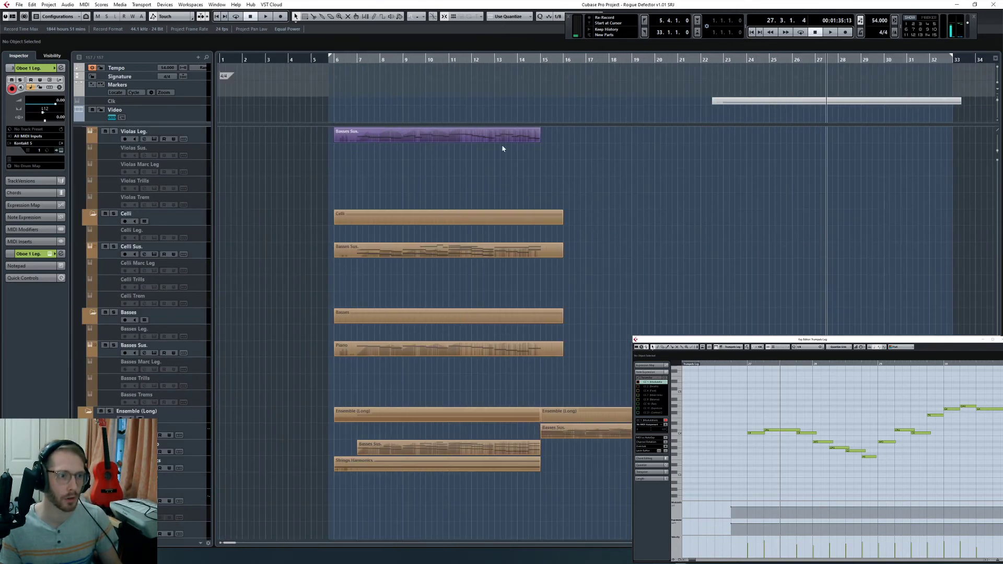
left_click_drag(498, 59, 452, 105)
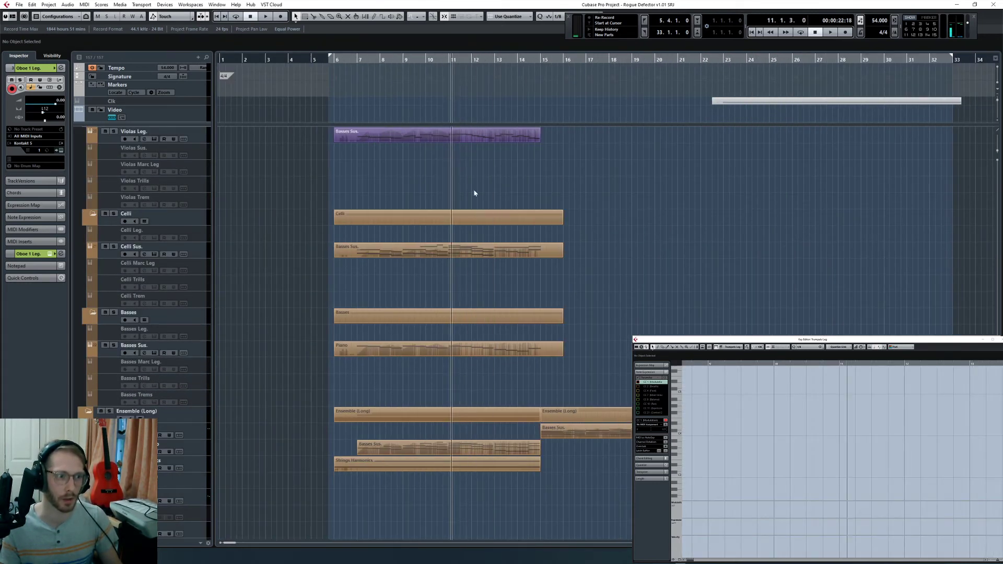
scroll(484, 440, "up", 3)
scroll(483, 441, "right", 3)
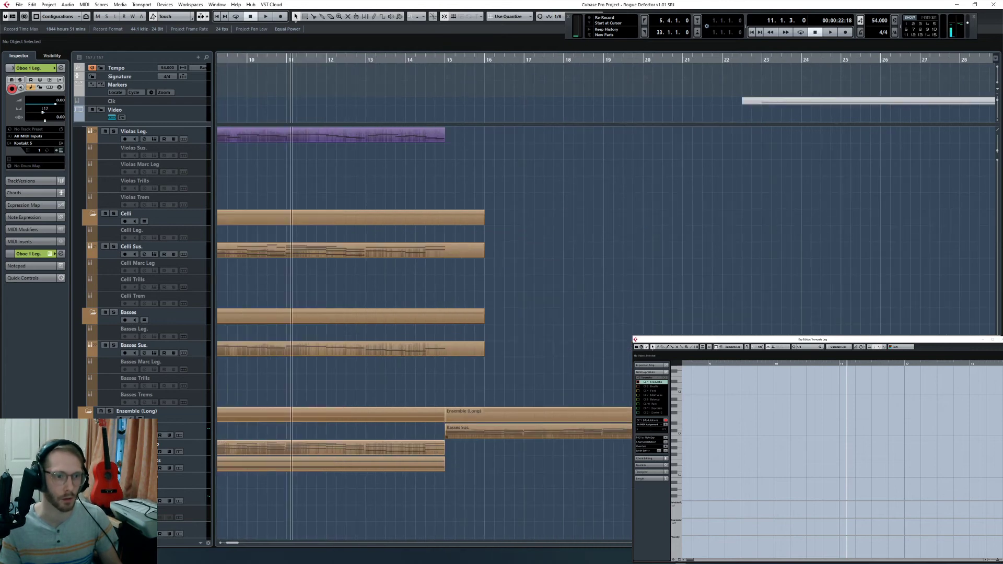
Step: Duplicate the bar 15 Basses Sus. part on the Strings Long track and trim the copy to start at bar 27
left_click(483, 432)
left_click(601, 65)
scroll(524, 398, "right", 4)
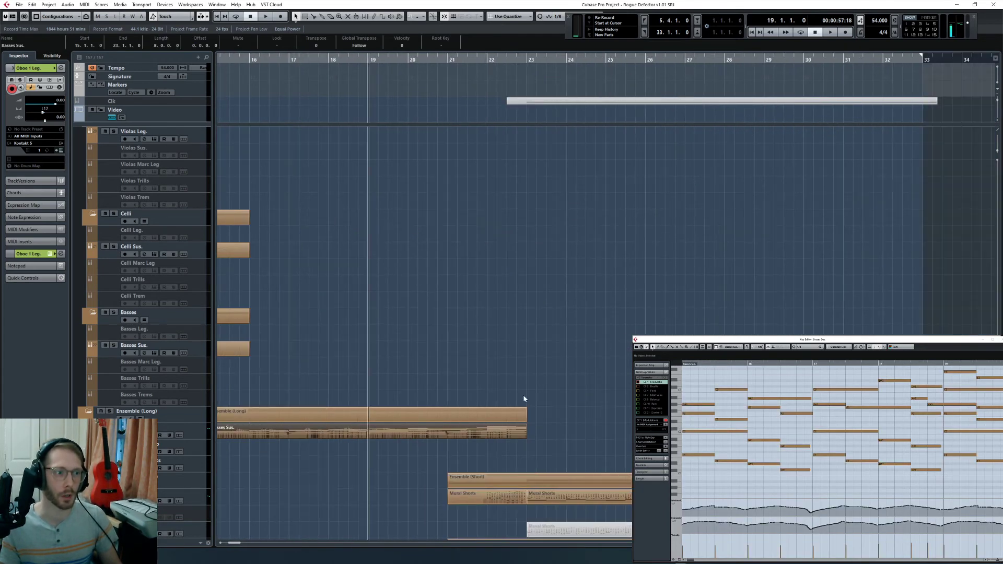
scroll(453, 424, "down", 5)
key("ctrl+d")
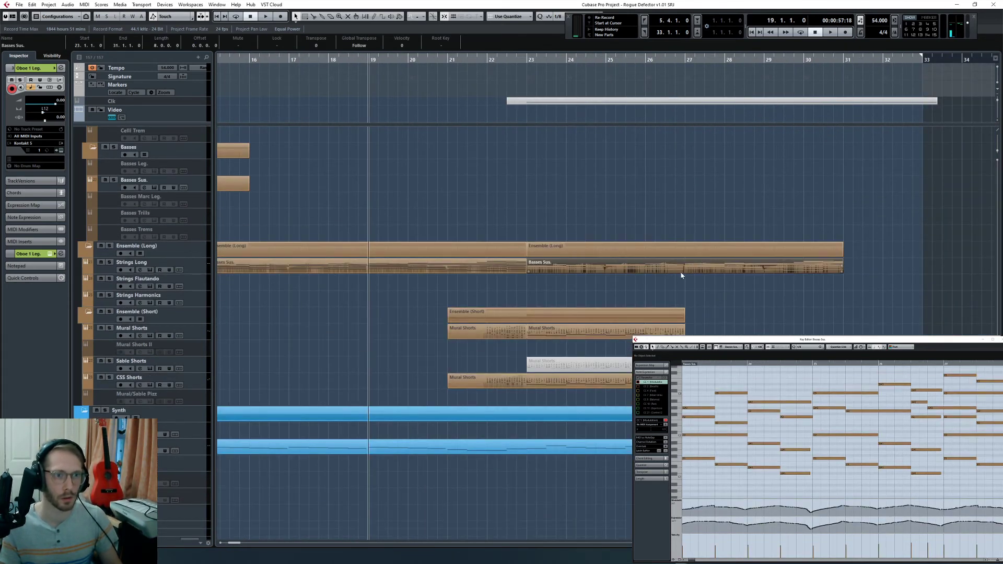
left_click_drag(686, 270, 686, 270)
Step: Show the mixer and play back the full arrangement from bar 27 to bar 31 while looking over the tracks
key("F3")
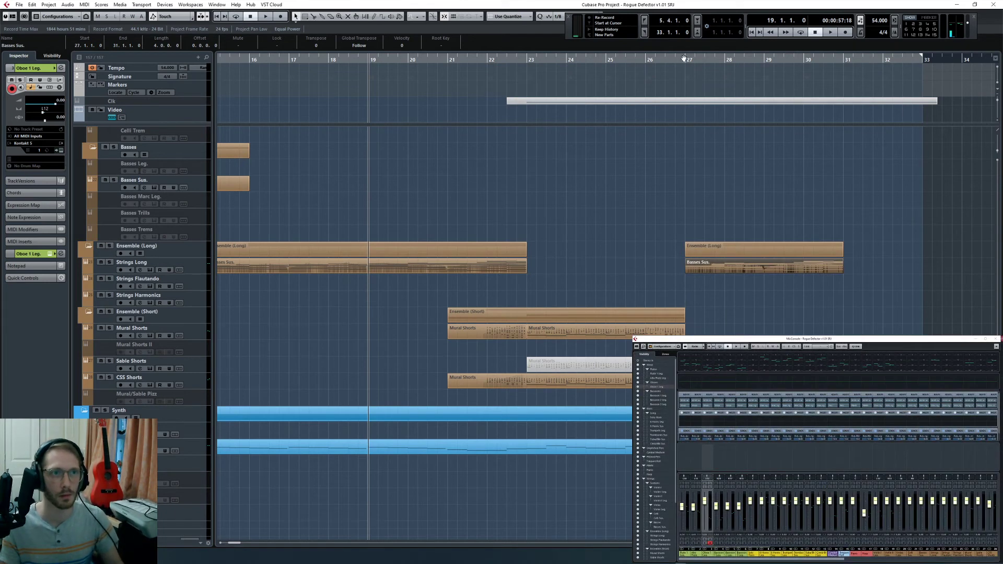
left_click(684, 57)
key("space")
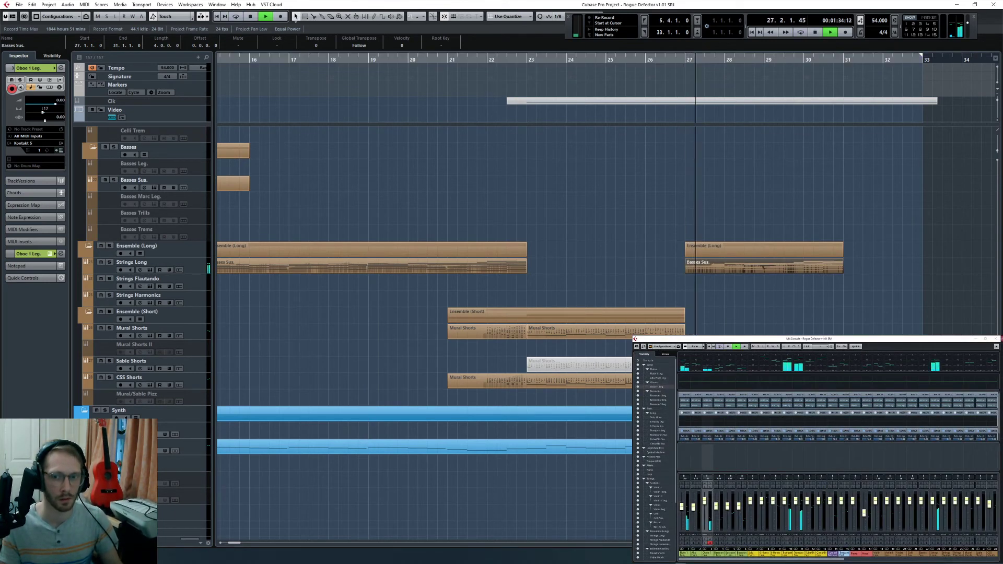
key("ctrl+shift+a")
scroll(750, 318, "up", 8)
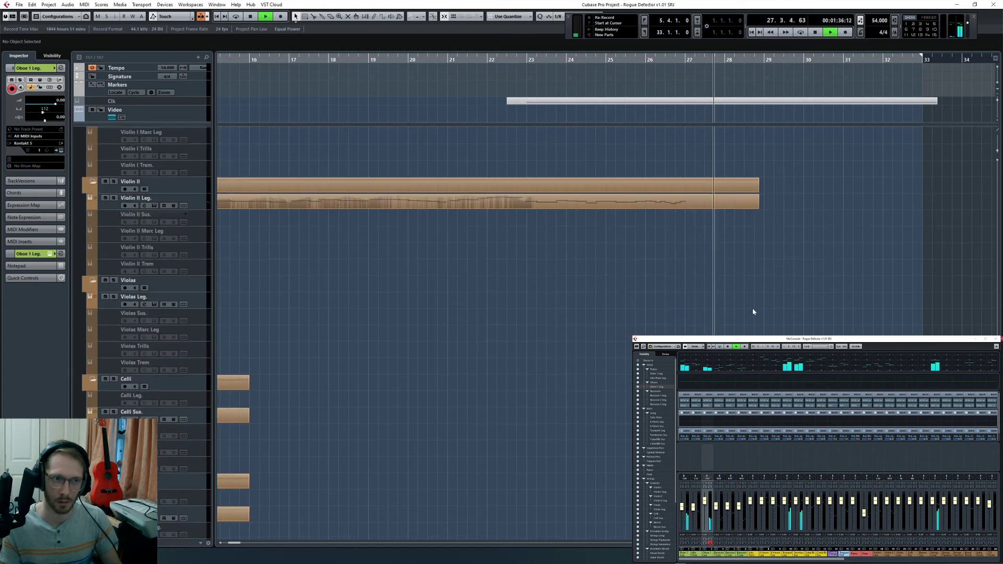
scroll(753, 312, "up", 5)
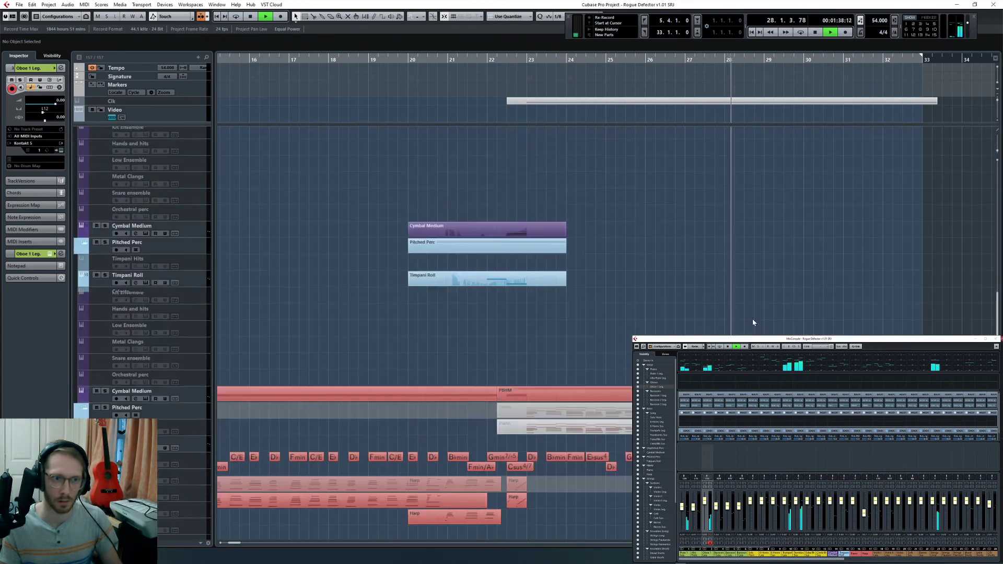
scroll(754, 323, "up", 6)
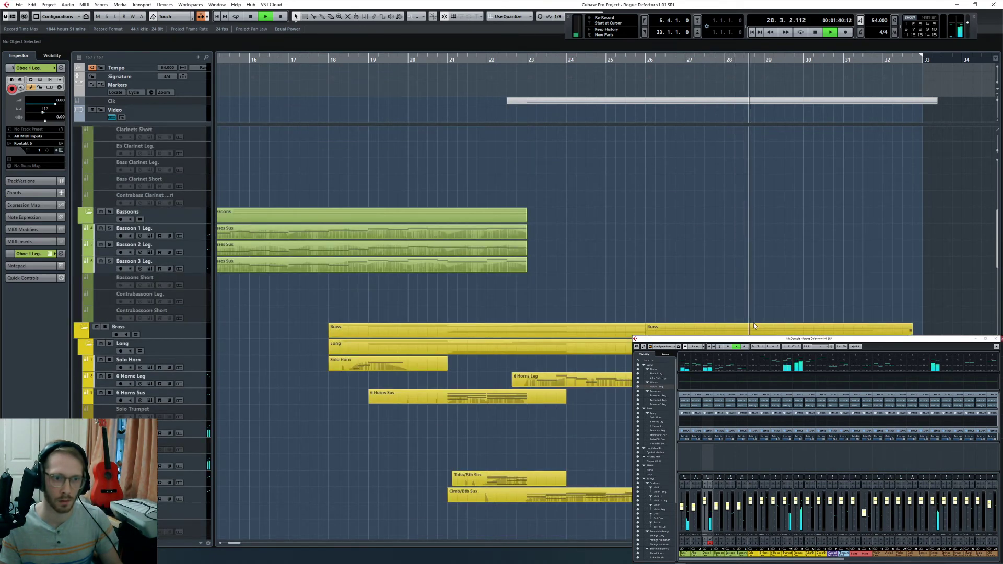
scroll(753, 322, "down", 5)
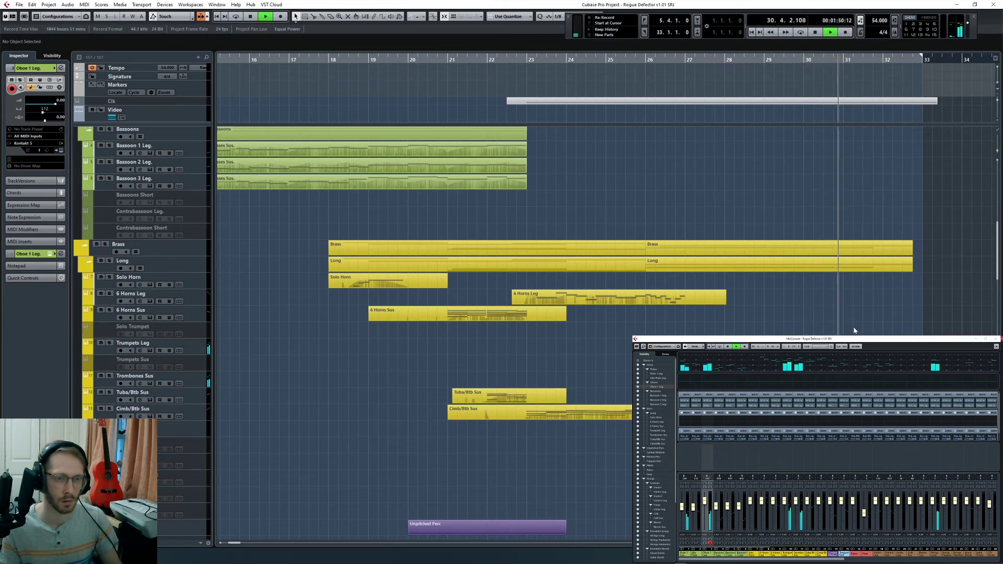
key("space")
Step: Review the Flute 1 Leg. and Oboe 1 Leg. copies in the key editor and return the playhead to bar 26
scroll(790, 323, "up", 8)
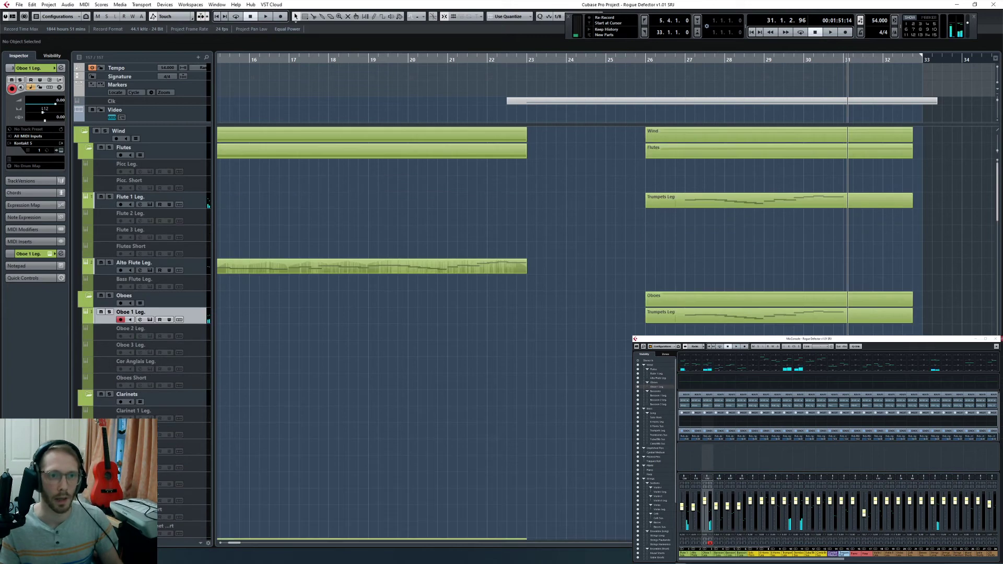
double_click(799, 320)
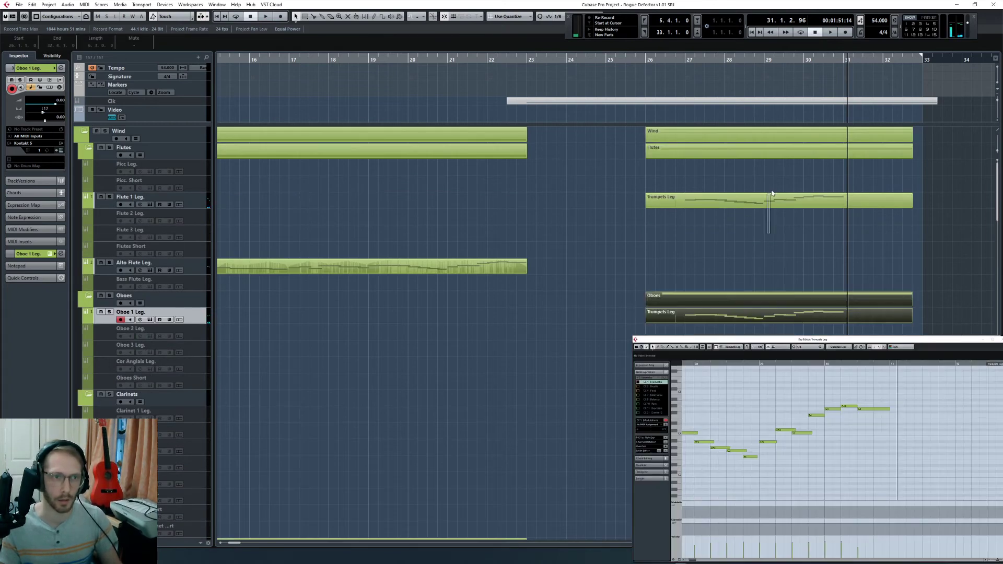
left_click(777, 201)
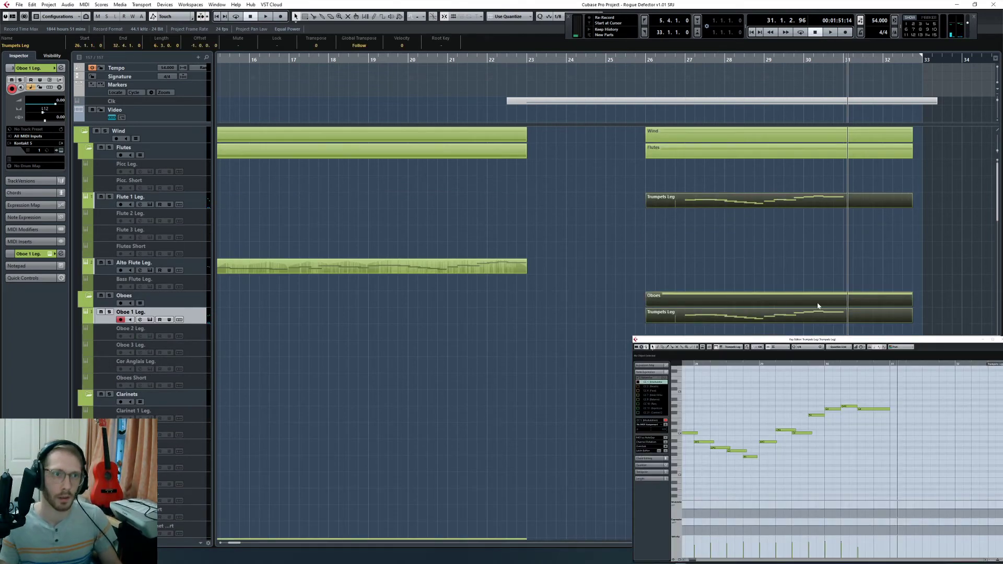
left_click(756, 315)
key("l")
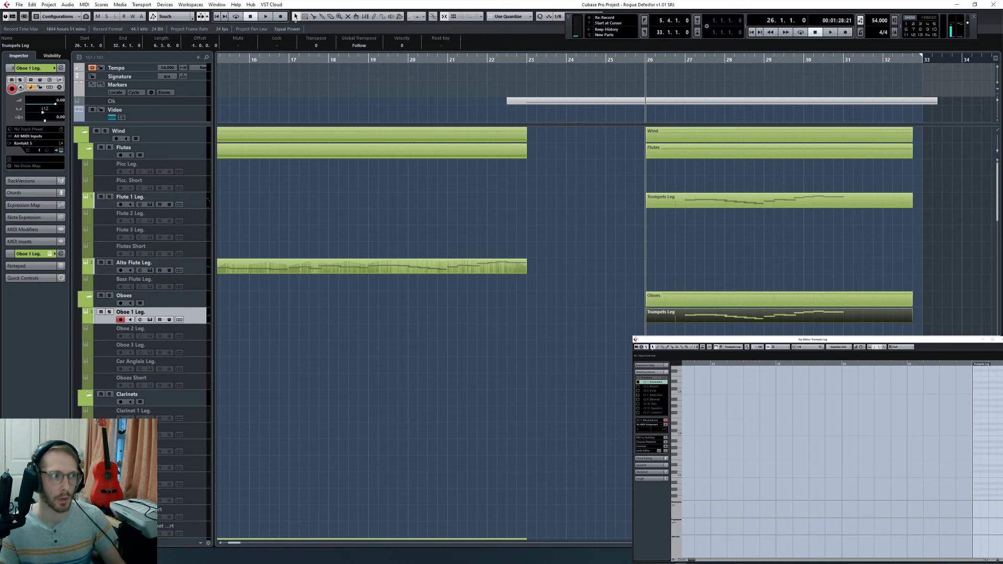
Step: Enable the Clarinets Short track and leave the Clarinet 1 Leg. track disabled
left_click(206, 421)
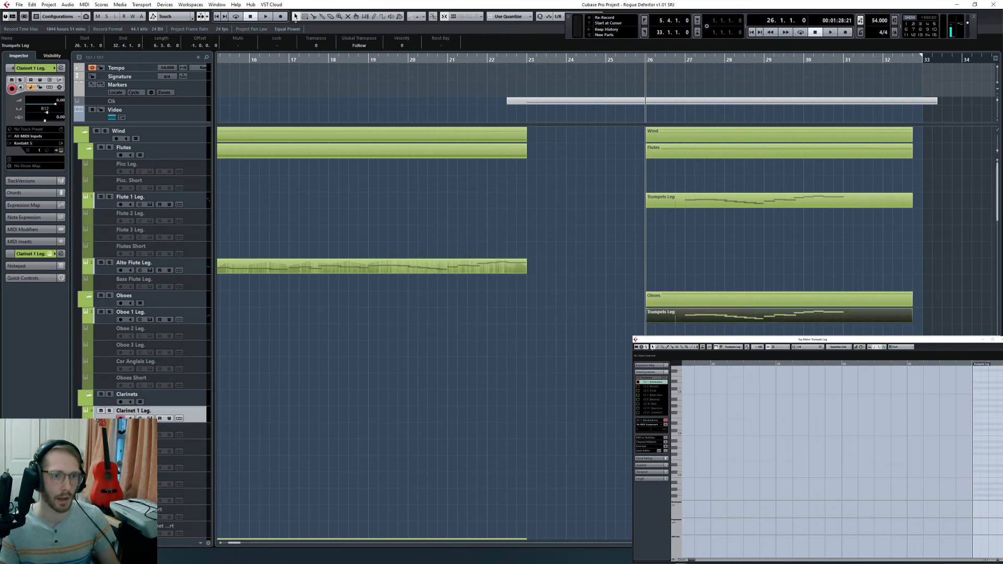
left_click(770, 328)
left_click(770, 321)
left_click(770, 329)
scroll(271, 438, "down", 3)
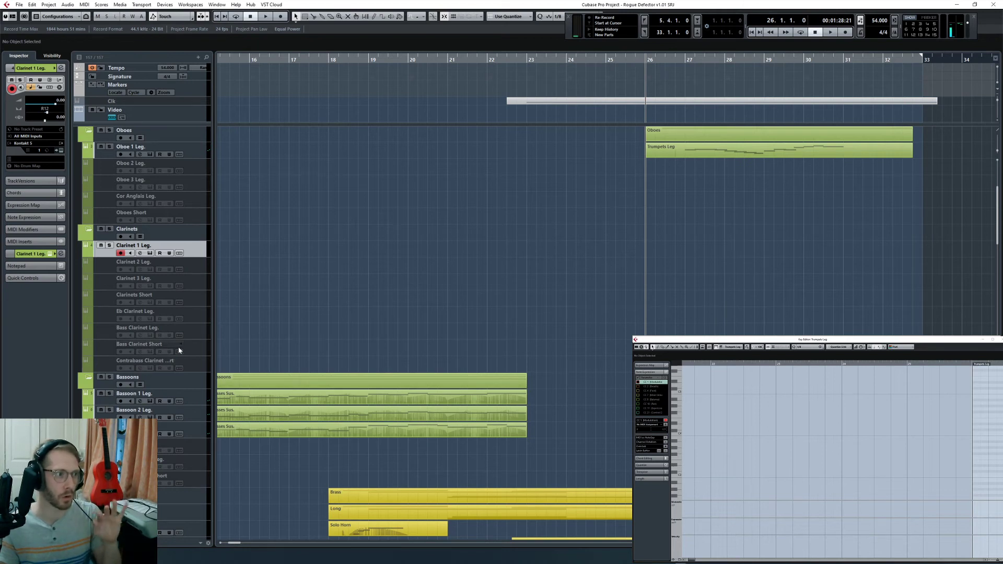
left_click(192, 299)
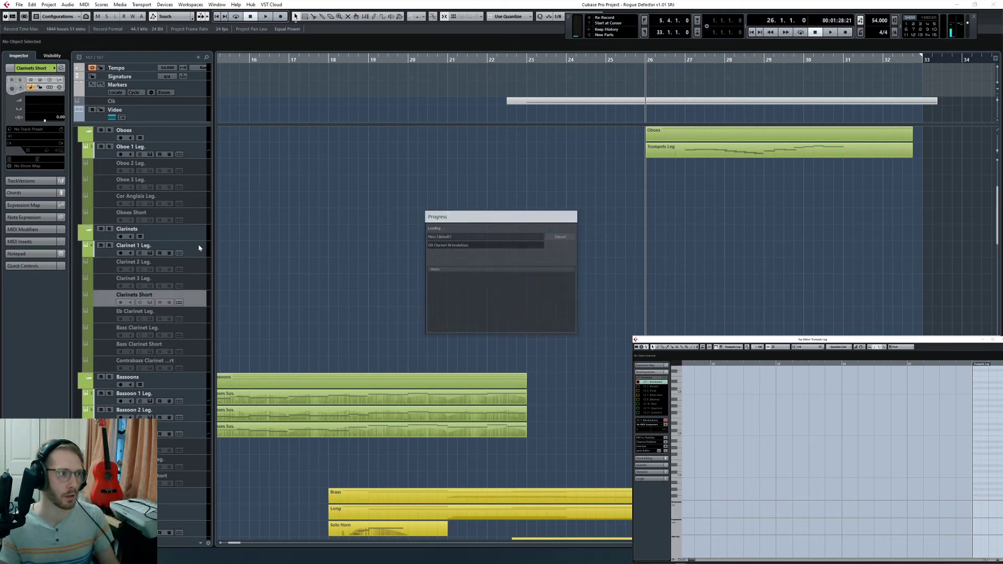
left_click(193, 255)
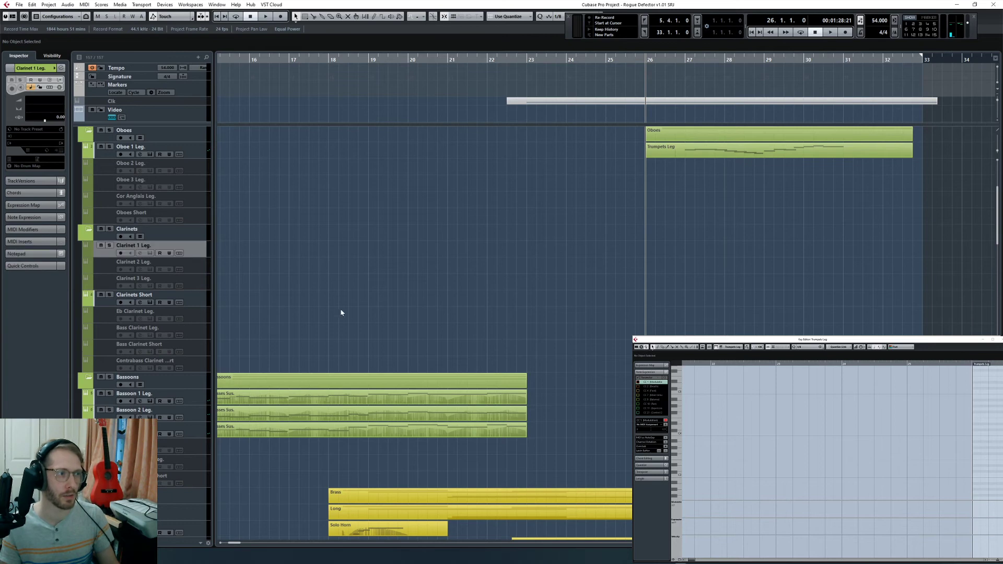
Step: Copy the bar 23 Mural Shorts part onto the Clarinets Short and Bassoons Short tracks, starting at bar 23
scroll(543, 436, "down", 15)
scroll(555, 368, "down", 6)
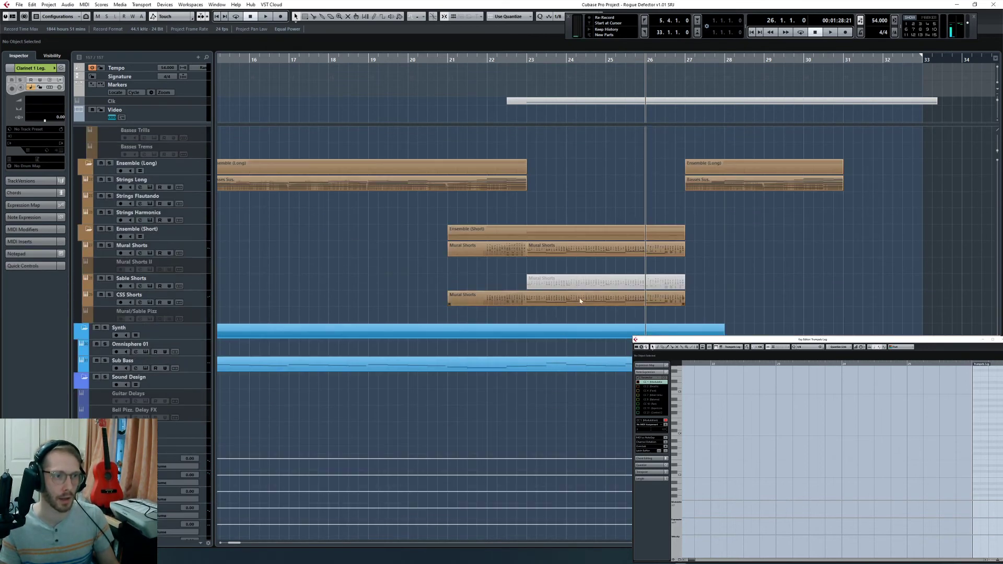
left_click(591, 251)
key("l")
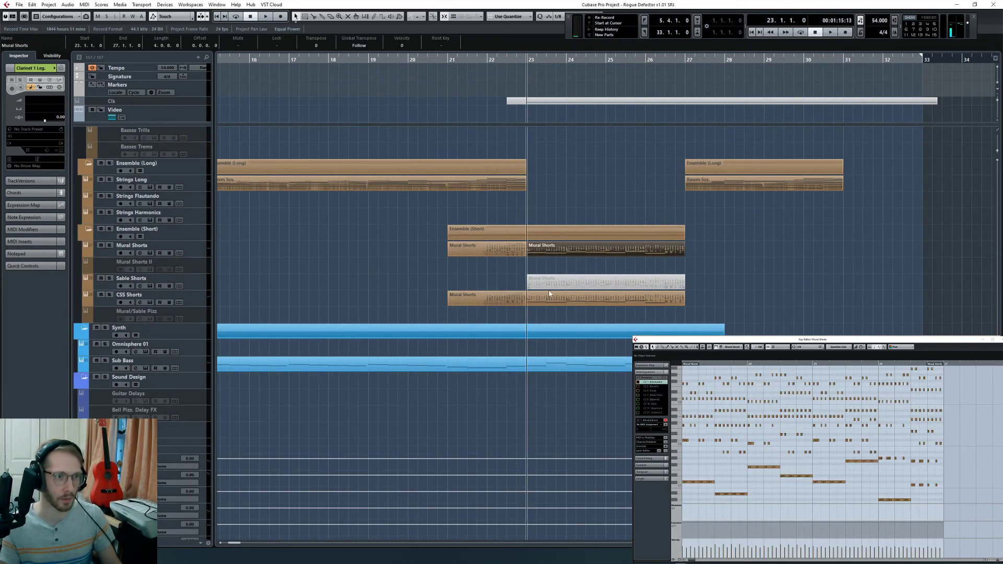
scroll(549, 294, "up", 18)
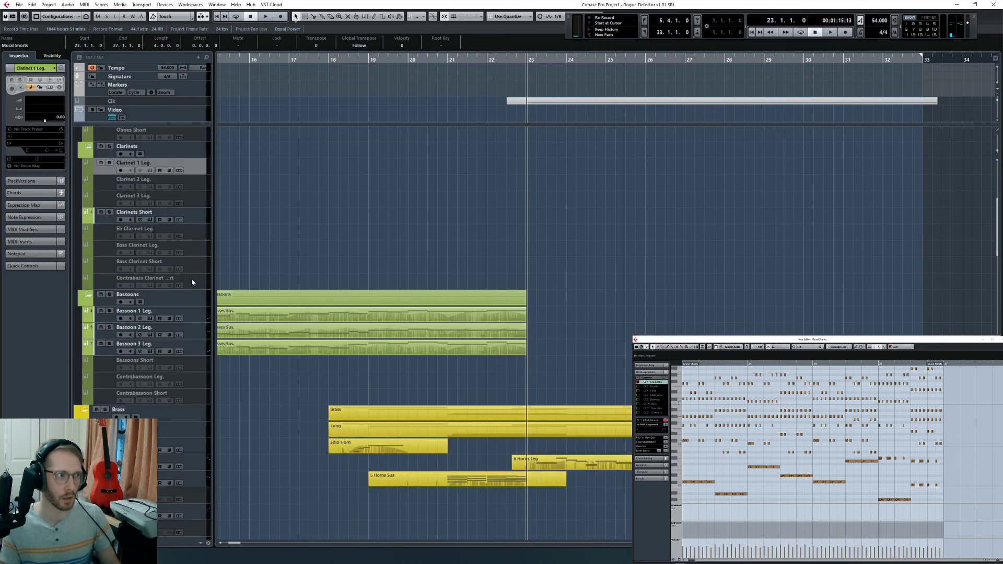
left_click(190, 215)
key("ctrl+v")
left_click(193, 363)
key("ctrl+v")
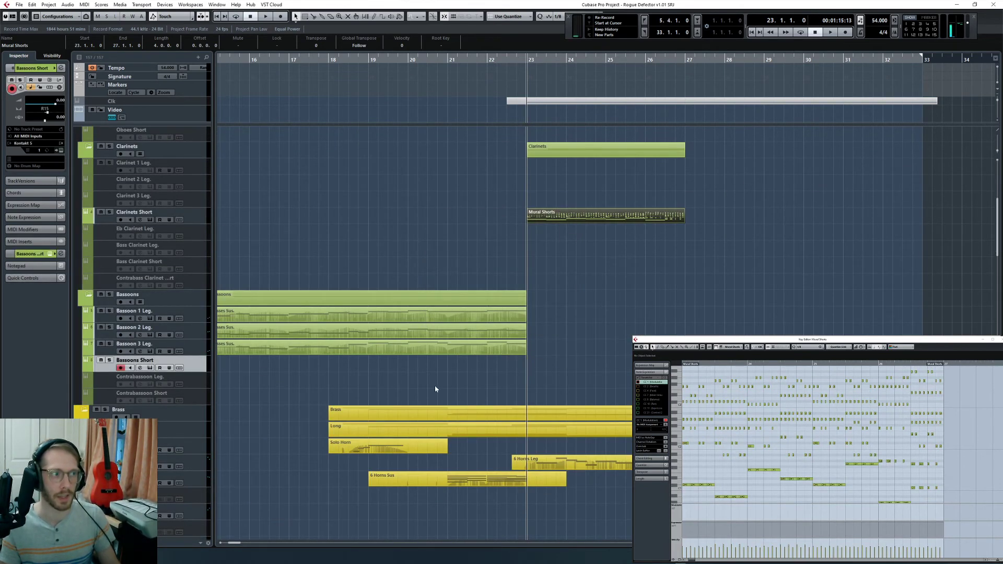
key("ctrl+v")
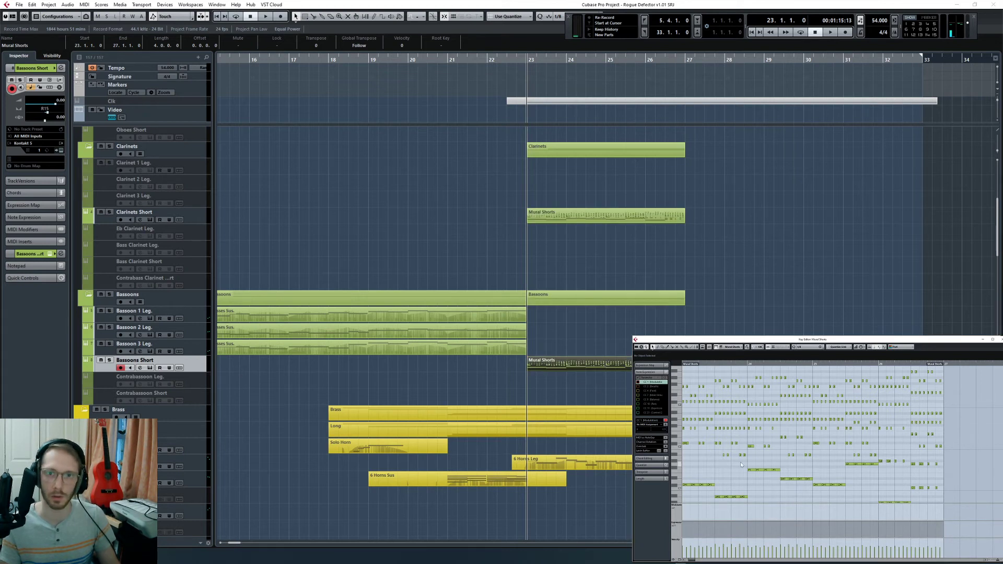
Step: Look over the notes of the Bassoons Short copy in the key editor
scroll(740, 462, "left", 1)
scroll(740, 470, "up", 1)
left_click_drag(732, 403, 813, 459)
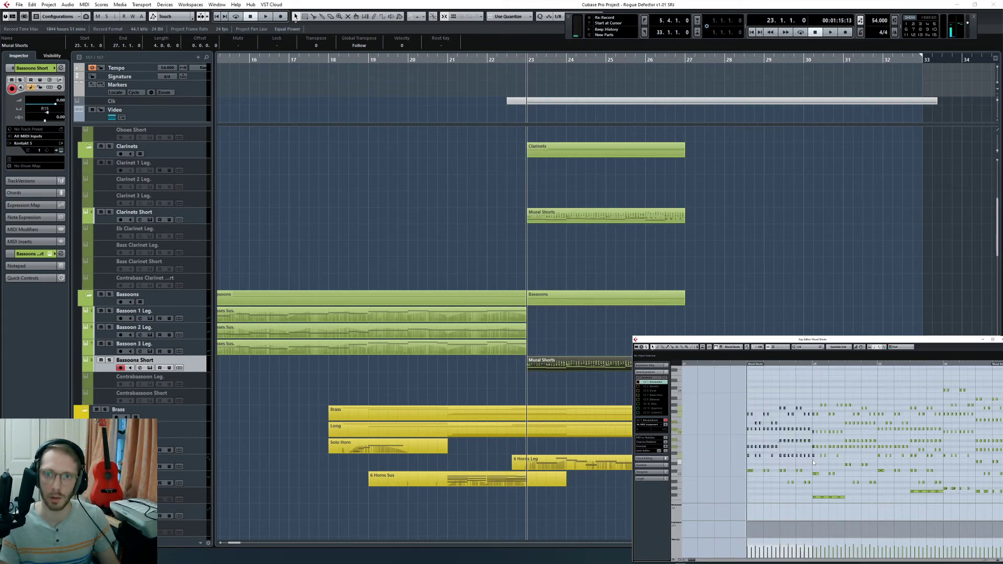
left_click(773, 440)
key("h")
key("h")
scroll(808, 471, "down", 2)
scroll(800, 469, "right", 2)
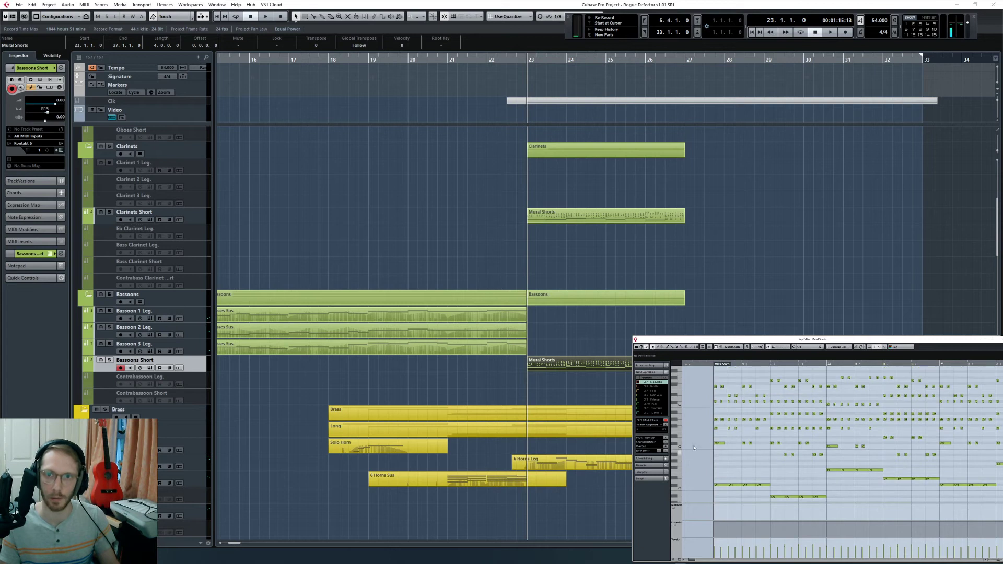
Step: Delete the low notes in both halves of bar 23 from the Clarinets Short part, leaving the upper chord notes
left_click(703, 222)
scroll(730, 427, "left", 1)
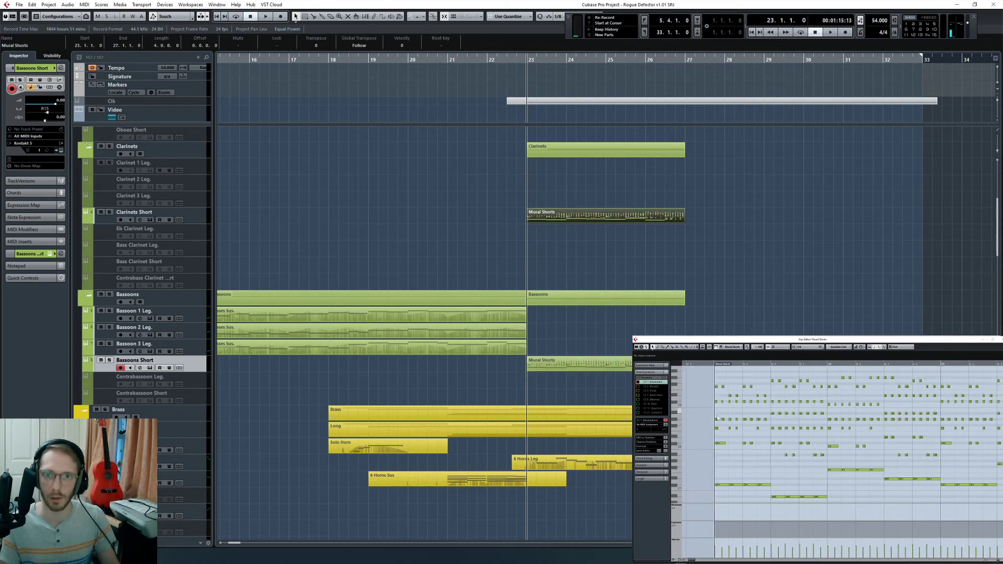
left_click_drag(711, 425, 770, 501)
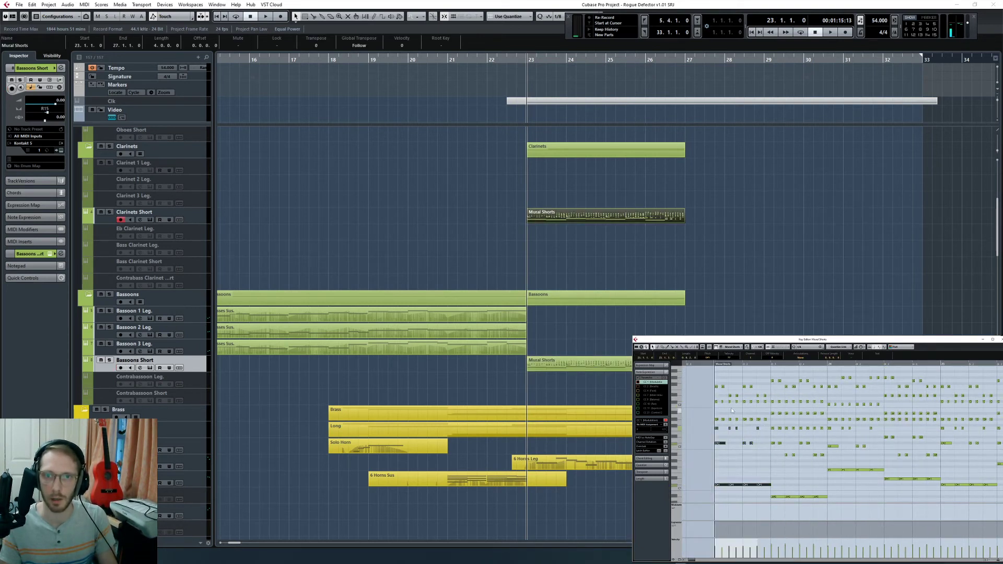
key("Delete")
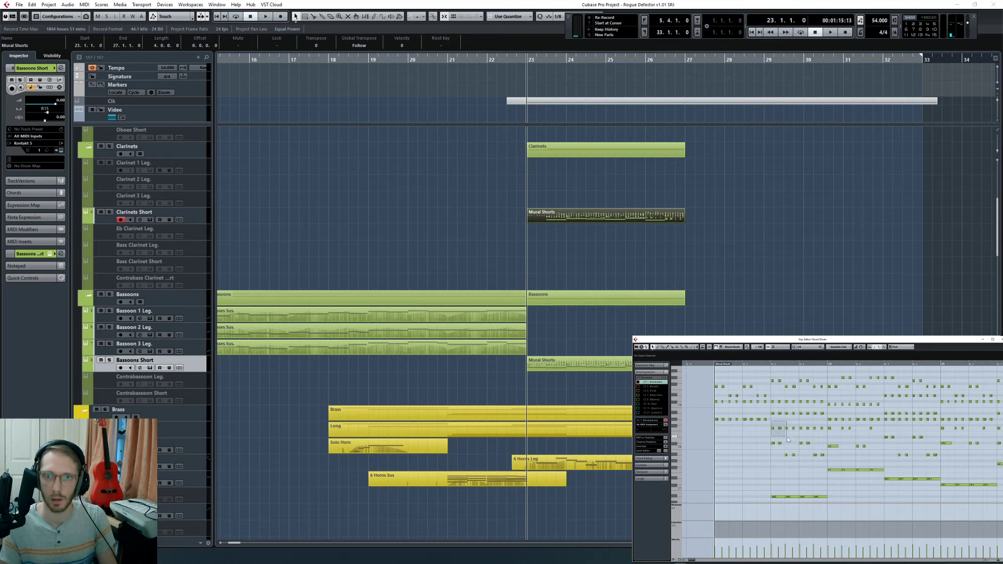
left_click_drag(827, 499, 827, 501)
key("Delete")
scroll(815, 462, "up", 2)
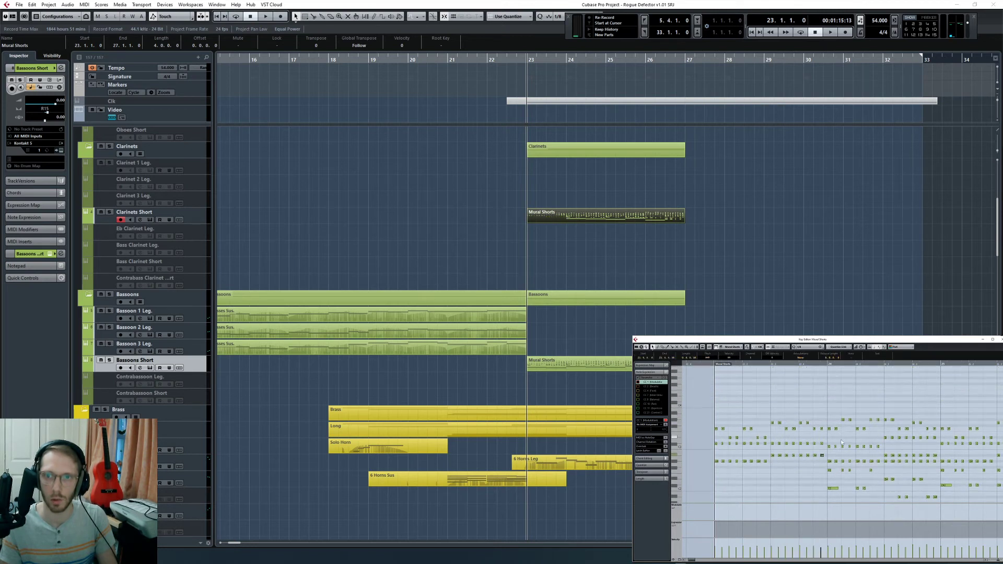
Step: Remove the low notes in both halves of bar 24 from the Clarinets Short part
scroll(816, 463, "right", 1)
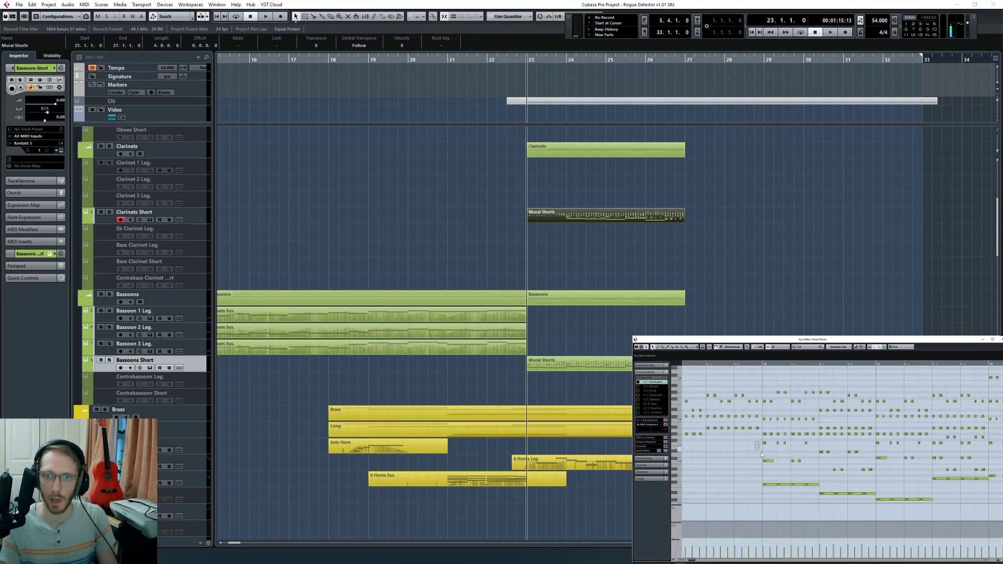
left_click_drag(760, 452, 816, 496)
key("Delete")
left_click_drag(813, 430, 871, 496)
key("Delete")
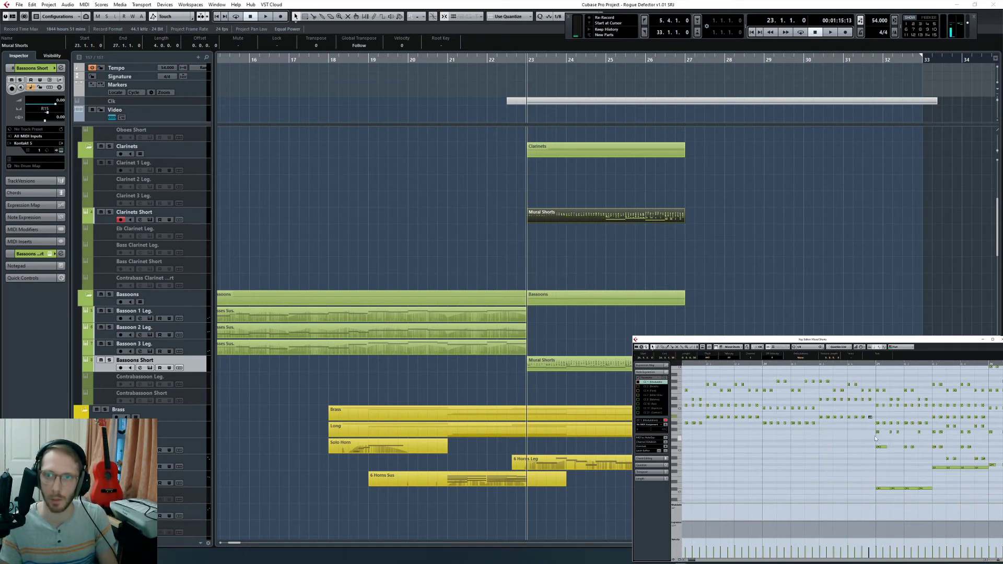
Step: Remove the low notes throughout bar 25 of the Clarinets Short part
scroll(875, 438, "right", 2)
left_click_drag(813, 430, 862, 506)
key("Delete")
scroll(862, 506, "right", 3)
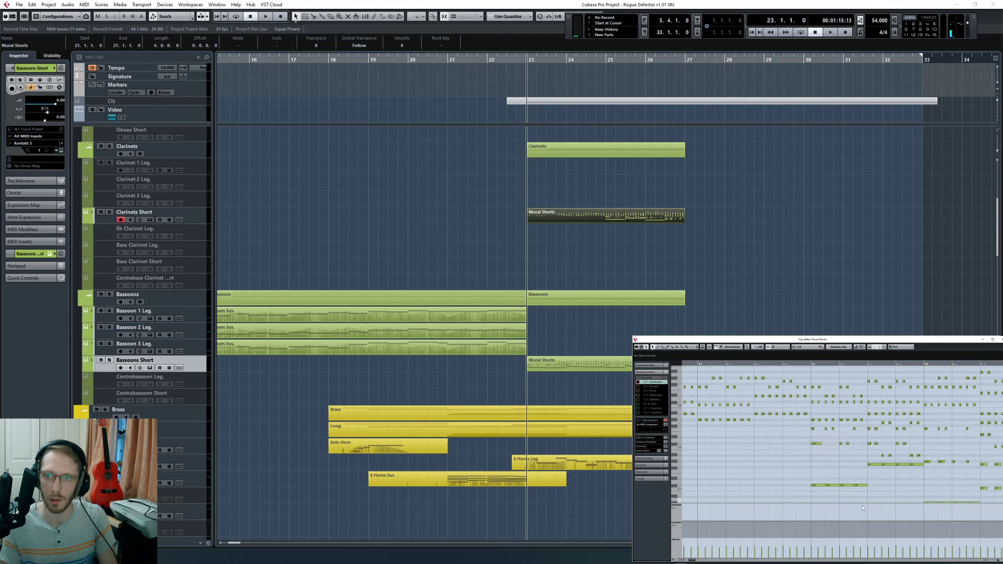
scroll(779, 424, "up", 2)
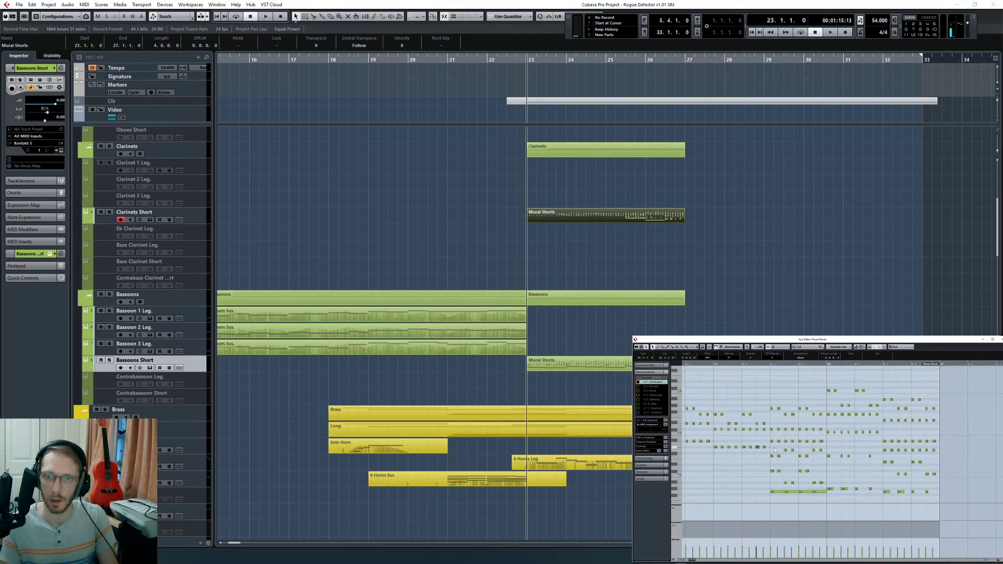
left_click_drag(771, 449, 818, 464)
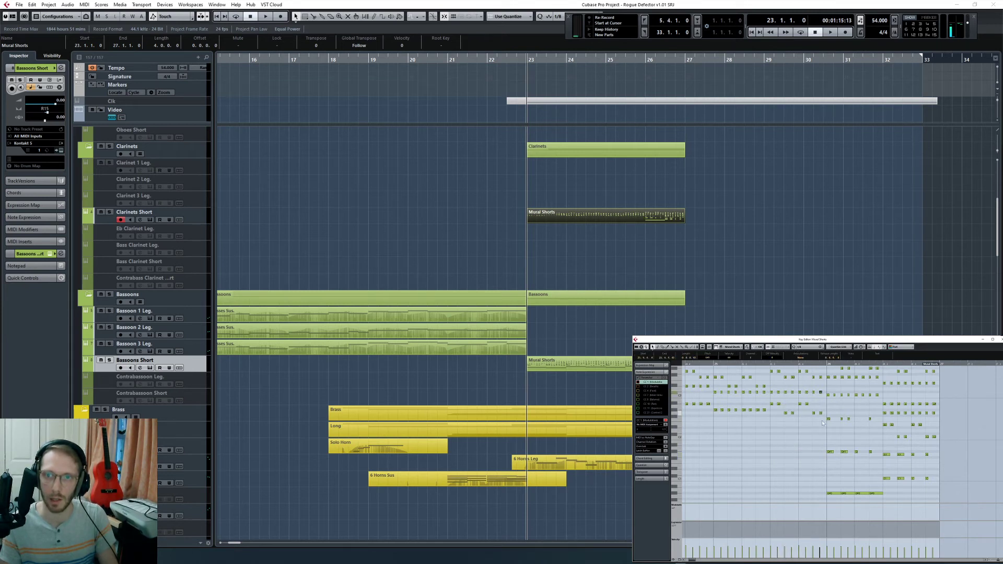
Step: Delete the low notes throughout bar 26 of the Clarinets Short part and deselect the part
scroll(822, 423, "down", 1)
scroll(822, 423, "right", 1)
scroll(822, 423, "up", 2)
left_click_drag(781, 445, 815, 483)
left_click(805, 462)
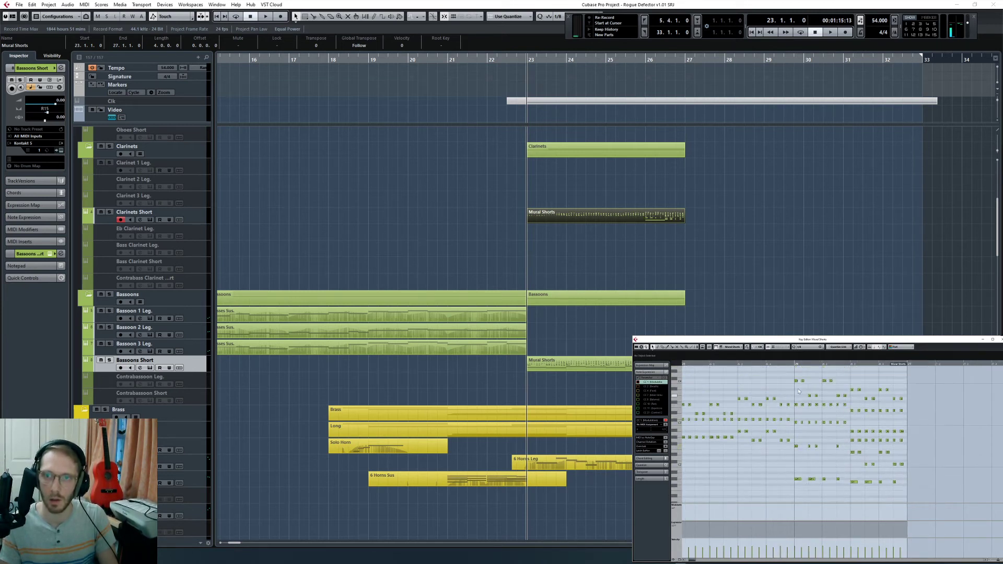
scroll(831, 401, "down", 2)
left_click_drag(804, 429, 851, 502)
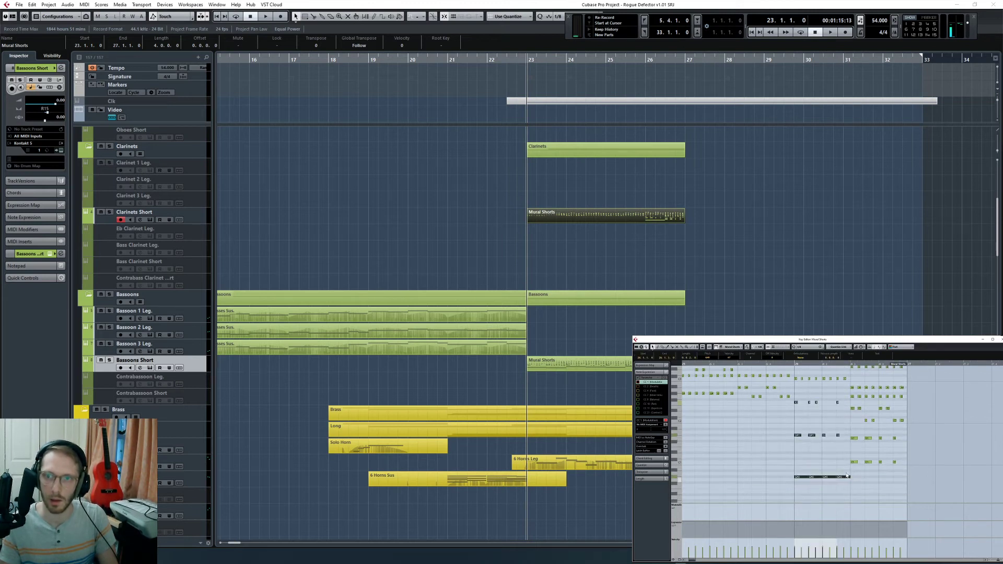
key("Delete")
scroll(847, 424, "up", 3)
scroll(870, 430, "down", 2)
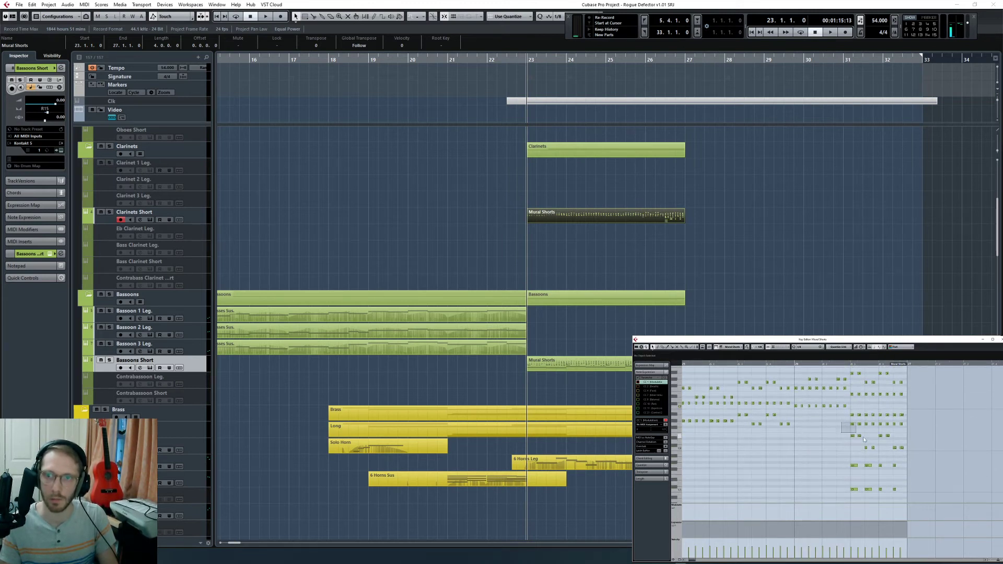
left_click_drag(863, 436, 907, 501)
key("Delete")
left_click(964, 266)
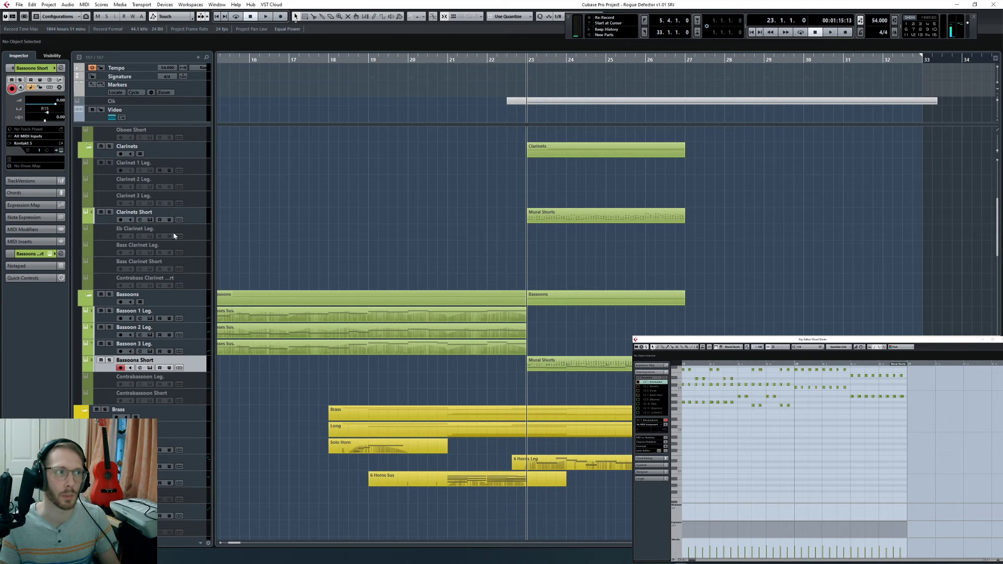
Step: Solo the Clarinets Short track and play back its part from bar 23 to bar 25
left_click(120, 215)
key("space")
left_click(816, 452)
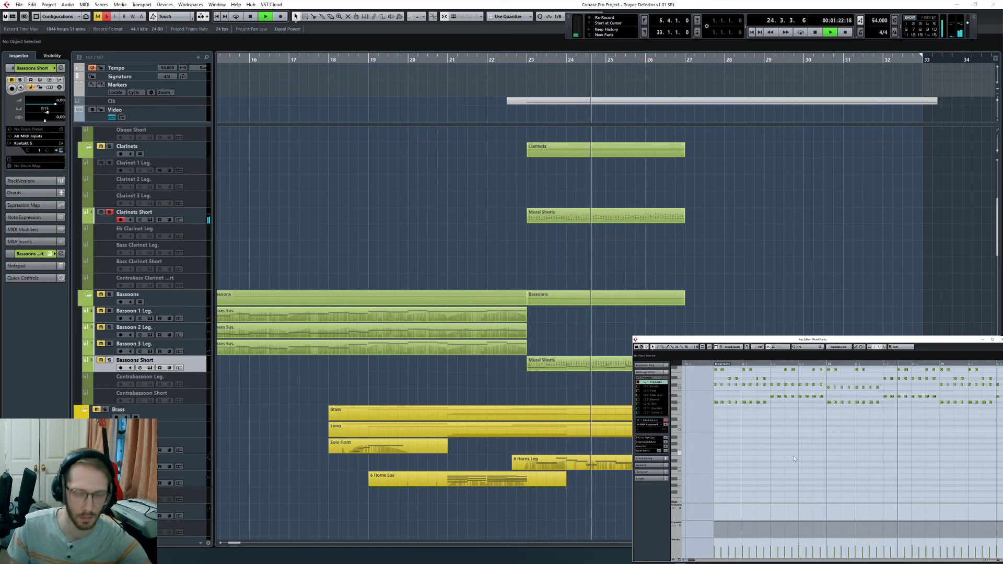
key("space")
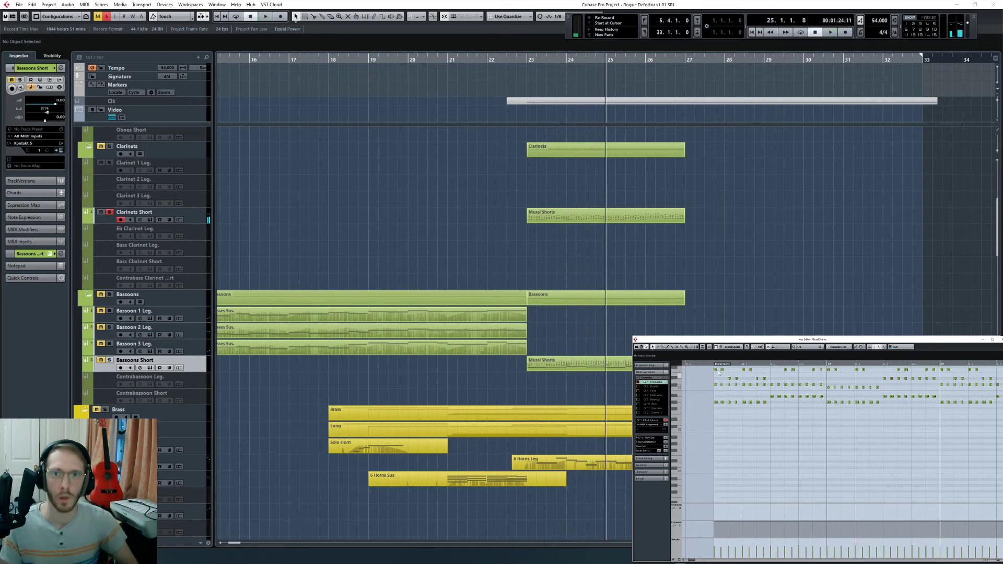
Step: Extend the Clarinets Short part's start back to beat 4 of bar 22 and mute the Bassoons Short part at bar 23
left_click_drag(722, 369, 695, 376)
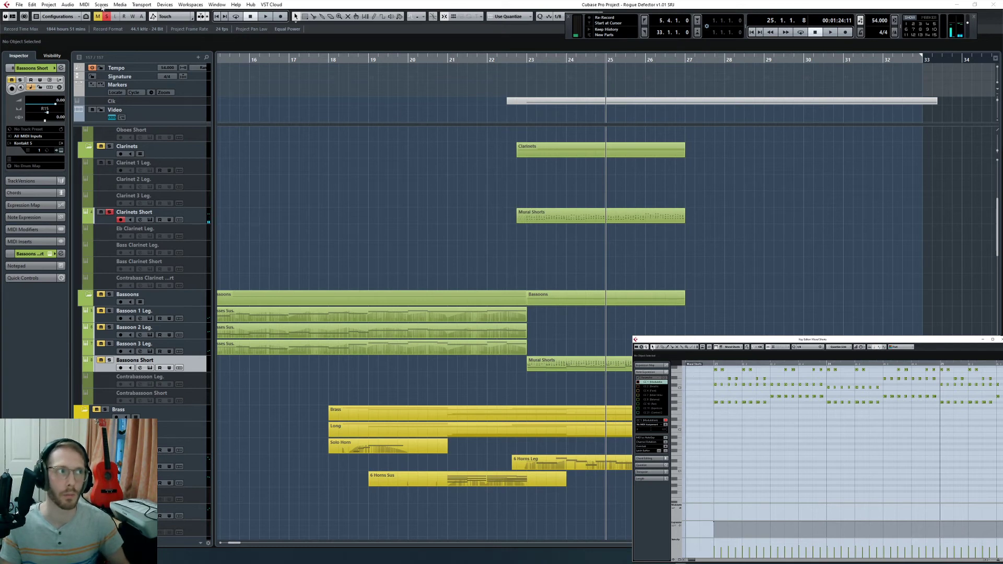
left_click(475, 235)
key("1")
left_click(567, 364)
key("shift+m")
left_click(545, 219)
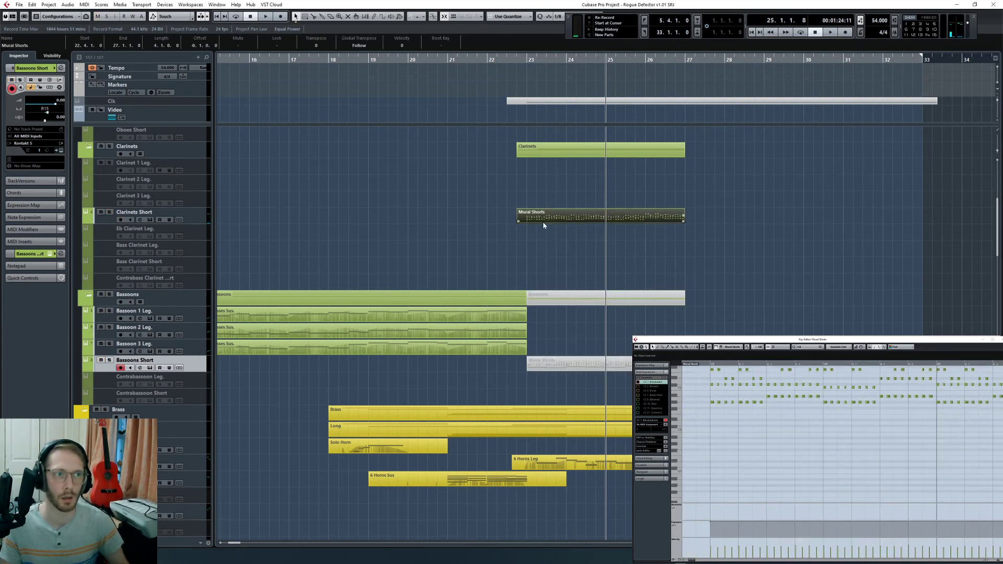
key("l")
left_click(749, 468)
right_click(555, 222)
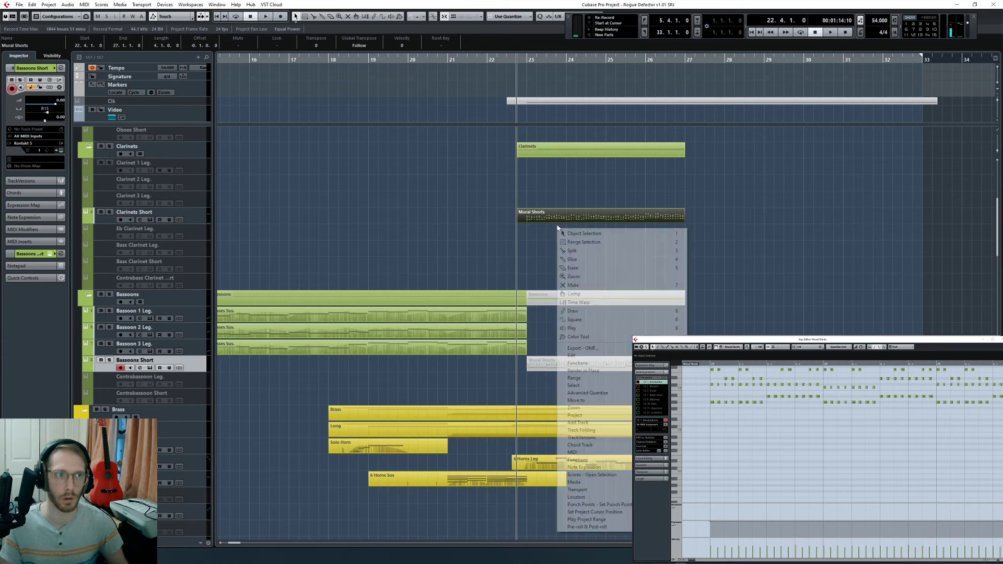
left_click(490, 253)
left_click(488, 237)
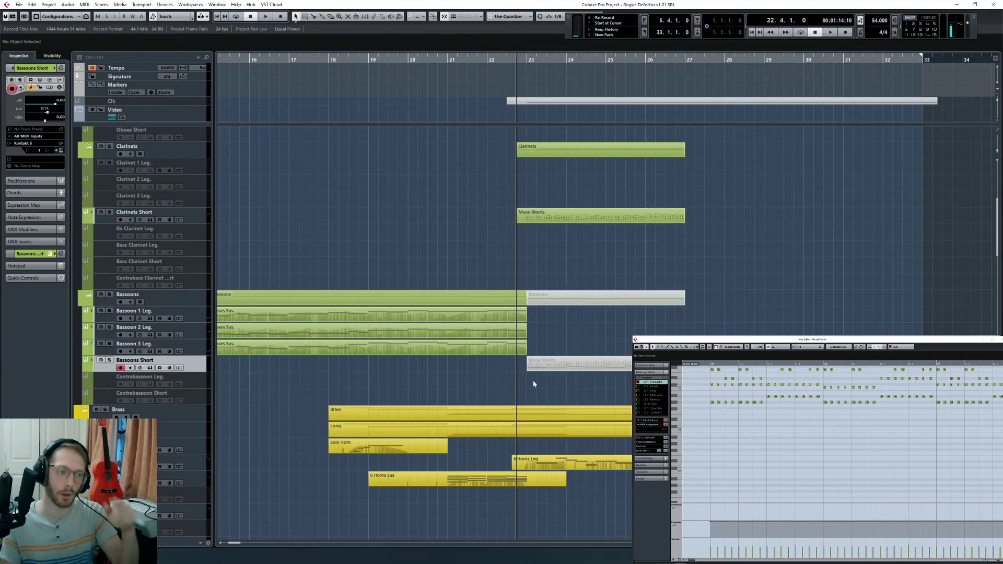
scroll(535, 379, "down", 6)
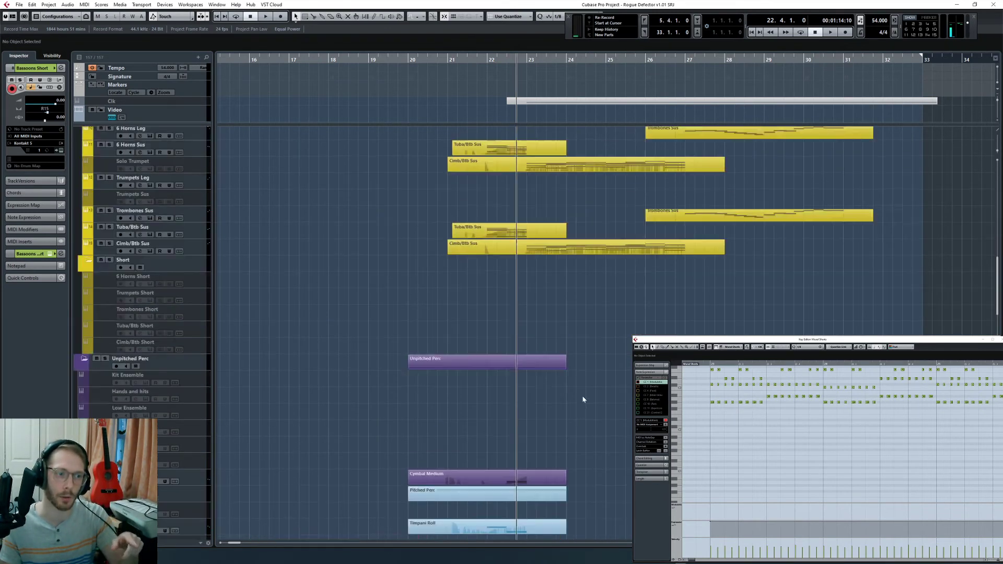
scroll(580, 397, "up", 10)
scroll(549, 335, "down", 3)
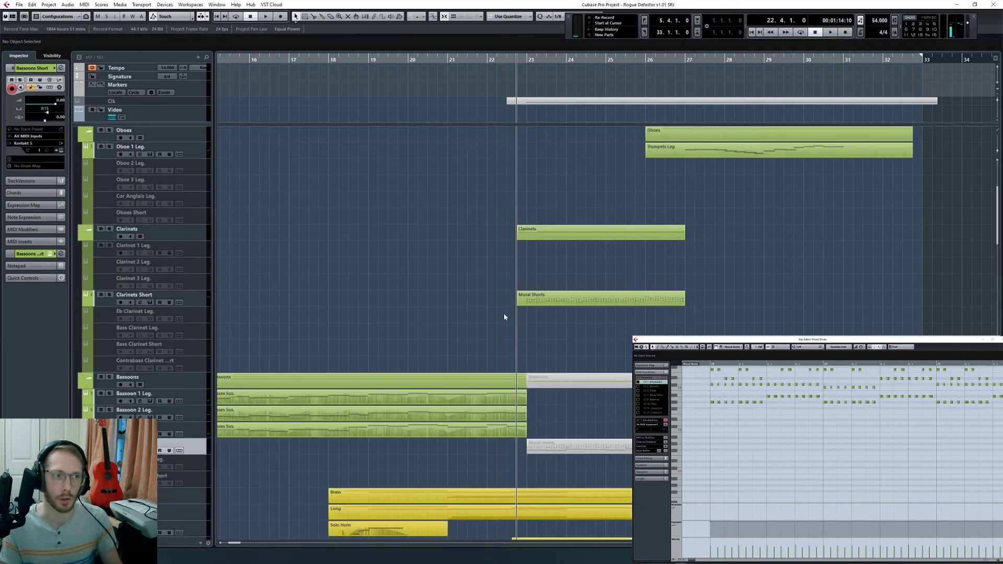
Step: Delete the continuous controllers from the Clarinets Short part
left_click(544, 301)
right_click(544, 302)
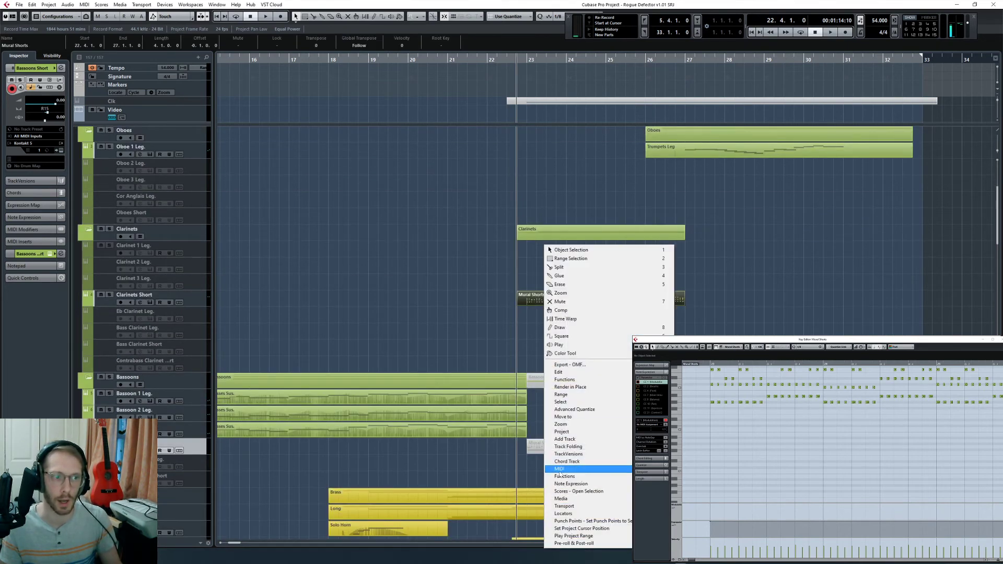
left_click(471, 361)
right_click(552, 317)
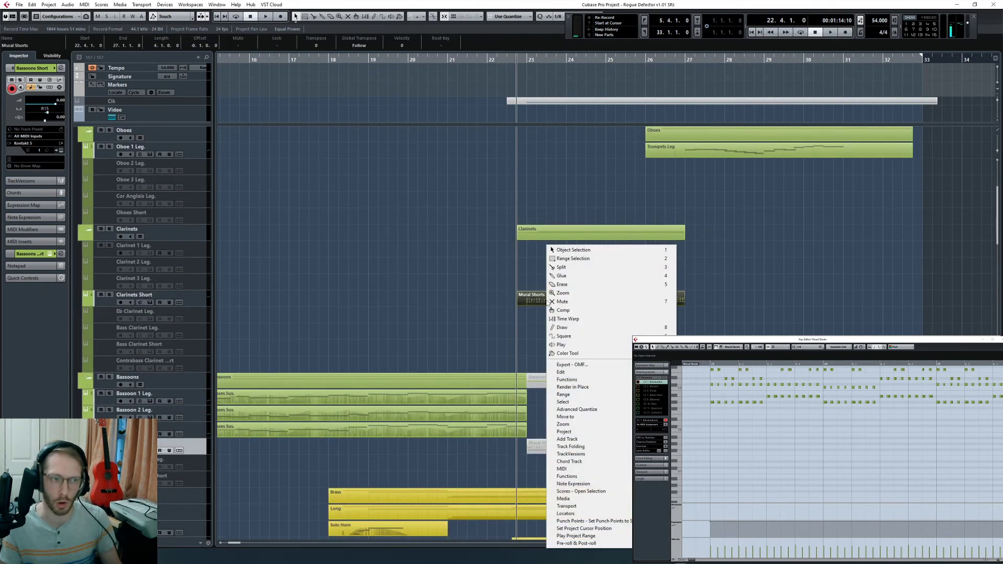
left_click(706, 410)
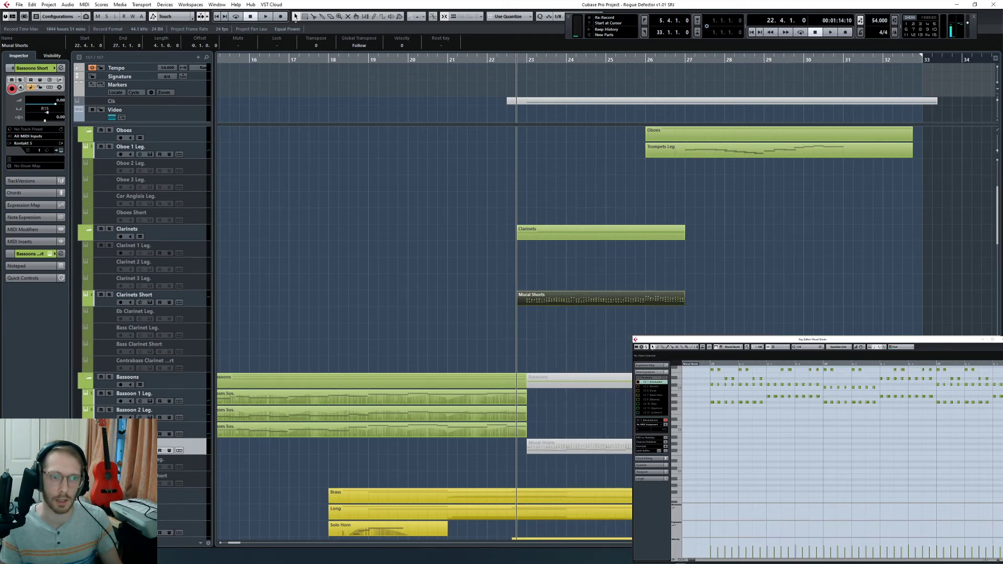
scroll(327, 300, "right", 5)
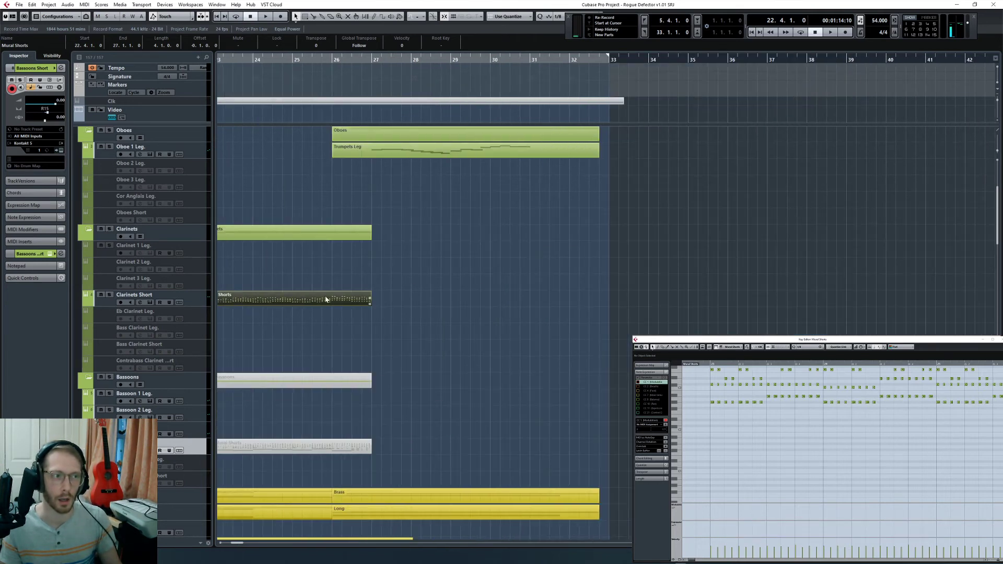
right_click(316, 298)
mouse_move(337, 470)
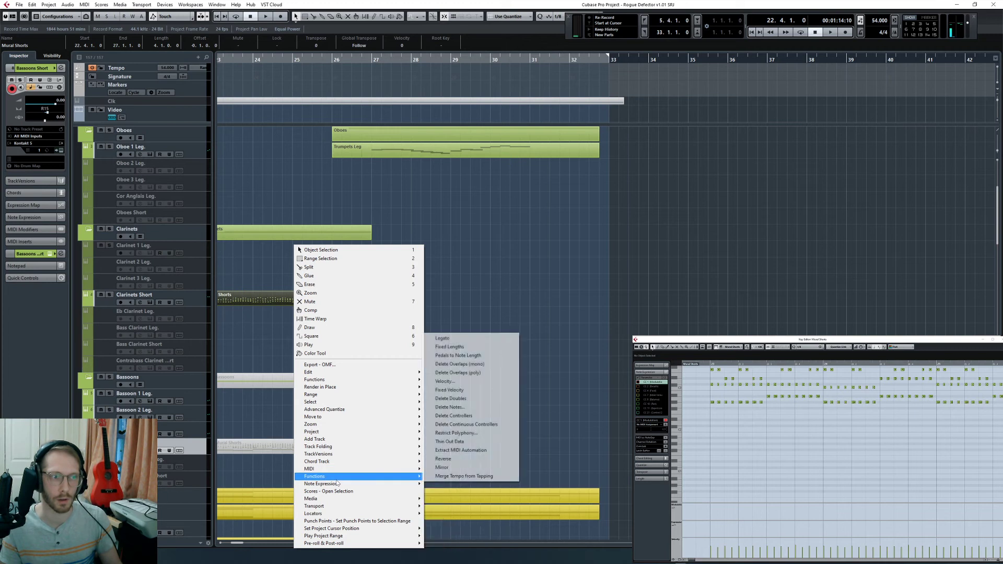
left_click(462, 427)
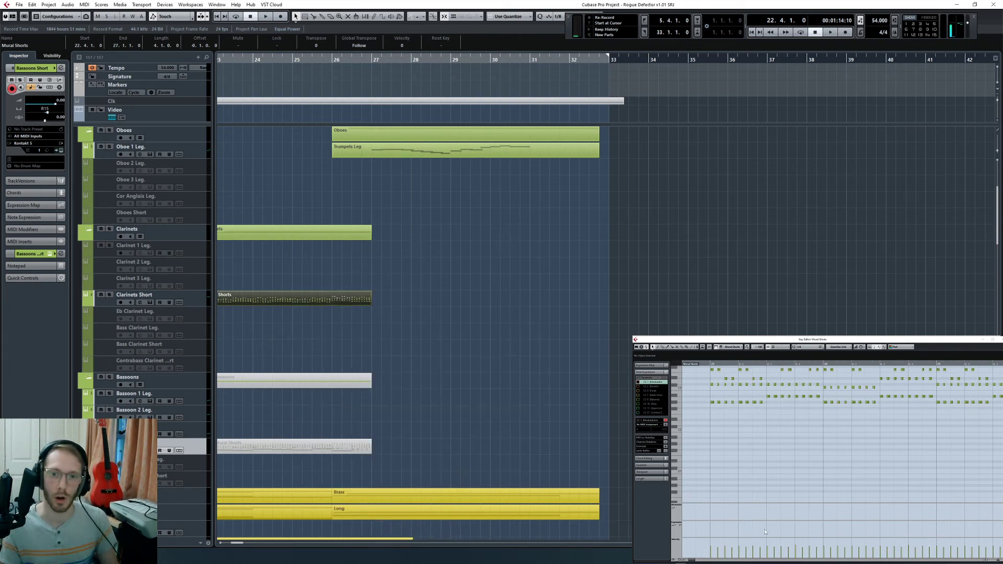
scroll(764, 532, "left", 3)
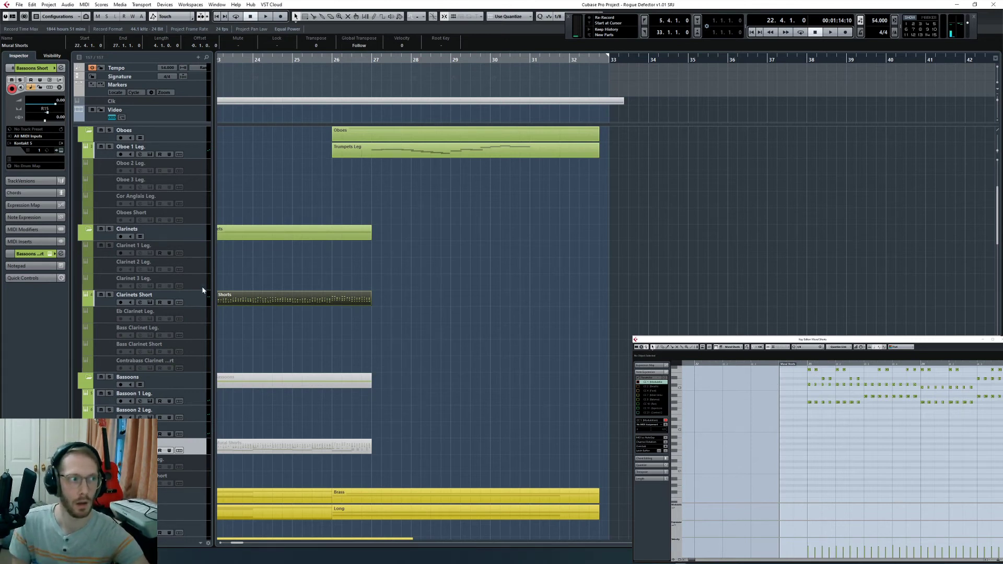
Step: Capture a controller performance on the Clarinets Short track from beat 4 of bar 22 to bar 27 and merge it with the notes
left_click(229, 302)
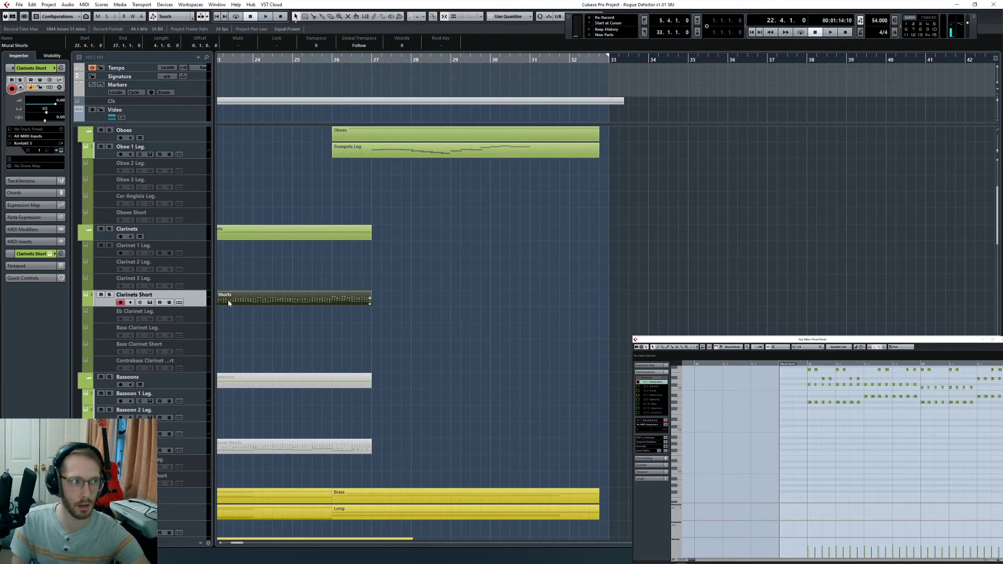
left_click_drag(240, 543, 239, 543)
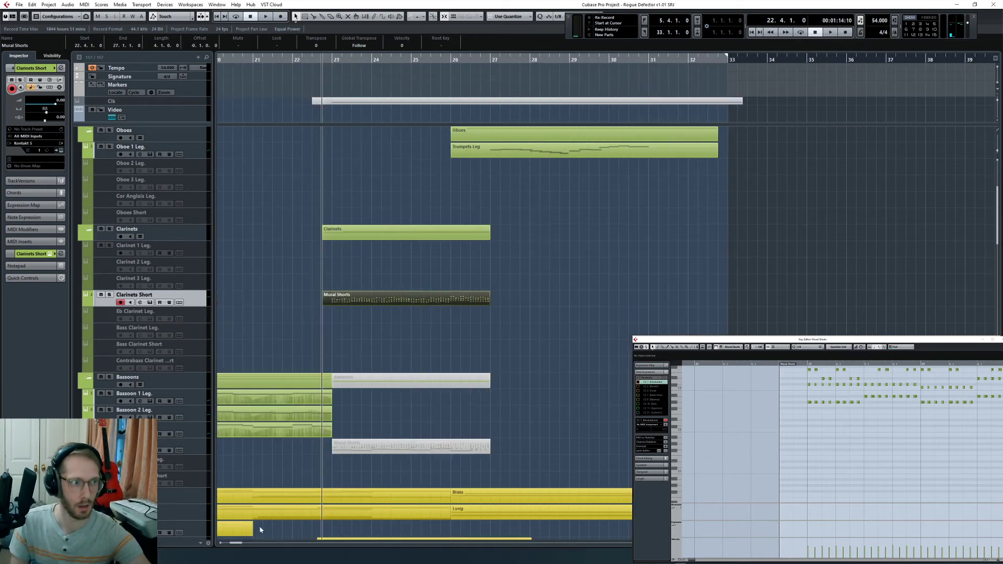
key("space")
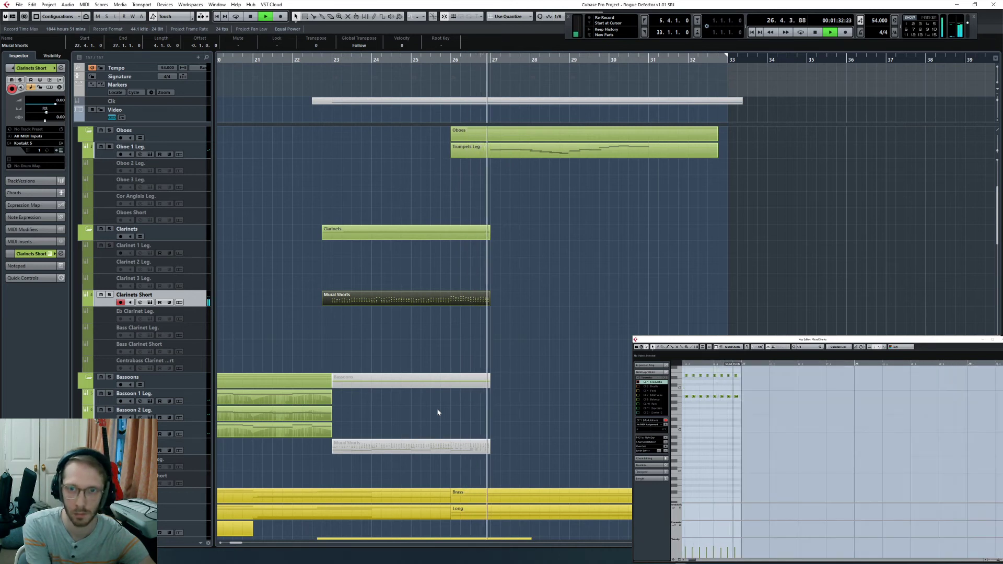
key("ctrl+z")
key("space")
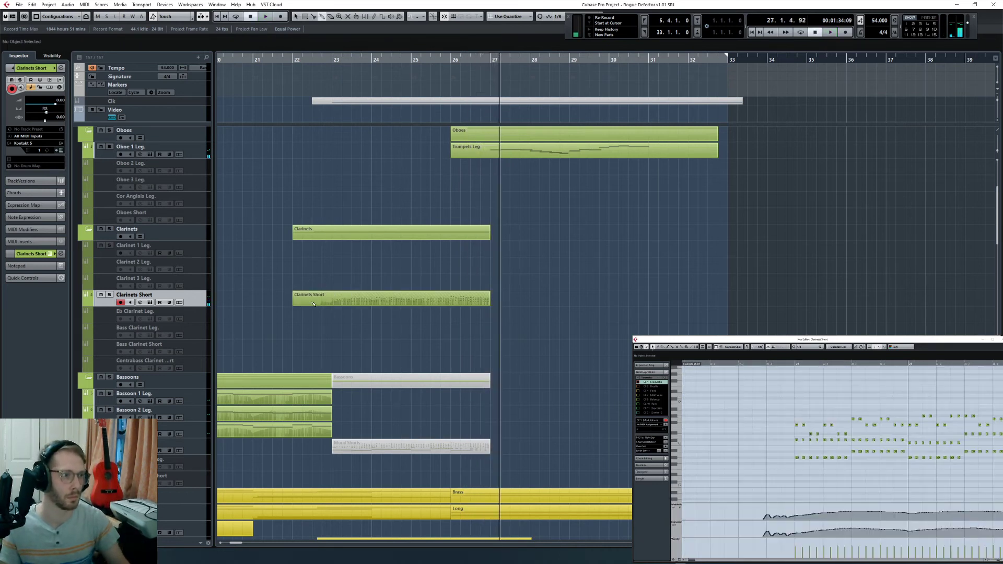
scroll(800, 463, "right", 6)
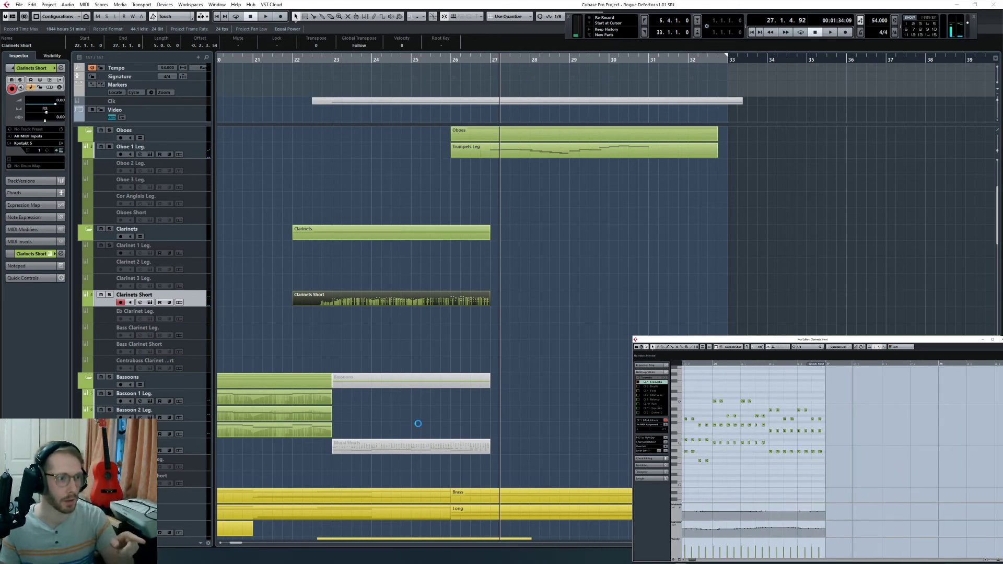
Step: Move the project cursor to bar 23 and unmute the Bassoons Short part
left_click(419, 451)
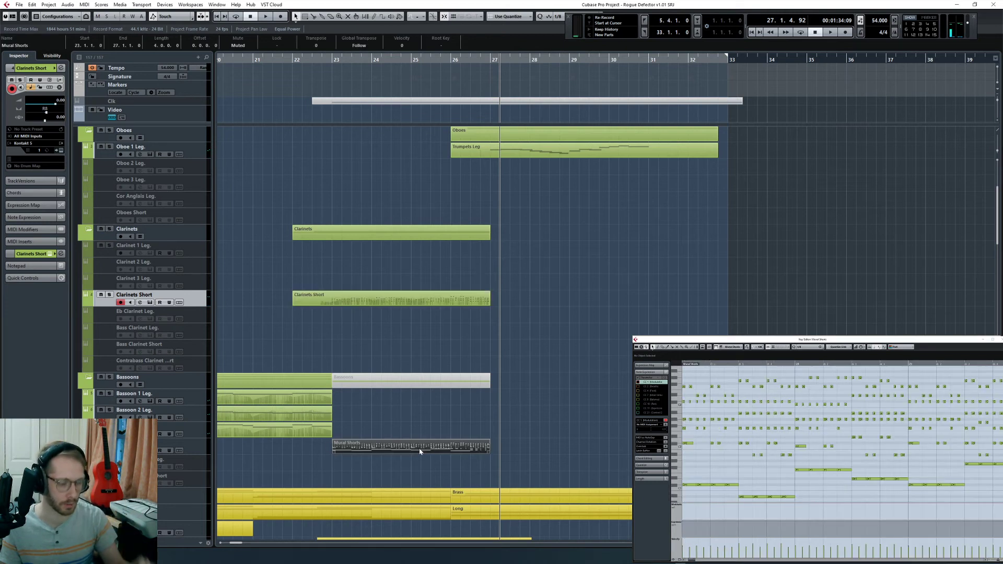
key("l")
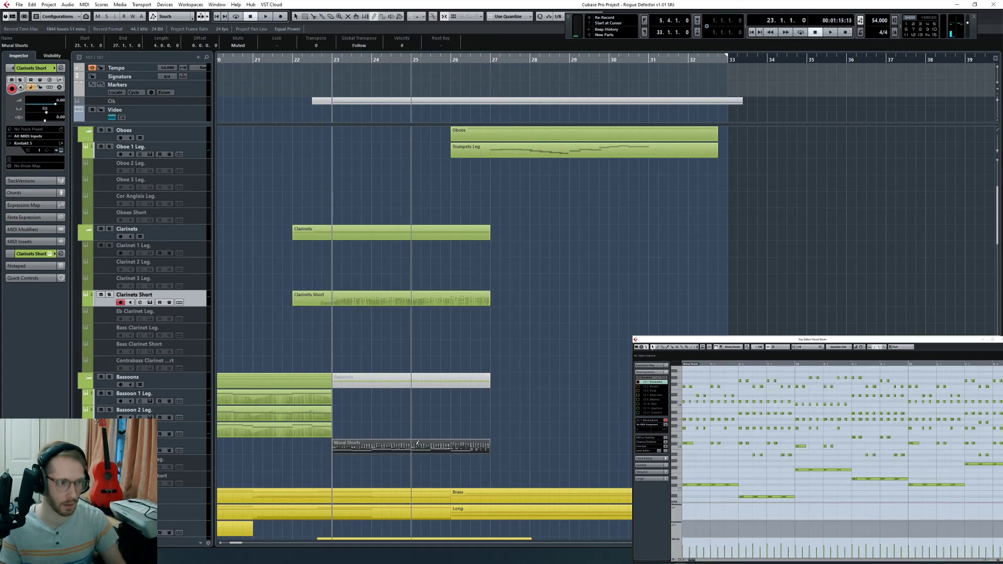
key("7")
left_click(421, 449)
key("1")
Step: Delete the upper repeated notes in bars 23 and 24 of the Bassoons Short part, keeping the low lines
left_click(871, 485)
key("g")
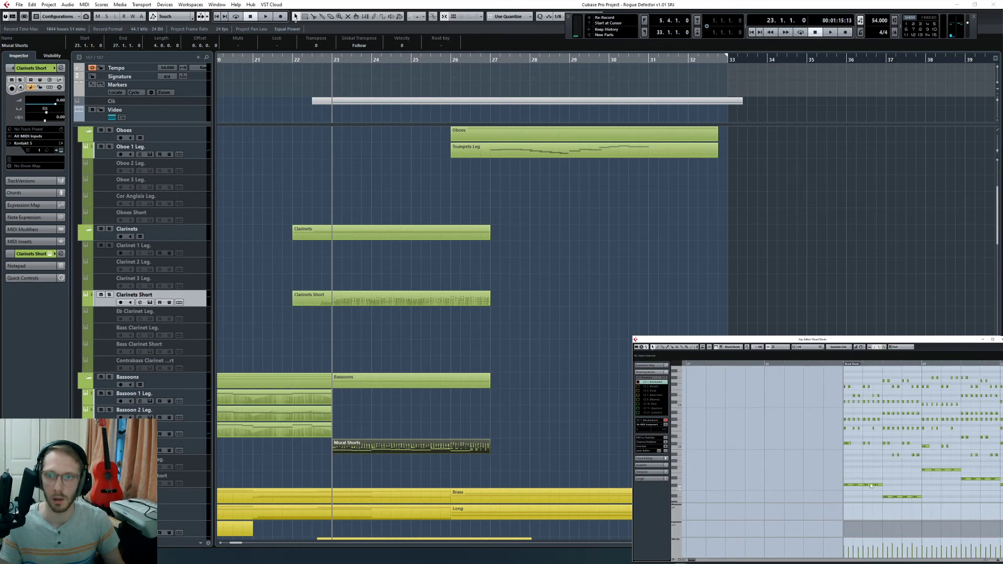
scroll(865, 481, "right", 3)
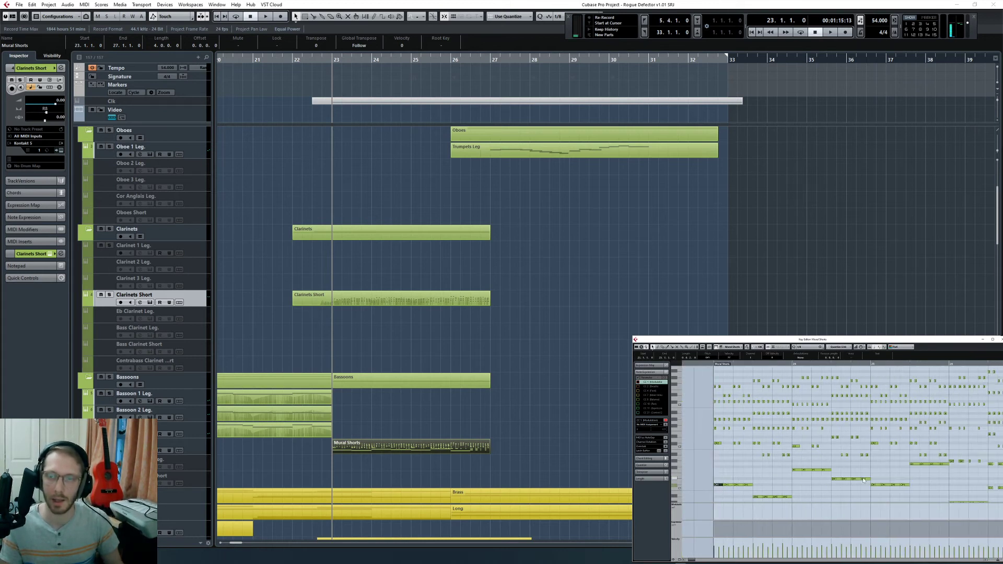
scroll(859, 484, "down", 2)
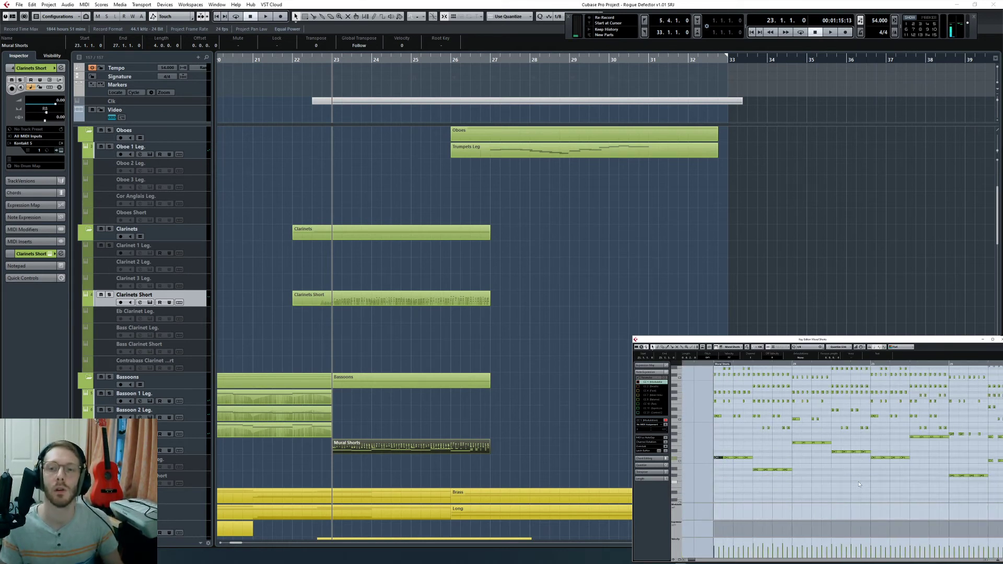
scroll(829, 473, "up", 4)
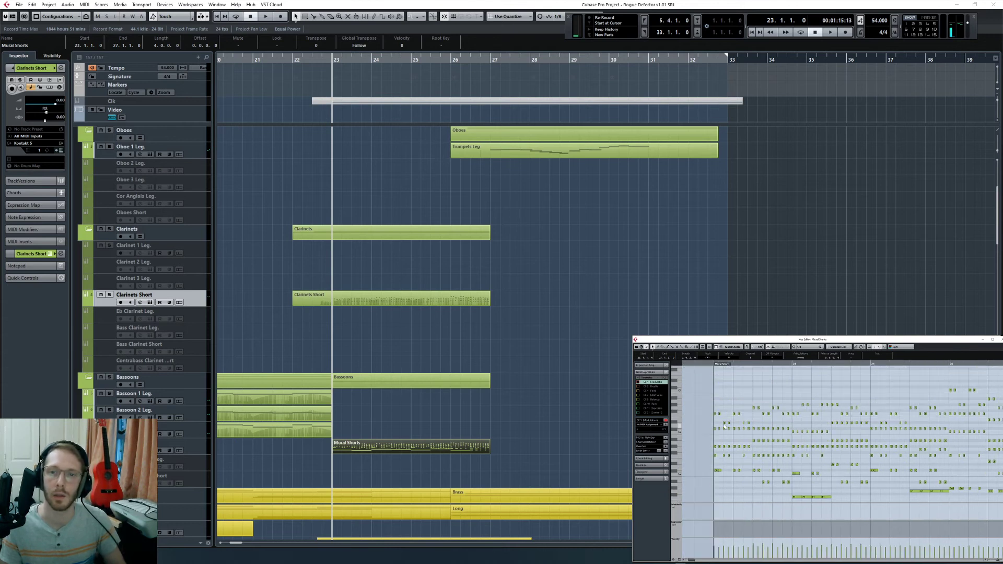
left_click_drag(698, 392, 788, 463)
left_click_drag(712, 399, 791, 462)
key("Delete")
left_click_drag(788, 392, 830, 463)
scroll(830, 483, "down", 4)
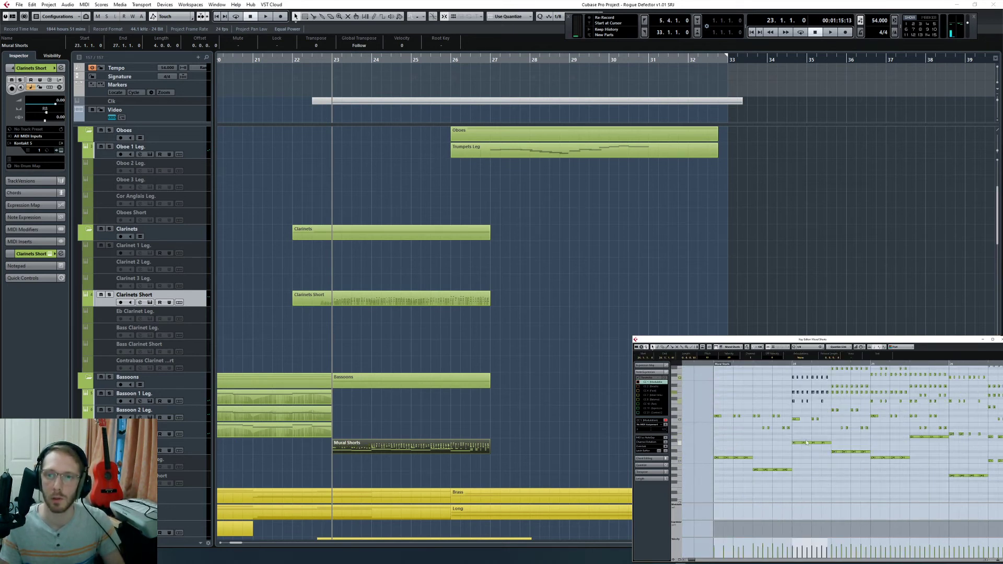
scroll(831, 436, "up", 2)
left_click_drag(815, 372, 870, 433)
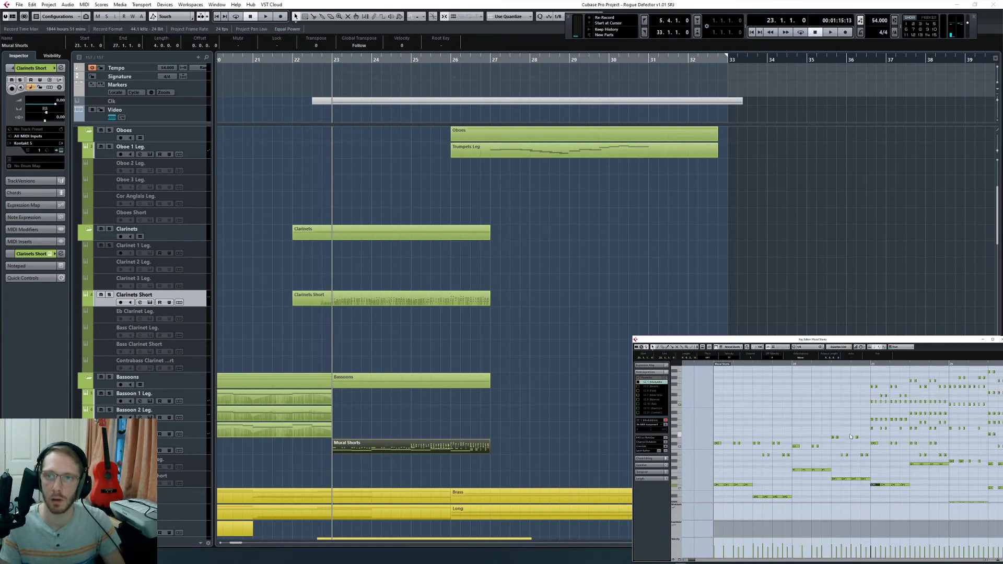
Step: Delete the upper notes throughout bar 25 of the Bassoons Short part
scroll(870, 433, "right", 3)
left_click_drag(752, 373, 804, 429)
left_click_drag(787, 374, 856, 443)
scroll(849, 456, "down", 4)
left_click(855, 448)
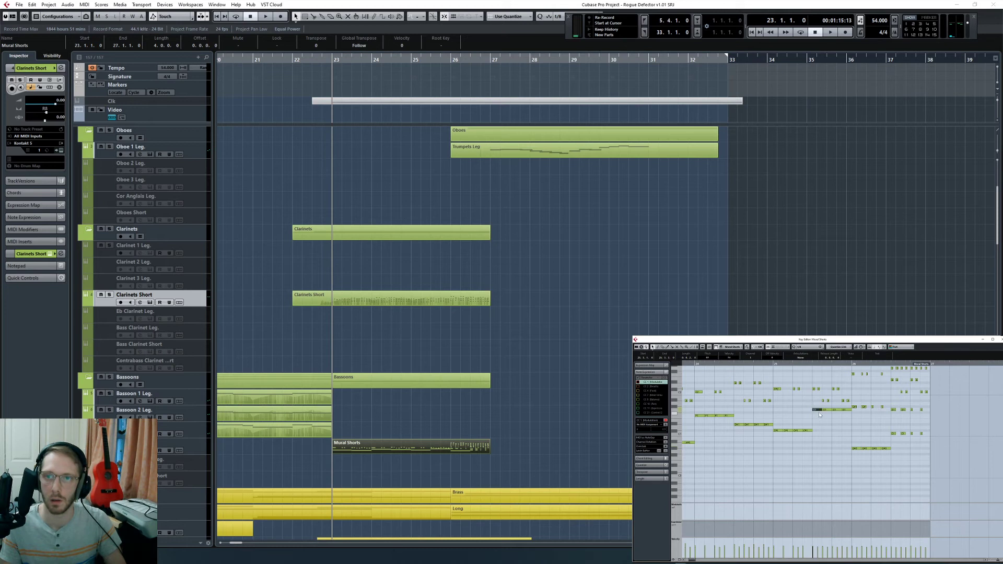
Step: Select the Bassoons Short track and audition the pitches of its lowest notes against the keyboard
left_click(620, 349)
left_click(193, 452)
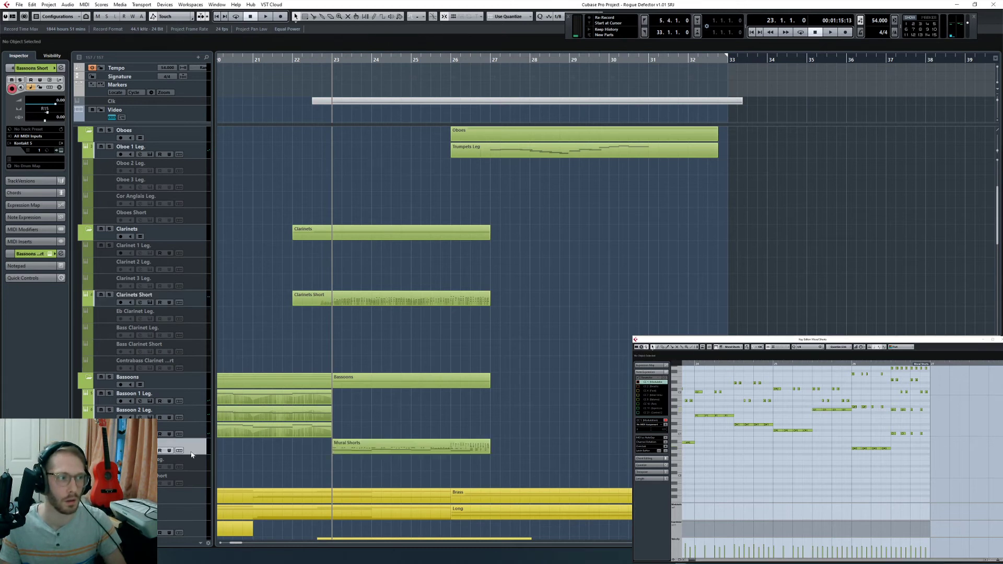
left_click(680, 429)
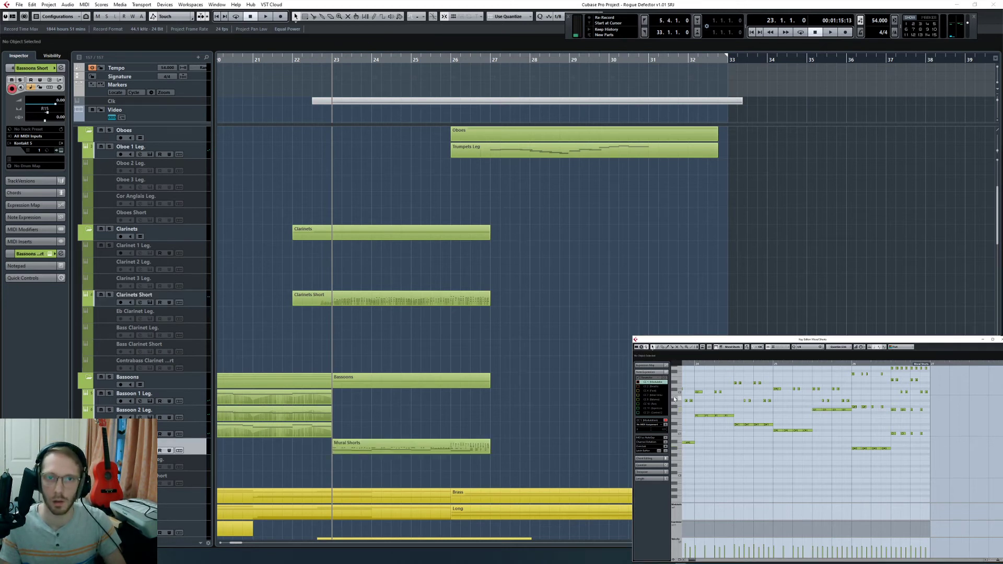
left_click(197, 448)
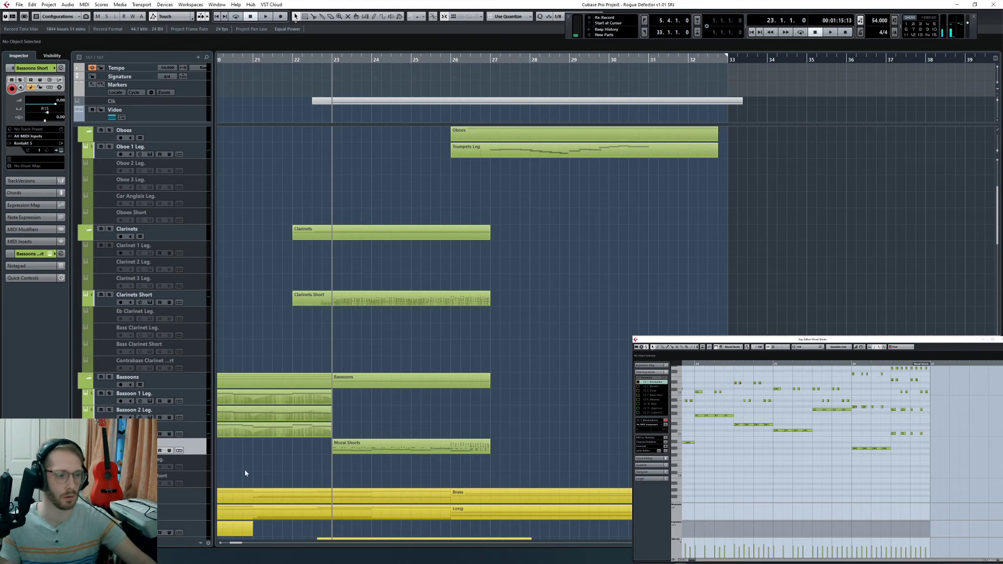
left_click(34, 137)
left_click(46, 176)
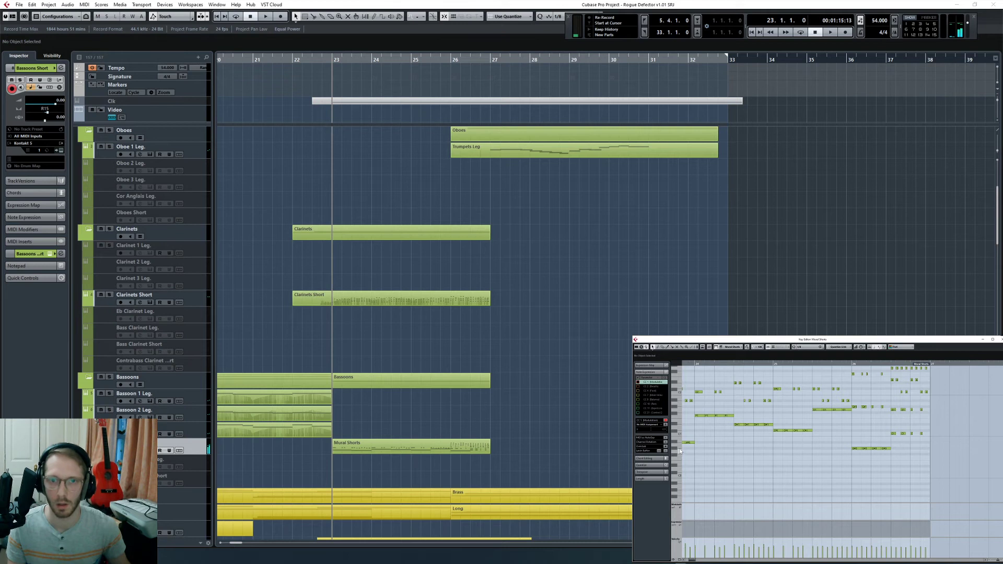
scroll(681, 451, "up", 2)
scroll(776, 469, "left", 3)
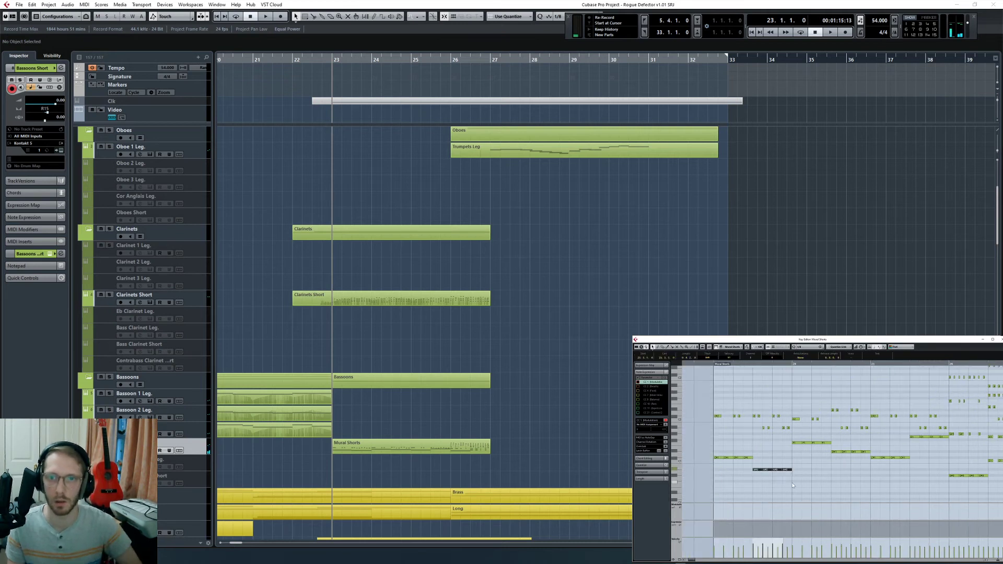
scroll(824, 481, "right", 3)
left_click(888, 476)
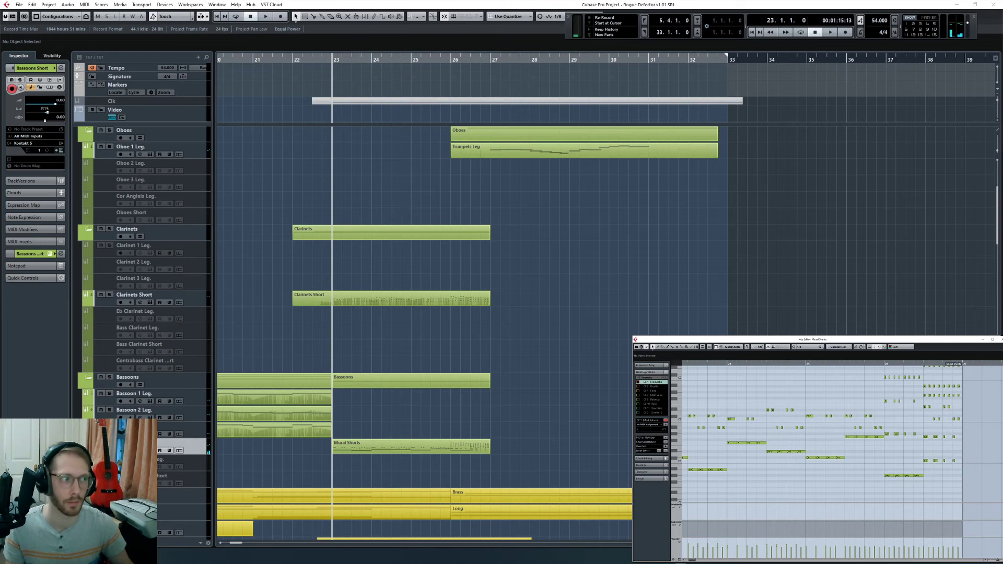
Step: Solo the Bassoons Short track, play it from bar 23 and delete the continuous controllers from its part
key("s")
key("space")
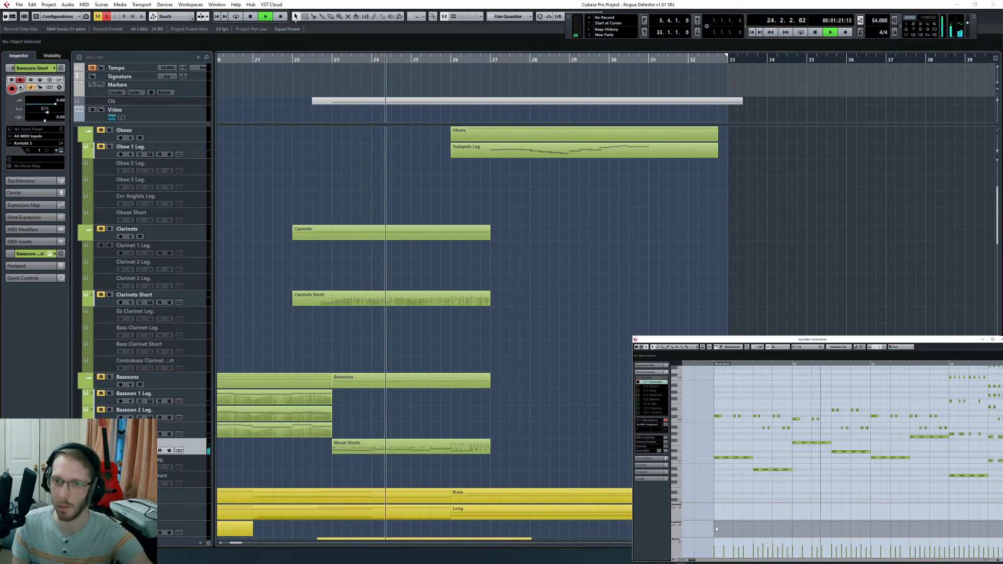
left_click(459, 448)
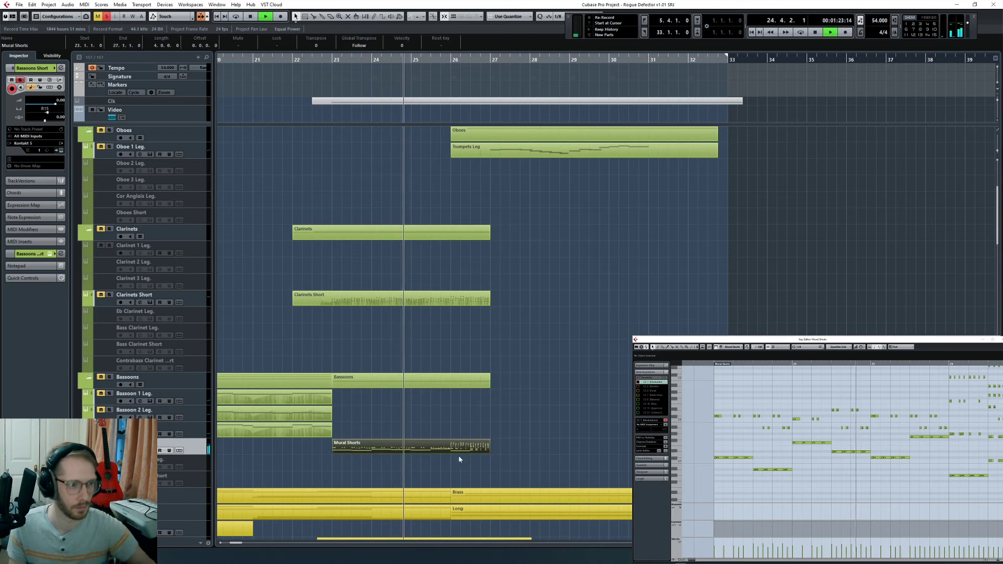
right_click(458, 448)
mouse_move(575, 378)
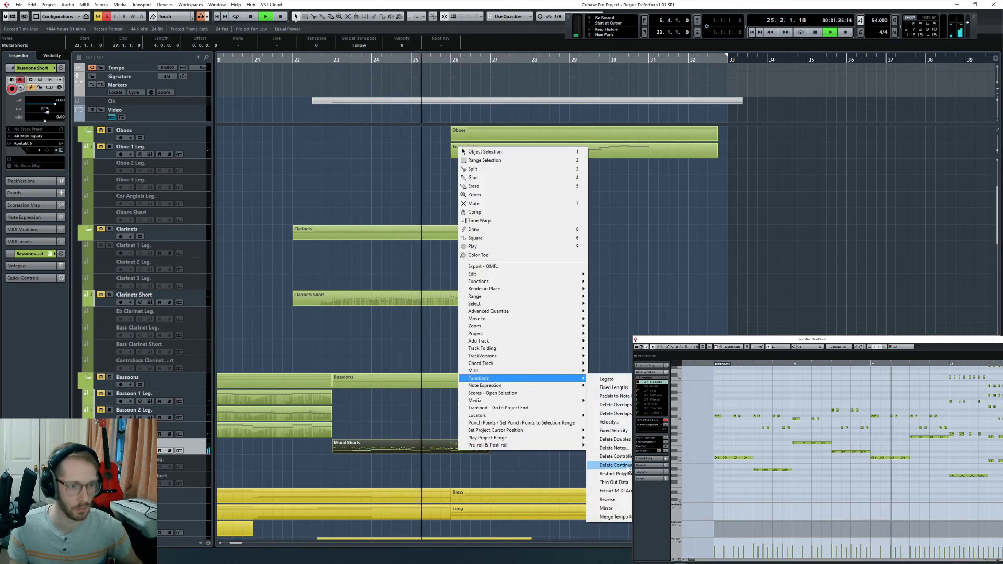
left_click(622, 465)
Step: Delete the upper notes in the first half of bar 26 of the Bassoons Short part
scroll(797, 487, "right", 3)
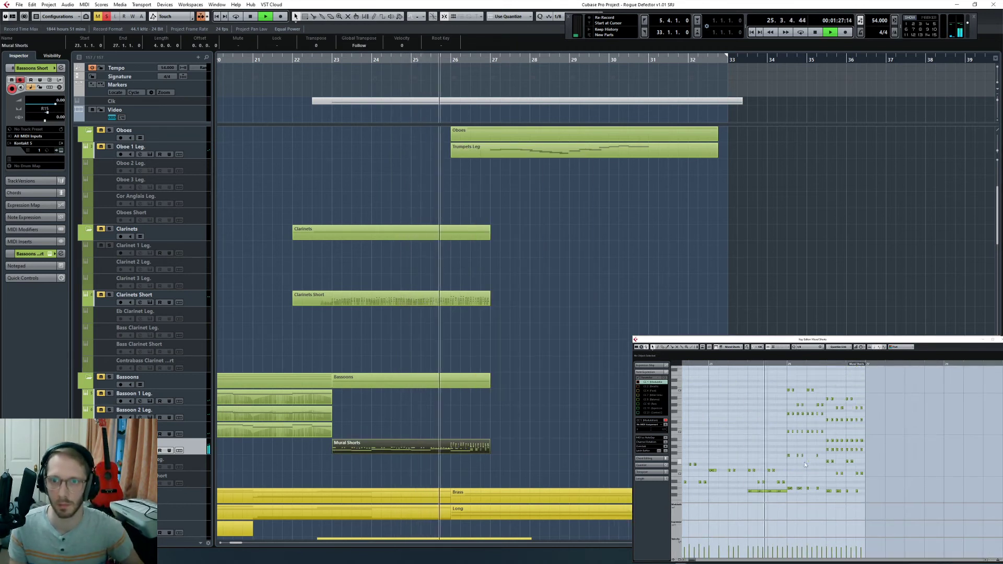
scroll(792, 426, "up", 2)
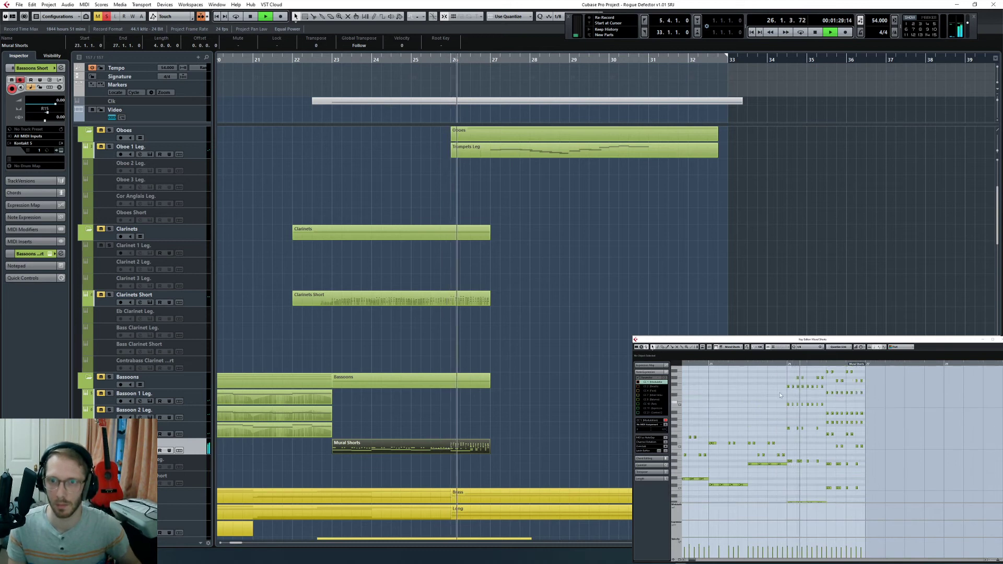
key("space")
left_click_drag(773, 383, 825, 463)
key("Delete")
scroll(813, 422, "down", 3)
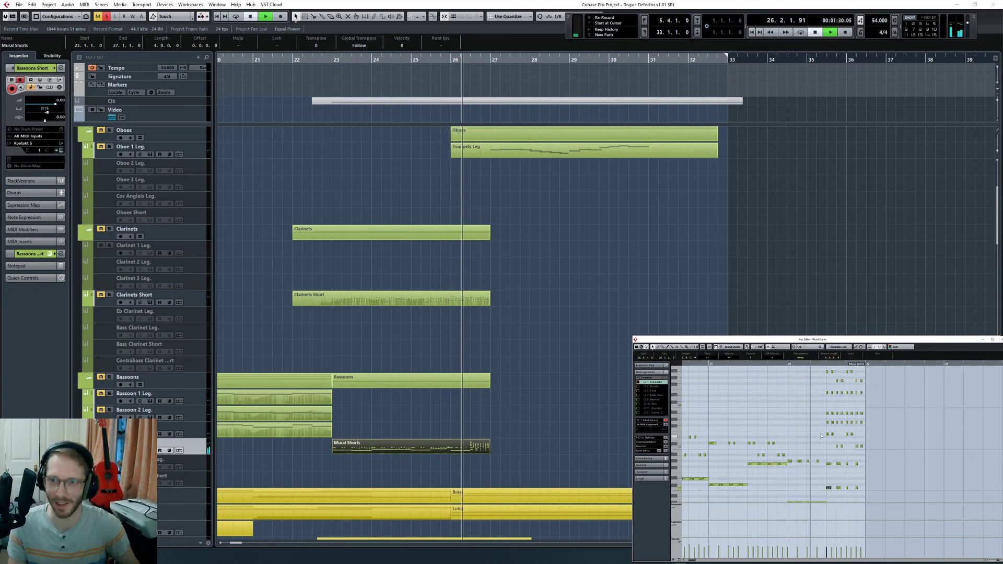
Step: Delete the upper notes in the second half of bar 26 of the Bassoons Short part and play it to bar 27
key("space")
scroll(825, 410, "up", 3)
key("space")
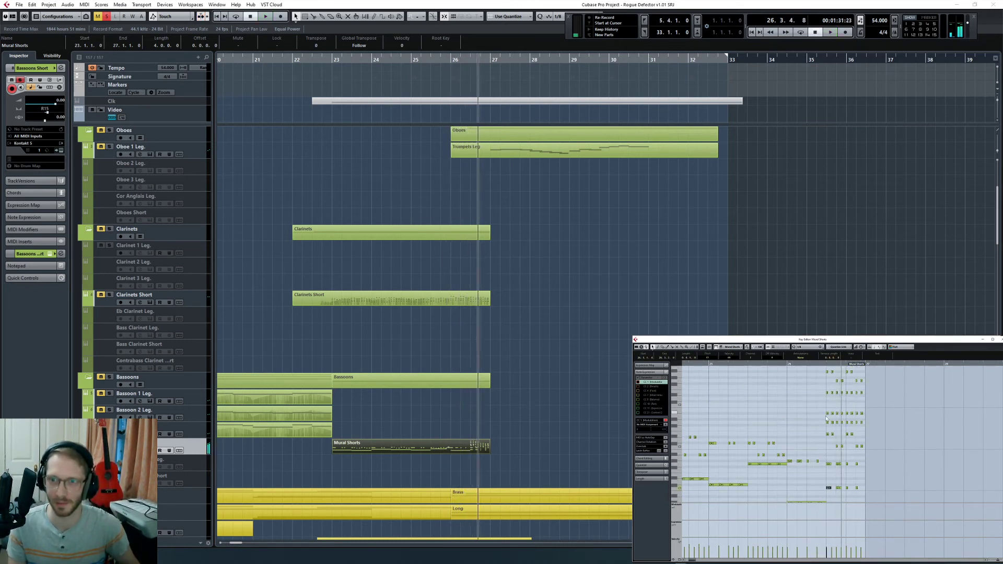
left_click_drag(827, 465, 859, 475)
scroll(818, 429, "down", 3)
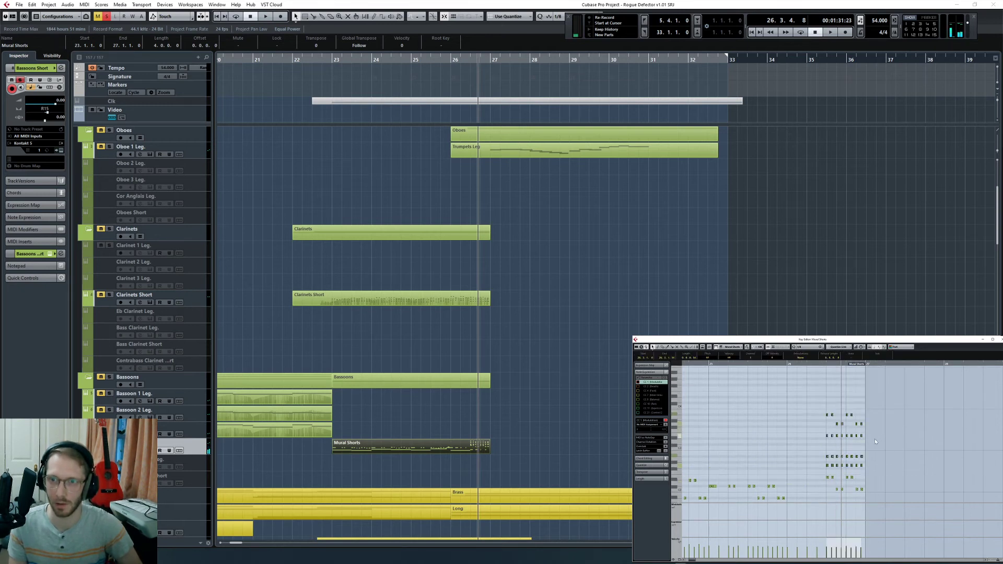
key("space")
key("space")
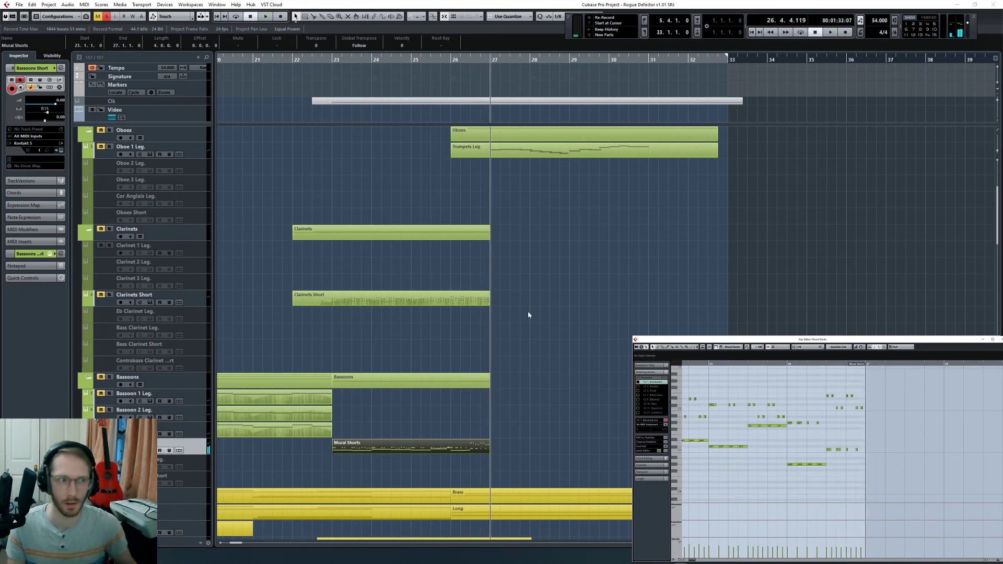
Step: Extend the start of the Mural Shorts part on the Bassoons Short track back to position 22.3.3
left_click(586, 367)
left_click(432, 450)
key("l")
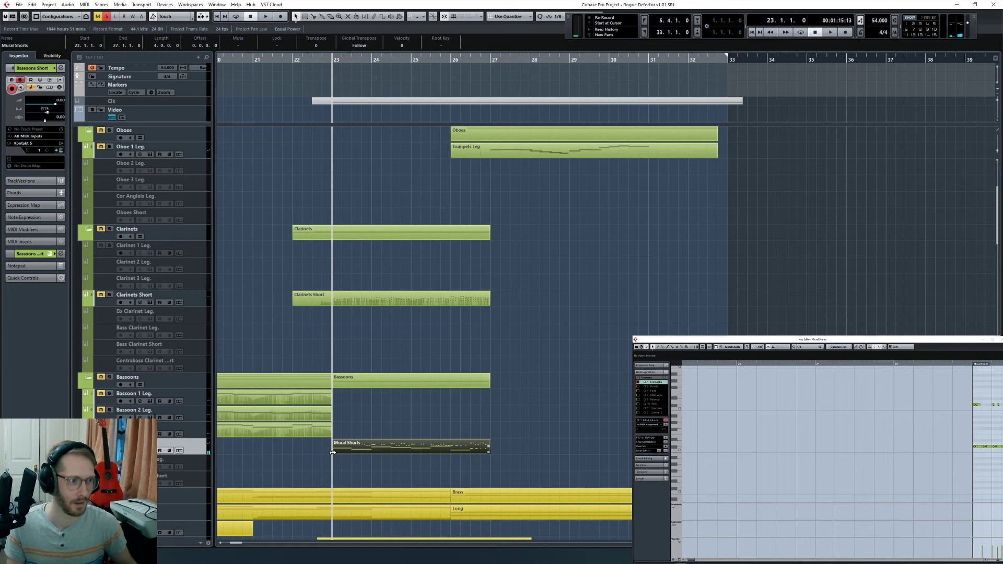
left_click_drag(333, 452, 319, 458)
key("l")
Step: Play the extended bassoon part in solo, then release solo and replay it with all tracks from its start
key("space")
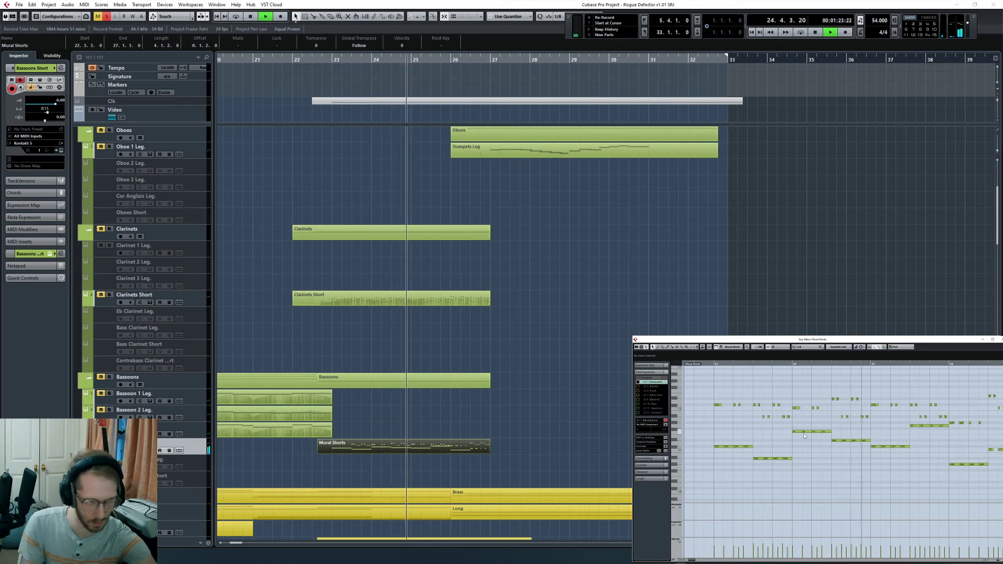
key("s")
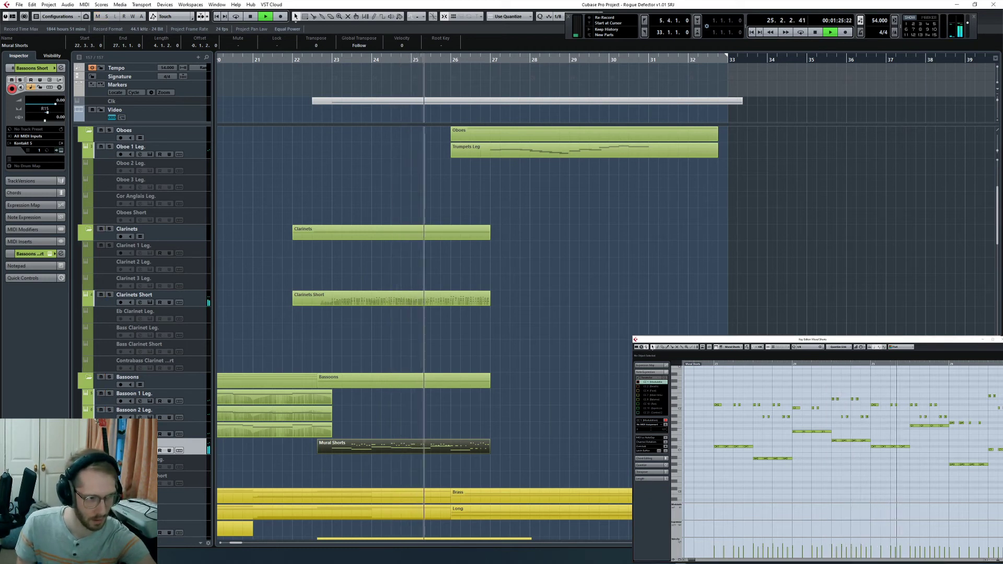
key("l")
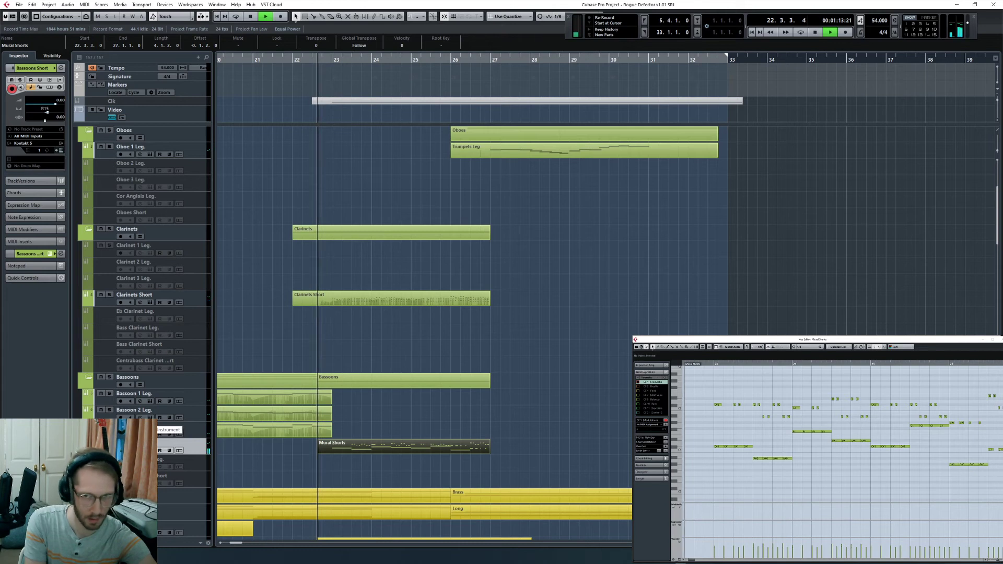
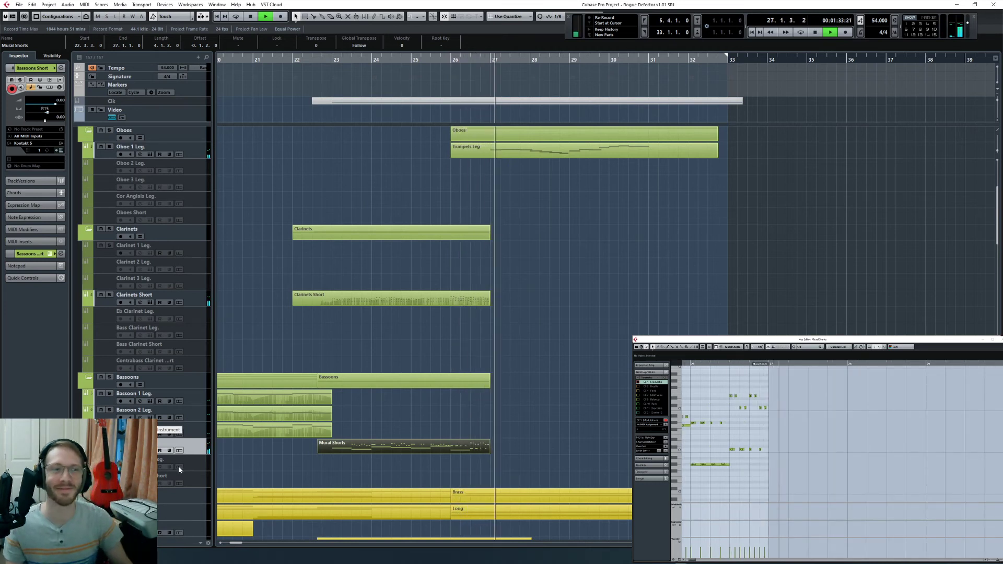
key("space")
Step: Insert the controller moves performed during playback on the Bassoons Short track and glue them with the Mural Shorts part into one part
key("ctrl+z")
left_click(318, 458)
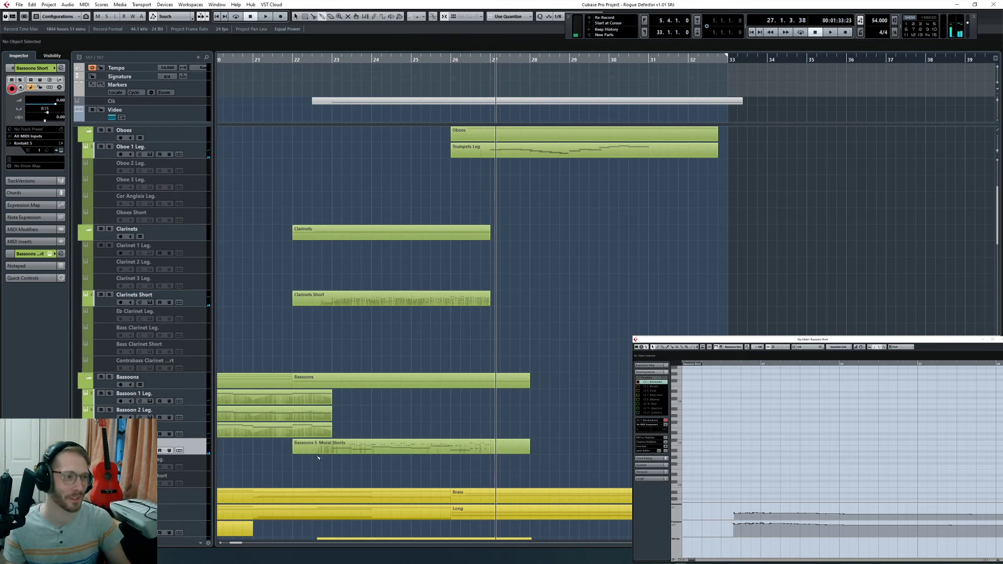
left_click(335, 446)
scroll(745, 412, "down", 2)
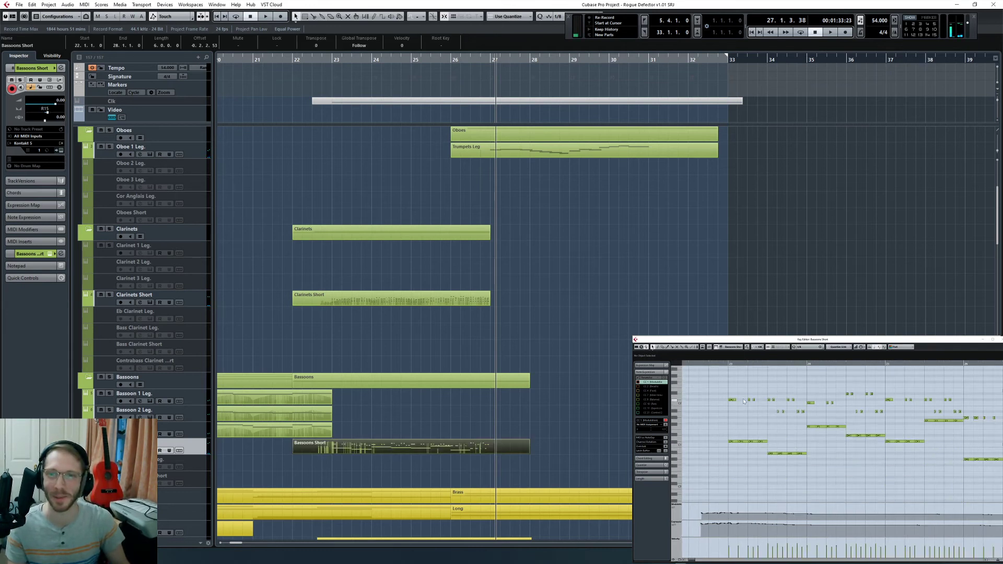
Step: Examine the controller curves of the glued Bassoons Short part across its full length in the key editor
left_click_drag(887, 502, 888, 501)
key("g")
key("g")
key("g")
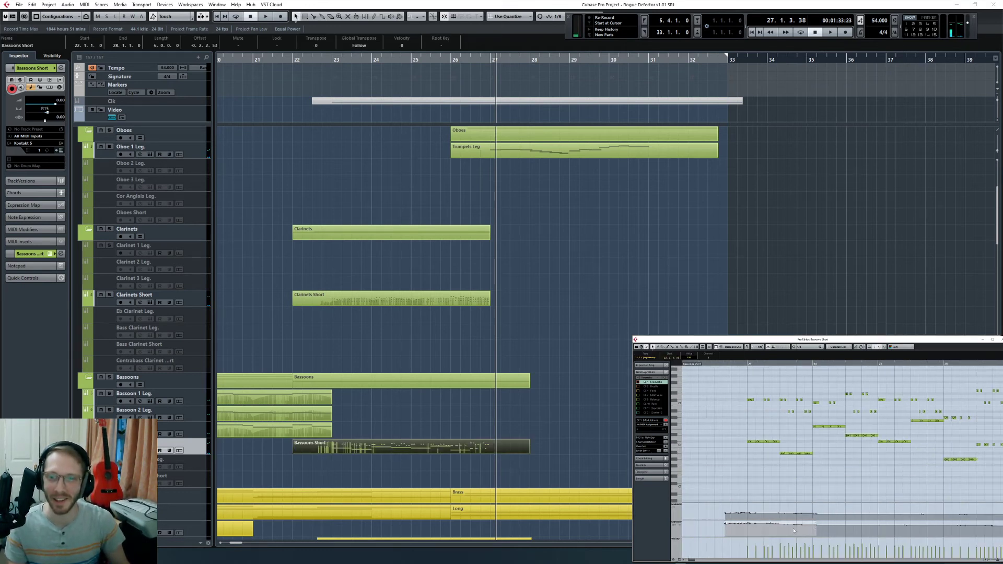
left_click_drag(831, 522, 782, 532, "shift")
scroll(729, 516, "left", 2)
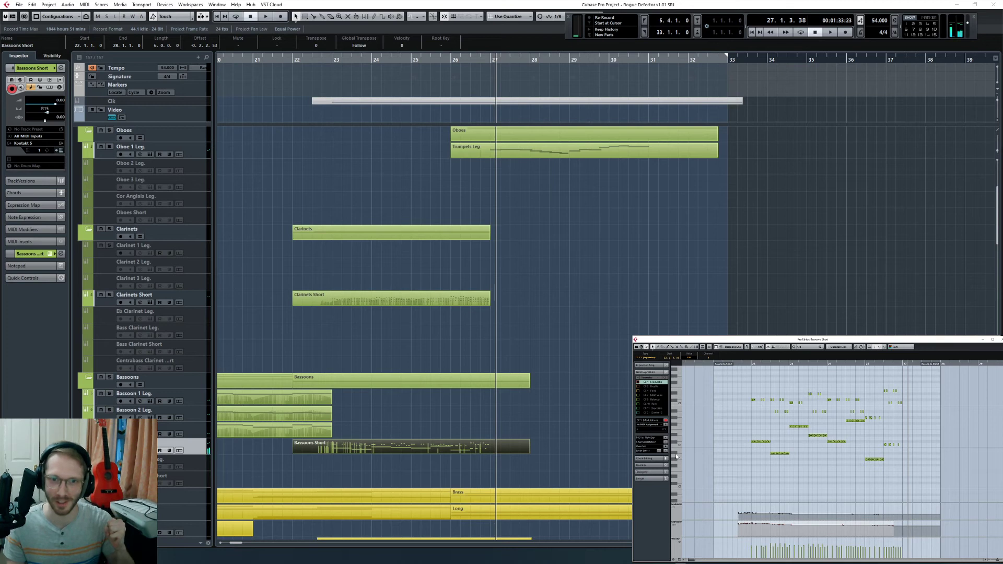
left_click(705, 470)
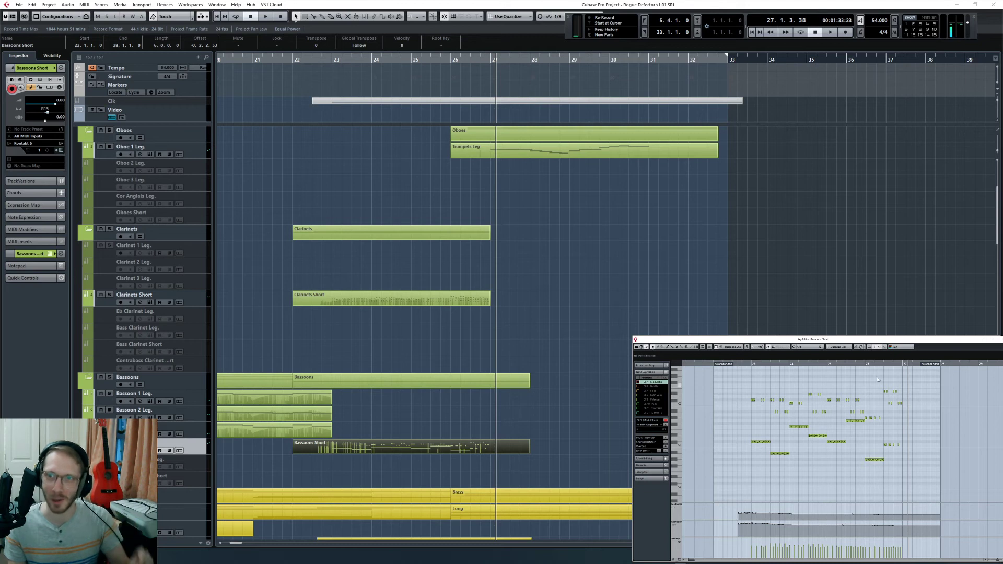
Step: Play the arrangement from bar 26 to the end of that bar to check how the bassoon part ends
left_click(864, 365)
key("space")
left_click(446, 406)
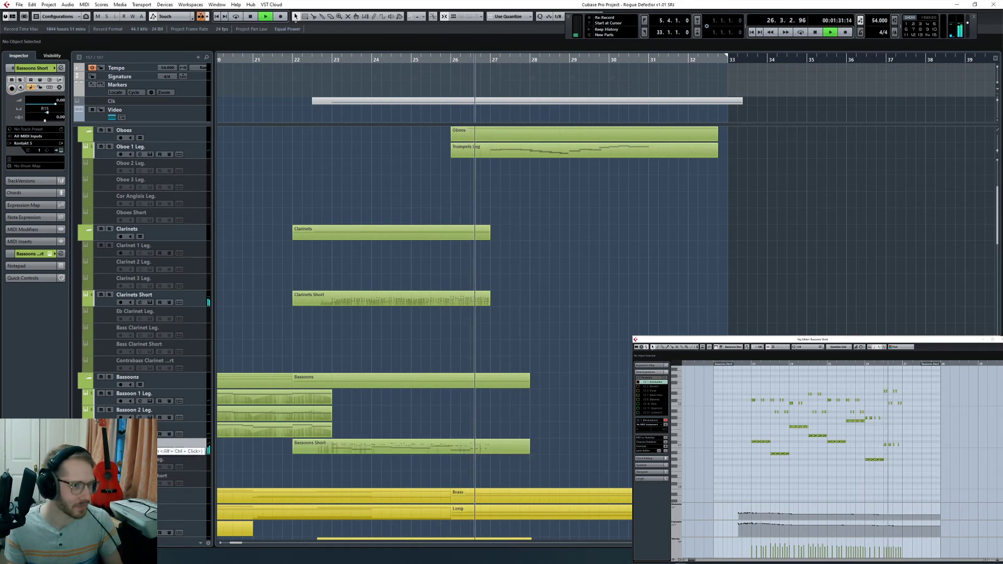
key("space")
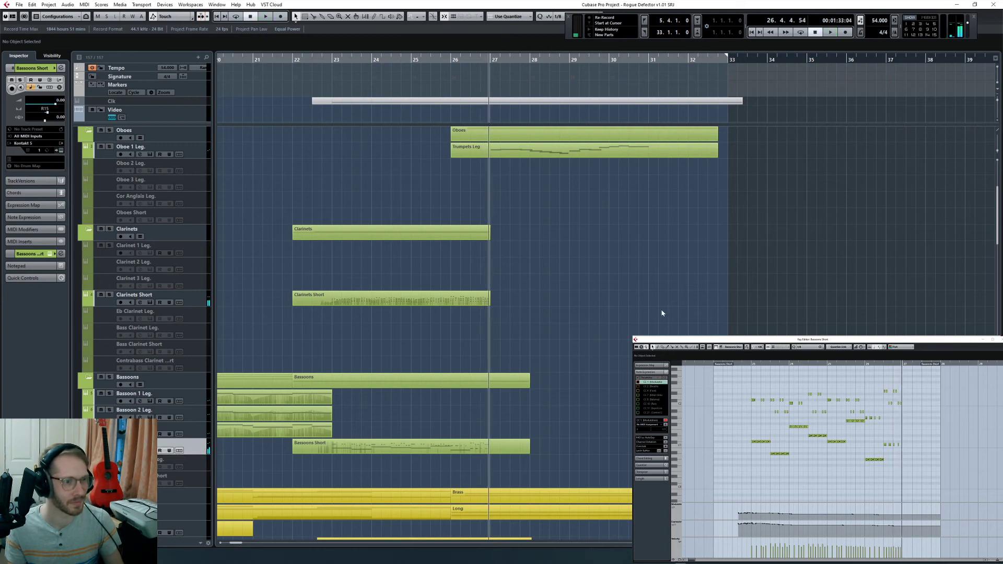
Step: Select the Piano track in the PBHM group
scroll(611, 375, "down", 15)
scroll(610, 375, "down", 5)
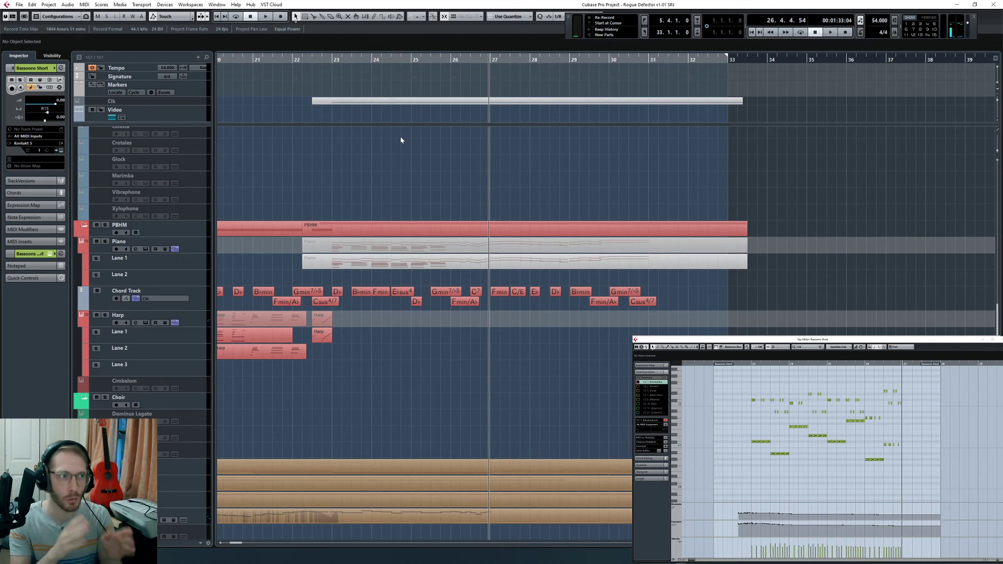
left_click(208, 250)
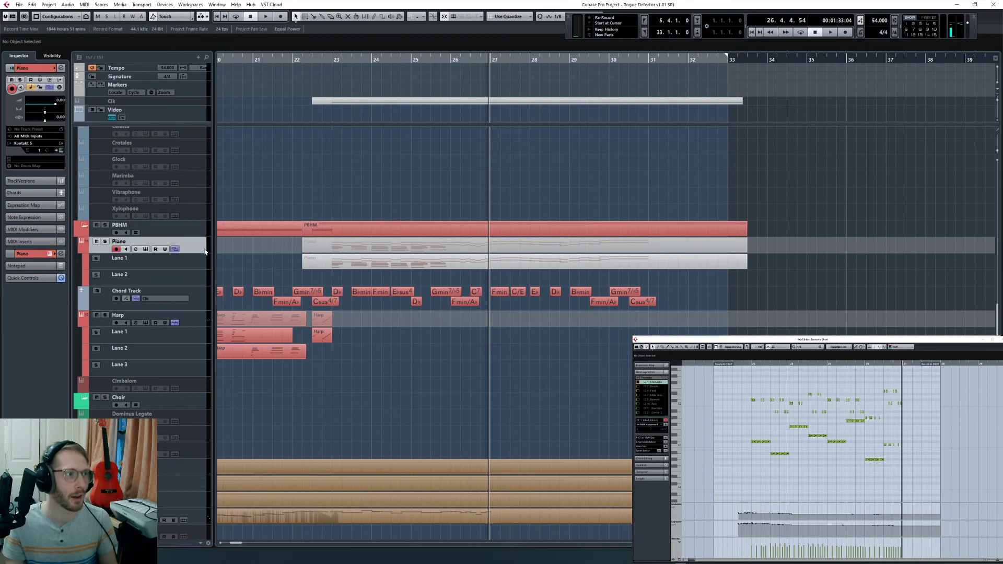
scroll(208, 252, "down", 3)
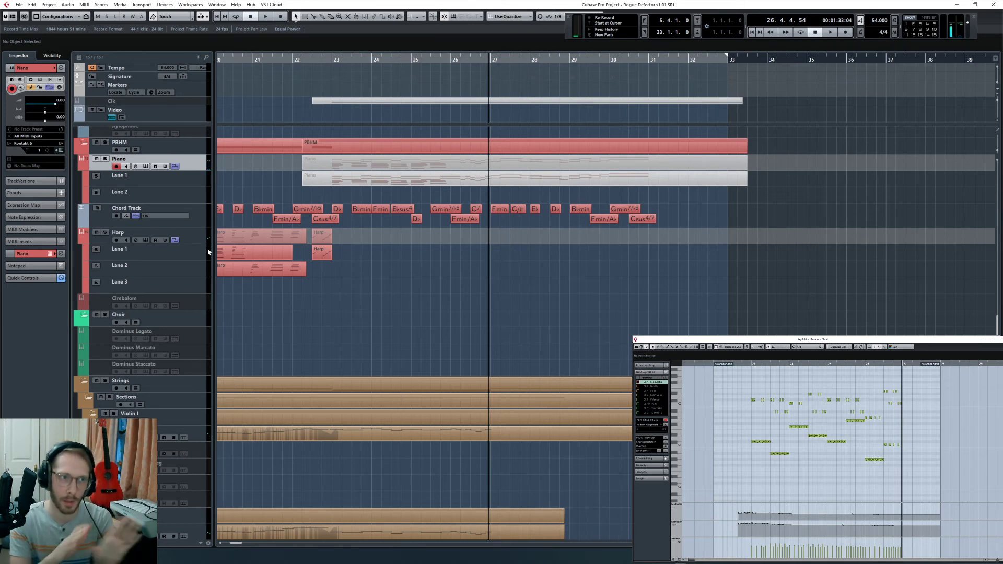
Step: Play back the Basses Sus. part on the Strings Long track from bar 27
scroll(373, 341, "down", 15)
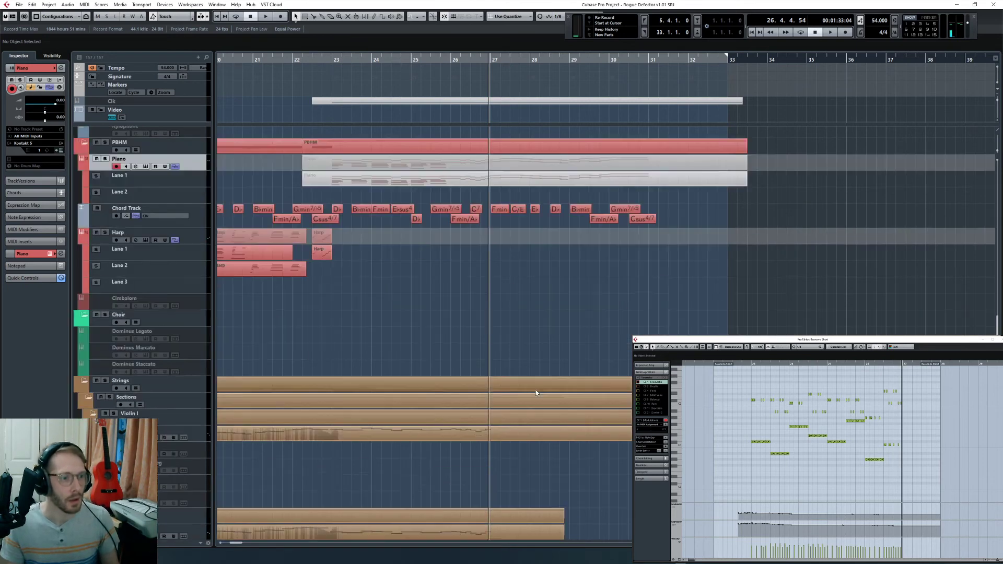
key("KP_Subtract")
scroll(537, 395, "down", 5)
scroll(537, 395, "up", 5)
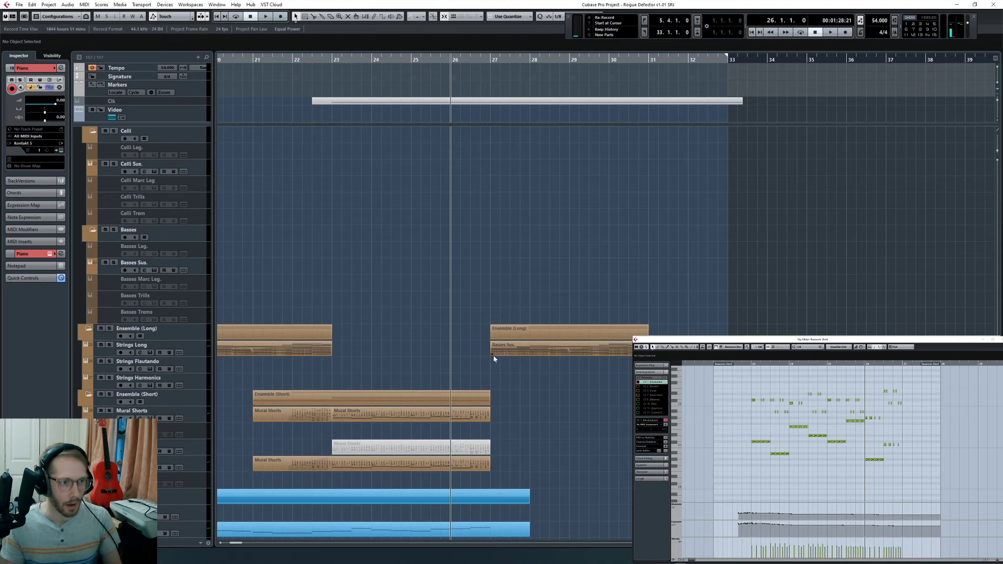
left_click(521, 353)
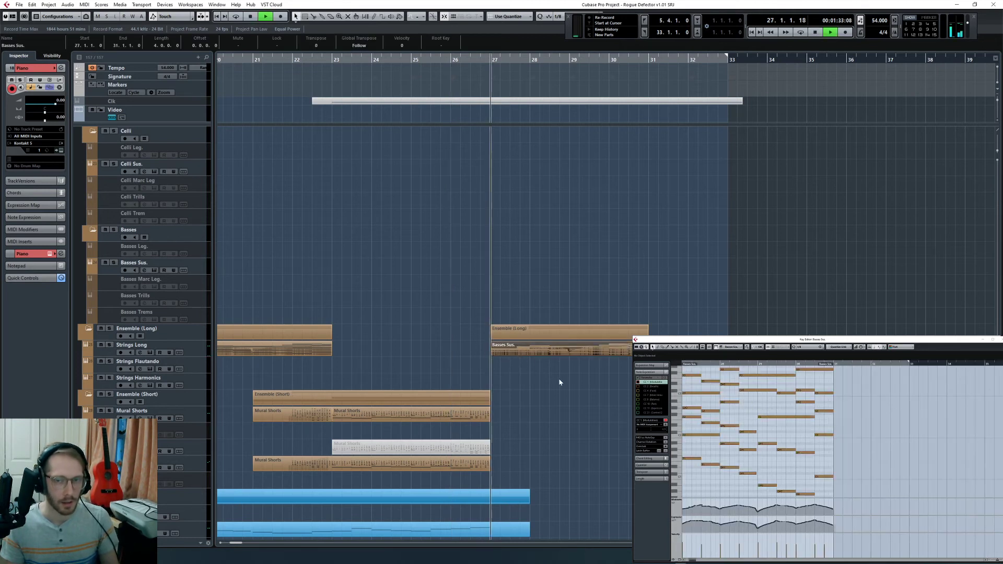
left_click(553, 391)
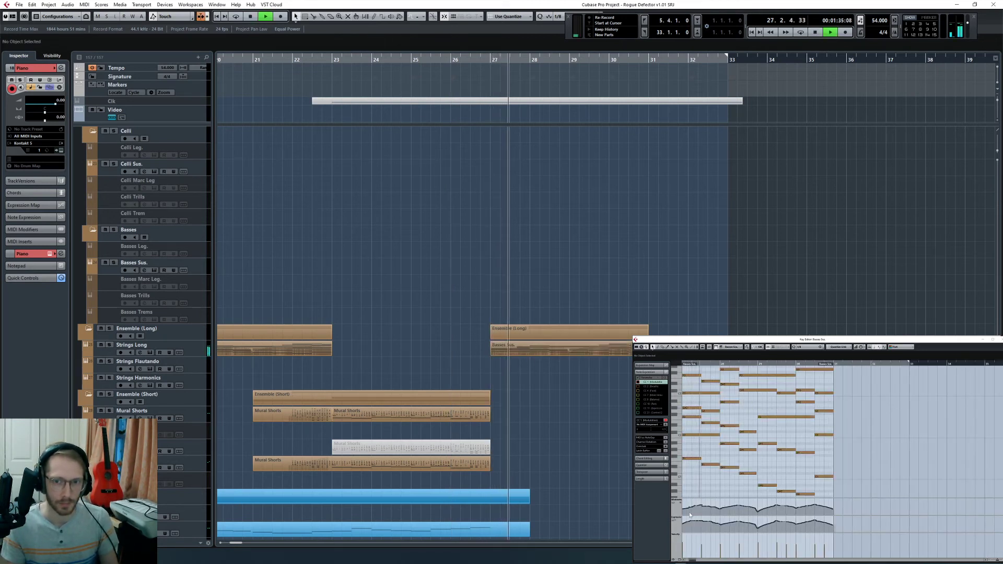
Step: Flatten both controller curves of the Basses Sus. part on the Strings Long track to a constant level and play it back
left_click(603, 349)
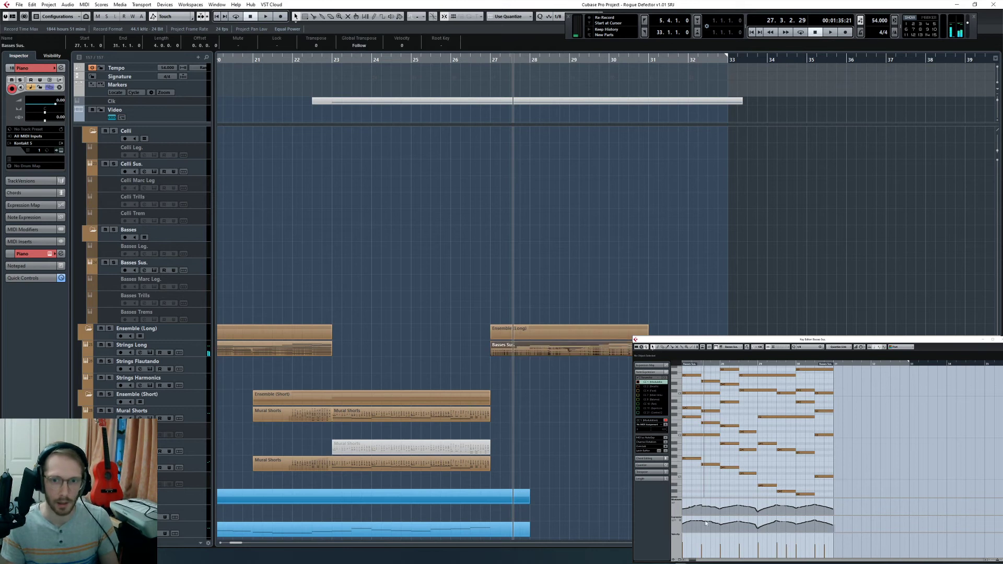
scroll(695, 504, "left", 3)
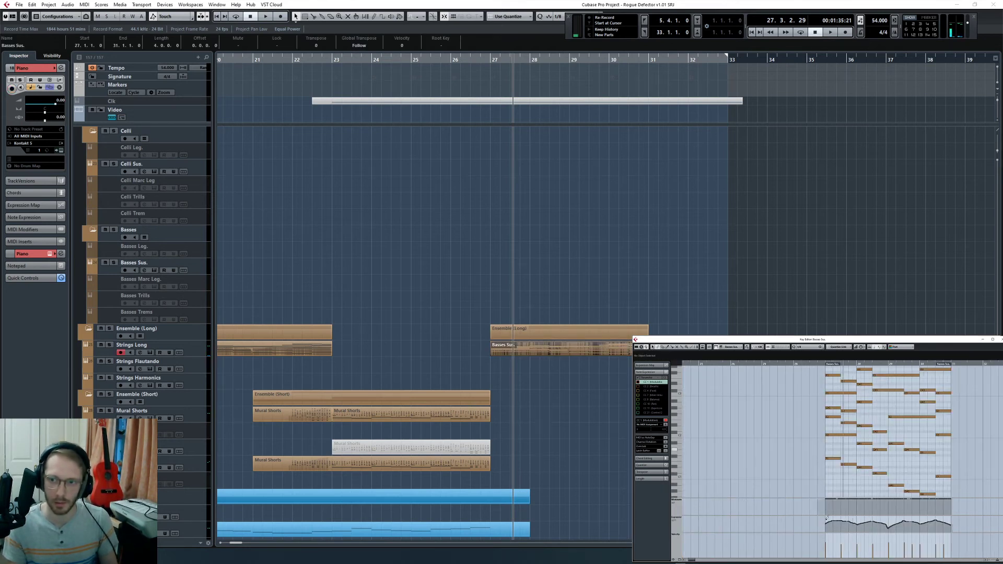
left_click(610, 354)
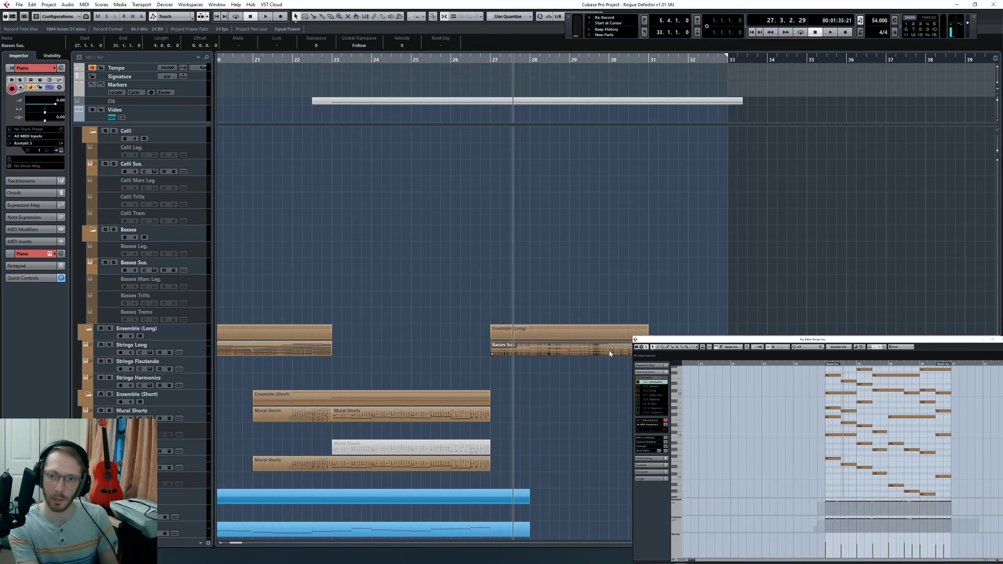
key("space")
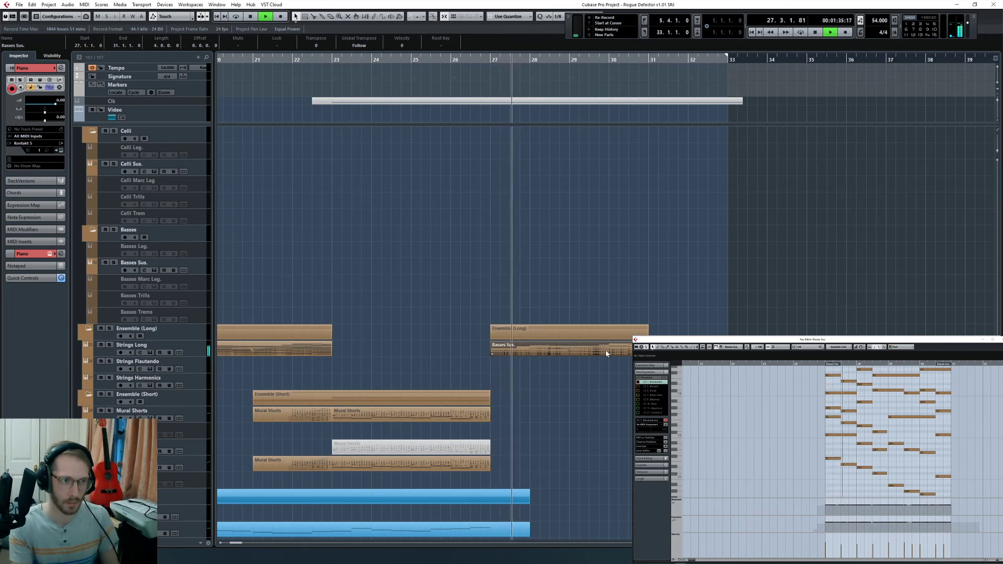
left_click(524, 381)
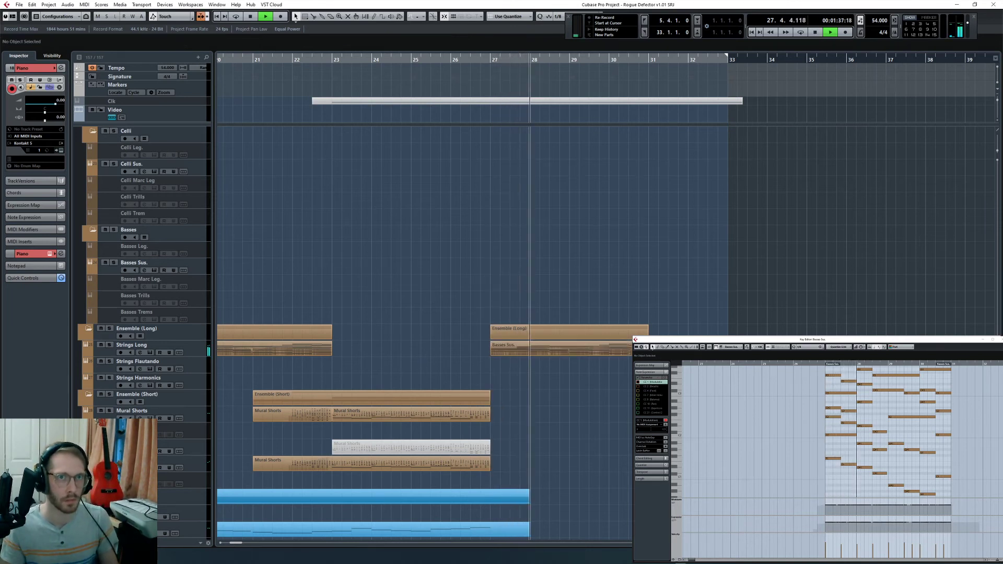
Step: Listen to the Trombones Sus track in solo, then stop playback and release the solo
scroll(560, 381, "down", 10)
scroll(565, 374, "up", 10)
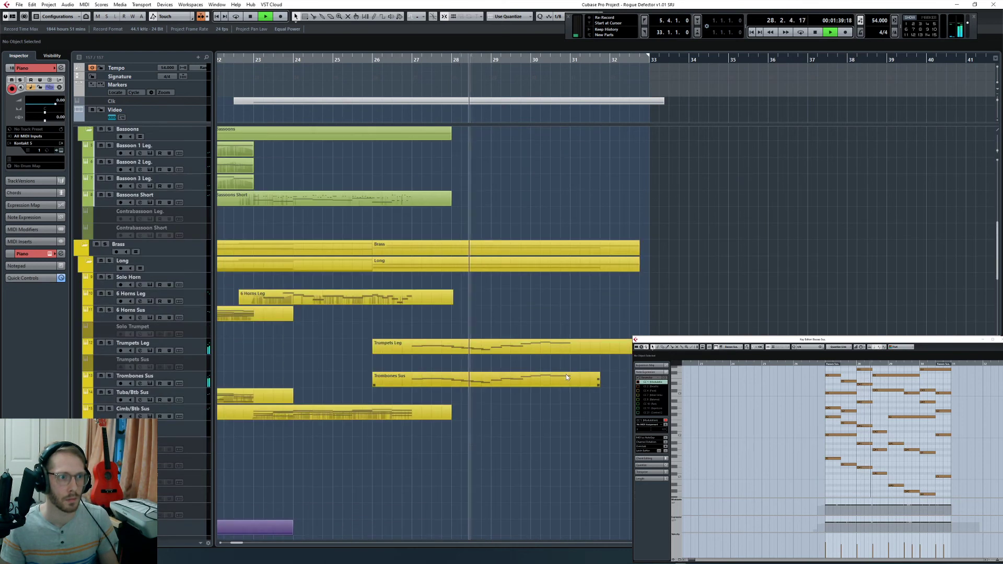
left_click(109, 376)
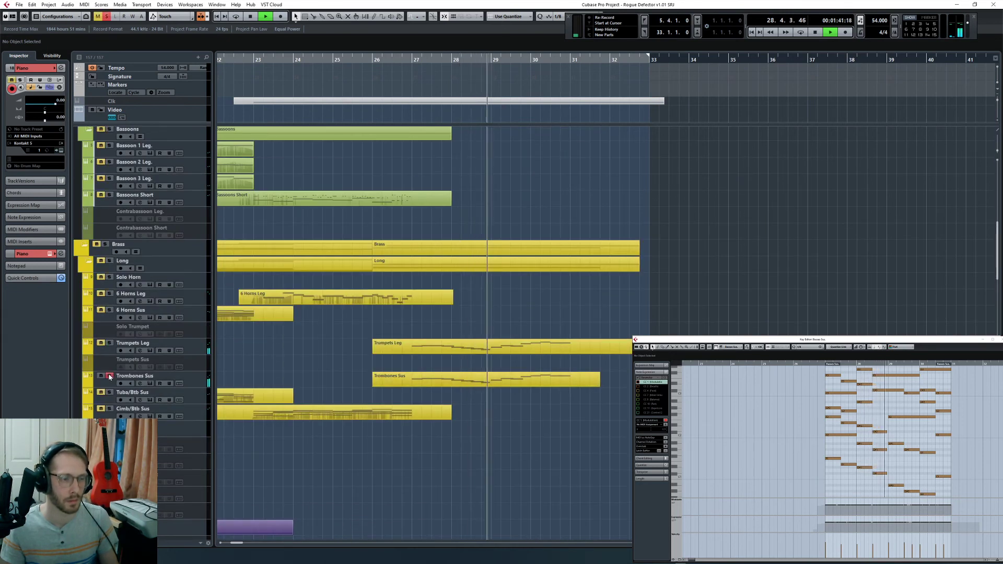
key("space")
left_click(110, 376)
Step: Split the 6 Horns Leg part at bar 27 and remove the section after the cut
left_click(477, 384)
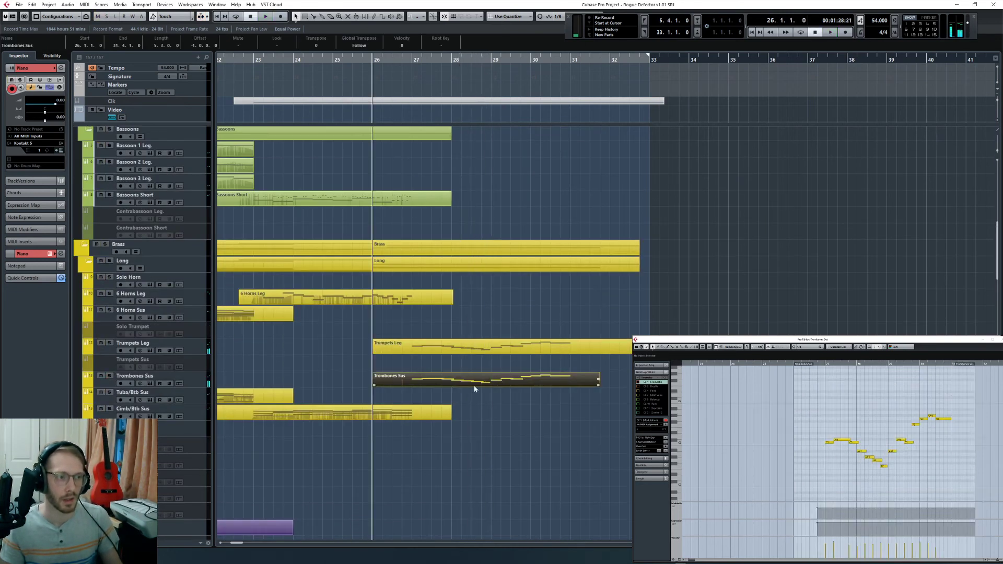
left_click(199, 293)
left_click(481, 327)
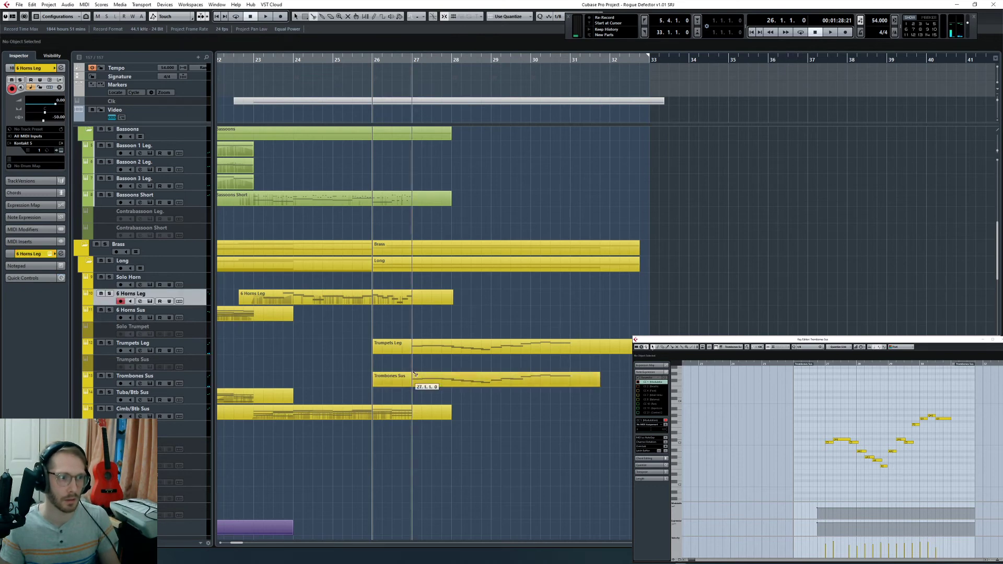
left_click_drag(412, 302, 412, 302)
Step: Split the Trombones Sus part at bar 27, copy the second section to the 6 Horns Leg track and delete the original's lead-in
left_click(435, 381)
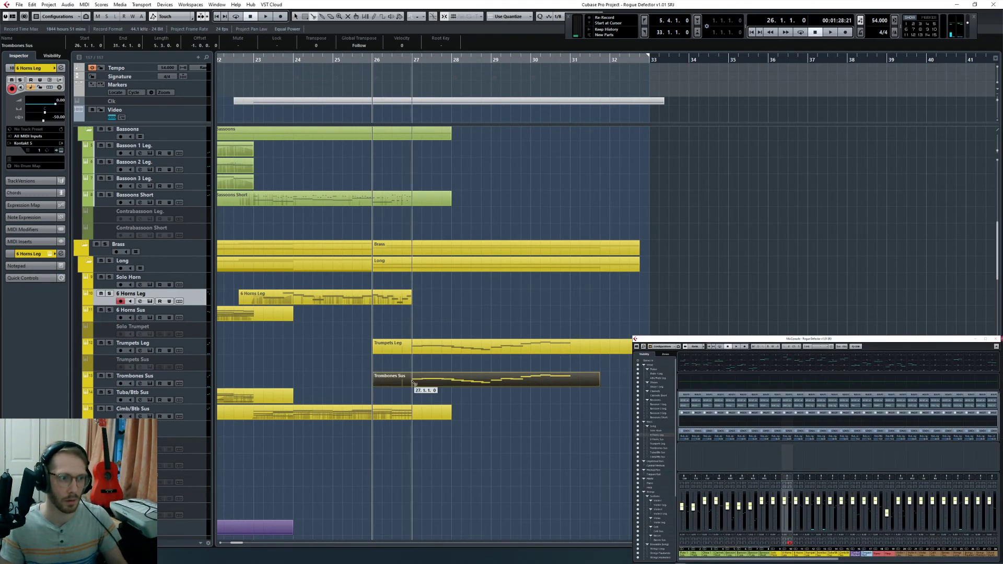
left_click_drag(414, 384, 463, 302)
key("l")
left_click(379, 375)
Step: Mute the remaining Trombones Sus part and play the arrangement from bar 27
left_click(419, 379)
key("shift+m")
key("space")
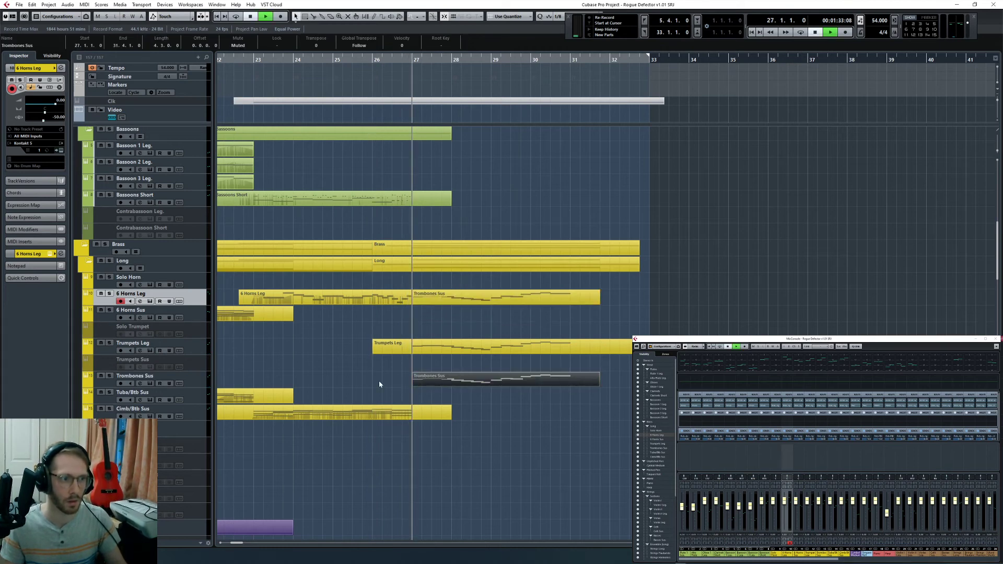
left_click(379, 385)
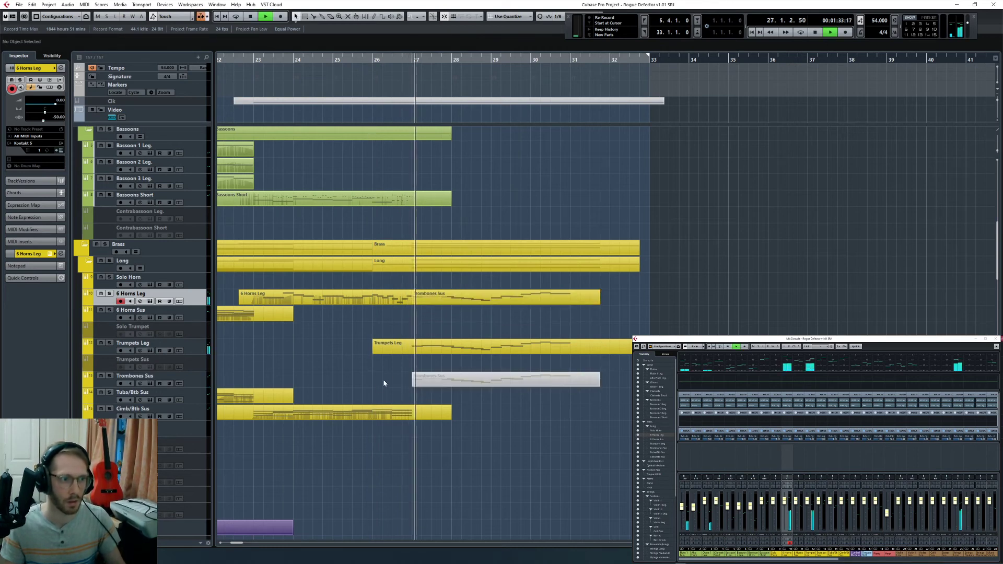
Step: Glue the two 6 Horns Leg parts into one, ramp its controller curves smoothly upward around bar 27, and check the track in solo
double_click(453, 306)
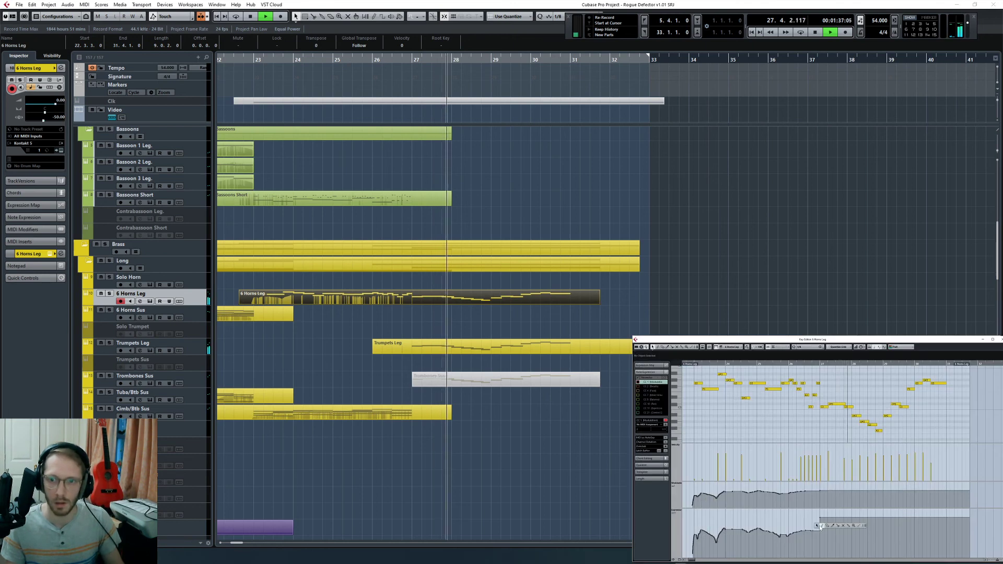
key("space")
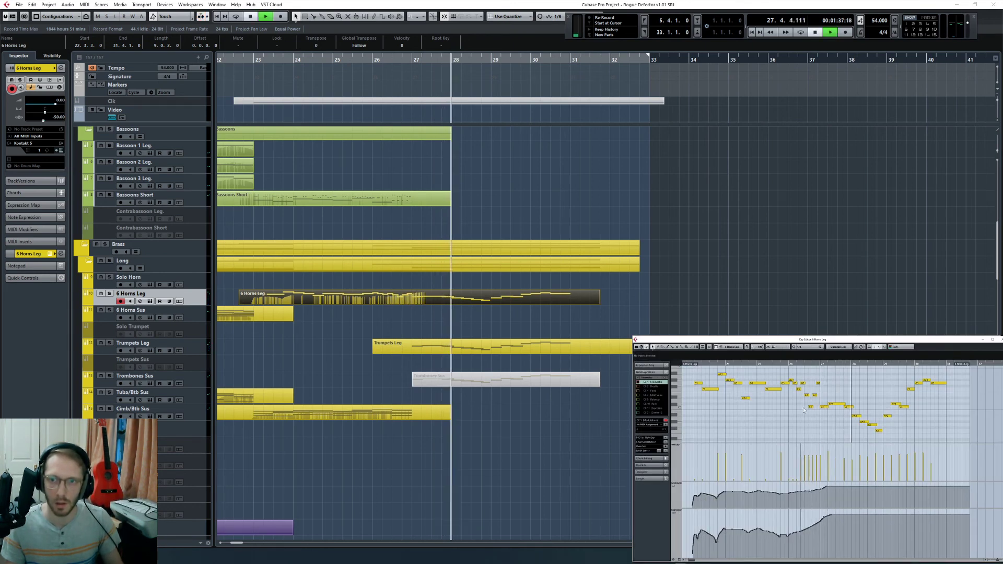
left_click(110, 294)
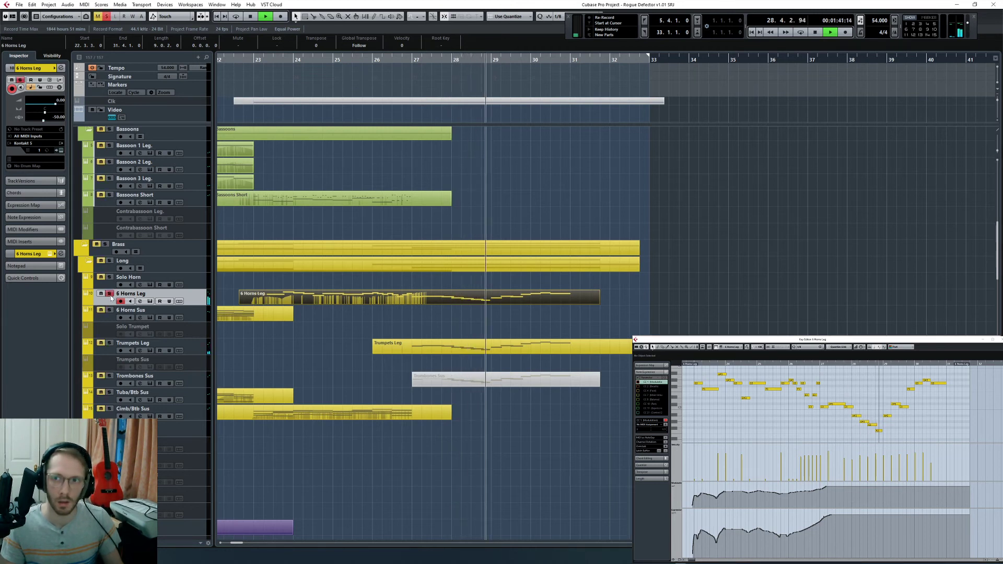
left_click(110, 293)
Step: Look over the Trumpets Leg notes and the string section tracks while the arrangement keeps playing
left_click(470, 348)
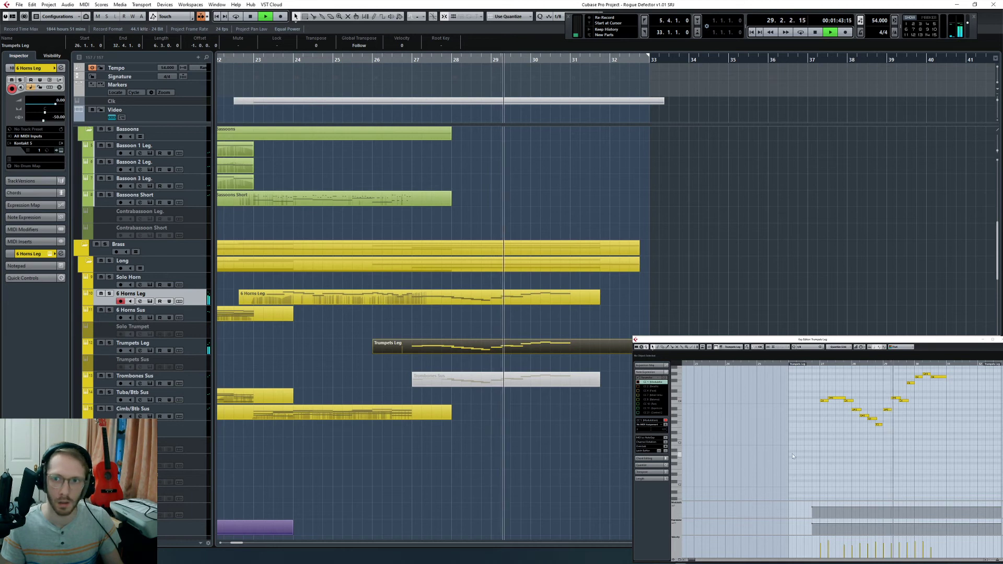
left_click(896, 447)
scroll(858, 456, "right", 2)
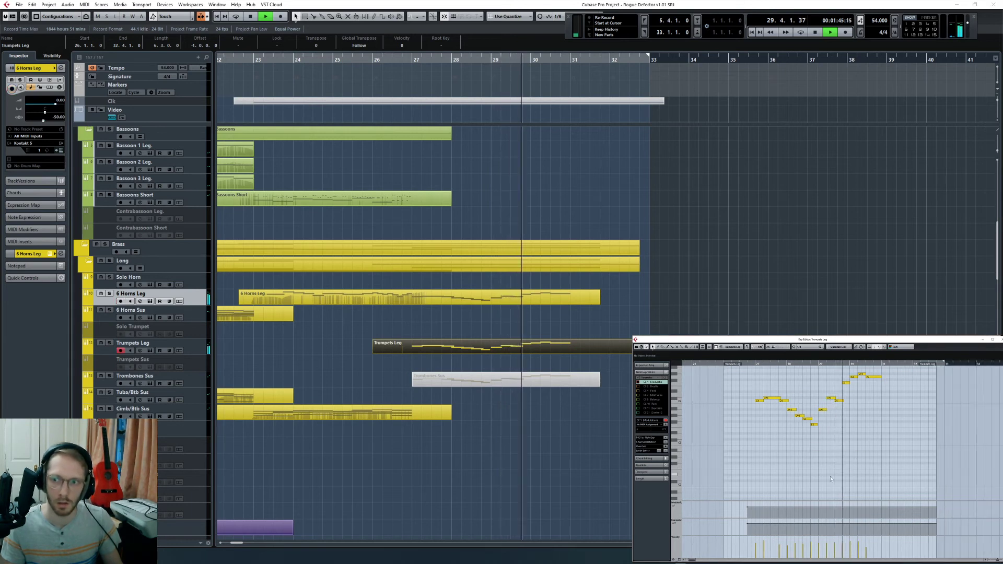
left_click(638, 307)
scroll(652, 314, "down", 10)
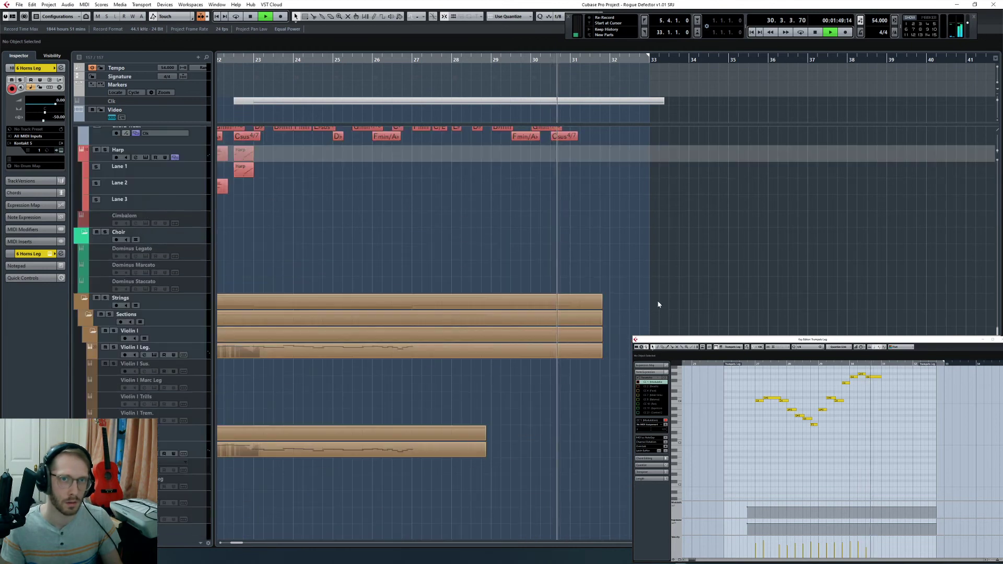
scroll(658, 304, "down", 10)
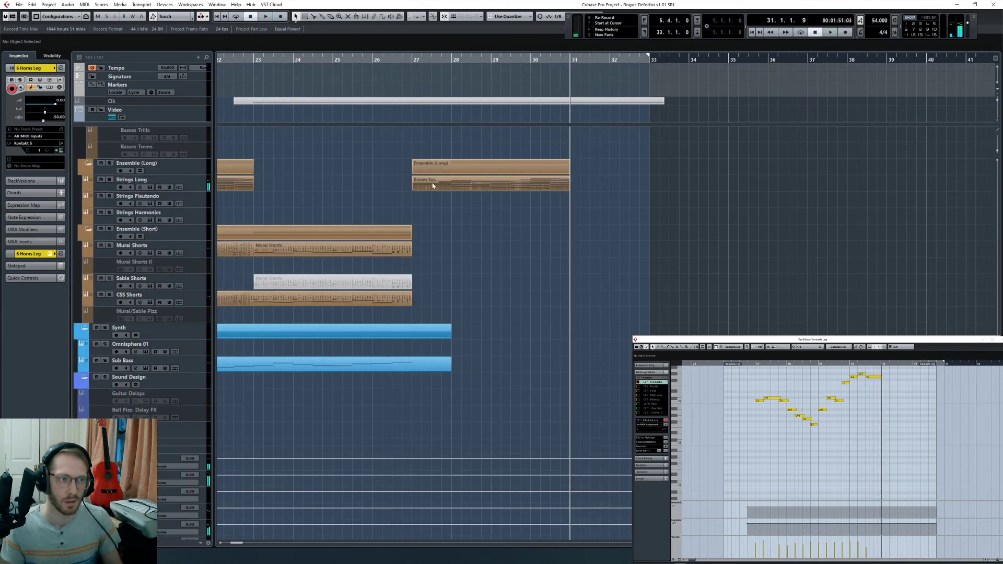
Step: Split the Bassoons Short part at bar 27 and delete the section after the cut
left_click(412, 65)
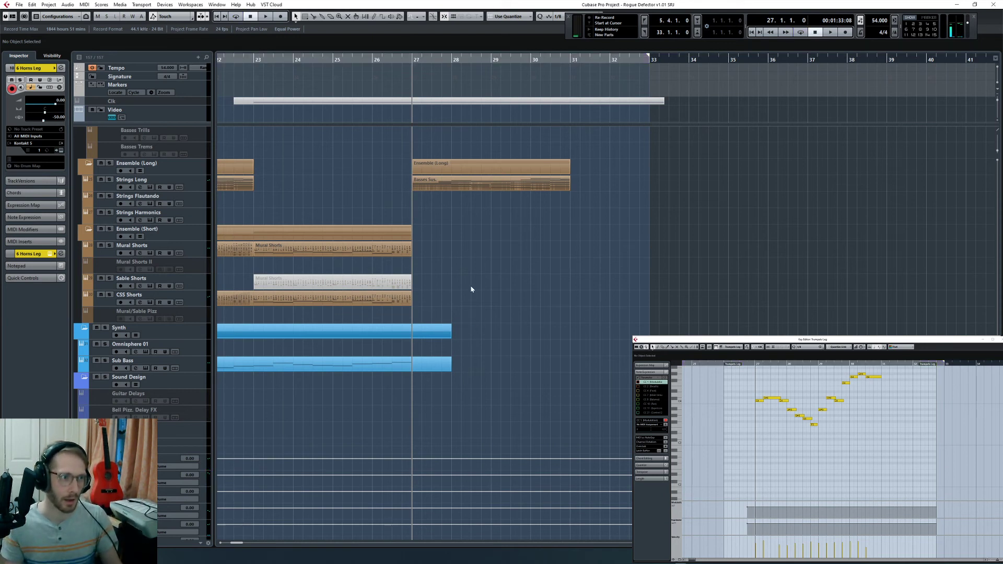
key("g")
key("g")
scroll(664, 316, "down", 10)
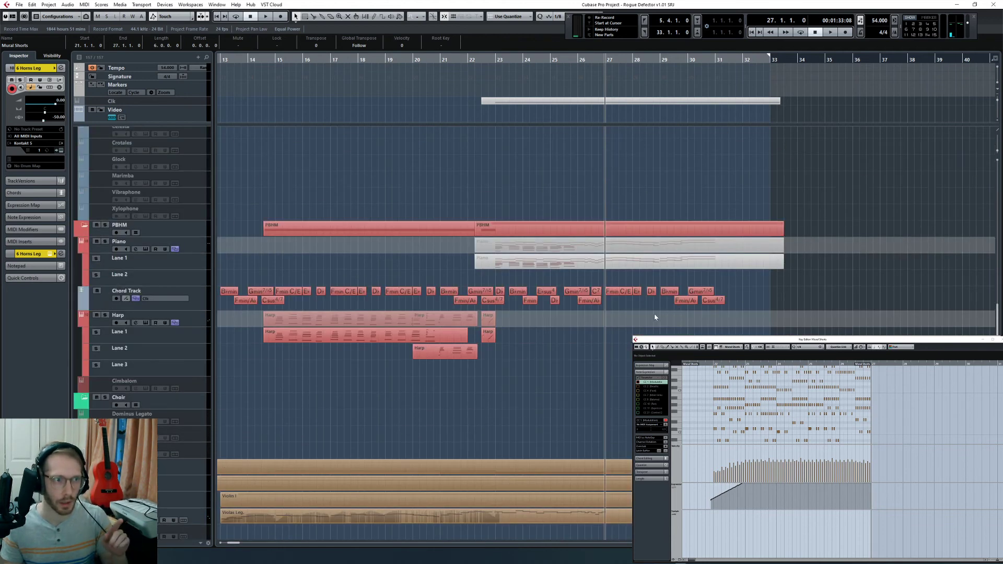
scroll(655, 308, "down", 15)
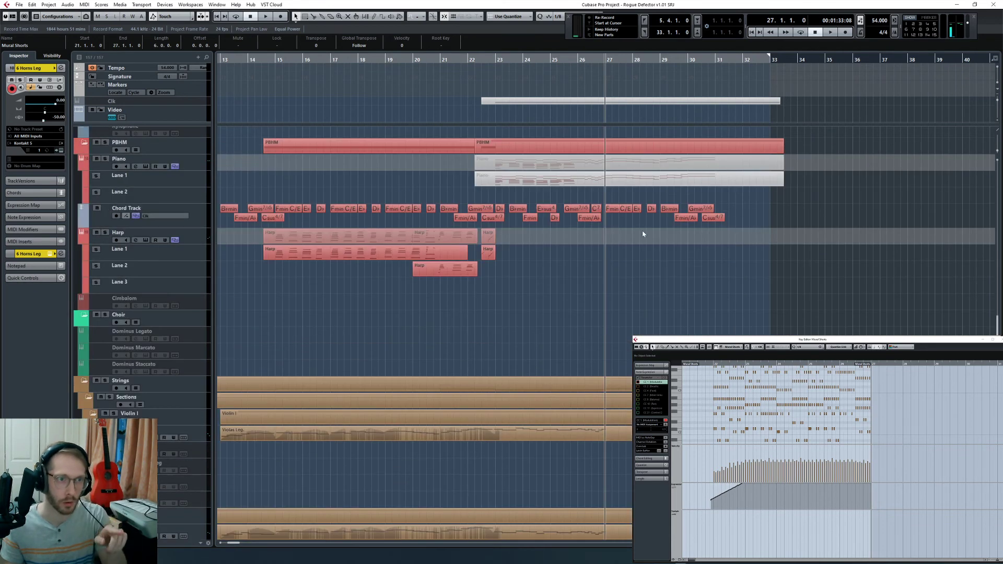
scroll(635, 317, "up", 15)
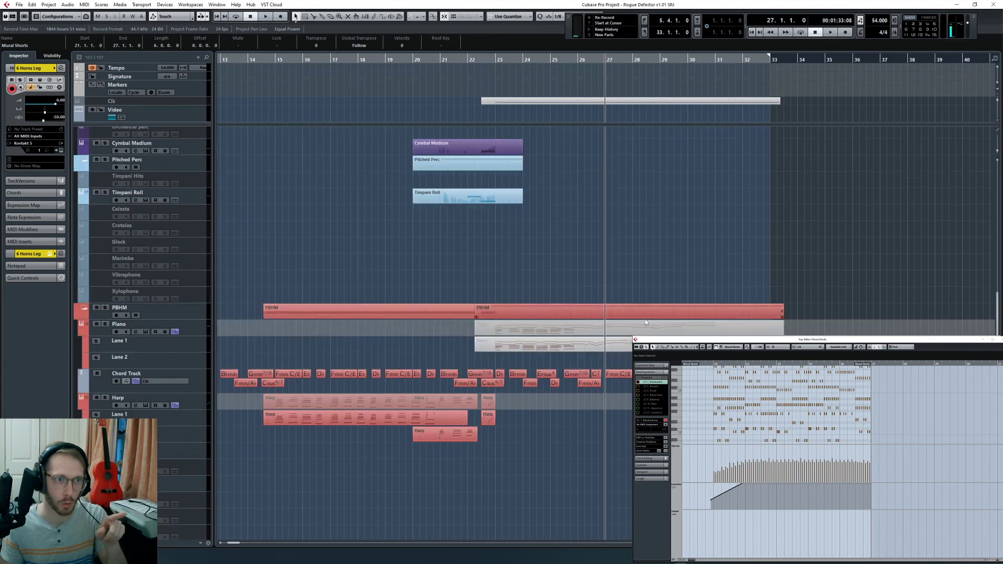
scroll(418, 282, "up", 5)
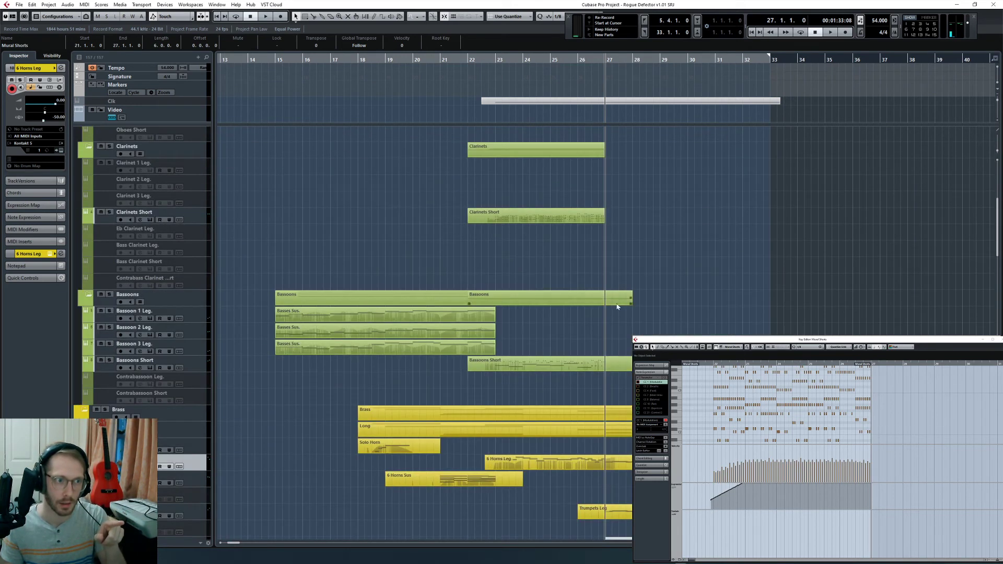
left_click(607, 366, "alt")
left_click(617, 366)
key("Delete")
Step: Split the CSS Shorts part at bar 23 and duplicate its second section to start at bar 27
scroll(617, 366, "down", 6)
scroll(574, 309, "down", 15)
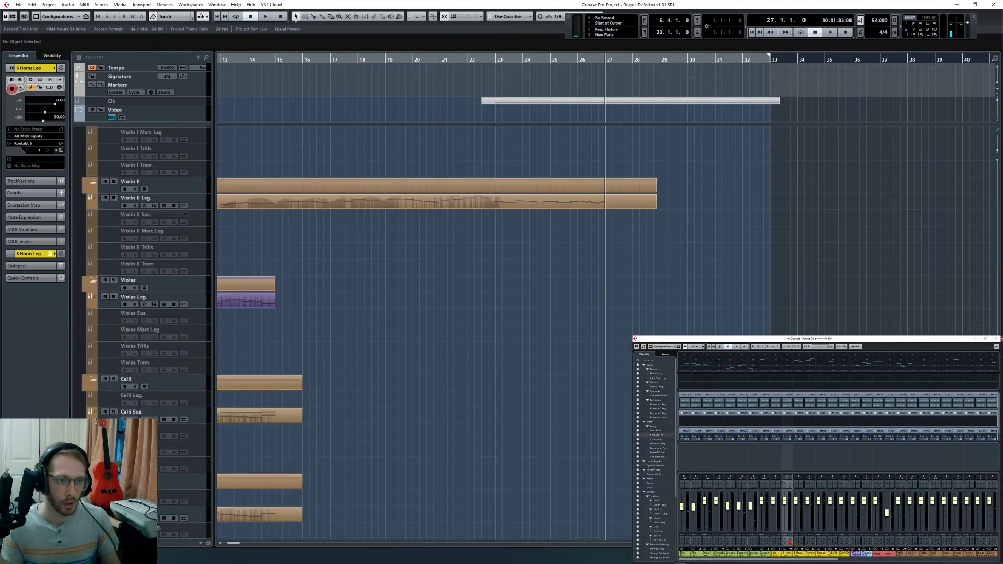
left_click(574, 303)
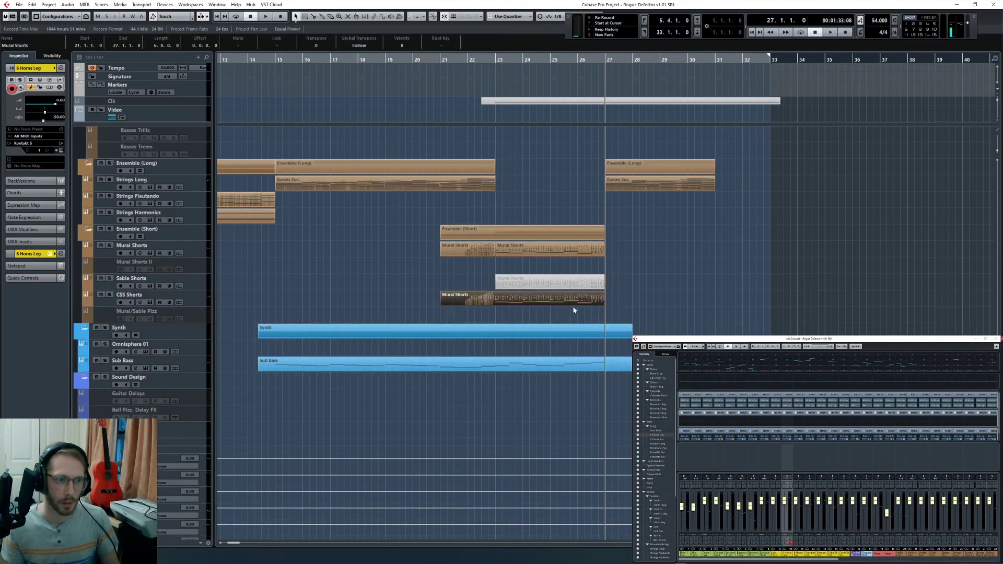
left_click(497, 303, "alt")
key("ctrl+d")
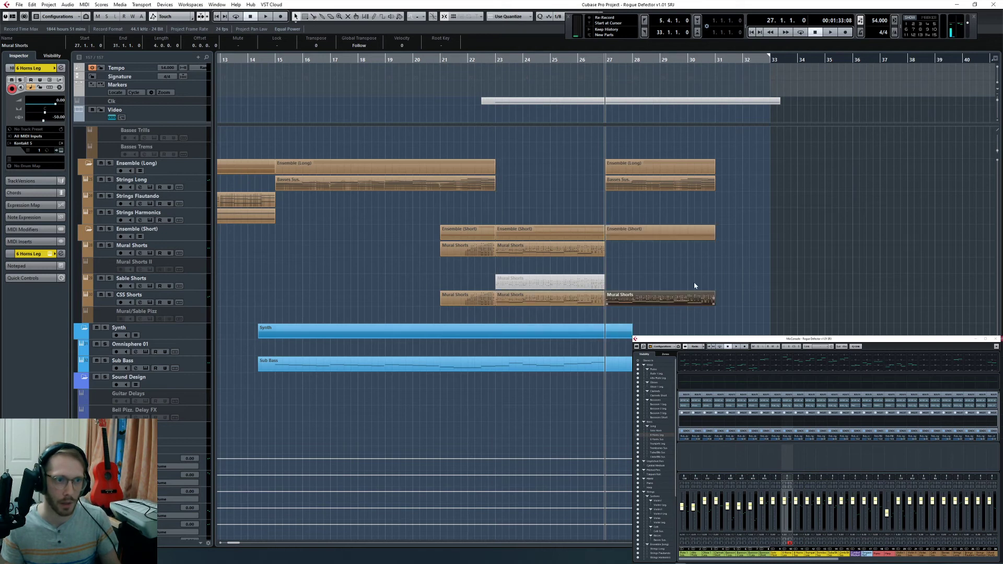
Step: Assign Color 3 to the duplicated CSS Shorts part at bar 27
double_click(670, 308)
scroll(734, 288, "up", 5)
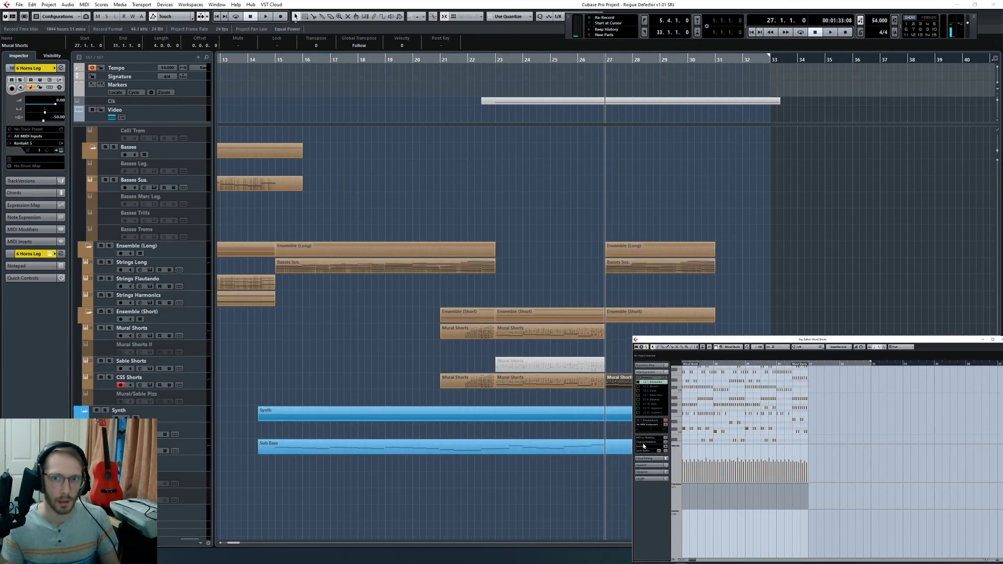
left_click(619, 381)
left_click(401, 20)
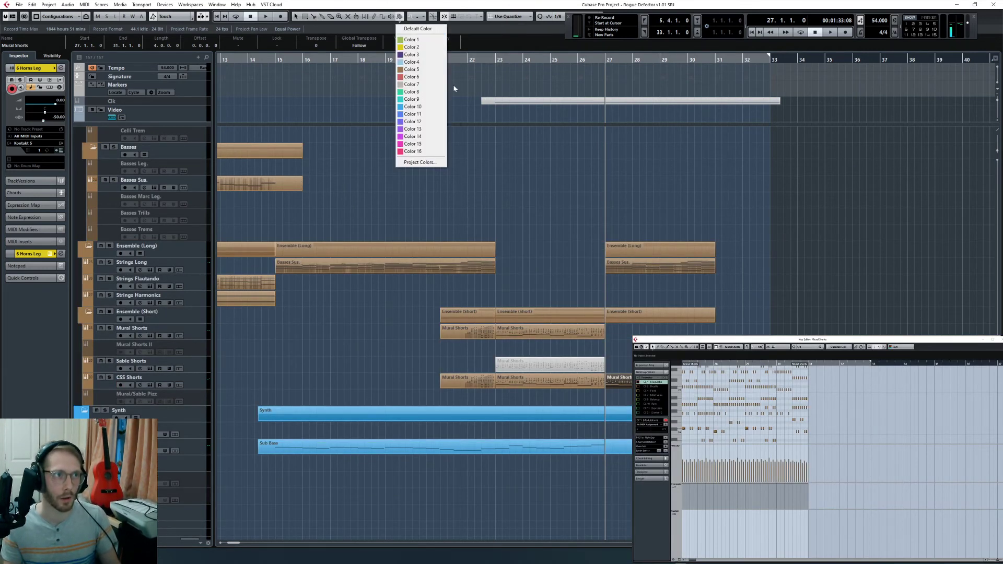
left_click(412, 55)
key("1")
Step: Open the Strings Long part from bar 27 together with the duplicated CSS Shorts part in the key editor
key("h")
key("h")
key("h")
key("h")
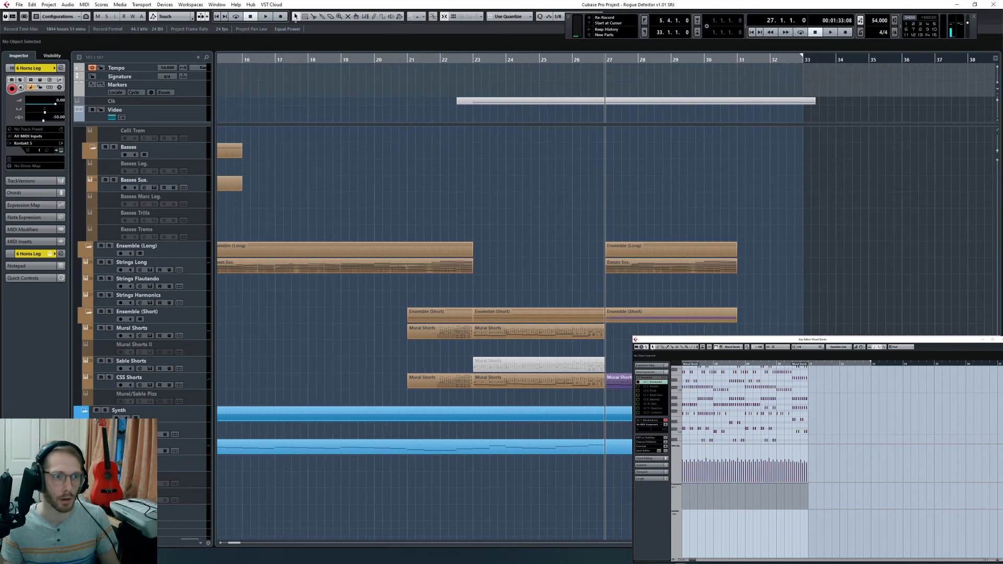
scroll(564, 358, "right", 3)
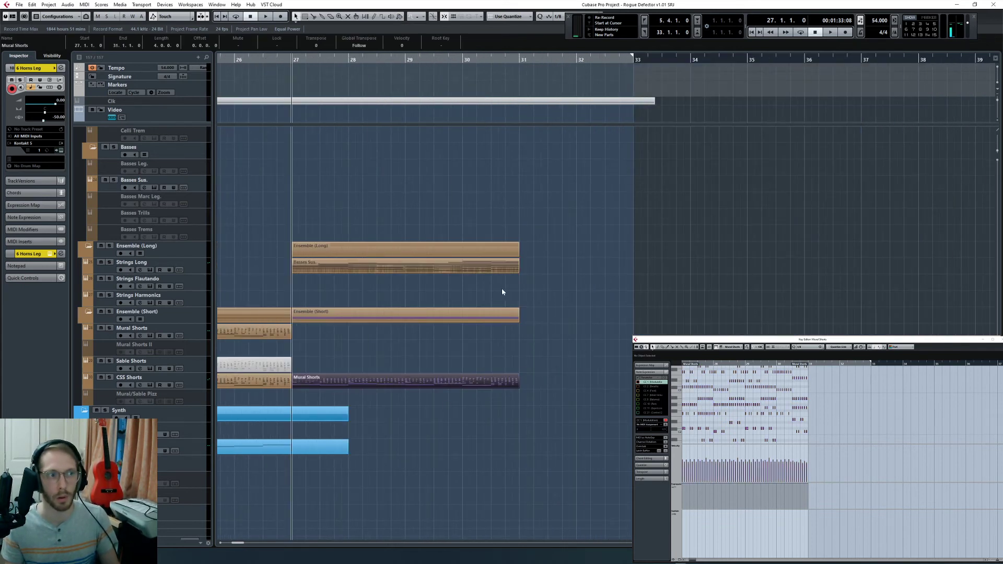
left_click(495, 267)
double_click(778, 339)
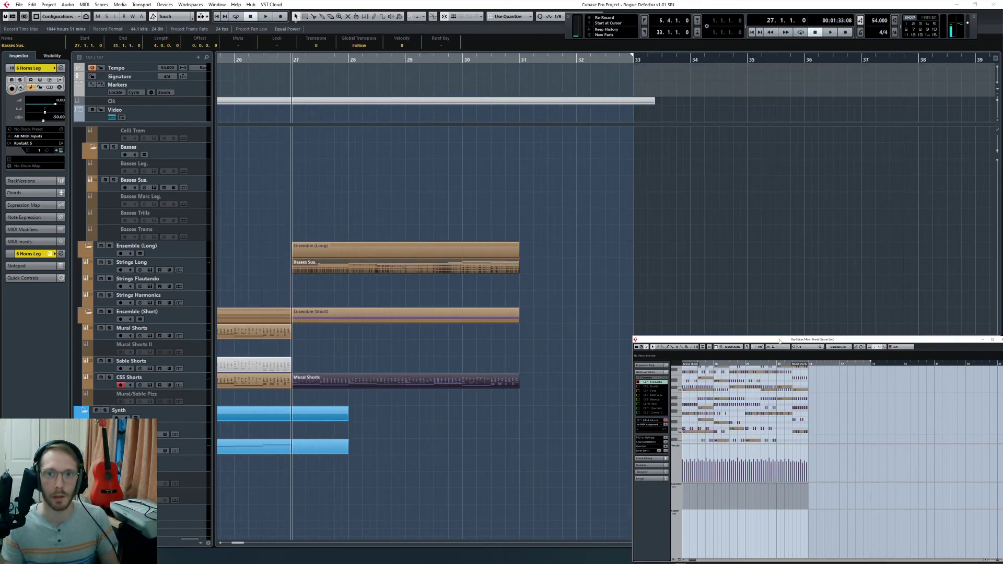
key("h")
key("h")
key("h")
key("h")
scroll(778, 429, "left", 5)
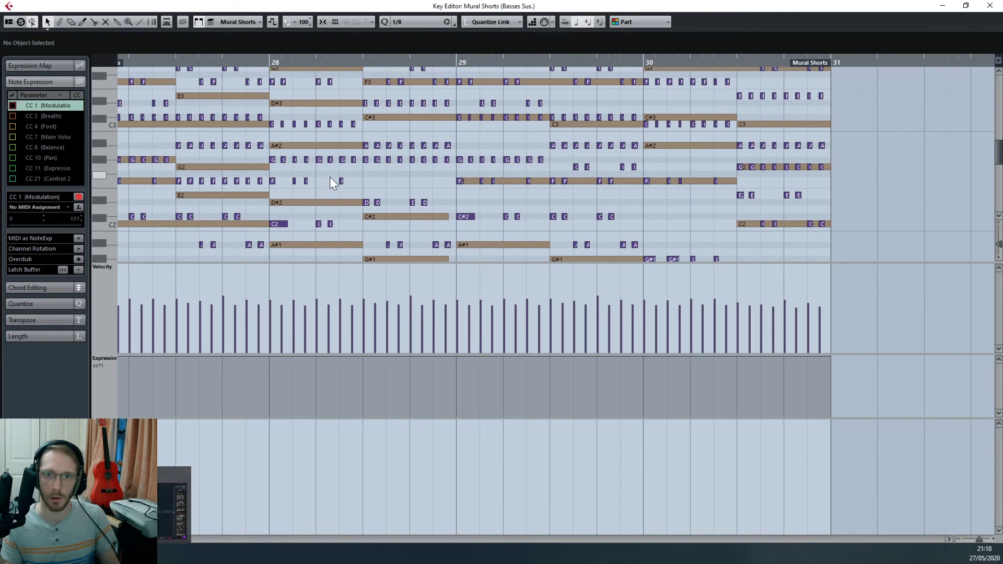
scroll(366, 188, "left", 1)
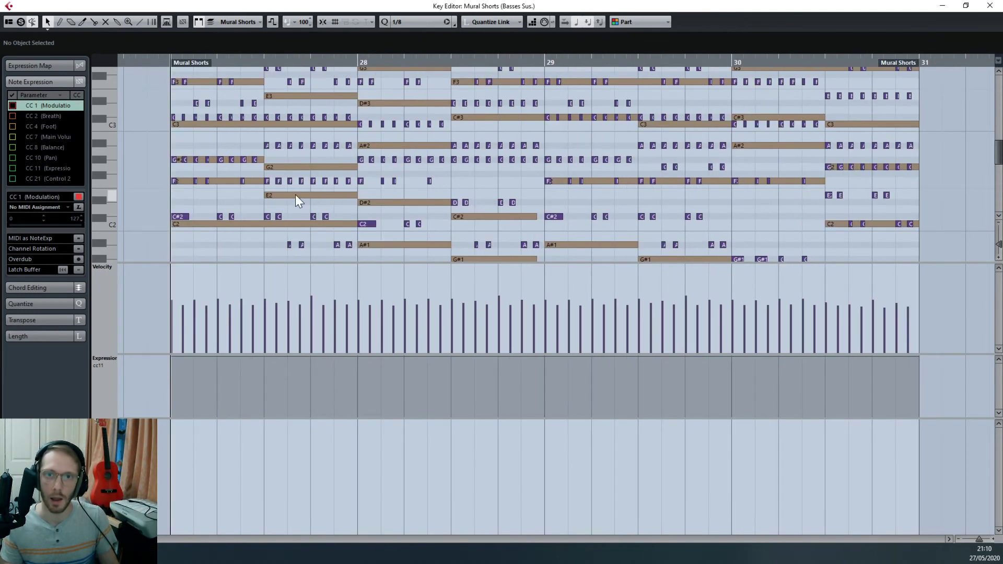
Step: Compare the low sustained Basses Sus. notes with the Mural Shorts notes from bar 27 onward
left_click(202, 225)
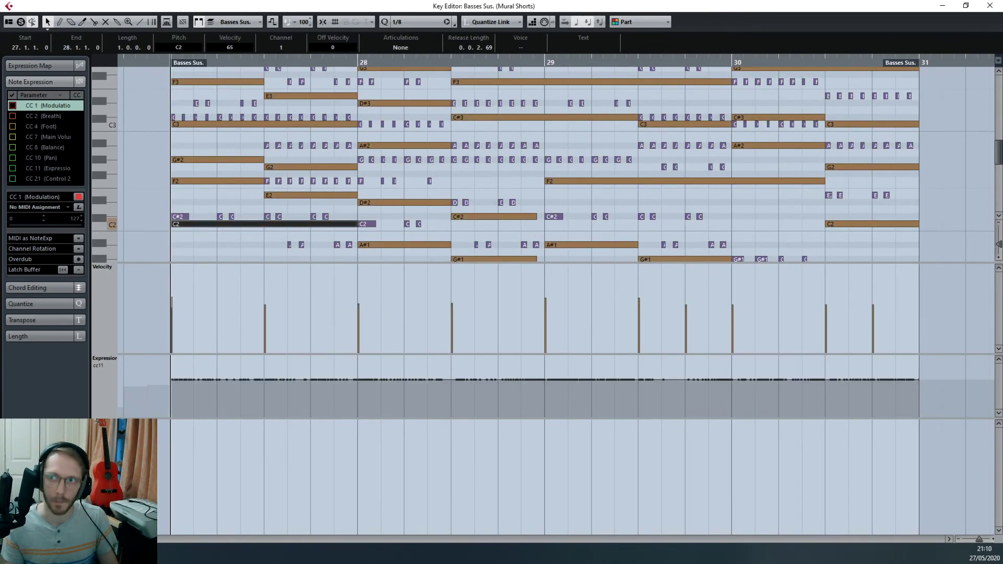
left_click(966, 5)
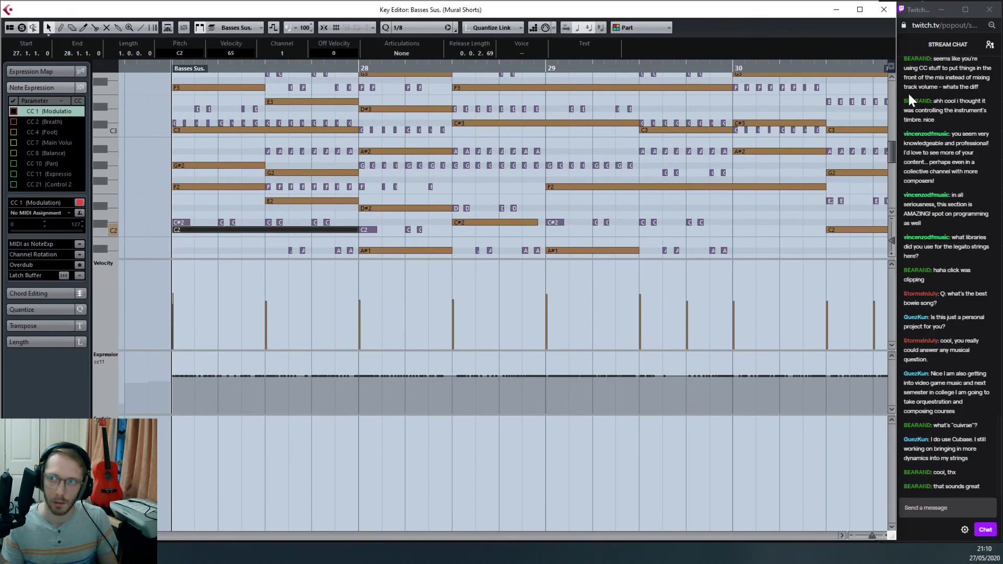
left_click(199, 206)
scroll(209, 186, "down", 3)
scroll(202, 188, "down", 1)
left_click(208, 175)
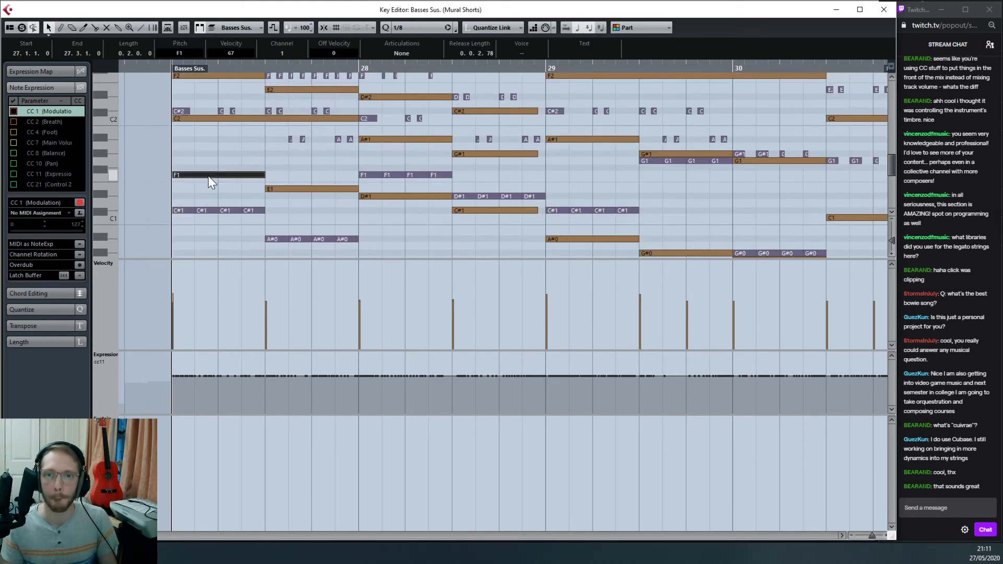
scroll(218, 195, "down", 2)
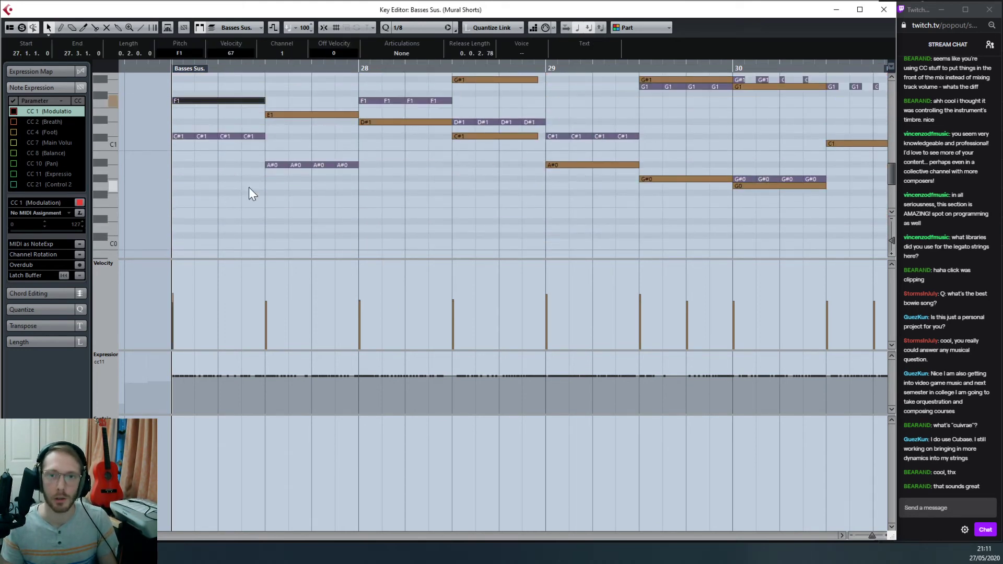
left_click_drag(175, 122, 249, 149)
scroll(243, 197, "up", 1)
left_click(233, 153)
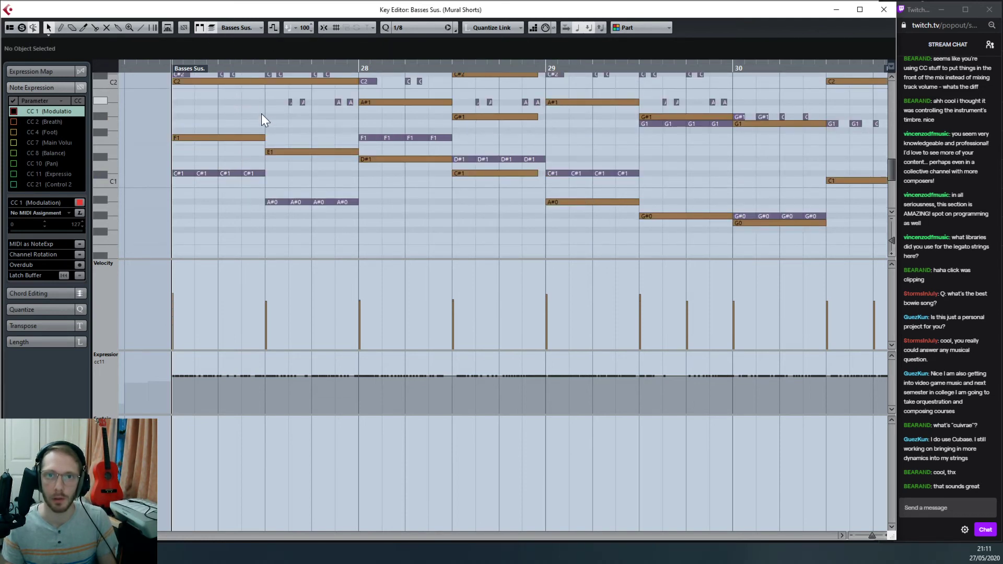
left_click(236, 173)
left_click(239, 153)
scroll(256, 171, "up", 4)
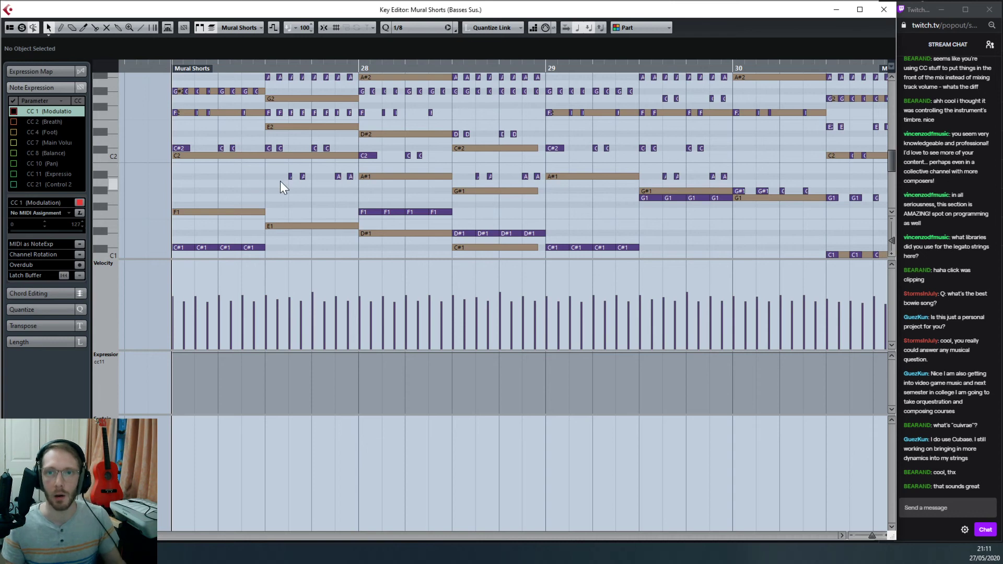
Step: Transpose the lowest short notes in bar 27 to F1 in the first half and E1 in the second
left_click_drag(156, 179, 440, 306)
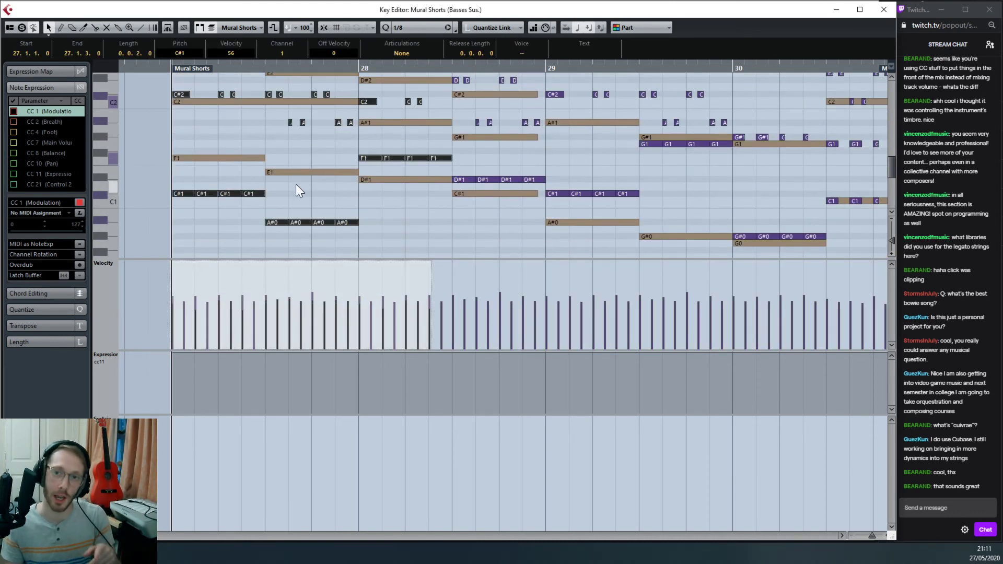
left_click_drag(136, 177, 355, 230)
key("Up")
key("Up")
key("Up")
key("Up")
key("Up")
key("Up")
key("Up")
key("Up")
key("Up")
key("Up")
Step: Lower the bass short notes in the first half of bar 28 from F1 to D#1
left_click_drag(370, 148, 371, 218)
key("Down")
key("Down")
key("Down")
key("Up")
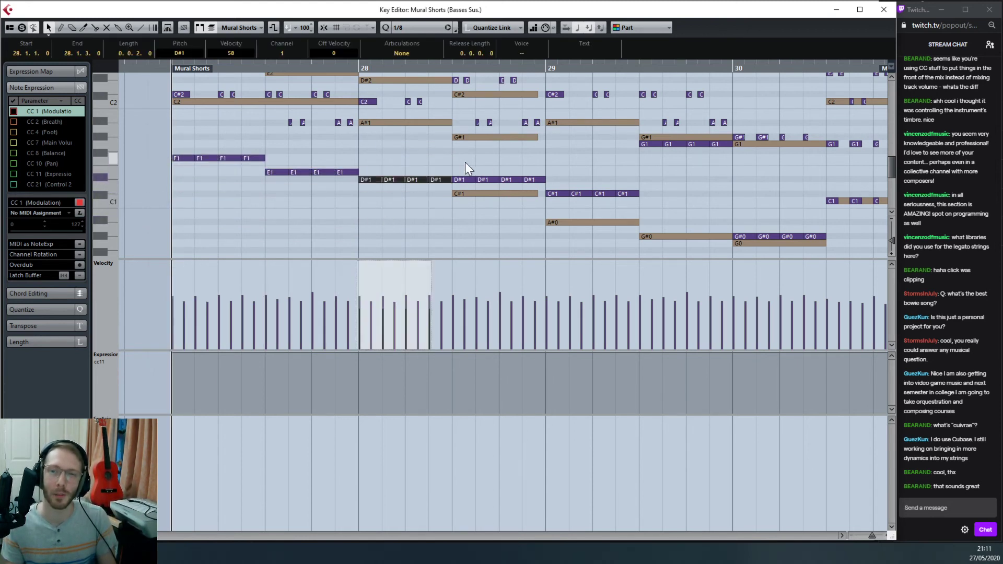
Step: Lower the bass short notes to C#1 in bar 28's second half and A#0 in bar 29's first half
left_click_drag(465, 162, 638, 229)
key("Down")
key("Down")
key("Down")
key("Down")
key("Down")
scroll(638, 228, "up", 1)
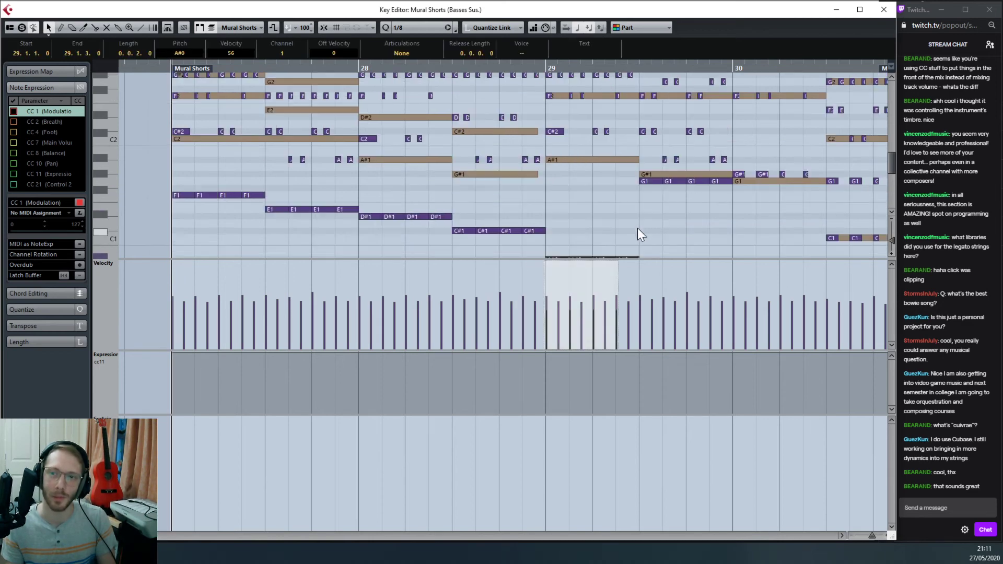
Step: Move the low short notes in bar 29's second half to G#1 and bar 30's first-half bass notes to G0
scroll(660, 231, "right", 1)
scroll(575, 212, "down", 1)
left_click_drag(569, 174, 638, 140)
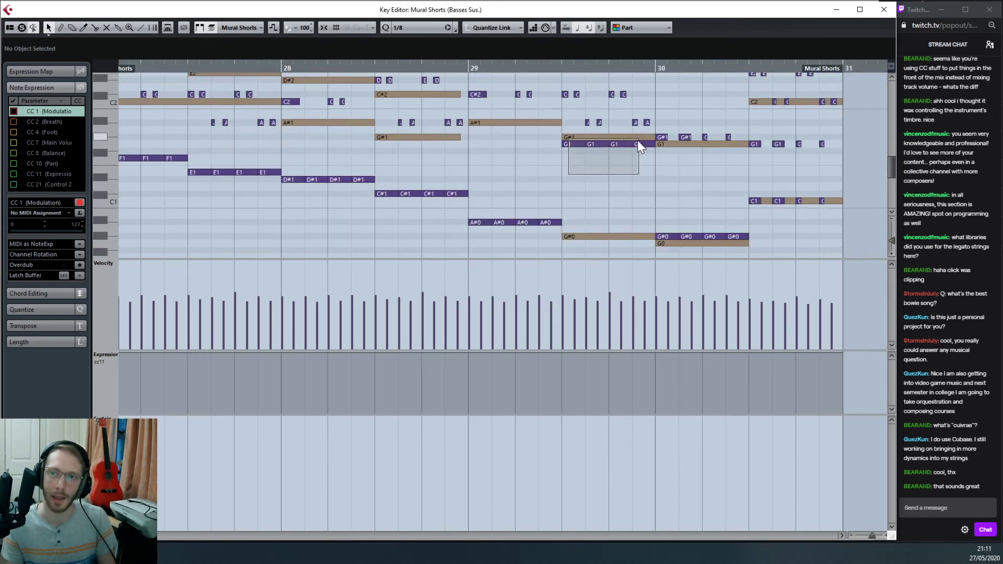
key("Up")
left_click_drag(661, 212, 754, 258)
key("Down")
left_click_drag(729, 182, 829, 215)
Step: Fit the upper short notes in bar 27's first half to the sustained chord by moving them to C2, C3 and F3
scroll(767, 215, "up", 1)
scroll(593, 221, "left", 1)
scroll(351, 178, "up", 1)
left_click_drag(234, 154, 312, 174)
key("Down")
scroll(255, 134, "up", 2)
left_click_drag(228, 138, 336, 162)
key("Down")
left_click_drag(232, 114, 339, 138)
key("Up")
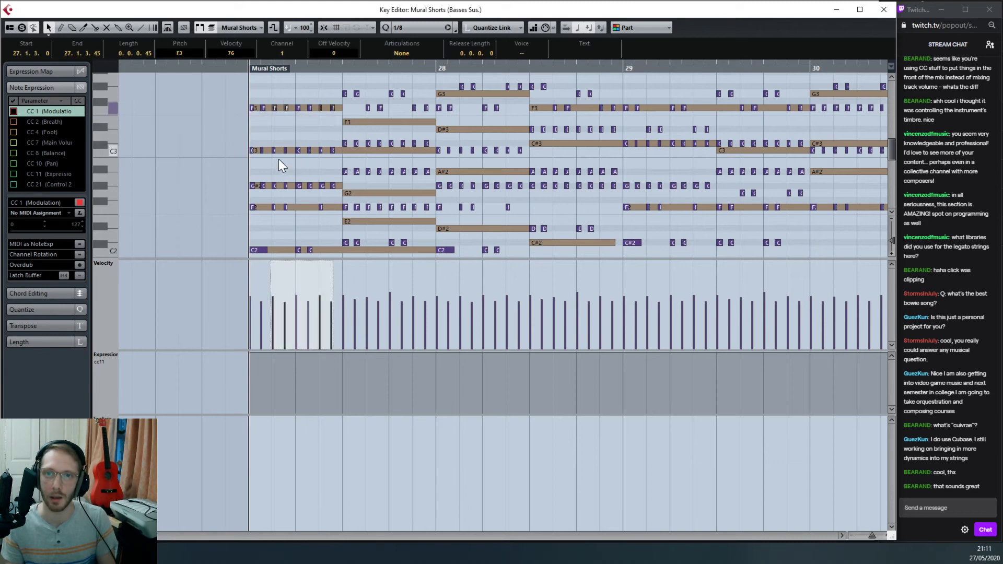
scroll(278, 158, "up", 2)
key("Up")
scroll(298, 156, "down", 2)
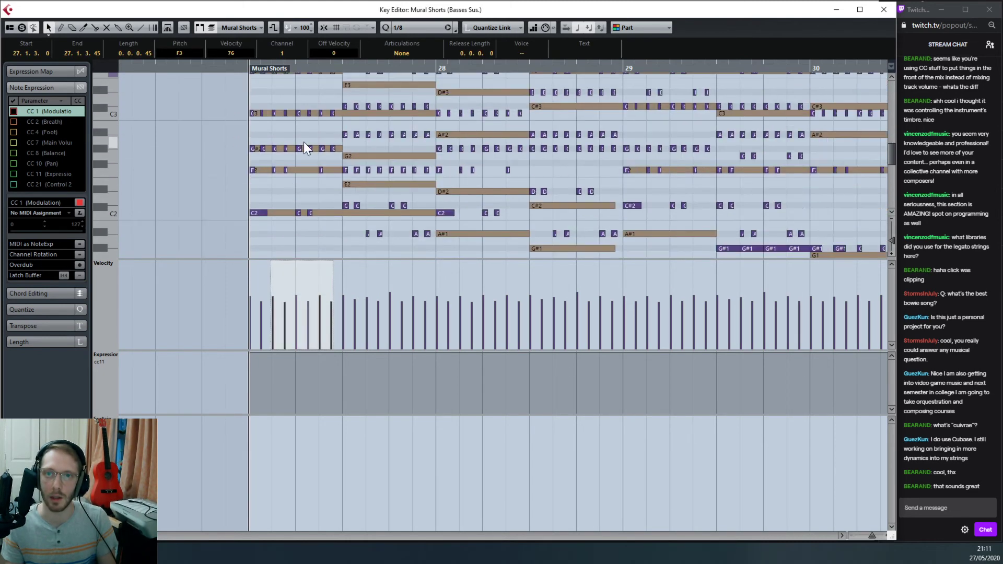
Step: Lower the top short notes in the second half of bar 27 to E3
scroll(357, 141, "up", 2)
left_click(344, 120)
left_click_drag(344, 120, 431, 145)
key("Down")
key("Down")
key("Down")
key("Down")
key("Down")
key("Down")
key("Down")
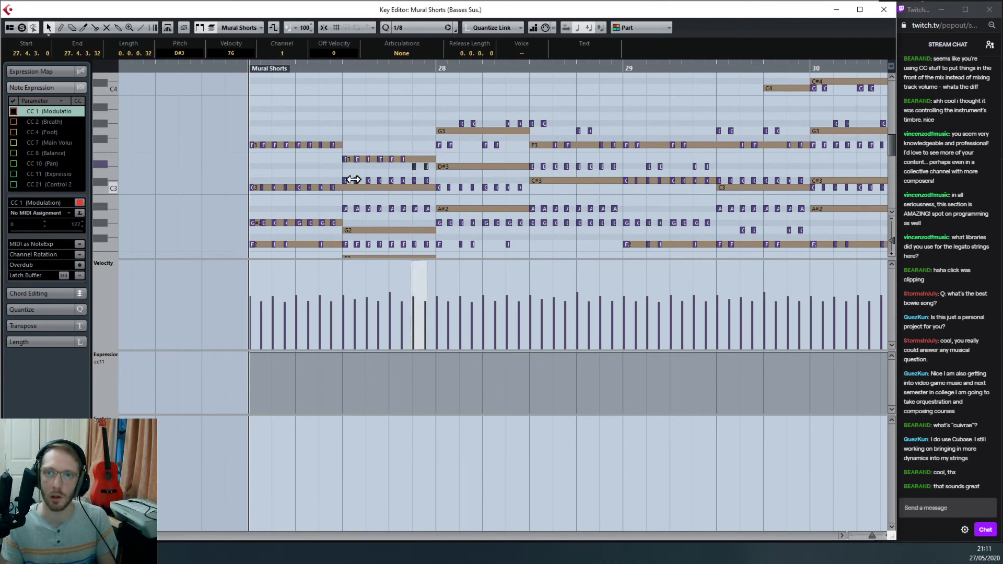
key("Down")
Step: Lower the middle layers of short notes in bar 27's second half to C3, G2 and E2
left_click_drag(346, 168, 433, 189)
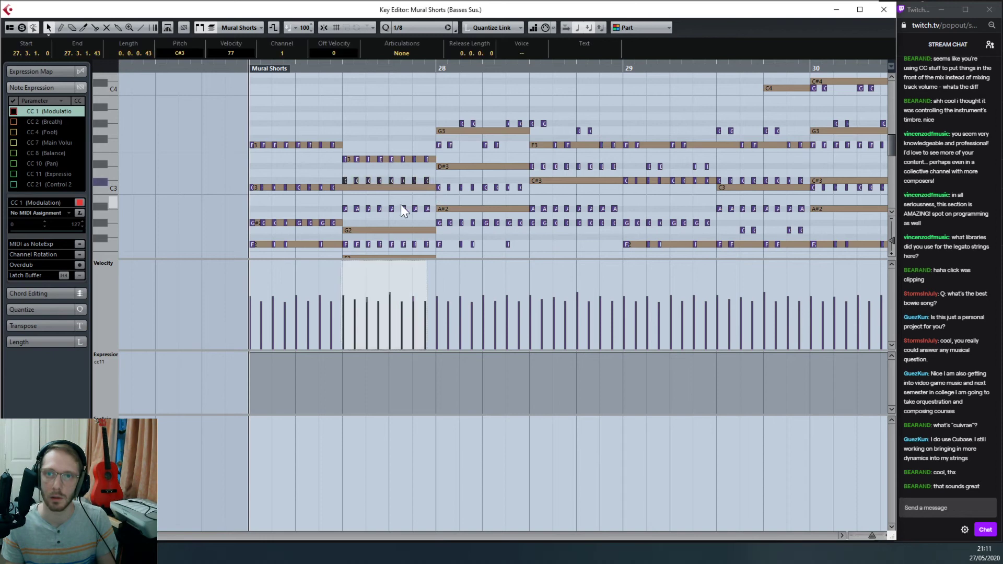
key("Down")
left_click_drag(339, 197, 430, 214)
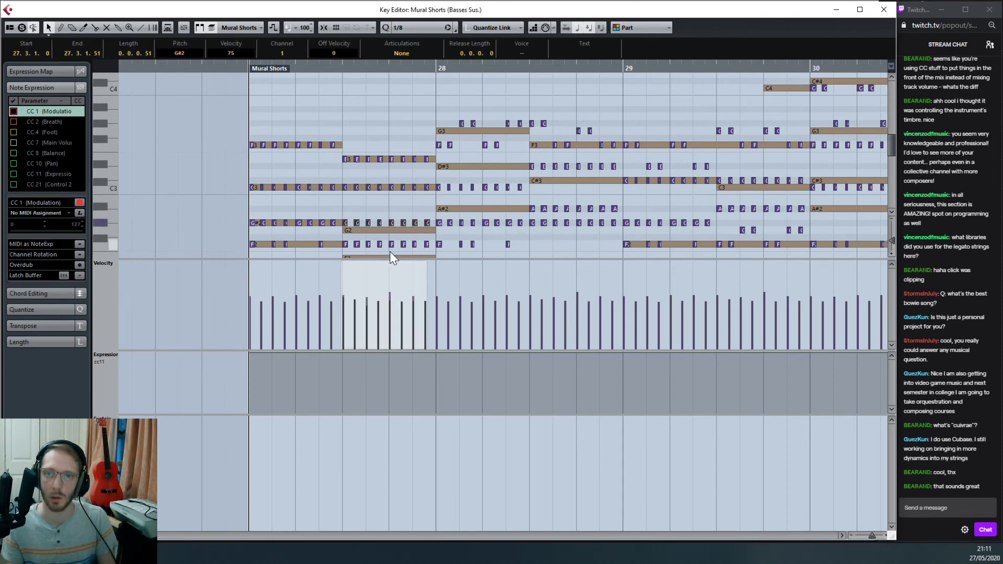
key("Down")
key("Down")
key("Down")
scroll(365, 242, "down", 3)
left_click_drag(344, 179, 427, 172)
key("Down")
Step: Move the C#2 and A#1 short notes in bar 27's second half to C2
scroll(371, 211, "down", 3)
left_click_drag(350, 170, 416, 180)
key("Down")
left_click_drag(353, 190, 431, 208)
key("Up")
key("Up")
key("Up")
key("Down")
scroll(422, 209, "down", 1)
scroll(447, 166, "up", 1)
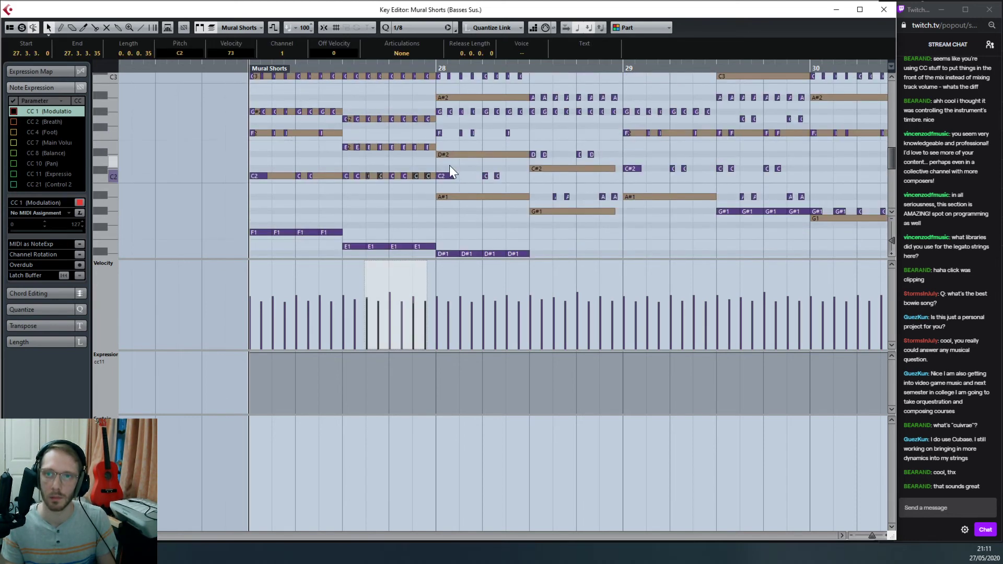
Step: Fit the lower short notes in bar 28's first half to the sustained chord by moving them to A#1, D#2 and A#2
left_click_drag(450, 166, 497, 192)
key("Down")
key("Down")
left_click_drag(438, 126, 517, 146)
key("Down")
key("Down")
left_click_drag(440, 105, 522, 124)
key("Up")
key("Up")
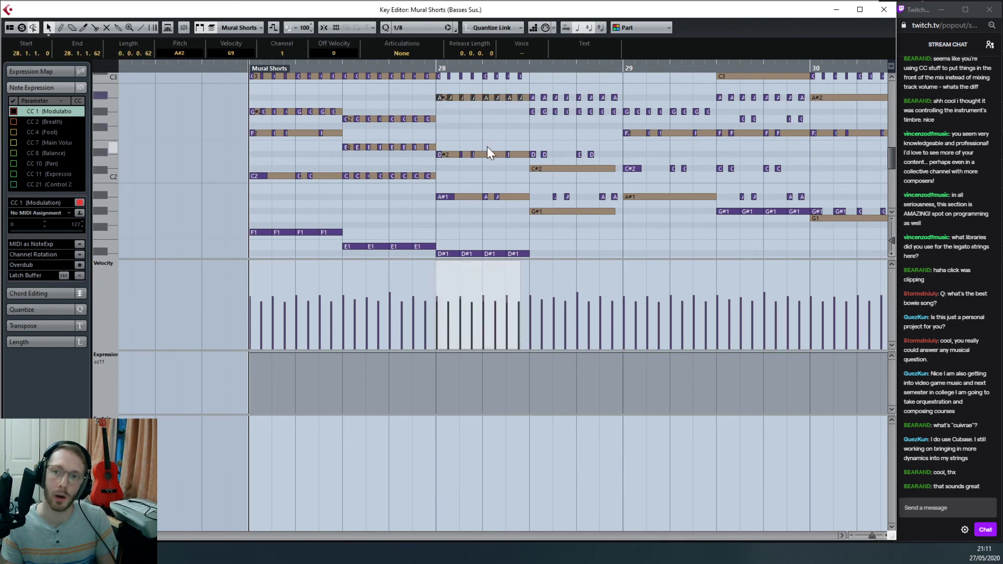
Step: Raise the C3 short notes in bar 28's first half to D#3 and bring the top notes together on G3
scroll(487, 146, "up", 2)
left_click_drag(438, 137, 520, 161)
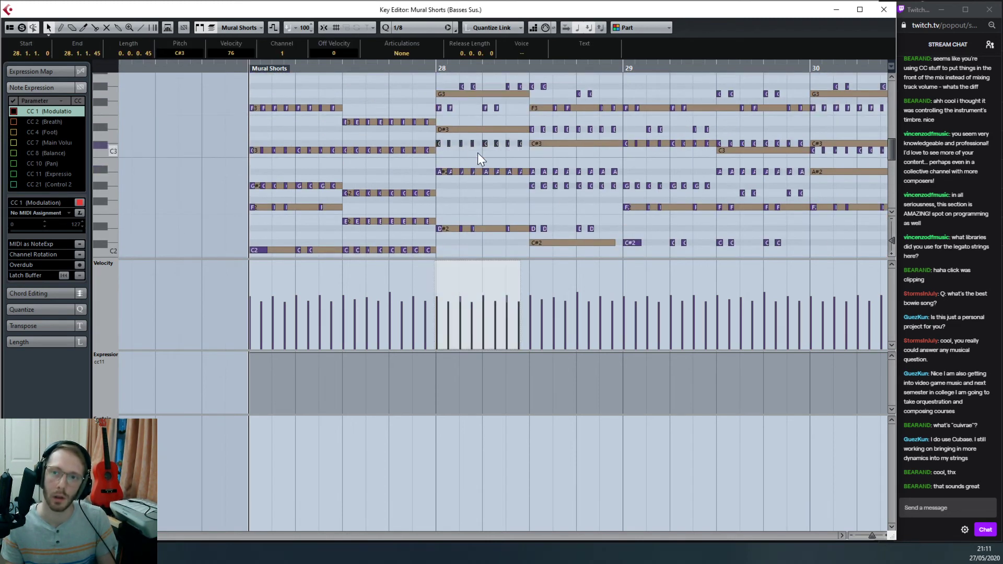
key("Up")
key("Up")
key("Up")
scroll(460, 149, "up", 2)
left_click_drag(431, 139, 502, 149)
key("Up")
key("Up")
left_click_drag(446, 105, 523, 125)
key("Down")
Step: Lower the top short notes in bar 28's second half to F3 and the D#3 notes to C#3
scroll(544, 153, "right", 2)
left_click_drag(376, 112, 438, 128)
key("Down")
key("Down")
key("Down")
key("Down")
key("Down")
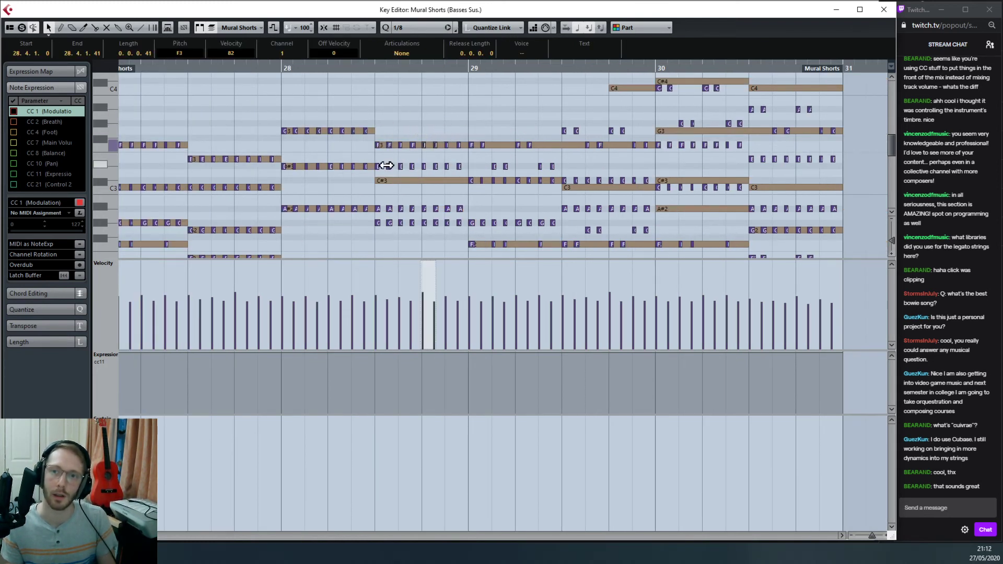
left_click_drag(376, 158, 460, 172)
key("Down")
key("Down")
scroll(418, 183, "down", 3)
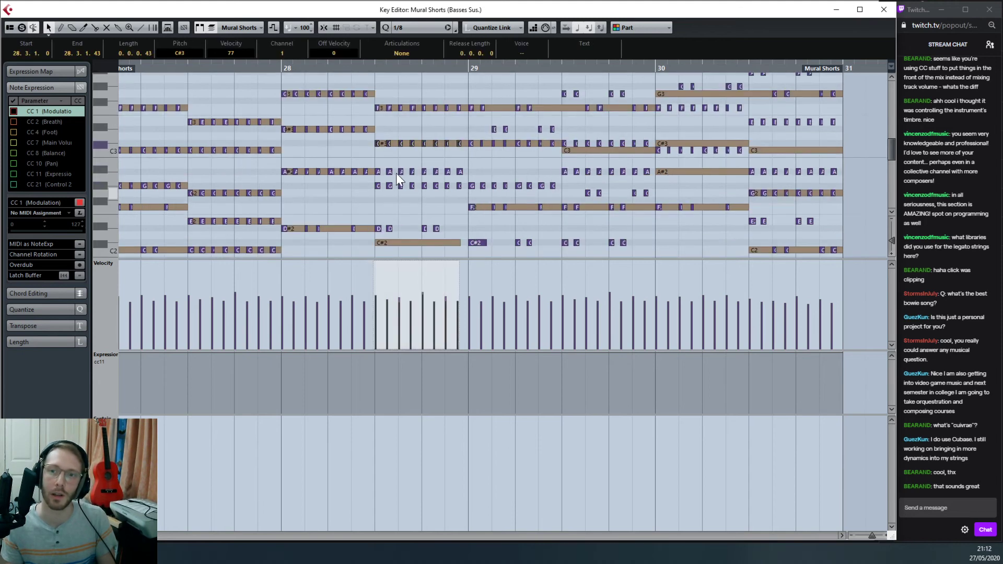
Step: Lower the A#1 short notes in bar 28's second half to G#1 and the D#2 notes to C#2
left_click_drag(369, 181, 448, 200)
scroll(444, 204, "down", 3)
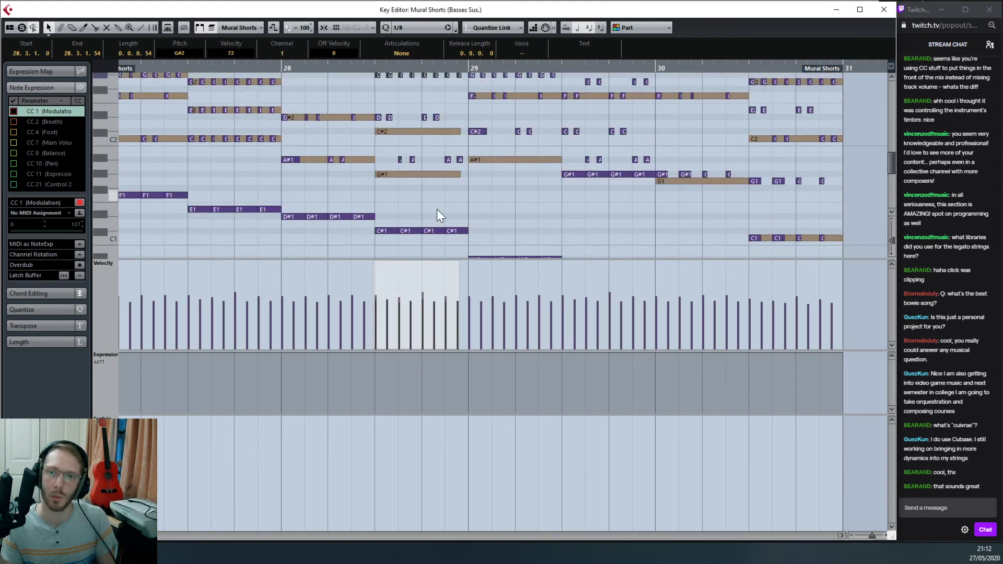
left_click_drag(387, 152, 453, 170)
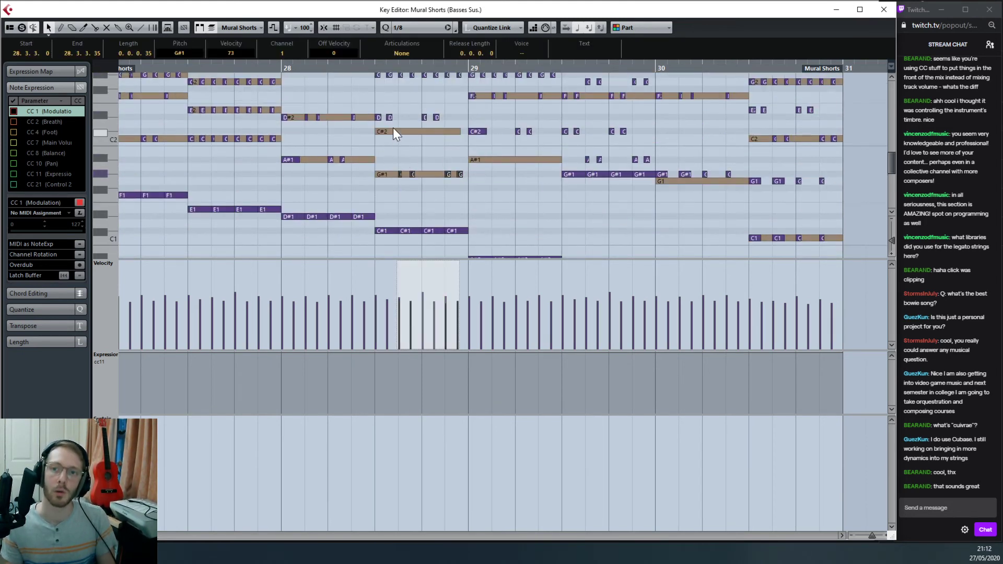
left_click_drag(378, 108, 447, 126)
scroll(421, 136, "up", 2)
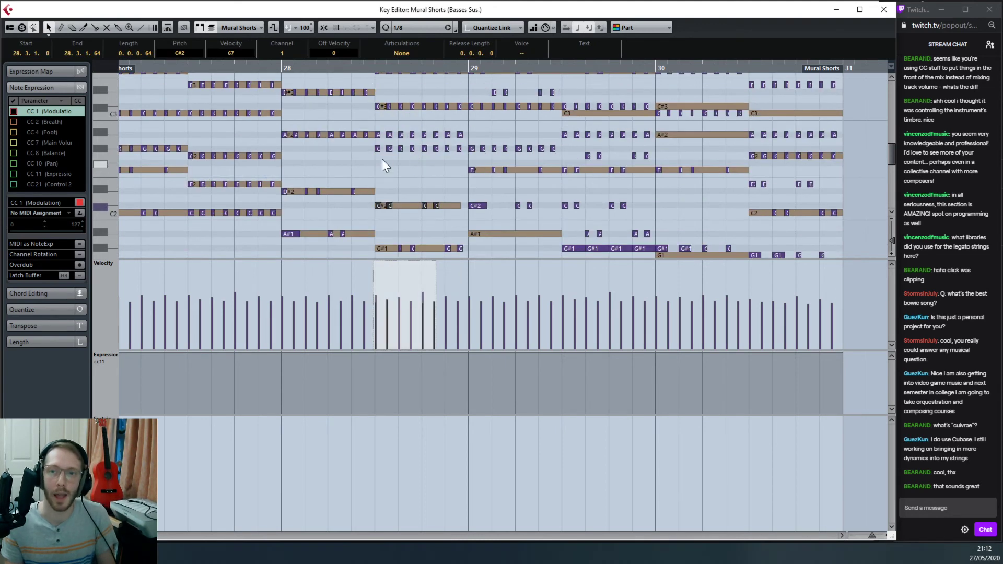
Step: Delete the A#2 short notes from the second half of bar 28, keeping the G#2 layer
left_click(369, 153)
left_click_drag(369, 152, 461, 155)
scroll(425, 216, "down", 2)
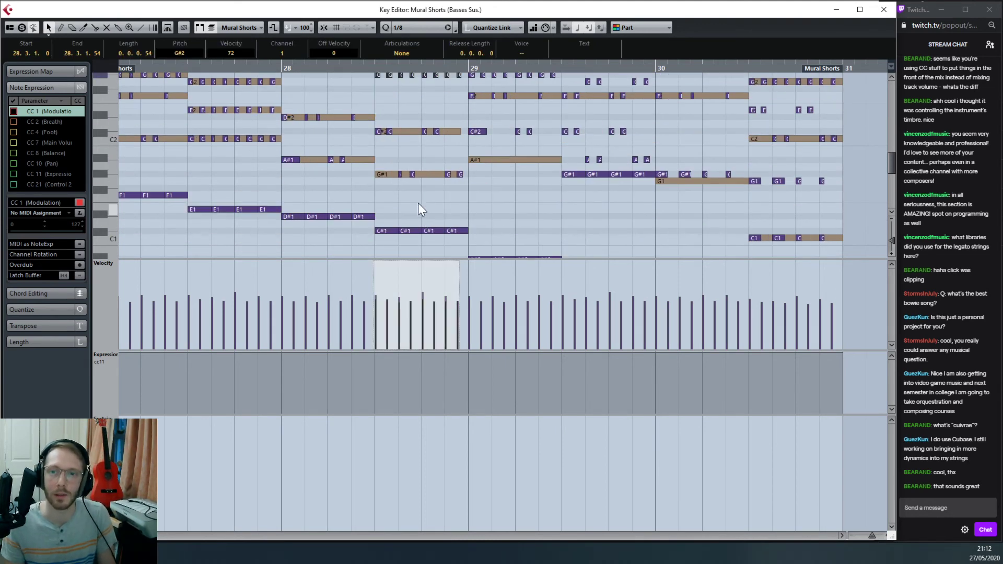
scroll(418, 203, "down", 1)
scroll(414, 192, "up", 2)
scroll(413, 188, "up", 2)
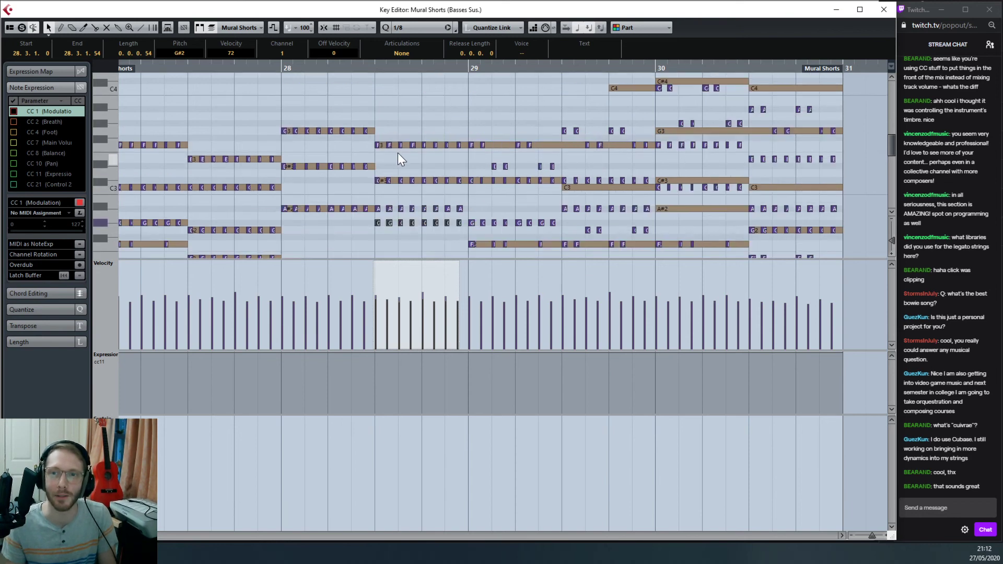
left_click_drag(380, 164, 462, 175)
key("Delete")
Step: Move the C#2 short notes in bar 29's first half to A#1 and the G#2 notes to A#2
scroll(491, 186, "down", 2)
scroll(513, 196, "down", 1)
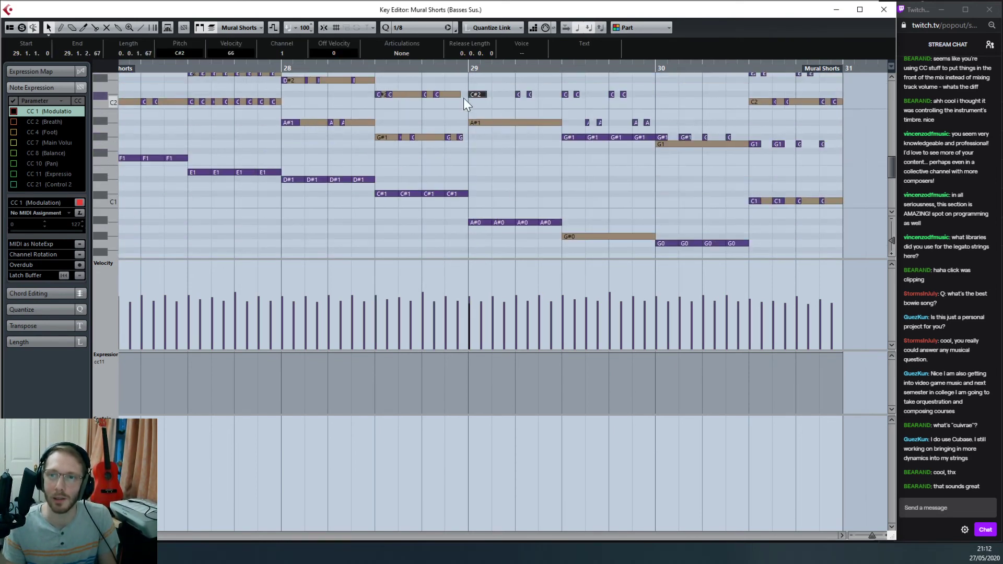
left_click_drag(463, 98, 523, 120)
key("Down")
scroll(494, 136, "up", 1)
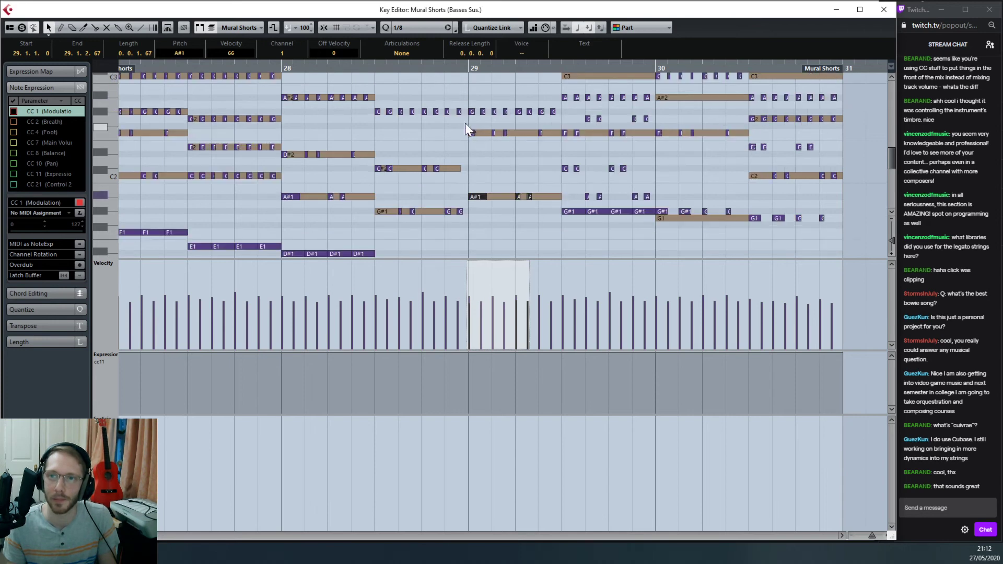
scroll(480, 147, "up", 1)
left_click_drag(470, 172, 554, 193)
scroll(529, 208, "down", 2)
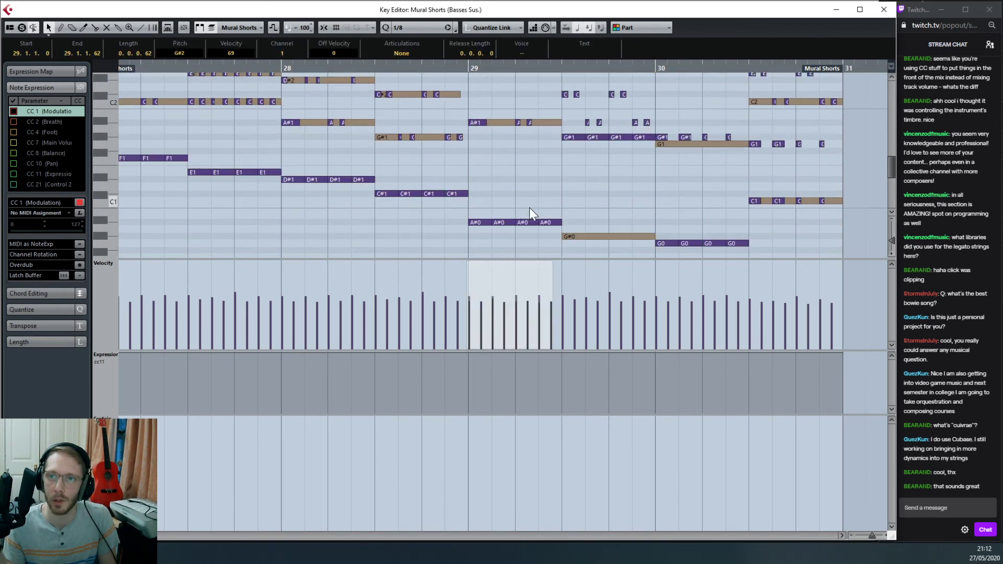
scroll(510, 213, "up", 3)
key("Up")
key("Up")
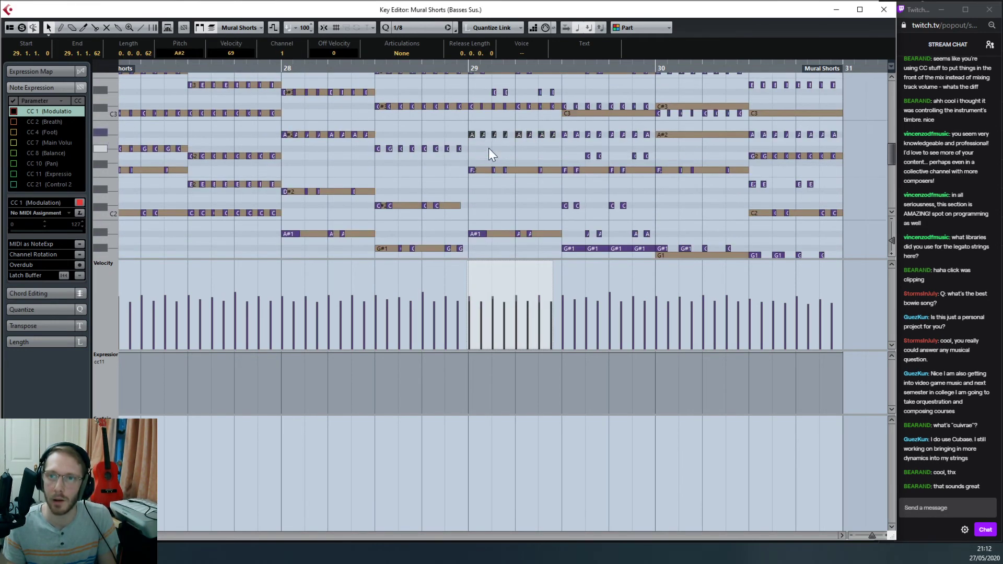
Step: Move the D#3 short notes in bar 29's first half and the top notes in its second half to F3
scroll(488, 148, "up", 1)
left_click_drag(488, 121, 552, 137)
key("Up")
key("Up")
key("Up")
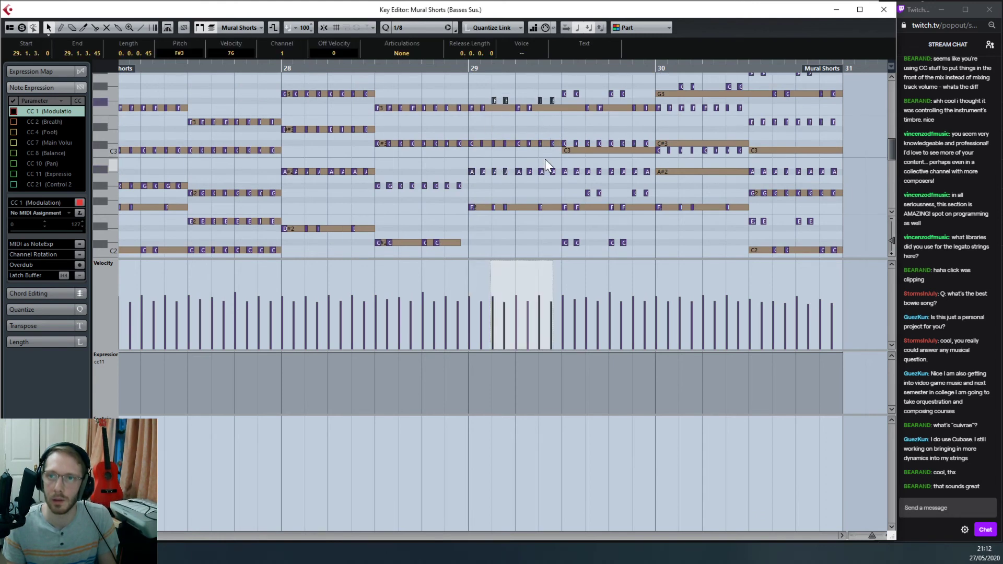
key("Down")
scroll(544, 160, "up", 3)
scroll(521, 184, "right", 2)
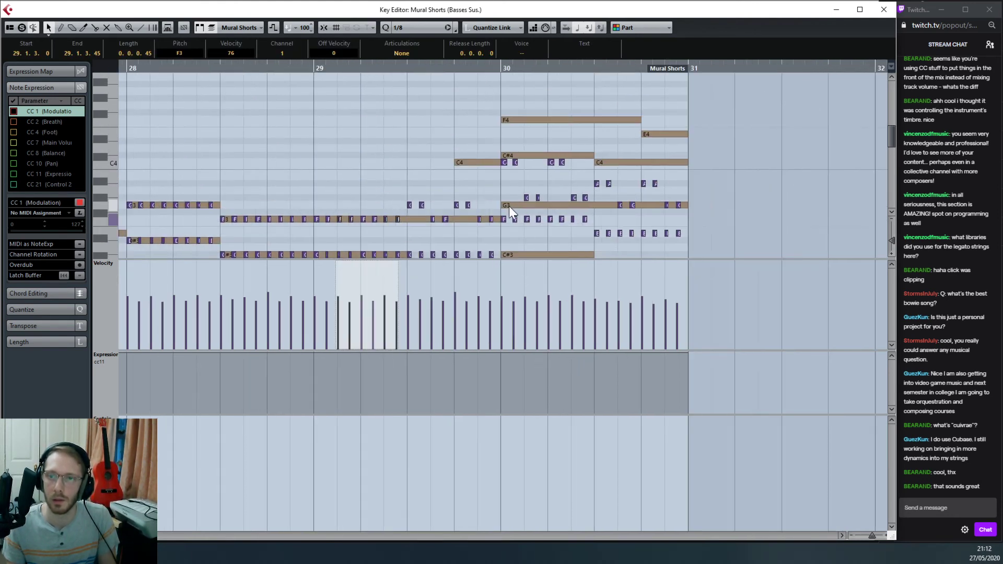
scroll(509, 206, "down", 1)
left_click_drag(399, 155, 478, 175)
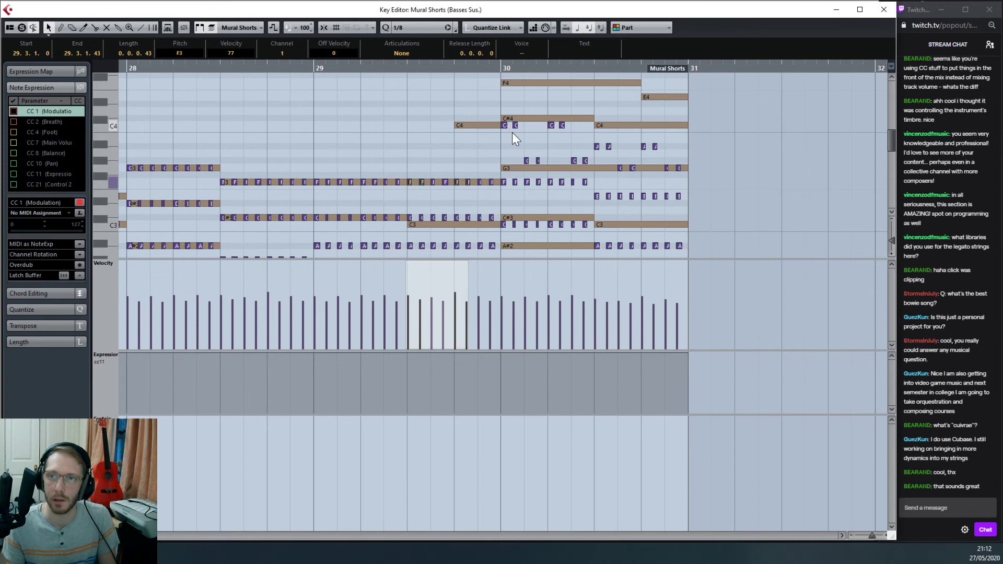
Step: Lower all the top short notes in bar 30 to G3 to match the sustained note
left_click_drag(500, 133, 659, 152)
key("Down")
key("Down")
key("Down")
key("Down")
key("Down")
key("Down")
key("Down")
key("Down")
key("Down")
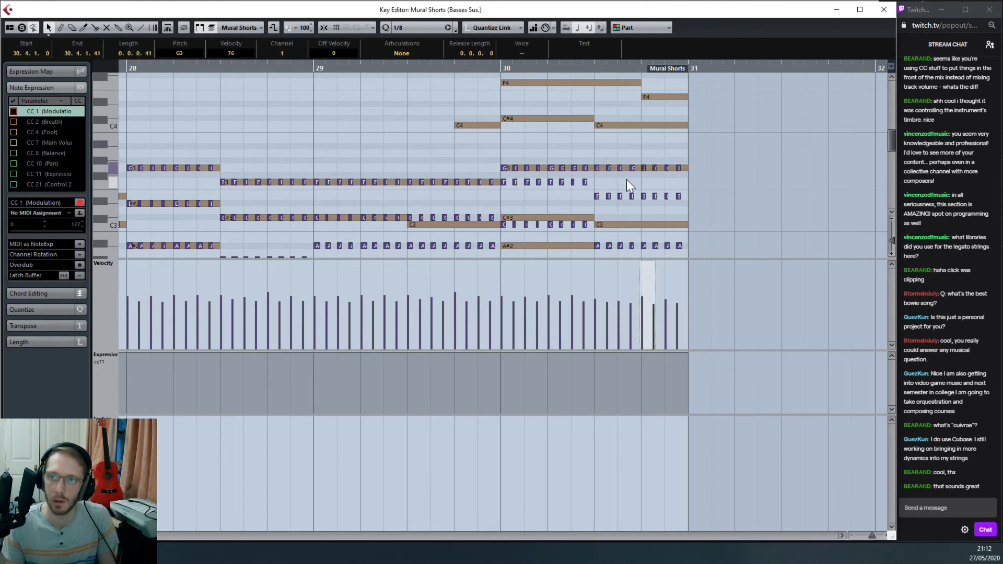
Step: Raise the first four E3 short notes in bar 30's second half to F3
scroll(523, 160, "down", 2)
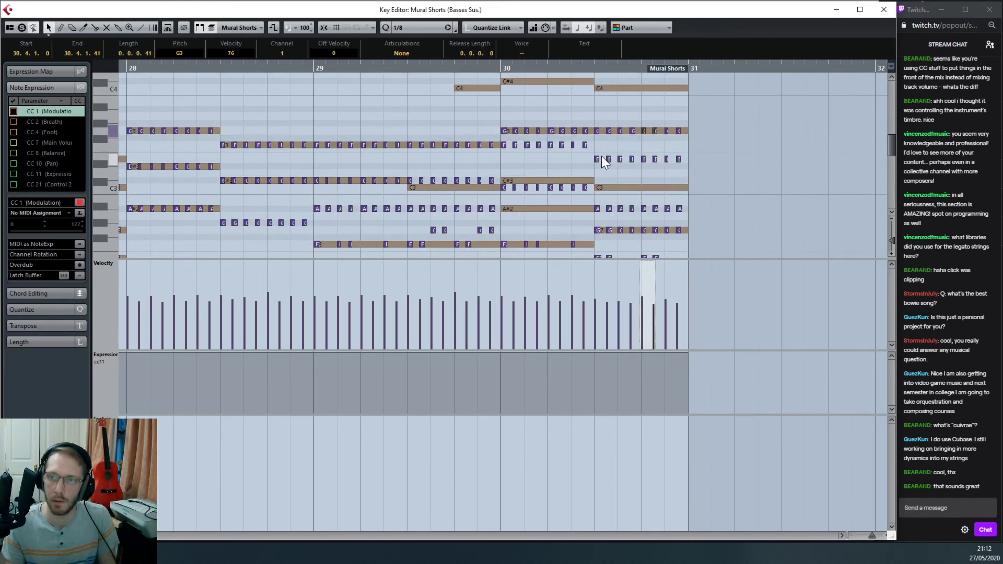
left_click_drag(597, 154, 634, 167)
key("Up")
key("Up")
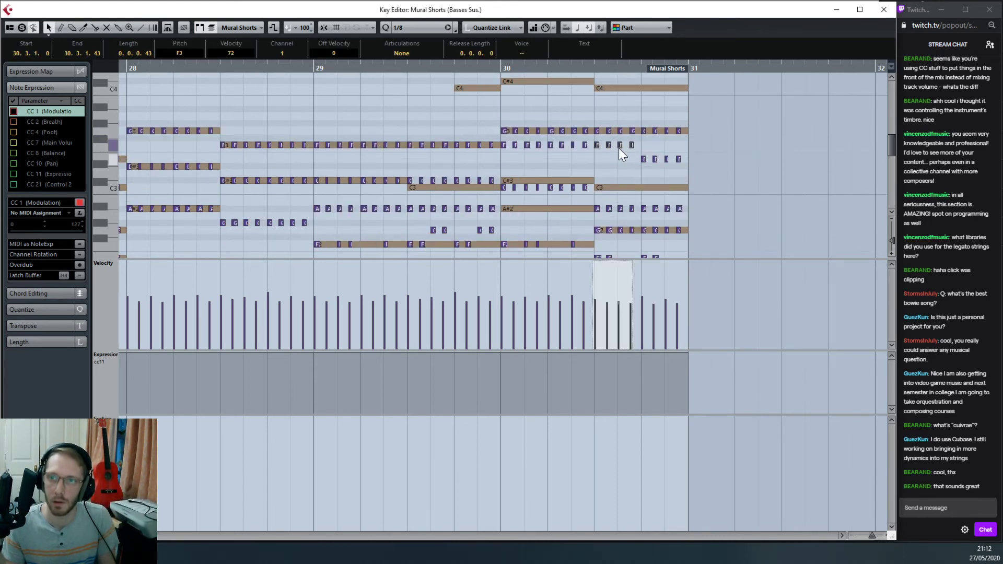
Step: Raise the C3 short notes in bar 30's first half to C#3
left_click_drag(504, 169, 585, 200)
scroll(570, 193, "down", 12)
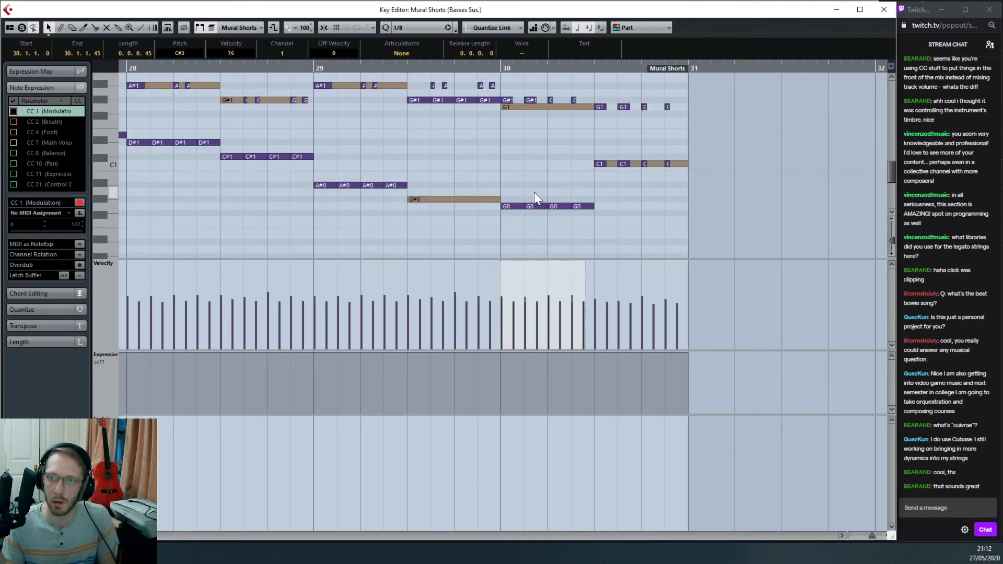
scroll(551, 207, "up", 10)
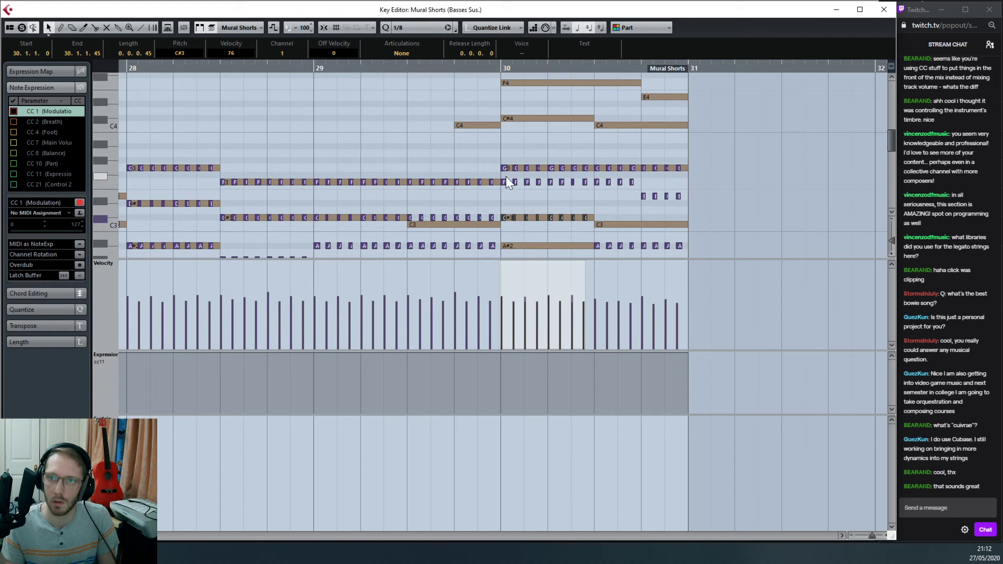
scroll(518, 170, "up", 2)
scroll(514, 166, "down", 4)
scroll(503, 169, "down", 2)
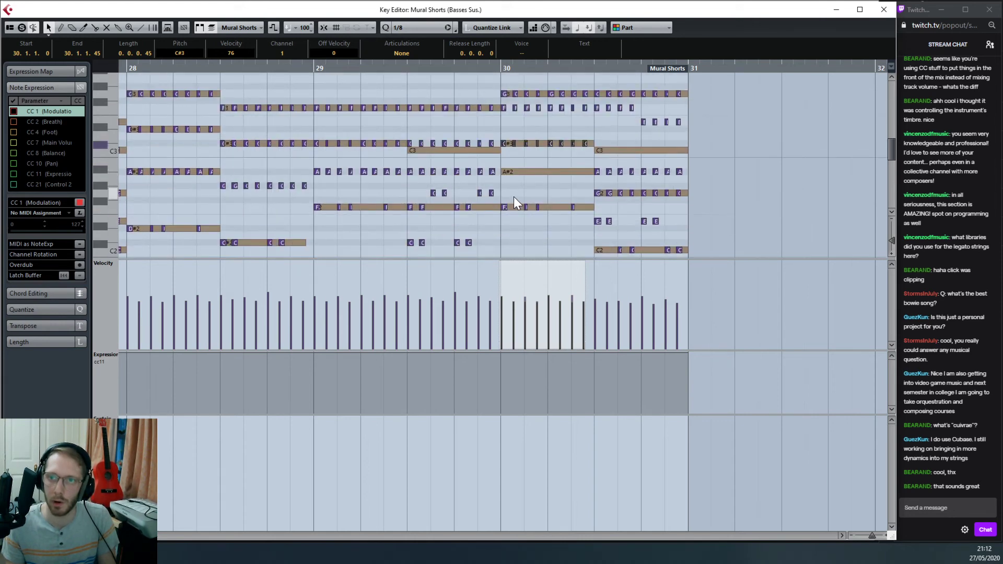
Step: Move the F3 short notes in bar 30's first half down to A#2
left_click_drag(502, 193, 572, 218)
left_click_drag(499, 114, 590, 108)
key("Down")
key("Down")
key("Down")
key("Down")
key("Down")
key("Down")
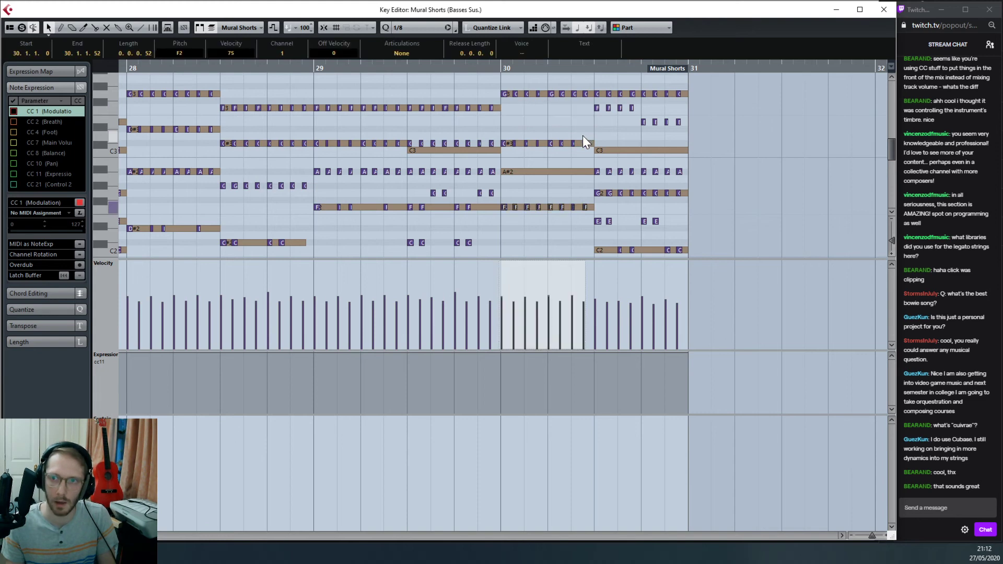
Step: Lower the G#1 short notes in bar 30's first half to G1
scroll(536, 204, "down", 6)
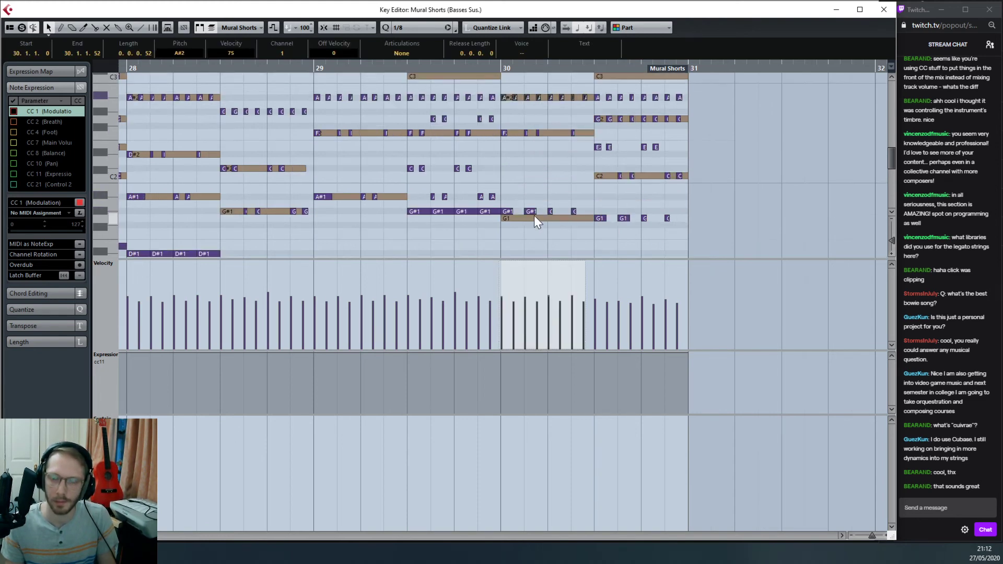
left_click_drag(506, 171, 567, 167)
scroll(566, 168, "down", 2)
key("Down")
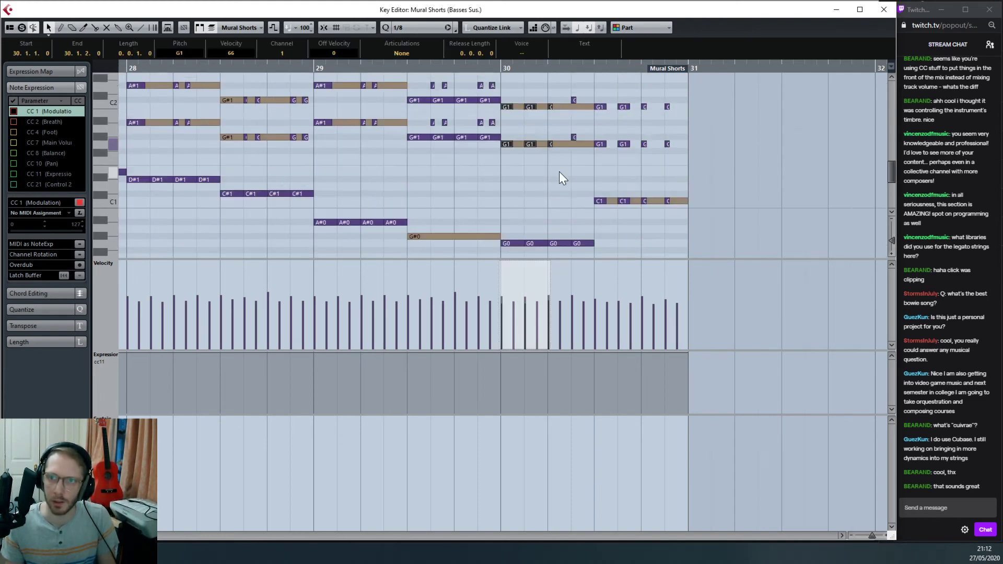
left_click_drag(558, 117, 582, 150)
key("Down")
scroll(621, 230, "up", 8)
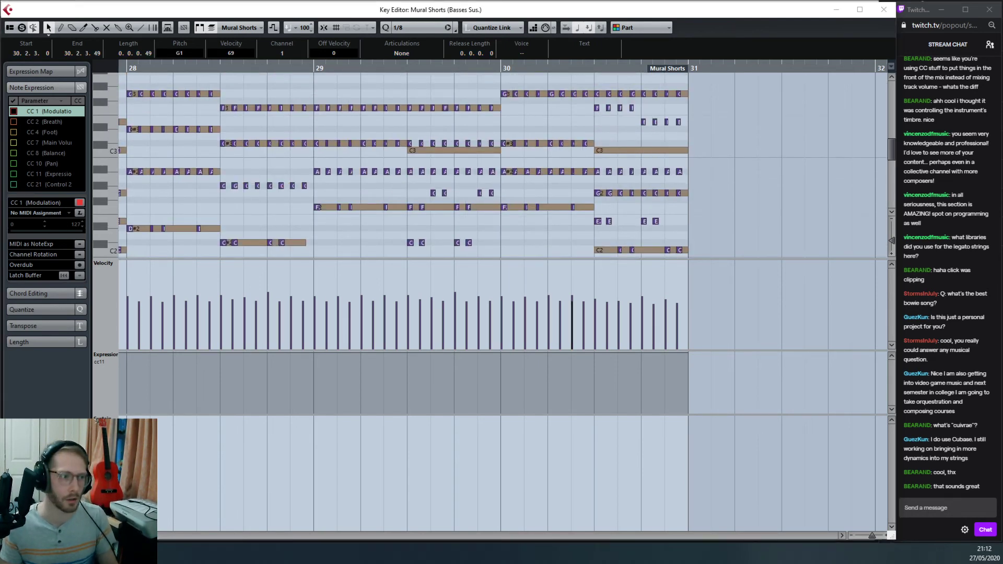
Step: Play back the edited short strings, restarting from the middle of bar 27 to check the lower voices
key("space")
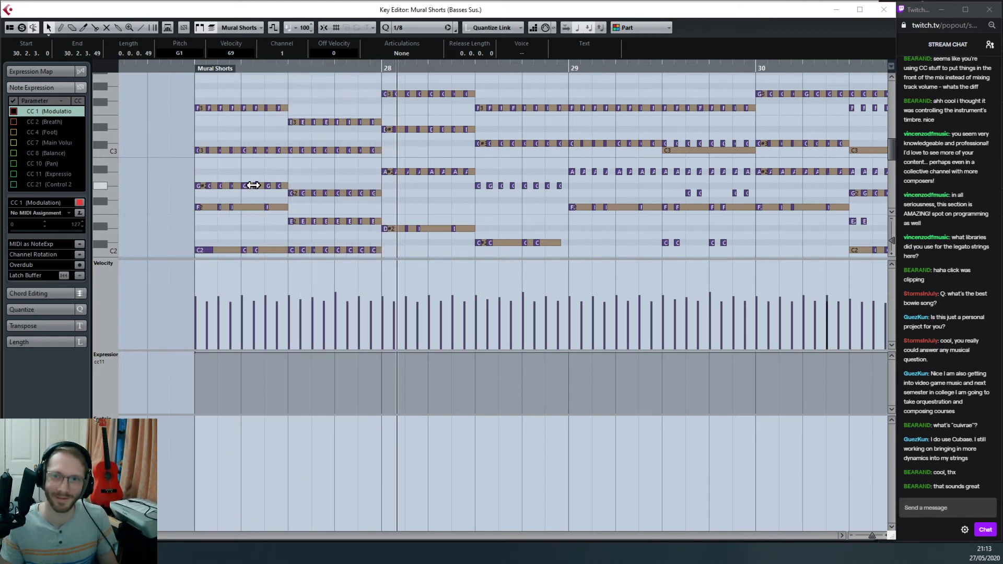
scroll(385, 189, "down", 4)
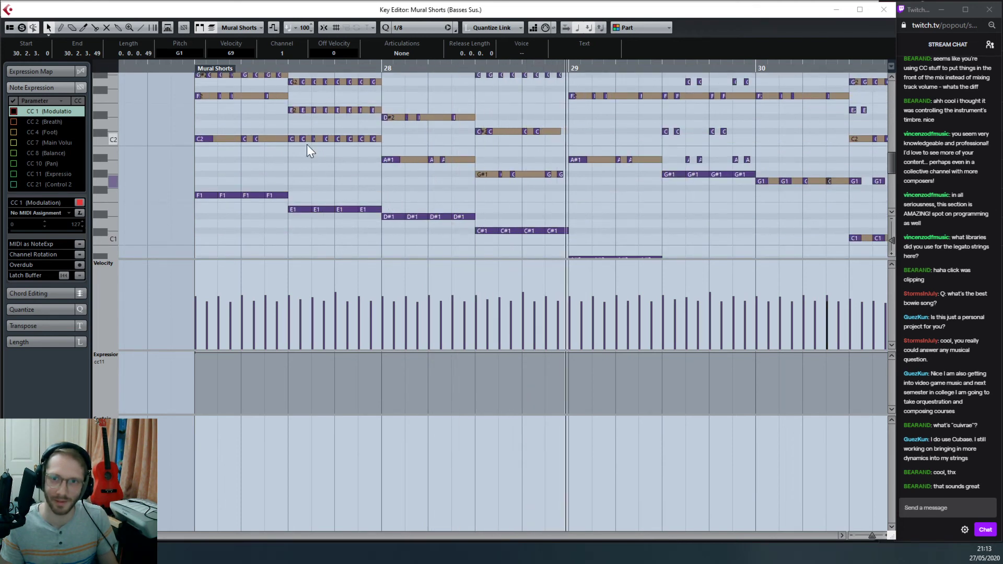
left_click(289, 68)
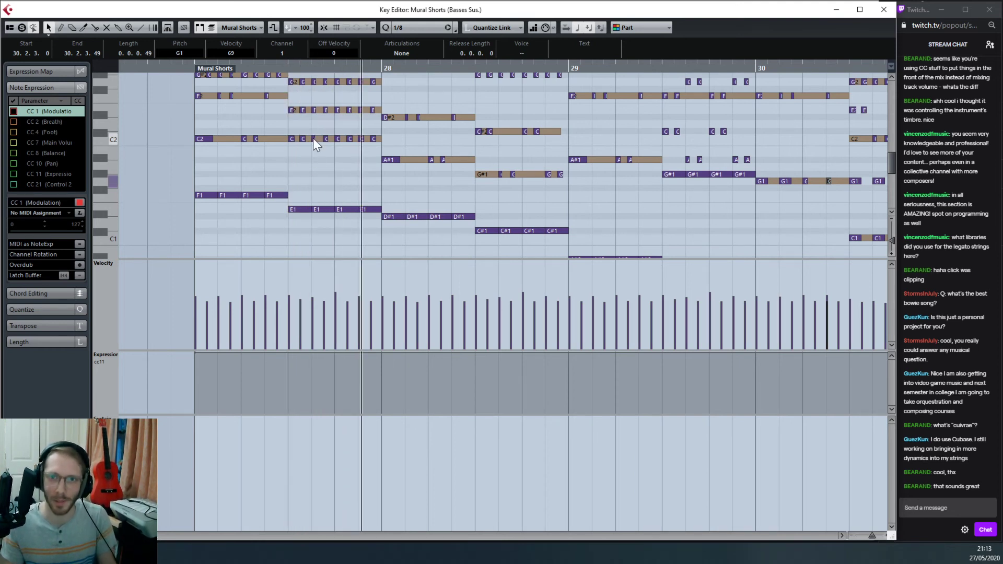
Step: Raise the third, fourth, seventh and eighth C2 short notes in bar 27's second half to E2
left_click(312, 138)
left_click(325, 138)
key("Up")
key("Up")
key("Up")
key("Up")
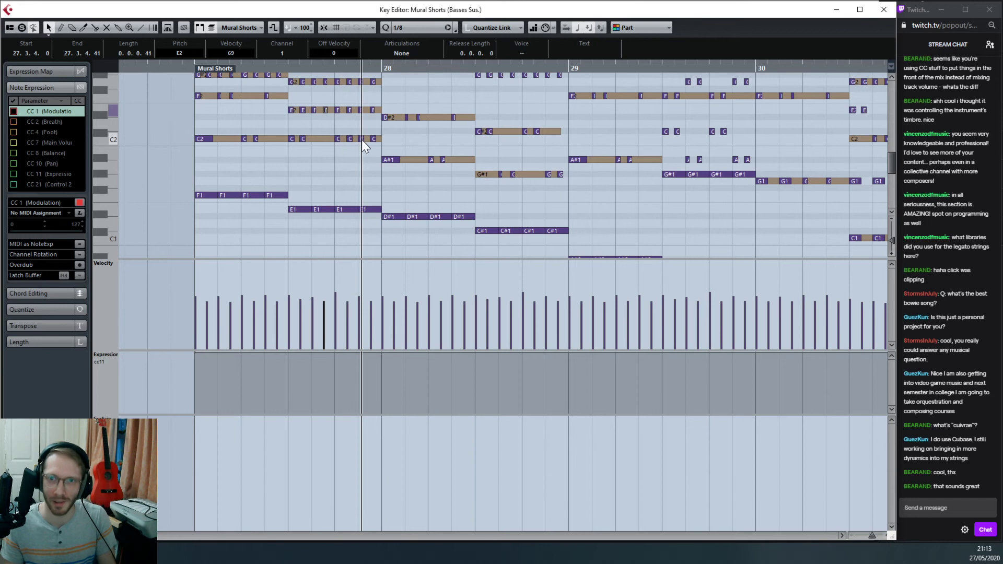
left_click(362, 139)
left_click(374, 138)
key("Up")
key("Up")
key("Up")
key("Up")
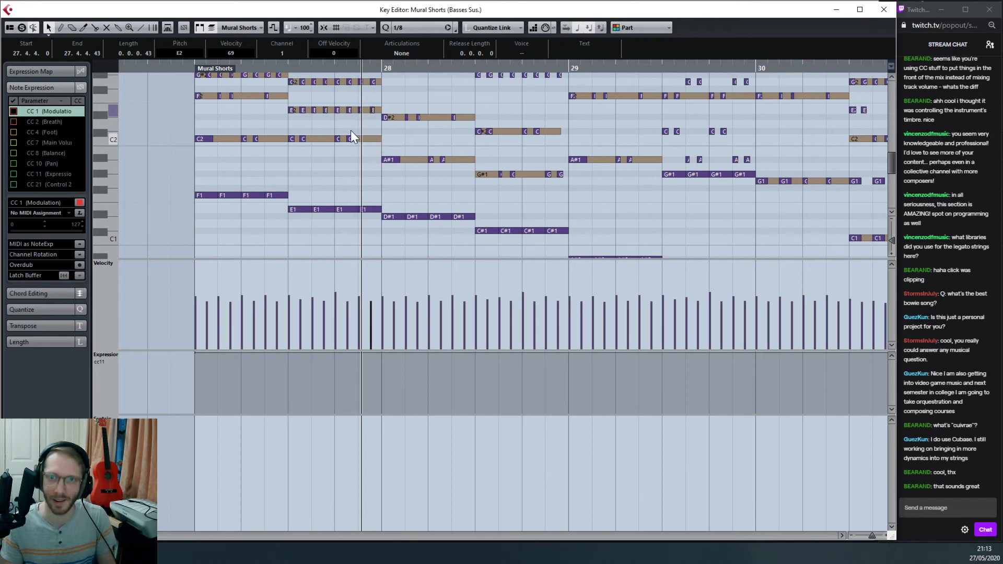
Step: Play back the short strings from the middle of bar 27 and follow them through bar 30
left_click(291, 67)
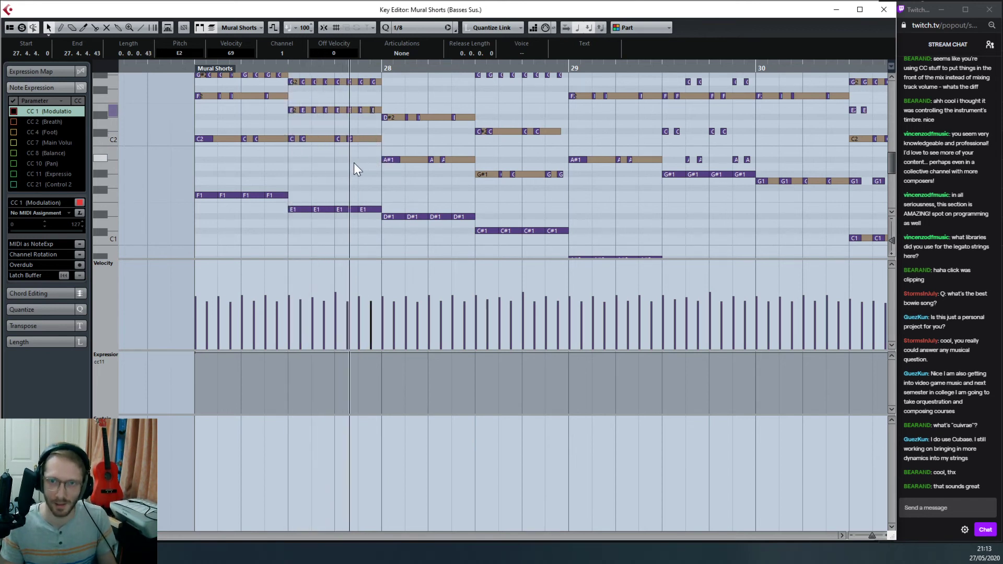
scroll(359, 195, "right", 2)
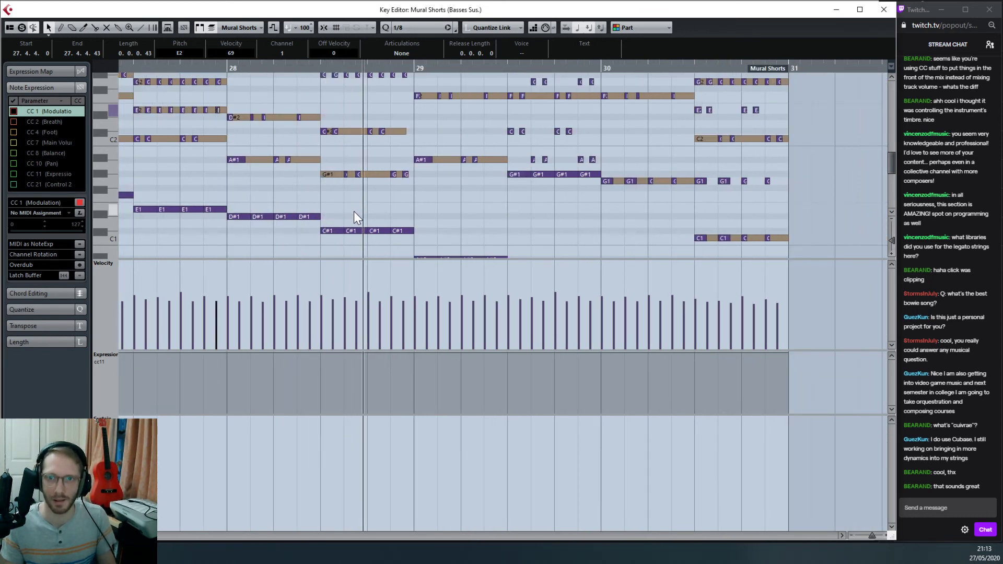
scroll(354, 212, "right", 3)
scroll(353, 212, "up", 4)
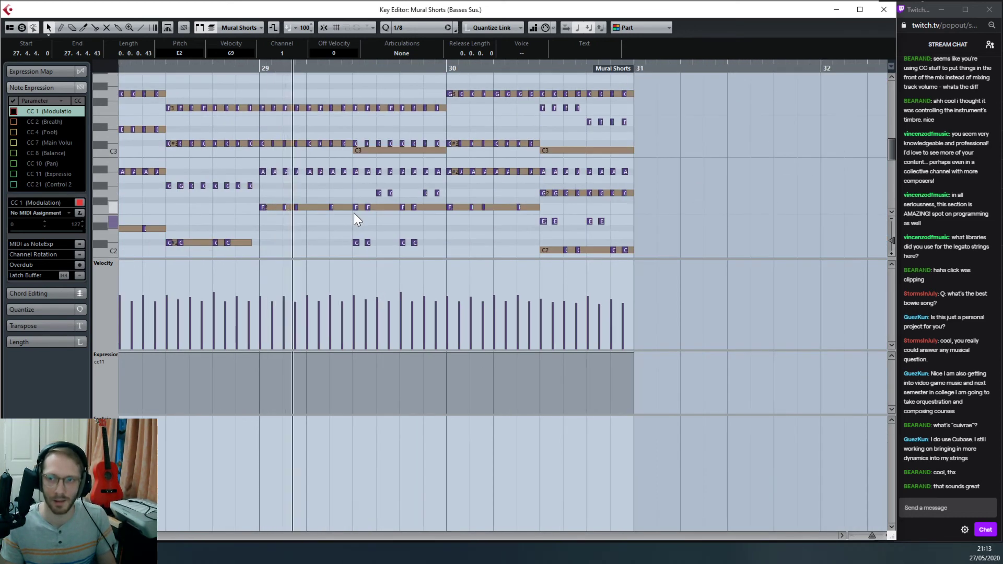
scroll(353, 213, "right", 3)
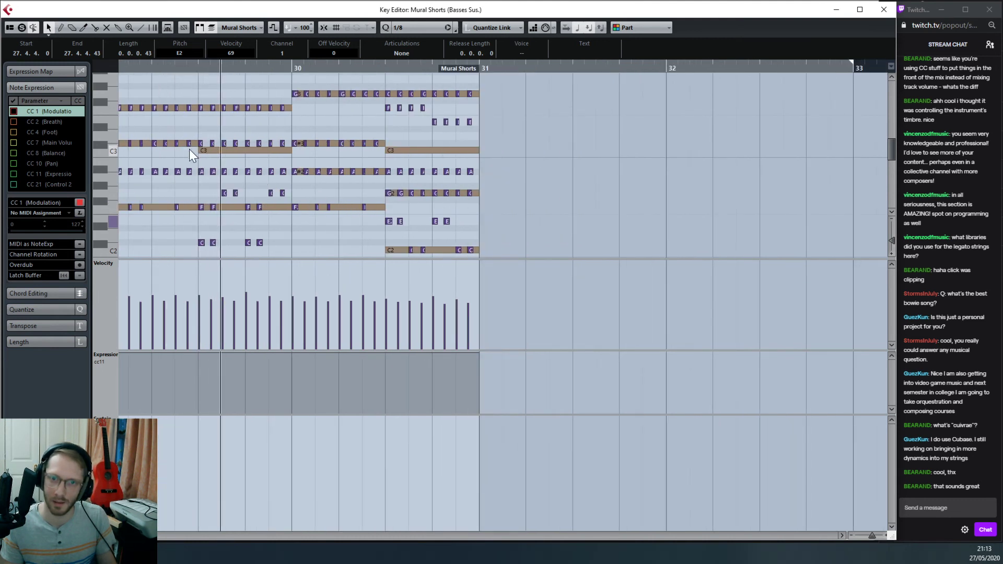
Step: Lower the C#3 short notes in bar 29's second half to C3 and raise the A#1 short notes there to C#2
mouse_move(201, 135)
left_mouse_down()
mouse_move(292, 148)
mouse_move(202, 153)
left_mouse_up()
left_click(282, 133)
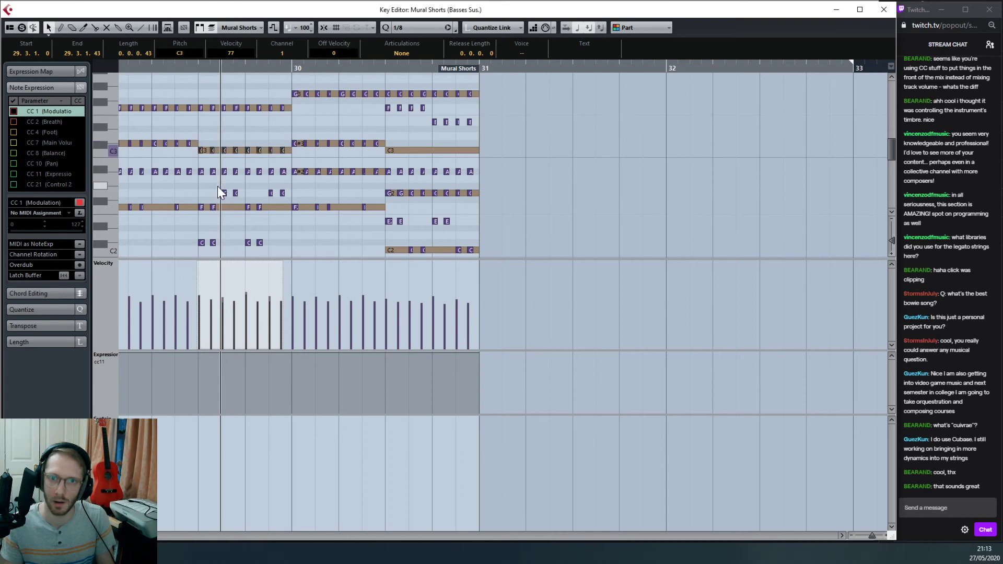
scroll(217, 186, "down", 7)
scroll(228, 203, "up", 3)
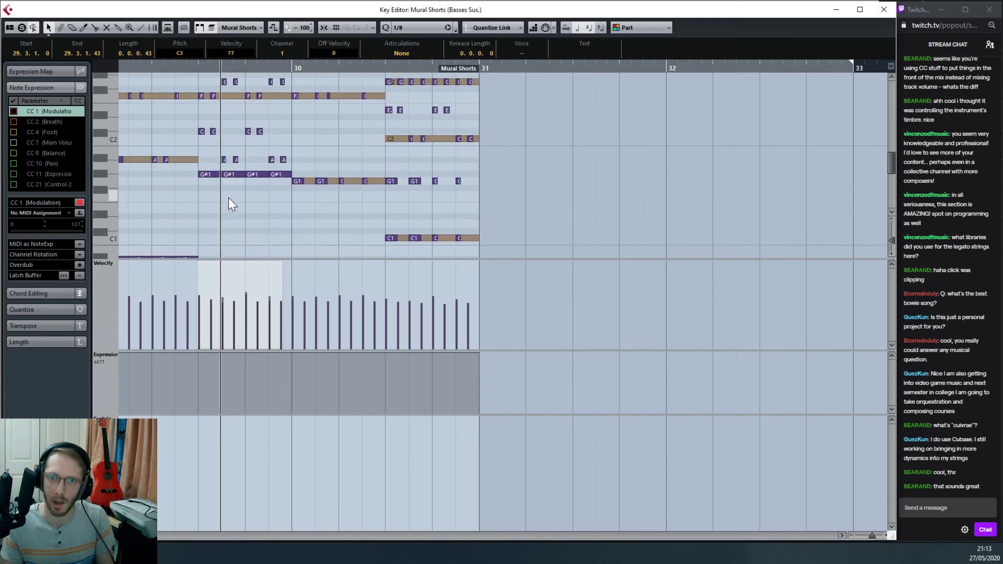
left_click(190, 70)
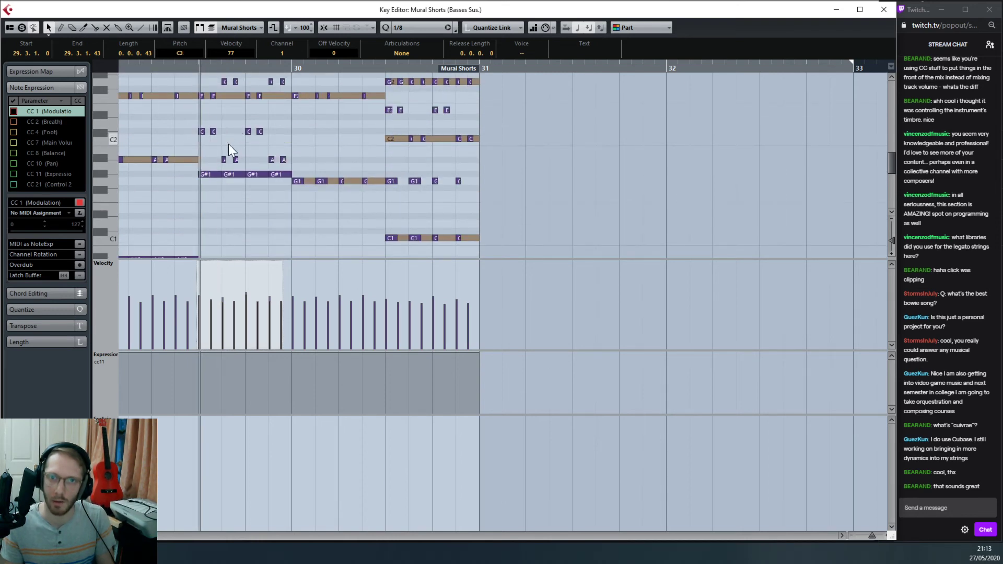
left_click_drag(226, 163, 290, 161)
key("Up")
key("Up")
key("Up")
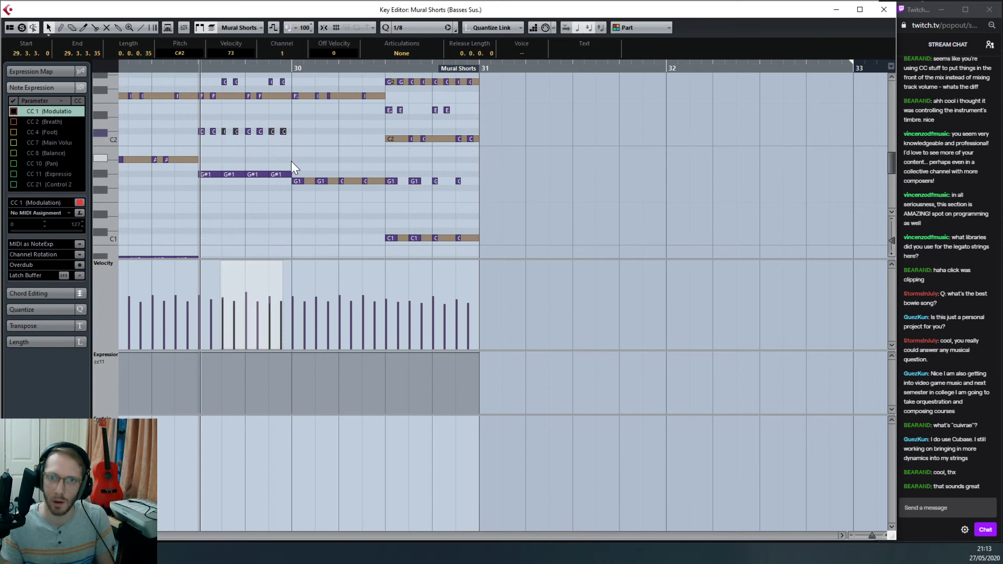
Step: Lower the eight A#2 short notes in bar 29's second half to G#2
scroll(240, 141, "up", 2)
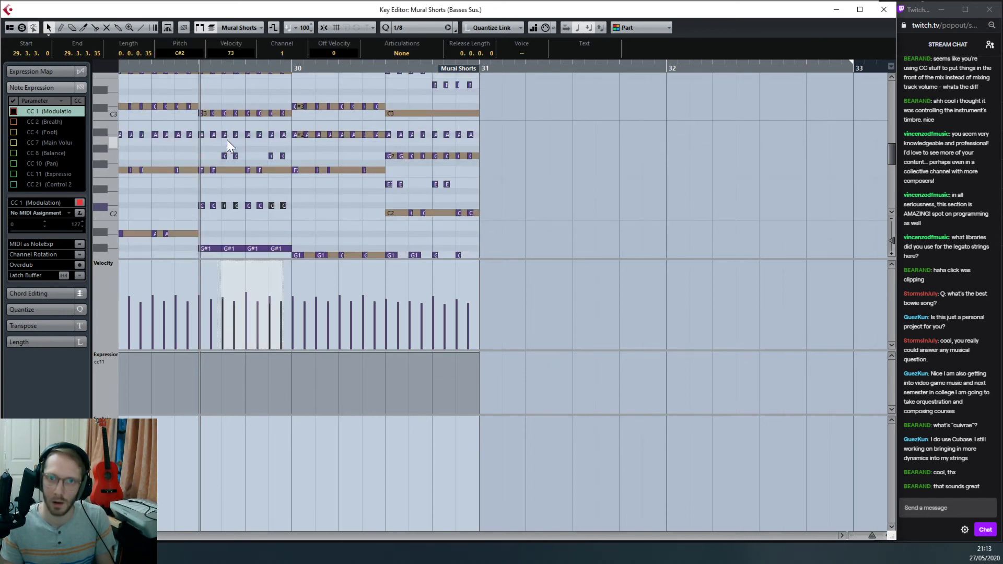
left_click_drag(203, 126, 285, 143)
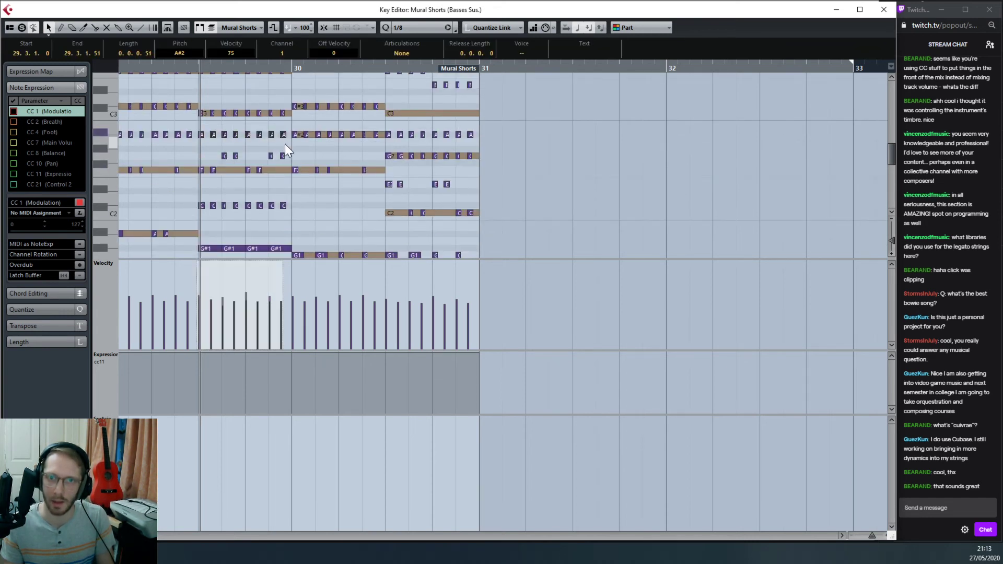
key("Down")
key("Down")
Step: Delete the G2 short notes clashing with G#2 in bar 29's second half and play back from the middle of bar 29
scroll(224, 177, "down", 5)
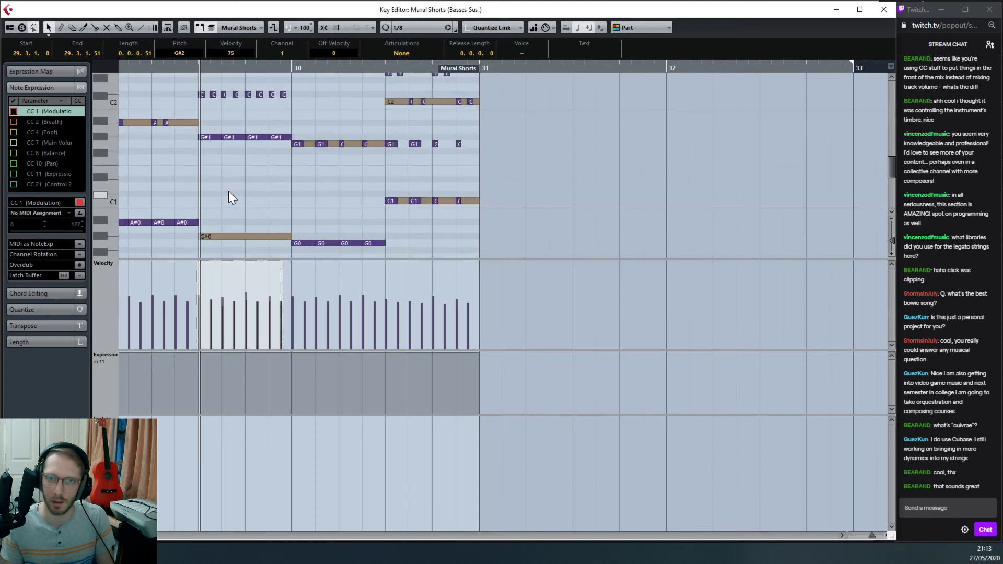
scroll(235, 188, "up", 5)
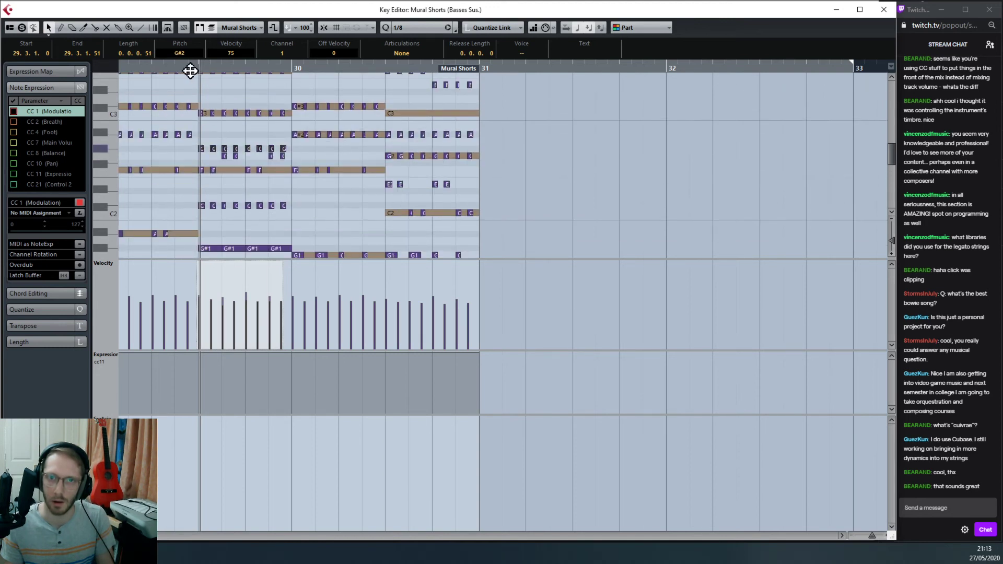
left_click(193, 67)
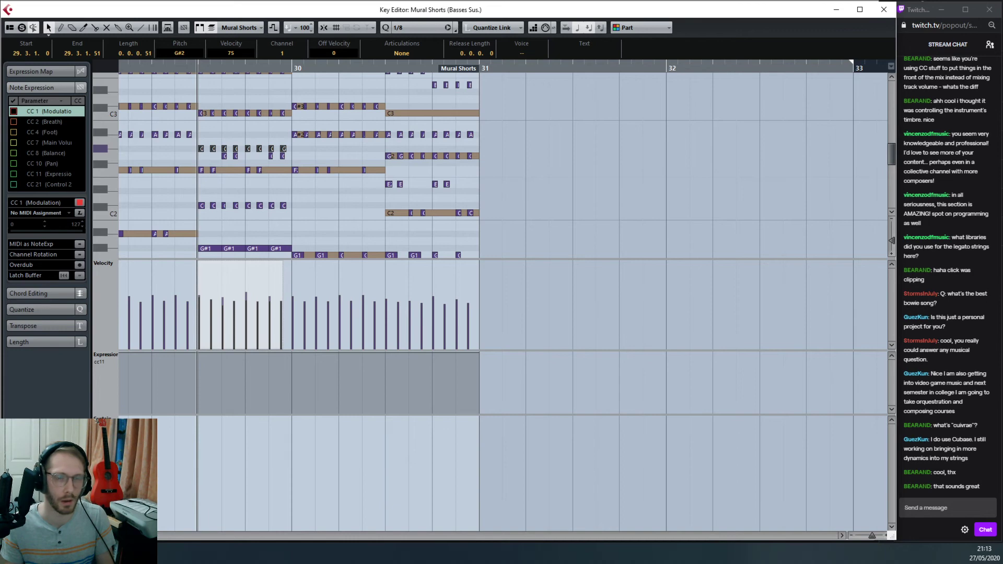
scroll(246, 188, "down", 2)
left_click_drag(215, 121, 288, 130)
key("Delete")
key("space")
scroll(270, 159, "up", 2)
scroll(271, 159, "up", 2)
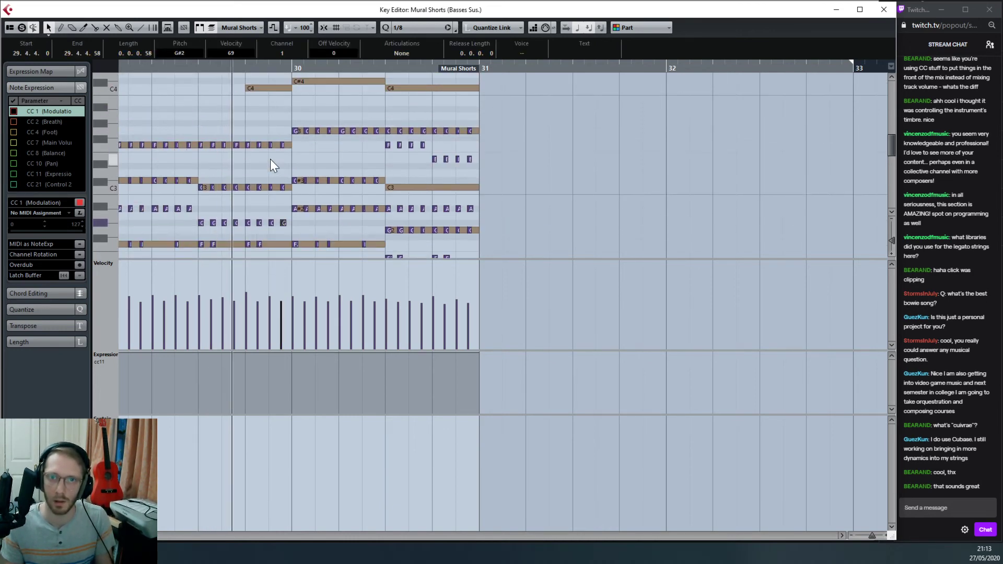
scroll(217, 220, "down", 4)
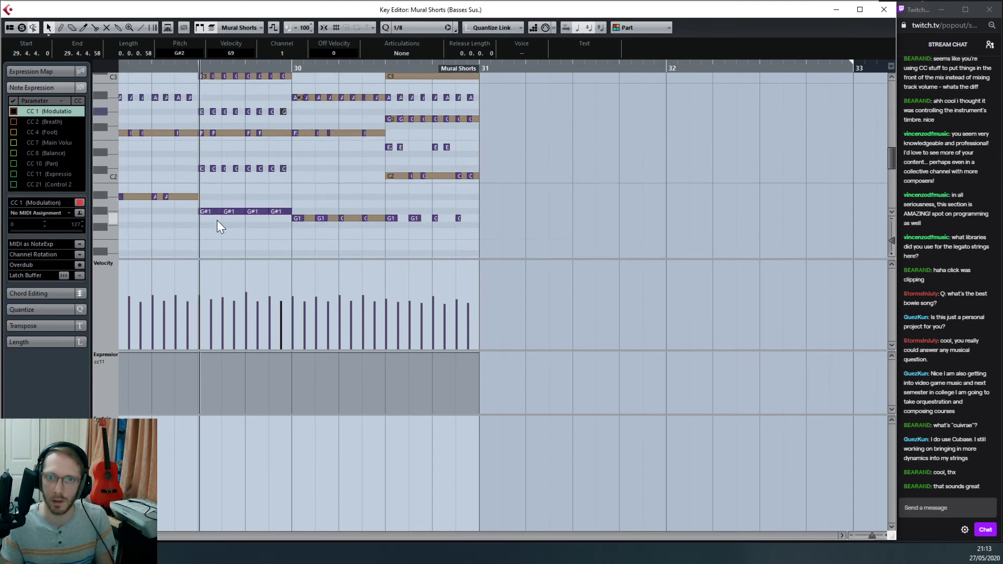
Step: Audition individual short notes on the third beat of bar 29 and compare the chord's upper and lower voices
scroll(222, 186, "up", 2)
left_click_drag(207, 194, 206, 215)
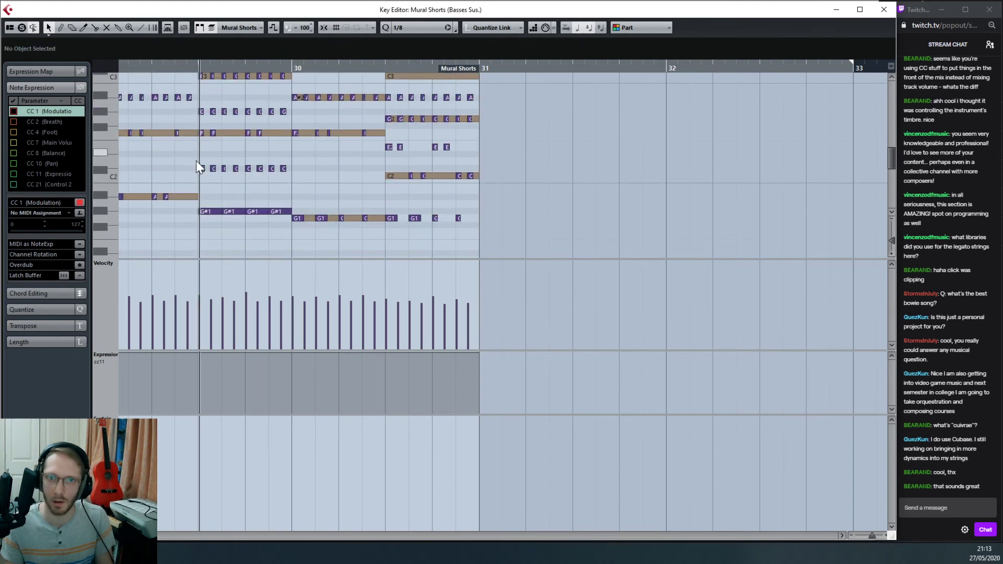
left_click(202, 112)
scroll(208, 143, "up", 2)
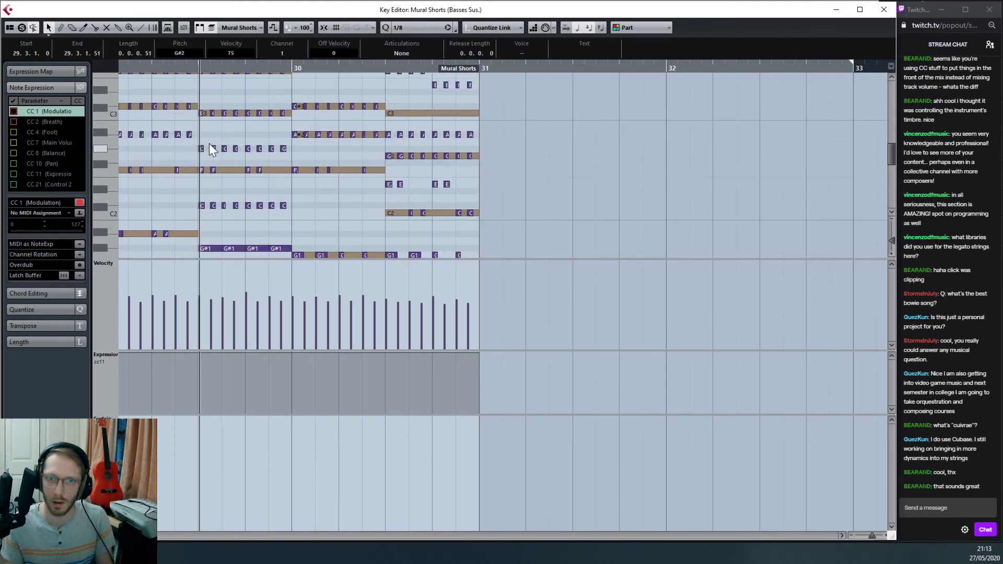
left_click(203, 112)
scroll(215, 139, "up", 2)
scroll(209, 131, "up", 2)
scroll(233, 151, "down", 6)
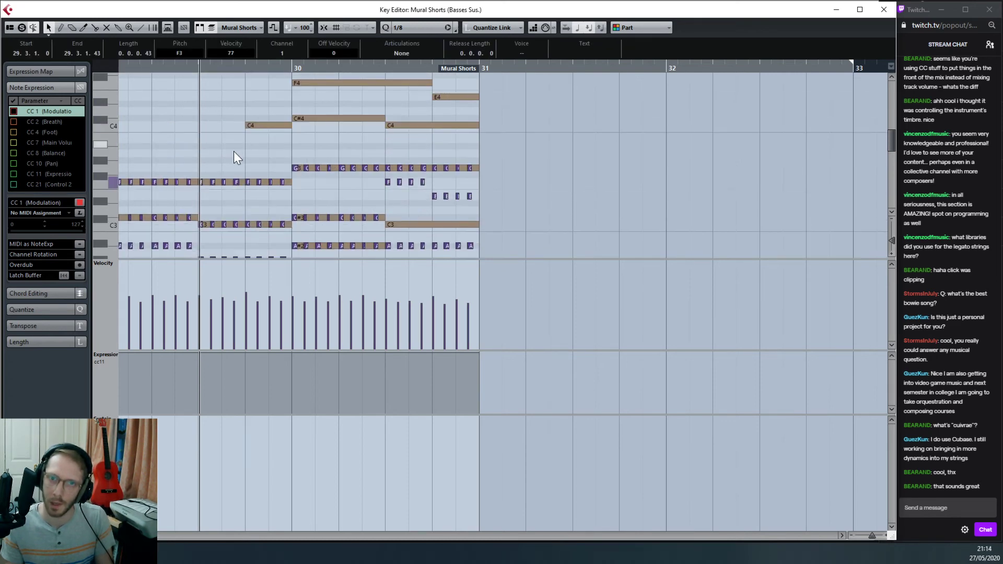
scroll(218, 217, "down", 4)
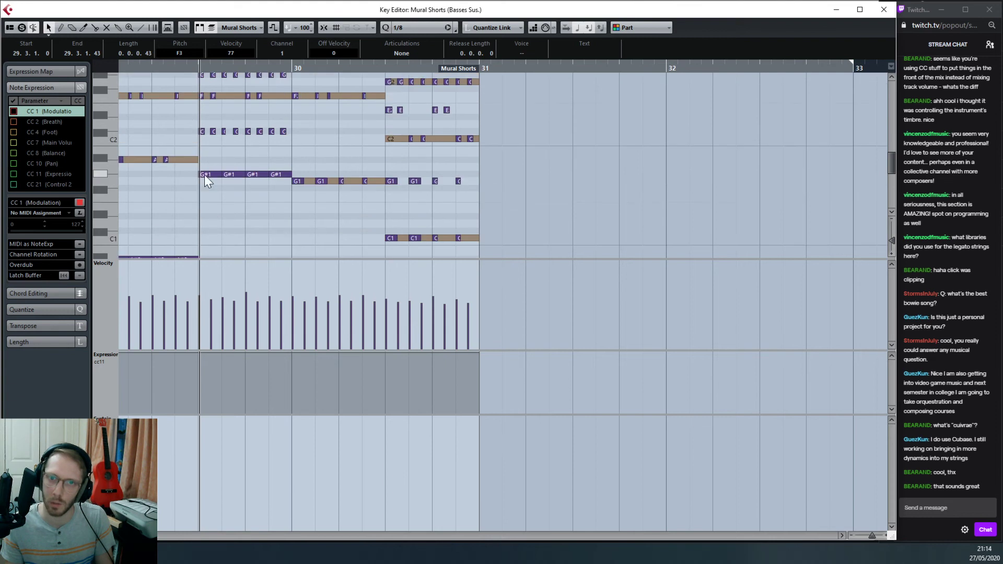
scroll(229, 164, "up", 6)
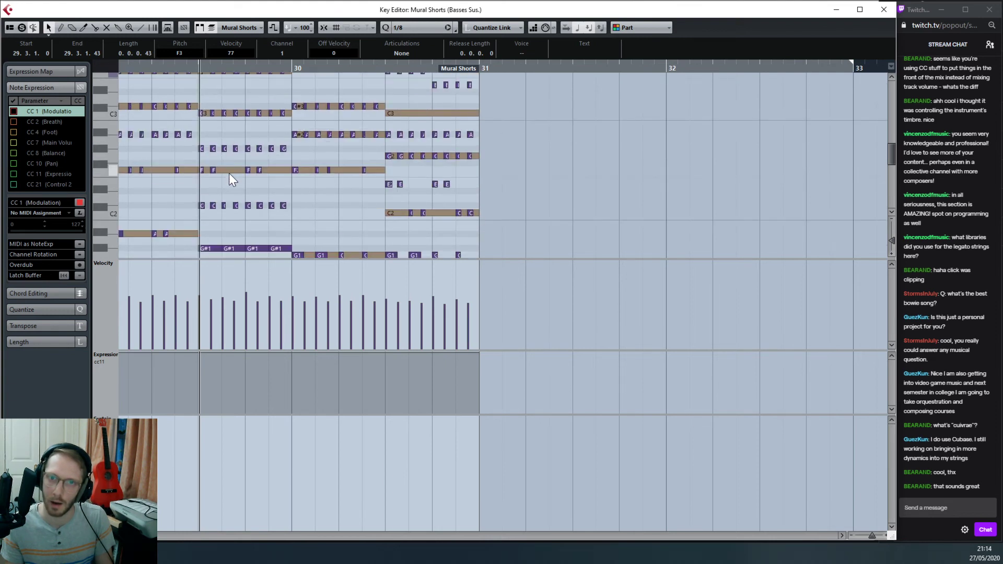
Step: Delete the eight G#2 short notes in bar 29's second half and play back through the end of bar 30
left_click_drag(200, 136, 290, 159)
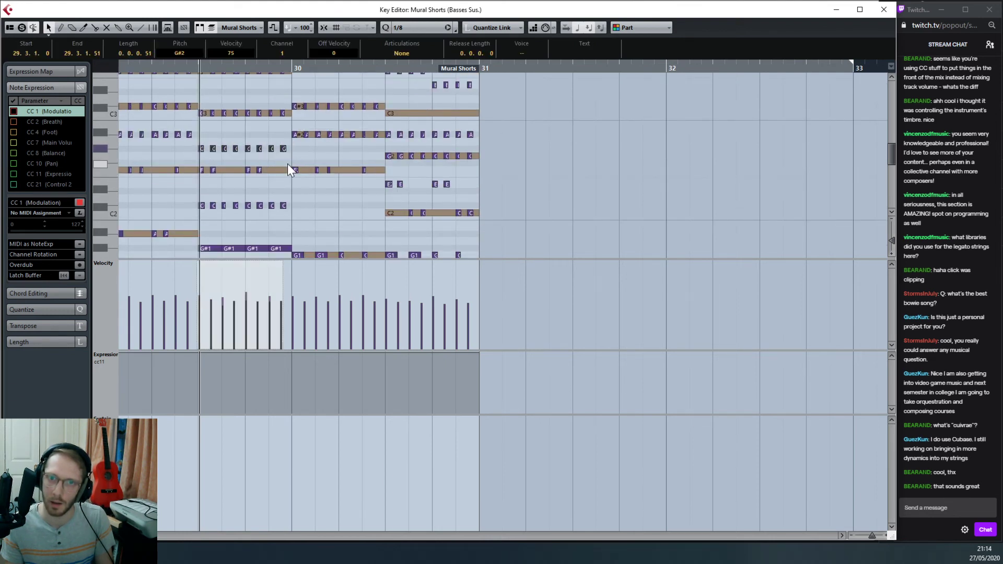
key("Delete")
key("space")
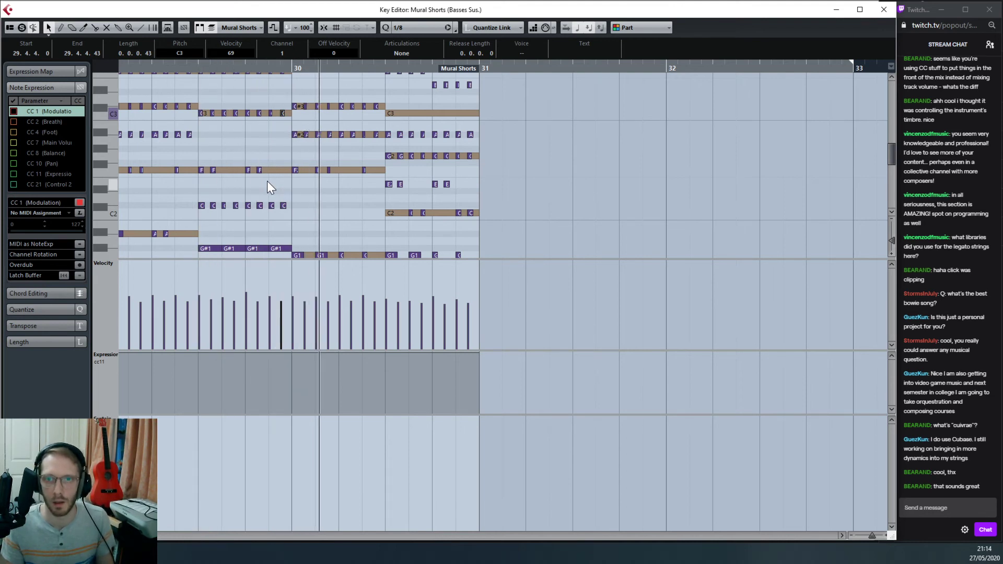
scroll(267, 183, "down", 2)
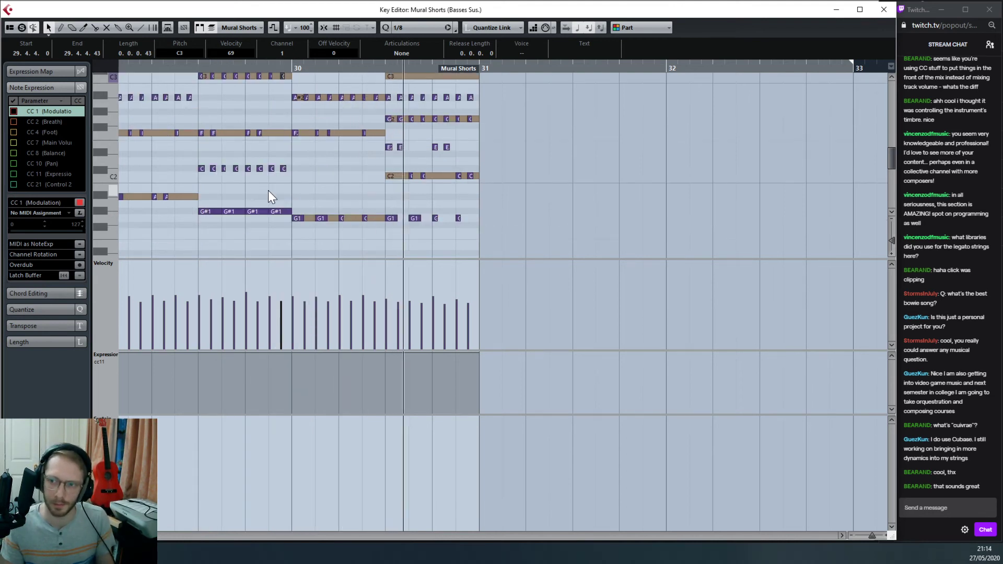
scroll(318, 193, "down", 4)
scroll(329, 191, "down", 4)
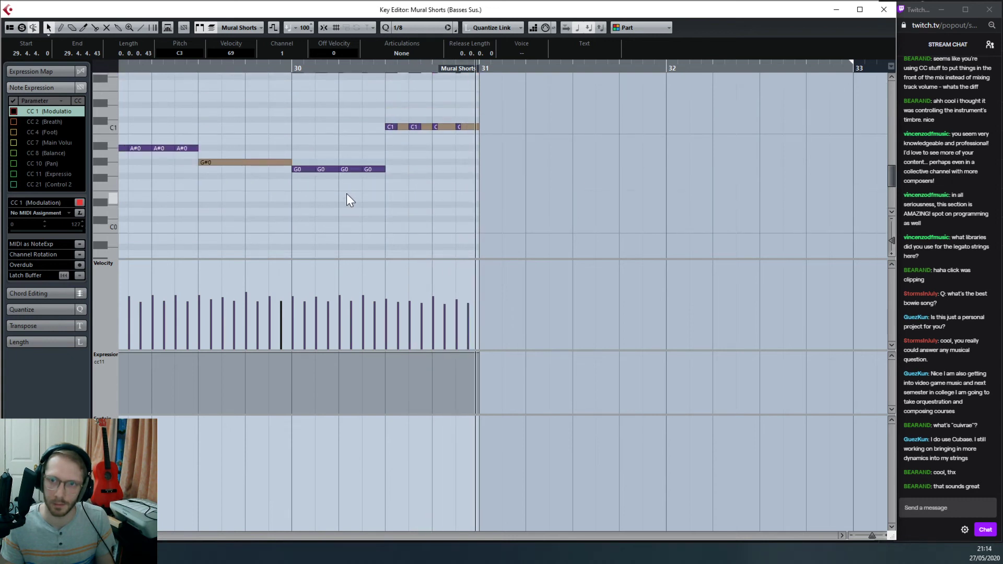
Step: Raise the G1 short notes in bar 30's second half to C2
scroll(366, 172, "up", 4)
left_click_drag(385, 132, 476, 163)
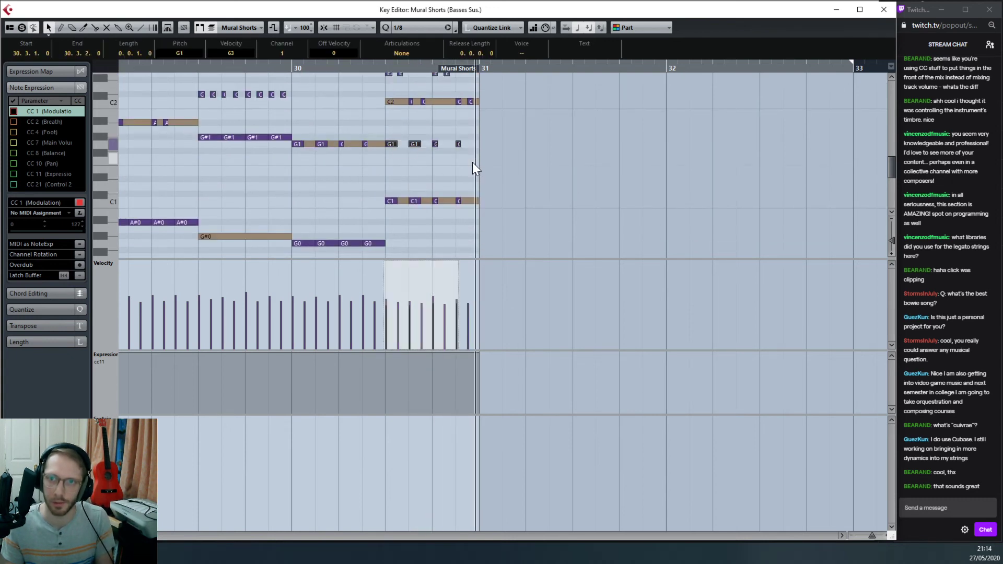
left_click(387, 127)
left_click_drag(391, 143, 391, 130)
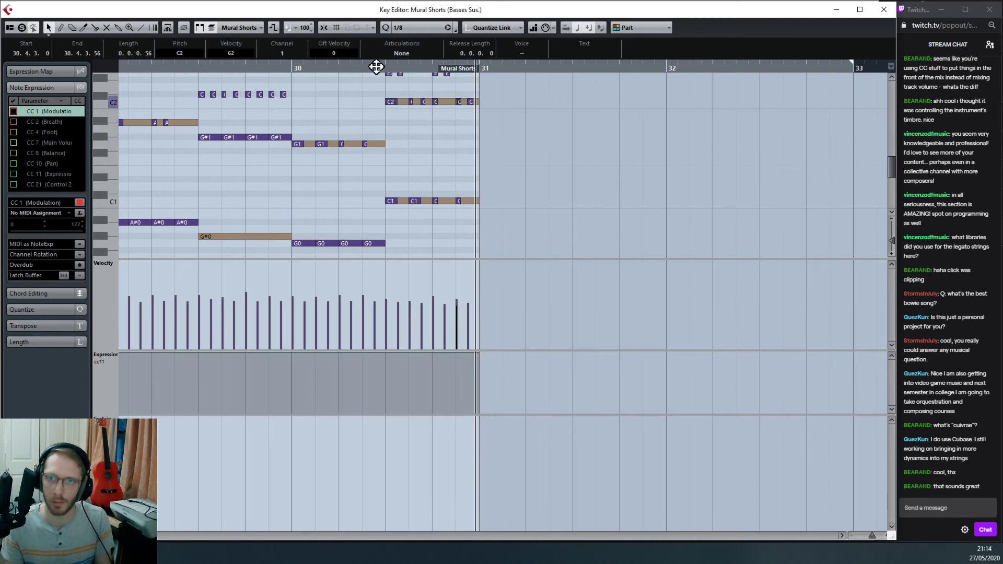
left_click(450, 170)
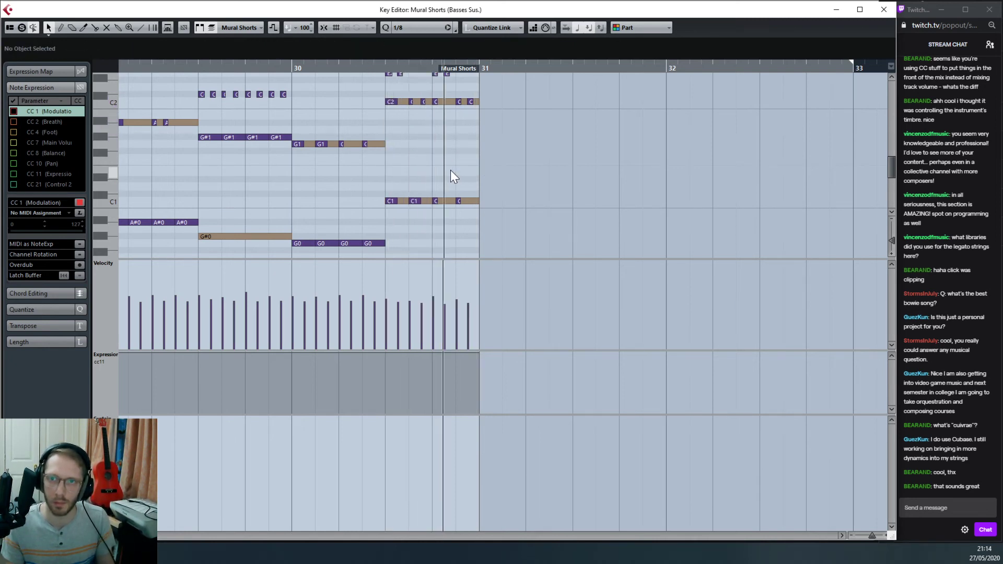
Step: Raise the first two E2 short notes in bar 30's second half to F2 and play back from the middle of bar 30
scroll(450, 170, "up", 3)
left_click_drag(381, 150, 382, 151)
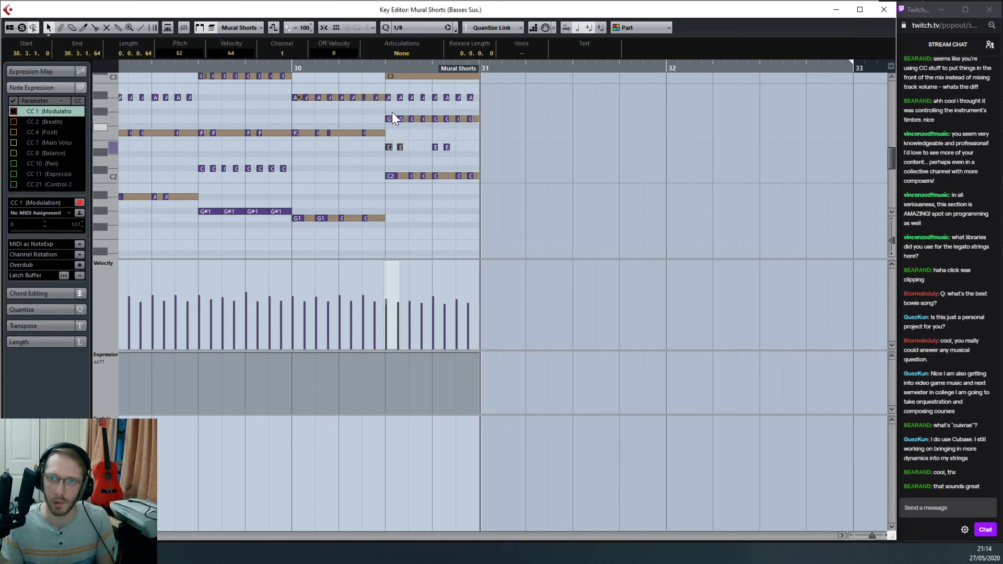
key("Up")
left_click(385, 68)
key("space")
scroll(448, 172, "up", 4)
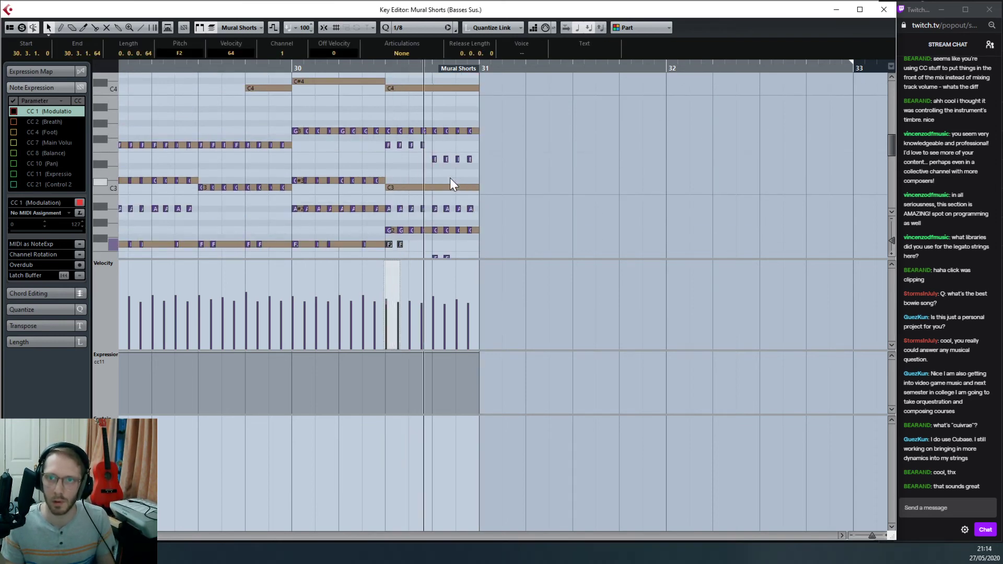
scroll(449, 184, "down", 3)
left_click(455, 188)
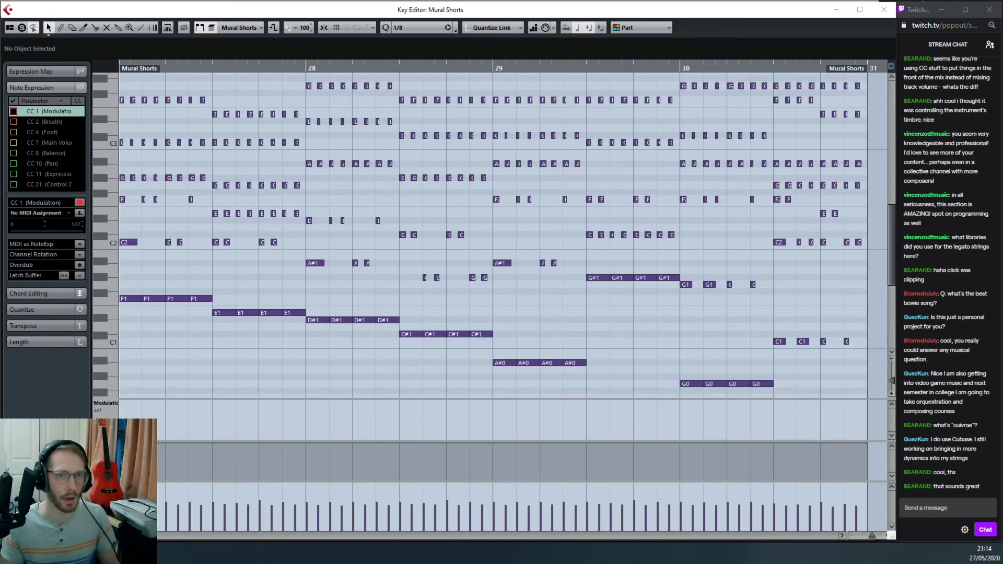
Step: Delete the F2, E2 and C2 short notes in bar 27 of the Mural Shorts part, keeping the voices above them
left_click(233, 255)
key("g")
scroll(233, 264, "up", 2)
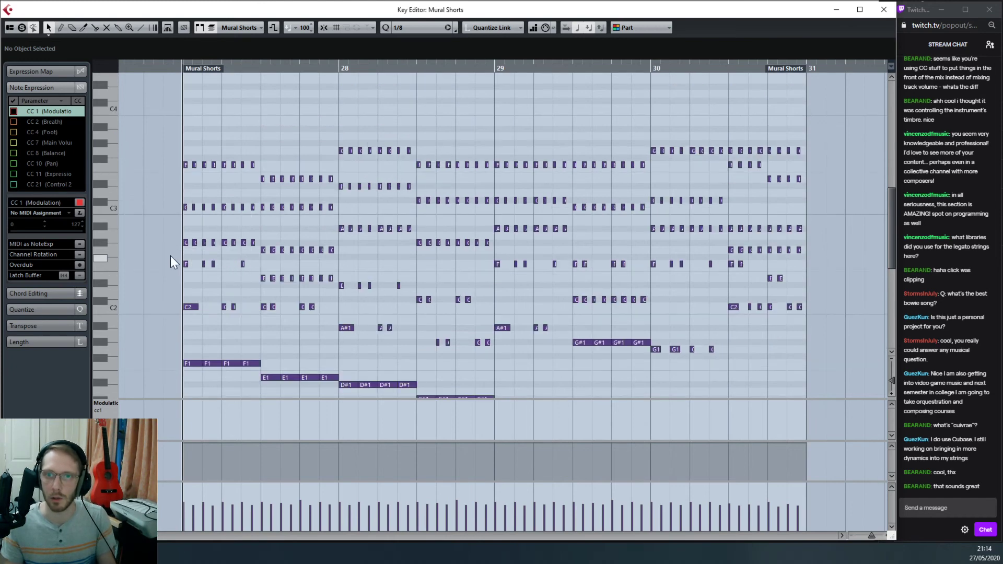
left_click_drag(173, 257, 250, 308)
key("Delete")
left_click_drag(258, 273, 337, 310)
key("Delete")
Step: Delete the D#2, C#2, A#1 and G#1 short notes in bar 28
left_click_drag(339, 275, 421, 331)
key("Delete")
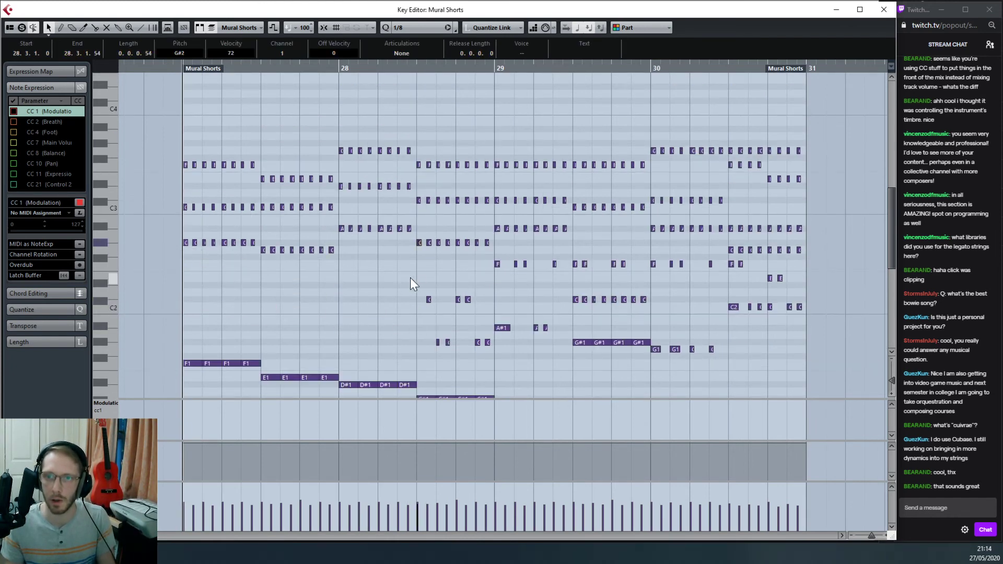
left_click_drag(411, 280, 500, 347)
key("Delete")
Step: Delete the lower-voice short notes from F2 down to G1 in bars 29 and 30
left_click_drag(481, 262, 700, 350)
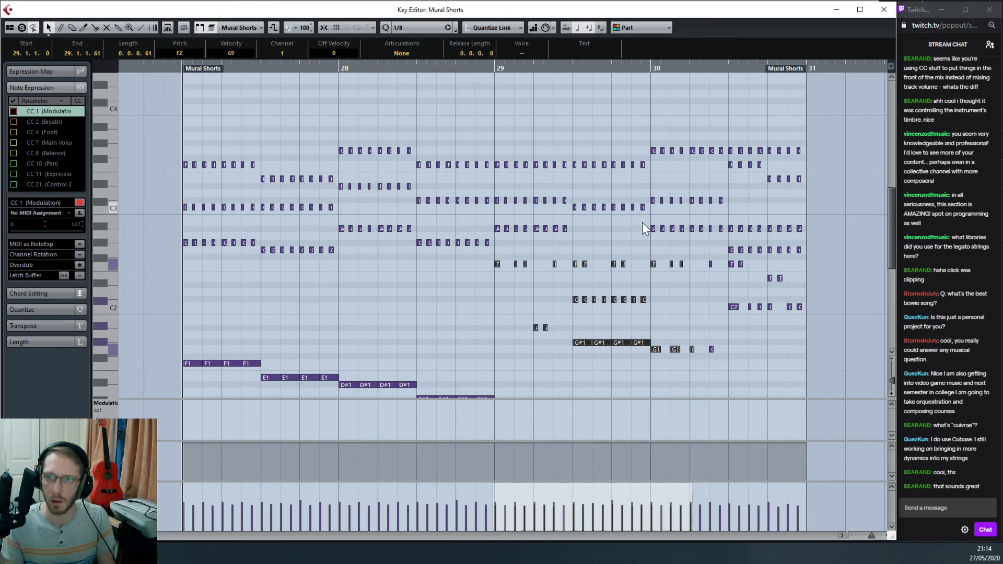
key("Delete")
left_click_drag(680, 249, 794, 309)
key("Delete")
Step: Delete the remaining bass notes from F1 down to G0 across bars 27 to 30
scroll(660, 299, "down", 5)
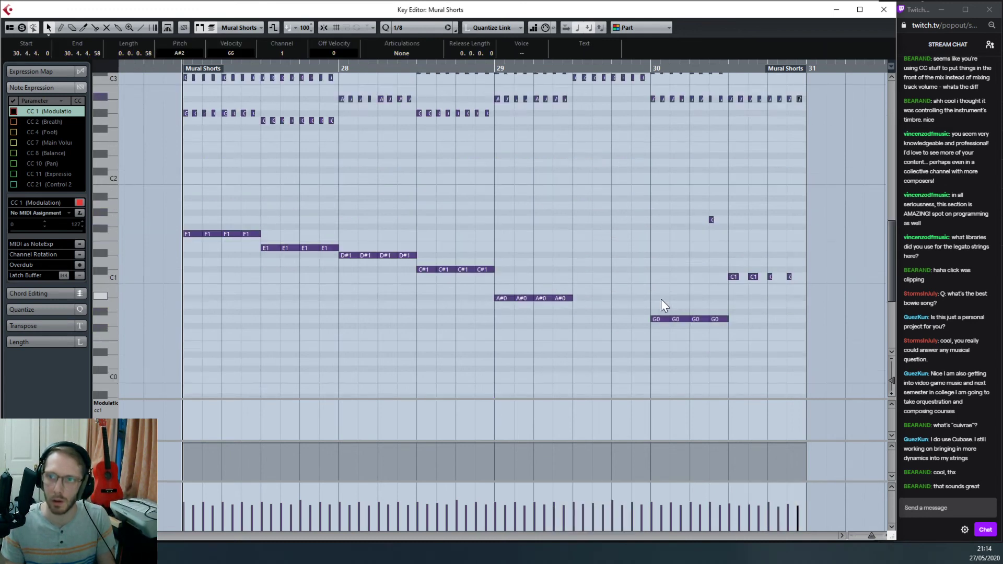
scroll(661, 299, "down", 2)
left_click_drag(193, 126, 802, 266)
key("Delete")
scroll(168, 231, "up", 6)
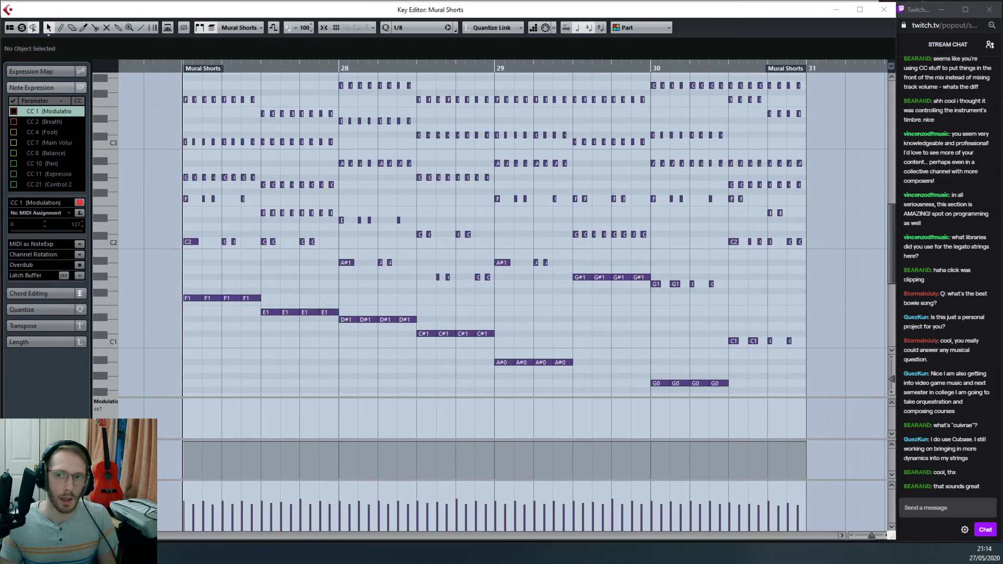
Step: In the other full Mural Shorts part, delete the short notes above C2 in bar 27 and bar 28's first half
left_click_drag(146, 152, 332, 345)
key("Delete")
left_click_drag(326, 166, 413, 345)
scroll(408, 360, "down", 2)
scroll(413, 324, "up", 1)
key("Delete")
Step: Delete the short notes above C#2 in bar 28's second half and bar 29's first half
mouse_move(379, 122)
left_mouse_down()
mouse_move(493, 315)
mouse_move(488, 285)
left_mouse_up()
key("Delete")
left_click_drag(469, 128, 563, 281)
scroll(543, 303, "down", 2)
scroll(543, 302, "up", 2)
key("Delete")
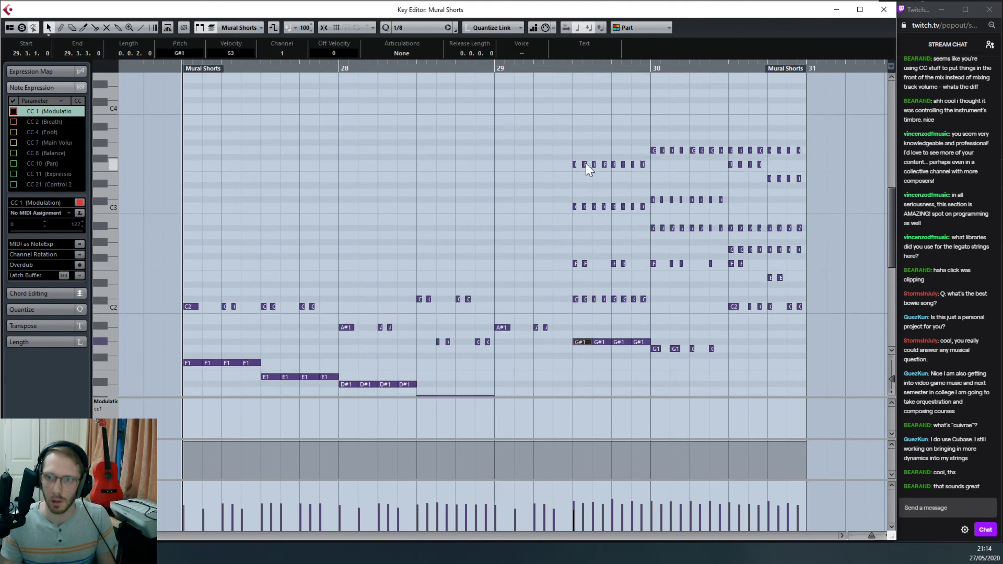
Step: Delete the upper short notes from F3 down to F2 in bar 29's second half, keeping the C#2 and G#1 notes
left_click_drag(547, 119, 637, 263)
scroll(622, 299, "down", 2)
scroll(622, 274, "up", 1)
key("Delete")
Step: Delete the short notes above C2 throughout bar 30, along with the leftover F3 and C3 at bar 29's end
scroll(597, 283, "right", 2)
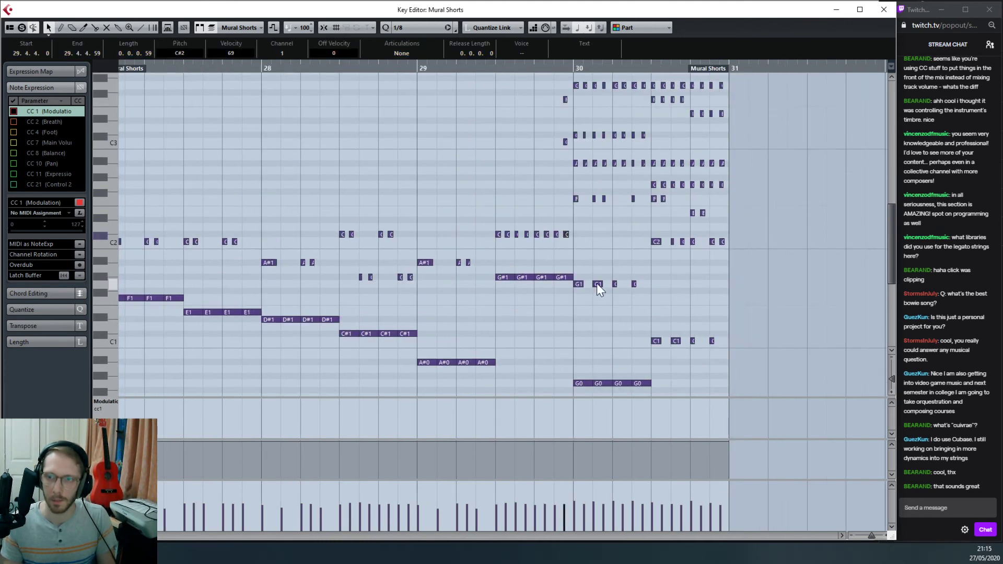
scroll(597, 283, "up", 2)
left_click_drag(537, 135, 641, 271)
left_click_drag(592, 129, 720, 261)
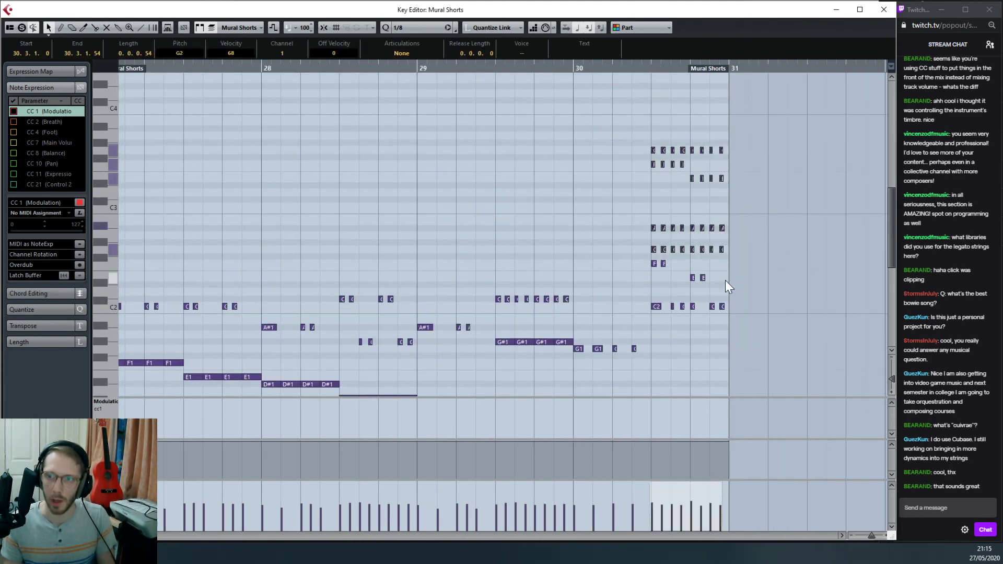
scroll(725, 280, "down", 2)
key("Delete")
left_click_drag(633, 174, 717, 224)
key("Delete")
scroll(593, 195, "down", 4)
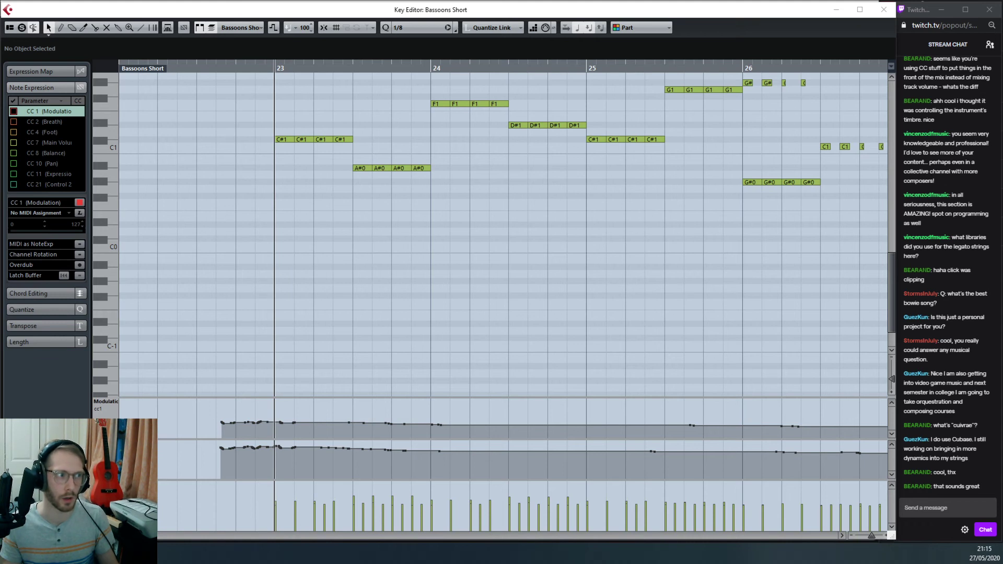
Step: Delete the controller jump at the start of bar 27 in the Clarinets Short and Bassoons Short parts
left_click(800, 67)
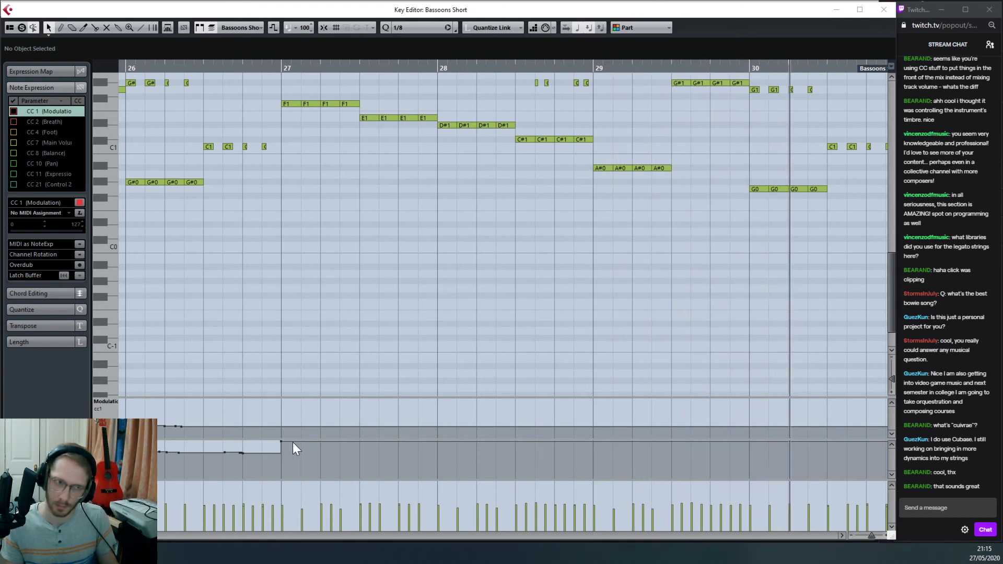
scroll(183, 308, "left", 7)
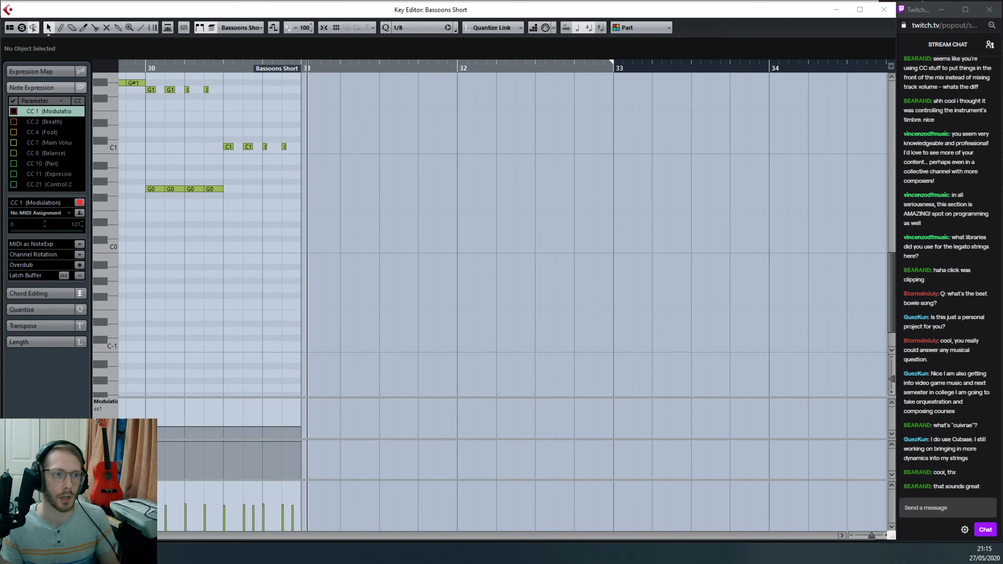
scroll(395, 340, "right", 10)
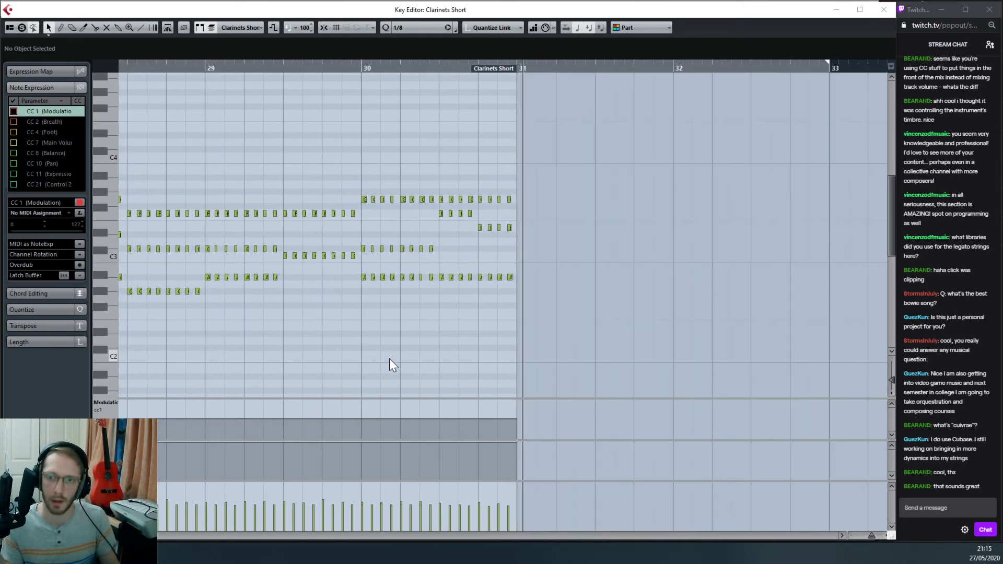
scroll(390, 359, "left", 8)
left_click(488, 68)
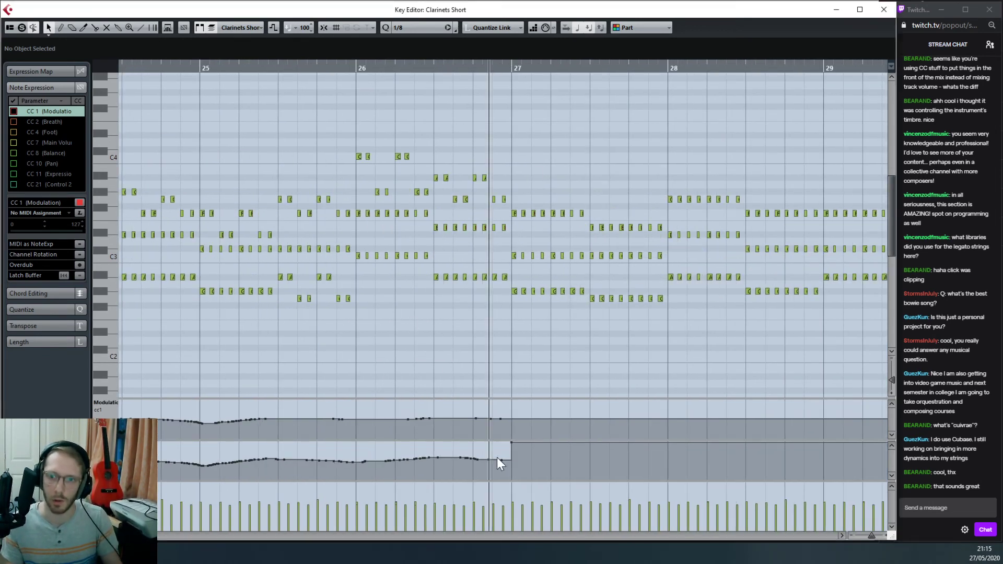
left_click_drag(500, 454, 527, 423)
key("Delete")
key("Down")
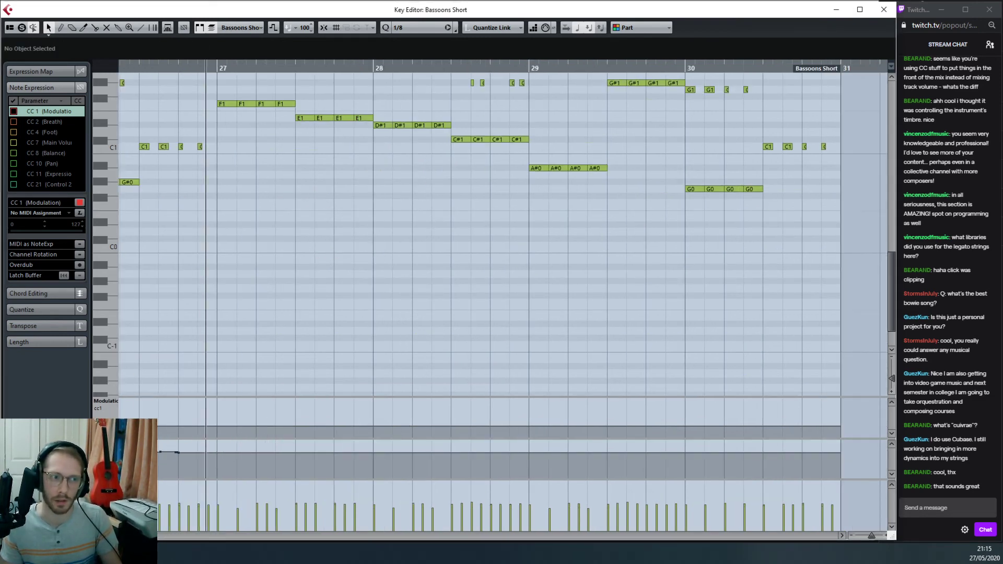
Step: Play the Mural Shorts passage around bar 27 and check the channel levels in the mixer
key("Down")
key("space")
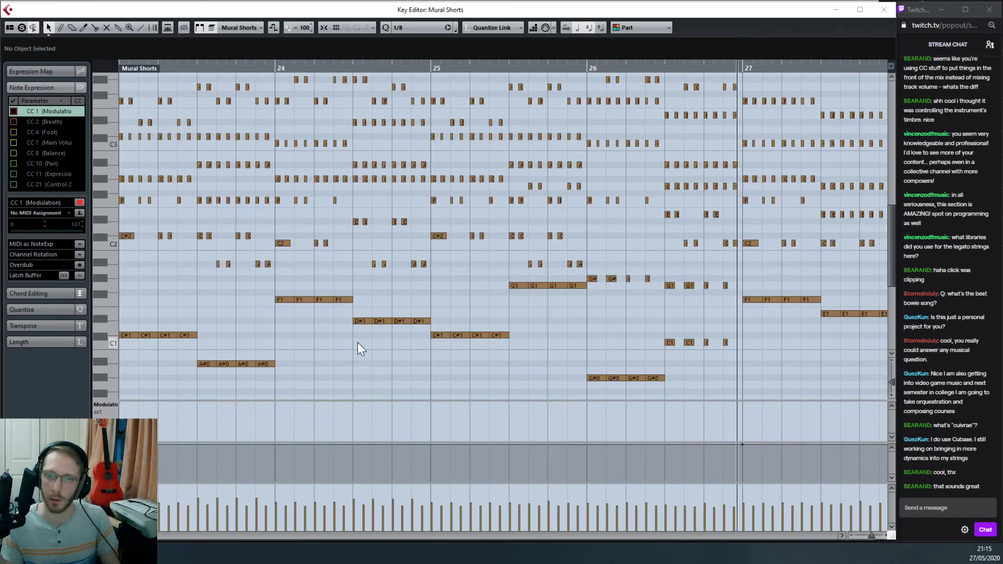
scroll(609, 363, "right", 2)
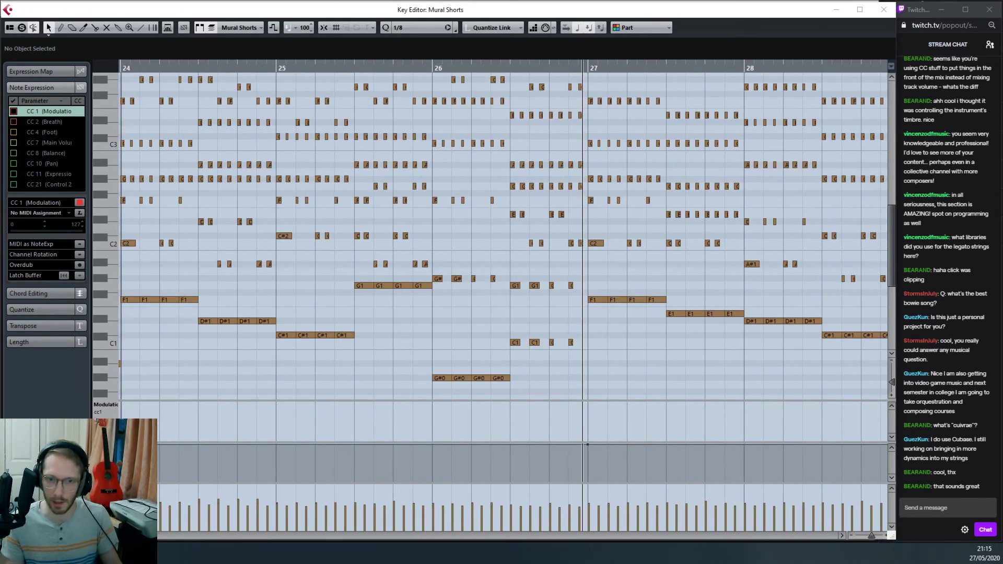
scroll(455, 384, "right", 2)
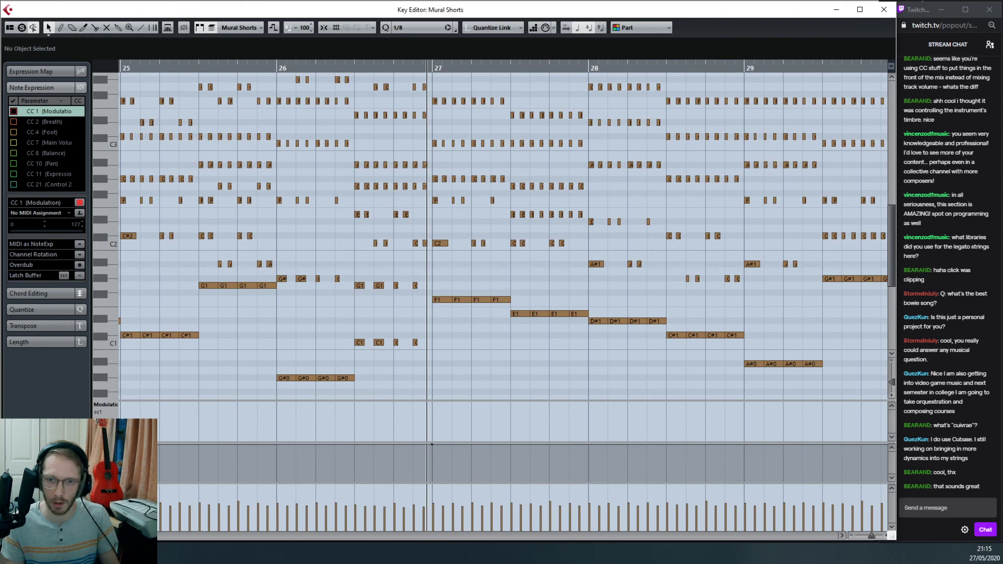
key("Return")
key("space")
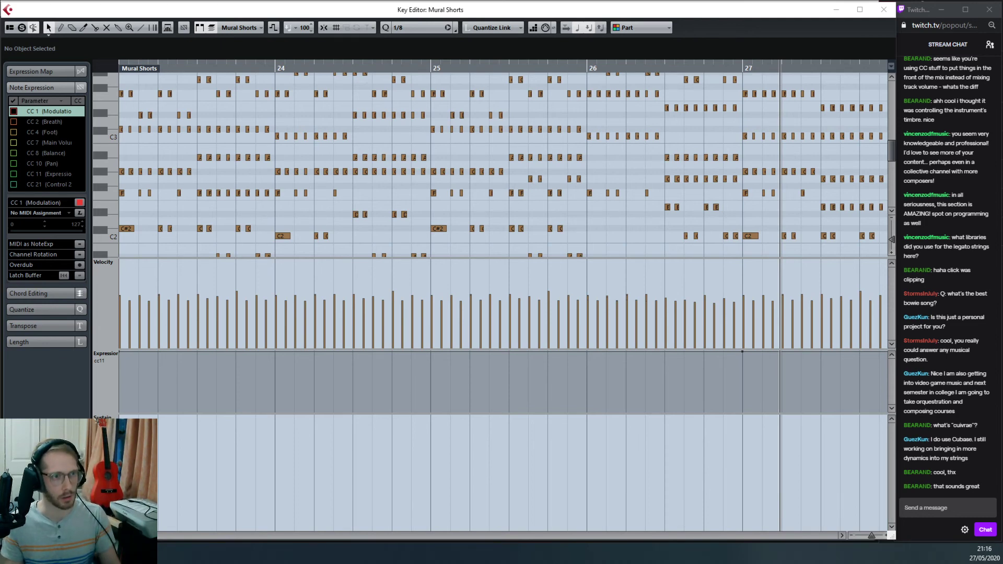
key("Return")
key("KP_Subtract")
key("space")
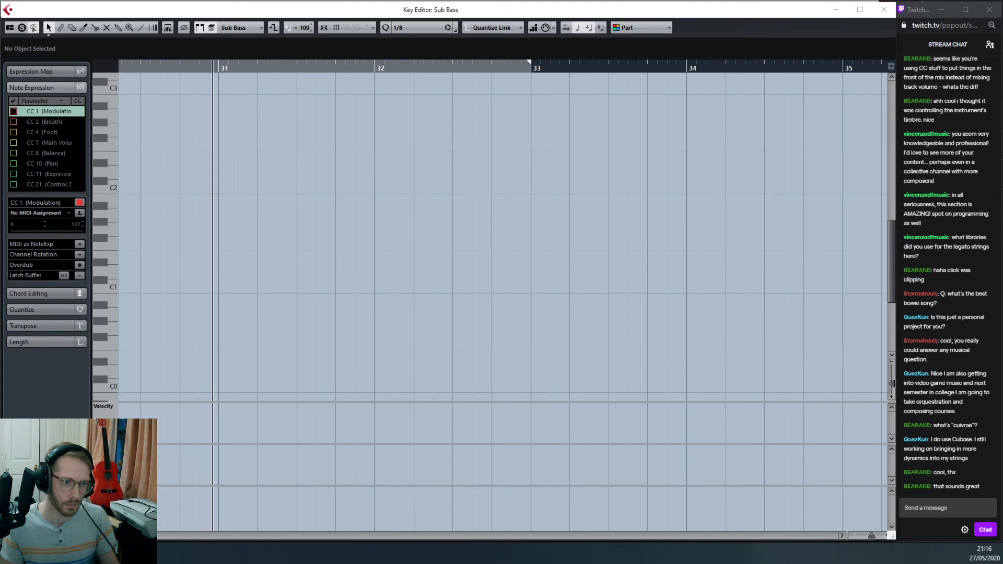
key("F3")
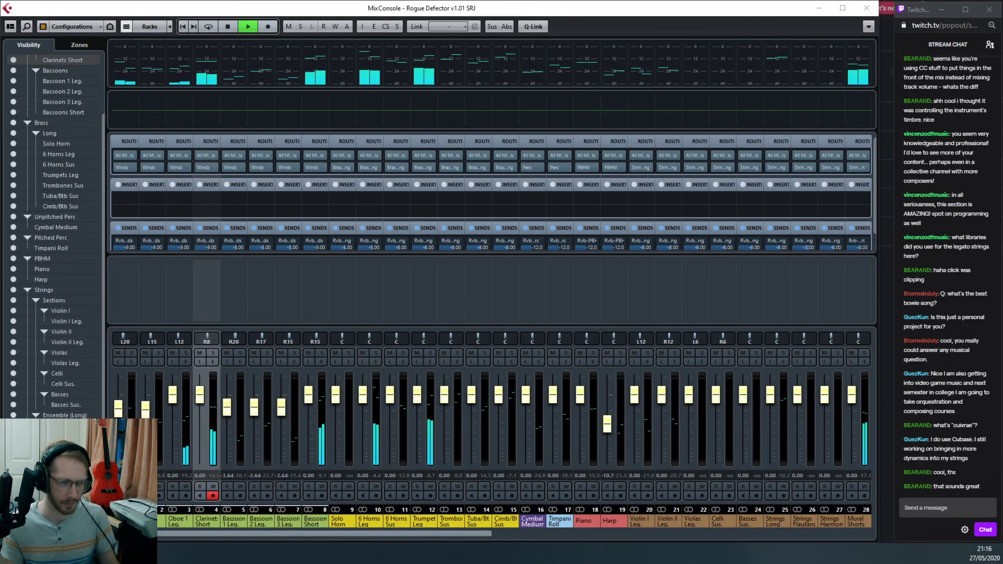
key("F3")
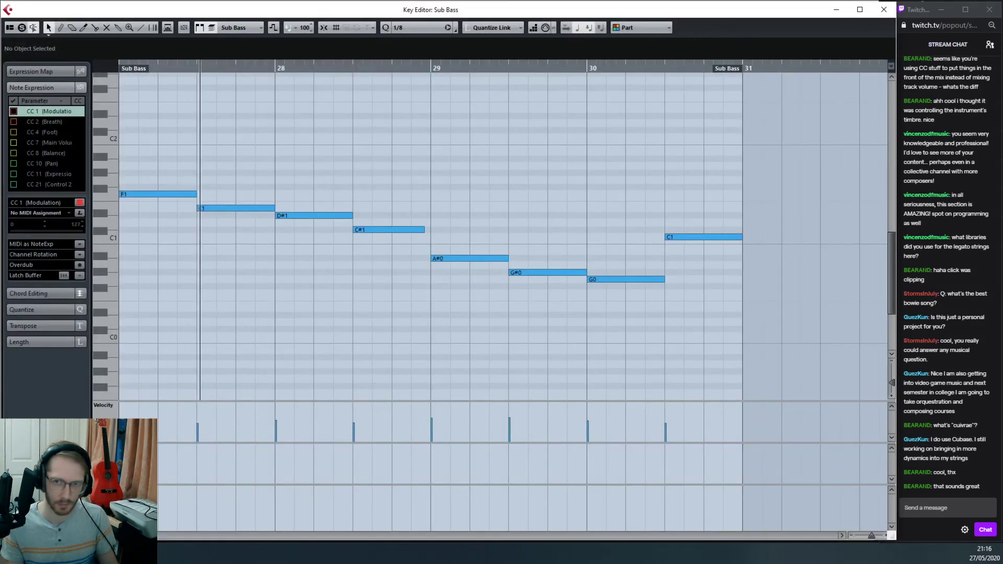
Step: Open the Sub Bass part for bars 27 to 30 together with the Mural Shorts, Bassoons Short and Clarinets Short parts
key("ctrl+e")
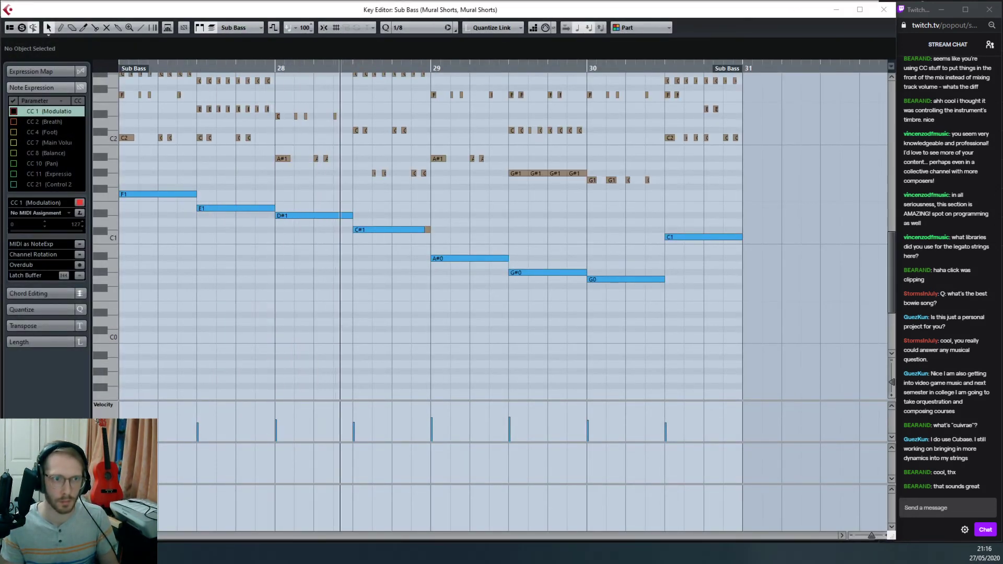
scroll(453, 208, "up", 2)
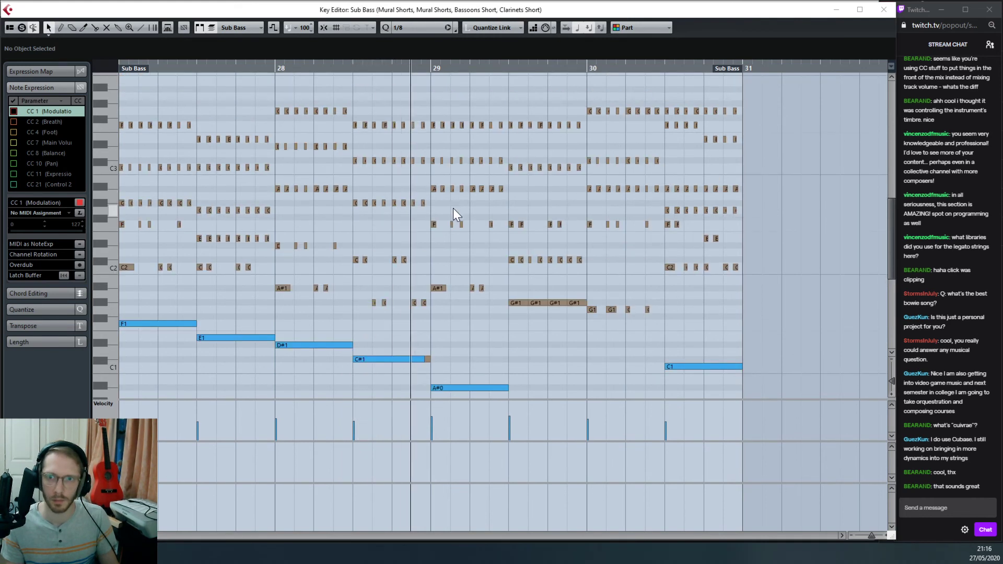
scroll(453, 208, "down", 1)
scroll(456, 220, "right", 1)
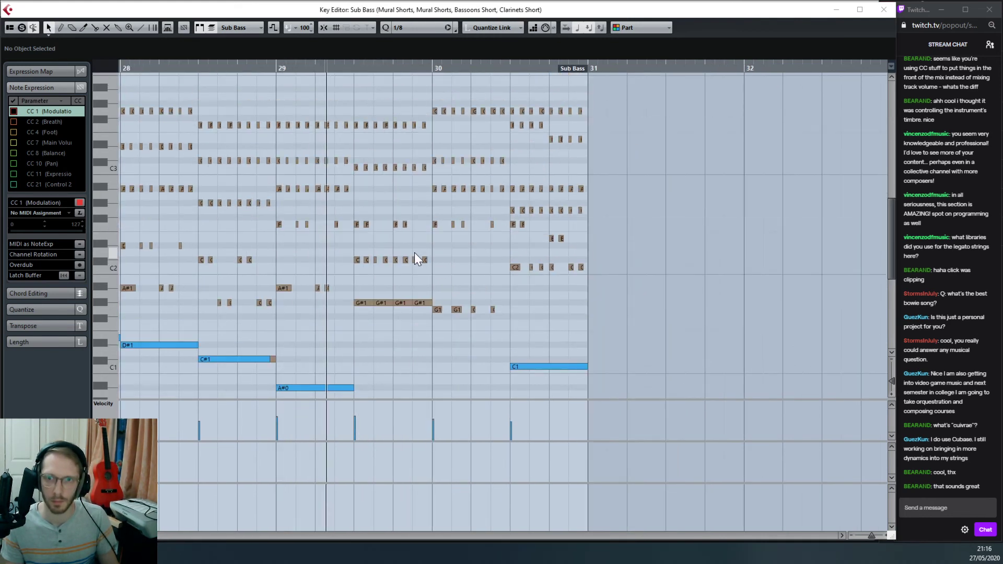
scroll(418, 253, "up", 3)
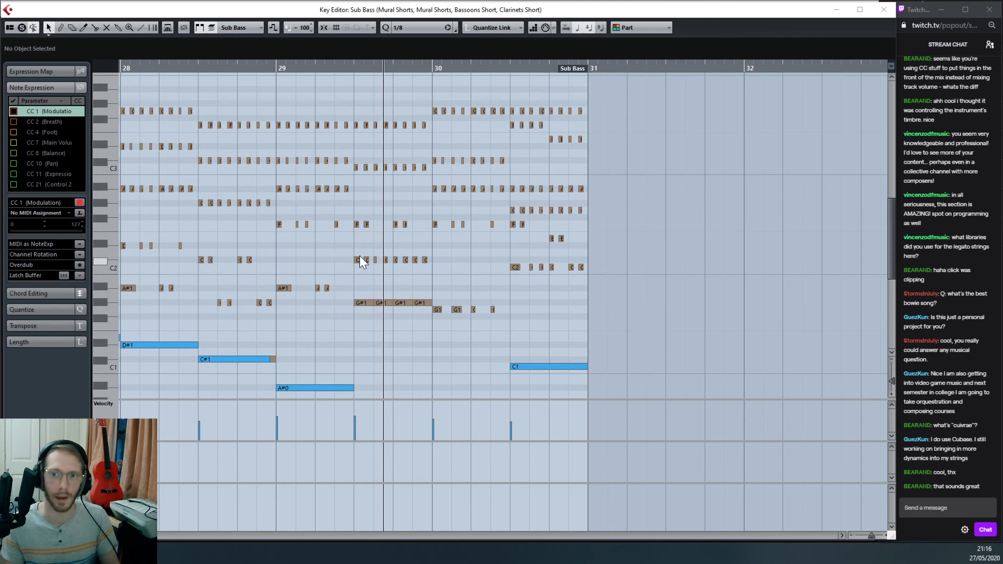
Step: Lower the repeated C#2 short notes in bar 29's second half to C2 and play back from bar 29
left_click_drag(347, 253, 423, 265)
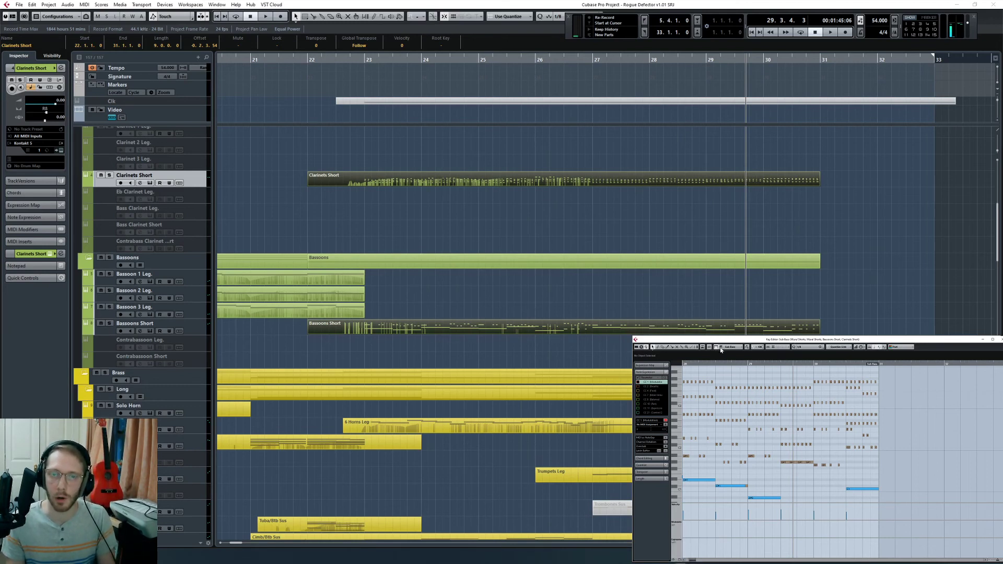
scroll(777, 464, "down", 3)
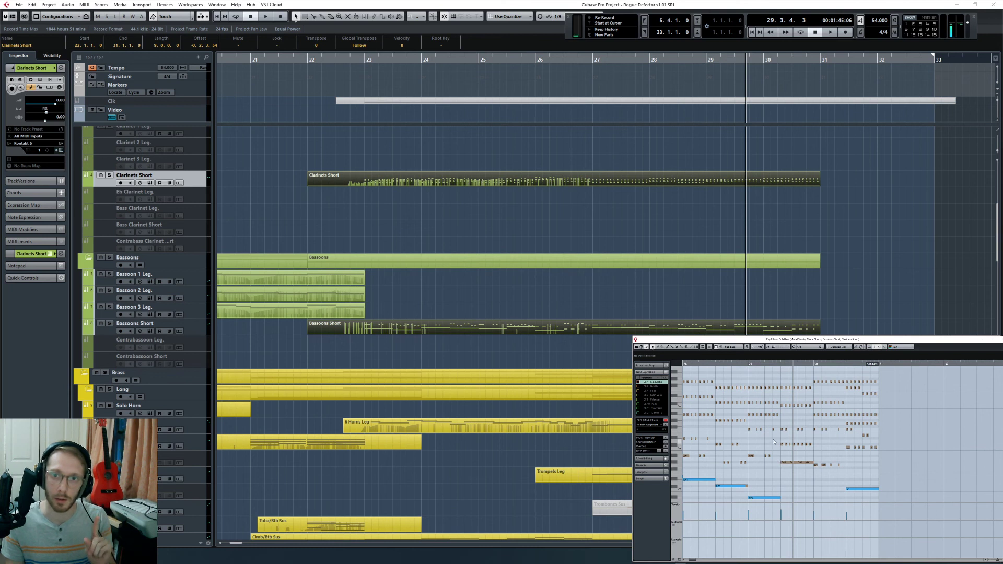
left_click_drag(816, 447, 819, 447)
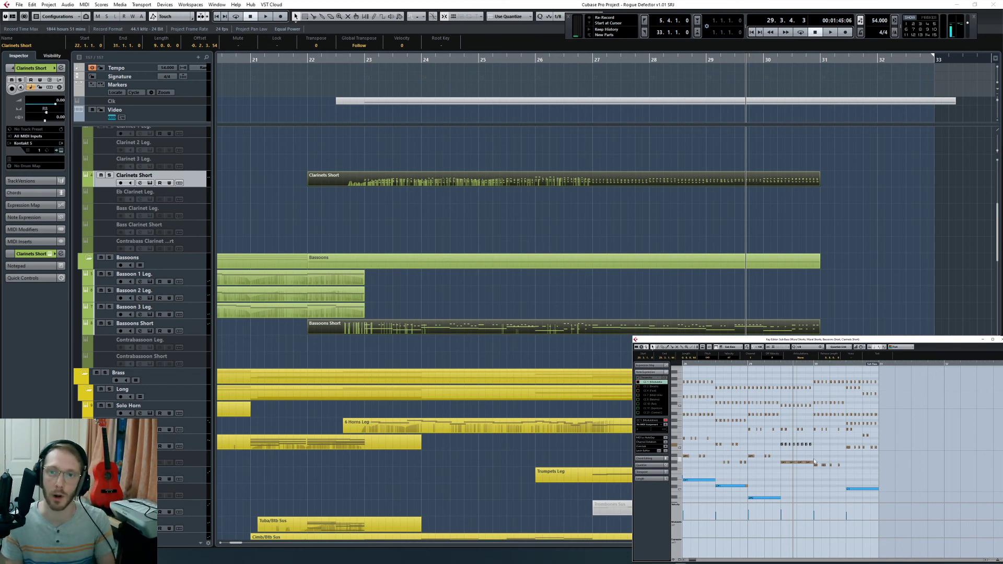
key("Down")
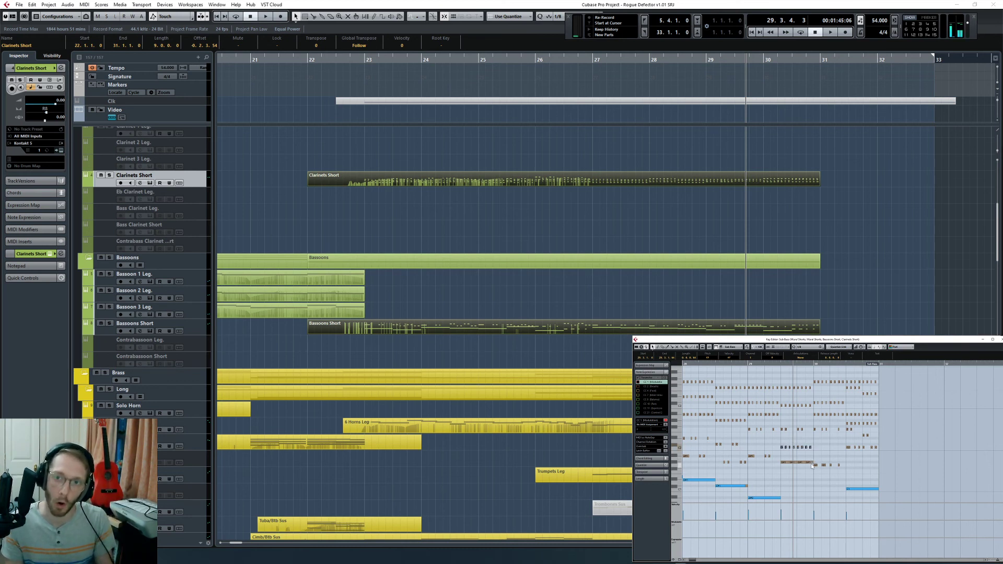
left_click(749, 365)
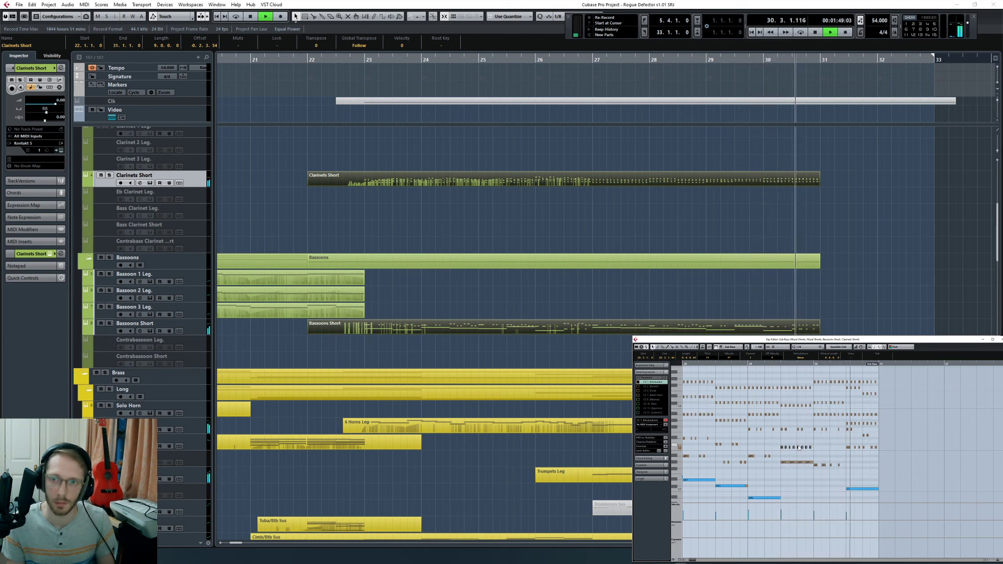
key("space")
Step: Examine the 6 Horns Leg melody and compare it with the Trumpets Leg part in a shared note view
left_click(835, 299)
scroll(835, 300, "down", 4)
scroll(835, 300, "up", 4)
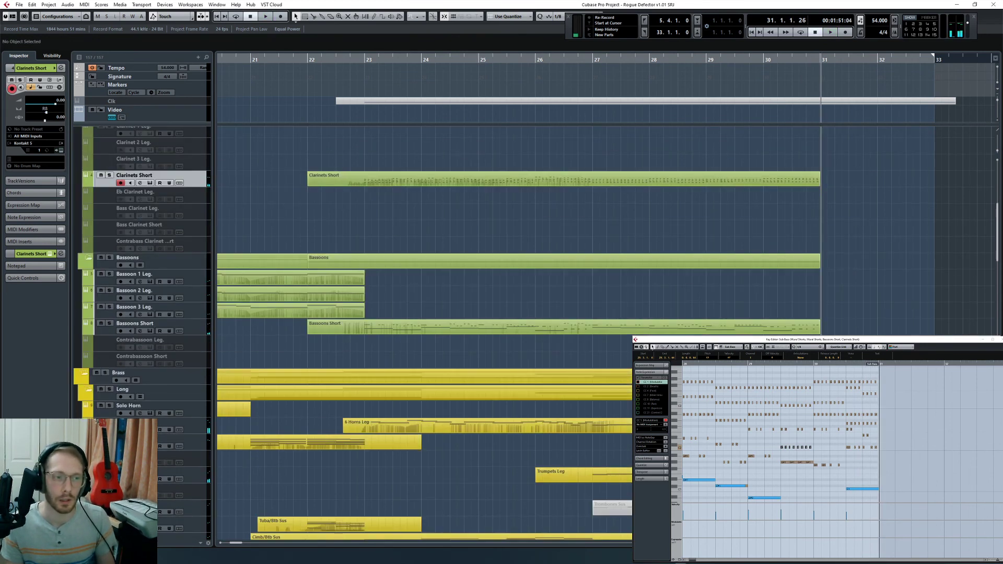
scroll(470, 261, "down", 5)
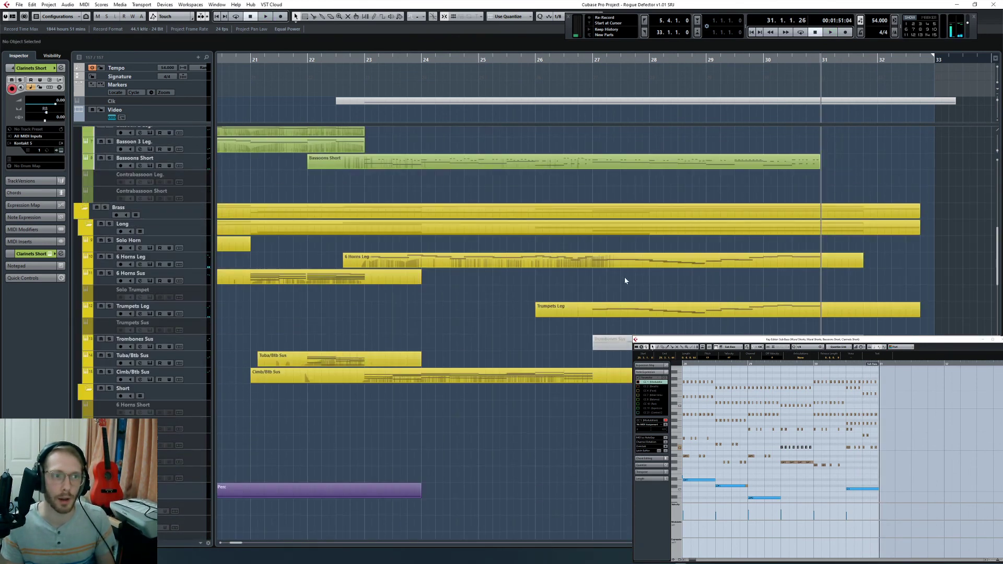
left_click(639, 309)
left_click(660, 261)
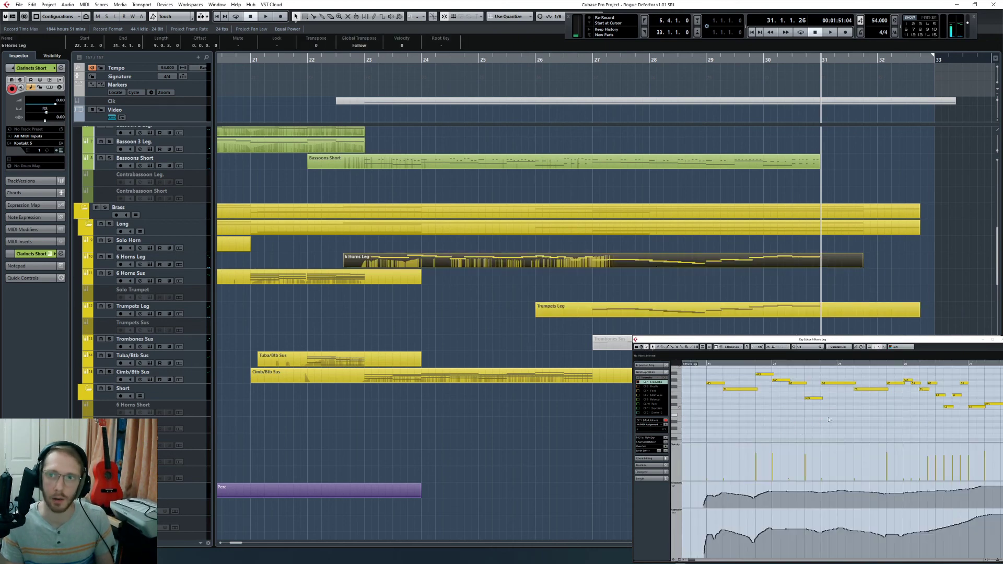
scroll(838, 412, "right", 10)
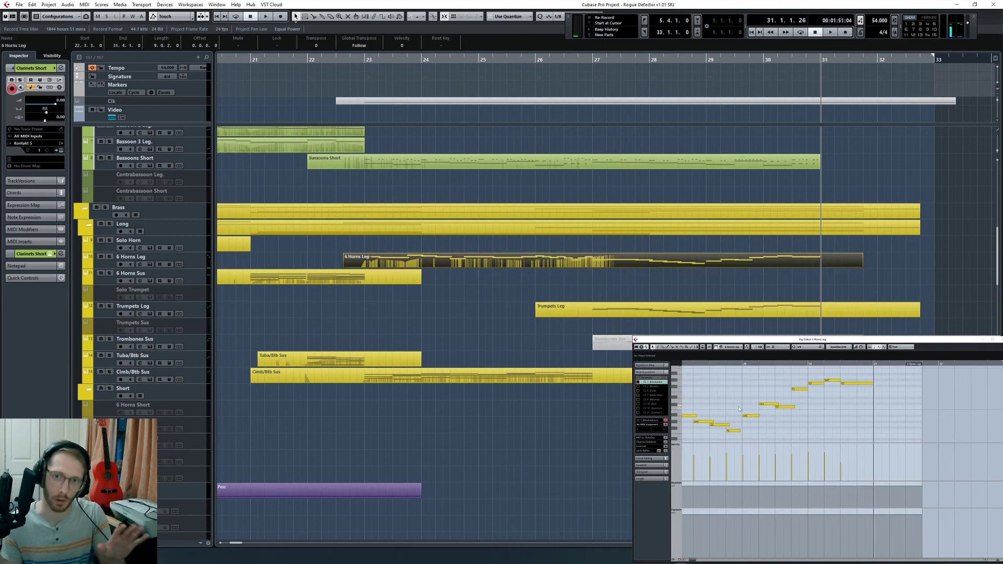
left_click(695, 309)
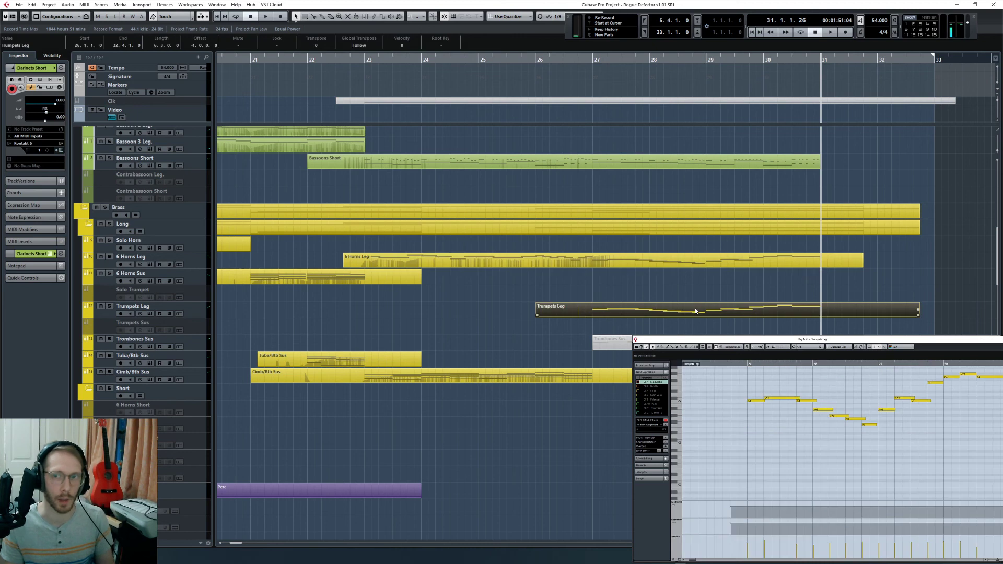
left_click(705, 261, "shift")
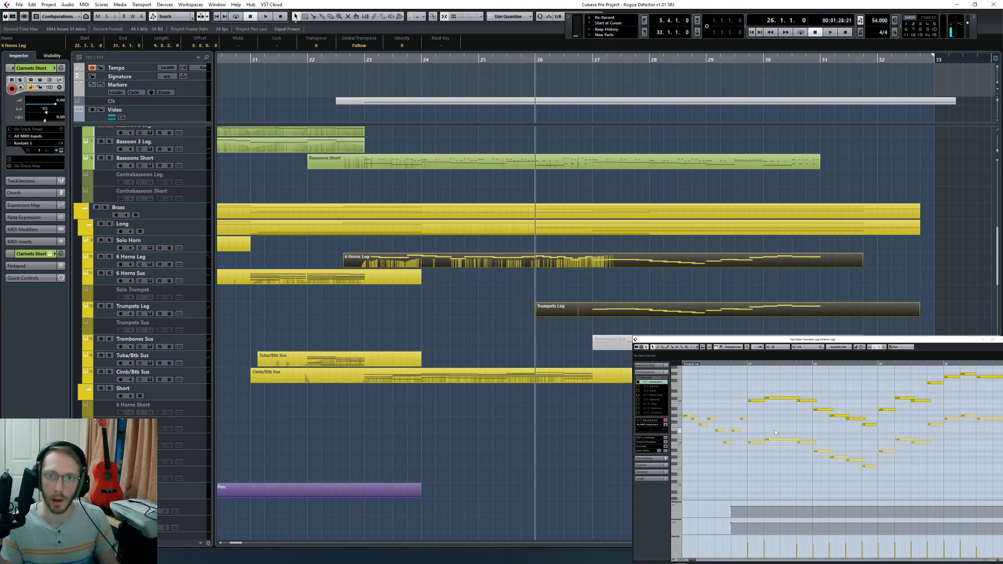
left_click(745, 286)
left_click(745, 309)
Step: Open the Violin I Leg. and Violin II Leg. parts together and briefly play them from bar 26
scroll(745, 309, "down", 10)
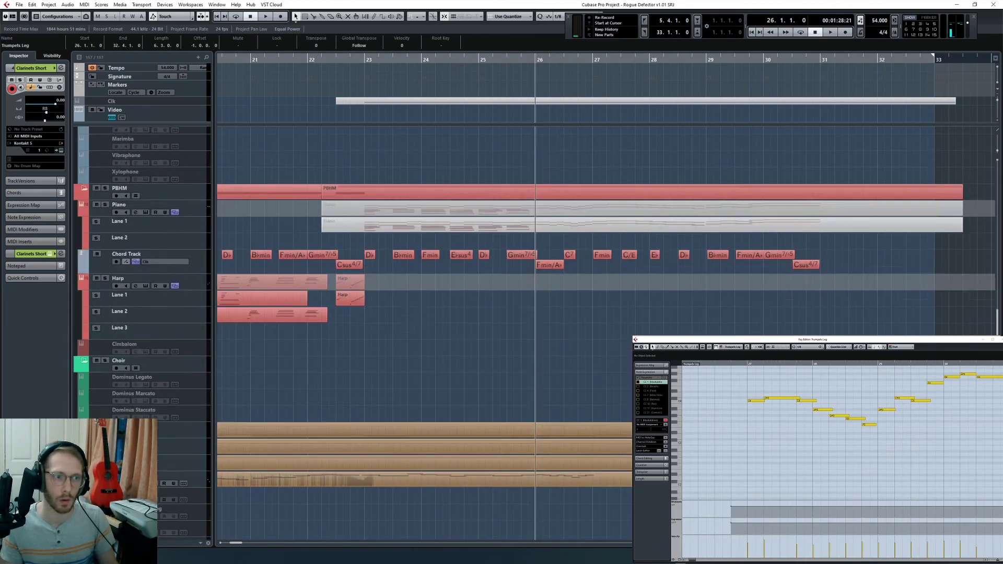
scroll(625, 274, "down", 5)
scroll(649, 301, "up", 6)
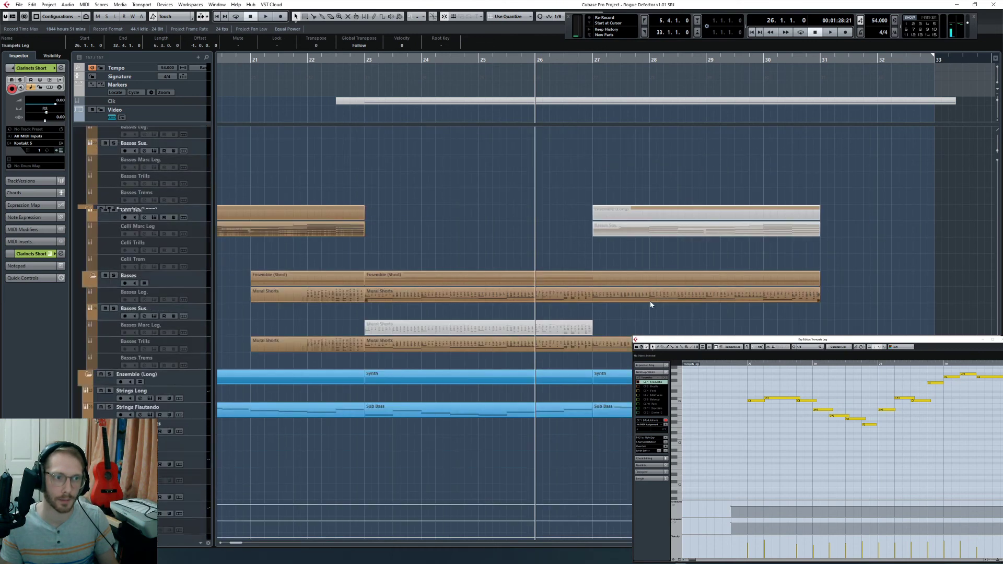
left_click(627, 316)
left_click(626, 413, "shift")
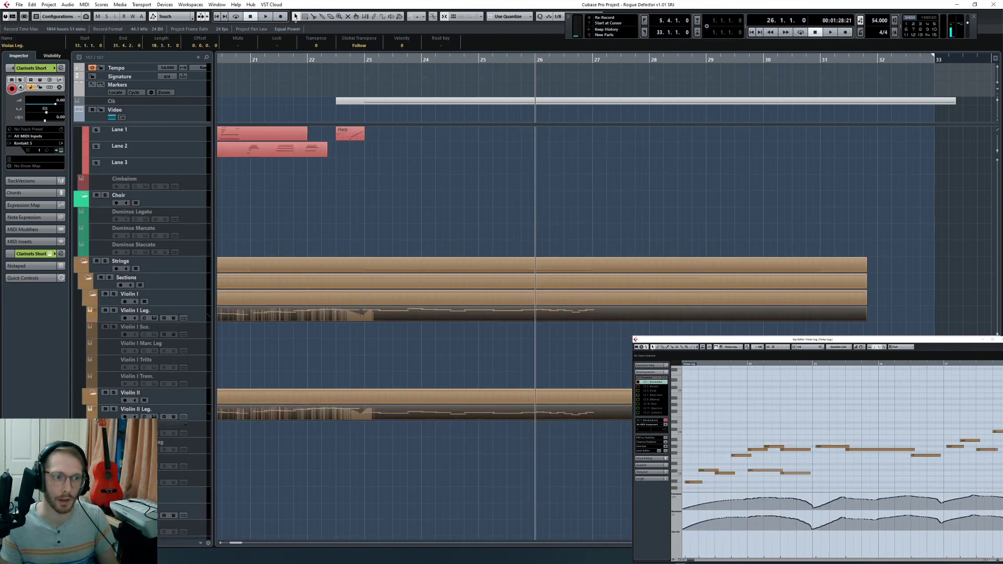
key("space")
key("space")
key("g")
key("g")
key("g")
key("g")
key("g")
key("g")
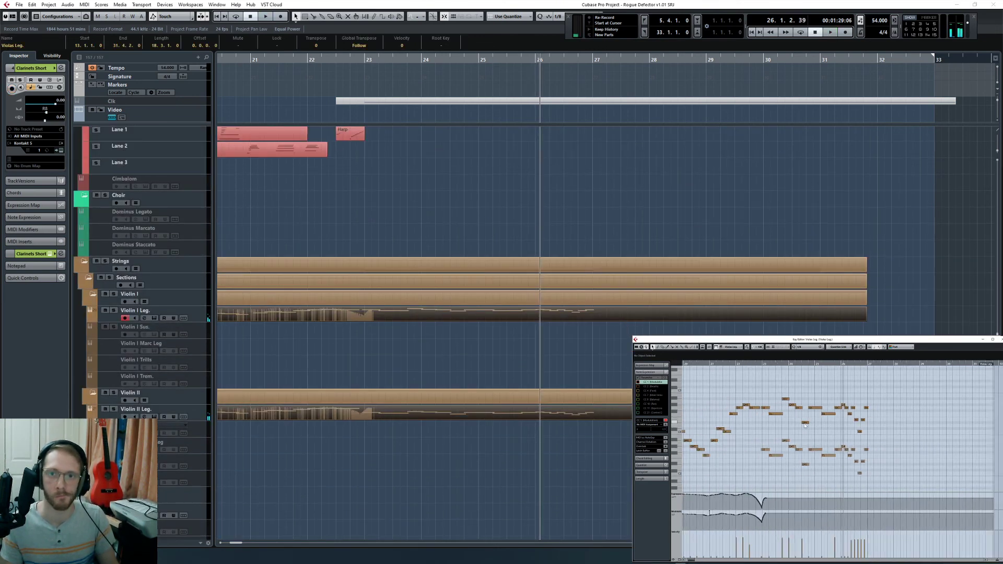
Step: Select the violin melody notes starting at bar 19 and move the playhead to the start of the selection
left_click_drag(735, 393, 799, 468)
key("l")
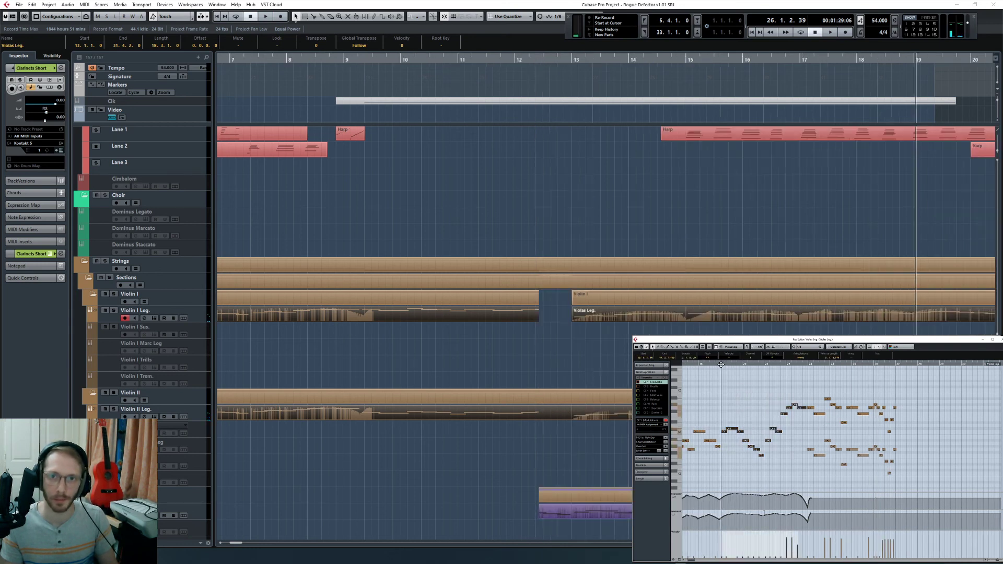
scroll(757, 399, "up", 5)
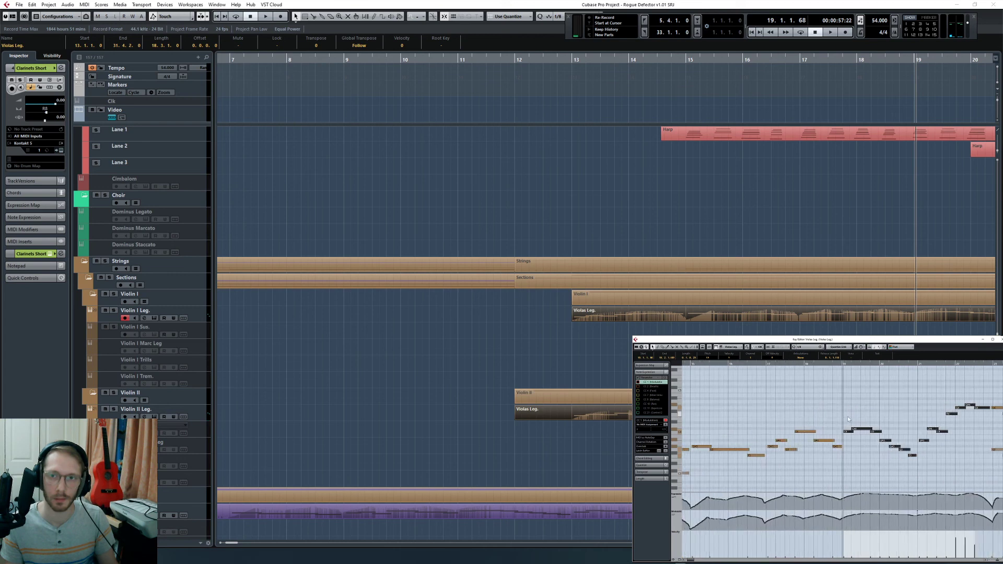
key("g")
key("g")
key("g")
Step: Paste the copied violin melody at bar 27 with 1/16 Triplet quantize and extend the Violin II Leg. part just past bar 32
scroll(851, 401, "right", 3)
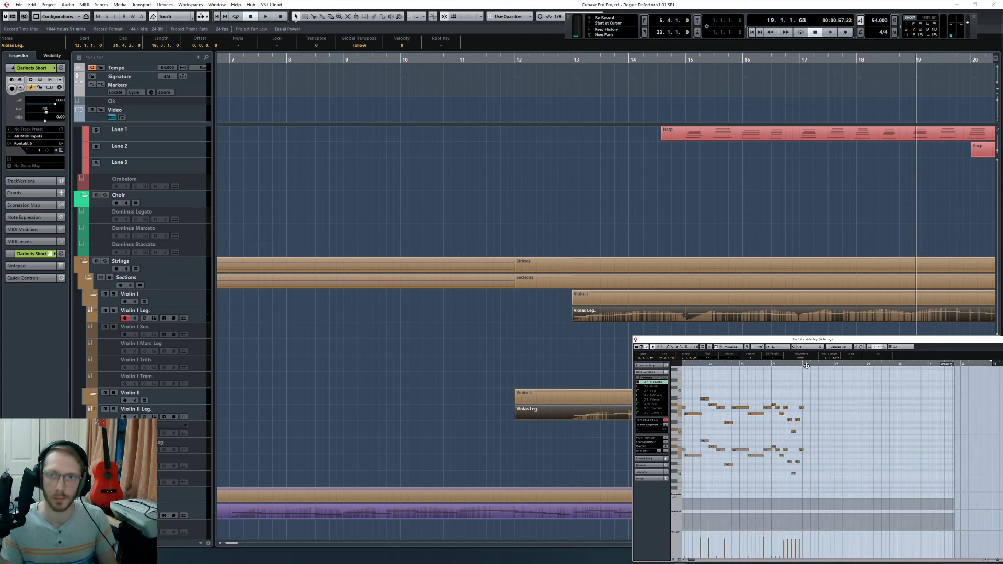
left_click(807, 366)
scroll(836, 374, "up", 3)
left_click(807, 347)
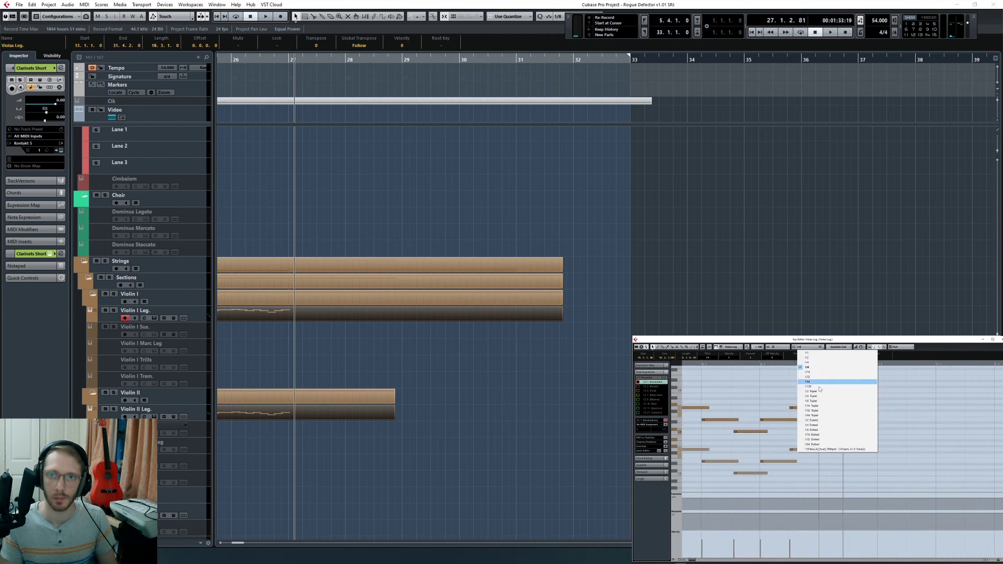
left_click(813, 405)
left_click(830, 365)
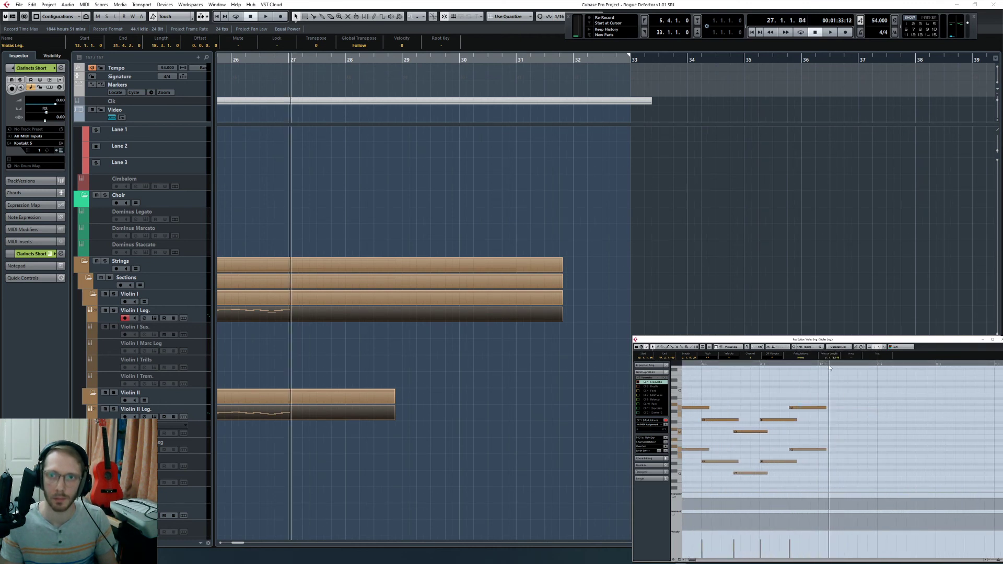
key("ctrl+v")
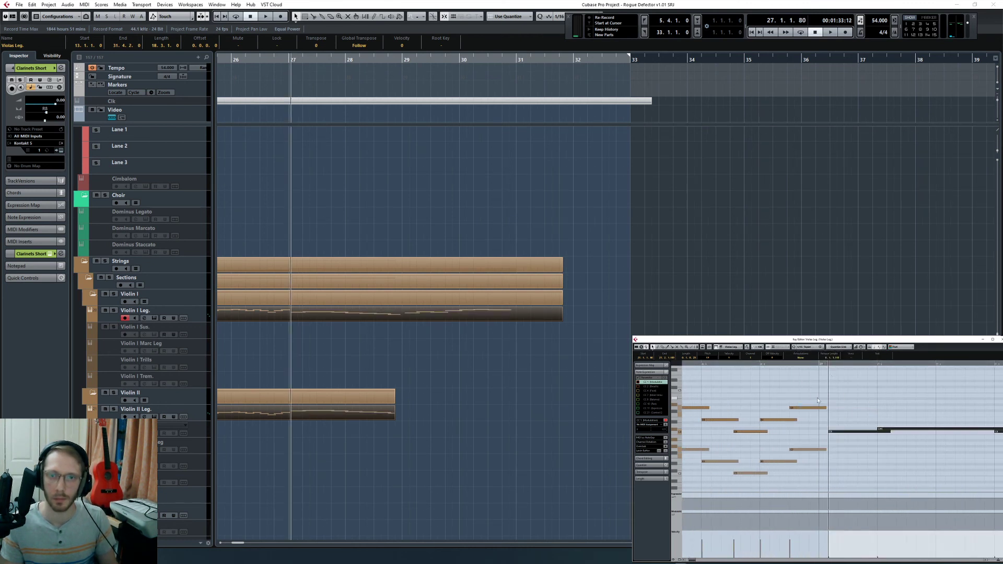
left_click_drag(395, 415, 587, 431)
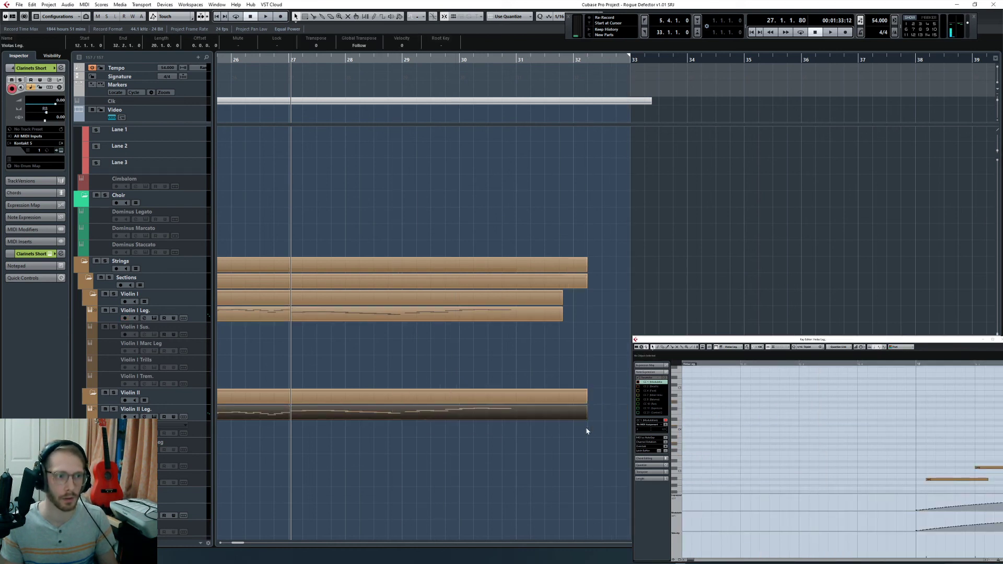
Step: Shorten the last note before bar 27 in both Violin I Leg. and Violin II Leg
left_click(527, 312)
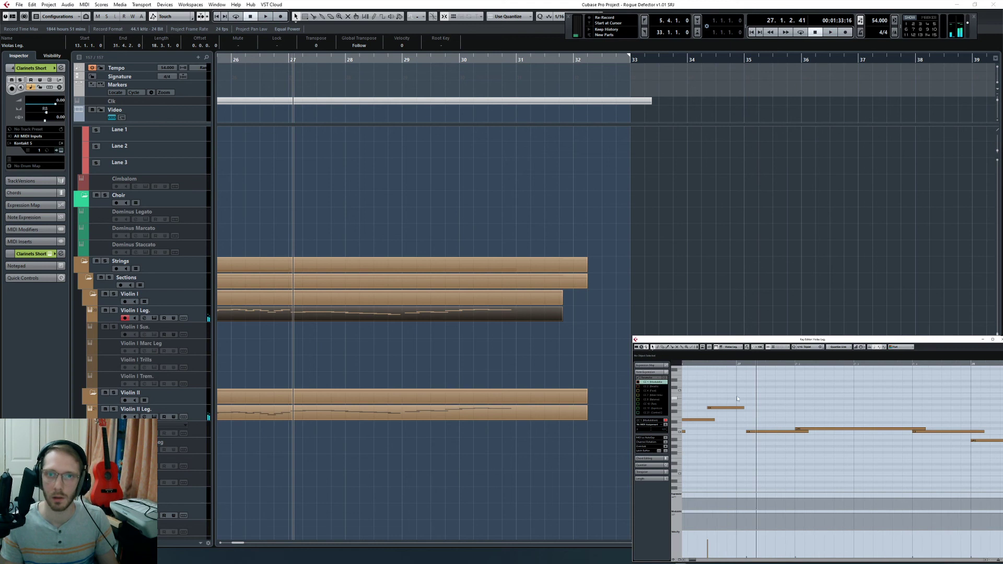
scroll(735, 458, "up", 3)
scroll(747, 443, "down", 3)
left_click(737, 407)
scroll(752, 449, "up", 3)
key("g")
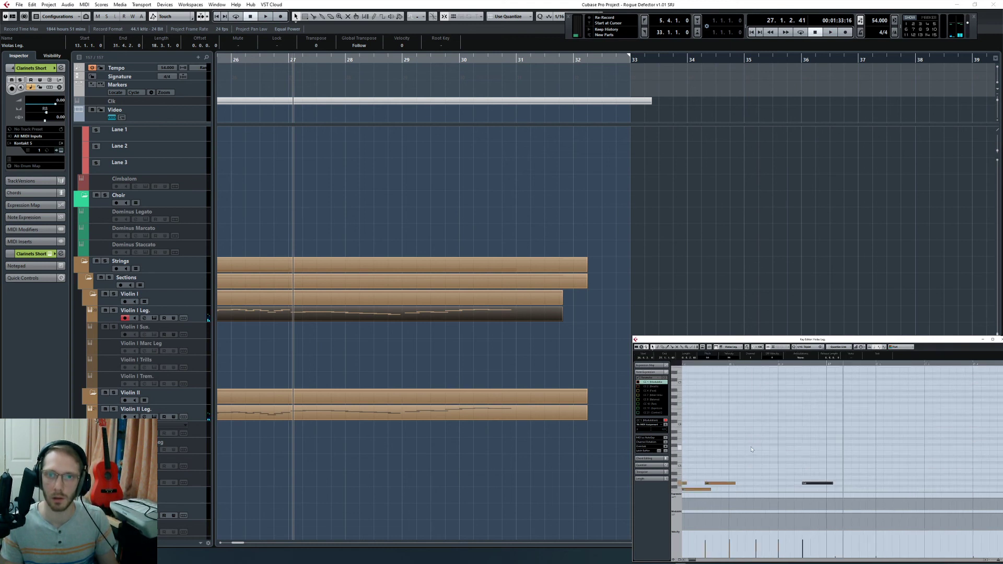
left_click(472, 413, "shift")
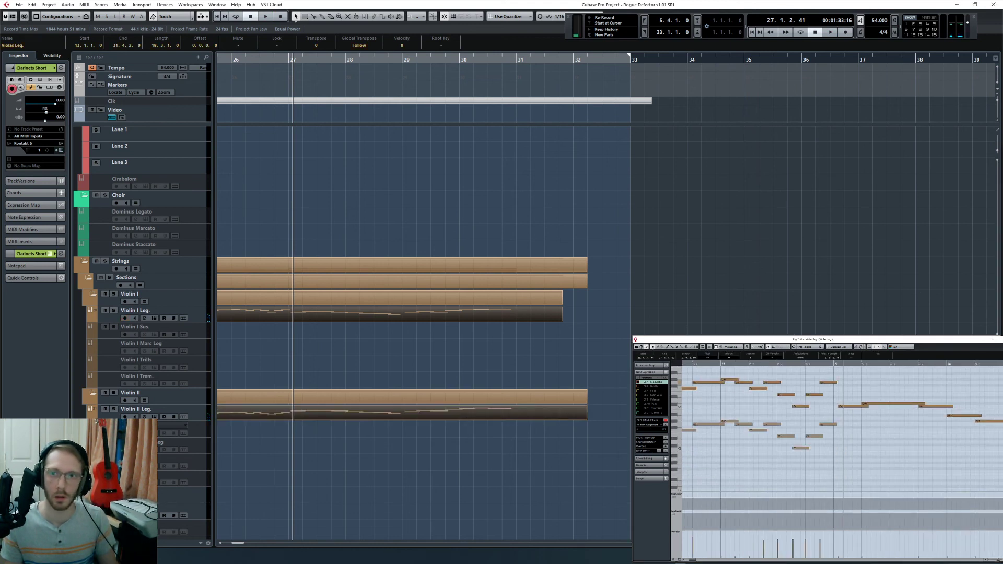
left_click(832, 383)
left_click(831, 424, "shift")
left_click_drag(831, 386, 832, 387)
left_click(836, 391)
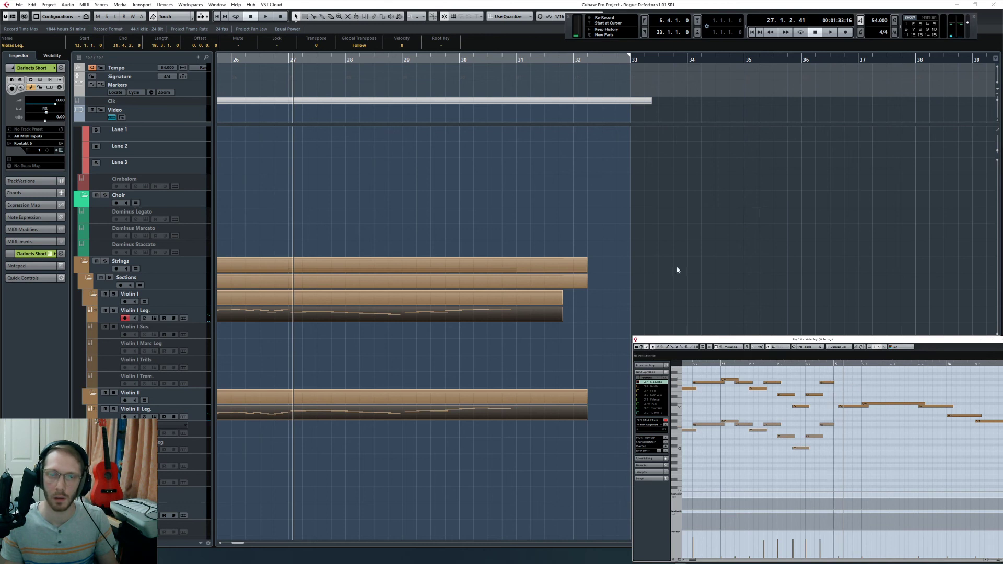
Step: Play both violin legato parts together from bar 26 to the start of bar 27
left_click(237, 59)
key("space")
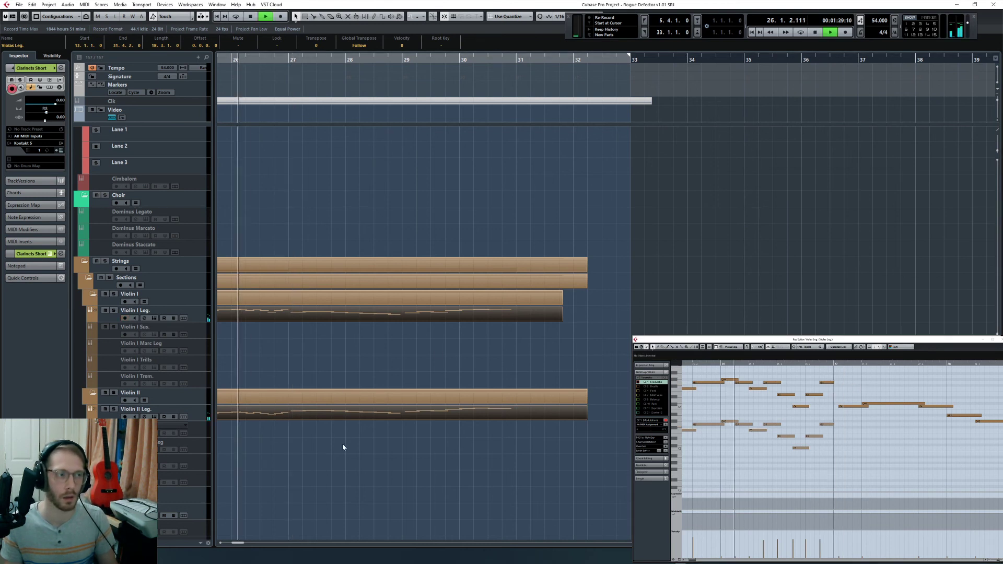
left_click(343, 444)
left_click(344, 415)
left_click(347, 315, "shift")
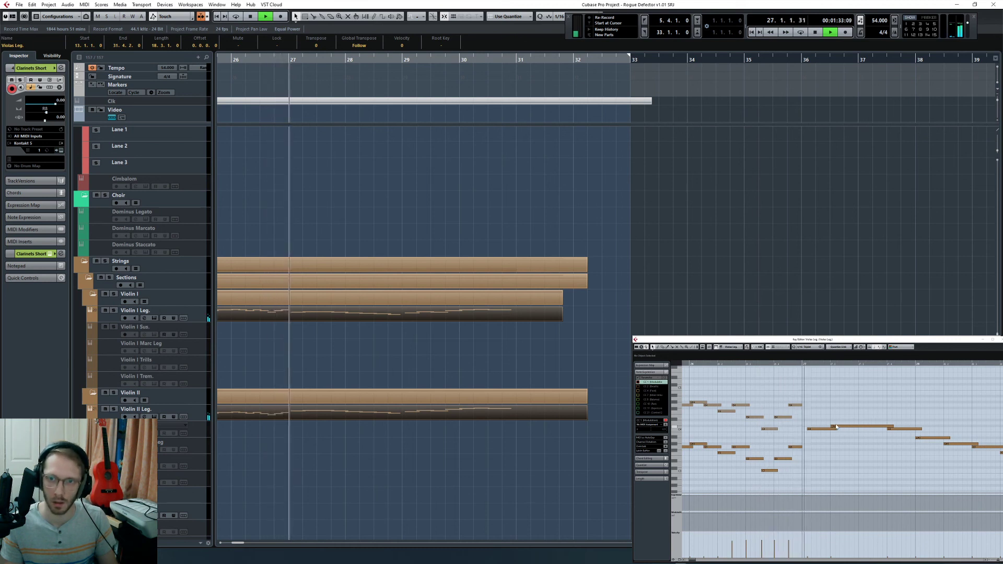
key("space")
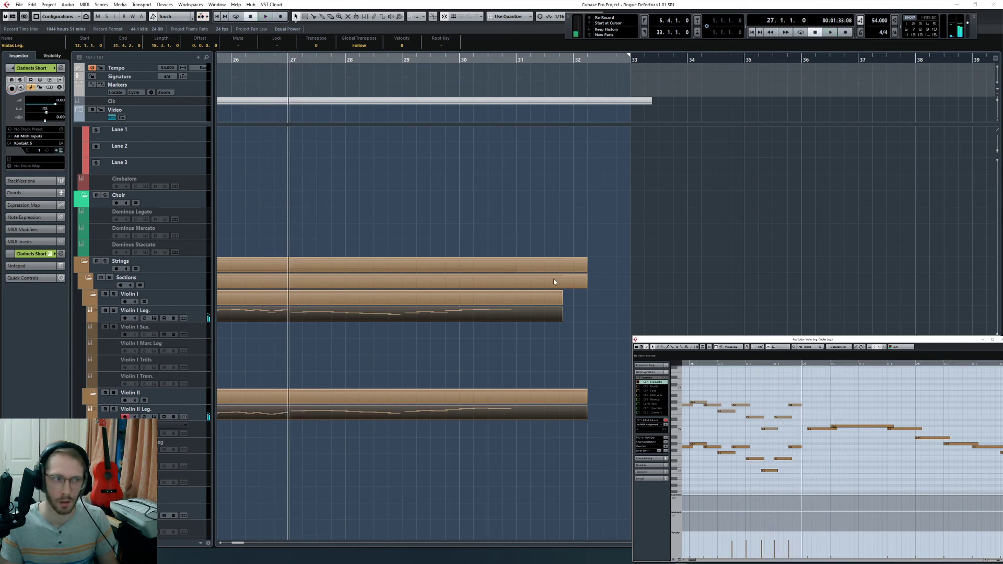
Step: Extend the start of the first melody note at bar 27 slightly earlier to meet the preceding violin notes
left_click(425, 318)
scroll(857, 434, "right", 5)
key("space")
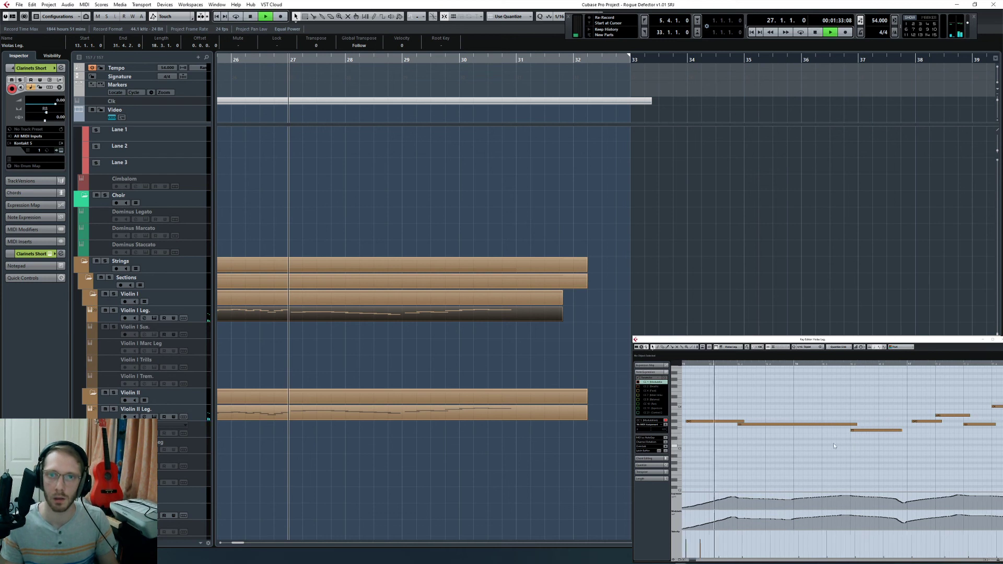
key("space")
left_click_drag(732, 393, 918, 444)
left_click(737, 407)
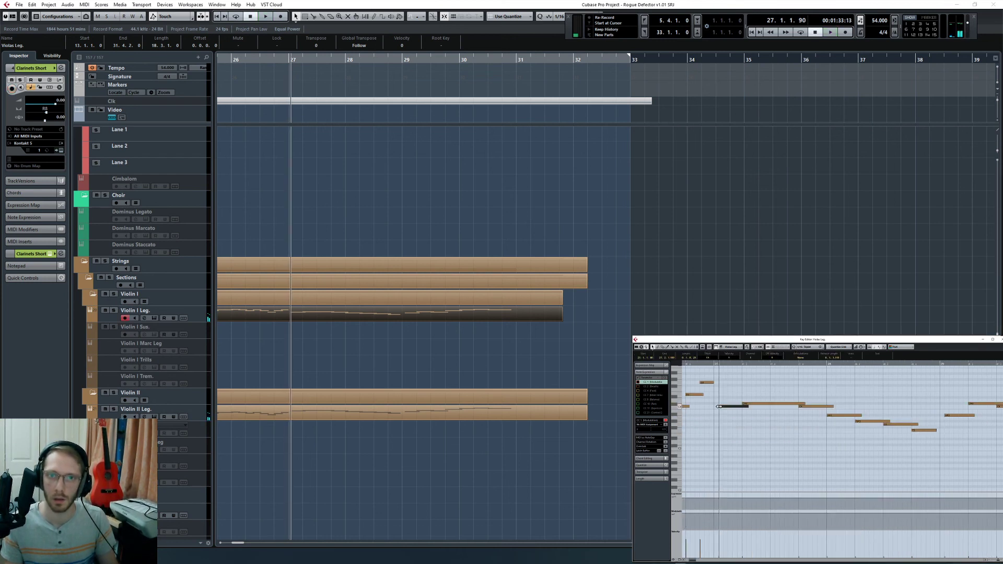
left_click(416, 409, "shift")
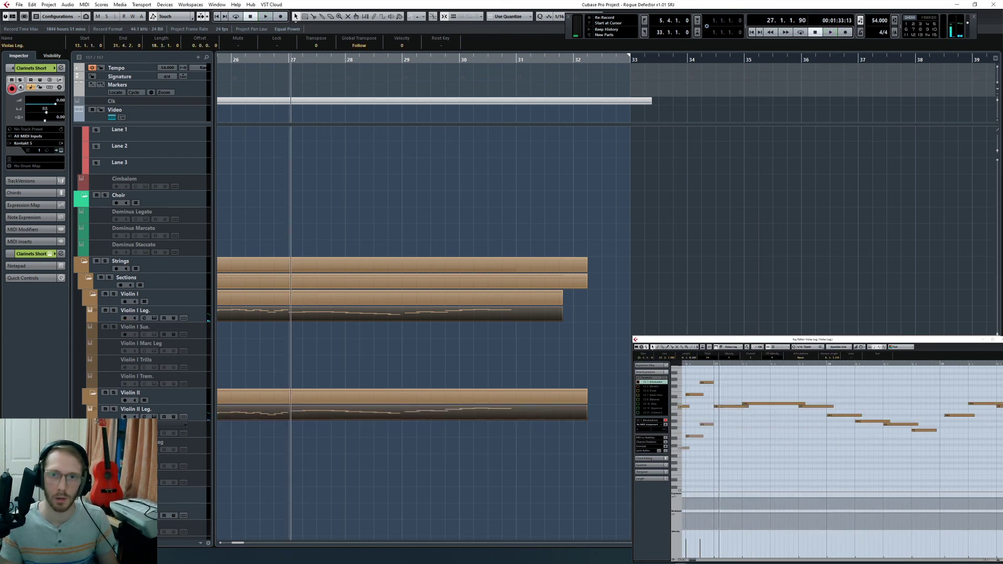
left_click(708, 382)
left_click(709, 425, "shift")
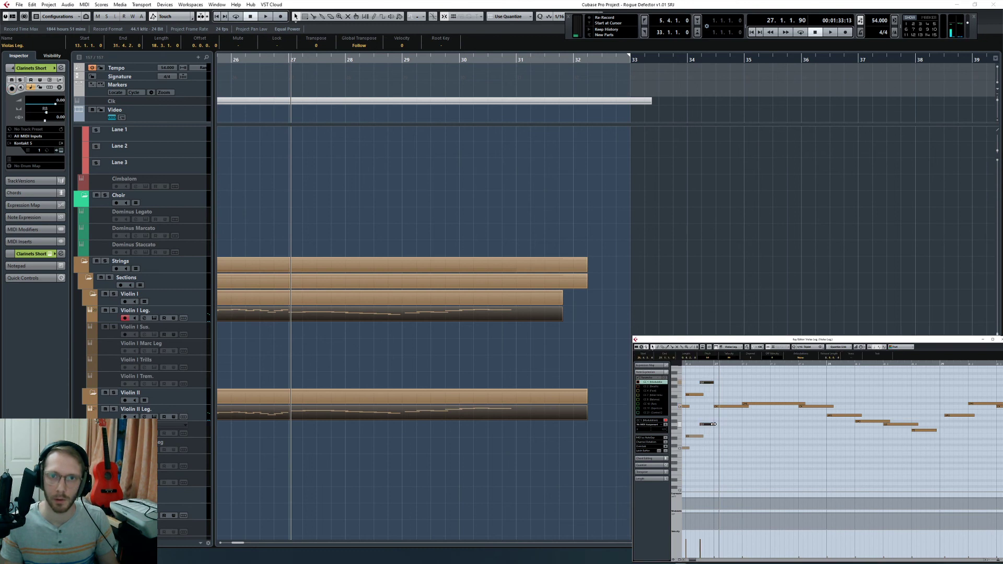
left_click(722, 407)
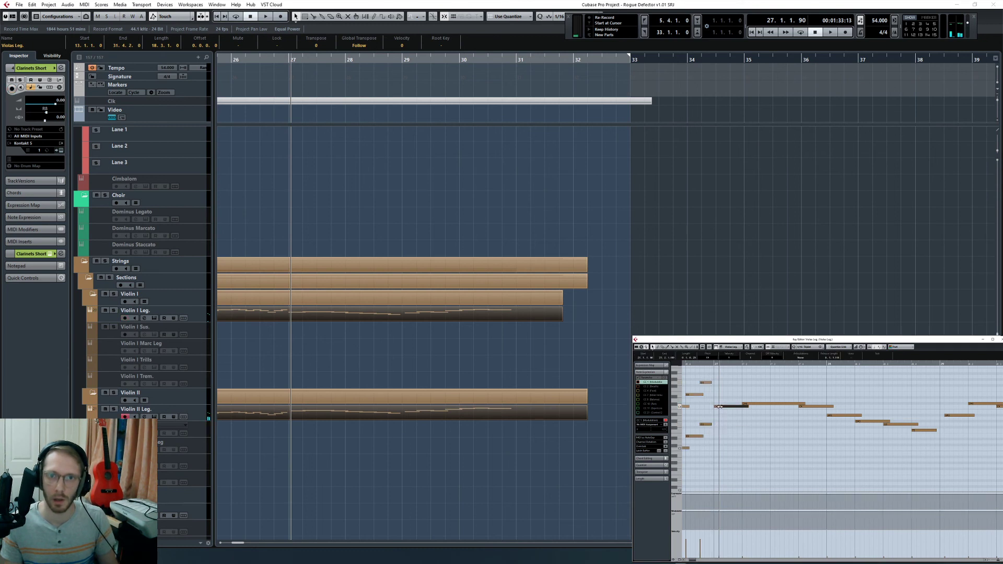
Step: Transpose all Violin I Leg. melody notes from bar 27 onward up one octave
left_click(516, 384)
left_click(475, 312)
scroll(755, 435, "right", 2)
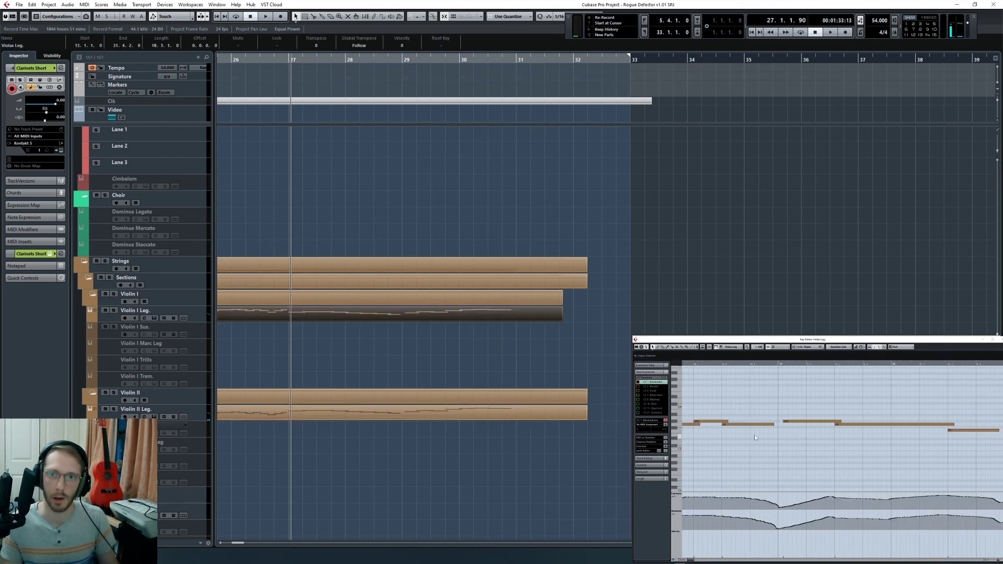
key("space")
key("space")
key("g")
left_click(763, 424)
key("g")
key("g")
key("g")
key("g")
key("g")
scroll(817, 441, "right", 2)
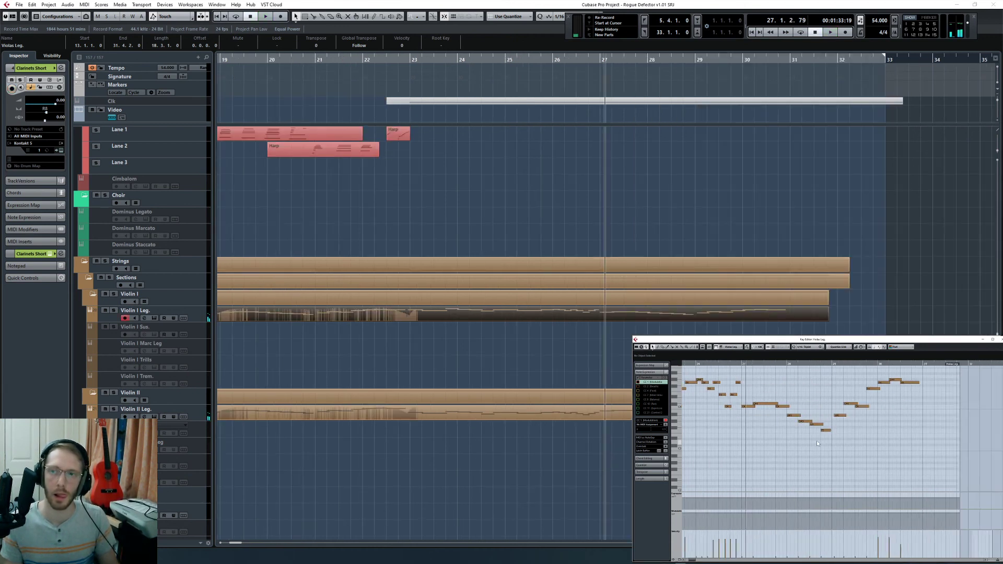
scroll(772, 428, "up", 2)
left_click_drag(747, 419, 932, 484)
key("shift+Up")
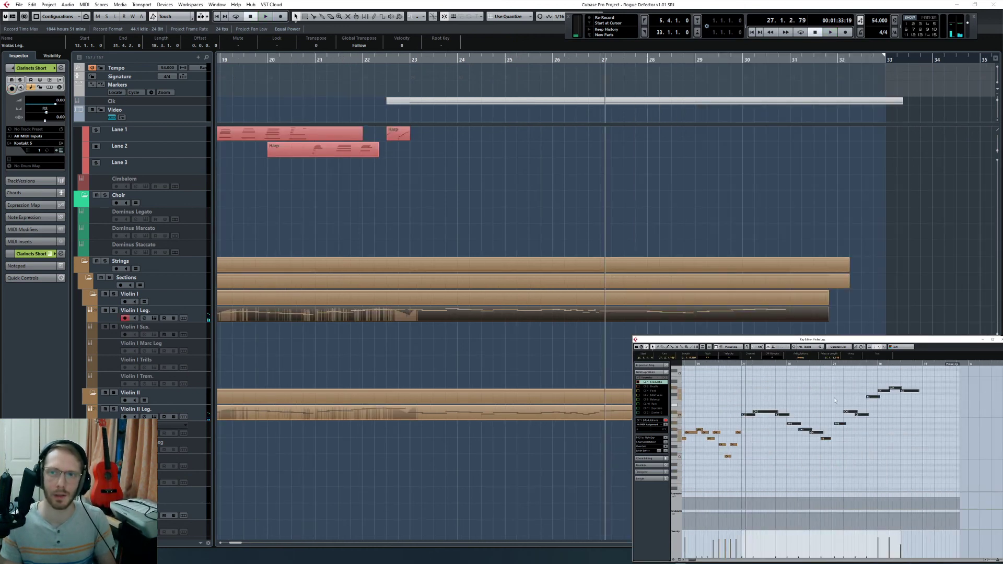
Step: Check the highest notes of the raised Violin I melody and move the playhead to the last notes of bar 26
left_click(861, 393)
left_click_drag(876, 403, 876, 404)
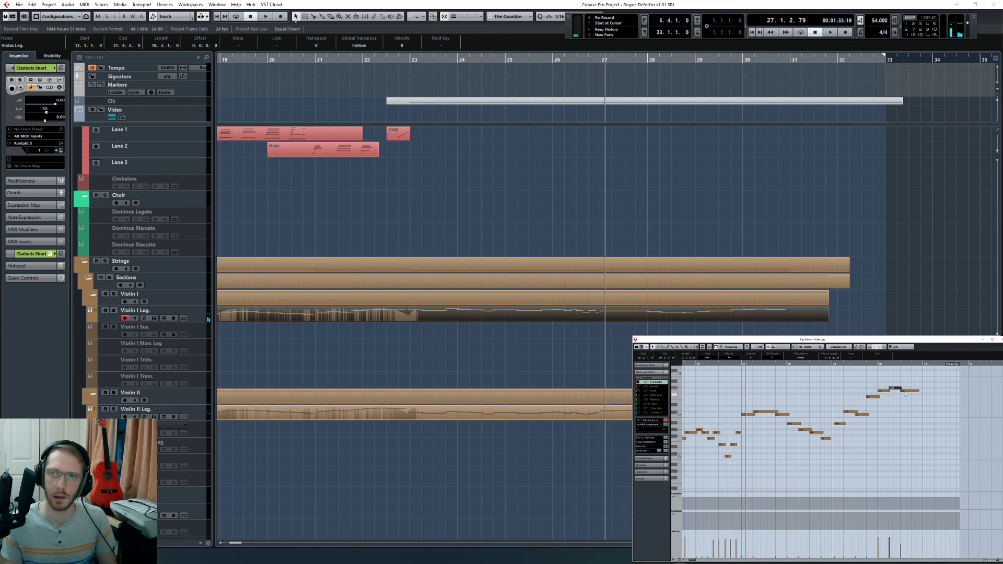
left_click(907, 391)
left_click(904, 403)
left_click_drag(757, 409, 737, 434)
key("l")
left_click(903, 405)
scroll(903, 404, "up", 1)
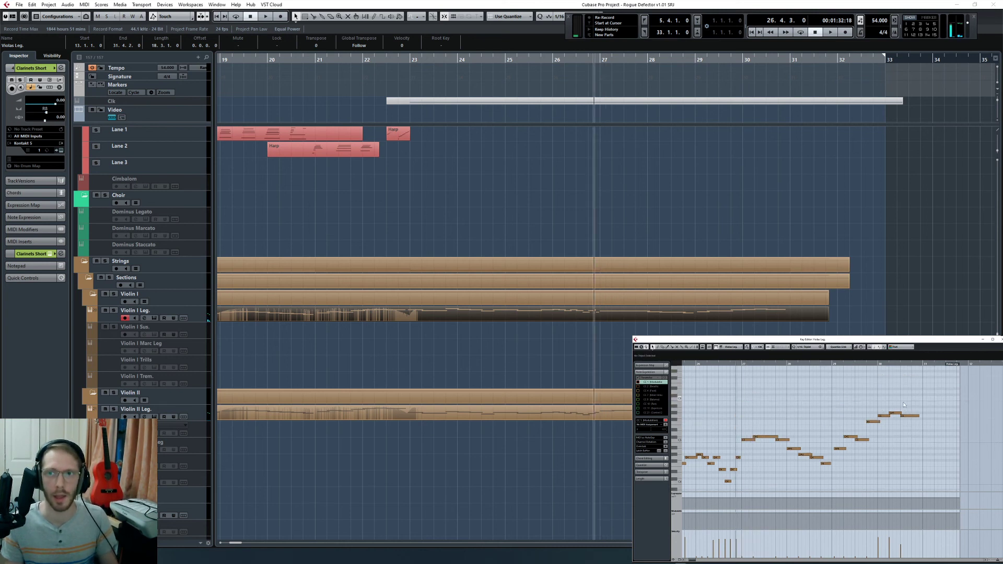
left_click(681, 399)
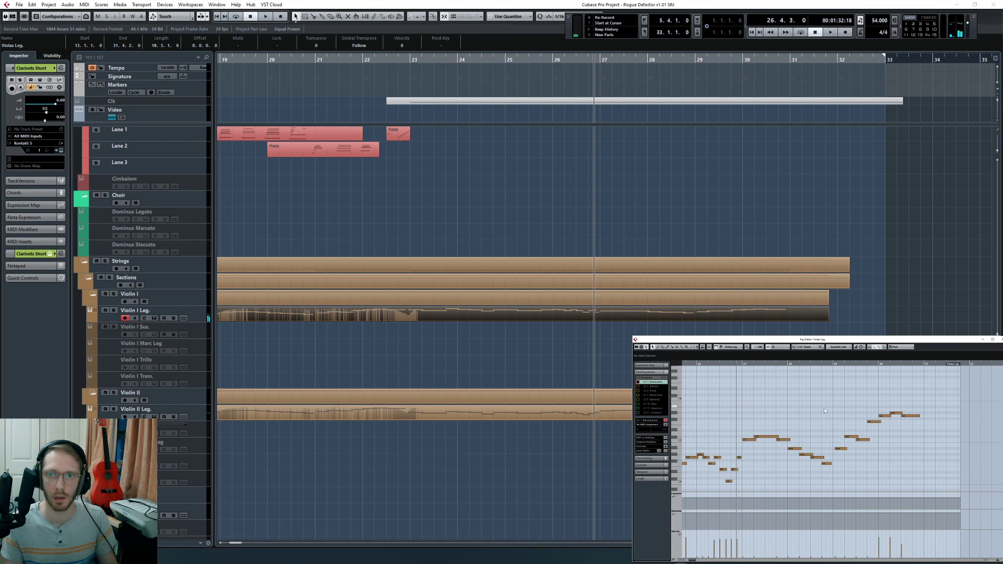
Step: Play the arrangement from just before bar 26 while viewing the Violin I Leg. and Violin II Leg. notes together
left_click(537, 374)
scroll(416, 178, "down", 3)
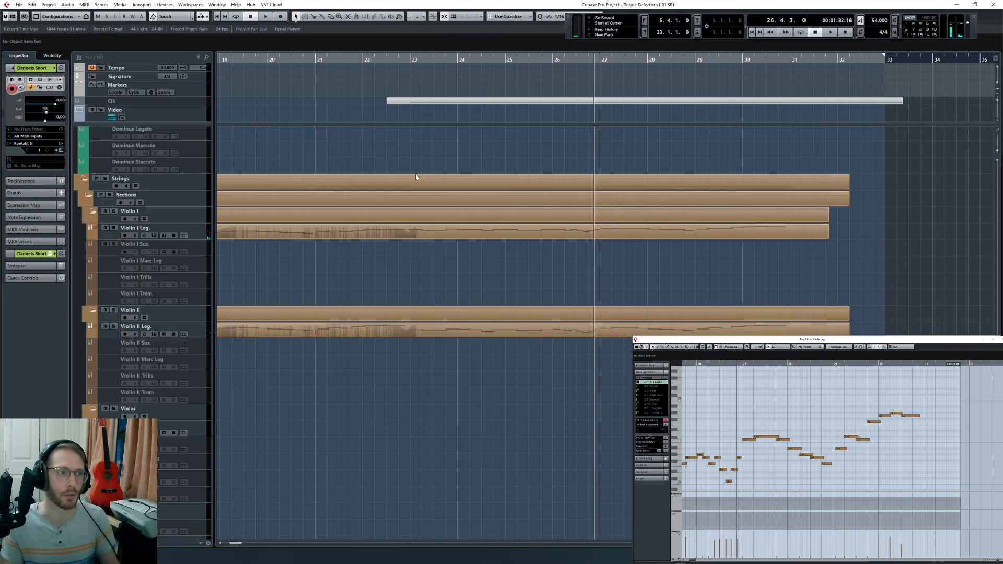
left_click(548, 59)
key("space")
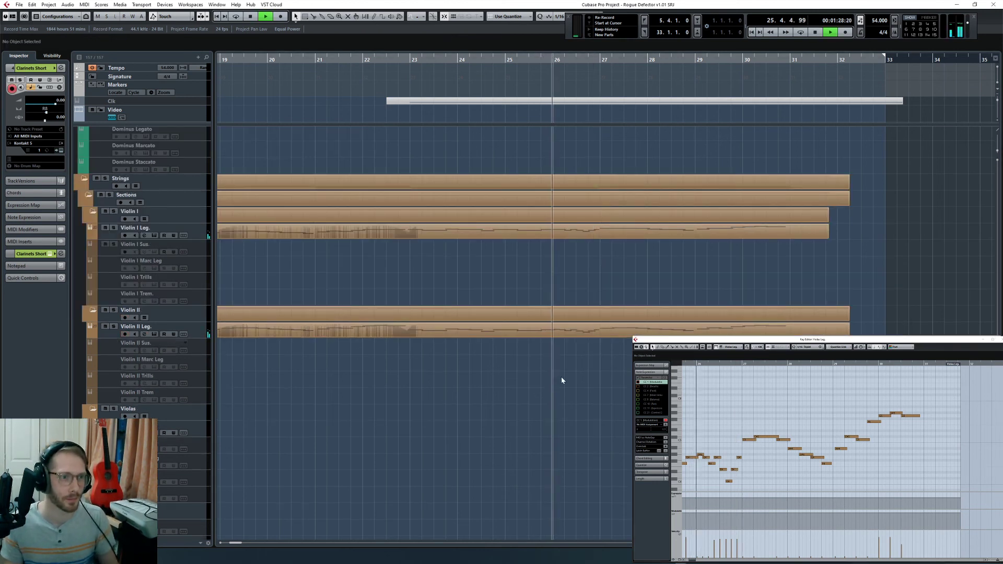
left_click_drag(594, 335, 627, 231)
scroll(839, 400, "up", 1)
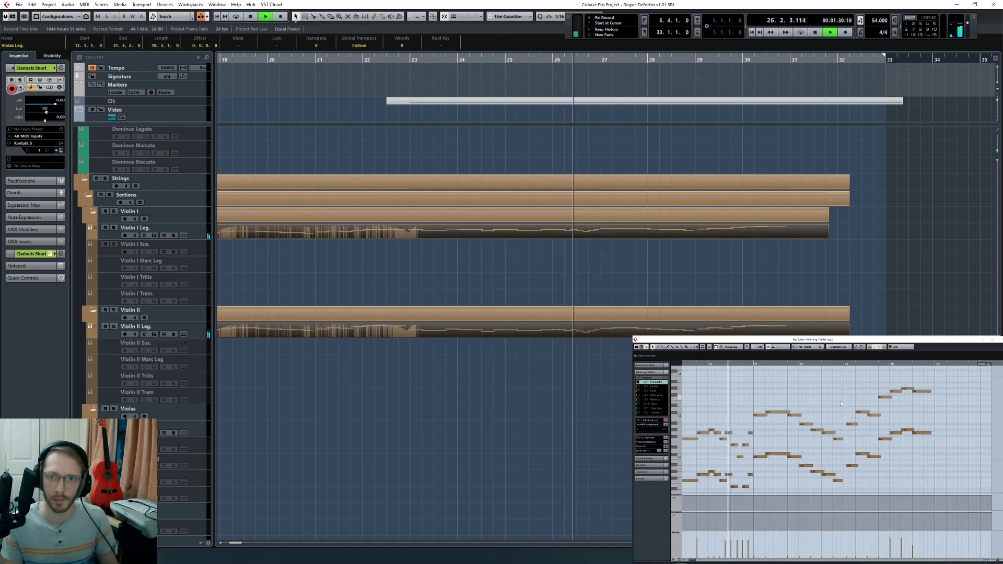
scroll(833, 400, "down", 2)
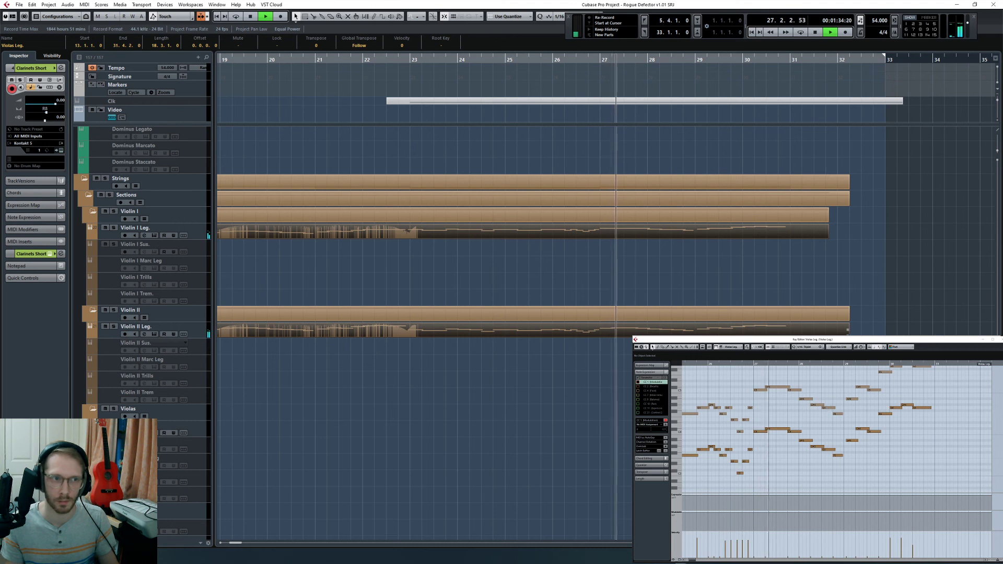
left_click(630, 403)
scroll(630, 404, "down", 3)
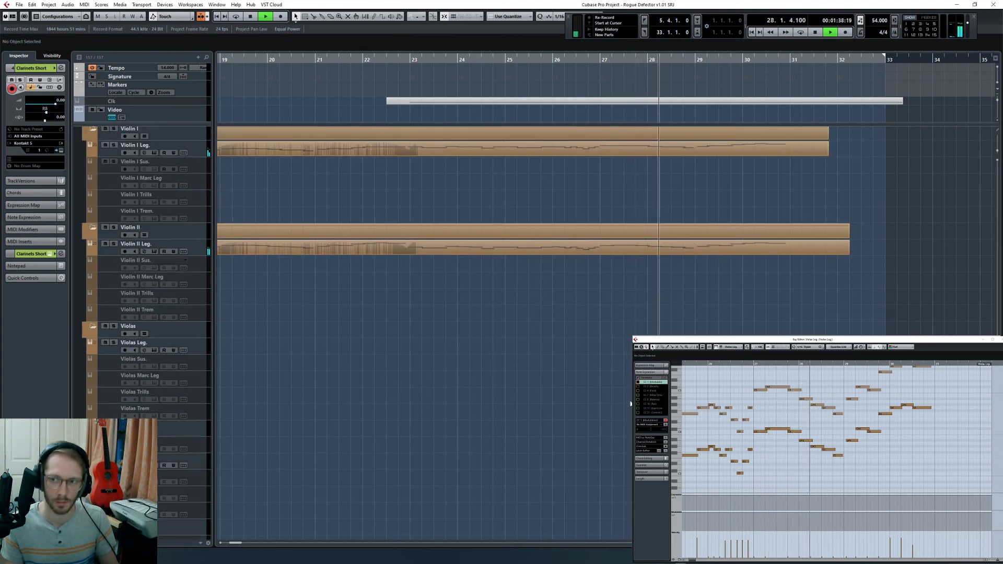
Step: Show the Clarinets Short, Bassoons Short, Mural Shorts and CSS Shorts notes together during playback, and stop at bar 31
scroll(630, 400, "up", 10)
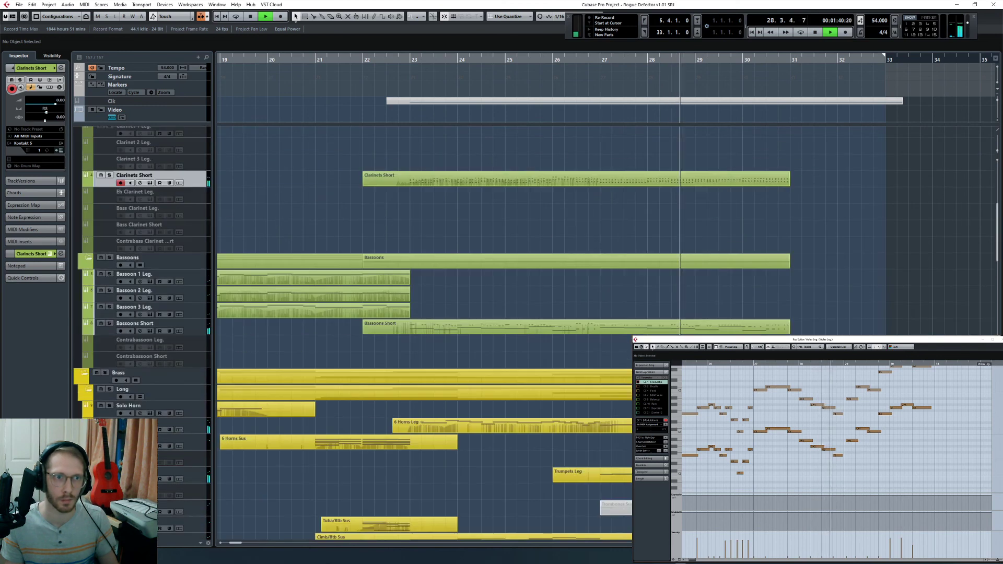
scroll(423, 261, "down", 5)
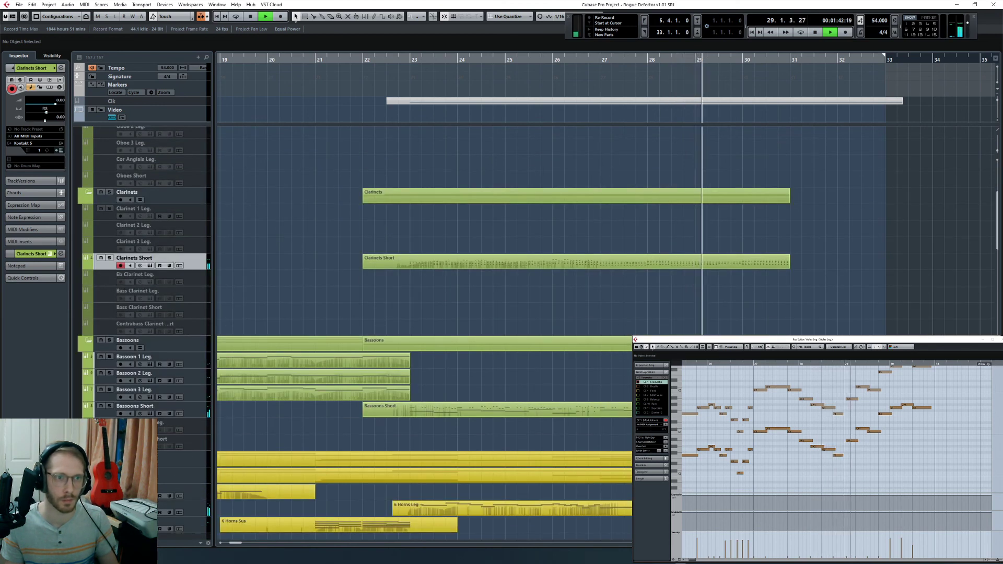
scroll(606, 261, "up", 3)
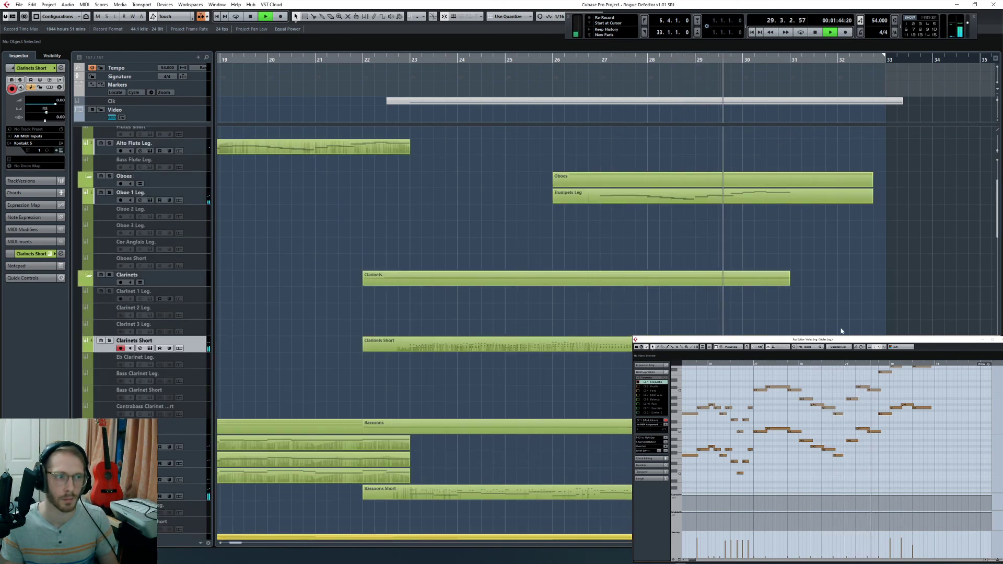
left_click(601, 344)
left_click(601, 492, "shift")
scroll(601, 314, "down", 20)
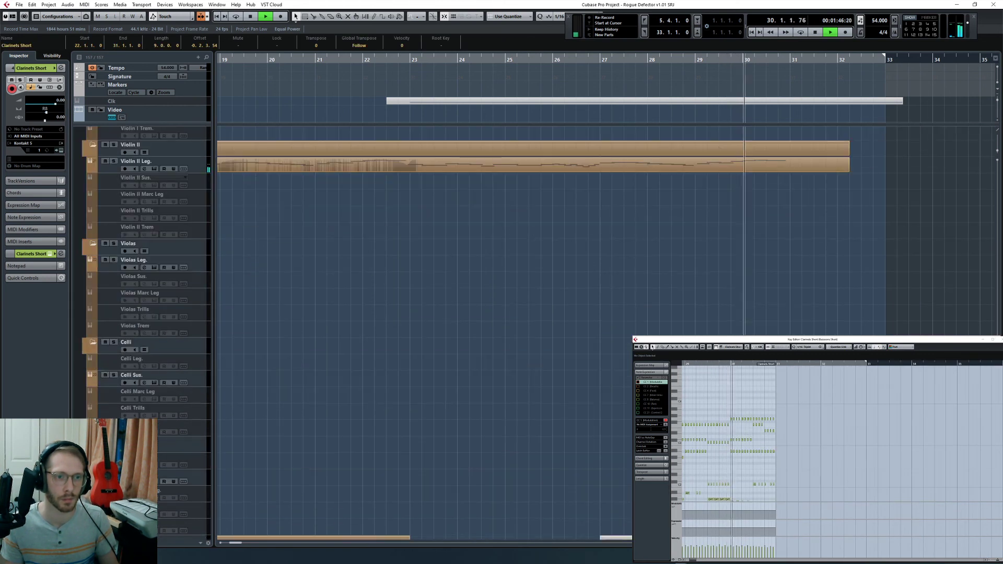
left_click(778, 179, "shift")
left_click(775, 133, "shift")
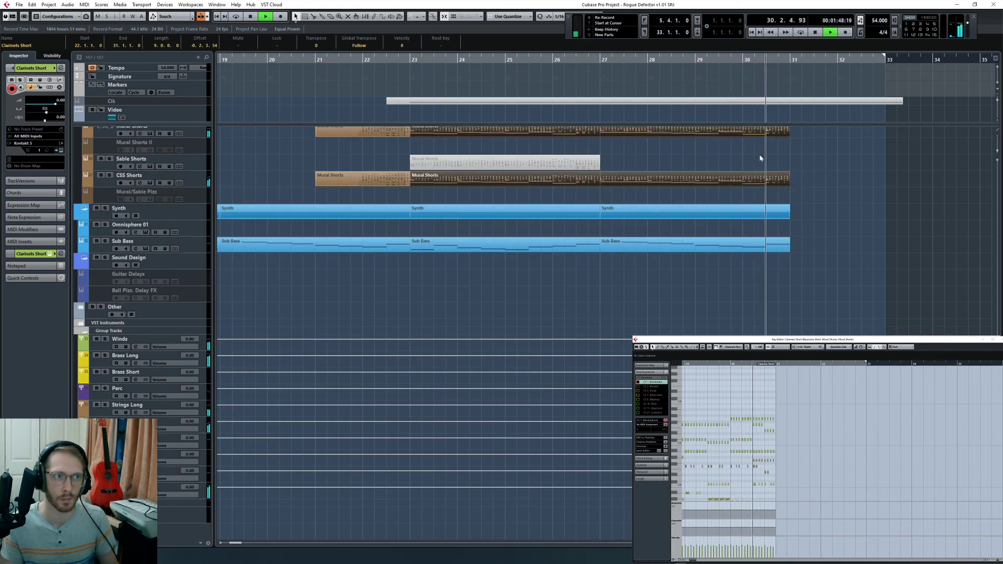
scroll(415, 177, "up", 3)
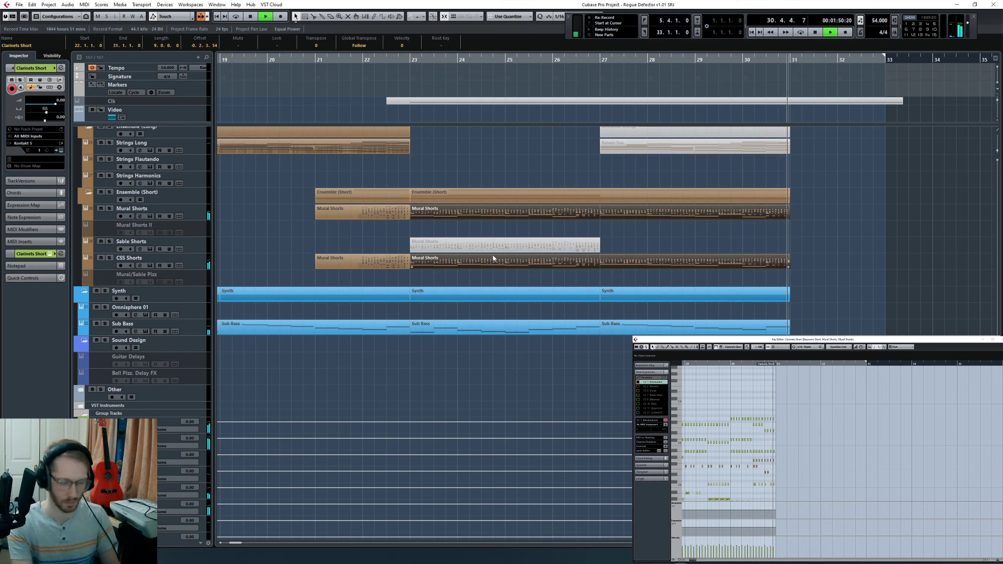
key("space")
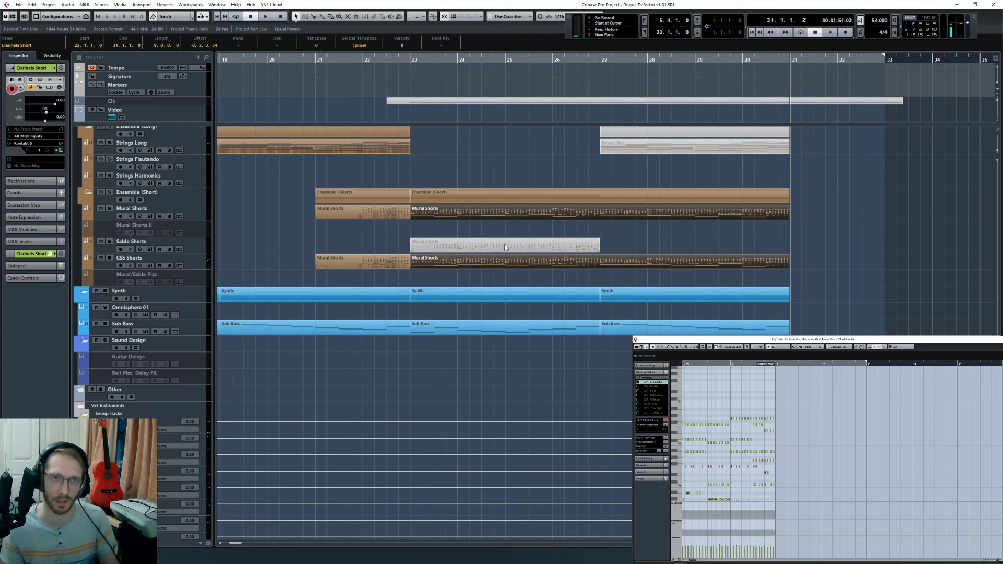
Step: Open the Violin II Leg. part and copy all its melody notes from bar 27 onward
left_click(553, 61)
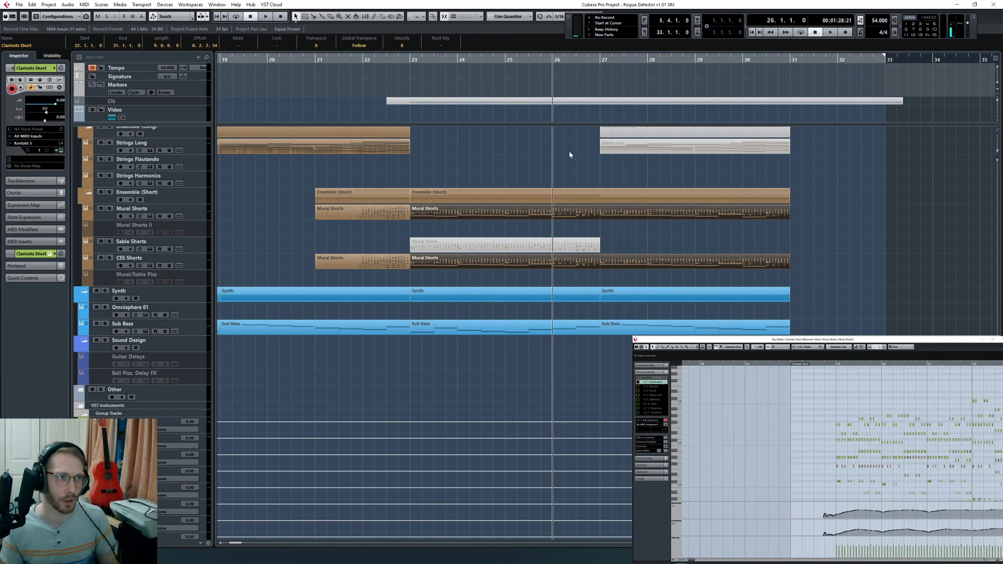
scroll(635, 231, "up", 6)
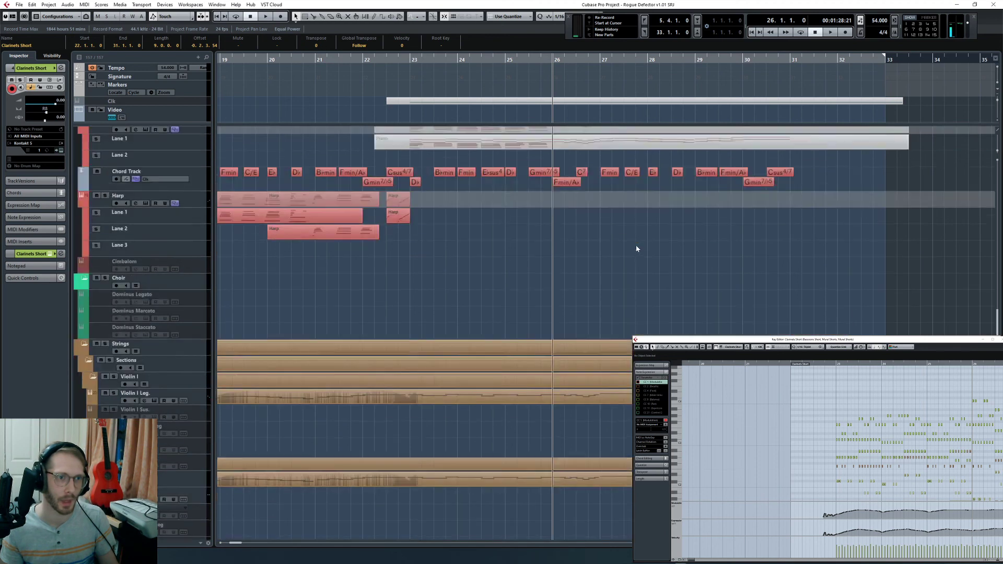
scroll(635, 246, "down", 2)
left_click(644, 254)
left_click(645, 254)
scroll(829, 464, "right", 5)
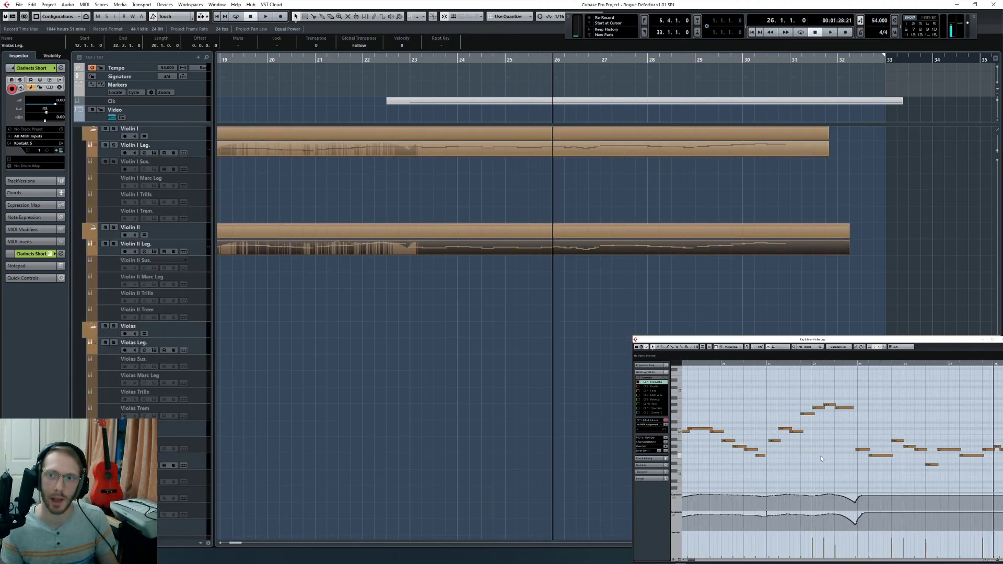
scroll(832, 461, "right", 1)
scroll(666, 298, "down", 2)
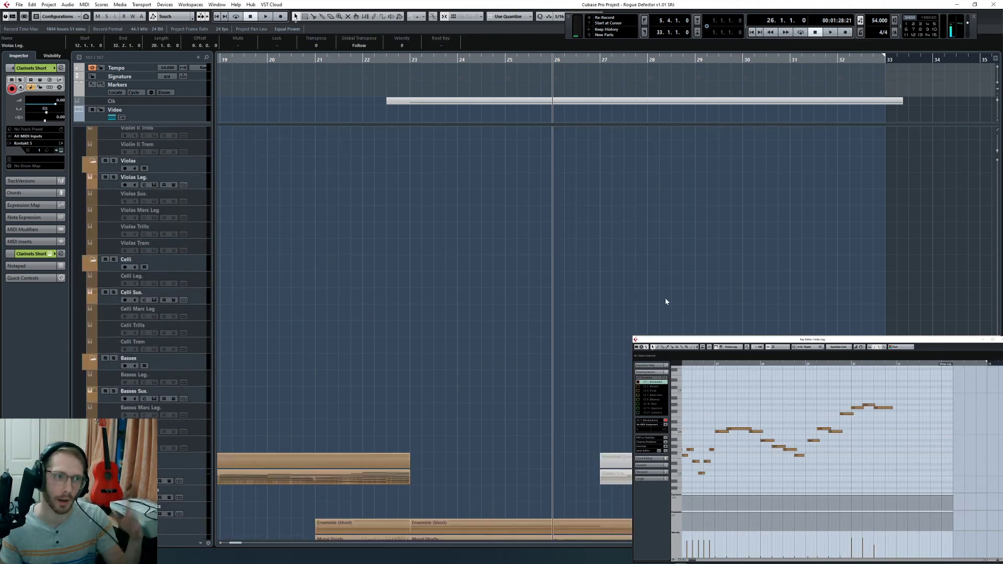
scroll(665, 299, "up", 3)
left_click_drag(730, 398, 892, 463)
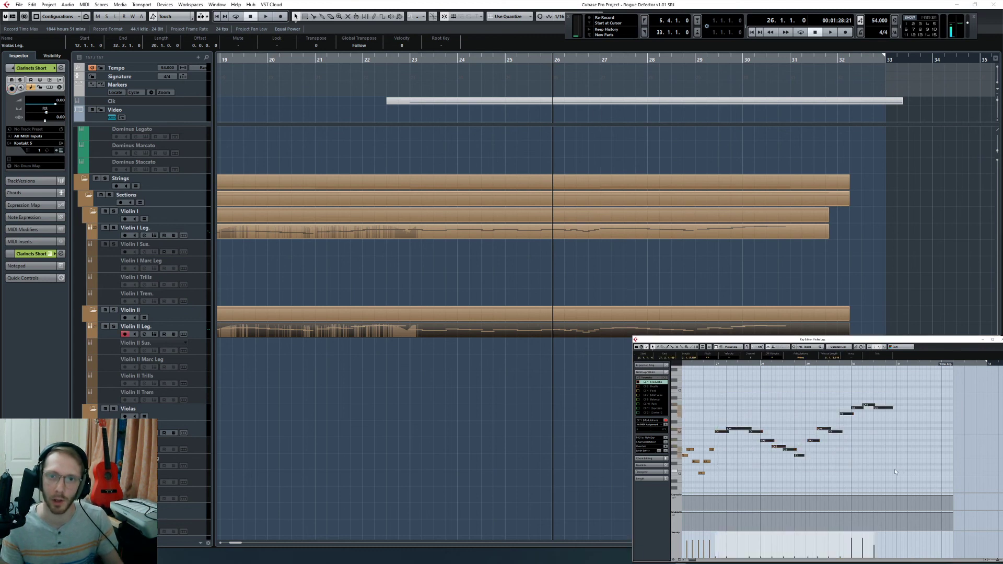
Step: Place the playhead at bar 27 and enable the disabled Celli Leg. track
left_click(564, 387)
scroll(563, 387, "down", 5)
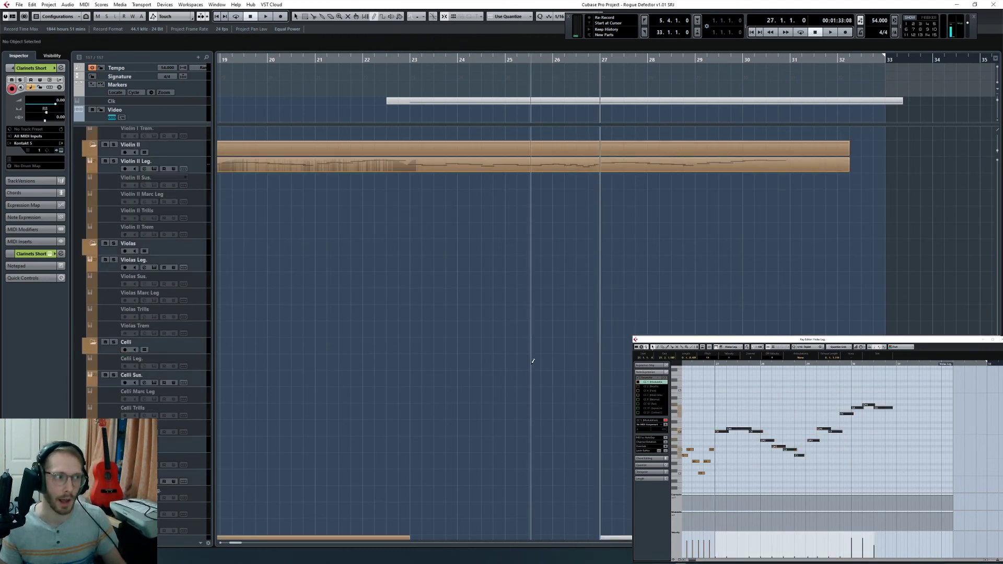
left_click(184, 367)
left_click(185, 368)
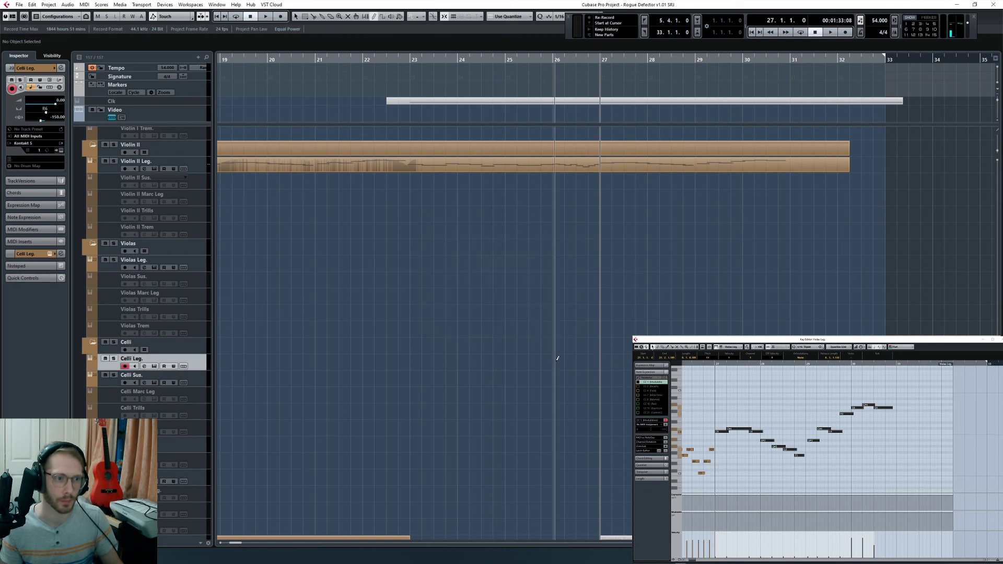
Step: Draw a Celli Leg. part from bar 26 to about bar 33 and paste the copied melody at bar 27, one octave lower
left_click_drag(554, 359, 883, 369)
key("1")
key("ctrl+v")
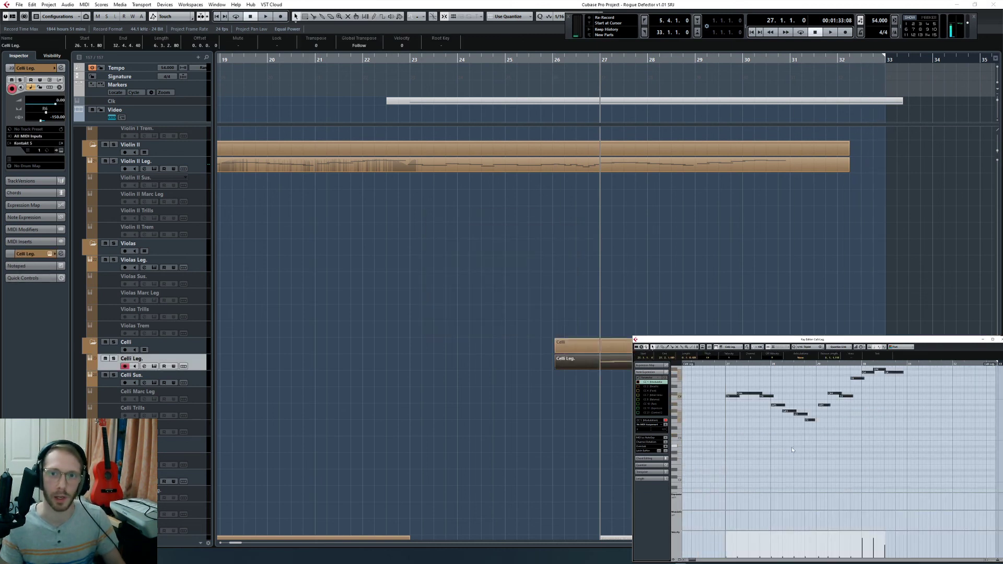
Step: Show the Celli Leg., Violin II Leg. and Violin I Leg. notes together to compare their octaves
scroll(685, 295, "up", 3)
left_click(687, 248, "shift")
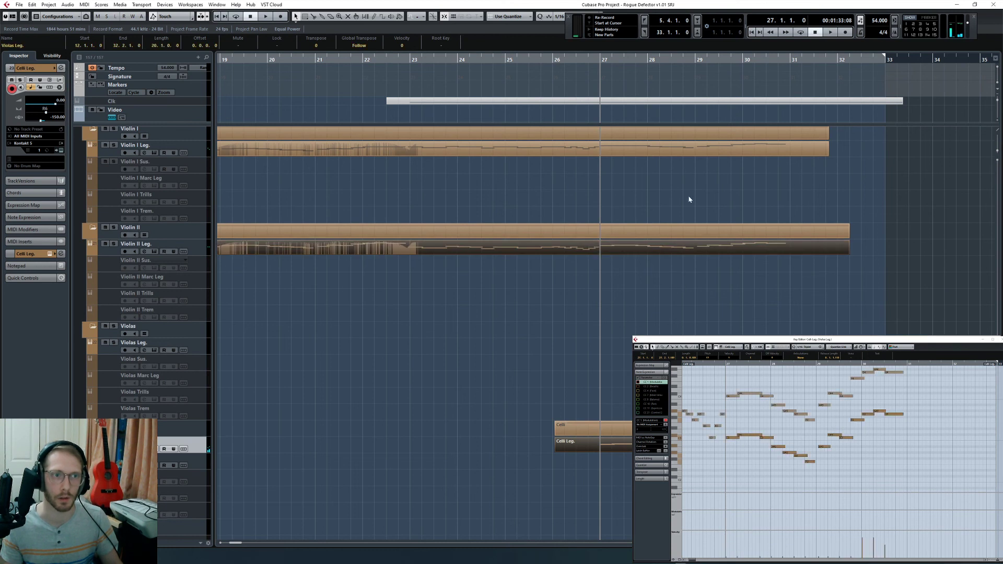
left_click(713, 151, "shift")
scroll(739, 463, "up", 5)
scroll(738, 462, "down", 2)
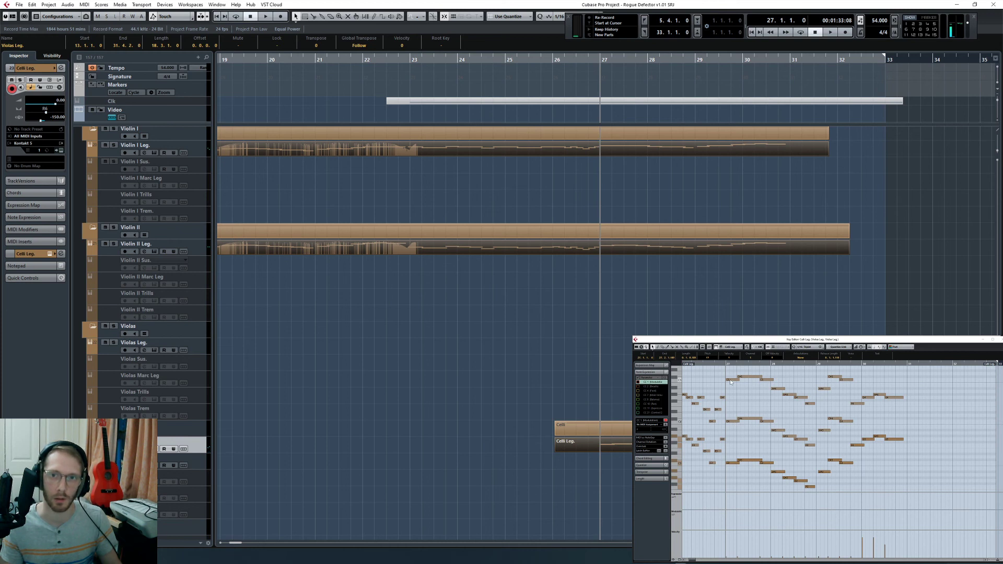
left_click(562, 387)
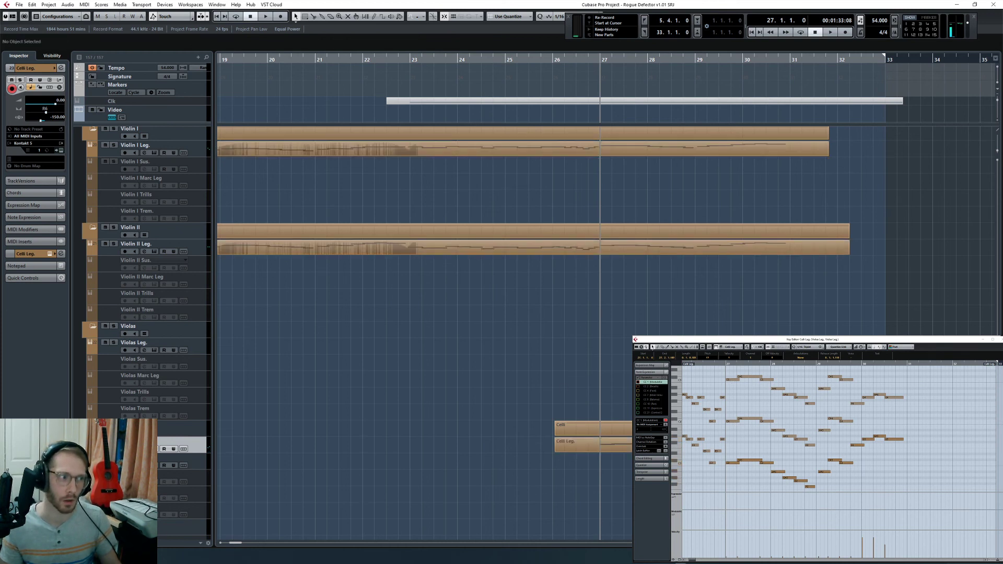
Step: Solo the Celli Leg. track and start playback from bar 26
key("s")
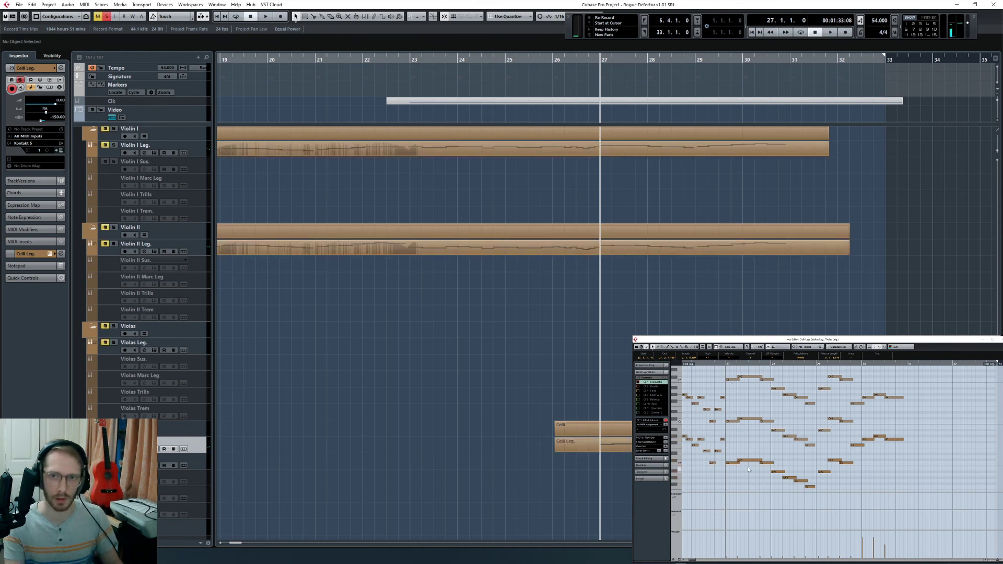
scroll(748, 466, "down", 7)
scroll(747, 466, "up", 10)
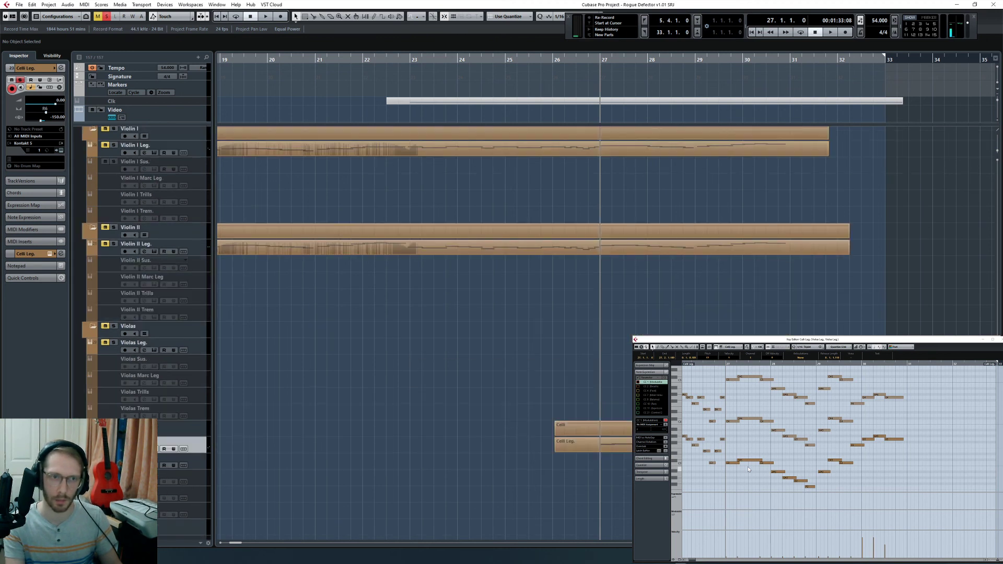
key("space")
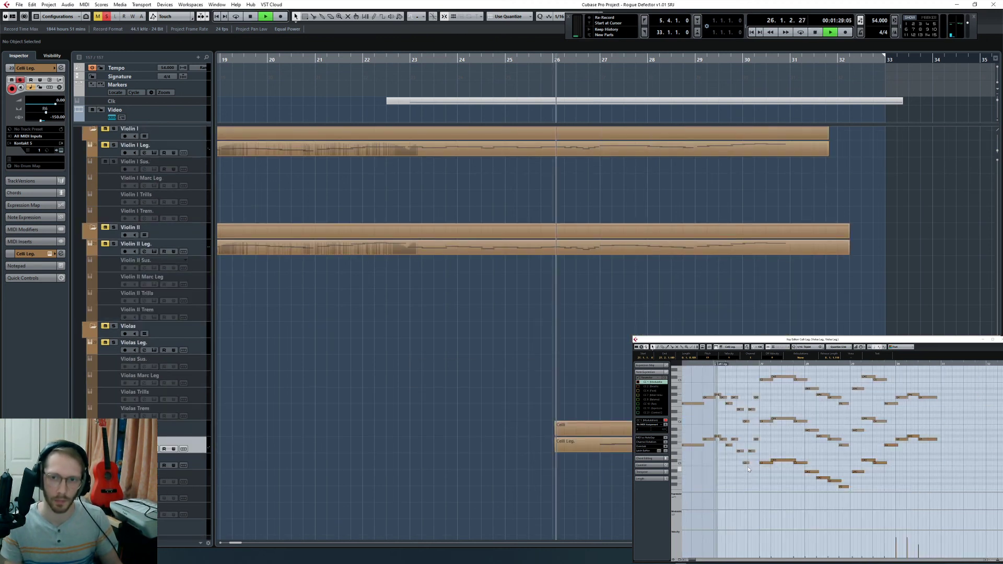
Step: Look over the Violin II Leg. notes, then reopen the Celli Leg. part and play its soloed melody through bar 27
left_click(681, 251)
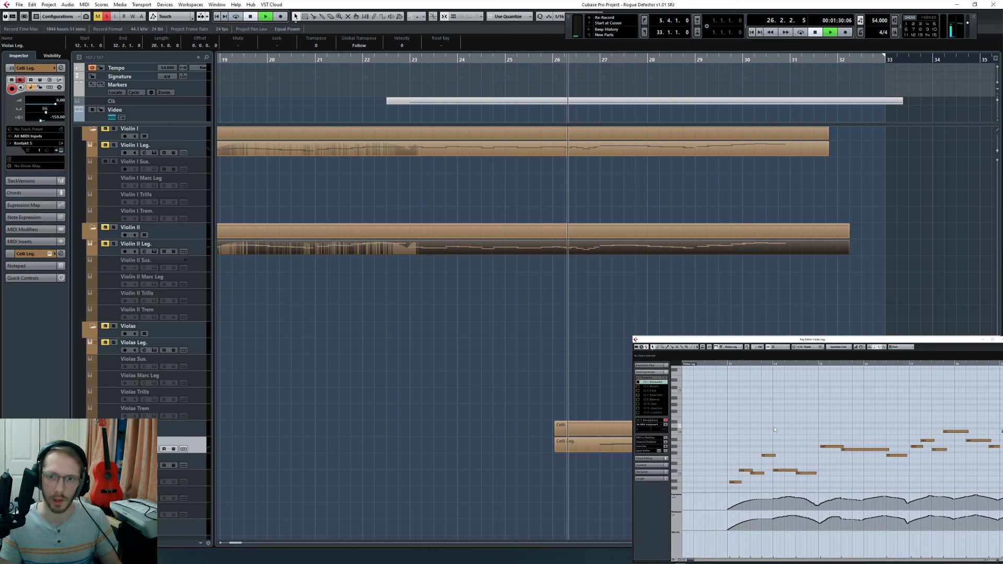
key("space")
key("g")
left_click(751, 464)
key("g")
key("g")
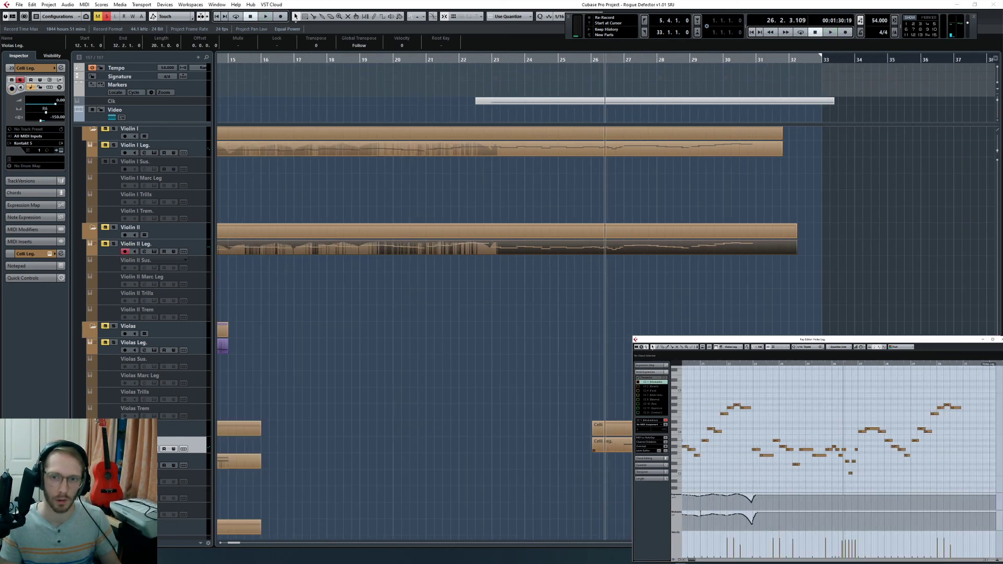
left_click(614, 446)
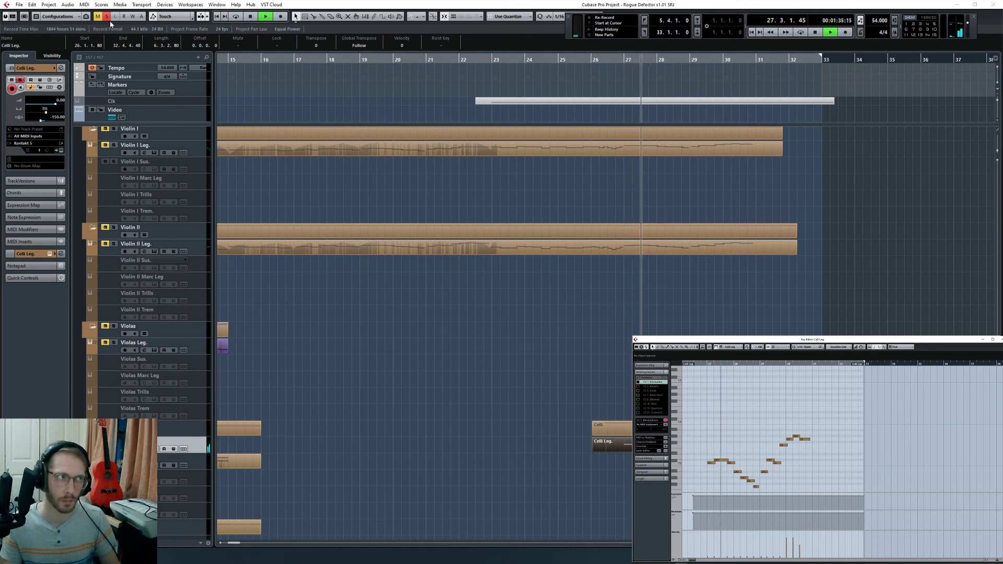
key("space")
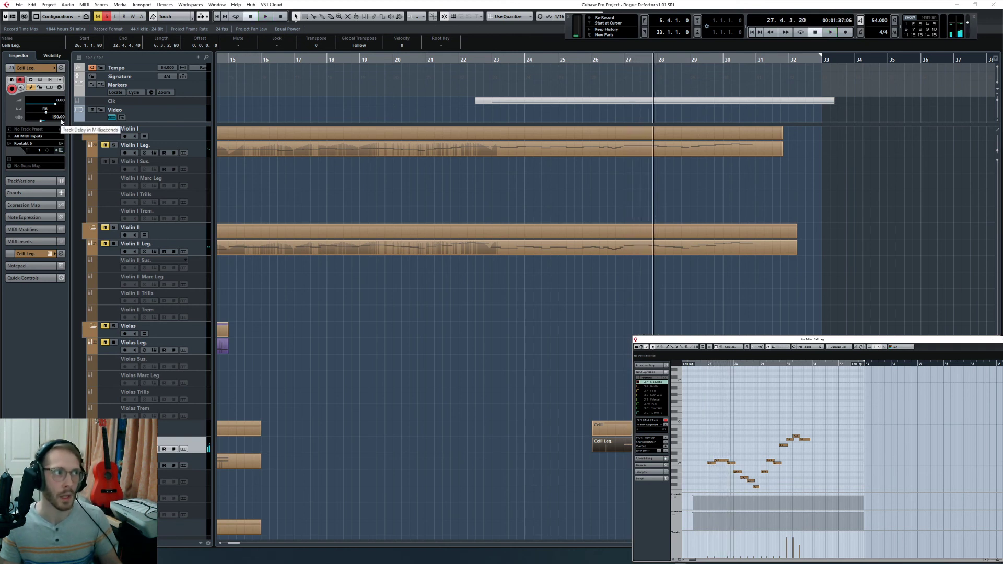
Step: Draw a constant full CC 2 (Breath) value across the Celli Leg. part and set the track's delay to -250 ms
left_click(679, 521)
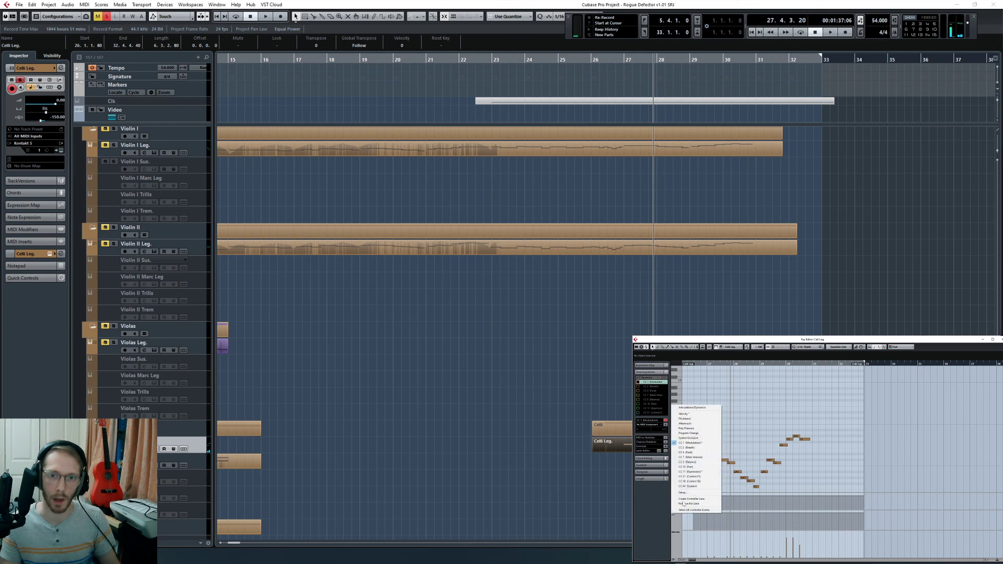
left_click(691, 447)
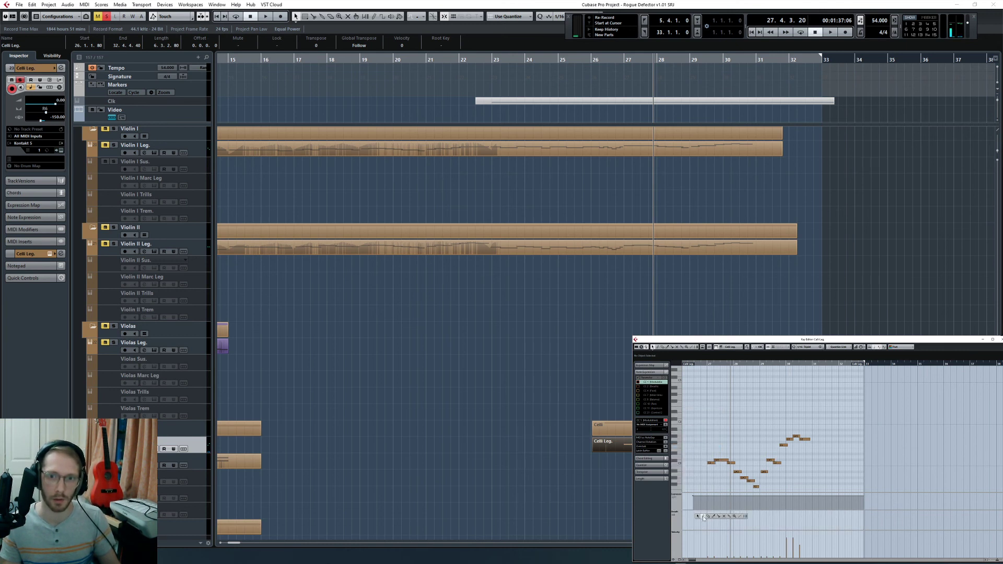
left_click(507, 293)
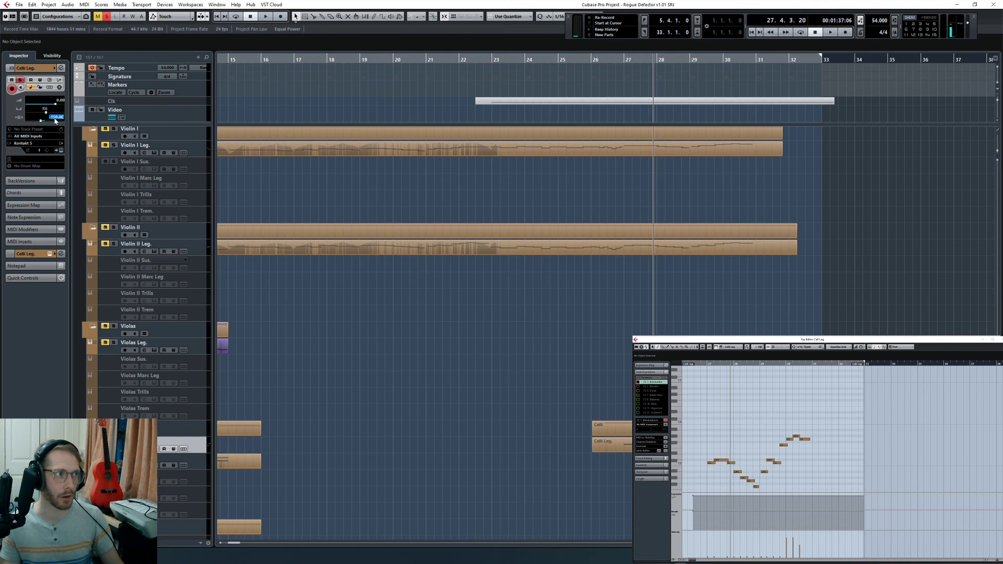
type("-250")
key("Return")
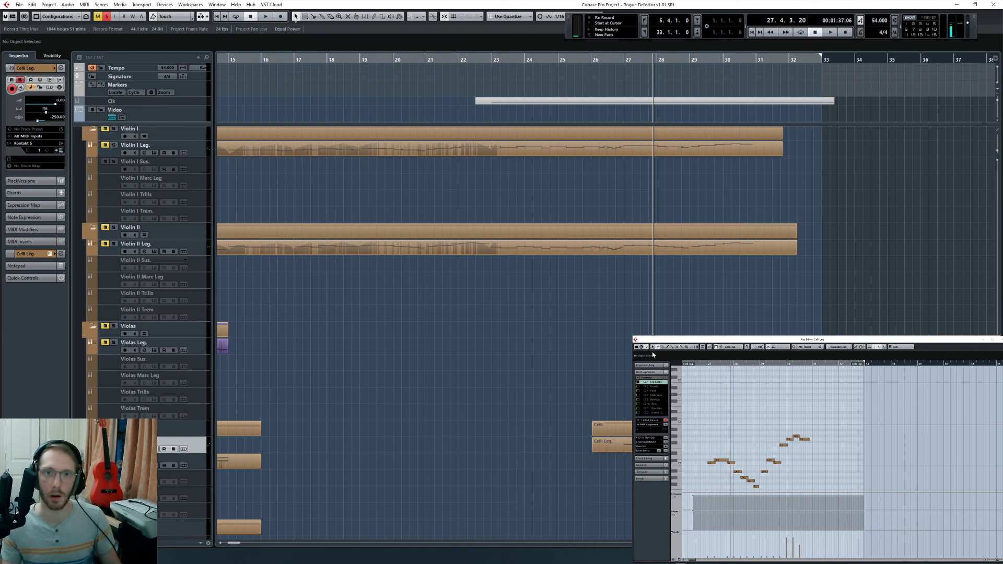
Step: Play from the end of bar 26 with Violin I, Violin II, 6 Horns Leg and Trumpets Leg soloed alongside the celli
key("KP_Subtract")
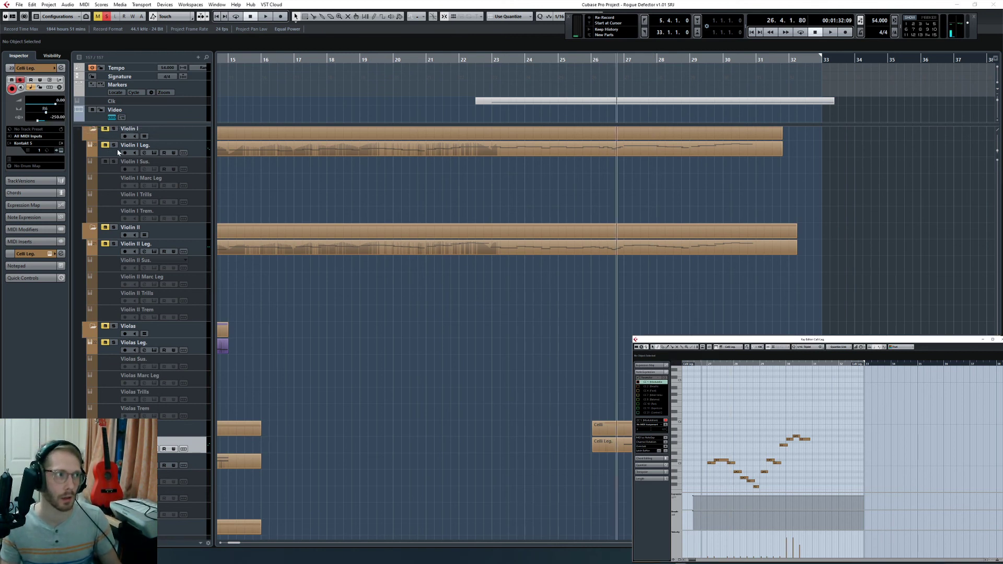
left_click(114, 146)
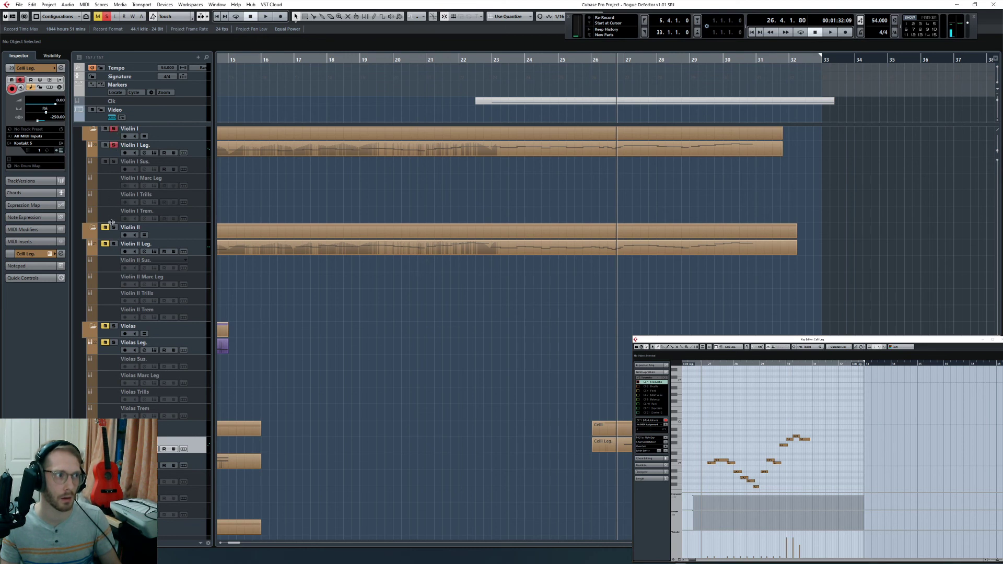
key("space")
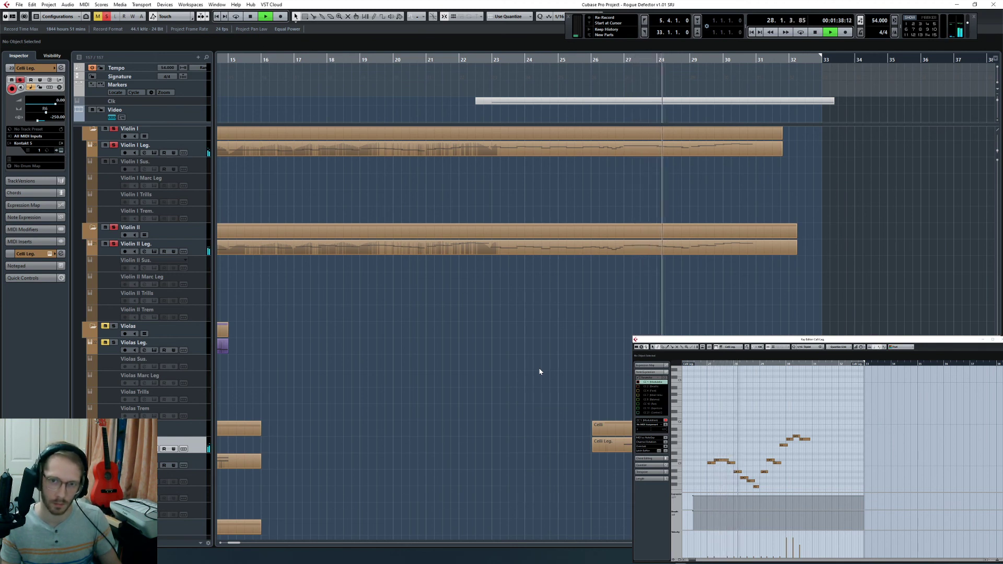
scroll(538, 374, "up", 15)
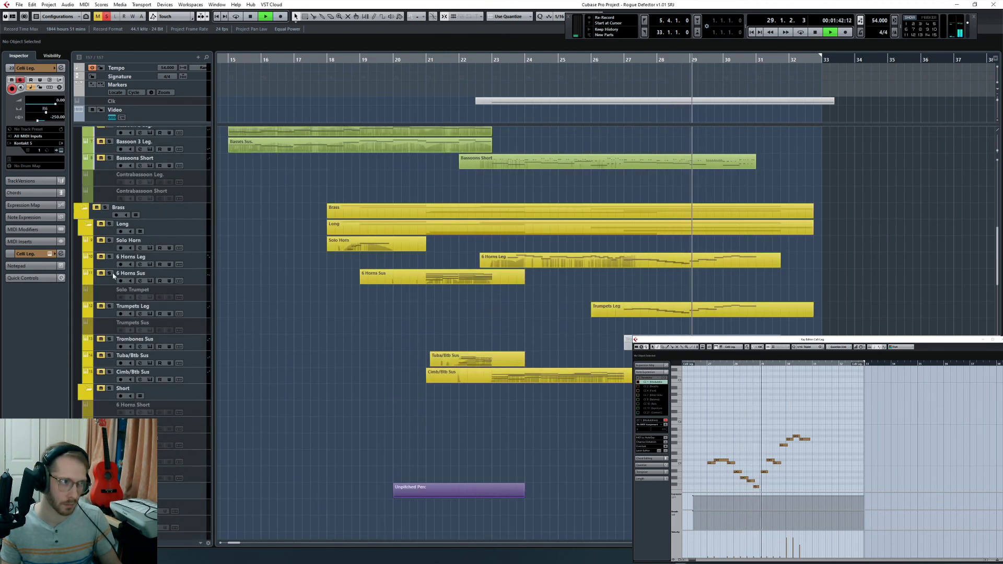
left_click(110, 257)
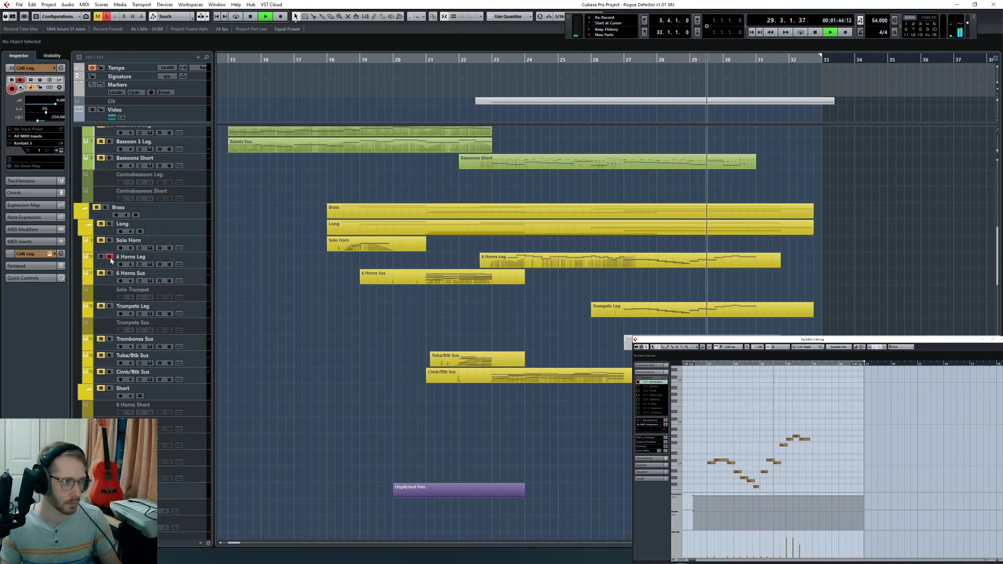
left_click(109, 306)
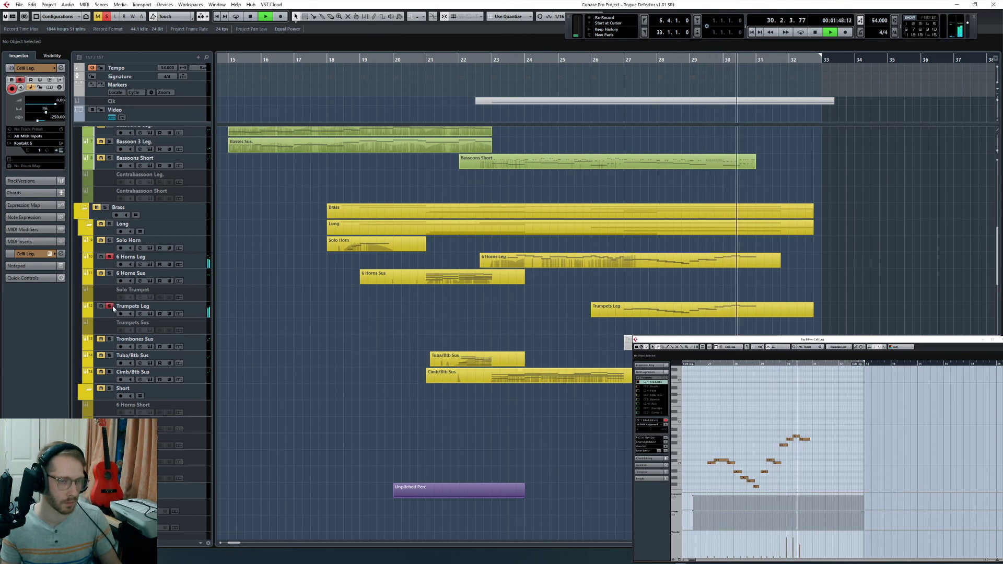
Step: Stop playback, mute the Trumpets Leg part that starts at bar 26 and clear all solos
left_click(616, 307)
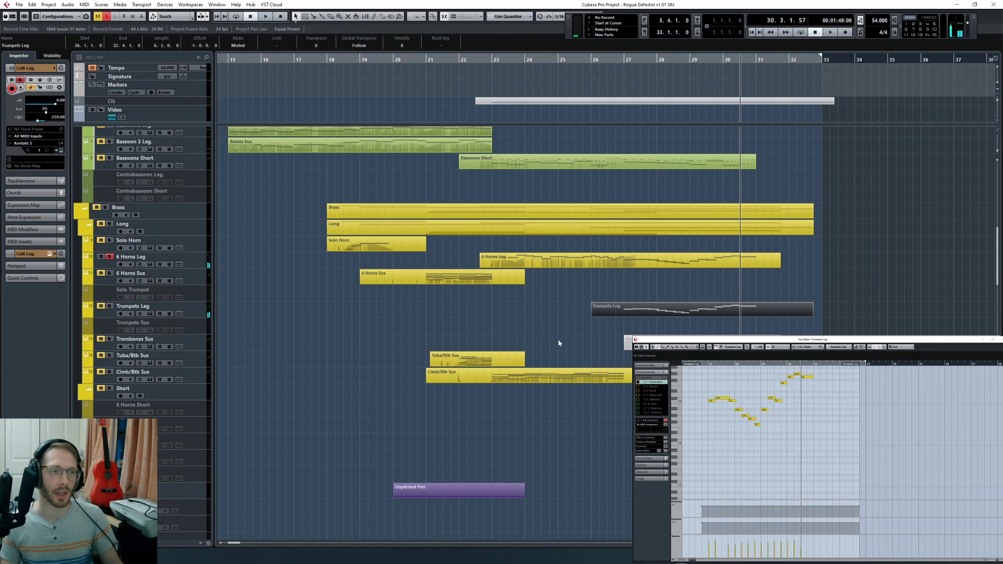
left_click(573, 336)
left_click(107, 17)
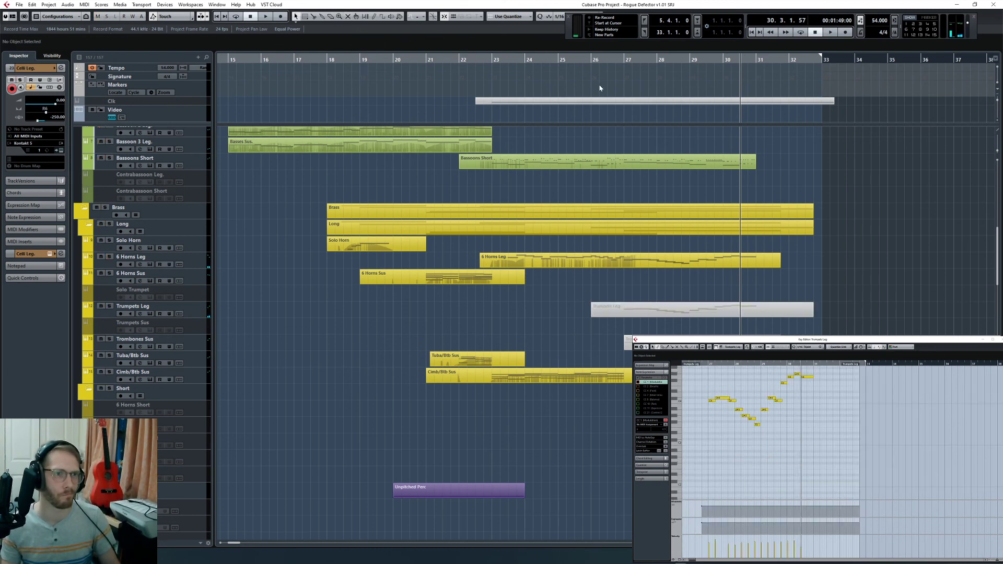
Step: Return the playhead to bar 26, open the Flute 1 Leg. part and audition its highest note
left_click(596, 59)
scroll(596, 235, "up", 7)
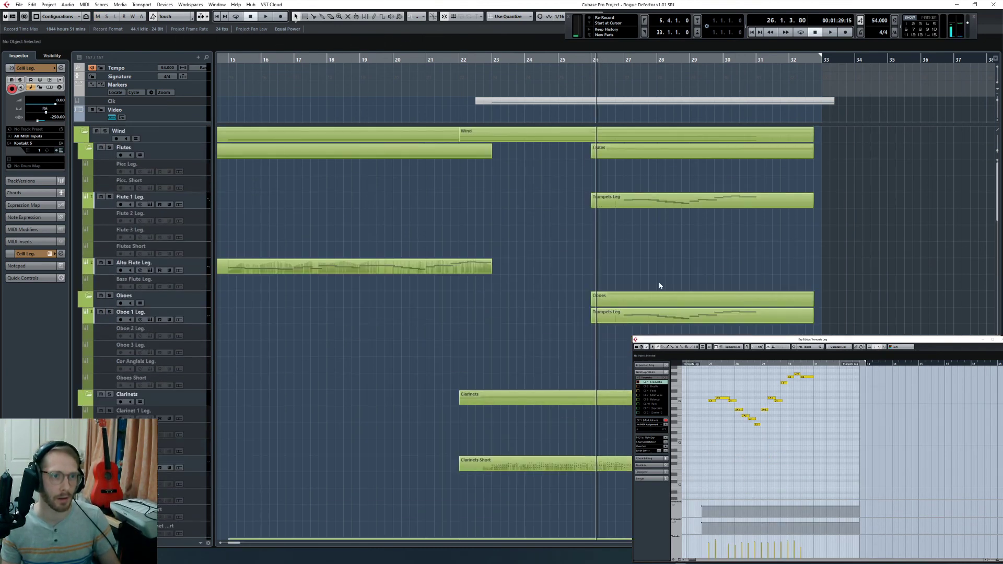
key("space")
left_click(624, 206)
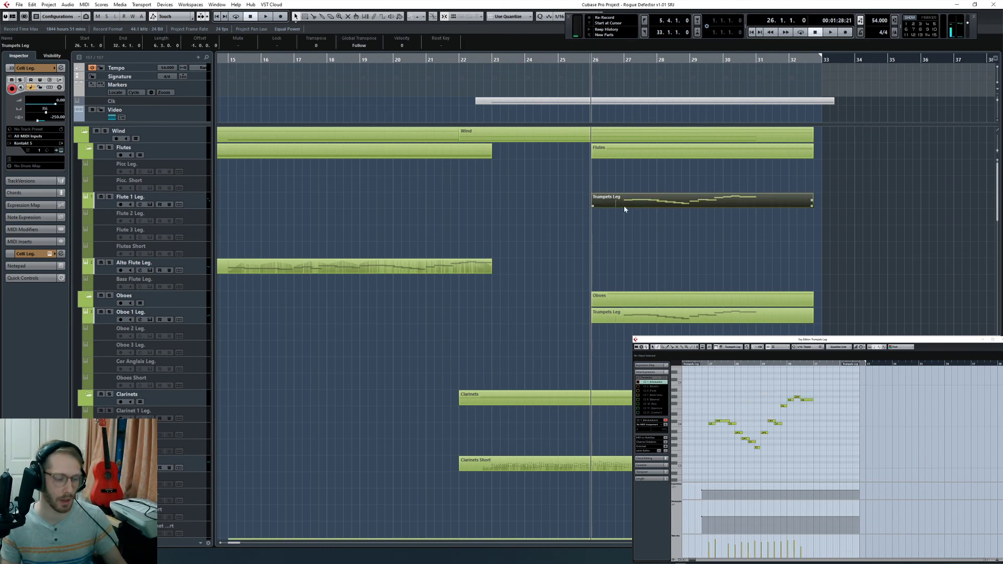
left_click(193, 167)
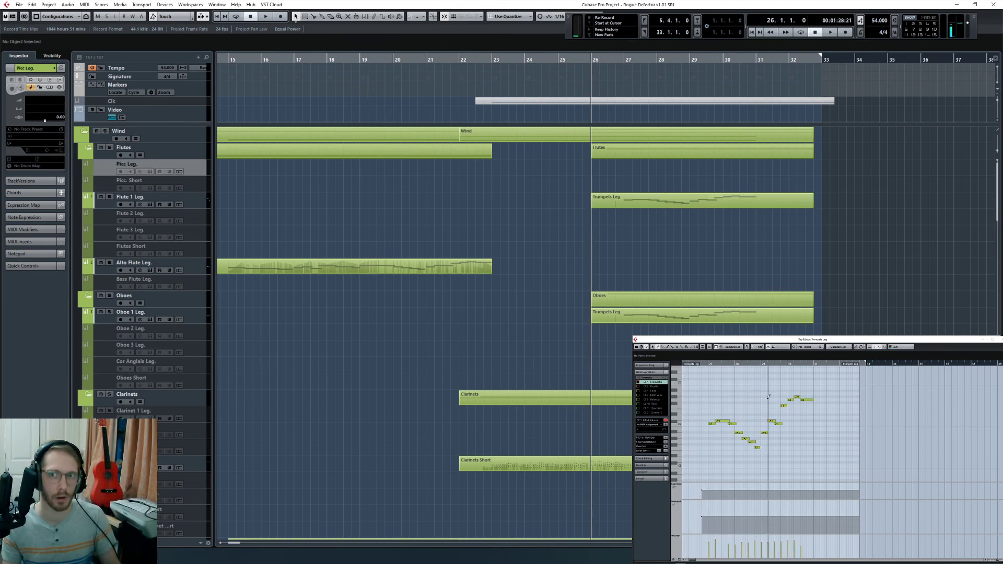
left_click_drag(792, 388, 792, 398)
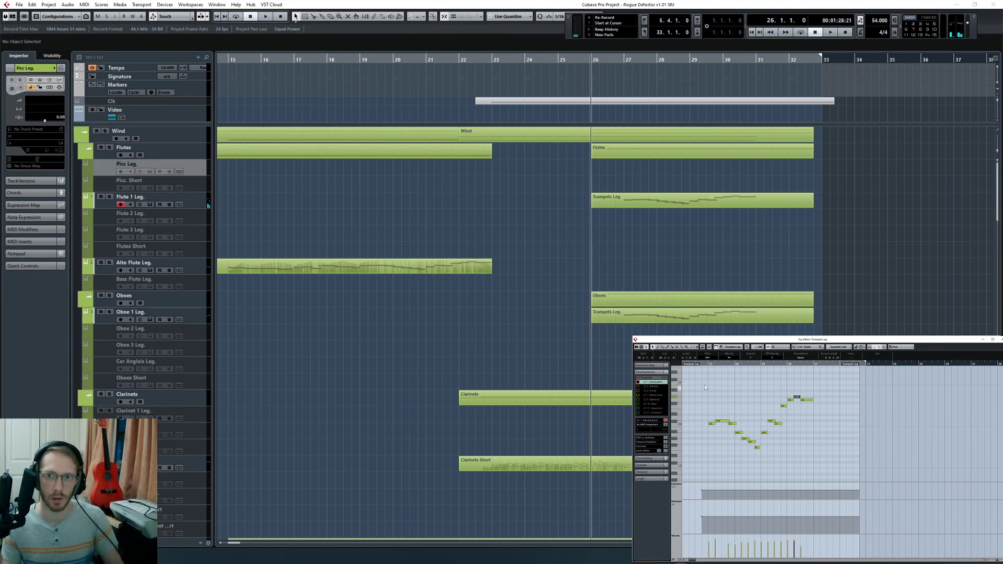
Step: Transpose all Flute 1 Leg. melody notes up one octave and move the playhead to the high notes in bar 30
left_click_drag(705, 388, 809, 453)
key("shift+Up")
scroll(789, 396, "up", 1)
left_click(792, 364)
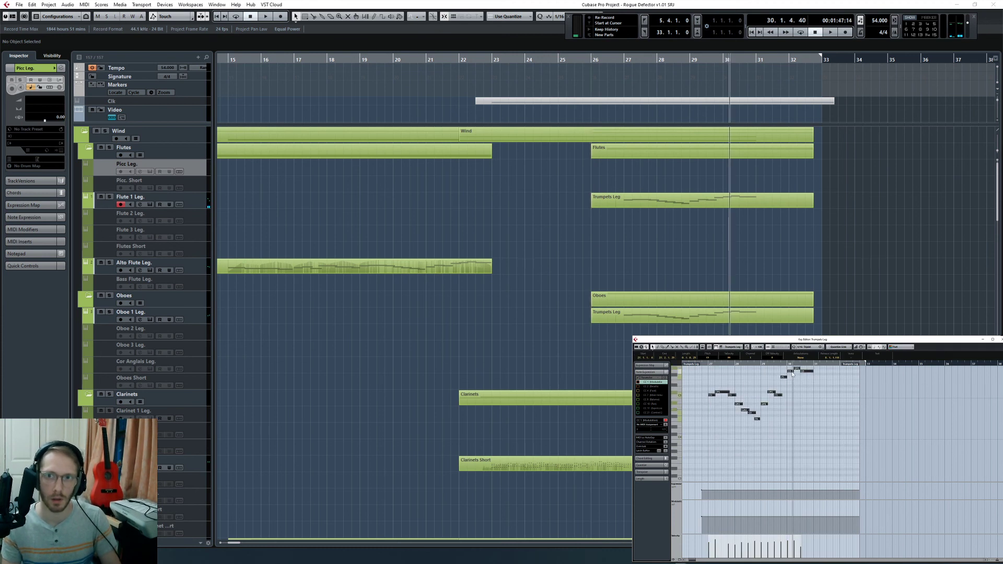
Step: Audition the high note around bar 30 and the melody's last note in the Flute 1 Leg. part
left_click(792, 372)
scroll(796, 384, "up", 2)
left_click(797, 414)
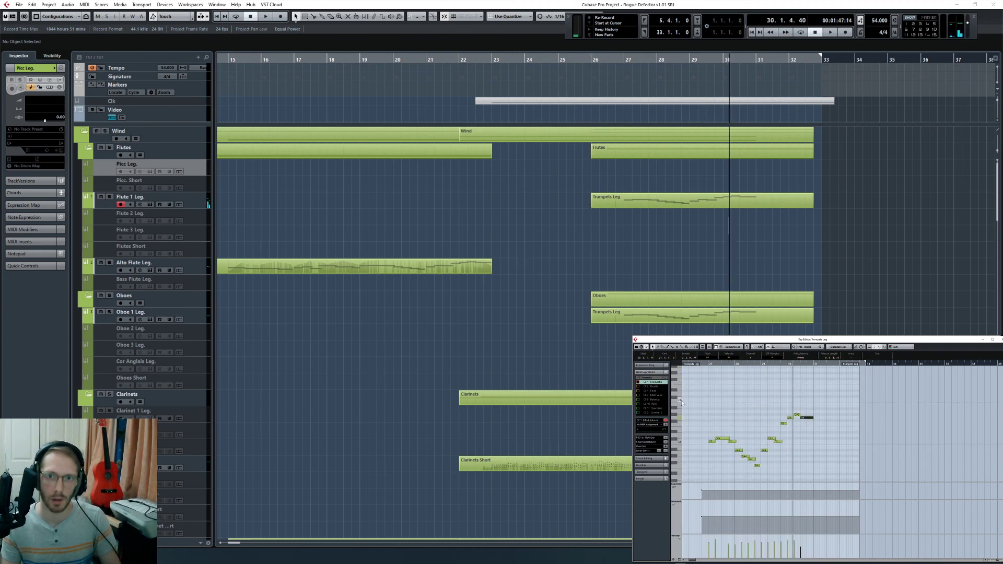
Step: Enable the Picc Leg. track and paste a copy of the Flute 1 Leg. part onto it at bar 26
left_click(628, 200)
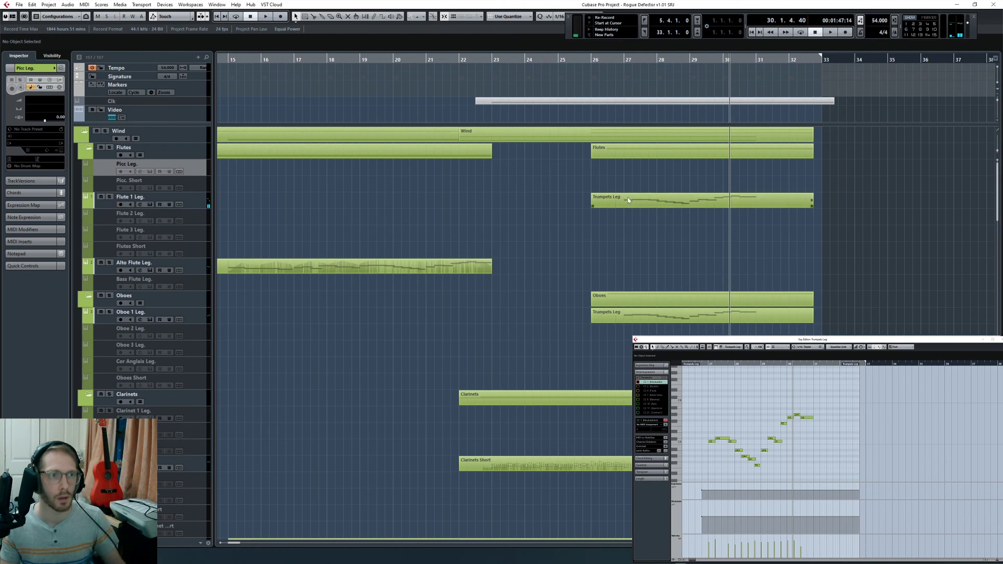
key("l")
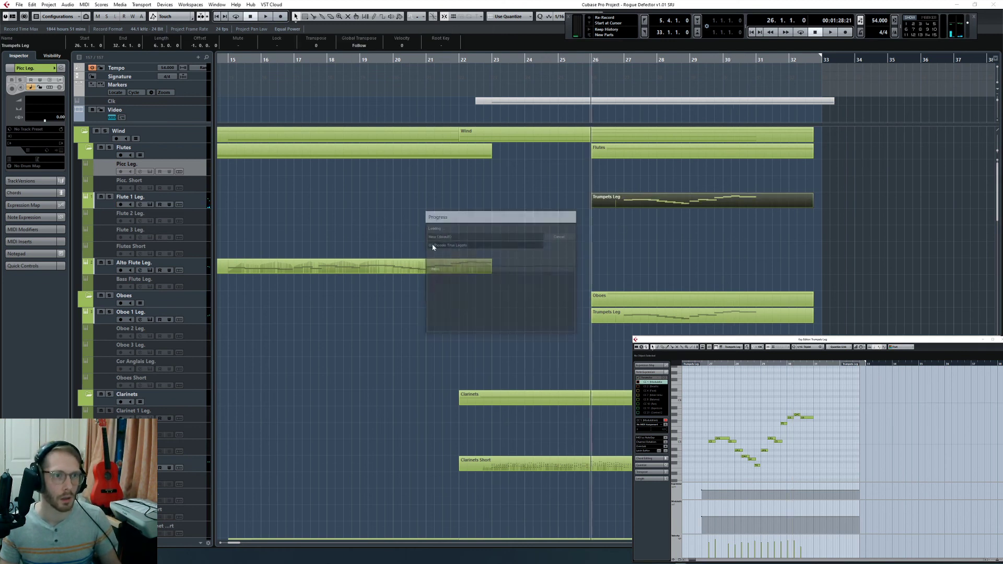
left_click(198, 170)
key("ctrl+v")
Step: Open the piccolo part, audition its first note and one of its high notes, and compare it with the Flute 1 Leg. part
double_click(647, 168)
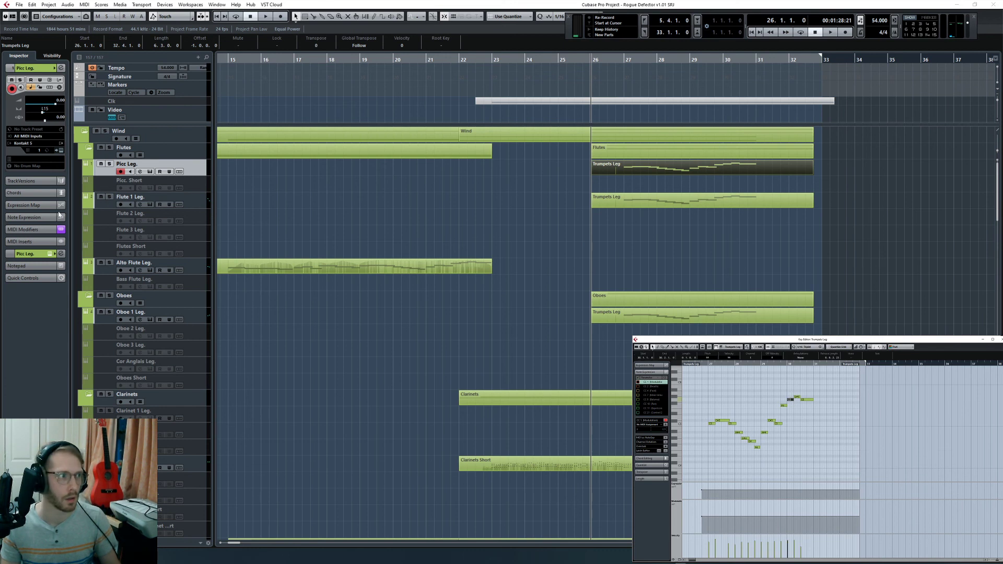
left_click(61, 230)
left_click(711, 424)
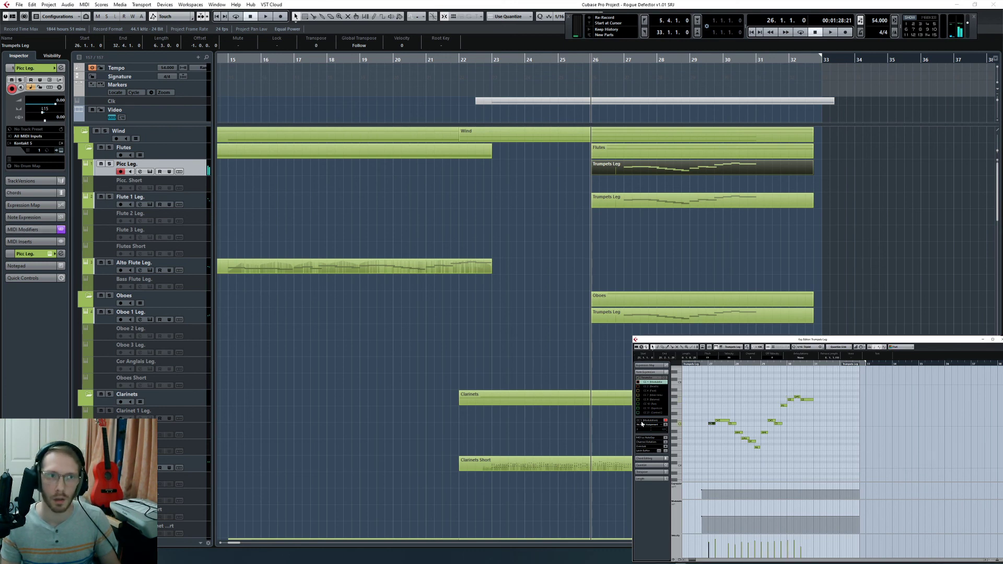
left_click(790, 400)
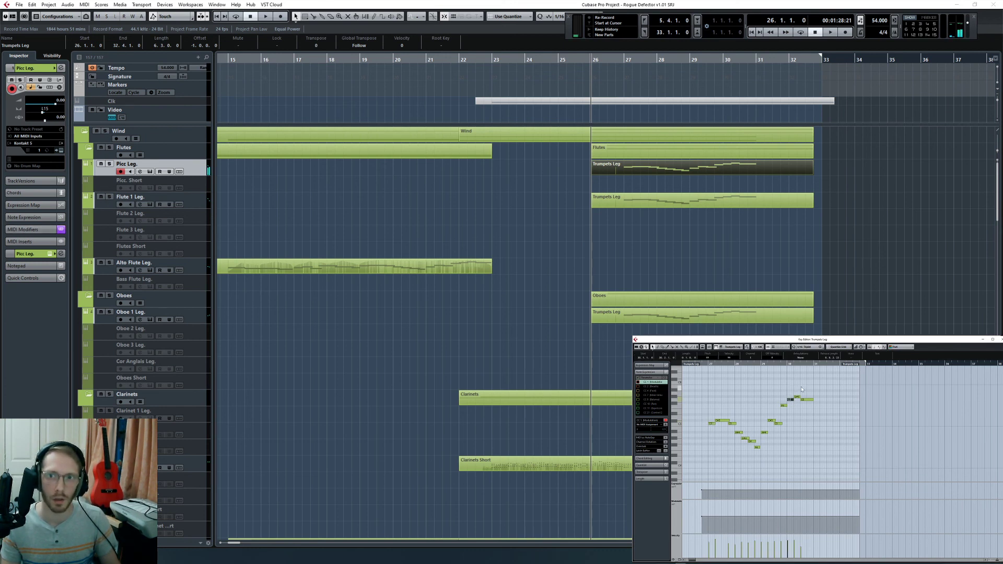
left_click(738, 205)
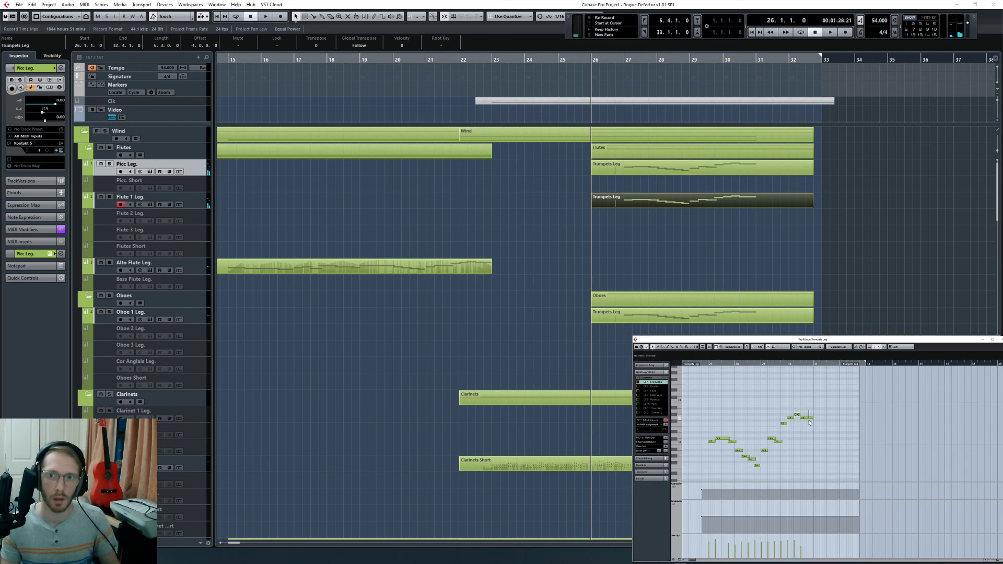
Step: Play the arrangement from bar 26 to bar 31 while reviewing the woodwind and brass parts, and stop playback
left_click(622, 232)
left_click(616, 59)
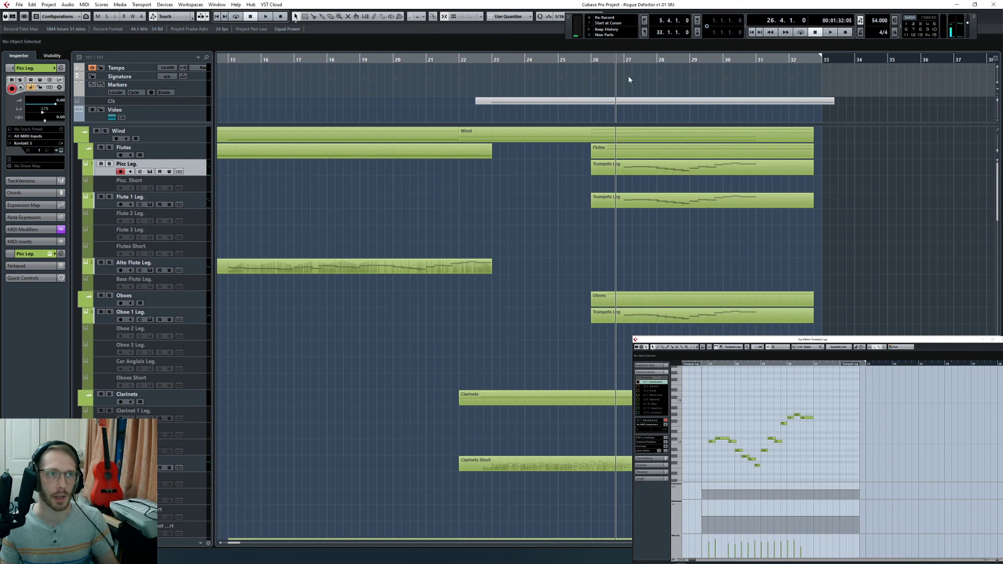
double_click(593, 60)
left_click_drag(637, 229, 632, 170)
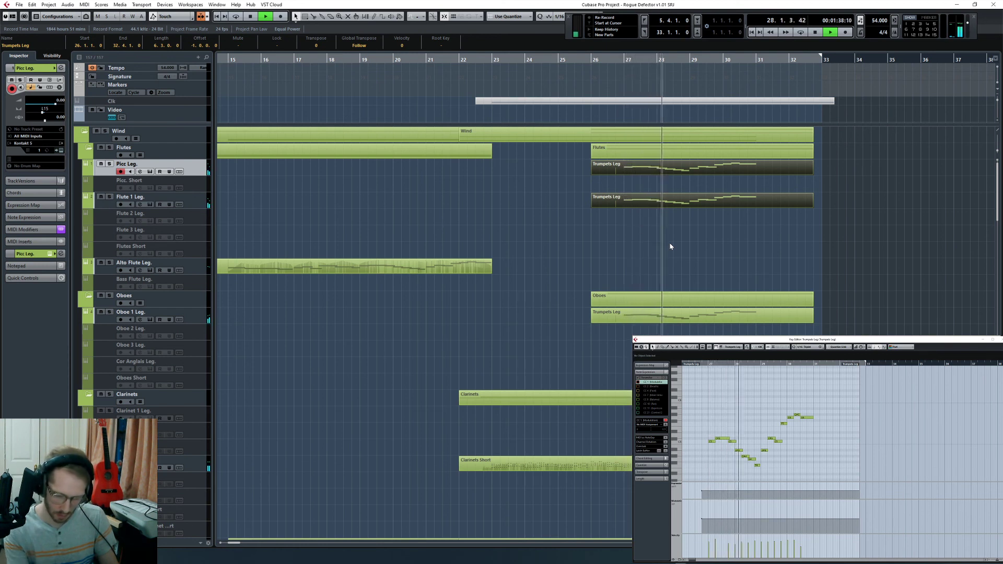
left_click(685, 282)
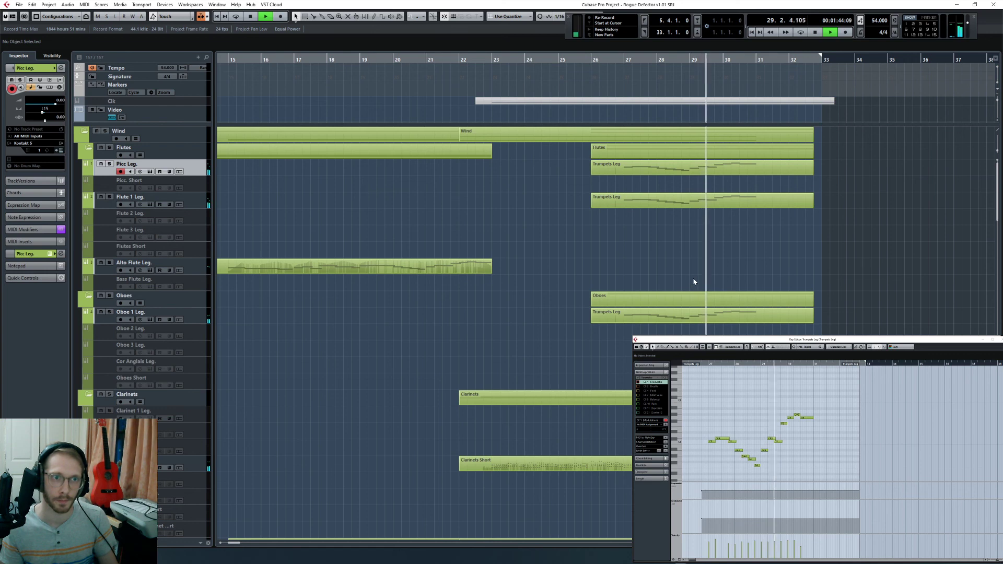
scroll(694, 282, "down", 12)
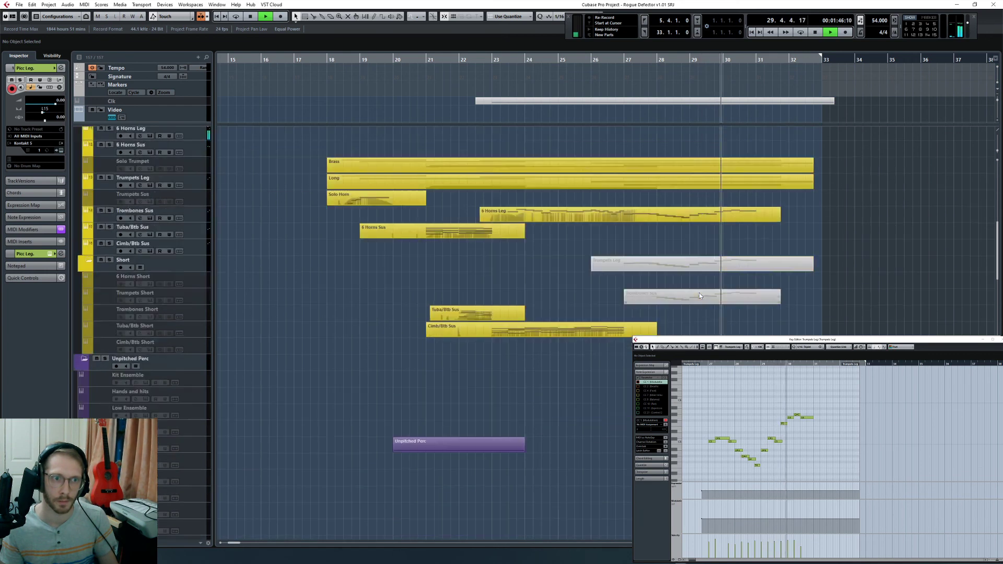
scroll(702, 294, "down", 5)
scroll(704, 293, "up", 5)
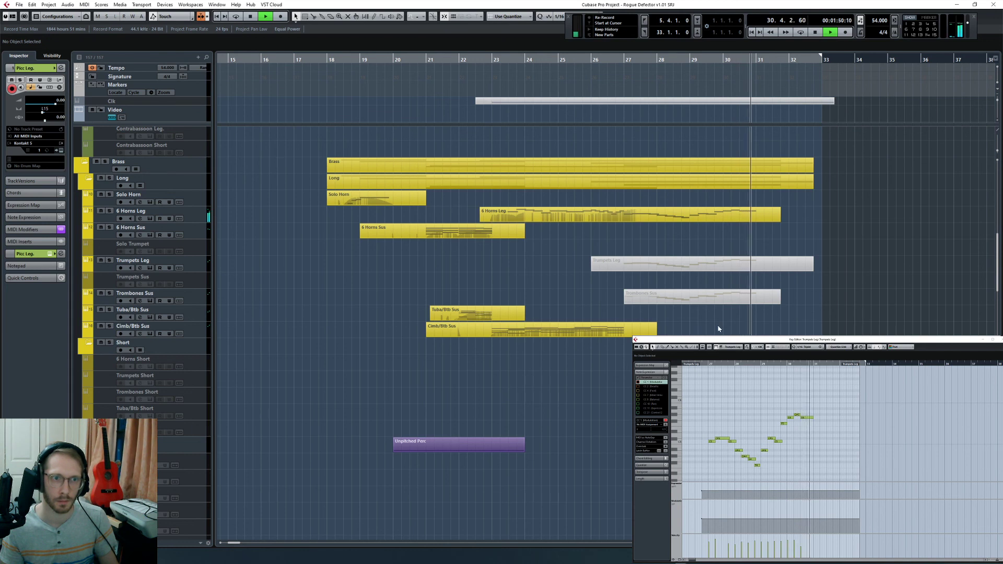
key("space")
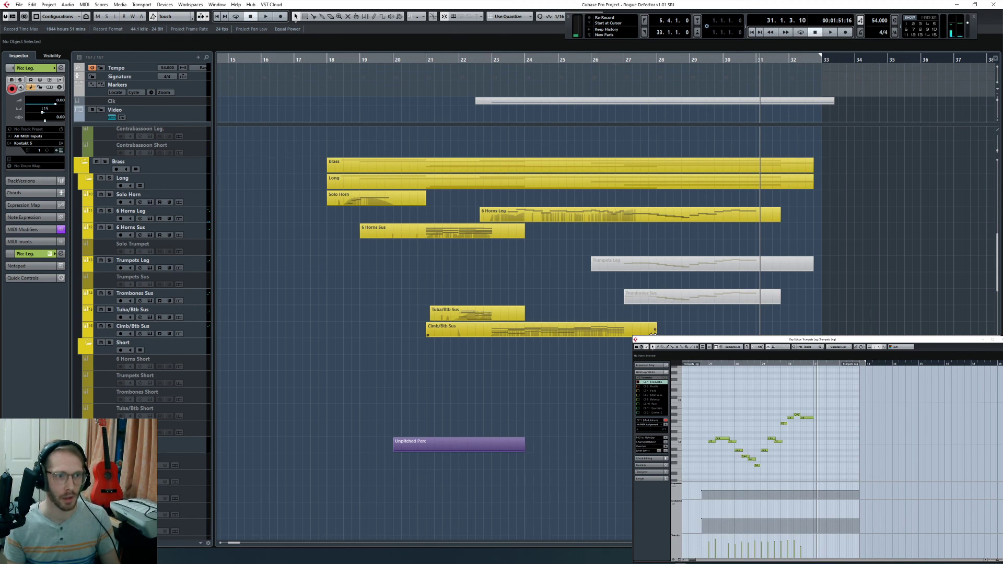
Step: Extend the end of the Cimb/Btb Sus part into bar 32 and place the playhead at the start of bar 26
left_click_drag(653, 334, 795, 334)
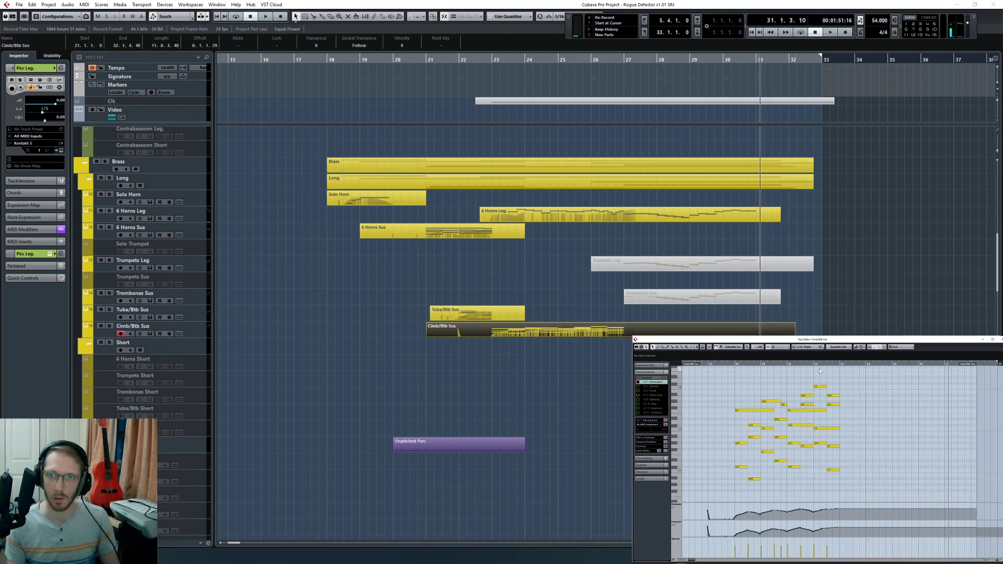
left_click(816, 364)
key("h")
key("h")
Step: Shorten the Cimb/Btb Sus notes that end at bar 24 so they stop just before the barline
left_click_drag(741, 393, 757, 484)
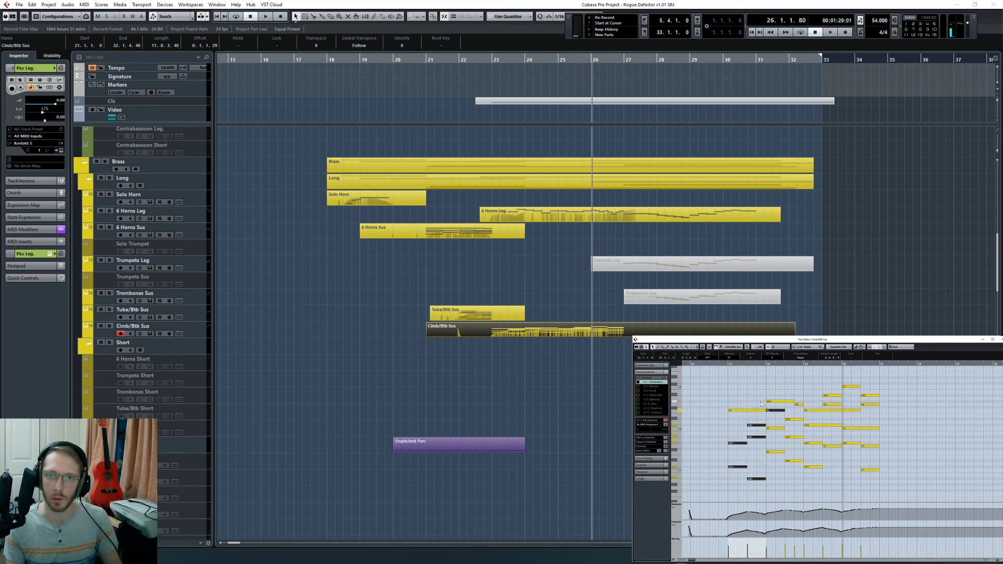
left_click_drag(761, 403, 764, 479)
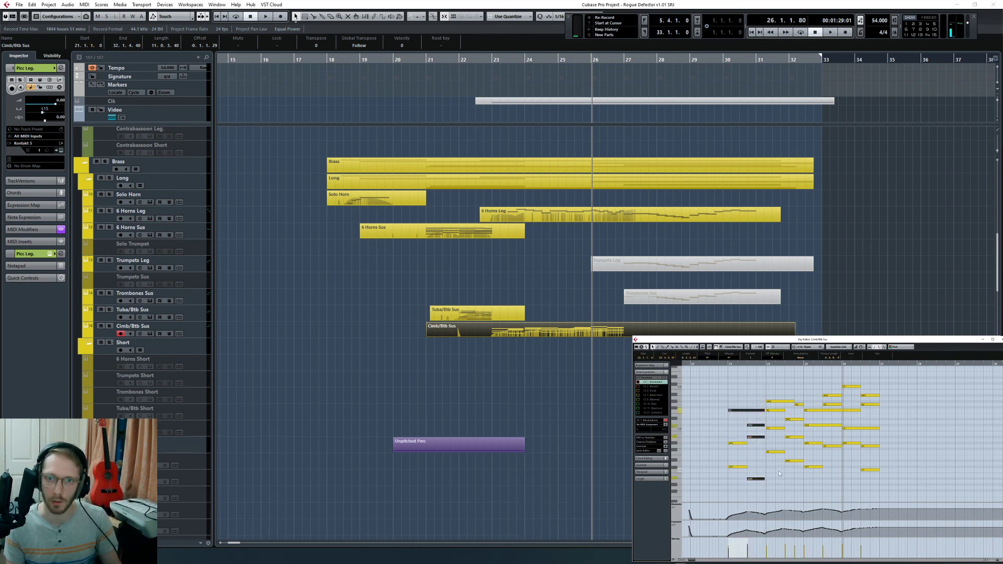
left_click(779, 473)
Step: Split the Cimb/Btb Sus note sustained across bar 26 at the barline and shorten the notes ending there to just before it
left_click_drag(800, 471, 836, 447)
left_click(820, 448)
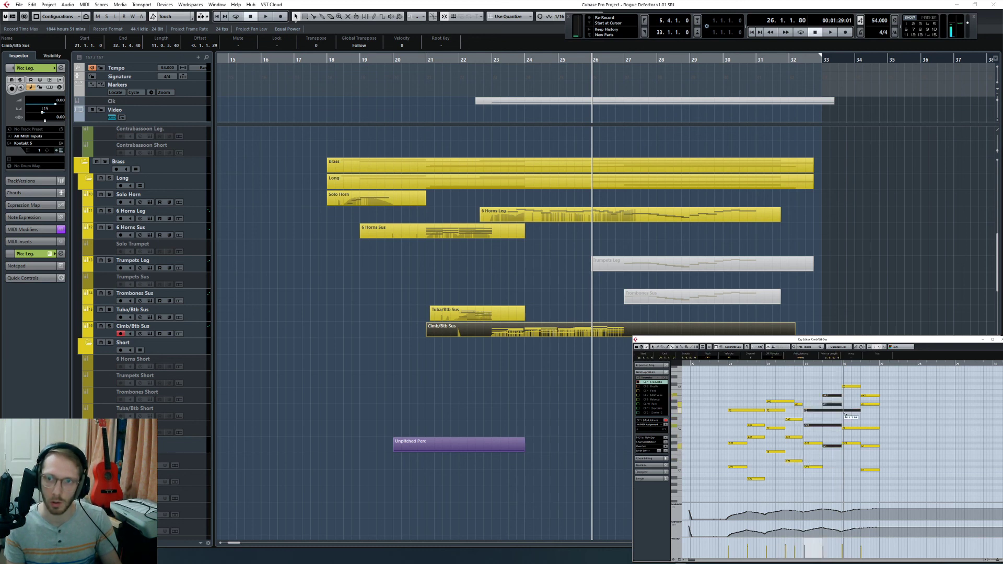
left_click(840, 410, "alt")
left_click_drag(833, 383, 838, 448)
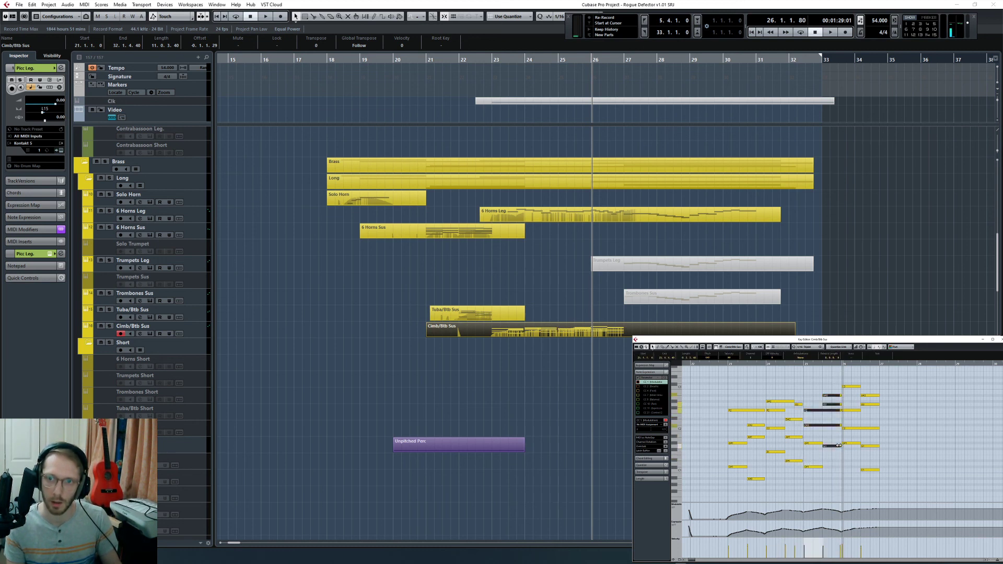
left_click_drag(838, 385, 828, 470)
key("h")
key("h")
key("h")
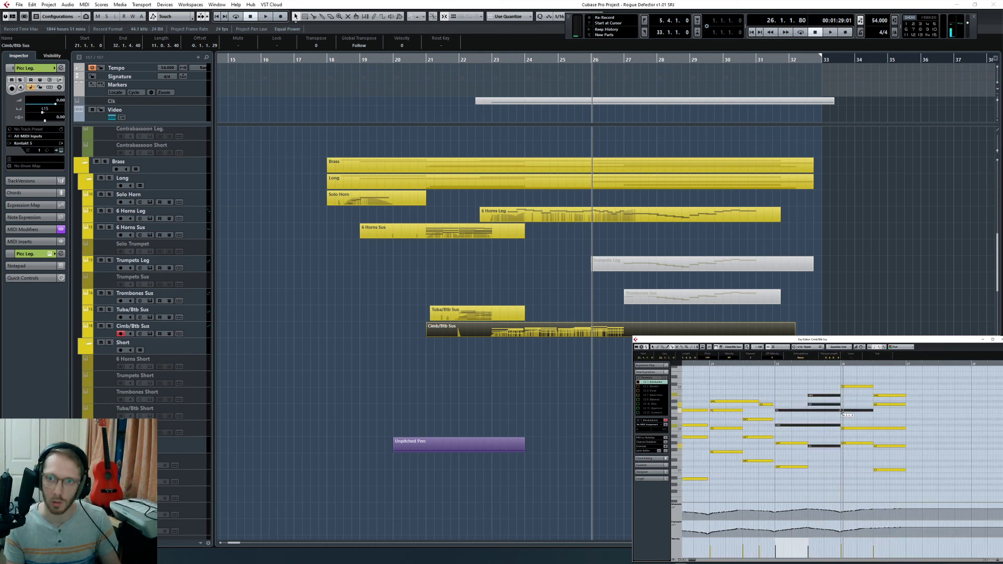
left_click(841, 411, "alt")
left_click_drag(831, 382, 839, 452)
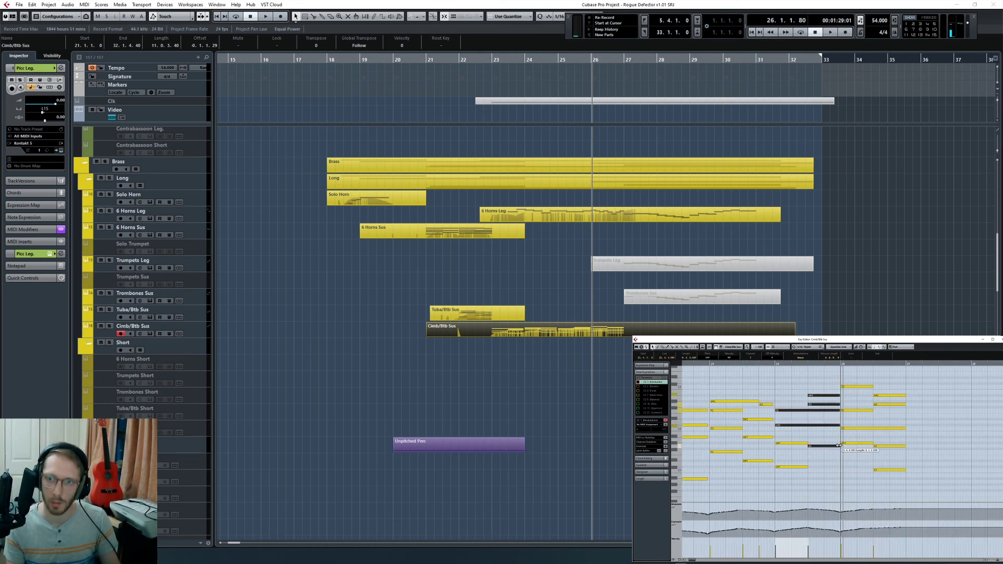
left_click(839, 476)
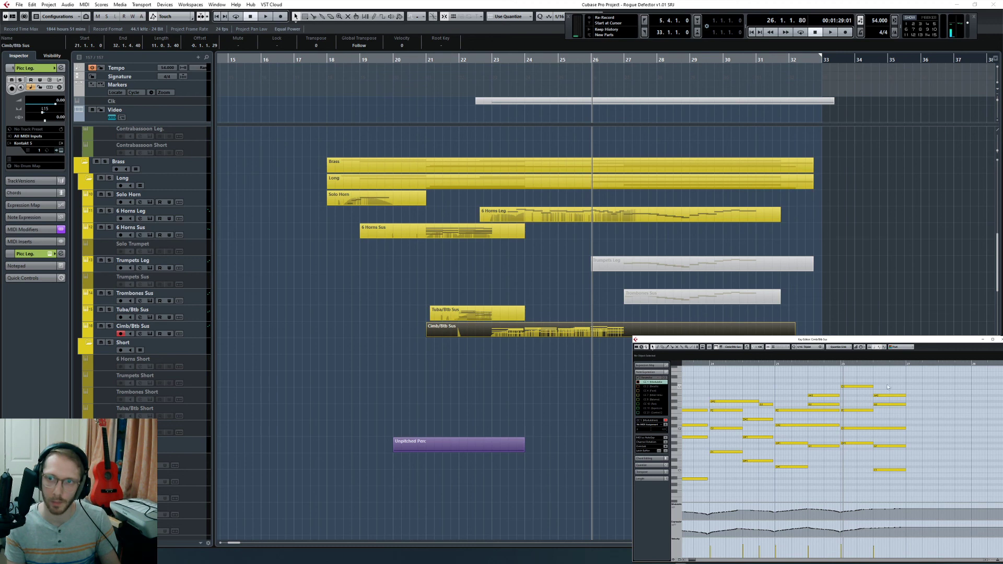
Step: Shorten the Cimb/Btb Sus notes that end at bar 27 so they stop just before the barline
left_click_drag(887, 387, 902, 404)
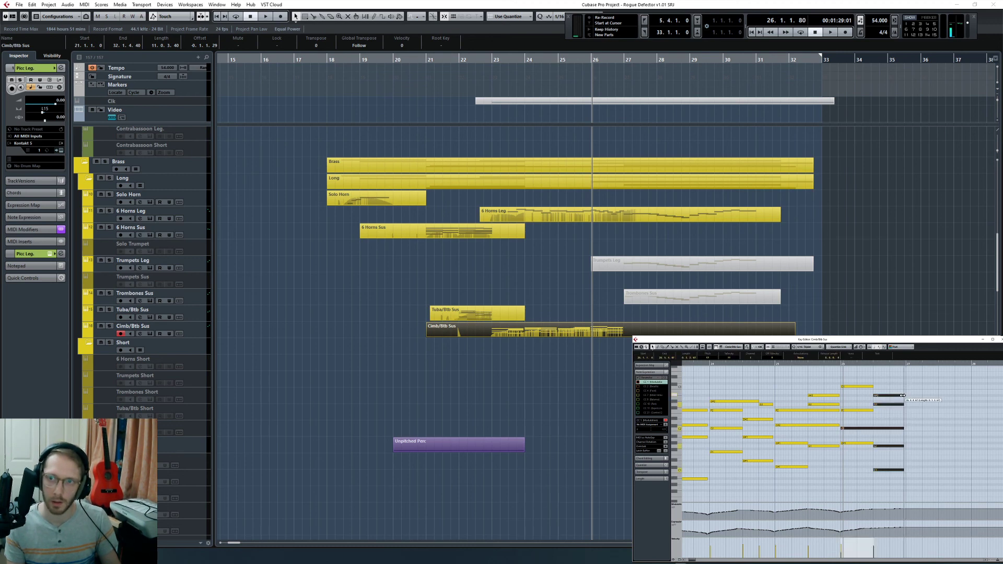
left_click(888, 424)
key("g")
key("g")
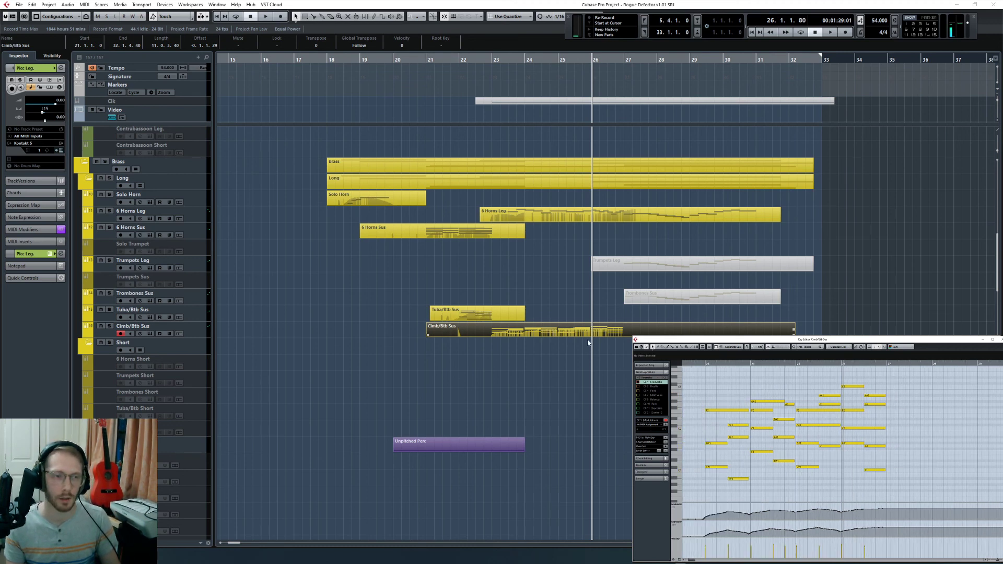
Step: Play back from bar 26 while performing new chords from bar 27 onward into the Cimb/Btb Sus part, and stop playback
scroll(587, 342, "down", 5)
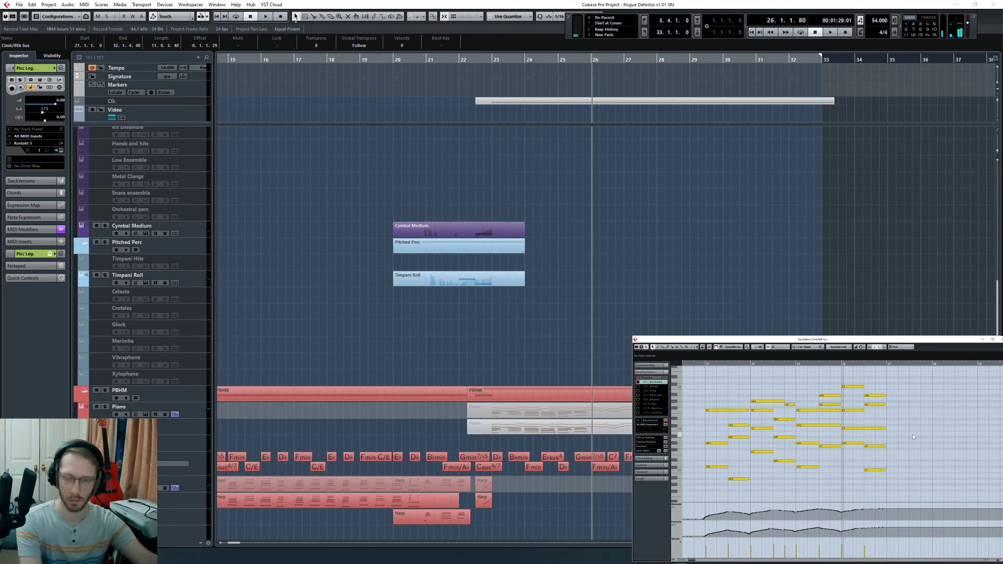
key("space")
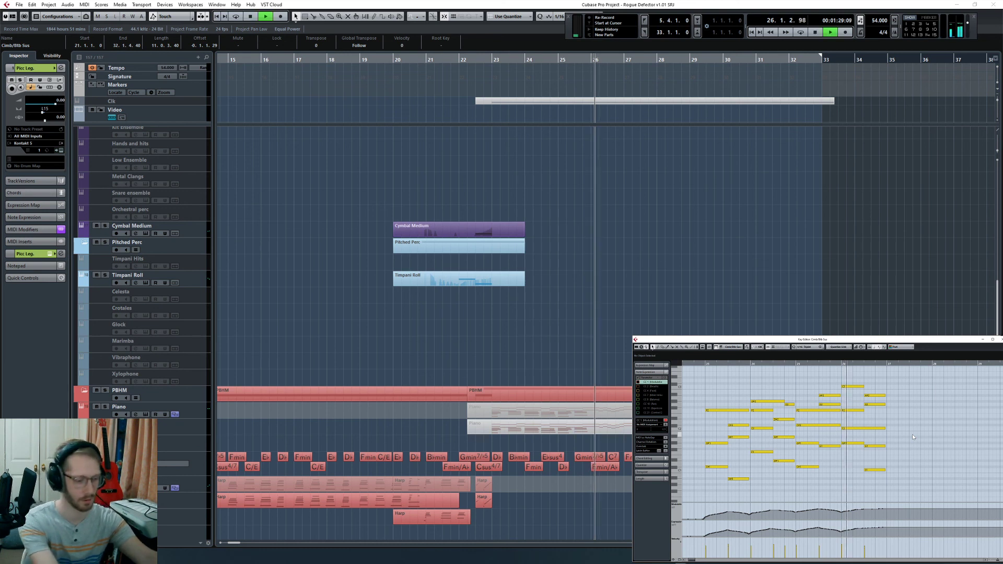
scroll(912, 435, "down", 1)
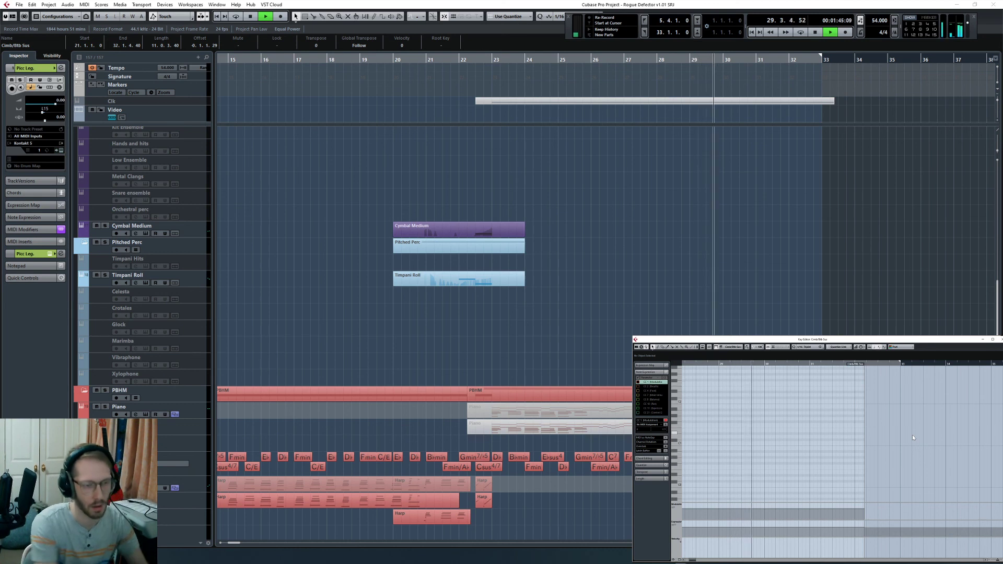
key("space")
scroll(803, 401, "left", 2)
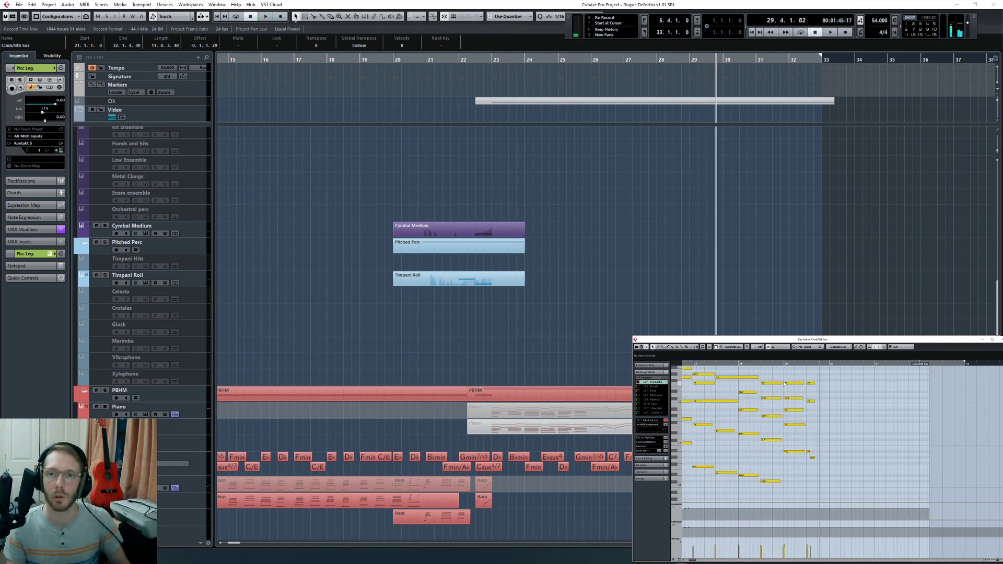
Step: Select the new Cimb/Btb Sus notes in bars 27 and 28, set the quantize value to 1/4 and move the playhead to bar 27
scroll(781, 392, "left", 2)
scroll(773, 404, "up", 1)
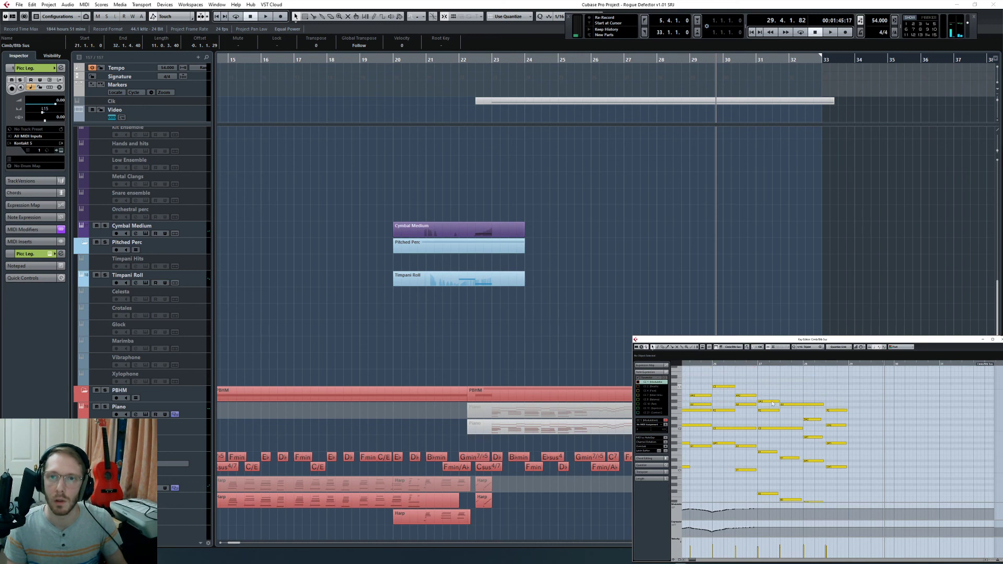
scroll(772, 403, "up", 1)
left_click_drag(755, 392, 849, 500)
left_click(808, 348)
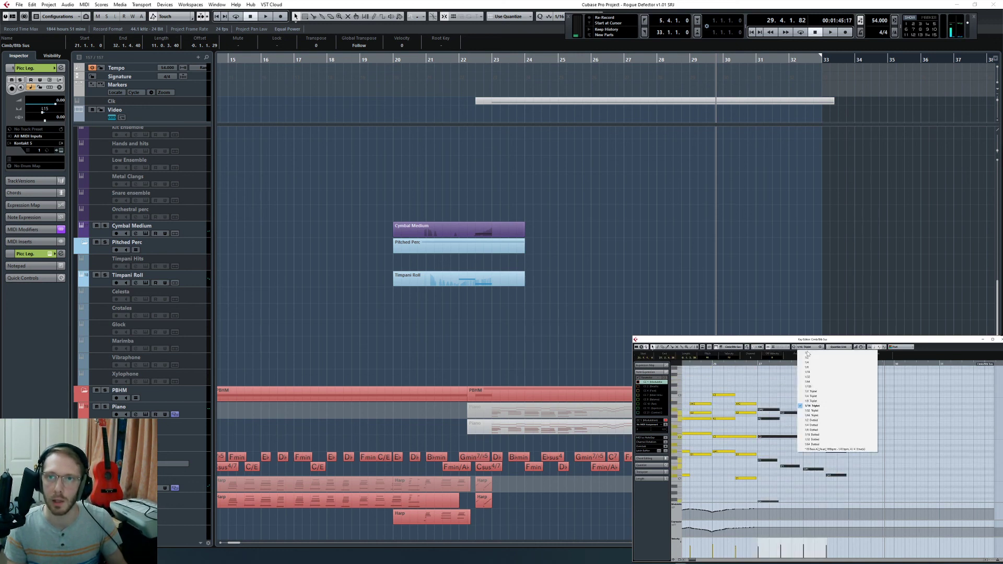
left_click(820, 368)
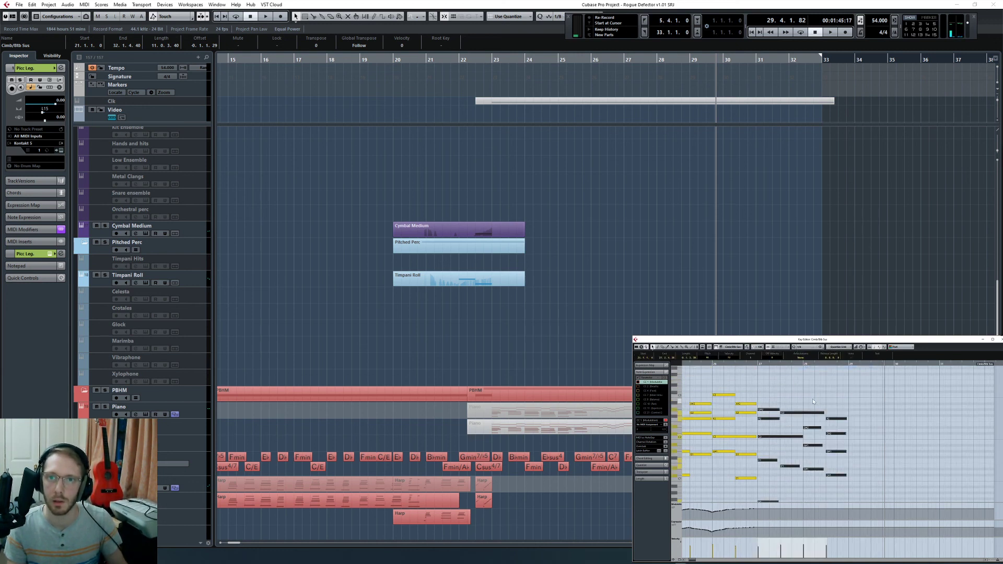
left_click(758, 363)
left_click(807, 348)
left_click(821, 364)
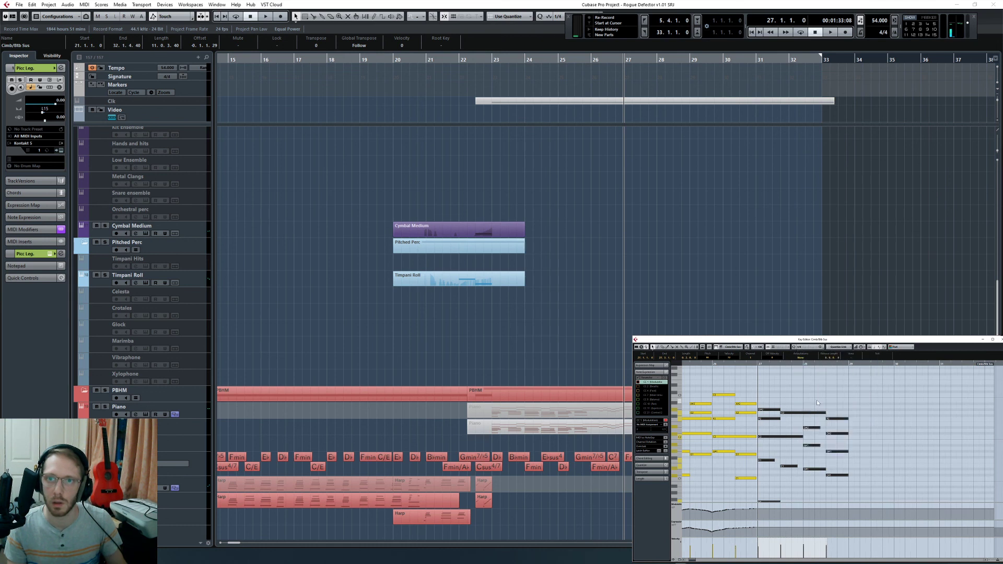
Step: Play the new Cimb/Btb Sus chords from bar 27 to the end of bar 28 and stop playback
scroll(816, 411, "down", 2)
key("space")
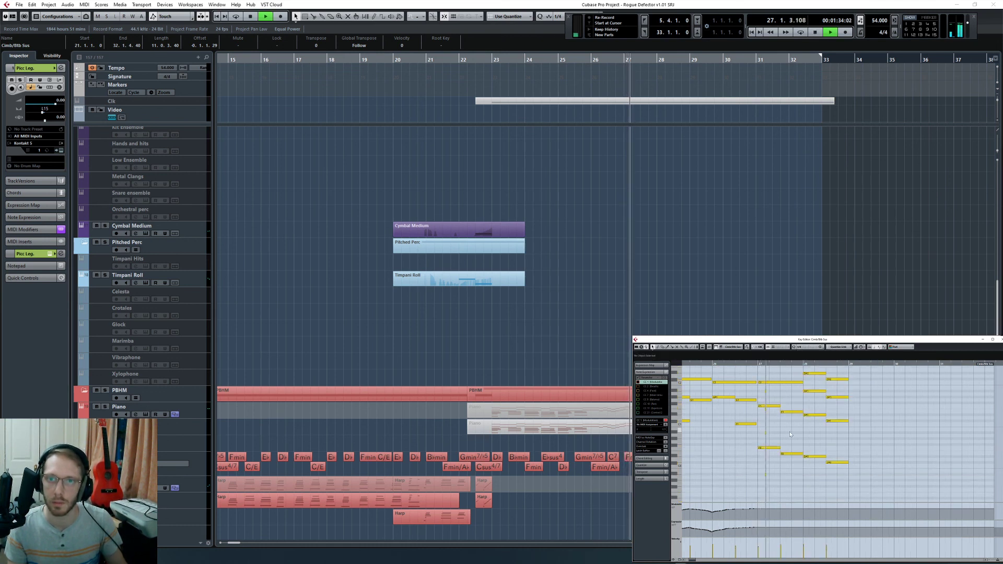
left_click(784, 435)
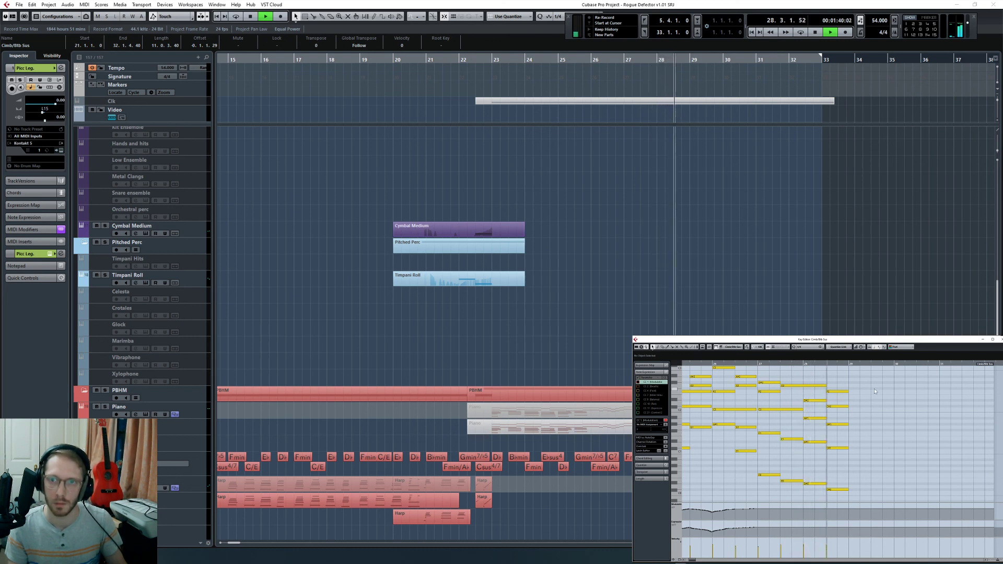
key("space")
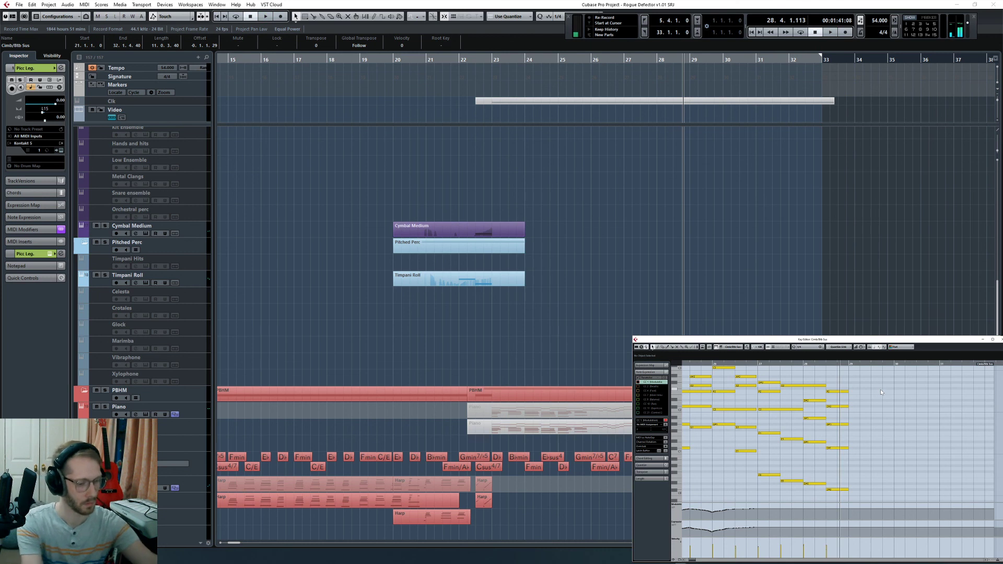
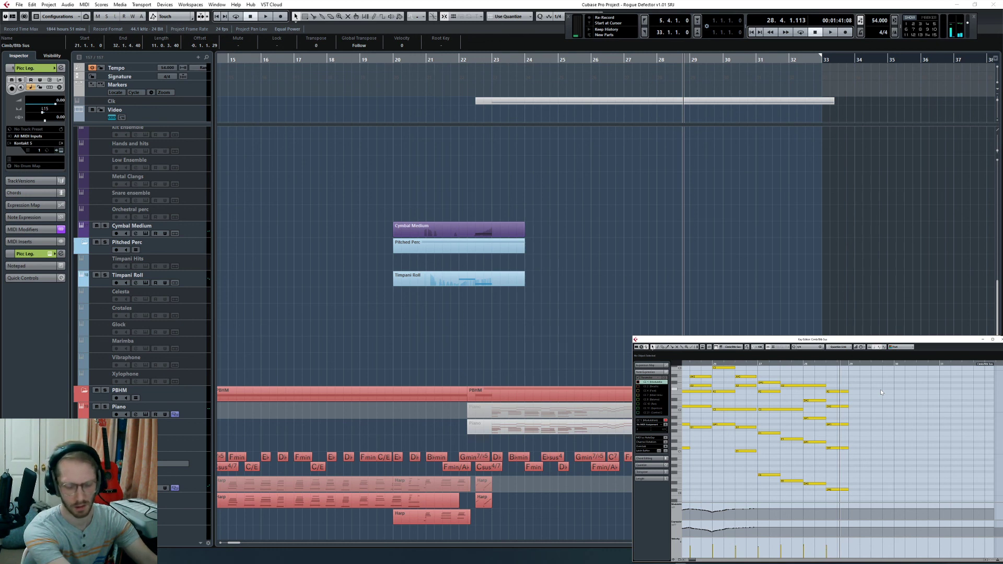
Step: Play the Cimb/Btb Sus chords from the end of bar 28 into bar 29 and stop playback
key("space")
key("space")
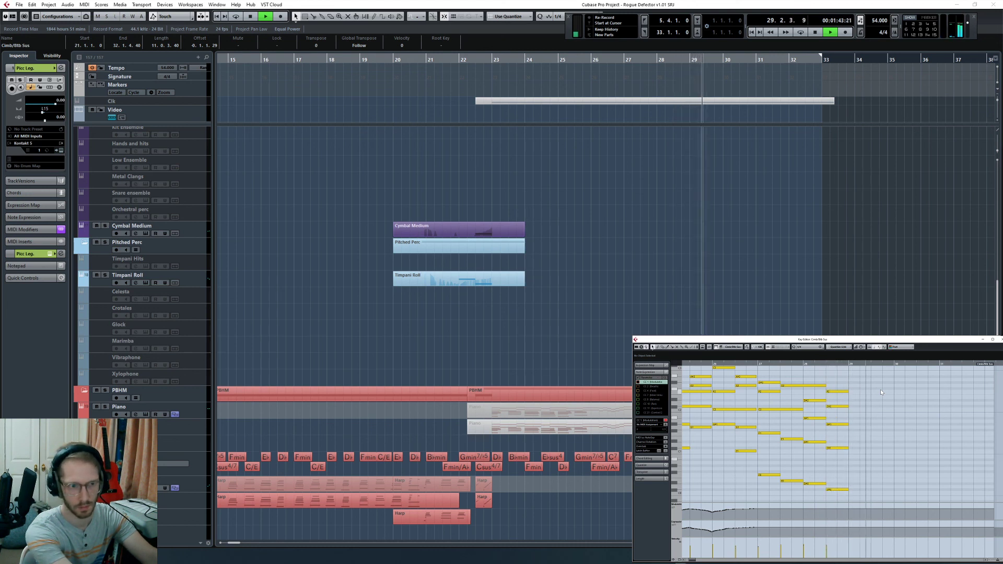
key("space")
scroll(864, 389, "up", 2)
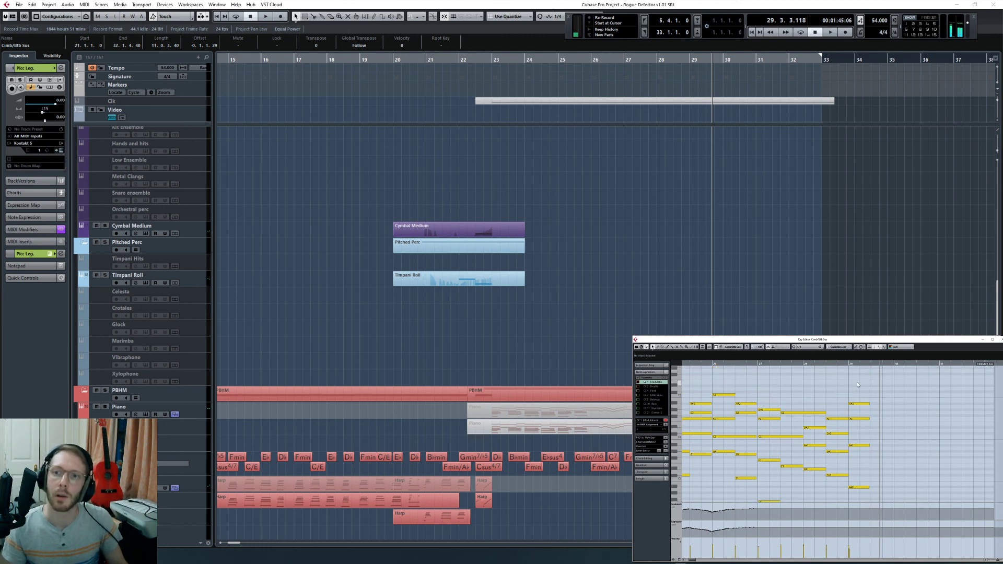
Step: Duplicate the Cimb/Btb Sus chord at the start of bar 29 to beat 3 and move the copied notes to new pitches
left_click_drag(856, 381, 870, 446)
scroll(865, 465, "down", 2)
left_click_drag(852, 370, 872, 459)
key("h")
key("h")
left_click_drag(787, 381, 794, 494)
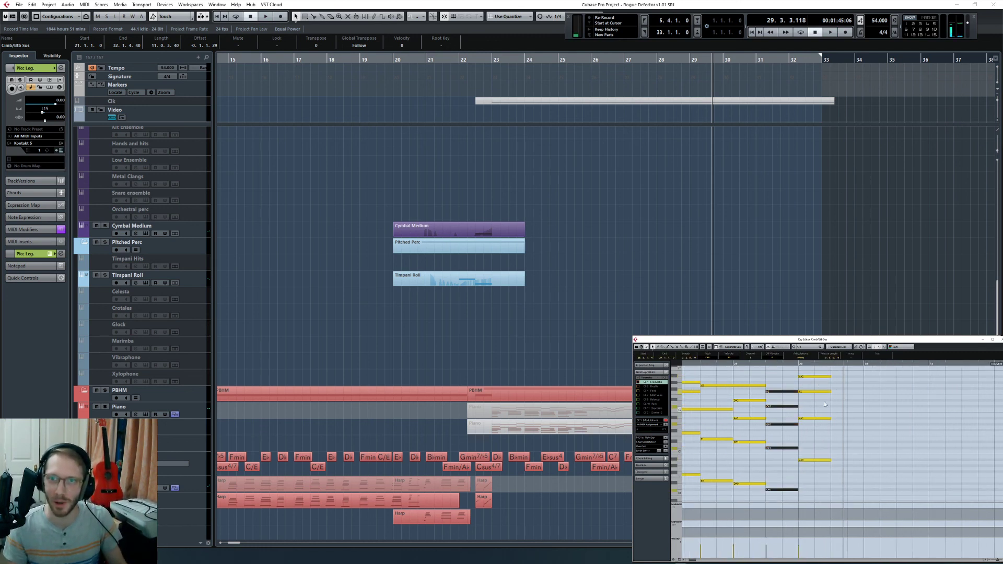
left_click(800, 363)
key("Right")
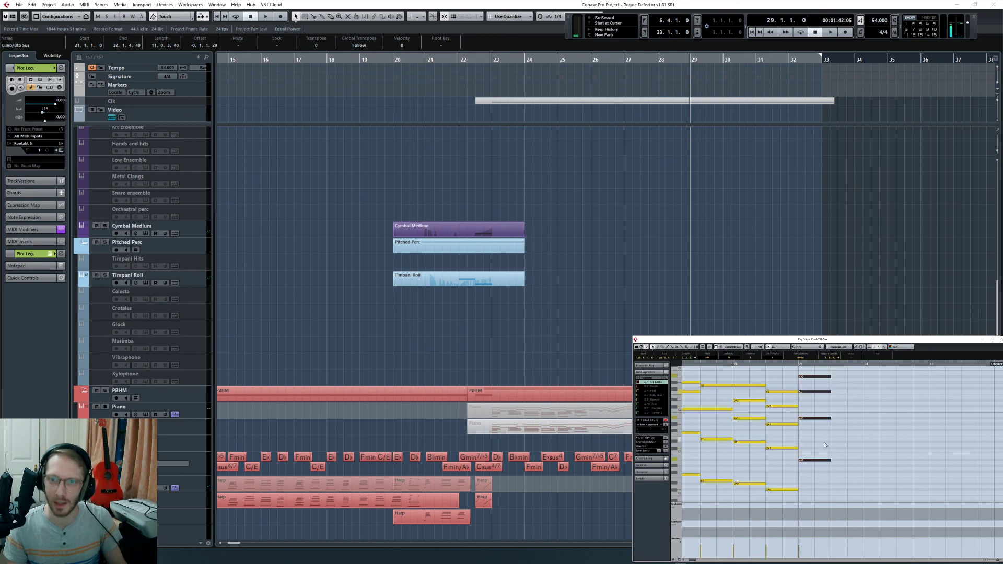
key("ctrl+d")
left_click_drag(837, 450, 849, 476)
key("Down")
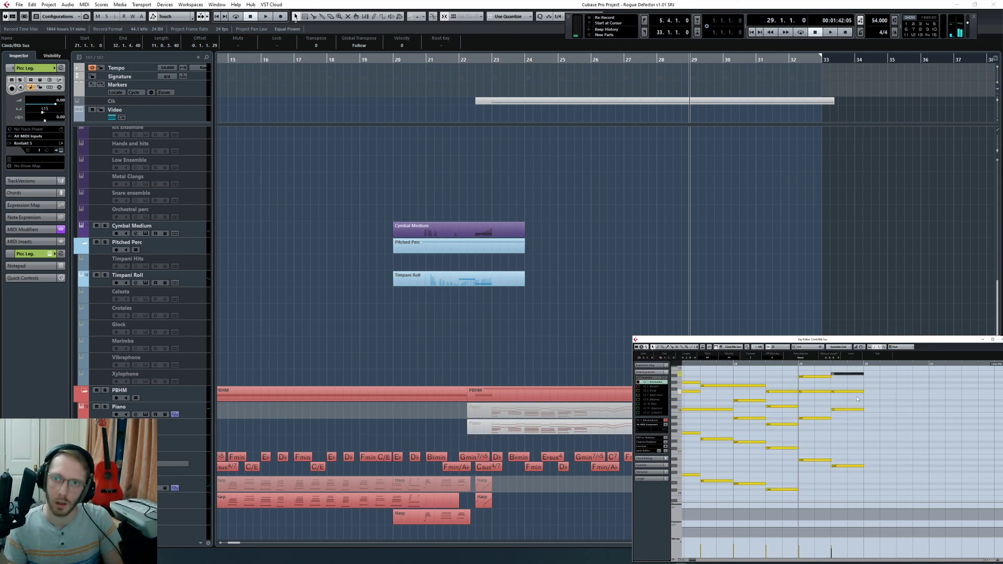
key("Up")
key("Up")
scroll(858, 405, "up", 2)
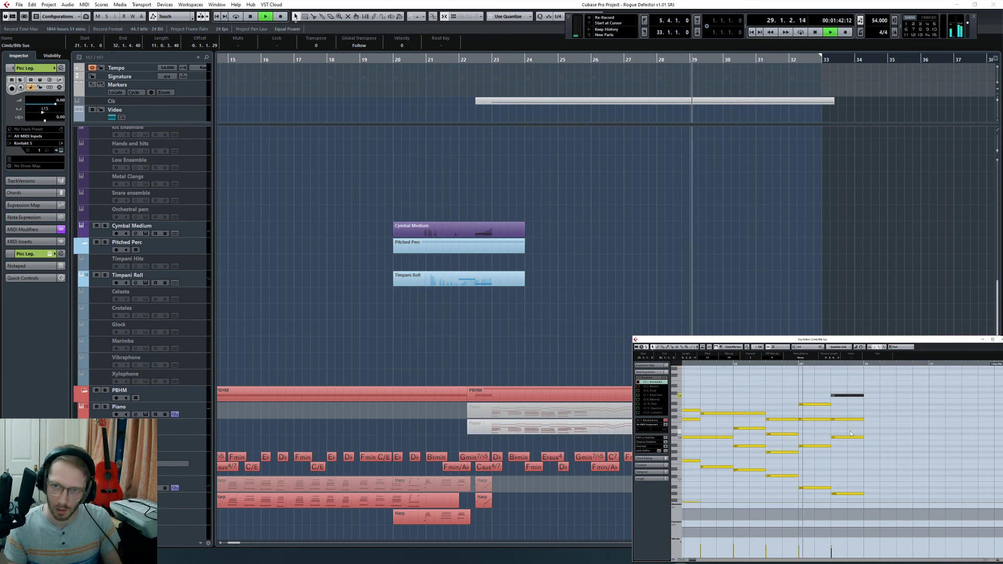
Step: Listen to the two chords in bar 29 and lower the top note of the beat 3 chord into the lower register
left_click(847, 474)
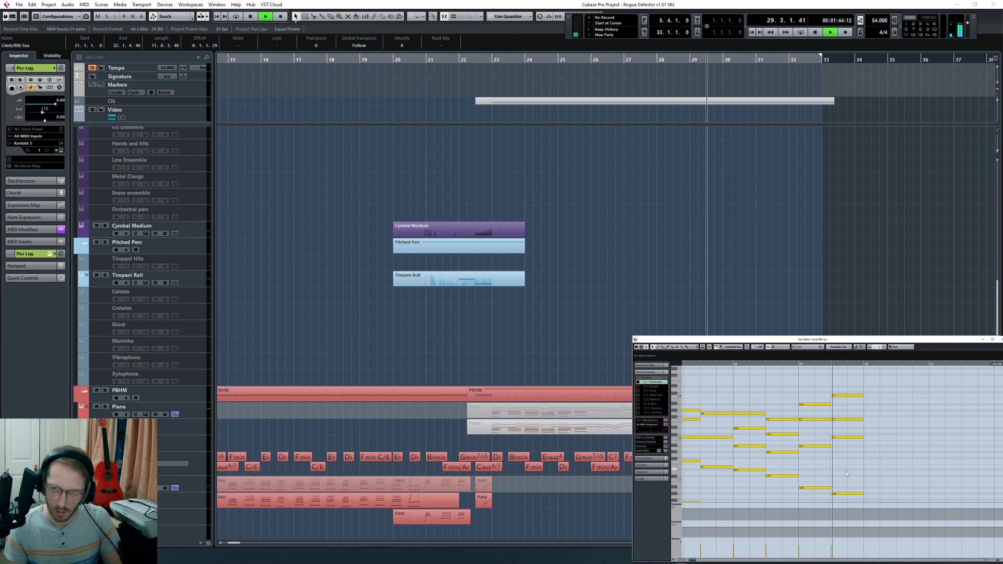
key("space")
left_click(854, 395)
key("Down")
key("Down")
key("Down")
key("Down")
key("Down")
key("Down")
key("Down")
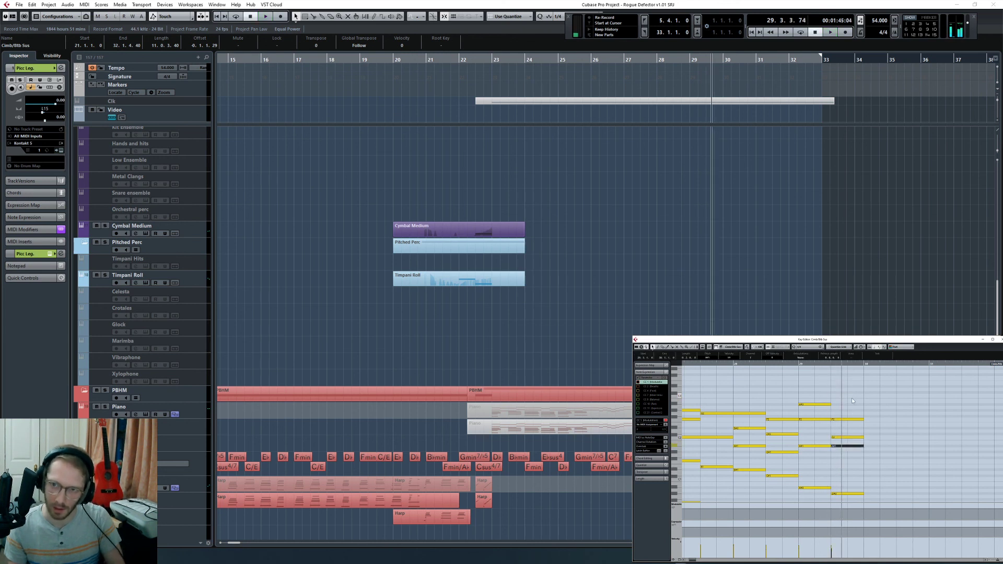
Step: Play from bar 29, add a new top note to the beat 3 chord and listen to that chord again
left_click(797, 370)
key("space")
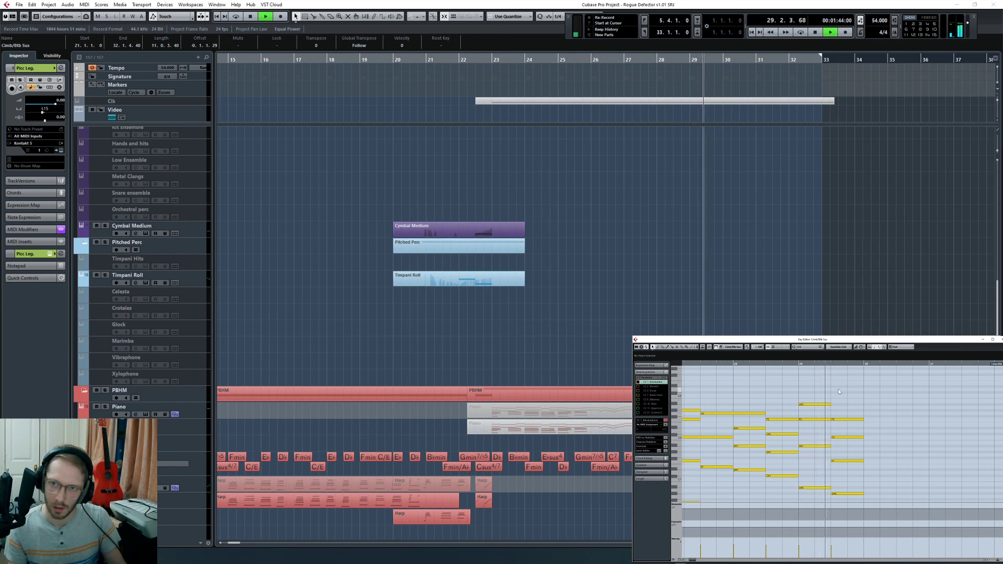
key("space")
left_click(843, 405)
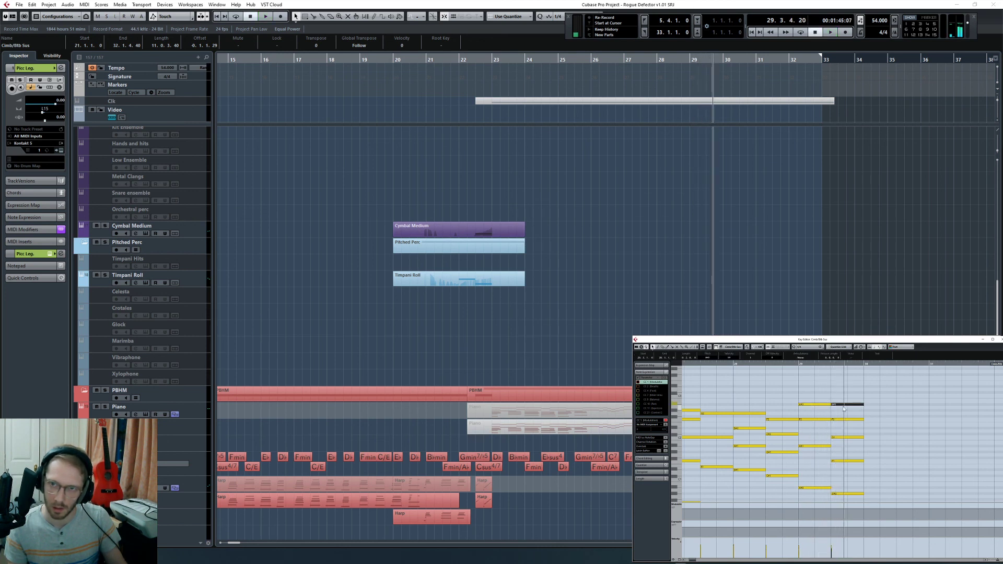
left_click(829, 364)
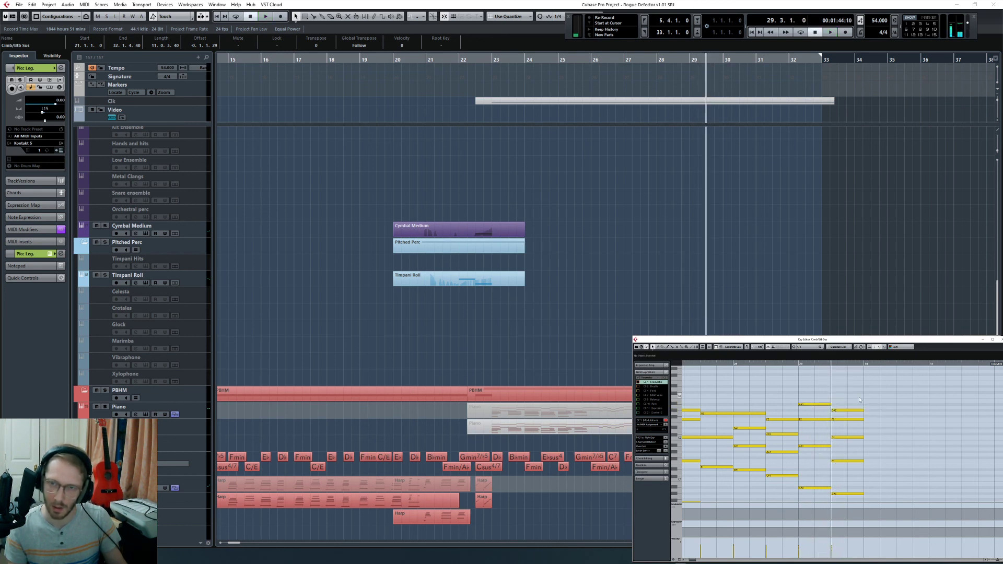
key("space")
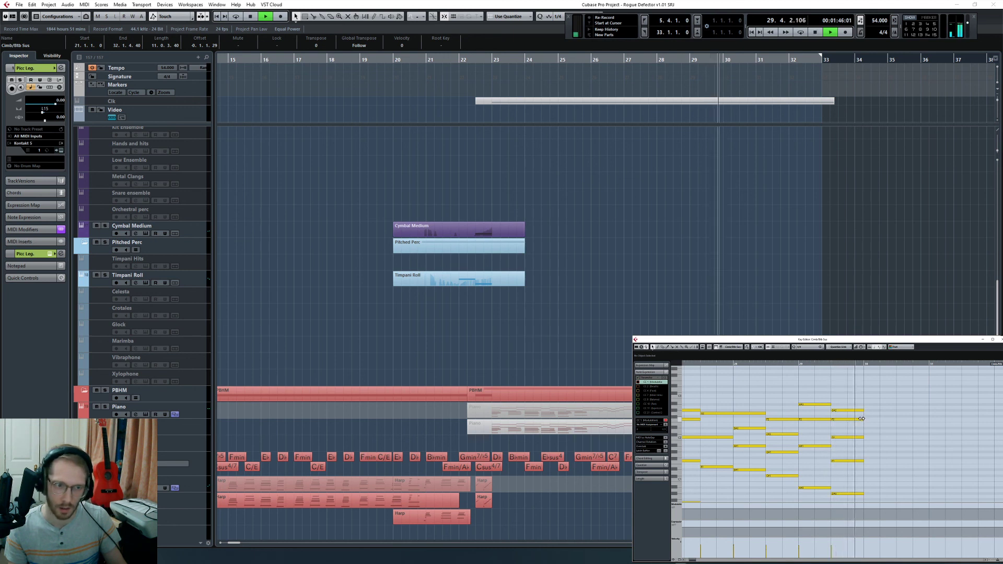
key("space")
Step: Build a chord at the start of bar 30 from repitched copies of the preceding chord's notes, and play it back
key("h")
scroll(858, 466, "down", 2)
left_click(858, 466)
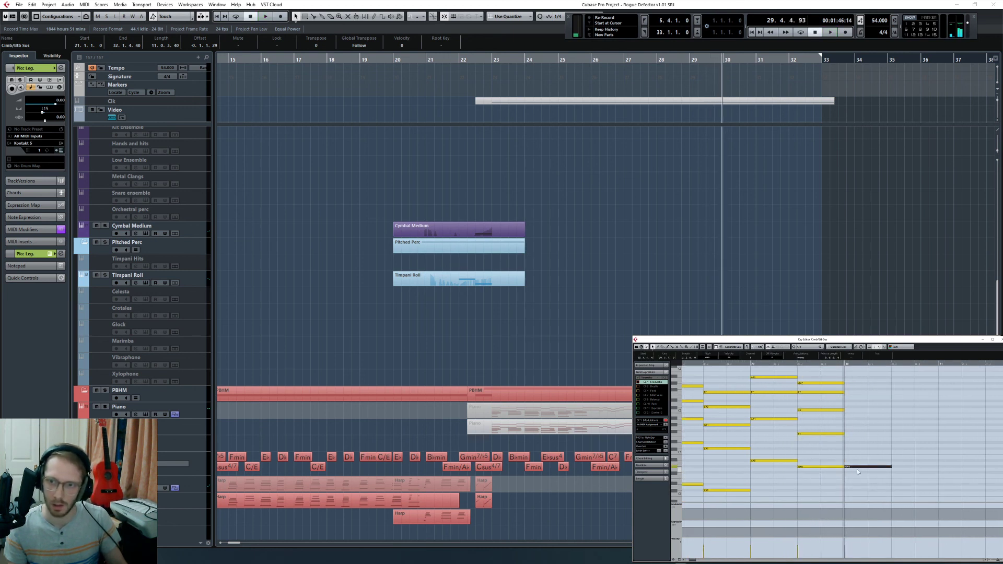
key("Down")
left_click_drag(819, 433, 866, 434)
left_click(865, 435)
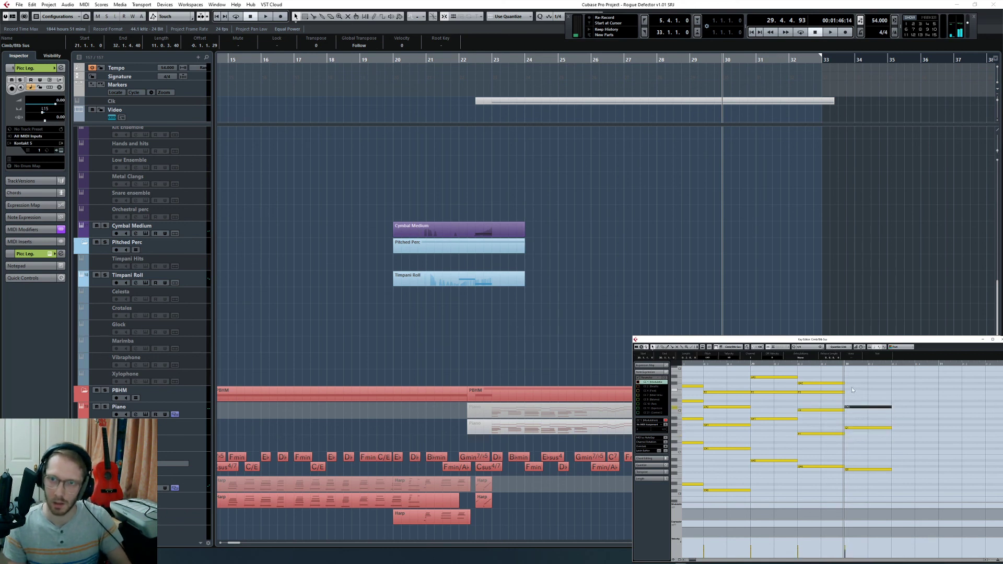
key("ctrl+d")
key("Left")
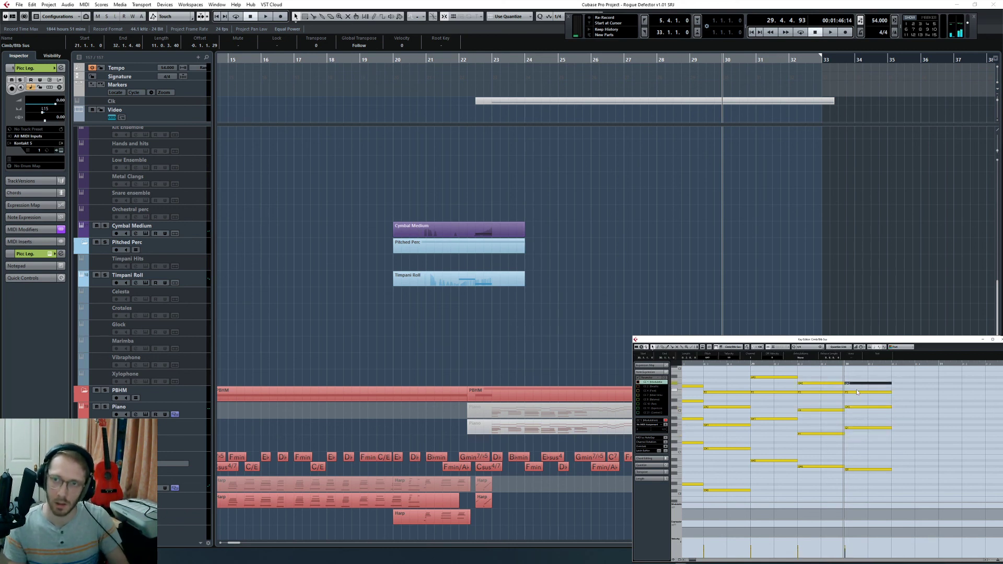
left_click(907, 488)
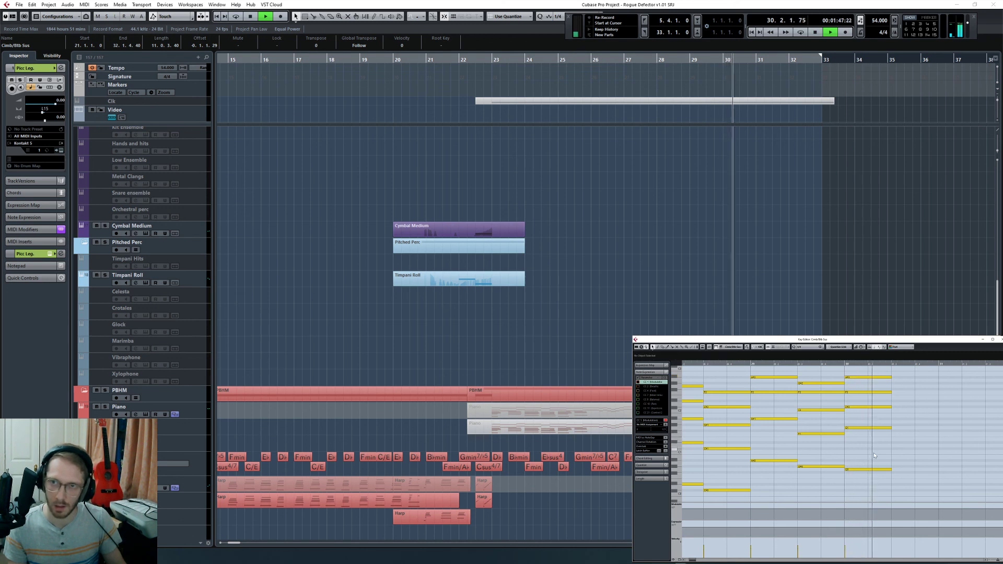
key("space")
Step: Duplicate the bar 30 chord to beat 3, revoice the copied notes lower and play the result
left_click_drag(907, 489, 873, 386)
key("ctrl+d")
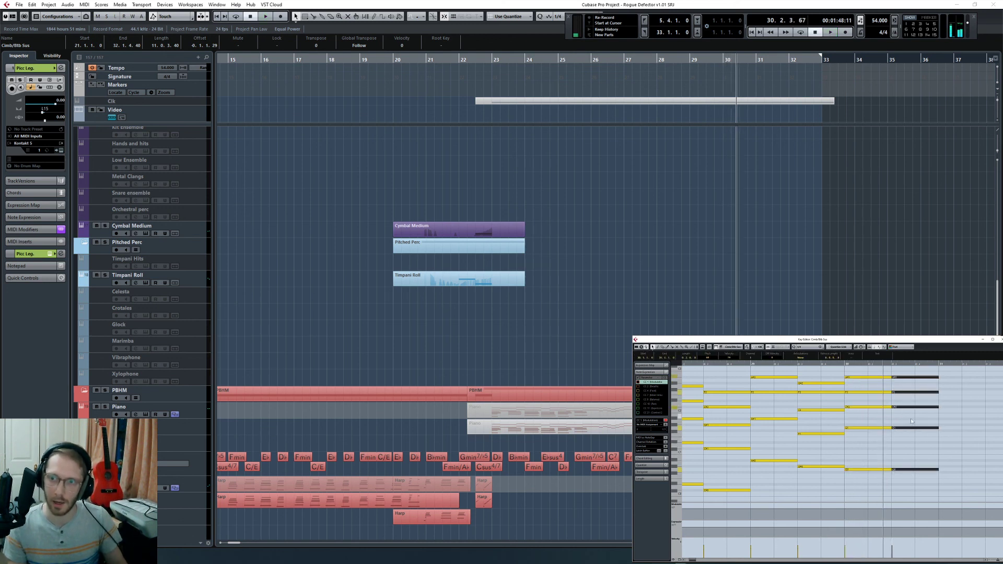
left_click_drag(922, 448, 912, 388)
key("Down")
key("Down")
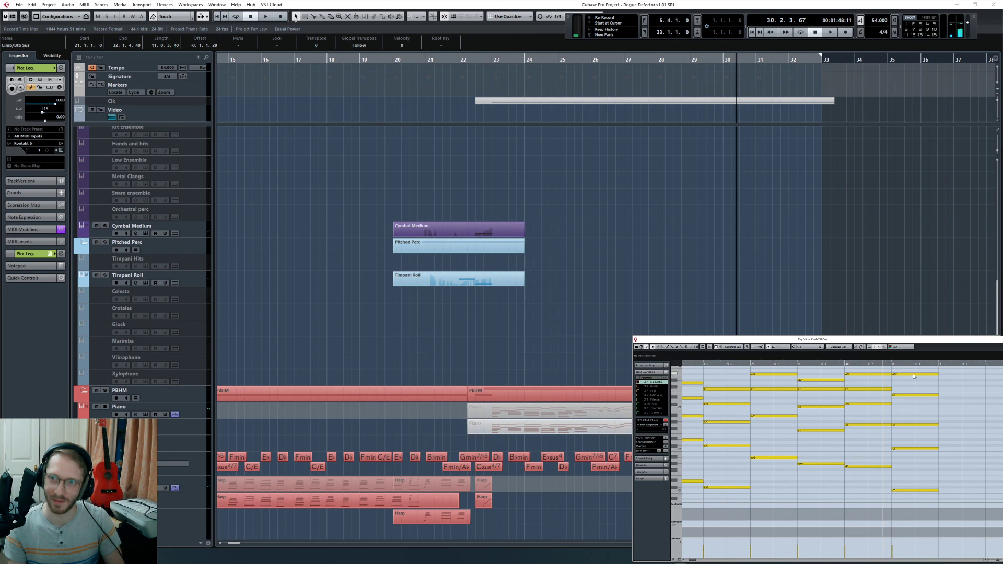
left_click(921, 402)
key("space")
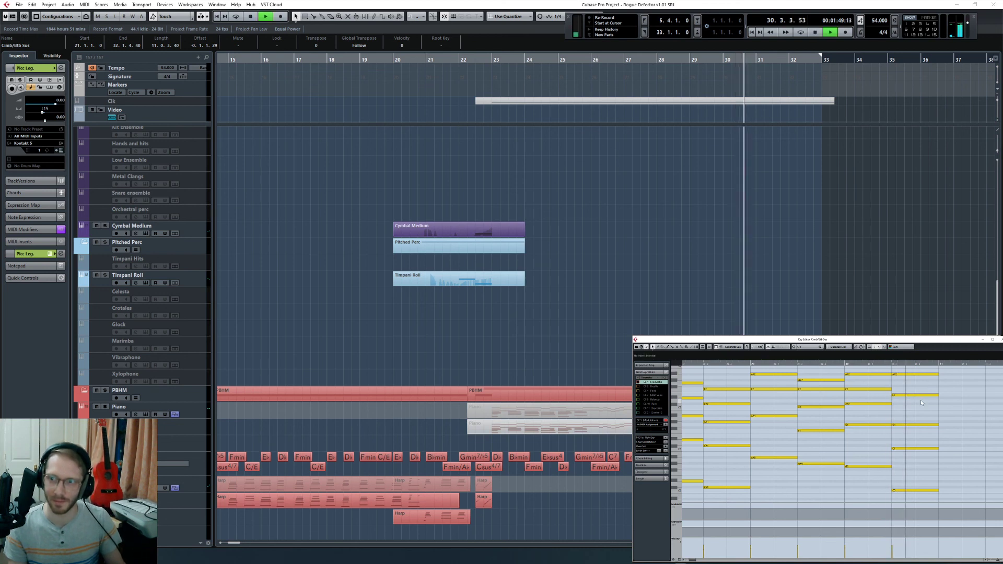
key("space")
Step: Add a higher note on top of the beat 3 chord in bar 30, play it and stop playback
left_click(914, 374)
left_click(942, 399)
key("space")
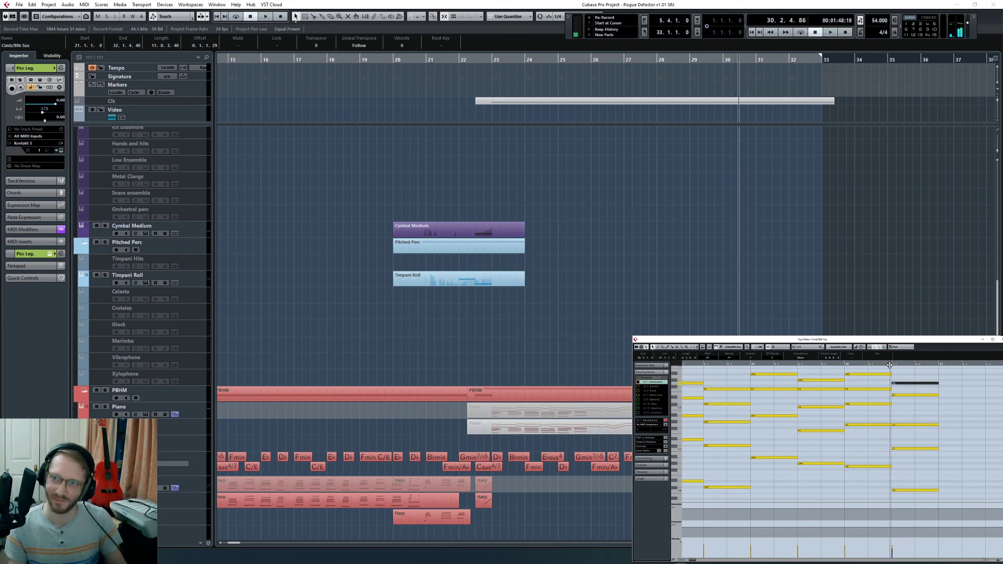
left_click(799, 302)
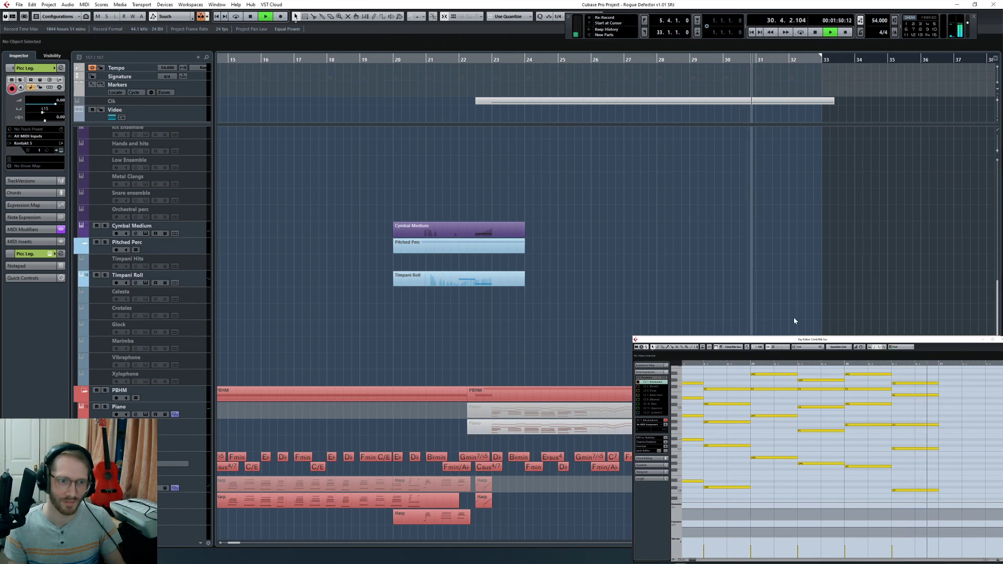
key("space")
Step: Show the Mural Shorts and CSS Shorts parts together in the Key Editor and play from the middle of bar 30
key("h")
key("h")
key("h")
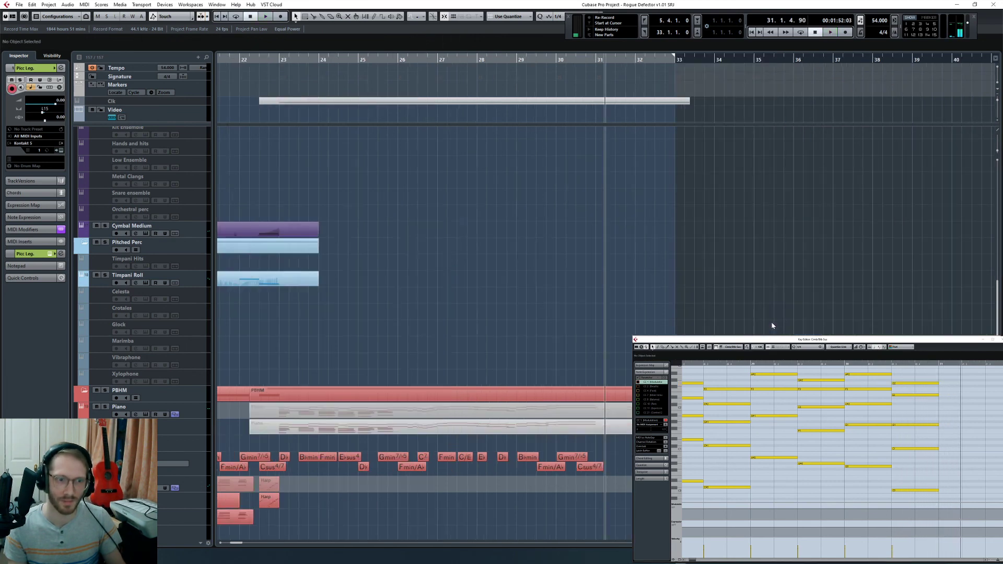
scroll(603, 429, "down", 10)
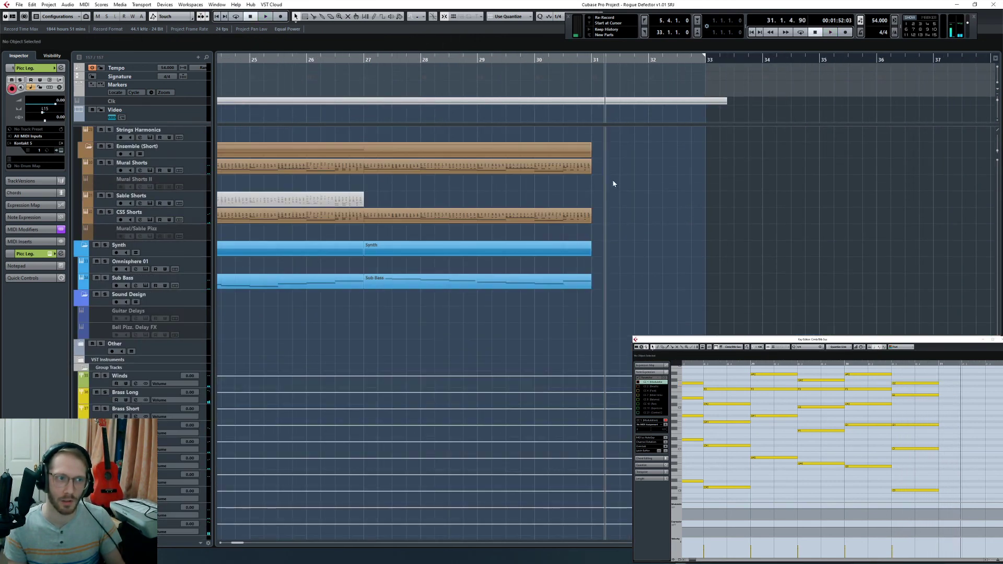
left_click_drag(612, 179, 552, 217)
left_click(575, 165, "shift")
left_click(561, 59)
key("space")
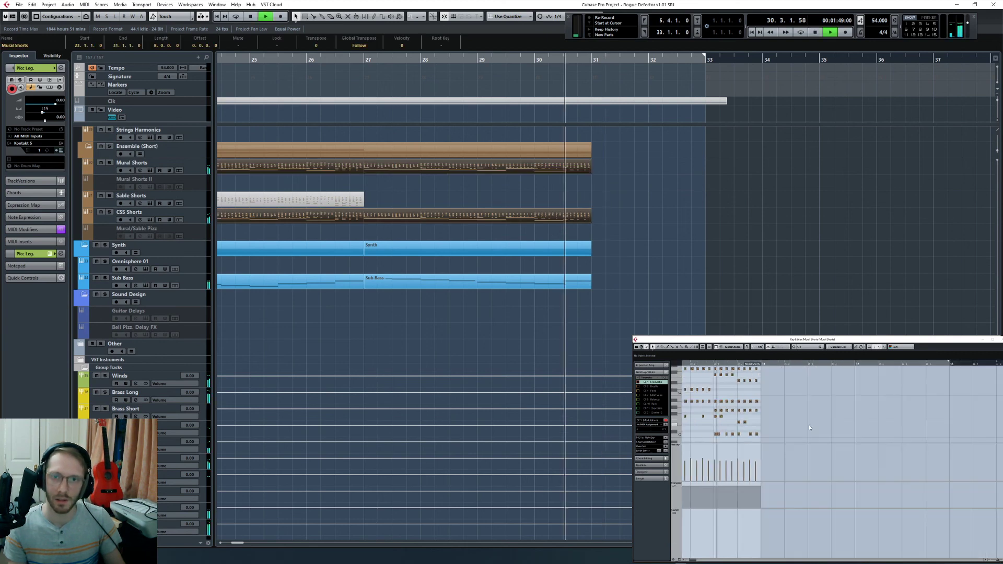
key("space")
Step: Show the Cimb/Btb Sus part in the Key Editor and briefly play from beat 3 of bar 30
scroll(642, 284, "down", 10)
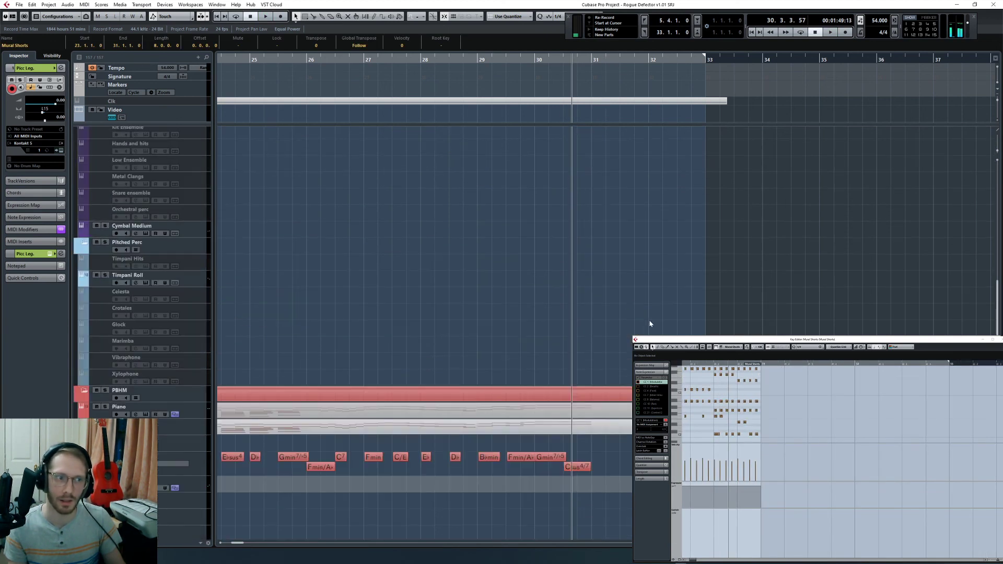
scroll(650, 324, "up", 8)
left_click(624, 495)
key("space")
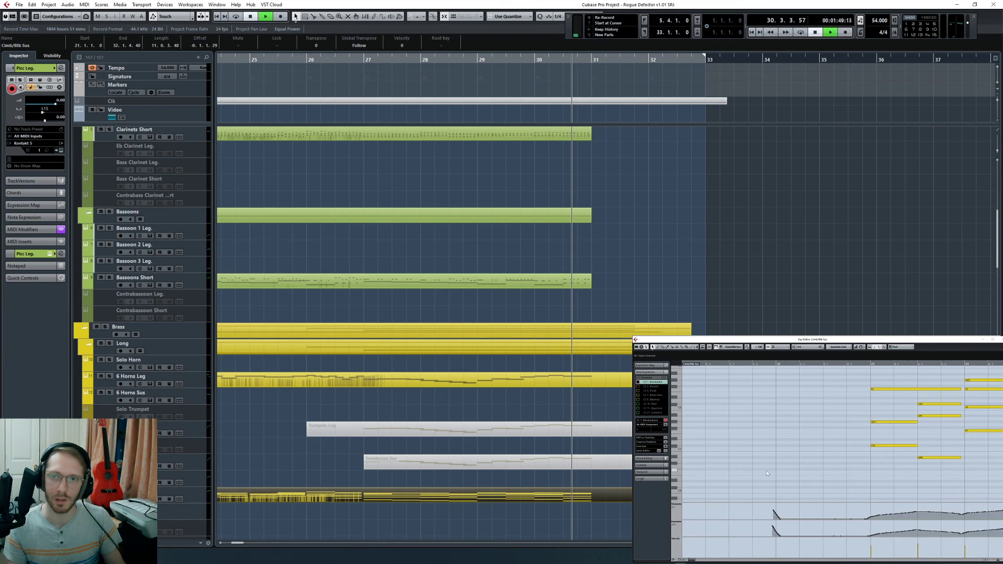
key("space")
Step: Select the Clarinets Short, Bassoons Short, Mural Shorts and CSS Shorts parts together for editing
scroll(616, 285, "up", 2)
left_click(565, 212)
left_click(581, 361, "shift")
scroll(621, 417, "down", 7)
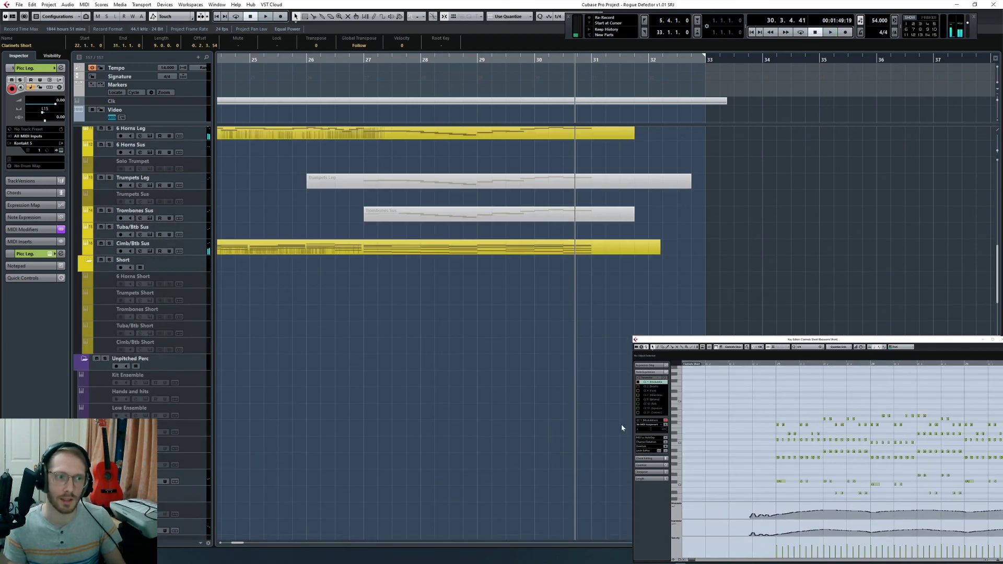
scroll(622, 425, "down", 8)
left_click(573, 385, "shift")
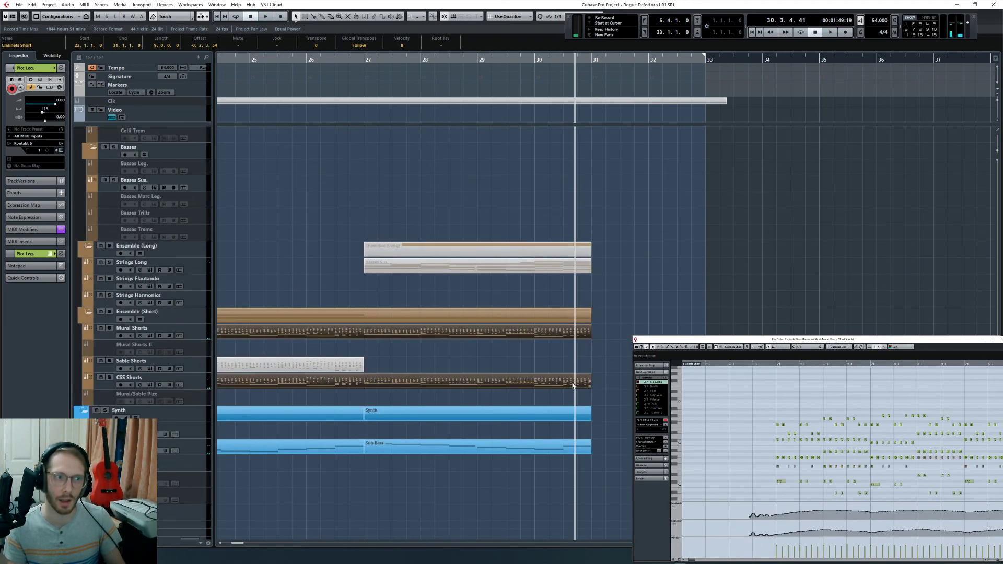
Step: Lower the differing short notes on beat 3 of bar 30 in the selected parts to match the pitches on beat 4
key("space")
left_click(787, 453)
key("h")
key("h")
key("h")
key("h")
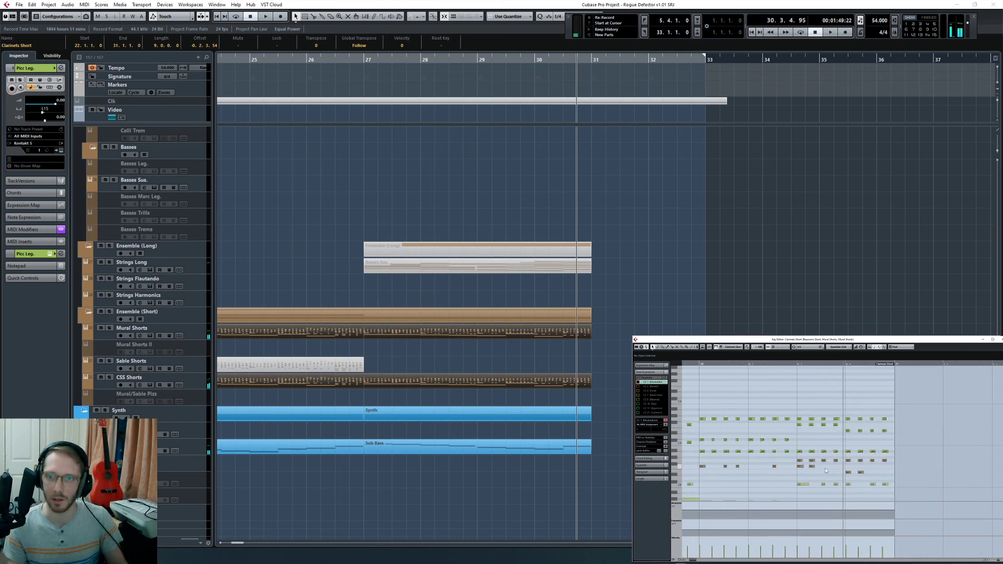
left_click_drag(819, 463, 800, 470)
left_click_drag(800, 436, 837, 422)
left_click_drag(835, 424, 836, 433)
left_click(824, 446)
Step: Make the Piano track active for live playing and deselect all parts
scroll(325, 358, "up", 10)
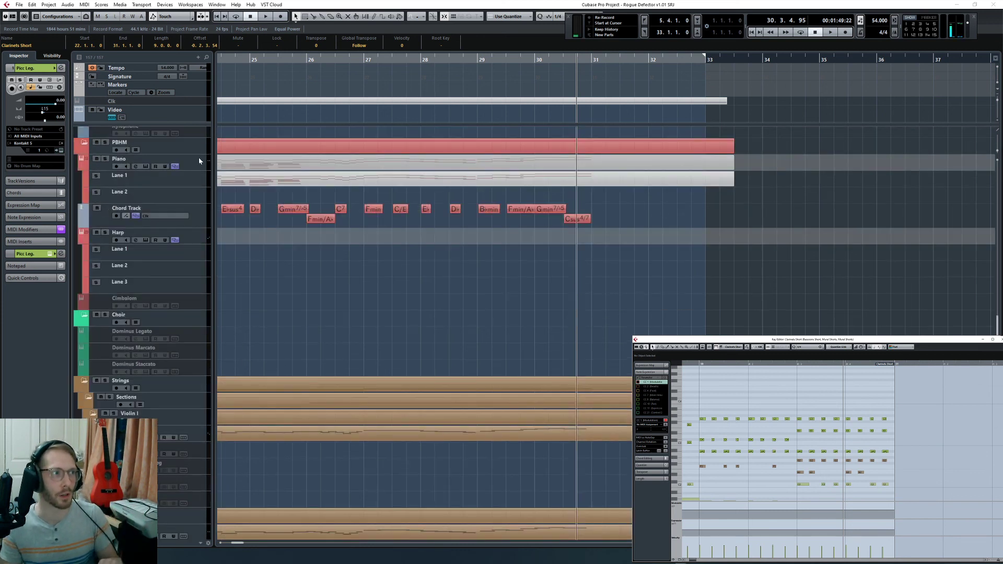
left_click(201, 160)
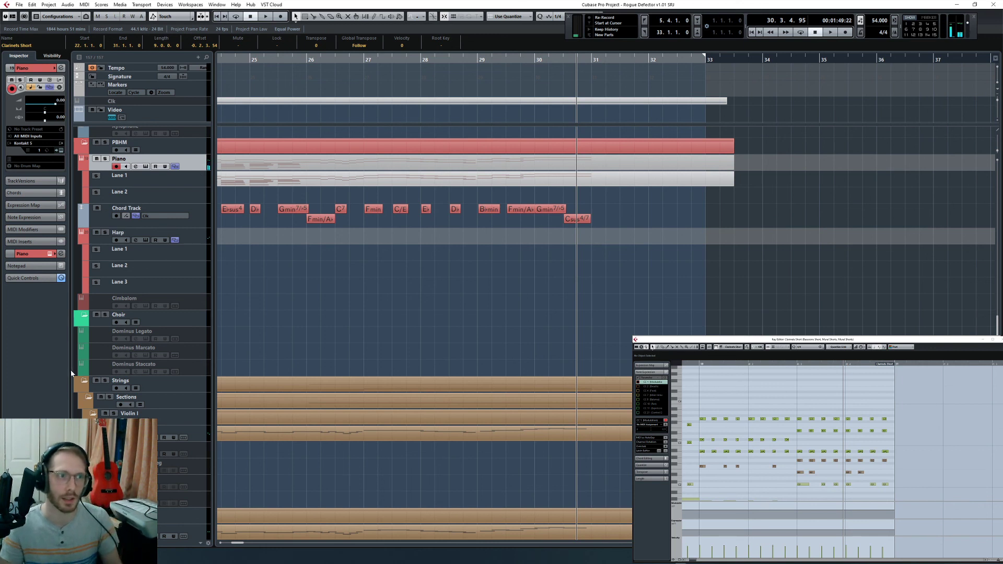
left_click(403, 362)
Step: Start playback from bar 29 and bring the brass tracks into view
scroll(408, 355, "up", 3)
scroll(439, 340, "down", 1)
key("g")
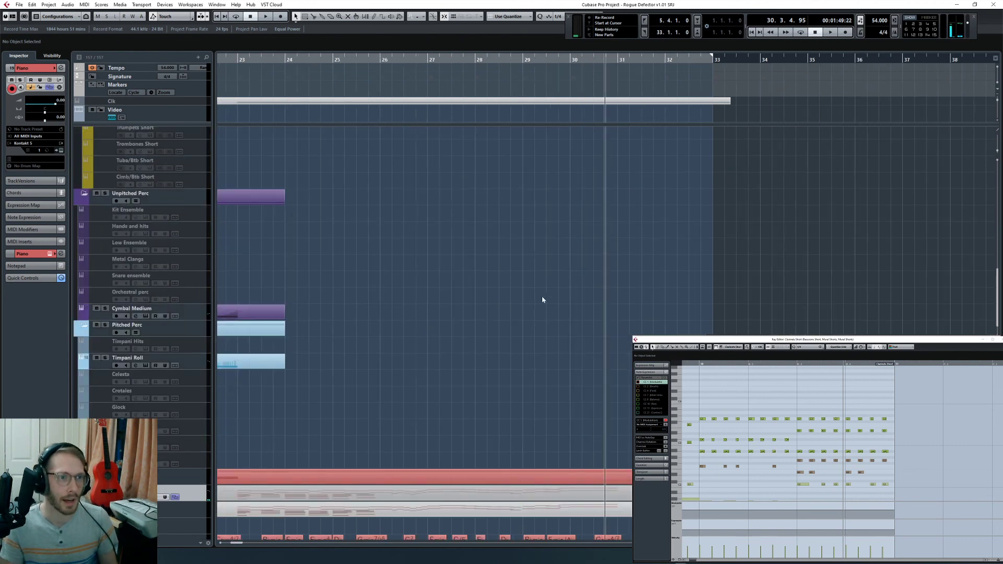
key("g")
scroll(580, 290, "up", 5)
scroll(577, 305, "up", 4)
left_click(549, 61)
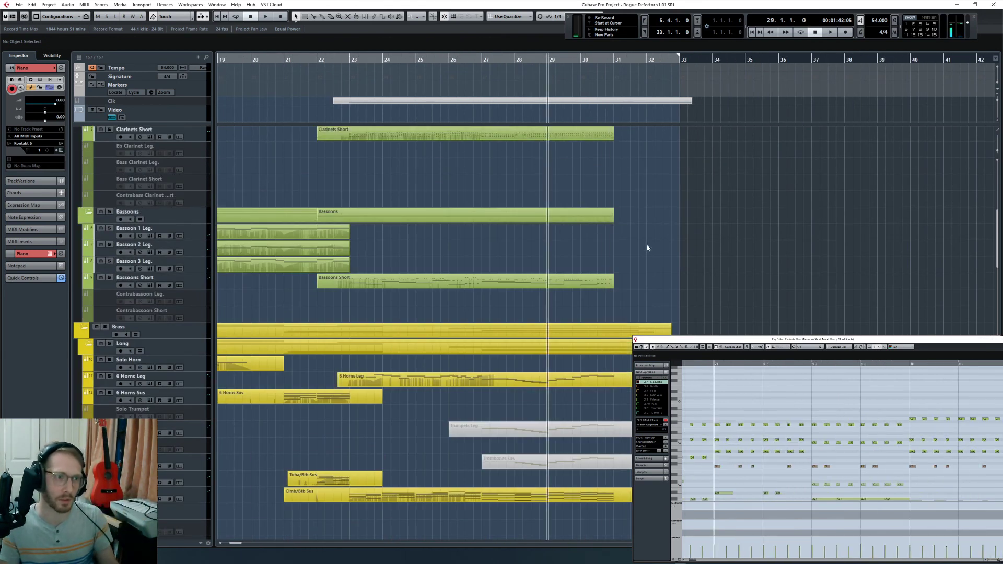
key("space")
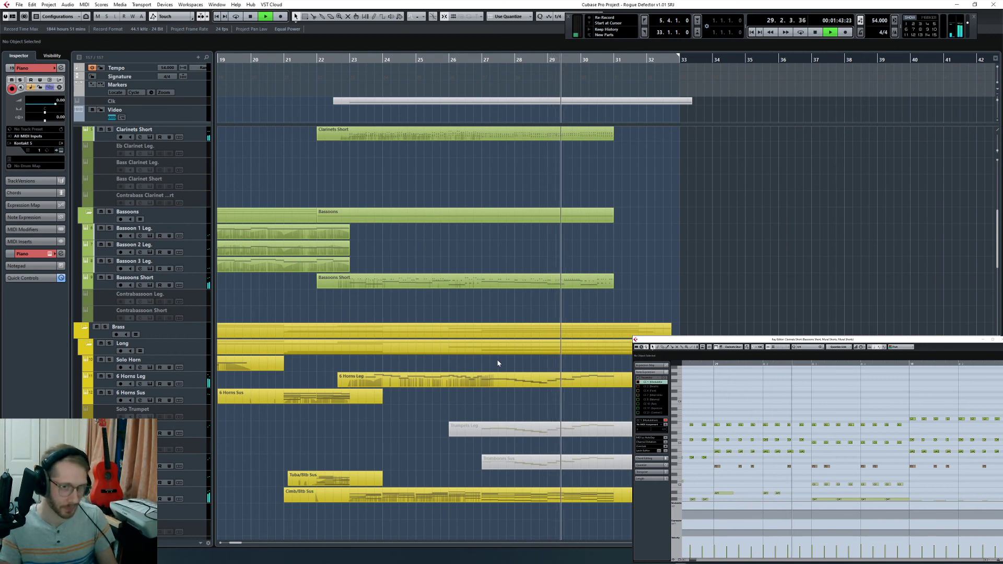
scroll(707, 291, "down", 3)
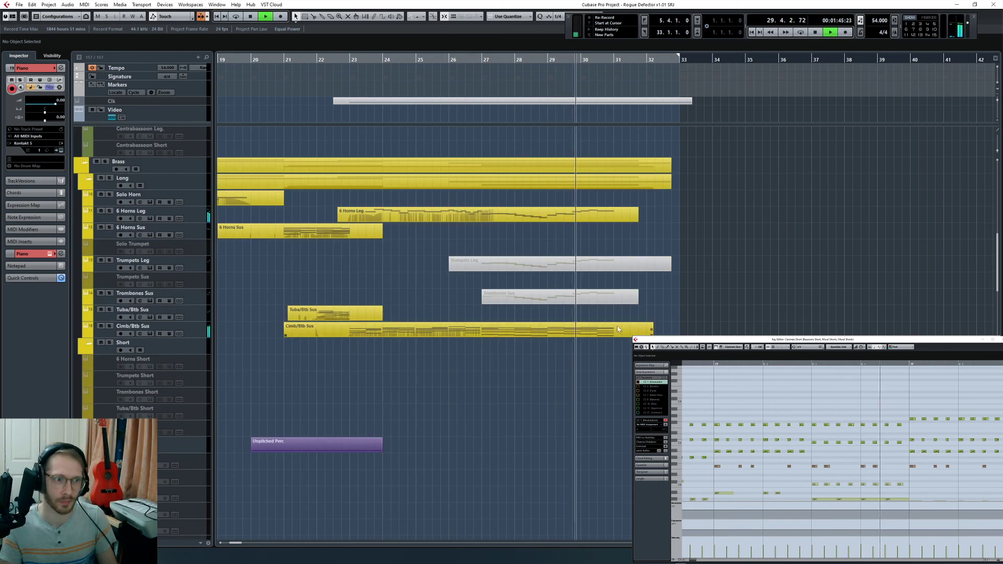
Step: Show the notes of the Cimb/Btb Sus part for editing, and stop playback at bar 27
left_click(618, 329)
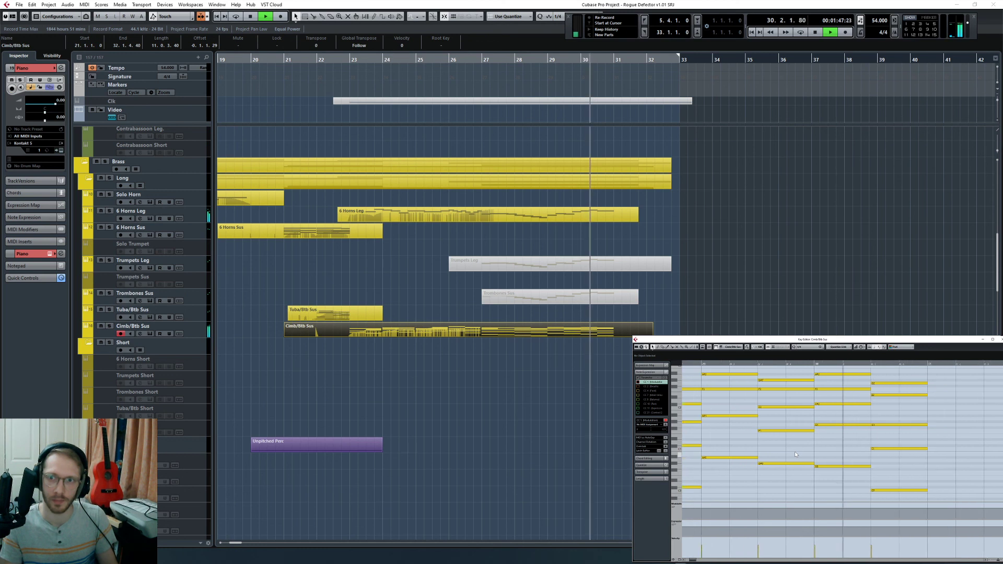
key("g")
key("g")
key("g")
key("g")
key("g")
key("g")
key("g")
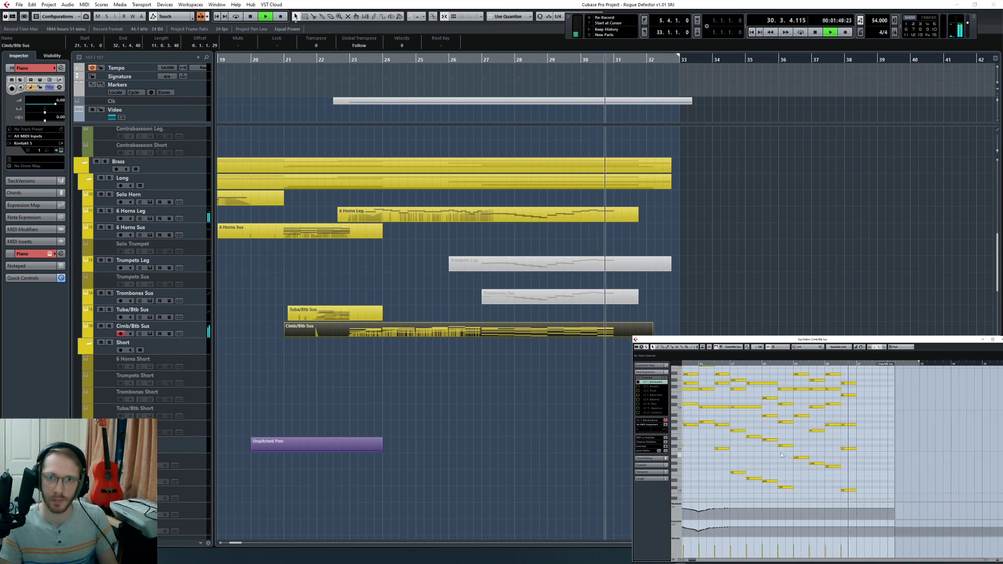
key("space")
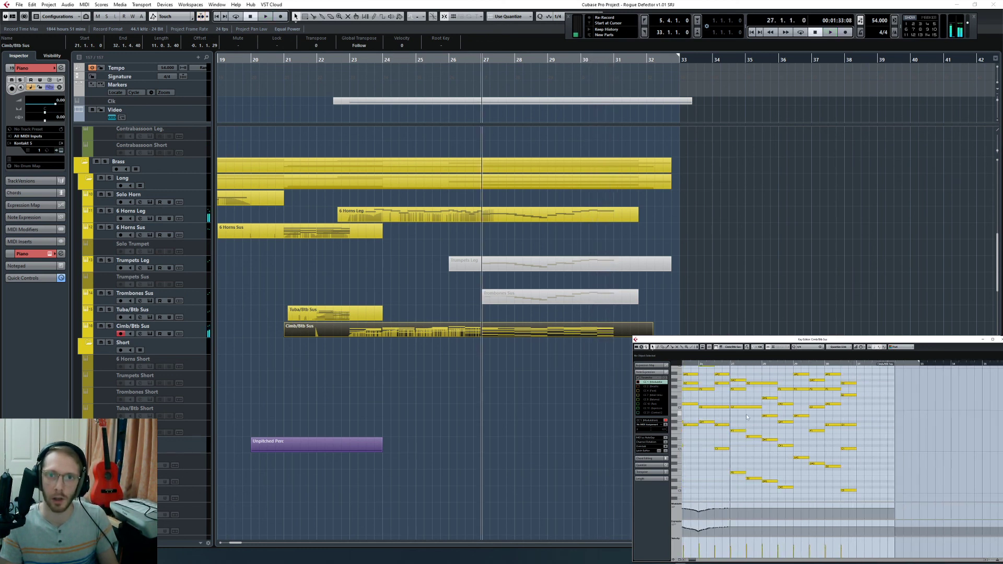
Step: Shorten all Cimb/Btb Sus chord notes from bar 27 onward slightly, leaving small gaps between successive chords
scroll(746, 418, "up", 2)
left_click_drag(738, 387, 888, 501)
key("h")
key("h")
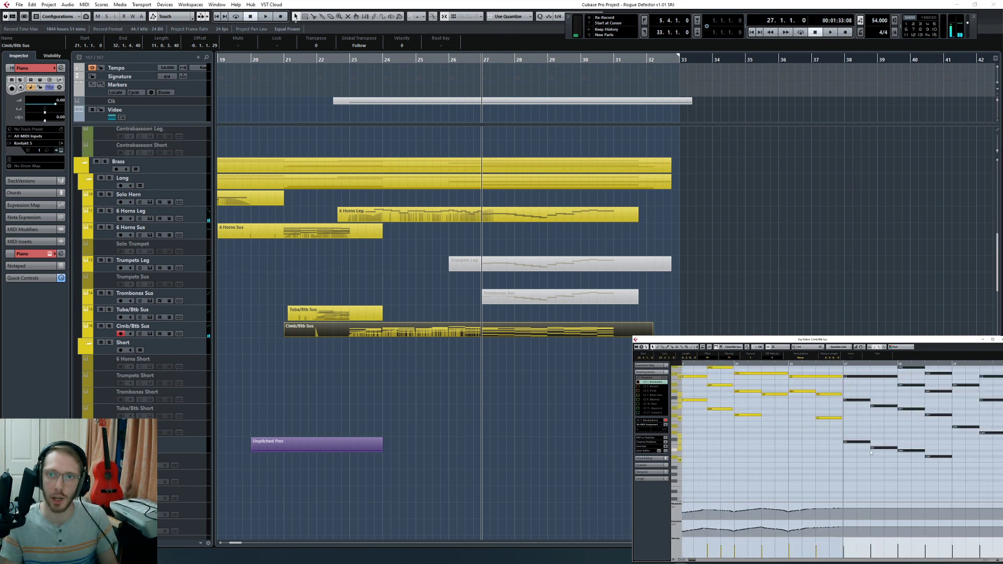
left_click_drag(870, 442, 867, 442)
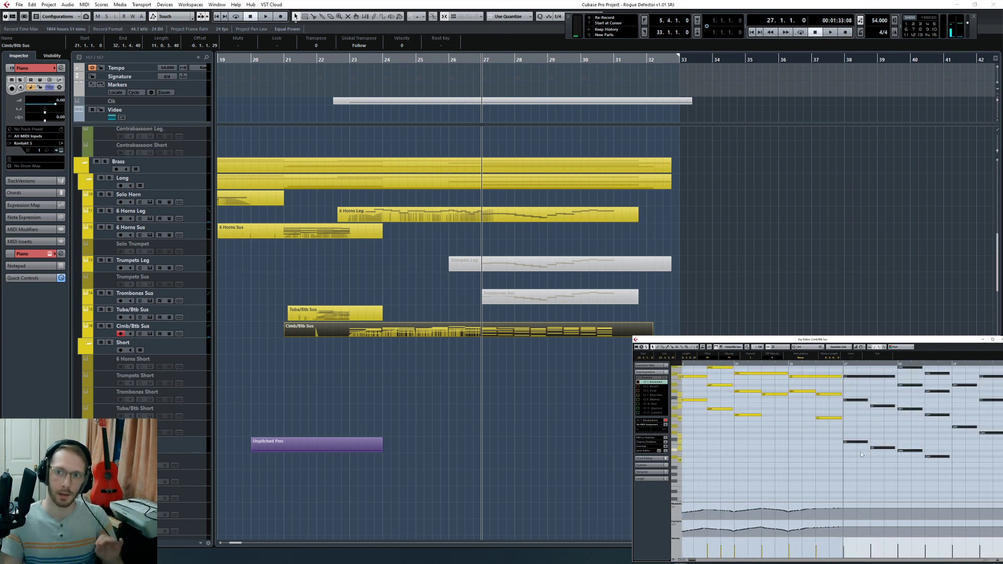
left_click(858, 448)
Step: Perform both controller curves of the Cimb/Btb Sus part live from bar 27 to bar 31, swelling on the last chord
scroll(738, 480, "left", 2)
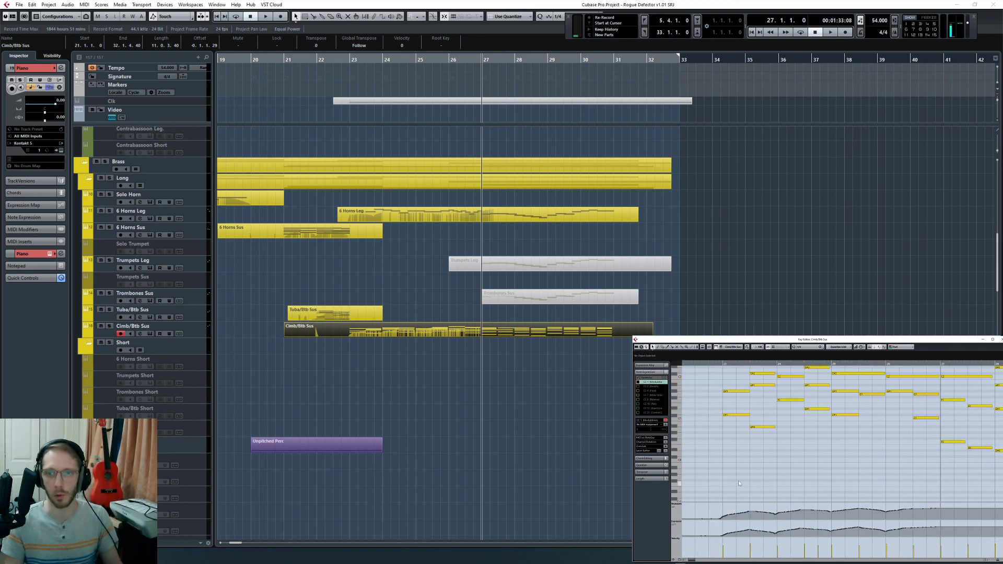
scroll(850, 463, "right", 3)
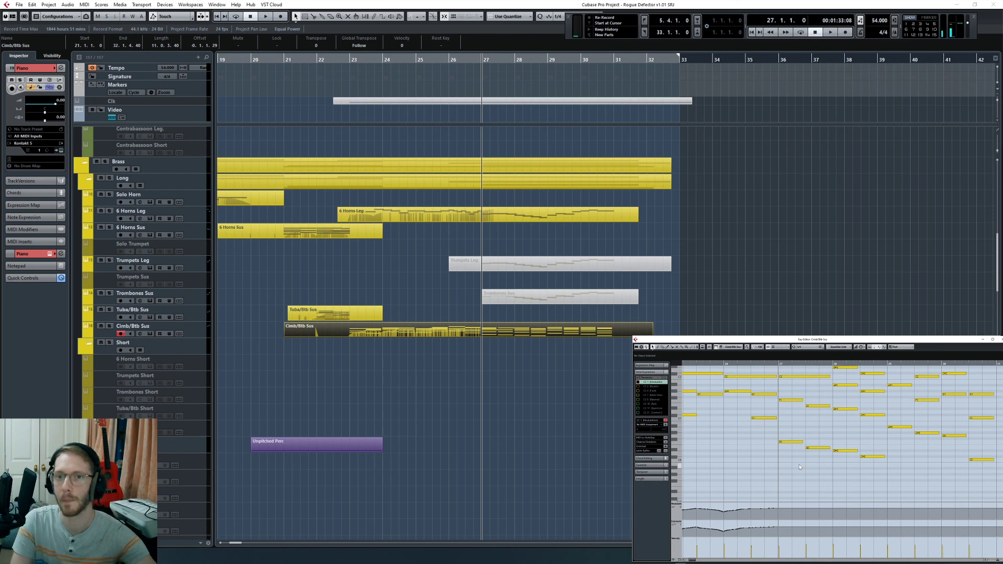
key("space")
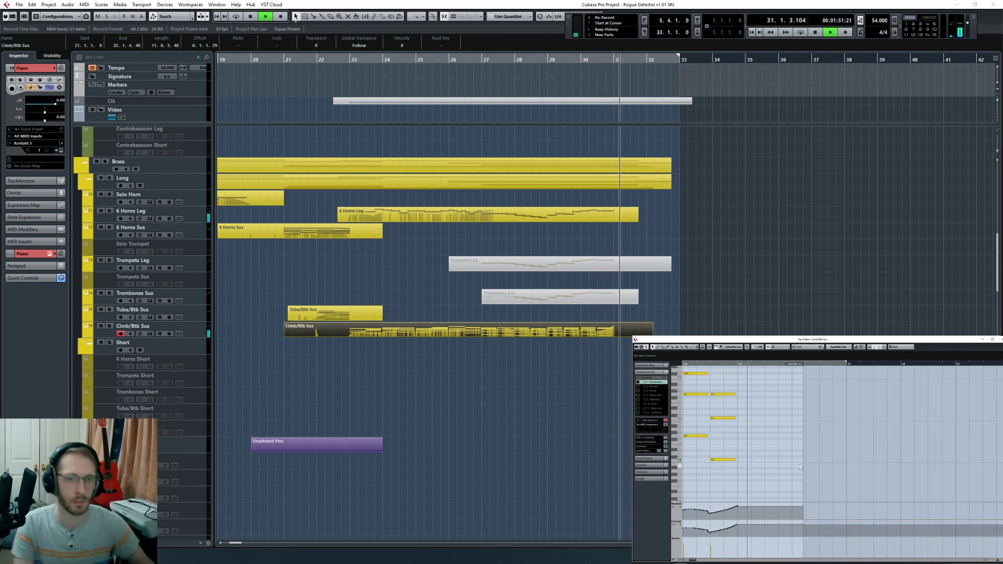
key("space")
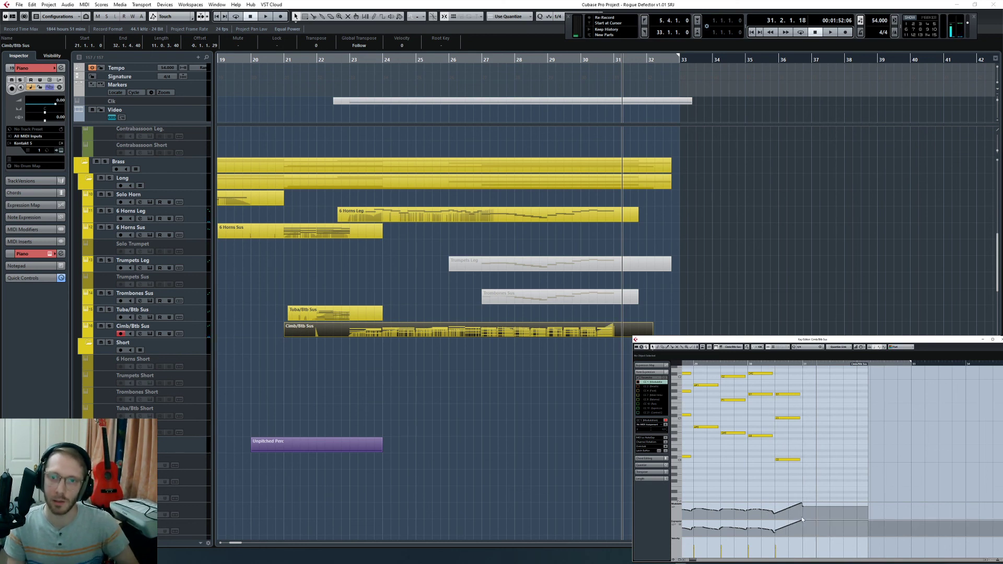
Step: Play the low brass ending from bar 29 and lengthen the last Cimb/Btb Sus chord in bar 30 up to bar 31
left_click(738, 365)
key("space")
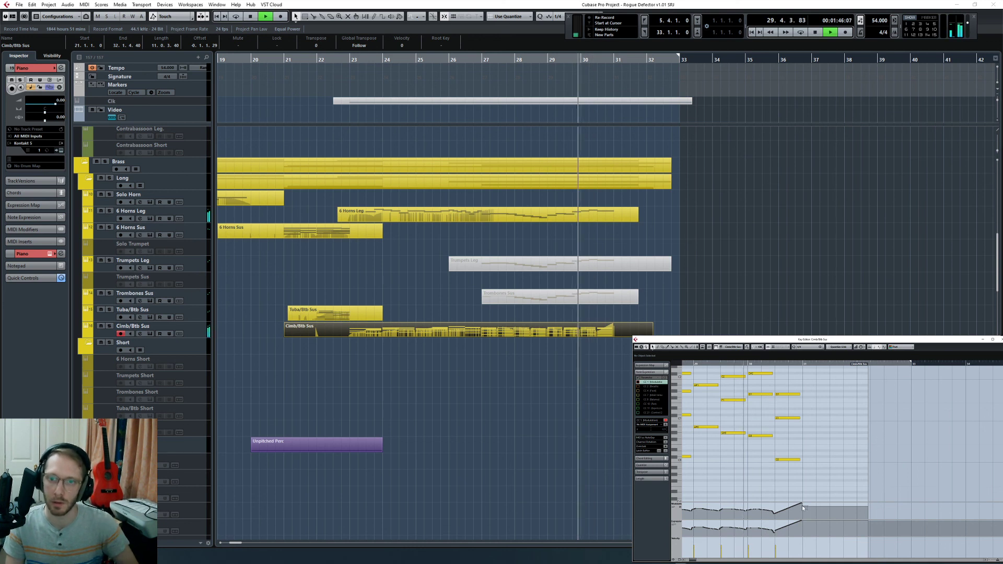
scroll(786, 446, "up", 3)
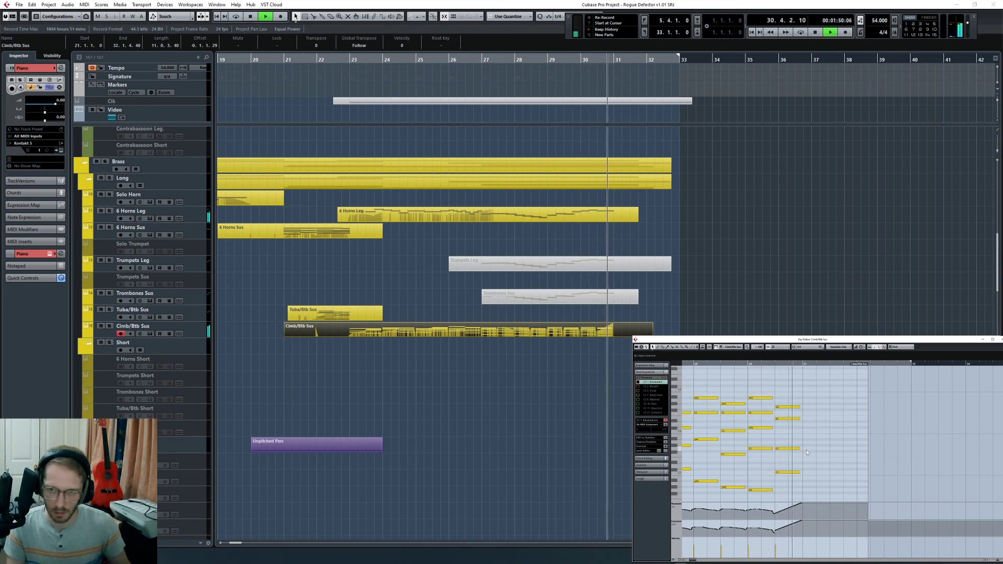
key("space")
scroll(805, 441, "down", 4)
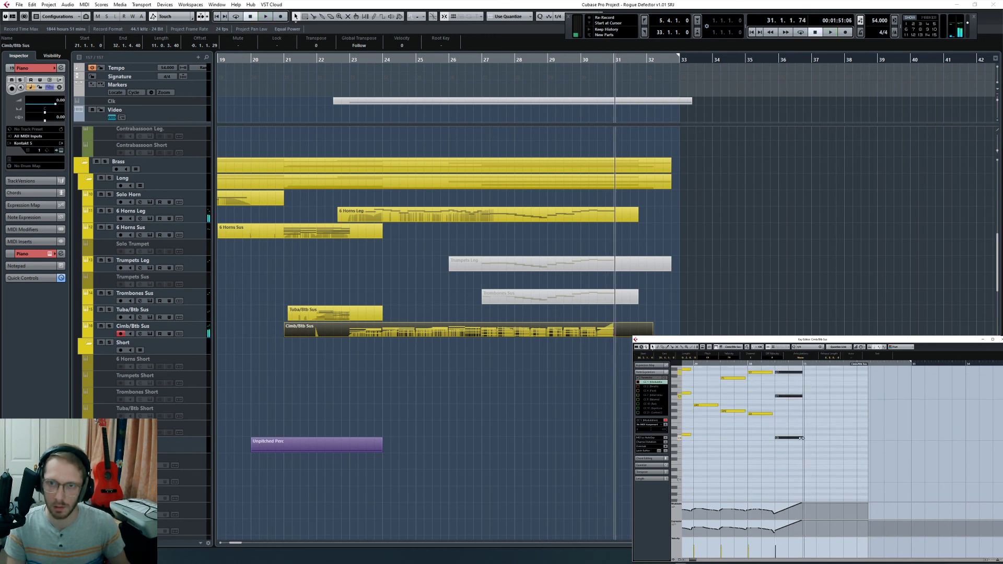
key("space")
left_click(810, 281)
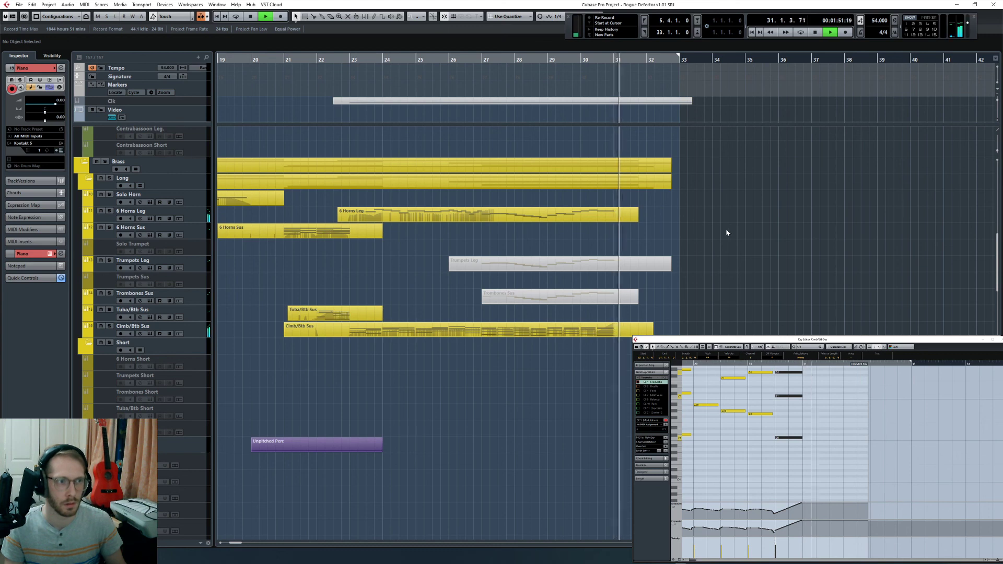
Step: Stop playback and examine the melody notes of the Flute 1 Leg. and Picc Leg. parts
scroll(727, 244, "up", 5)
scroll(726, 246, "up", 5)
key("space")
left_click(606, 201)
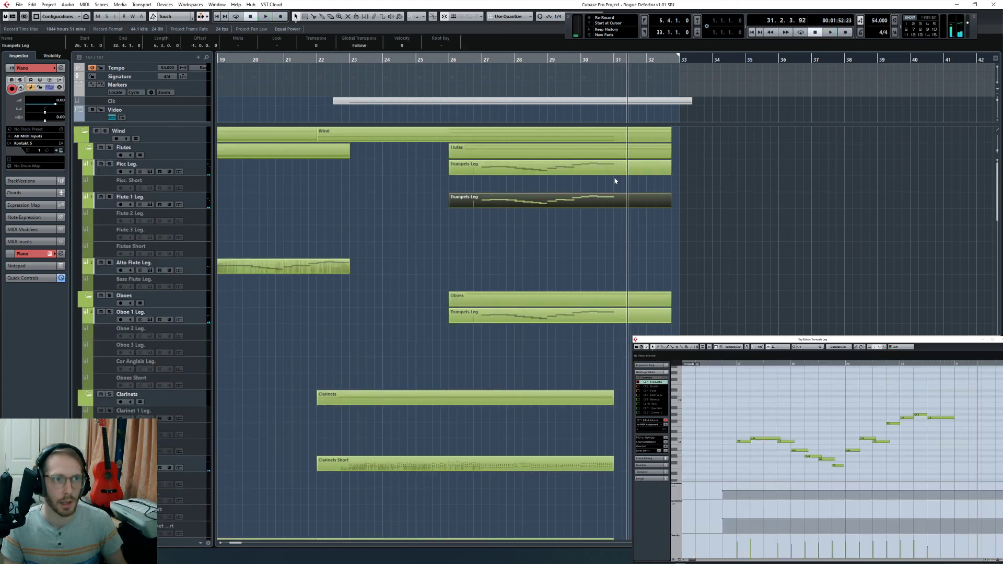
left_click(614, 167)
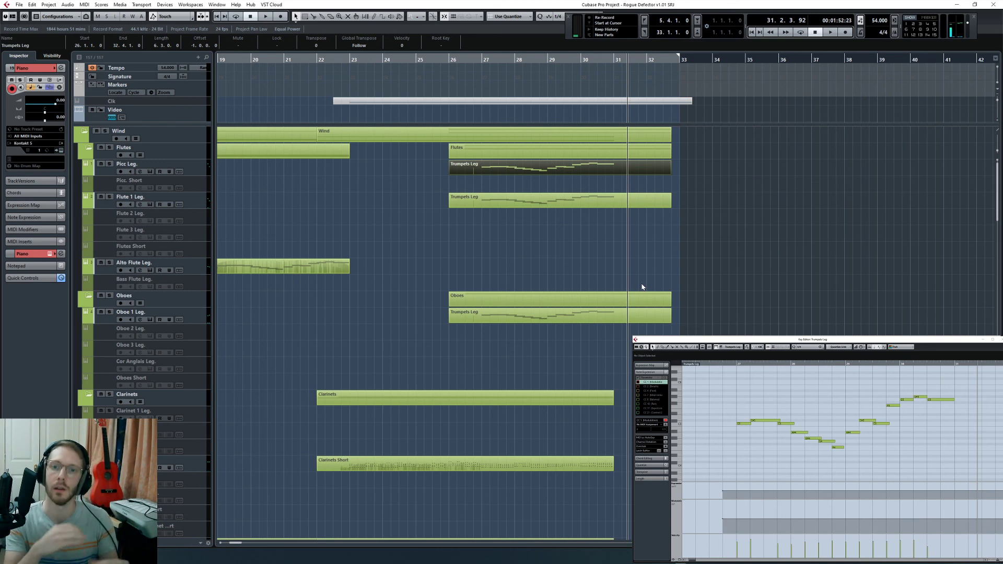
left_click(680, 320)
Step: Review the whole arrangement from the winds down to the short strings and synths
key("g")
key("g")
key("g")
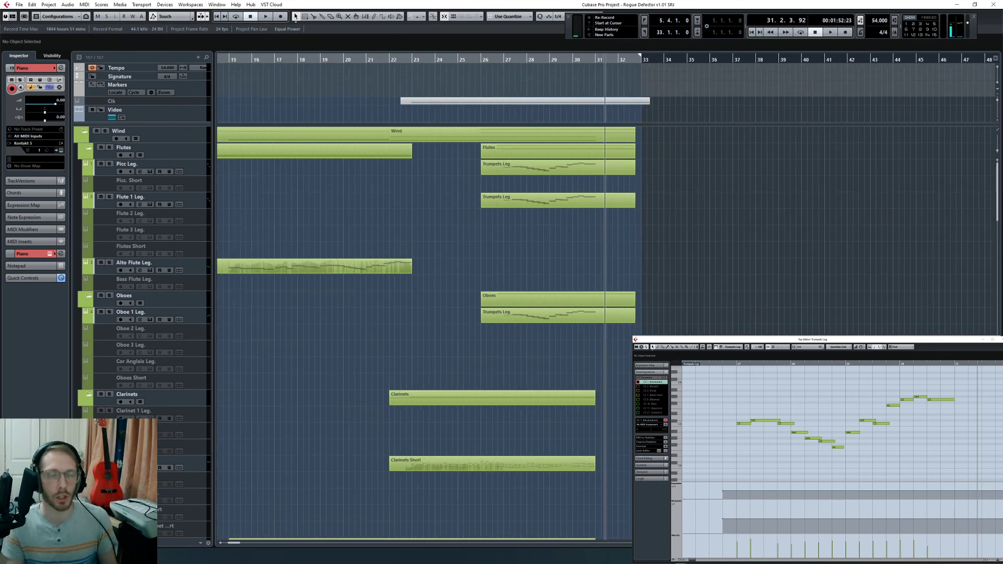
scroll(680, 331, "down", 15)
scroll(679, 331, "down", 8)
scroll(682, 331, "up", 3)
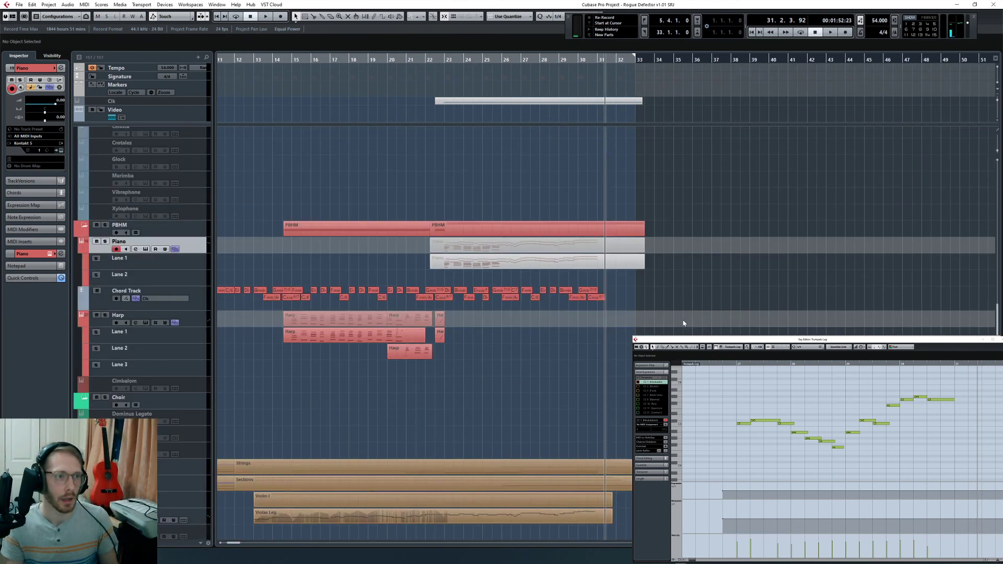
scroll(681, 331, "down", 3)
scroll(624, 376, "down", 5)
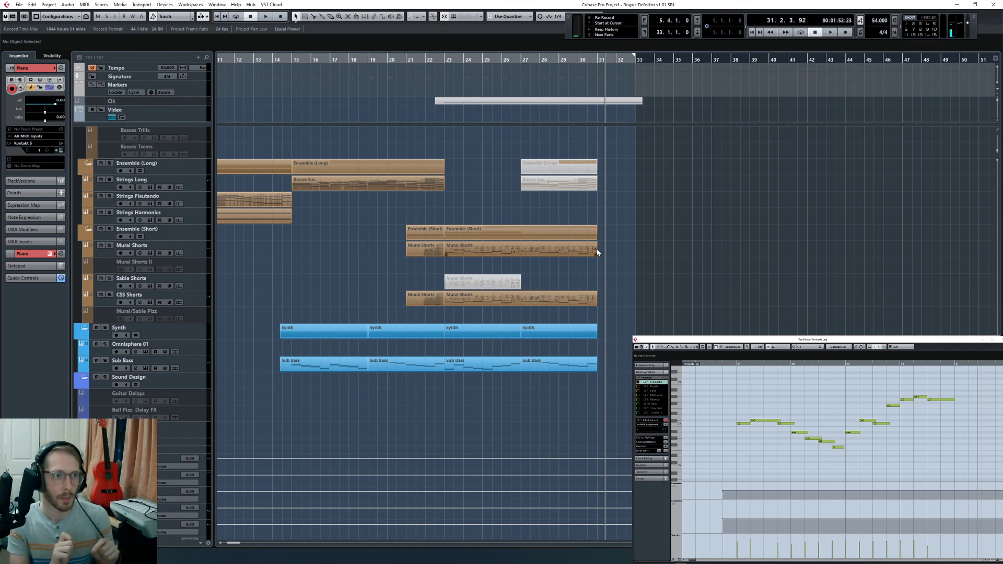
Step: Return to the left locator, show the notes of all parts together for editing, and start playback from there
key("KP_1")
key("g")
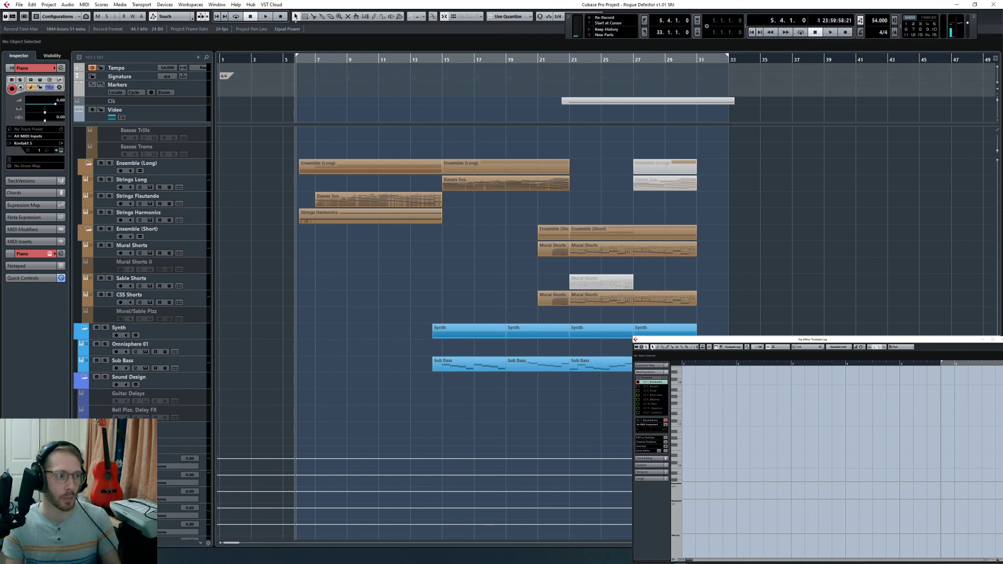
key("ctrl+a")
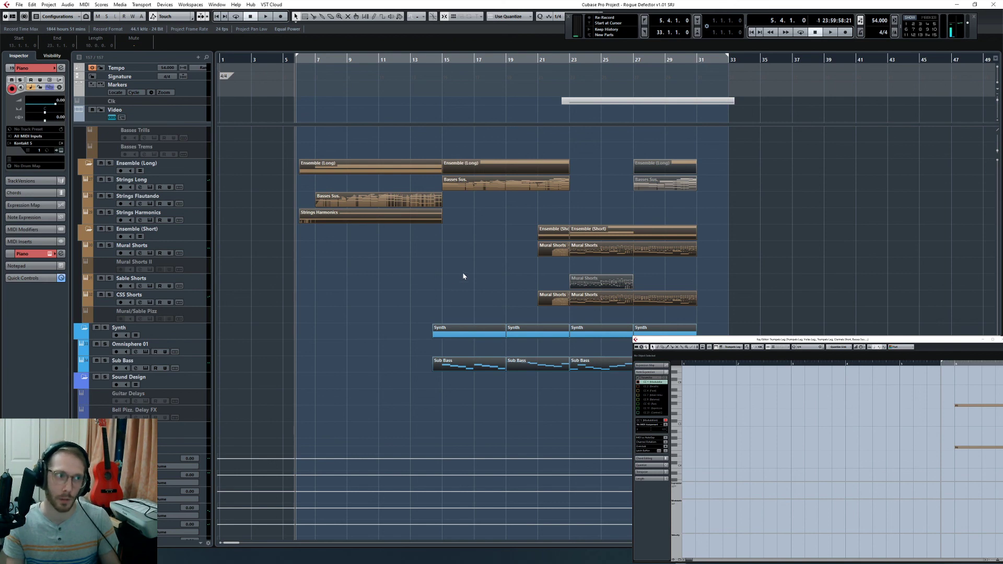
left_click(463, 275)
key("alt+Tab")
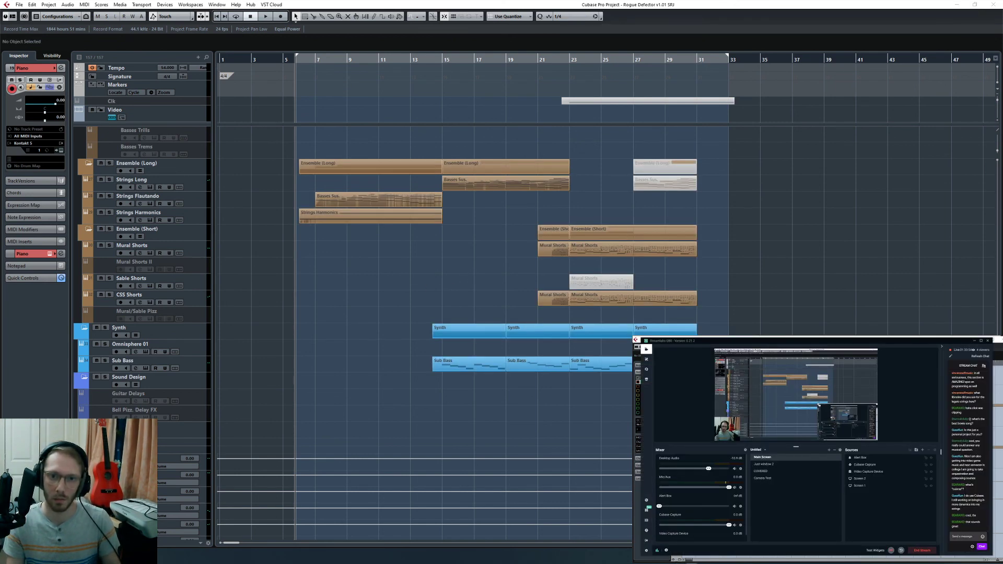
left_click(288, 345)
key("space")
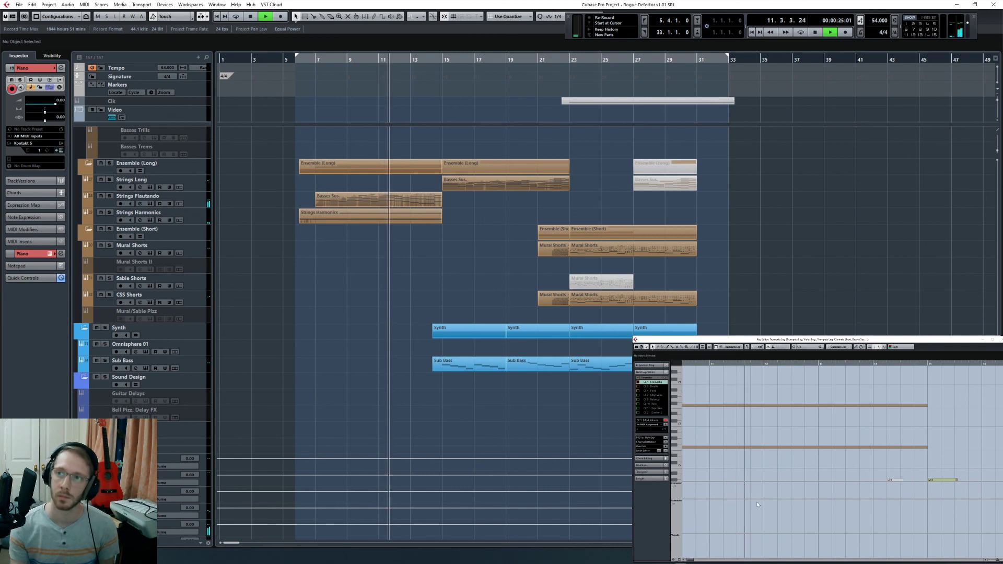
Step: Follow the playback through the string, harp and piano tracks and the combined notes up to bar 27
key("F2")
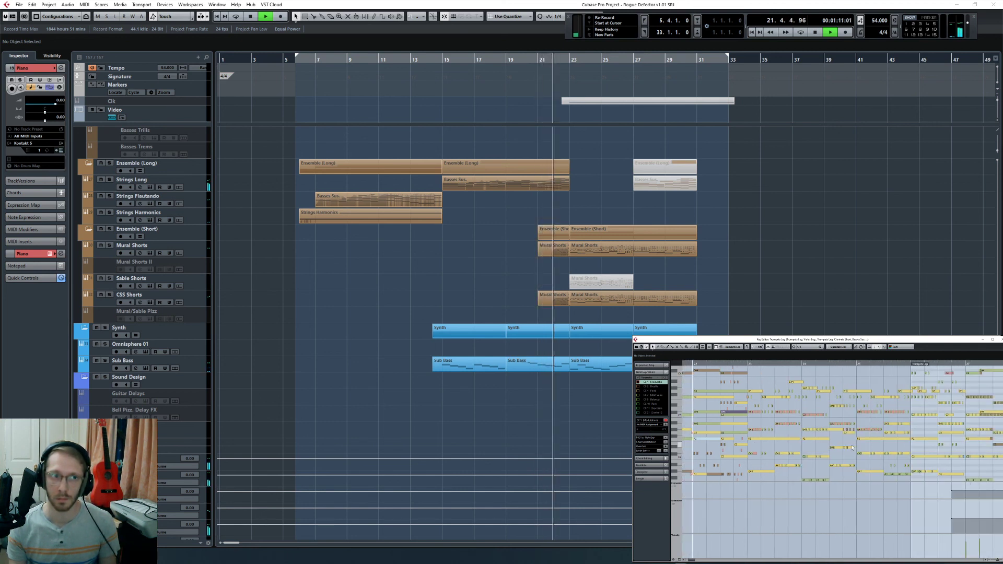
scroll(896, 265, "up", 5)
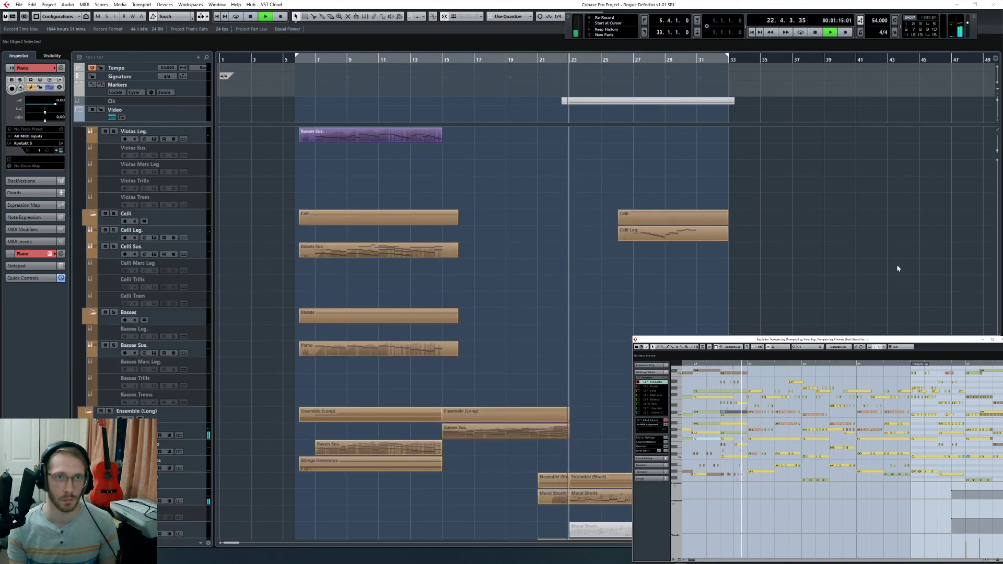
scroll(896, 265, "up", 8)
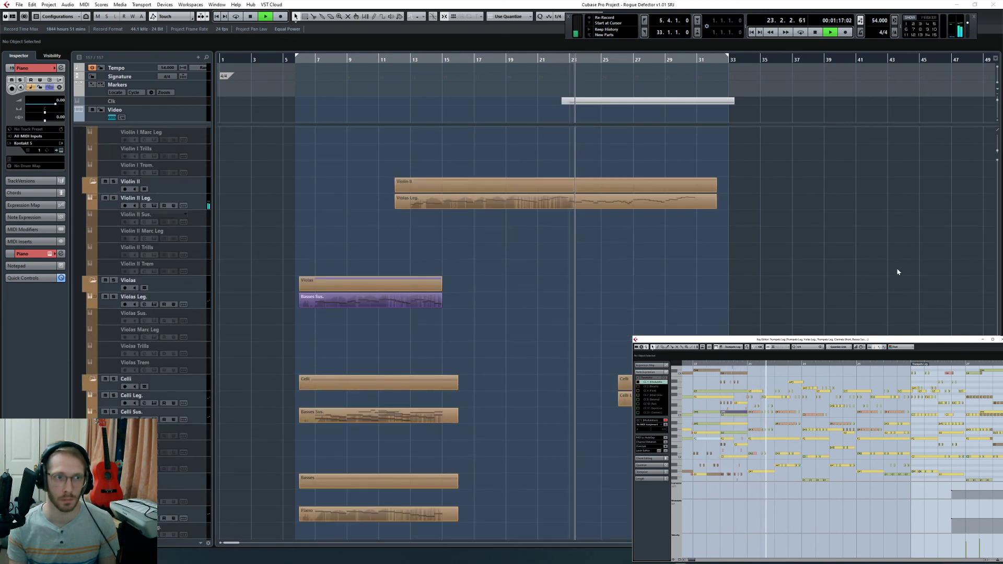
scroll(897, 268, "up", 2)
scroll(897, 270, "down", 3)
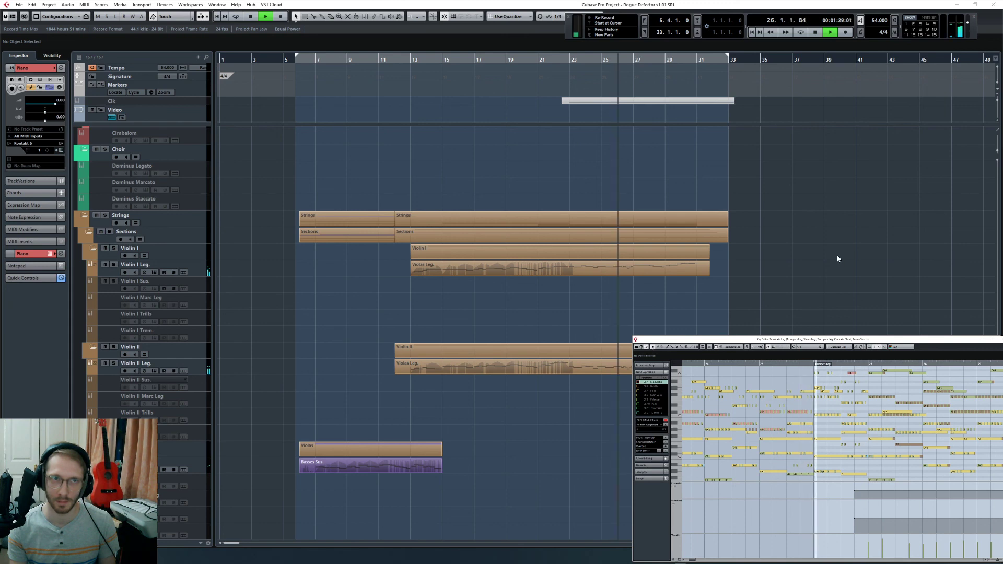
scroll(838, 254, "up", 6)
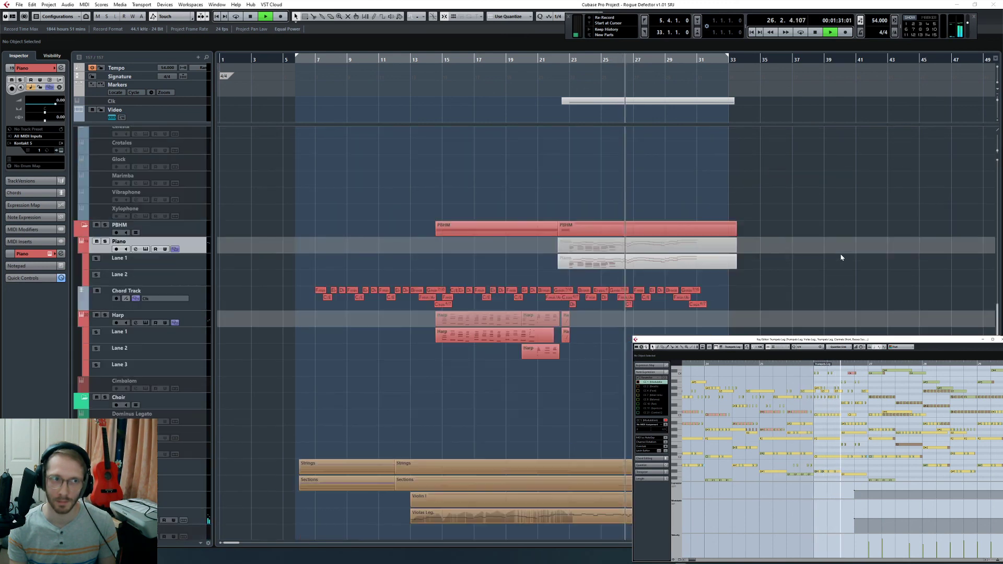
scroll(889, 449, "right", 2)
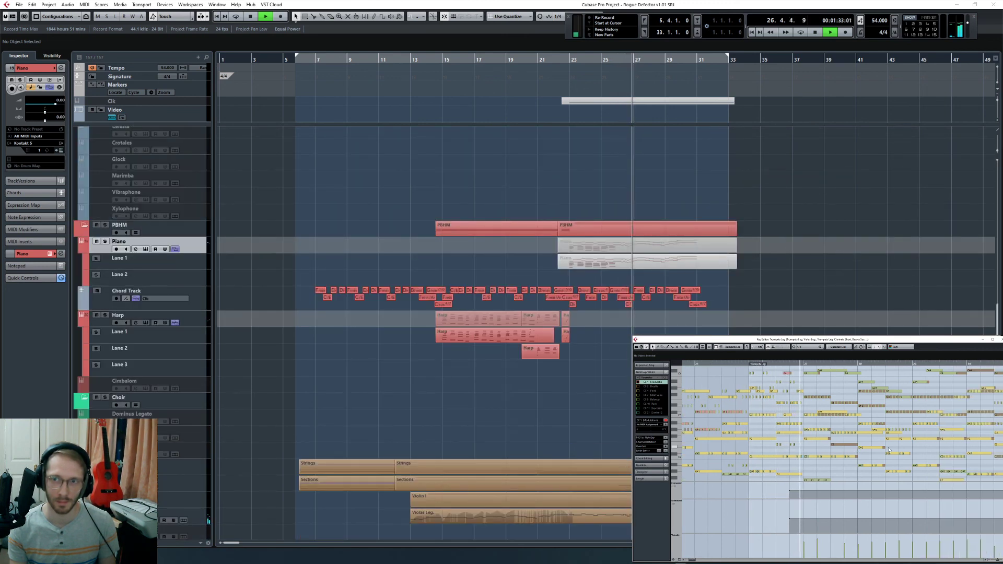